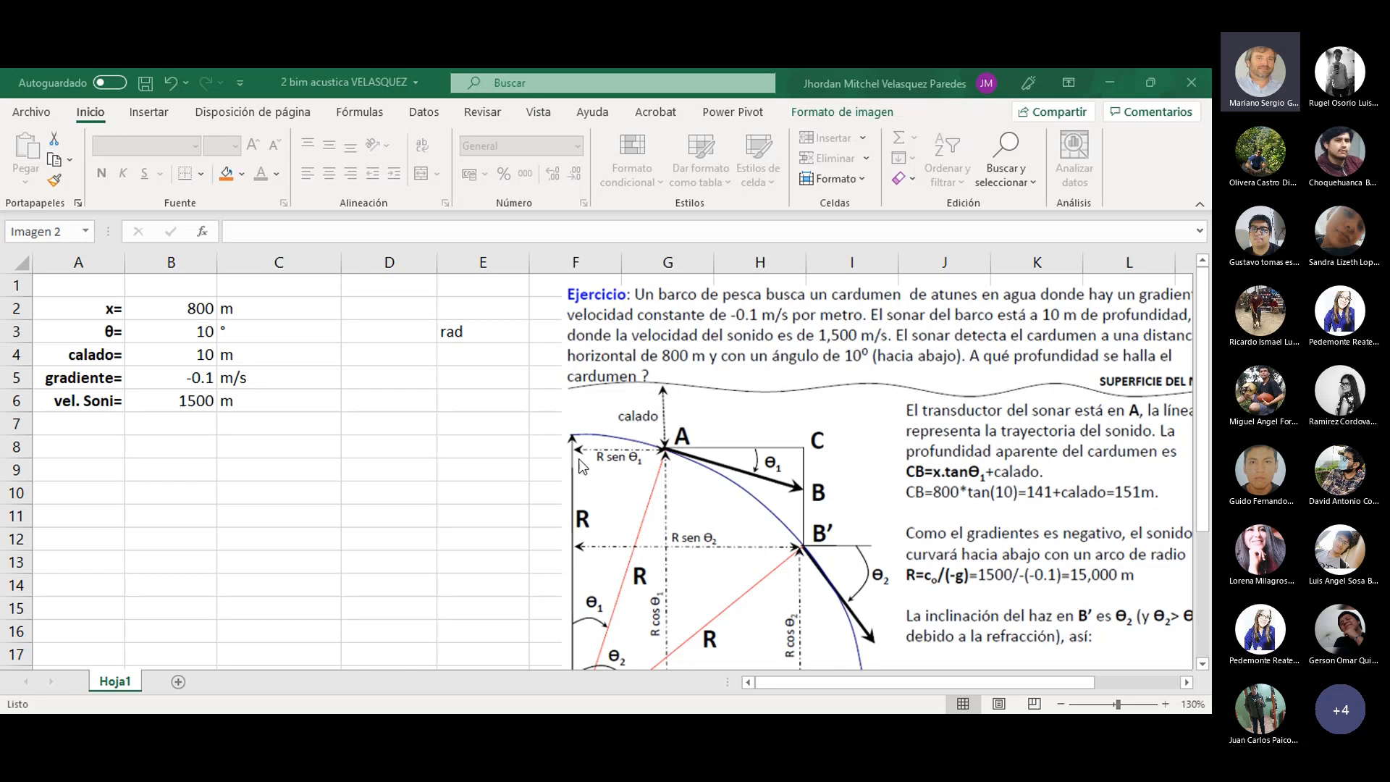
- Change the label in cell A2 to "AC="
{"action": "left_click_drag", "start_coordinate": [279, 517], "coordinate": [279, 540]}
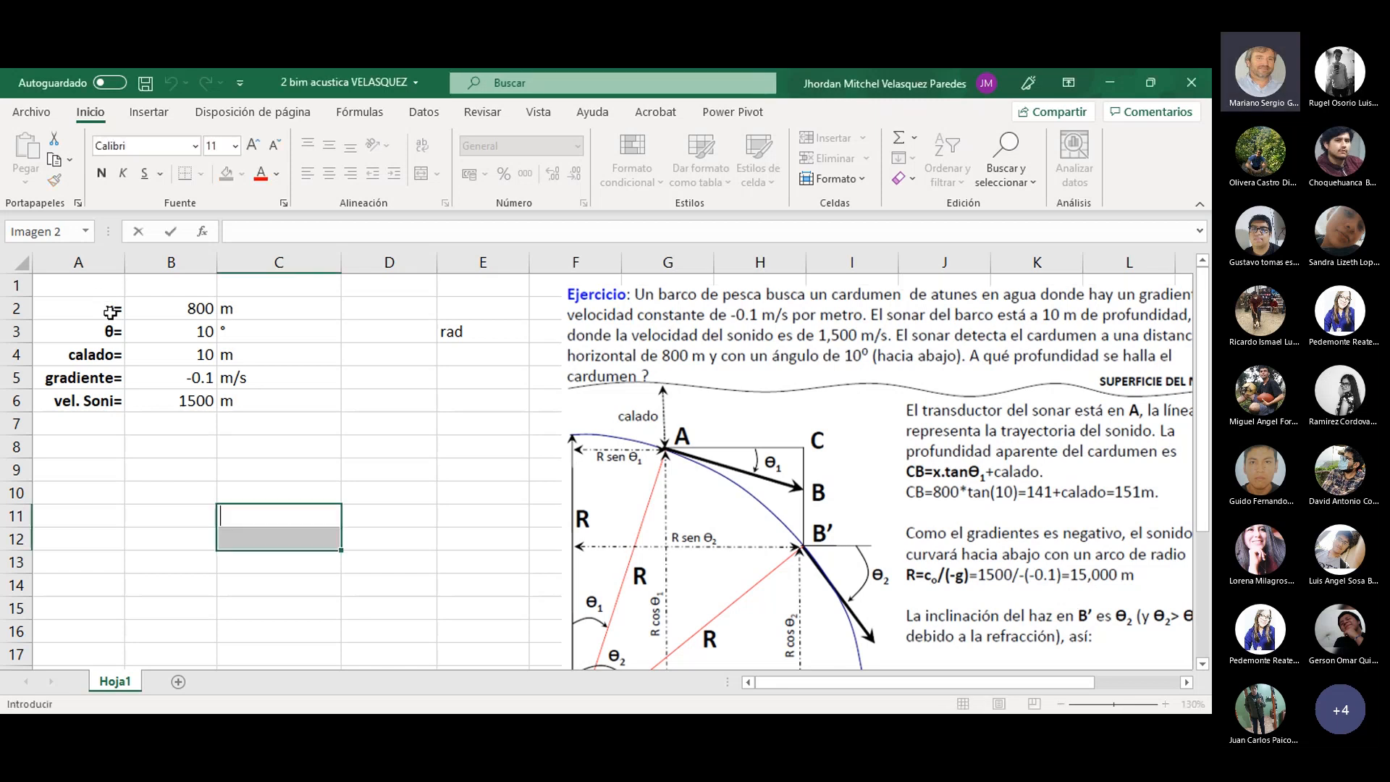
{"action": "key", "text": "Escape"}
{"action": "left_click", "coordinate": [94, 304]}
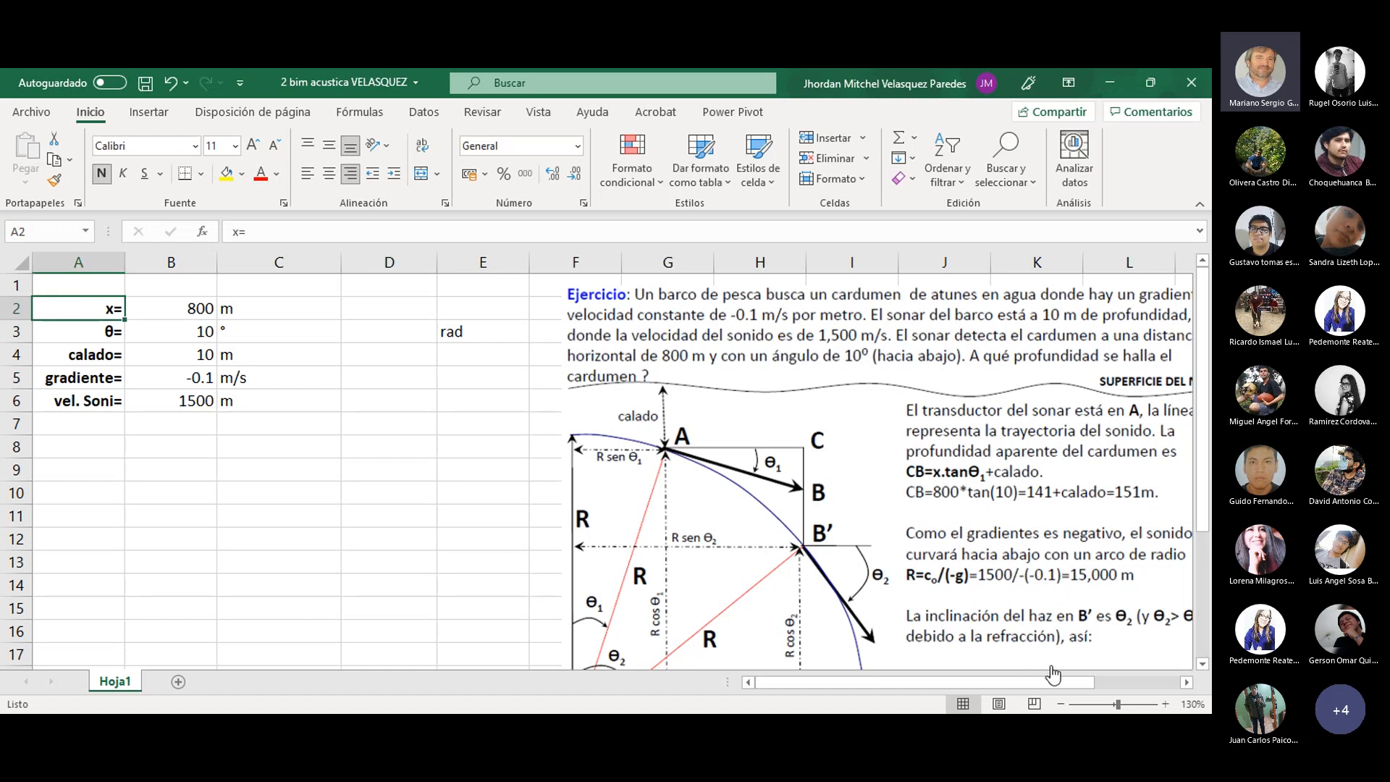
{"action": "left_click", "coordinate": [243, 232]}
{"action": "key", "text": "BackSpace"}
{"action": "type", "text": "a"}
{"action": "key", "text": "BackSpace"}
{"action": "type", "text": "A"}
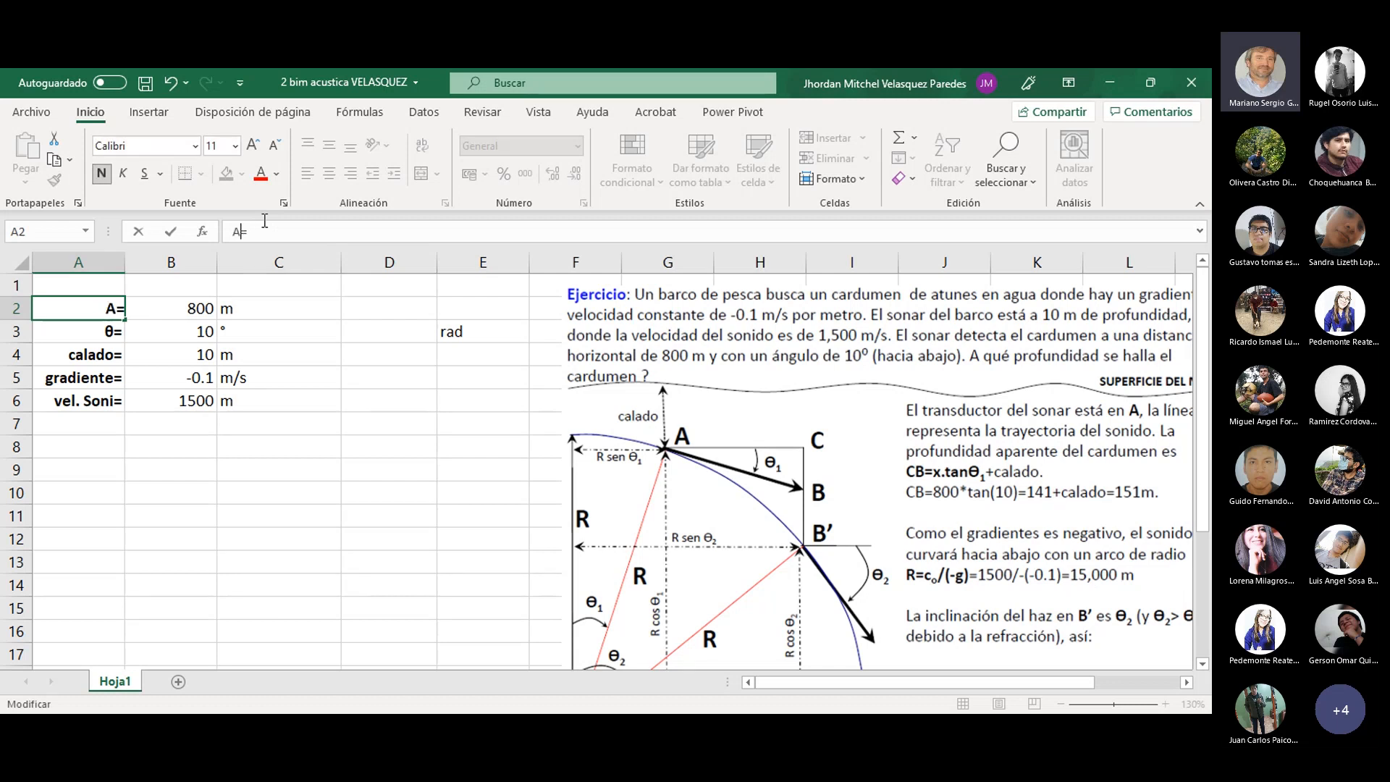
{"action": "type", "text": "C"}
{"action": "left_click", "coordinate": [222, 424]}
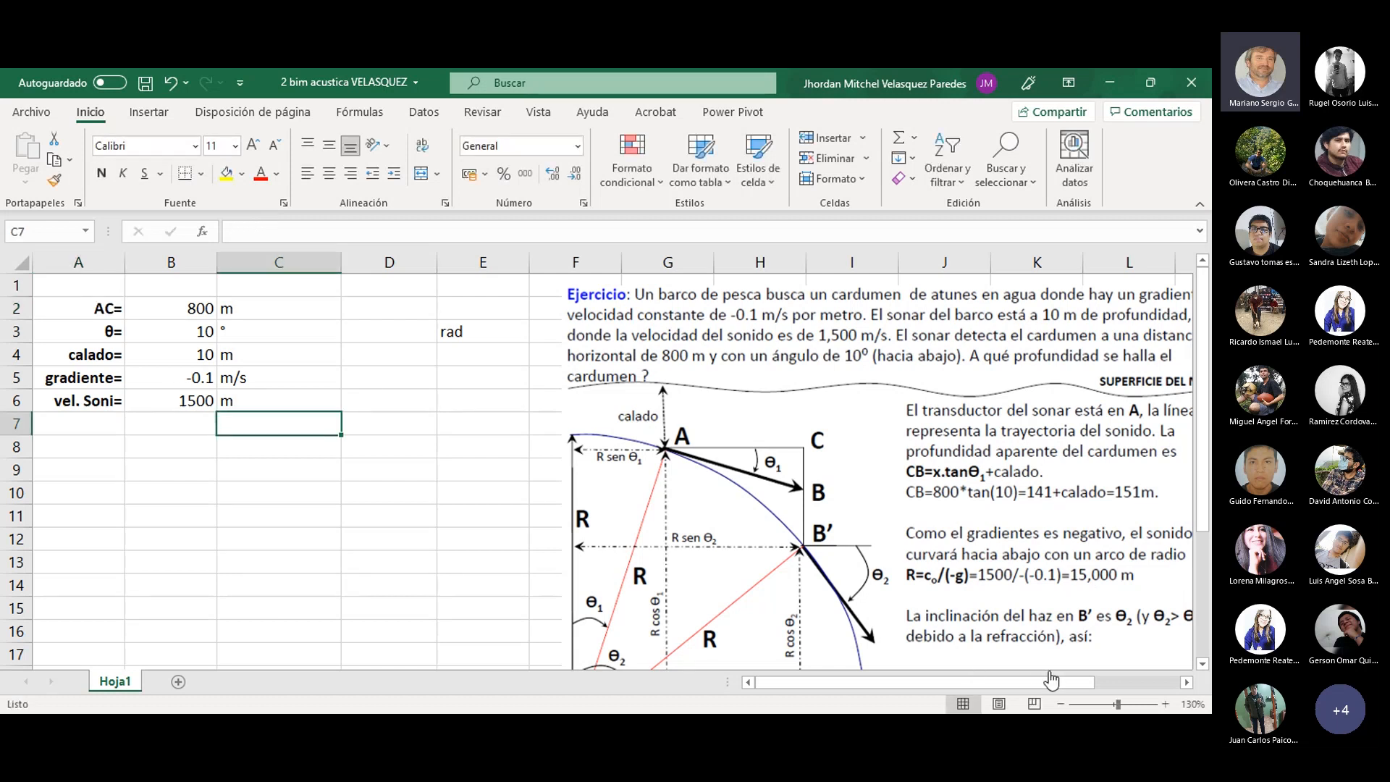
- Change the angle label in cell A3 to "θ1="
{"action": "left_click", "coordinate": [116, 332]}
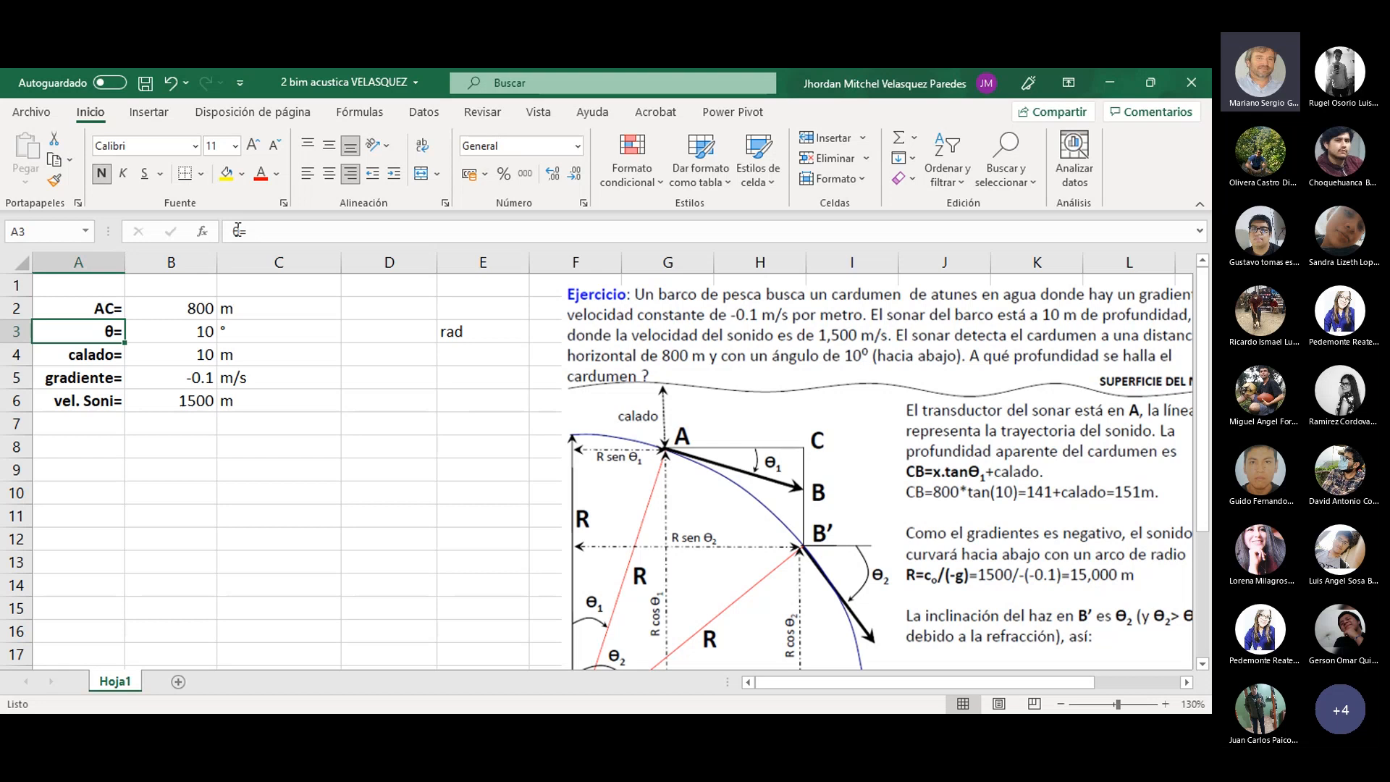
{"action": "double_click", "coordinate": [238, 230]}
{"action": "key", "text": "Right"}
{"action": "type", "text": "1"}
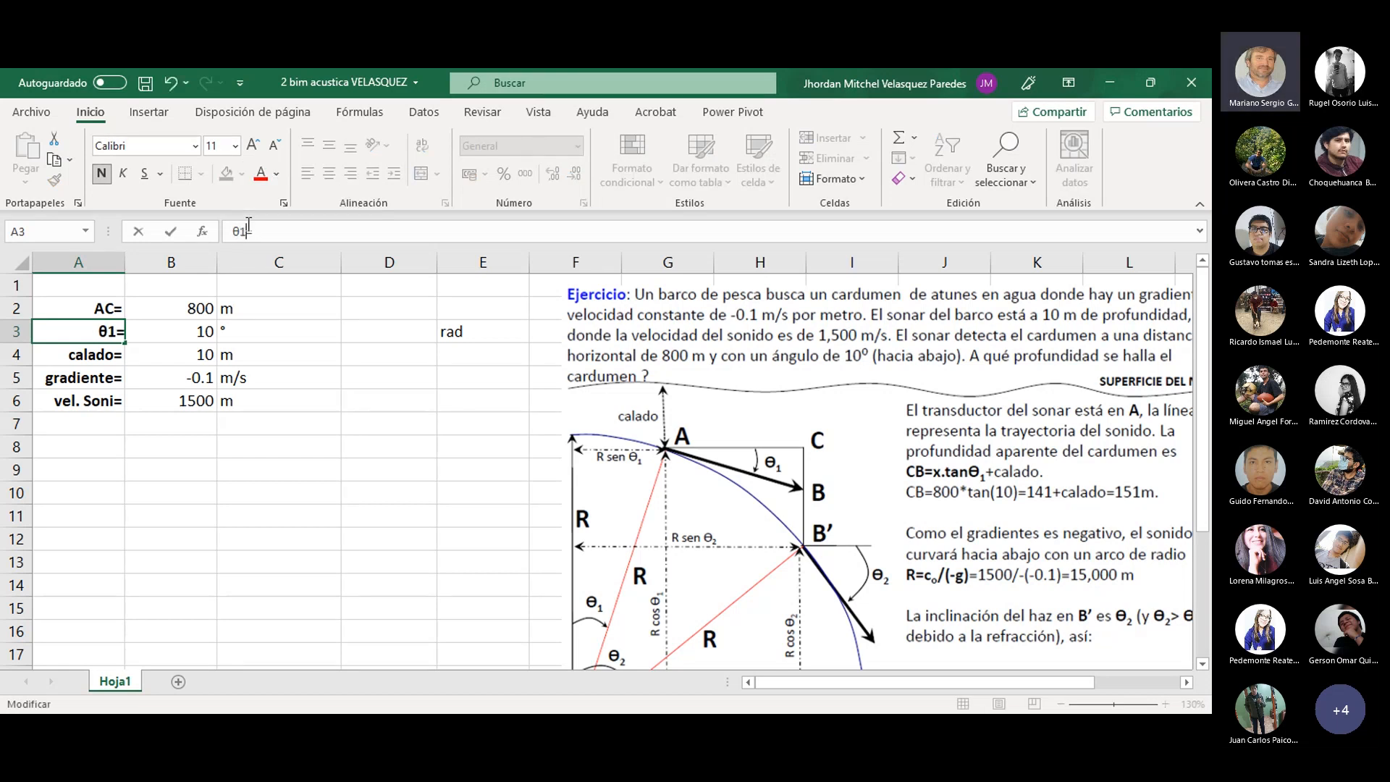
{"action": "left_click", "coordinate": [278, 493]}
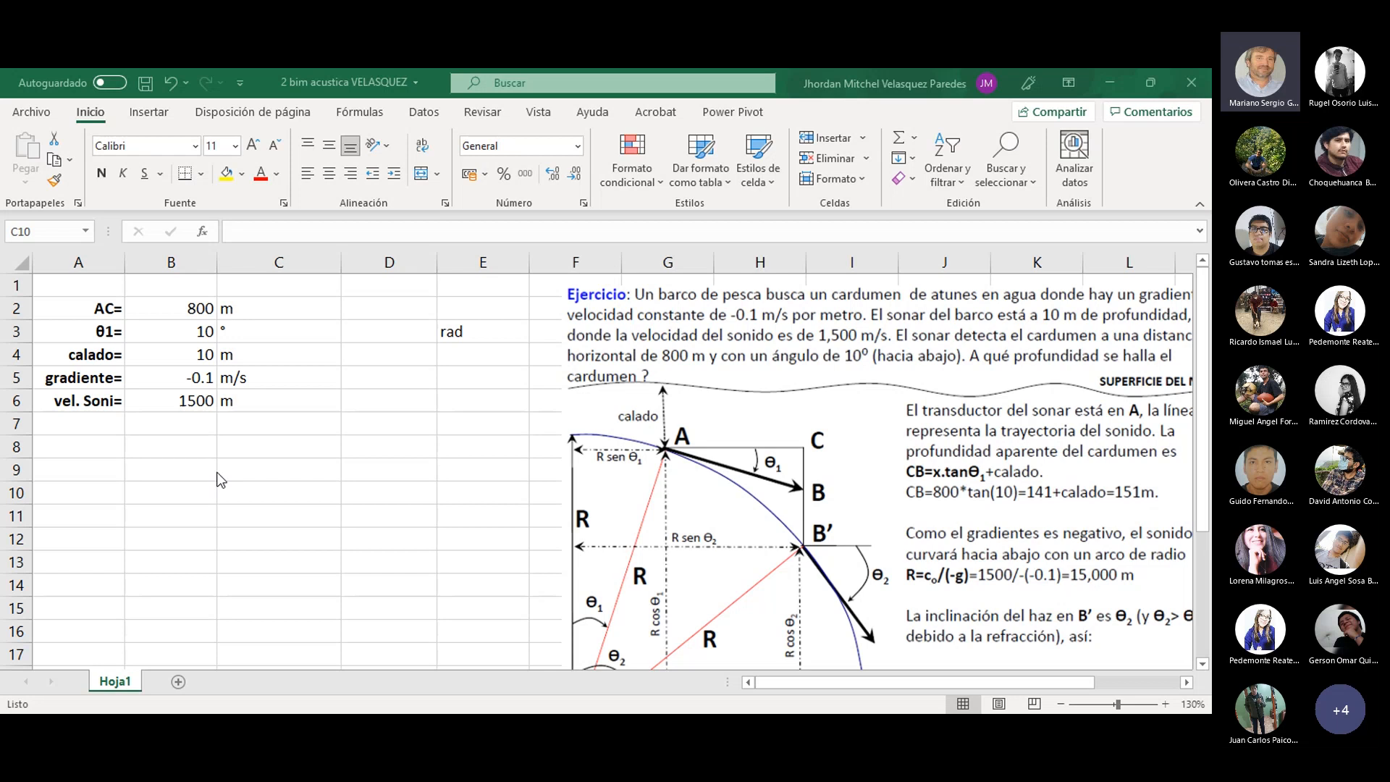
- Enter the apparent depth expression in row 9, with "CB=" in B9 and "x.Tanθ + calado" in C9
{"action": "left_click", "coordinate": [184, 445]}
{"action": "left_click", "coordinate": [183, 445]}
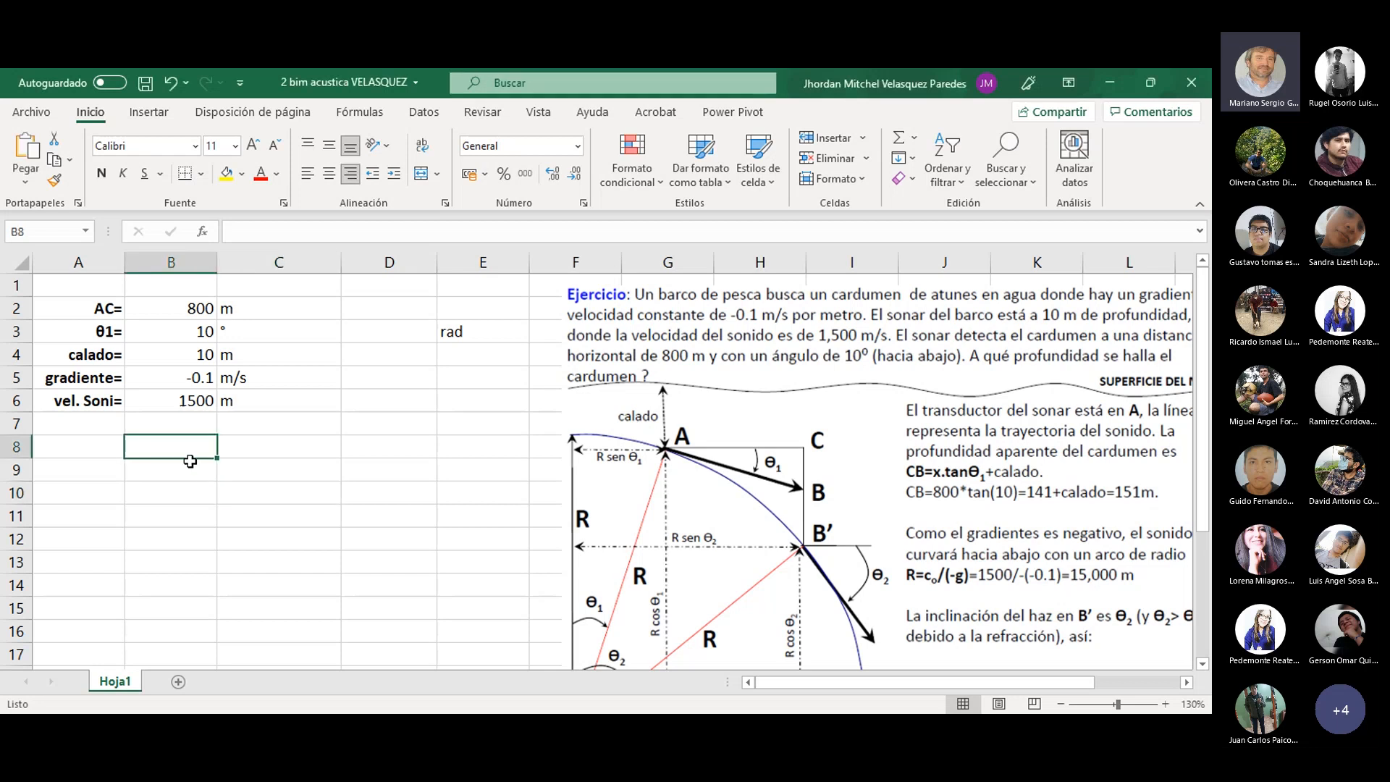
{"action": "left_click", "coordinate": [194, 467]}
{"action": "type", "text": "CB=x.Tanθ + calado"}
{"action": "left_click", "coordinate": [227, 510]}
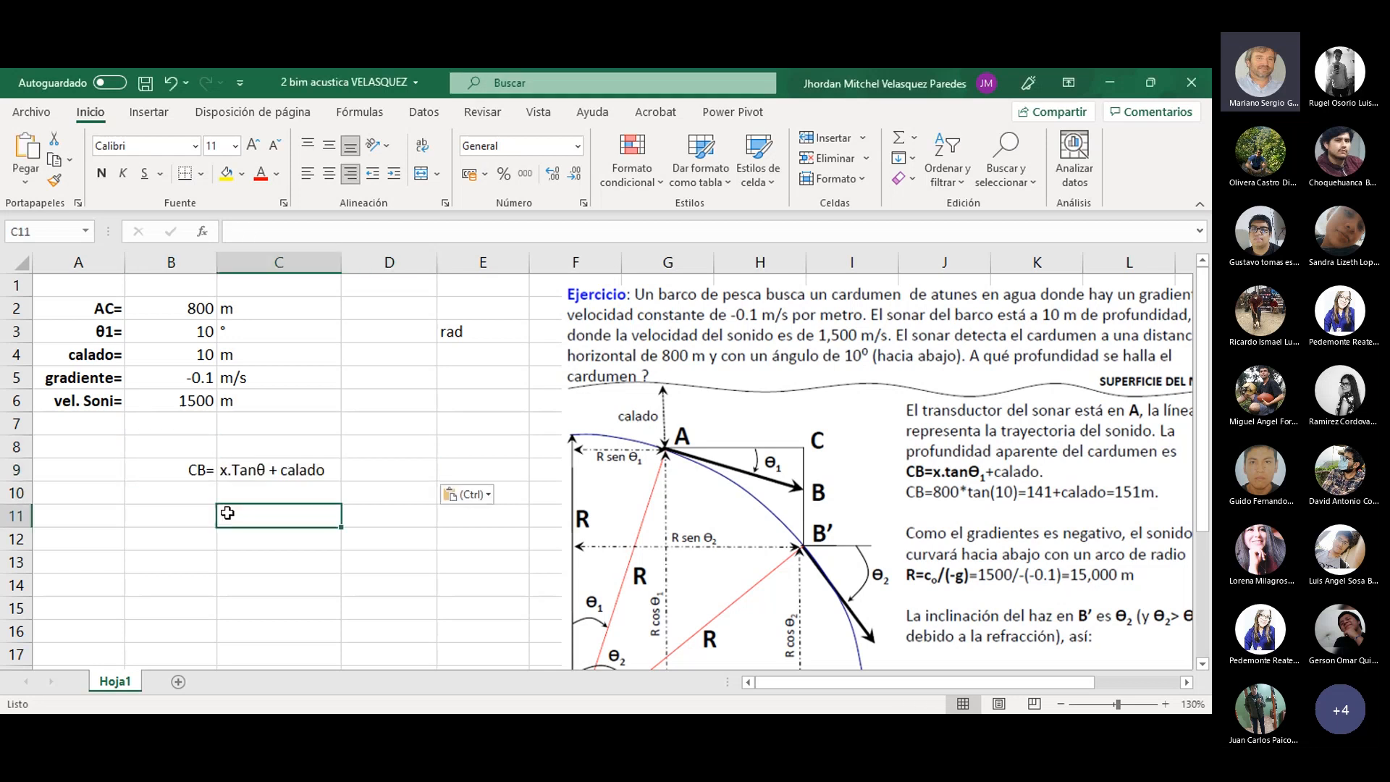
- Enter the heading "PROFUNDIDAD APARENTE" in cell A8, above the CB expression
{"action": "left_click", "coordinate": [204, 470]}
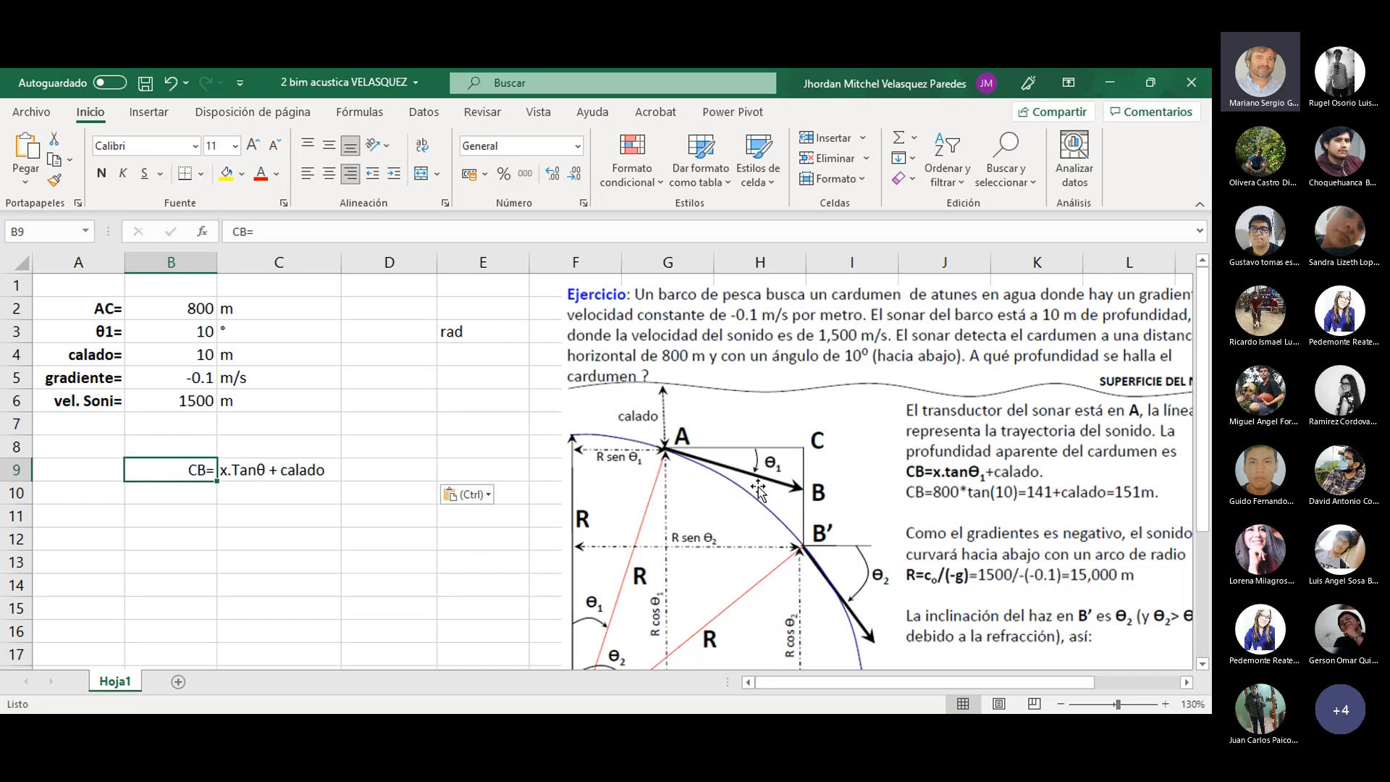
{"action": "scroll", "coordinate": [753, 491], "scroll_direction": "down", "scroll_amount": 3}
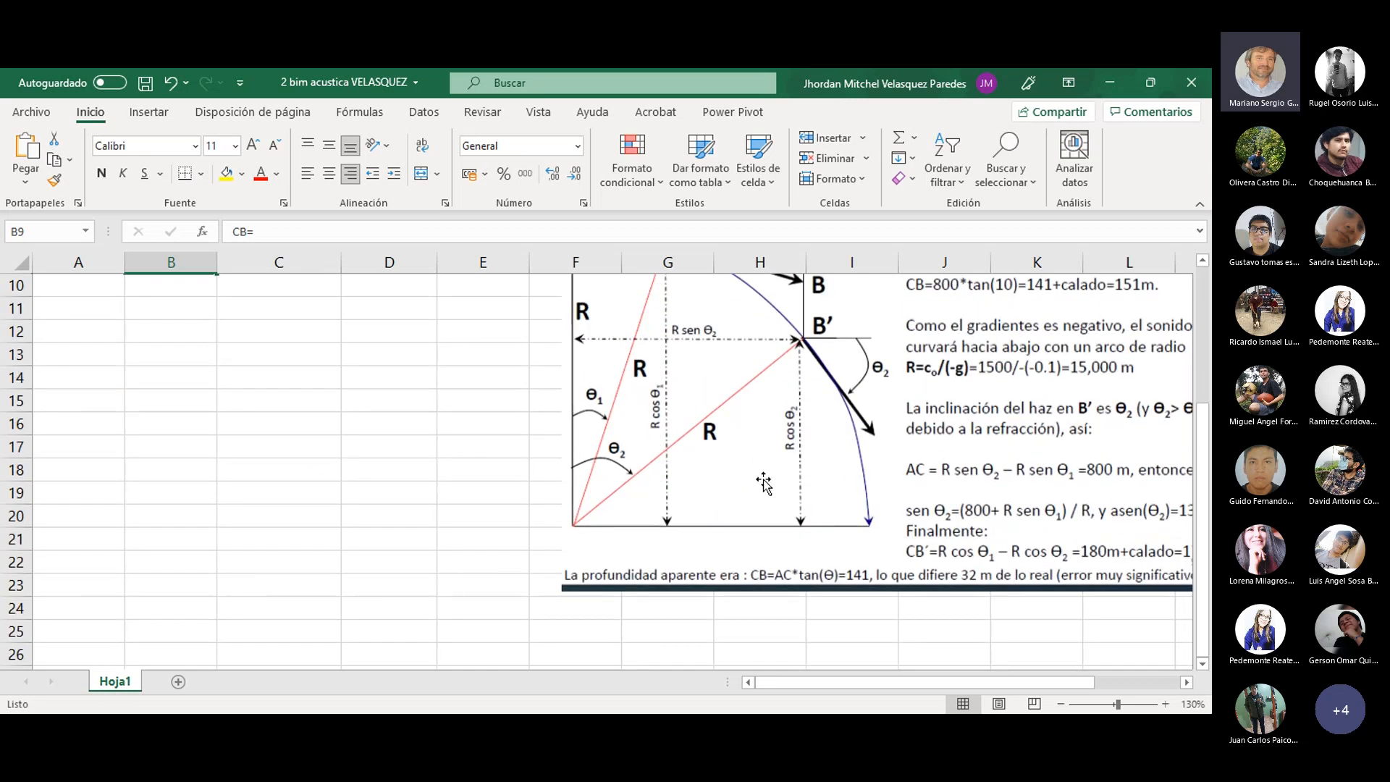
{"action": "scroll", "coordinate": [658, 474], "scroll_direction": "up", "scroll_amount": 3}
{"action": "left_click", "coordinate": [110, 447]}
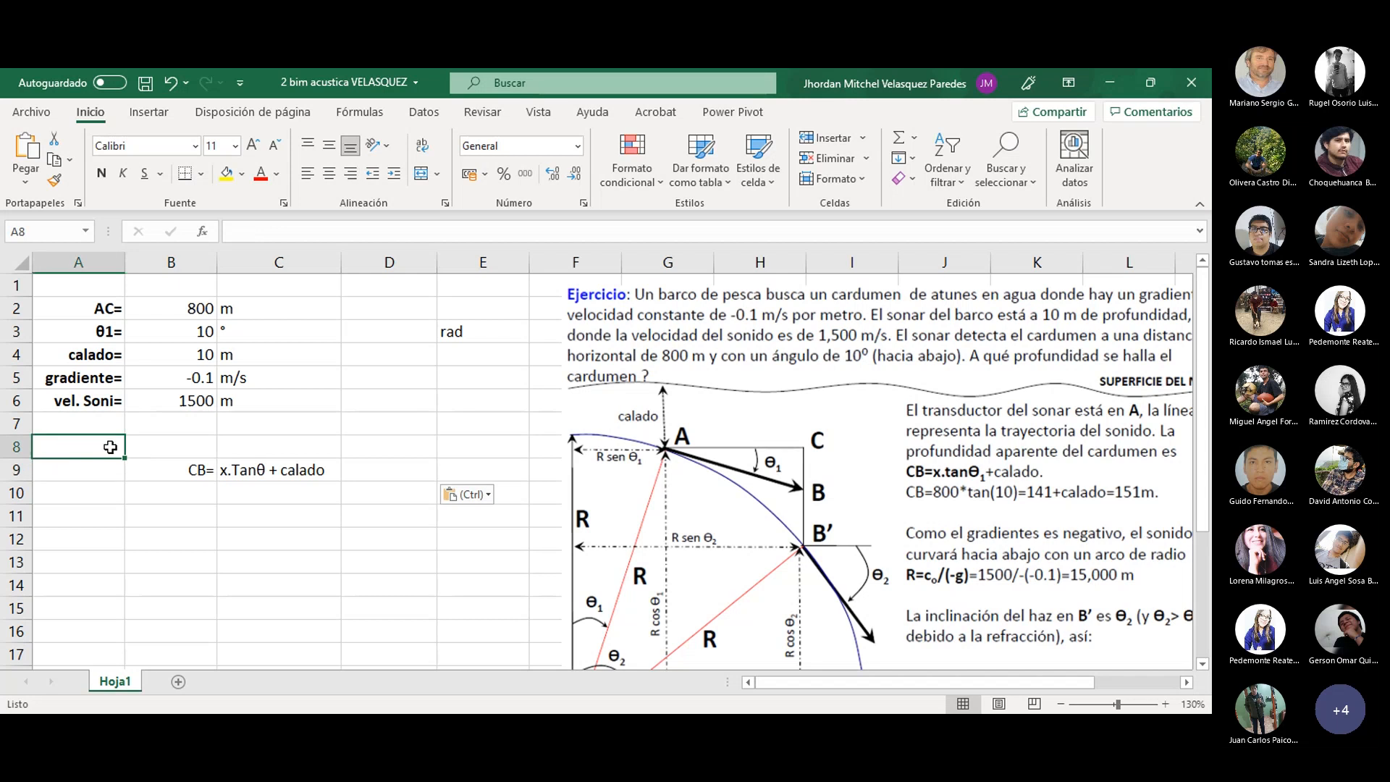
{"action": "type", "text": "PROF"}
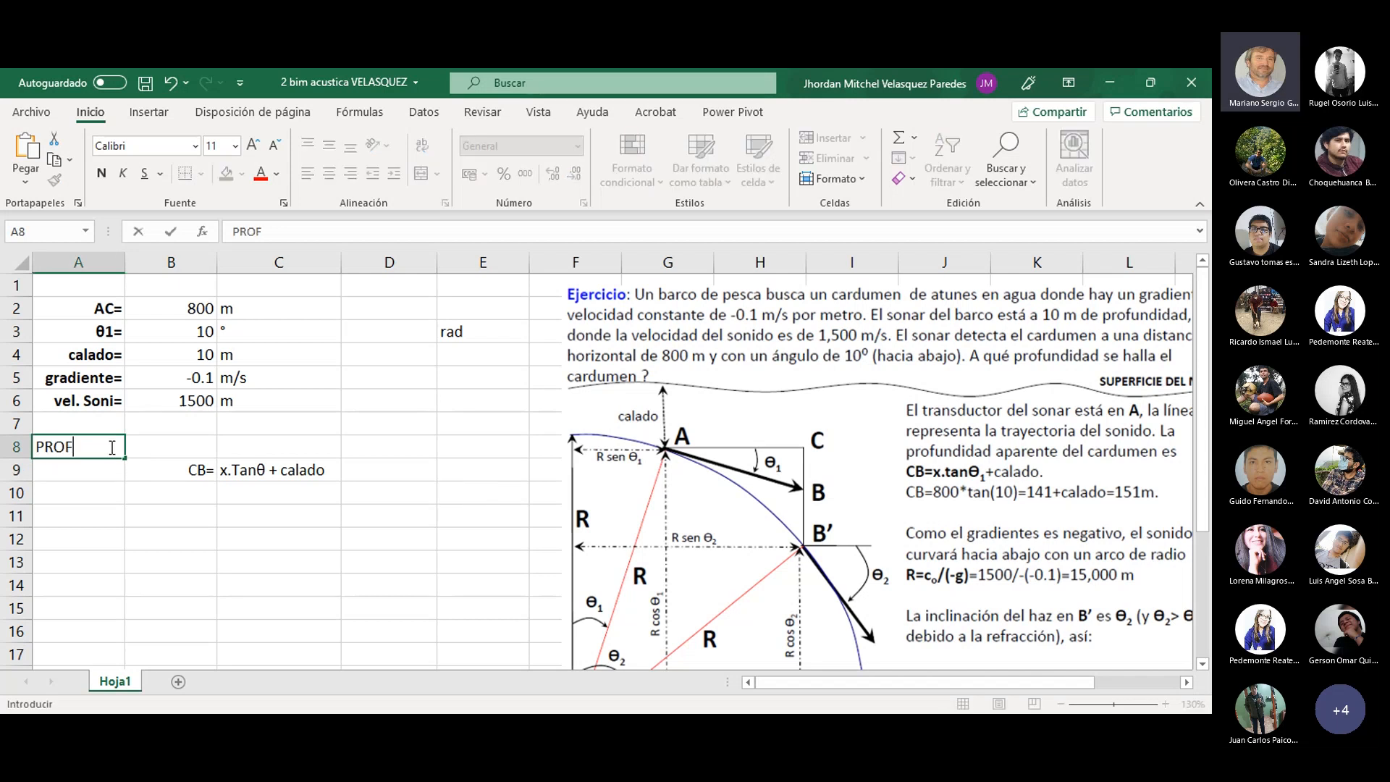
{"action": "type", "text": "UNDIDAD APRENTE"}
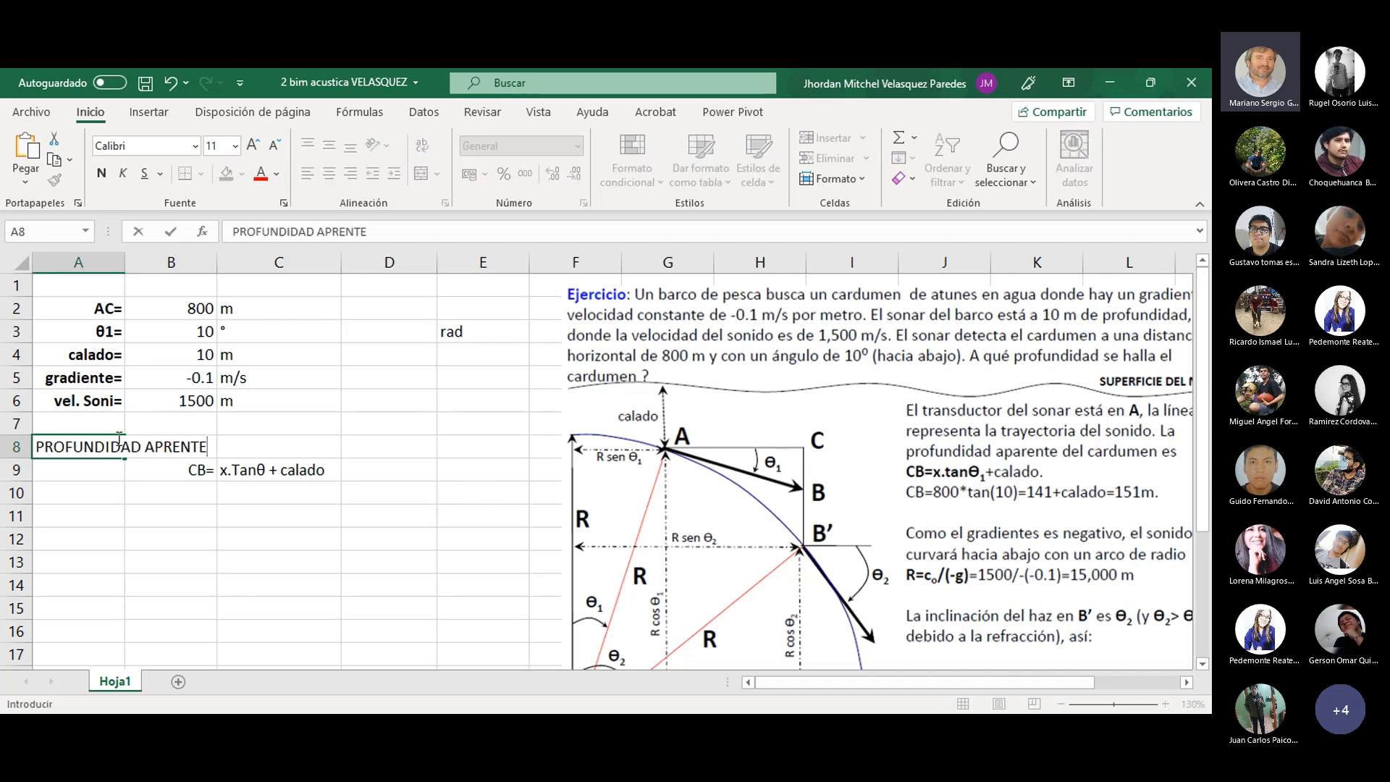
{"action": "left_click", "coordinate": [333, 231]}
{"action": "type", "text": "A"}
{"action": "left_click", "coordinate": [279, 492]}
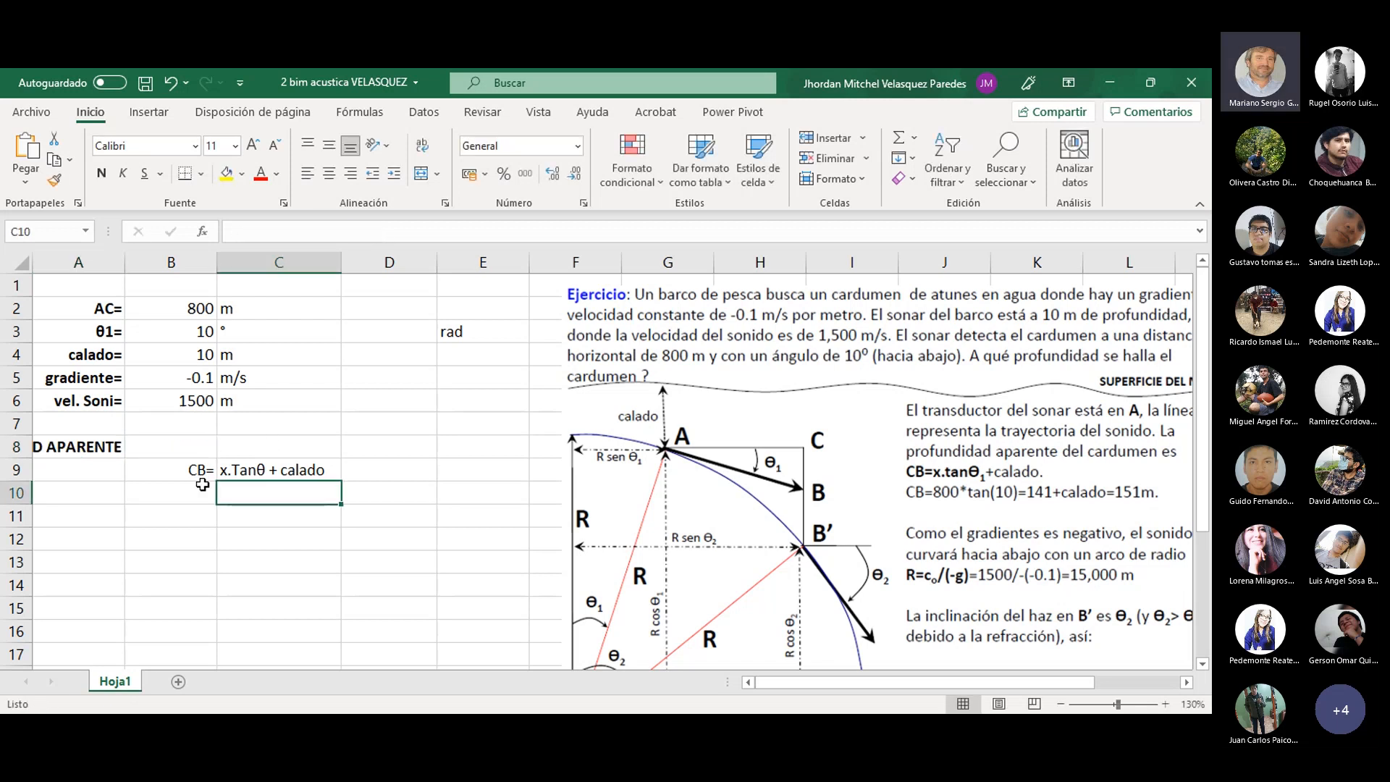
- Merge and center the "PROFUNDIDAD APARENTE" heading across cells A8:B8
{"action": "left_click", "coordinate": [120, 447]}
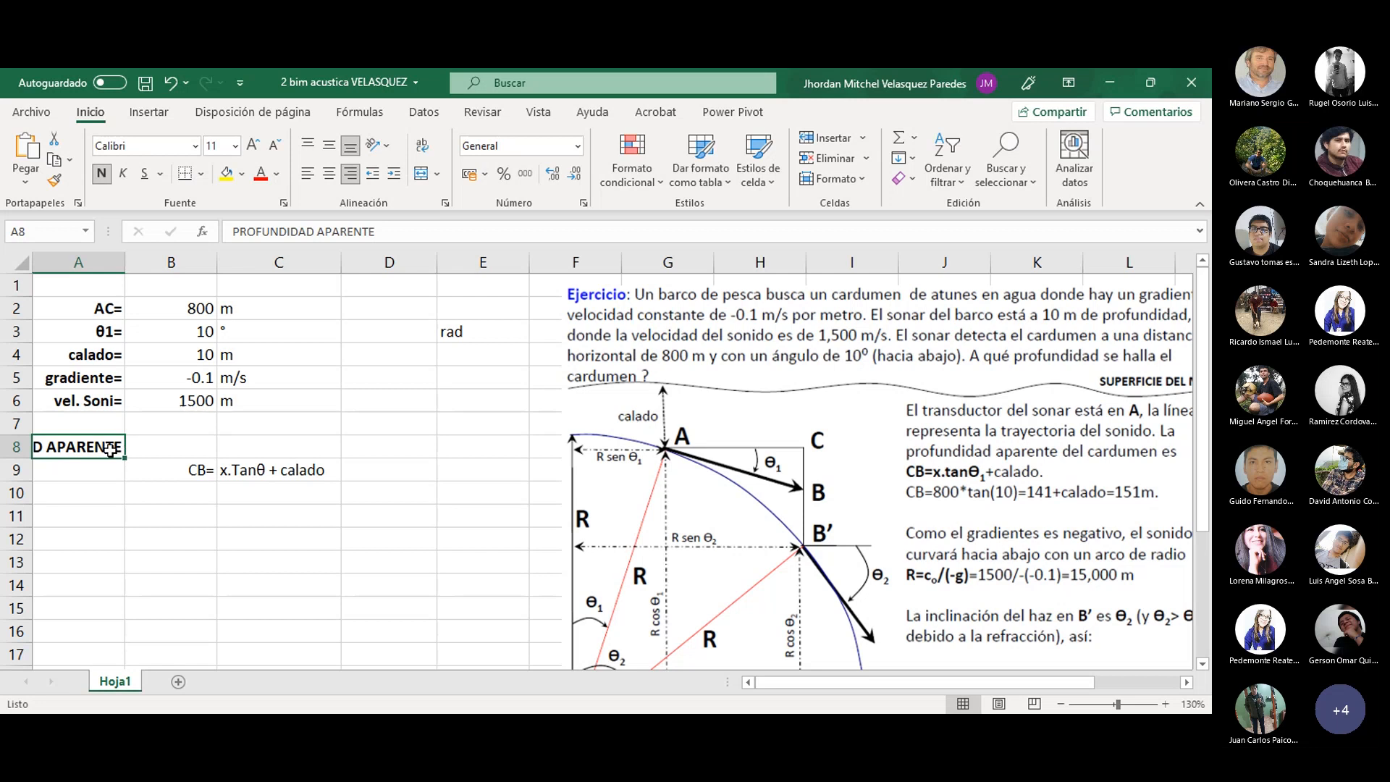
{"action": "left_click", "coordinate": [116, 483]}
{"action": "left_click_drag", "start_coordinate": [80, 447], "coordinate": [171, 447]}
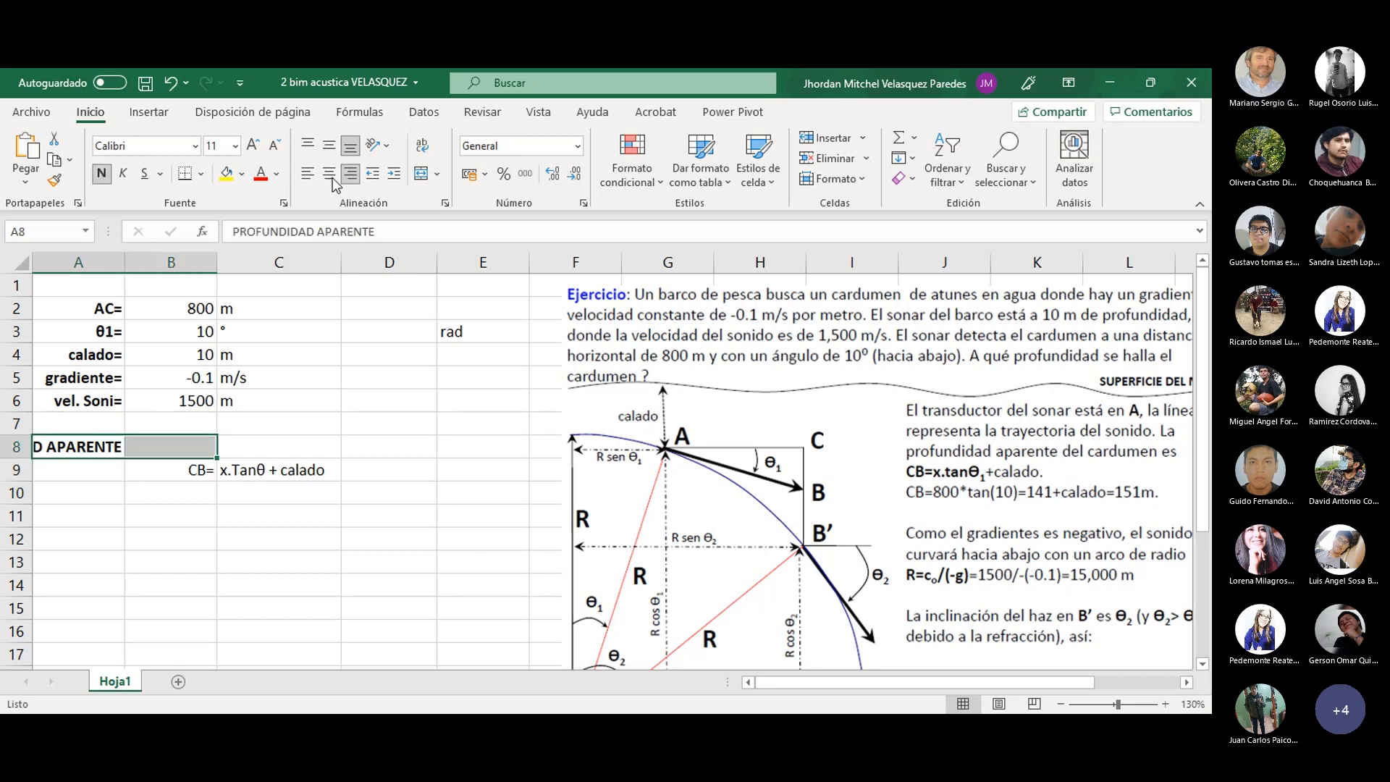
{"action": "left_click", "coordinate": [420, 174]}
{"action": "left_click", "coordinate": [257, 471]}
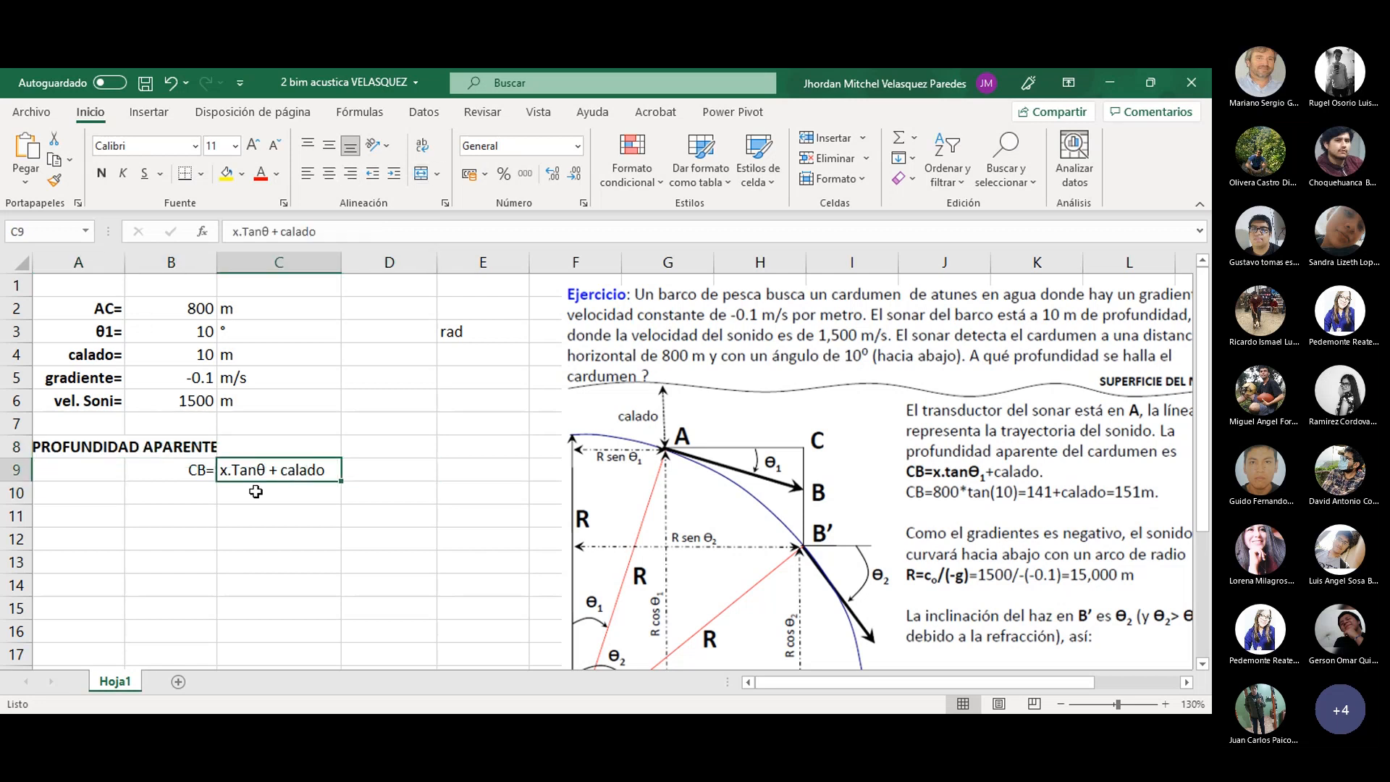
- Fill the "CB=" label from B9 down into B10
{"action": "left_click", "coordinate": [192, 474]}
{"action": "left_click_drag", "start_coordinate": [217, 481], "coordinate": [218, 495]}
{"action": "left_click", "coordinate": [239, 492]}
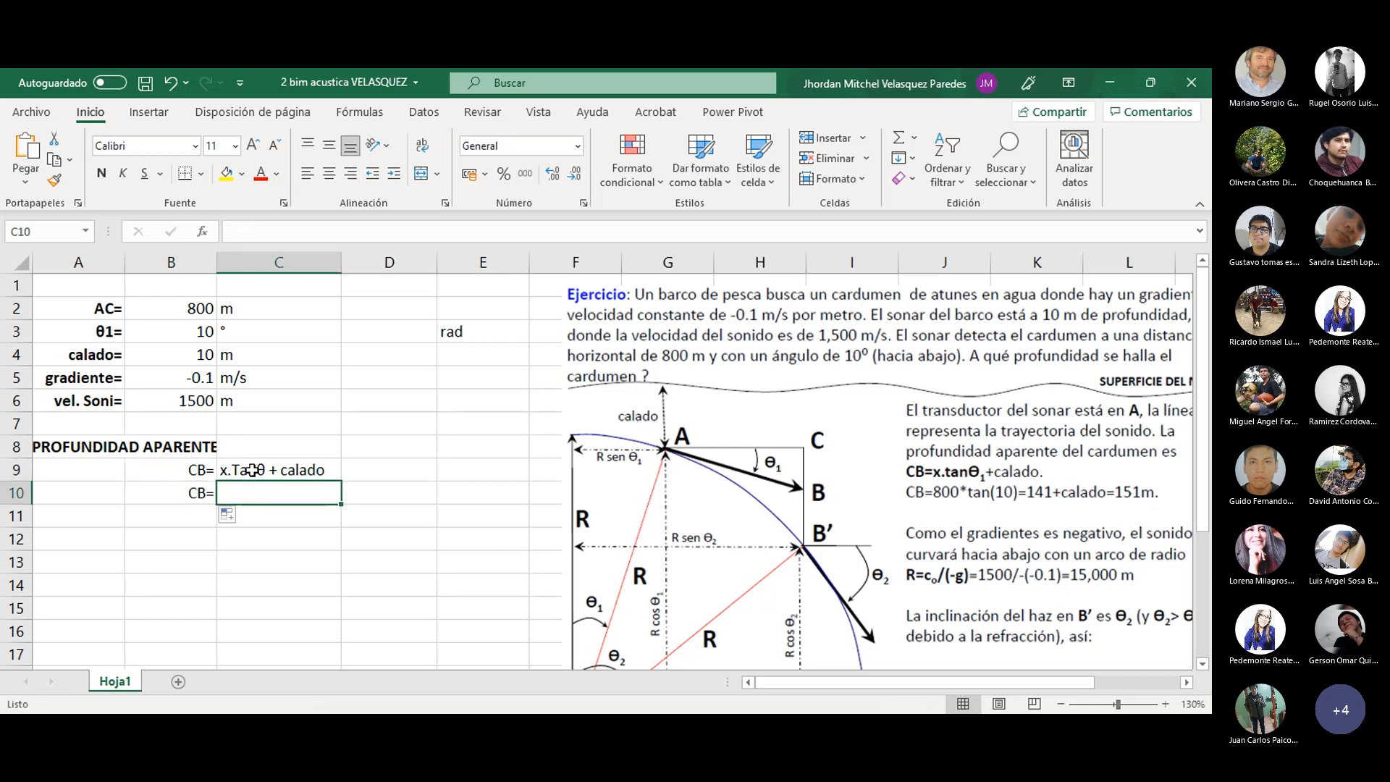
{"action": "type", "text": "="}
{"action": "left_click", "coordinate": [203, 307]}
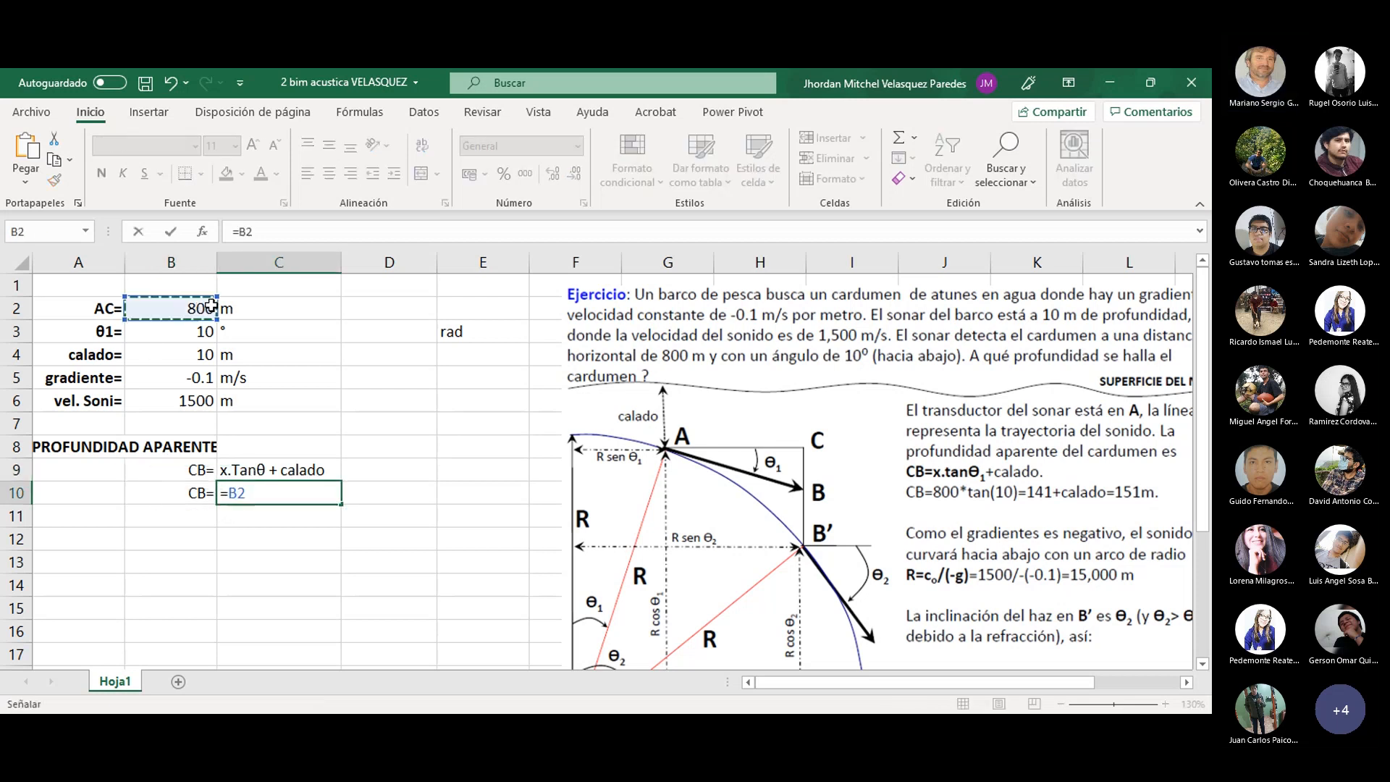
{"action": "type", "text": "*TAN("}
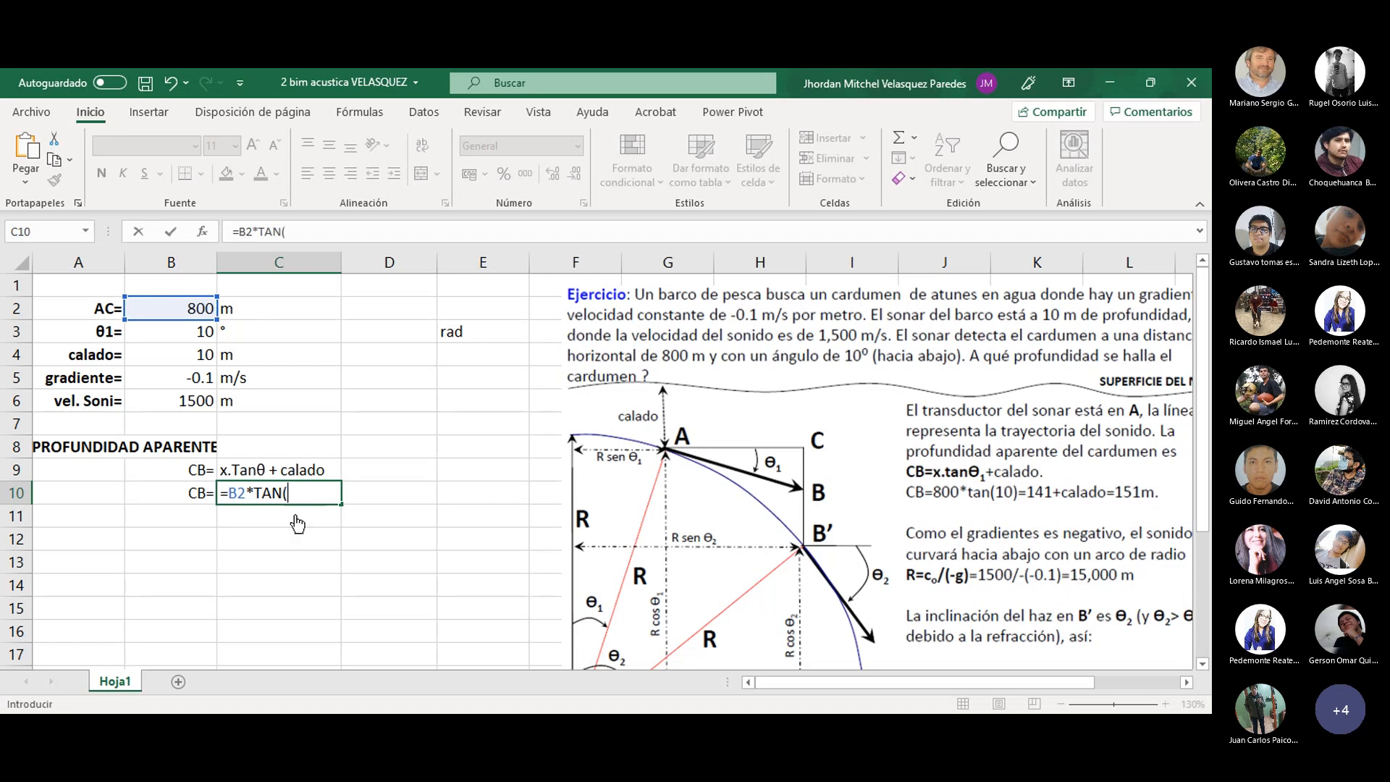
{"action": "key", "text": "Escape"}
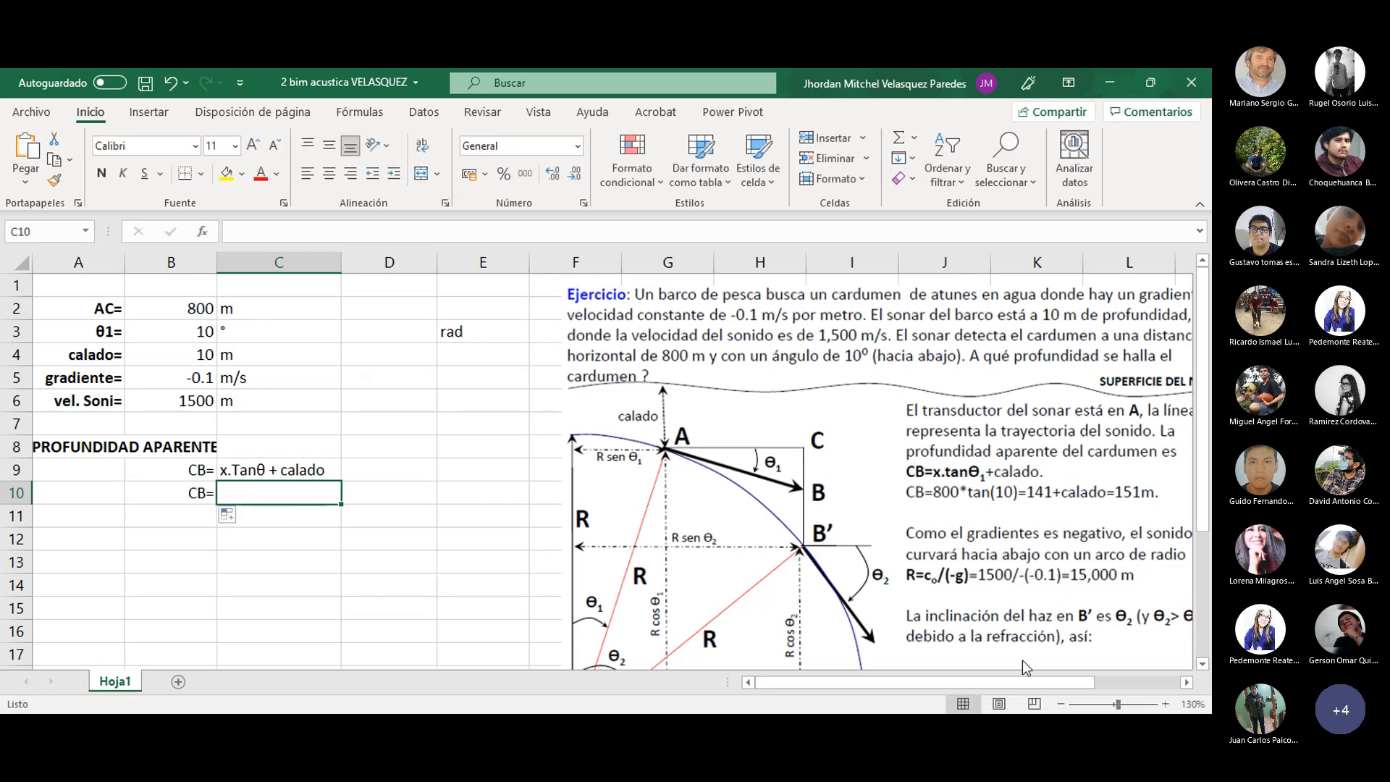
{"action": "type", "text": "="}
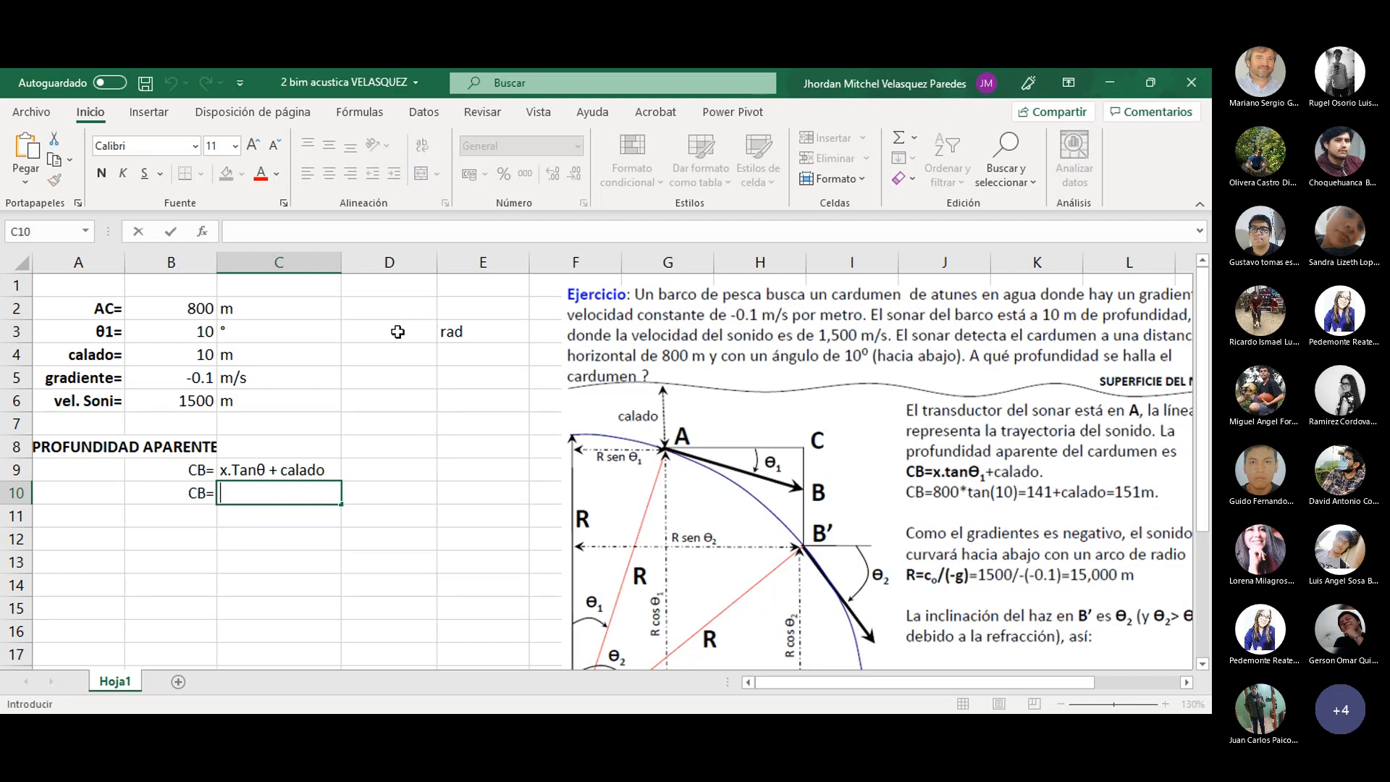
{"action": "key", "text": "Escape"}
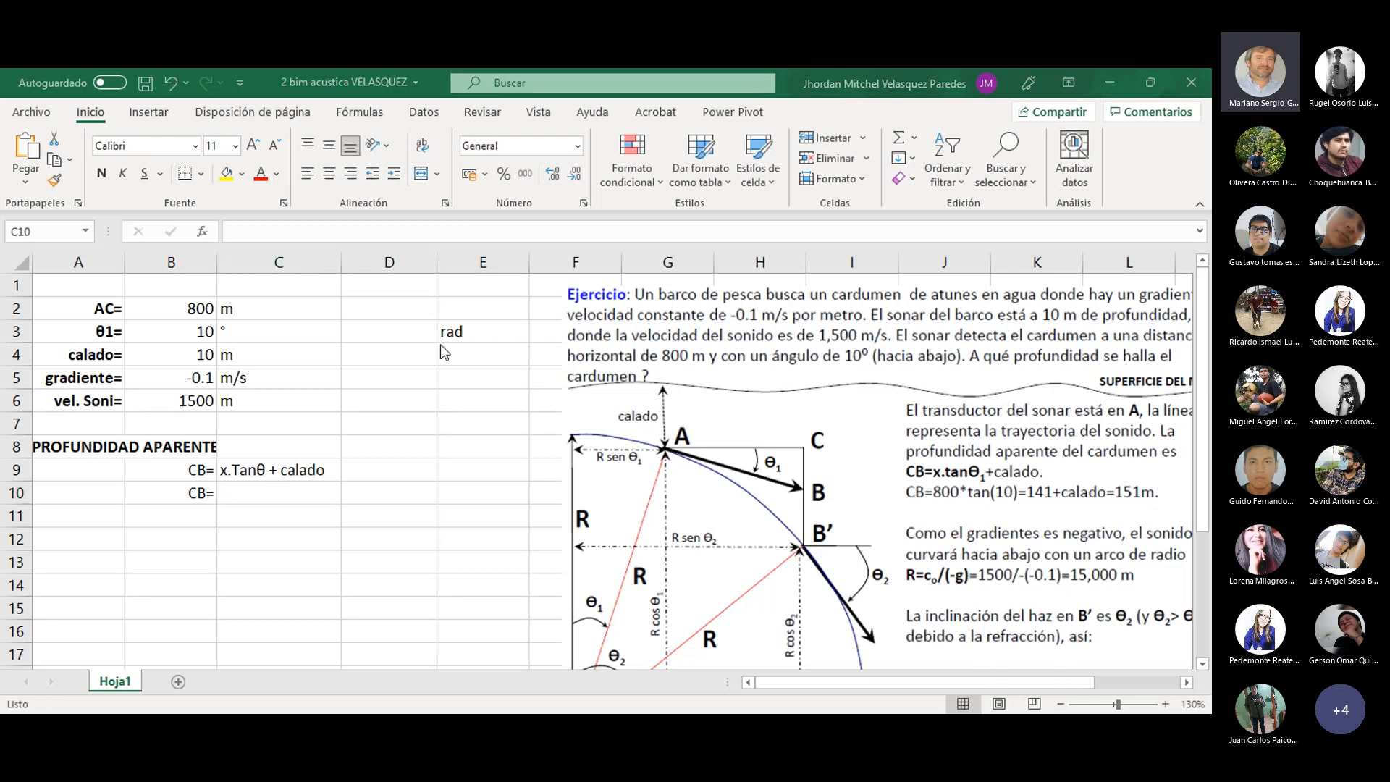
- Convert the θ1 angle to radians in cell D3 with the formula =B3*PI()/180
{"action": "left_click", "coordinate": [412, 331]}
{"action": "type", "text": "="}
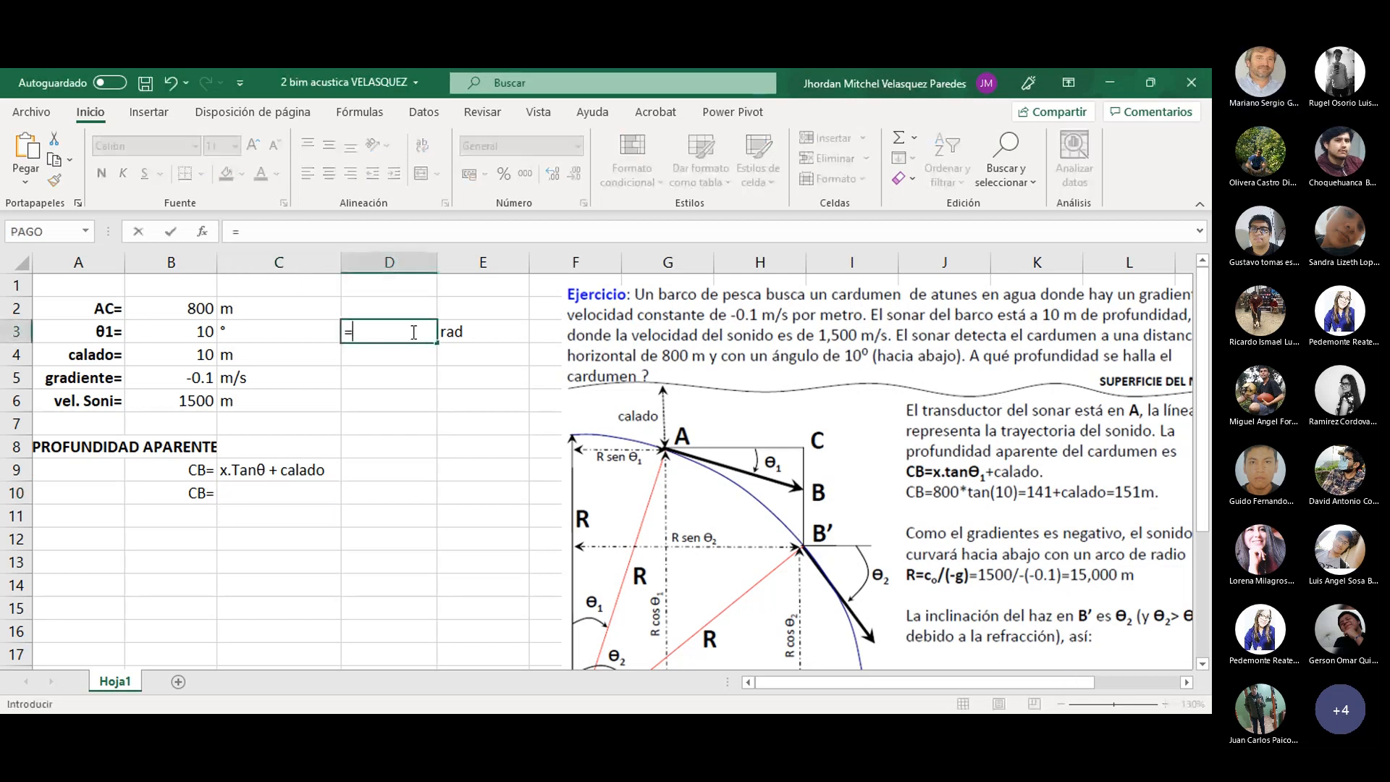
{"action": "left_click", "coordinate": [149, 323]}
{"action": "type", "text": "*PI"}
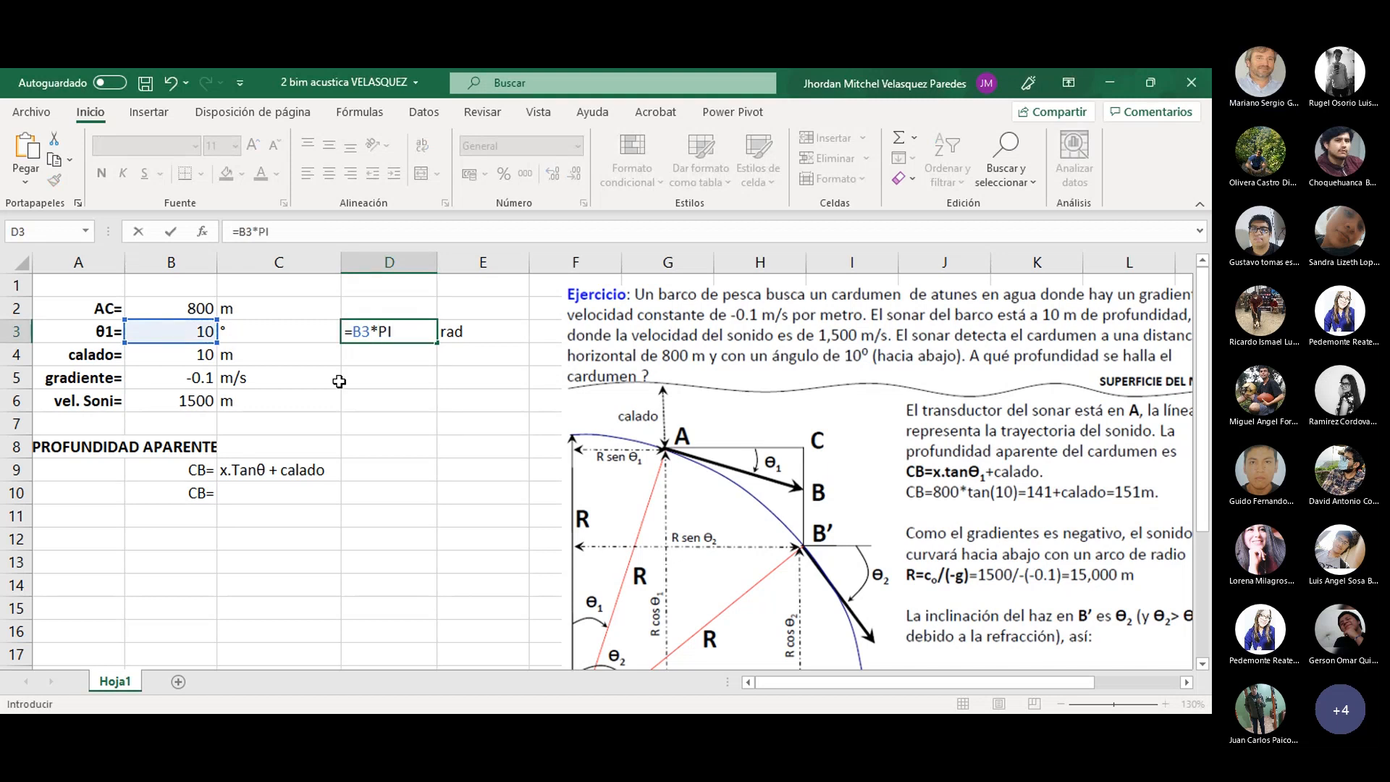
{"action": "type", "text": "()/"}
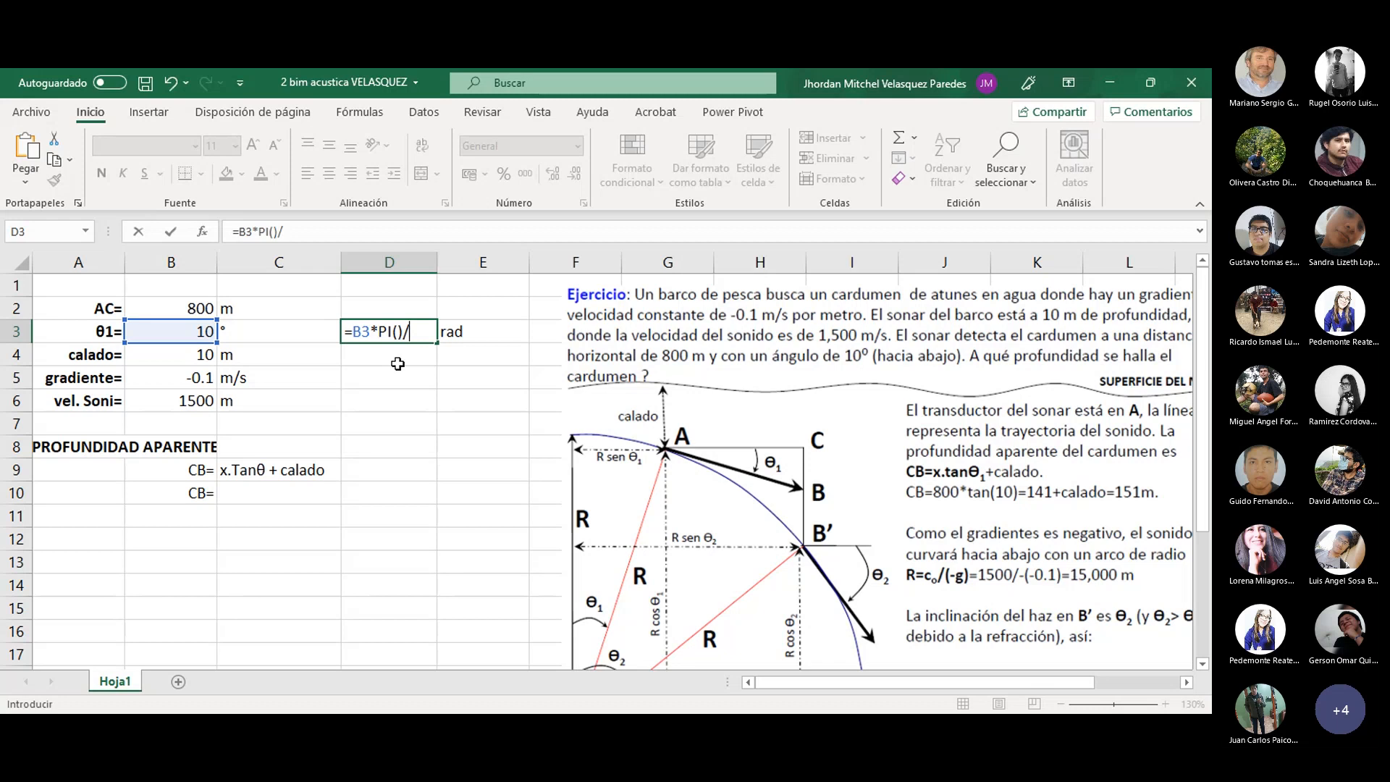
{"action": "type", "text": "180"}
{"action": "key", "text": "Return"}
- Calculate the apparent depth CB in cell C10 with the formula =(B2*TAN(D3))+B4
{"action": "left_click", "coordinate": [225, 496]}
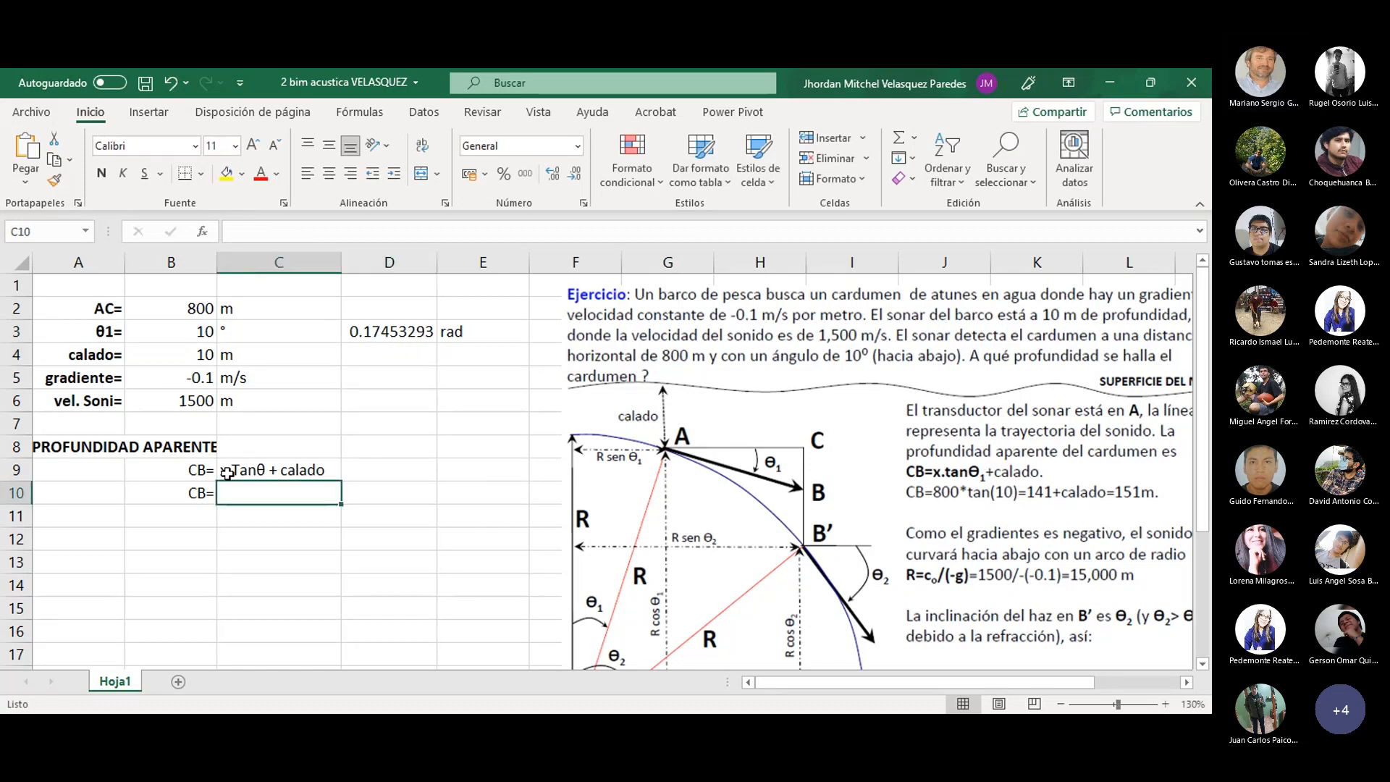
{"action": "type", "text": "="}
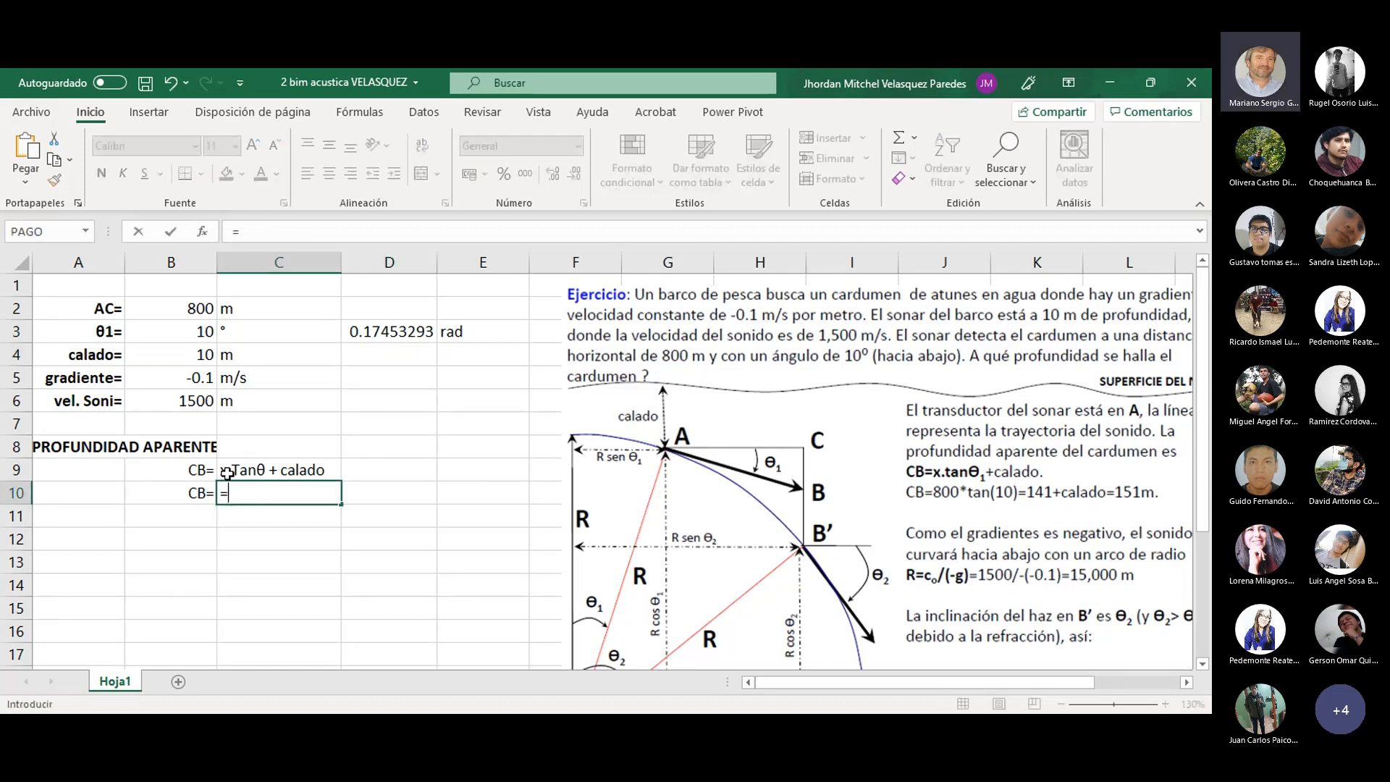
{"action": "left_click", "coordinate": [192, 310]}
{"action": "type", "text": "*TAN"}
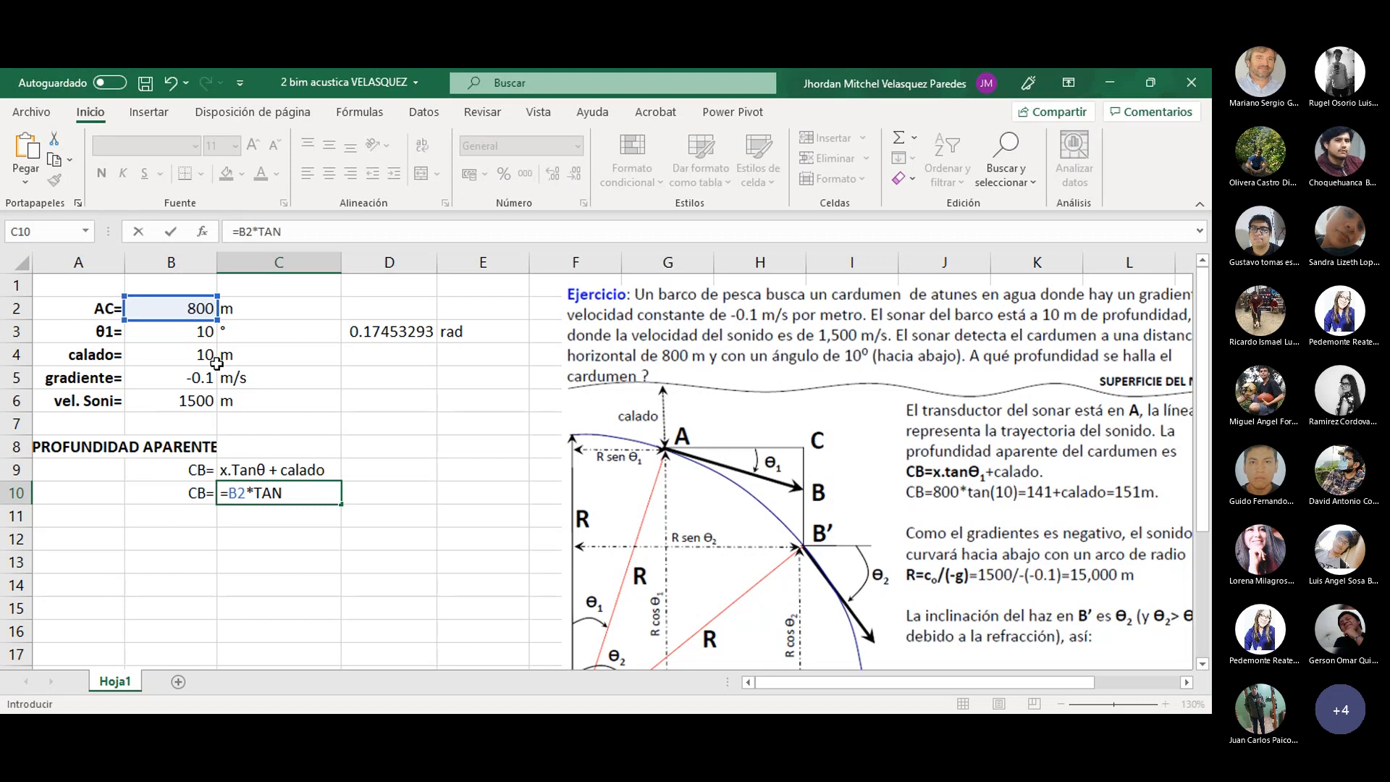
{"action": "type", "text": "("}
{"action": "left_click", "coordinate": [399, 335]}
{"action": "type", "text": ")"}
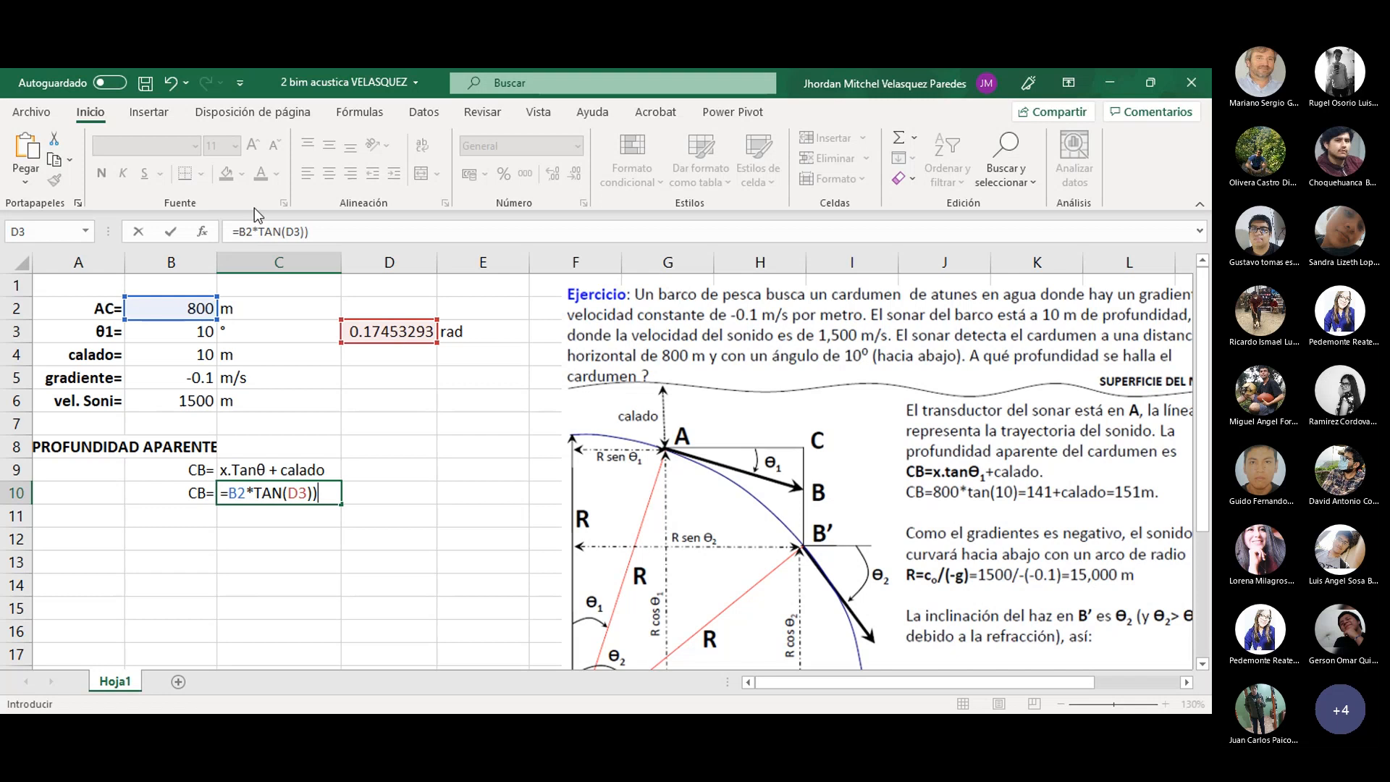
{"action": "left_click", "coordinate": [241, 230]}
{"action": "type", "text": "("}
{"action": "left_click", "coordinate": [331, 234]}
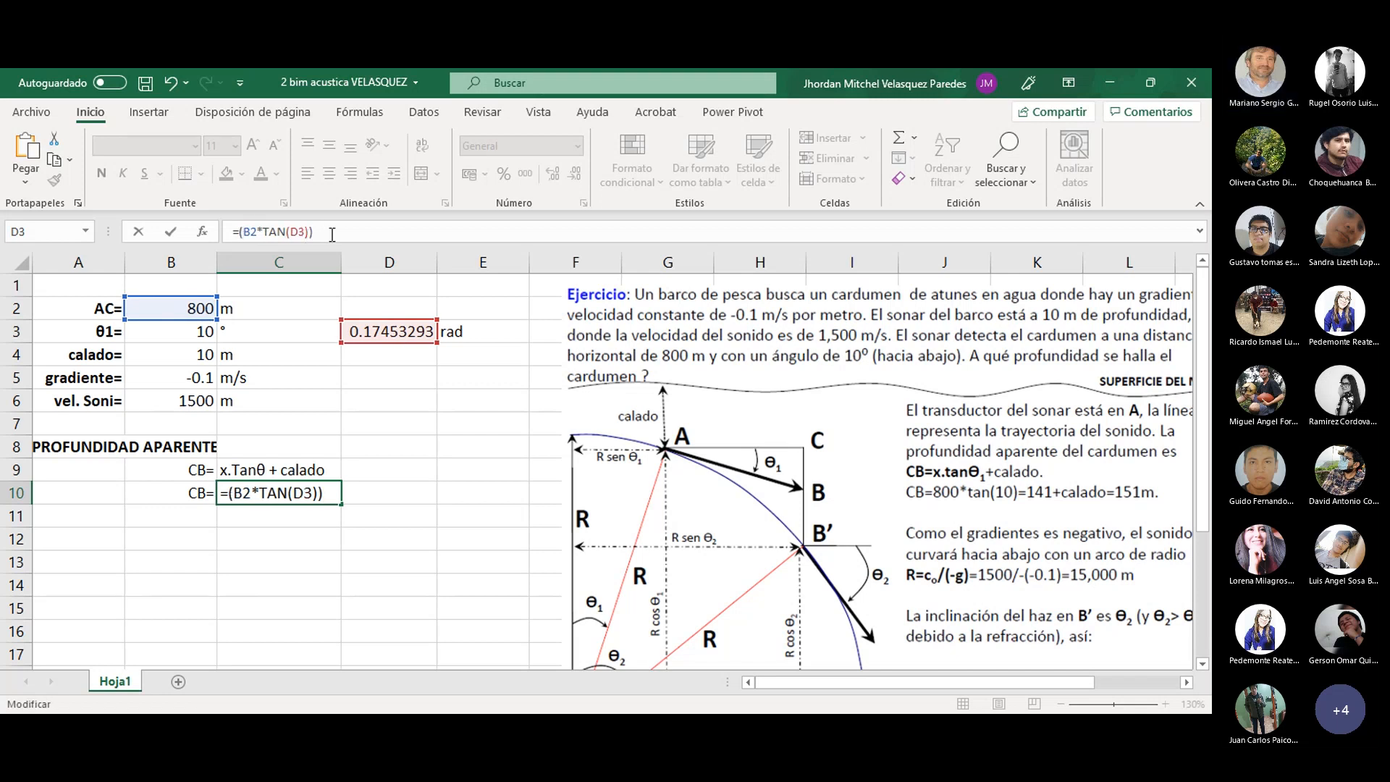
{"action": "type", "text": "+"}
{"action": "left_click", "coordinate": [170, 355]}
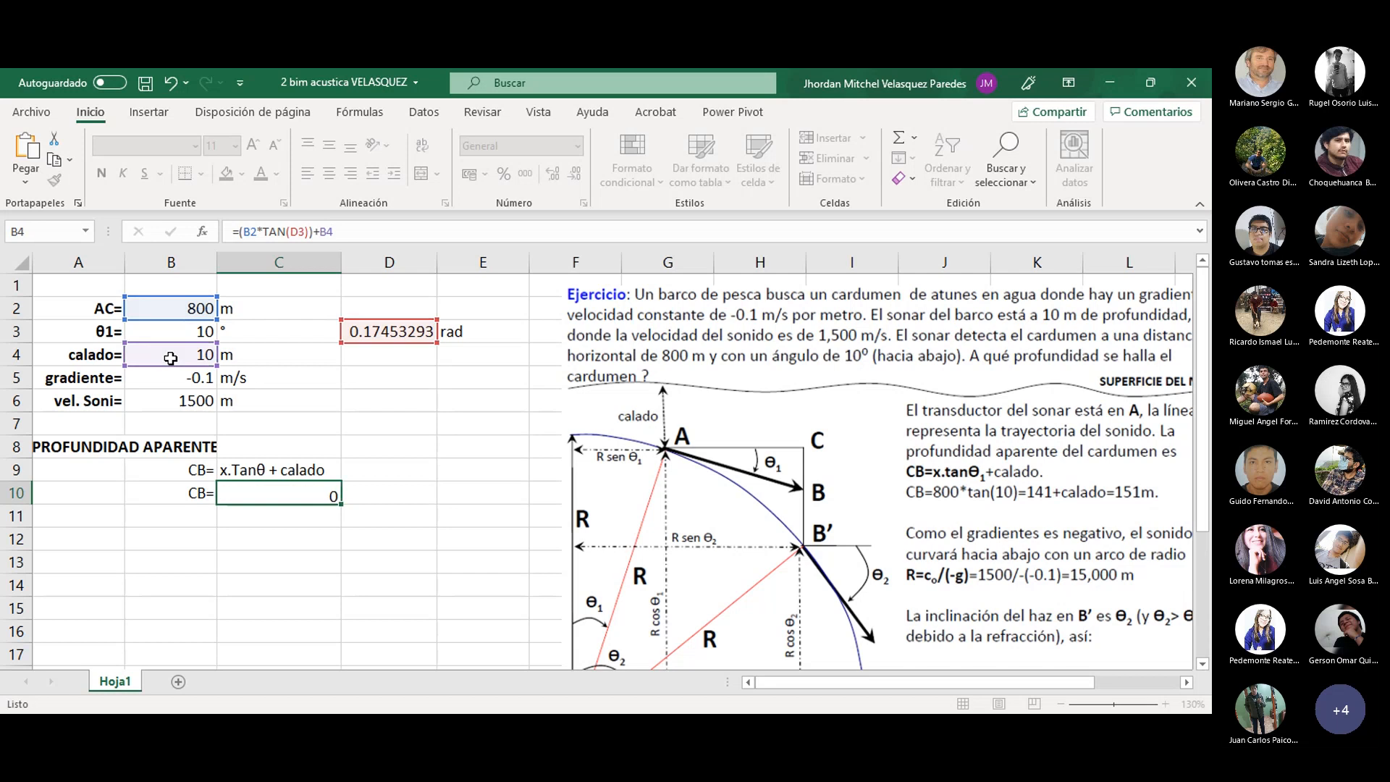
{"action": "key", "text": "Return"}
- Enter the unit "m" in D10, beside the calculated CB value
{"action": "left_click", "coordinate": [385, 491]}
{"action": "type", "text": "M"}
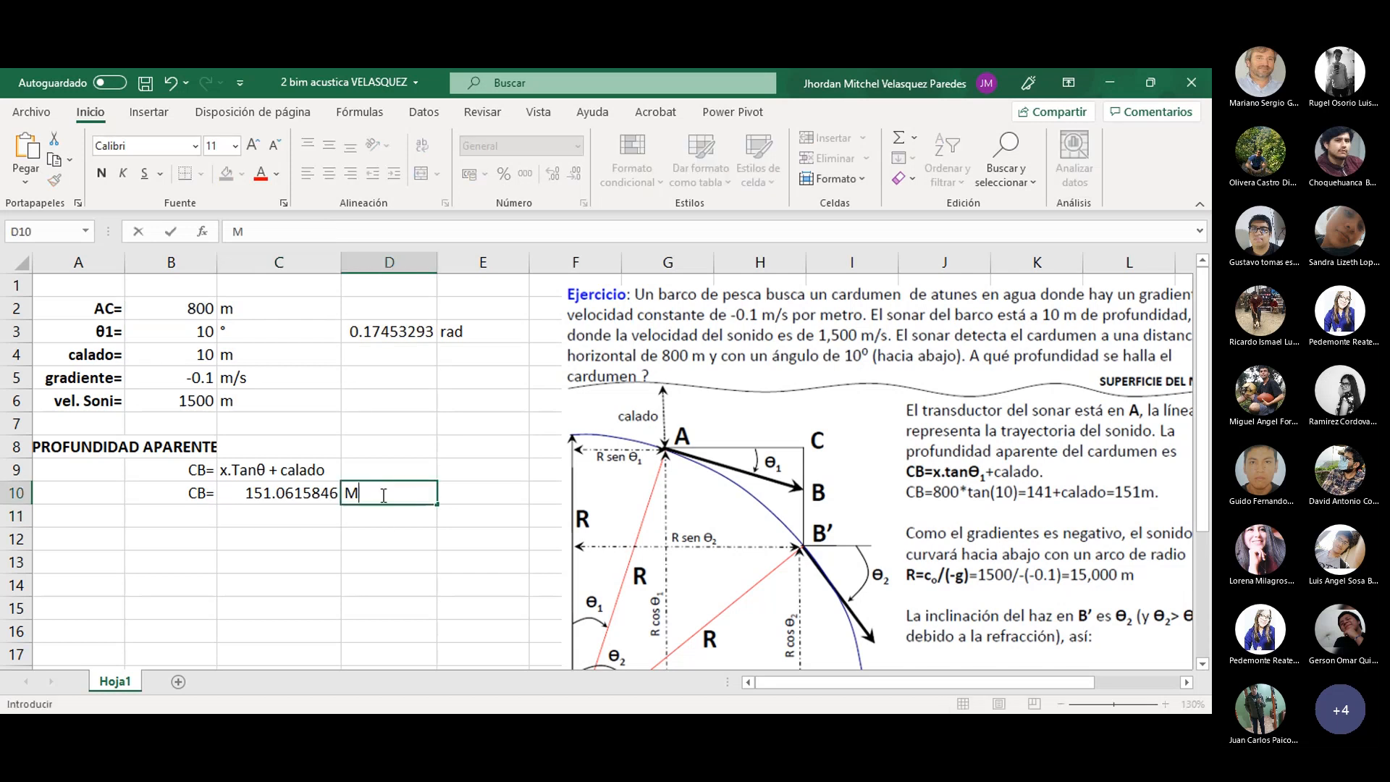
{"action": "key", "text": "BackSpace"}
{"action": "type", "text": "m"}
{"action": "key", "text": "Return"}
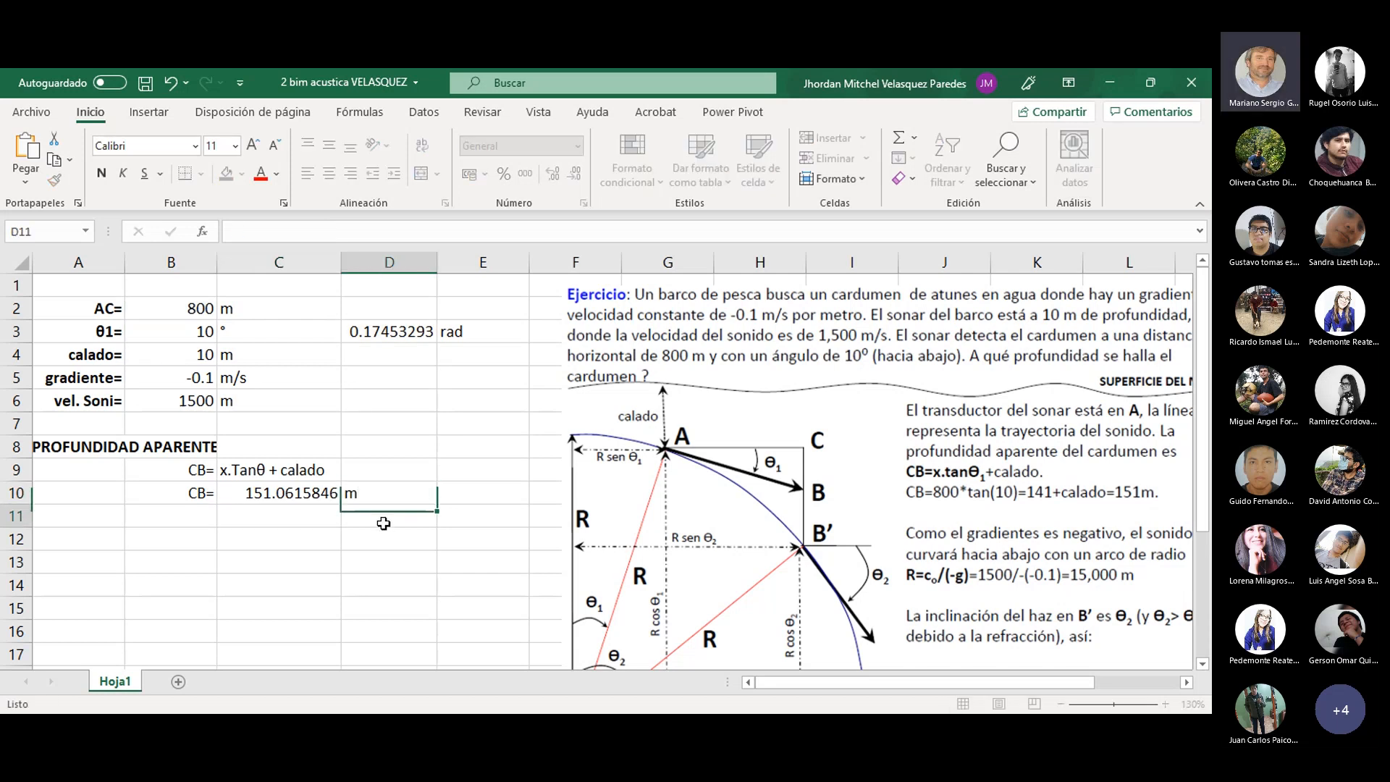
- Make the CB result in C10 bold with a yellow fill, and bold its unit in D10
{"action": "left_click", "coordinate": [279, 492]}
{"action": "left_click", "coordinate": [102, 173]}
{"action": "left_click", "coordinate": [226, 173]}
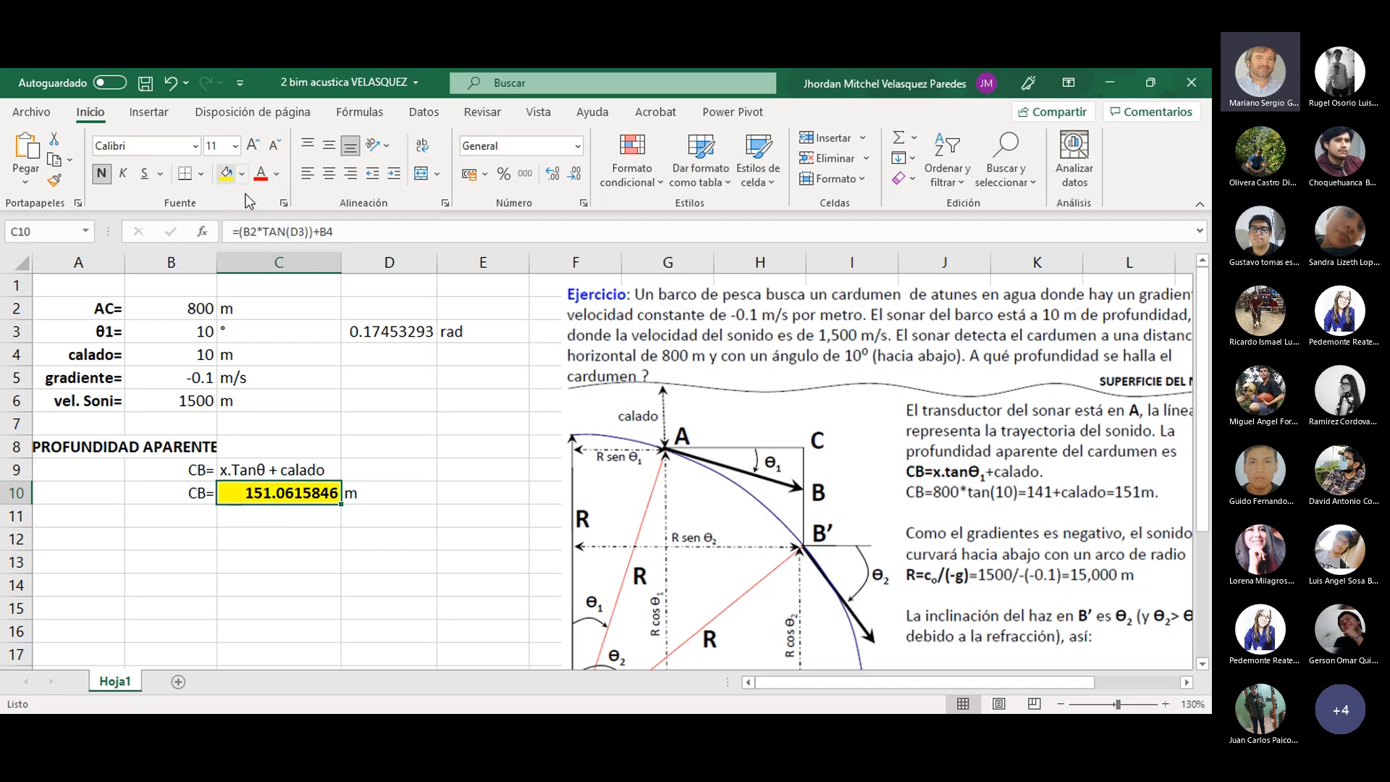
{"action": "left_click", "coordinate": [358, 489]}
{"action": "key", "text": "ctrl+n"}
{"action": "left_click_drag", "start_coordinate": [279, 539], "coordinate": [280, 563]}
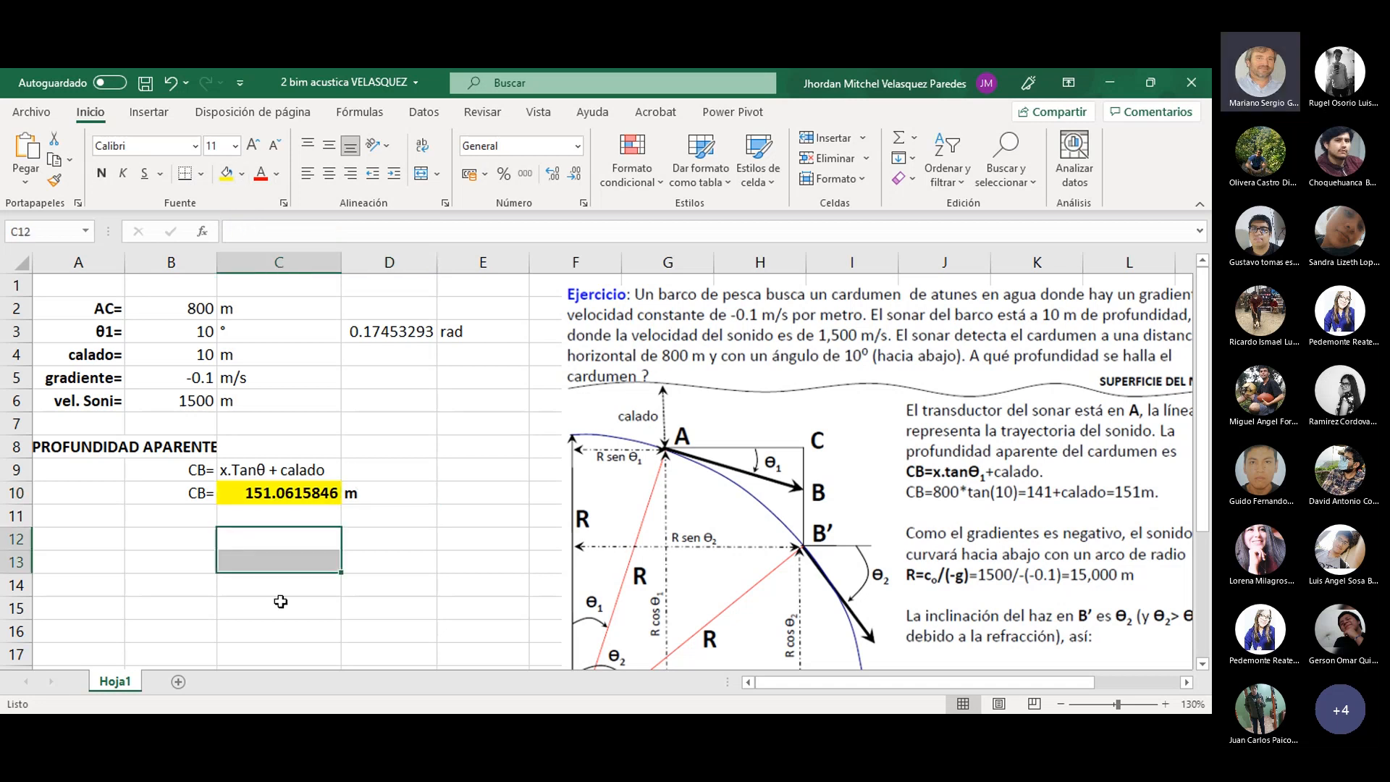
{"action": "left_click", "coordinate": [165, 519]}
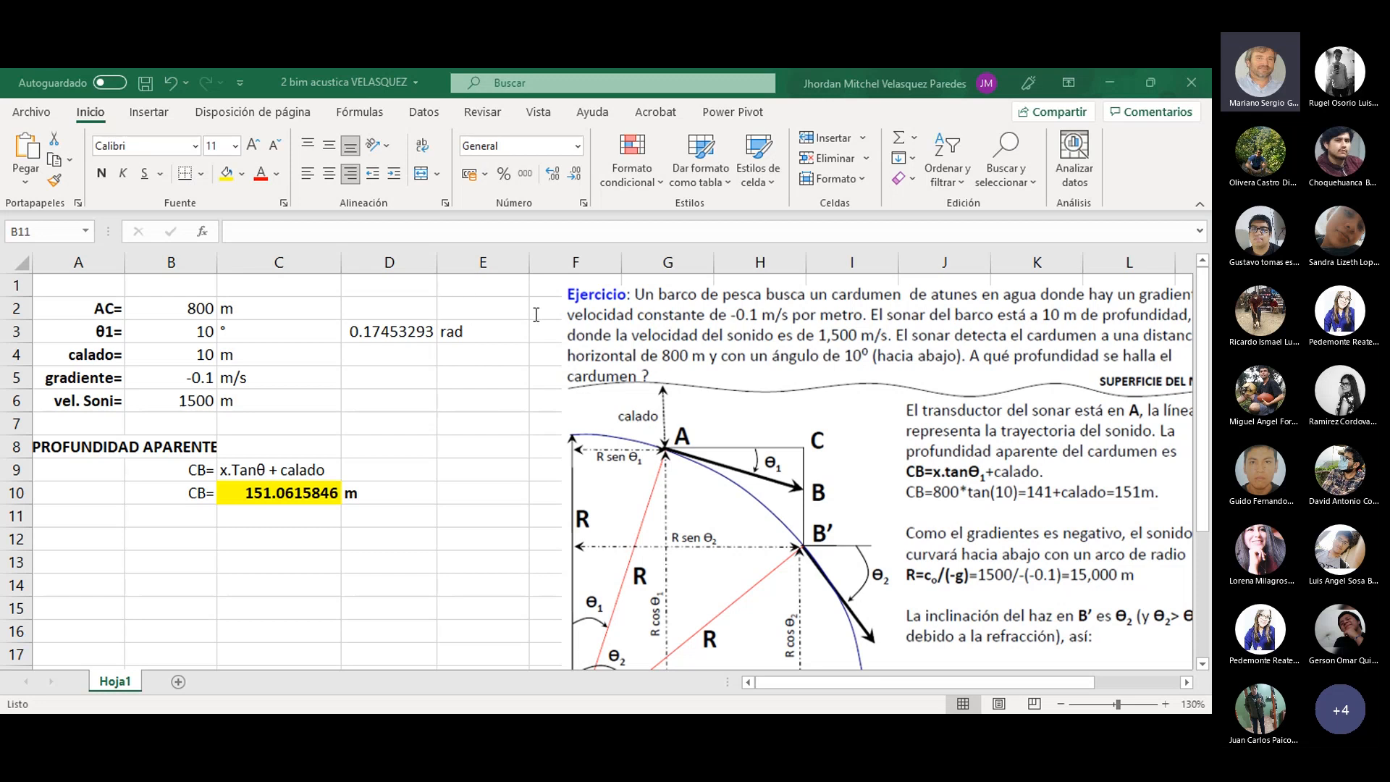
{"action": "left_click", "coordinate": [233, 564]}
{"action": "left_click", "coordinate": [176, 538]}
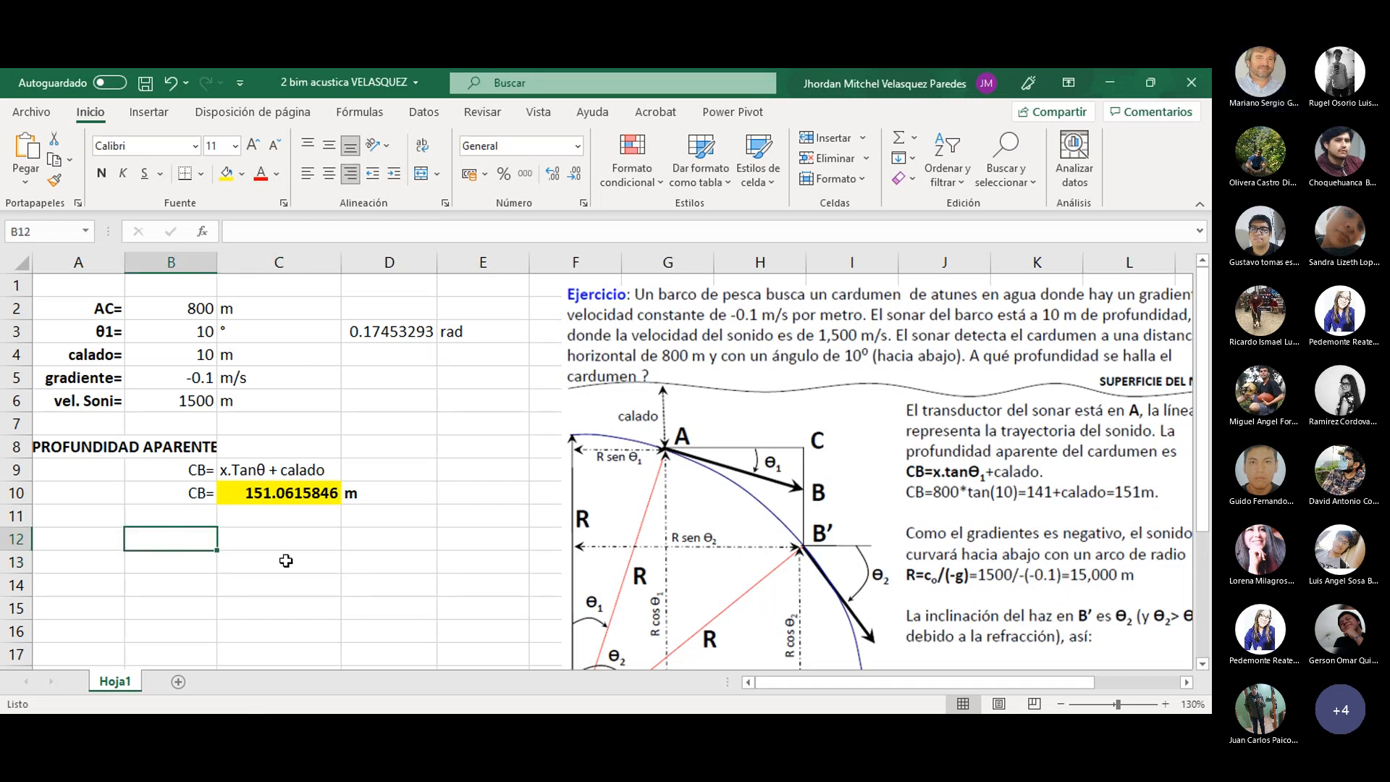
{"action": "scroll", "coordinate": [774, 500], "scroll_direction": "down", "scroll_amount": 1}
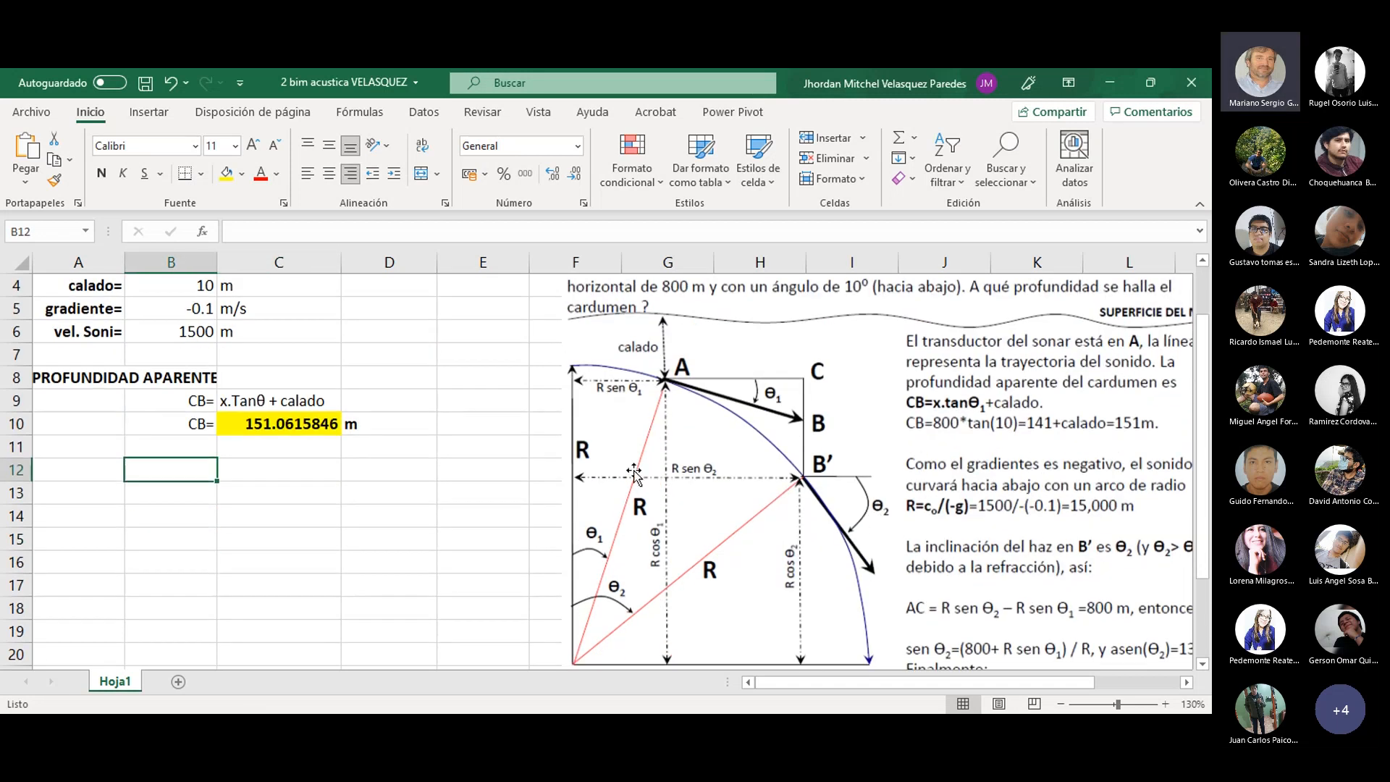
{"action": "scroll", "coordinate": [239, 507], "scroll_direction": "up", "scroll_amount": 1}
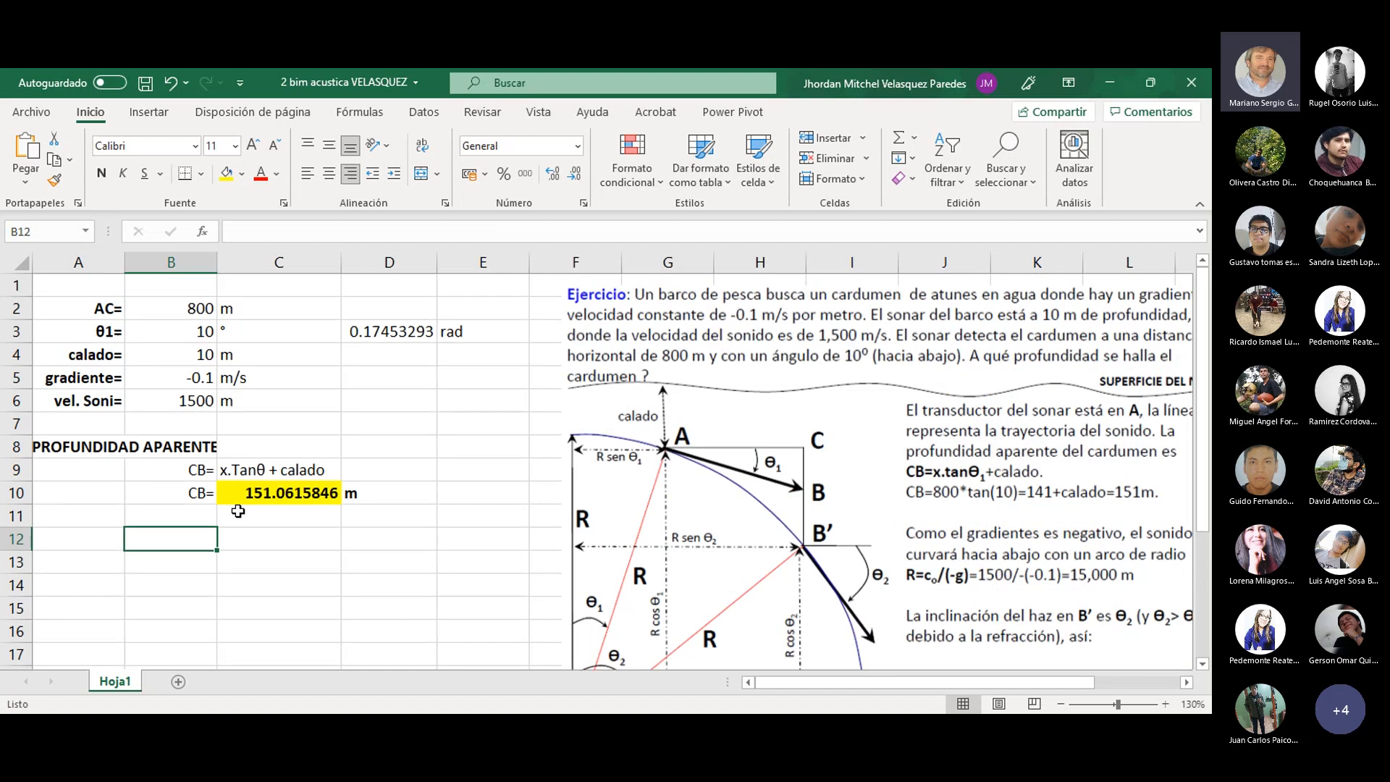
- Enter the radius expression "c/(-g)" as text in cell C12
{"action": "scroll", "coordinate": [238, 511], "scroll_direction": "down", "scroll_amount": 1, "text": "ctrl"}
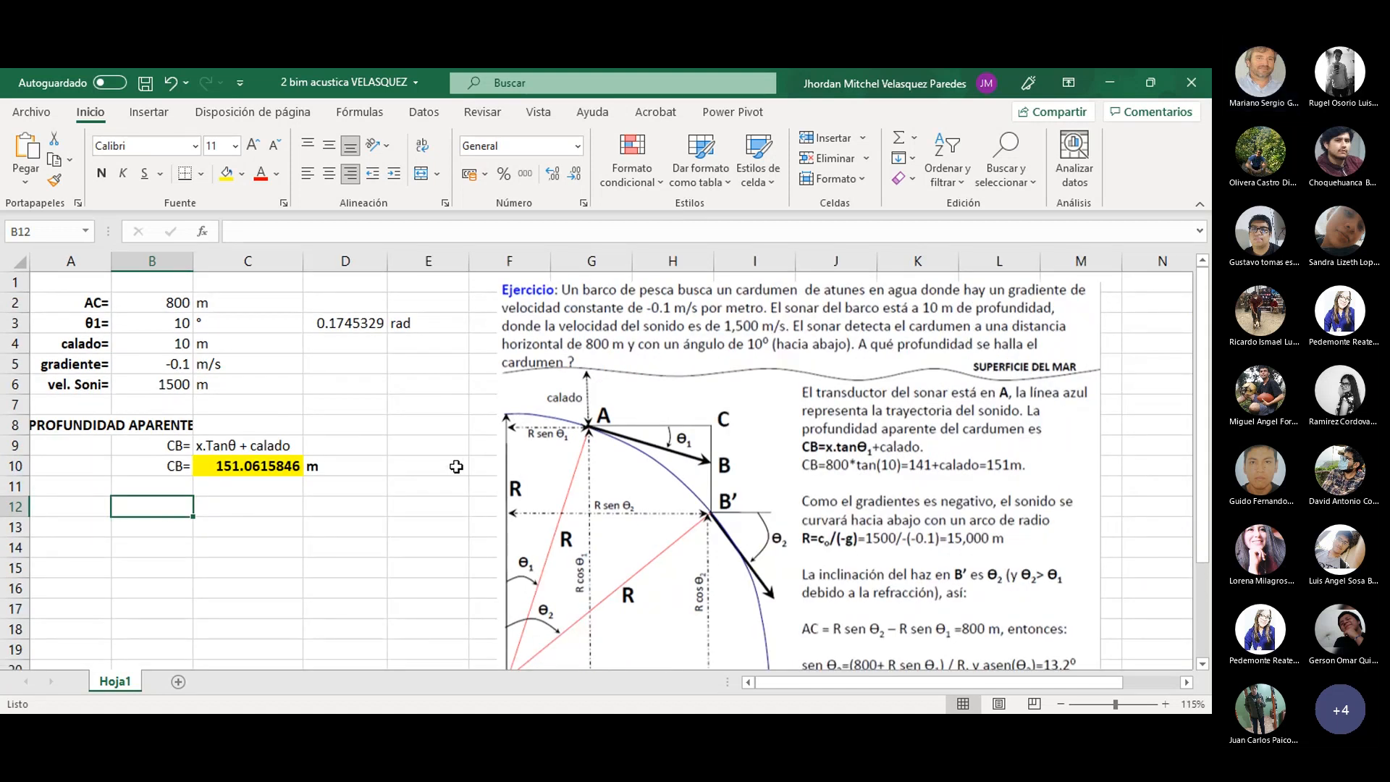
{"action": "left_click", "coordinate": [248, 511]}
{"action": "type", "text": "c/(-g)"}
{"action": "key", "text": "Return"}
{"action": "key", "text": "Left"}
{"action": "left_click", "coordinate": [232, 496]}
- Enter the label "R=" in B12 and fill it down into B13
{"action": "left_click", "coordinate": [178, 509]}
{"action": "type", "text": "R="}
{"action": "left_click", "coordinate": [219, 531]}
{"action": "left_click", "coordinate": [242, 589]}
{"action": "left_click", "coordinate": [176, 534]}
{"action": "left_click", "coordinate": [221, 508]}
{"action": "left_click", "coordinate": [219, 556]}
{"action": "key", "text": "Up"}
{"action": "key", "text": "Up"}
{"action": "left_click", "coordinate": [184, 515]}
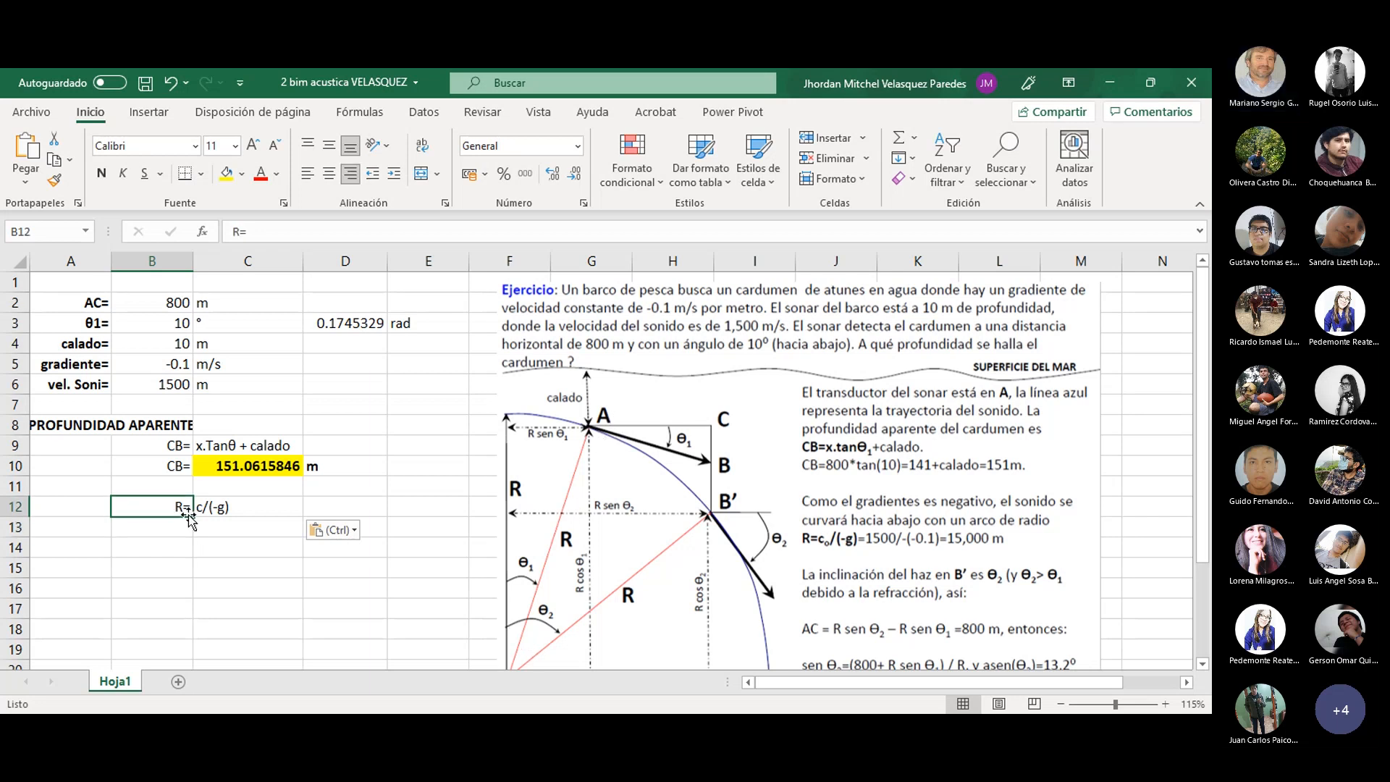
{"action": "left_click_drag", "start_coordinate": [195, 520], "coordinate": [191, 537]}
- Calculate the radius R in cell C13 with the formula =B6/(-1*B5)
{"action": "left_click", "coordinate": [210, 526]}
{"action": "type", "text": "="}
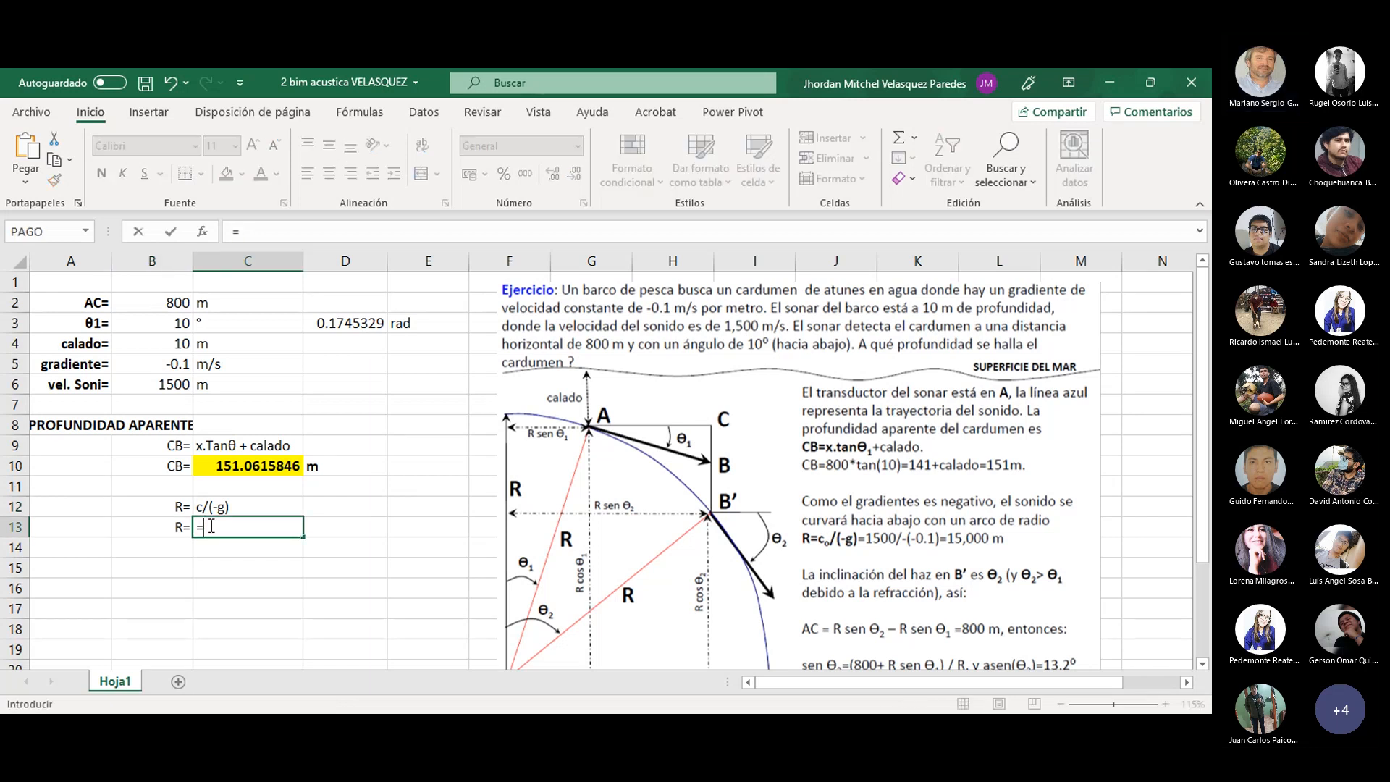
{"action": "left_click", "coordinate": [174, 383]}
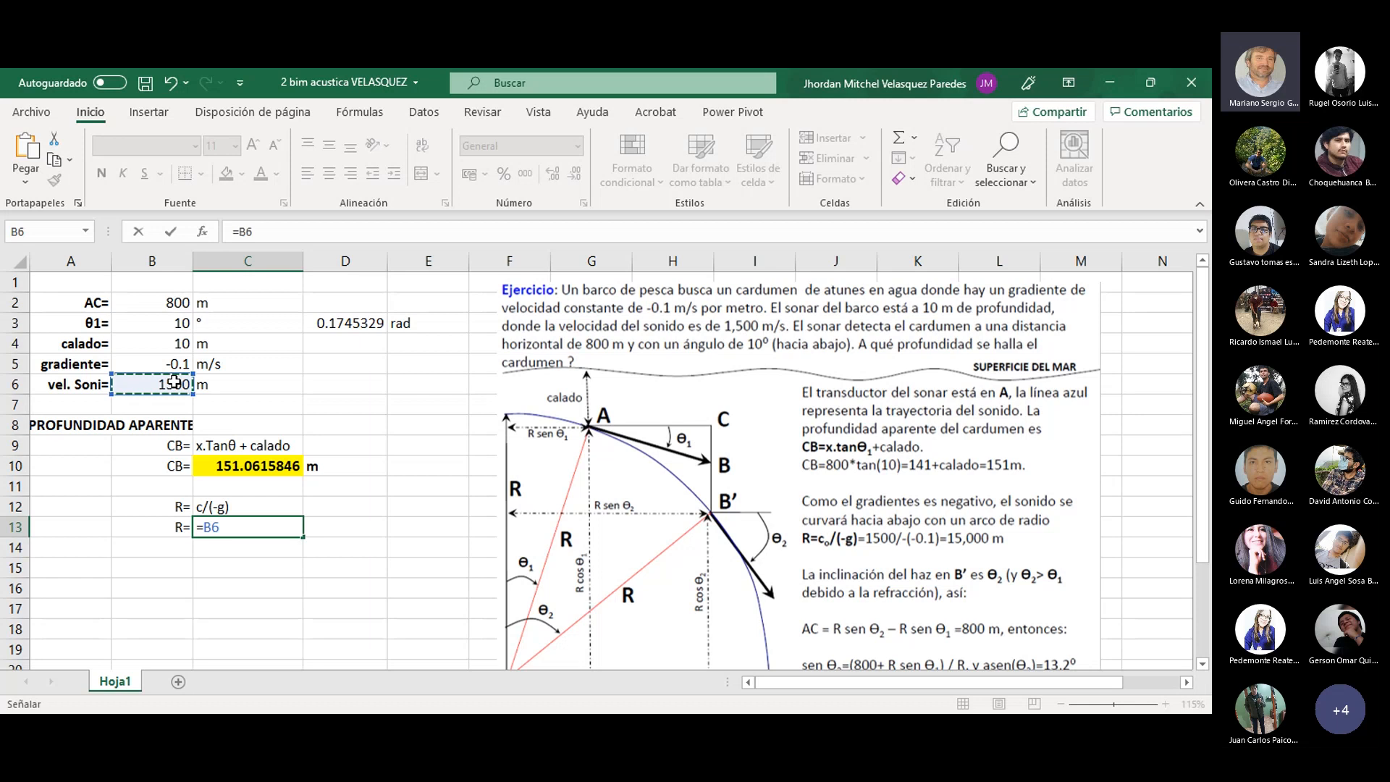
{"action": "type", "text": "/(-"}
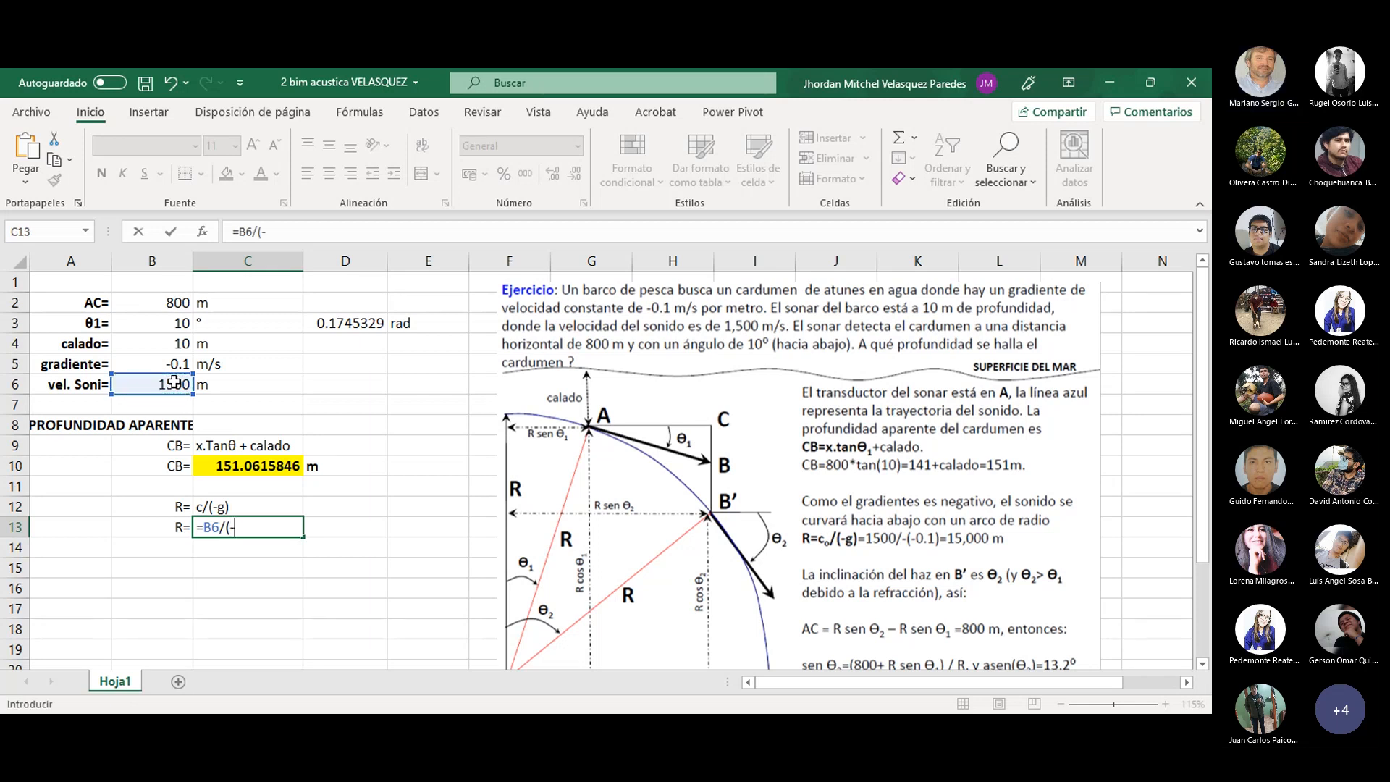
{"action": "type", "text": "1*"}
{"action": "left_click", "coordinate": [151, 365]}
{"action": "type", "text": ")"}
{"action": "key", "text": "Return"}
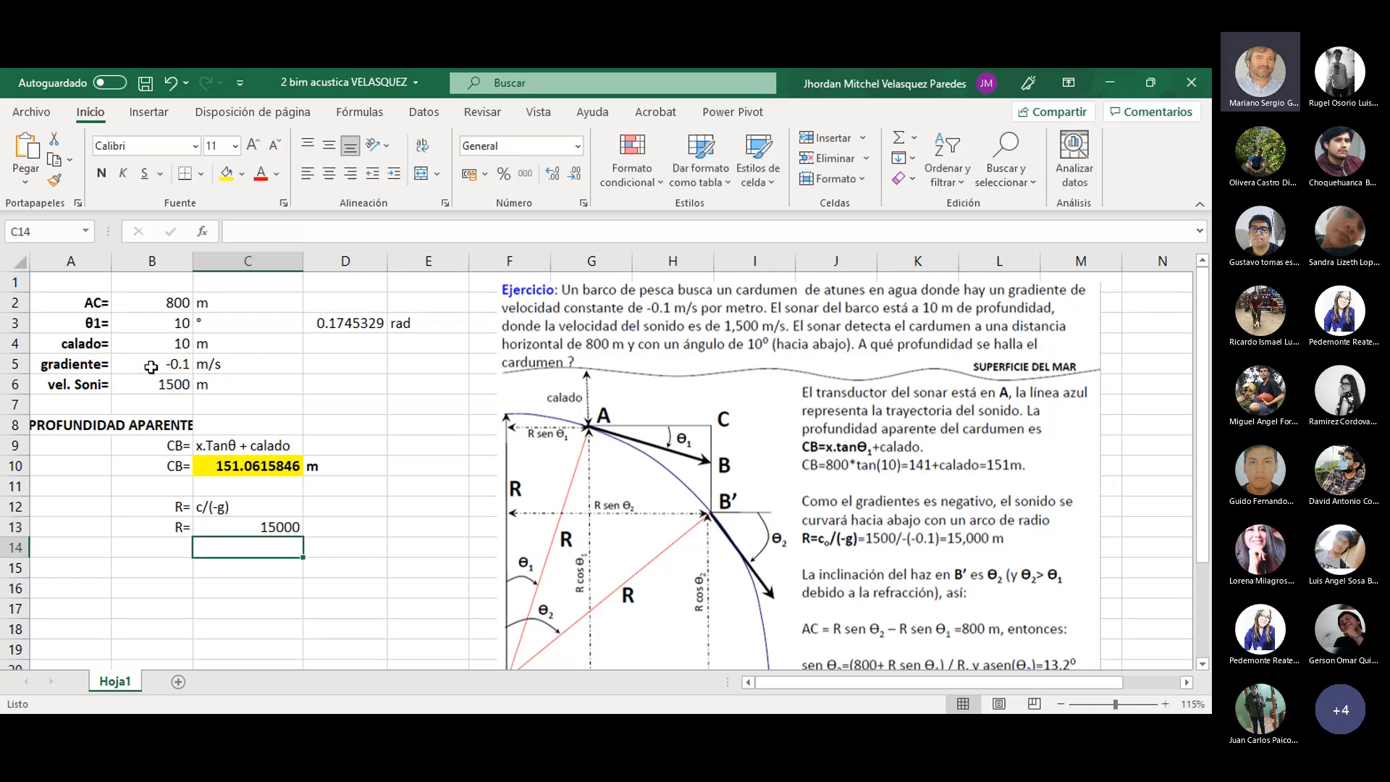
- Enter the unit "m" in D13 and make the R result in C13 bold with a yellow fill
{"action": "left_click", "coordinate": [310, 524]}
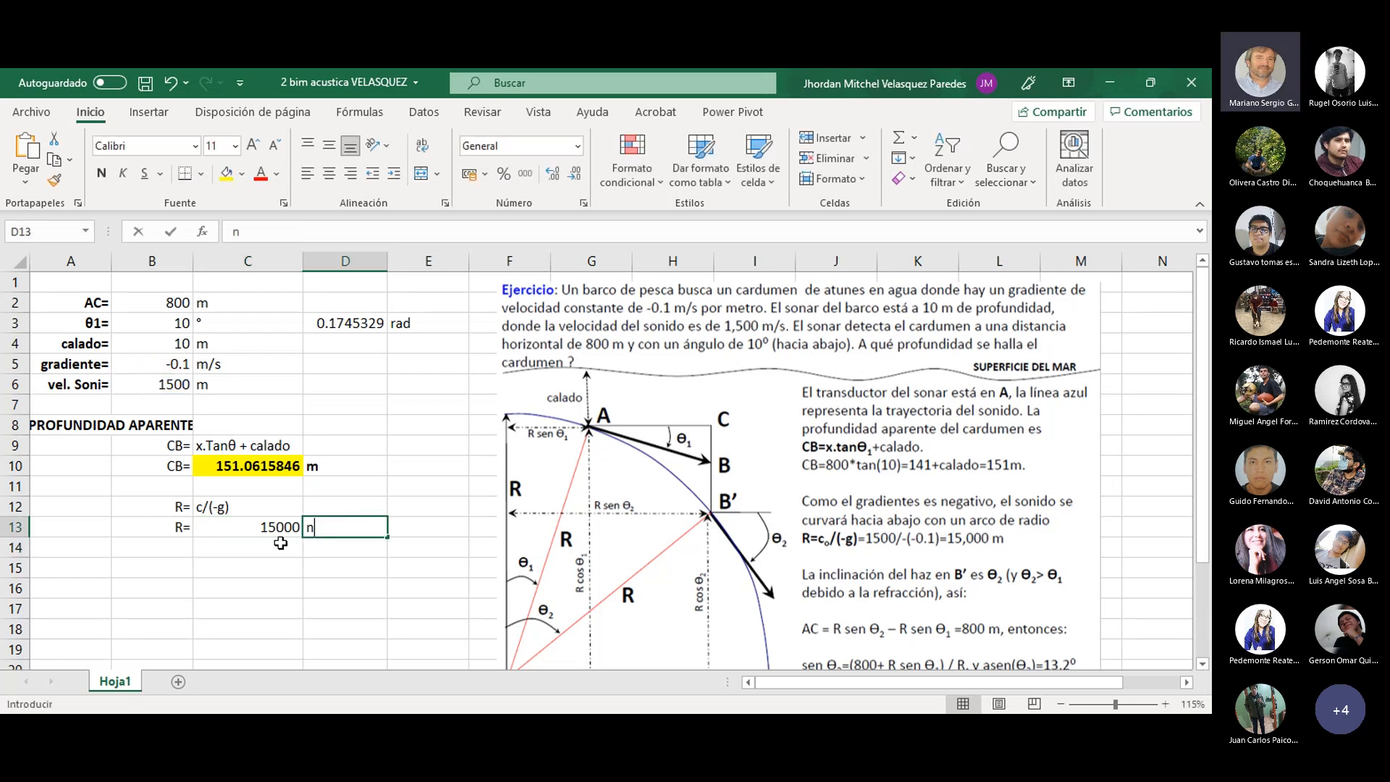
{"action": "type", "text": "m"}
{"action": "left_click", "coordinate": [261, 529]}
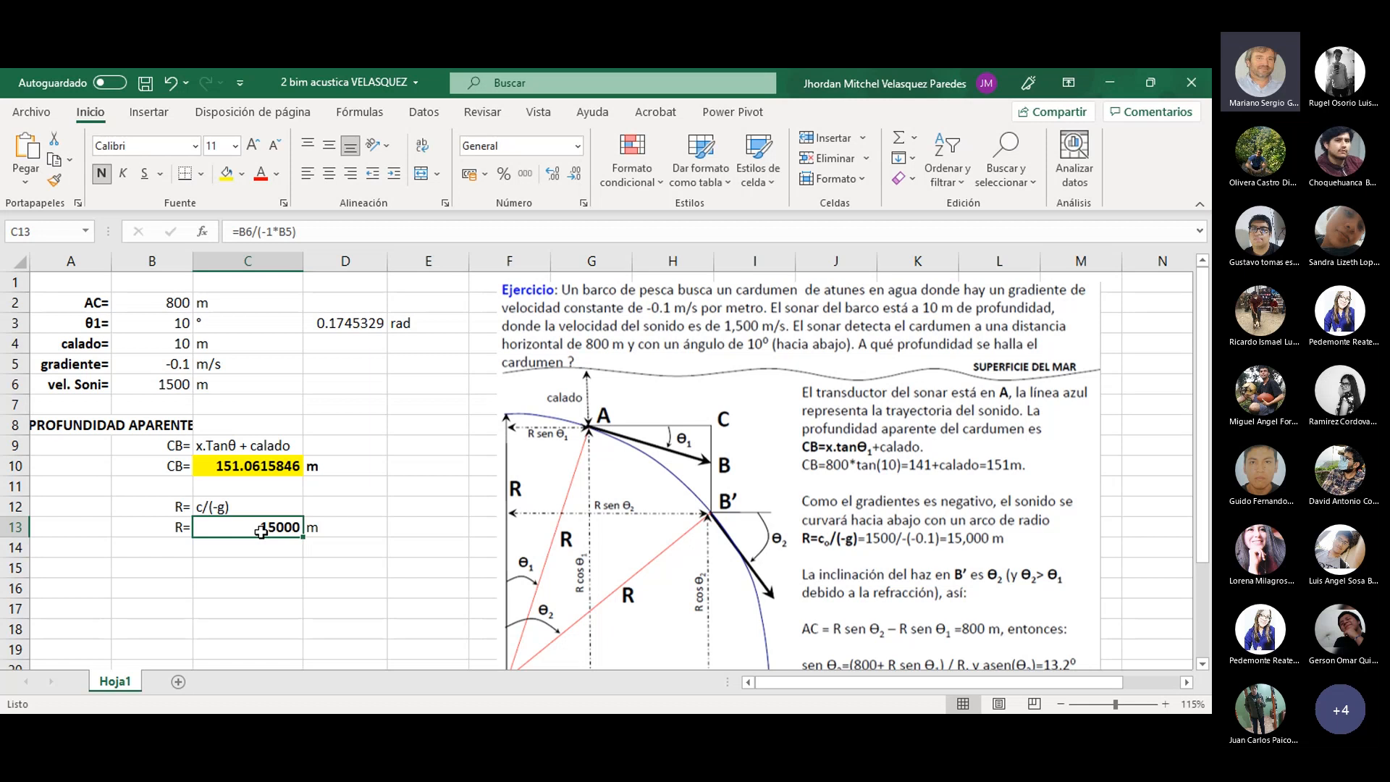
{"action": "left_click", "coordinate": [226, 174]}
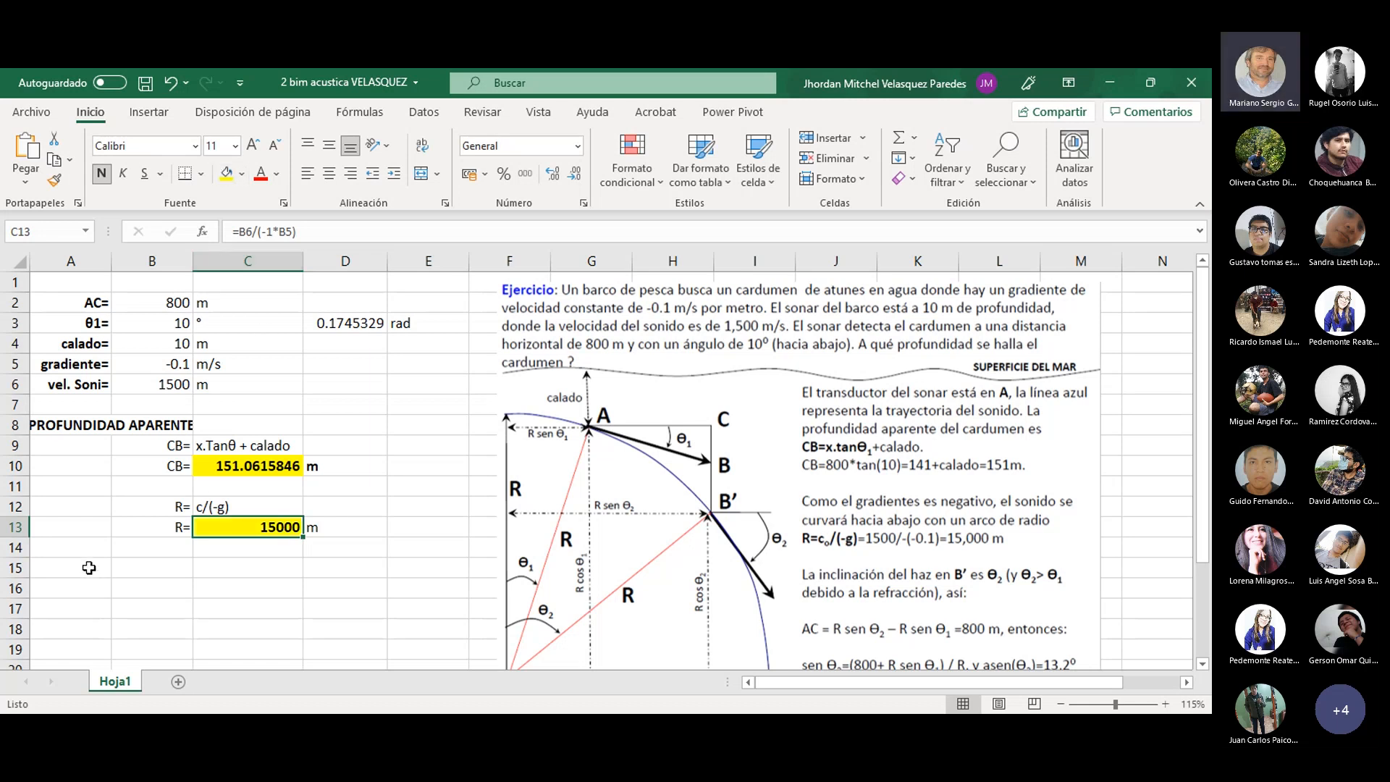
- Write the AC equation in row 16, with "AC=" in B16 and "R senθ2 - R senθ1" in C16
{"action": "left_click", "coordinate": [1031, 574]}
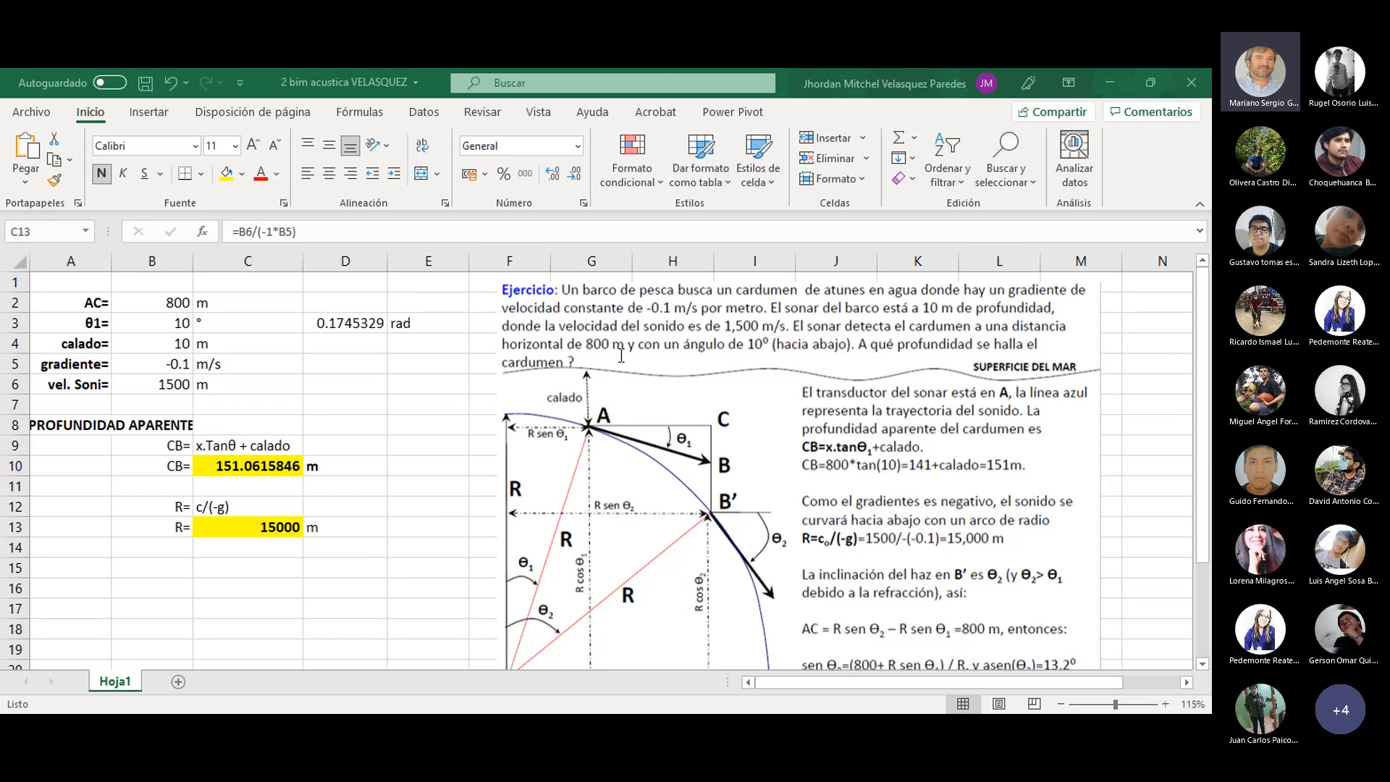
{"action": "left_click", "coordinate": [158, 570]}
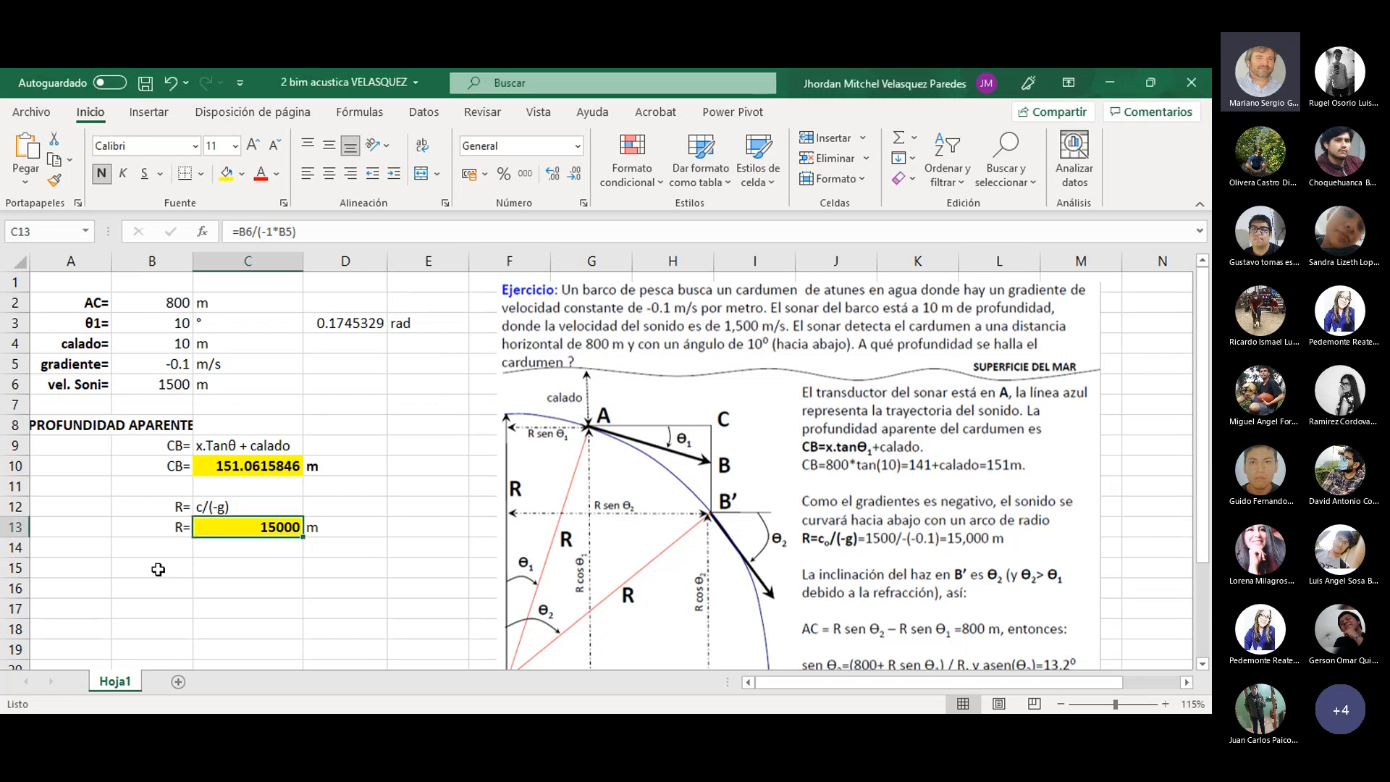
{"action": "left_click", "coordinate": [156, 568]}
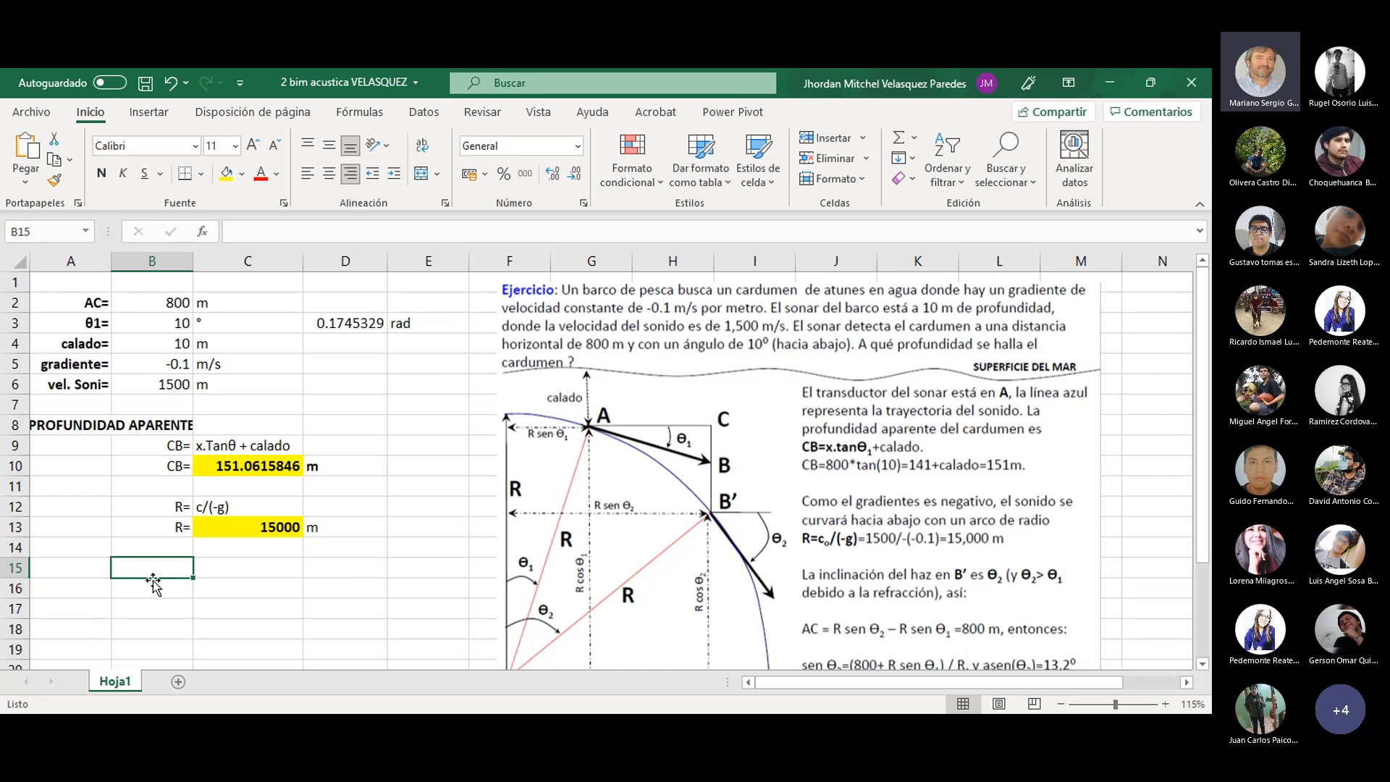
{"action": "scroll", "coordinate": [154, 583], "scroll_direction": "down", "scroll_amount": 1}
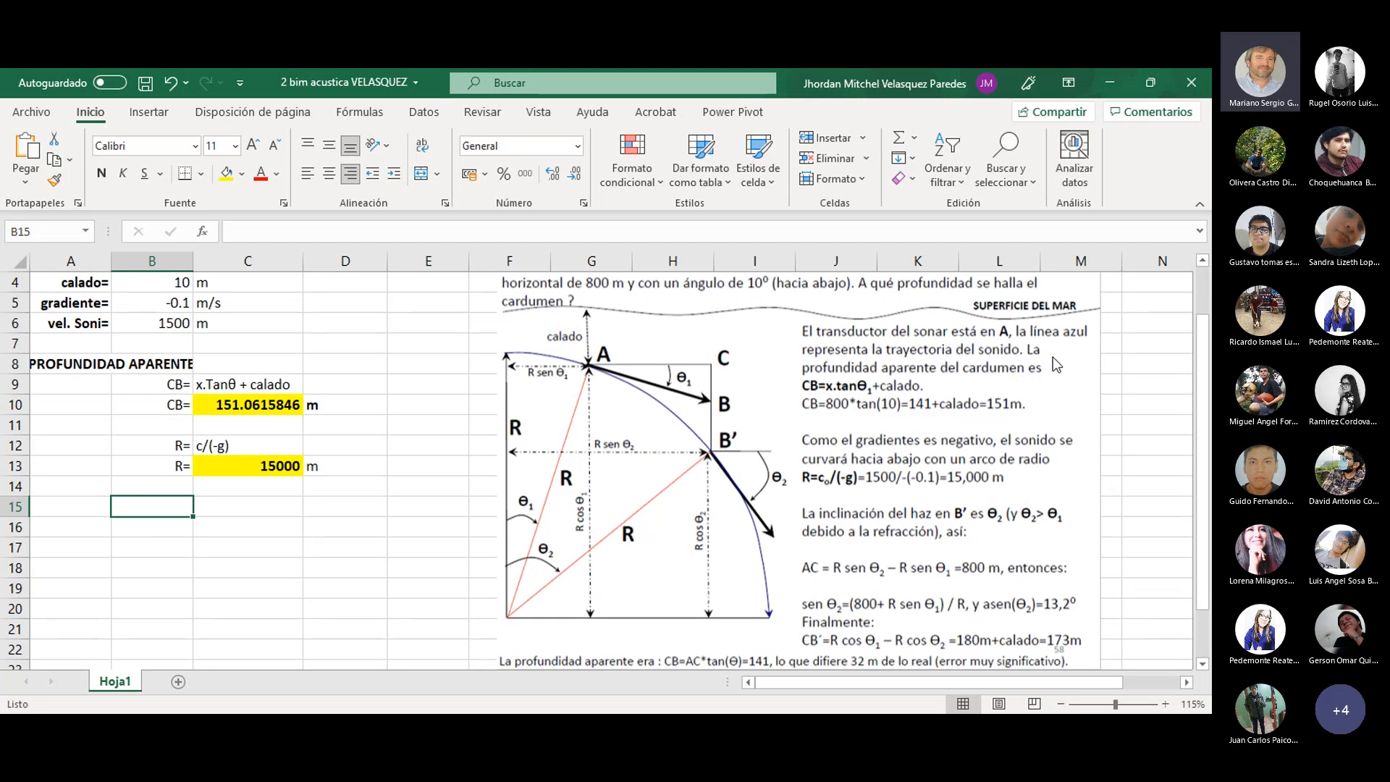
{"action": "left_click", "coordinate": [157, 532]}
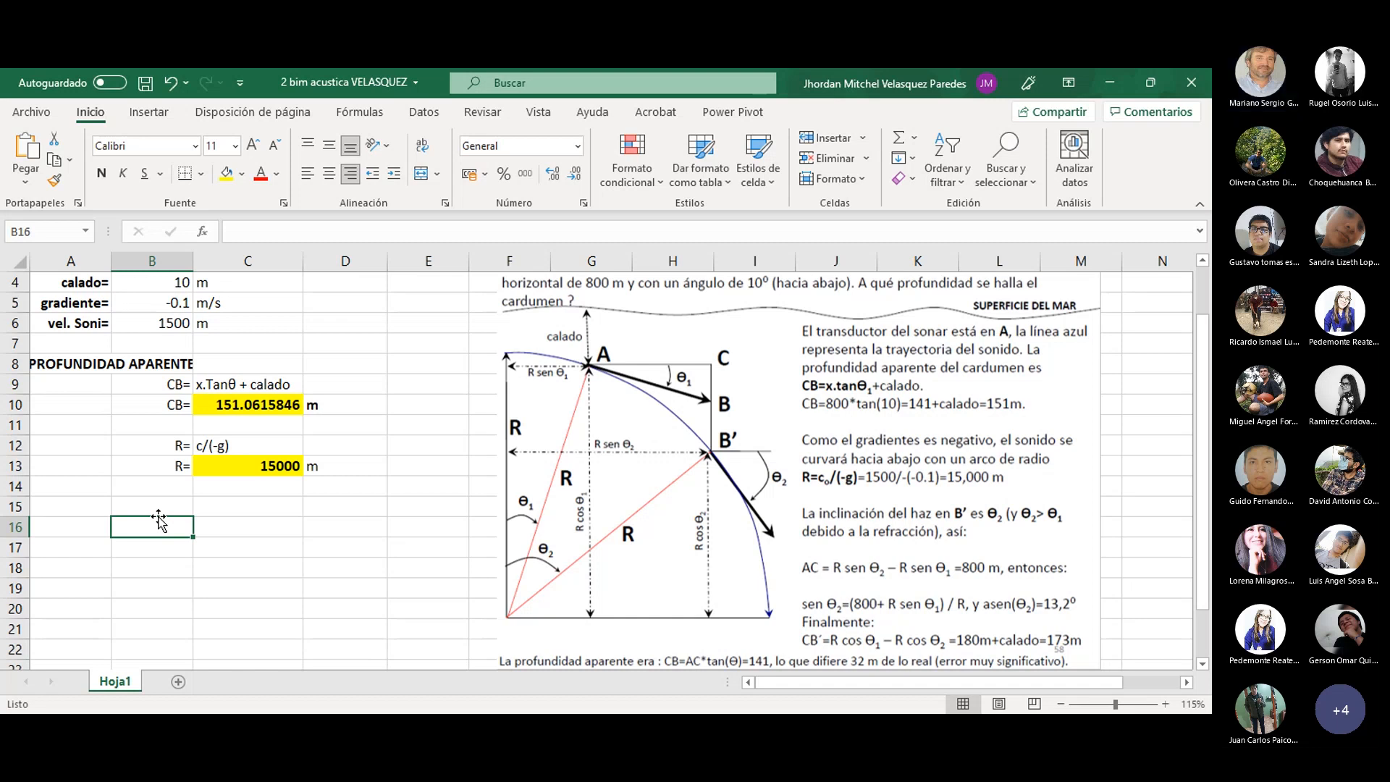
{"action": "type", "text": "AC=\tR senθ2- R senθ1"}
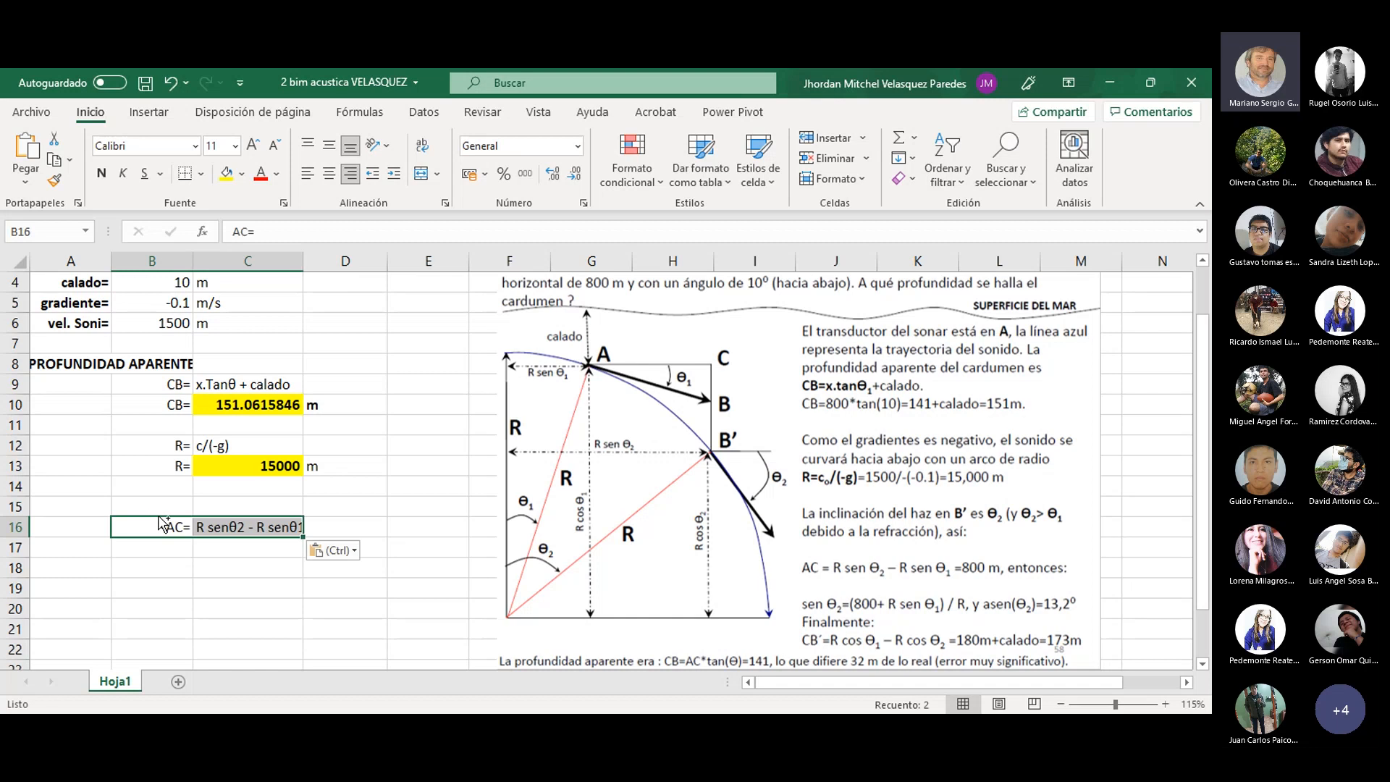
{"action": "left_click", "coordinate": [218, 568]}
{"action": "left_click", "coordinate": [243, 526]}
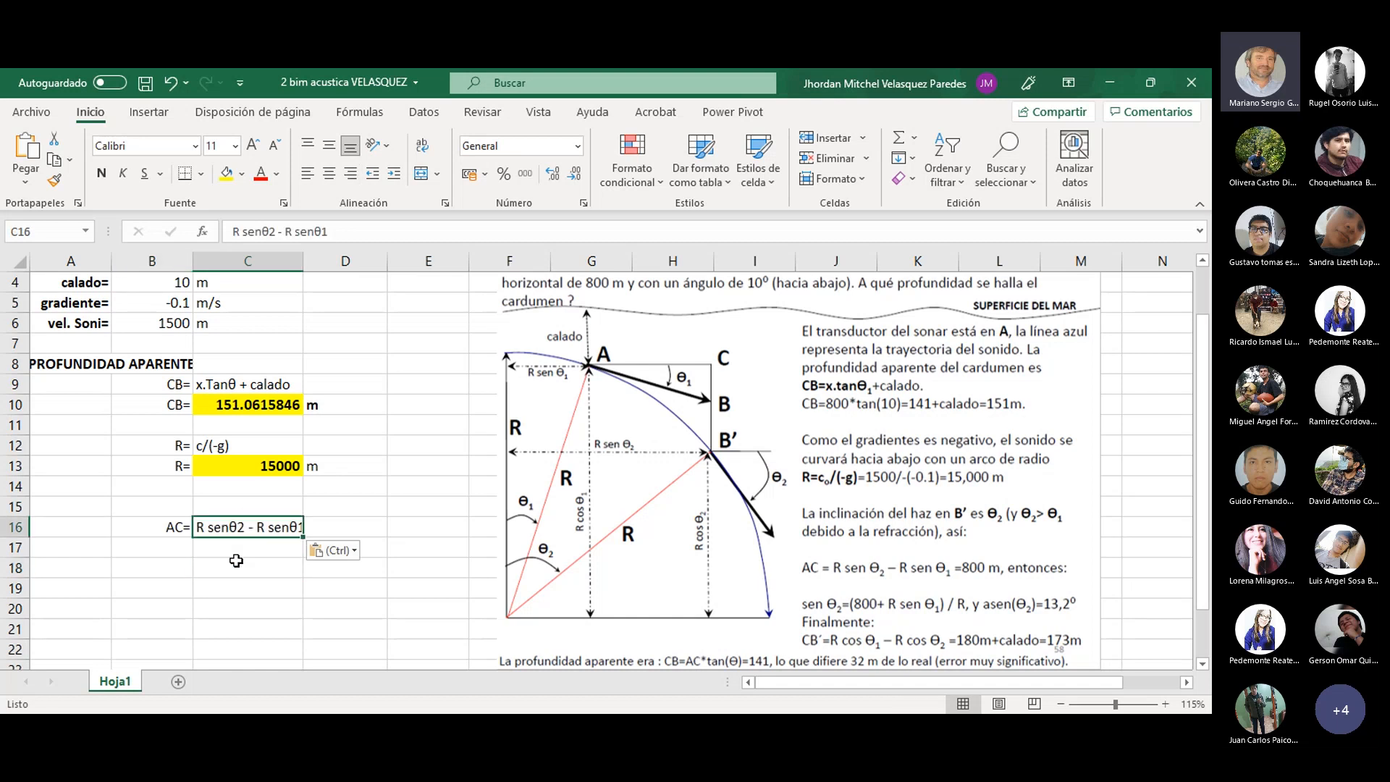
- Write the substituted equation in row 17, with "800=" in B17 and "R senθ2 - R senθ1" in C17
{"action": "left_click", "coordinate": [239, 551]}
{"action": "left_click", "coordinate": [314, 712]}
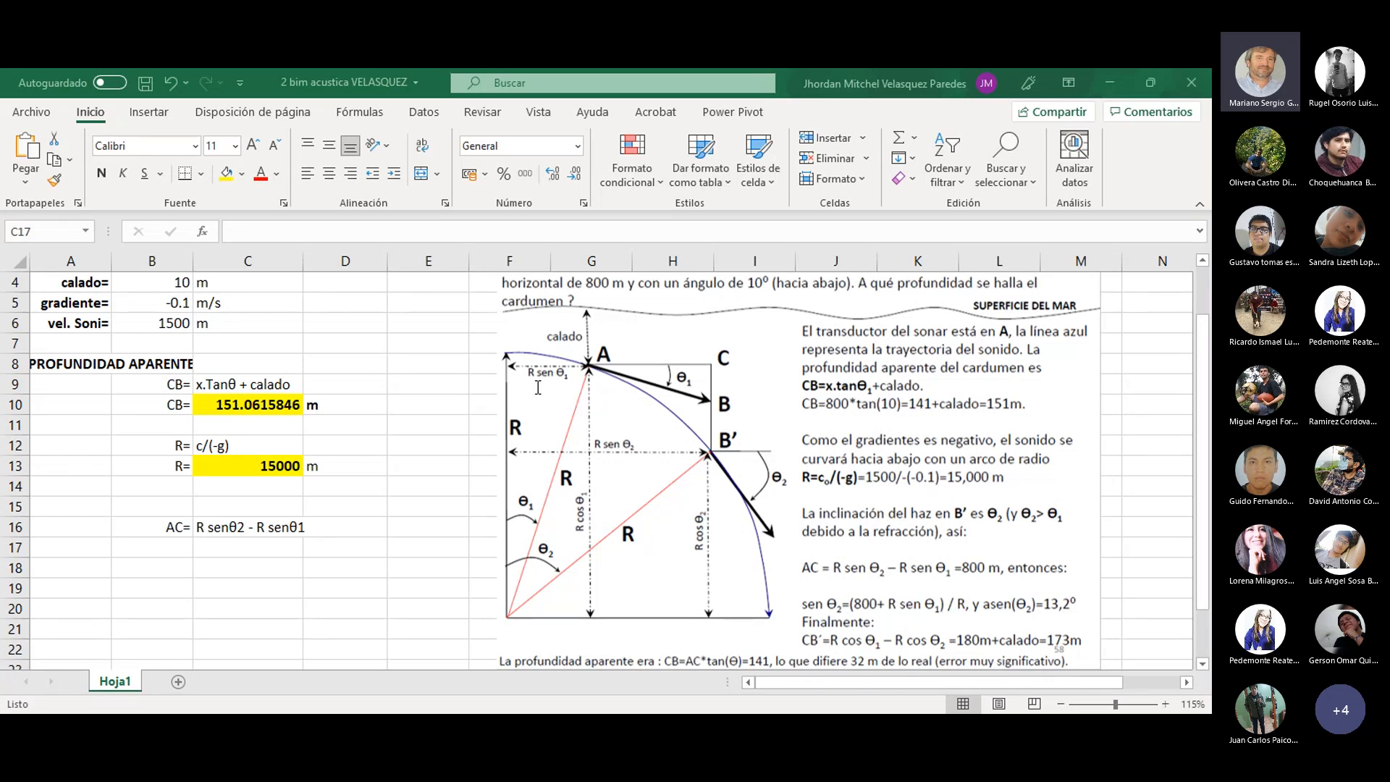
{"action": "left_click", "coordinate": [153, 547]}
{"action": "type", "text": "800=\tR senθ2 - R senθ1"}
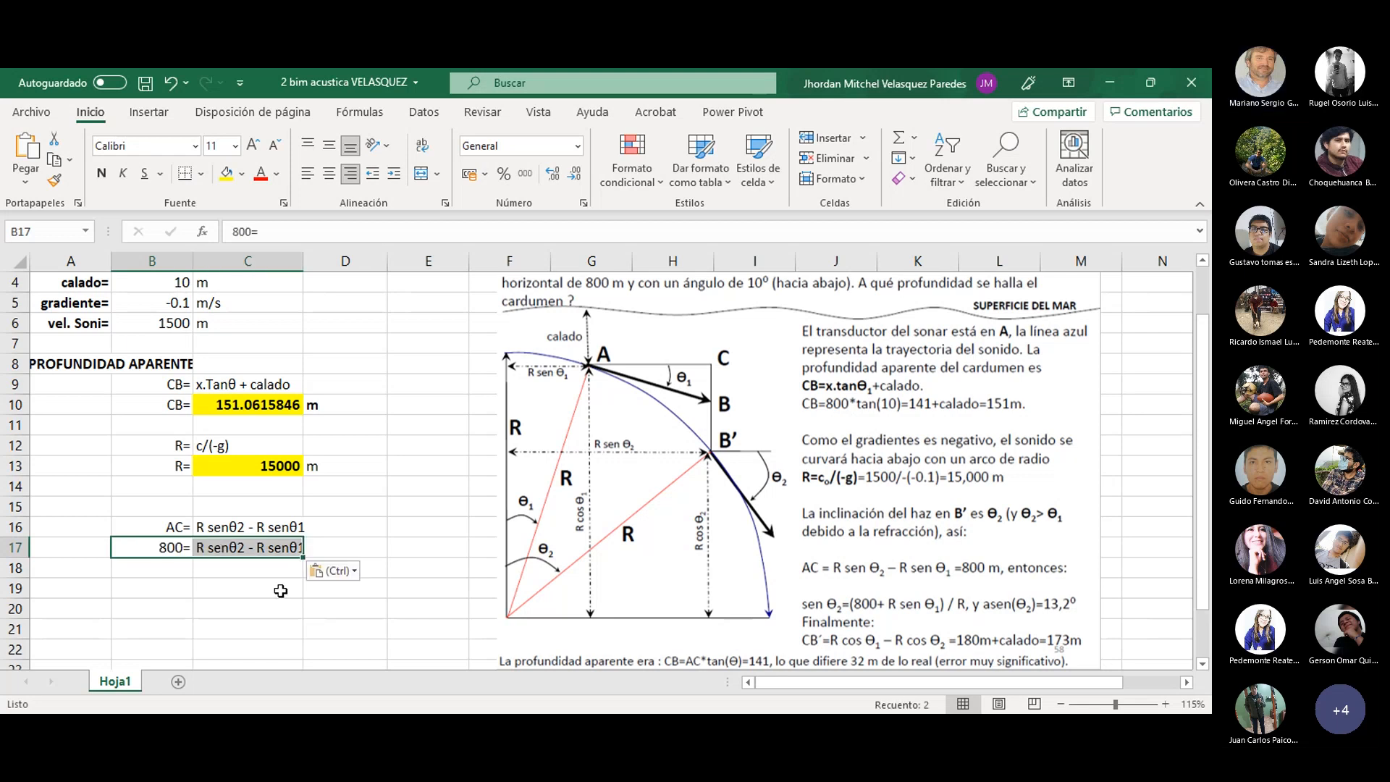
{"action": "left_click", "coordinate": [201, 585]}
{"action": "left_click", "coordinate": [187, 568]}
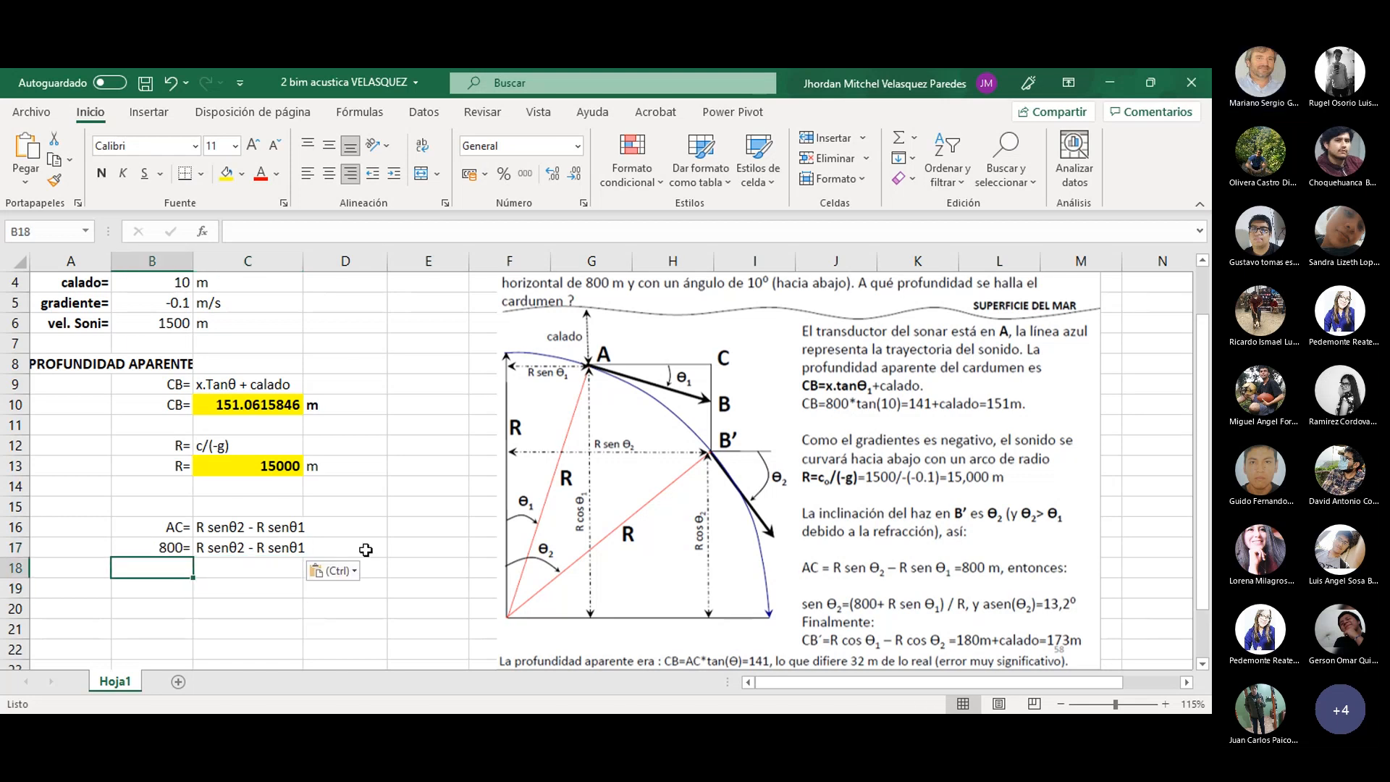
{"action": "left_click", "coordinate": [369, 492]}
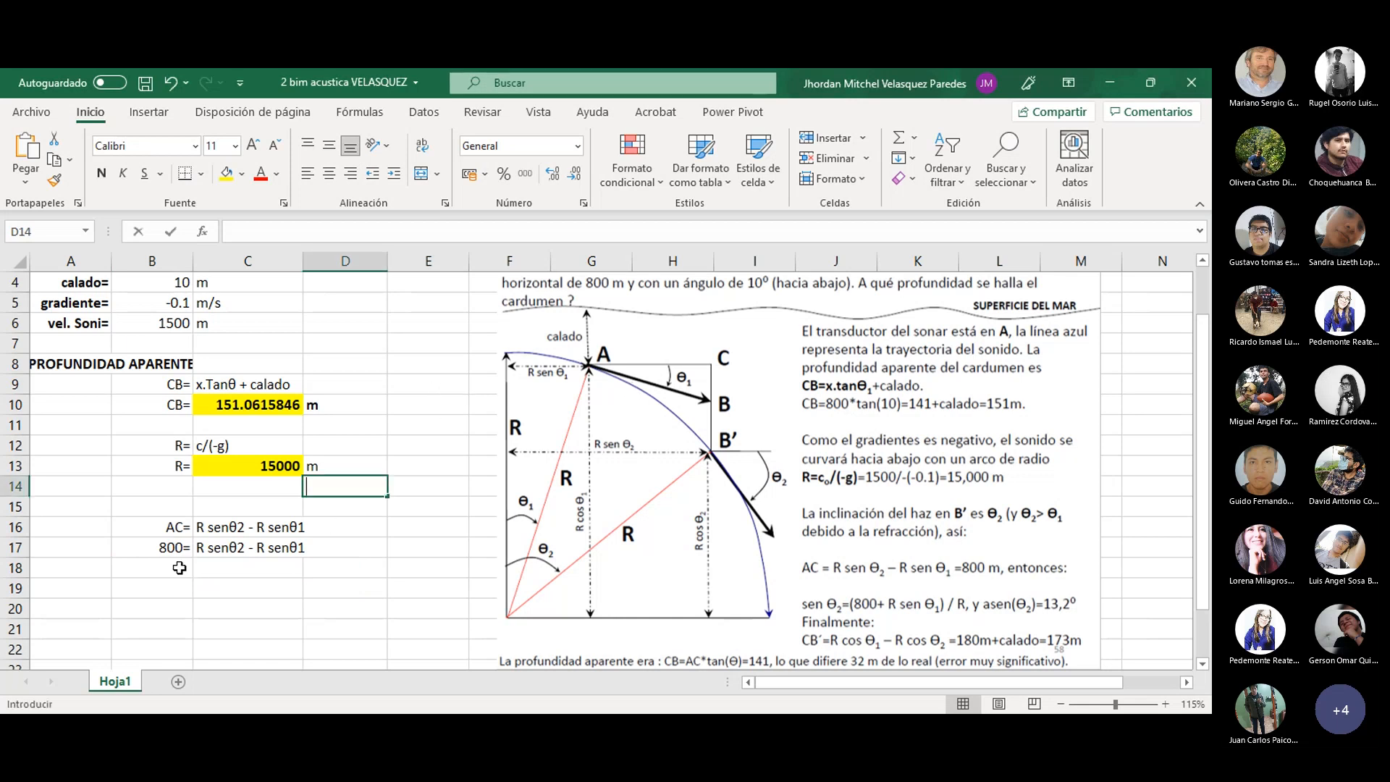
{"action": "type", "text": "senθ2= (800 + R senθ1)/ R"}
{"action": "key", "text": "ctrl+z"}
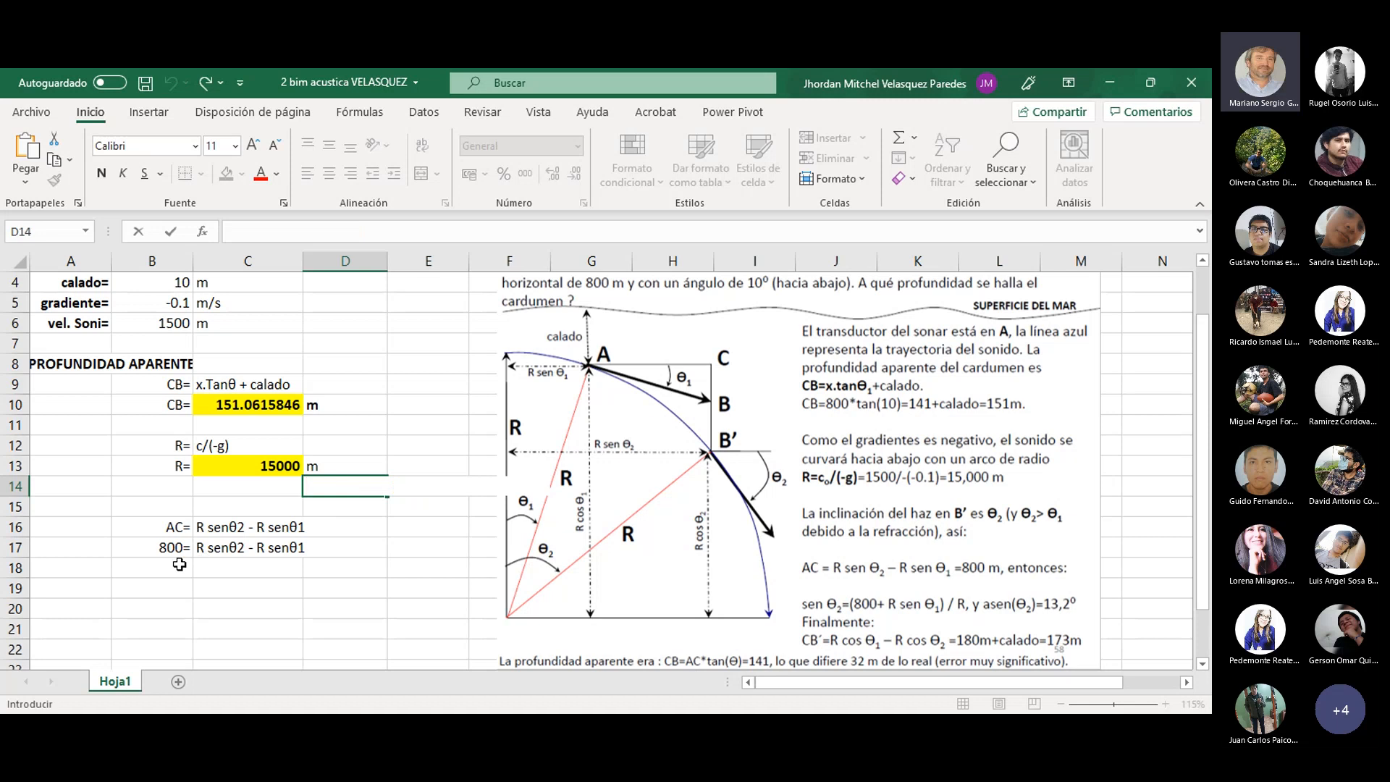
- Enter "senθ2=" in B18 with "(800 + R senθ1)/ R" beside it, and fill the label down into B19
{"action": "left_click", "coordinate": [179, 564]}
{"action": "type", "text": "senθ2=\t(800 + R senθ1)/\tR"}
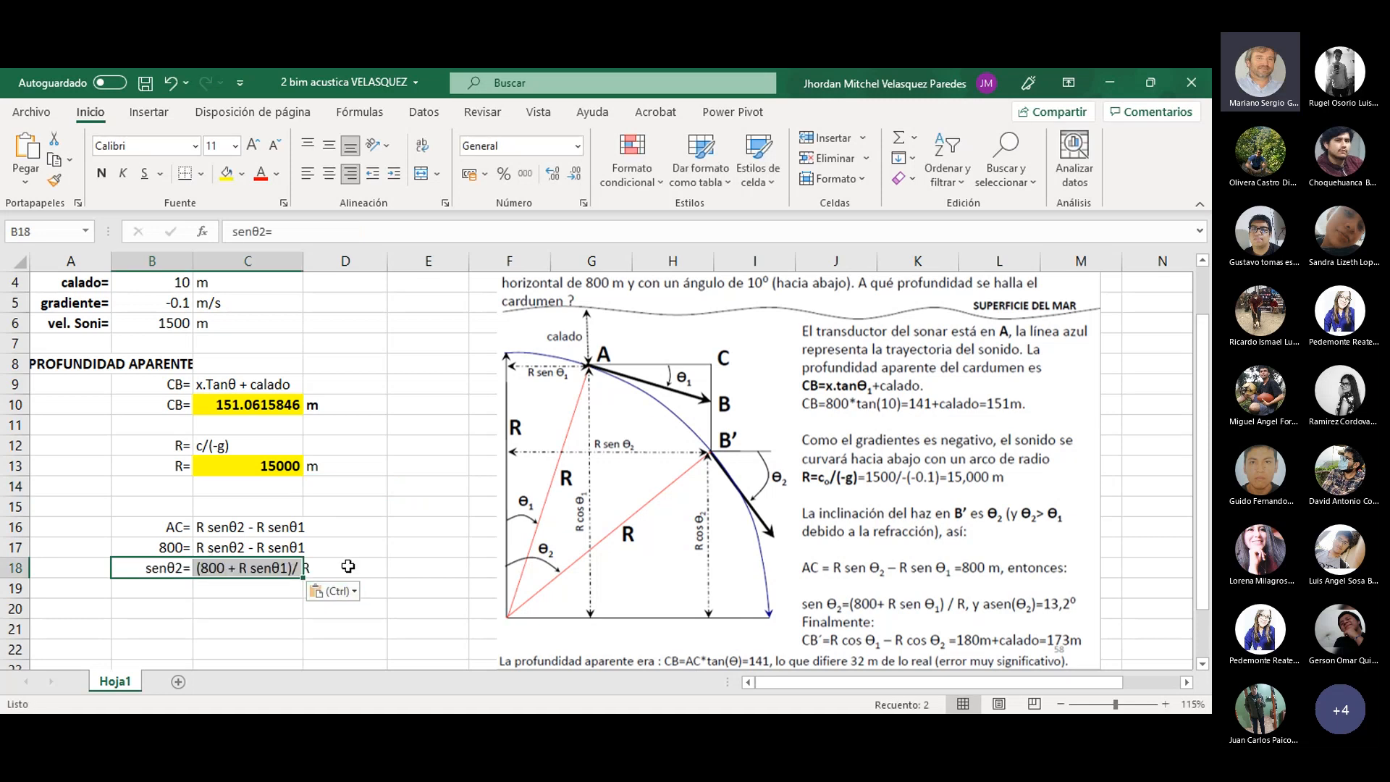
{"action": "left_click", "coordinate": [348, 562]}
{"action": "scroll", "coordinate": [348, 563], "scroll_direction": "down", "scroll_amount": 1}
{"action": "left_click", "coordinate": [243, 528]}
{"action": "left_click", "coordinate": [166, 527]}
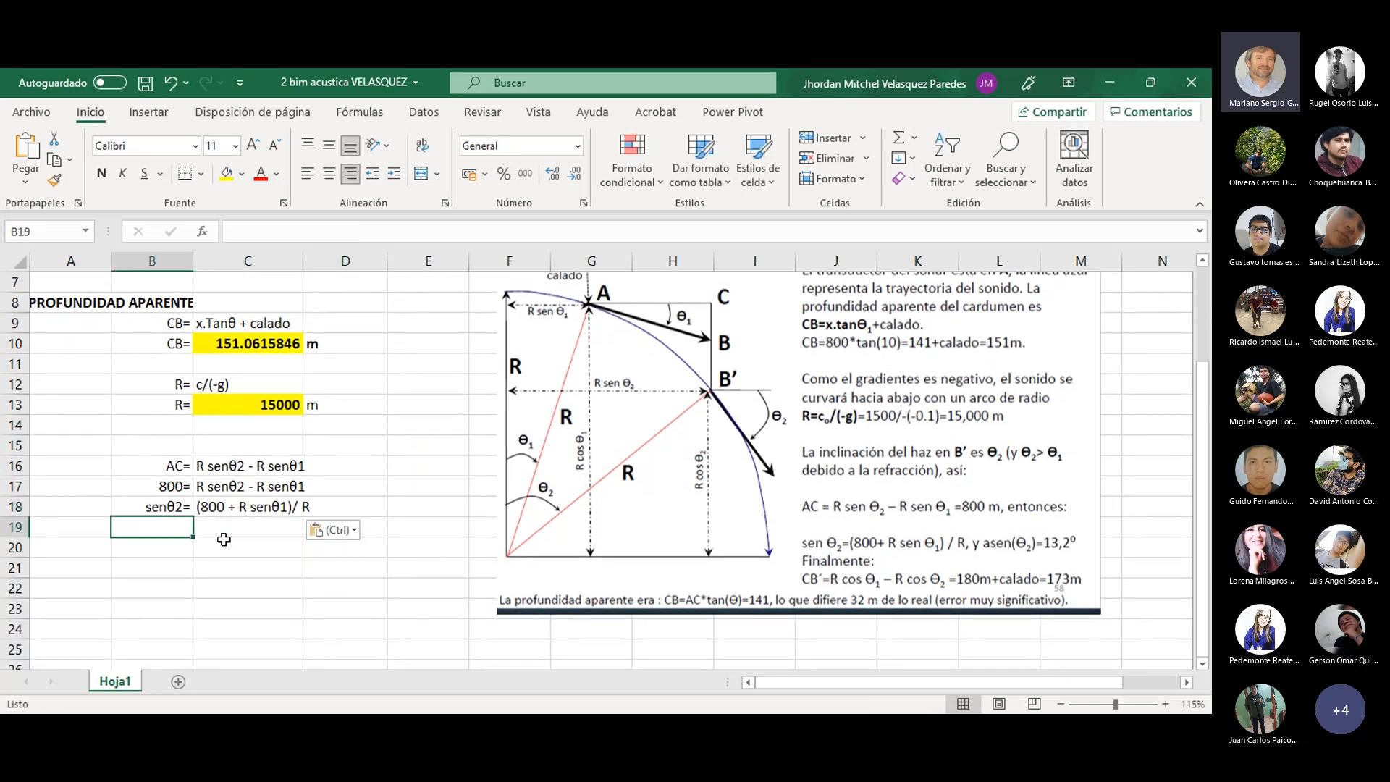
{"action": "left_click", "coordinate": [185, 507]}
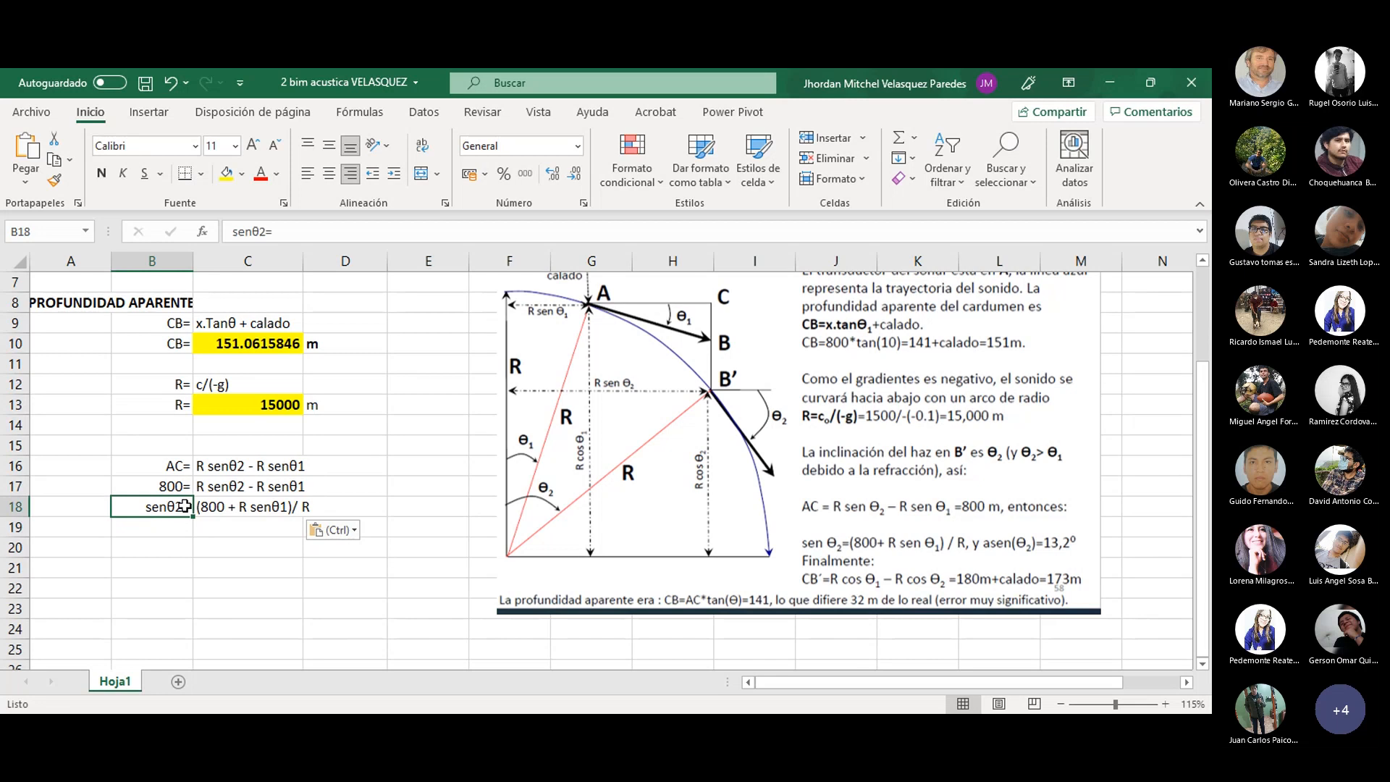
{"action": "mouse_move", "coordinate": [194, 519]}
{"action": "left_mouse_down"}
{"action": "mouse_move", "coordinate": [192, 536]}
{"action": "mouse_move", "coordinate": [210, 532]}
{"action": "left_mouse_up"}
- Calculate senθ2 in C19 by adding B2 to C13*SENO(D3) and dividing the sum by R in C13
{"action": "left_click", "coordinate": [220, 527]}
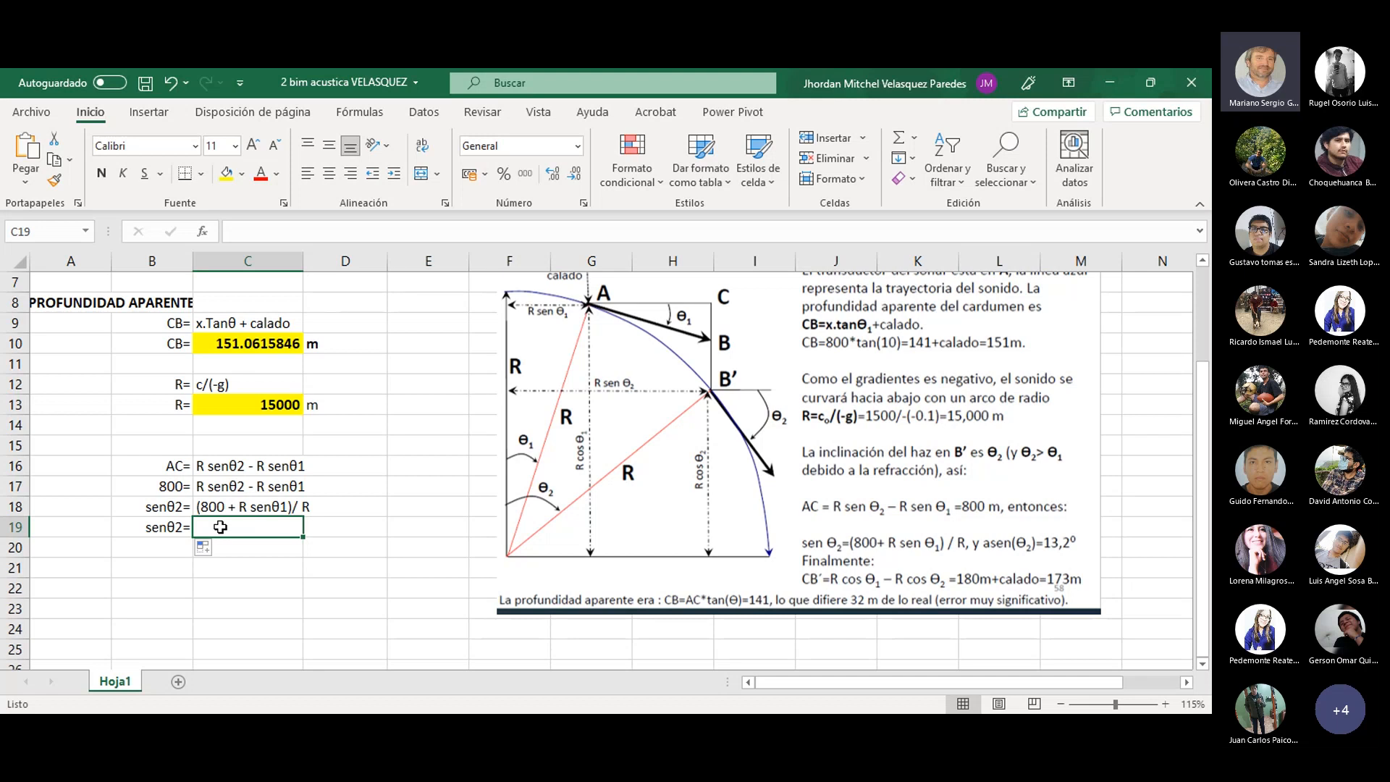
{"action": "type", "text": "="}
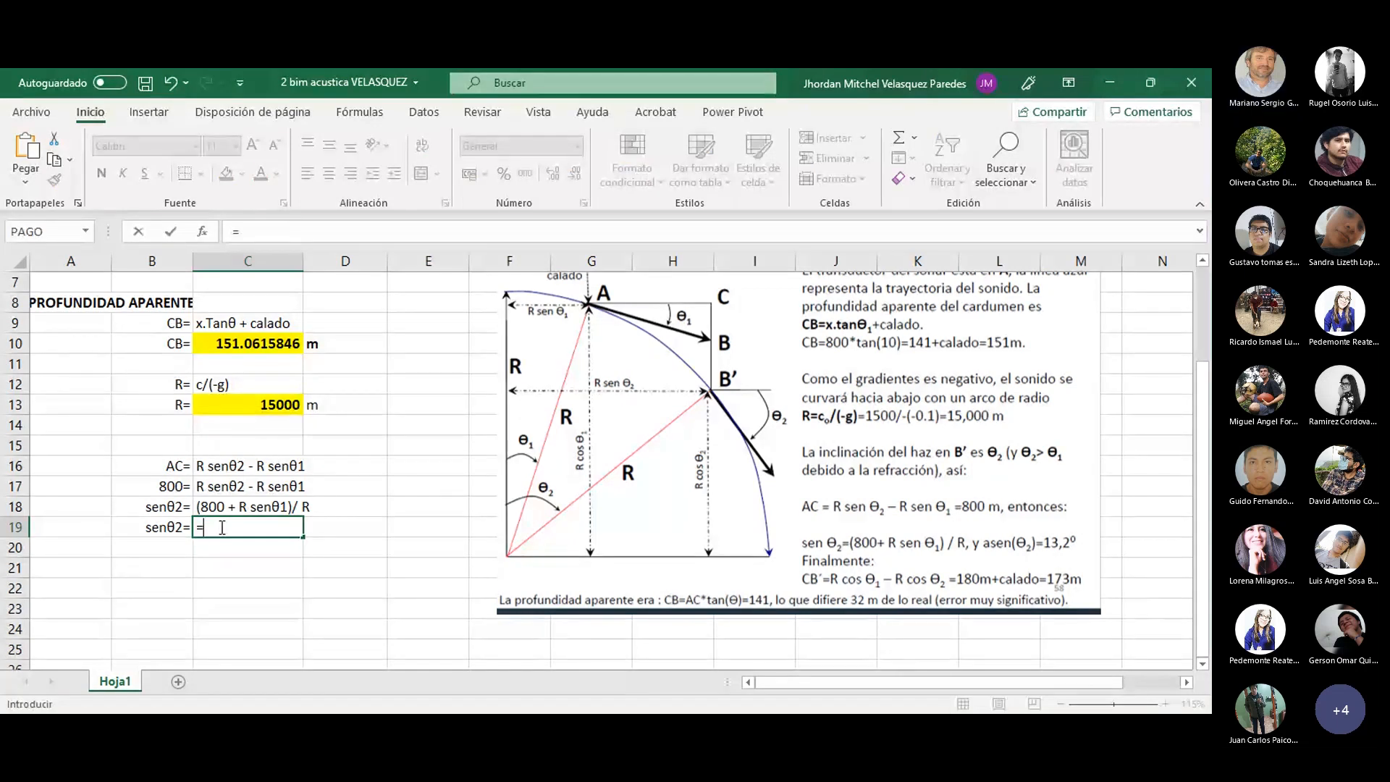
{"action": "type", "text": "("}
{"action": "scroll", "coordinate": [151, 466], "scroll_direction": "up", "scroll_amount": 2}
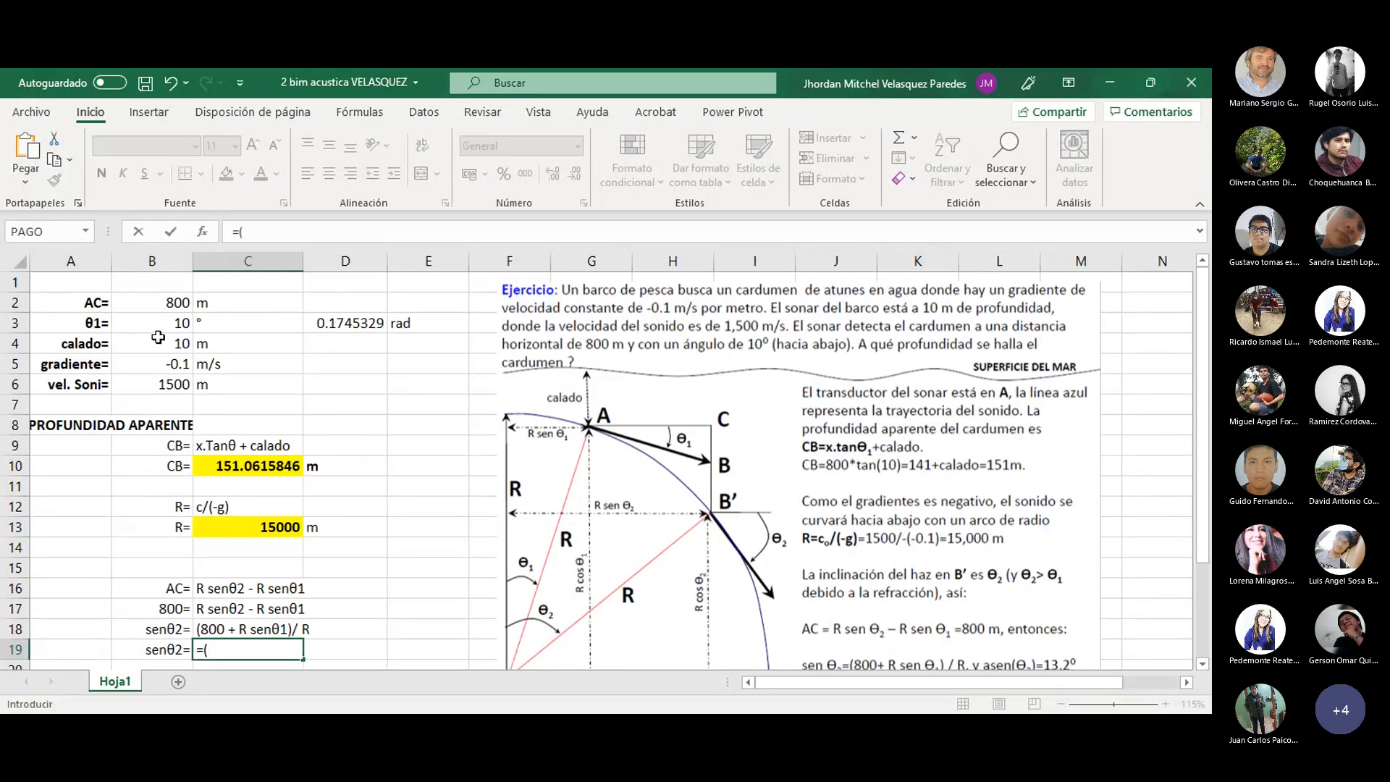
{"action": "left_click", "coordinate": [173, 302]}
{"action": "type", "text": "+"}
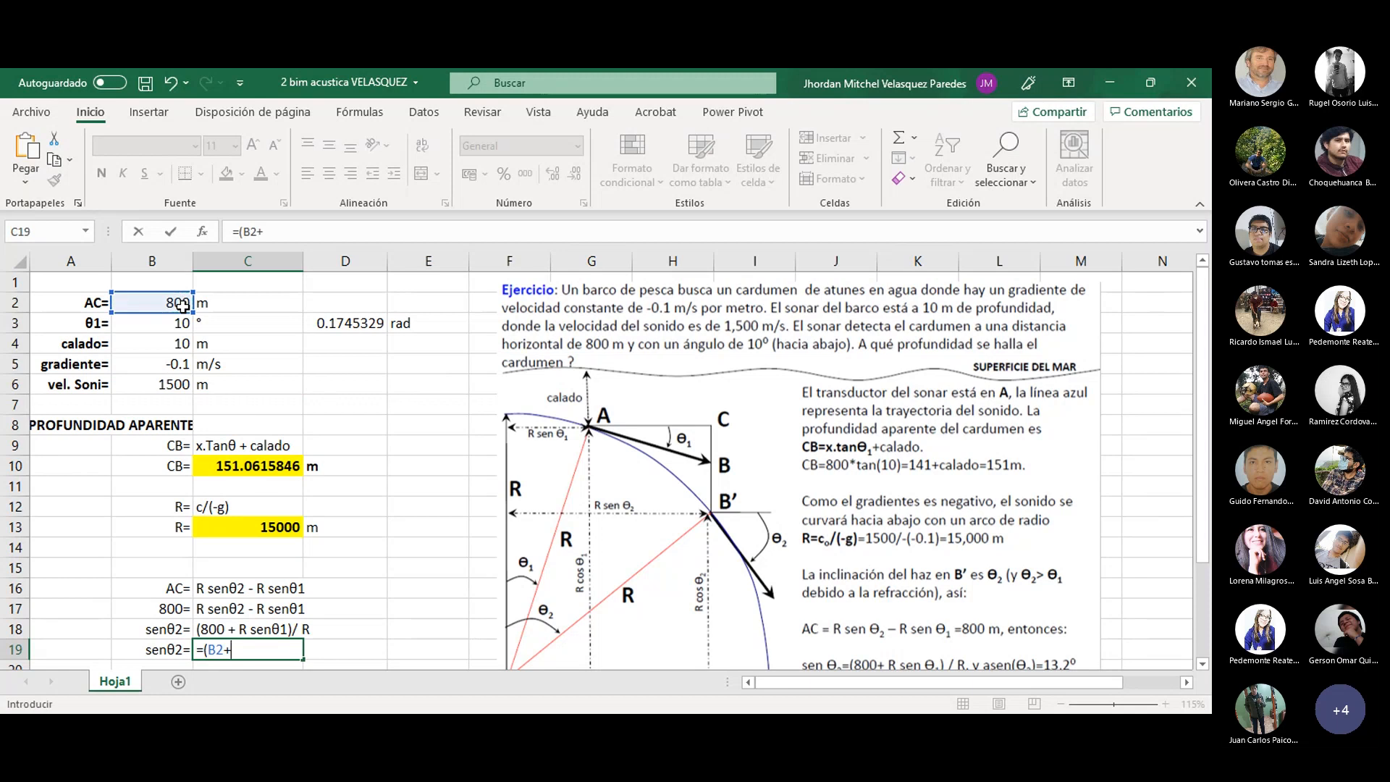
{"action": "left_click", "coordinate": [253, 531]}
{"action": "type", "text": "*sen"}
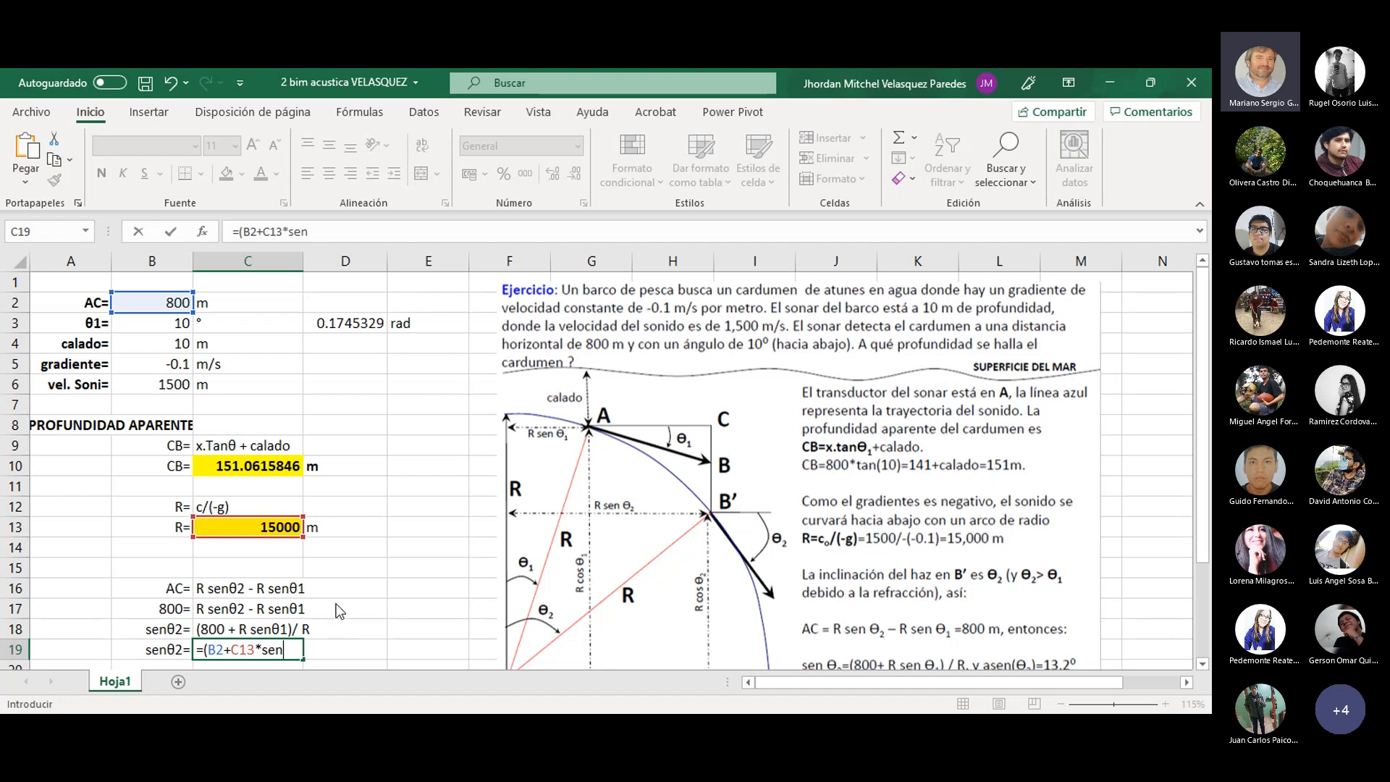
{"action": "key", "text": "Tab"}
{"action": "left_click", "coordinate": [381, 331]}
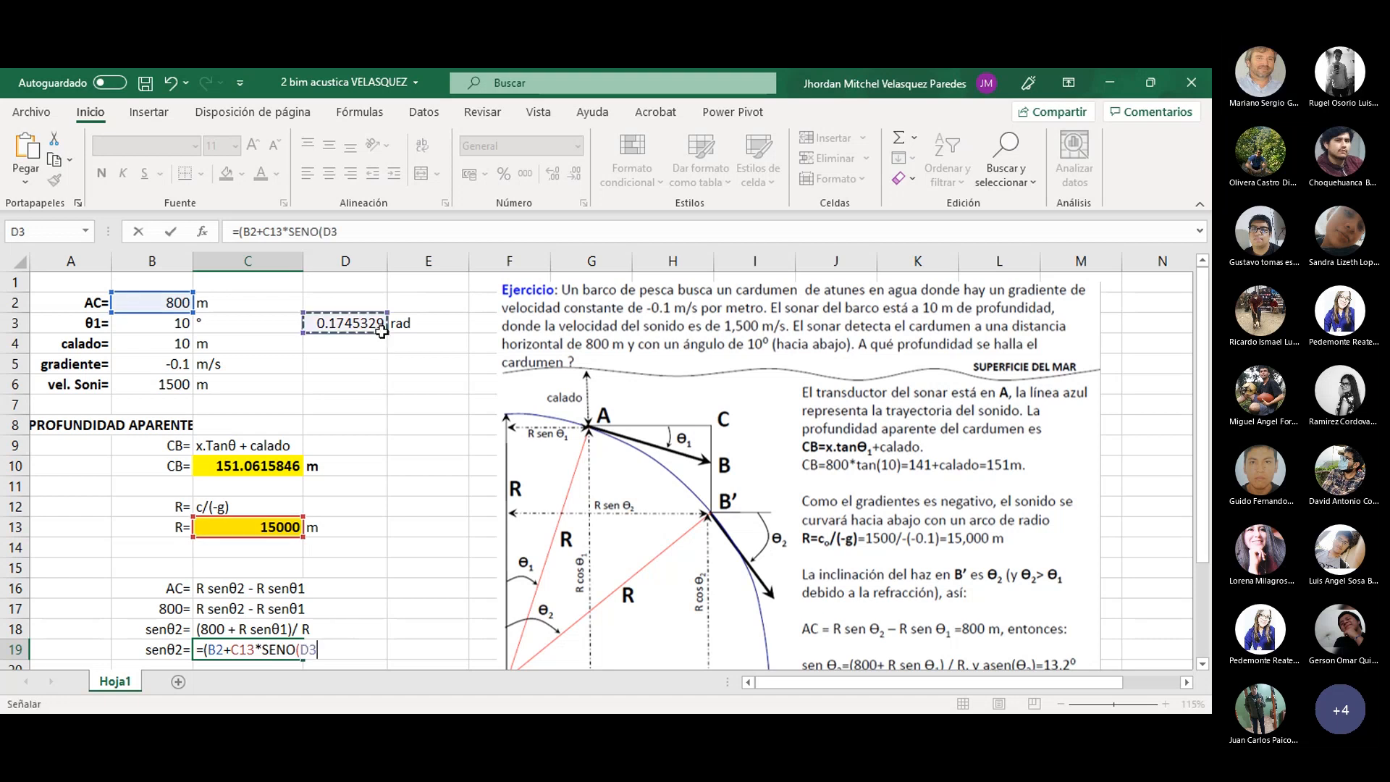
{"action": "type", "text": "))"}
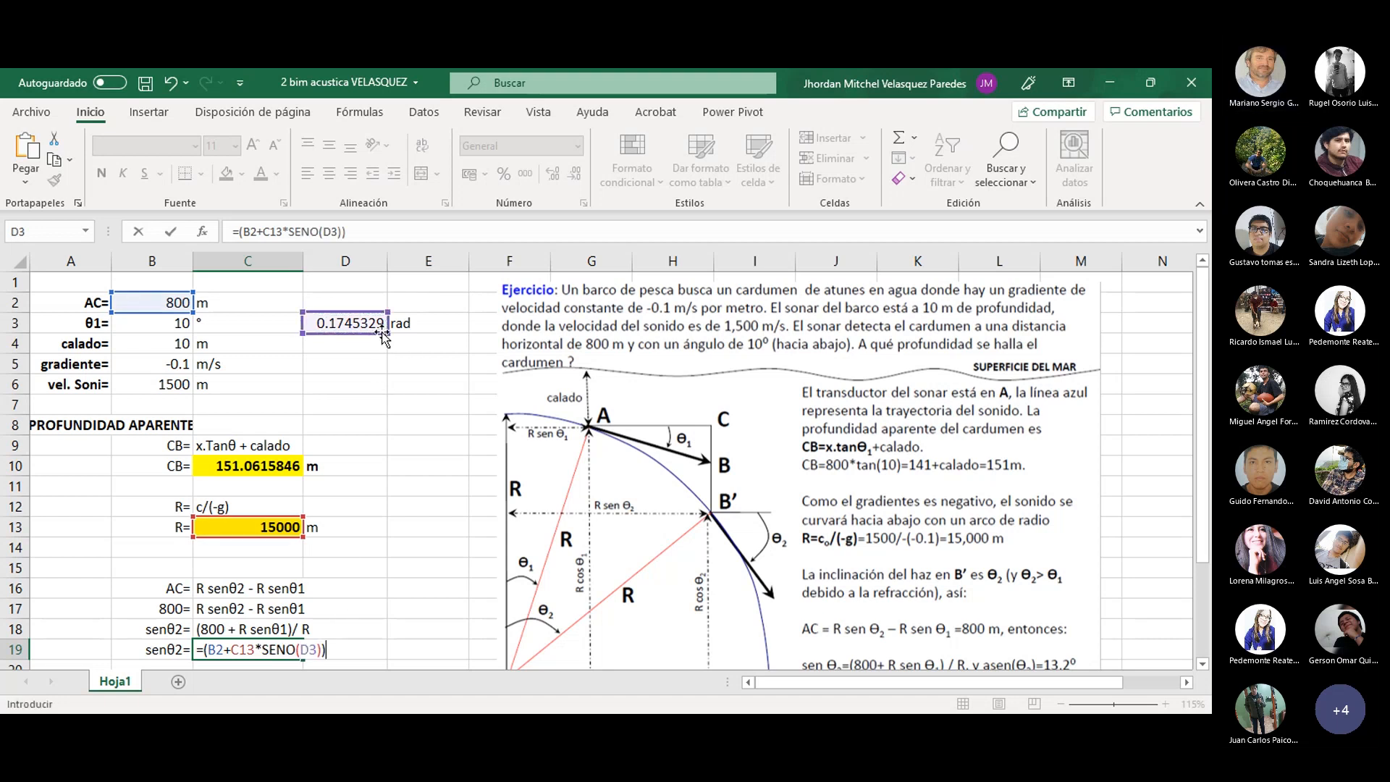
{"action": "left_click", "coordinate": [250, 228]}
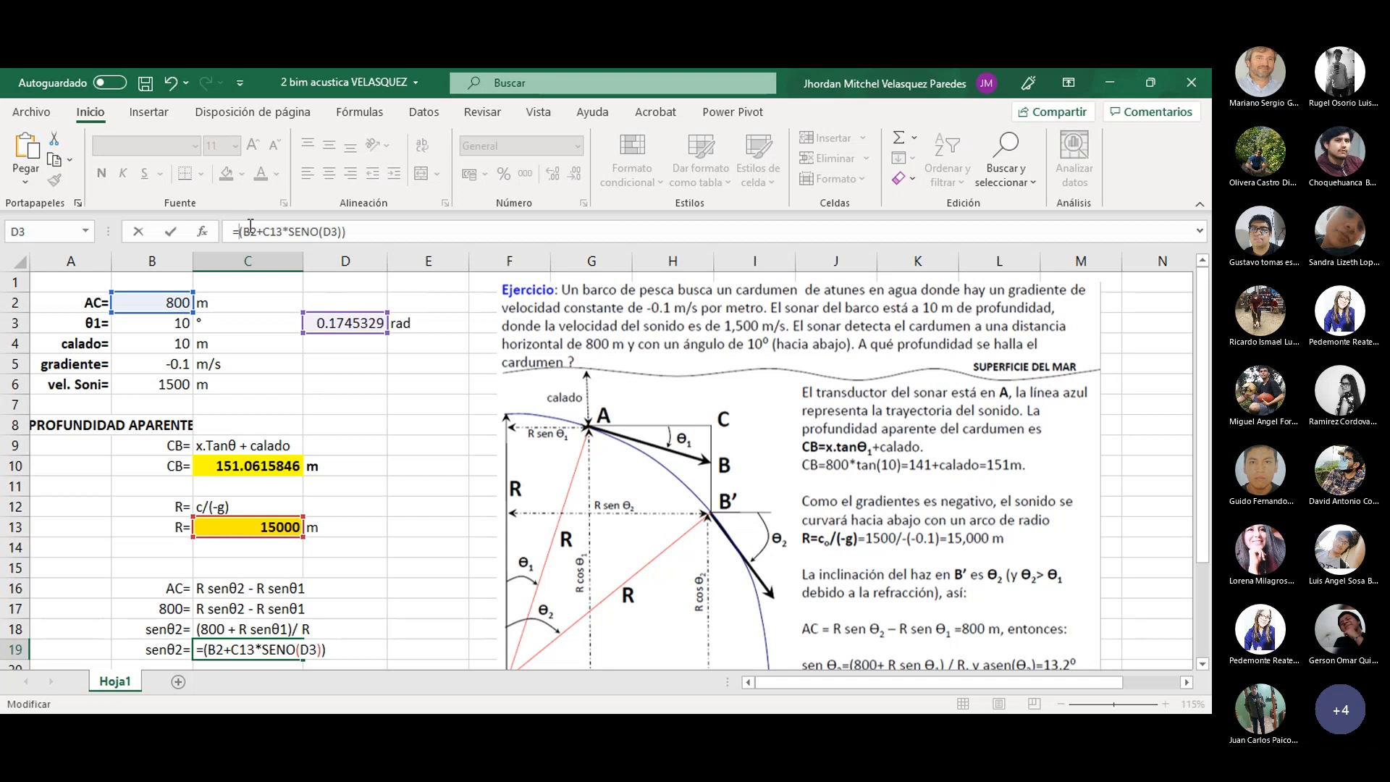
{"action": "type", "text": "(D3"}
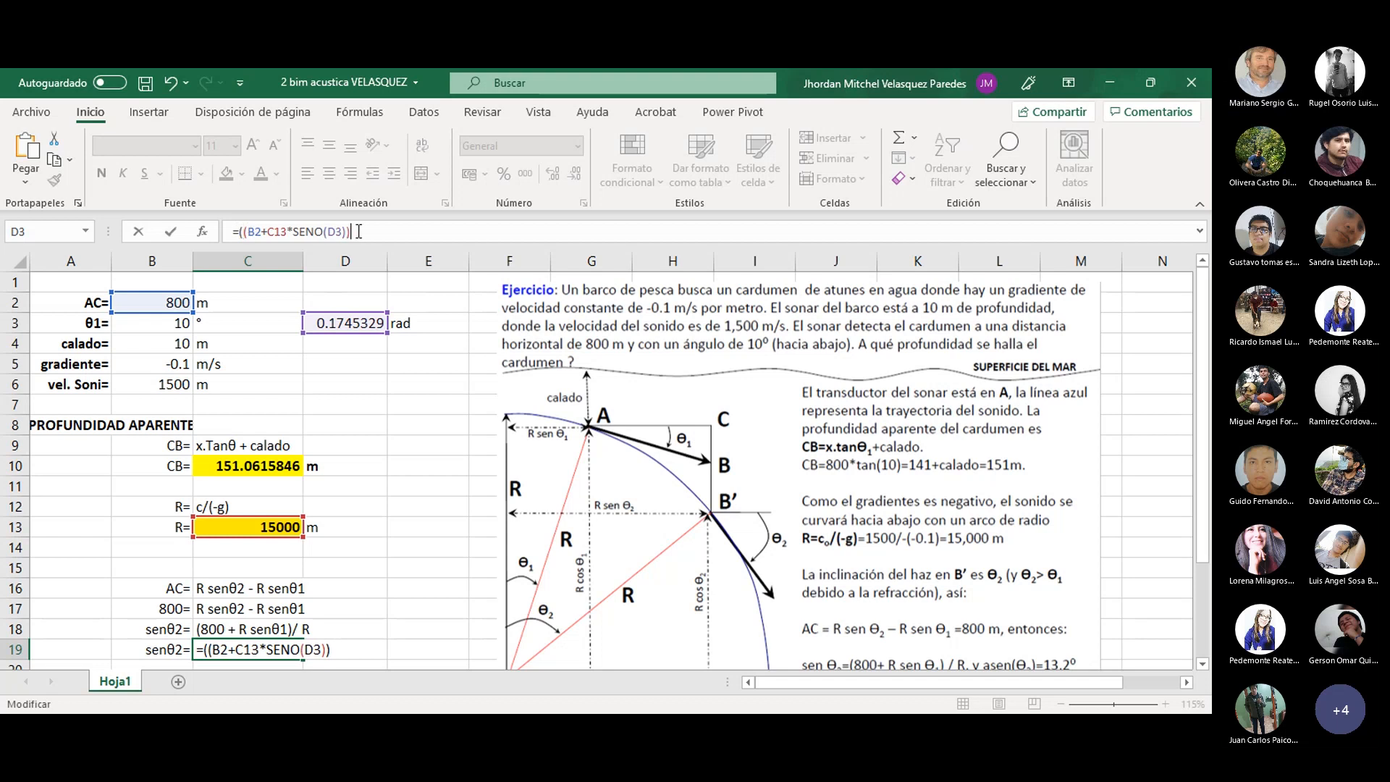
{"action": "type", "text": ")))/"}
{"action": "left_click", "coordinate": [270, 527]}
{"action": "key", "text": "Return"}
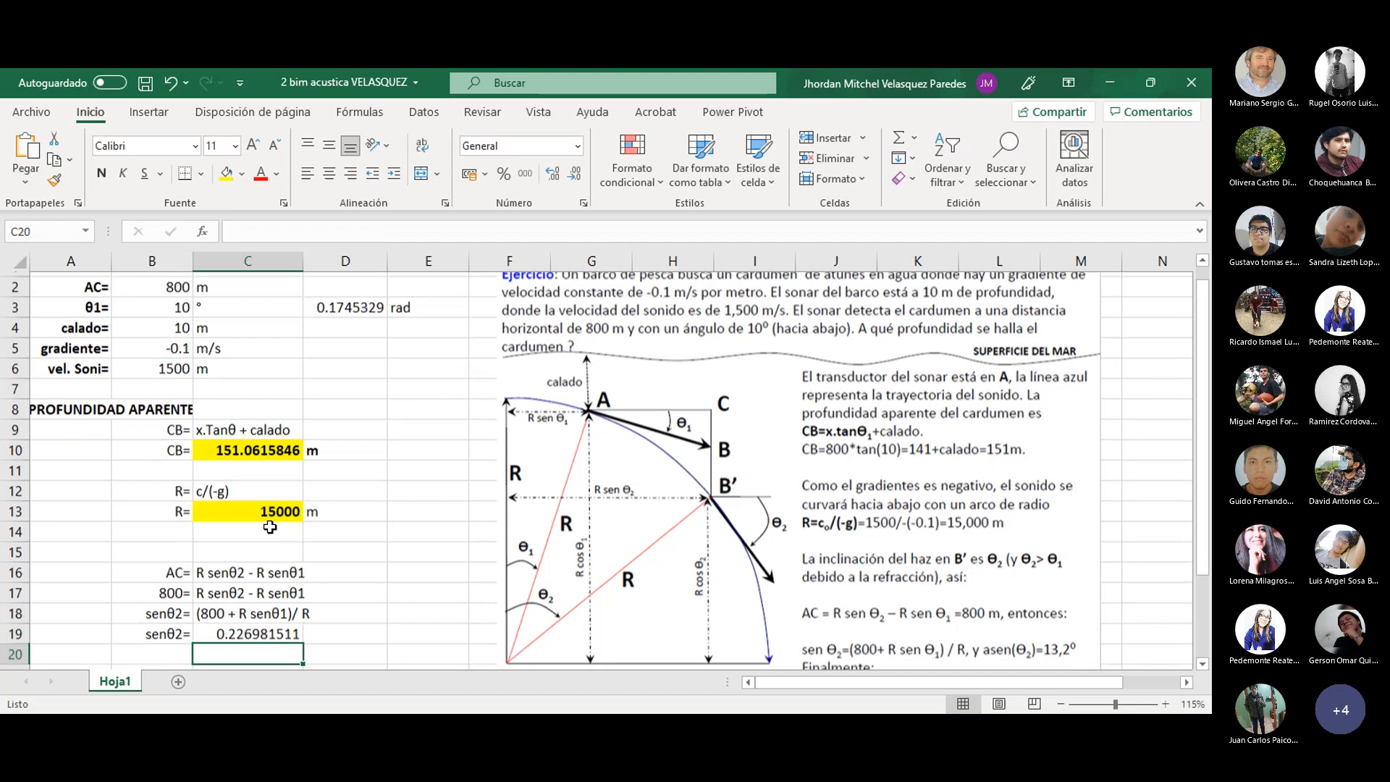
- Enter the label "θ2=" in B20, below the senθ2 rows
{"action": "scroll", "coordinate": [269, 527], "scroll_direction": "down", "scroll_amount": 1}
{"action": "left_click", "coordinate": [181, 588]}
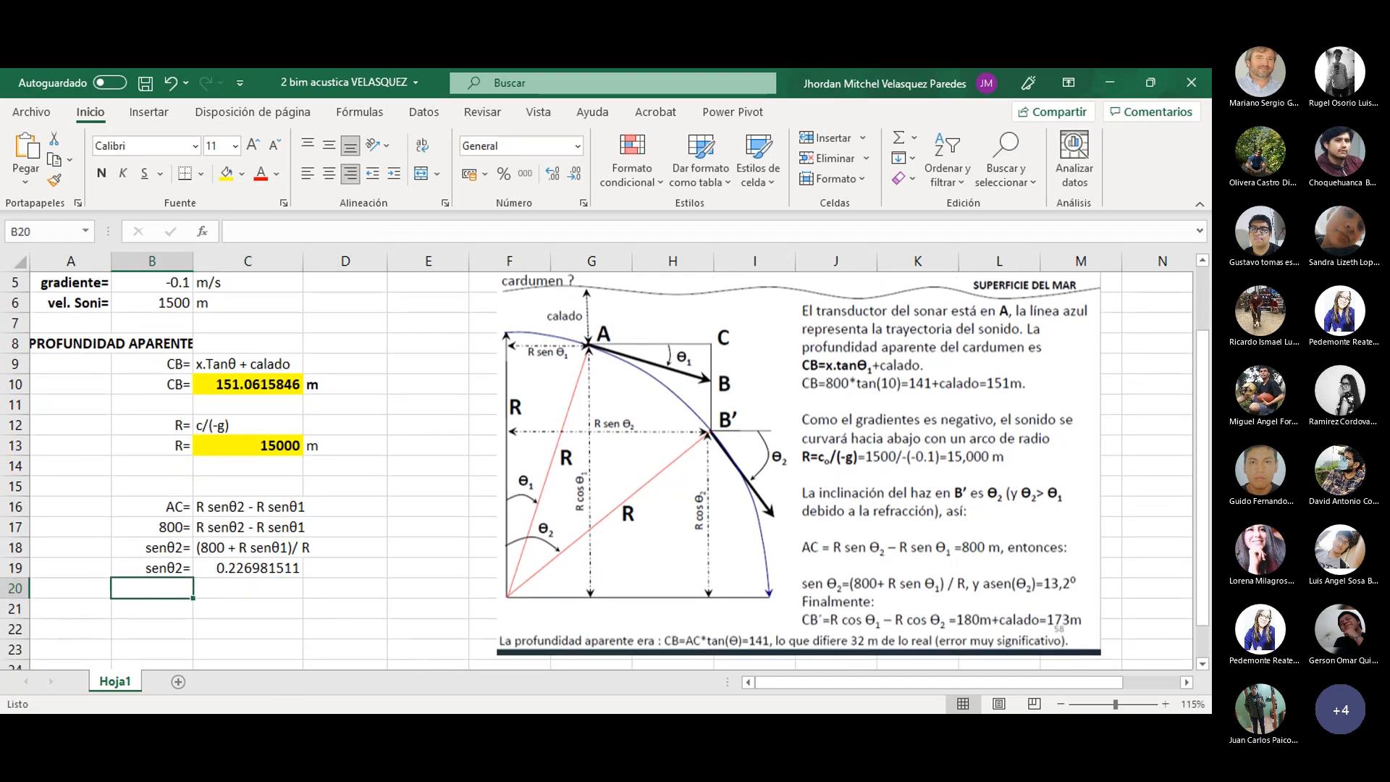
{"action": "key", "text": "alt+Tab"}
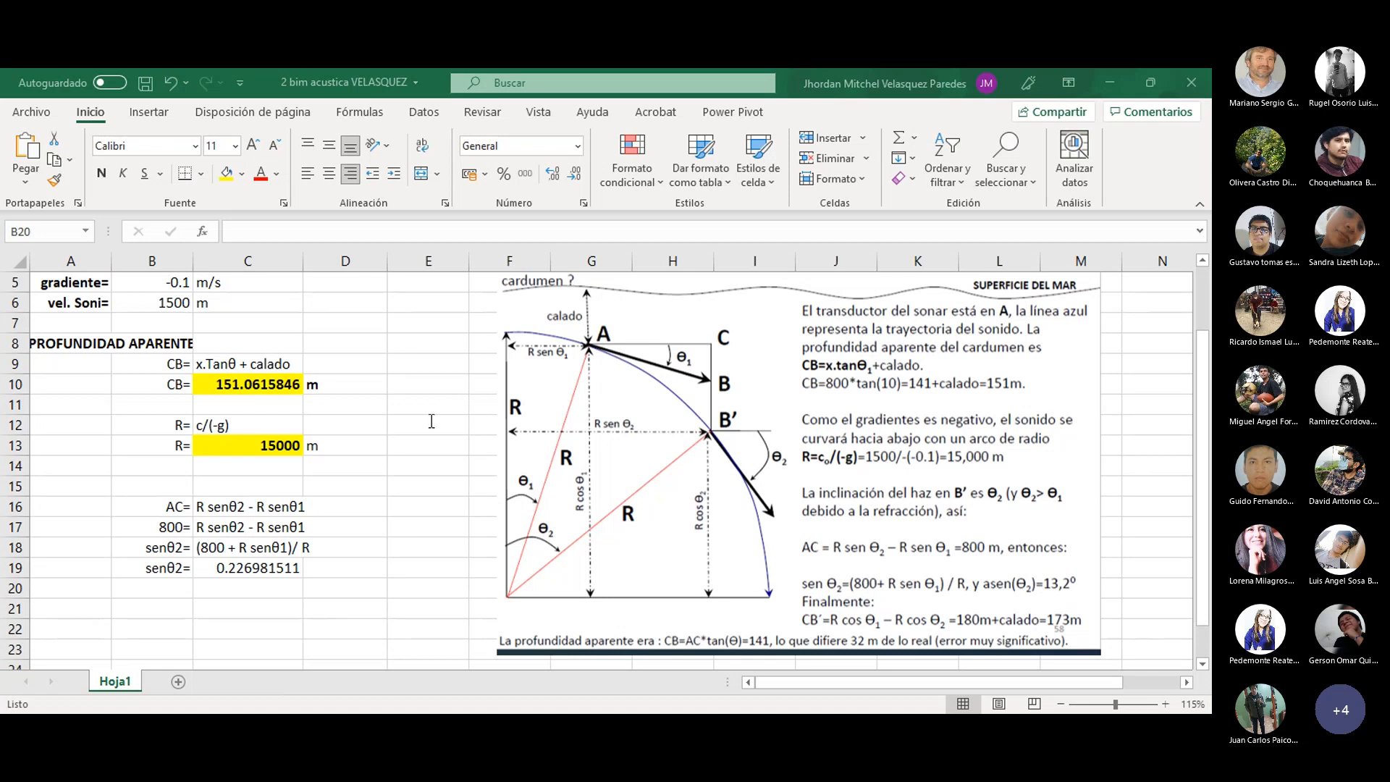
{"action": "left_click", "coordinate": [167, 588]}
{"action": "type", "text": "θ2="}
- Calculate θ2 in degrees in C20 with =GRADOS(ASENO(C19)) and add the unit "°" in D20
{"action": "left_click", "coordinate": [215, 582]}
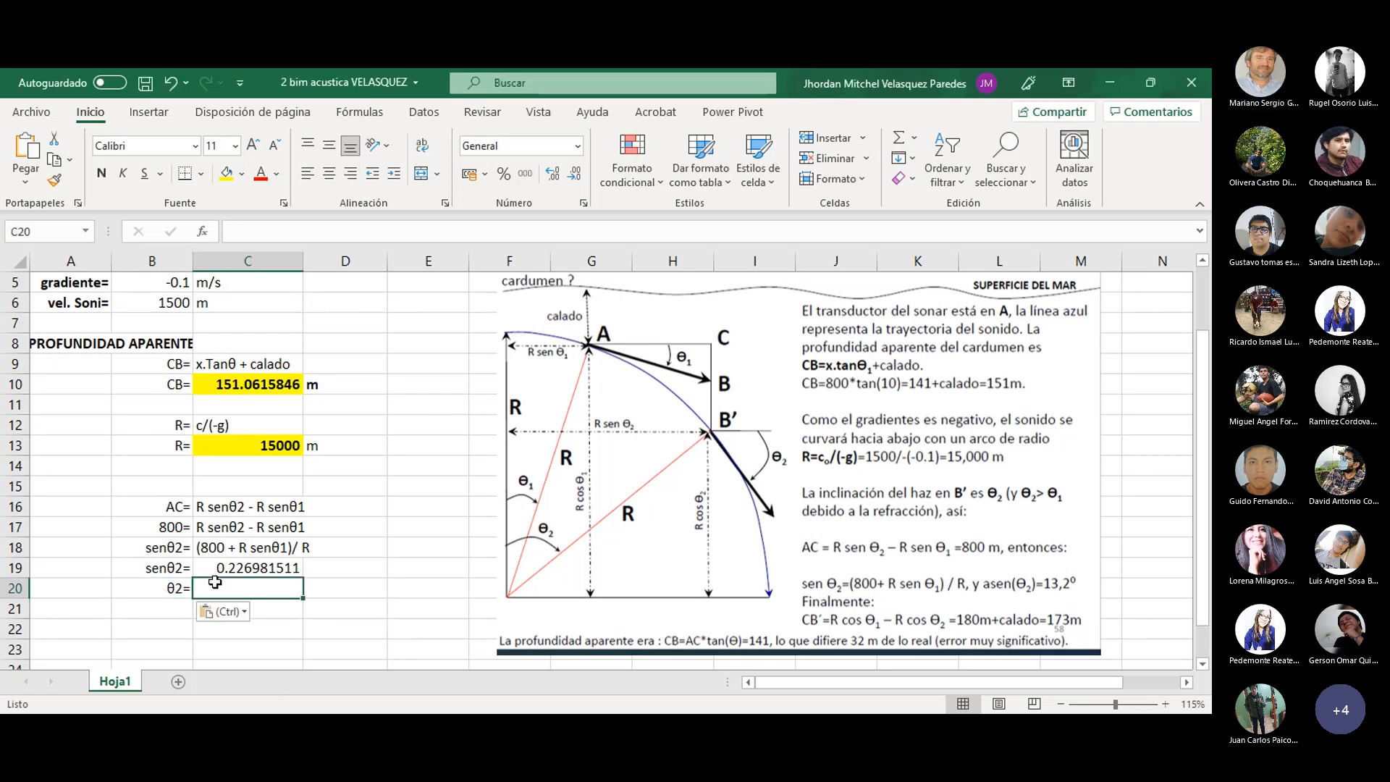
{"action": "type", "text": "=grado"}
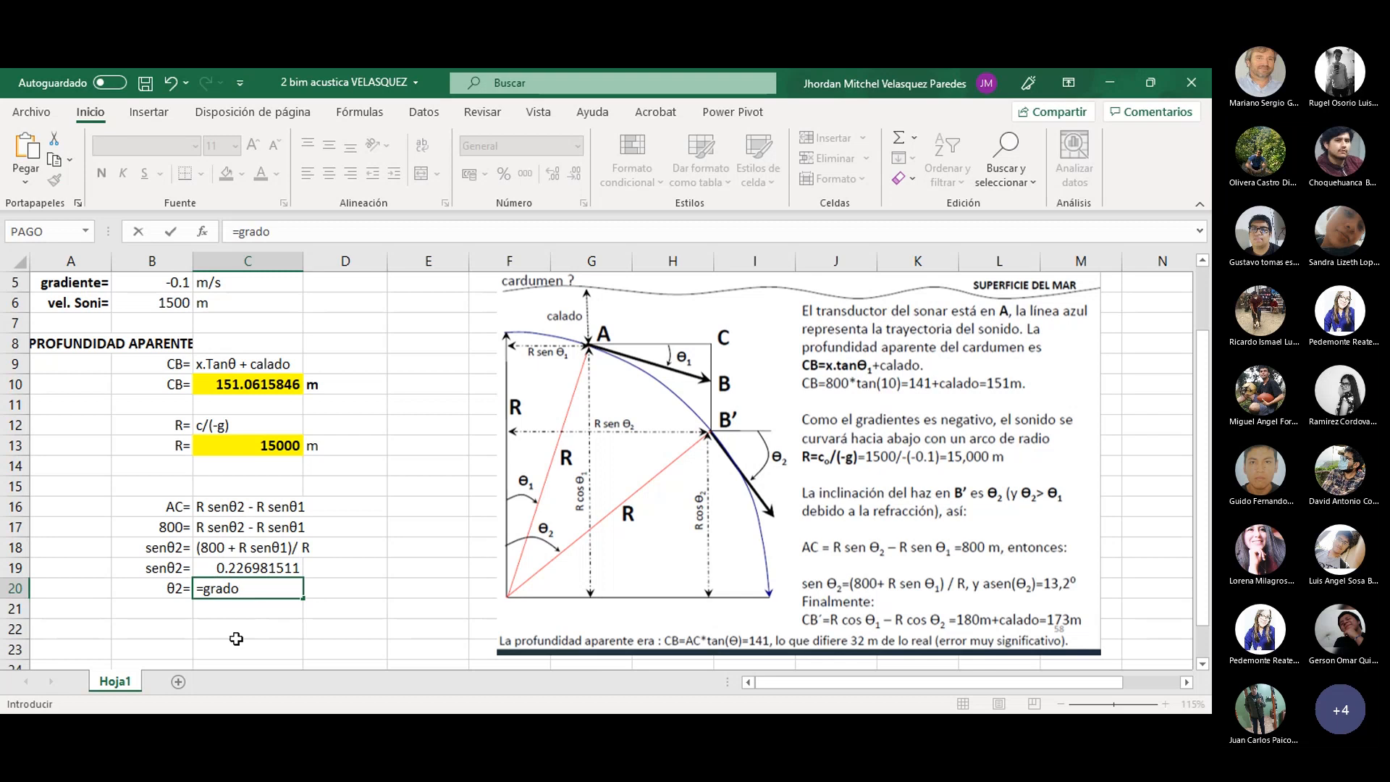
{"action": "key", "text": "Tab"}
{"action": "type", "text": "aseno"}
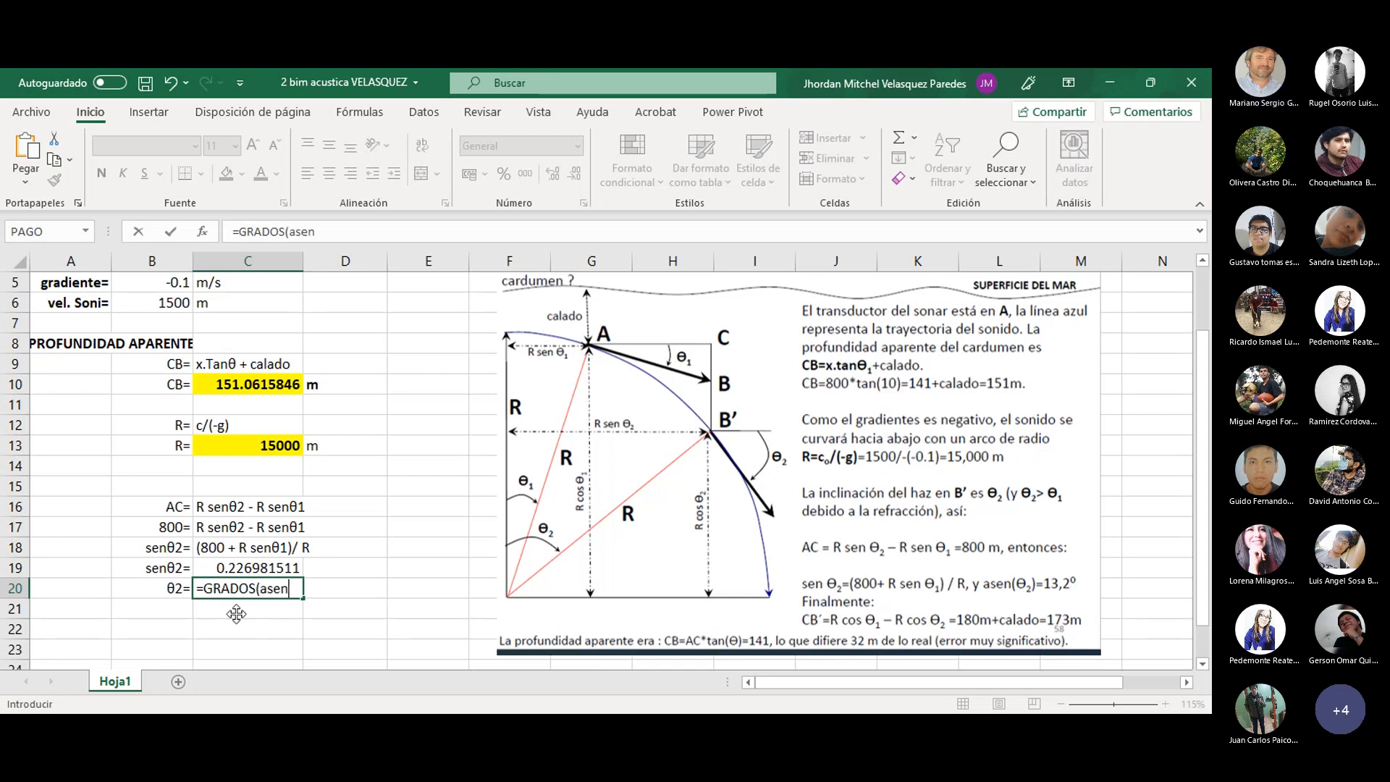
{"action": "key", "text": "Tab"}
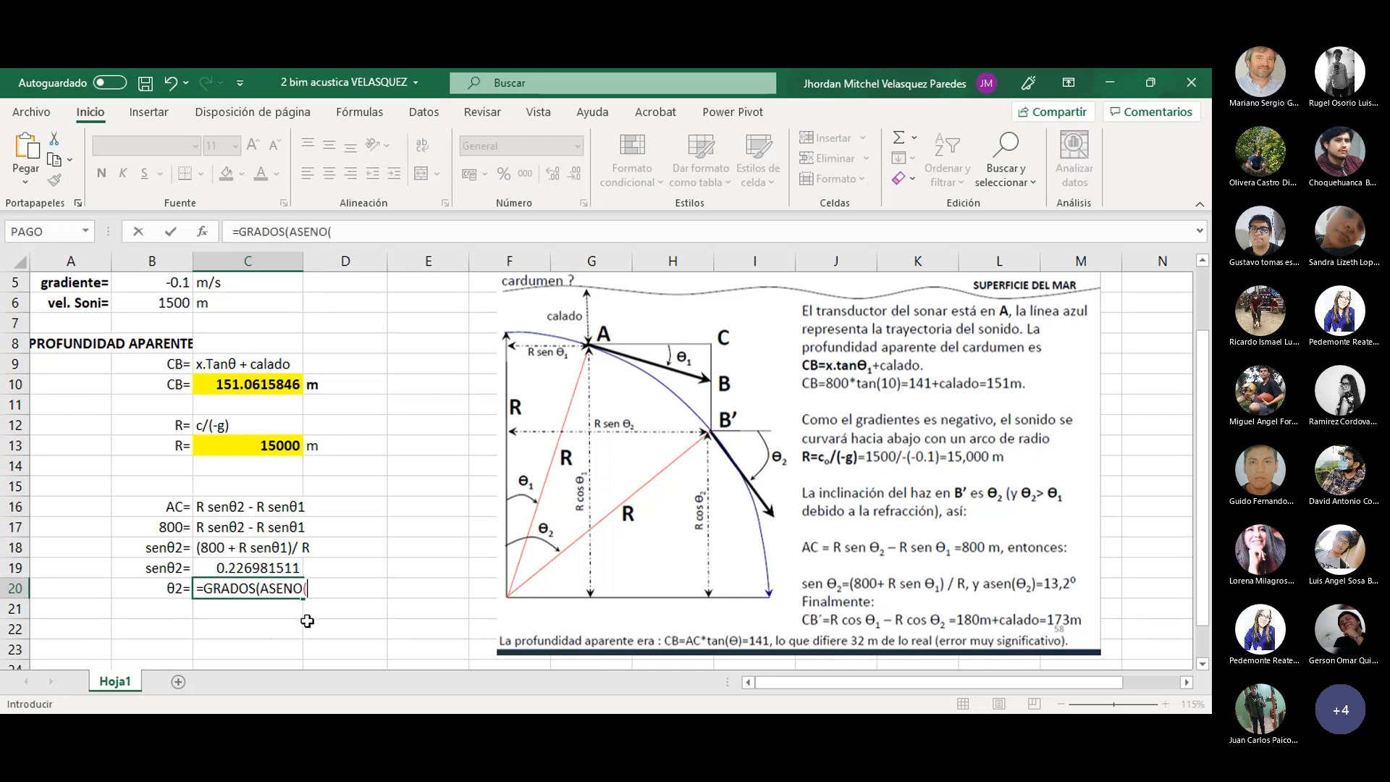
{"action": "left_click", "coordinate": [281, 570]}
{"action": "type", "text": ")"}
{"action": "key", "text": "Return"}
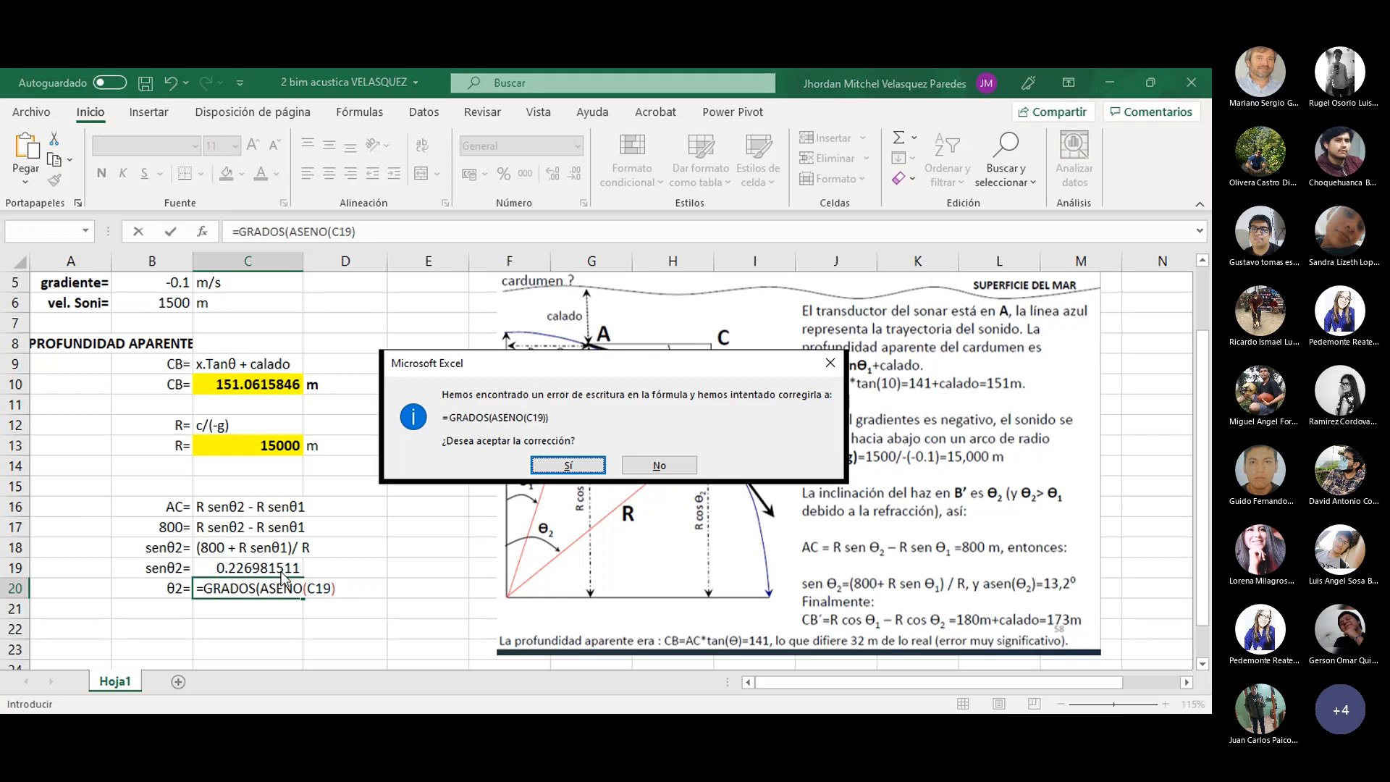
{"action": "left_click", "coordinate": [548, 463]}
{"action": "left_click", "coordinate": [328, 588]}
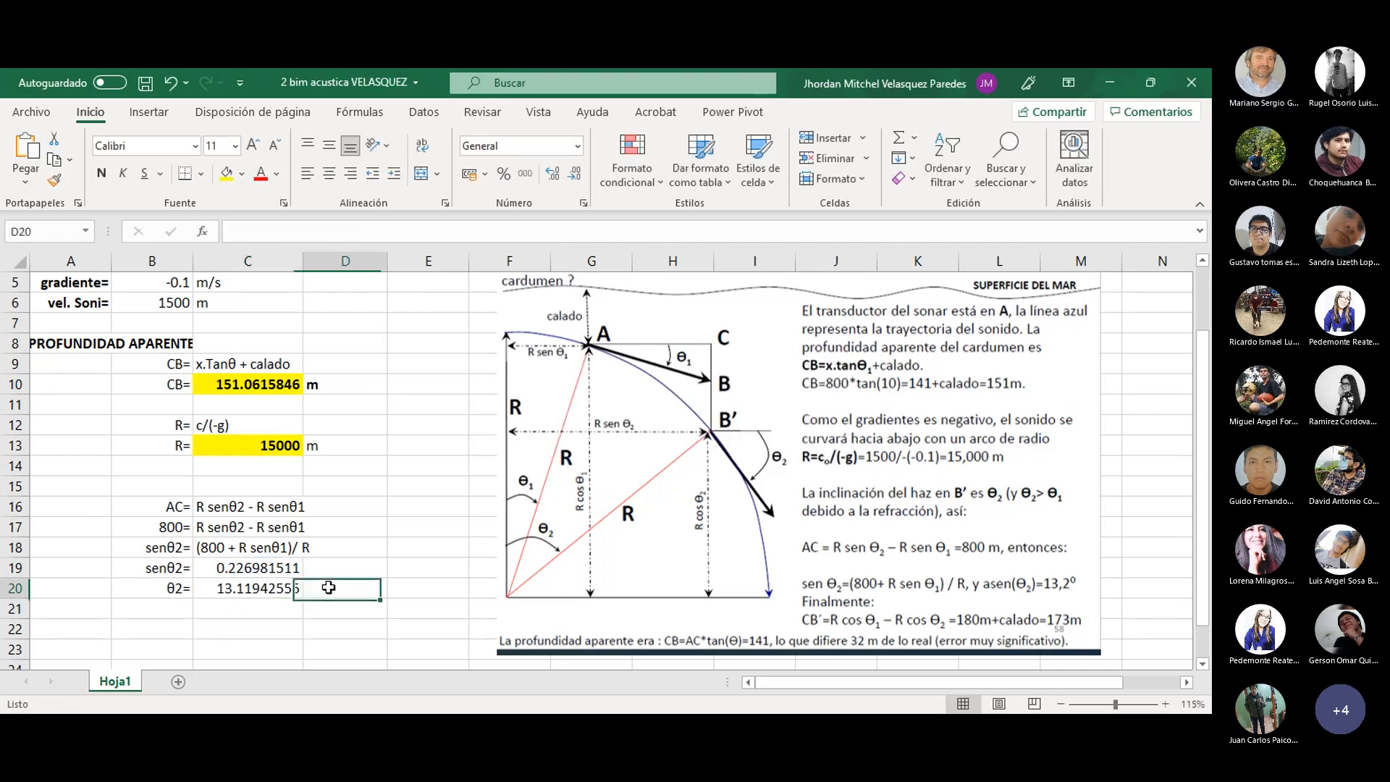
{"action": "type", "text": "°"}
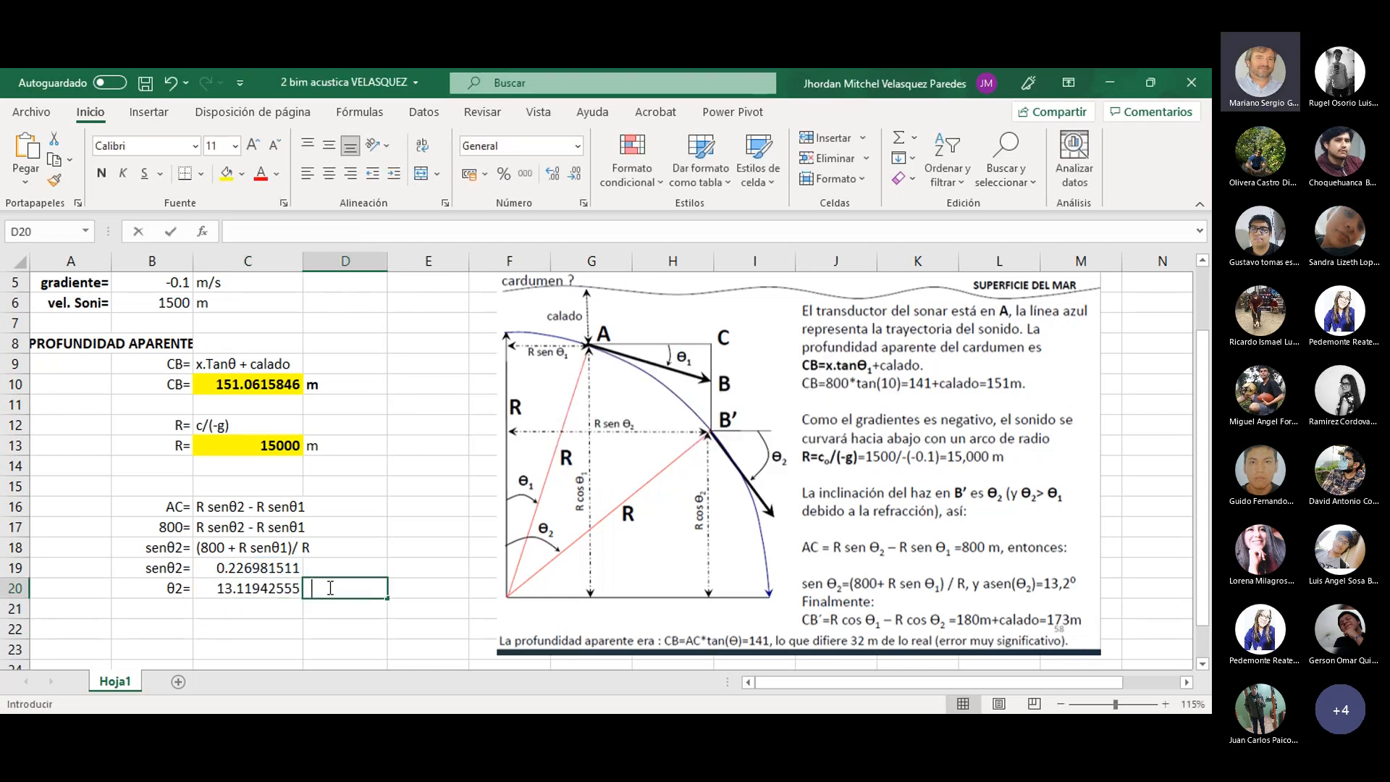
- Fill the "θ2=" label down into B21 and convert the angle to radians in C21 with =C20*PI()/180
{"action": "left_click", "coordinate": [166, 588]}
{"action": "left_click_drag", "start_coordinate": [193, 599], "coordinate": [192, 612]}
{"action": "left_click", "coordinate": [238, 609]}
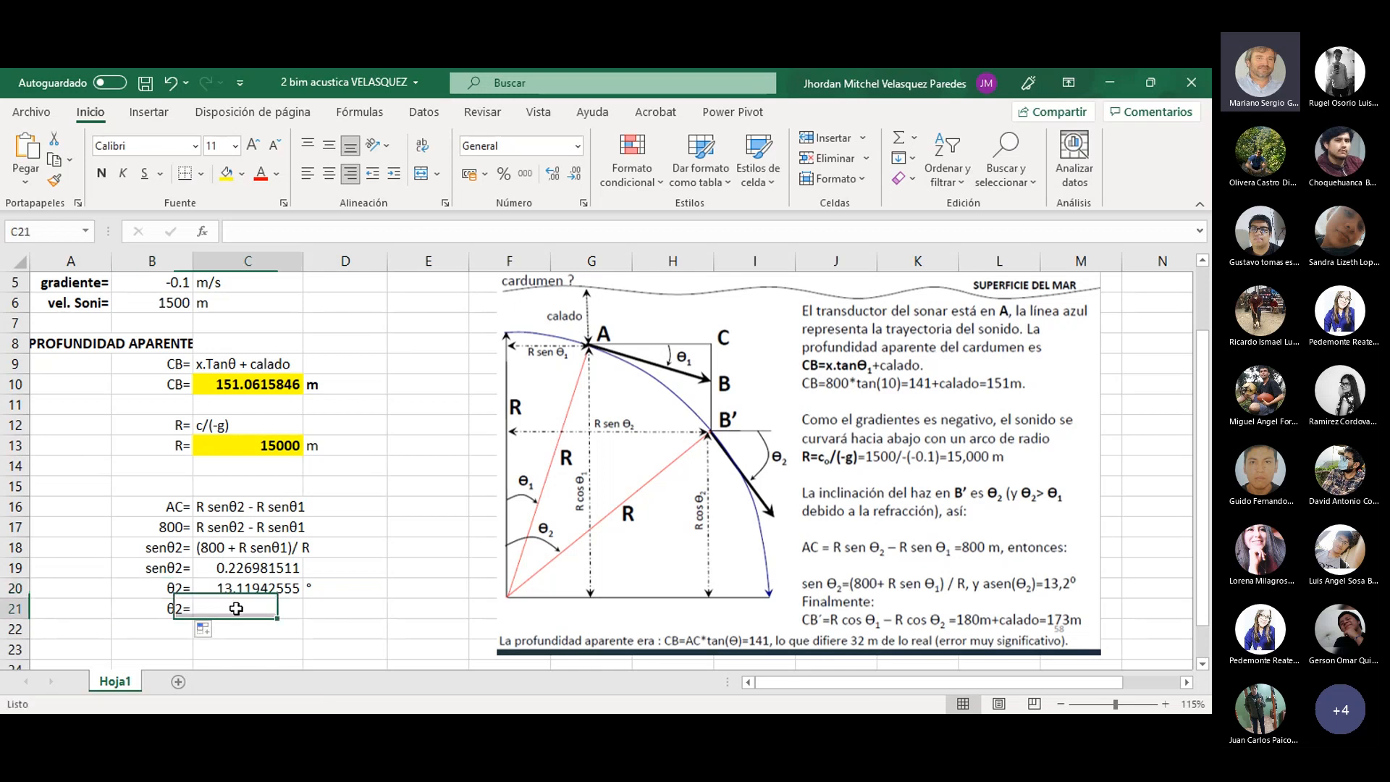
{"action": "type", "text": "="}
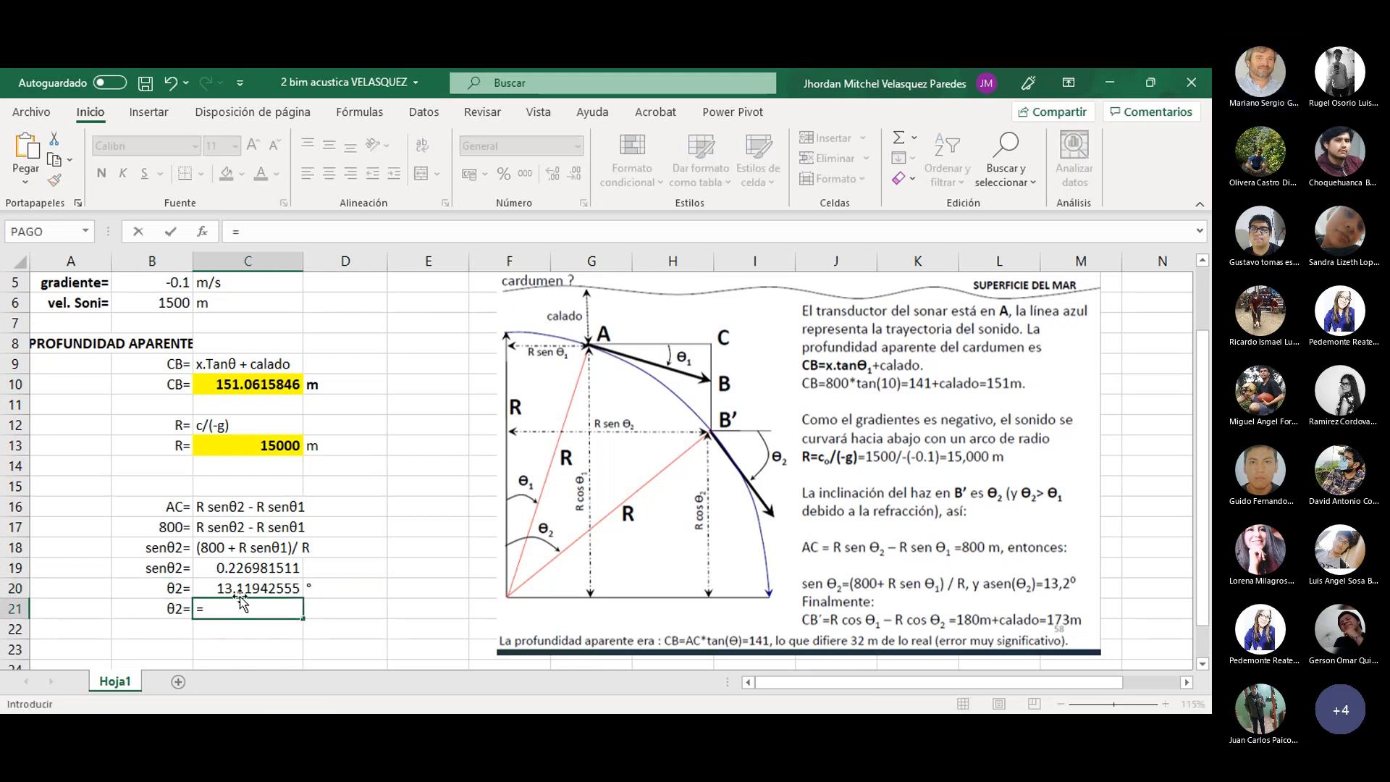
{"action": "left_click", "coordinate": [241, 590]}
{"action": "type", "text": "*"}
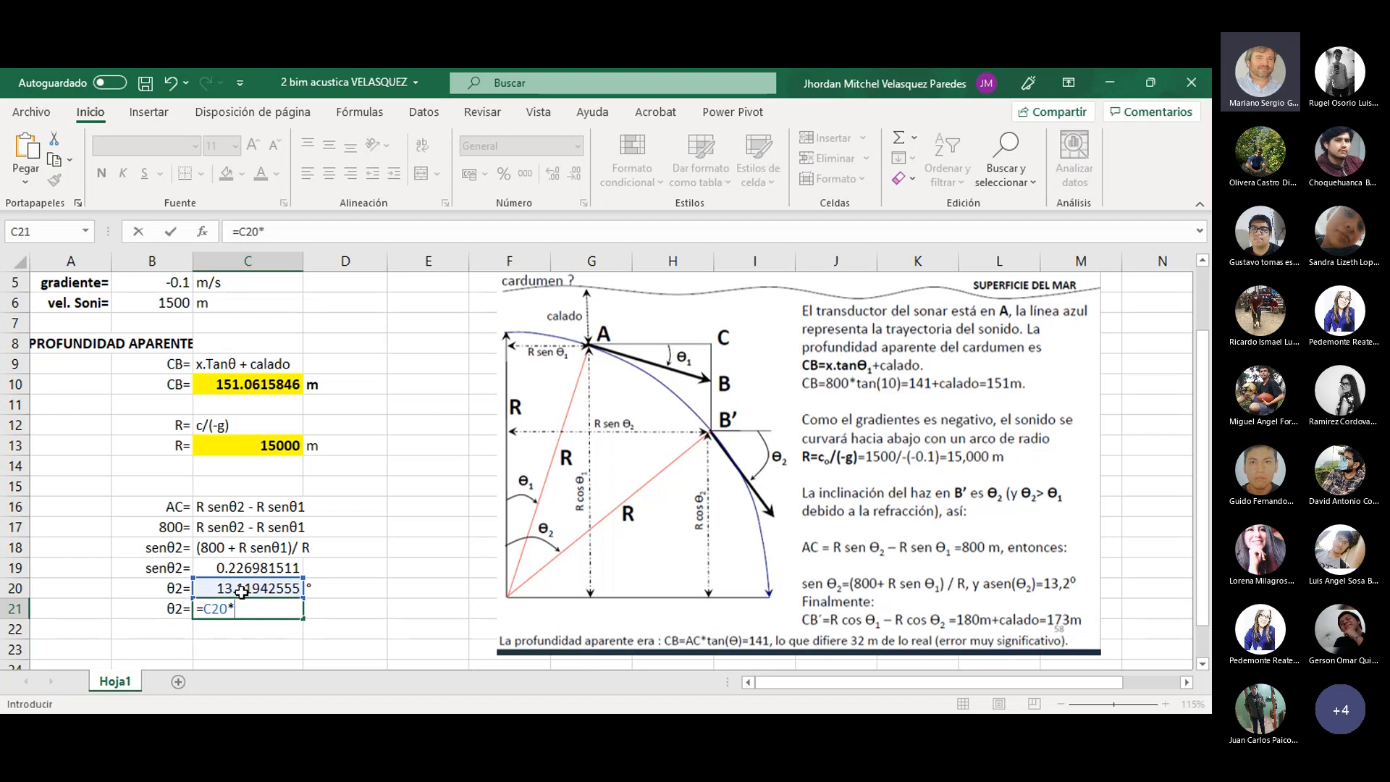
{"action": "type", "text": "pi"}
{"action": "key", "text": "Tab"}
{"action": "type", "text": ")/18"}
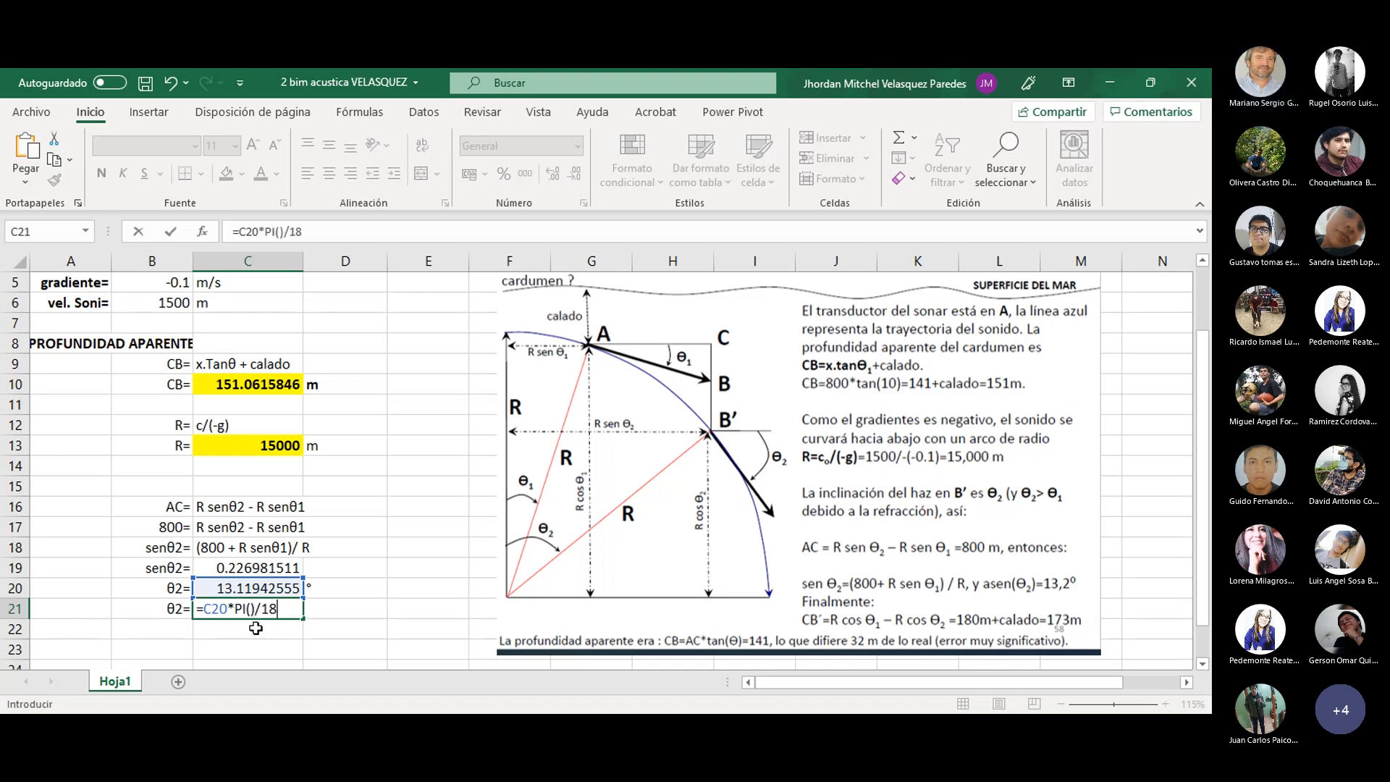
{"action": "type", "text": "0"}
{"action": "key", "text": "Return"}
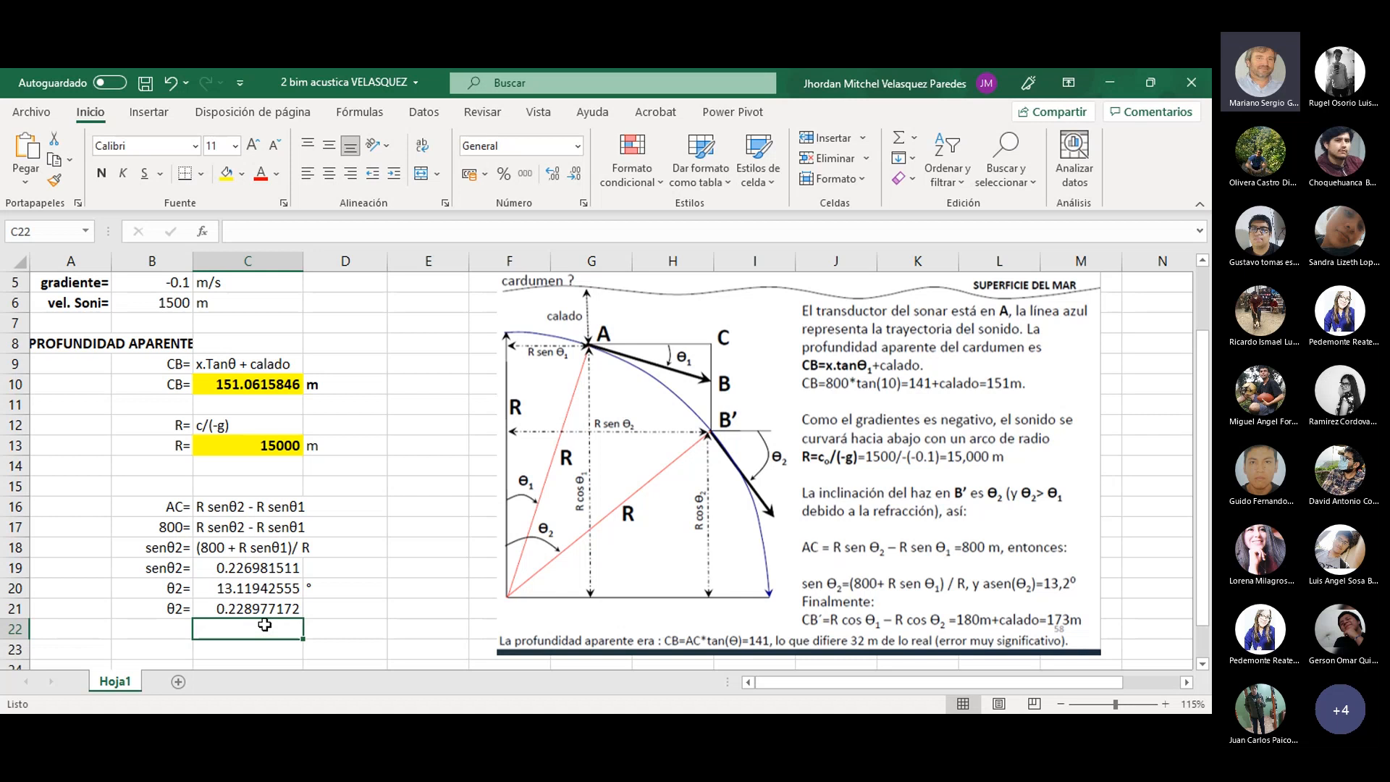
- Enter the unit "rad" in D21 beside the converted angle
{"action": "left_click", "coordinate": [350, 610]}
{"action": "type", "text": "rad"}
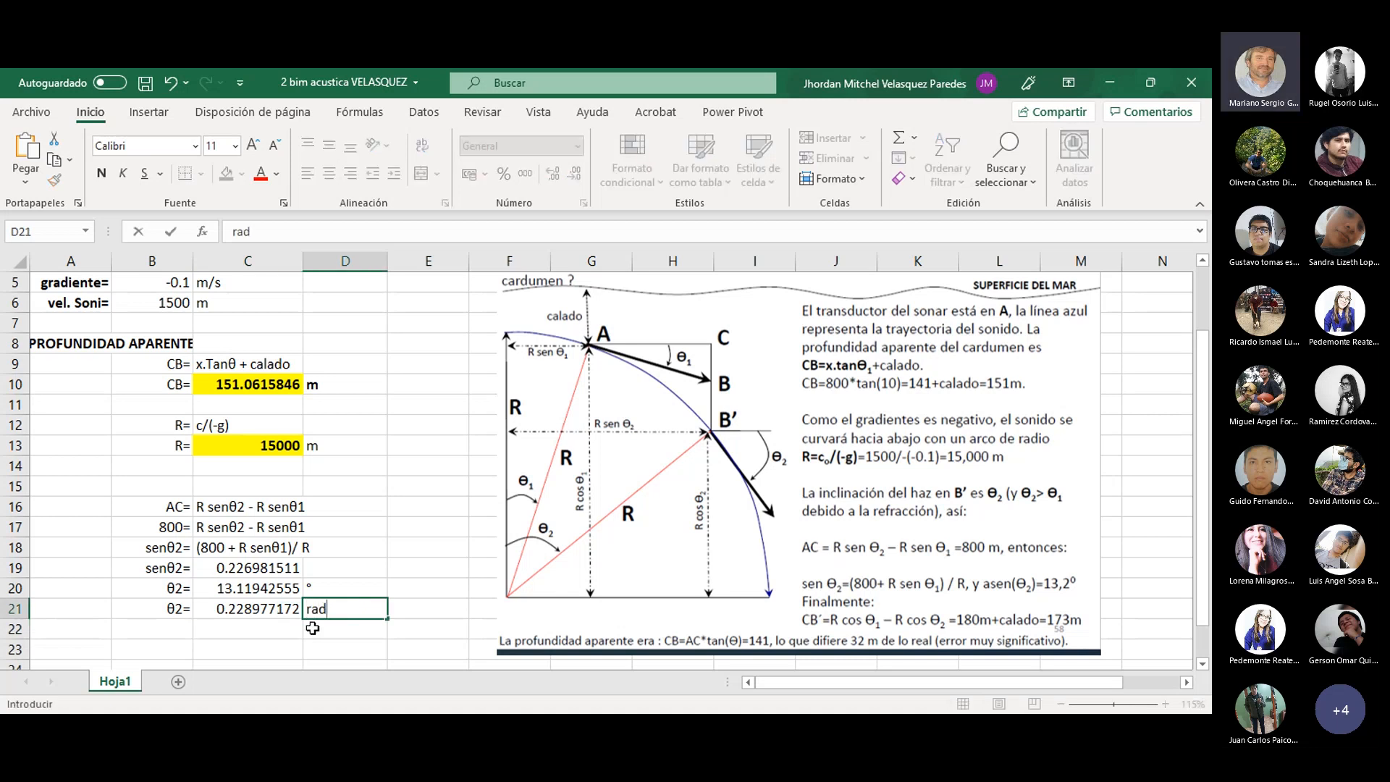
{"action": "key", "text": "Return"}
- Copy the "PROFUNDIDAD APARENTE" heading from A8 to A23
{"action": "scroll", "coordinate": [226, 599], "scroll_direction": "down", "scroll_amount": 1}
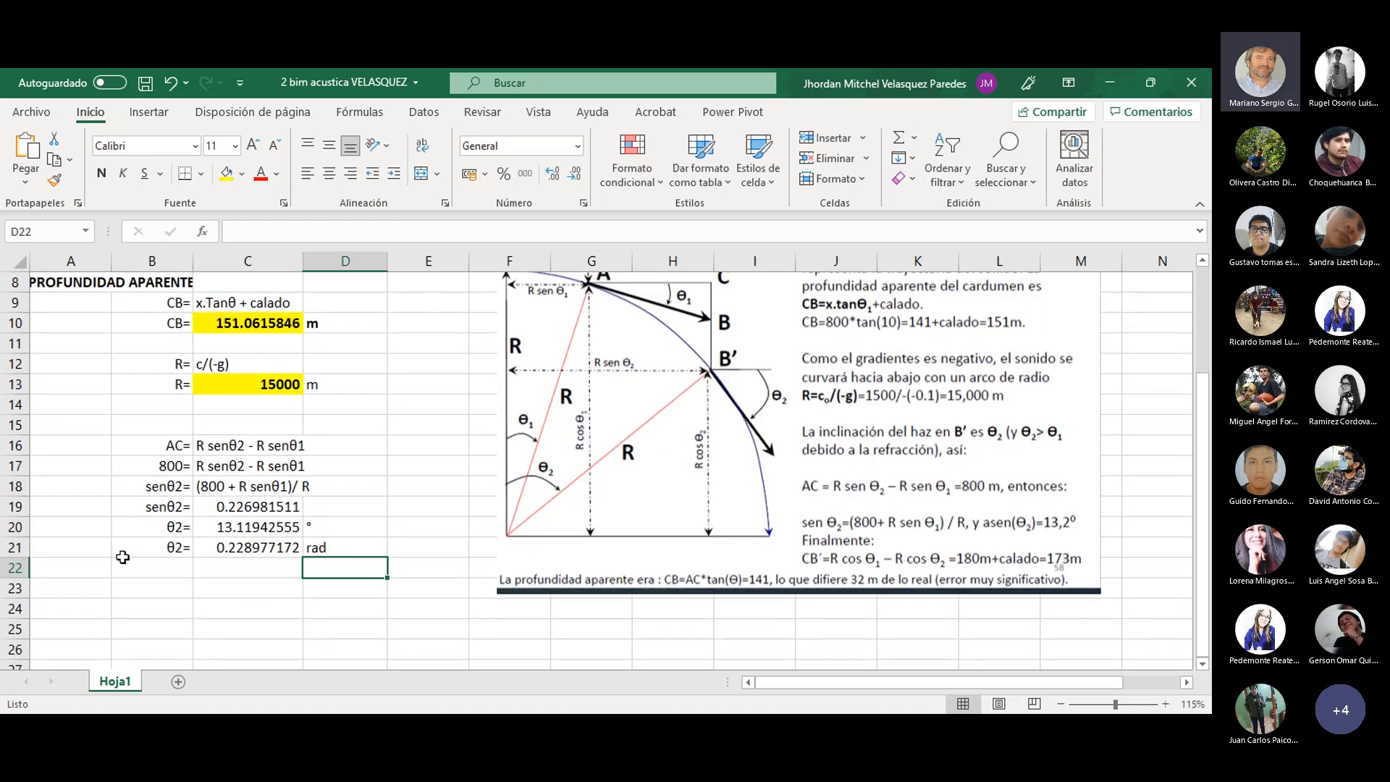
{"action": "left_click", "coordinate": [71, 294]}
{"action": "key", "text": "ctrl+c"}
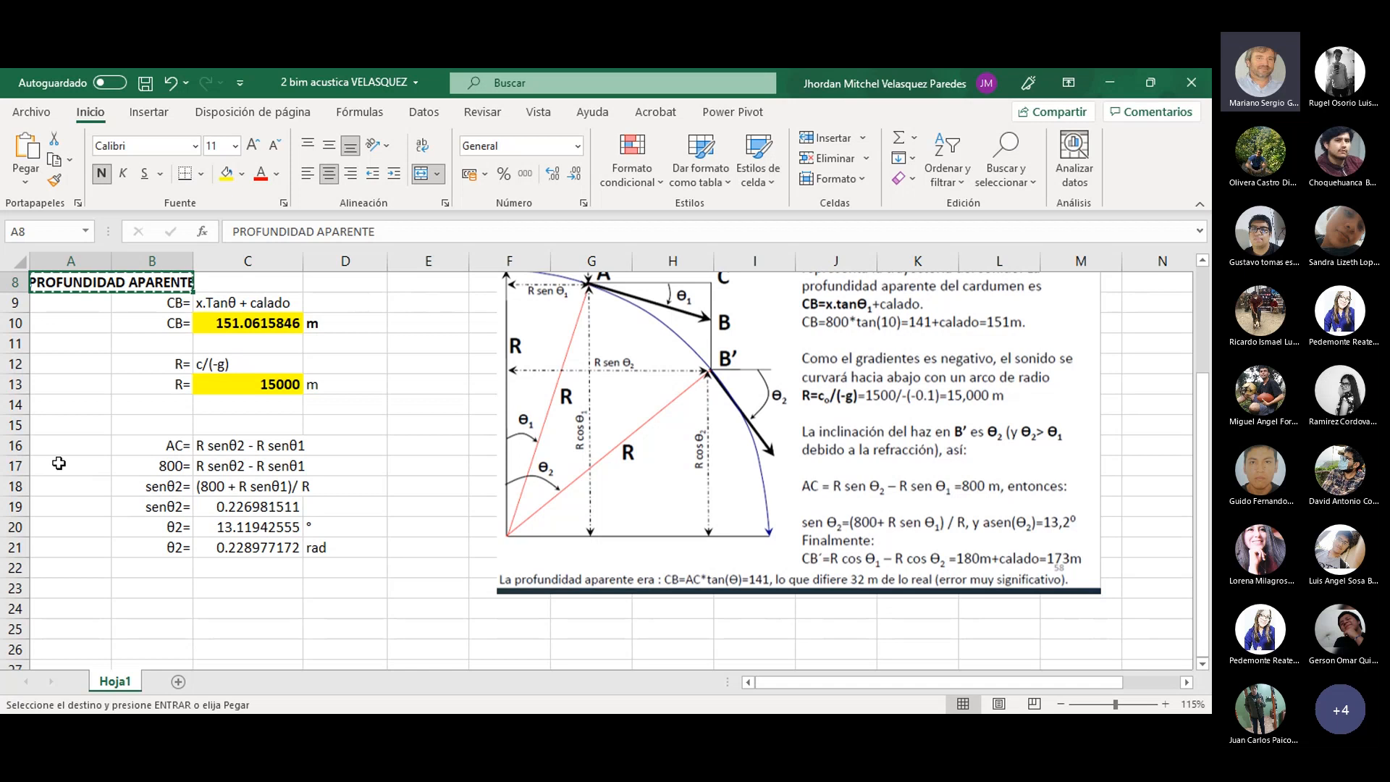
{"action": "left_click", "coordinate": [67, 585]}
{"action": "key", "text": "ctrl+v"}
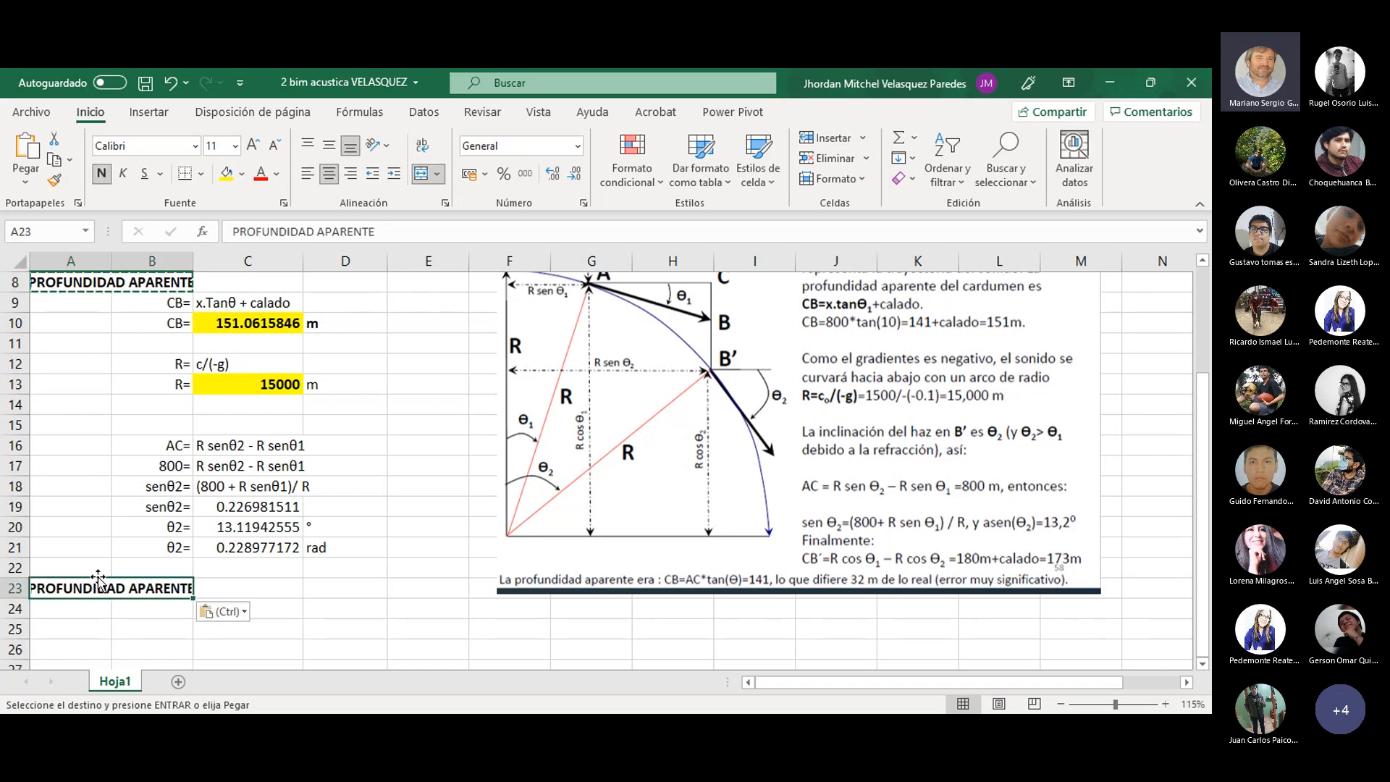
- Change the copied heading in A23 to "PROFUNDIDAD REAL"
{"action": "left_click", "coordinate": [390, 231]}
{"action": "key", "text": "BackSpace"}
{"action": "key", "text": "BackSpace"}
{"action": "key", "text": "BackSpace"}
{"action": "key", "text": "BackSpace"}
{"action": "key", "text": "BackSpace"}
{"action": "key", "text": "BackSpace"}
{"action": "key", "text": "BackSpace"}
{"action": "key", "text": "BackSpace"}
{"action": "type", "text": "real"}
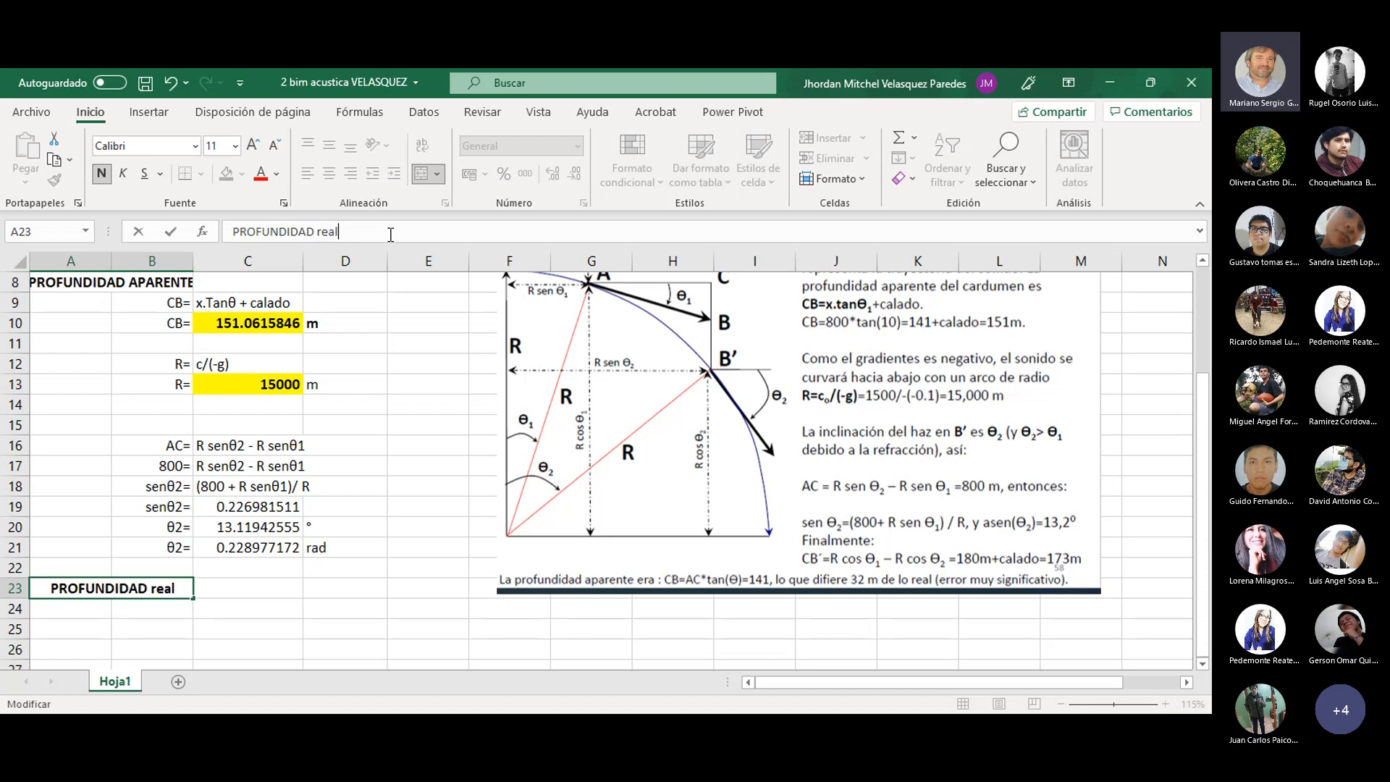
{"action": "key", "text": "BackSpace"}
{"action": "key", "text": "BackSpace"}
{"action": "key", "text": "BackSpace"}
{"action": "key", "text": "BackSpace"}
{"action": "type", "text": "REAL"}
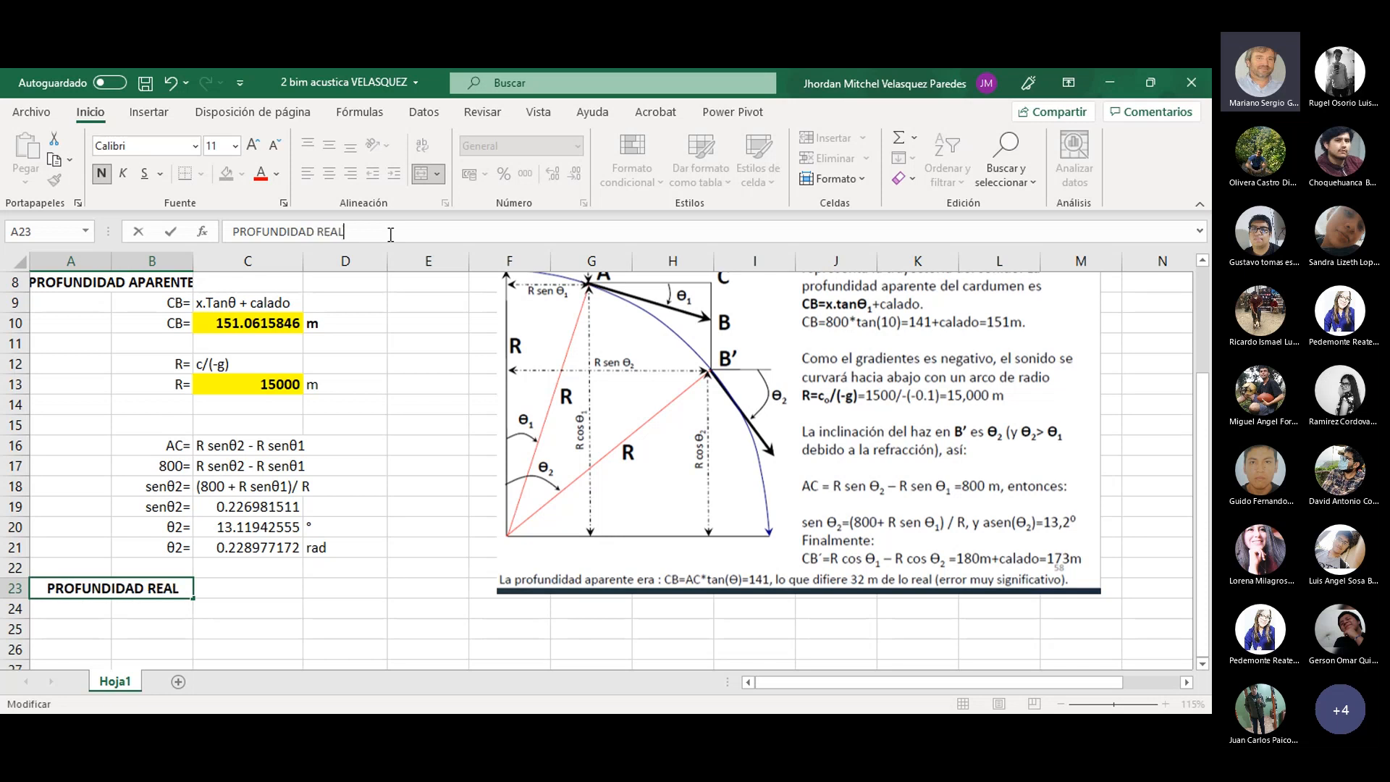
{"action": "left_click", "coordinate": [293, 585]}
- Paste the real-depth equation into row 25, with CB"= in B25 and "(R cosθ1 - R cosθ2) + calado" in C25
{"action": "scroll", "coordinate": [152, 591], "scroll_direction": "down", "scroll_amount": 1}
{"action": "scroll", "coordinate": [162, 557], "scroll_direction": "up", "scroll_amount": 1}
{"action": "scroll", "coordinate": [167, 558], "scroll_direction": "down", "scroll_amount": 1}
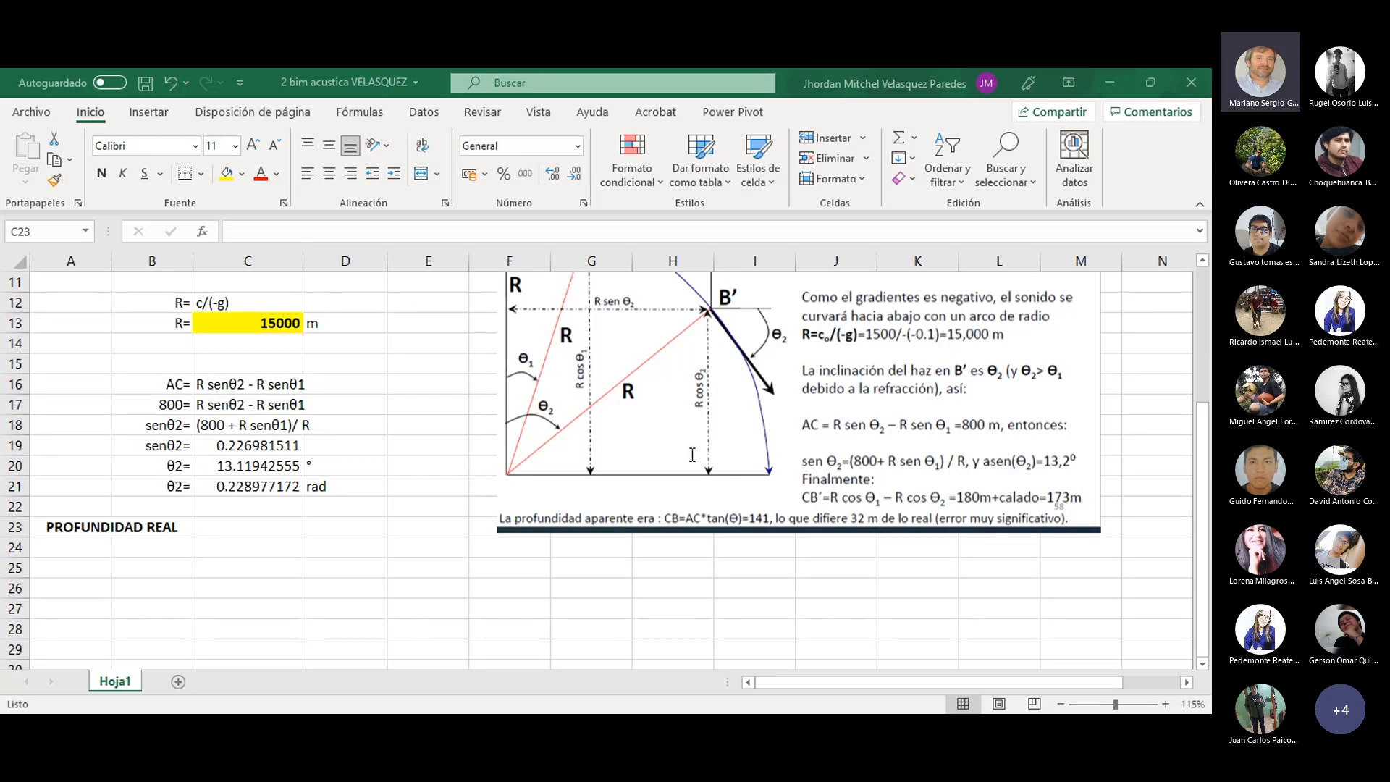
{"action": "left_click", "coordinate": [172, 566]}
{"action": "key", "text": "ctrl+v"}
{"action": "left_click", "coordinate": [204, 588]}
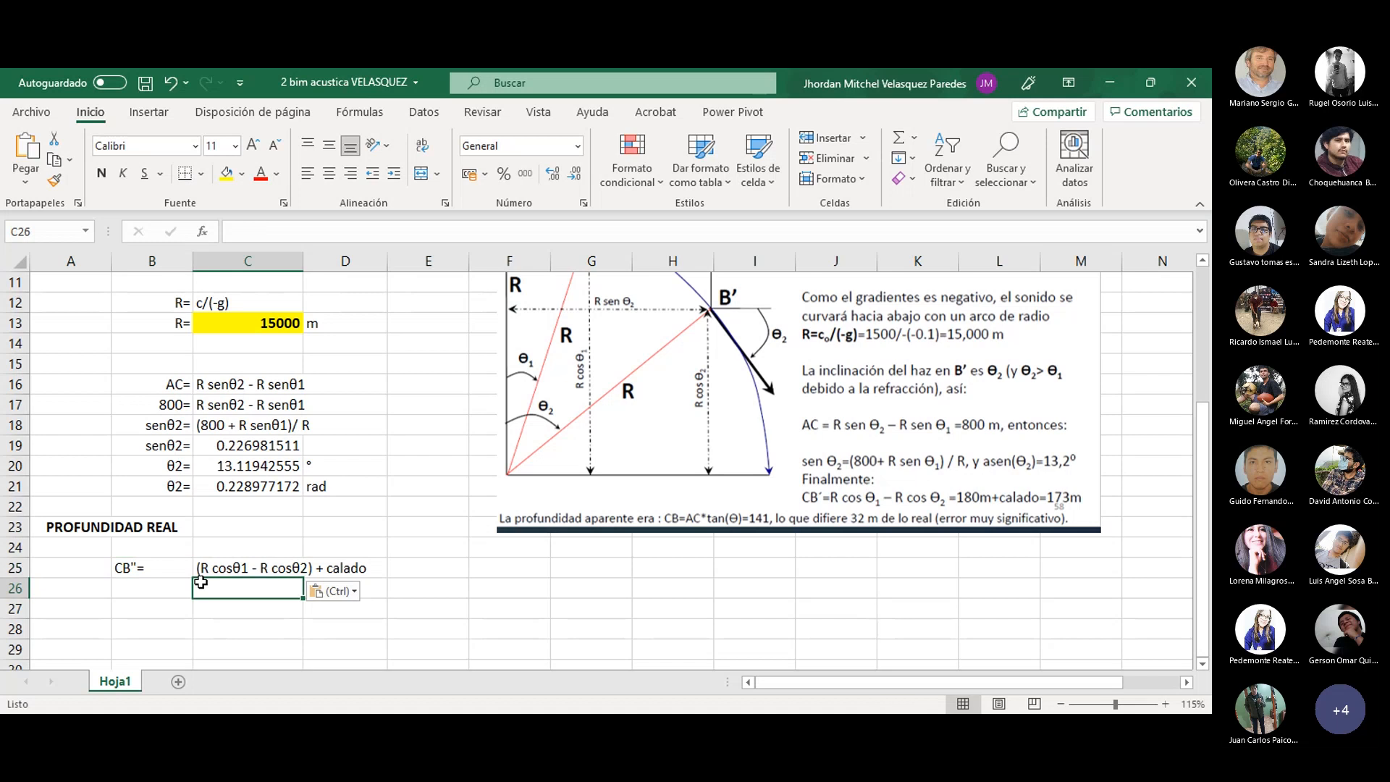
- Right-align the CB"= label in B25 and fill it down into B26
{"action": "left_click", "coordinate": [168, 565]}
{"action": "left_click", "coordinate": [350, 173]}
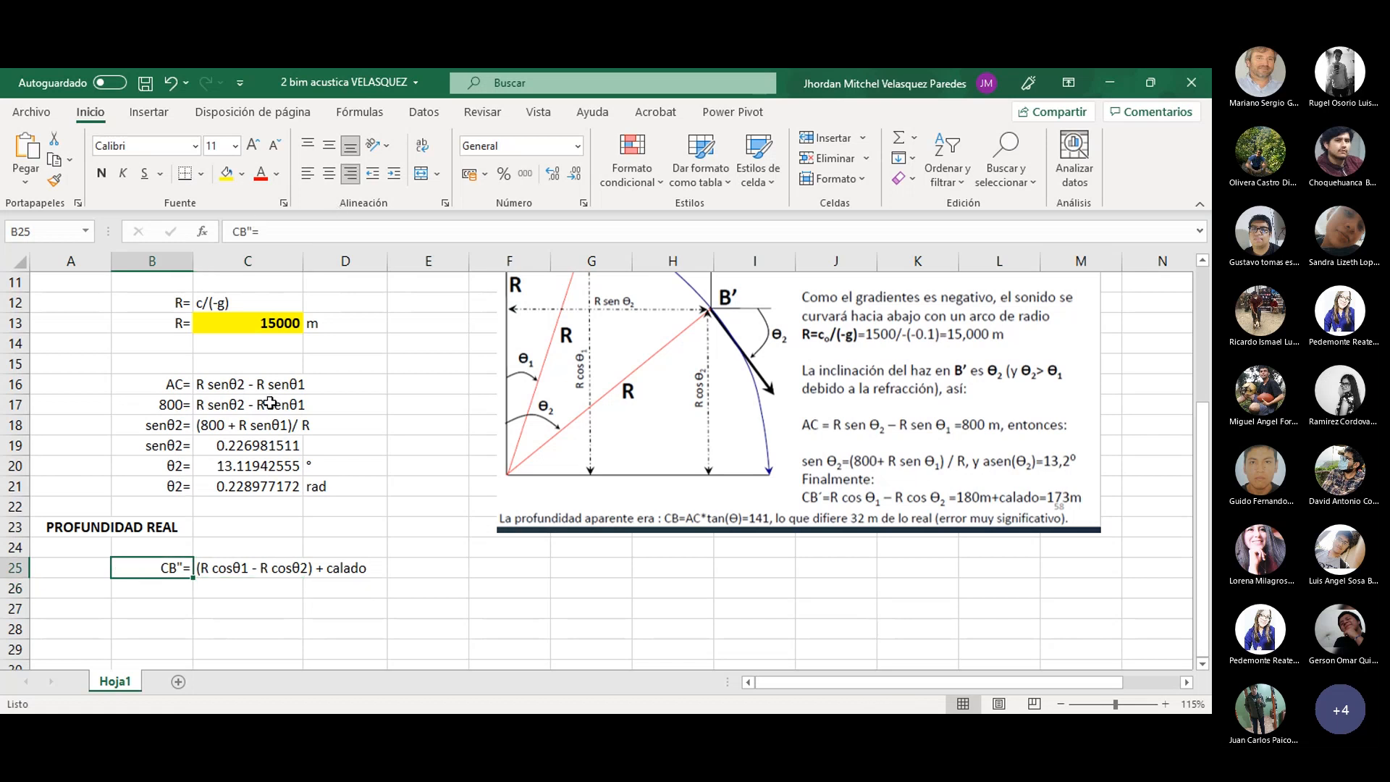
{"action": "left_click_drag", "start_coordinate": [191, 587], "coordinate": [194, 589]}
{"action": "left_click", "coordinate": [218, 576]}
- Start the real-depth formula in C26 with the R cosθ1 term, (C13*COS(D3)), using the radius and θ1 in radians
{"action": "left_click", "coordinate": [220, 588]}
{"action": "type", "text": "="}
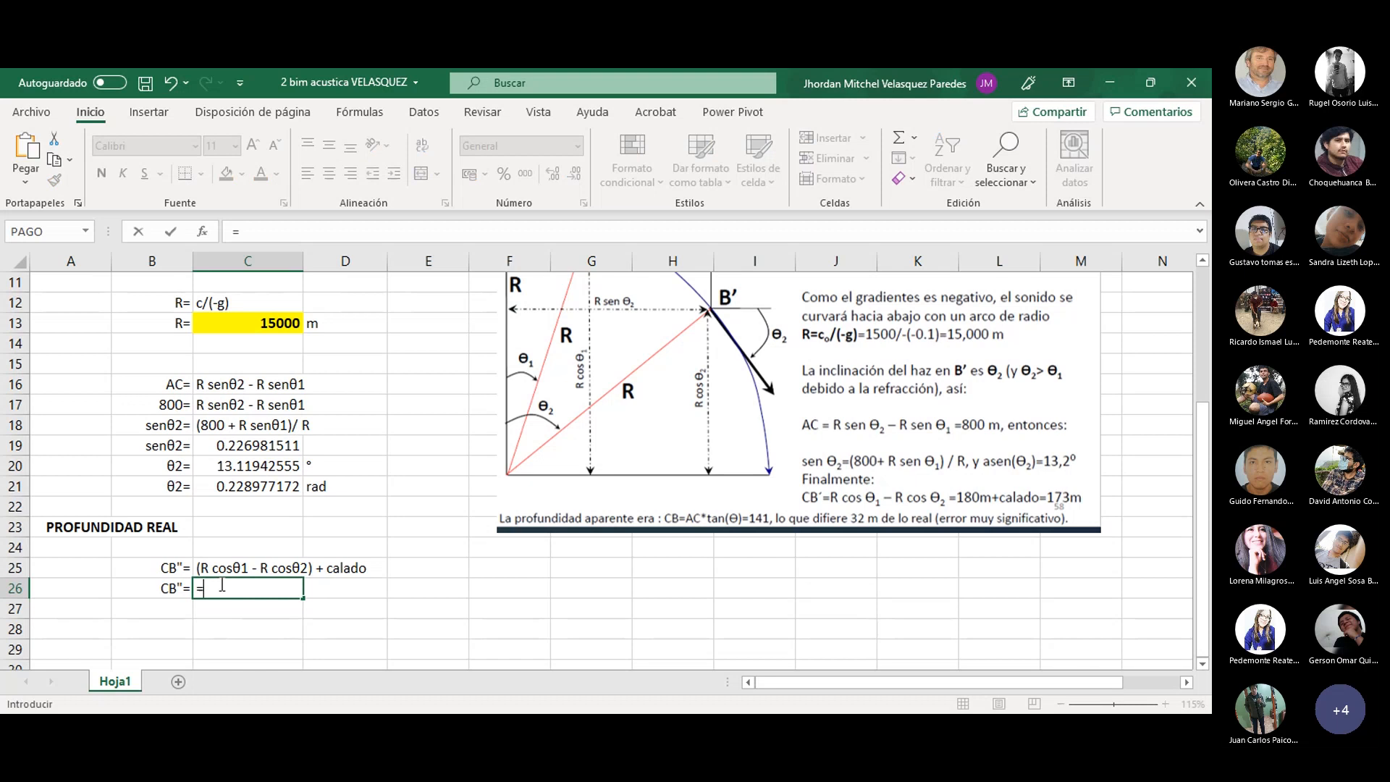
{"action": "type", "text": "("}
{"action": "left_click", "coordinate": [280, 321]}
{"action": "type", "text": "*COS("}
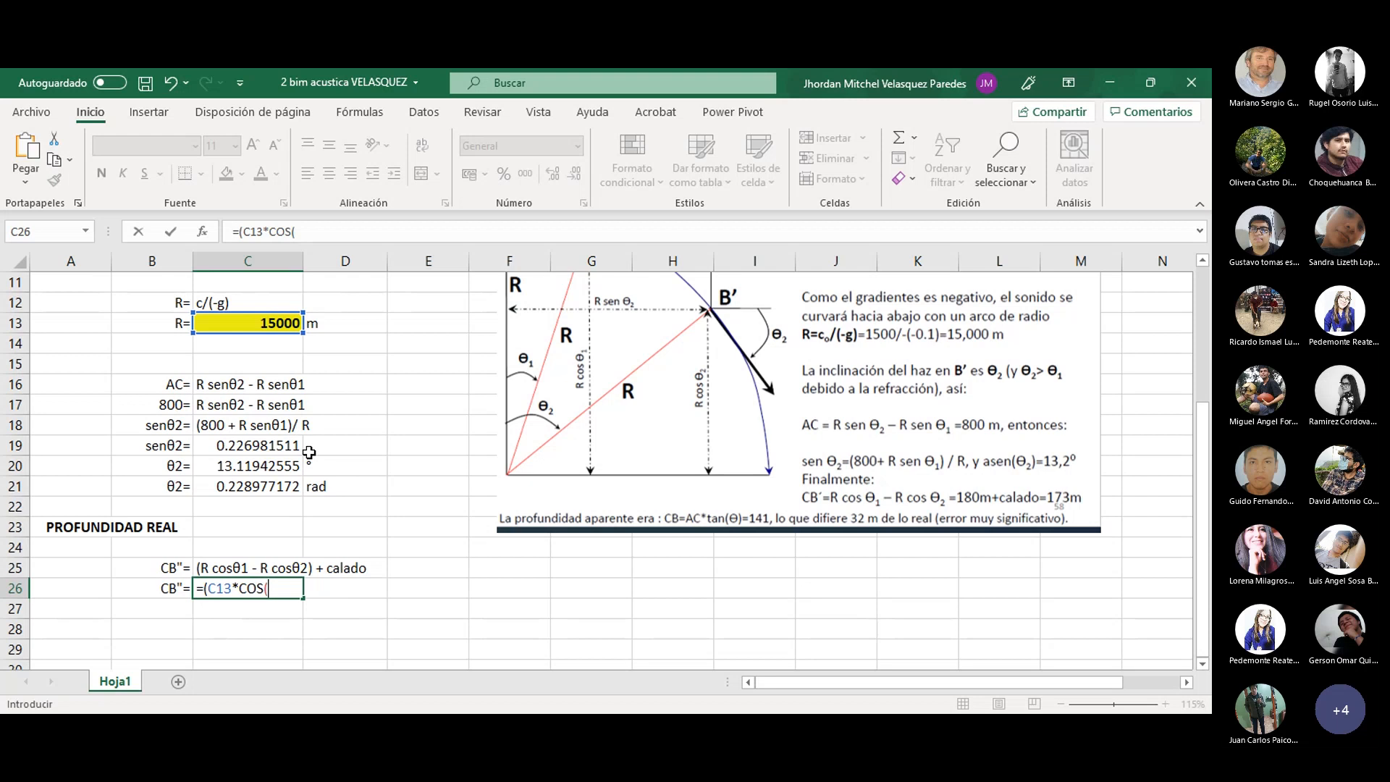
{"action": "scroll", "coordinate": [341, 606], "scroll_direction": "up", "scroll_amount": 3}
{"action": "left_click", "coordinate": [346, 302]}
{"action": "scroll", "coordinate": [321, 443], "scroll_direction": "down", "scroll_amount": 2}
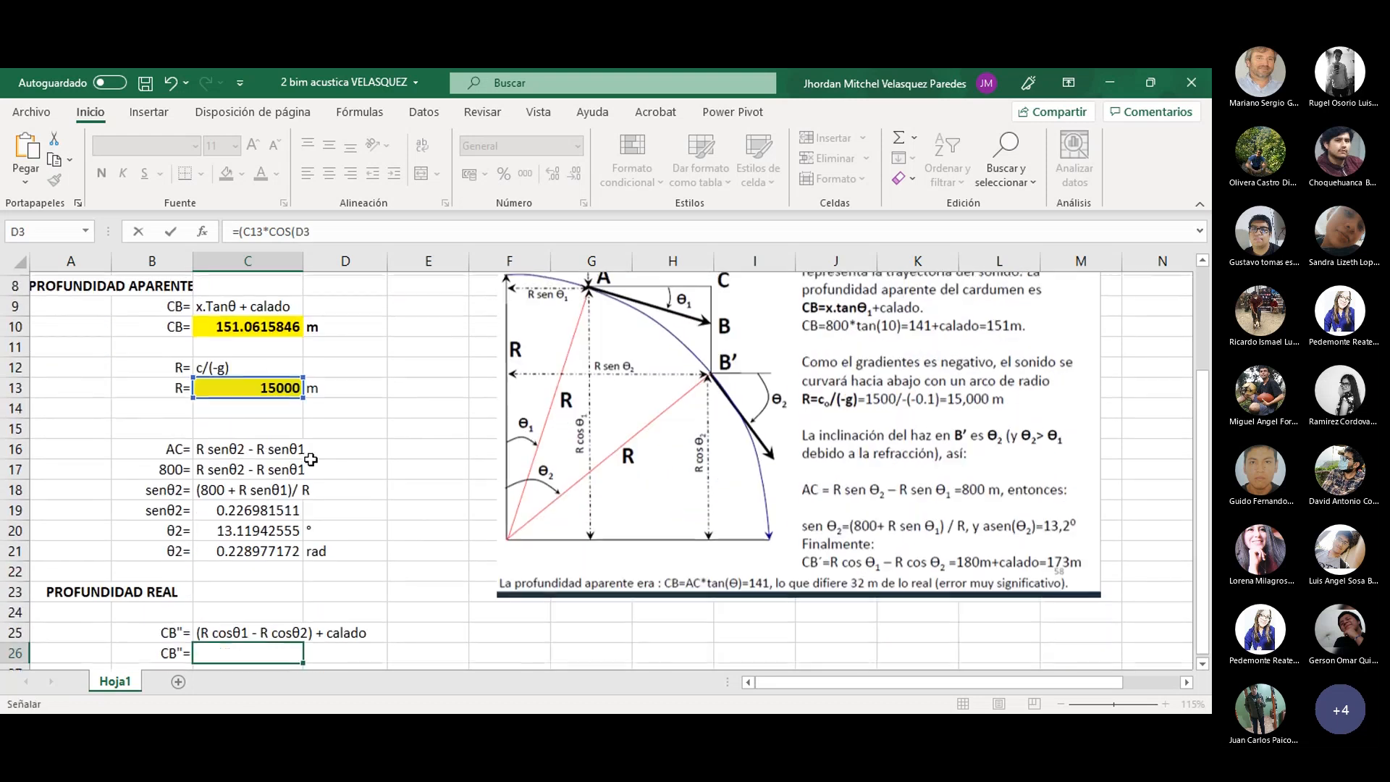
{"action": "type", "text": ")"}
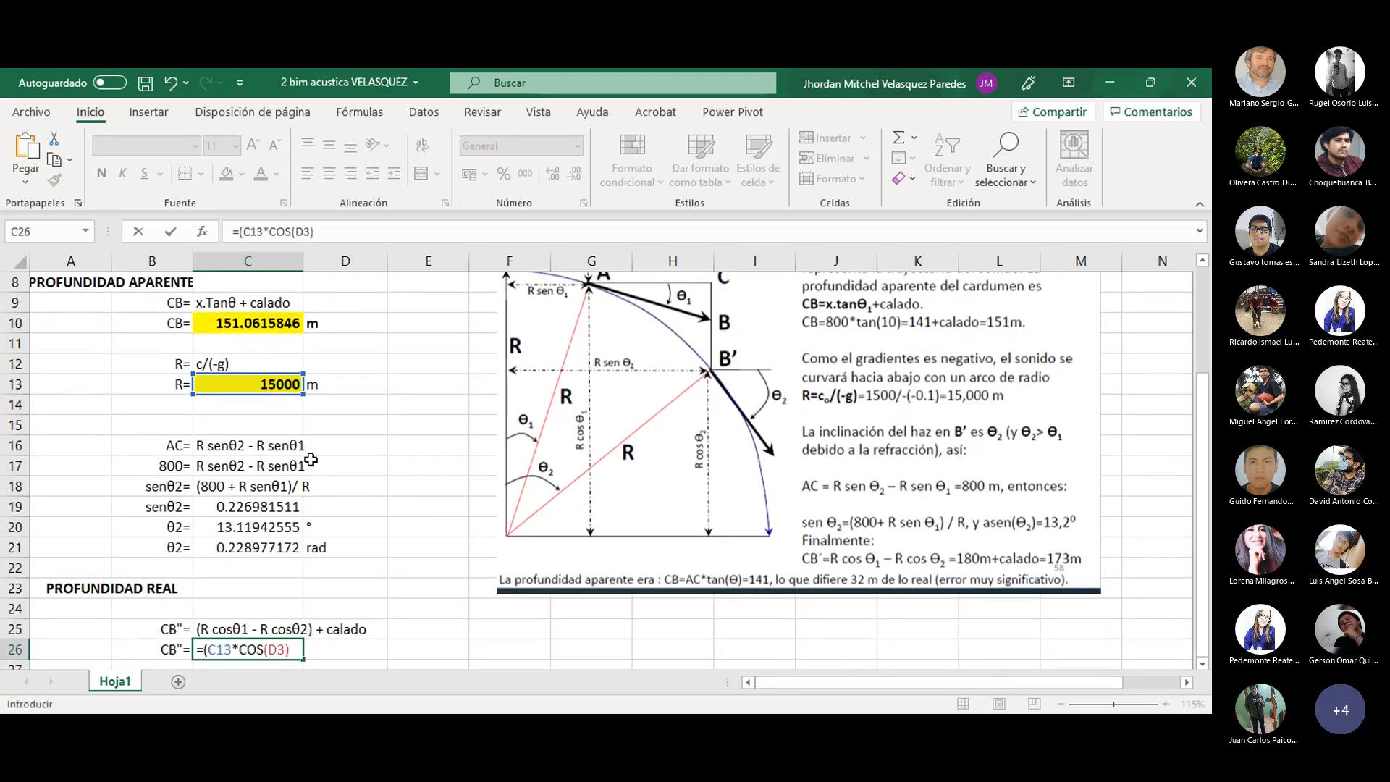
{"action": "type", "text": ")-"}
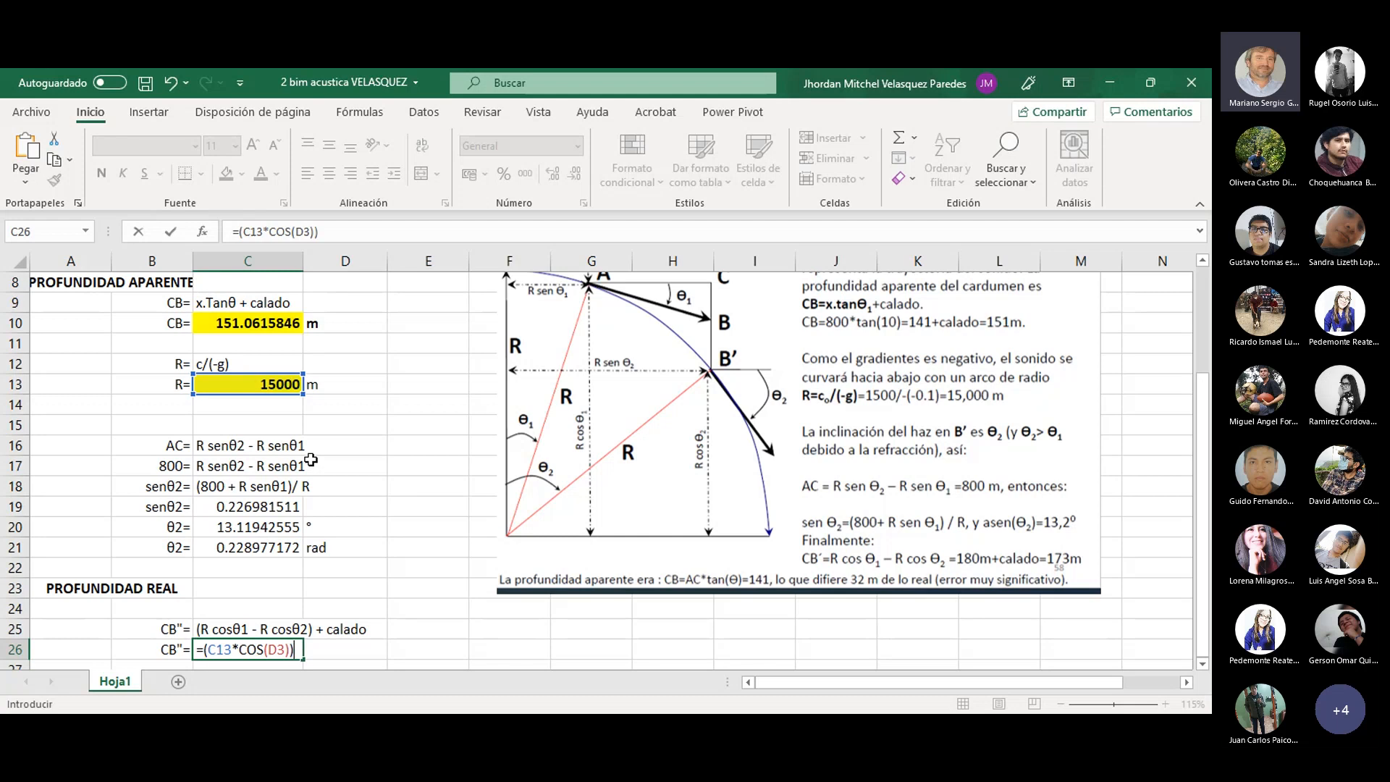
- Subtract the R cosθ2 term, (C13*COS(C21)), in the C26 formula
{"action": "type", "text": "("}
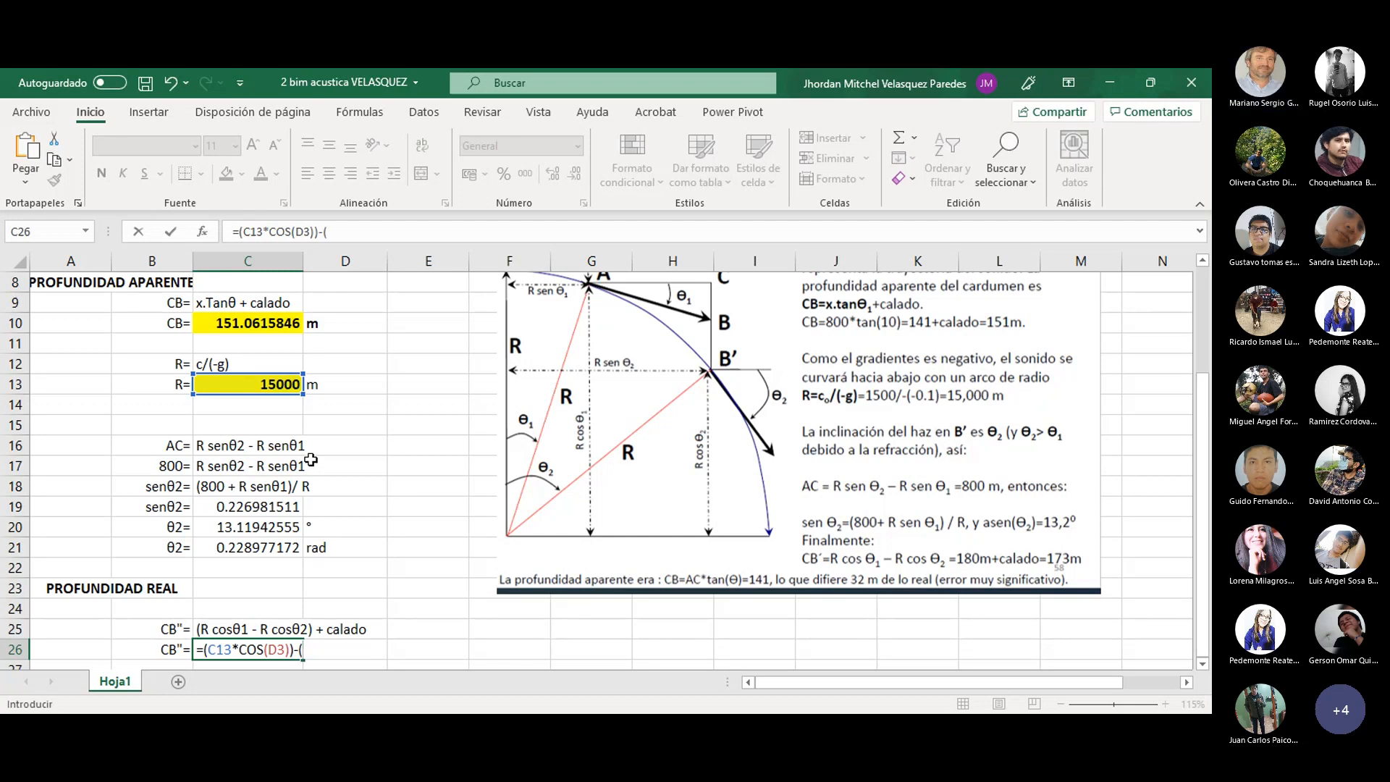
{"action": "left_click", "coordinate": [276, 386]}
{"action": "type", "text": "*"}
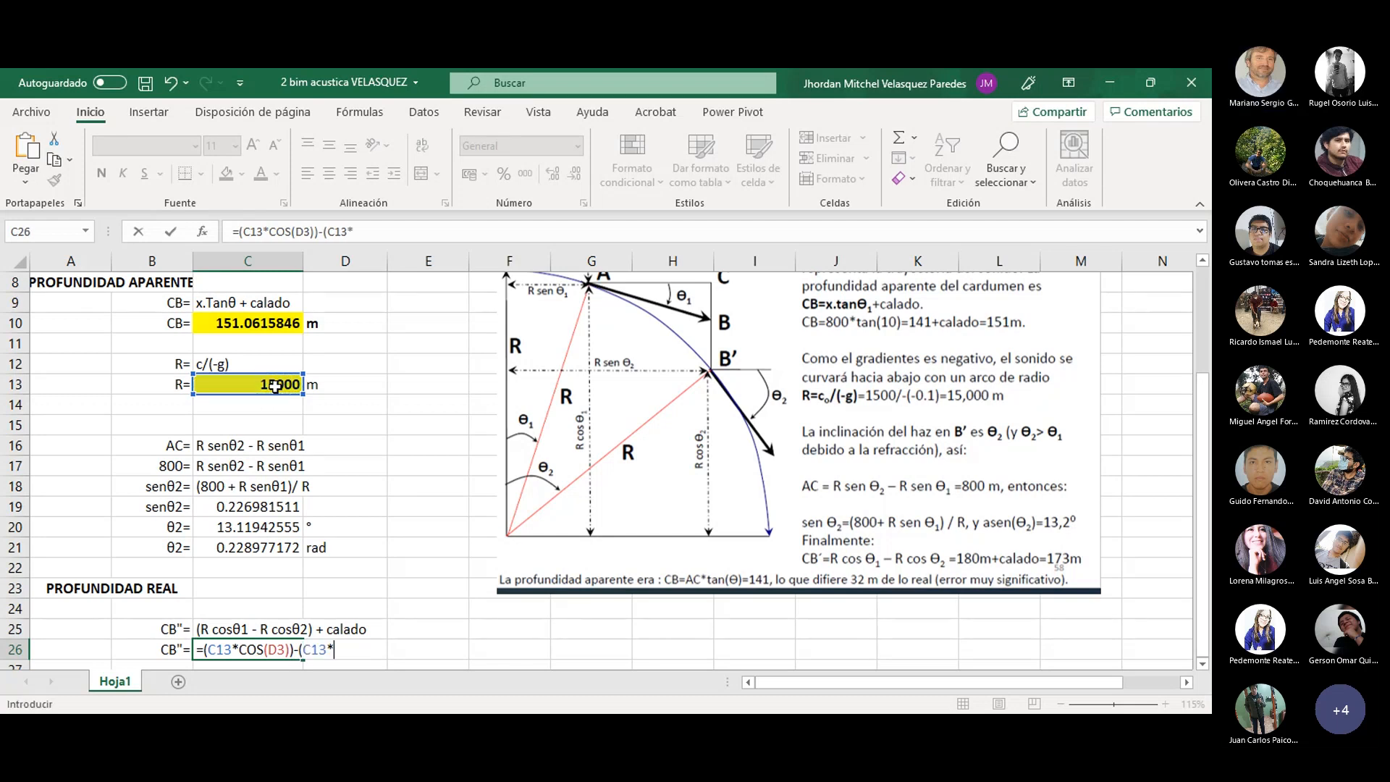
{"action": "type", "text": "COS("}
{"action": "left_click", "coordinate": [268, 548]}
{"action": "type", "text": ")"}
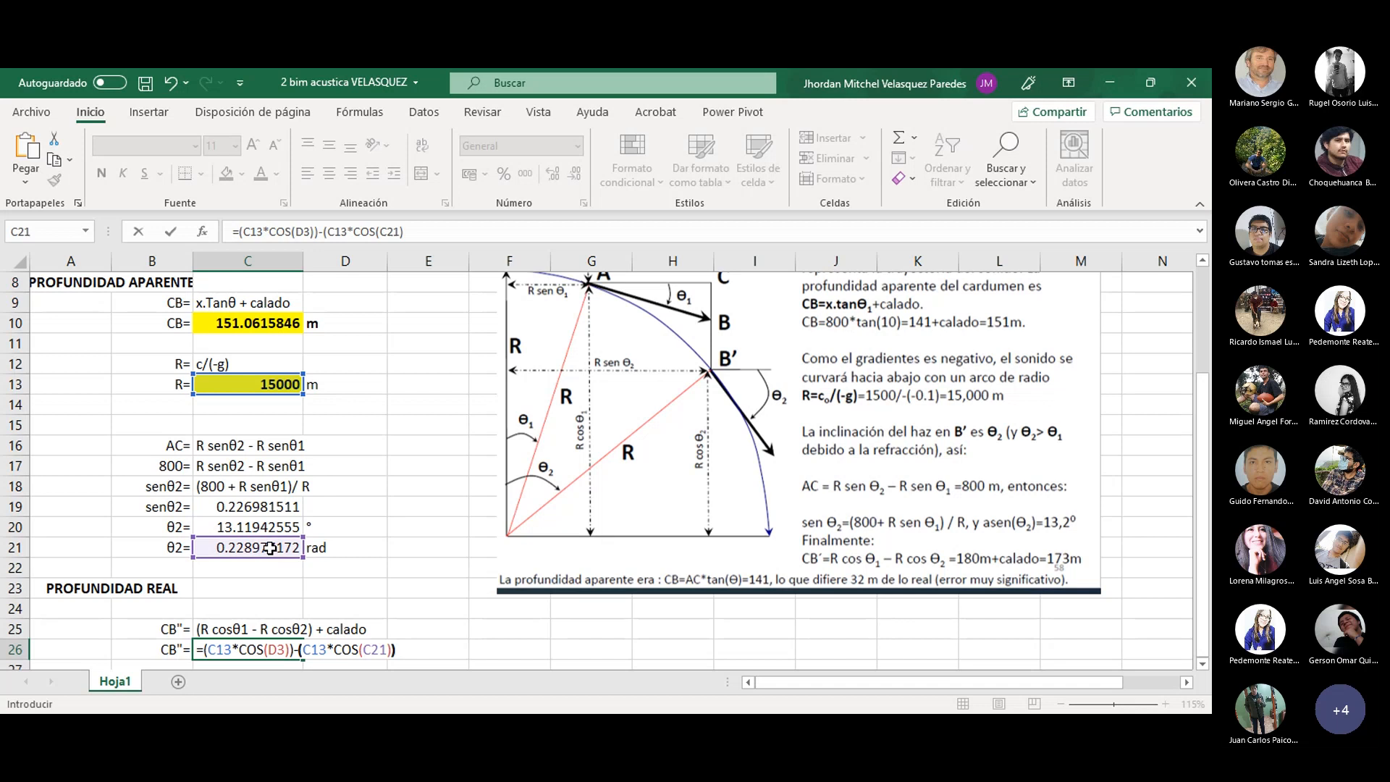
- Enclose the difference in parentheses and add the draft, completing C26 as =((C13*COS(D3))-(C13*COS(C21)))+B4
{"action": "left_click", "coordinate": [429, 237]}
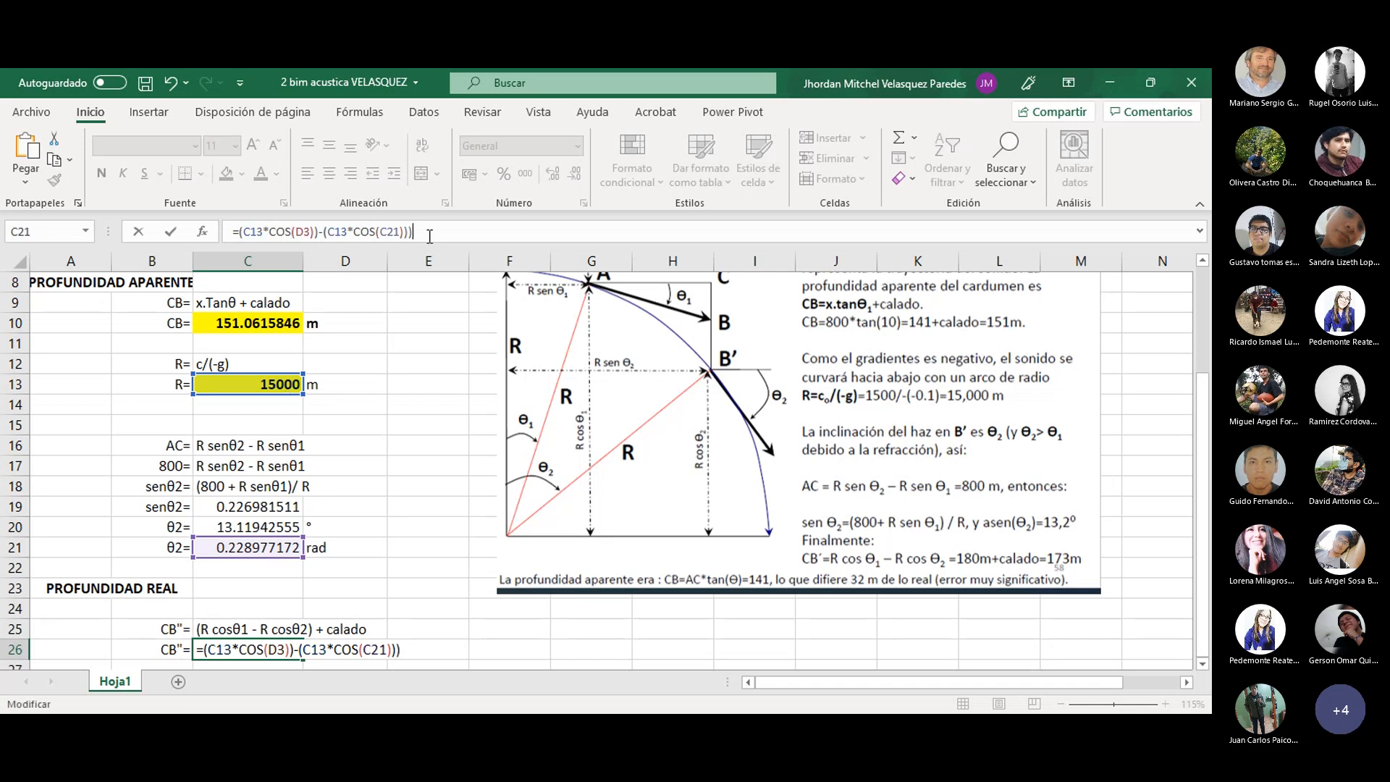
{"action": "left_click", "coordinate": [240, 232]}
{"action": "type", "text": "("}
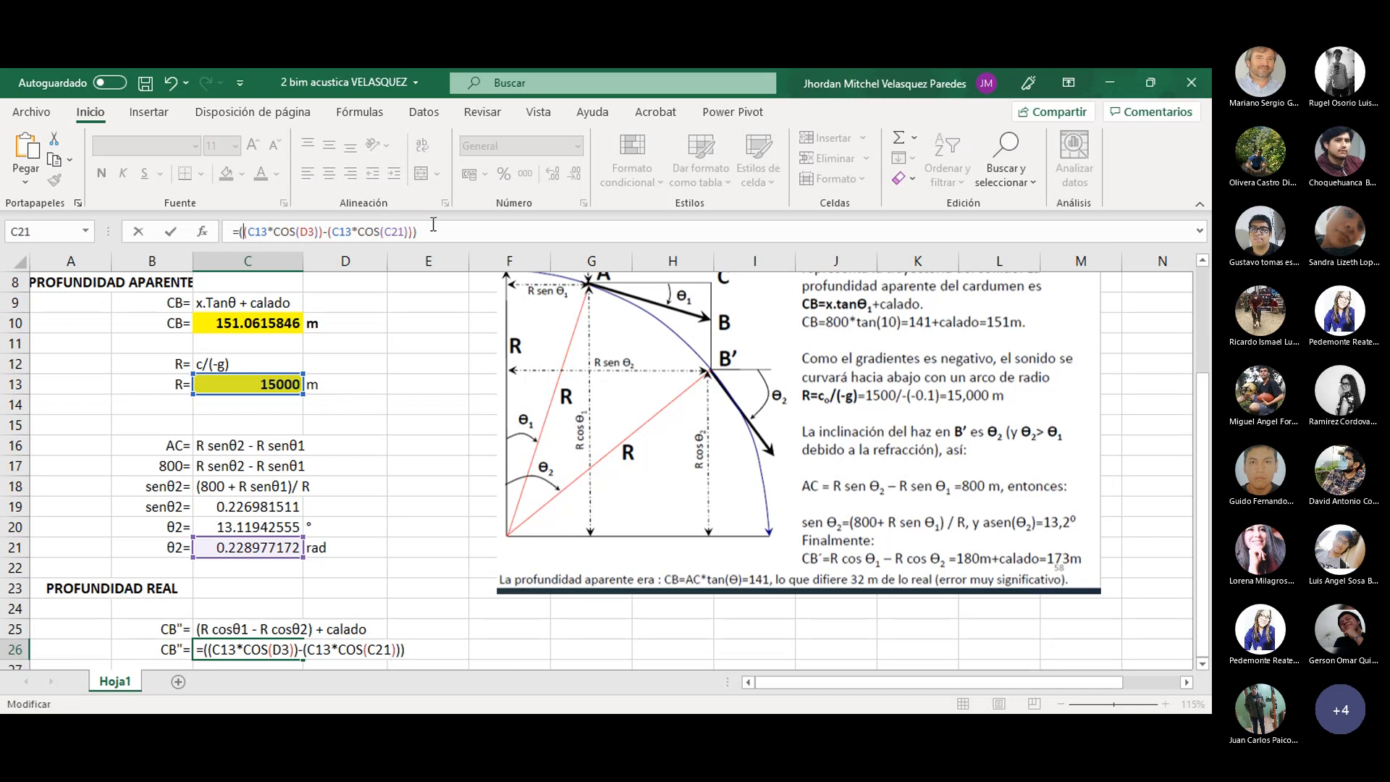
{"action": "scroll", "coordinate": [154, 330], "scroll_direction": "up", "scroll_amount": 2}
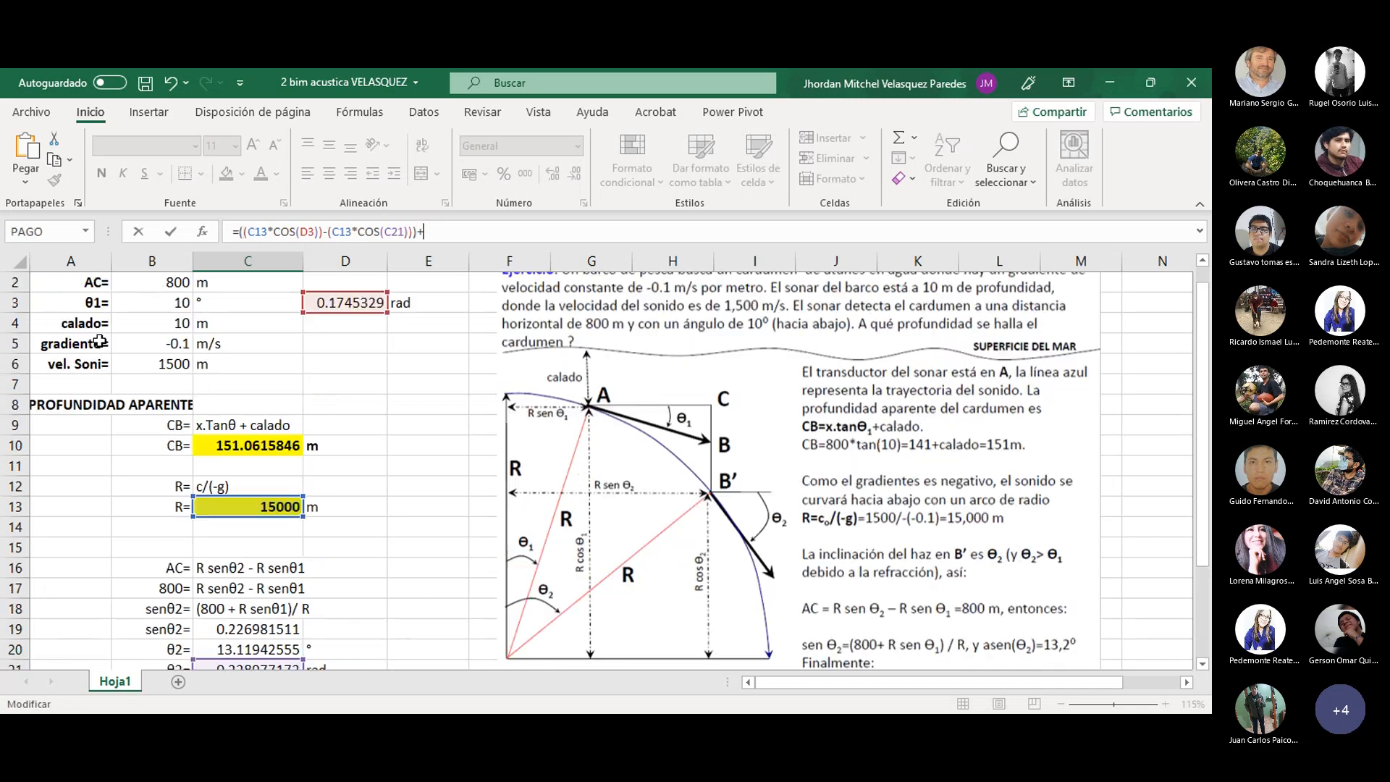
{"action": "left_click", "coordinate": [154, 323]}
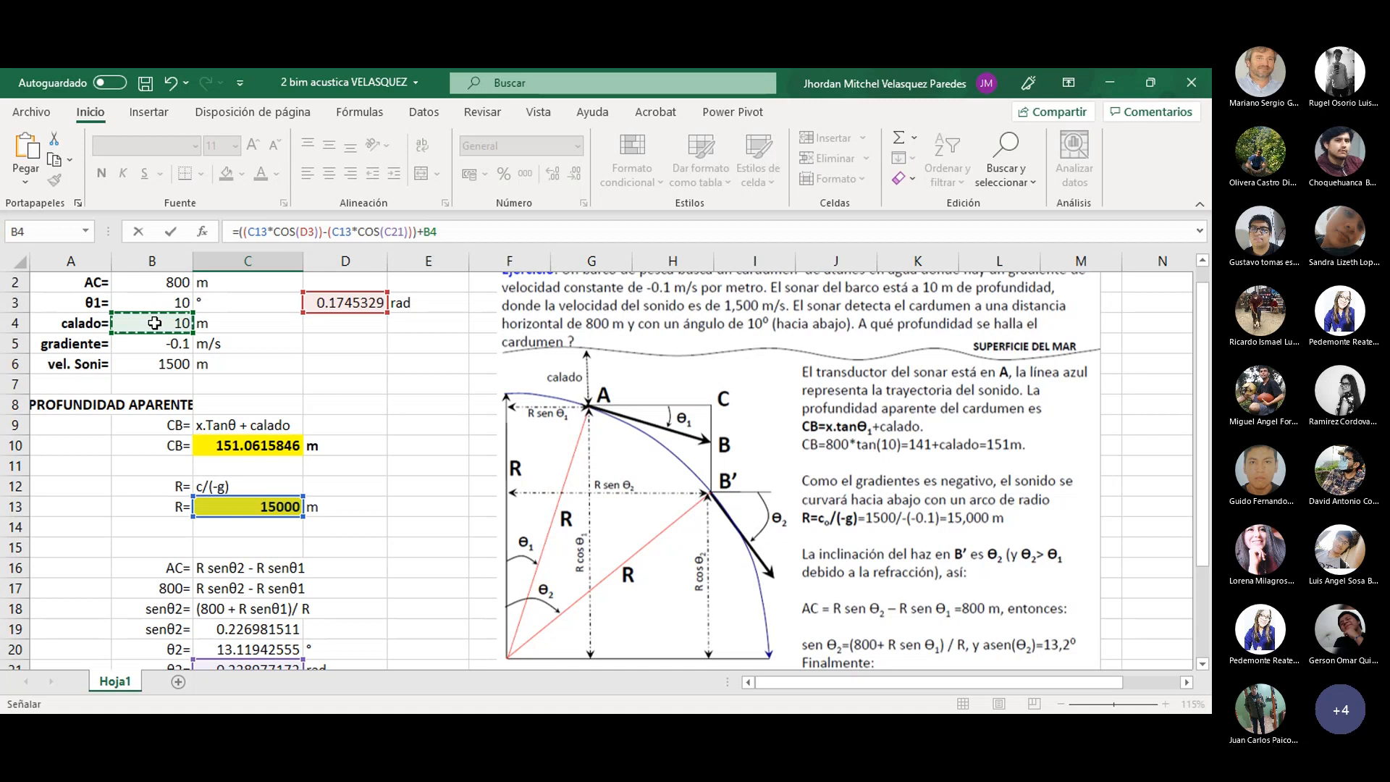
{"action": "key", "text": "Return"}
- Enter the unit m in D26 and format the real-depth result in C26 as bold with a yellow fill
{"action": "left_click", "coordinate": [322, 632]}
{"action": "type", "text": "m"}
{"action": "key", "text": "Return"}
{"action": "left_click_drag", "start_coordinate": [257, 649], "coordinate": [261, 633]}
{"action": "left_click", "coordinate": [261, 633]}
{"action": "key", "text": "ctrl+n"}
{"action": "left_click", "coordinate": [226, 174]}
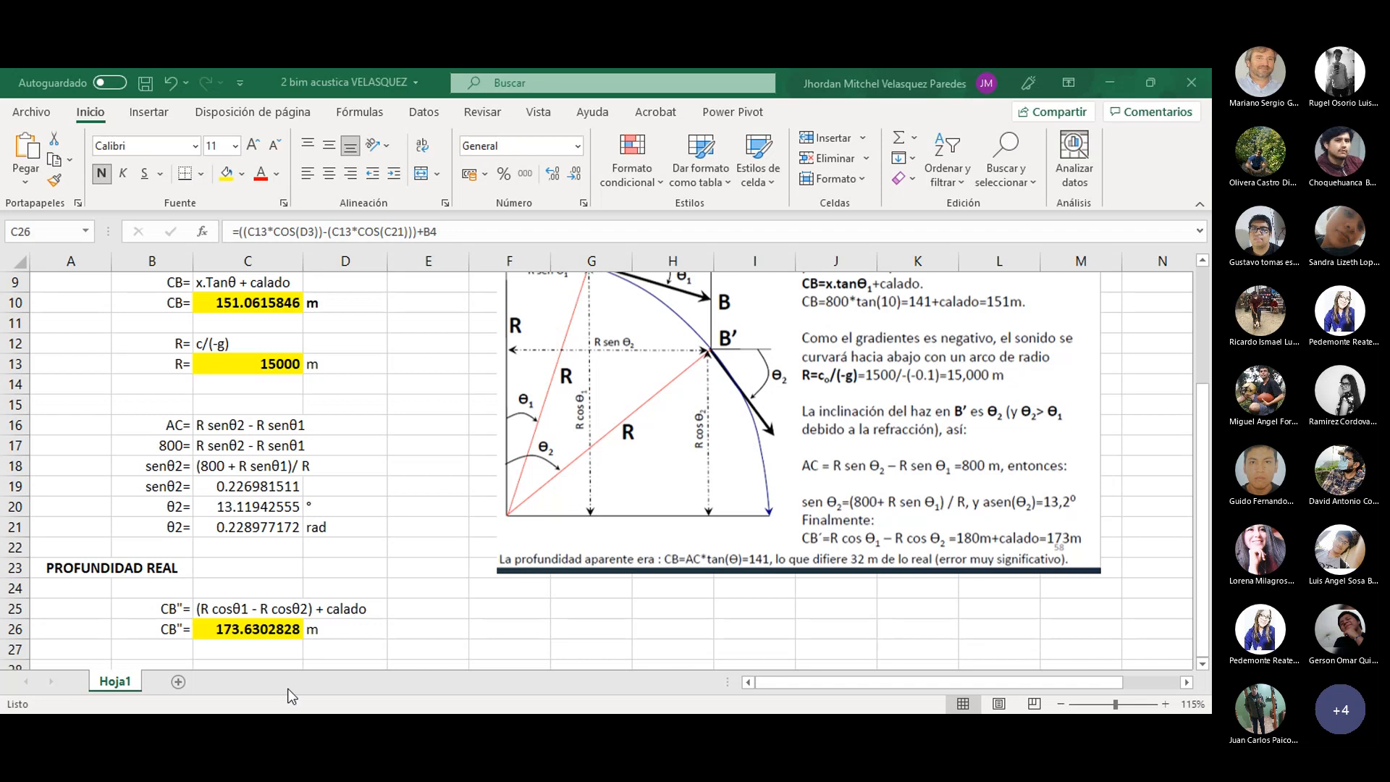
- Review the real-depth result and the calculations above it against the exercise statement and diagram
{"action": "left_click", "coordinate": [325, 588]}
{"action": "left_click", "coordinate": [362, 628]}
{"action": "left_click", "coordinate": [419, 628]}
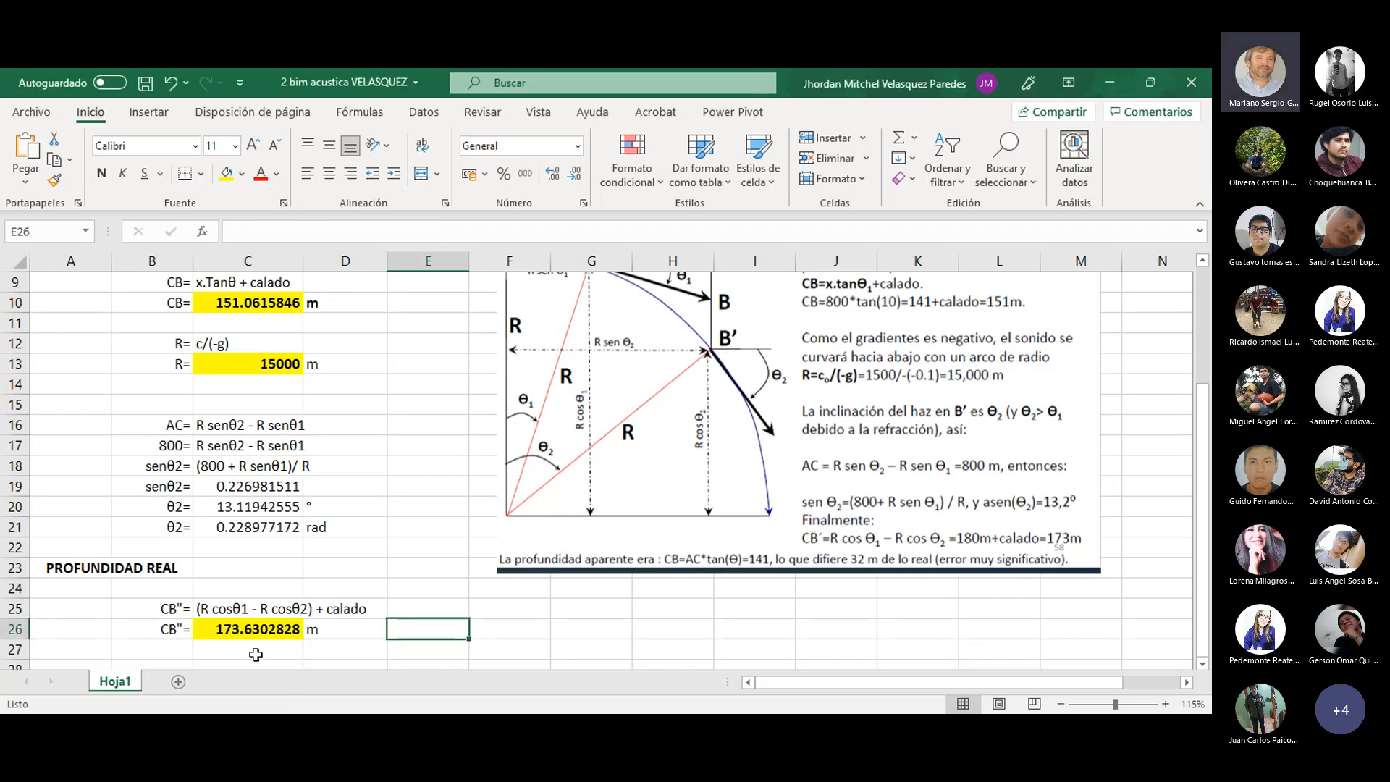
{"action": "left_click", "coordinate": [259, 627]}
{"action": "left_click", "coordinate": [395, 633]}
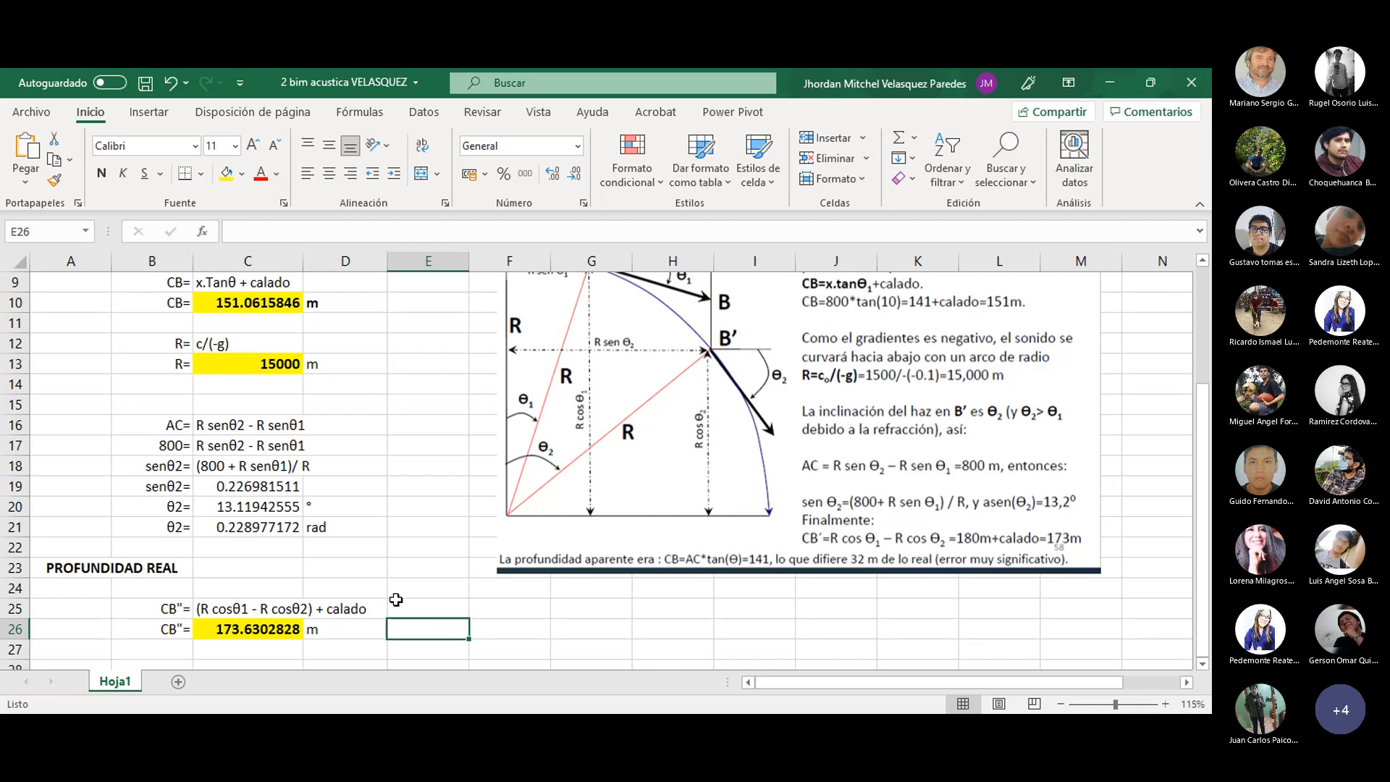
{"action": "scroll", "coordinate": [355, 513], "scroll_direction": "down", "scroll_amount": 1, "text": "ctrl"}
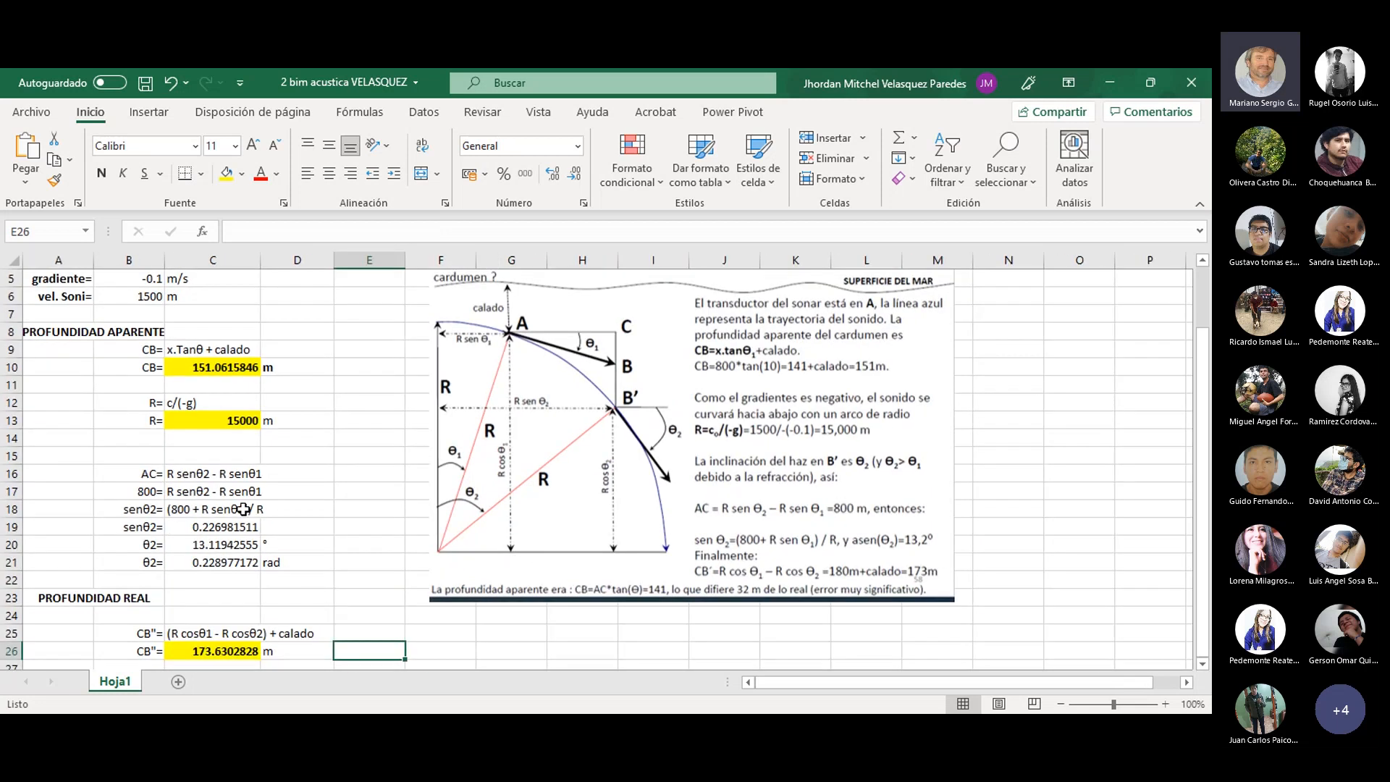
{"action": "scroll", "coordinate": [290, 514], "scroll_direction": "up", "scroll_amount": 2}
{"action": "scroll", "coordinate": [238, 516], "scroll_direction": "down", "scroll_amount": 2}
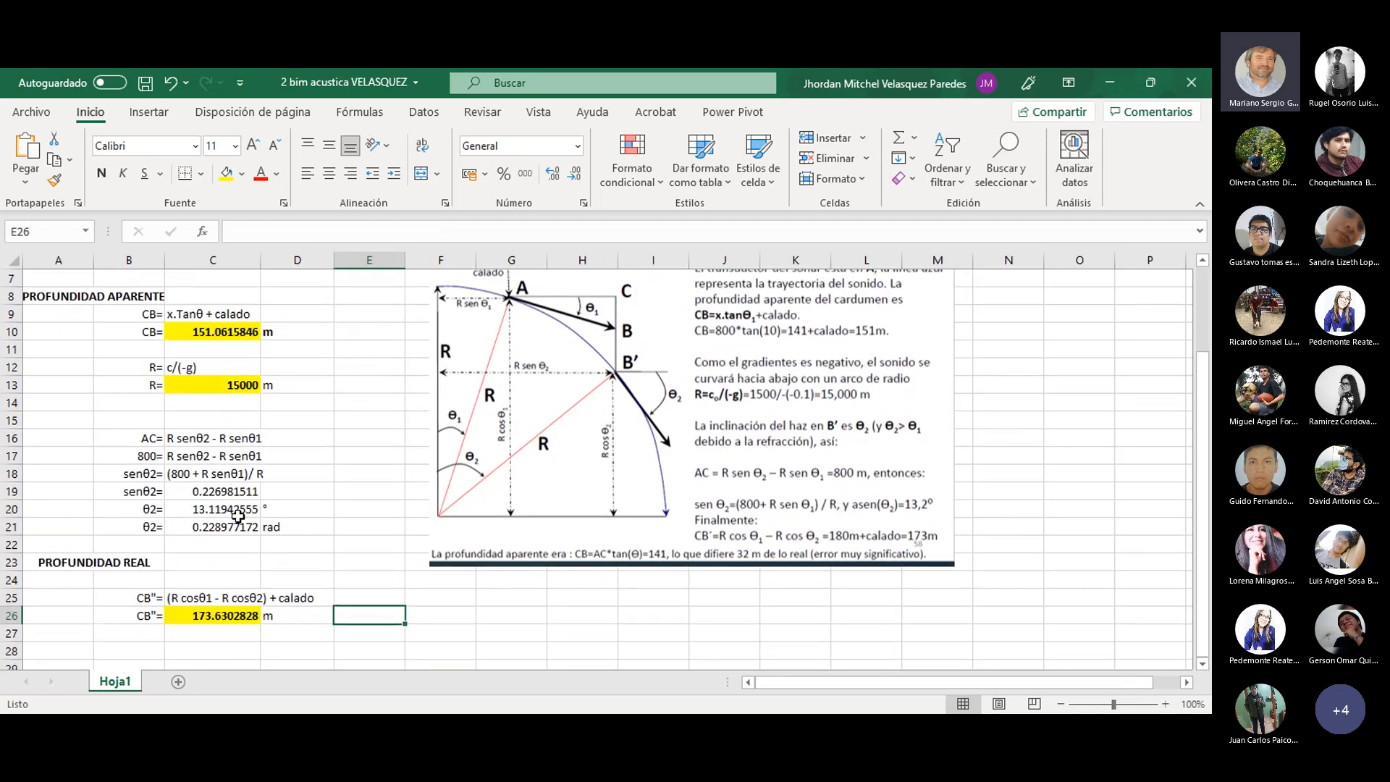
{"action": "scroll", "coordinate": [238, 516], "scroll_direction": "up", "scroll_amount": 2}
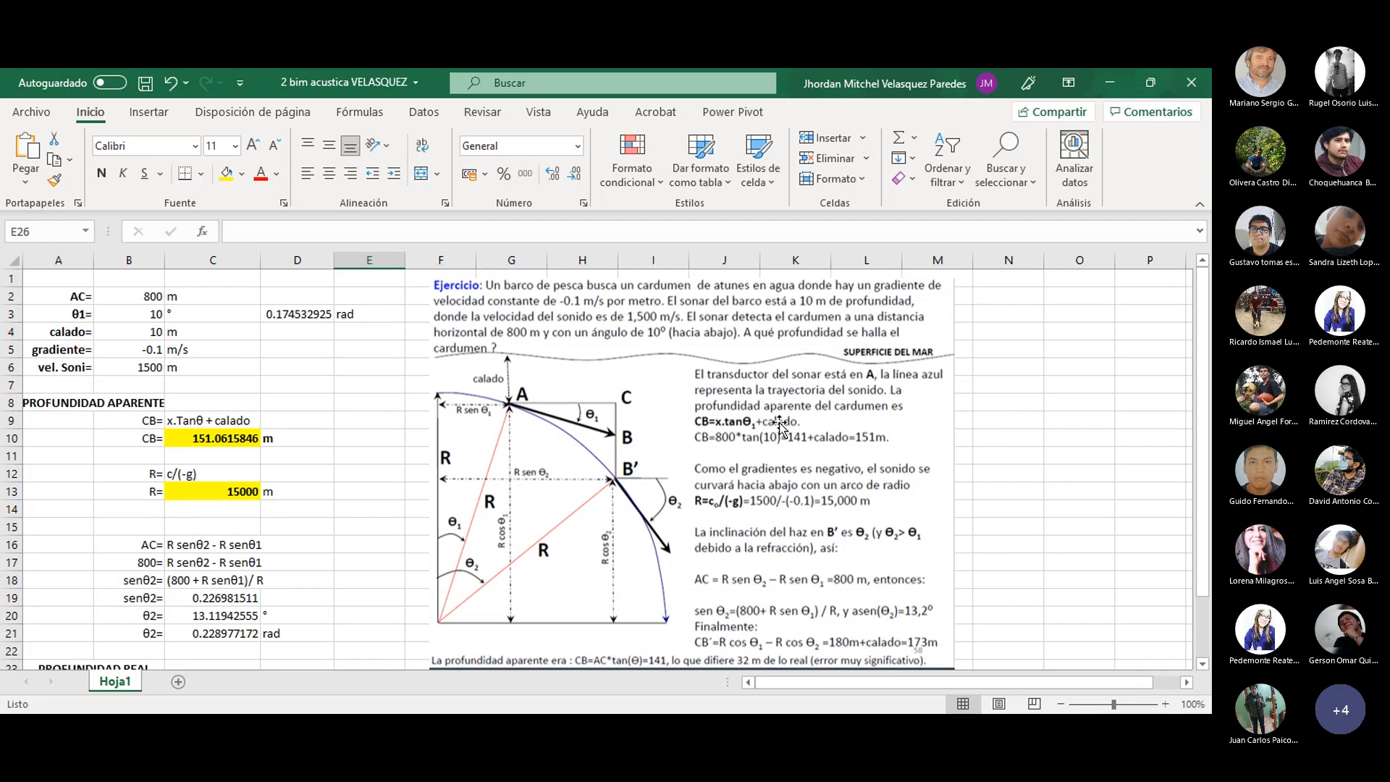
{"action": "scroll", "coordinate": [240, 483], "scroll_direction": "down", "scroll_amount": 1}
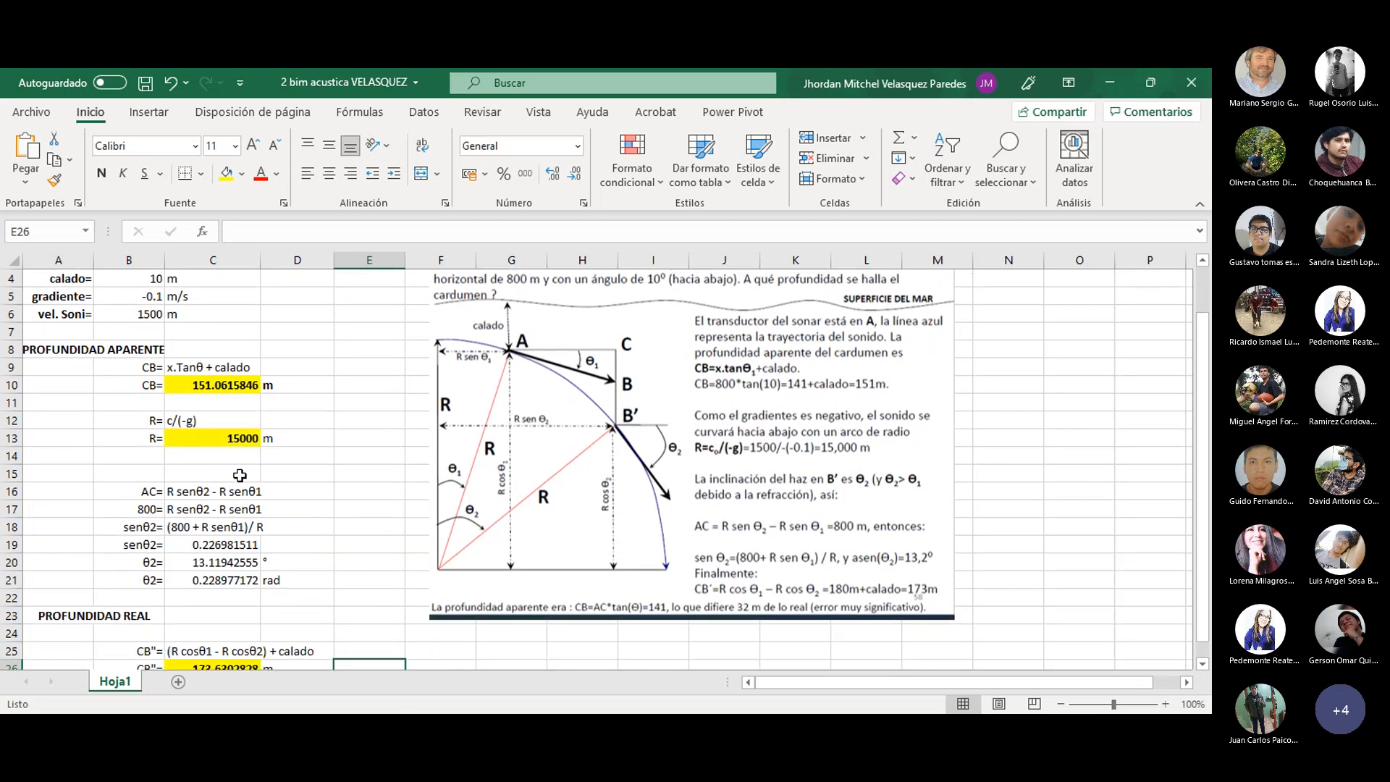
{"action": "scroll", "coordinate": [240, 475], "scroll_direction": "up", "scroll_amount": 1}
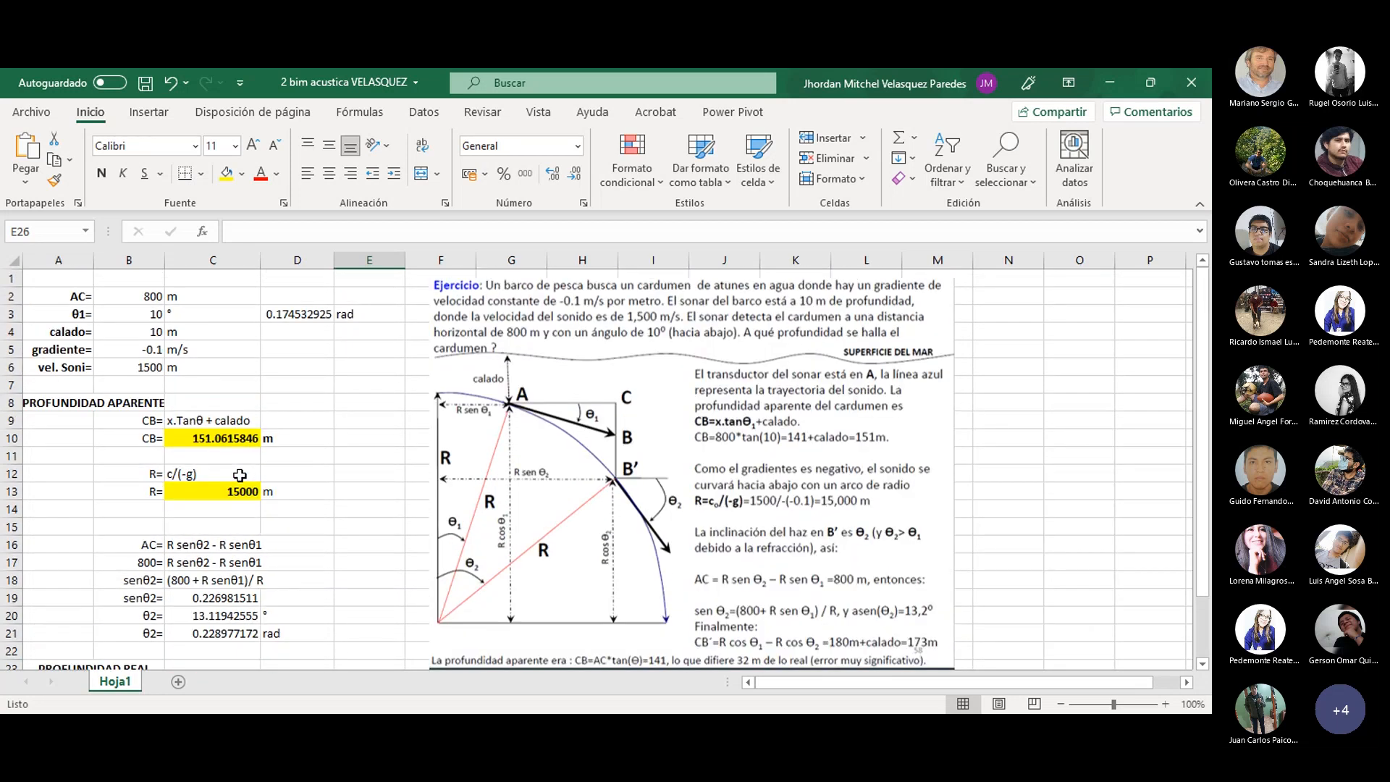
- Format both θ2 results in C20:C21 as bold with a yellow fill
{"action": "mouse_move", "coordinate": [229, 615]}
{"action": "left_mouse_down"}
{"action": "mouse_move", "coordinate": [229, 643]}
{"action": "mouse_move", "coordinate": [243, 616]}
{"action": "mouse_move", "coordinate": [241, 632]}
{"action": "left_mouse_up"}
{"action": "key", "text": "ctrl+n"}
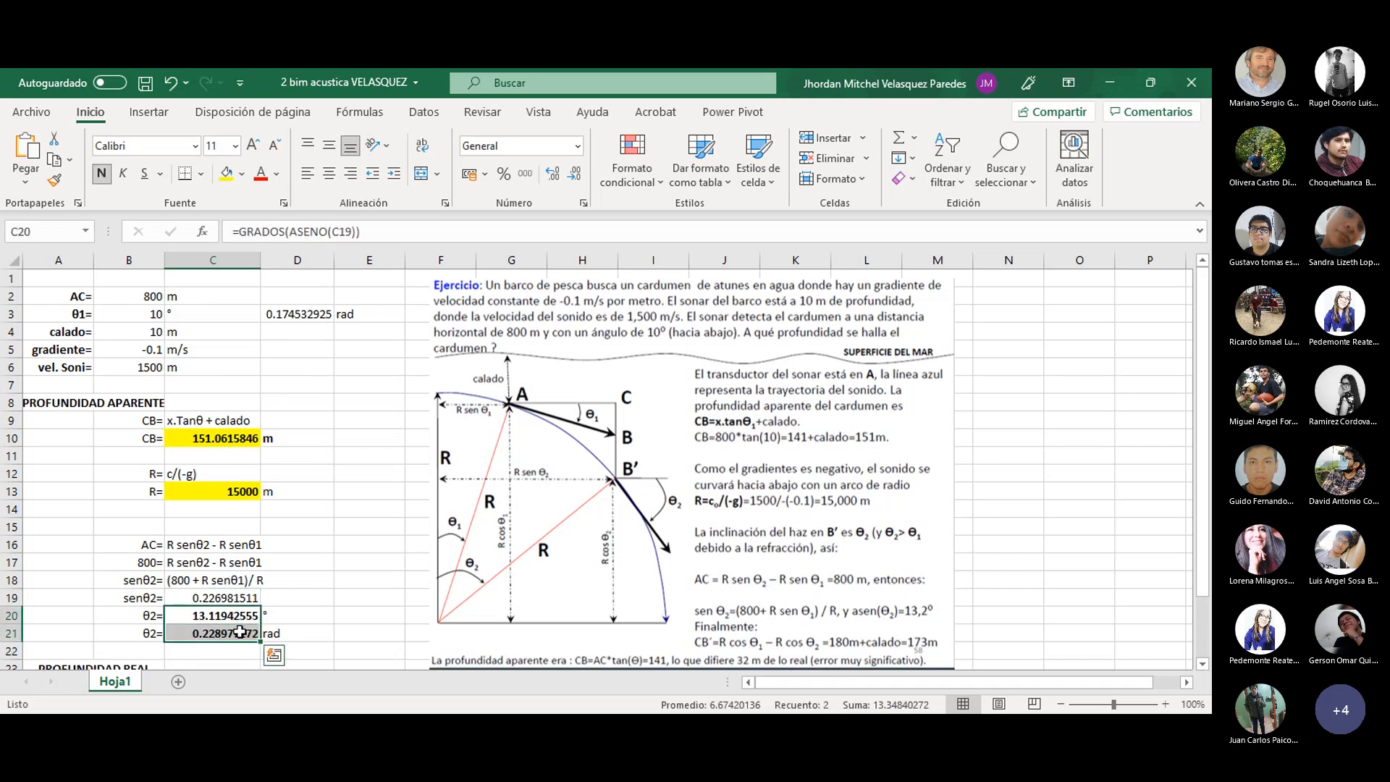
{"action": "left_click", "coordinate": [227, 174]}
{"action": "left_click", "coordinate": [390, 510]}
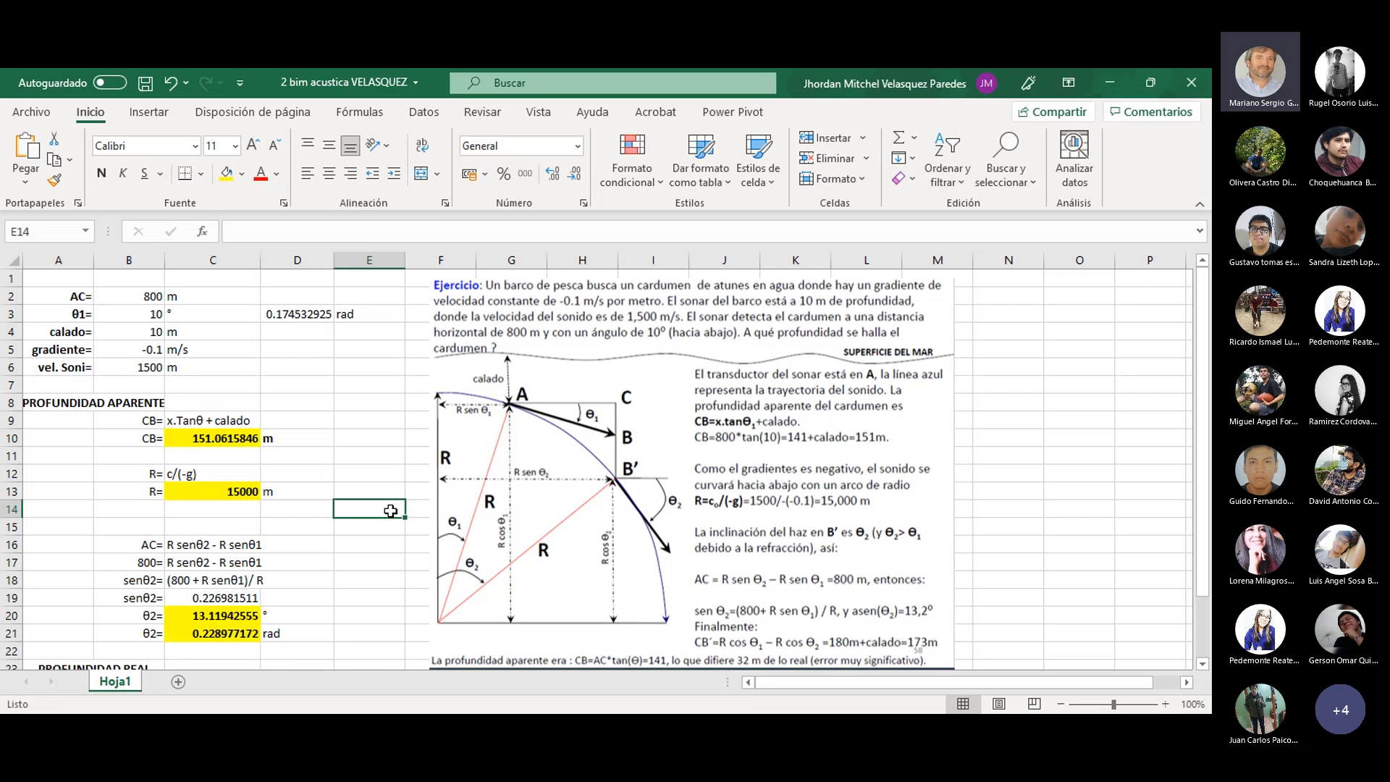
- Apply a light blue fill to the "PROFUNDIDAD APARENTE" heading in A8 and the "PROFUNDIDAD REAL" heading in A23
{"action": "scroll", "coordinate": [246, 507], "scroll_direction": "down", "scroll_amount": 2}
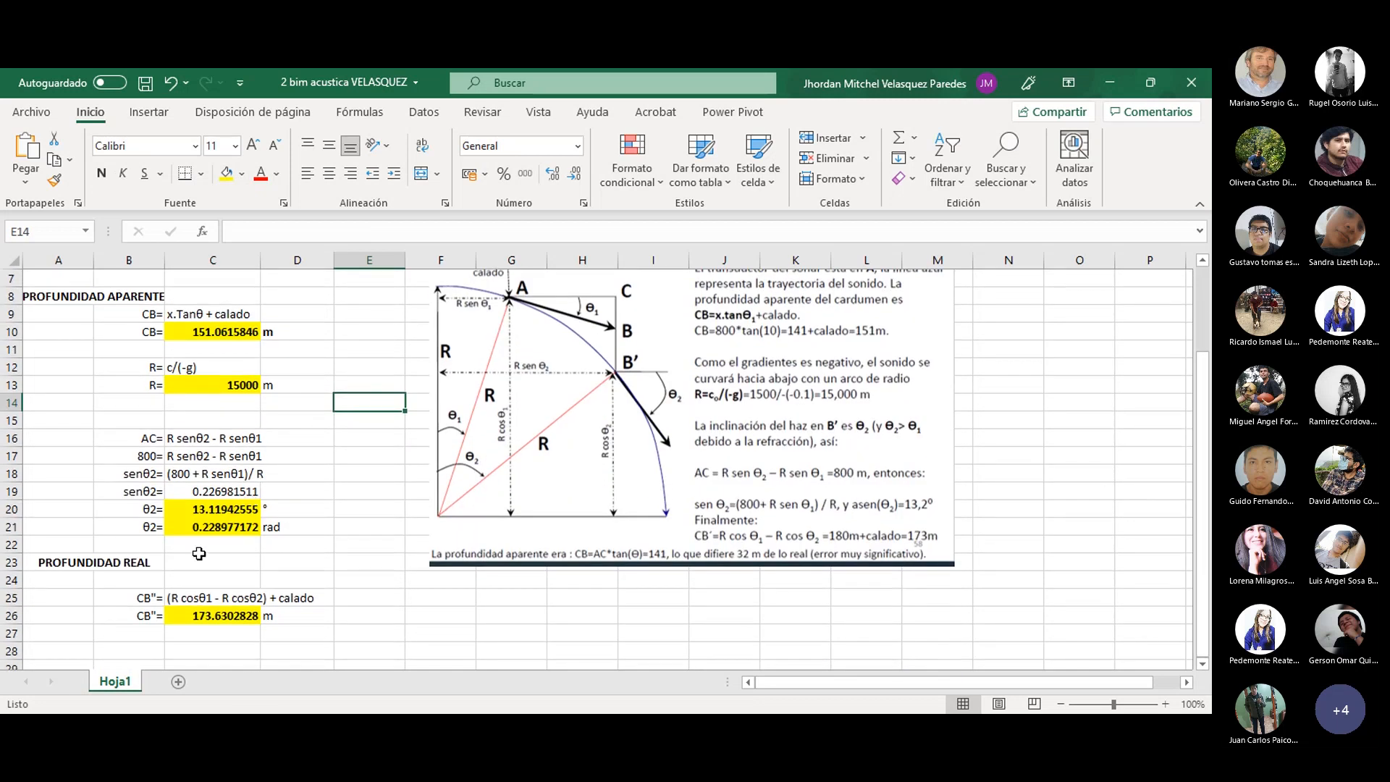
{"action": "scroll", "coordinate": [238, 522], "scroll_direction": "up", "scroll_amount": 1}
{"action": "left_click", "coordinate": [73, 349]}
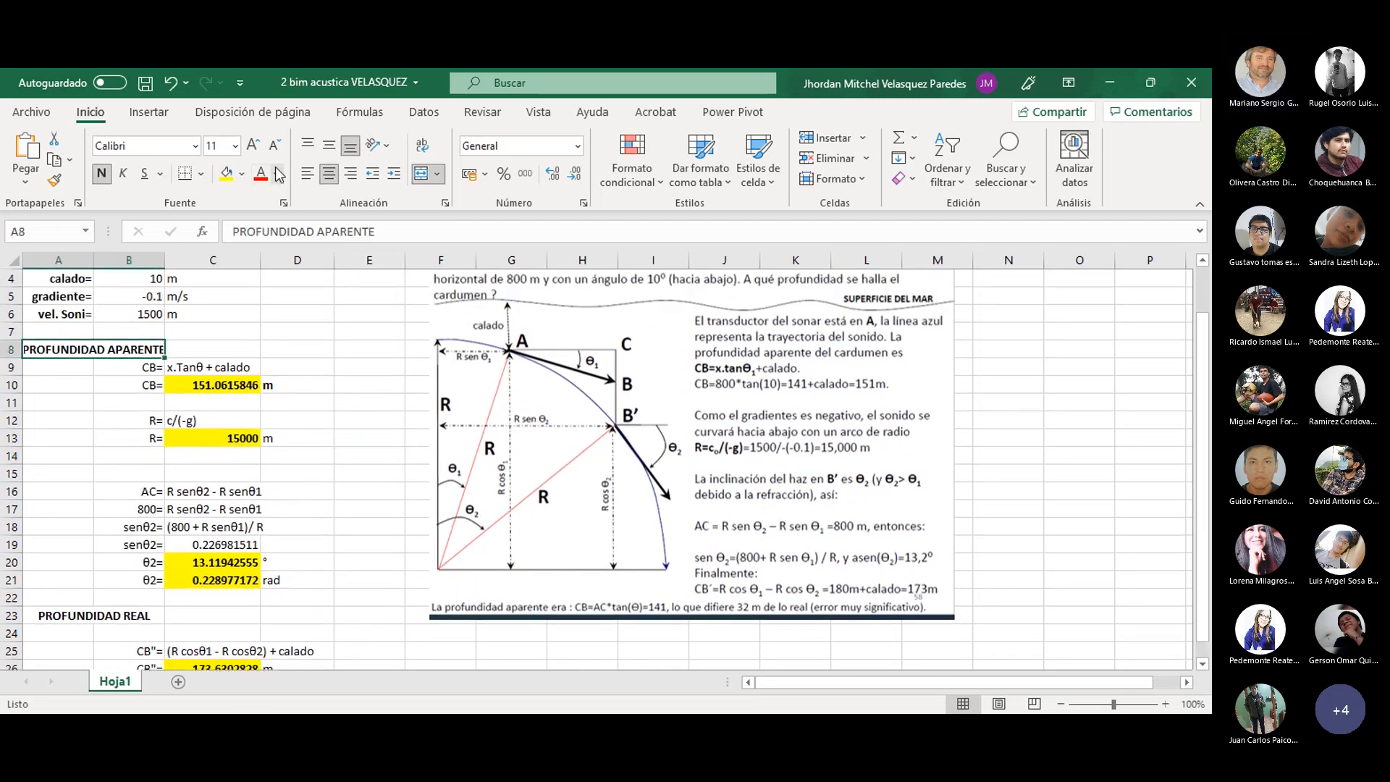
{"action": "left_click", "coordinate": [241, 174]}
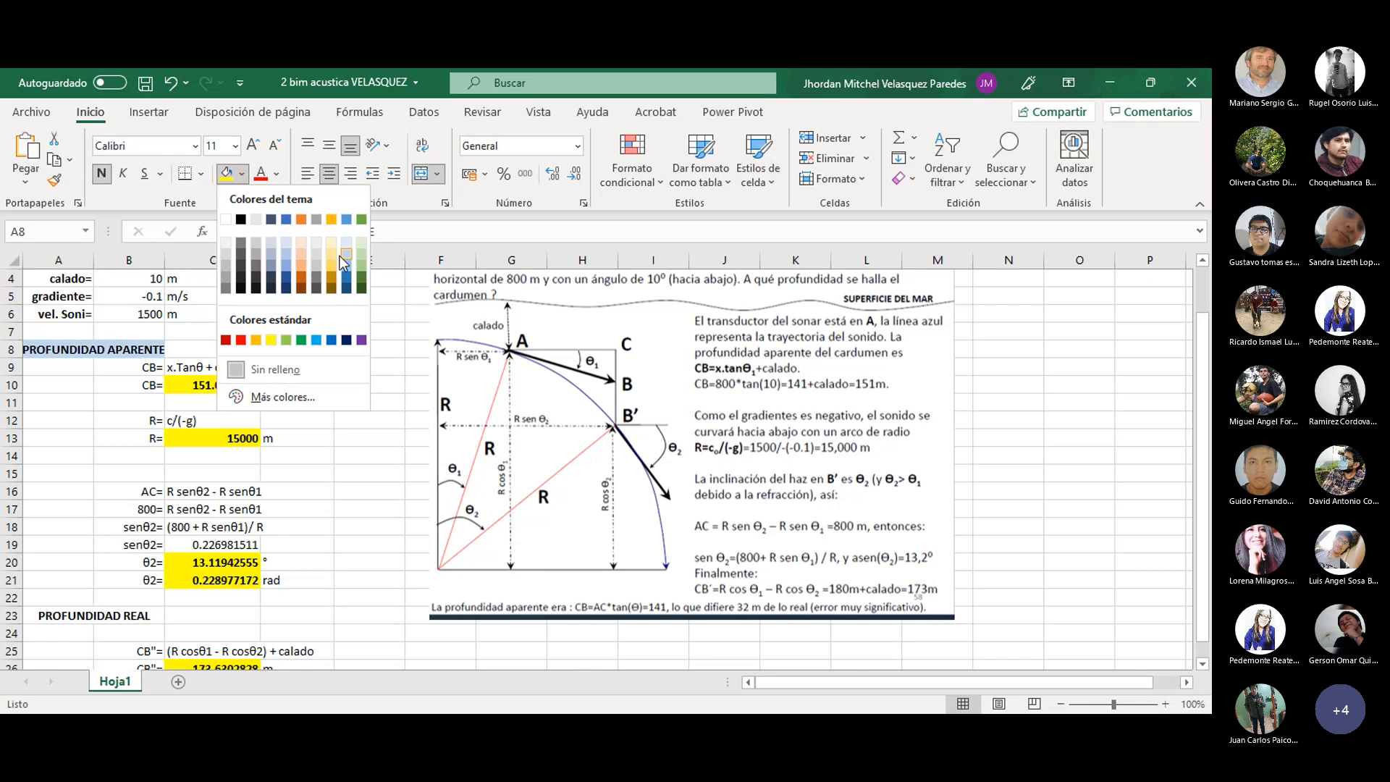
{"action": "left_click", "coordinate": [340, 254]}
{"action": "left_click", "coordinate": [80, 612]}
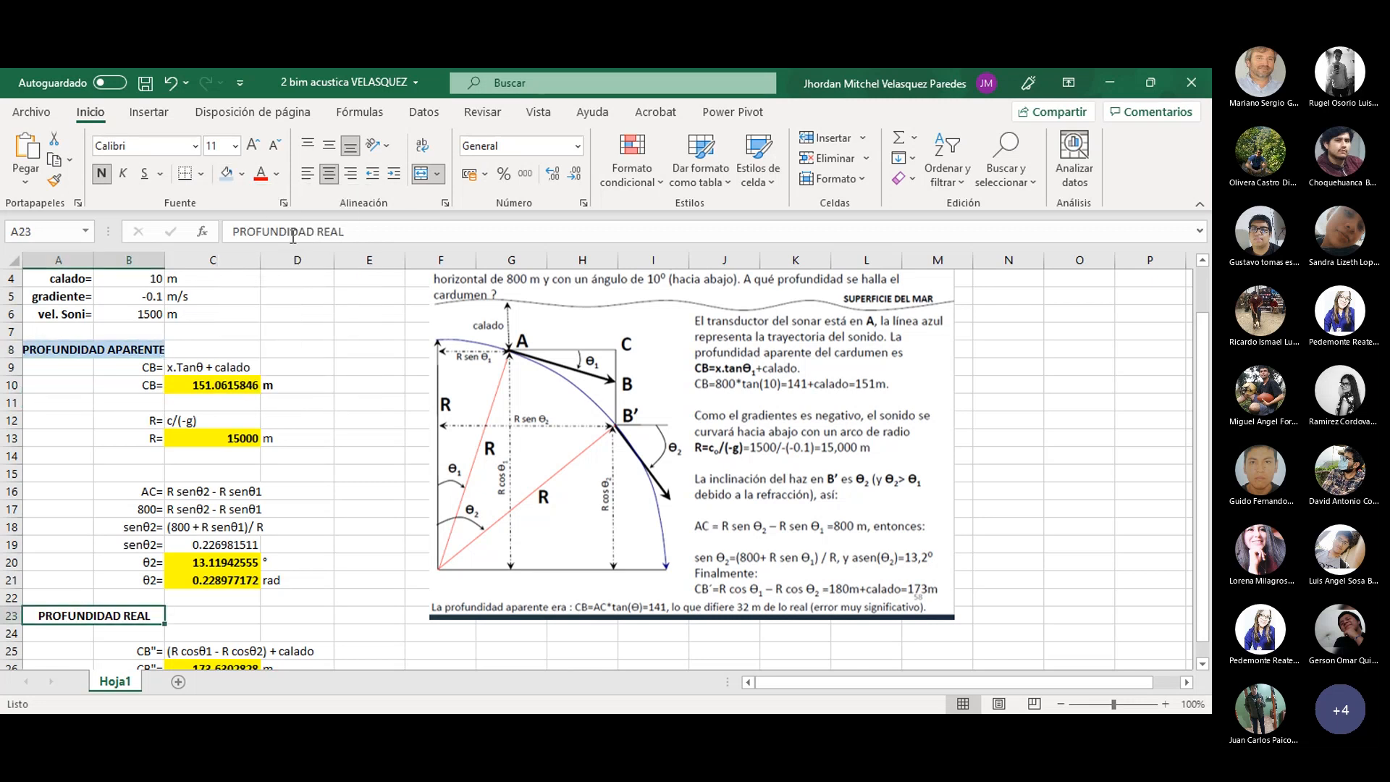
{"action": "left_click", "coordinate": [227, 174]}
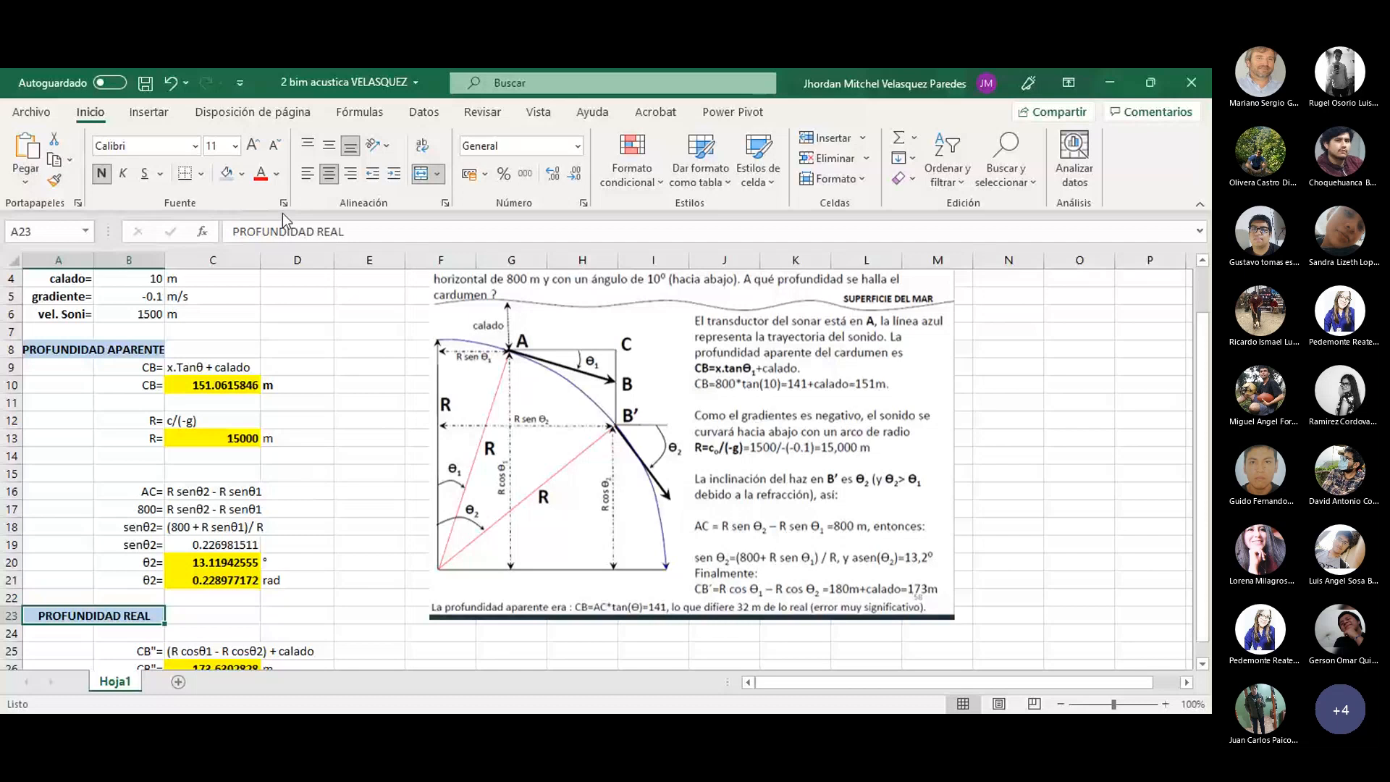
{"action": "left_click", "coordinate": [371, 453]}
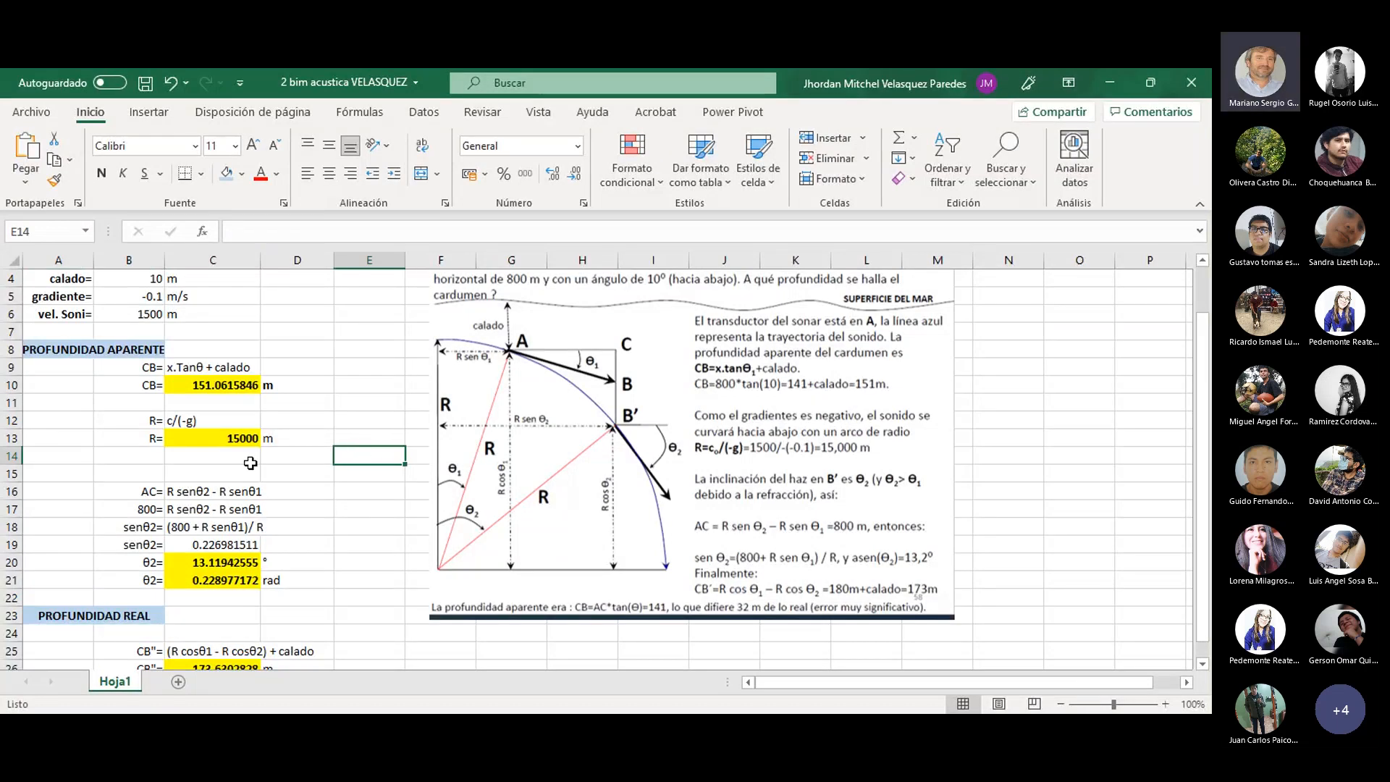
- Examine the apparent-depth formula in C10 and the radius formula in C13, along with the cells they reference
{"action": "scroll", "coordinate": [250, 462], "scroll_direction": "down", "scroll_amount": 1}
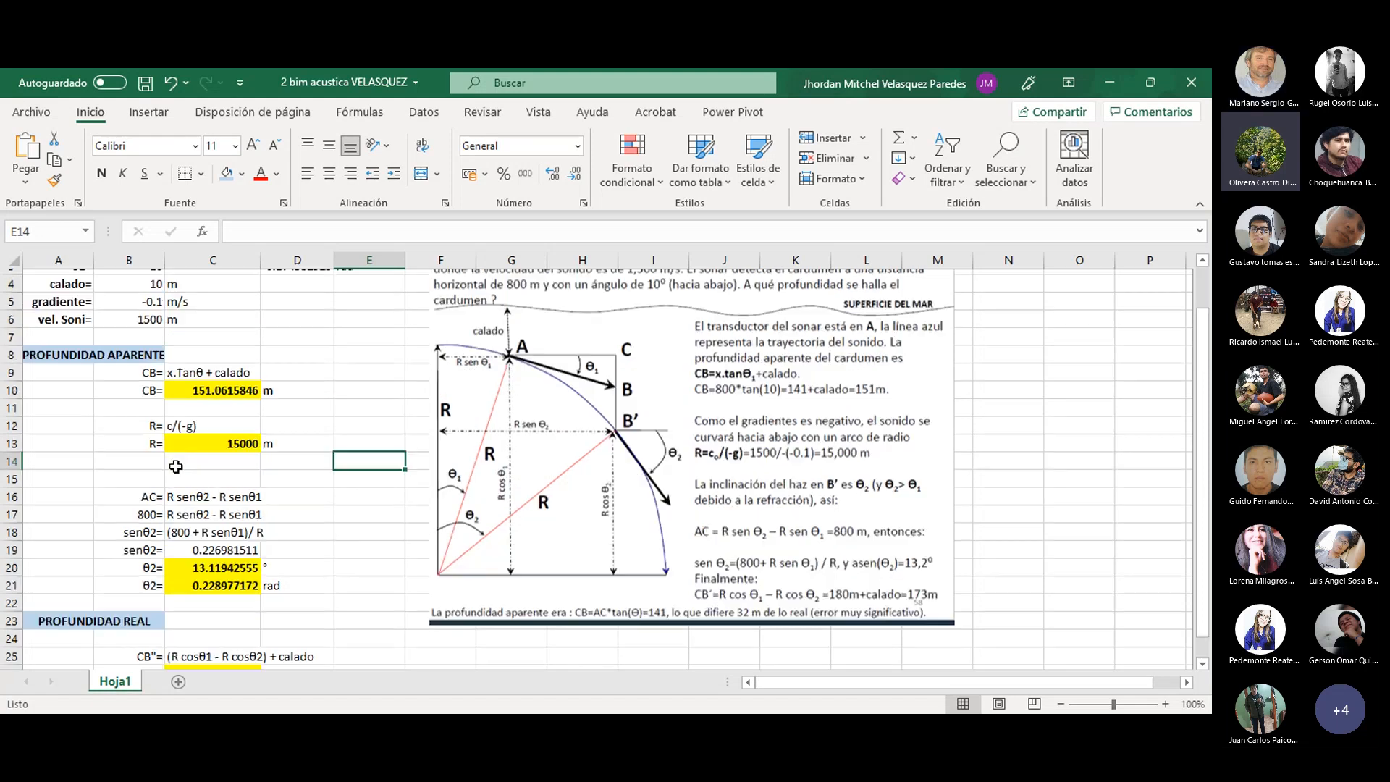
{"action": "scroll", "coordinate": [179, 467], "scroll_direction": "up", "scroll_amount": 2}
{"action": "scroll", "coordinate": [179, 478], "scroll_direction": "down", "scroll_amount": 1}
{"action": "scroll", "coordinate": [179, 478], "scroll_direction": "up", "scroll_amount": 1}
{"action": "left_click", "coordinate": [196, 440]}
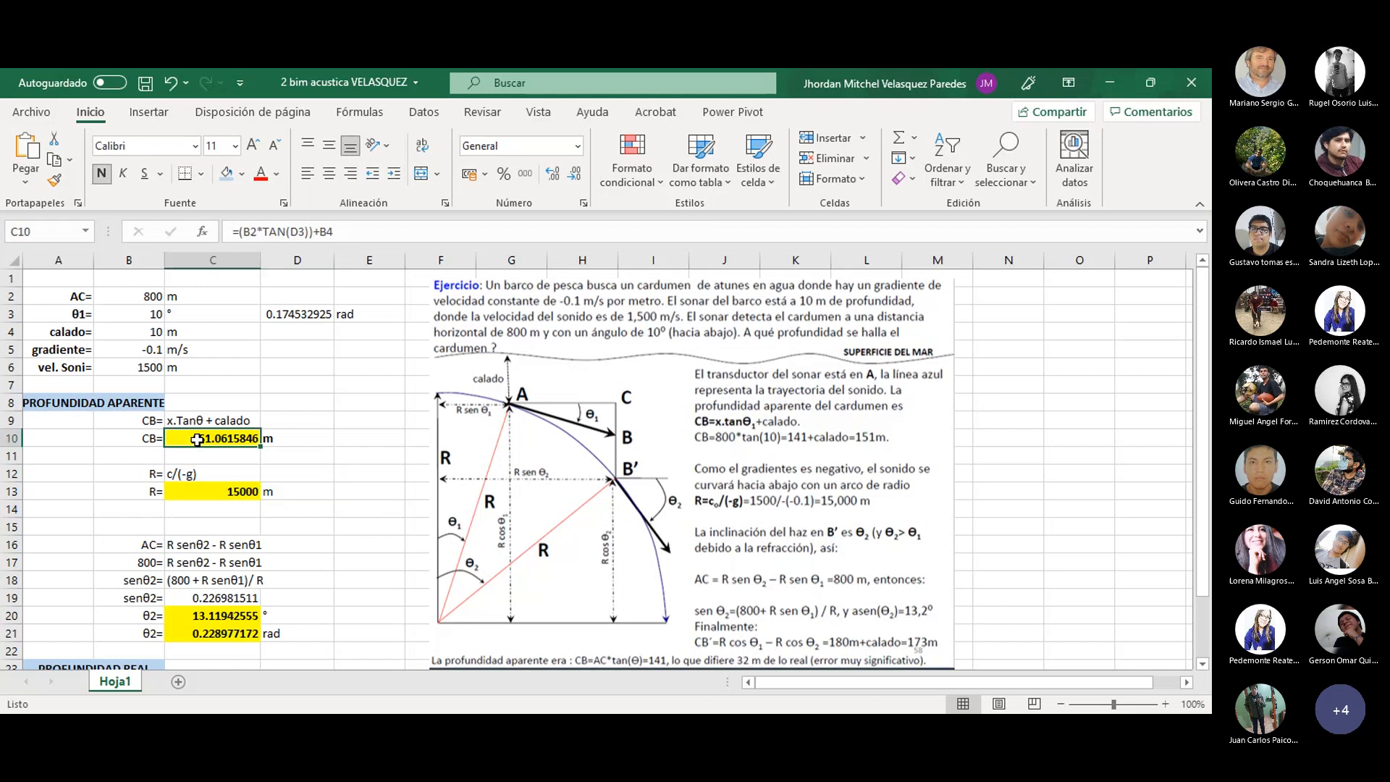
{"action": "left_click", "coordinate": [348, 232]}
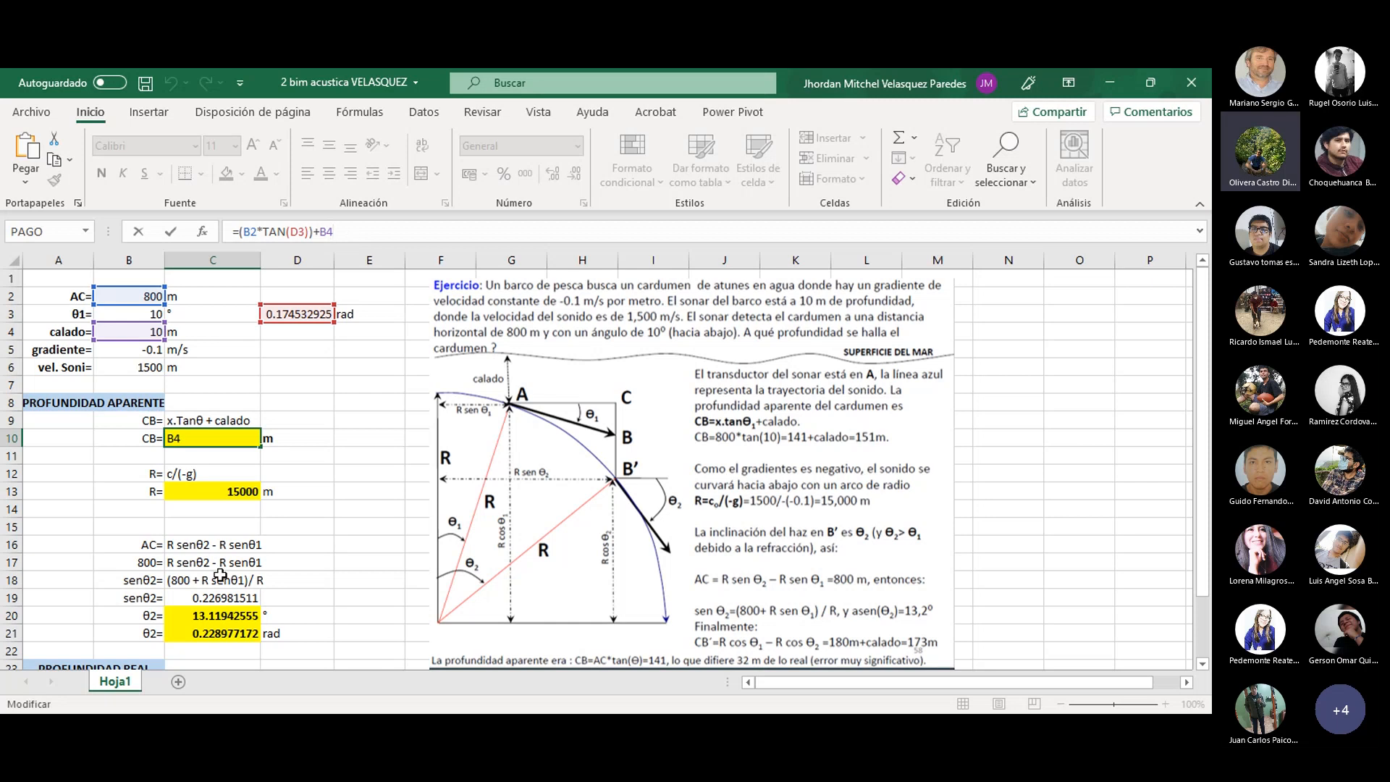
{"action": "left_click", "coordinate": [303, 493]}
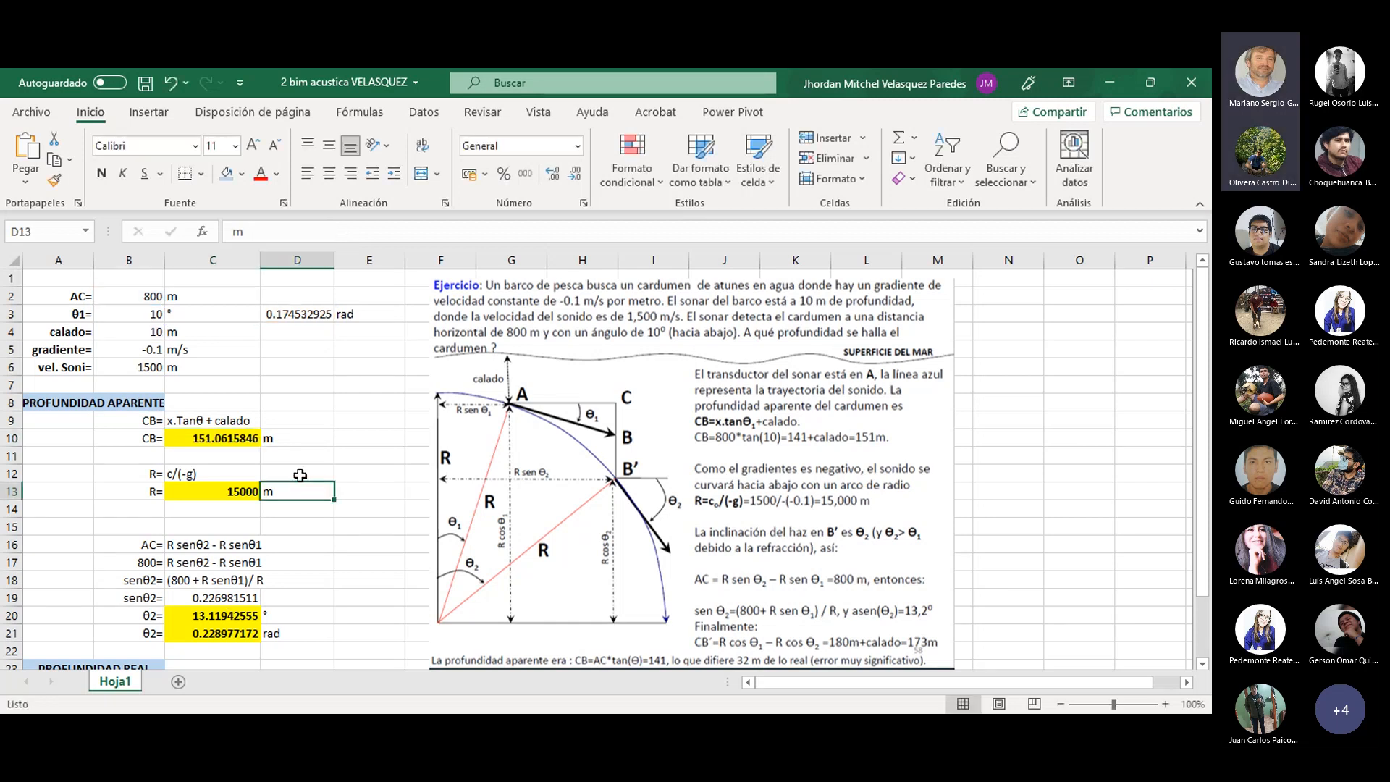
{"action": "left_click", "coordinate": [357, 459]}
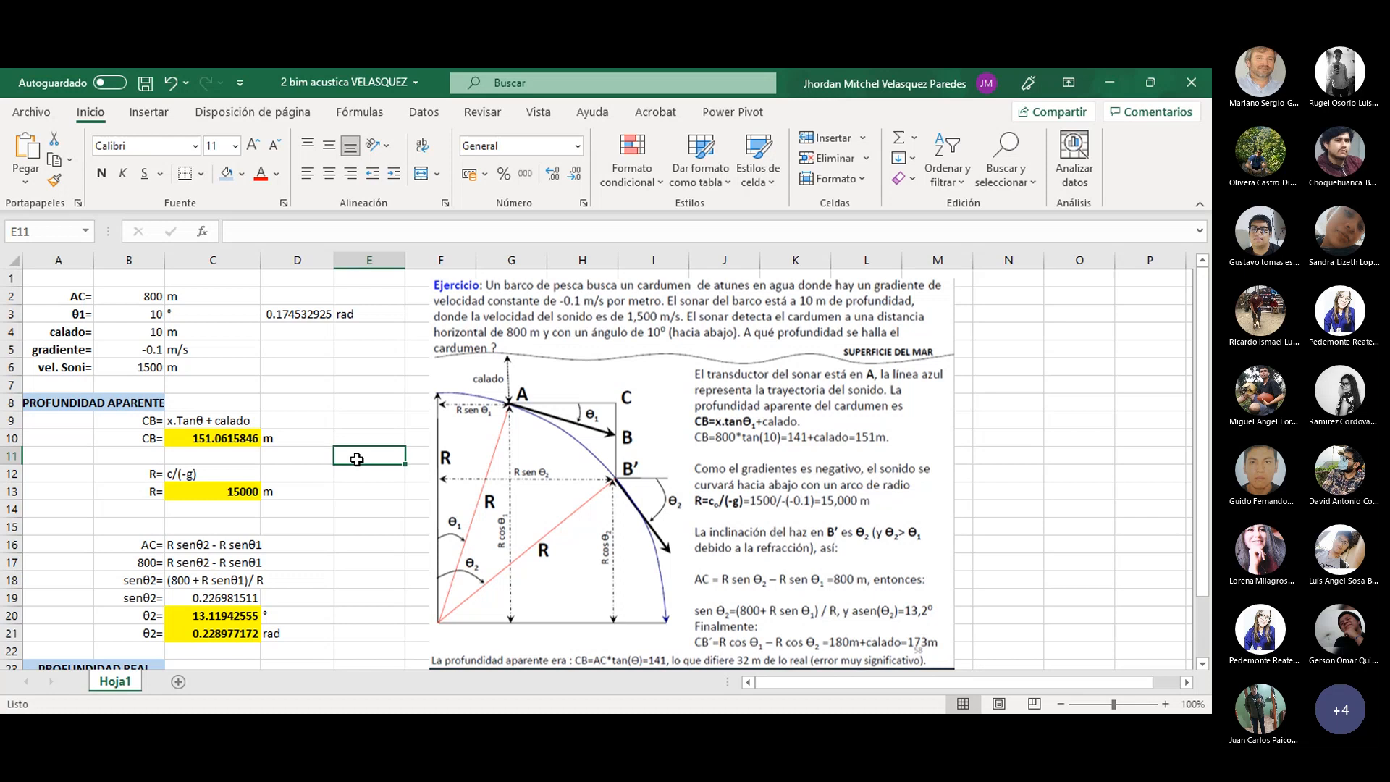
{"action": "left_click", "coordinate": [248, 497]}
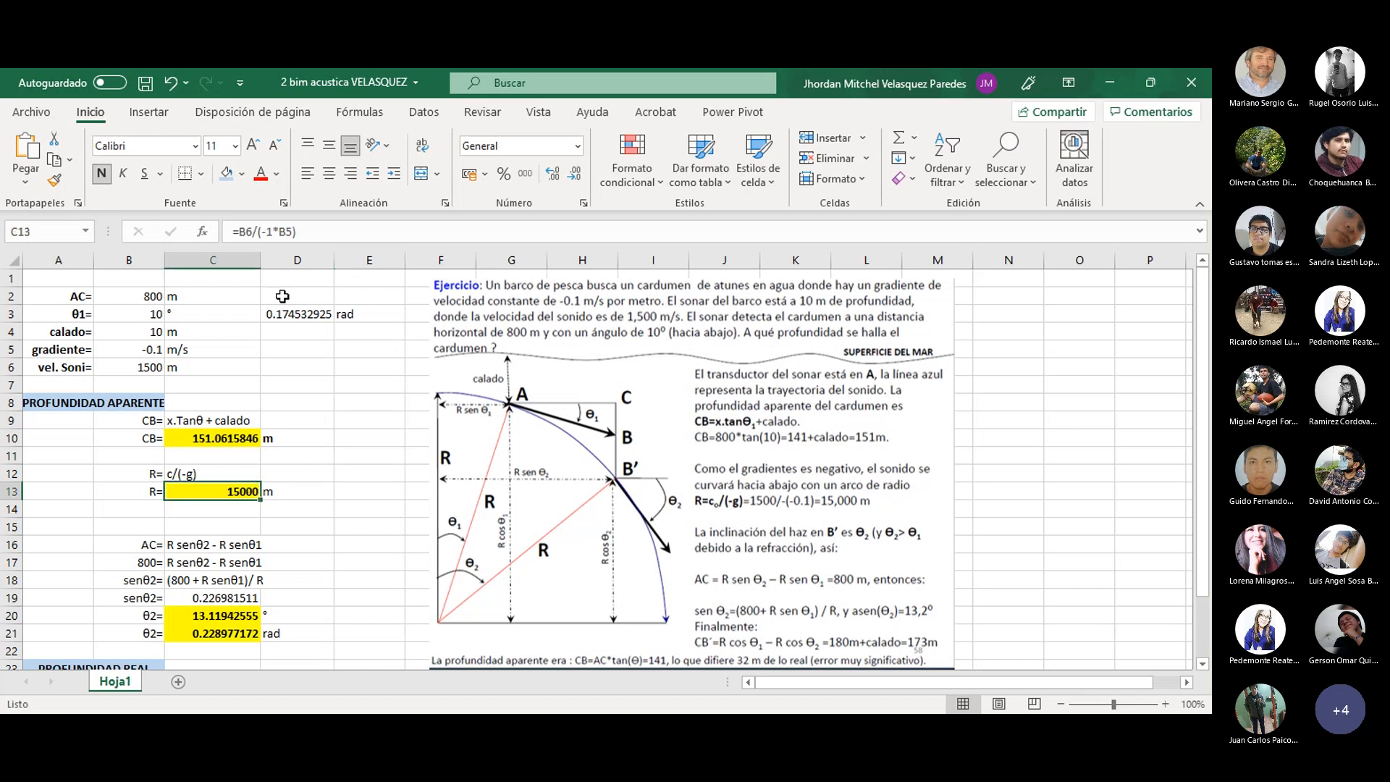
{"action": "left_click", "coordinate": [303, 232]}
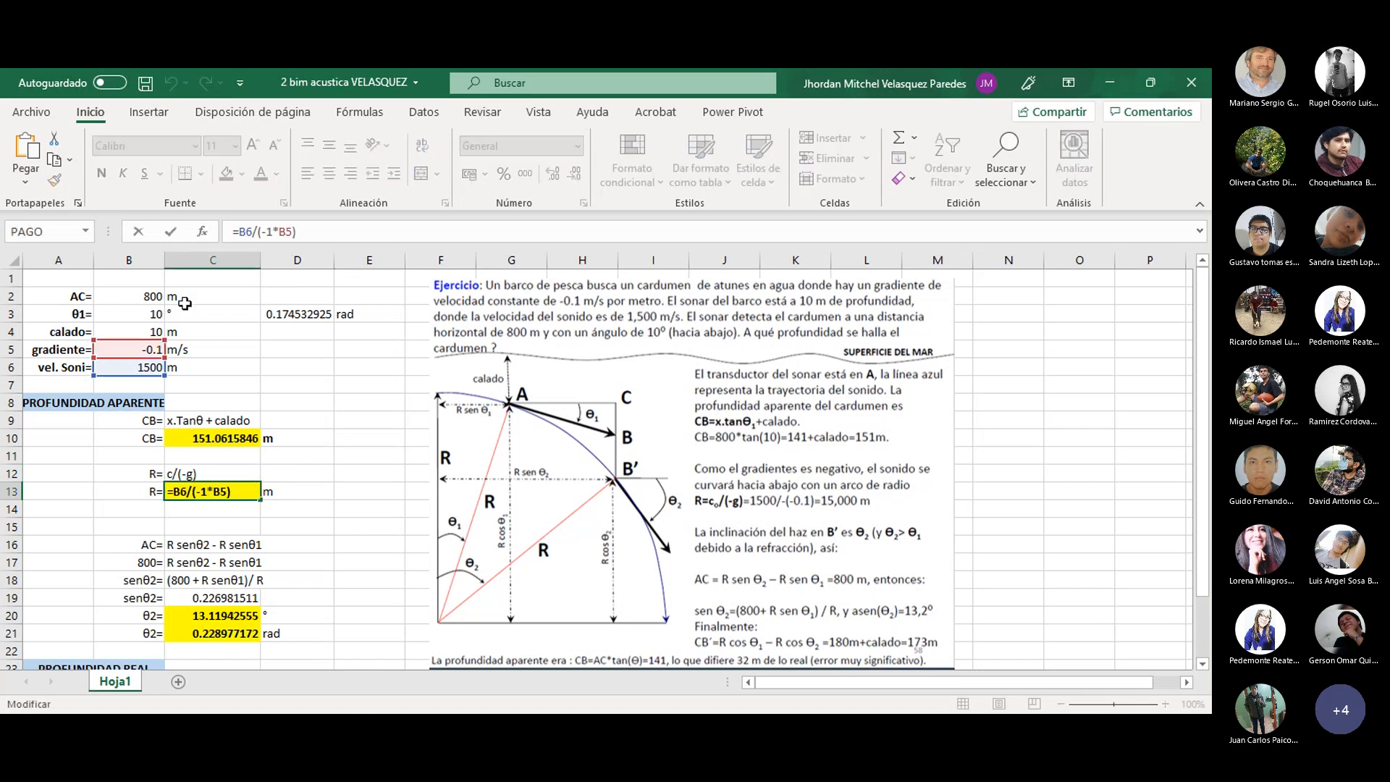
- Examine the θ2 formula in C20 and the senθ2 formula in C19, along with the cells the latter references
{"action": "left_click", "coordinate": [342, 455]}
{"action": "scroll", "coordinate": [345, 451], "scroll_direction": "down", "scroll_amount": 1}
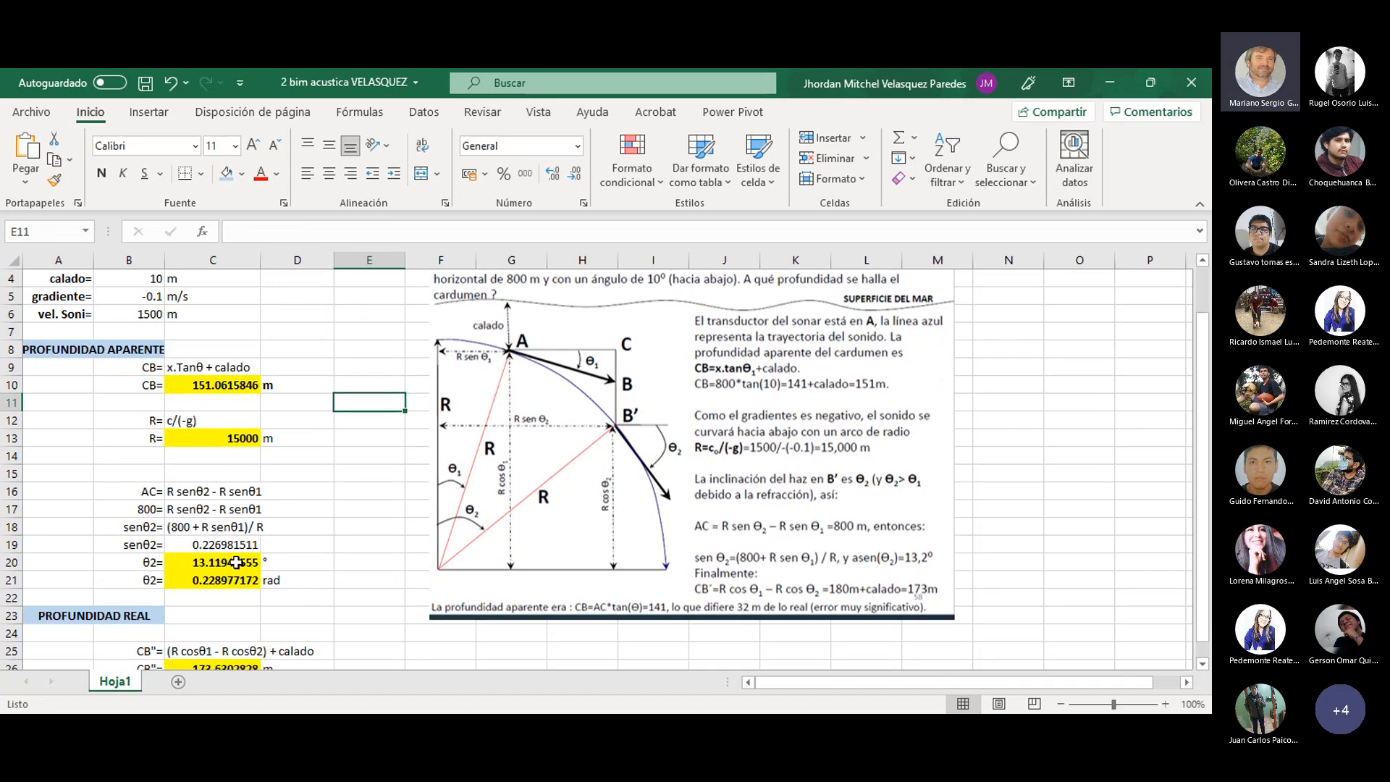
{"action": "scroll", "coordinate": [344, 451], "scroll_direction": "up", "scroll_amount": 1}
{"action": "left_click", "coordinate": [225, 615]}
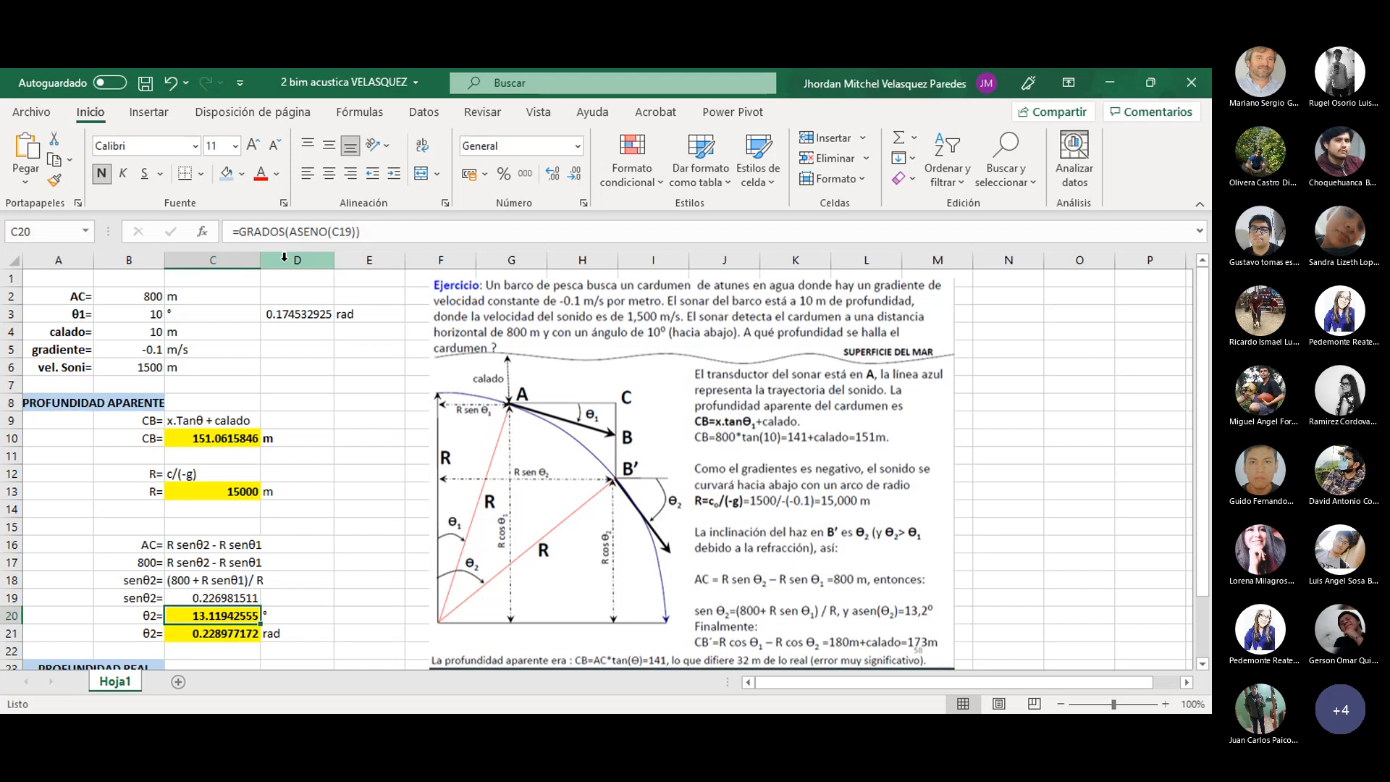
{"action": "left_click", "coordinate": [250, 598]}
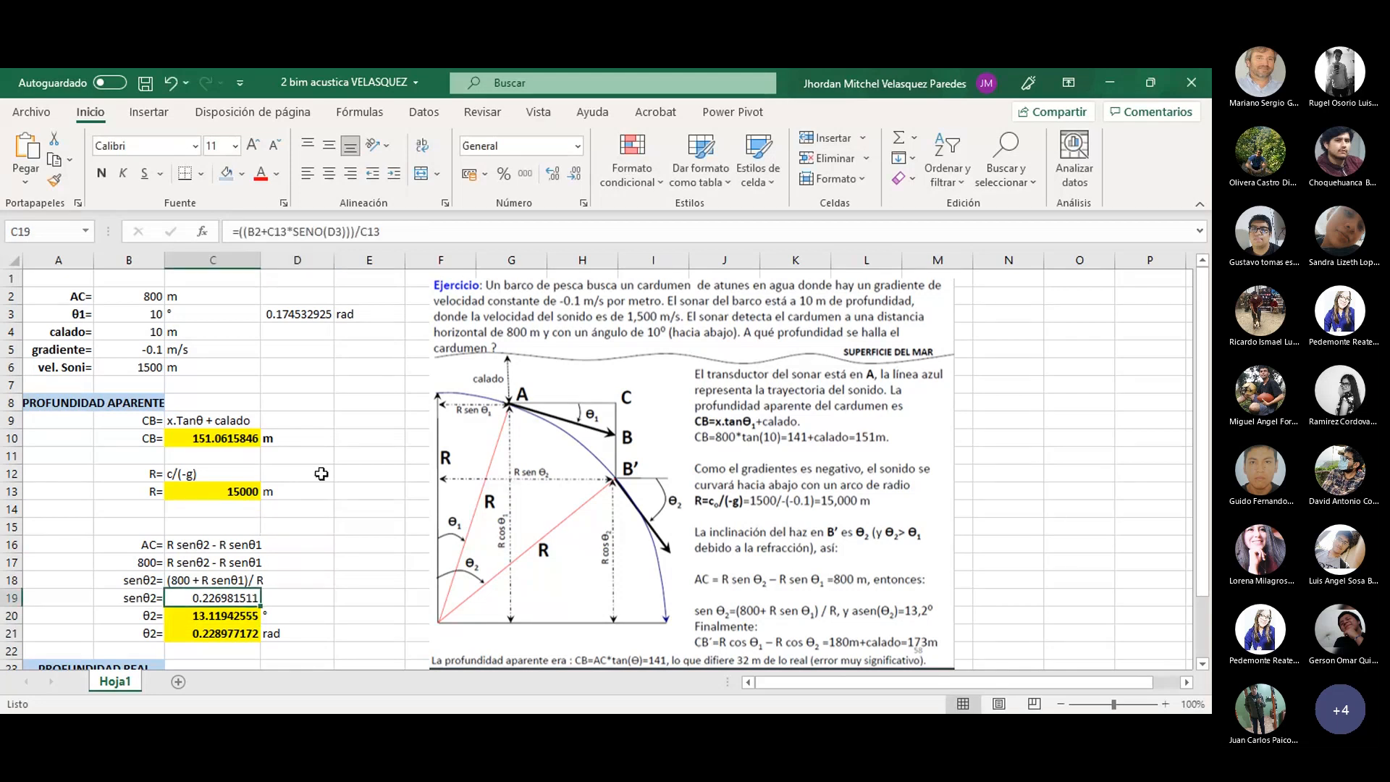
{"action": "key", "text": "F2"}
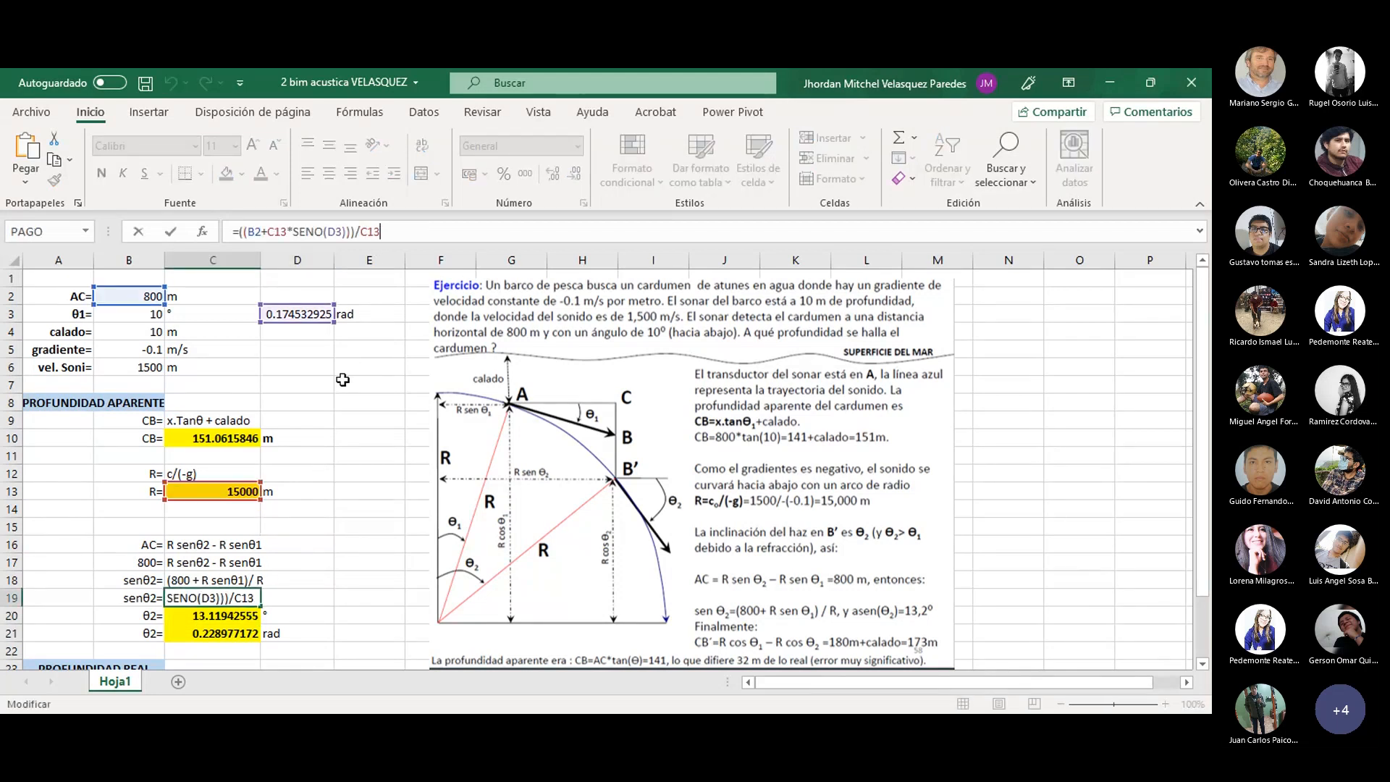
{"action": "left_click", "coordinate": [342, 473]}
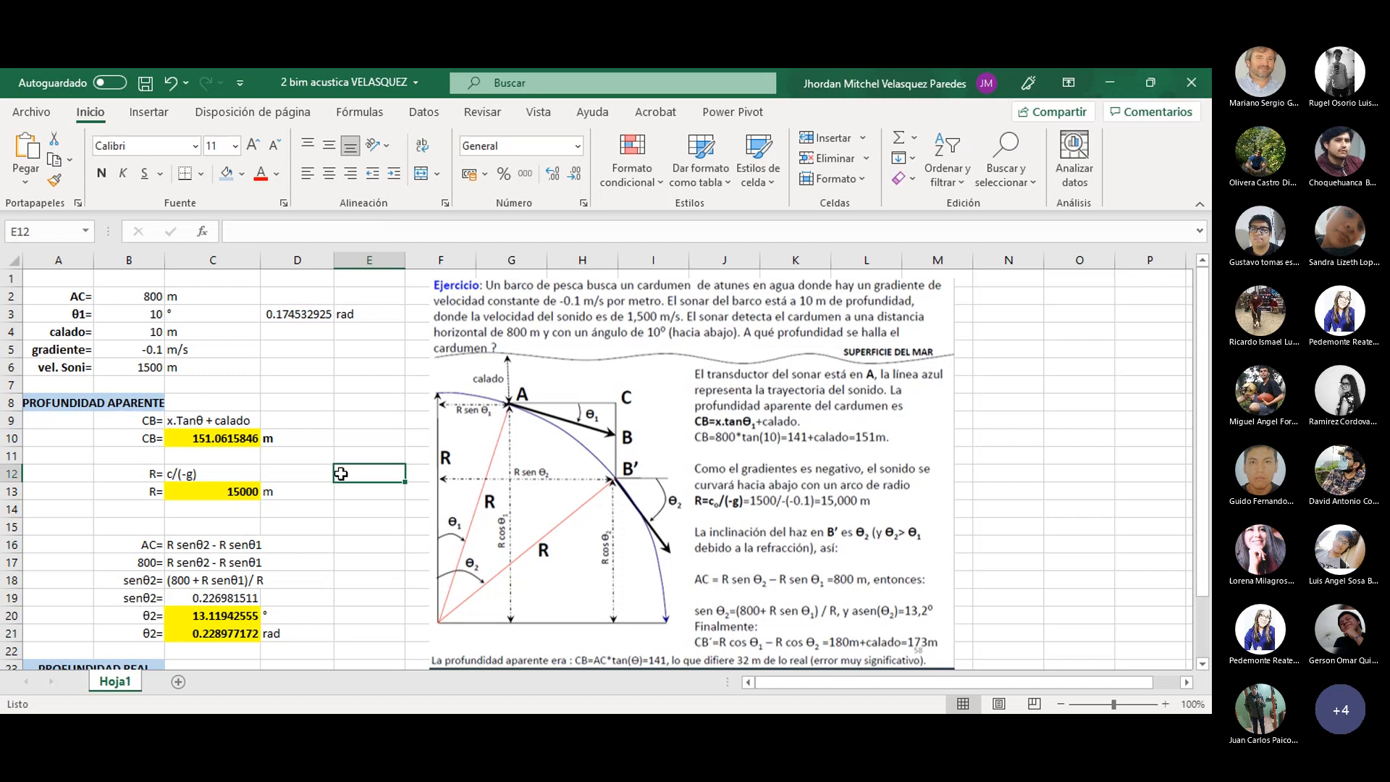
- Examine the real-depth formula in C26 and the cells it references
{"action": "scroll", "coordinate": [341, 473], "scroll_direction": "down", "scroll_amount": 2}
{"action": "left_click", "coordinate": [226, 616]}
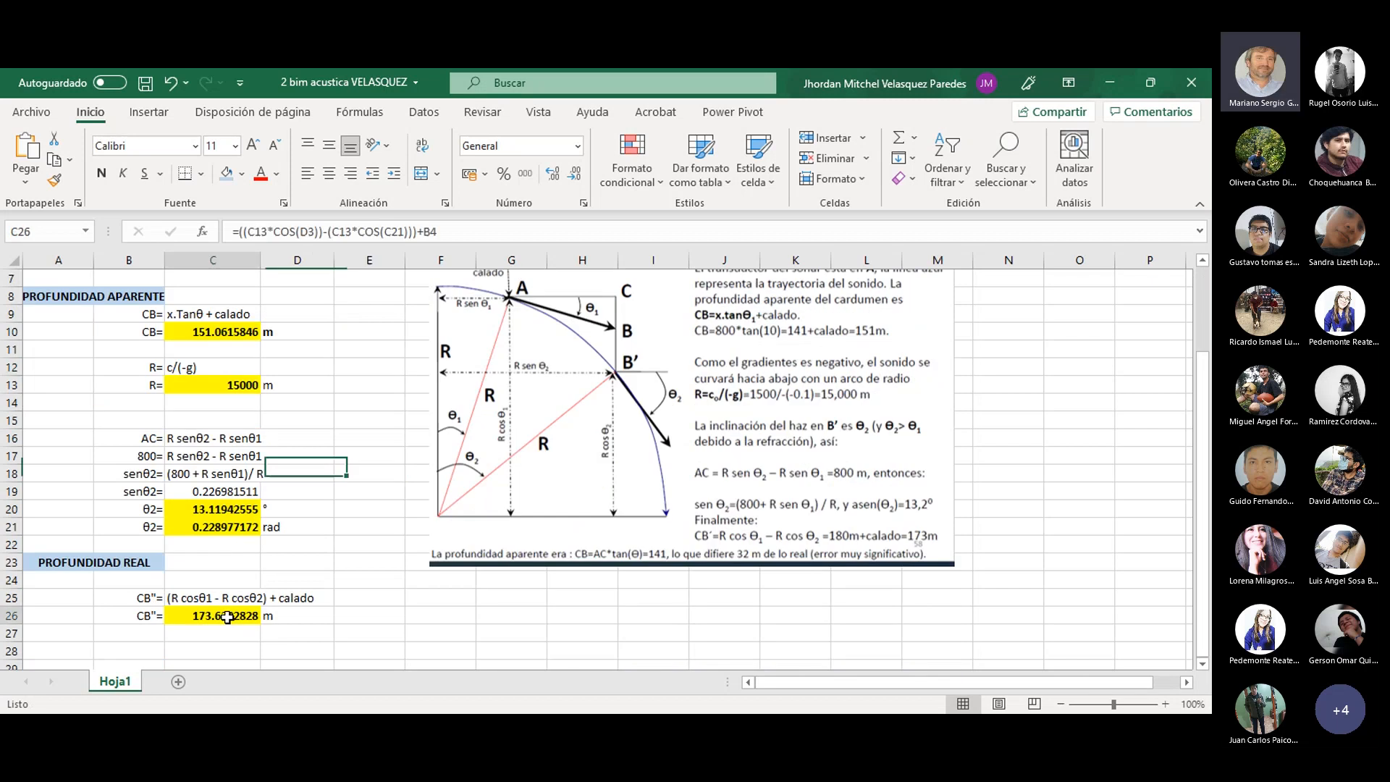
{"action": "left_click", "coordinate": [373, 225]}
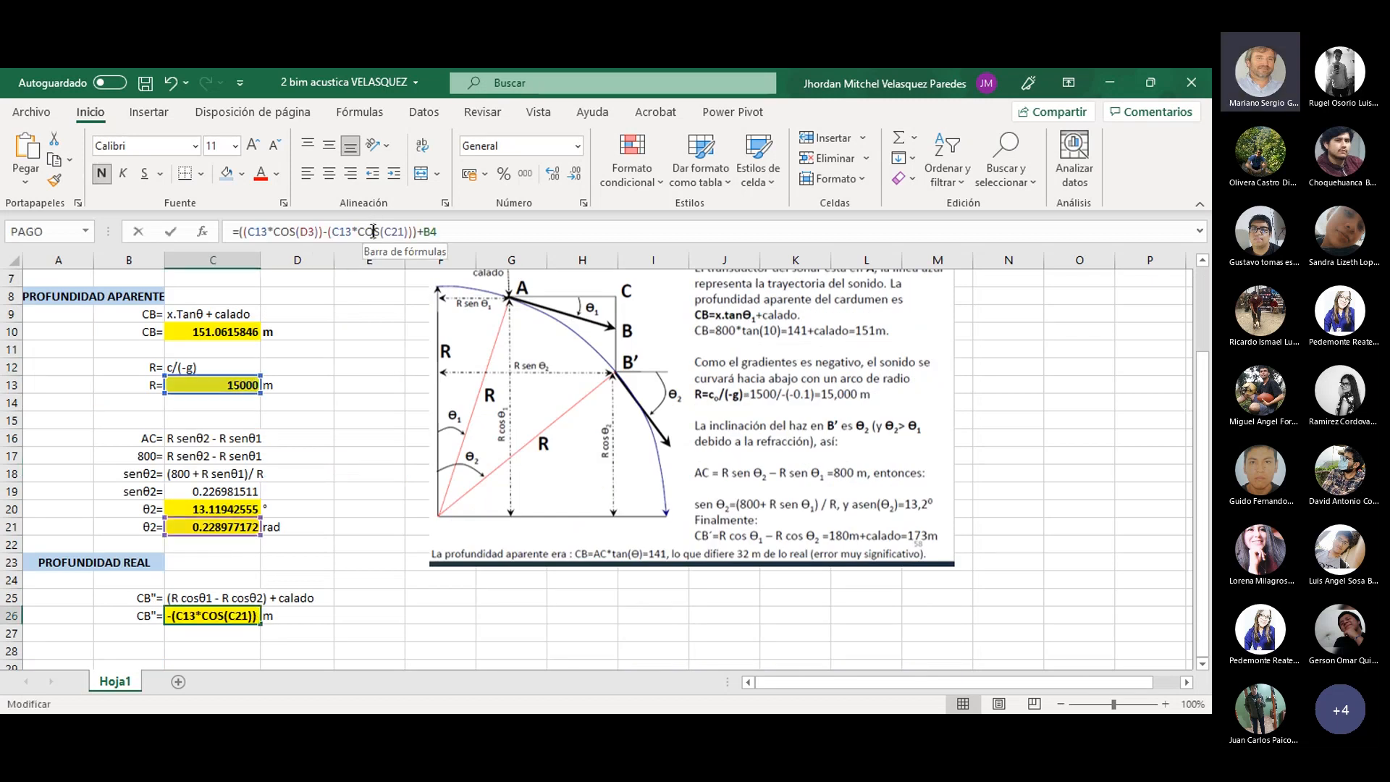
{"action": "left_click", "coordinate": [335, 398]}
- Review the given data, apparent depth, radius and θ2 calculations alongside the exercise statement and diagram at a larger zoom
{"action": "scroll", "coordinate": [335, 400], "scroll_direction": "up", "scroll_amount": 1}
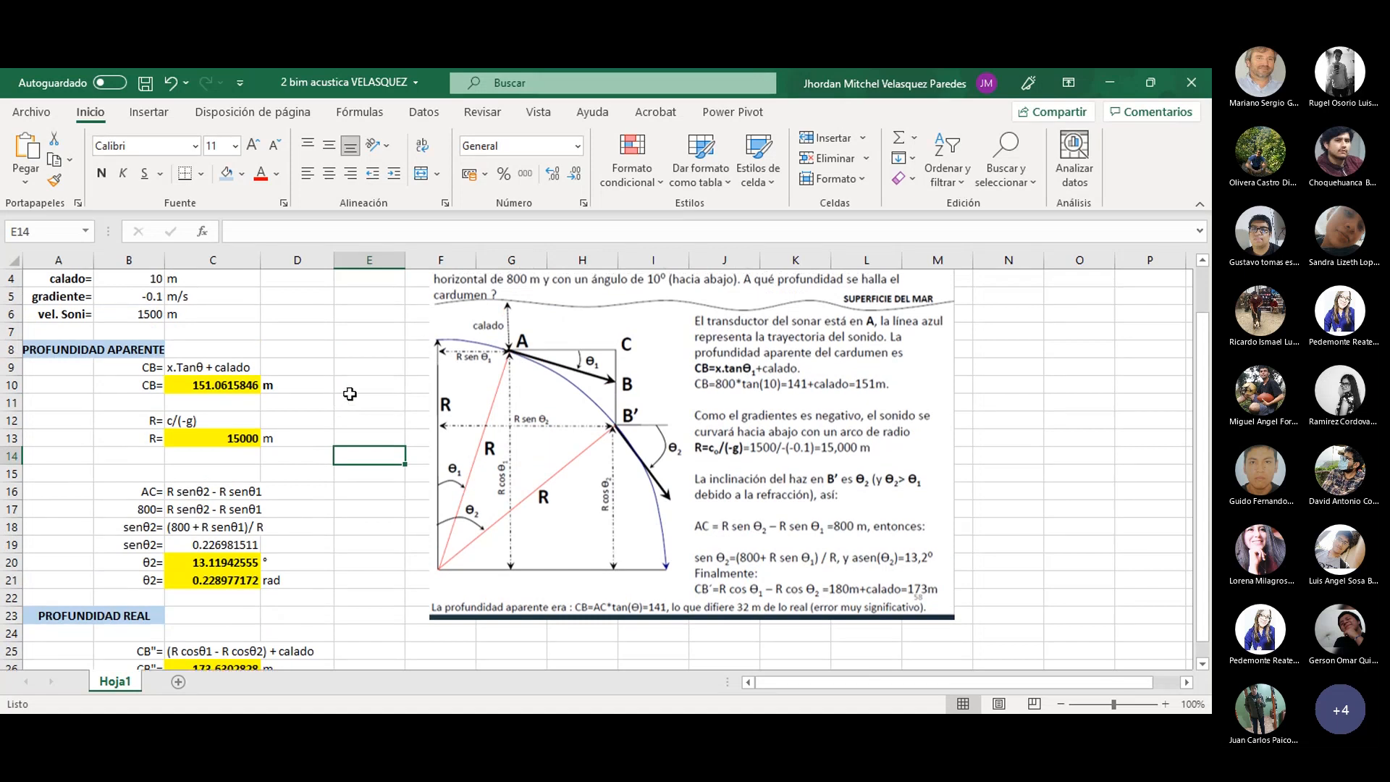
{"action": "scroll", "coordinate": [318, 477], "scroll_direction": "up", "scroll_amount": 1}
{"action": "scroll", "coordinate": [317, 475], "scroll_direction": "down", "scroll_amount": 1}
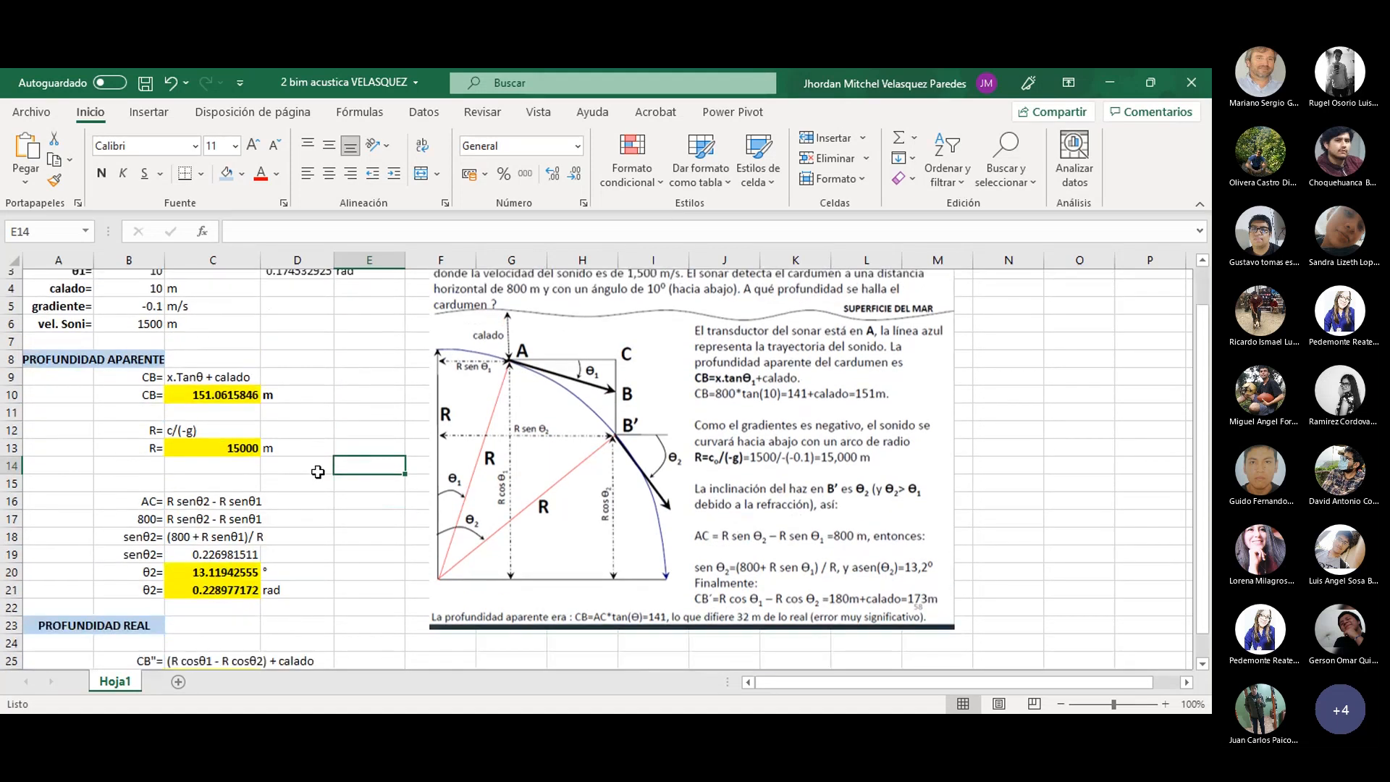
{"action": "scroll", "coordinate": [303, 494], "scroll_direction": "up", "scroll_amount": 1}
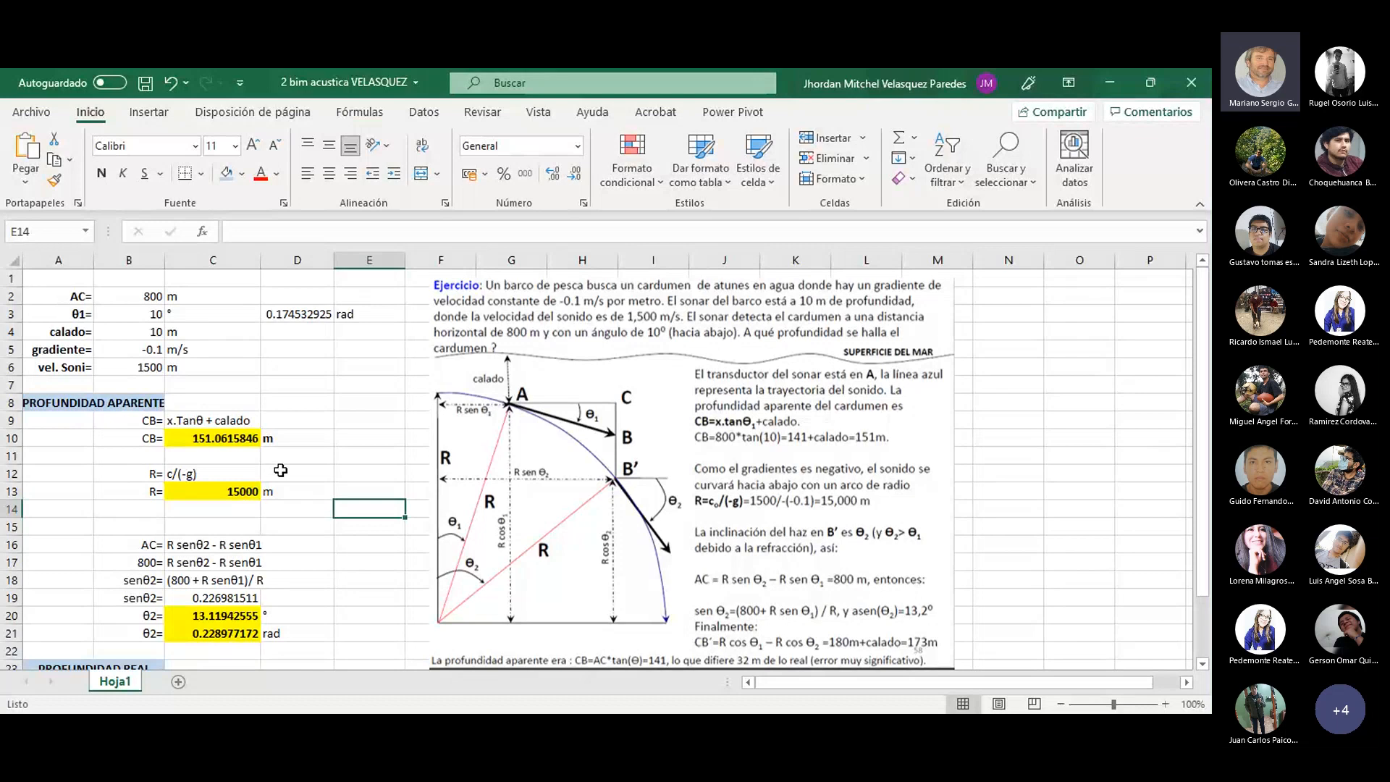
{"action": "scroll", "coordinate": [312, 468], "scroll_direction": "up", "scroll_amount": 1}
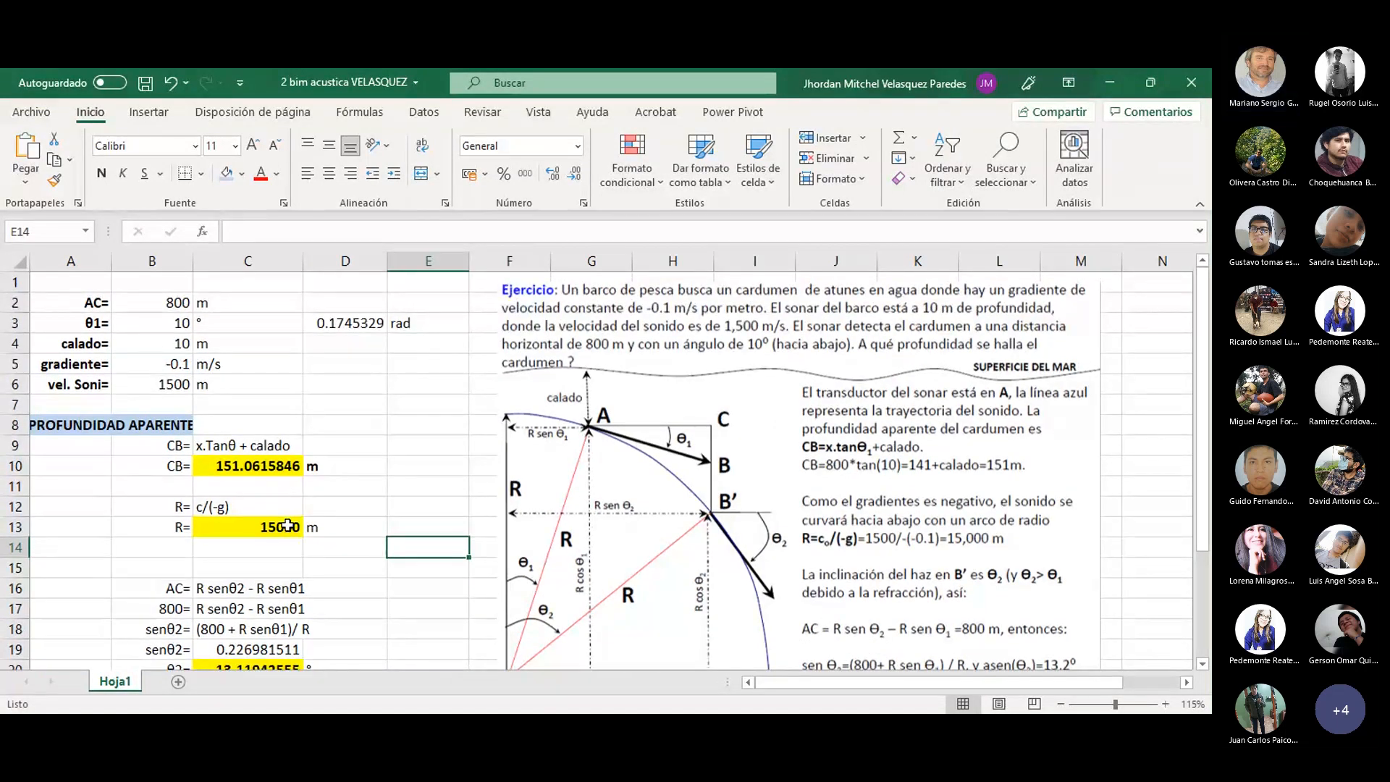
{"action": "scroll", "coordinate": [288, 527], "scroll_direction": "down", "scroll_amount": 1}
{"action": "scroll", "coordinate": [507, 405], "scroll_direction": "up", "scroll_amount": 1}
{"action": "scroll", "coordinate": [543, 375], "scroll_direction": "down", "scroll_amount": 1}
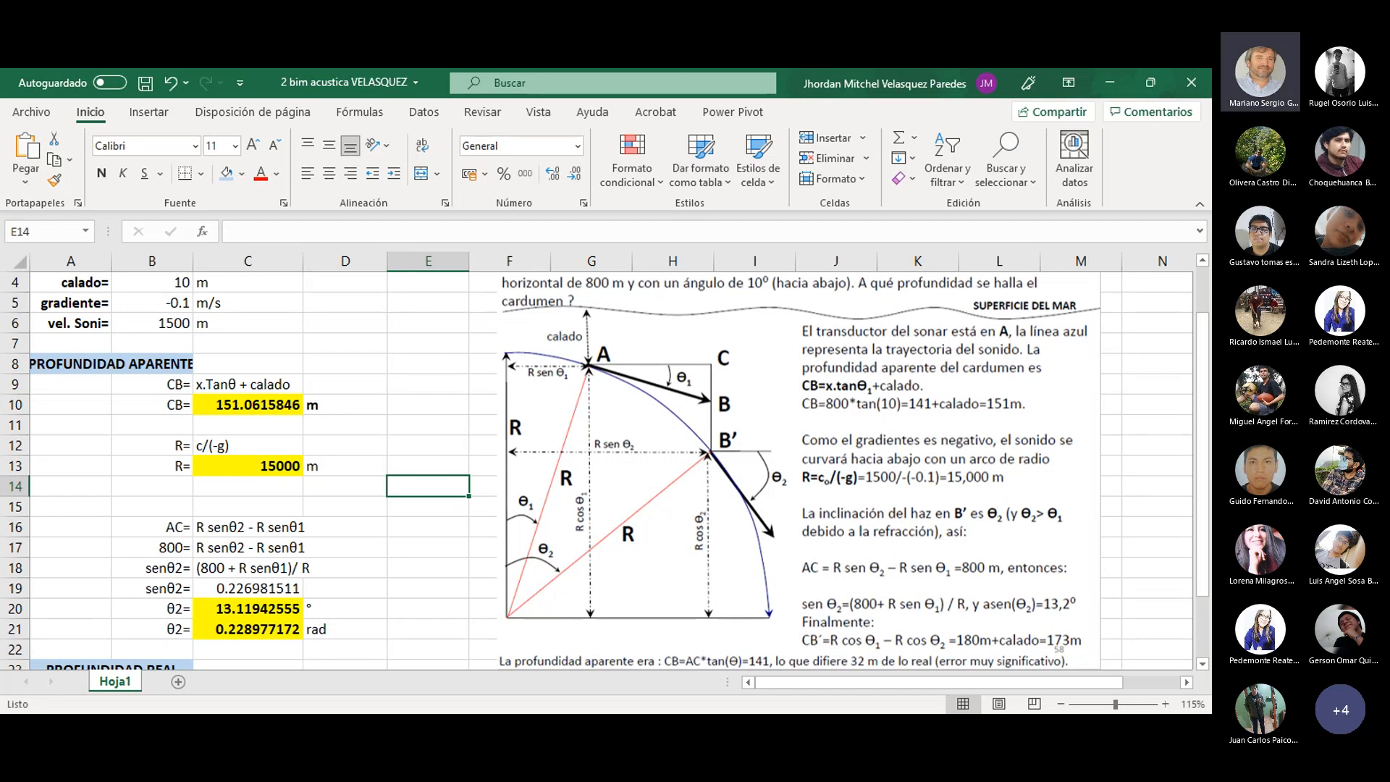
{"action": "left_click", "coordinate": [1106, 458]}
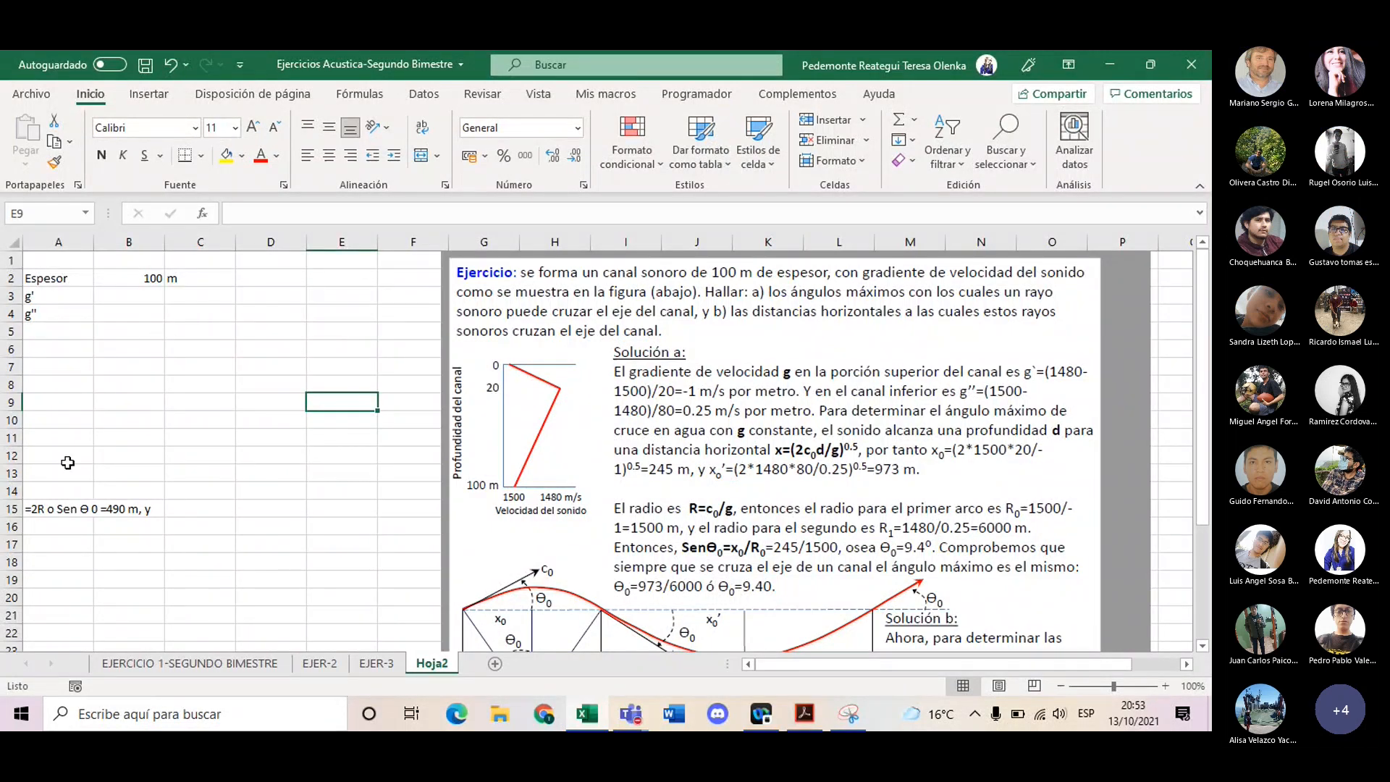
{"action": "left_click", "coordinate": [146, 423]}
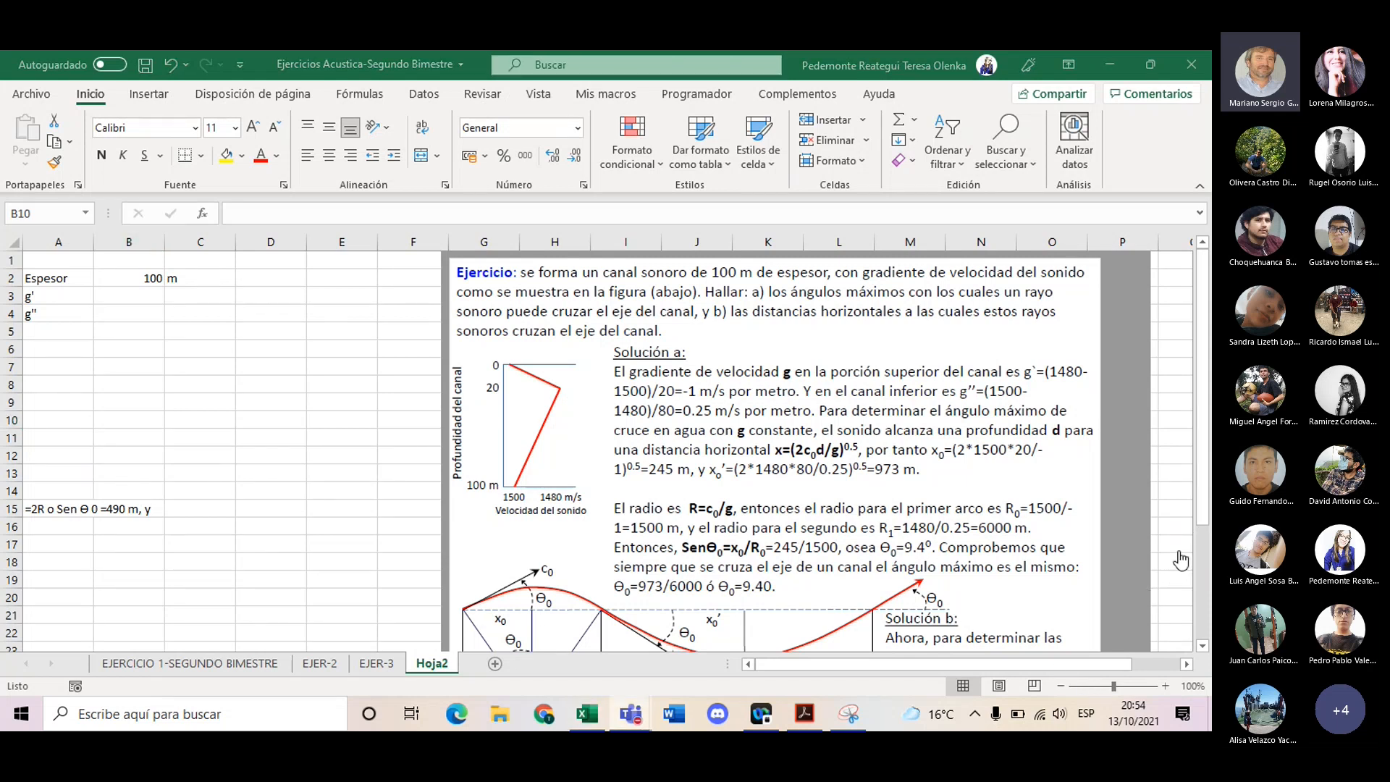
{"action": "left_click", "coordinate": [1161, 600]}
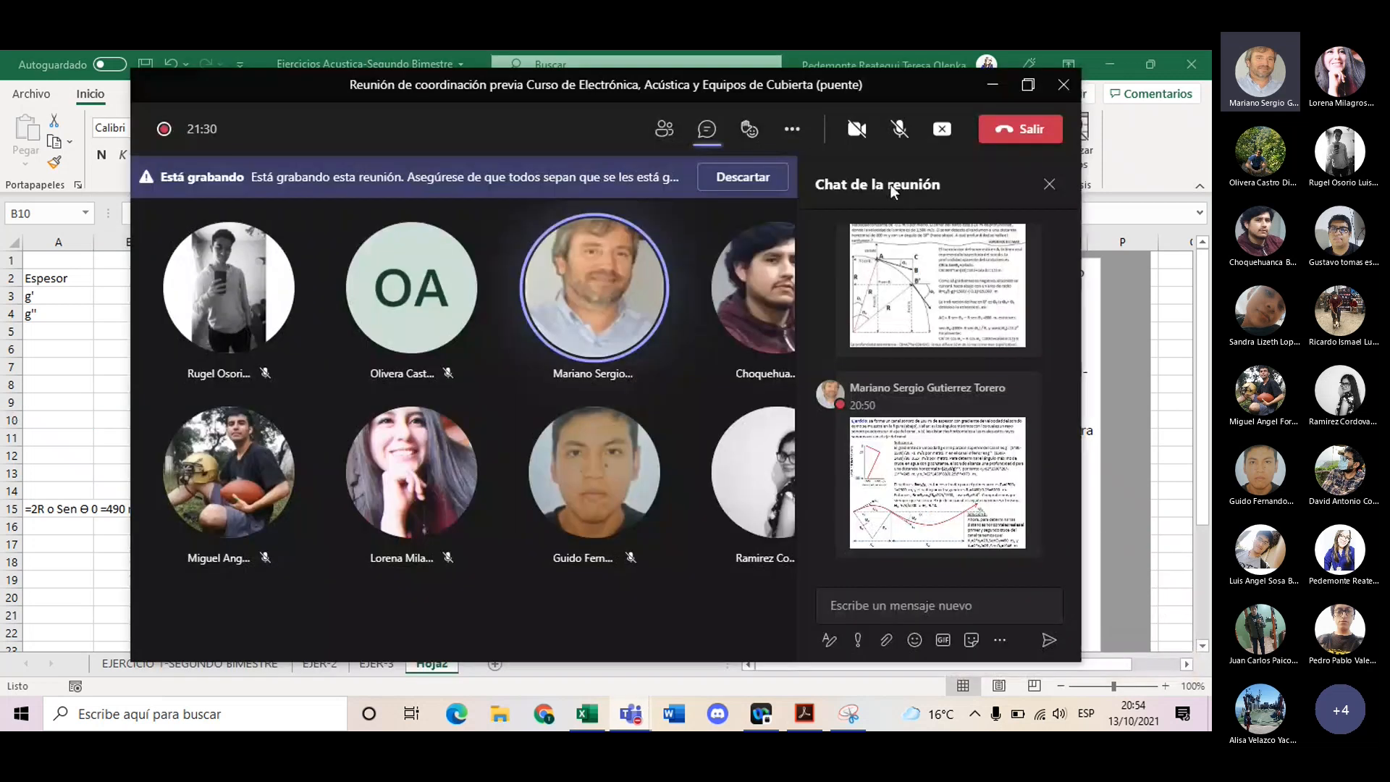
{"action": "left_click", "coordinate": [993, 86]}
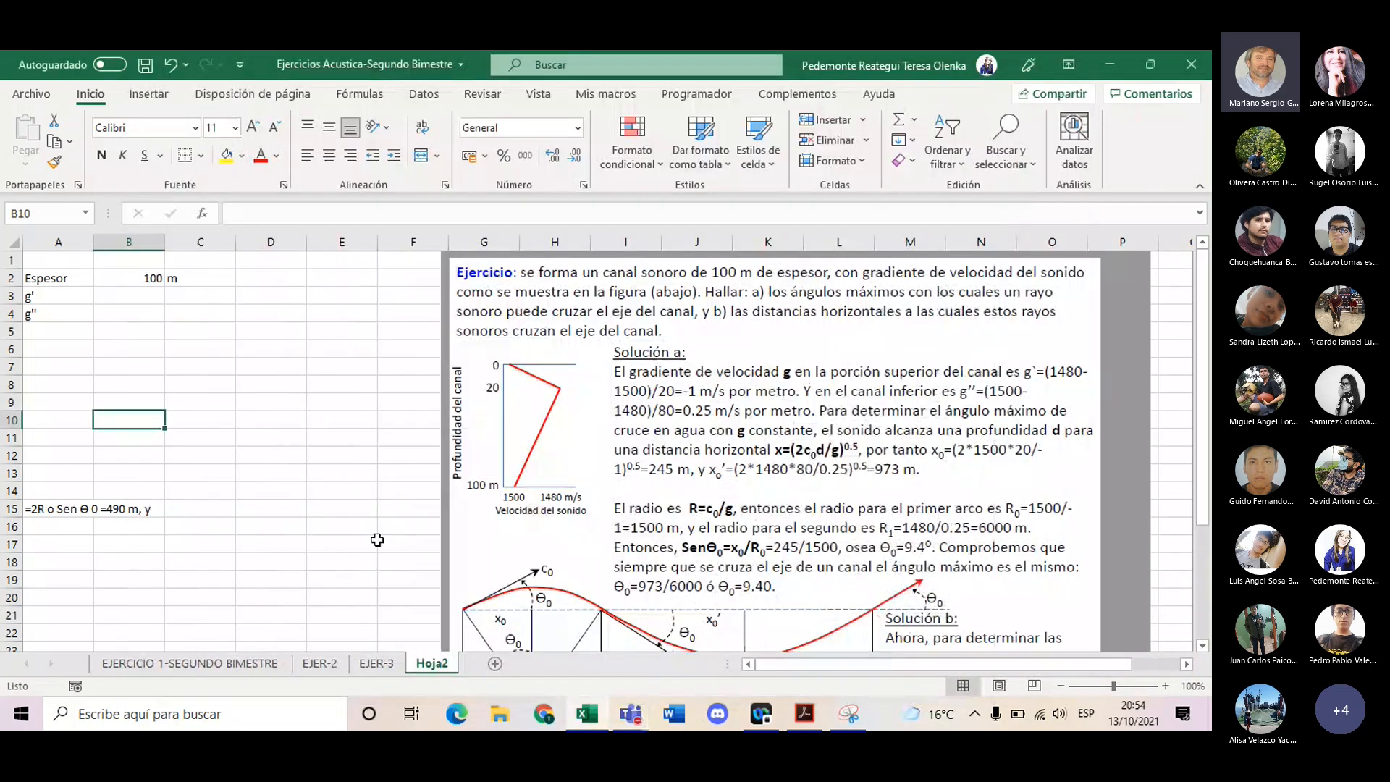
- Examine the sound-channel exercise on Hoja2, including its statement, velocity profile, ray diagram and the solutions to parts a and b
{"action": "left_click", "coordinate": [1186, 559]}
{"action": "scroll", "coordinate": [392, 591], "scroll_direction": "down", "scroll_amount": 3}
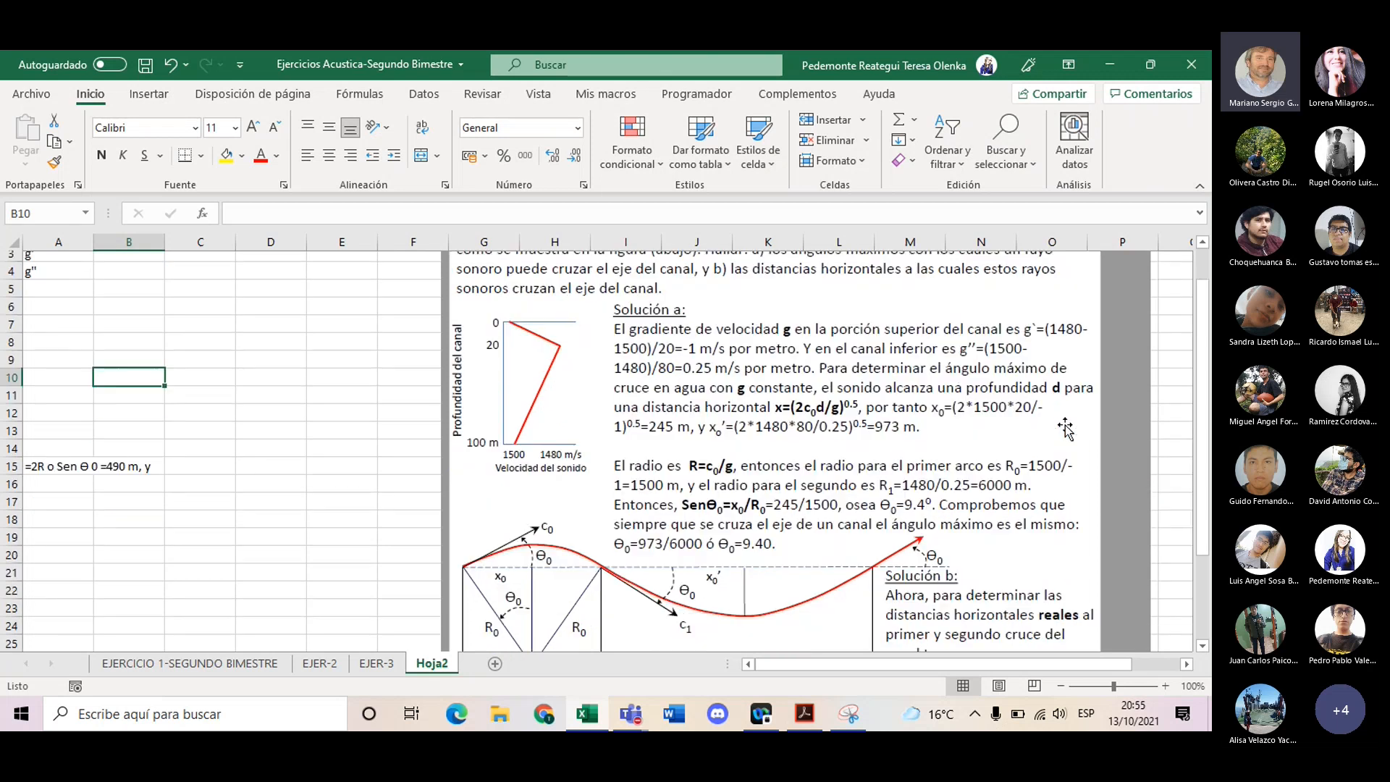
{"action": "scroll", "coordinate": [1065, 428], "scroll_direction": "up", "scroll_amount": 1}
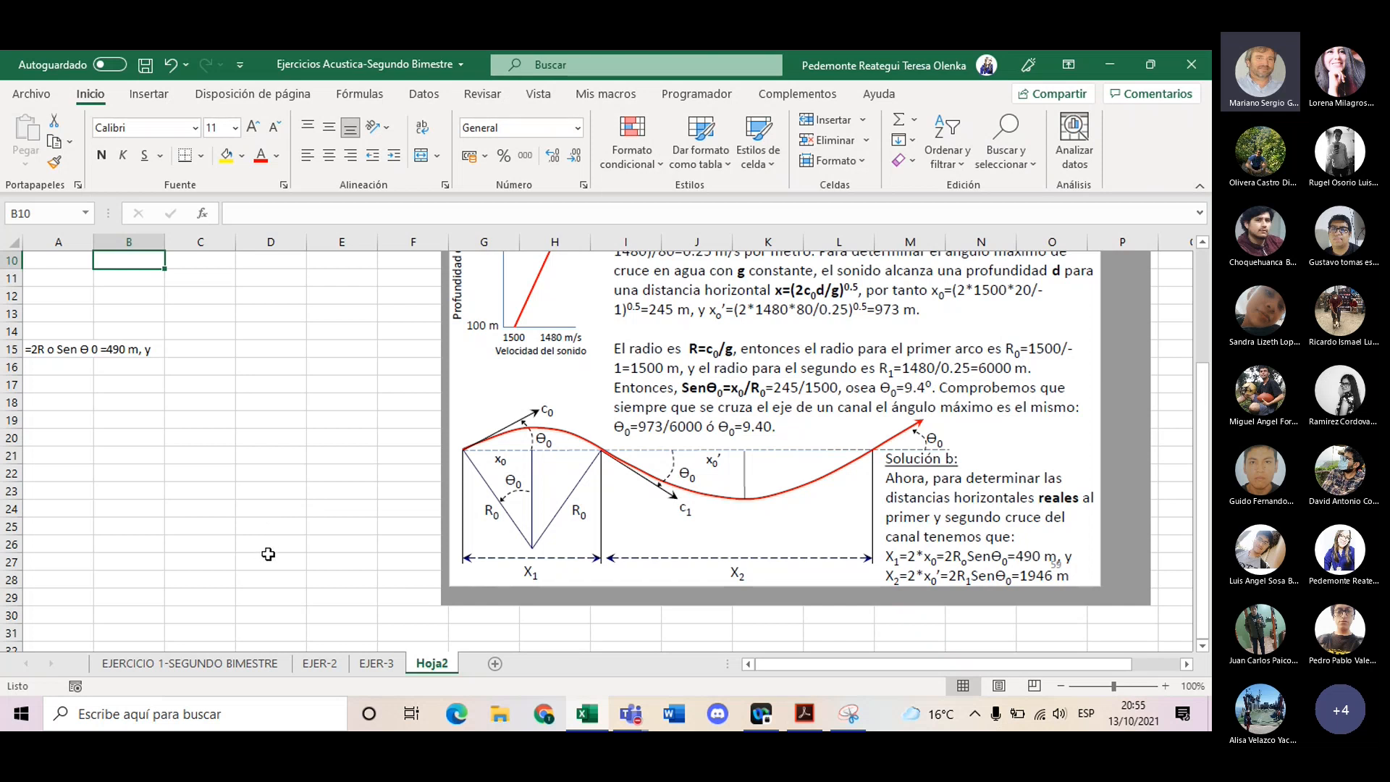
{"action": "scroll", "coordinate": [299, 508], "scroll_direction": "up", "scroll_amount": 1}
{"action": "scroll", "coordinate": [298, 507], "scroll_direction": "up", "scroll_amount": 2}
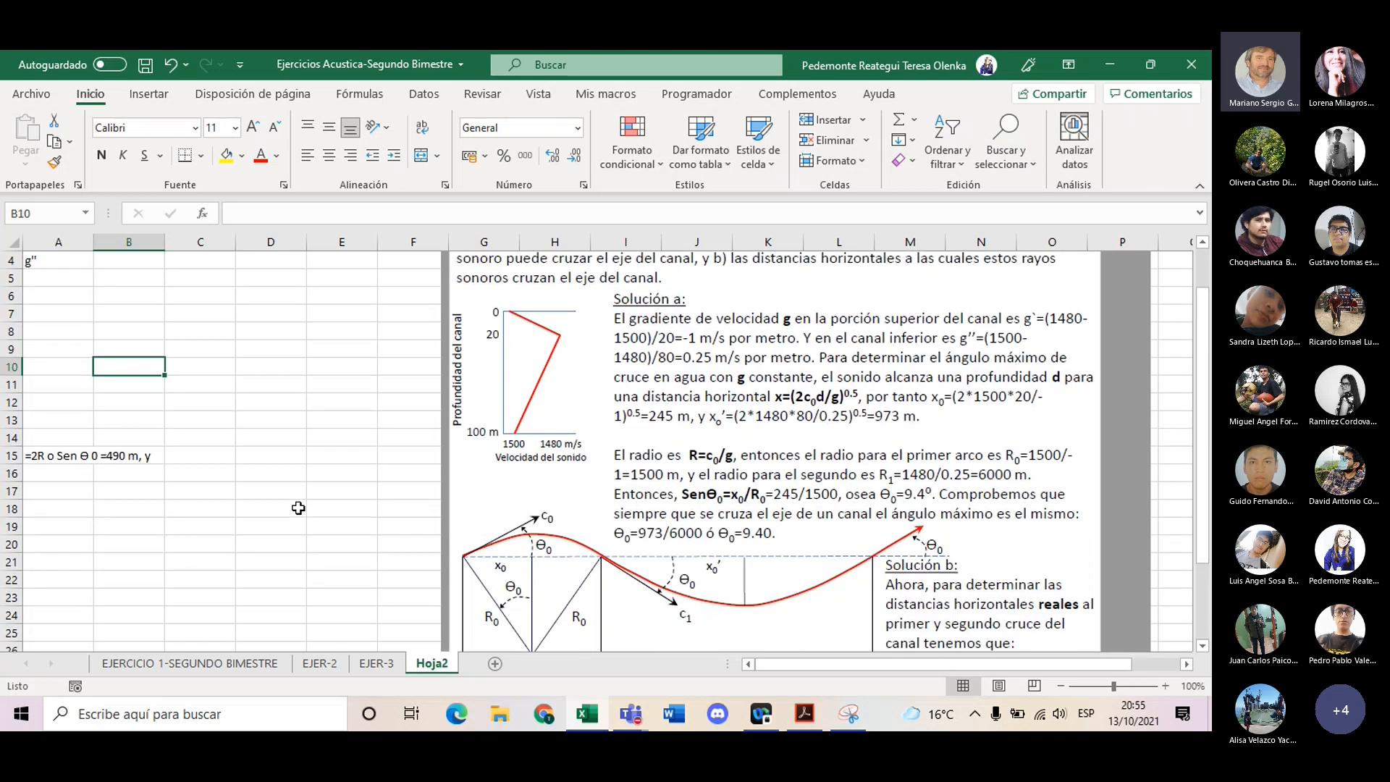
{"action": "scroll", "coordinate": [298, 508], "scroll_direction": "down", "scroll_amount": 2}
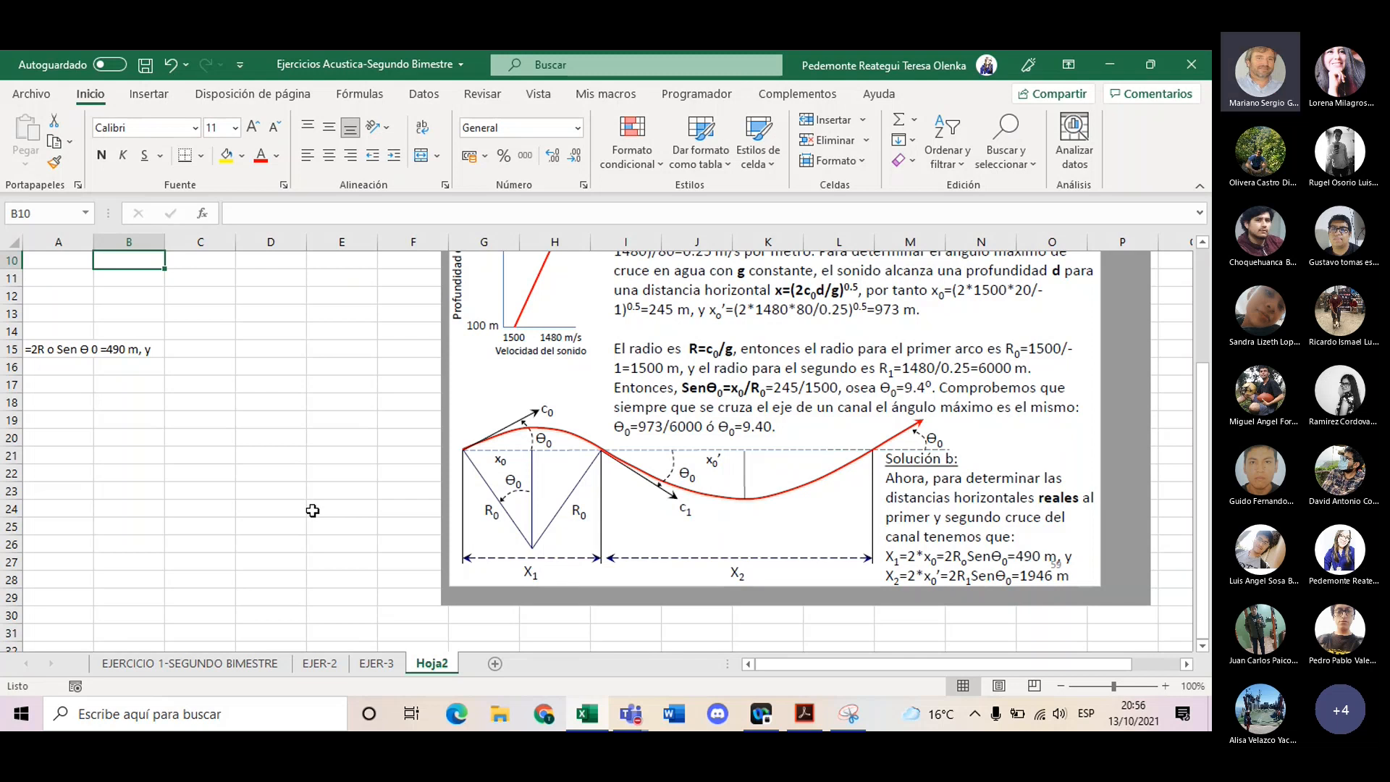
{"action": "scroll", "coordinate": [316, 511], "scroll_direction": "up", "scroll_amount": 2}
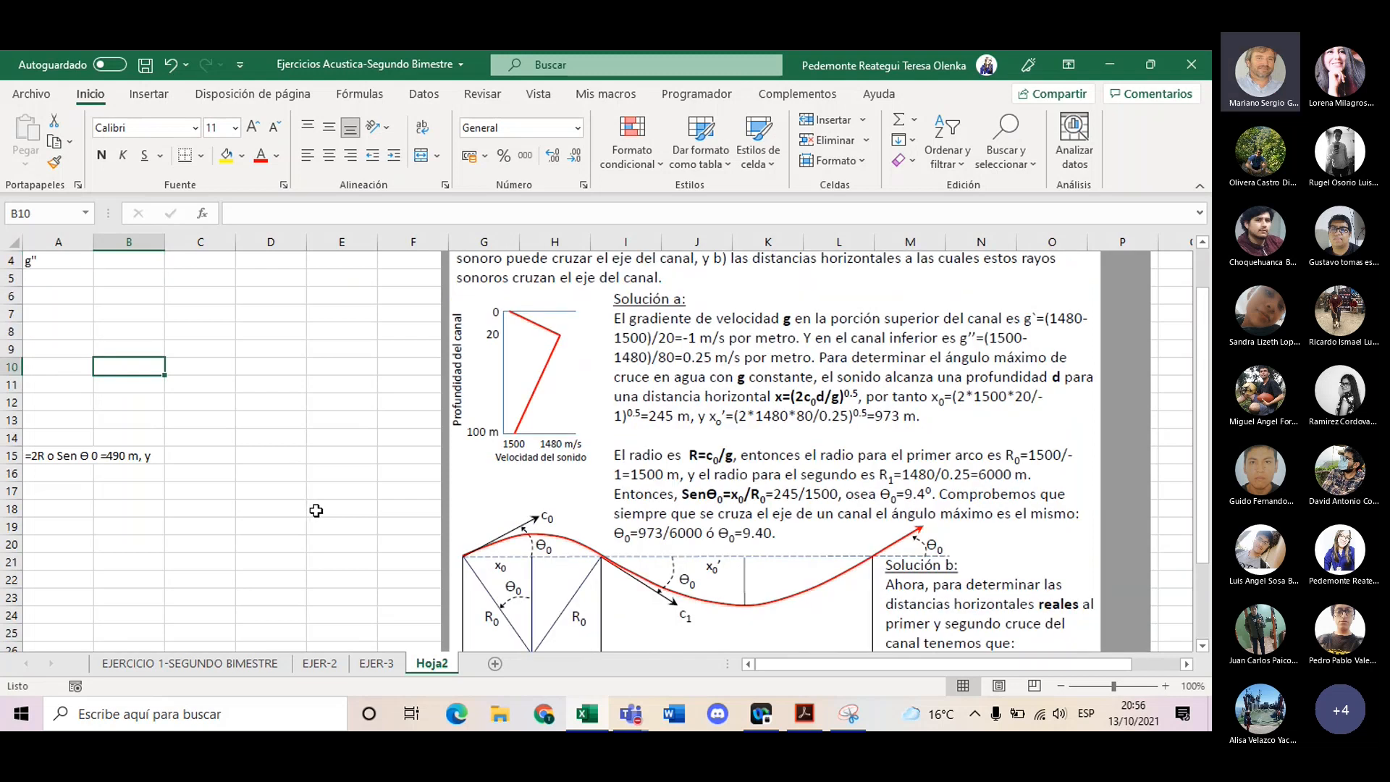
{"action": "left_click", "coordinate": [651, 563]}
{"action": "scroll", "coordinate": [694, 595], "scroll_direction": "down", "scroll_amount": 2}
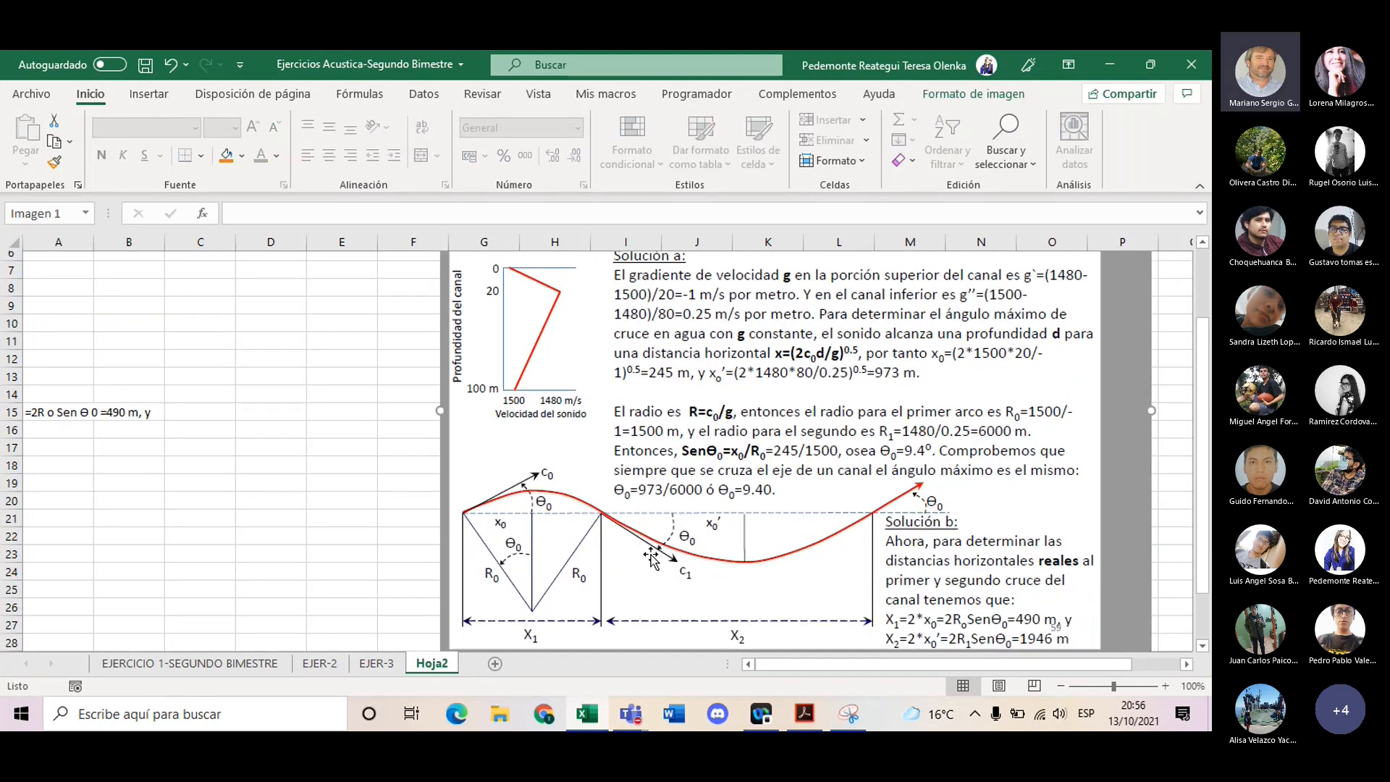
{"action": "scroll", "coordinate": [354, 519], "scroll_direction": "up", "scroll_amount": 3}
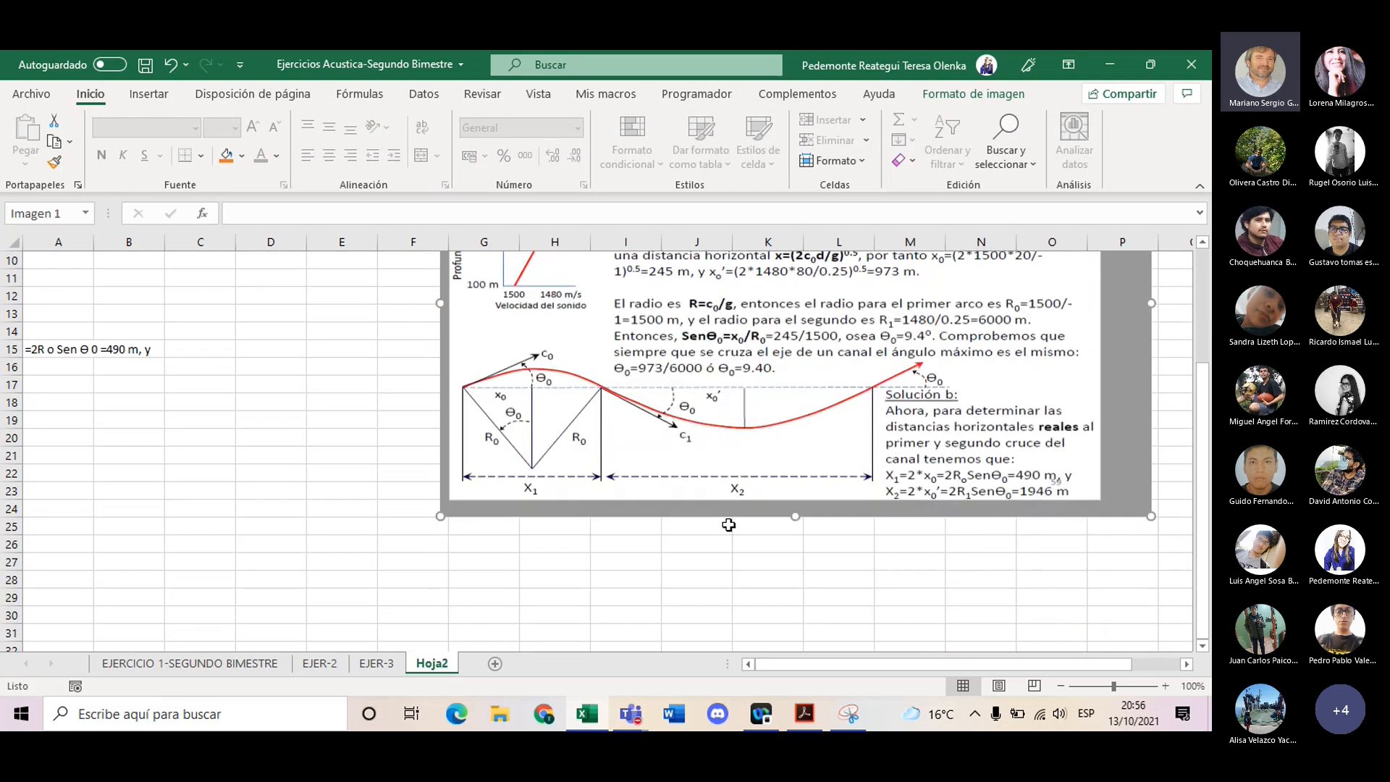
- Enter the heading "SOLUCIÓN" in A1 and insert a blank row above the Espesor row
{"action": "left_click", "coordinate": [76, 262]}
{"action": "type", "text": "SOLUCIÓN"}
{"action": "key", "text": "Return"}
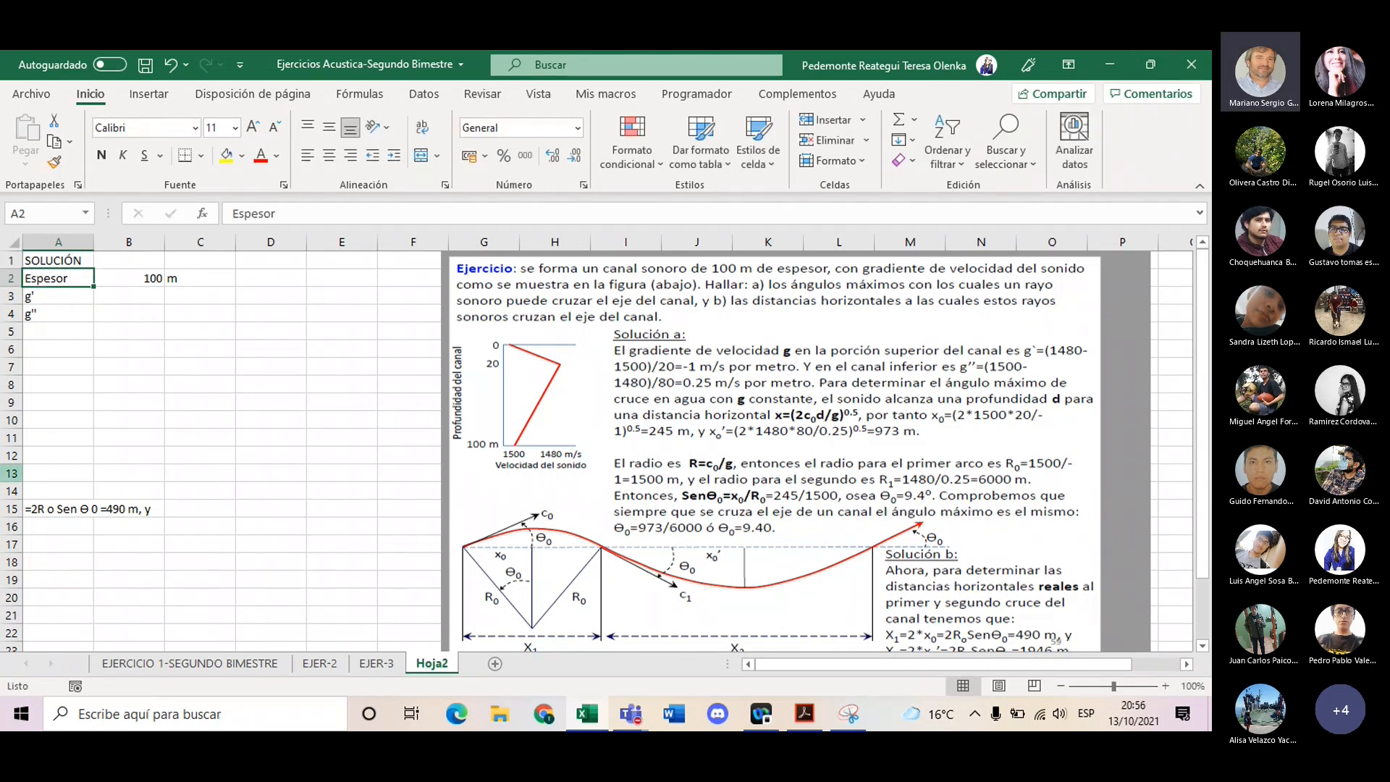
{"action": "right_click", "coordinate": [11, 278]}
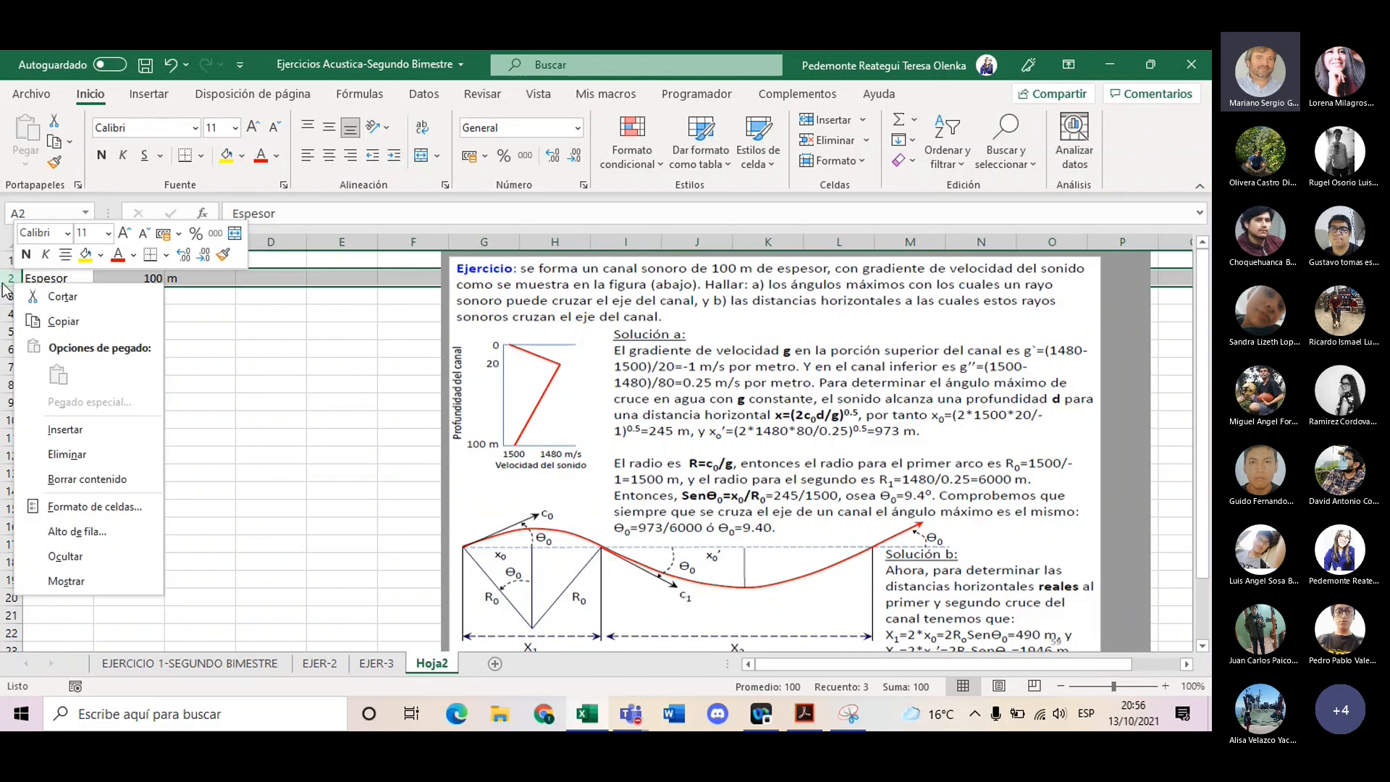
{"action": "left_click", "coordinate": [65, 430]}
- Enter "A) Hallar angulos maximos con los uales un rayo sonoro puede cruzar el eje del canal" in A2 and shift the exercise picture clear of it
{"action": "left_click", "coordinate": [42, 279]}
{"action": "type", "text": "A)"}
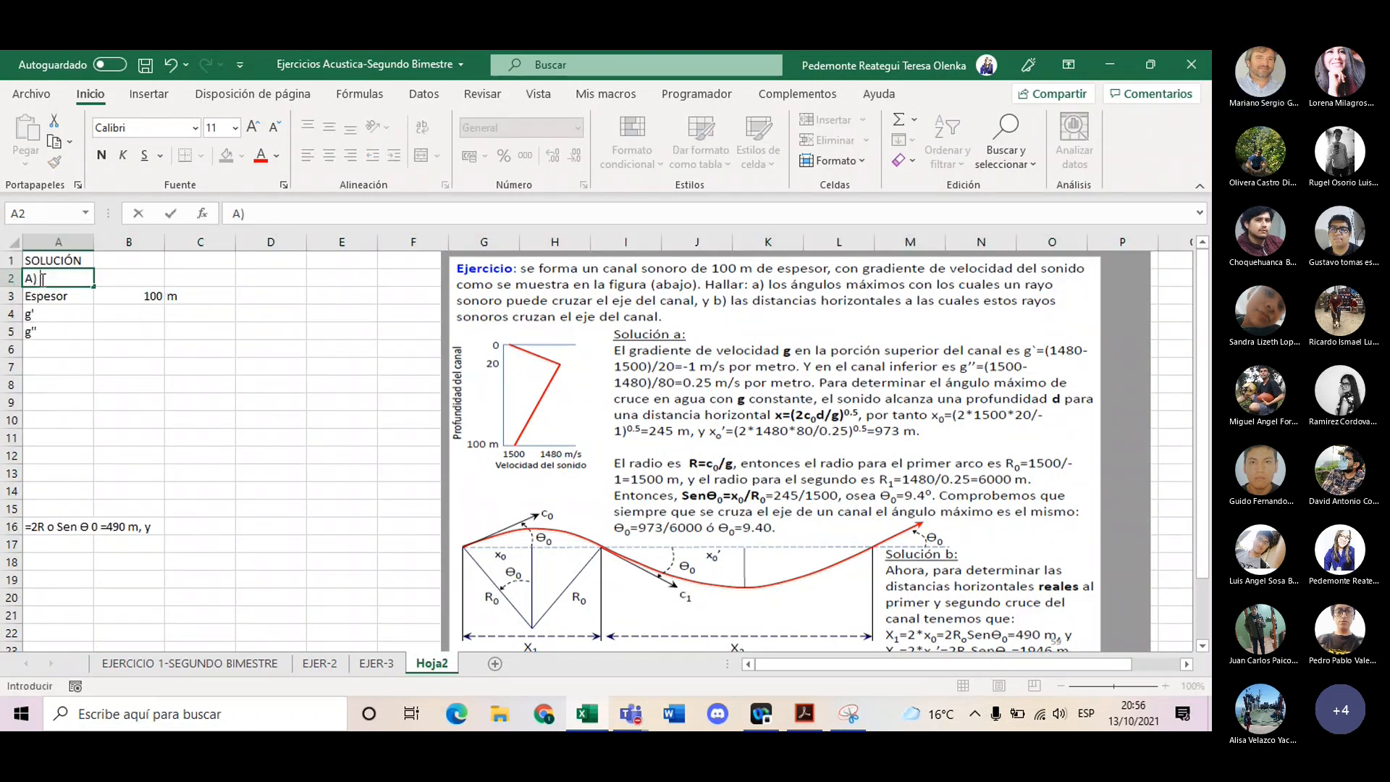
{"action": "type", "text": " Hallar a"}
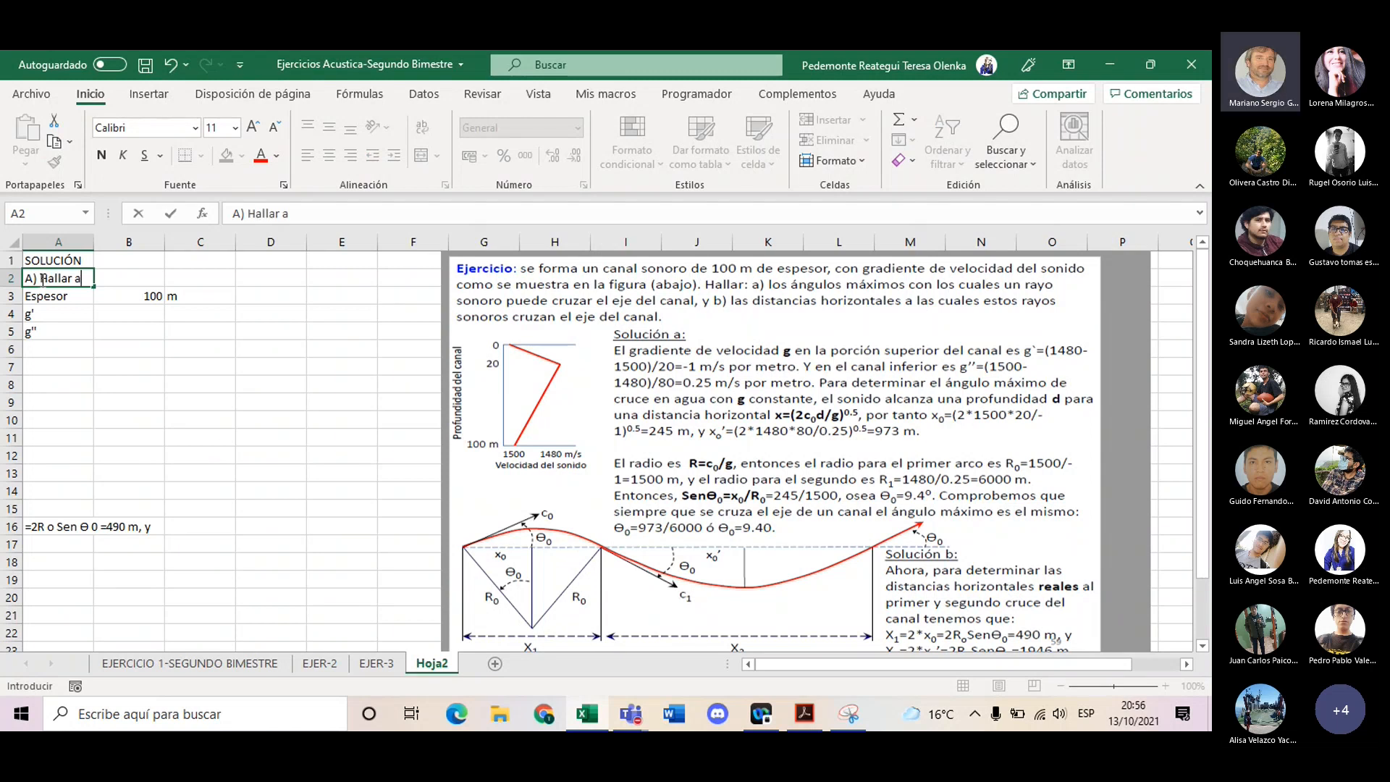
{"action": "type", "text": "ngulos maximos"}
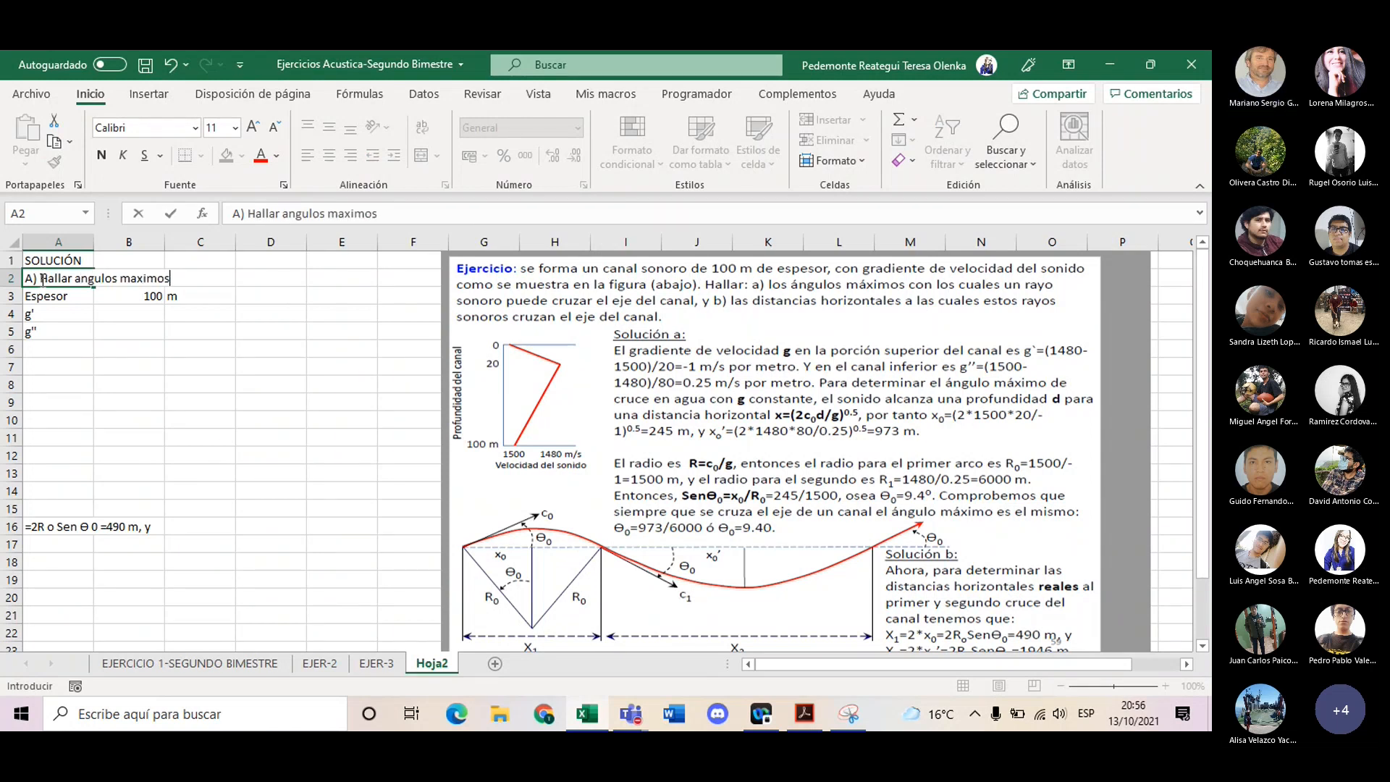
{"action": "type", "text": " con los cuae"}
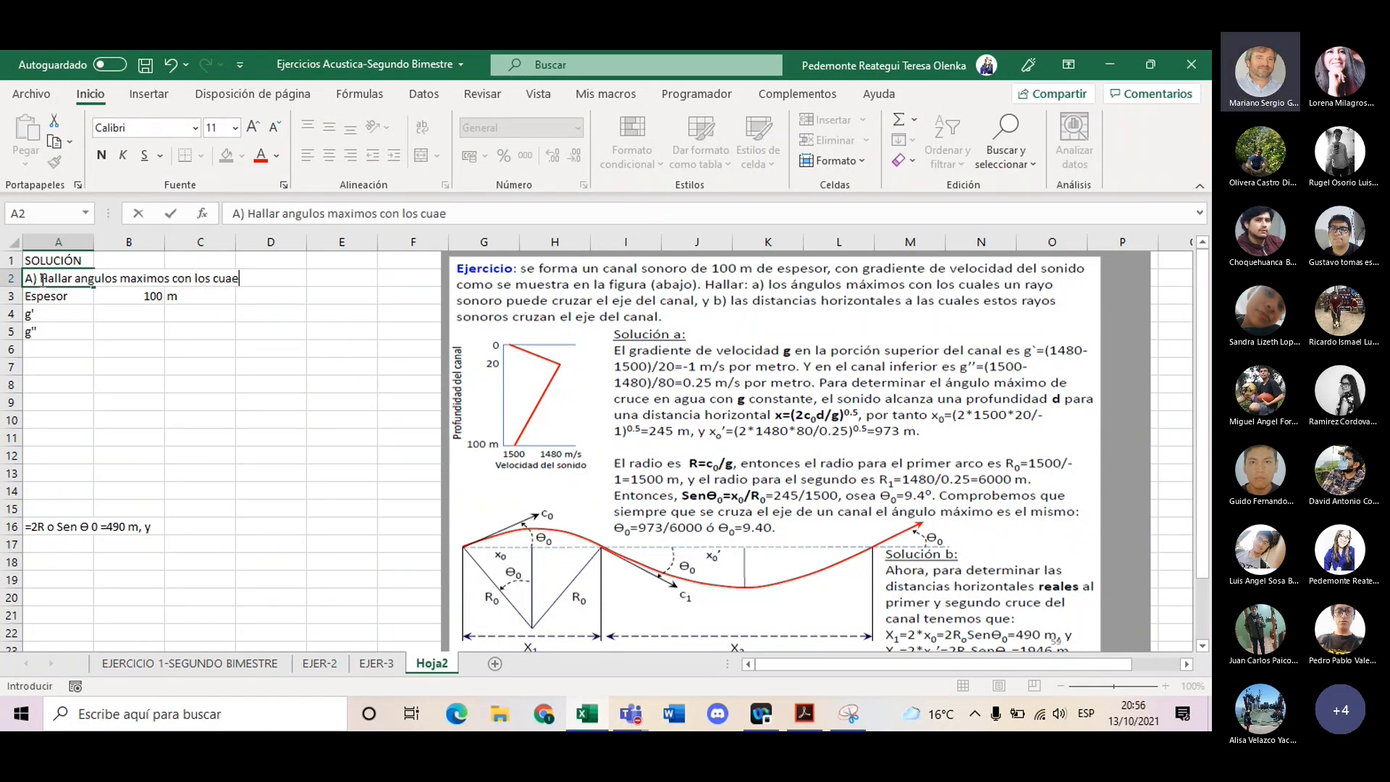
{"action": "key", "text": "BackSpace"}
{"action": "key", "text": "BackSpace"}
{"action": "key", "text": "BackSpace"}
{"action": "key", "text": "BackSpace"}
{"action": "type", "text": "uales un rayo sonoro"}
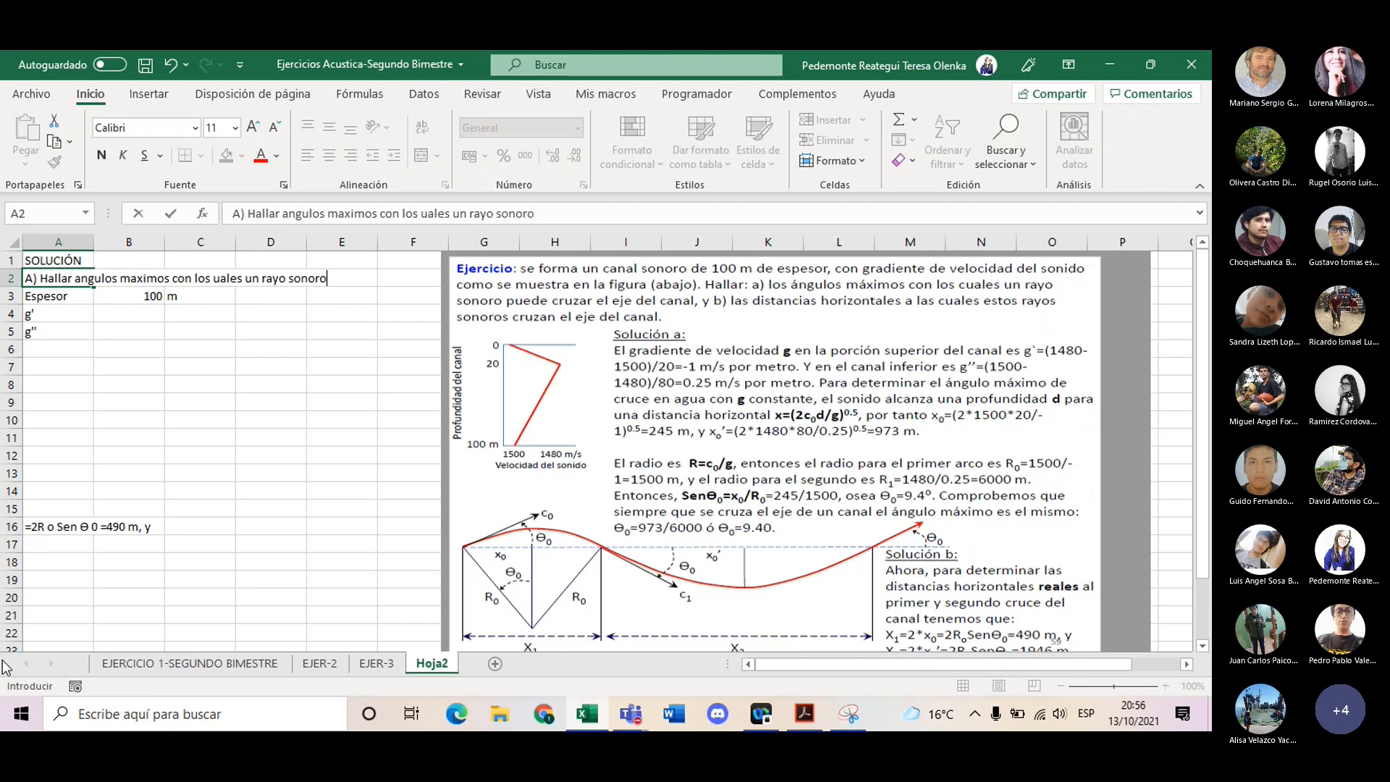
{"action": "type", "text": " puede cruzar el eje del canal"}
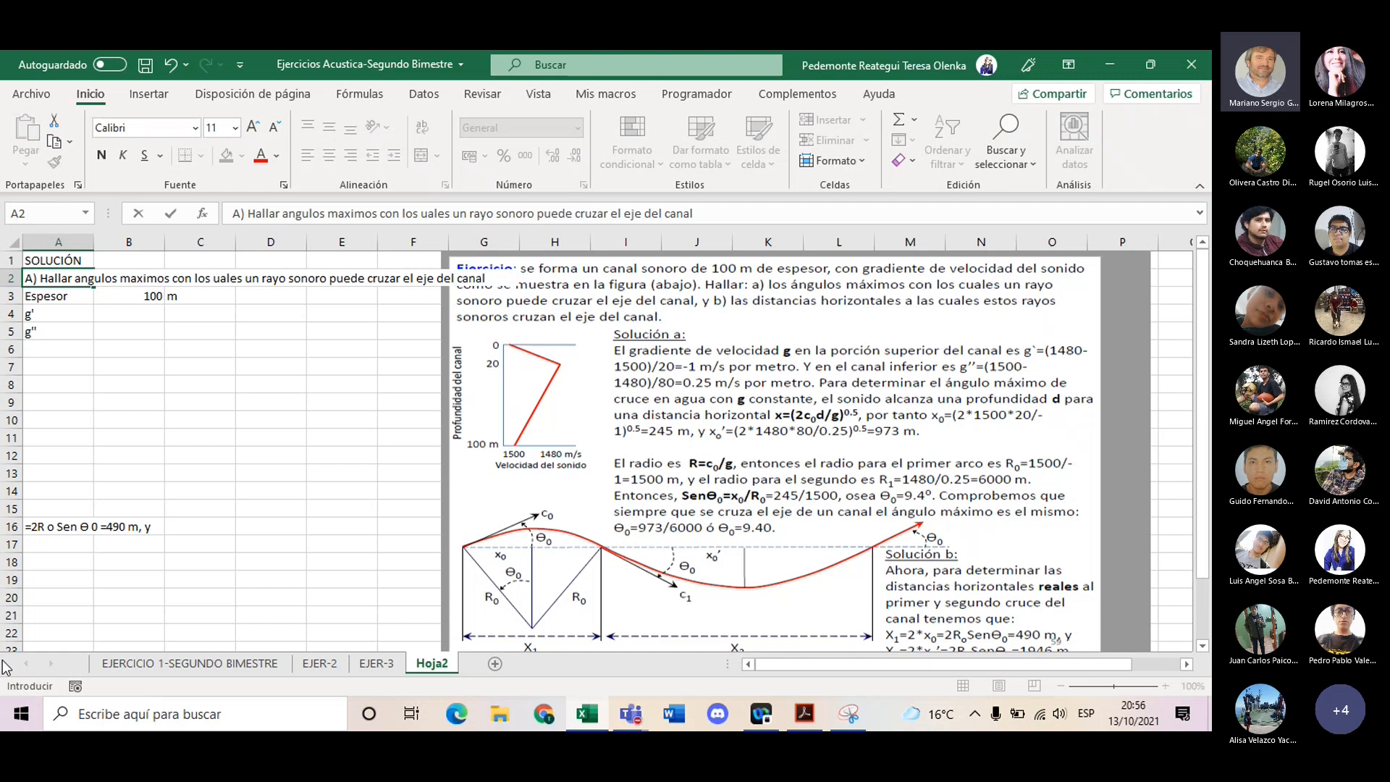
{"action": "key", "text": "Return"}
{"action": "left_click_drag", "start_coordinate": [585, 460], "coordinate": [661, 461]}
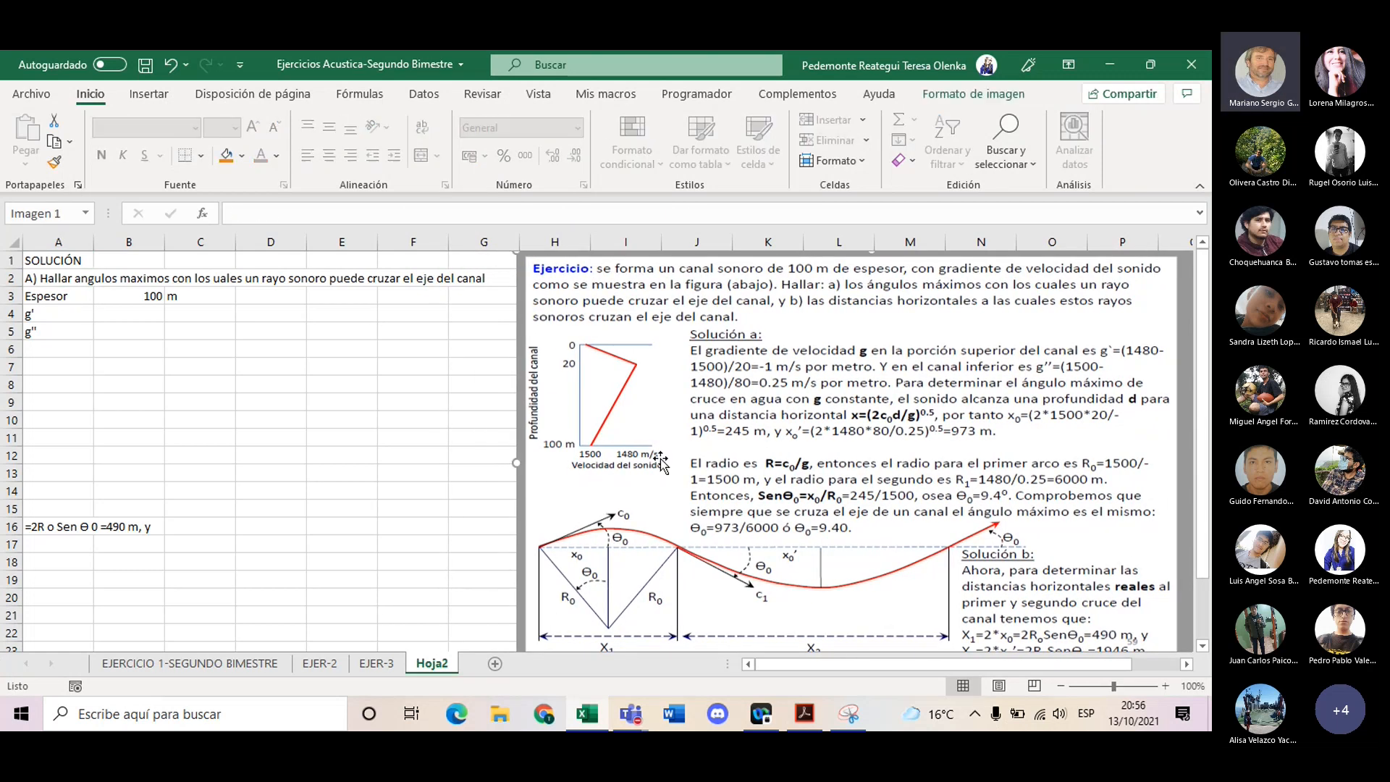
- Move the Espesor, g' and g'' rows to A10:C12, and their first two columns back up to A4:B6
{"action": "left_click_drag", "start_coordinate": [56, 303], "coordinate": [170, 461]}
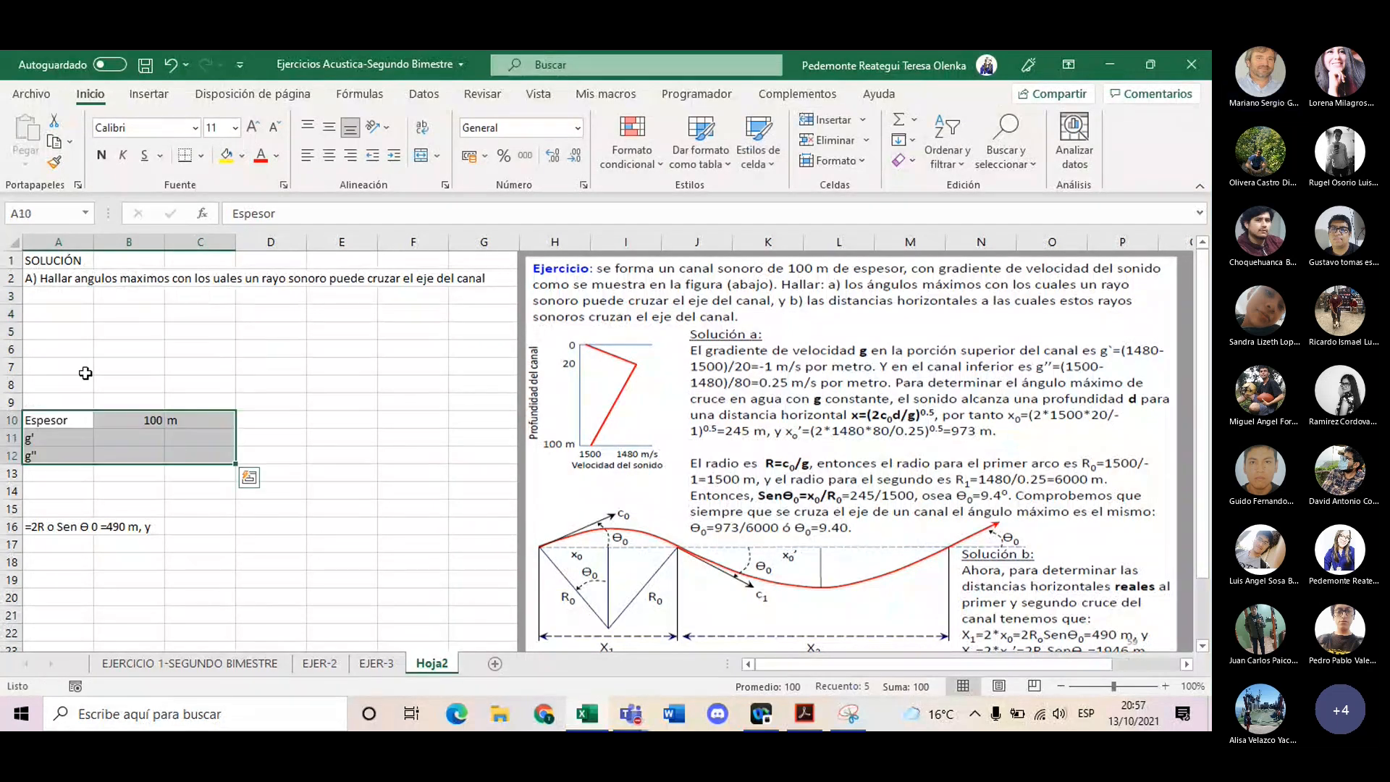
{"action": "left_click", "coordinate": [46, 319]}
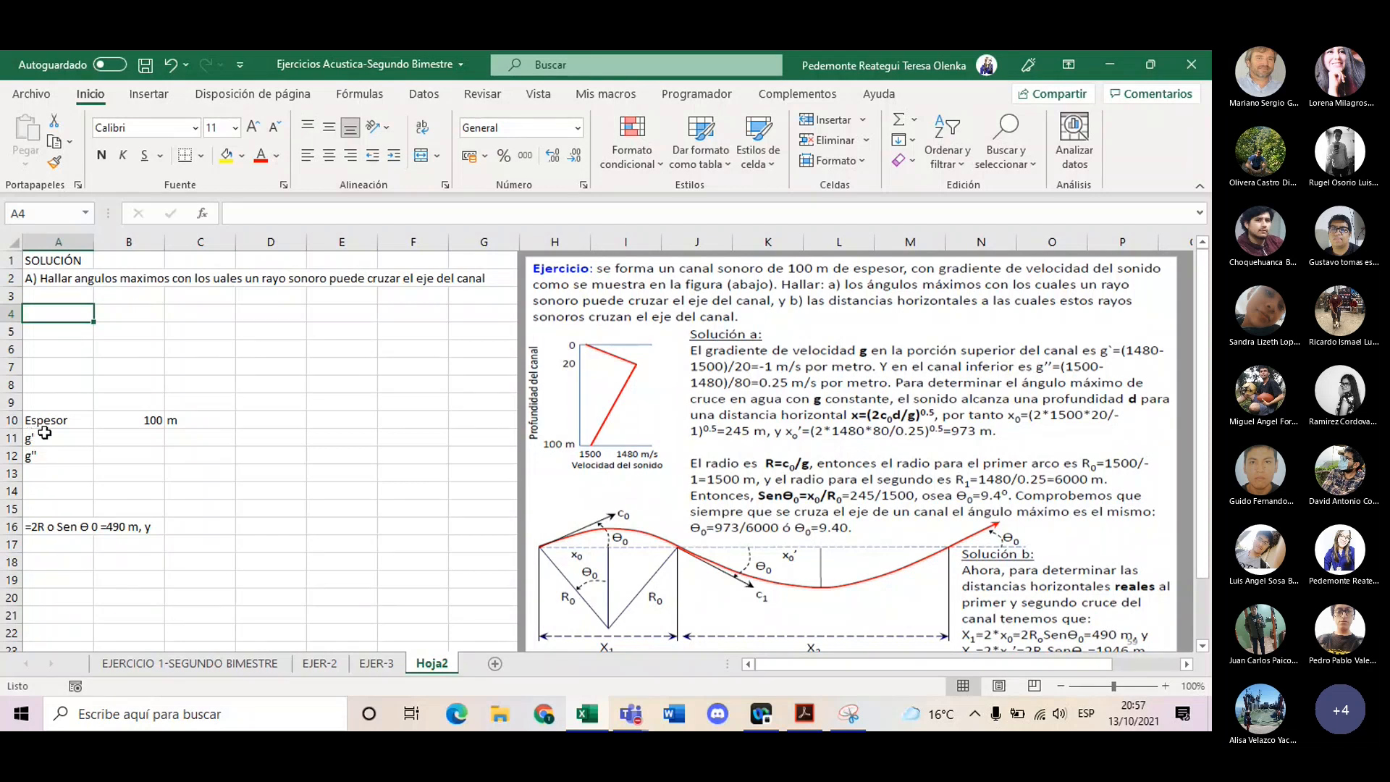
{"action": "left_click_drag", "start_coordinate": [91, 433], "coordinate": [136, 348]}
{"action": "left_click", "coordinate": [114, 335]}
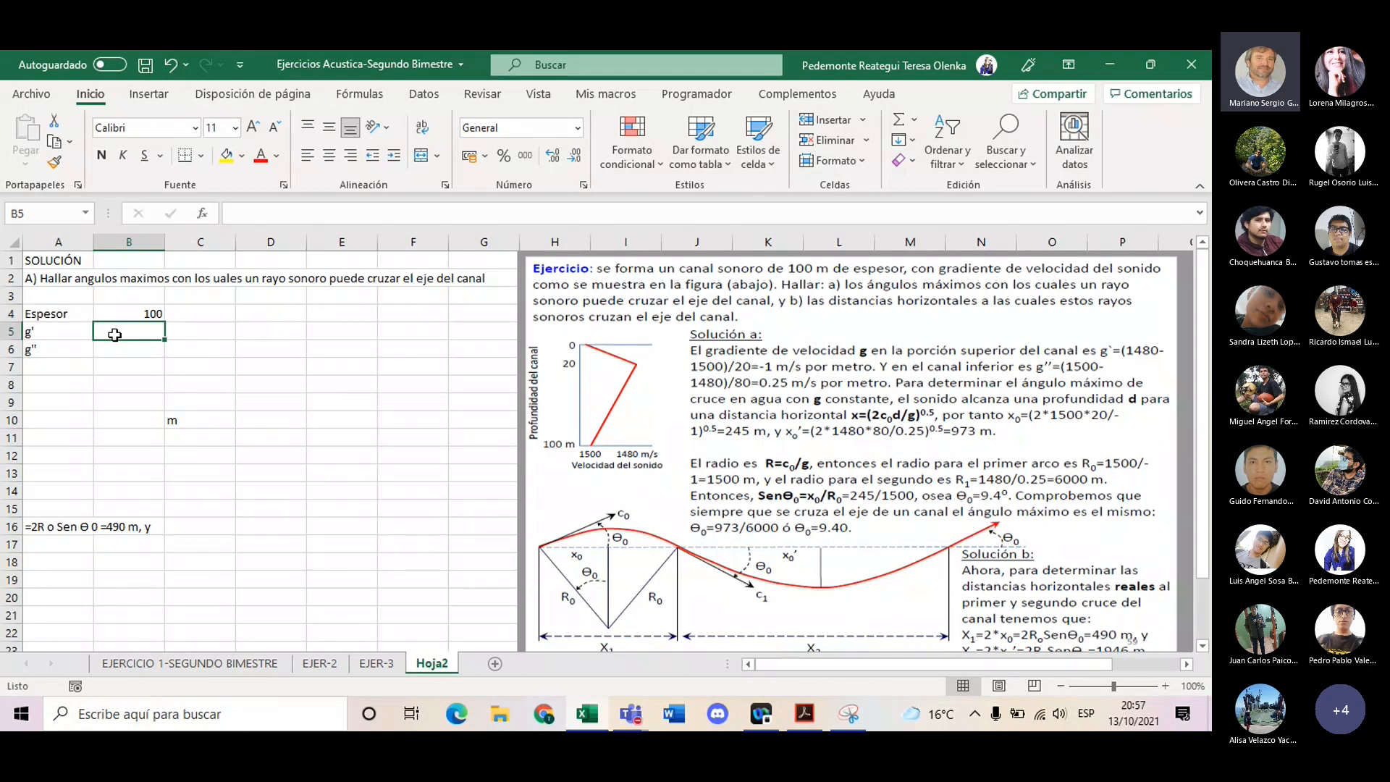
- Calculate g' in B5 with =(1480-1500)/20 and enter its unit m/s in C5
{"action": "type", "text": "="}
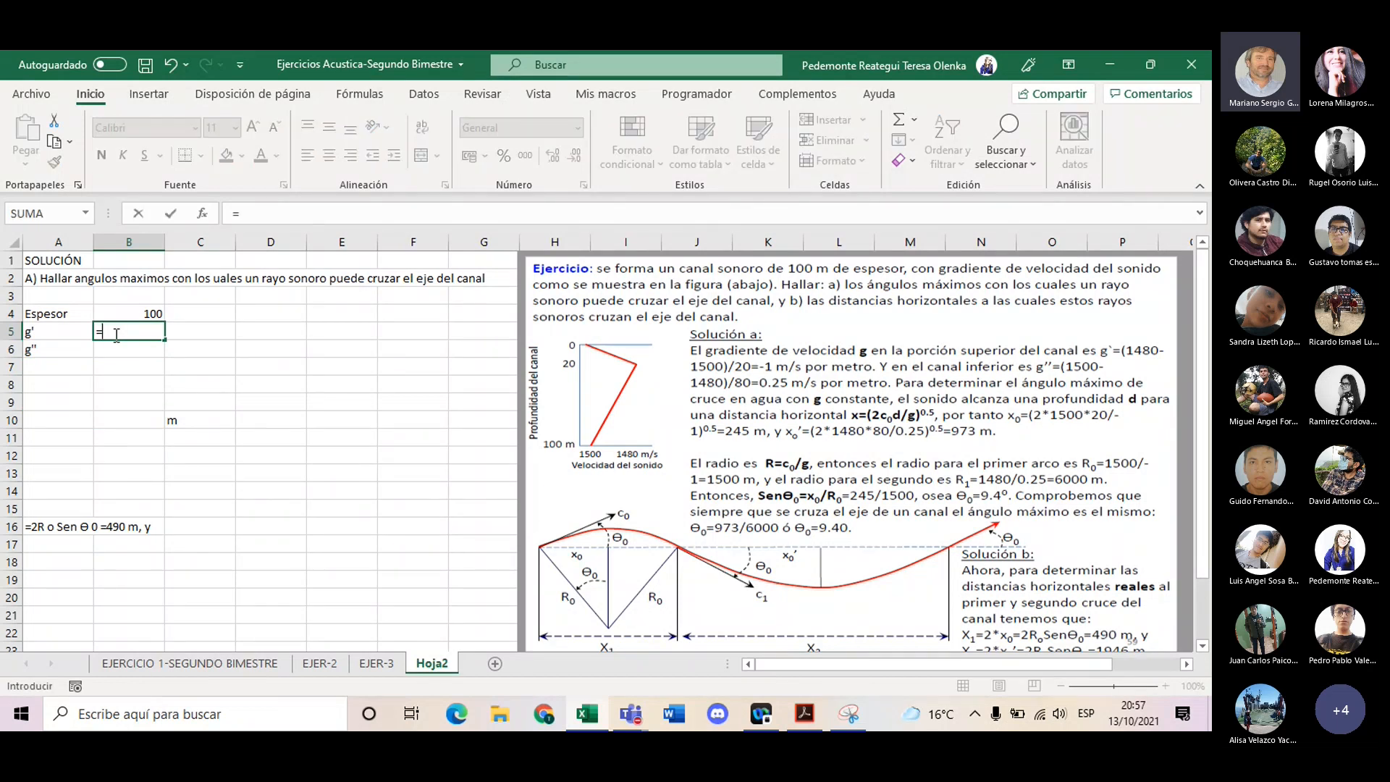
{"action": "type", "text": "(14"}
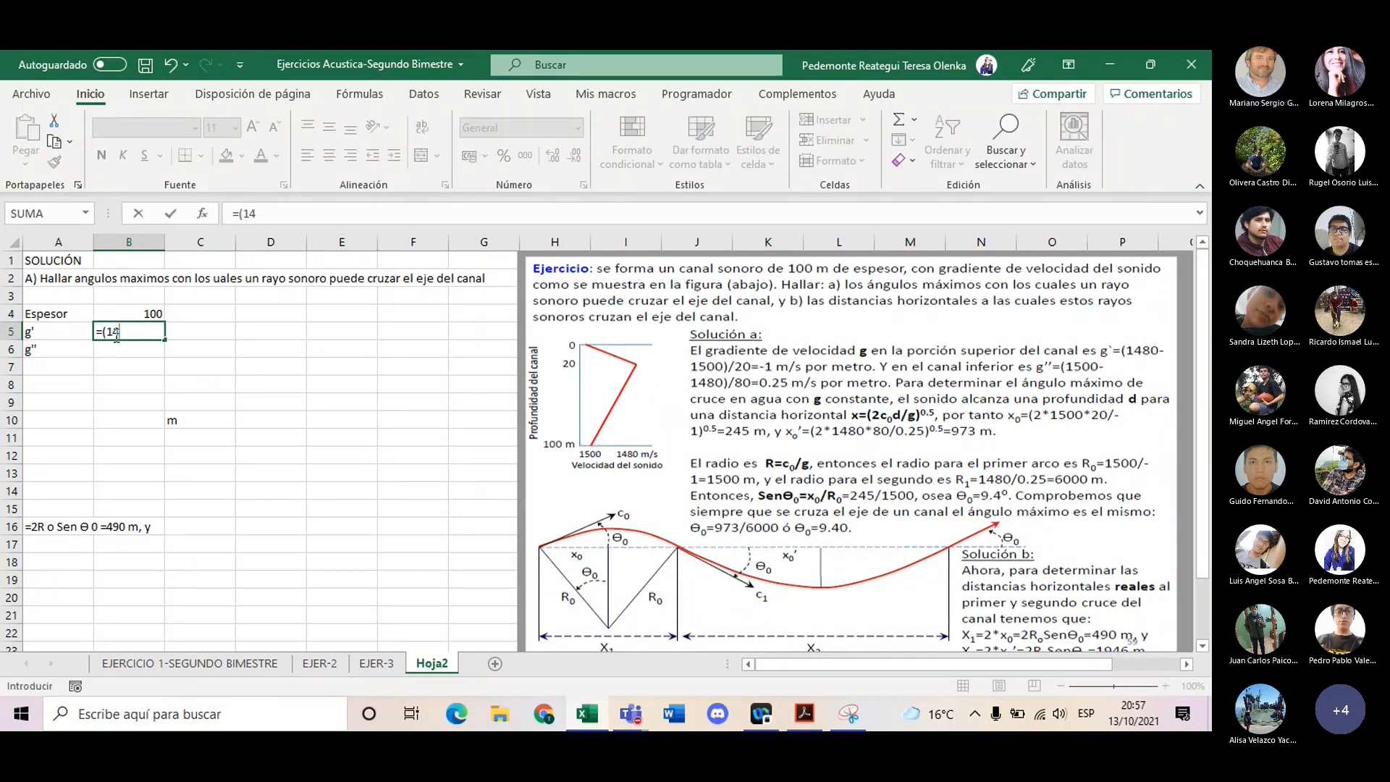
{"action": "type", "text": "80-1500)/20"}
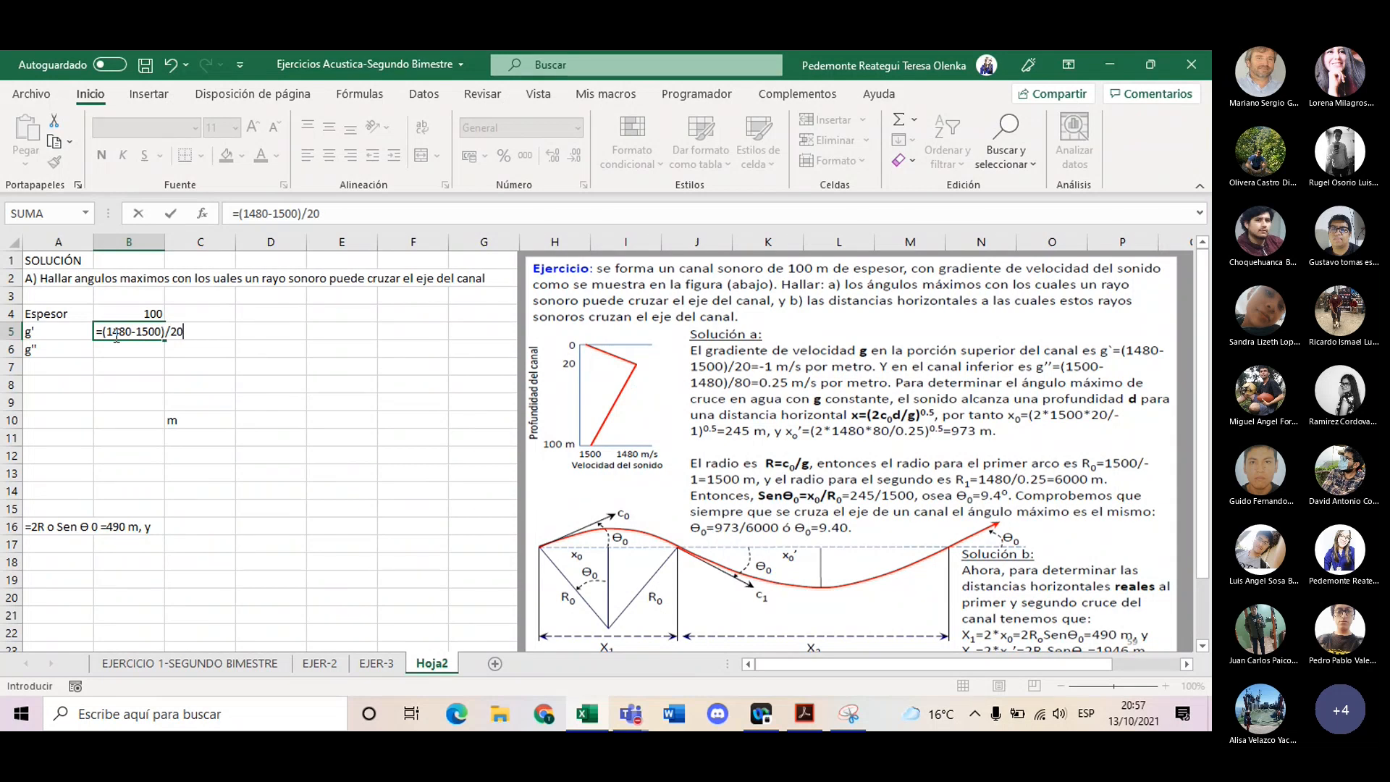
{"action": "key", "text": "Return"}
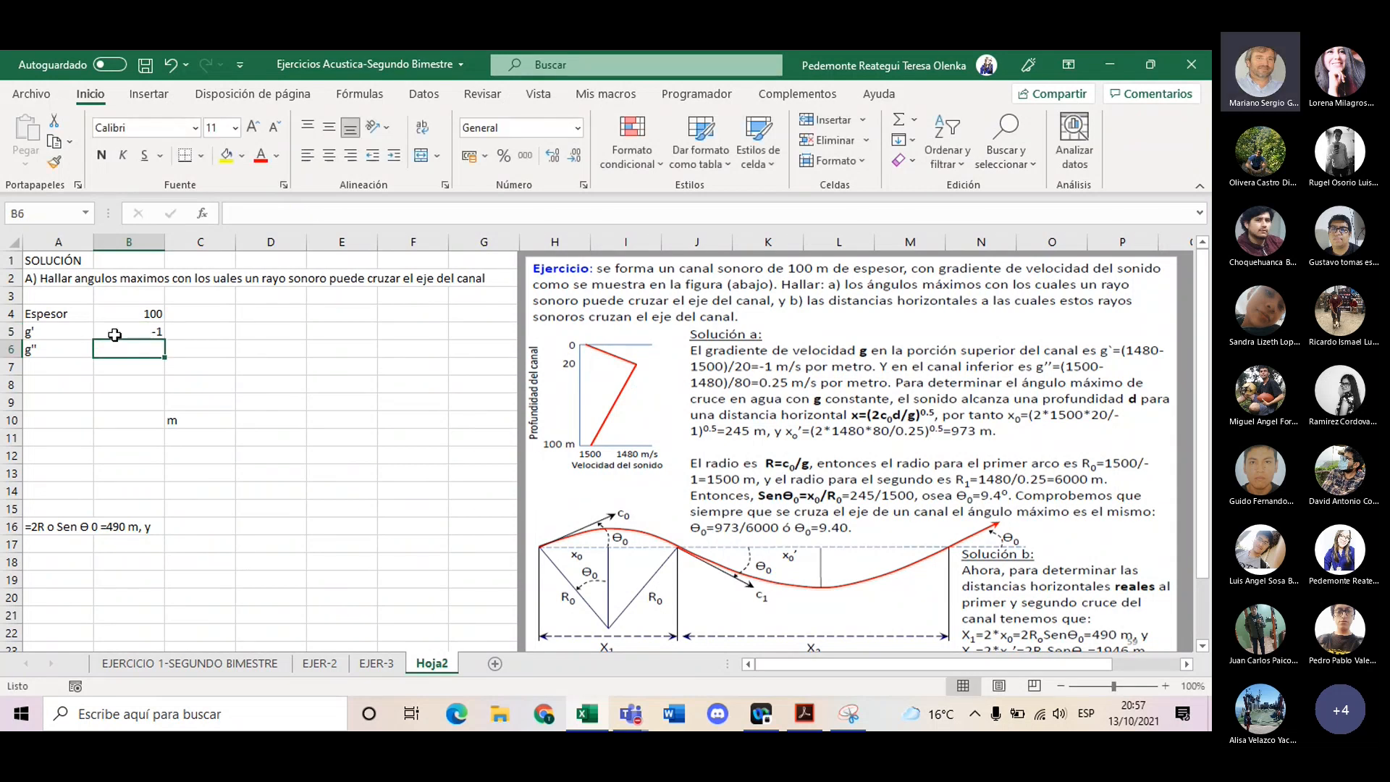
{"action": "left_click", "coordinate": [182, 331]}
{"action": "type", "text": "m/s"}
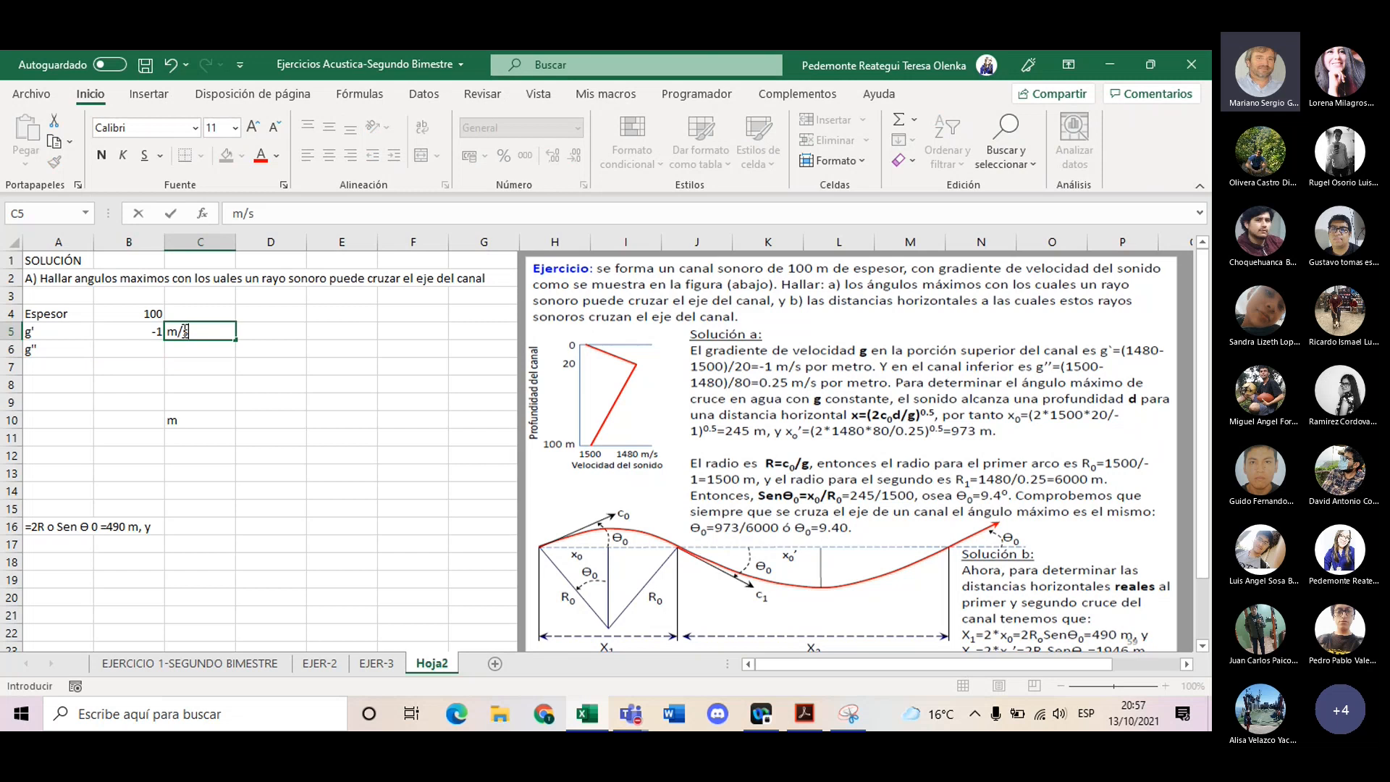
{"action": "key", "text": "Return"}
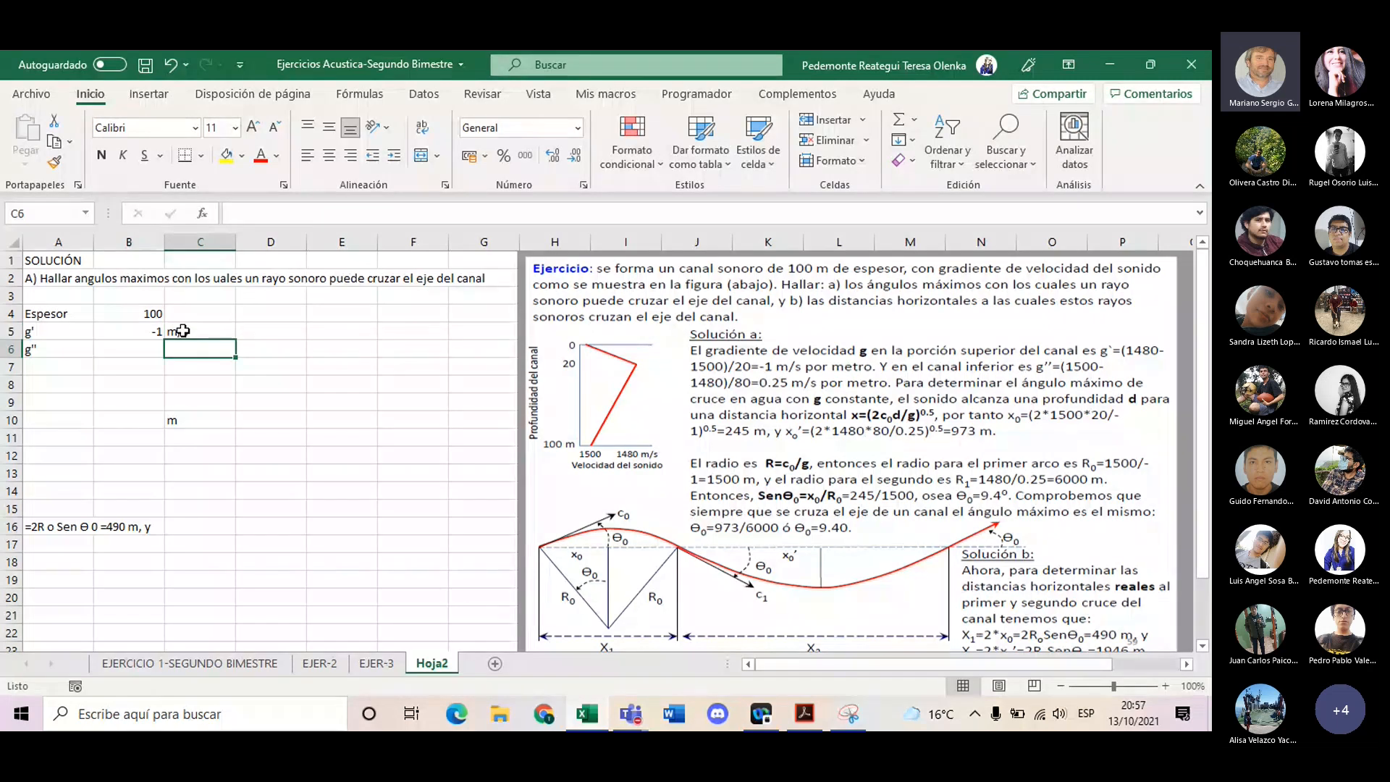
- Calculate g'' in B6 with =(1500-1480)/80 and copy the m/s unit from C5 into C6
{"action": "left_click", "coordinate": [115, 350]}
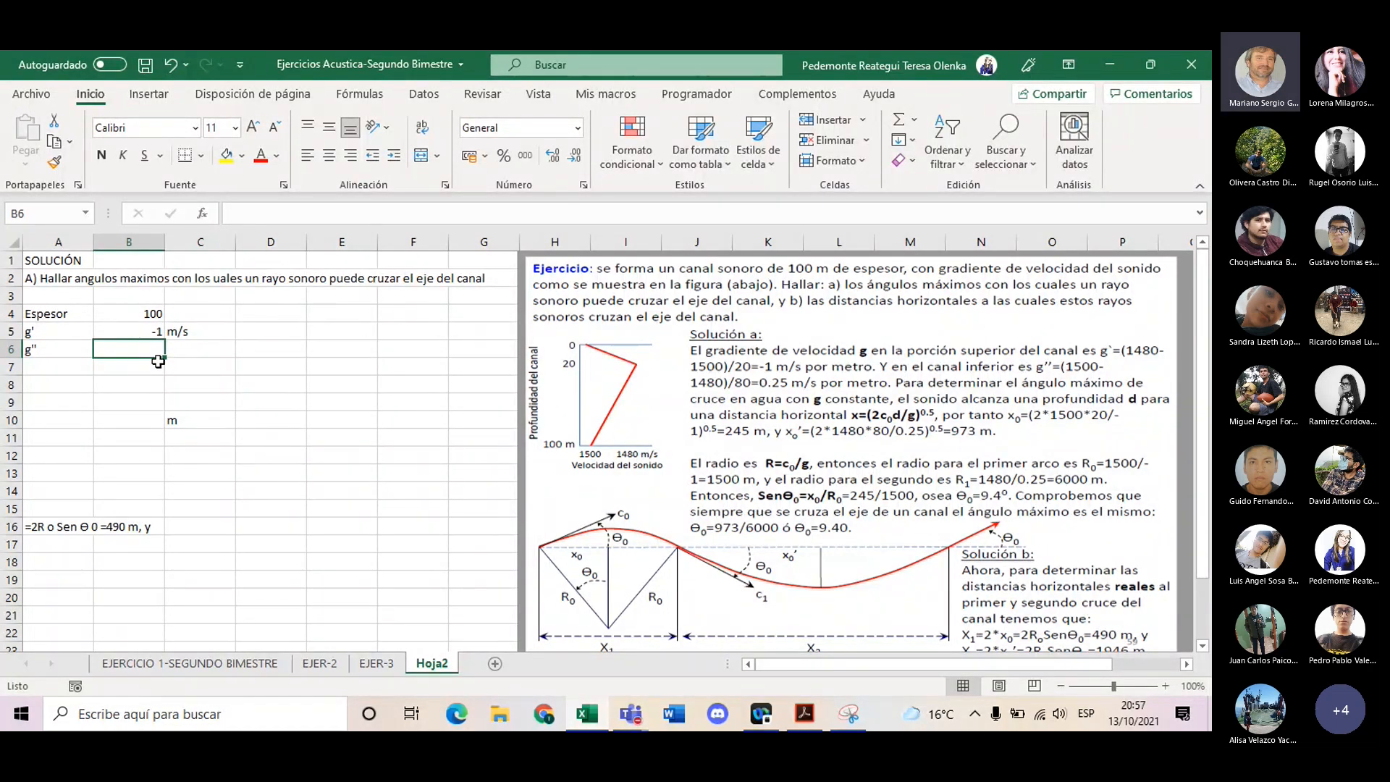
{"action": "type", "text": "="}
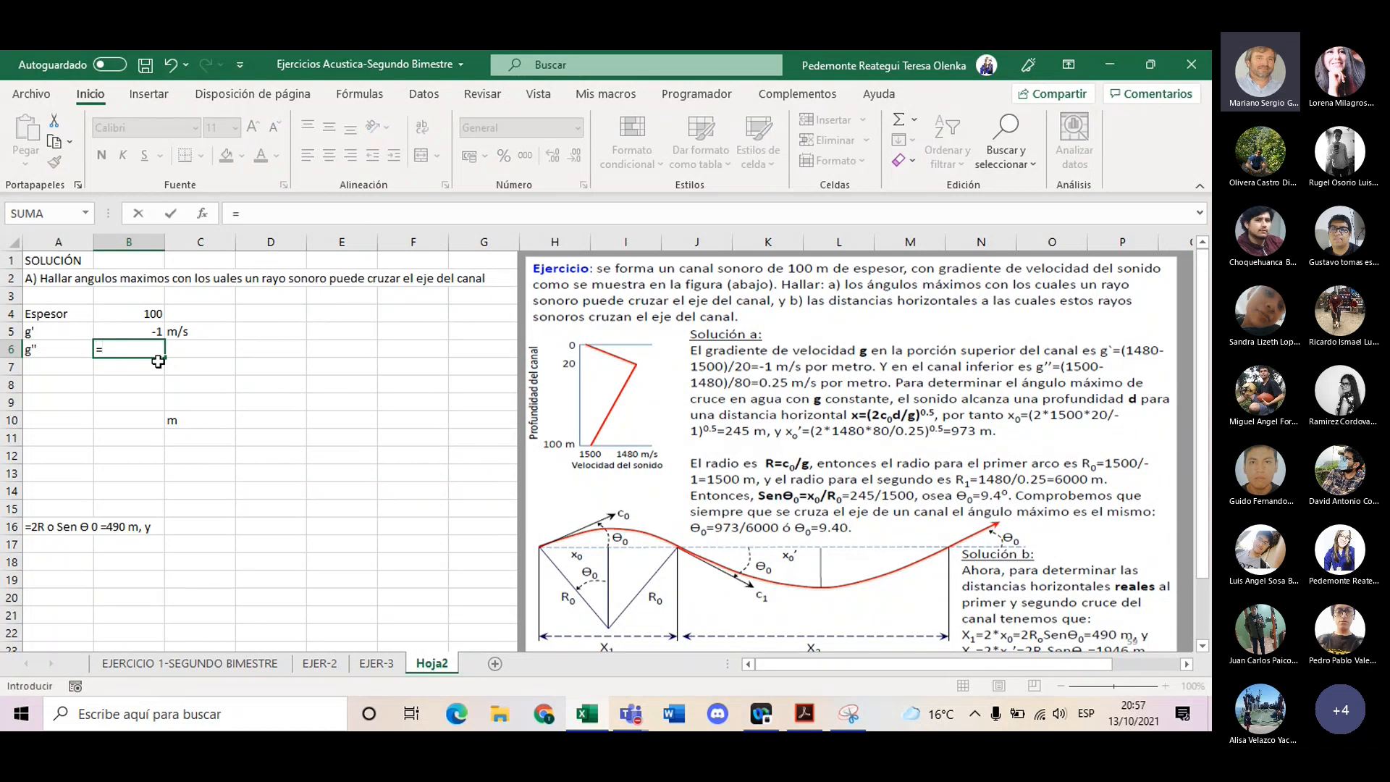
{"action": "type", "text": "1500"}
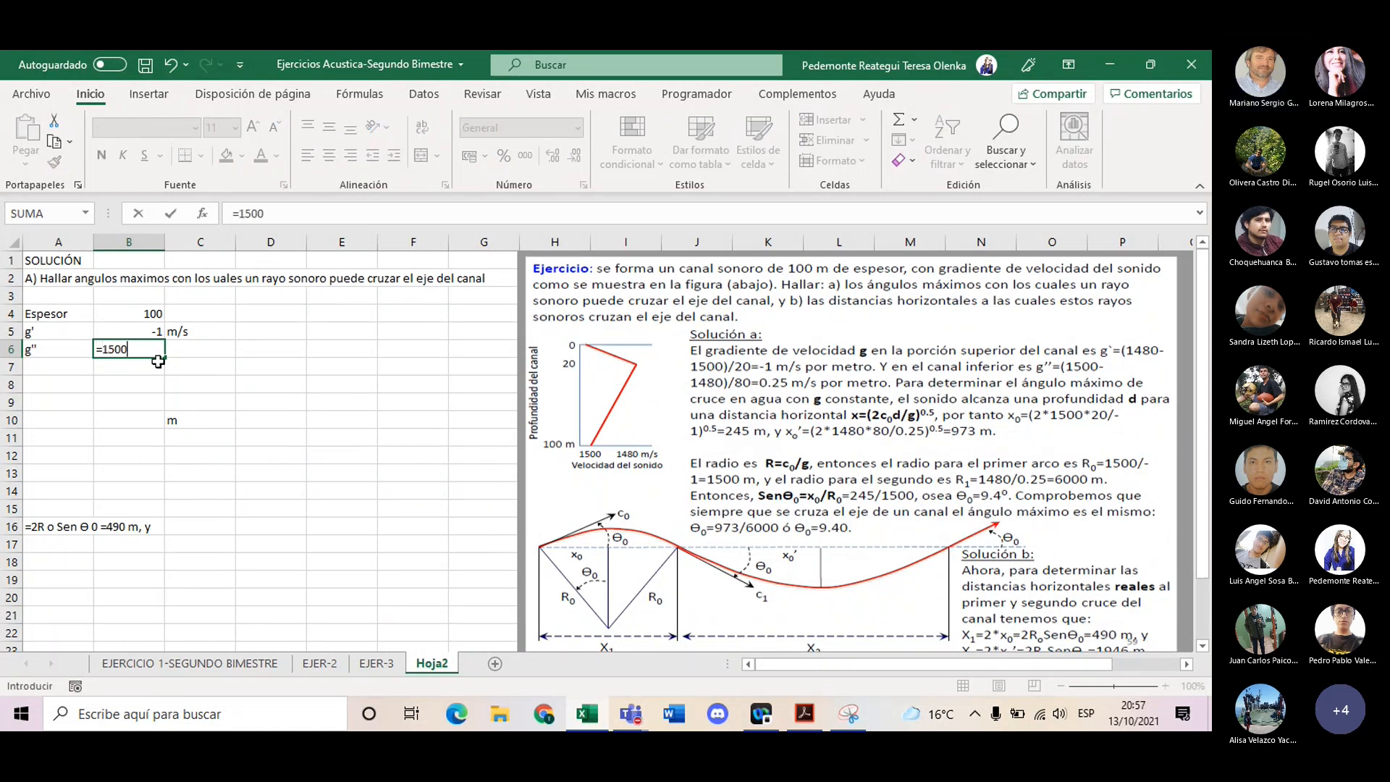
{"action": "left_click", "coordinate": [239, 213]}
{"action": "type", "text": "(1500"}
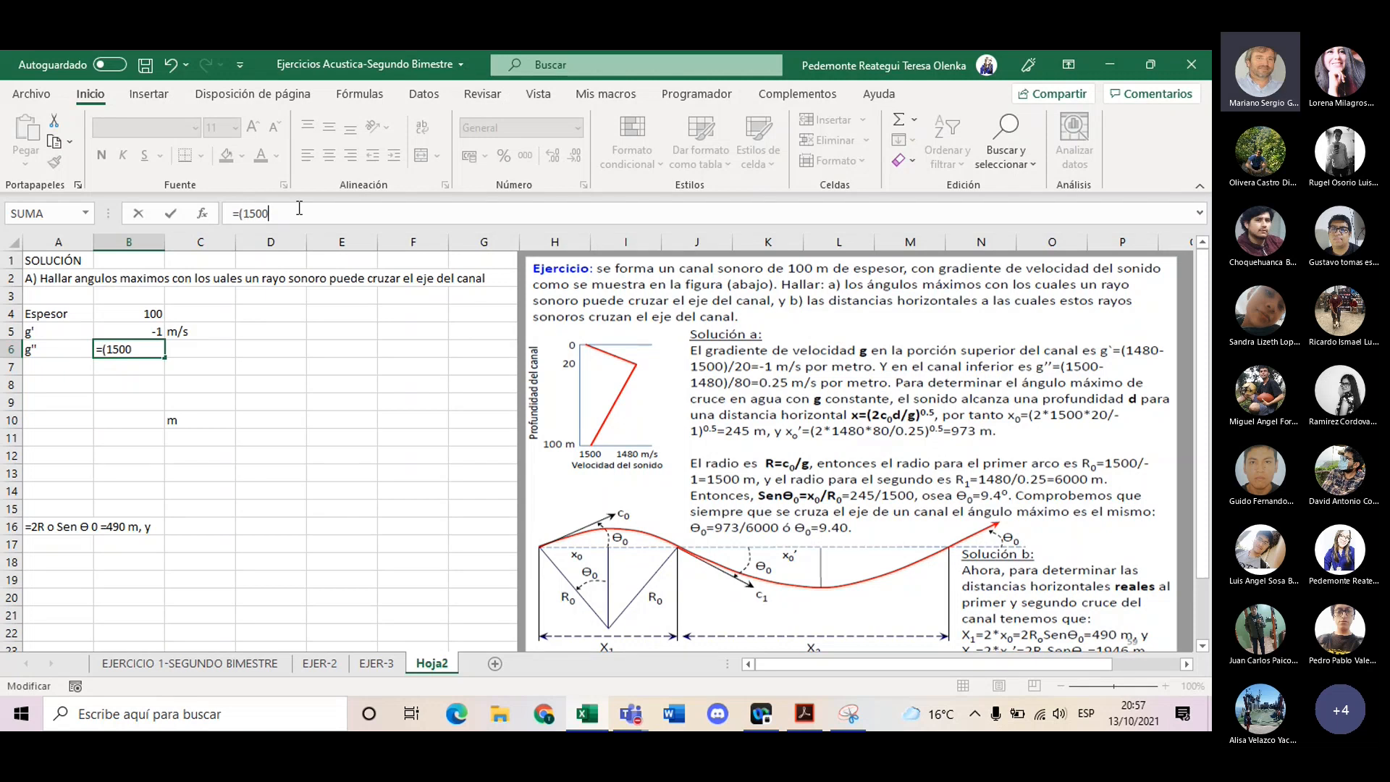
{"action": "type", "text": "-1480)/80"}
{"action": "key", "text": "Return"}
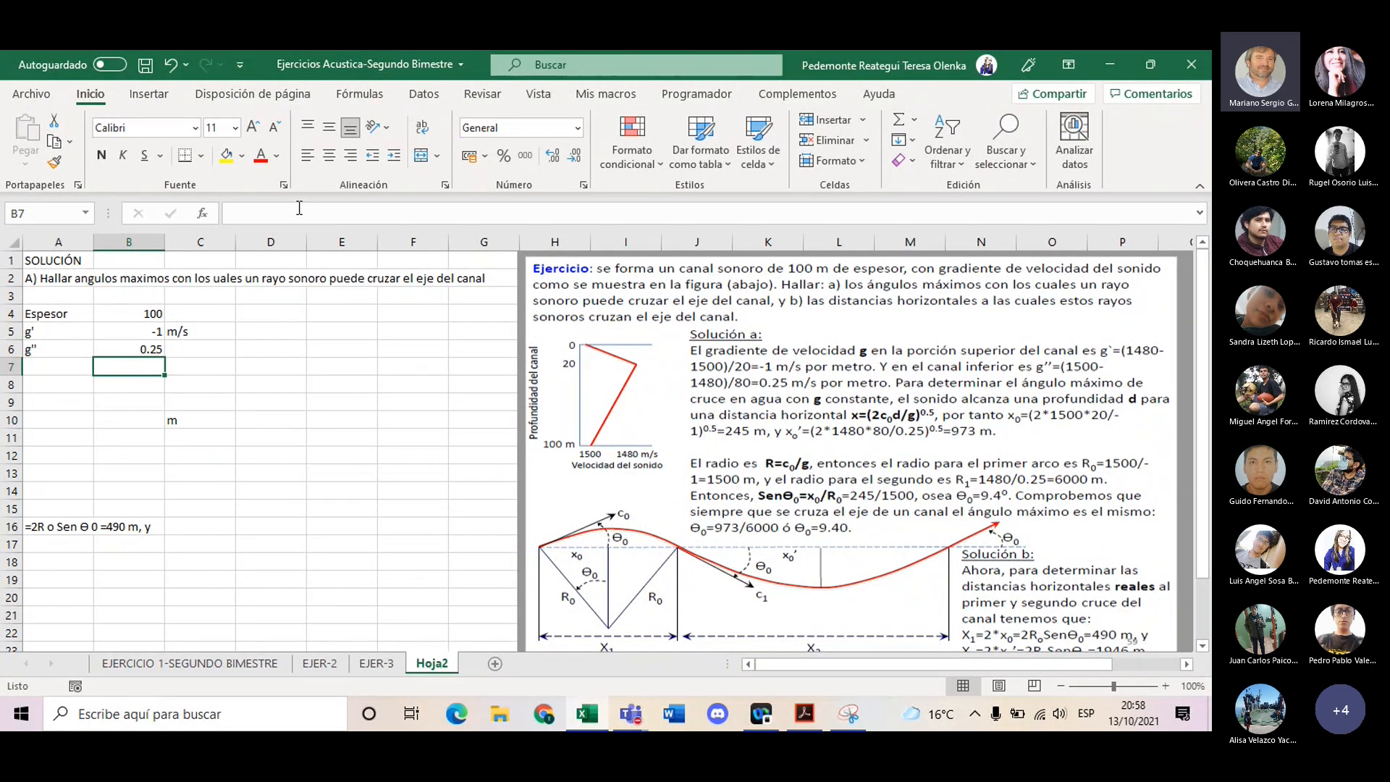
{"action": "left_click", "coordinate": [210, 334]}
{"action": "left_click_drag", "start_coordinate": [235, 339], "coordinate": [239, 352]}
{"action": "left_click", "coordinate": [341, 403]}
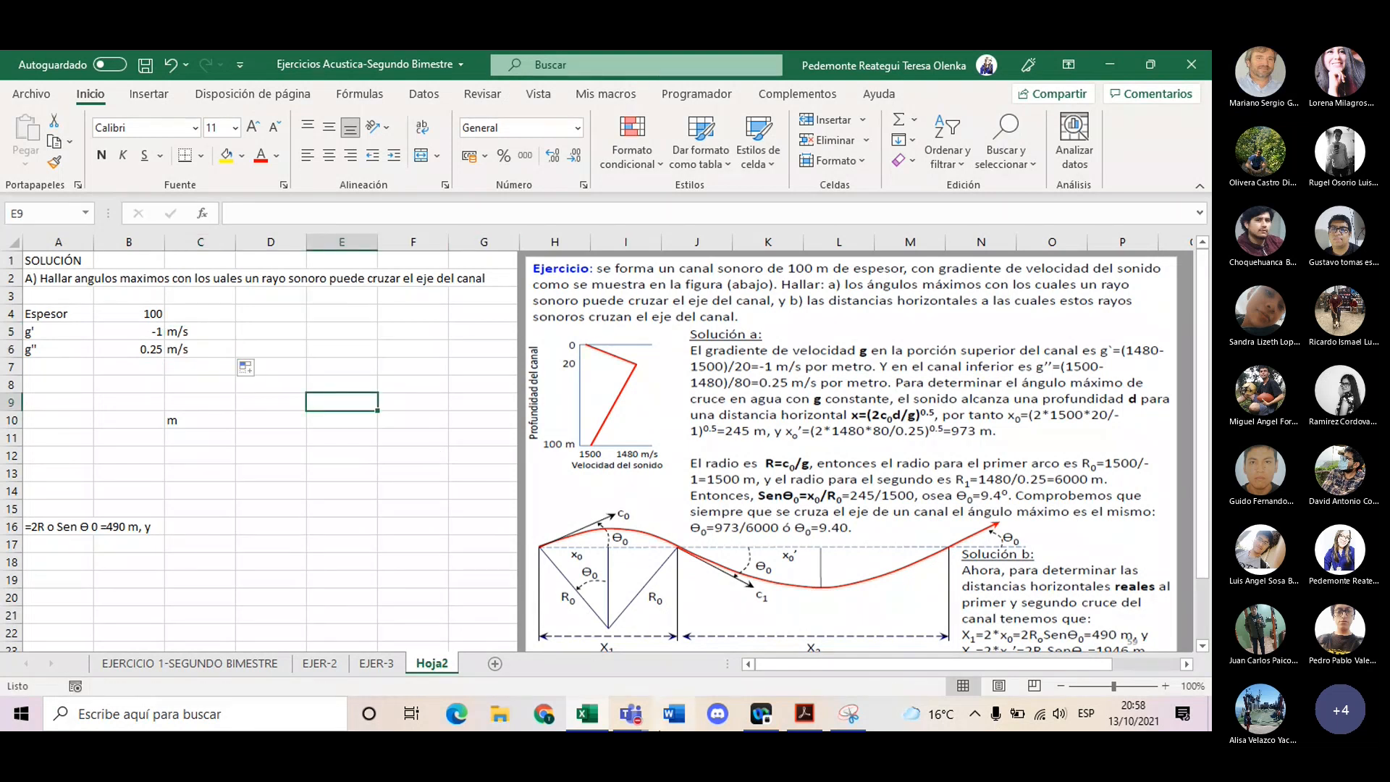
{"action": "left_click", "coordinate": [628, 715]}
{"action": "left_click", "coordinate": [789, 576]}
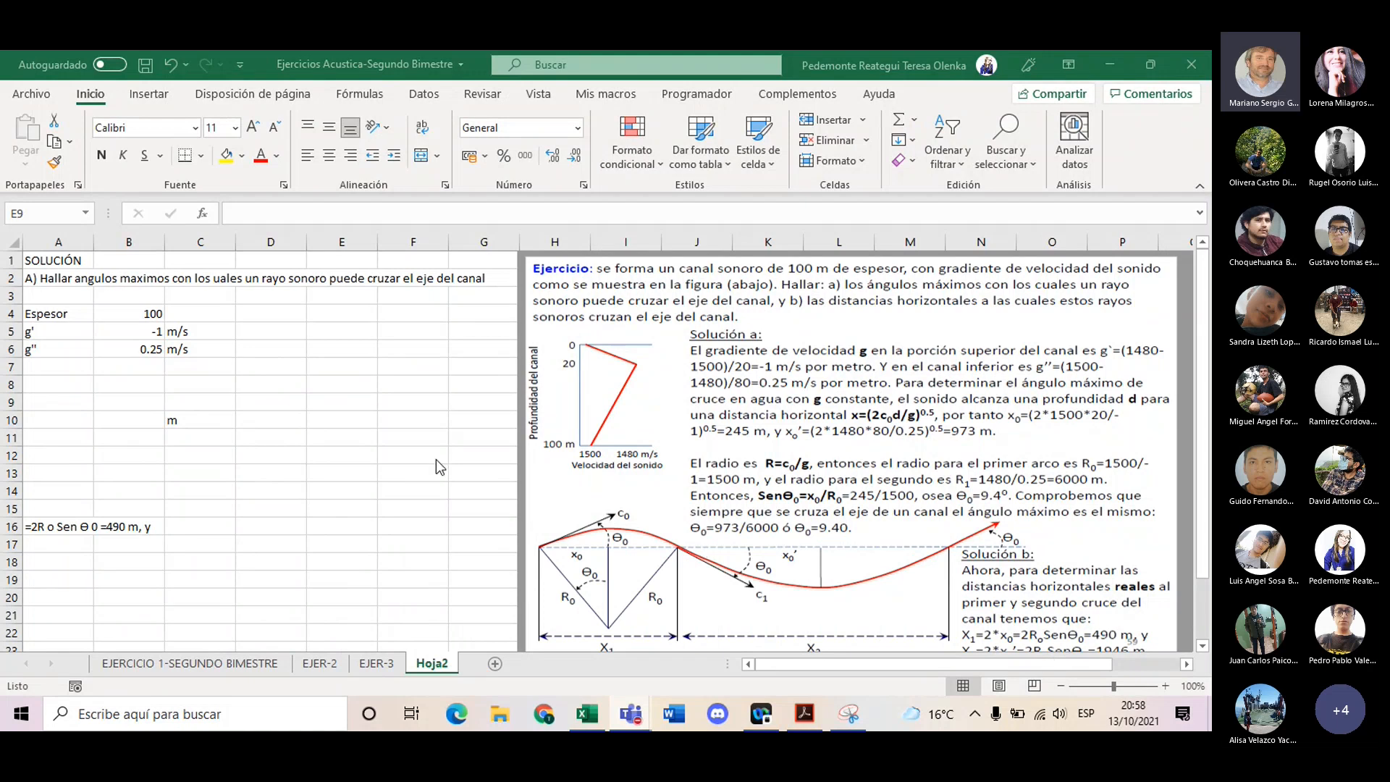
{"action": "key", "text": "alt+Tab"}
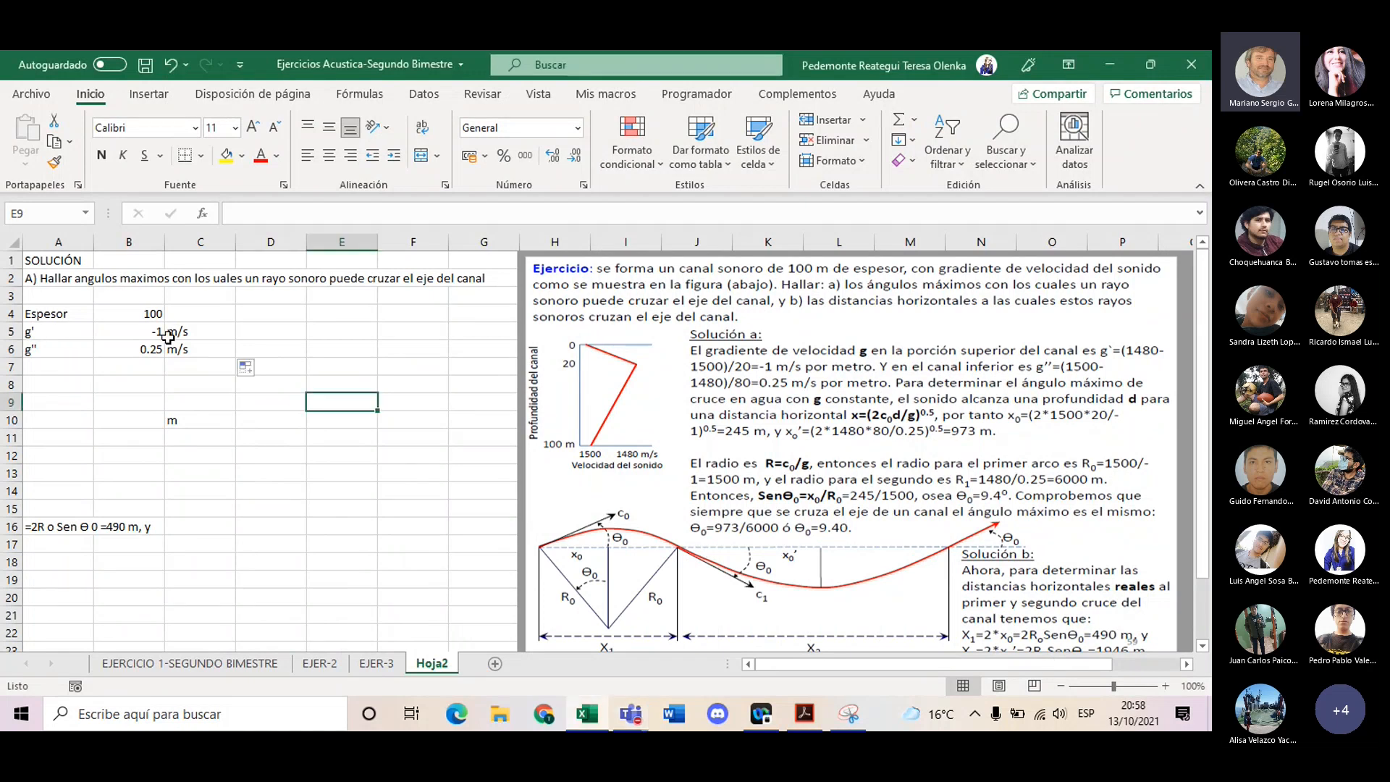
- Enter the unit m for Espesor in C4
{"action": "left_click", "coordinate": [205, 318]}
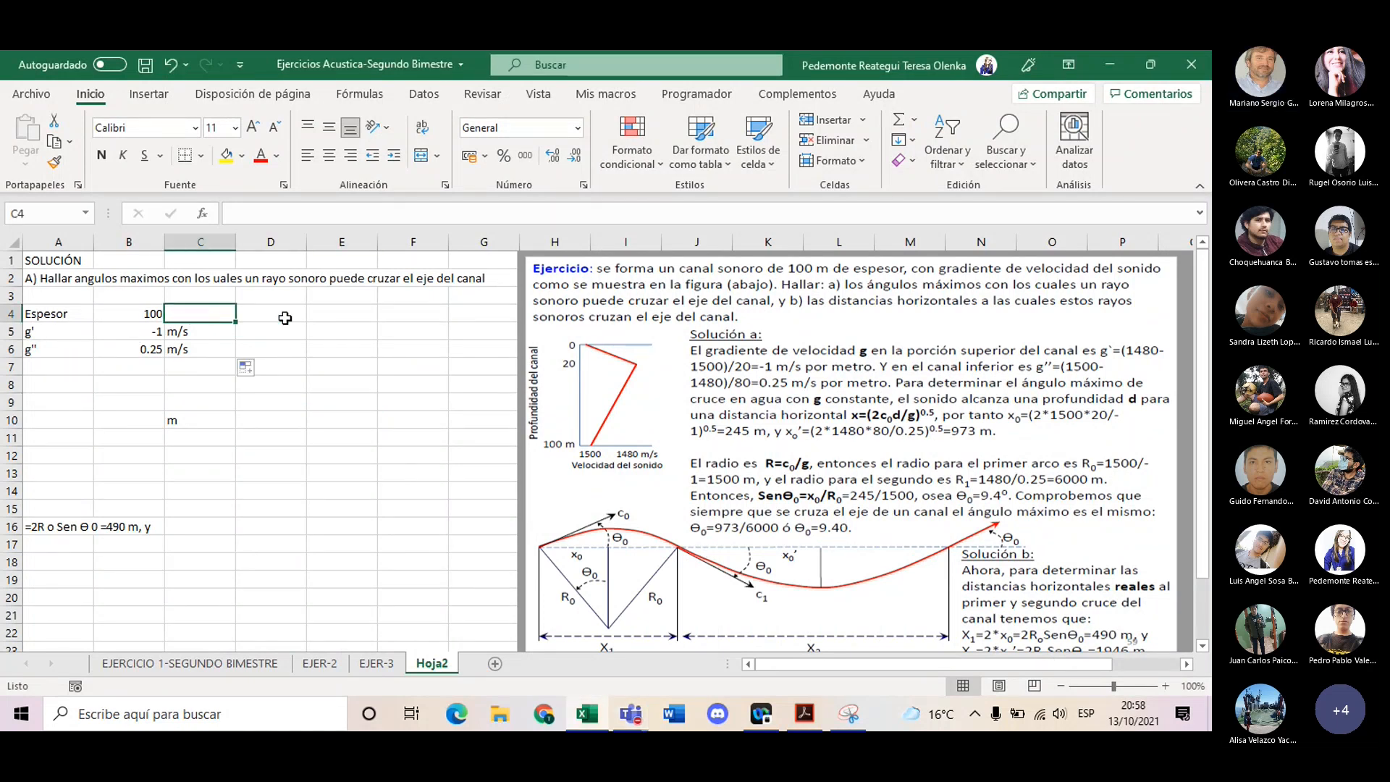
{"action": "type", "text": "m/s"}
{"action": "key", "text": "Return"}
{"action": "left_click", "coordinate": [210, 310]}
{"action": "left_click", "coordinate": [246, 213]}
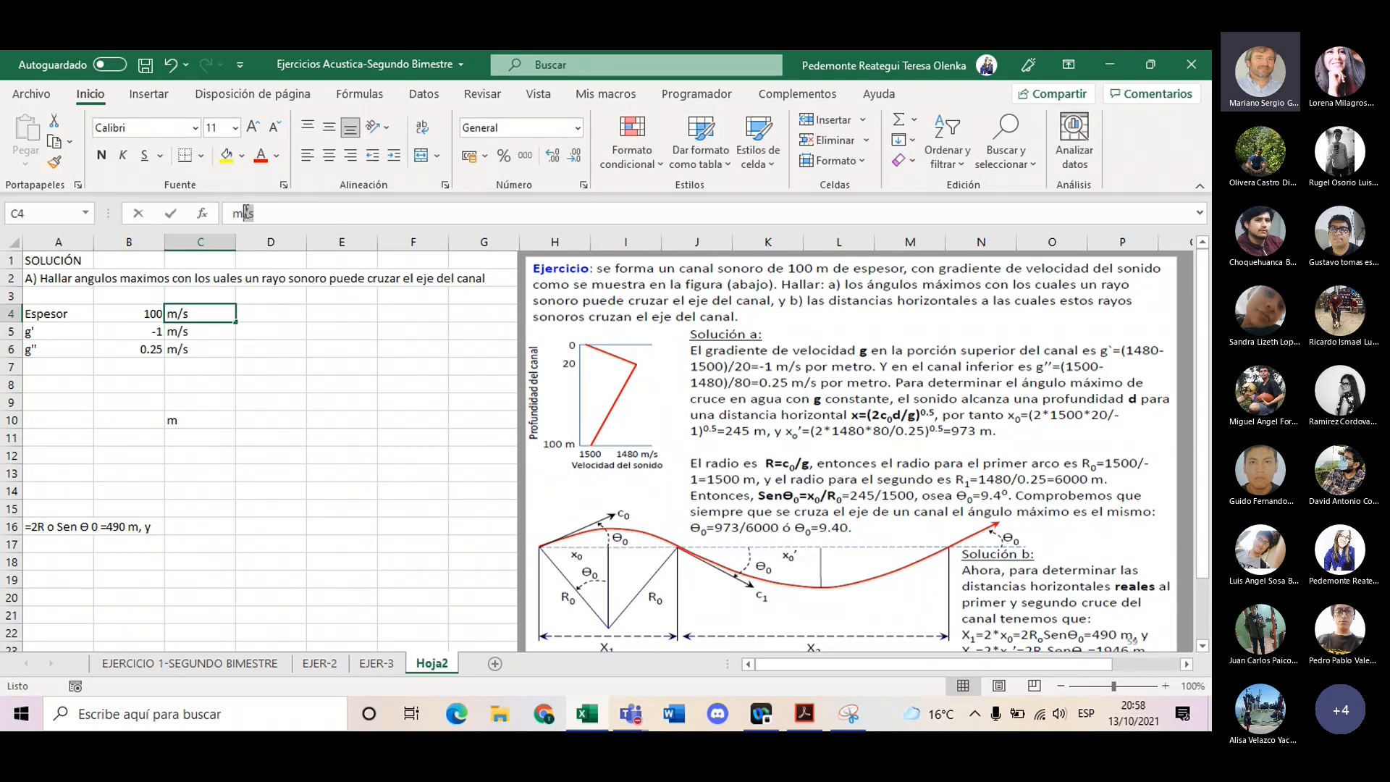
{"action": "key", "text": "Delete"}
{"action": "key", "text": "Delete"}
{"action": "left_click", "coordinate": [271, 384]}
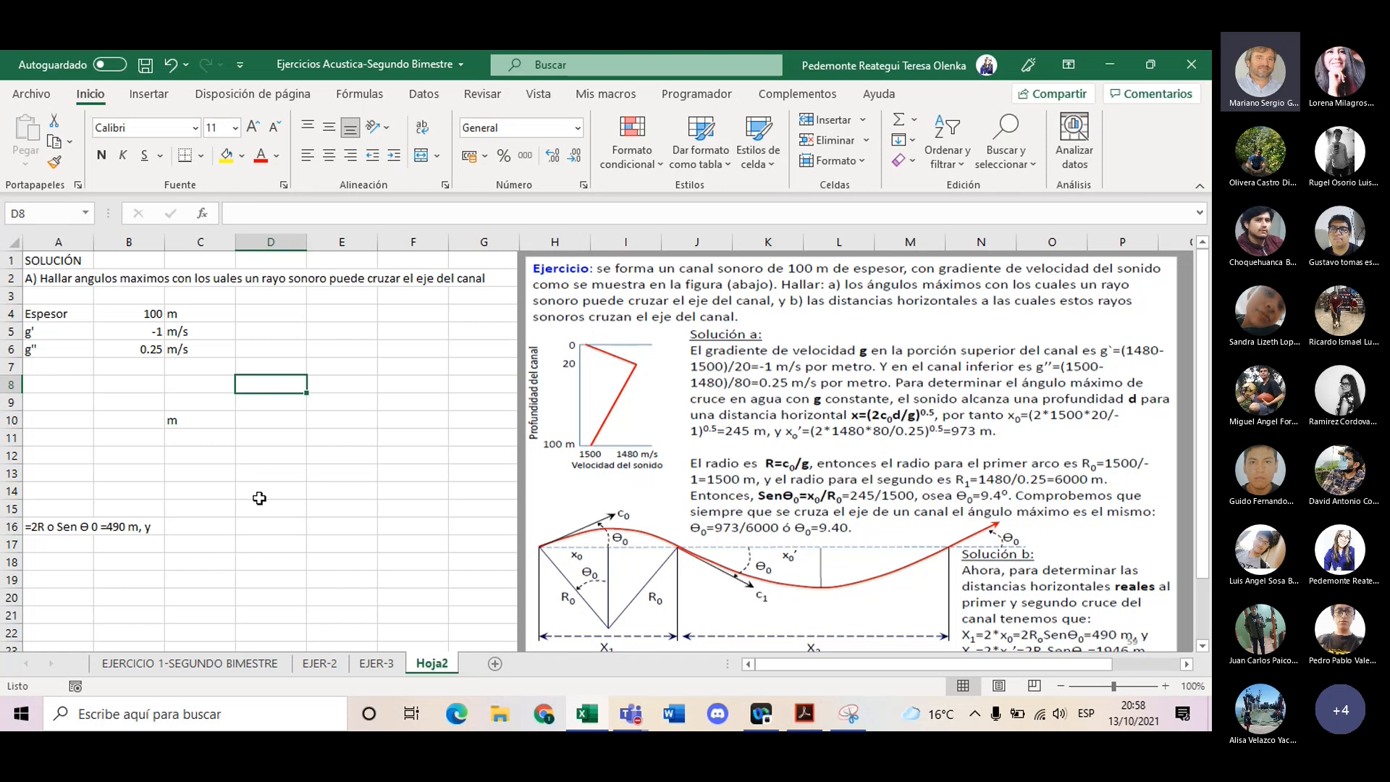
- Enter the label "Angulo Maximo" in A8 and clear the leftover unit in C10
{"action": "left_click", "coordinate": [63, 377]}
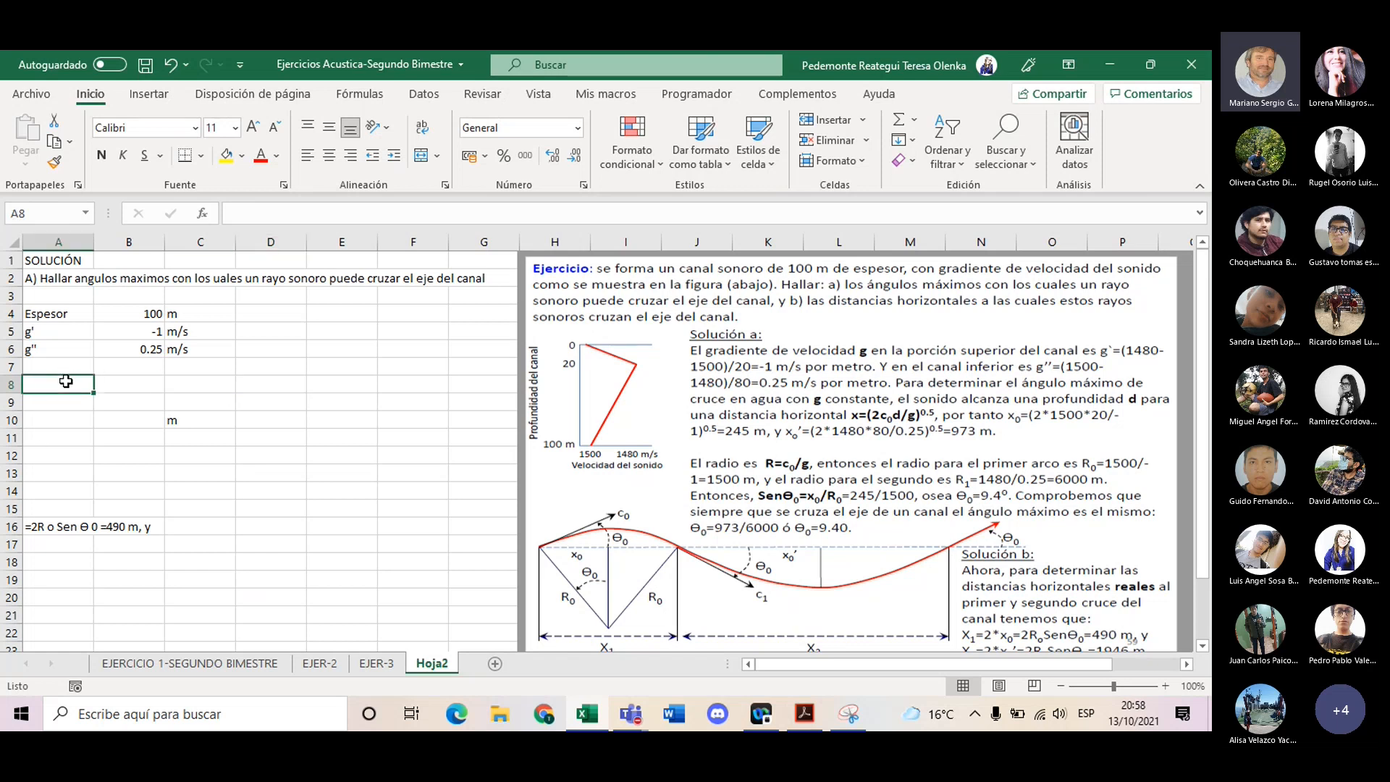
{"action": "type", "text": "Angulo Maximo"}
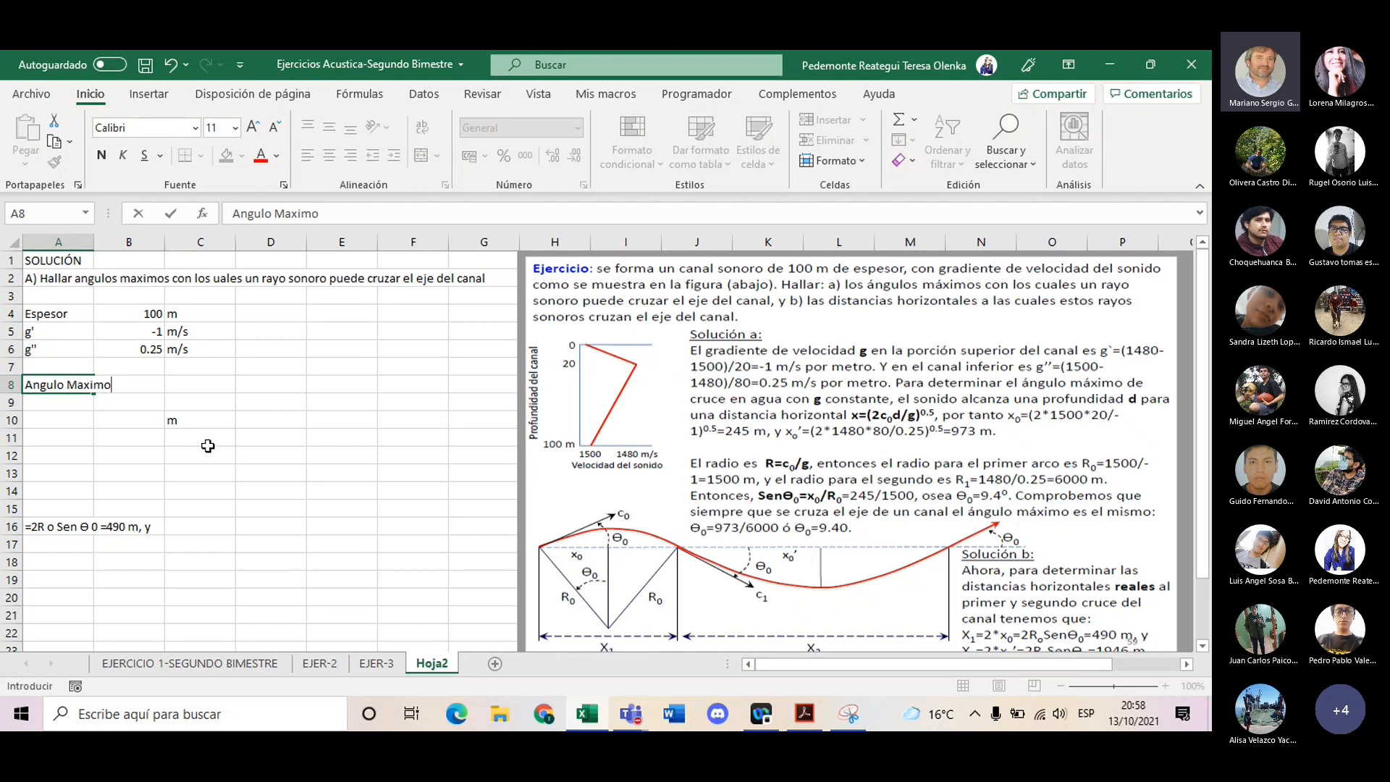
{"action": "left_click", "coordinate": [212, 423]}
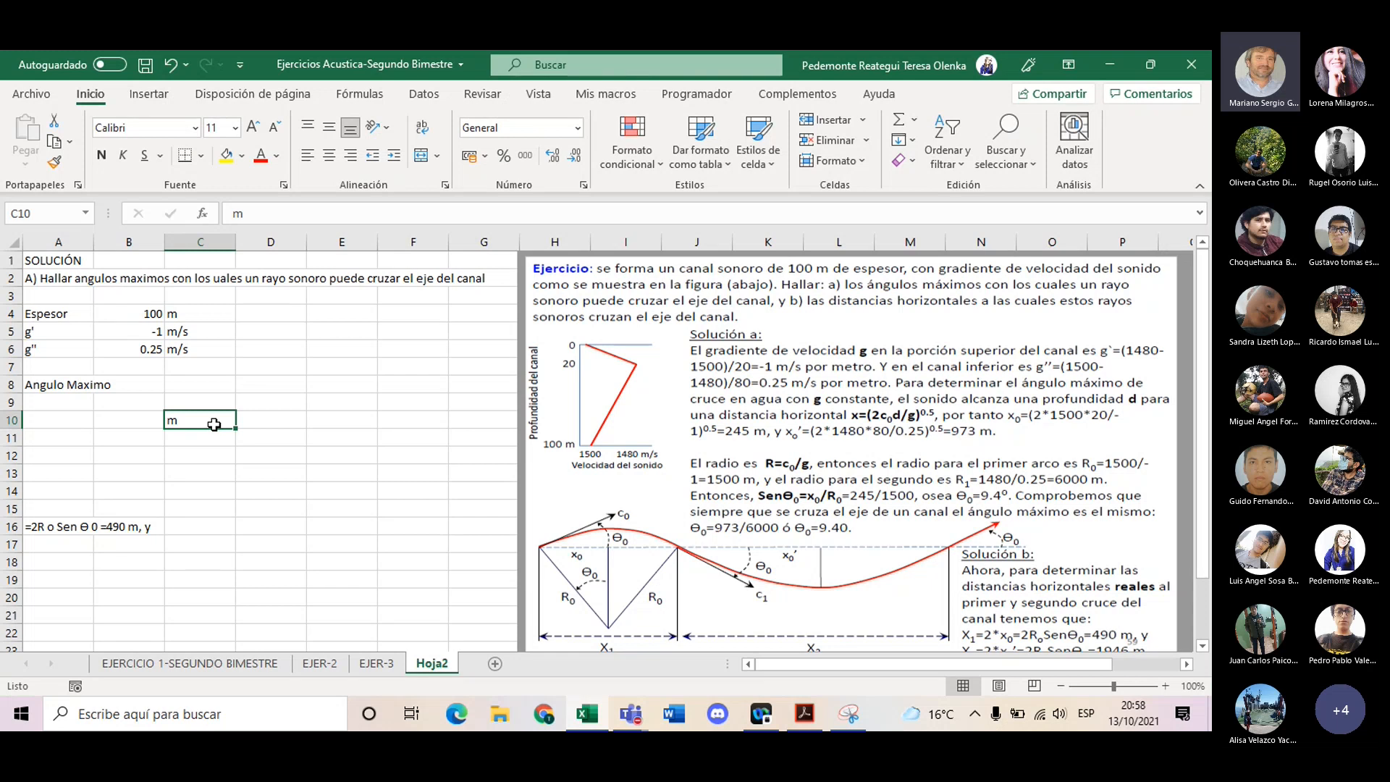
{"action": "key", "text": "BackSpace"}
{"action": "key", "text": "Return"}
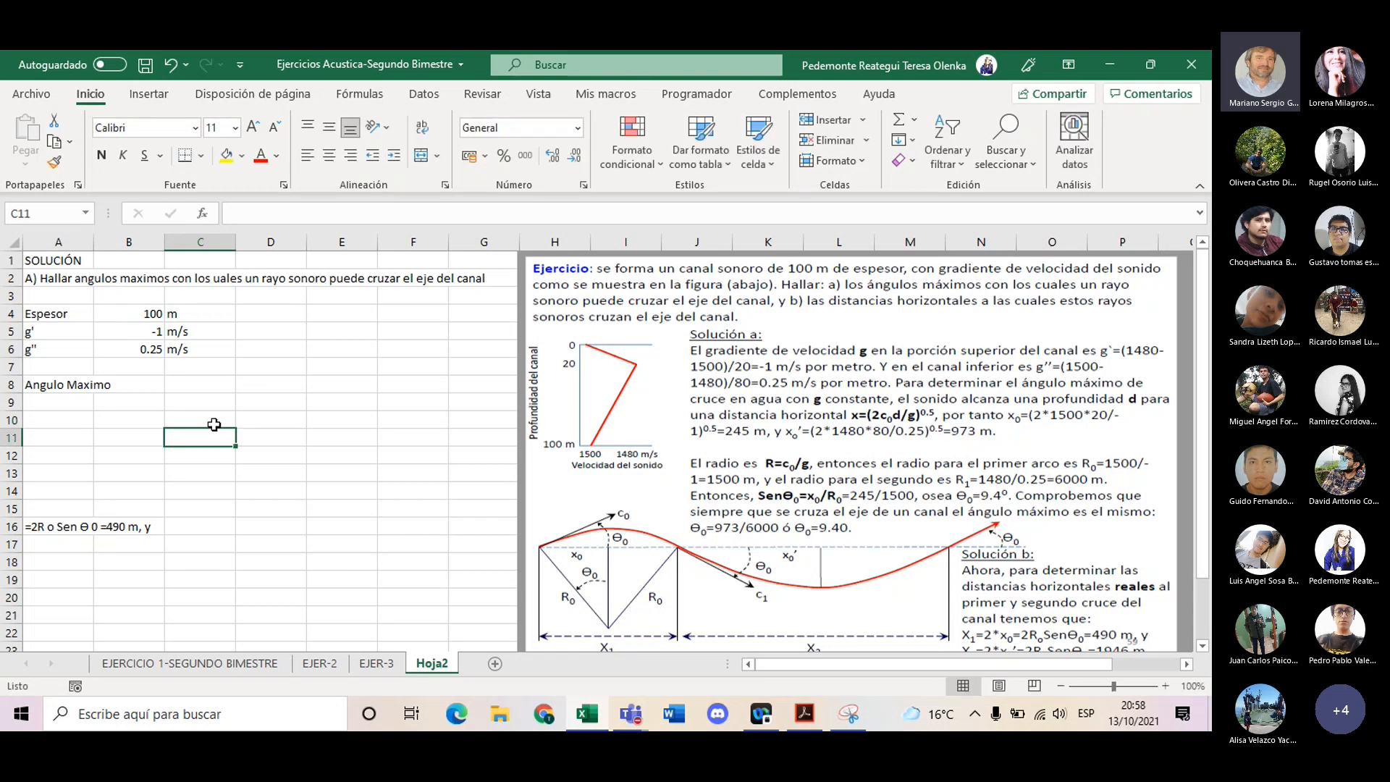
- Enter the label "d=" in A10
{"action": "left_click", "coordinate": [57, 418]}
{"action": "type", "text": "d="}
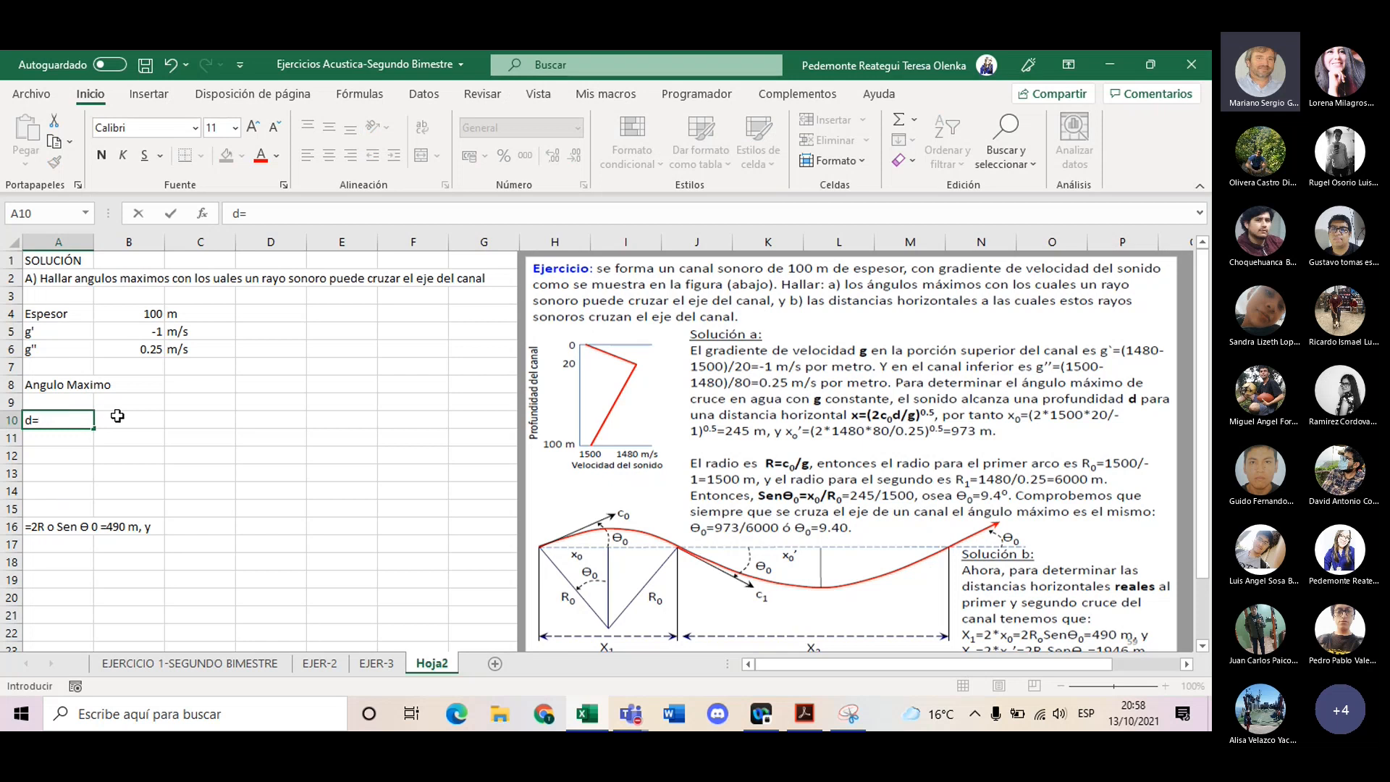
{"action": "key", "text": "BackSpace"}
{"action": "type", "text": "="}
{"action": "key", "text": "Return"}
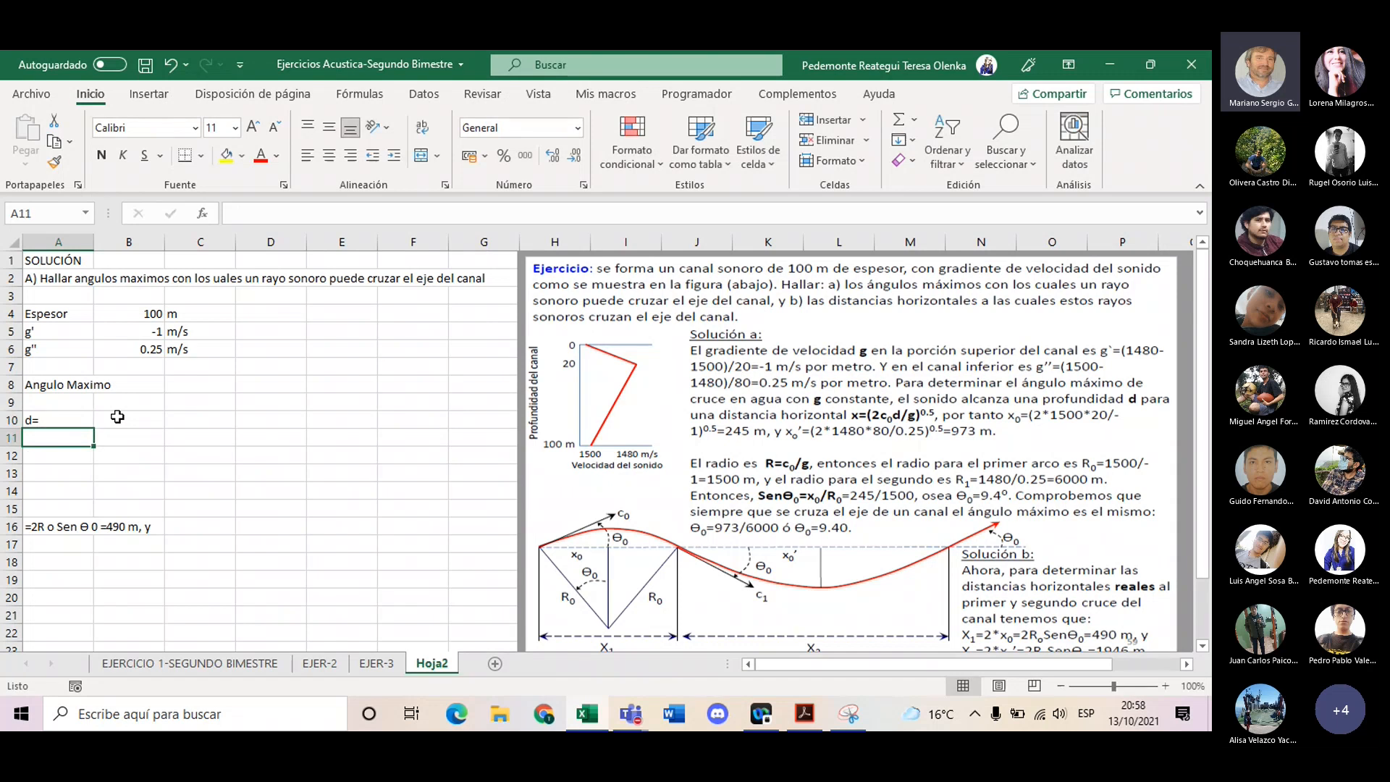
- Write the horizontal distance formula as the text "x=(c0d/g)^0.5" in B10
{"action": "key", "text": "Right"}
{"action": "left_click", "coordinate": [117, 418]}
{"action": "type", "text": "x="}
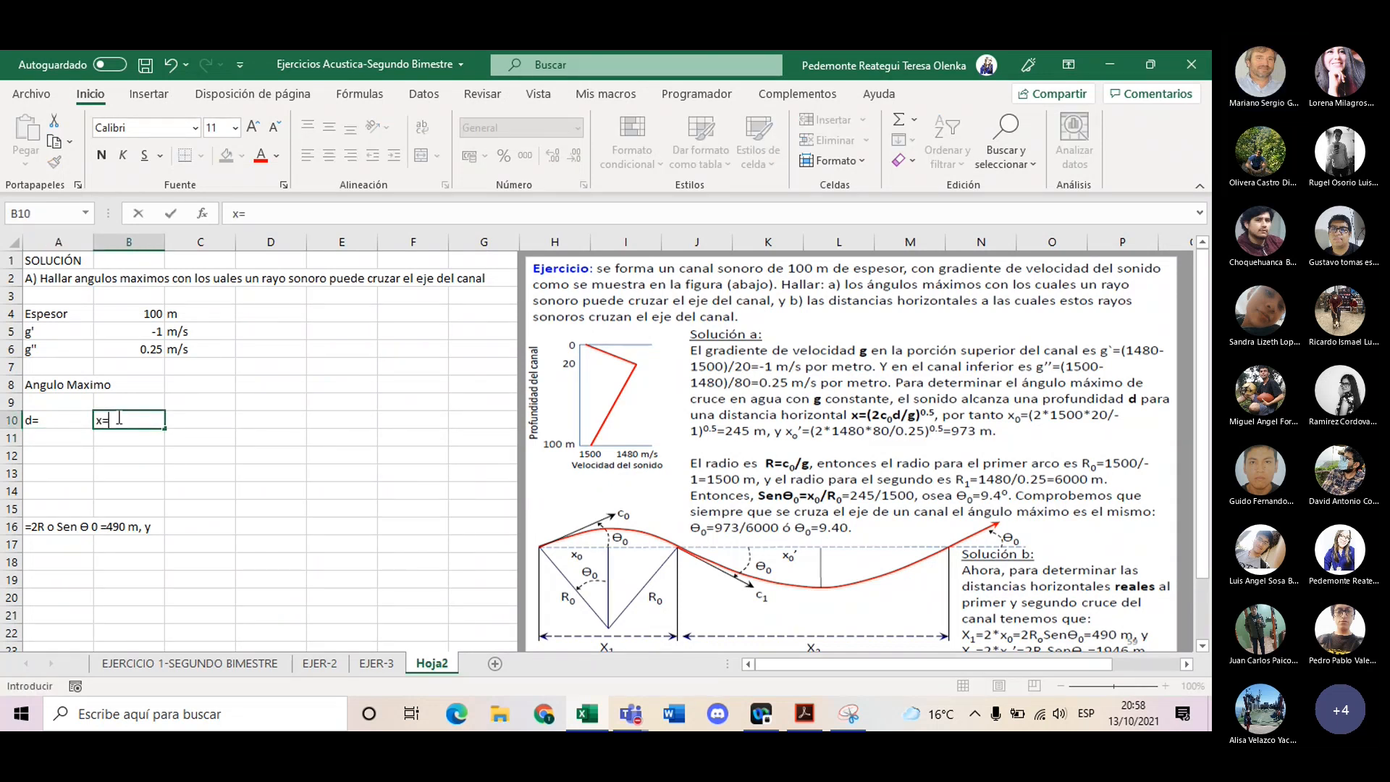
{"action": "type", "text": "(c"}
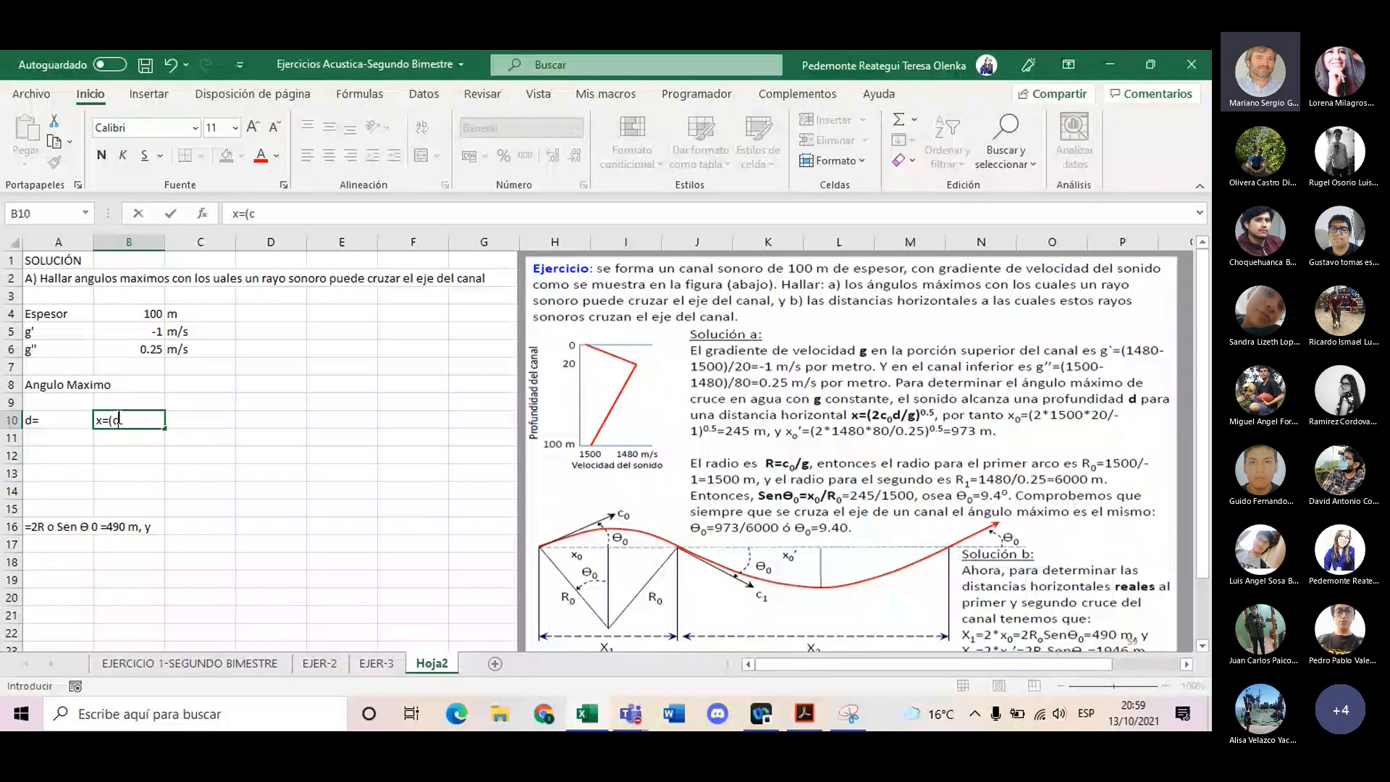
{"action": "type", "text": "0d"}
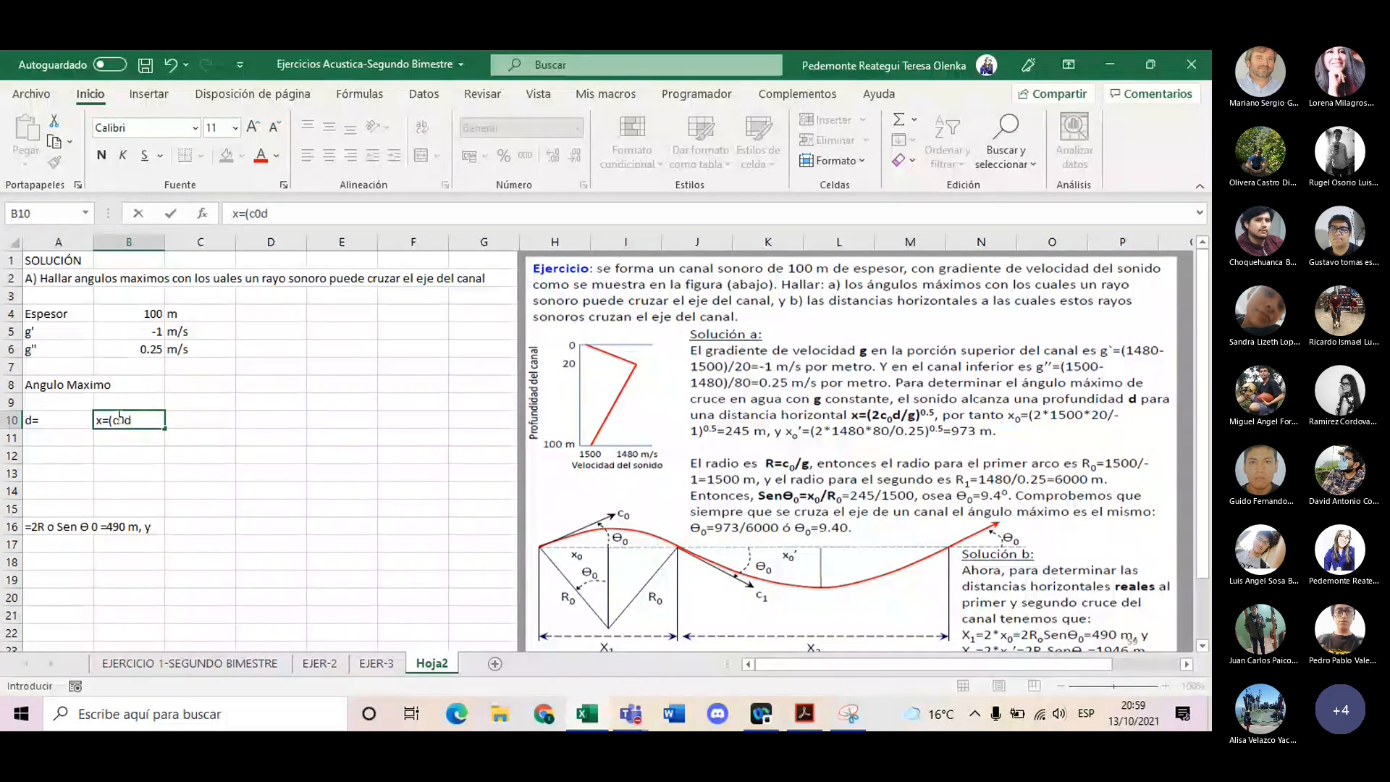
{"action": "type", "text": "/g)"}
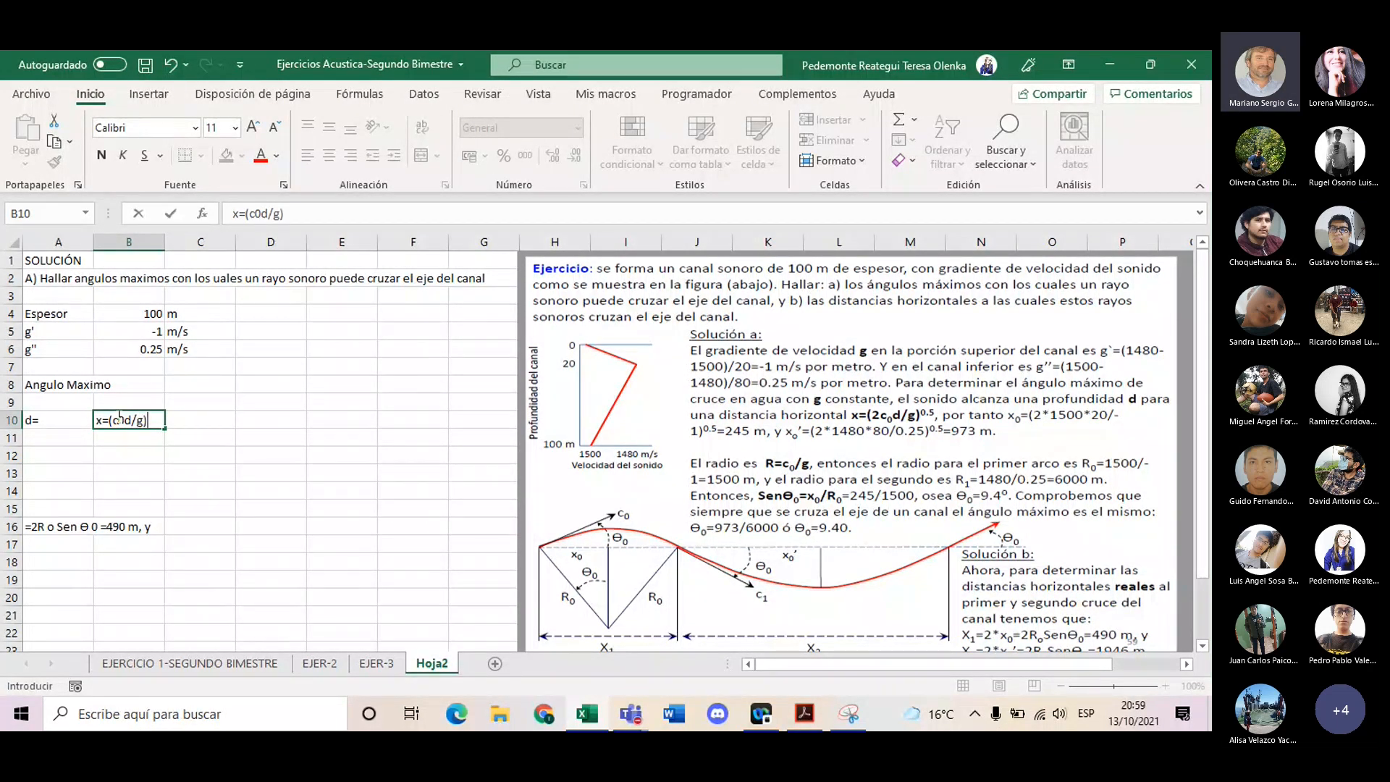
{"action": "type", "text": "^0.5"}
{"action": "key", "text": "Return"}
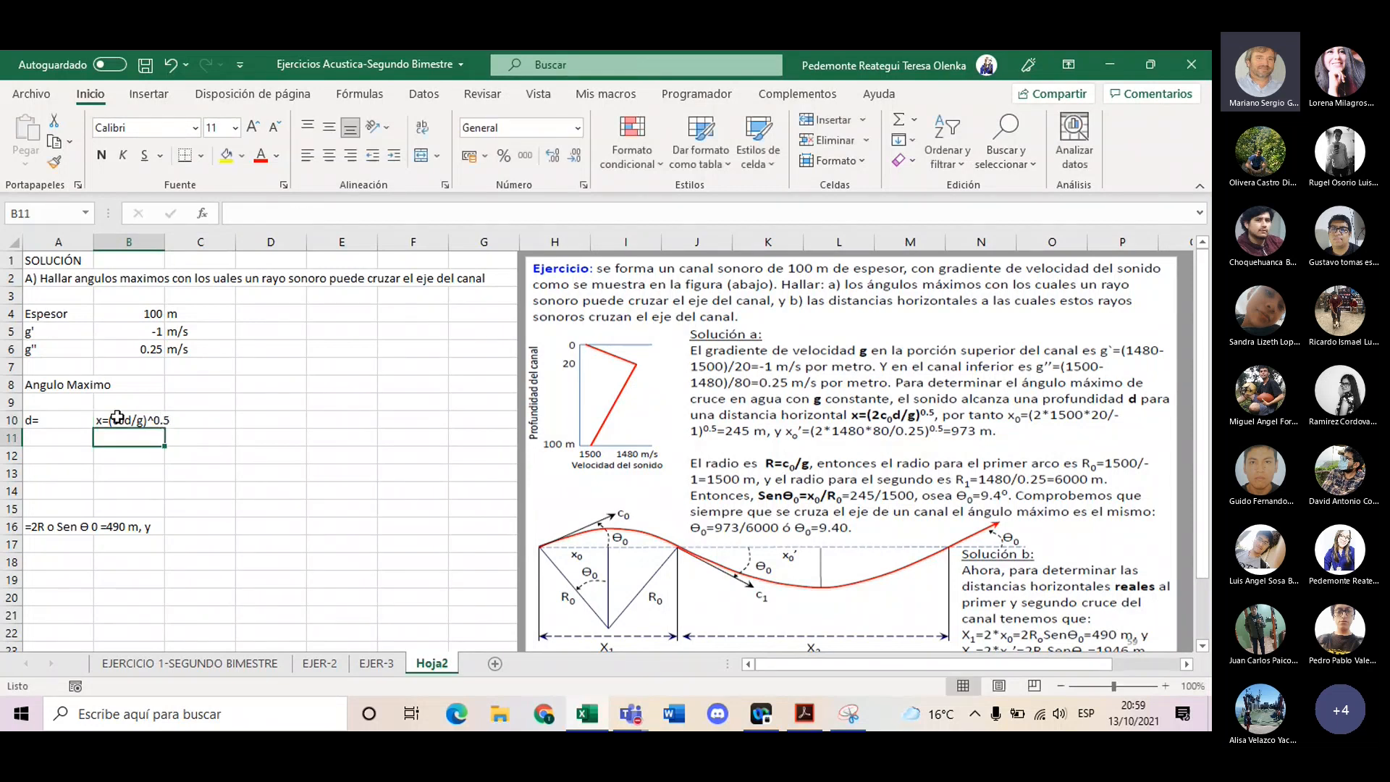
- Enter the label "x0" in A11
{"action": "left_click", "coordinate": [58, 440]}
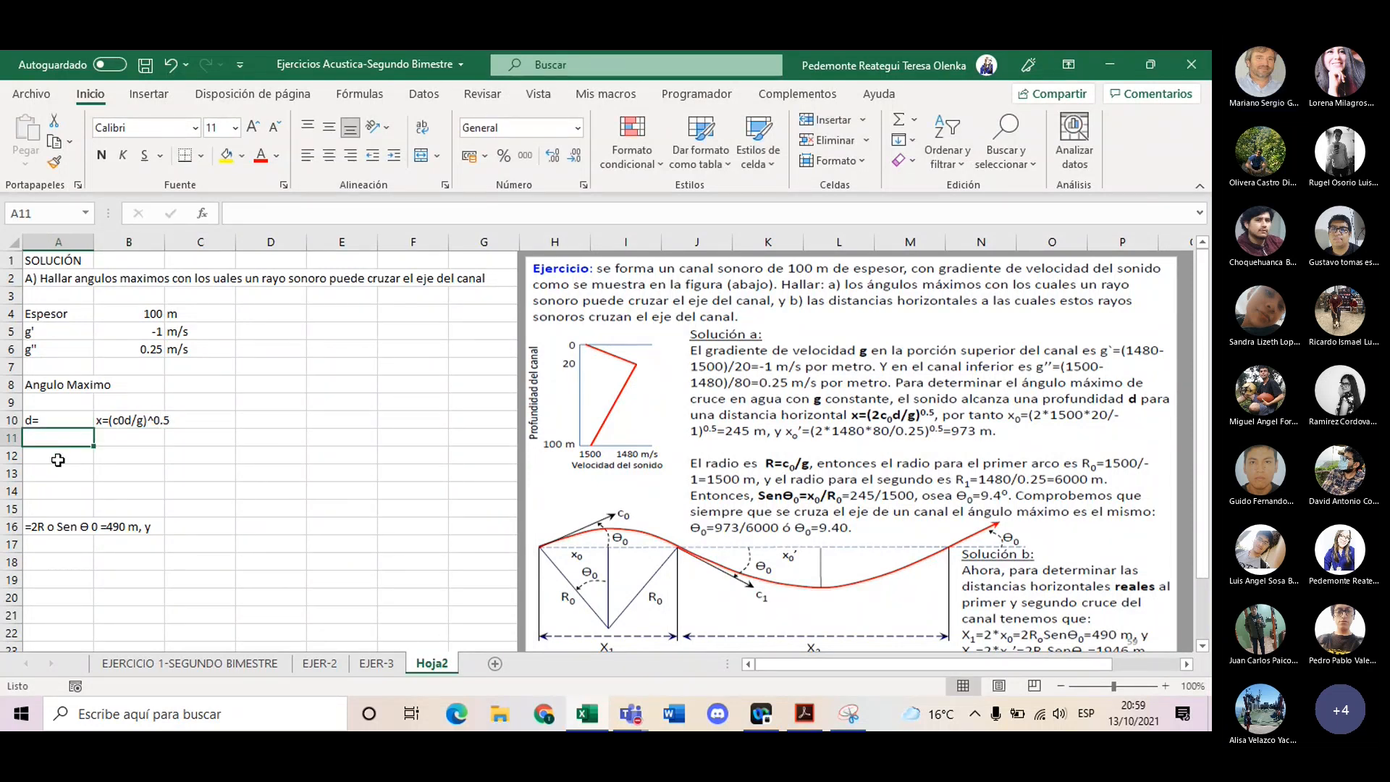
{"action": "type", "text": "x0"}
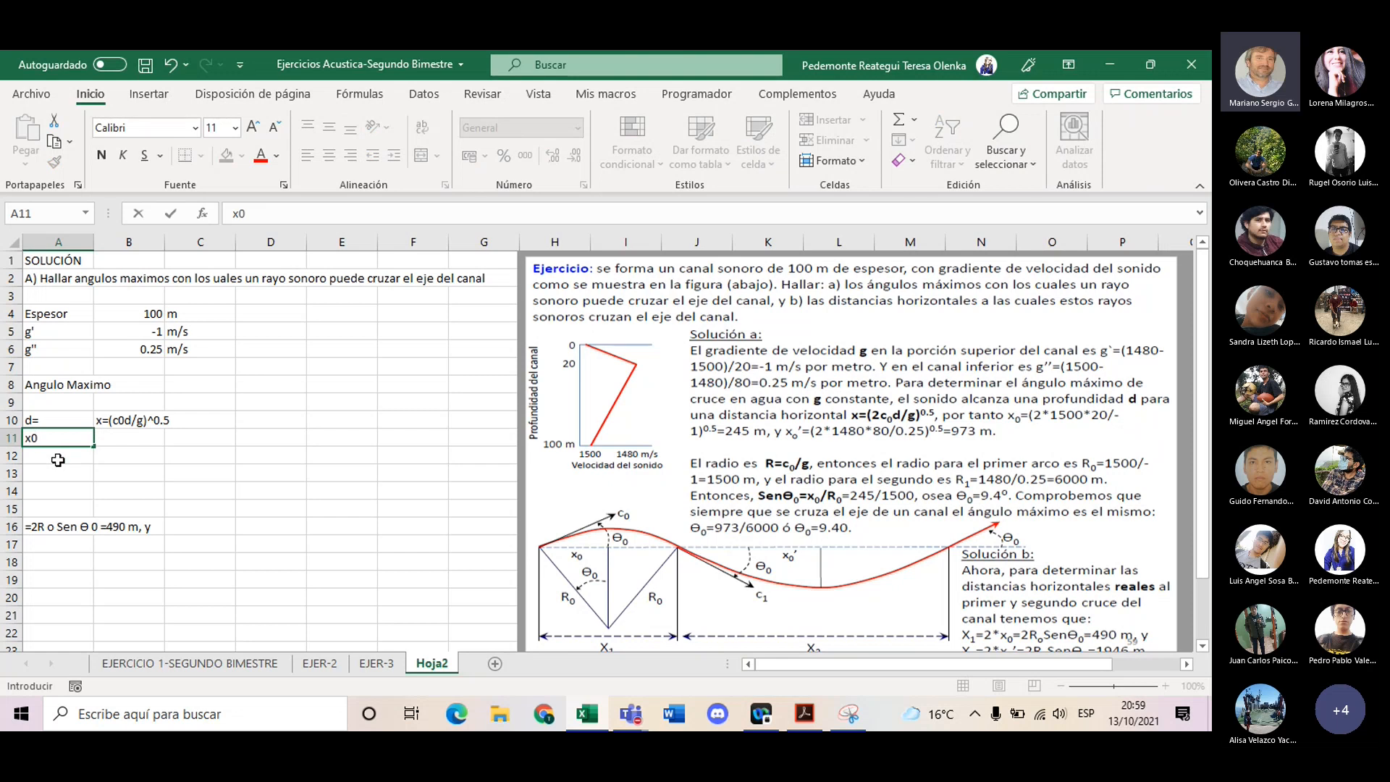
{"action": "key", "text": "Tab"}
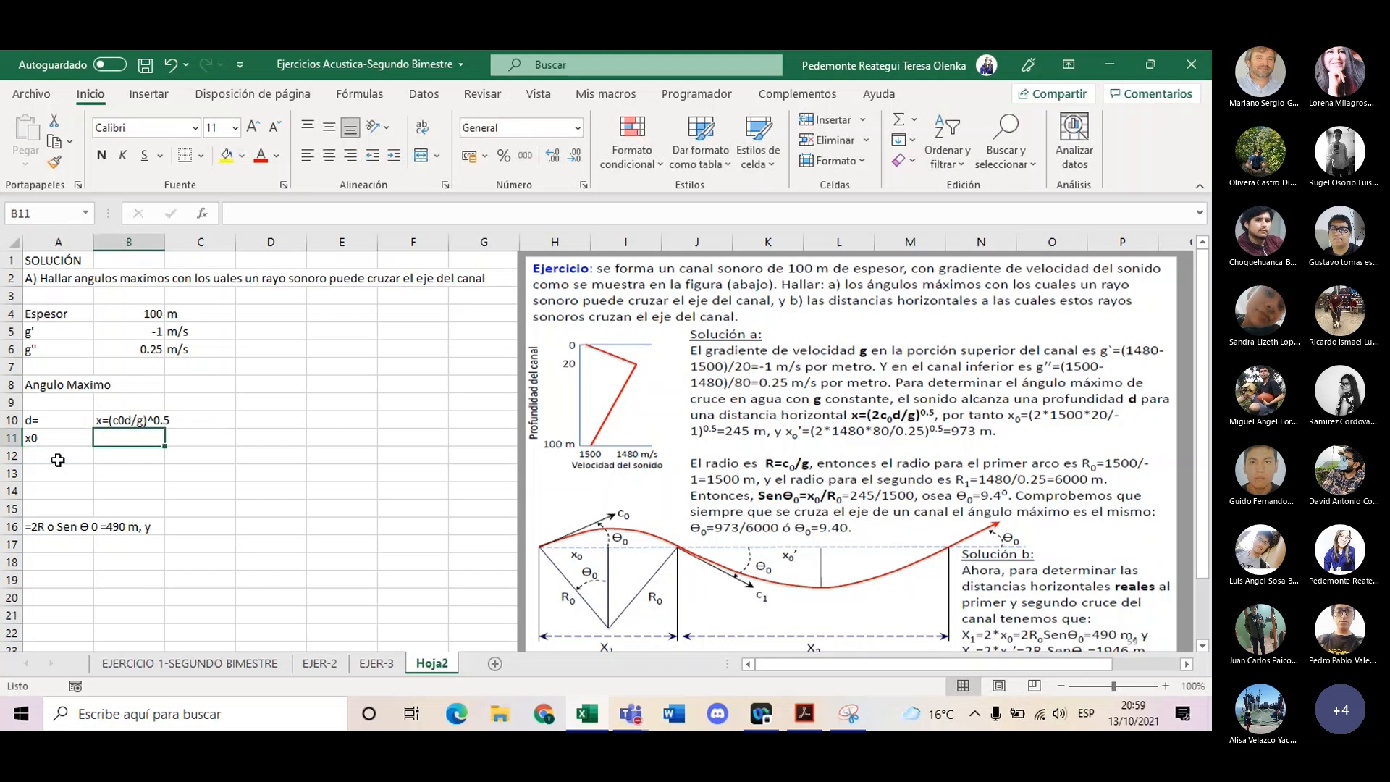
- Enter the horizontal distance formula =(2*1500*20/B5)^0.5 in B11, referencing the g' value
{"action": "type", "text": "="}
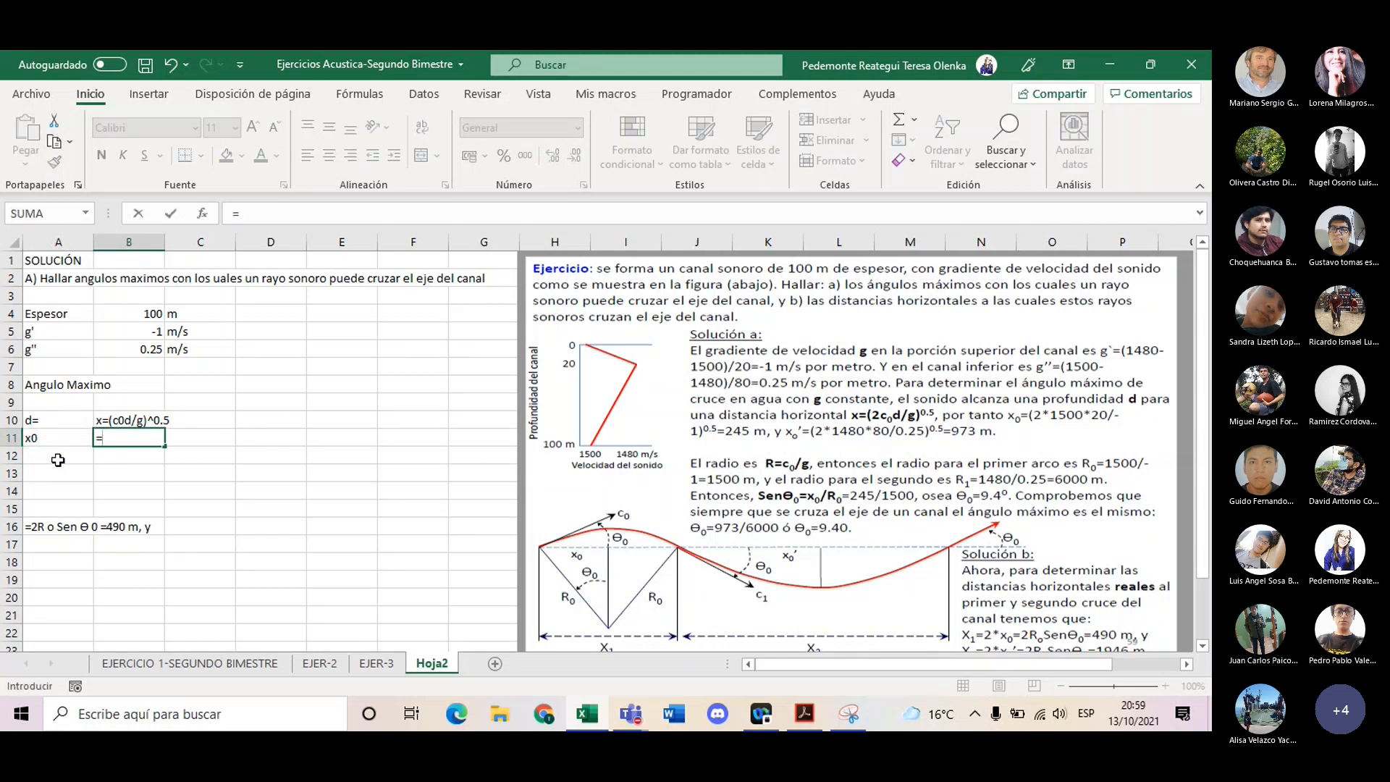
{"action": "type", "text": "(2*15"}
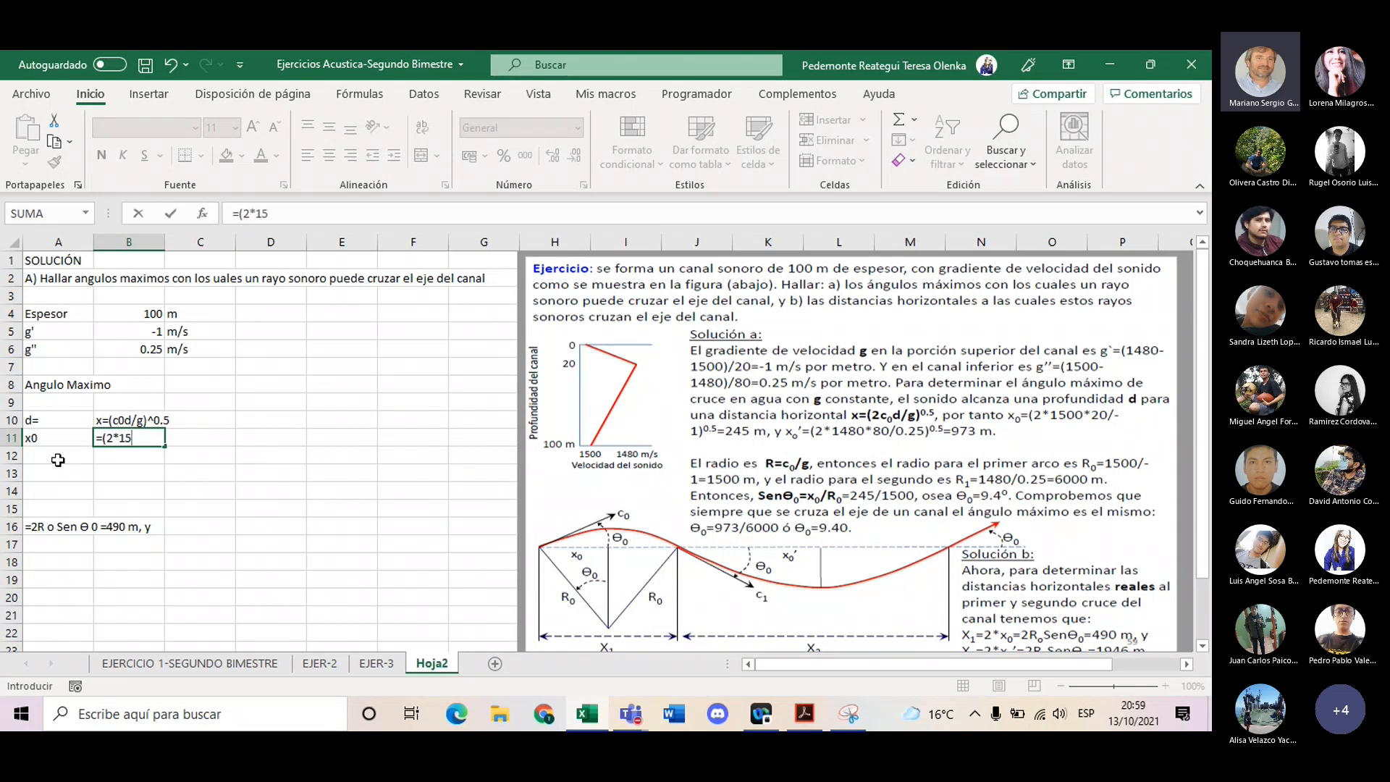
{"action": "type", "text": "00*20/"}
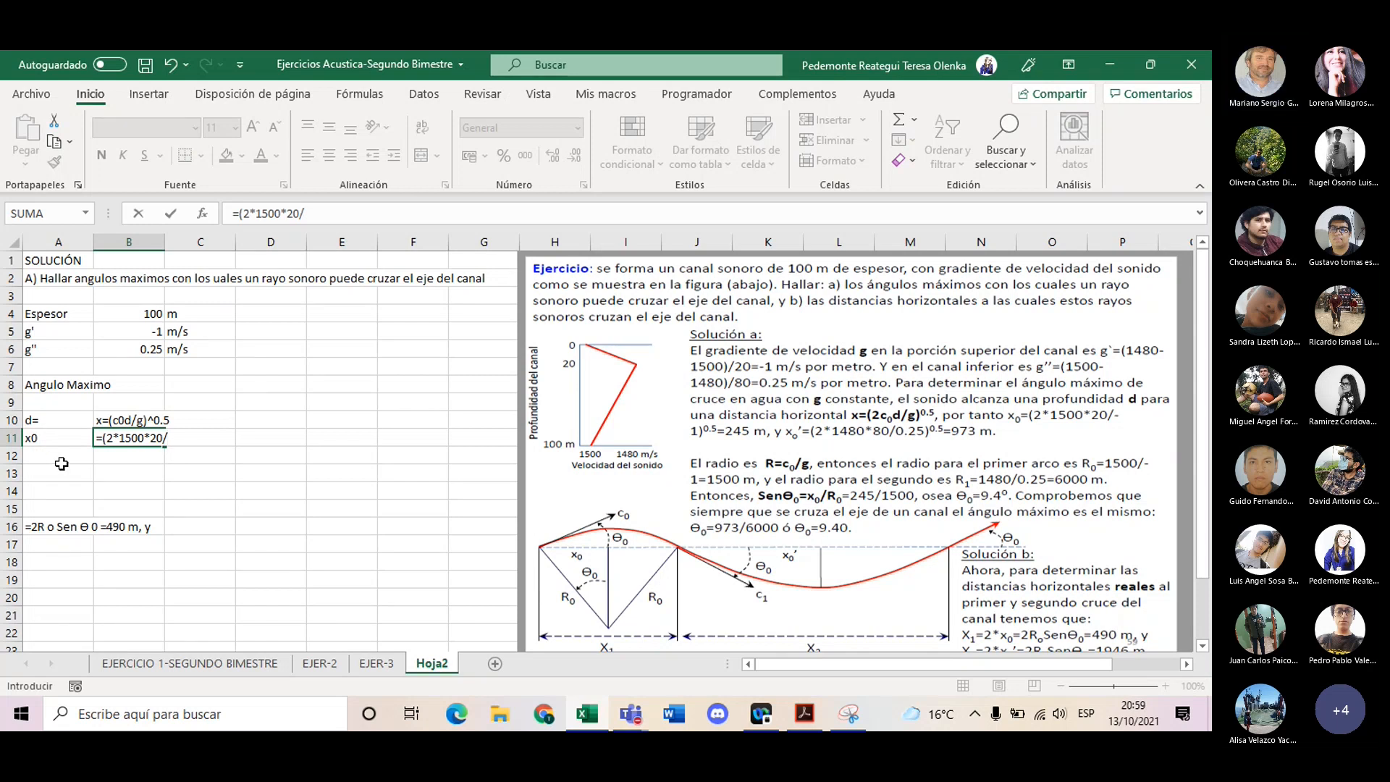
{"action": "left_click", "coordinate": [150, 330]}
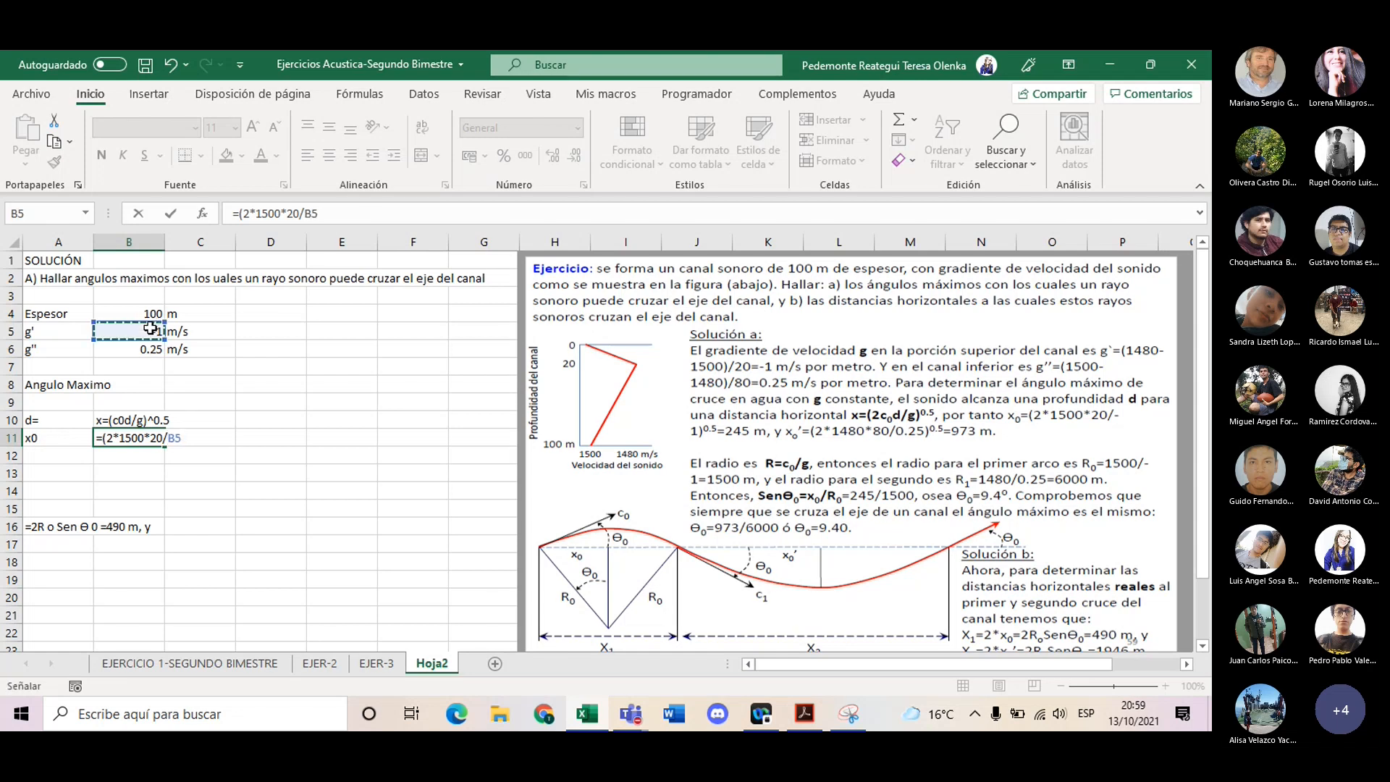
{"action": "left_click", "coordinate": [371, 208]}
{"action": "type", "text": ")^0.5"}
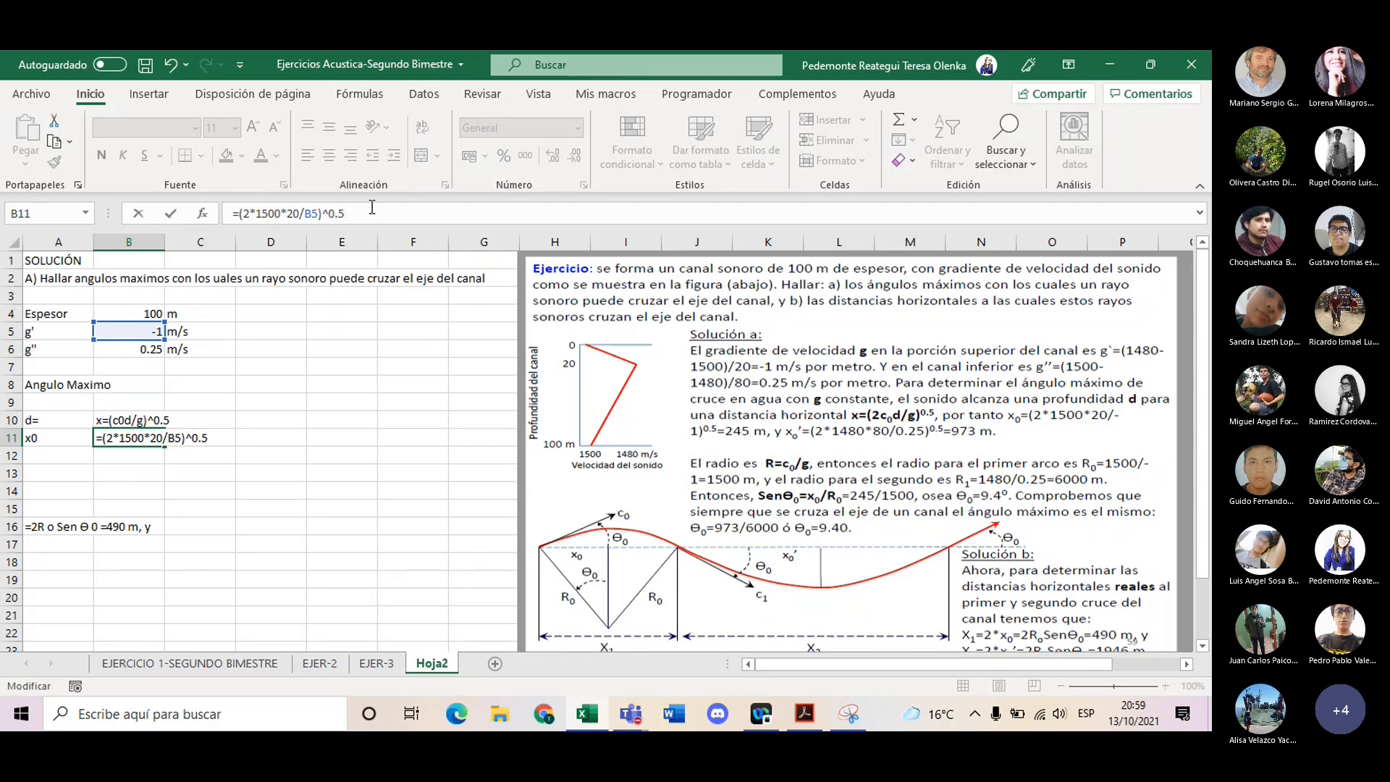
{"action": "key", "text": "ctrl+Return"}
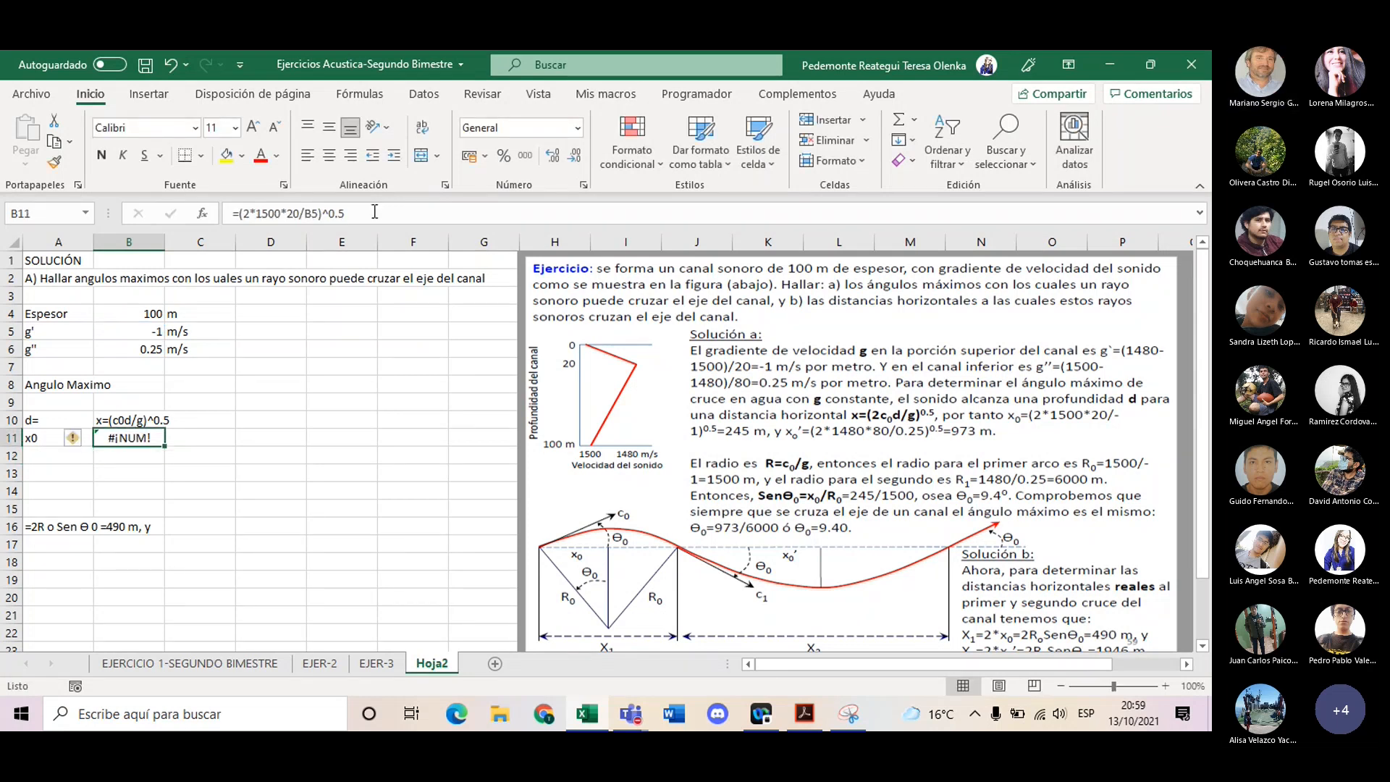
- Enclose the numerator of the x0 formula in its own parentheses, giving =((2*1500*20)/B5)^0.5
{"action": "left_click", "coordinate": [299, 213]}
{"action": "type", "text": ")"}
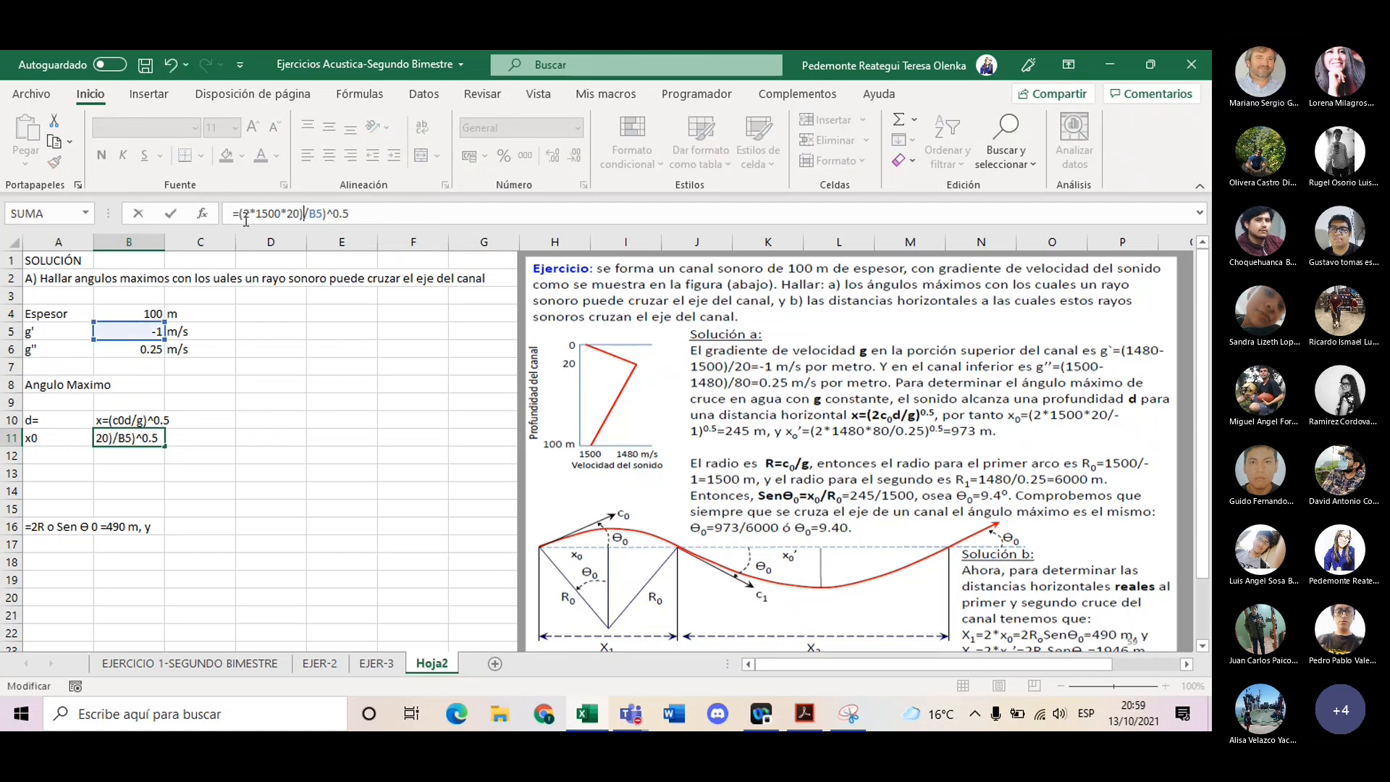
{"action": "key", "text": "Return"}
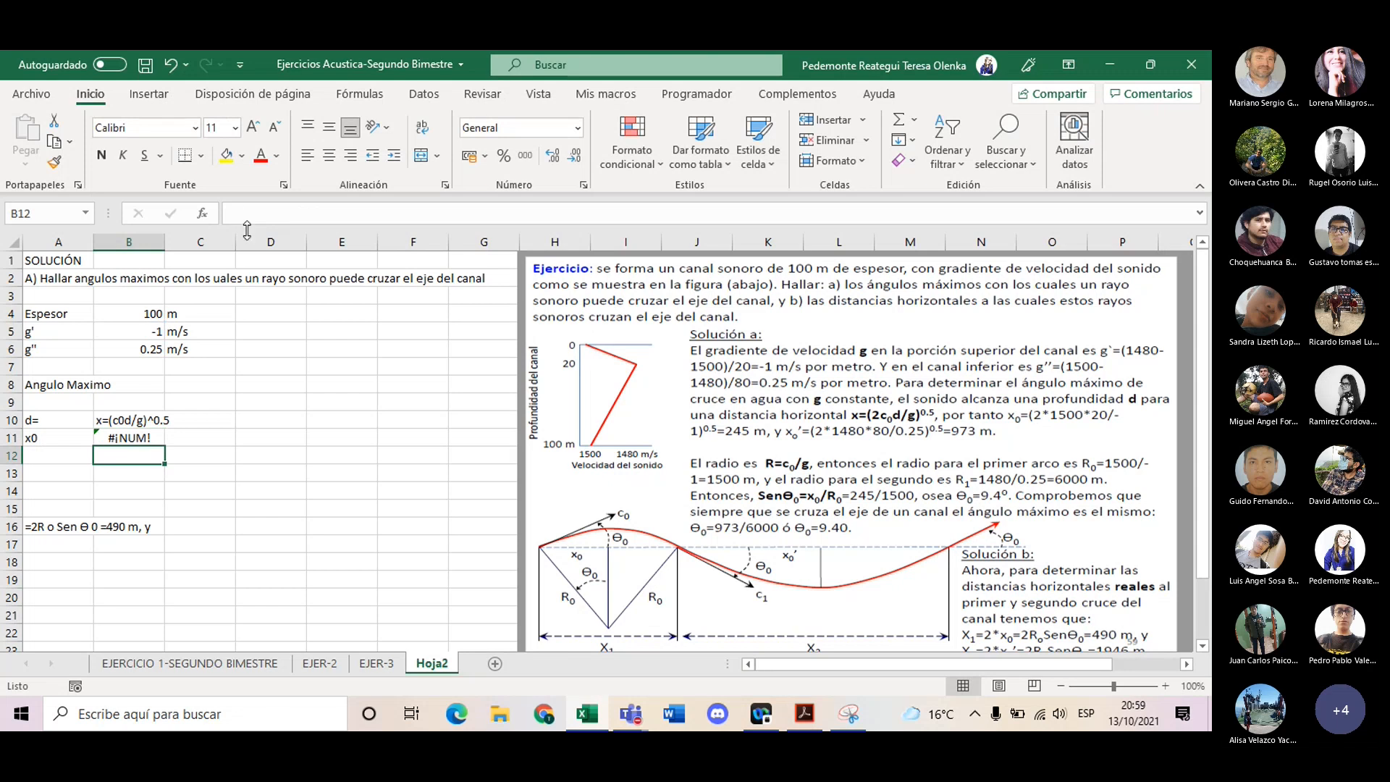
- Try replacing the B5 reference in the x0 formula with the literal value -1
{"action": "left_click", "coordinate": [137, 436]}
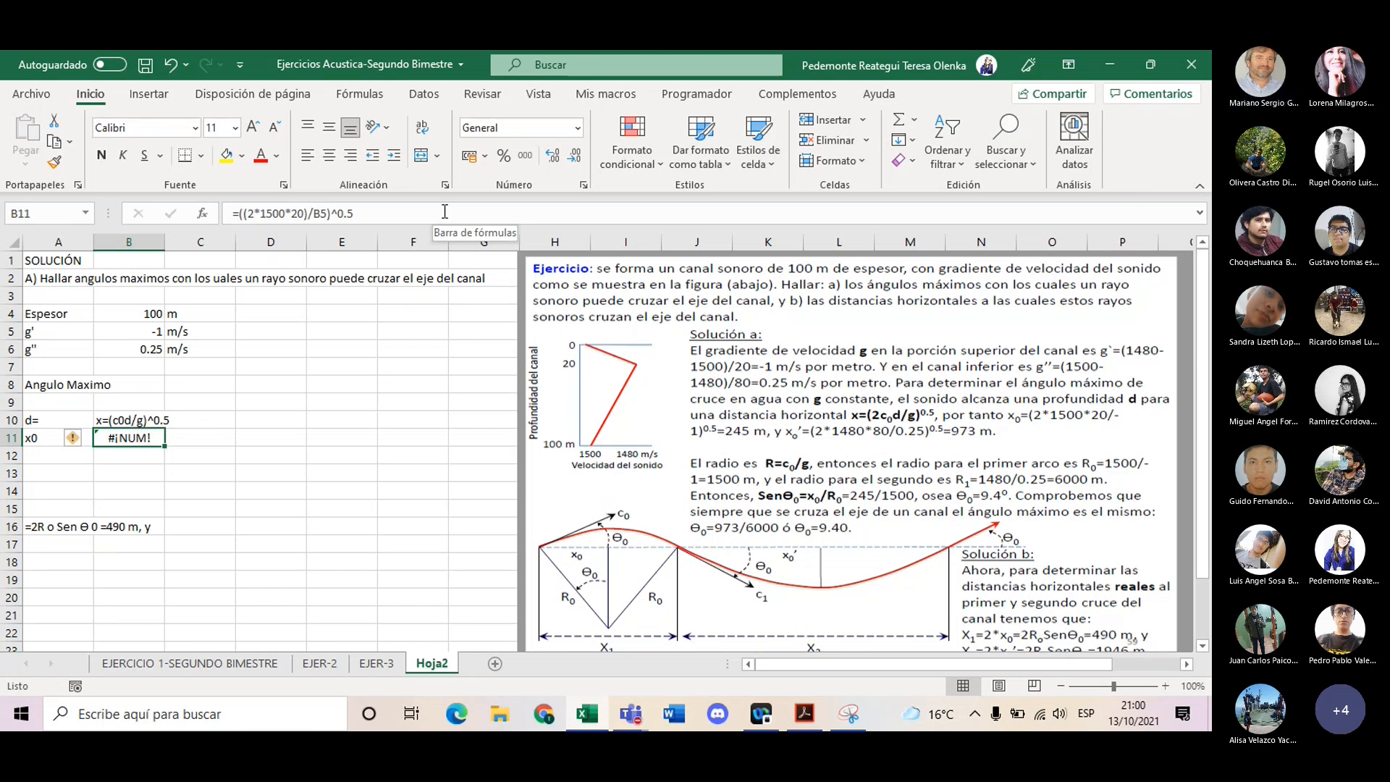
{"action": "left_click", "coordinate": [445, 211]}
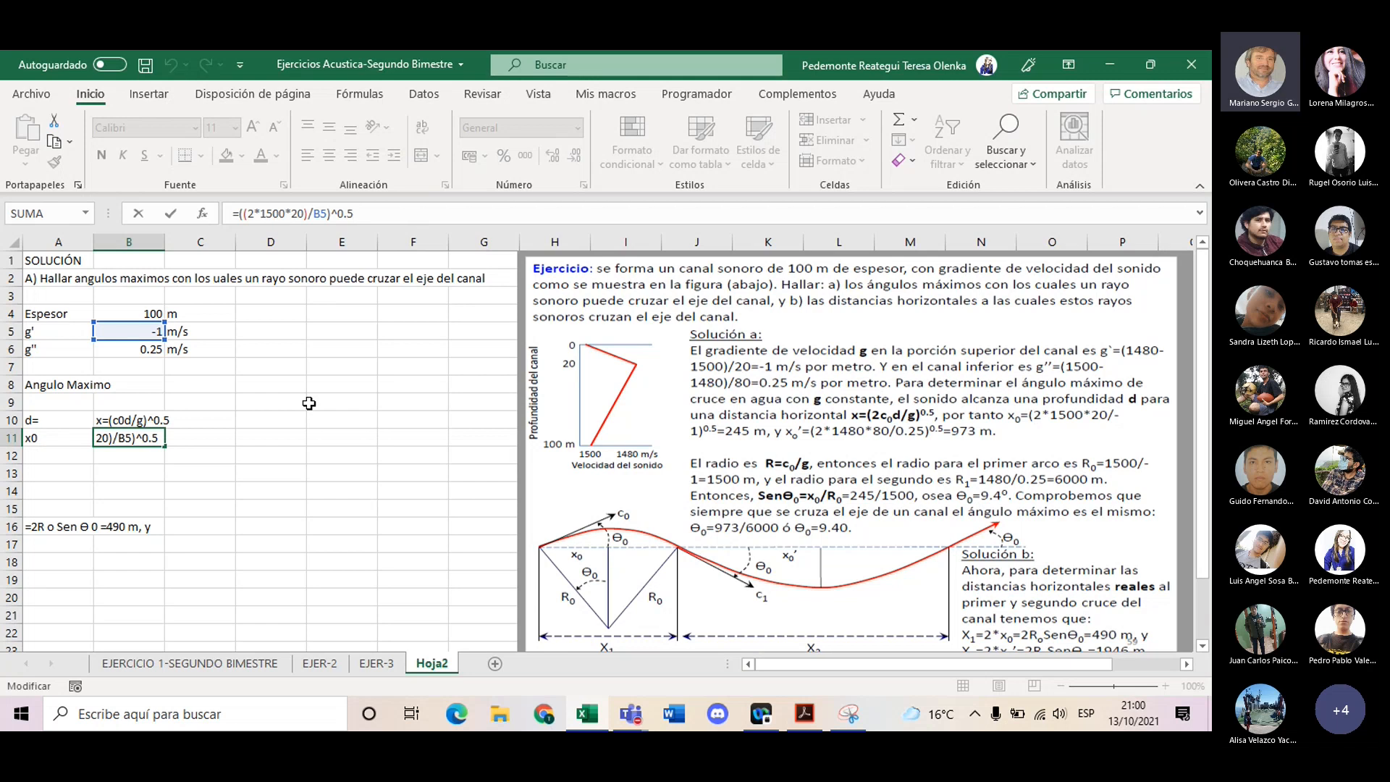
{"action": "key", "text": "ctrl+Return"}
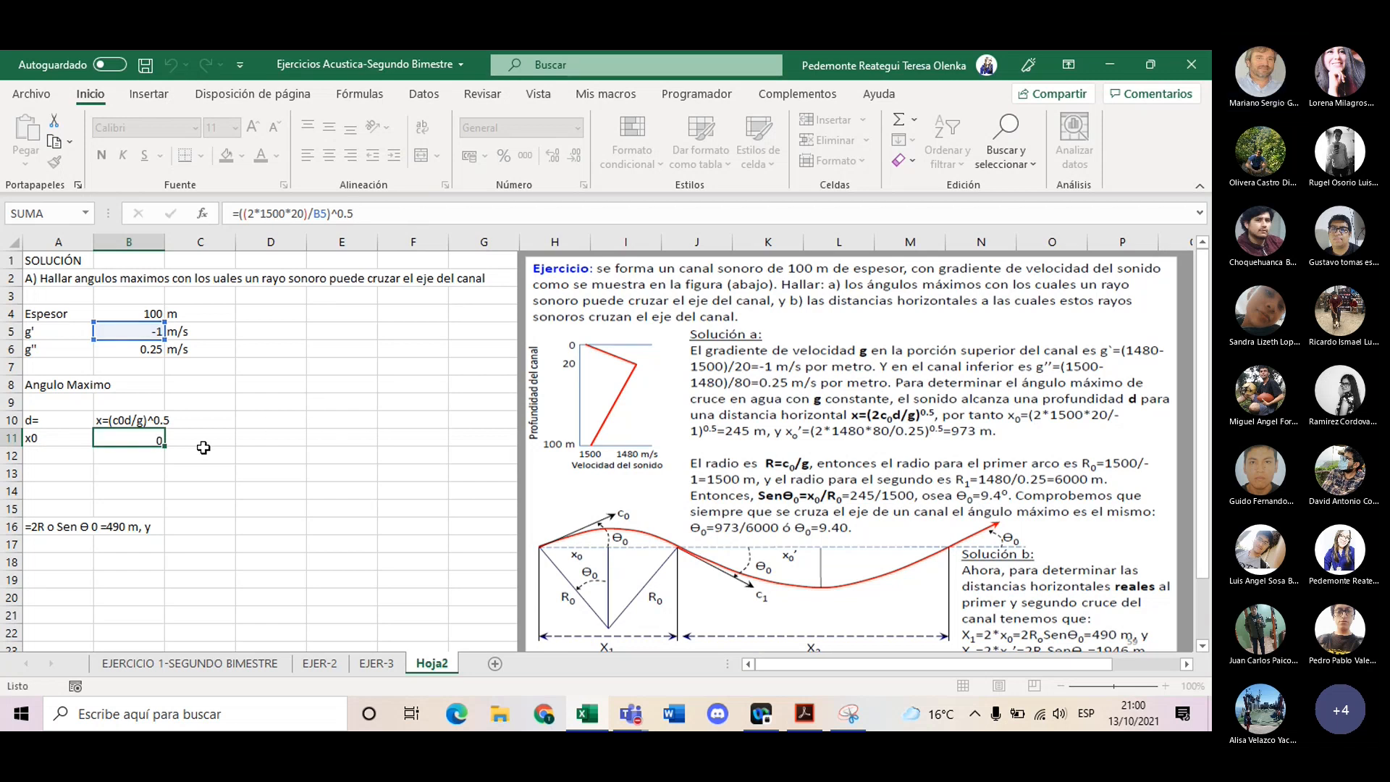
{"action": "left_click", "coordinate": [405, 224]}
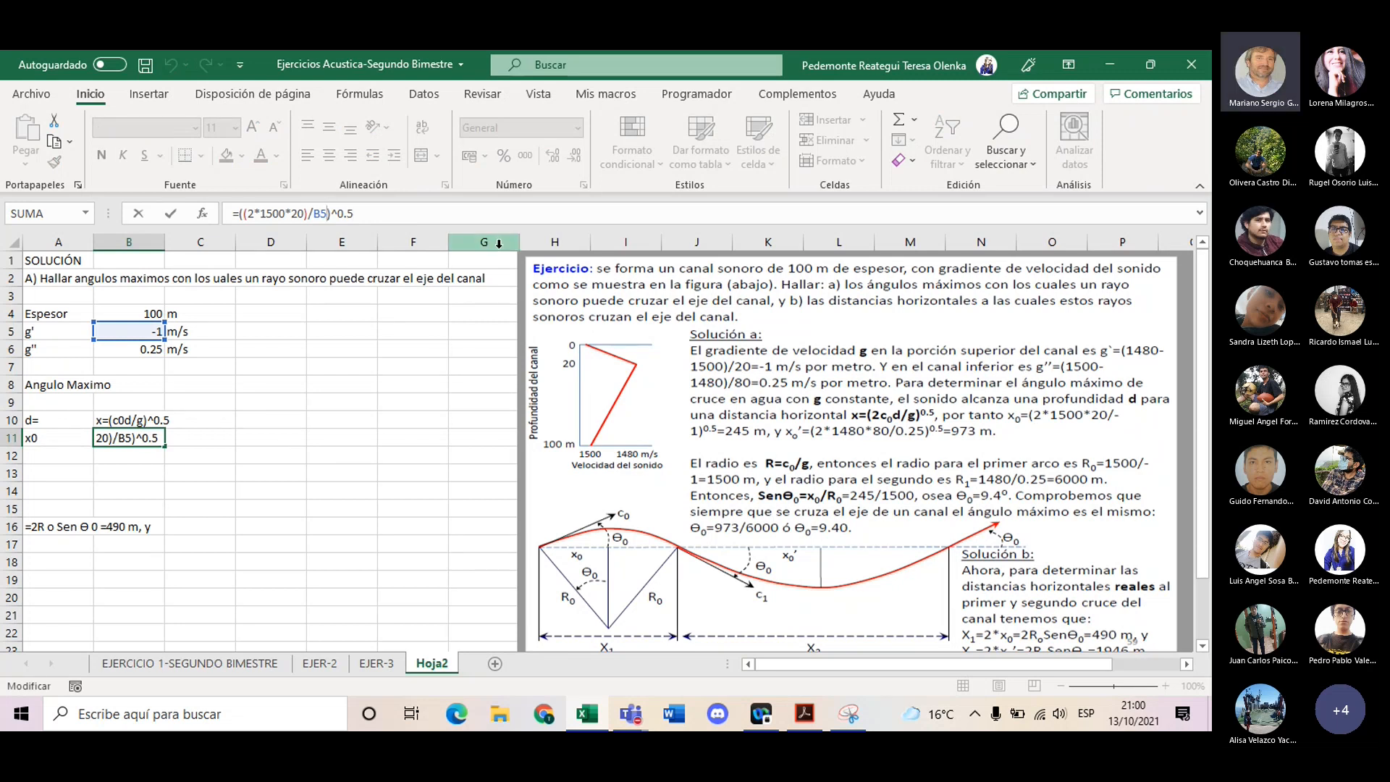
{"action": "key", "text": "Return"}
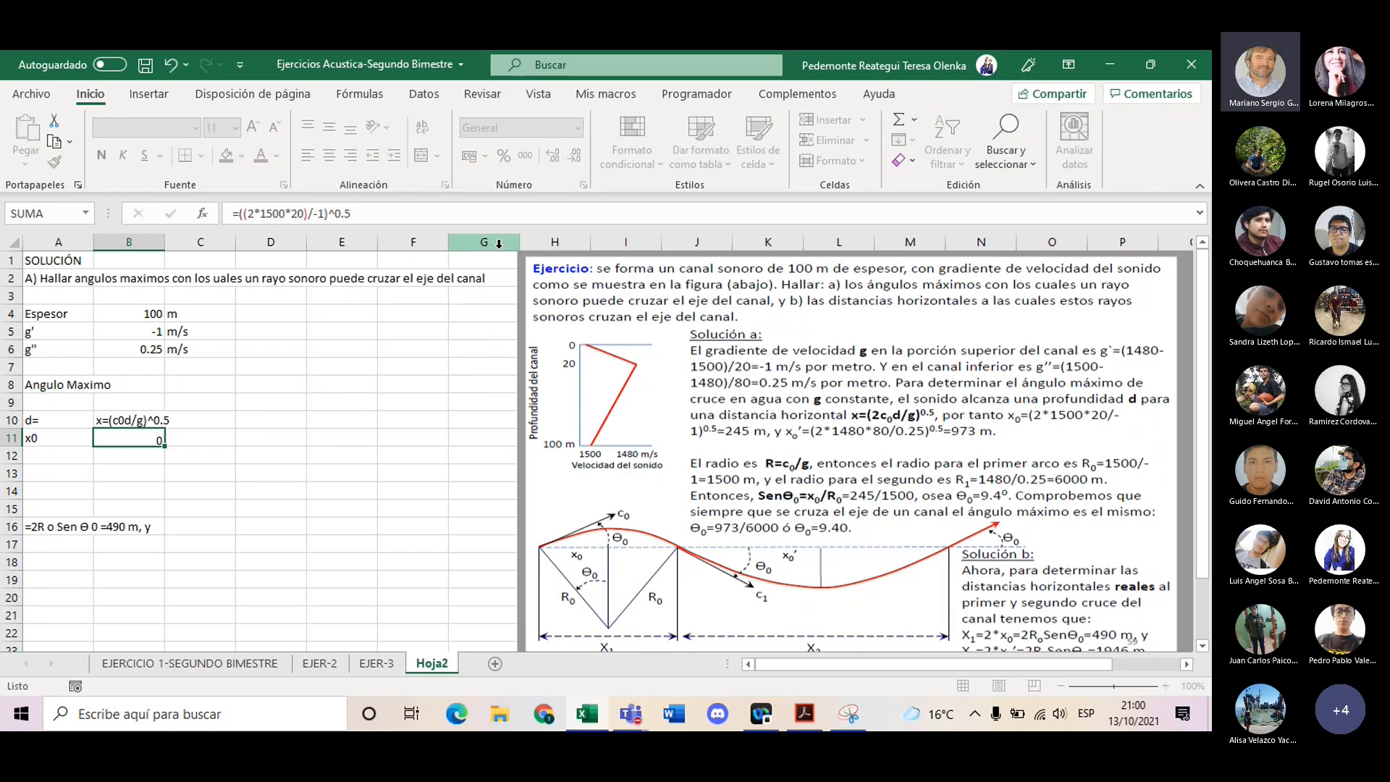
{"action": "key", "text": "Up"}
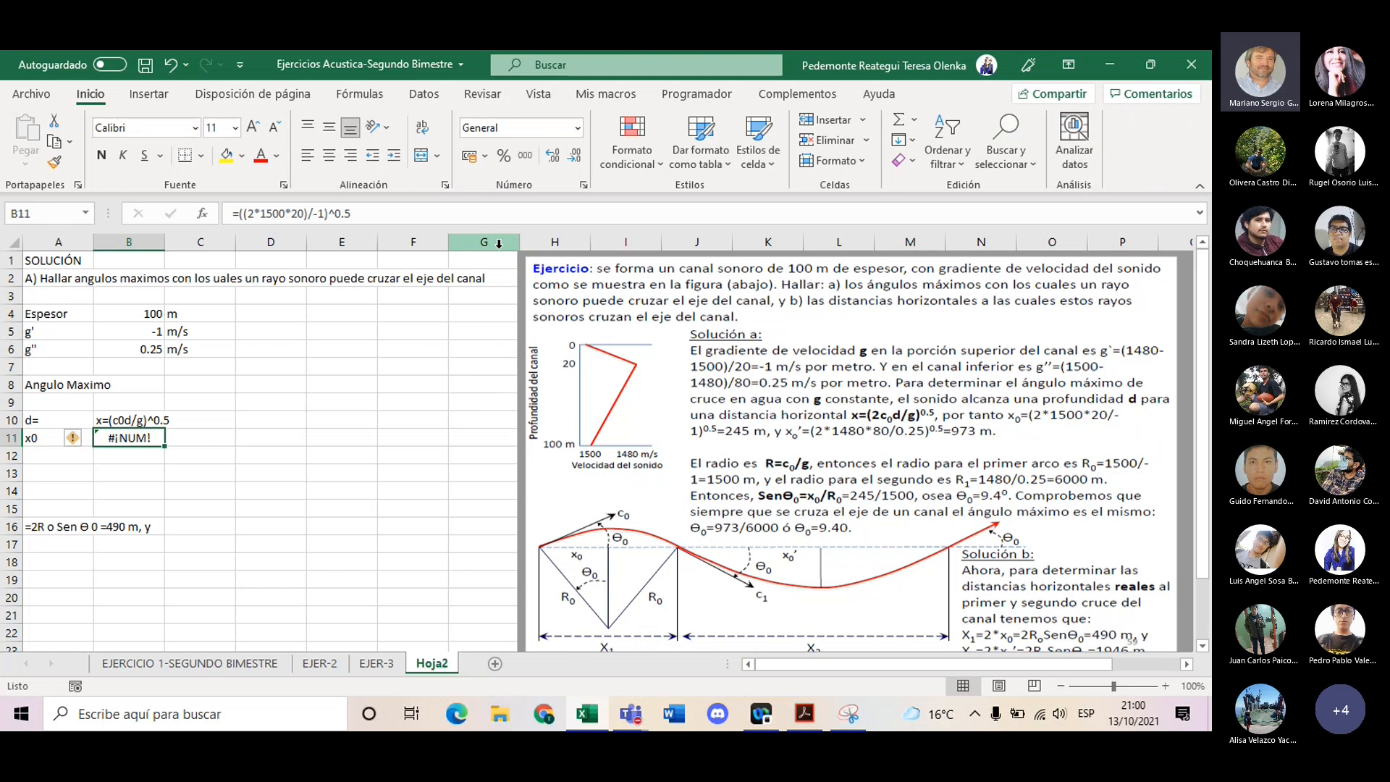
- Put the B5 reference back as the divisor in the x0 formula
{"action": "left_click", "coordinate": [330, 214]}
{"action": "key", "text": "BackSpace"}
{"action": "key", "text": "BackSpace"}
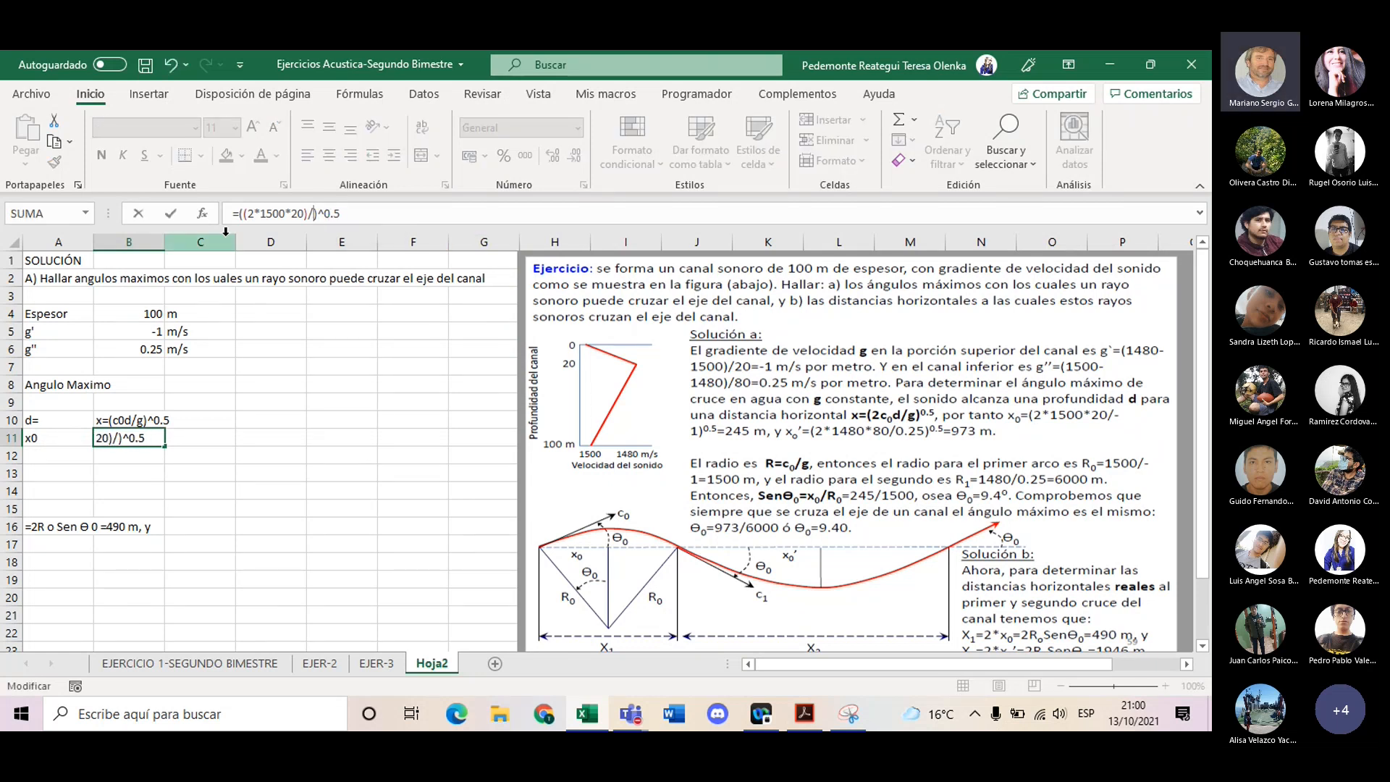
{"action": "left_click", "coordinate": [137, 332]}
{"action": "key", "text": "Return"}
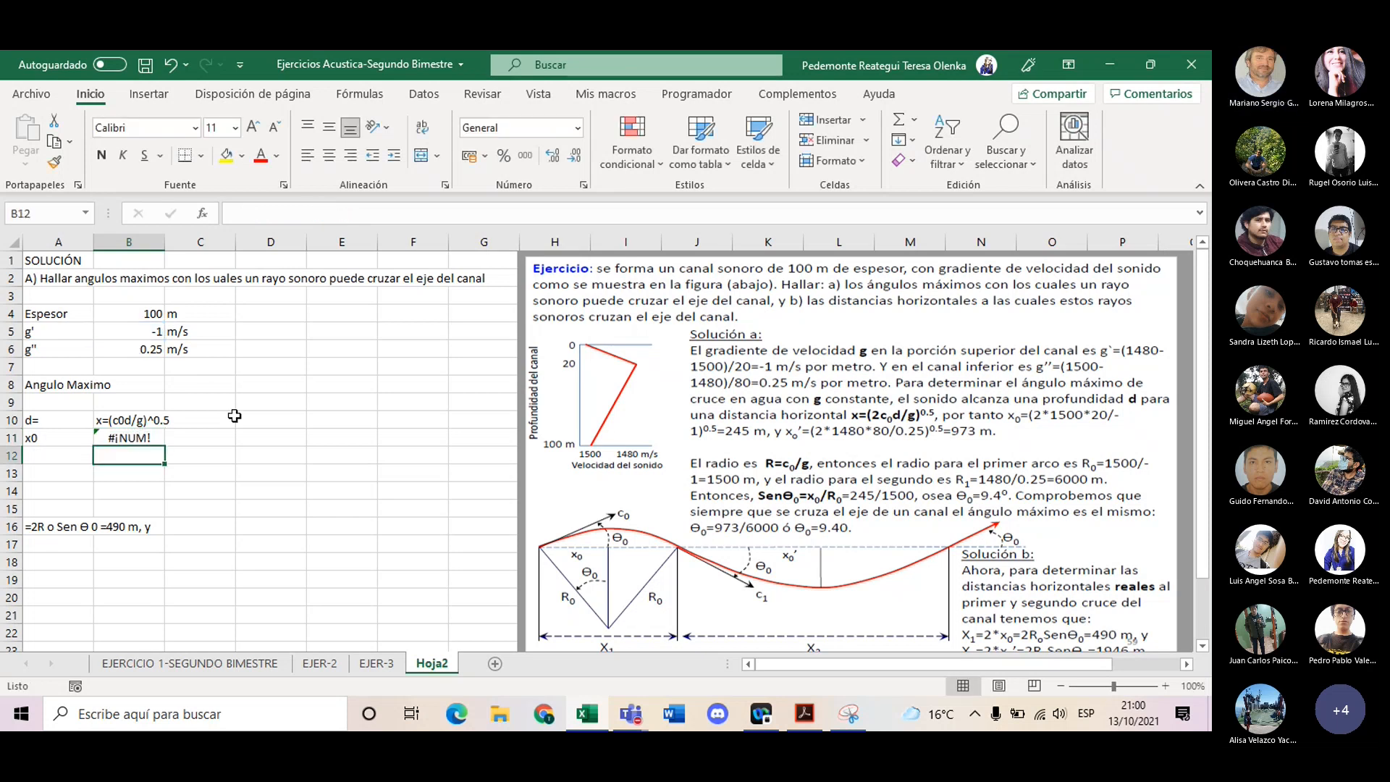
- Try writing the exponent of the B11 formula with a semicolon, as 0;5
{"action": "left_click", "coordinate": [120, 434]}
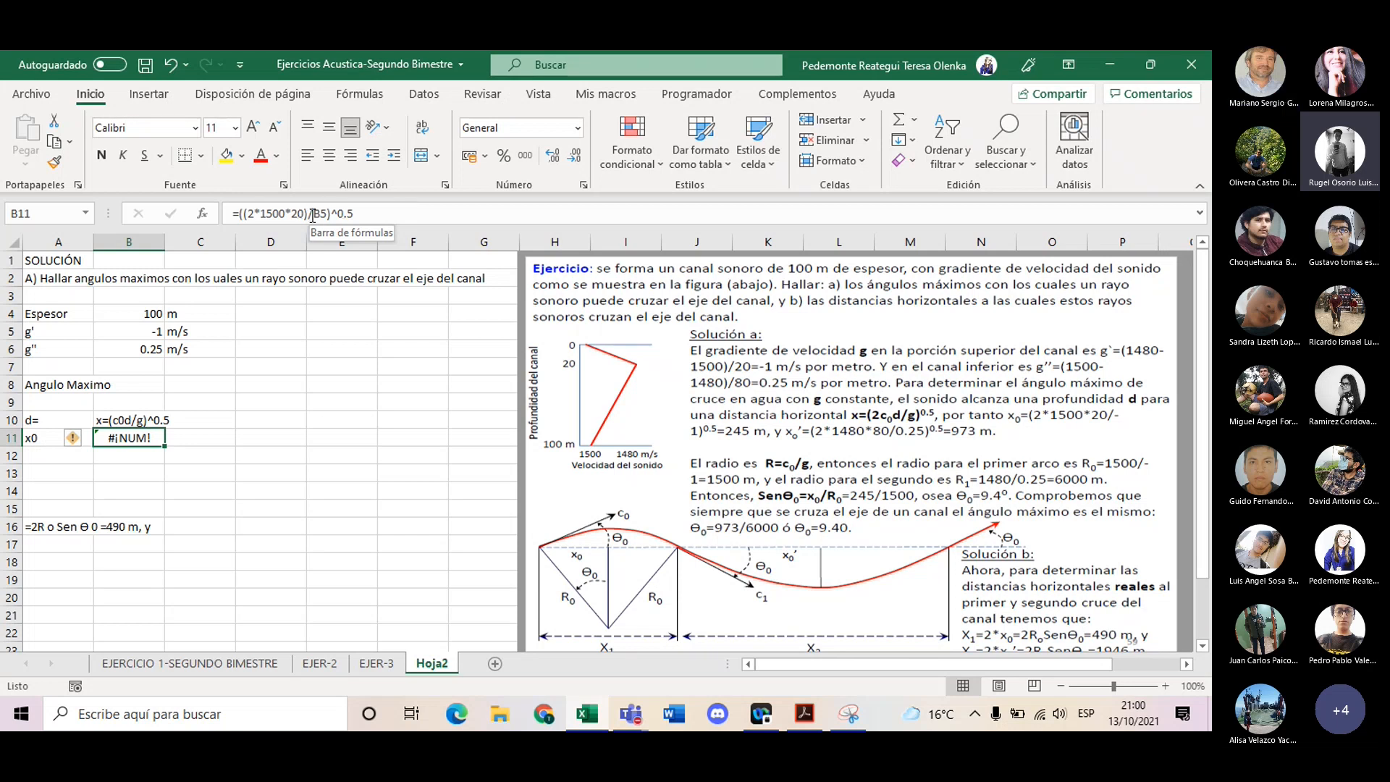
{"action": "left_click", "coordinate": [353, 214]}
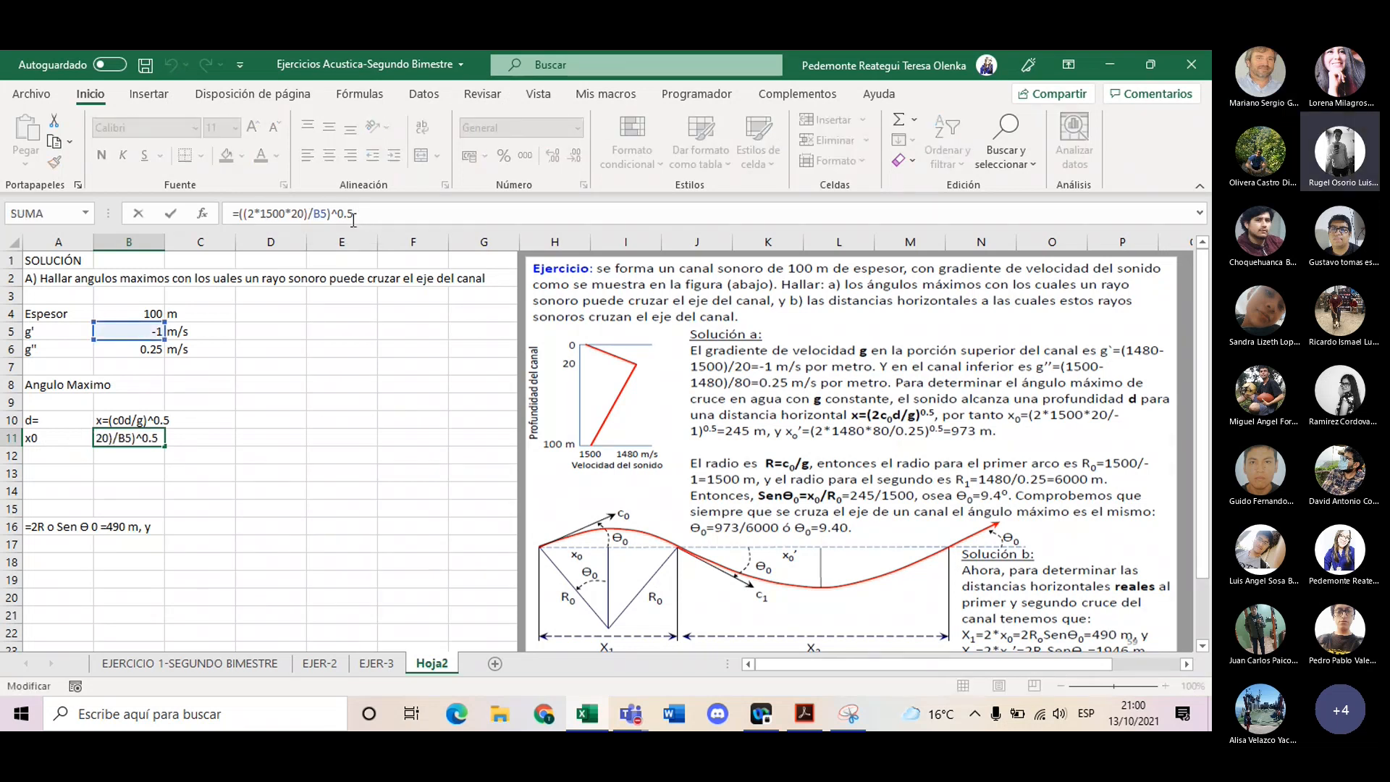
{"action": "key", "text": "BackSpace"}
{"action": "key", "text": "BackSpace"}
{"action": "type", "text": ";5"}
{"action": "key", "text": "Return"}
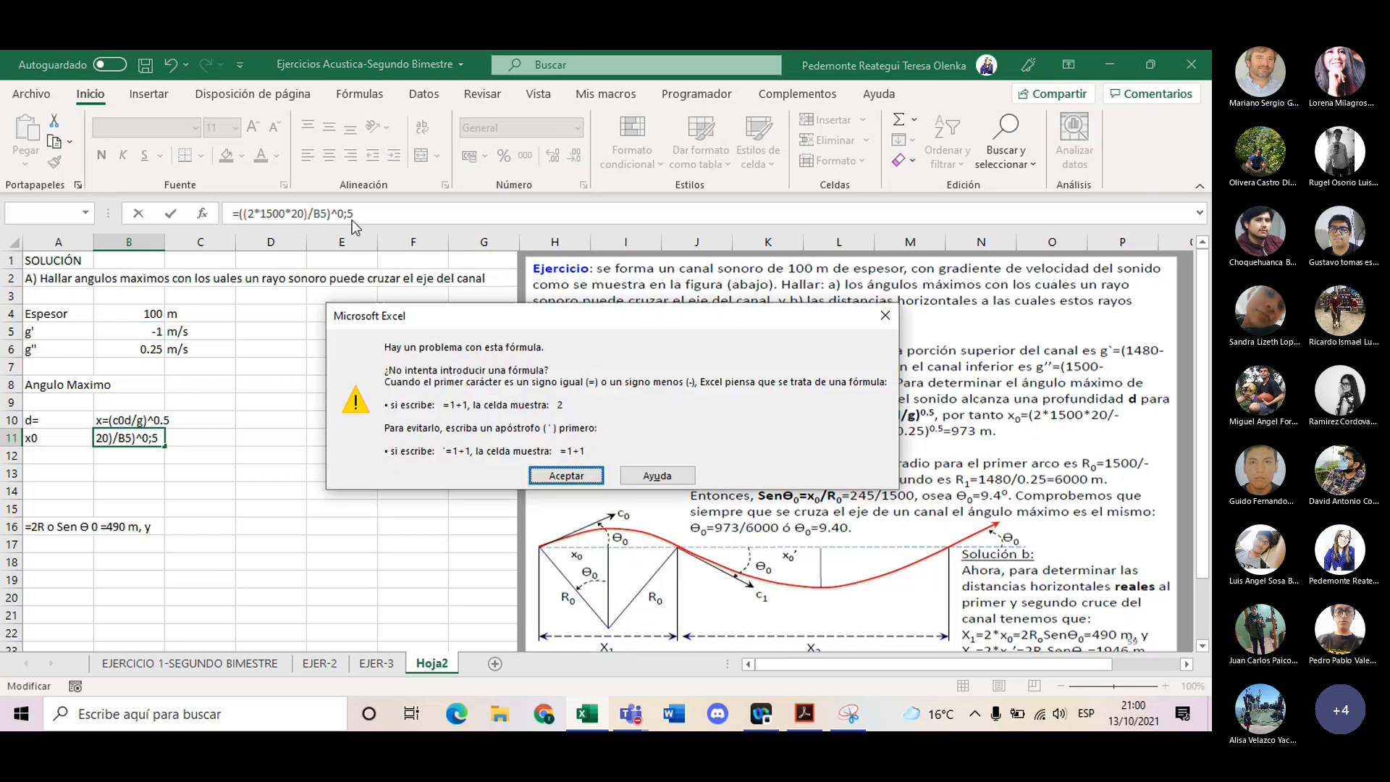
{"action": "key", "text": "Return"}
- Replace the semicolon in the B11 exponent with a decimal point so it reads 0.5
{"action": "left_click", "coordinate": [349, 214]}
{"action": "key", "text": "BackSpace"}
{"action": "type", "text": "."}
{"action": "key", "text": "Return"}
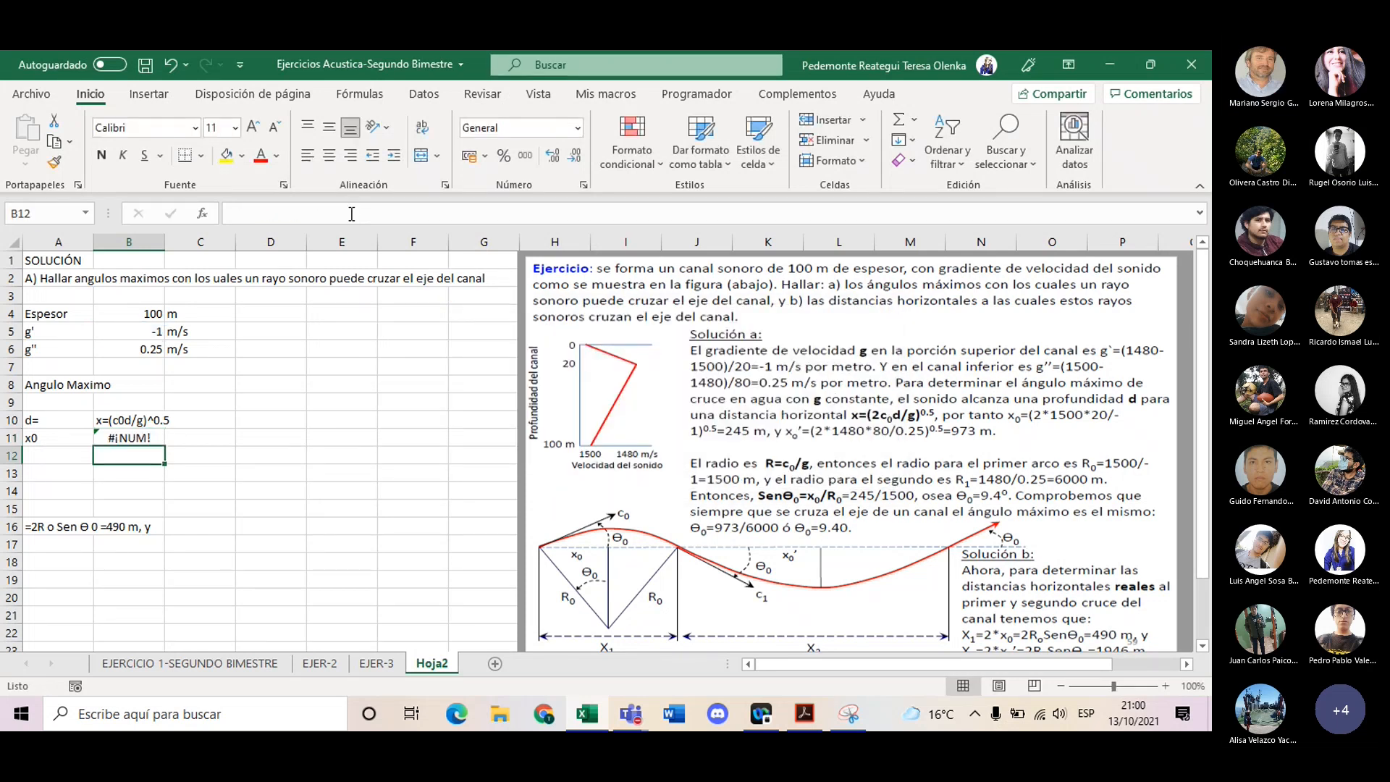
- Try a comma as the decimal separator in the B11 exponent, as 0,5, and accept the proposed formula correction
{"action": "key", "text": "Up"}
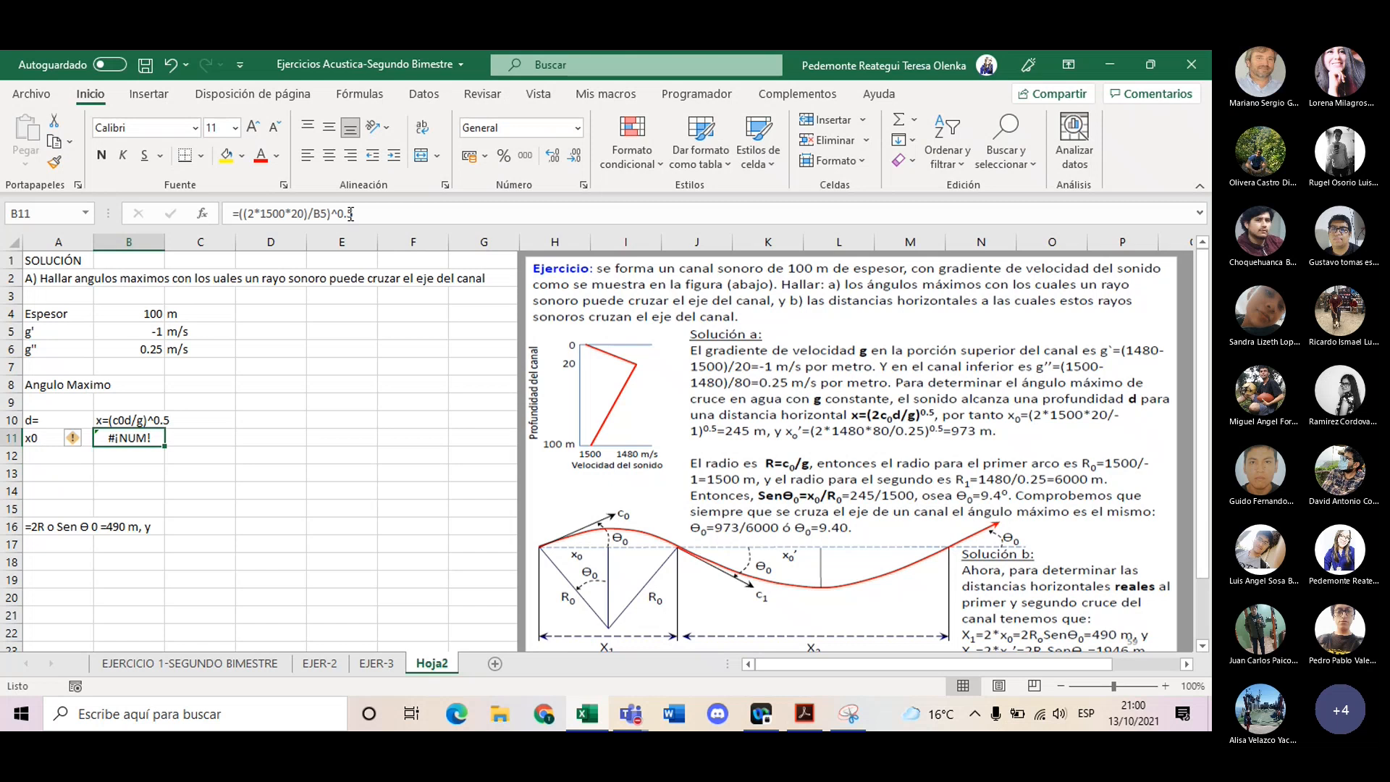
{"action": "left_click", "coordinate": [338, 213]}
{"action": "type", "text": "^"}
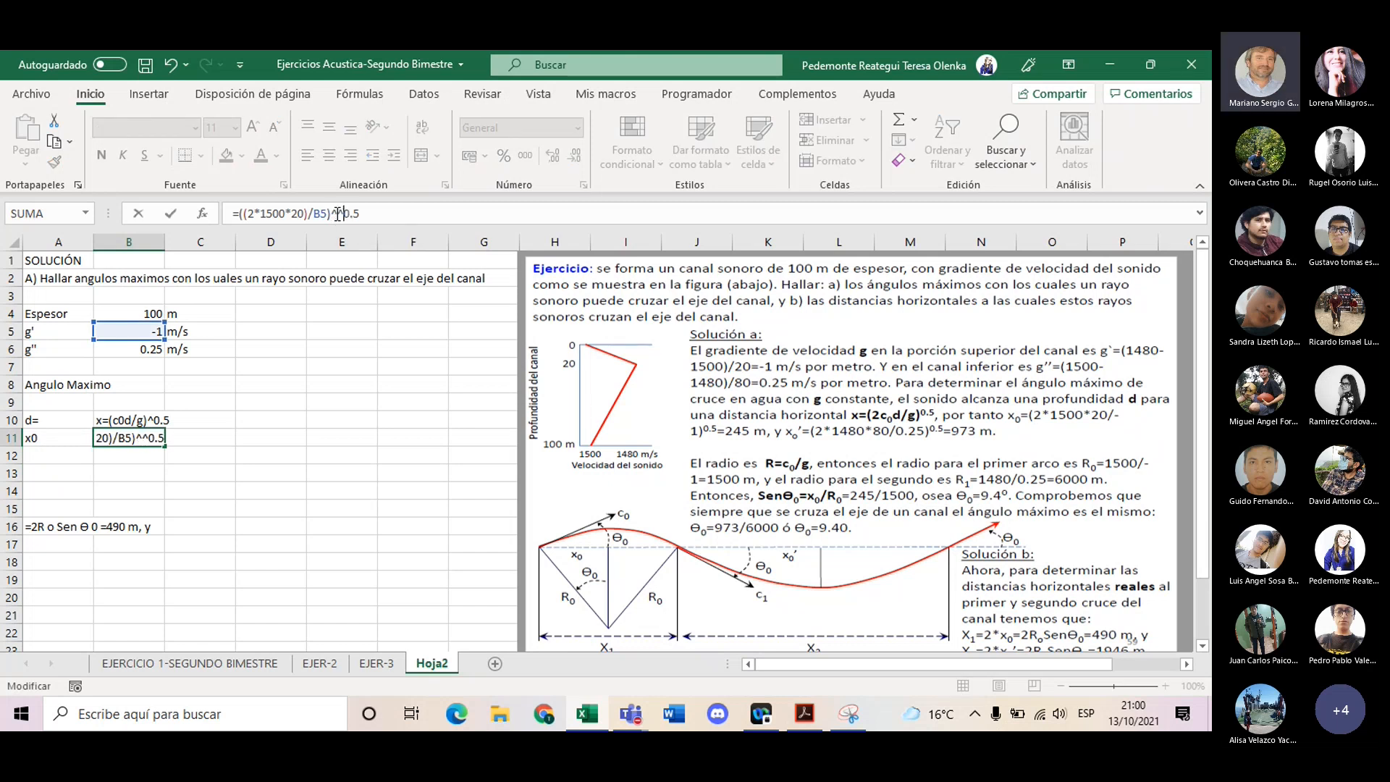
{"action": "key", "text": "BackSpace"}
{"action": "left_click", "coordinate": [346, 213]}
{"action": "key", "text": "BackSpace"}
{"action": "type", "text": ","}
{"action": "key", "text": "Return"}
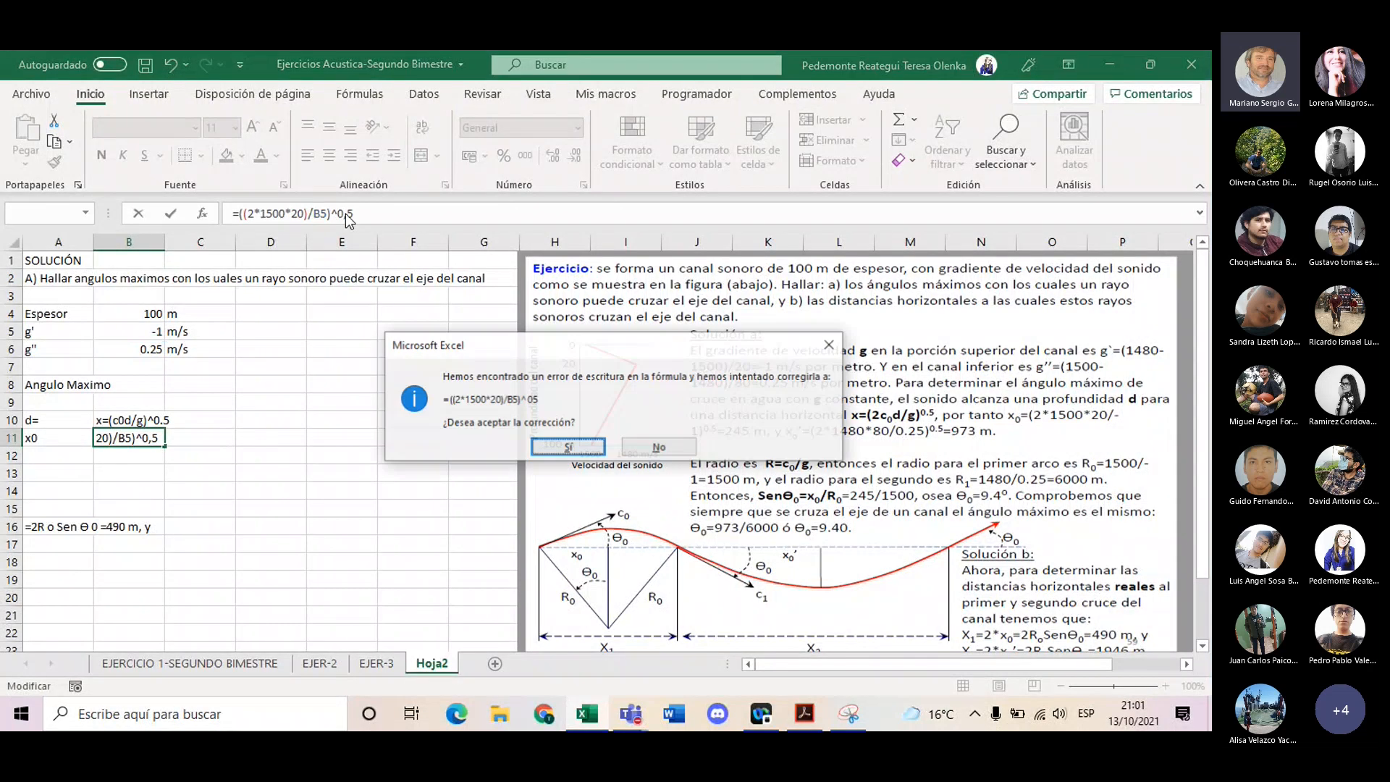
{"action": "key", "text": "Return"}
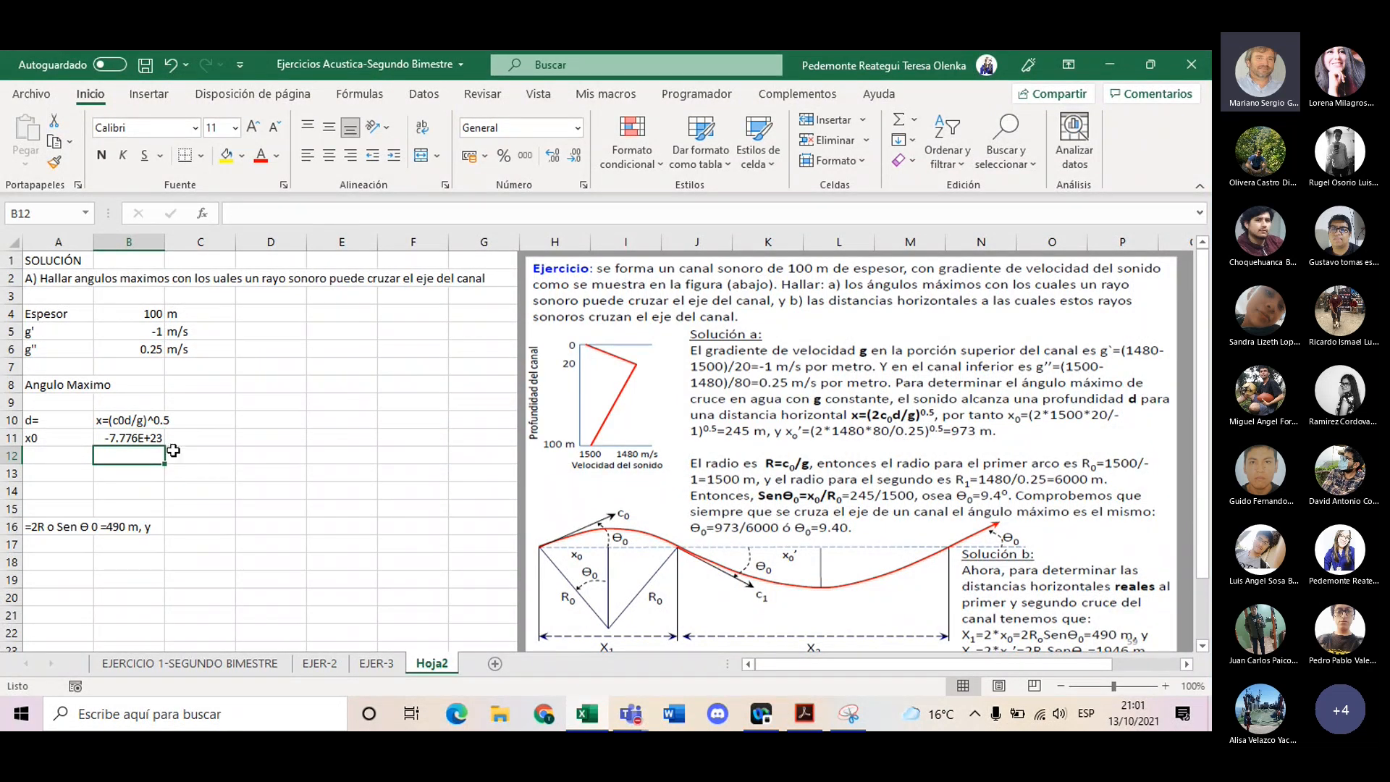
- Retry the x0 formula with the exponent rewritten as 0,5 and accept the suggested correction again
{"action": "left_click", "coordinate": [143, 443]}
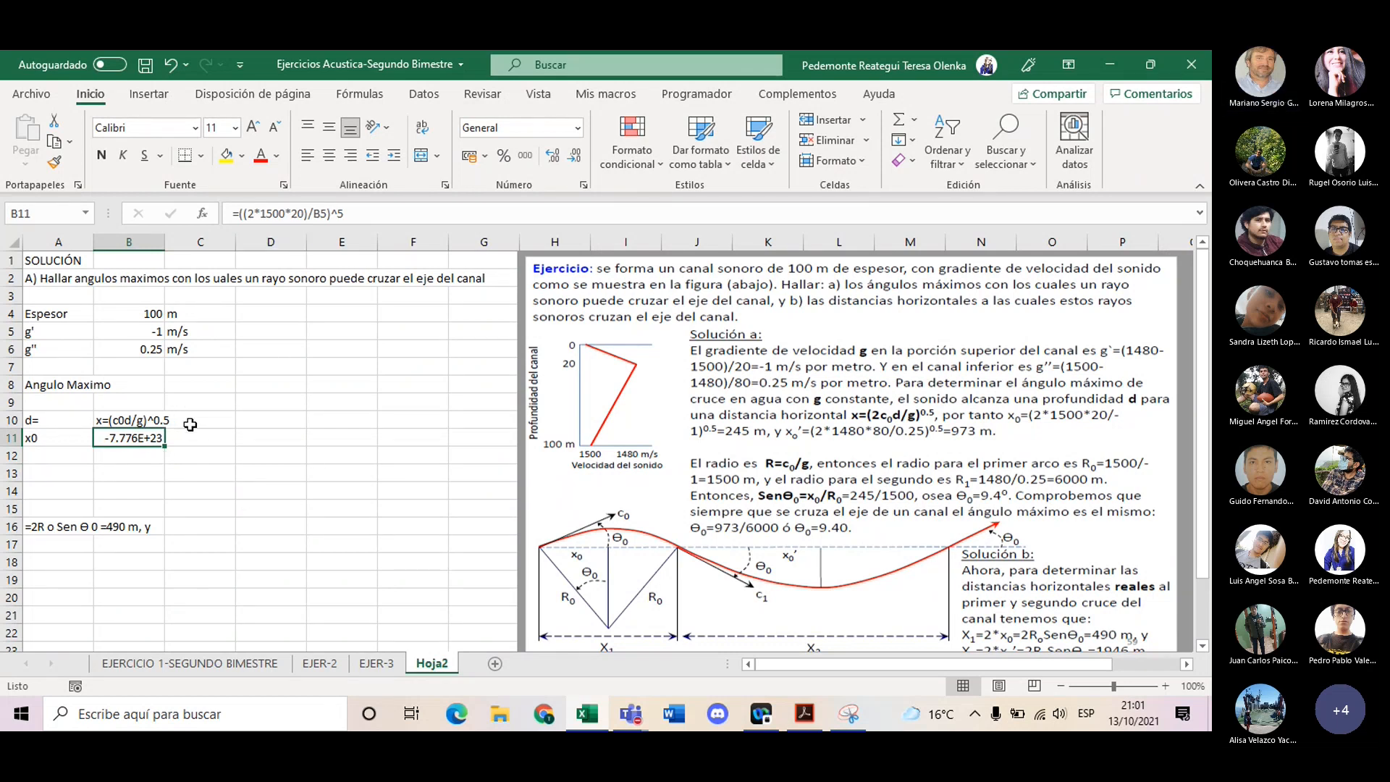
{"action": "left_click", "coordinate": [342, 211]}
{"action": "type", "text": "0"}
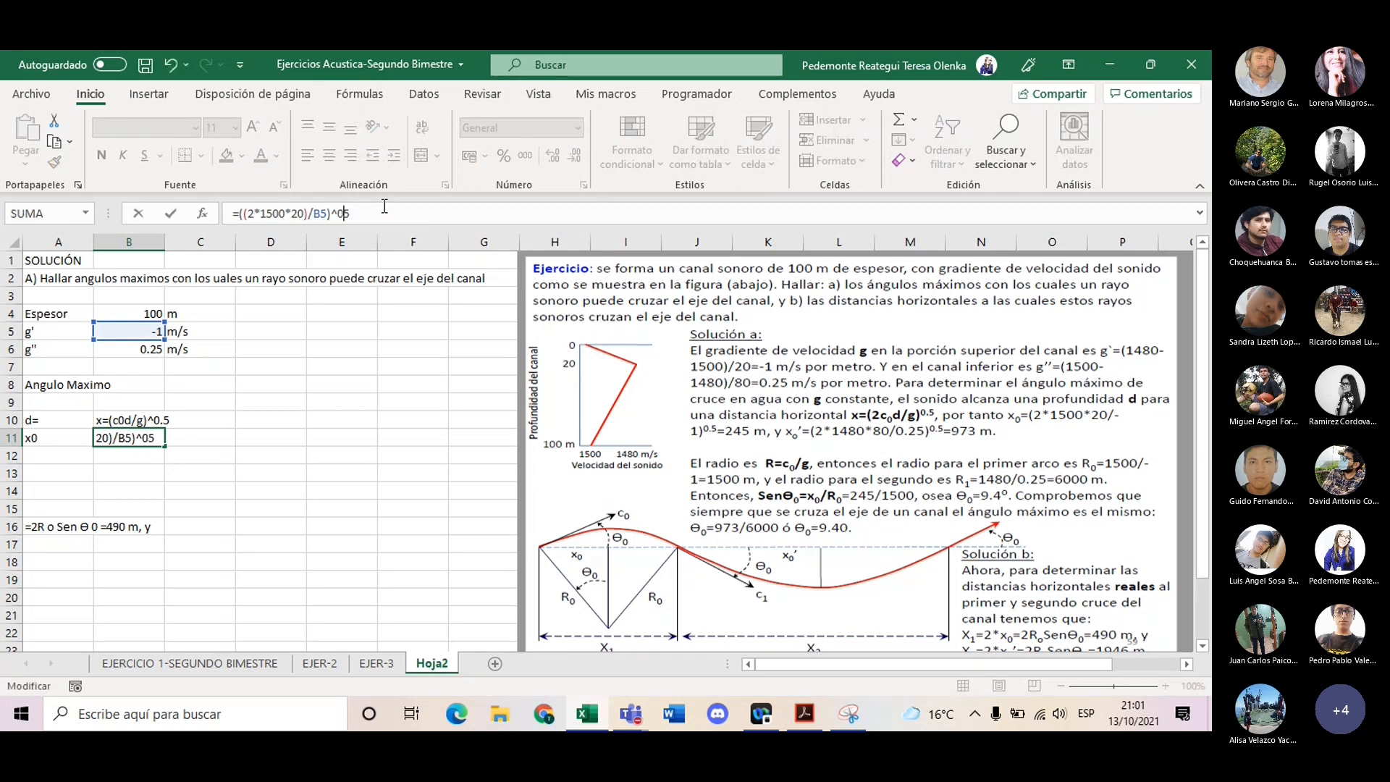
{"action": "type", "text": ","}
{"action": "key", "text": "Return"}
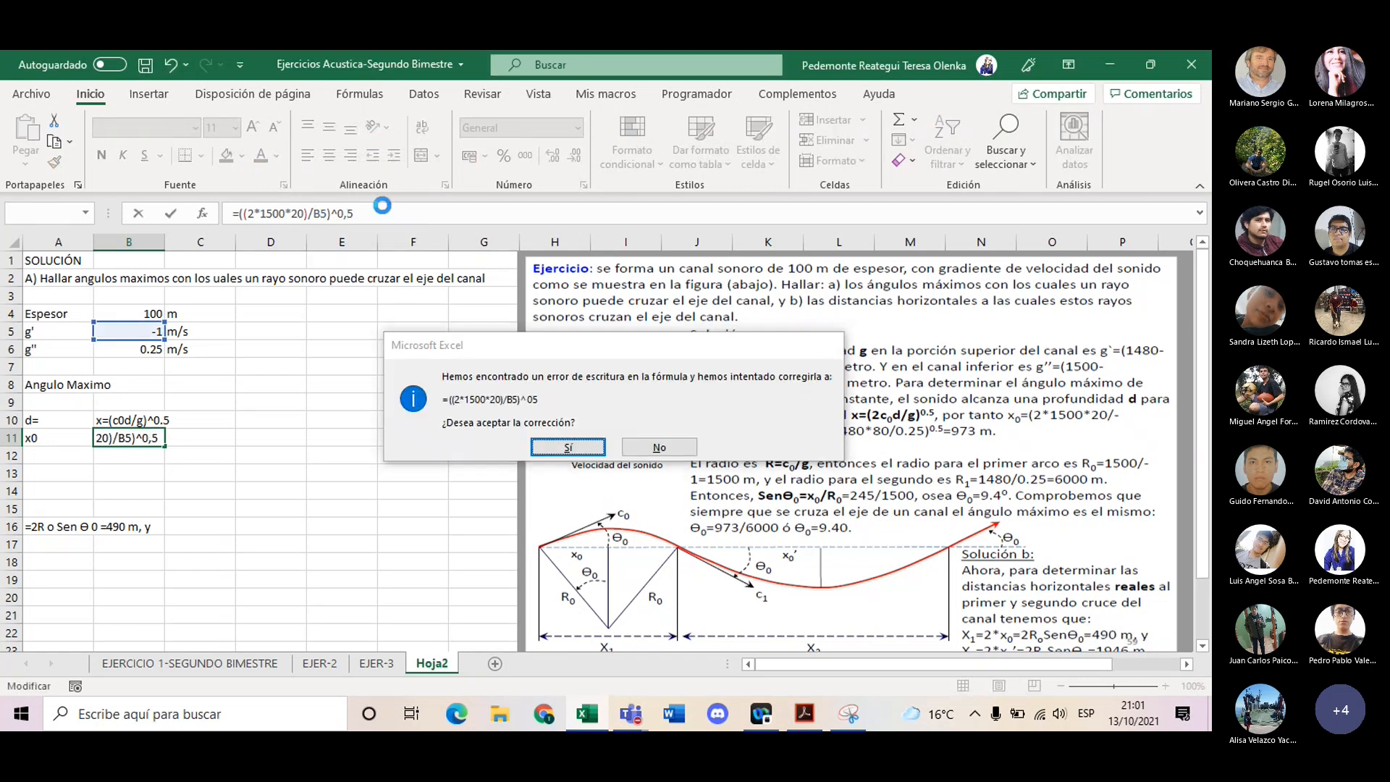
{"action": "key", "text": "Return"}
{"action": "key", "text": "Up"}
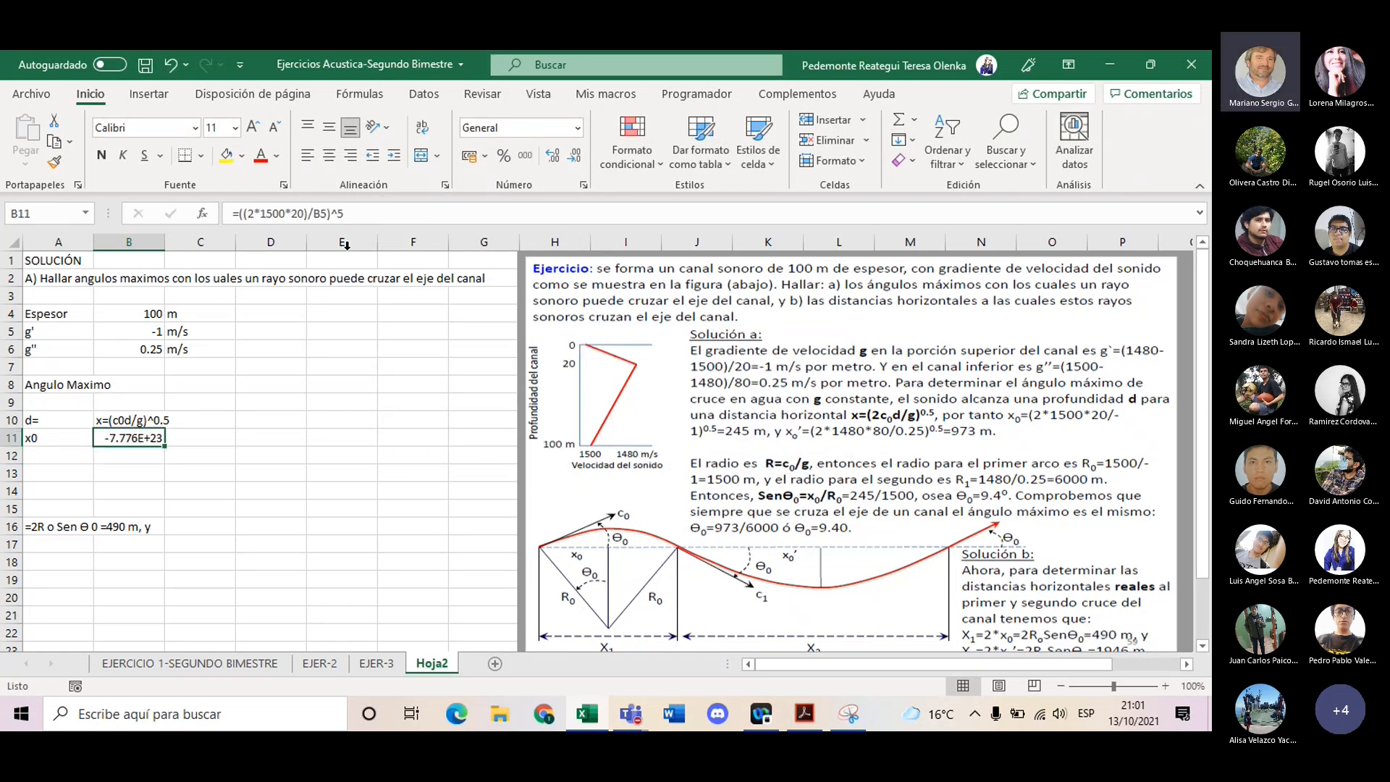
- Set the exponent of the x0 formula back to 0.5
{"action": "left_click", "coordinate": [366, 213]}
{"action": "key", "text": "BackSpace"}
{"action": "type", "text": "0.5"}
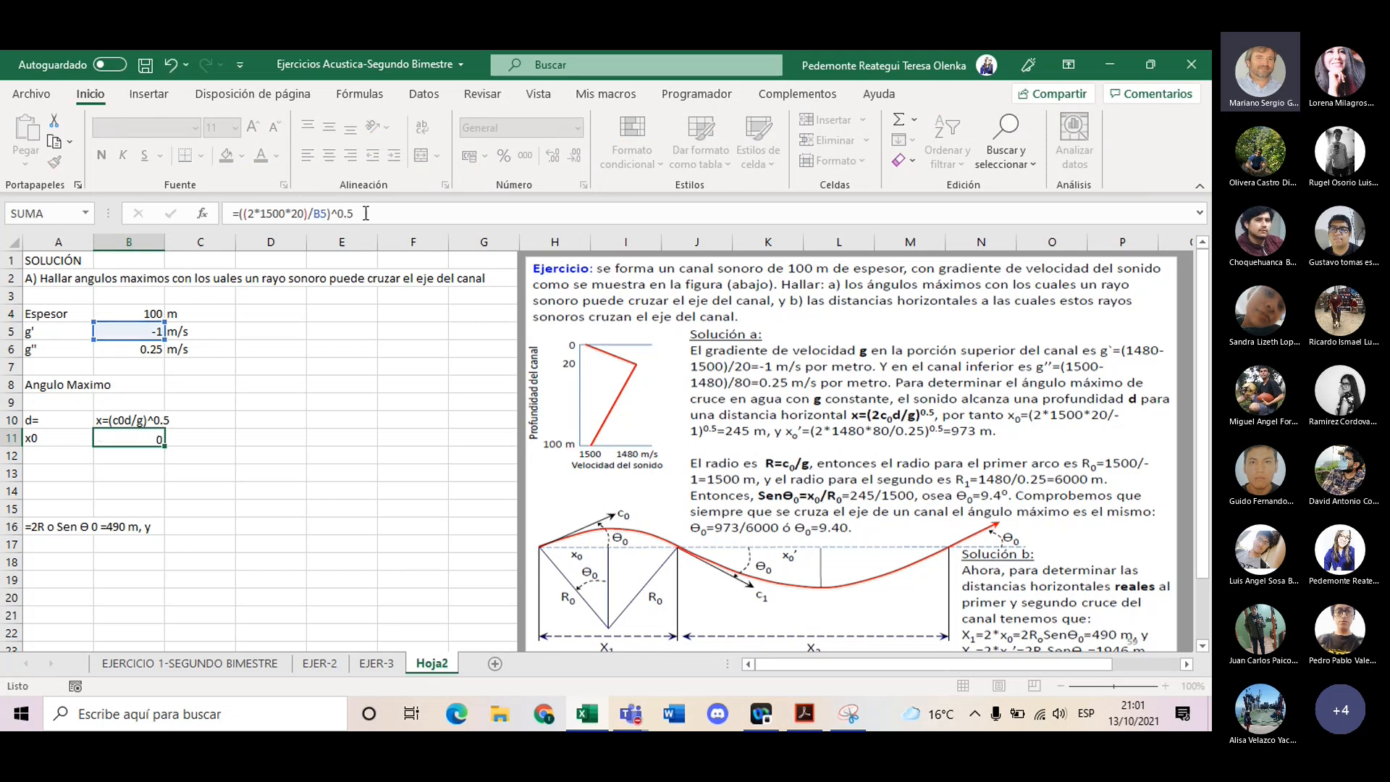
{"action": "key", "text": "Return"}
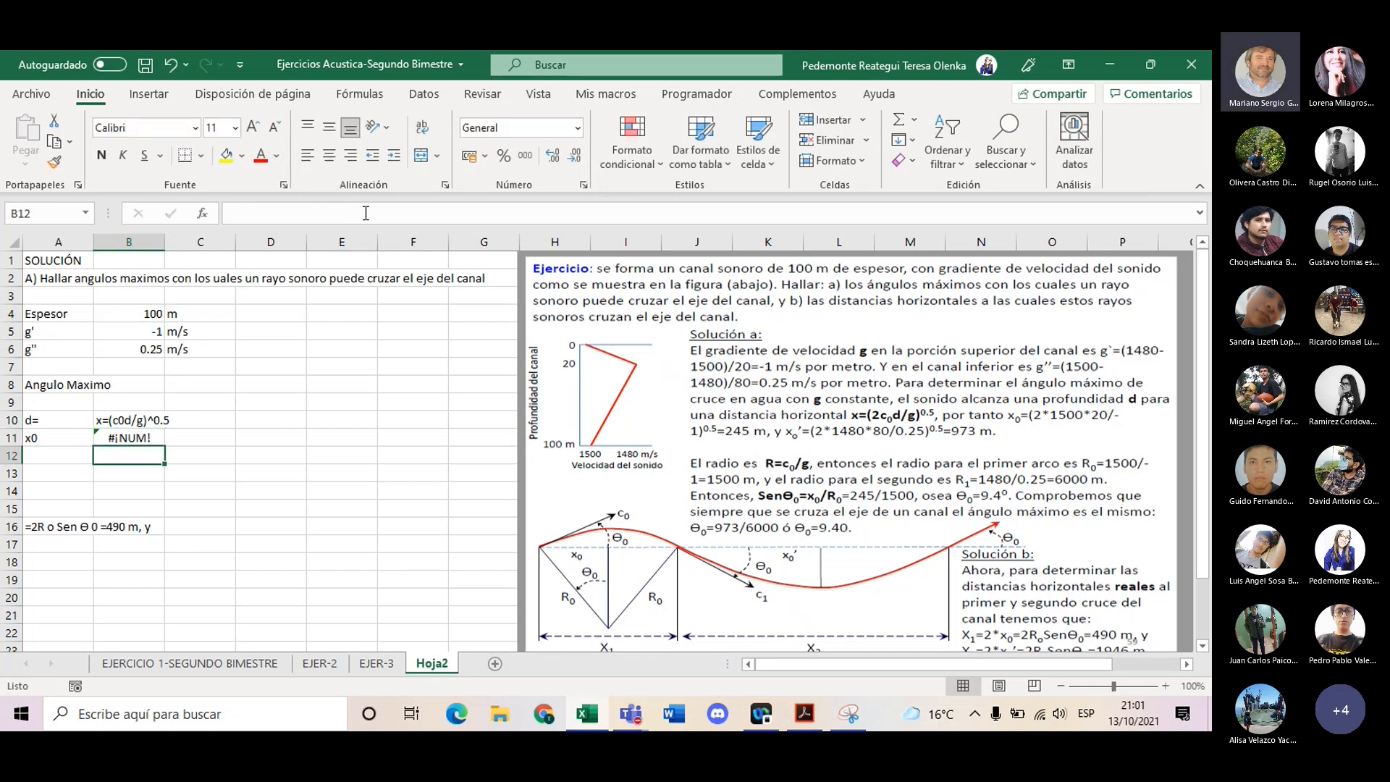
- Open the help article on the number error in B11, read the section on invalid value formats and close it
{"action": "left_click", "coordinate": [95, 434]}
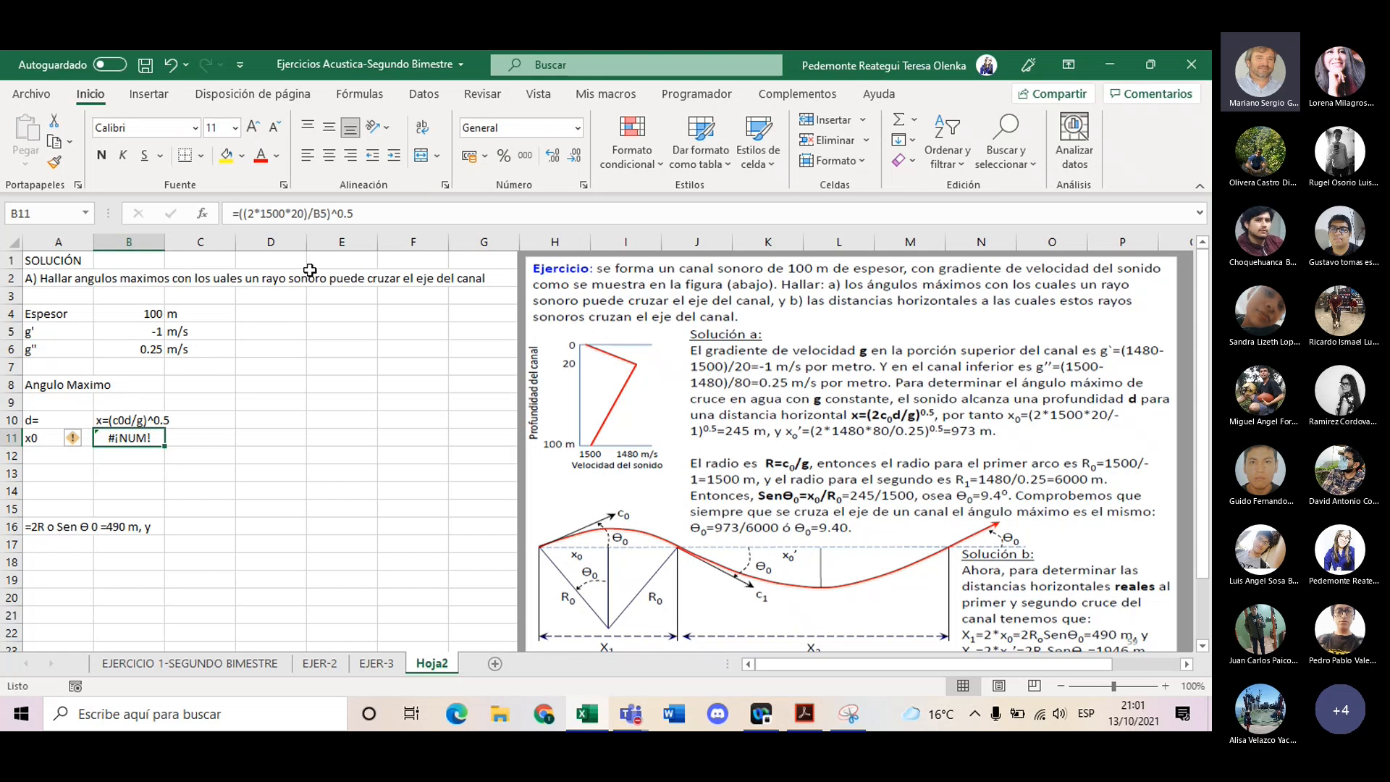
{"action": "left_click", "coordinate": [74, 438]}
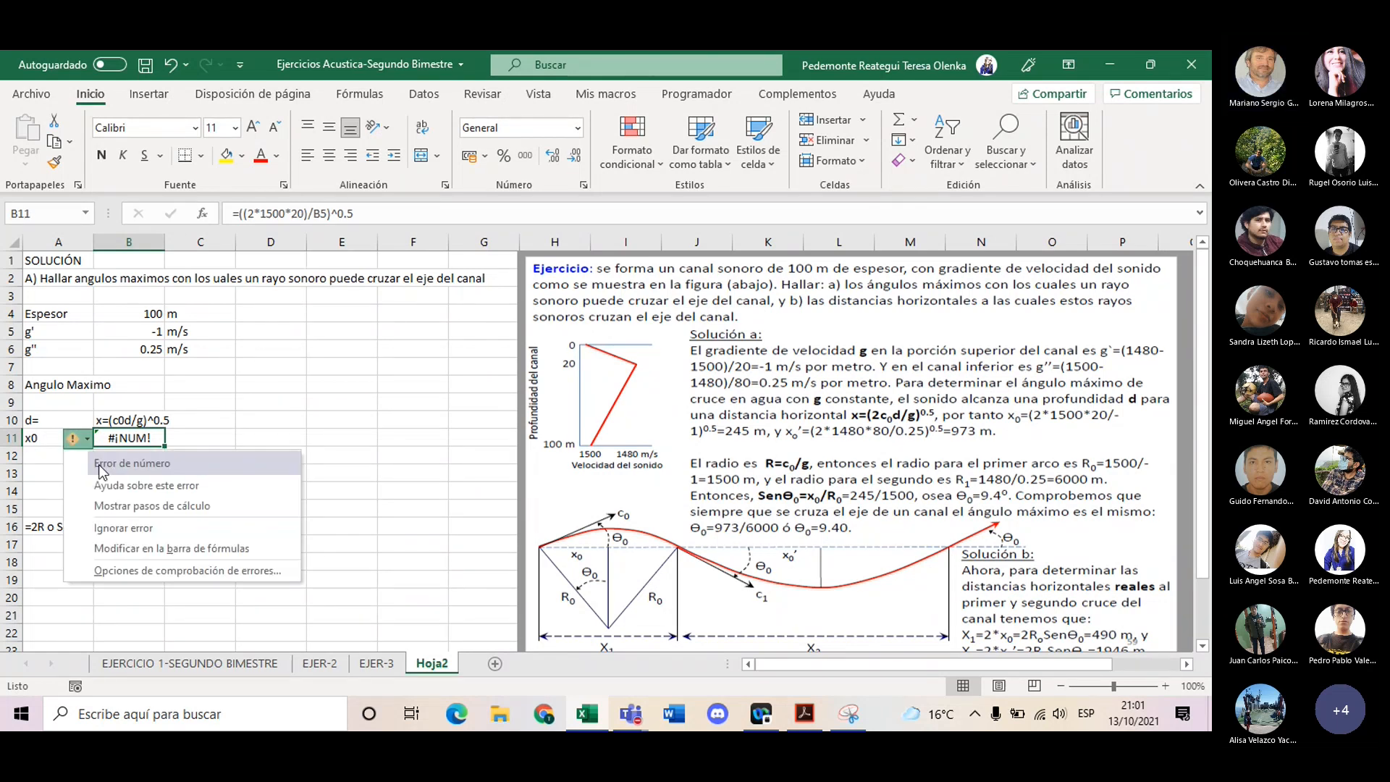
{"action": "left_click", "coordinate": [258, 485]}
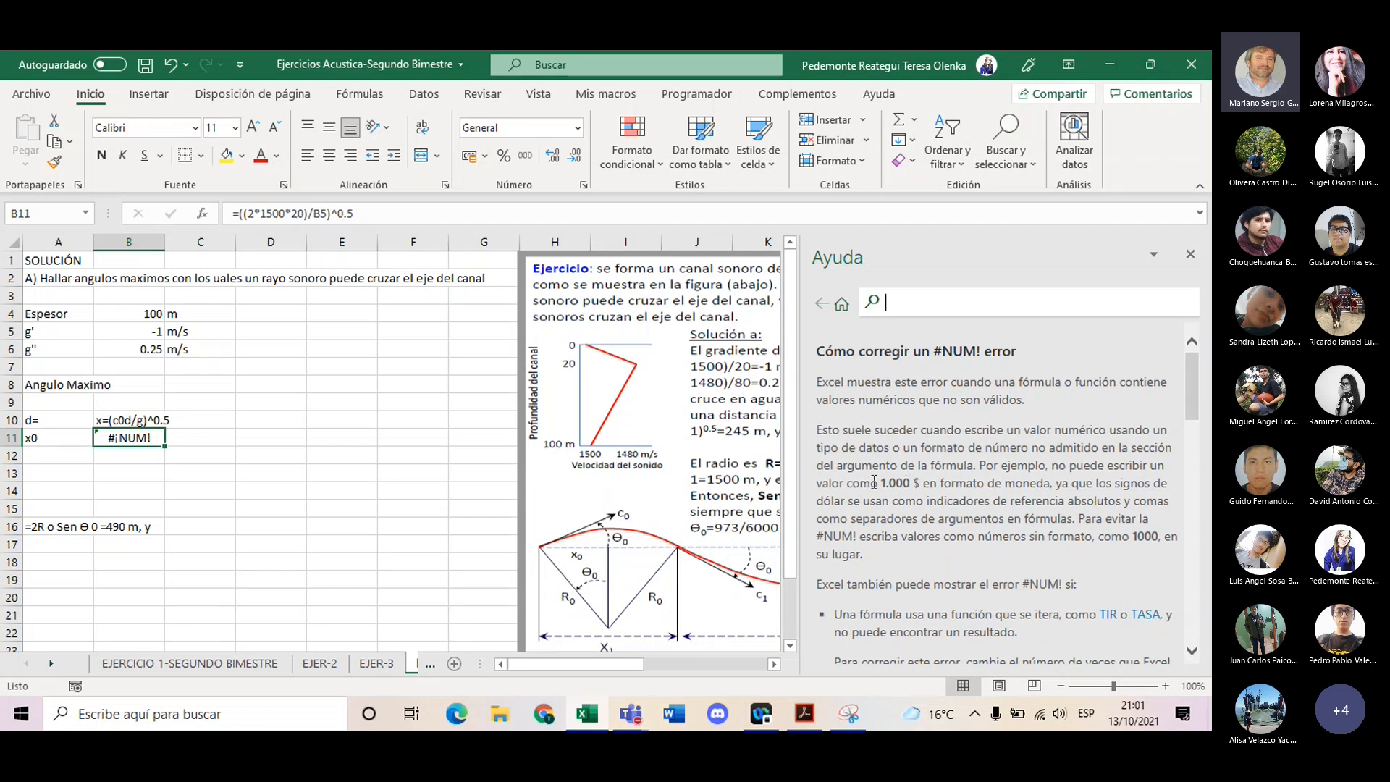
{"action": "left_click_drag", "start_coordinate": [847, 483], "coordinate": [992, 500]}
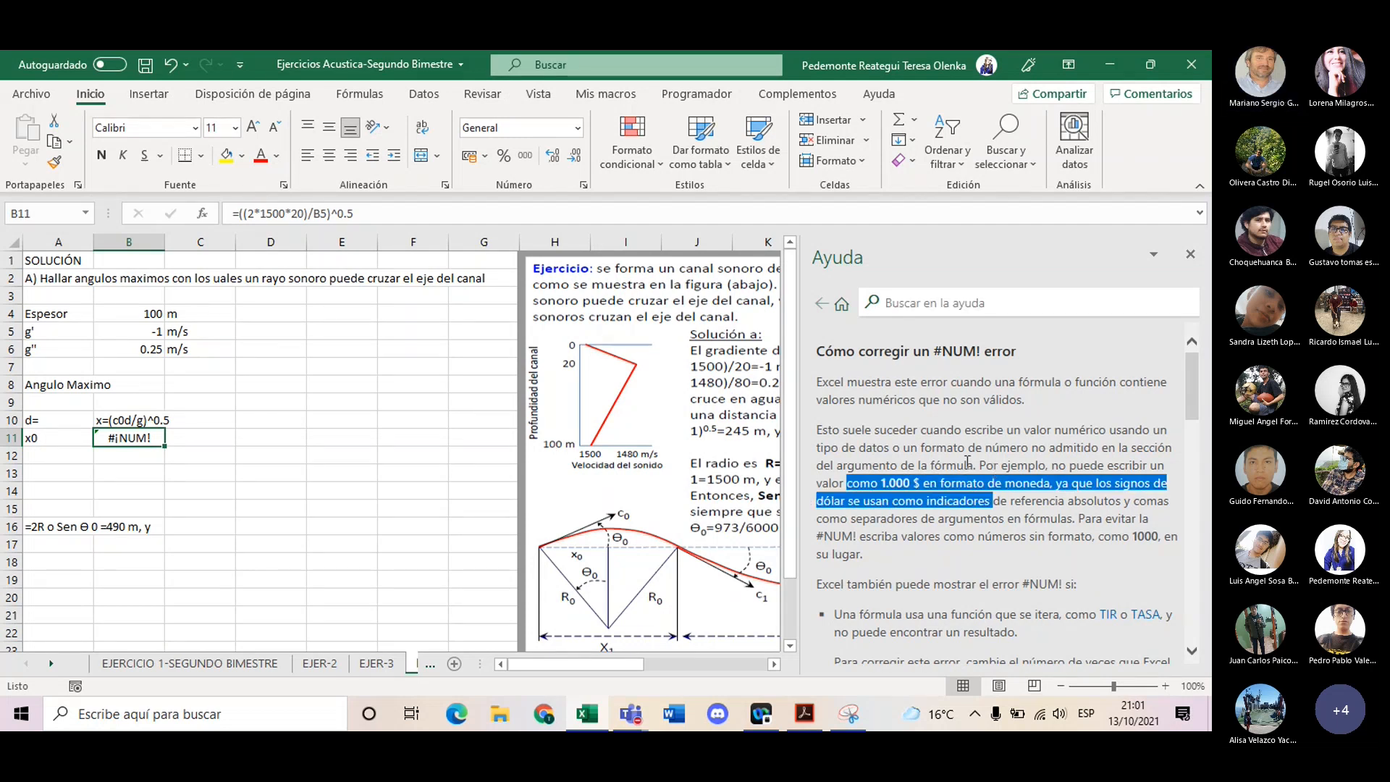
{"action": "left_click", "coordinate": [1190, 254]}
- Try the POTENCIA function in place of the caret in the B11 formula and strip it off together with the 0.5 exponent
{"action": "left_click", "coordinate": [338, 213]}
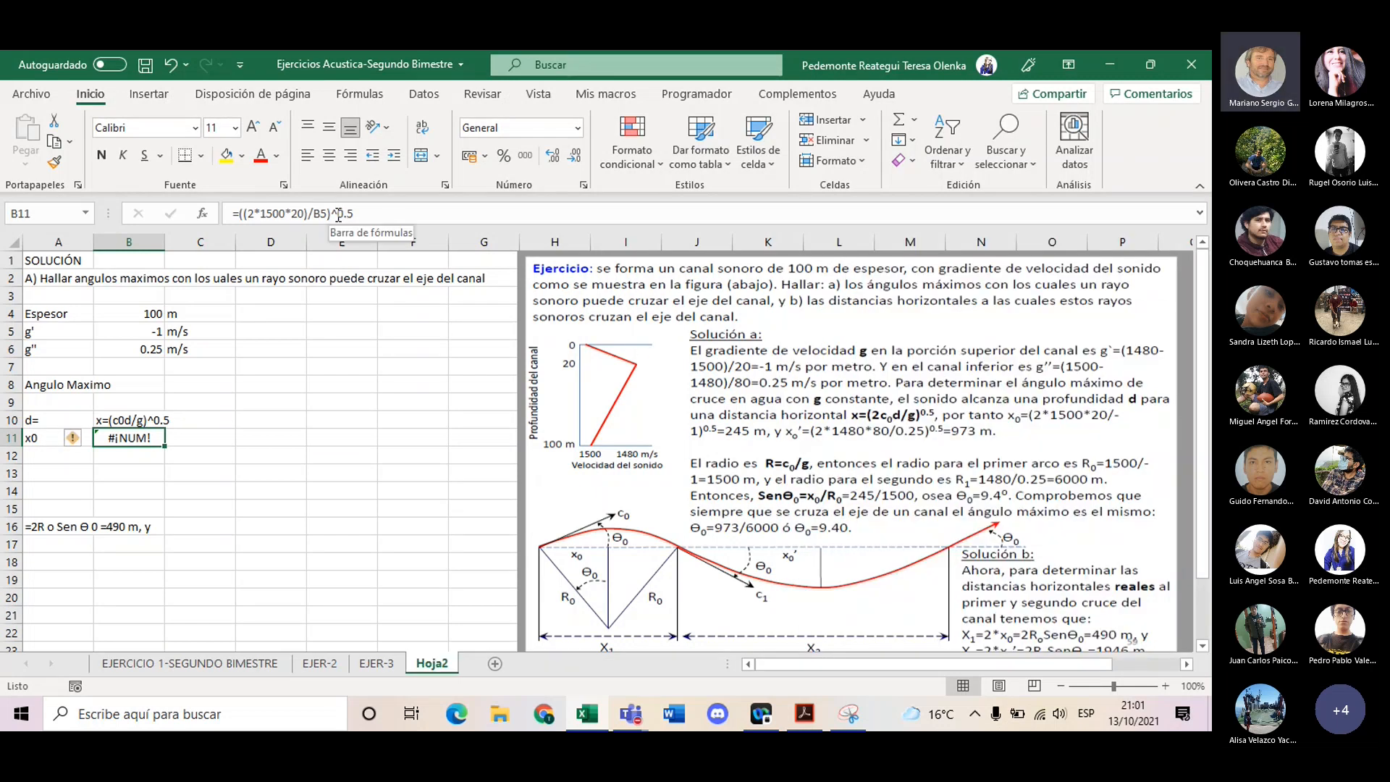
{"action": "key", "text": "BackSpace"}
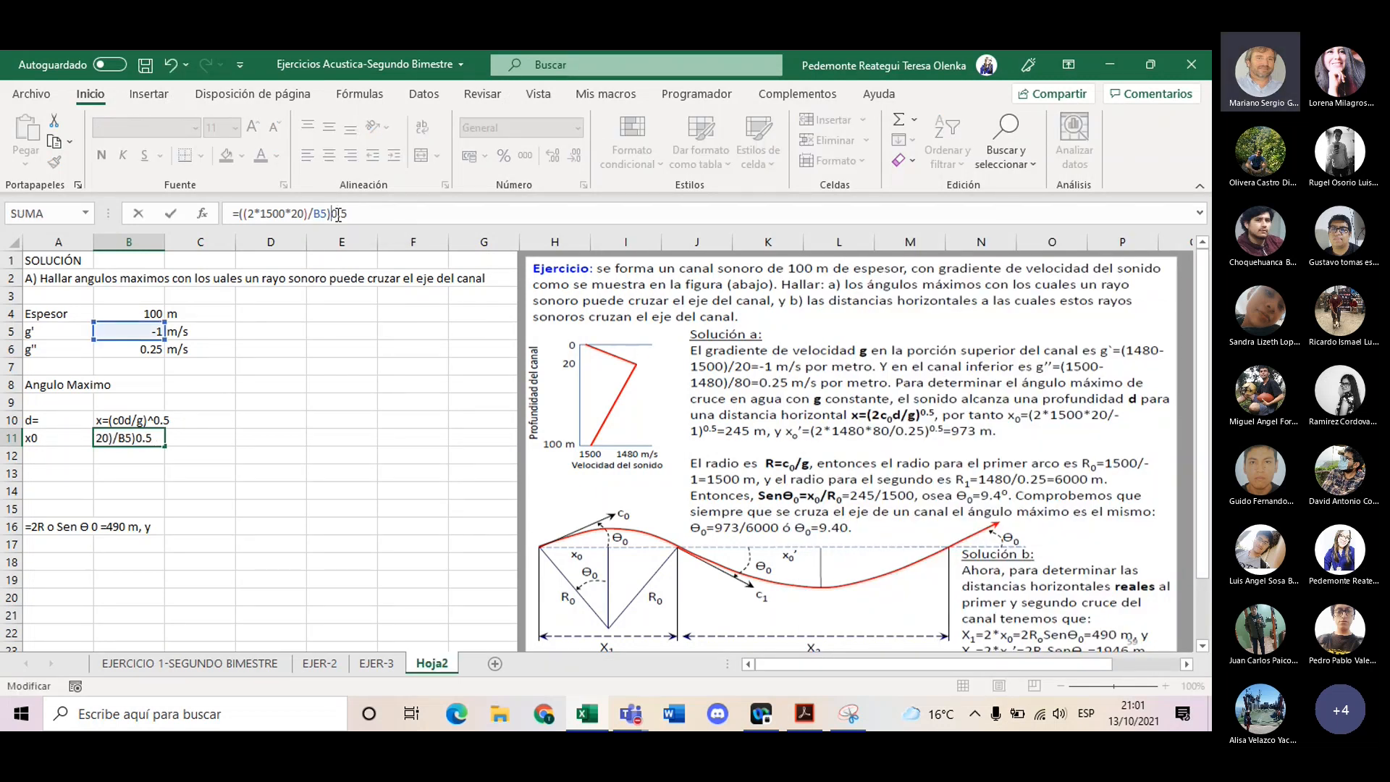
{"action": "type", "text": "pote"}
{"action": "key", "text": "Tab"}
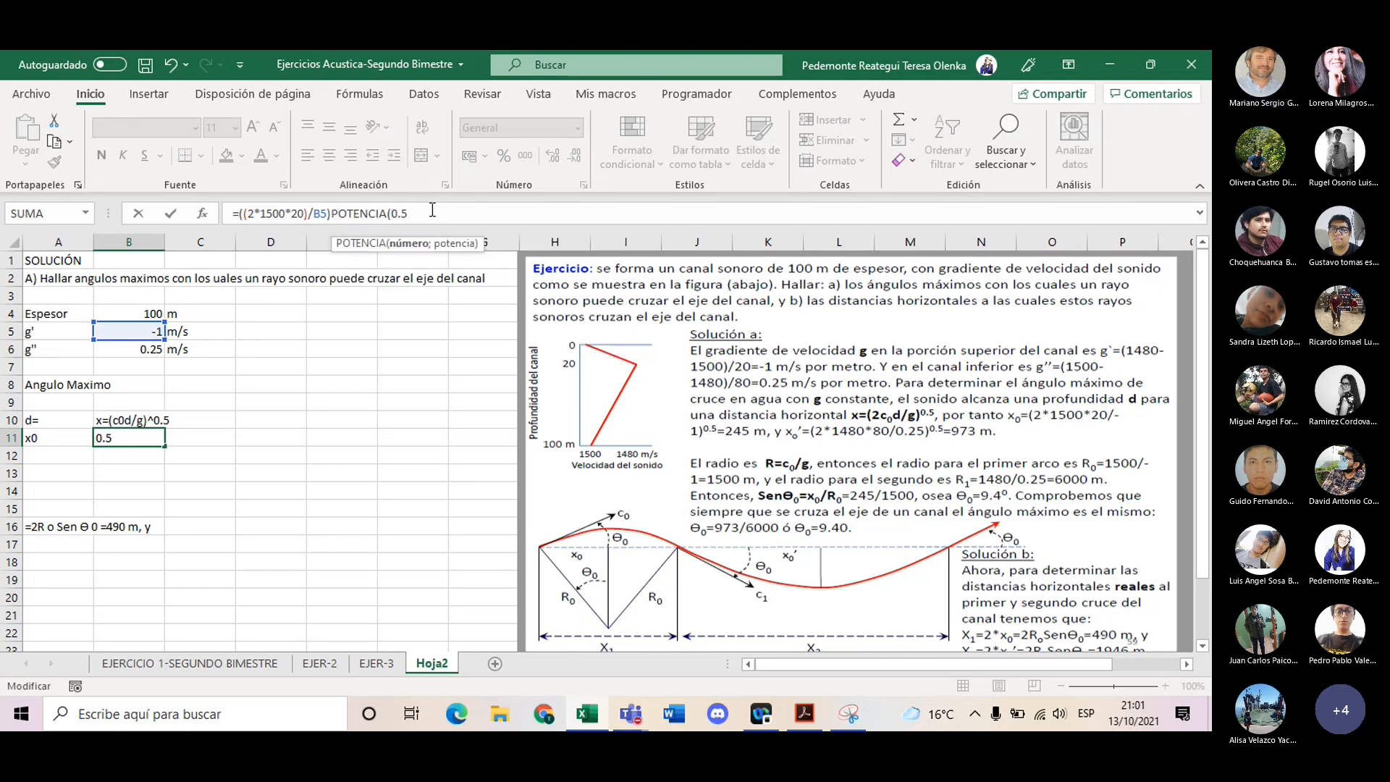
{"action": "left_click_drag", "start_coordinate": [432, 210], "coordinate": [331, 210]}
{"action": "key", "text": "BackSpace"}
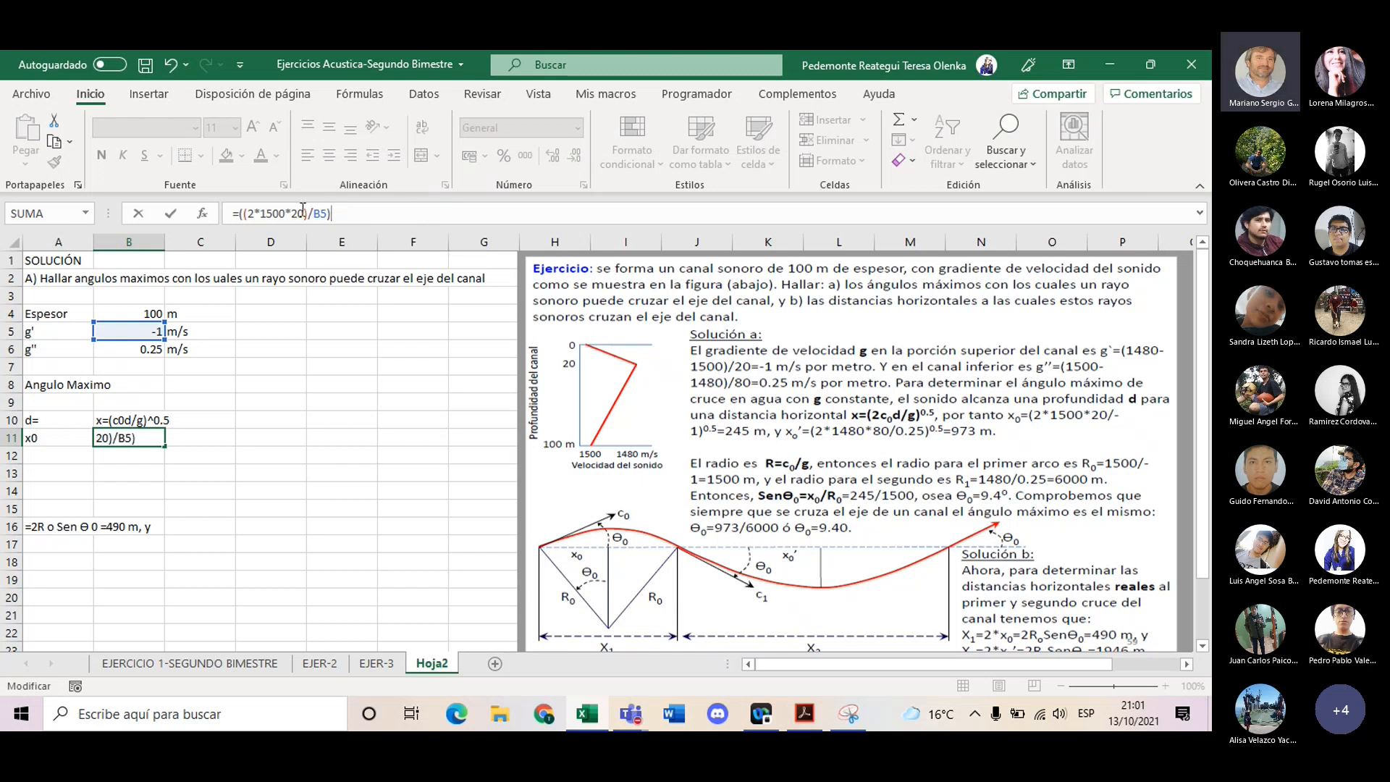
- Rewrite the x0 formula in B11 as =POTENCIA(2*1500*20)/B5);0.5) and try to enter it
{"action": "left_click", "coordinate": [242, 212]}
{"action": "key", "text": "BackSpace"}
{"action": "type", "text": "po"}
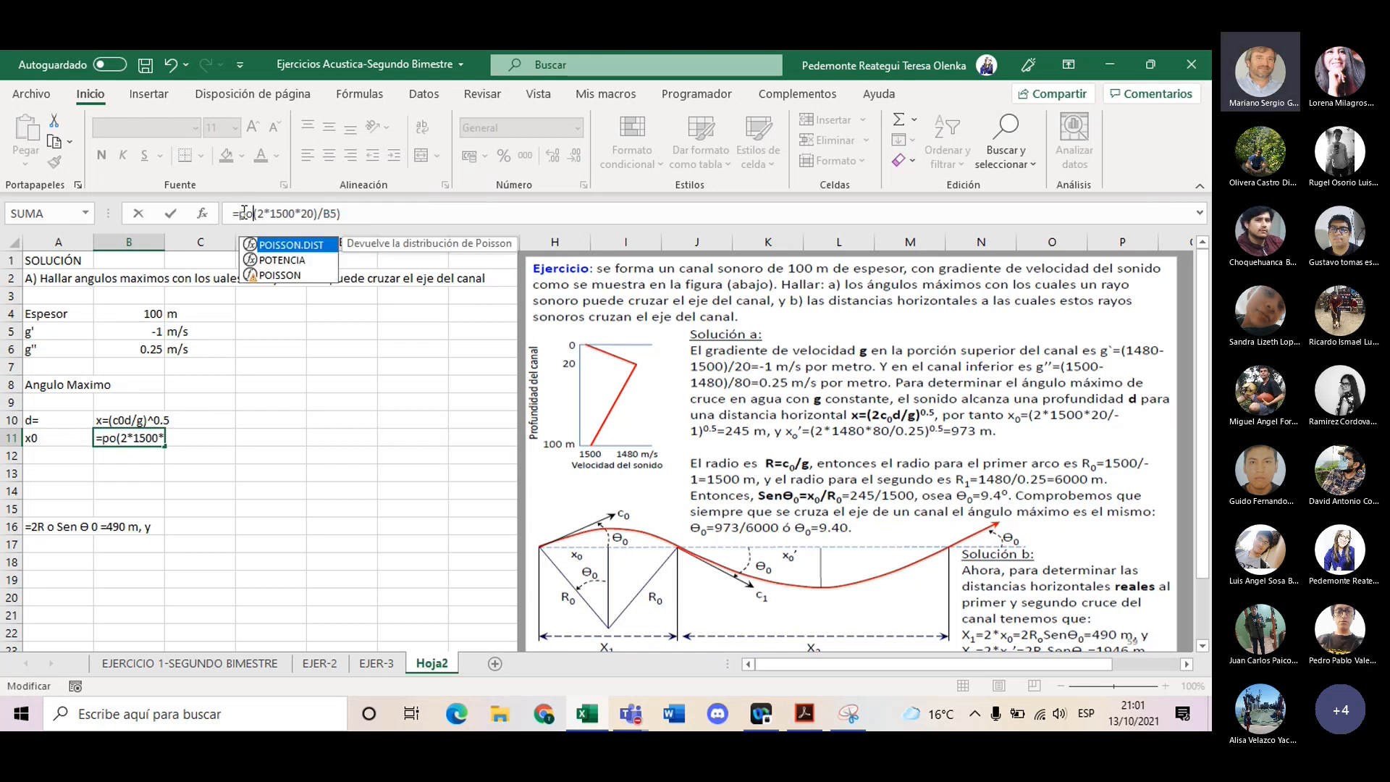
{"action": "key", "text": "Down"}
{"action": "key", "text": "Tab"}
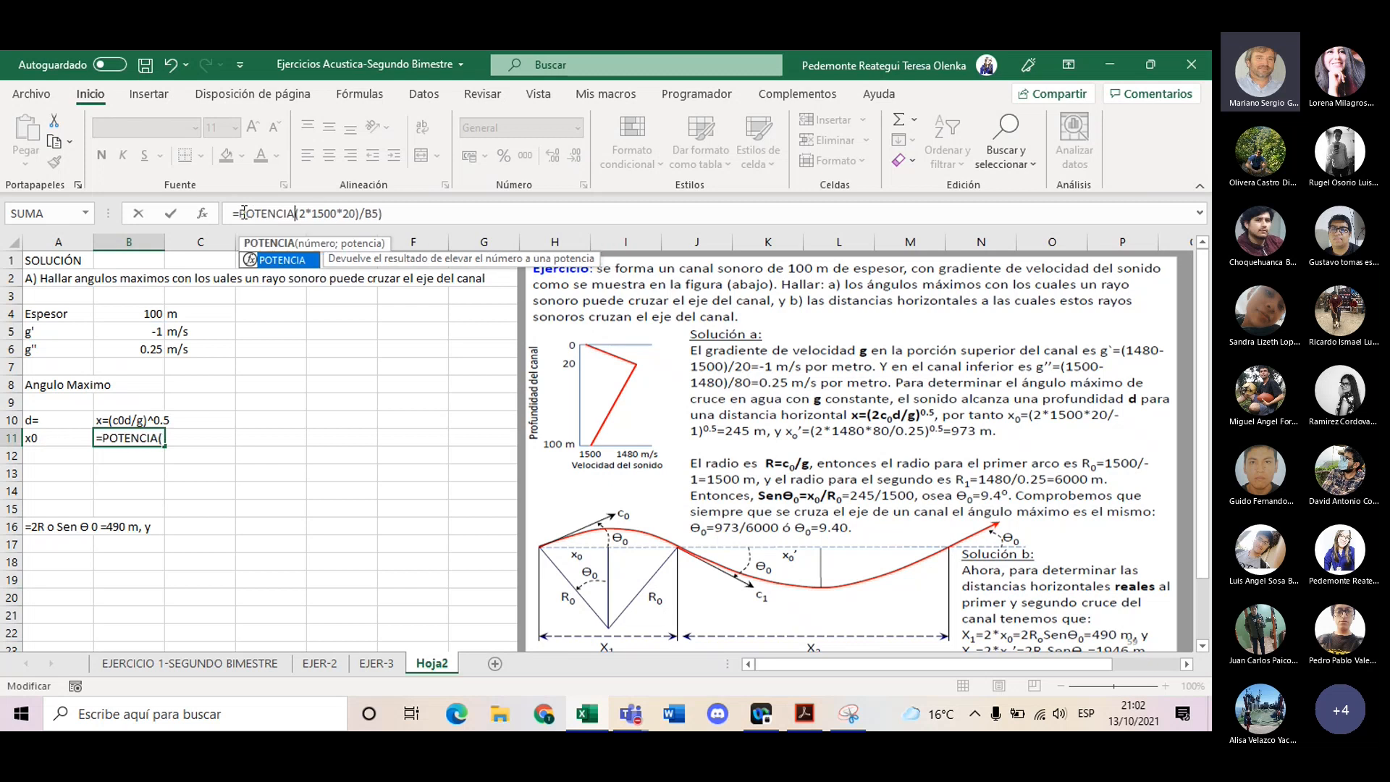
{"action": "left_click", "coordinate": [413, 210]}
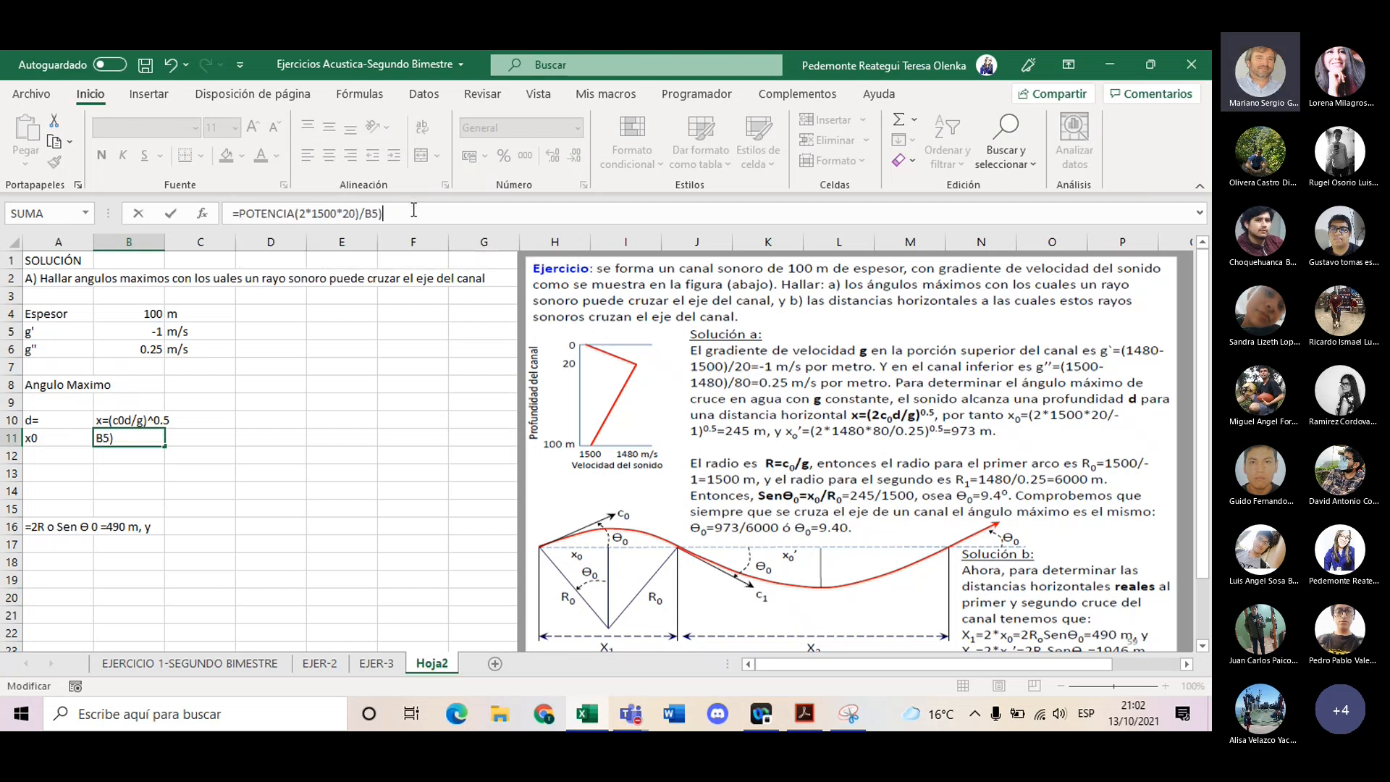
{"action": "type", "text": ",0"}
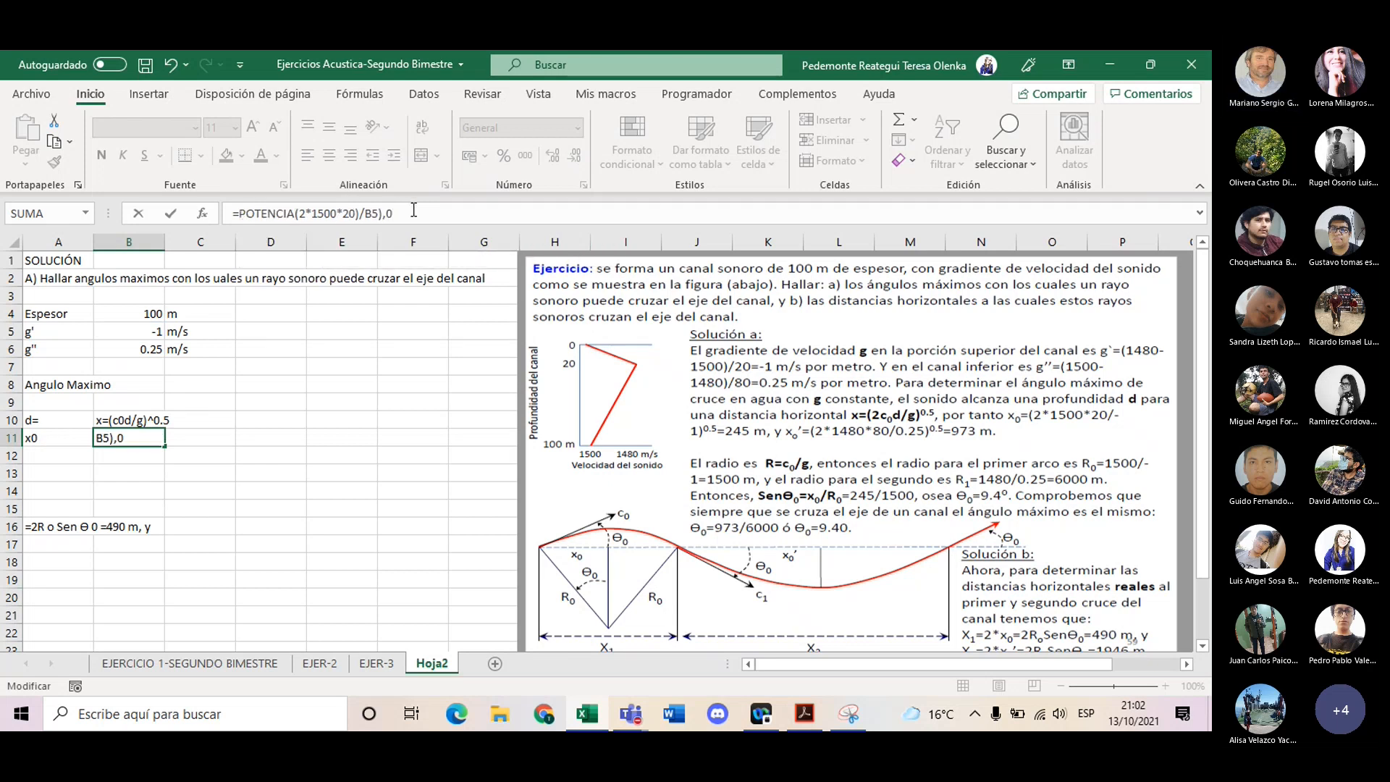
{"action": "key", "text": "BackSpace"}
{"action": "type", "text": "0.5)"}
{"action": "left_click", "coordinate": [388, 212]}
{"action": "key", "text": "BackSpace"}
{"action": "type", "text": ";"}
{"action": "key", "text": "Return"}
{"action": "key", "text": "Return"}
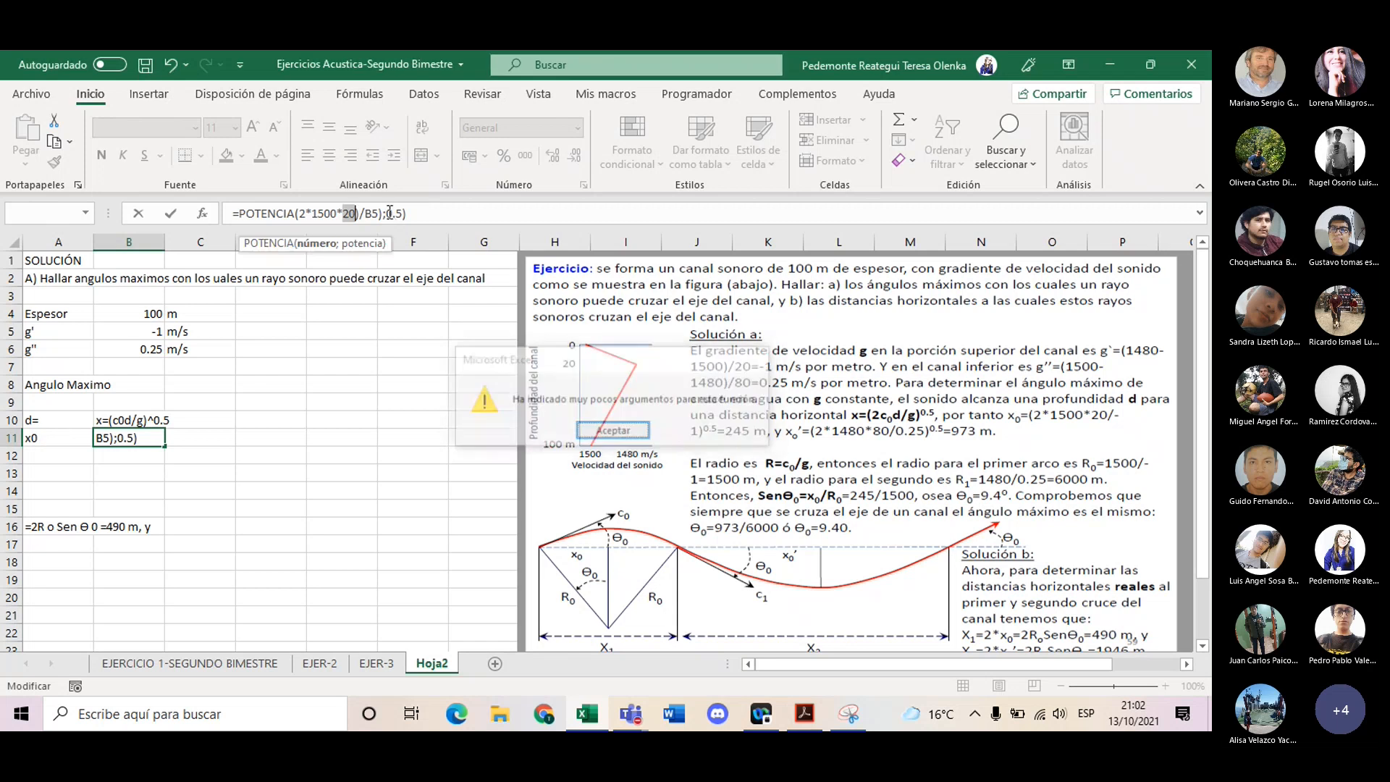
{"action": "left_click_drag", "start_coordinate": [409, 213], "coordinate": [187, 214]}
{"action": "key", "text": "BackSpace"}
{"action": "key", "text": "ctrl+z"}
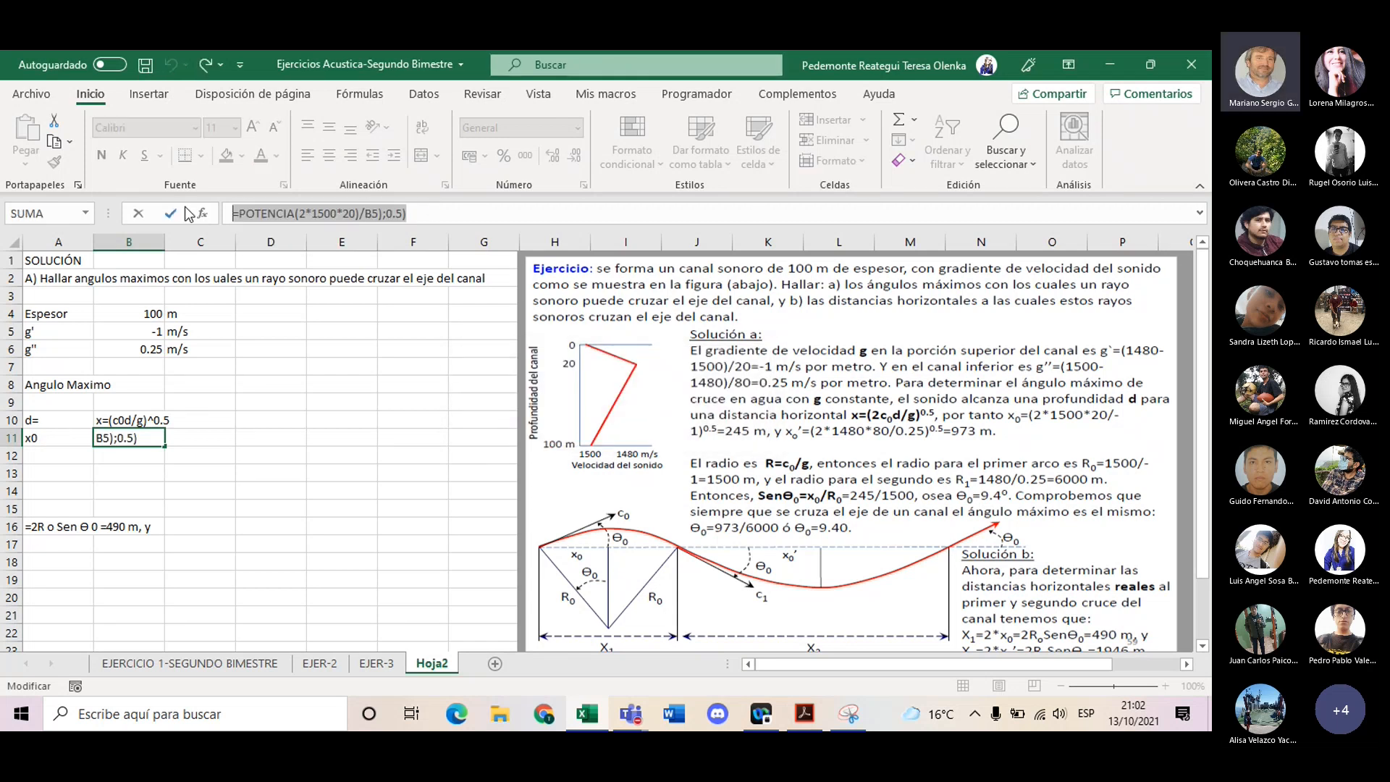
{"action": "left_click", "coordinate": [354, 433]}
{"action": "key", "text": "ctrl+z"}
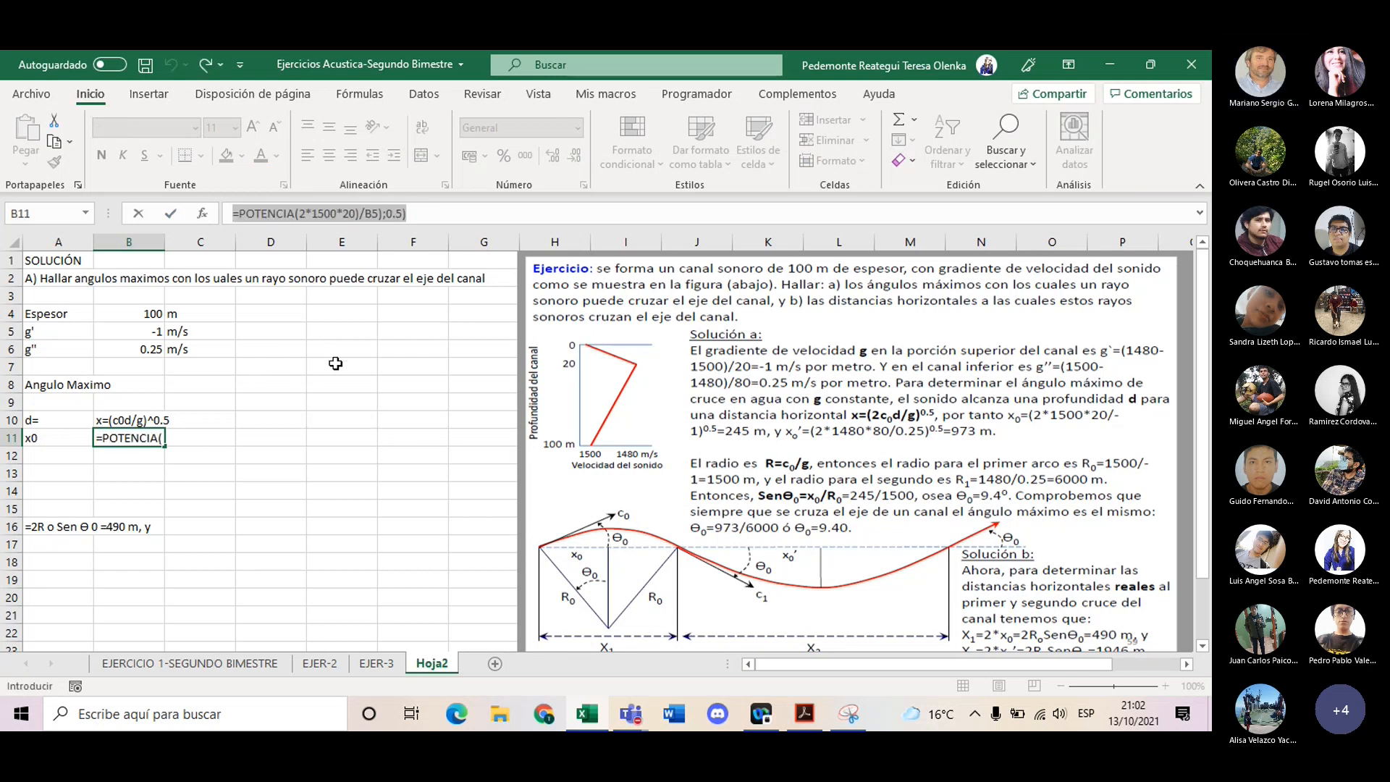
{"action": "left_click", "coordinate": [334, 360]}
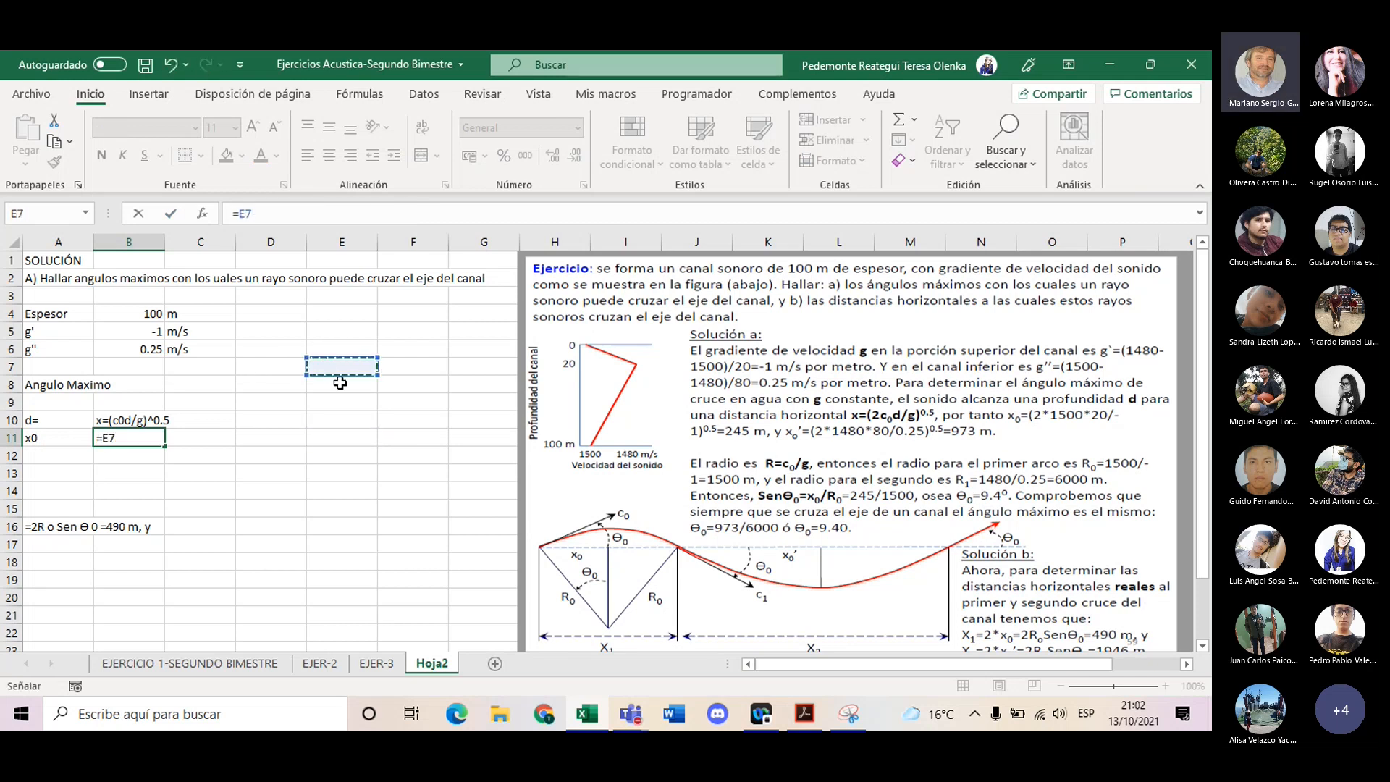
{"action": "left_click", "coordinate": [172, 66]}
- Remove the POTENCIA function and its 0.5 argument from the B11 formula, leaving =(2*1500*20)/B5)
{"action": "left_click", "coordinate": [243, 215]}
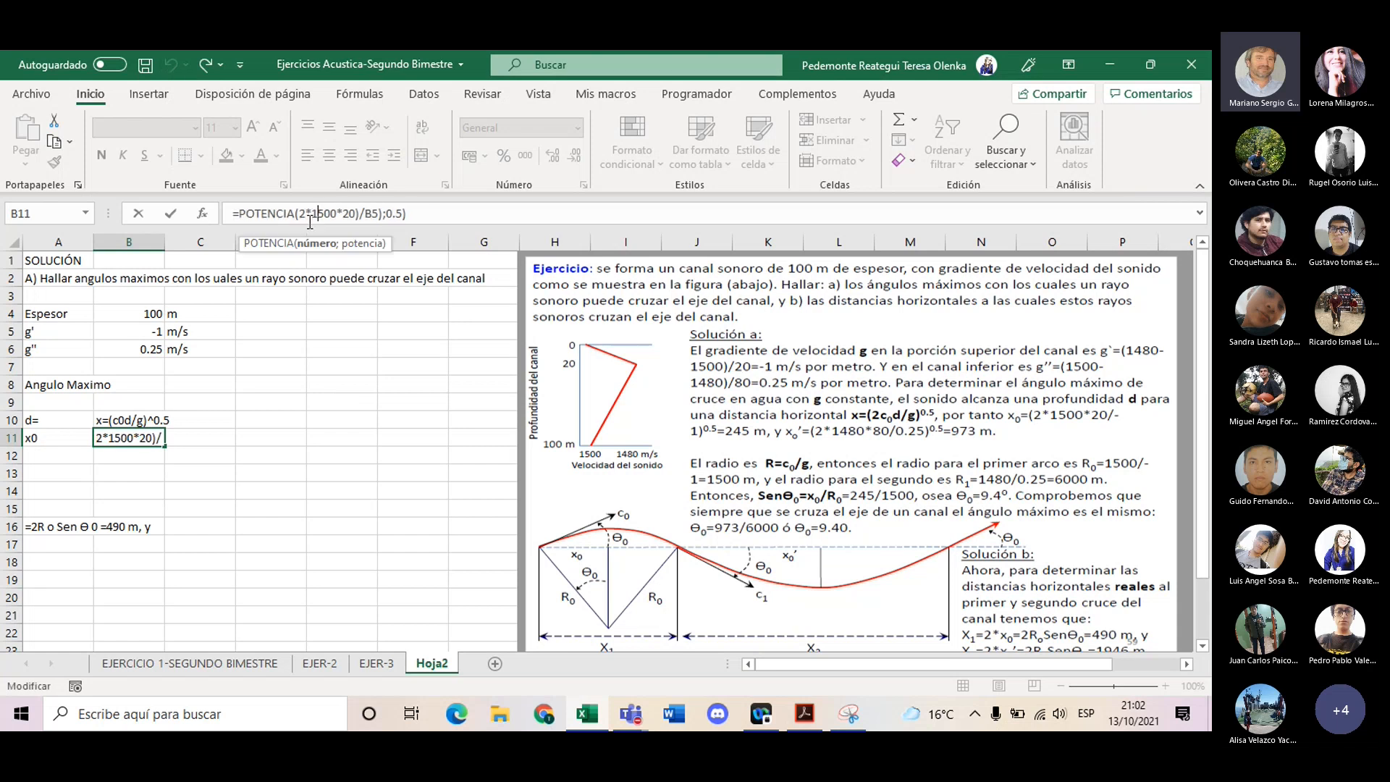
{"action": "double_click", "coordinate": [243, 214]}
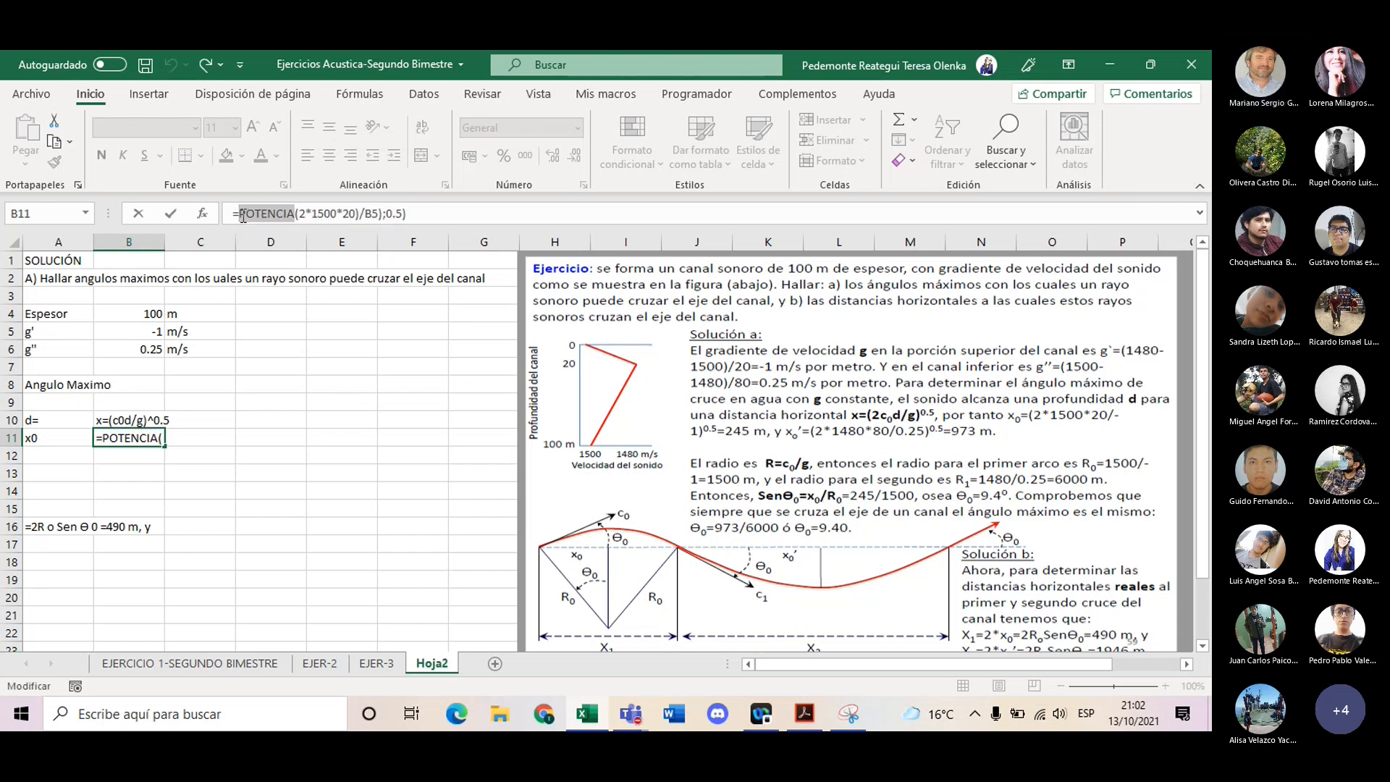
{"action": "key", "text": "BackSpace"}
{"action": "left_click", "coordinate": [353, 212]}
{"action": "key", "text": "BackSpace"}
{"action": "key", "text": "BackSpace"}
{"action": "key", "text": "BackSpace"}
{"action": "key", "text": "BackSpace"}
{"action": "key", "text": "BackSpace"}
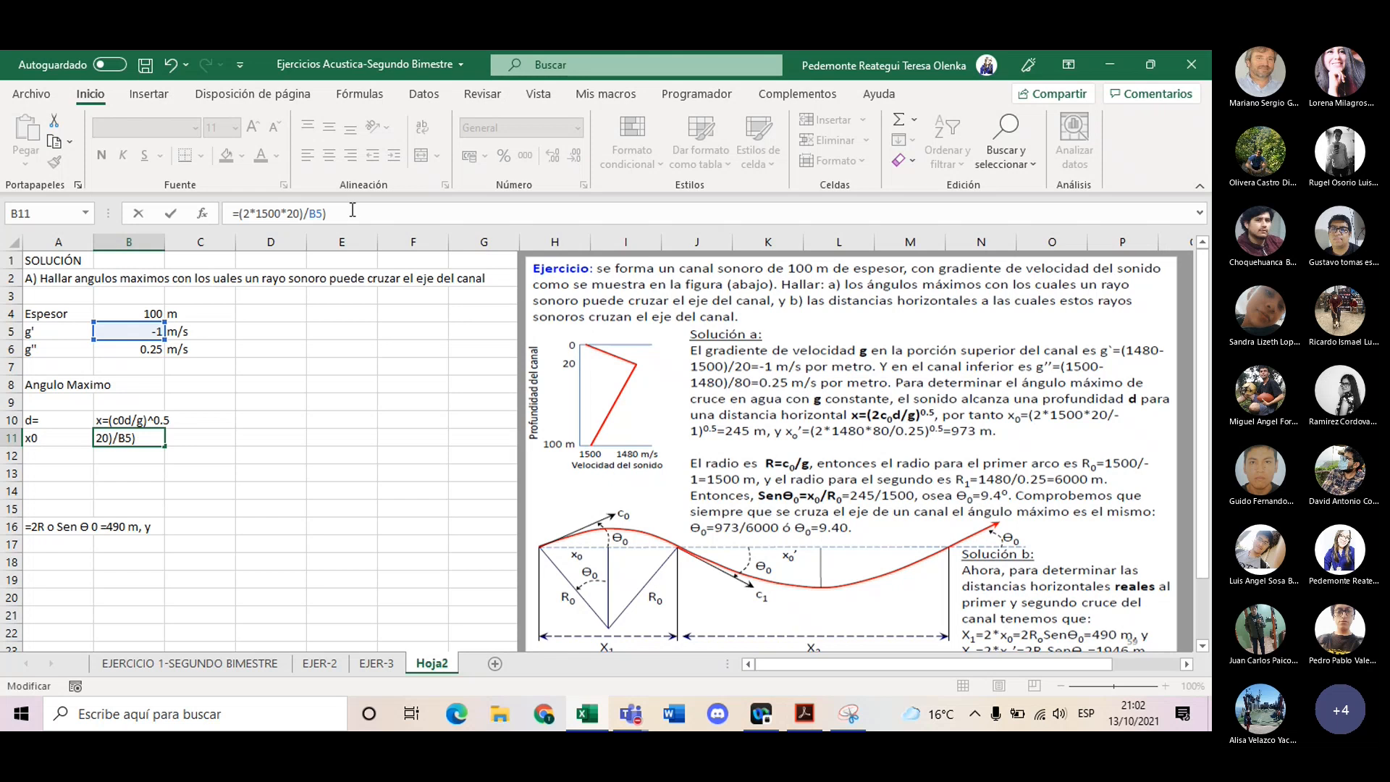
- Try to enter the x0 formula in B11 with the exponent written as ^1/2
{"action": "type", "text": "^1/2"}
{"action": "key", "text": "Return"}
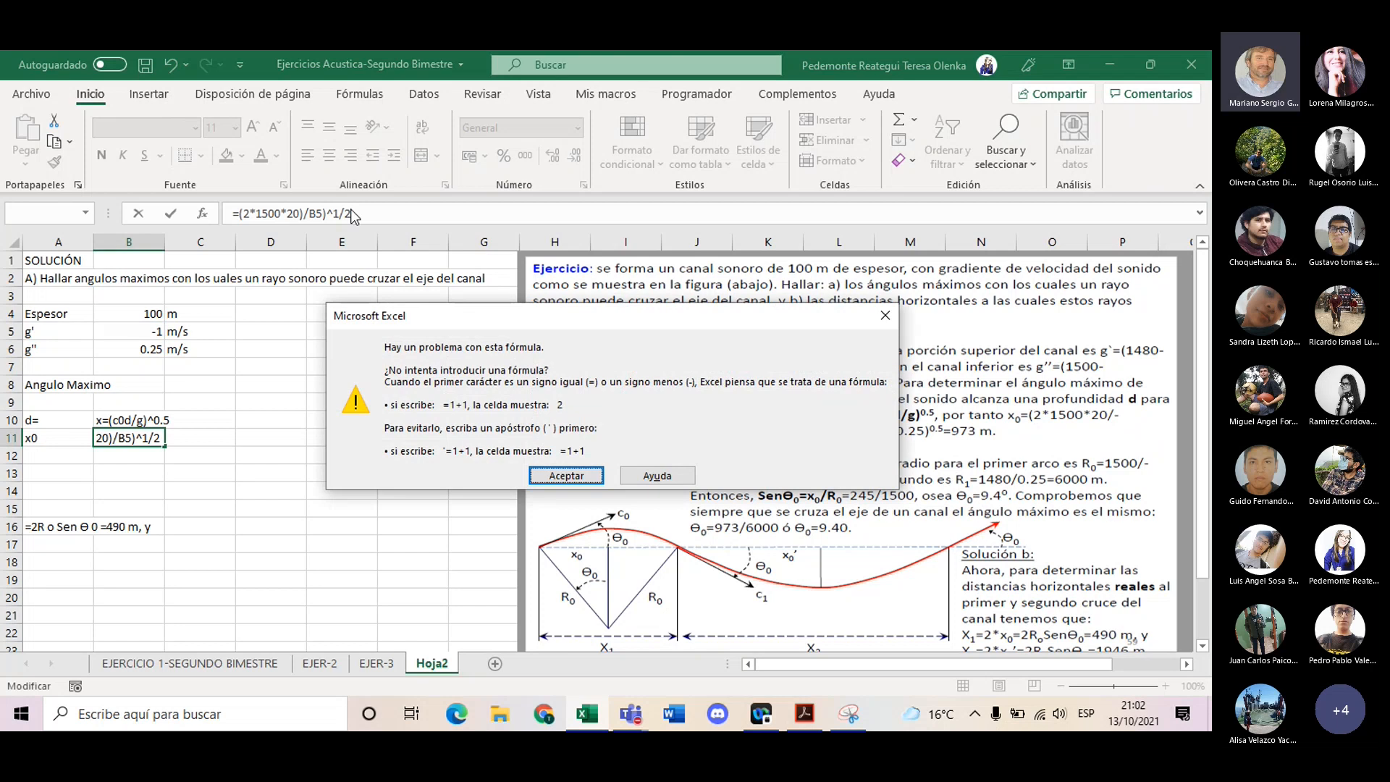
{"action": "key", "text": "Return"}
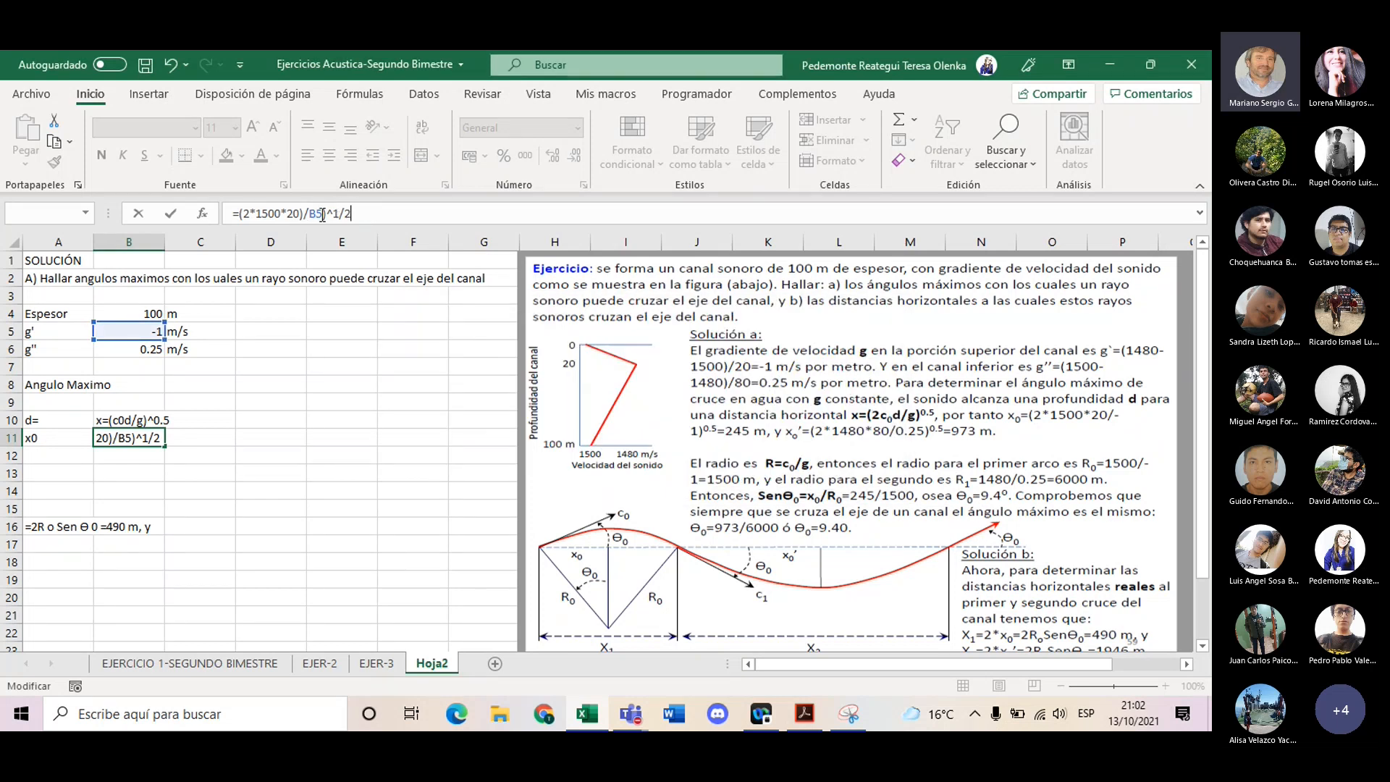
- Replace the B5 reference with -1 and the exponent with 0.5 in the B11 formula, and try to enter it
{"action": "type", "text": "B"}
{"action": "key", "text": "BackSpace"}
{"action": "type", "text": "-1"}
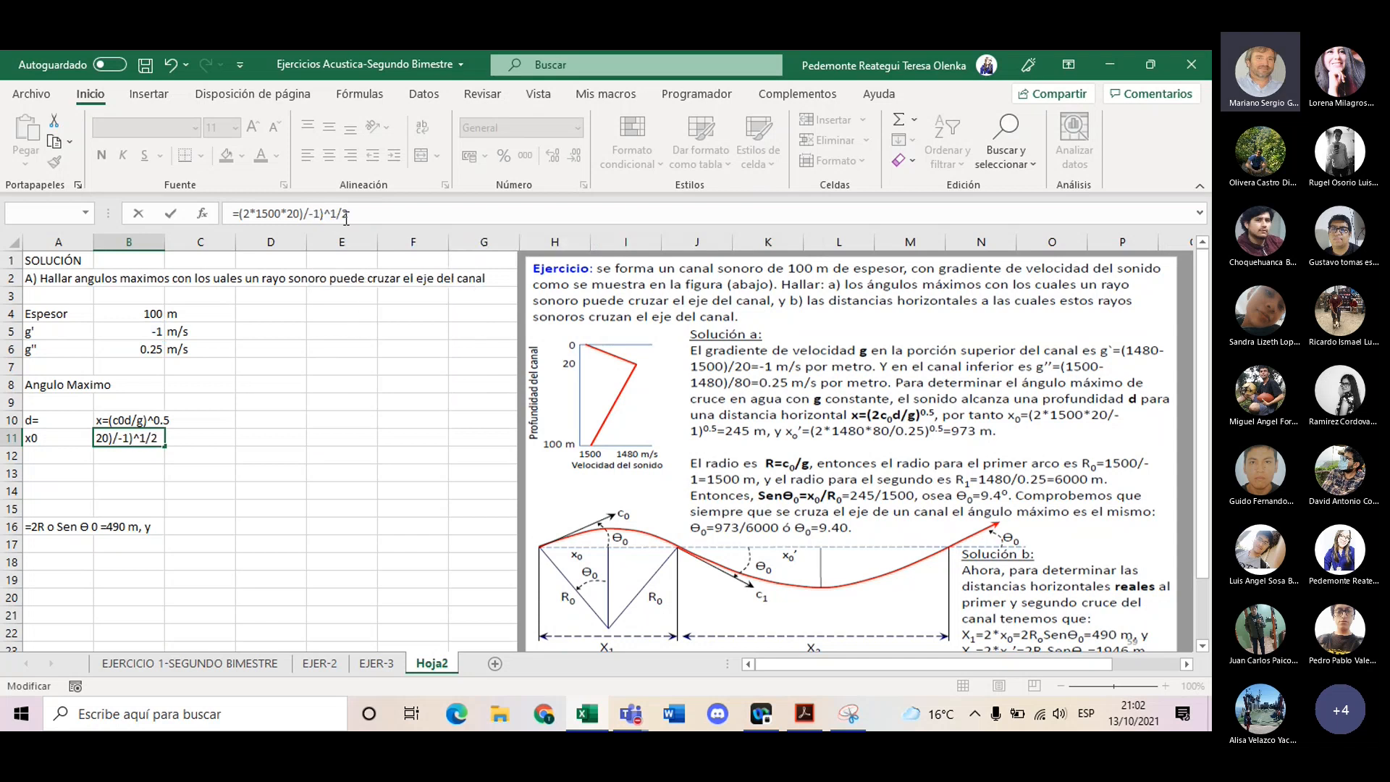
{"action": "key", "text": "BackSpace"}
{"action": "key", "text": "BackSpace"}
{"action": "key", "text": "BackSpace"}
{"action": "type", "text": "0.5"}
{"action": "key", "text": "Return"}
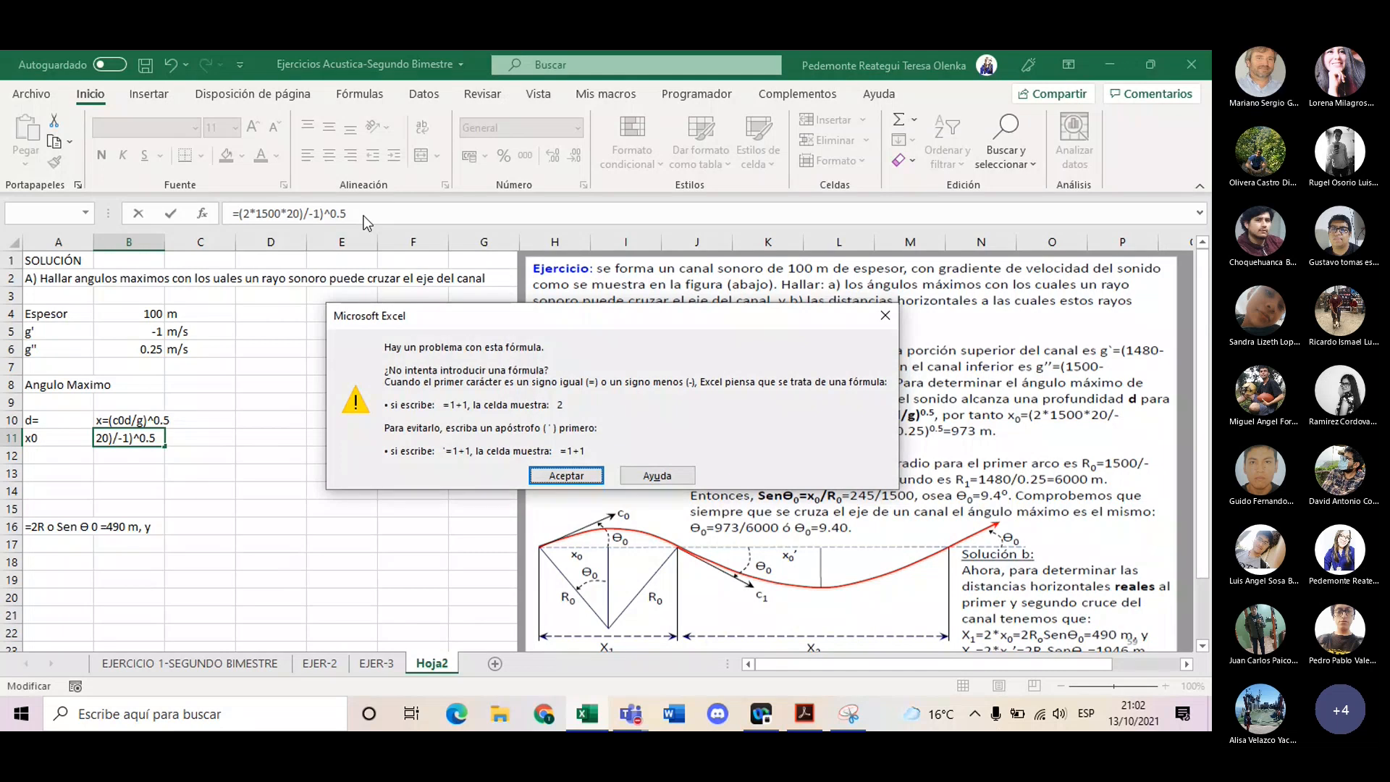
{"action": "key", "text": "Return"}
- Rewrite the exponent of the B11 formula as (1/2), try to enter it and dismiss the error message
{"action": "left_click", "coordinate": [321, 215]}
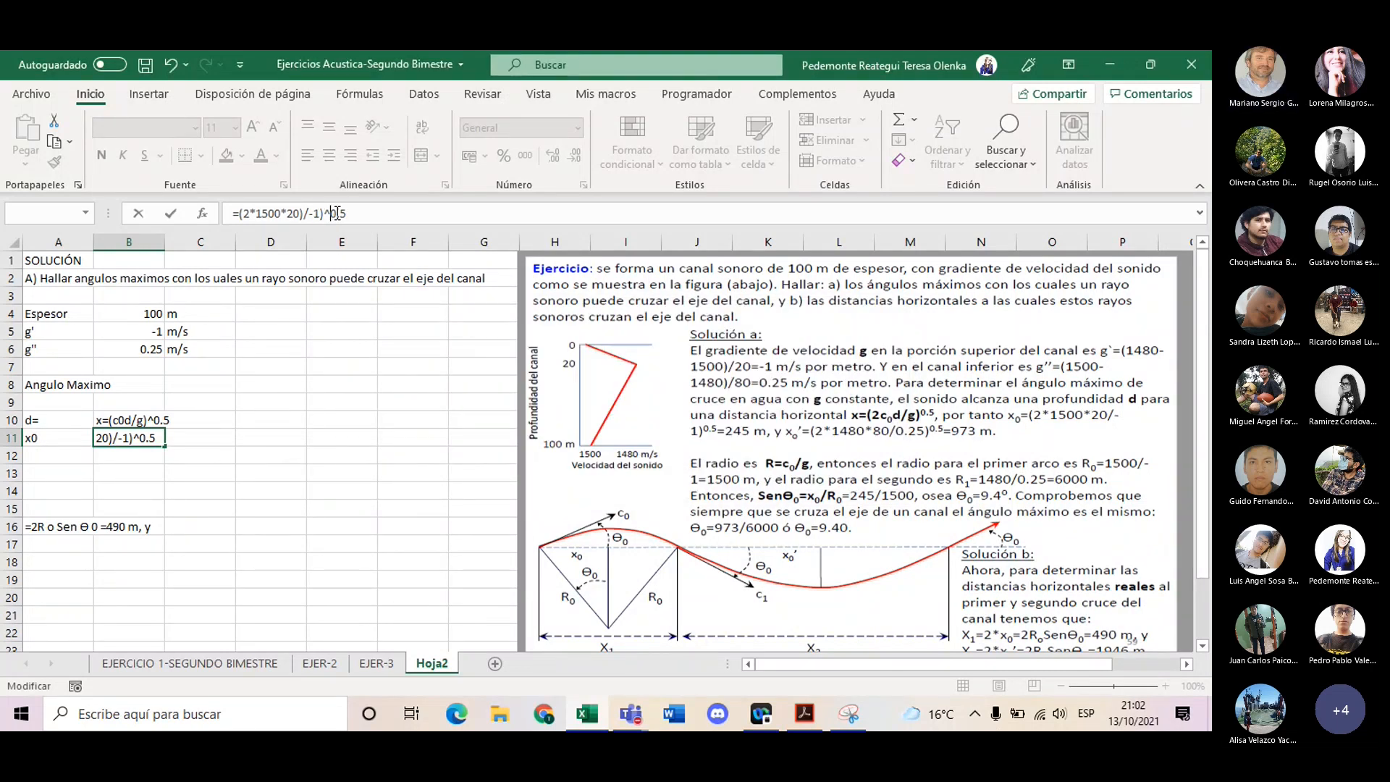
{"action": "key", "text": "BackSpace"}
{"action": "key", "text": "BackSpace"}
{"action": "key", "text": "BackSpace"}
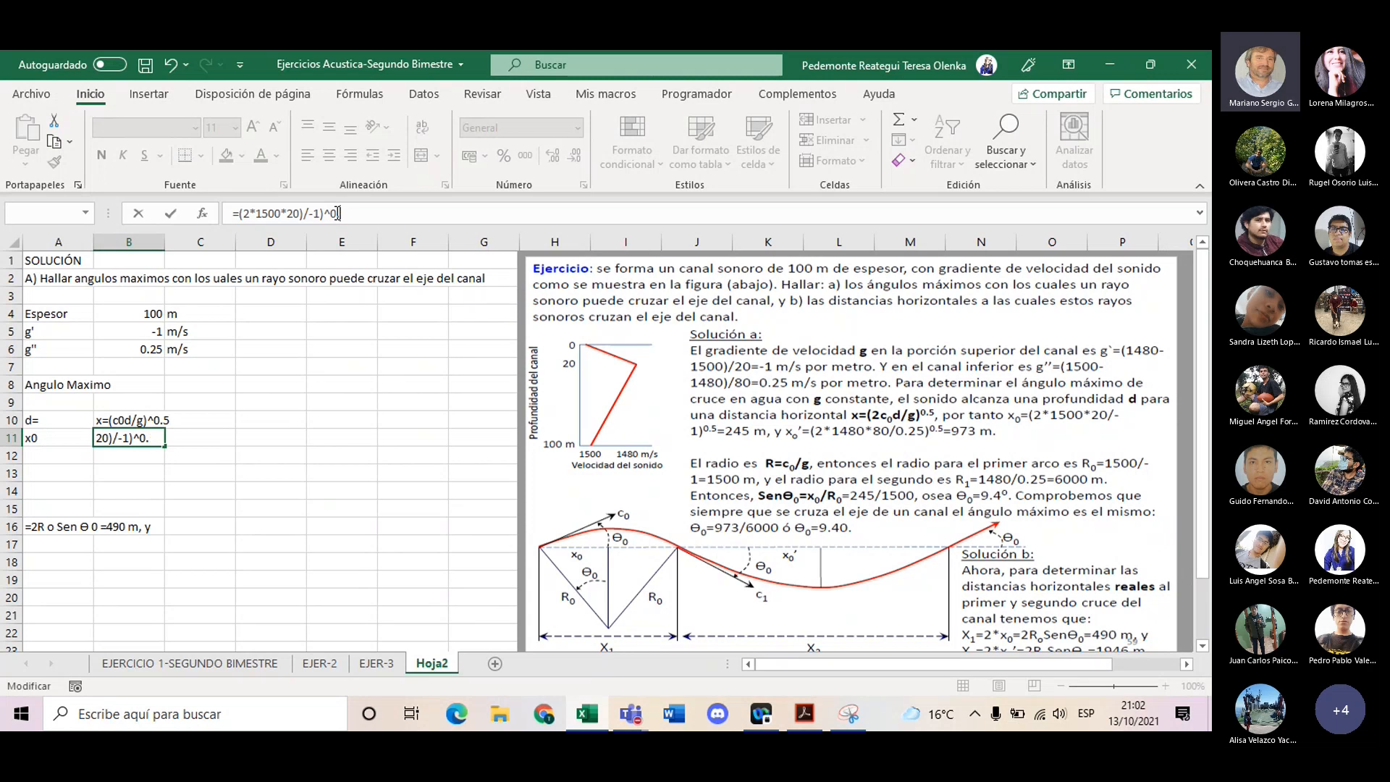
{"action": "type", "text": "(1"}
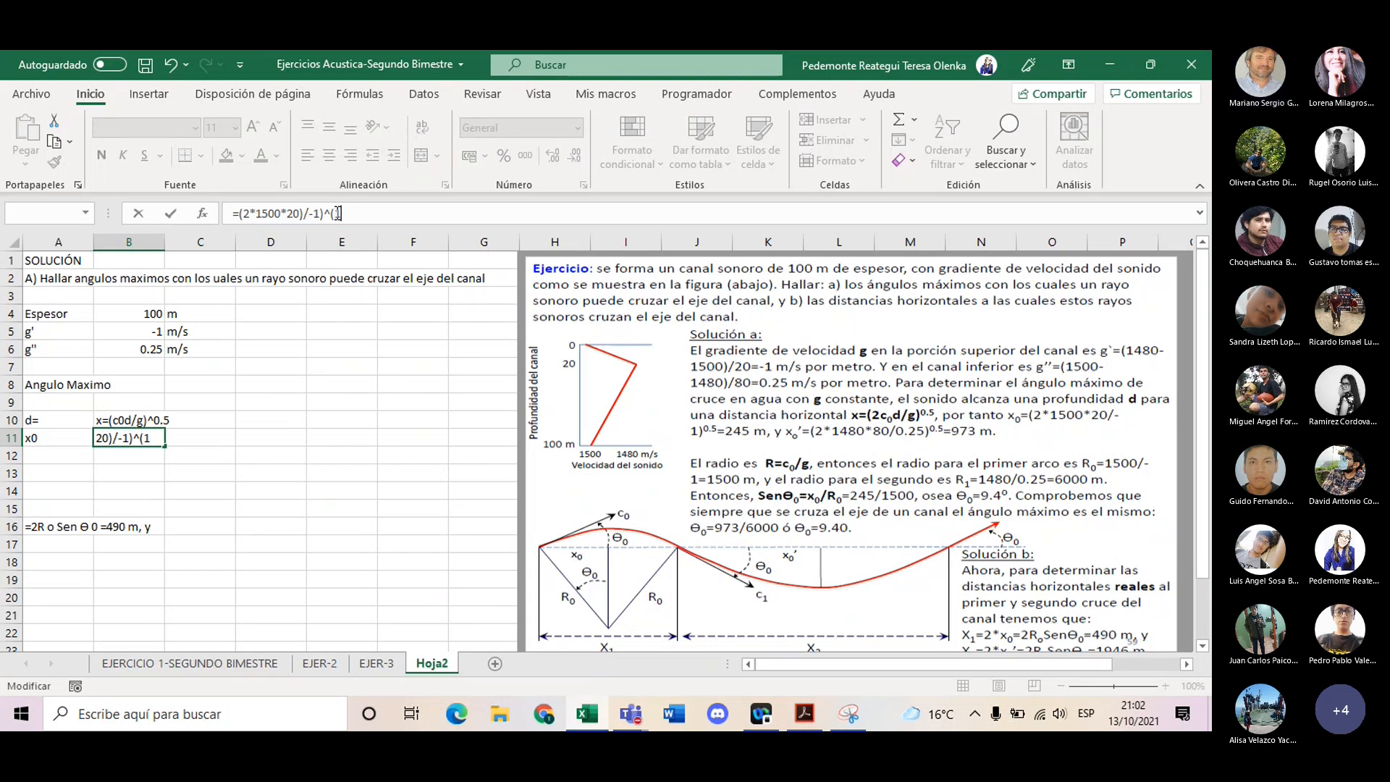
{"action": "type", "text": "/2)"}
{"action": "key", "text": "Return"}
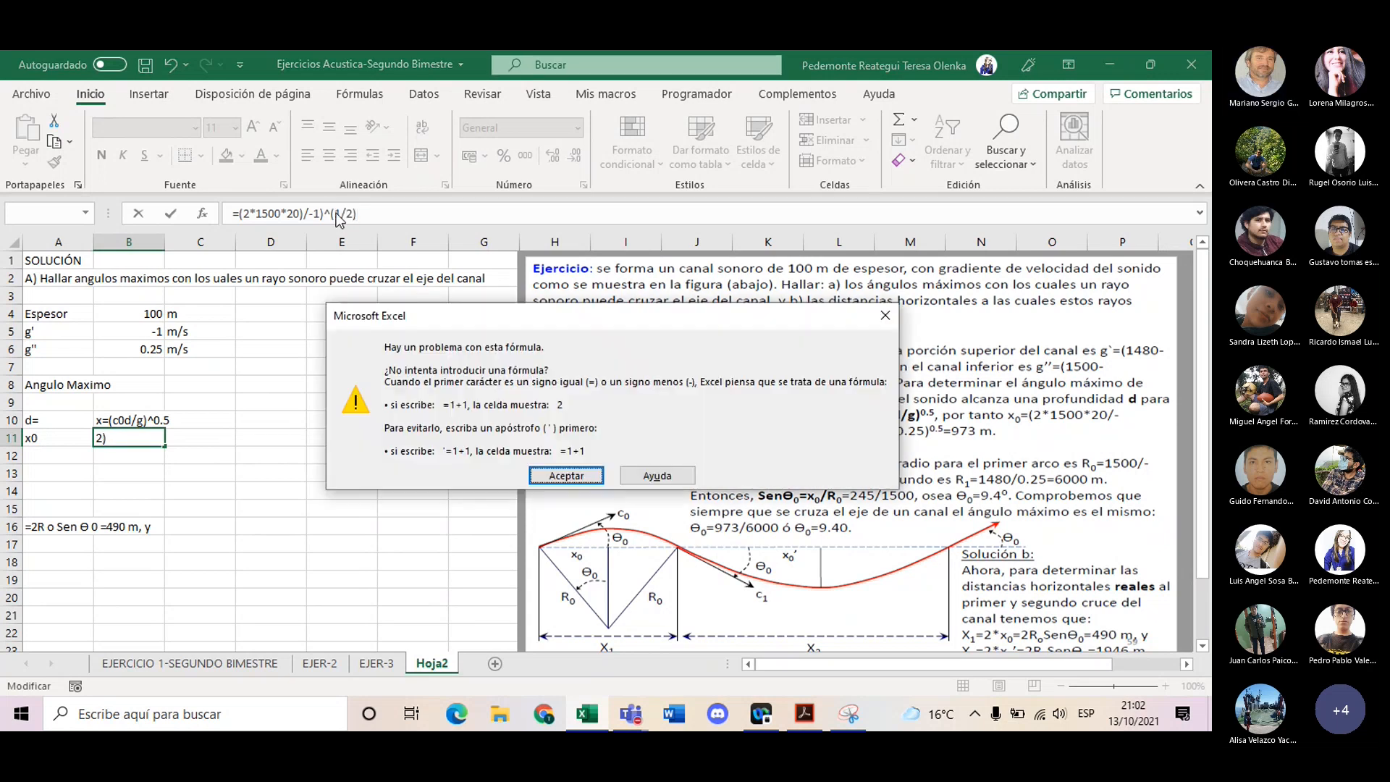
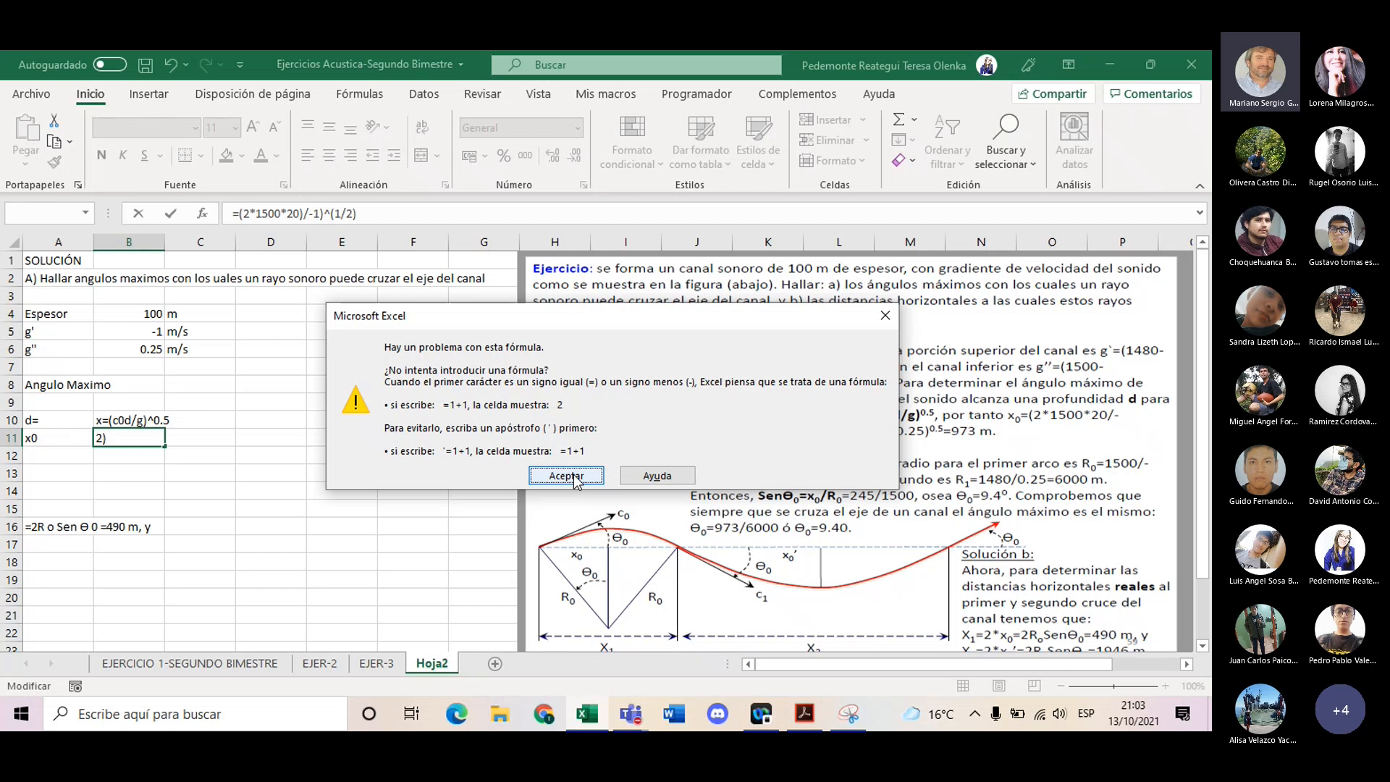
{"action": "left_click", "coordinate": [567, 476]}
- Remove the parentheses around 2*1500*20 in the B11 formula and put them back
{"action": "left_click", "coordinate": [239, 215]}
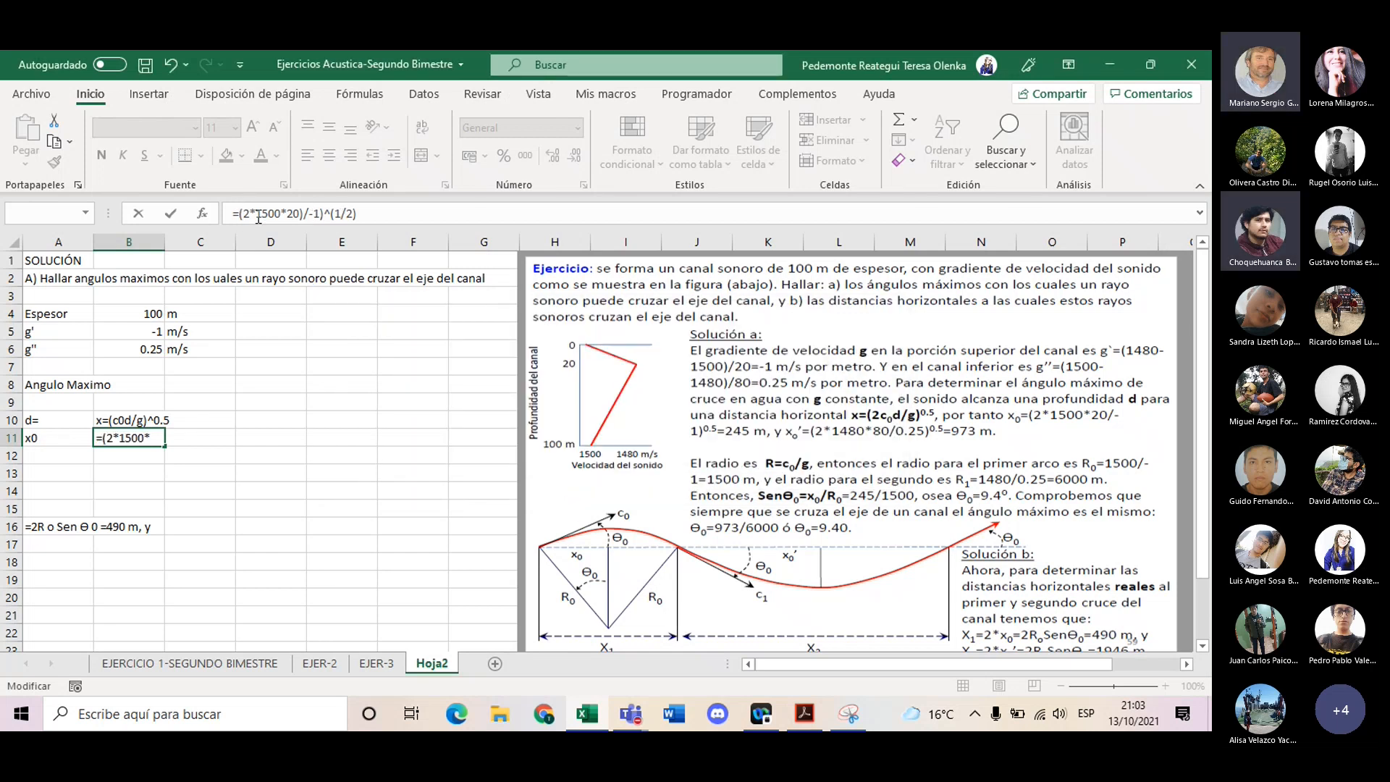
{"action": "key", "text": "BackSpace"}
{"action": "left_click", "coordinate": [301, 214]}
{"action": "key", "text": "BackSpace"}
{"action": "type", "text": "/"}
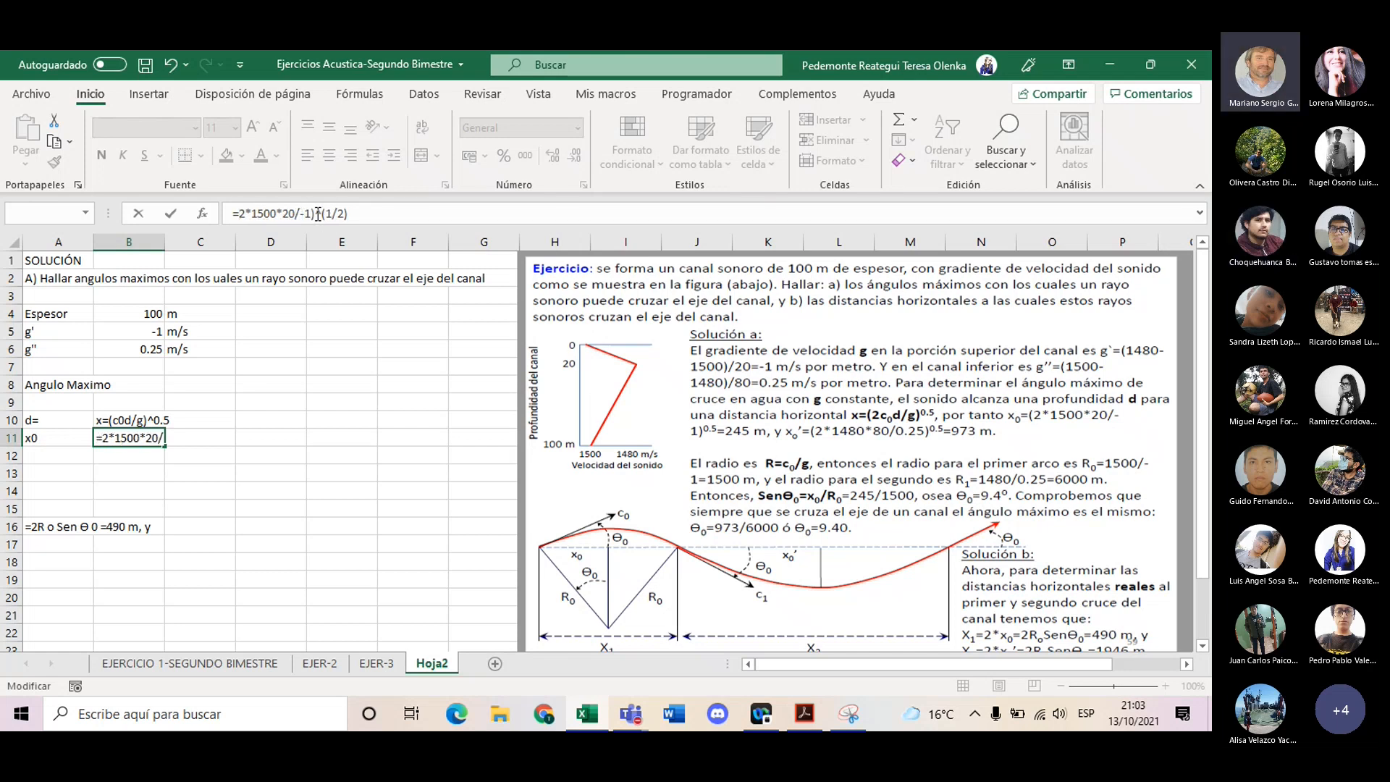
{"action": "key", "text": "Left"}
{"action": "type", "text": ")"}
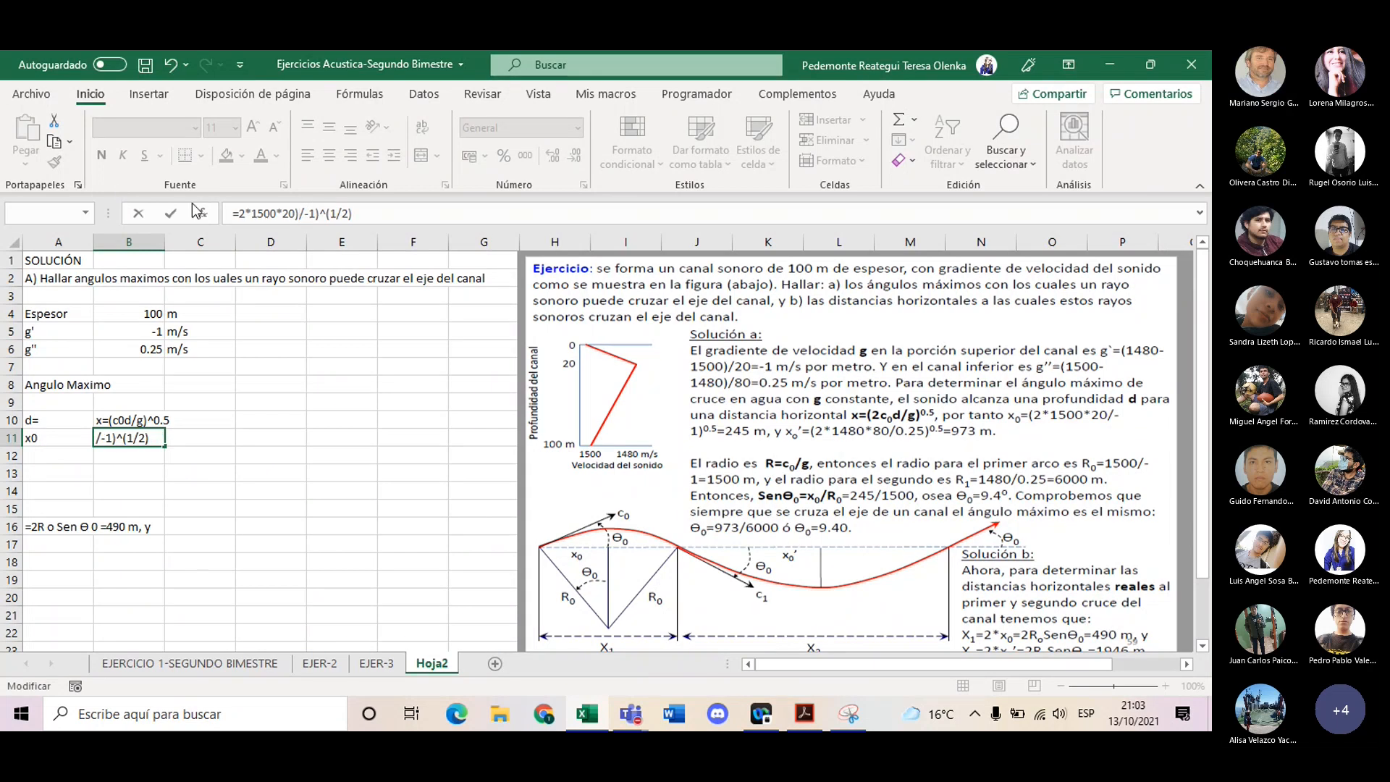
{"action": "left_click", "coordinate": [241, 214]}
{"action": "type", "text": "("}
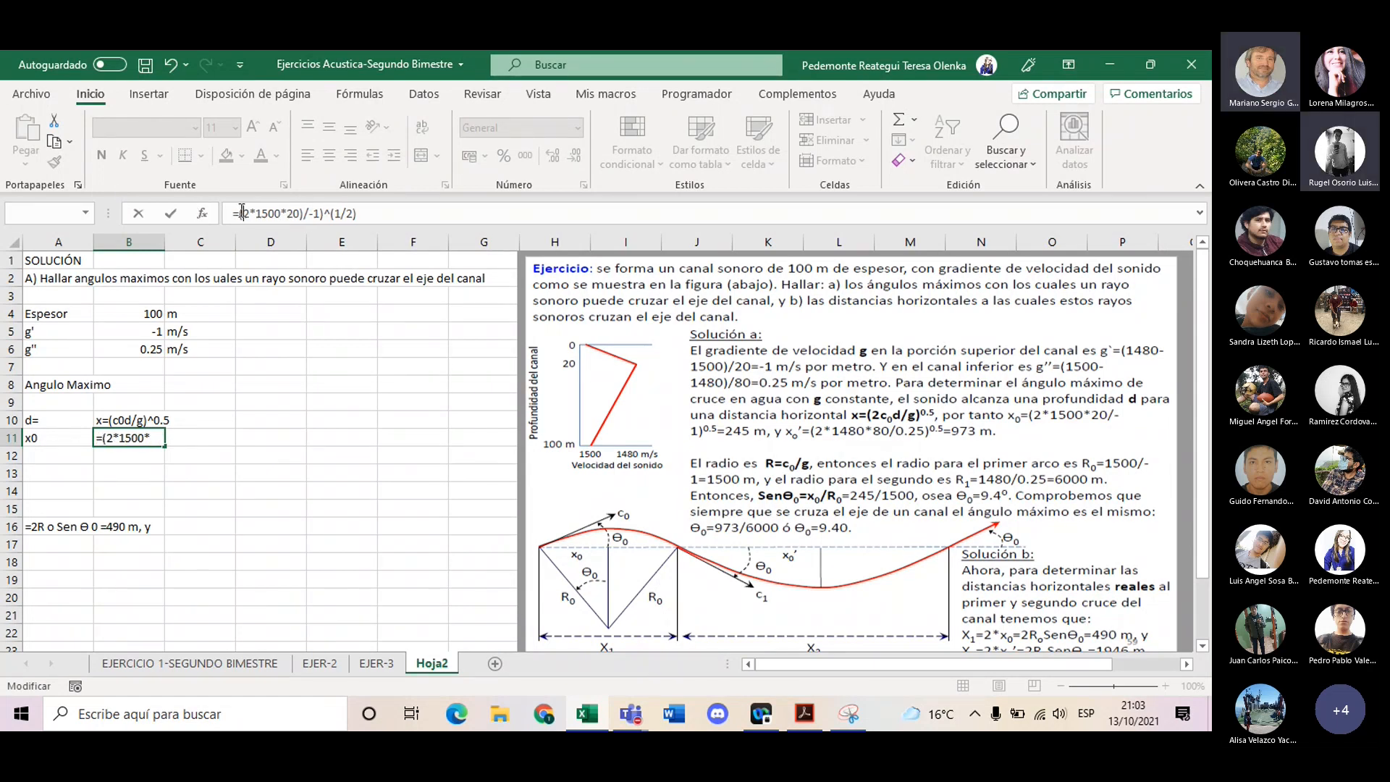
- Add an opening parenthesis before -1 and enter the B11 formula as =(2*1500*20)/(-1)^(1/2)
{"action": "left_click", "coordinate": [313, 215]}
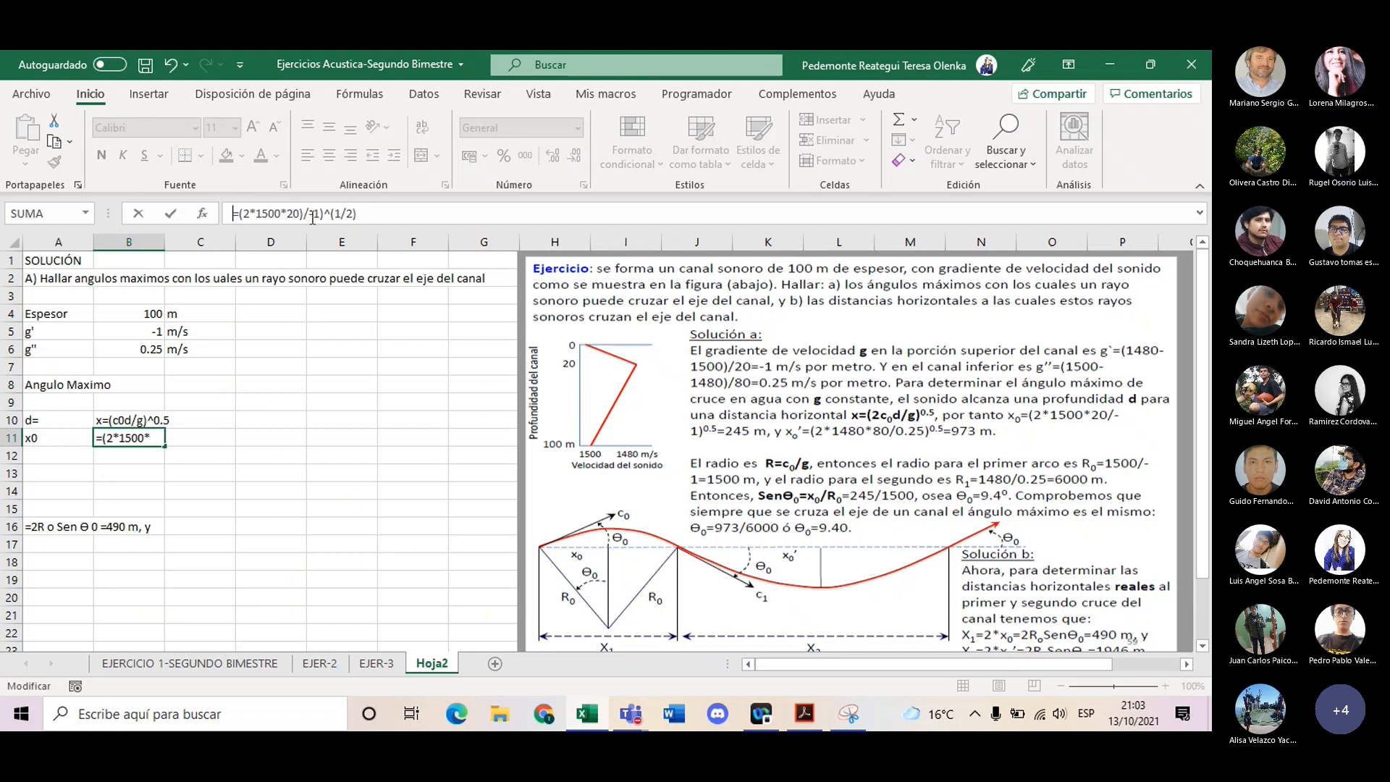
{"action": "type", "text": "("}
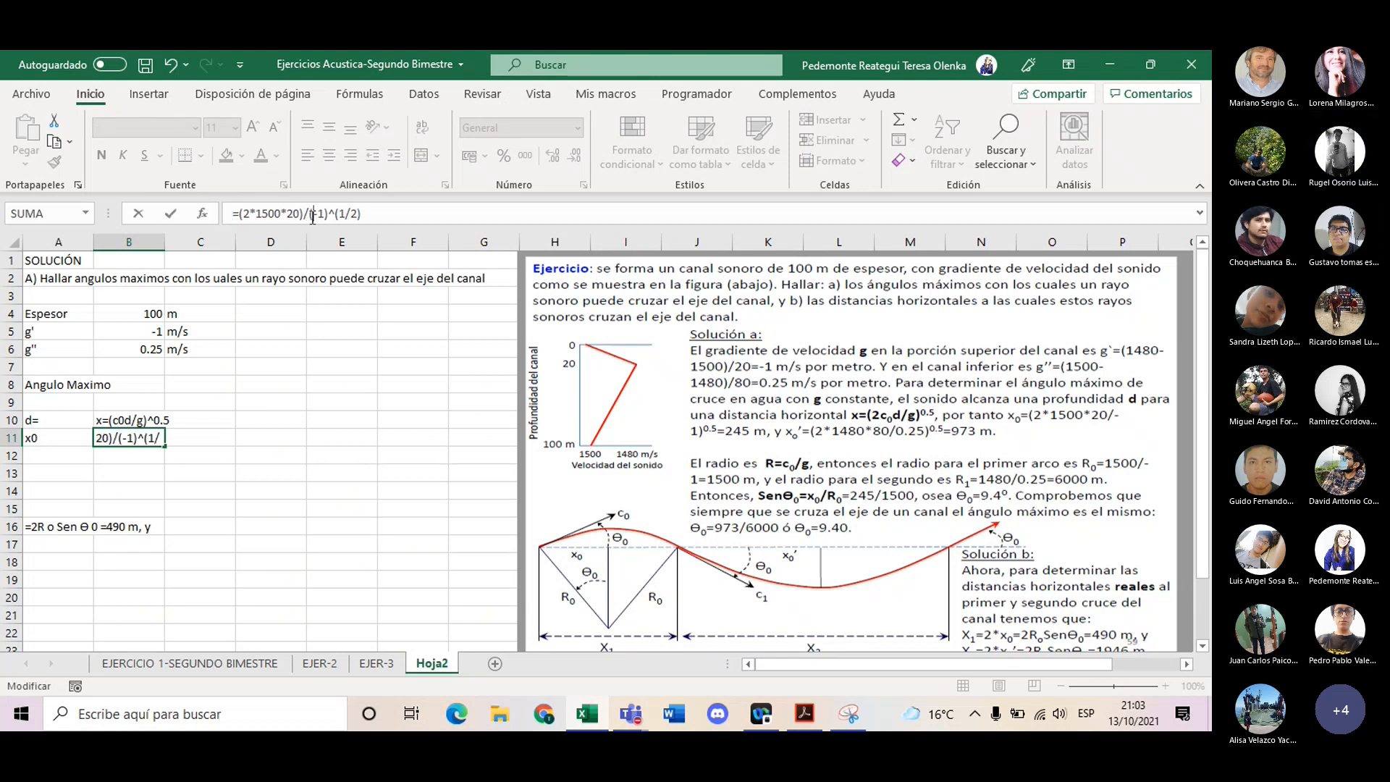
{"action": "left_click", "coordinate": [431, 206]}
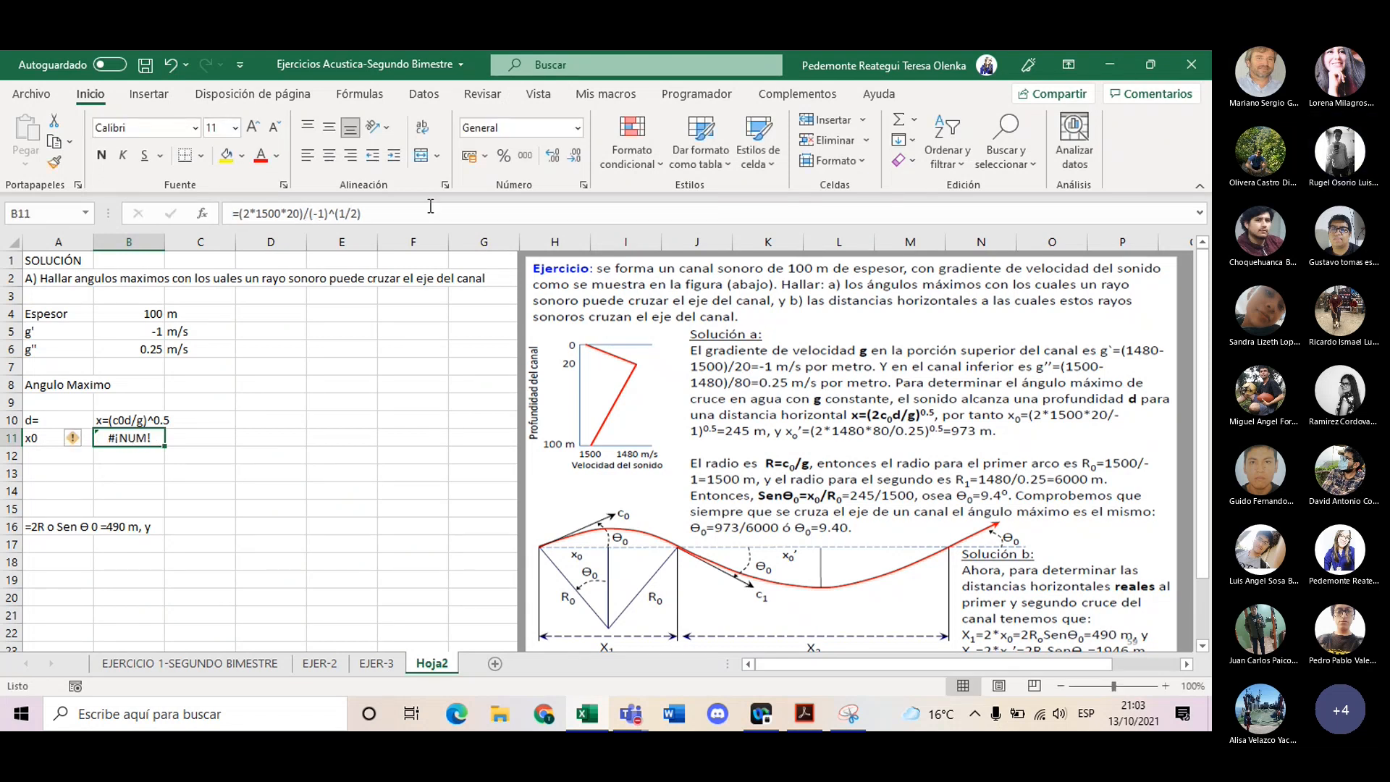
- Replace the (1/2) exponent of the B11 formula with 0.5 and enter it as =(2*1500*20)/(-1)^0.5
{"action": "key", "text": "BackSpace"}
{"action": "key", "text": "BackSpace"}
{"action": "key", "text": "BackSpace"}
{"action": "key", "text": "BackSpace"}
{"action": "key", "text": "BackSpace"}
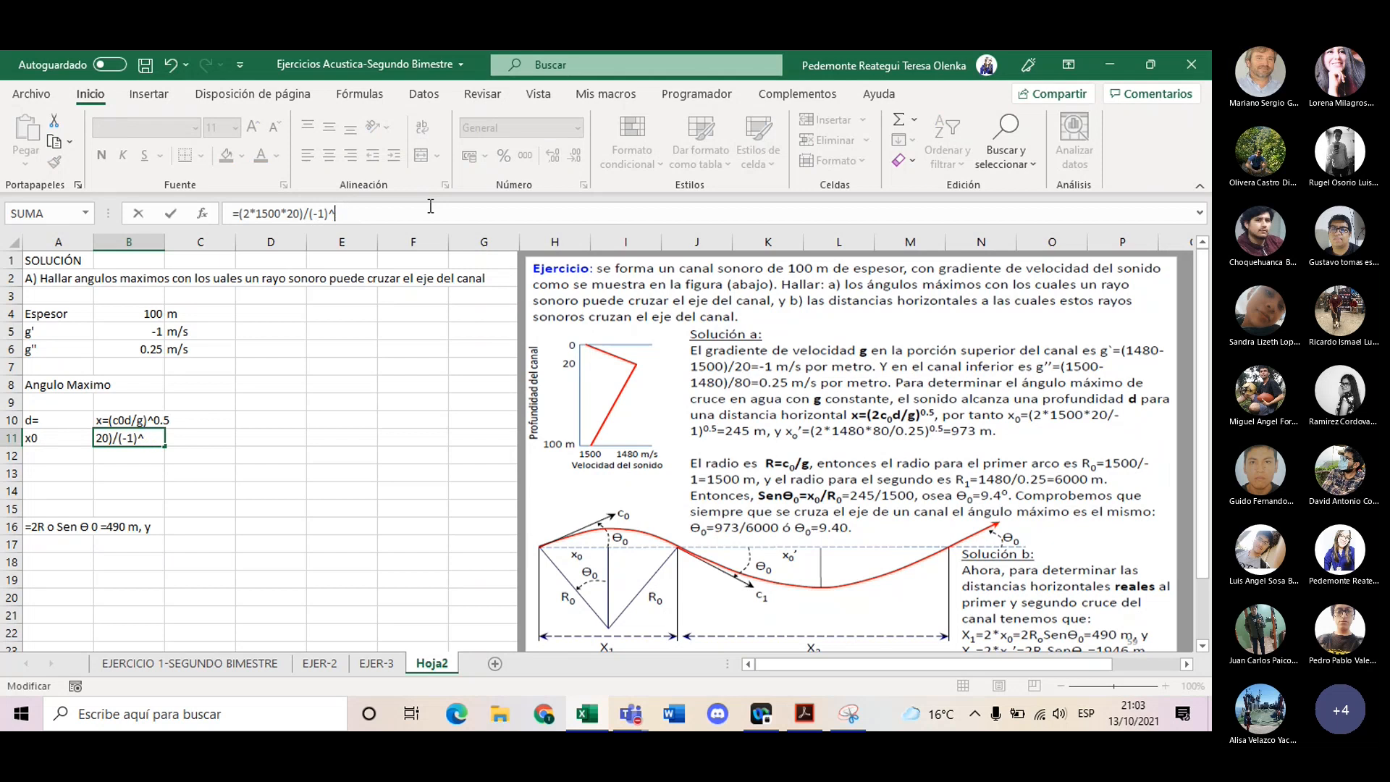
{"action": "key", "text": "Return"}
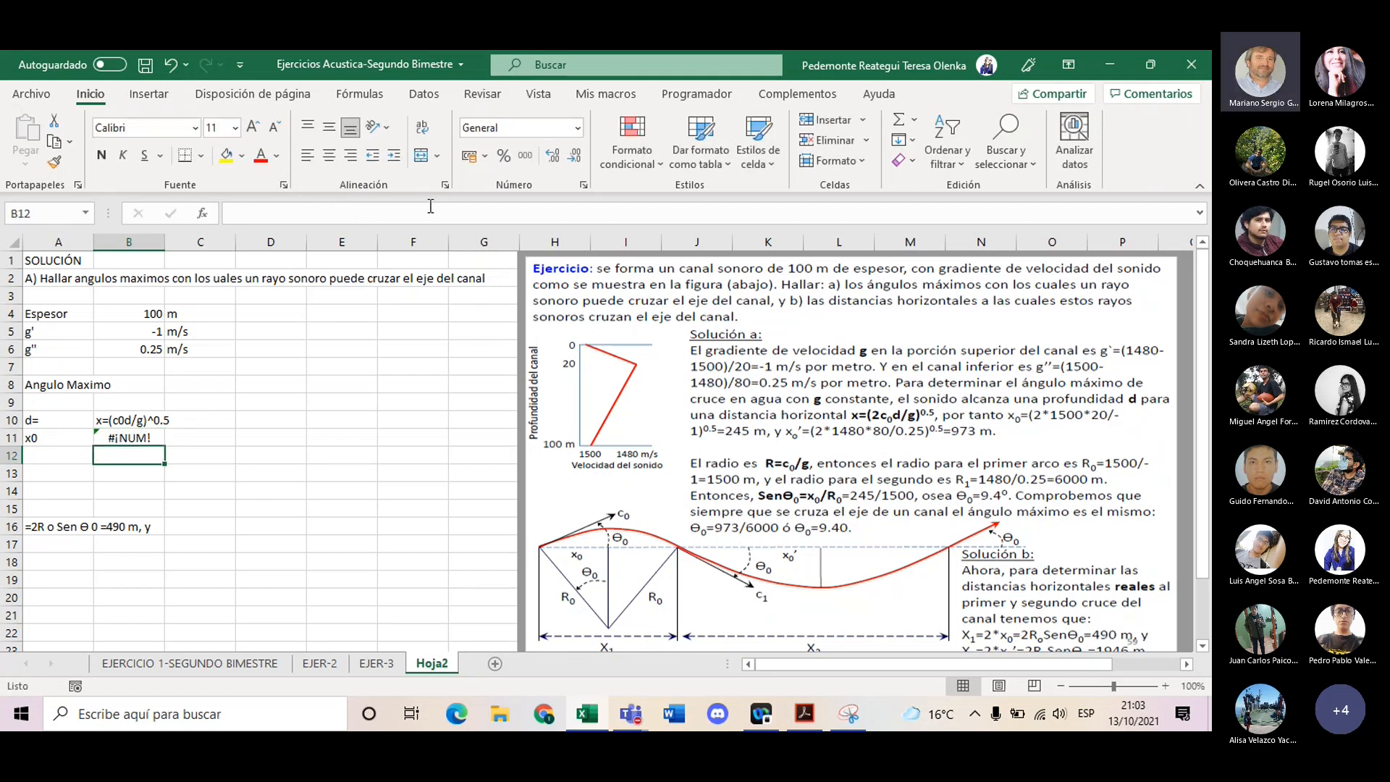
- Remove the minus sign and parentheses around the divisor and enter the B11 formula as =(2*1500*20)/1^0.5
{"action": "key", "text": "Up"}
{"action": "left_click", "coordinate": [316, 215]}
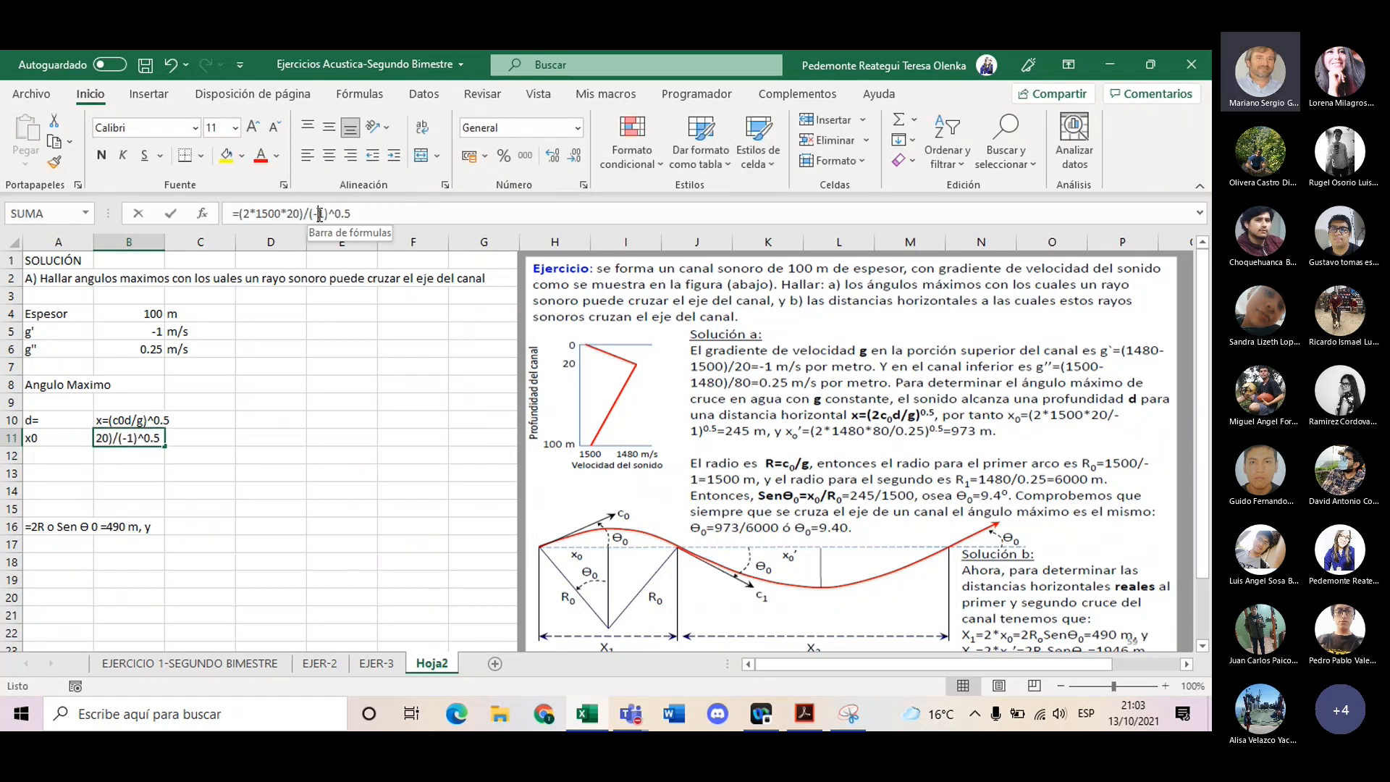
{"action": "key", "text": "BackSpace"}
{"action": "key", "text": "BackSpace"}
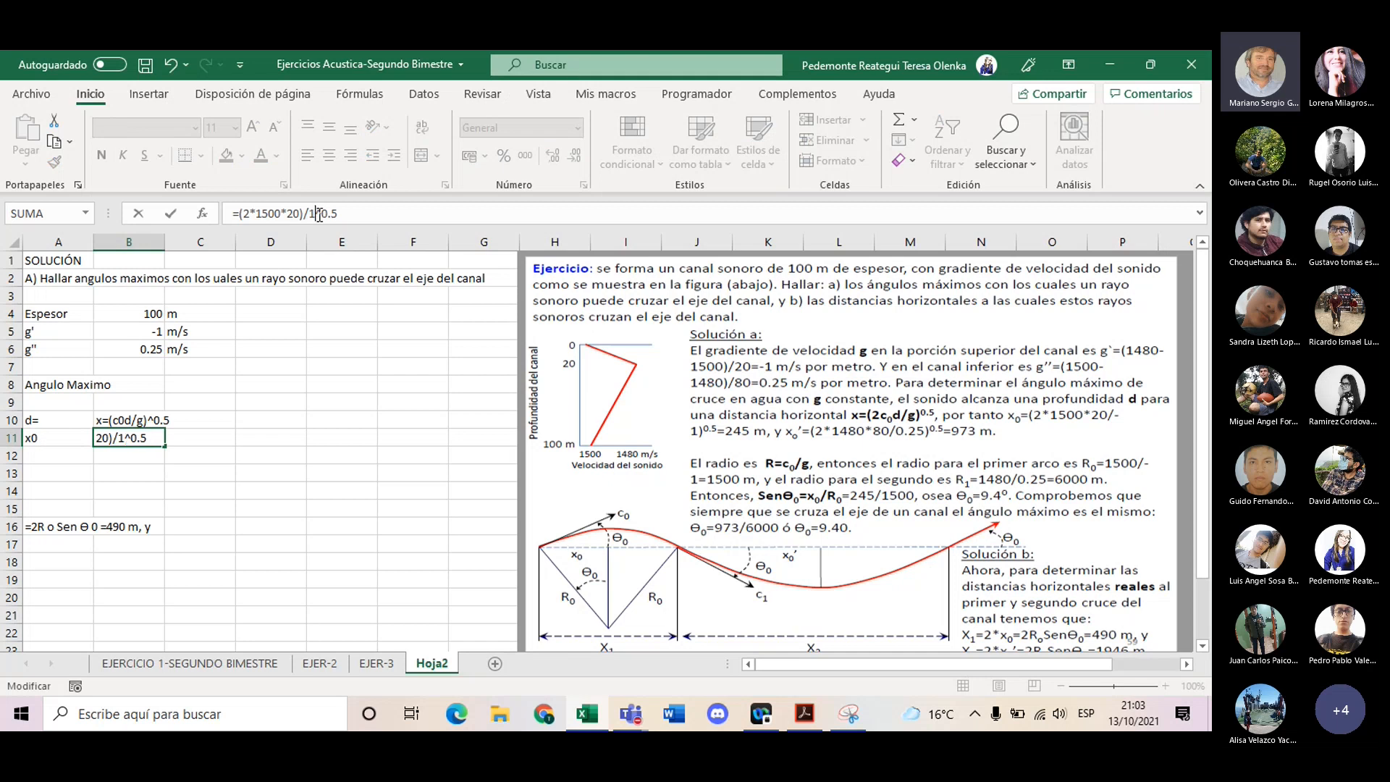
{"action": "key", "text": "Return"}
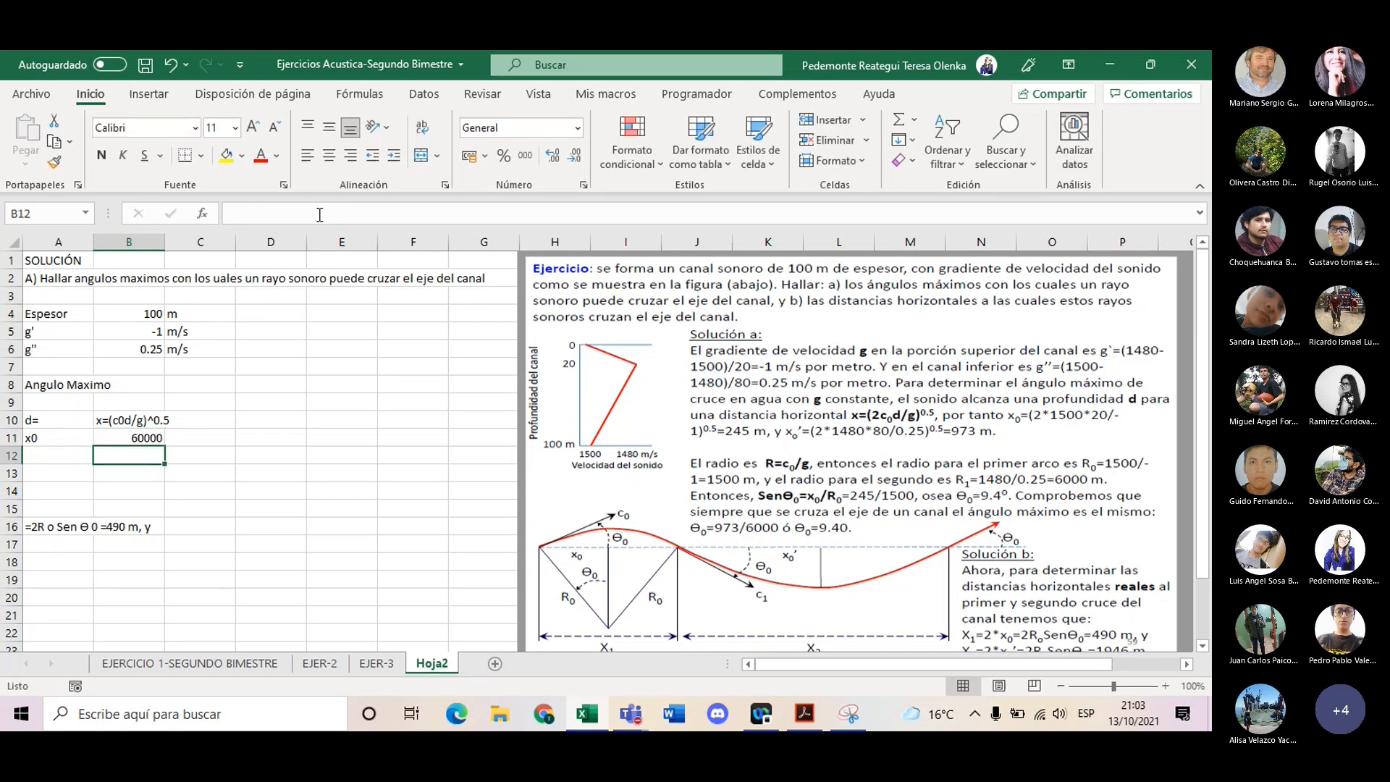
- Put the 0.5 exponent in parentheses, add a closing parenthesis after the divisor 1 in the B11 formula, and try to enter it
{"action": "key", "text": "Up"}
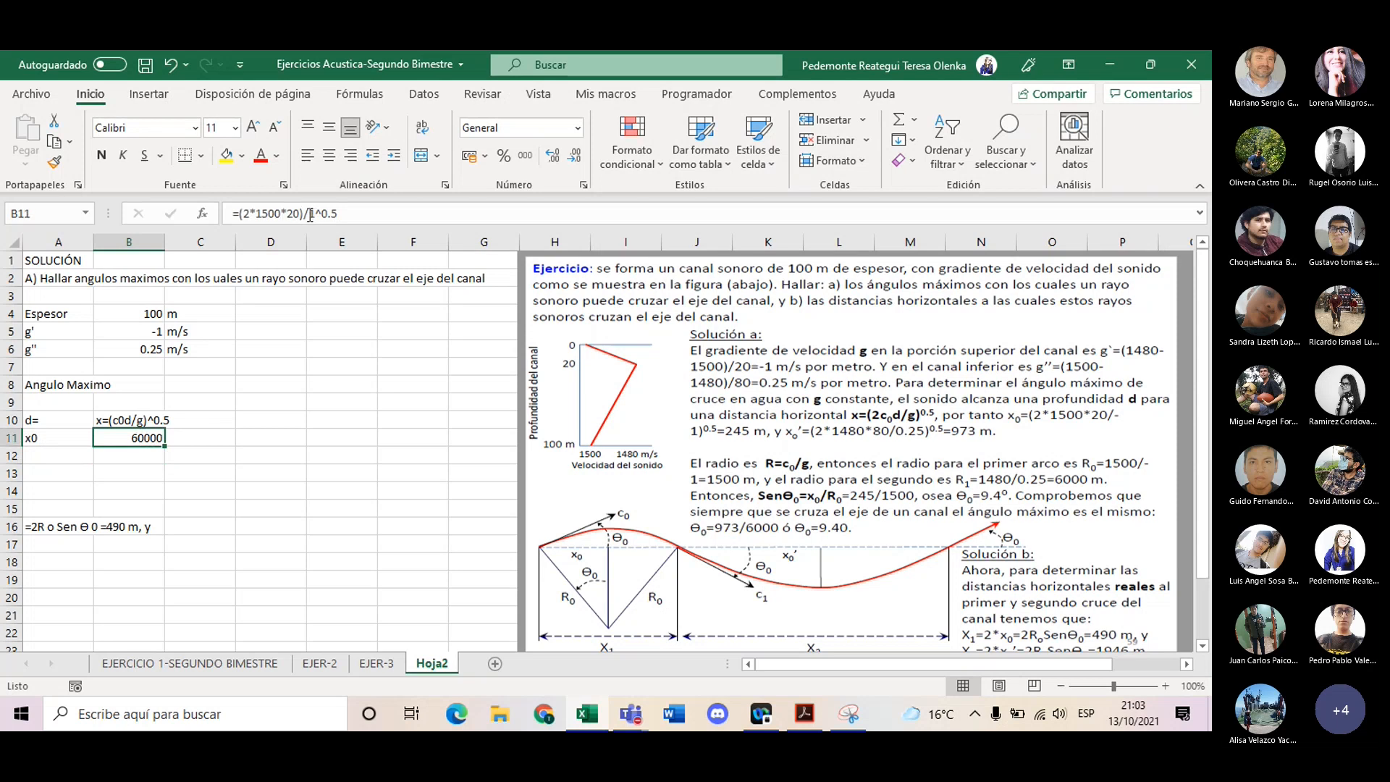
{"action": "left_click", "coordinate": [311, 214]}
{"action": "type", "text": "-"}
{"action": "left_click", "coordinate": [324, 214]}
{"action": "type", "text": ")"}
{"action": "left_click", "coordinate": [333, 212]}
{"action": "type", "text": "("}
{"action": "left_click", "coordinate": [370, 212]}
{"action": "type", "text": ")"}
{"action": "left_click", "coordinate": [316, 214]}
{"action": "key", "text": "BackSpace"}
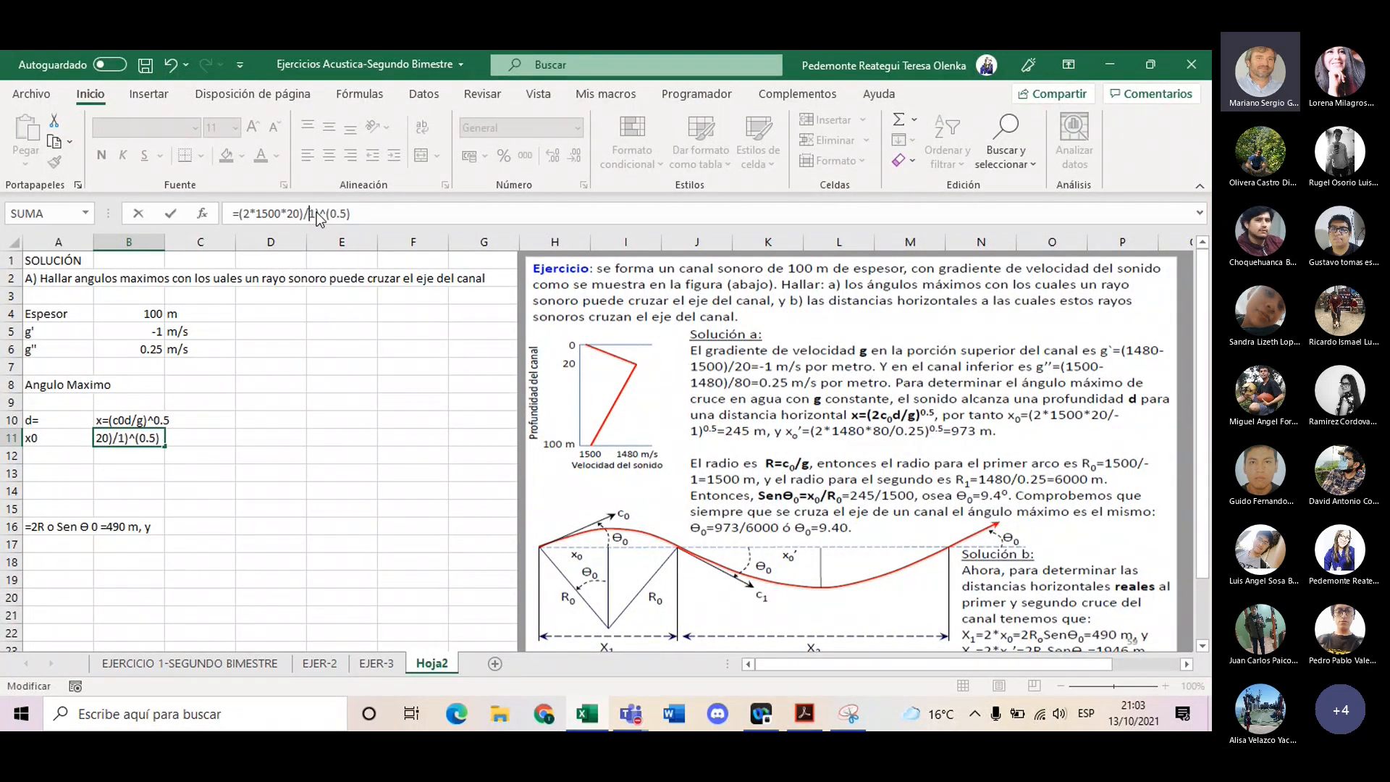
{"action": "key", "text": "Return"}
{"action": "key", "text": "Return"}
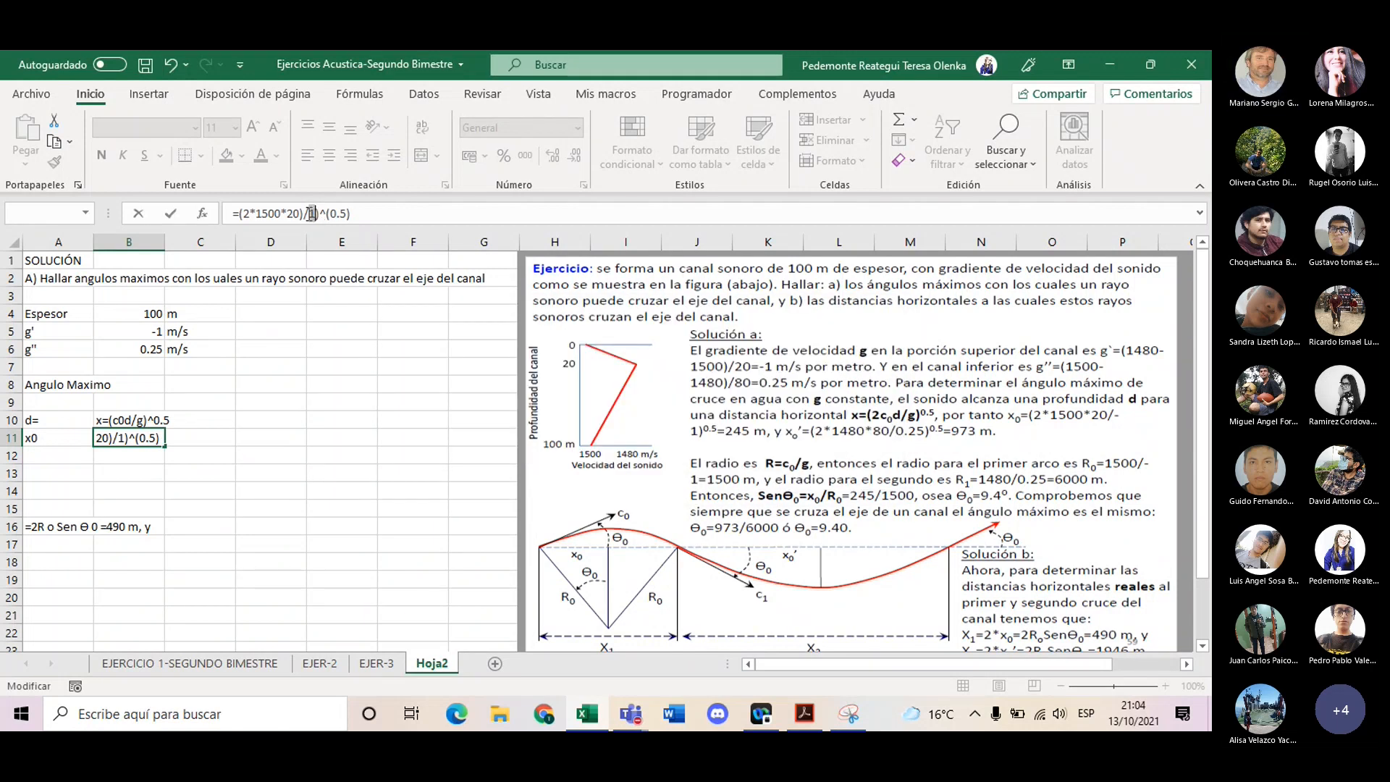
- Retry entering the B11 formula =(2*1500*20)/1)^(0.5) and dismiss the error messages
{"action": "left_click", "coordinate": [309, 213]}
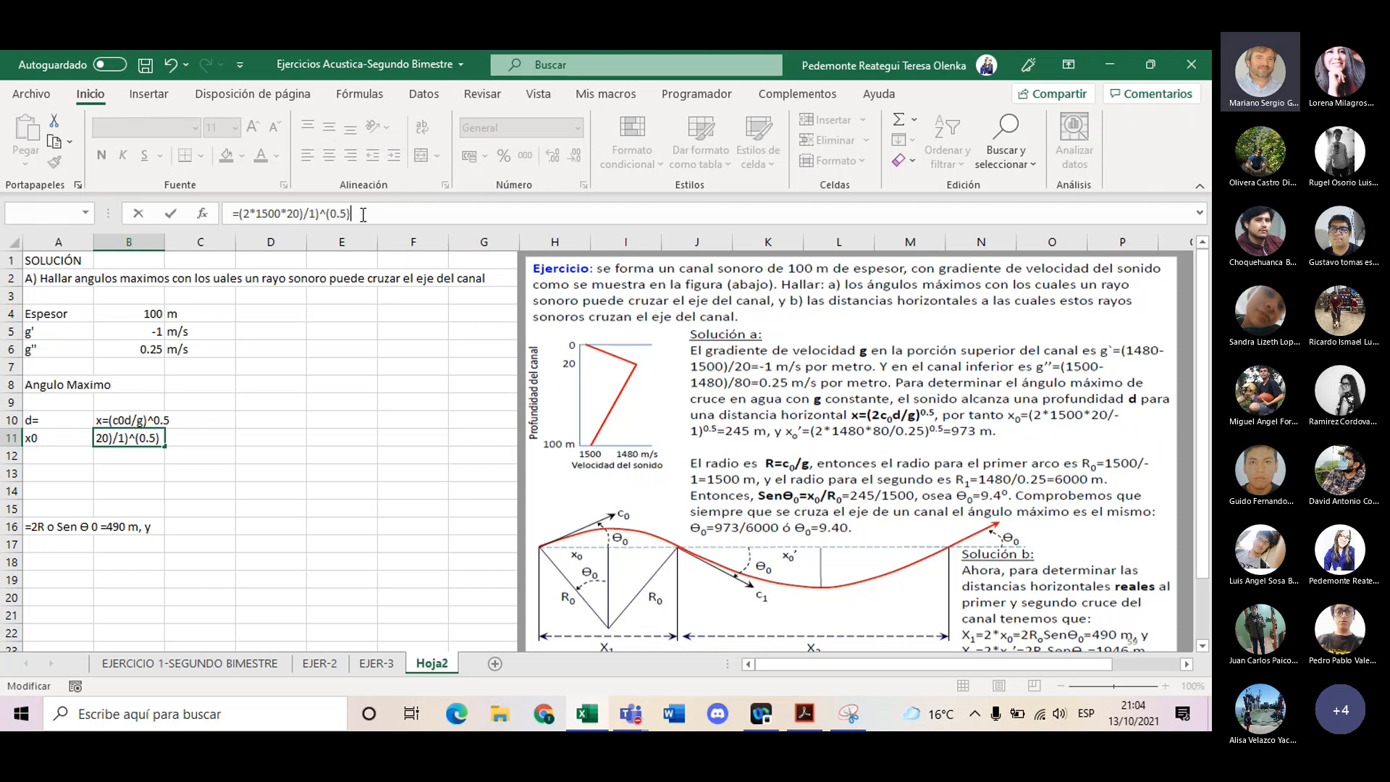
{"action": "key", "text": "Return"}
{"action": "key", "text": "Return"}
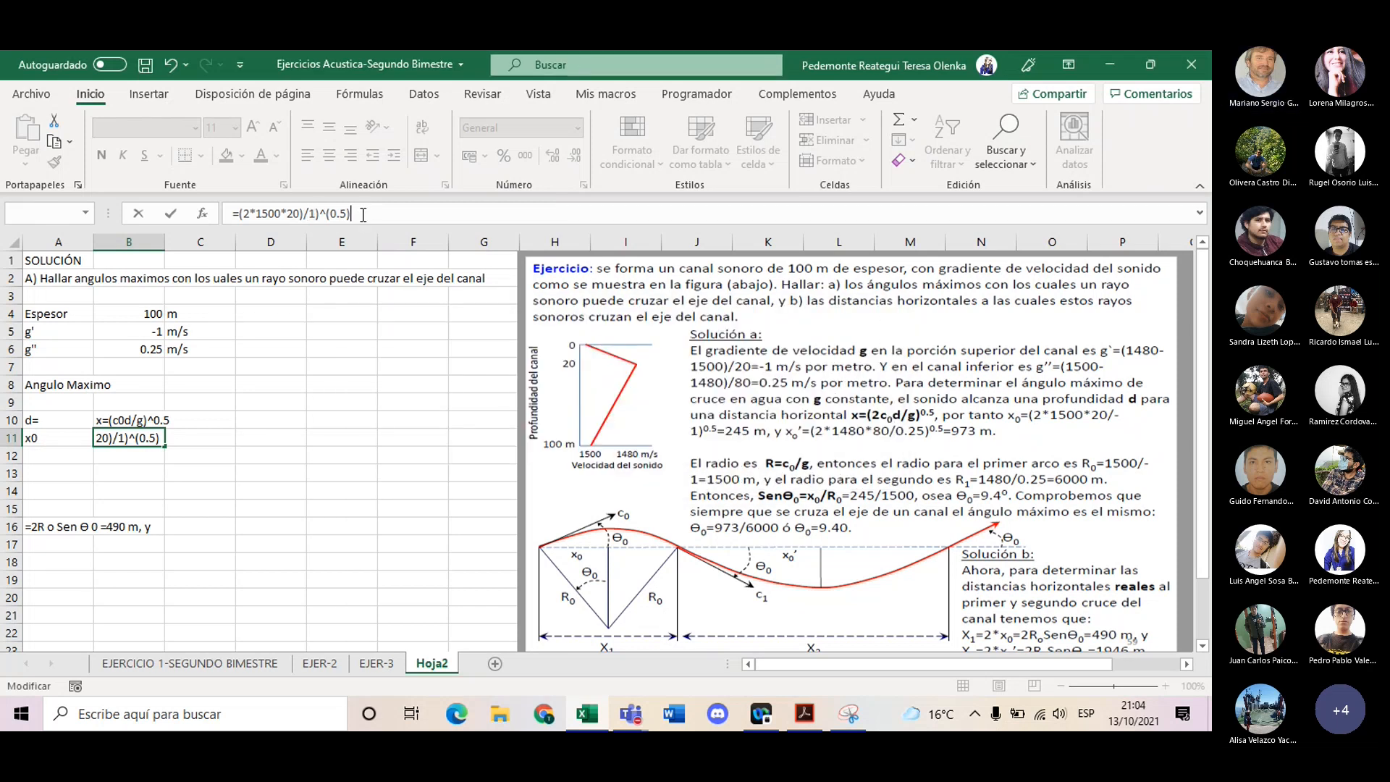
{"action": "key", "text": "Return"}
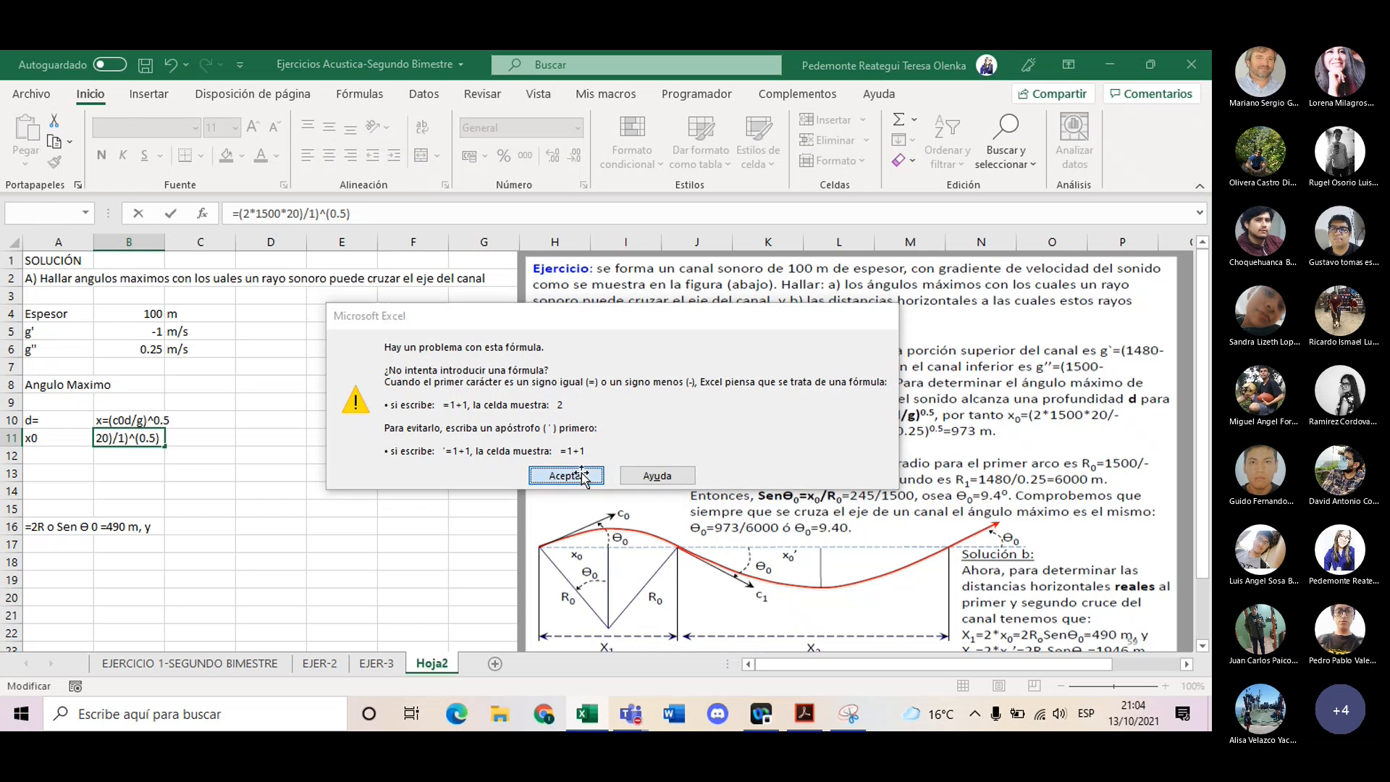
{"action": "left_click", "coordinate": [583, 476]}
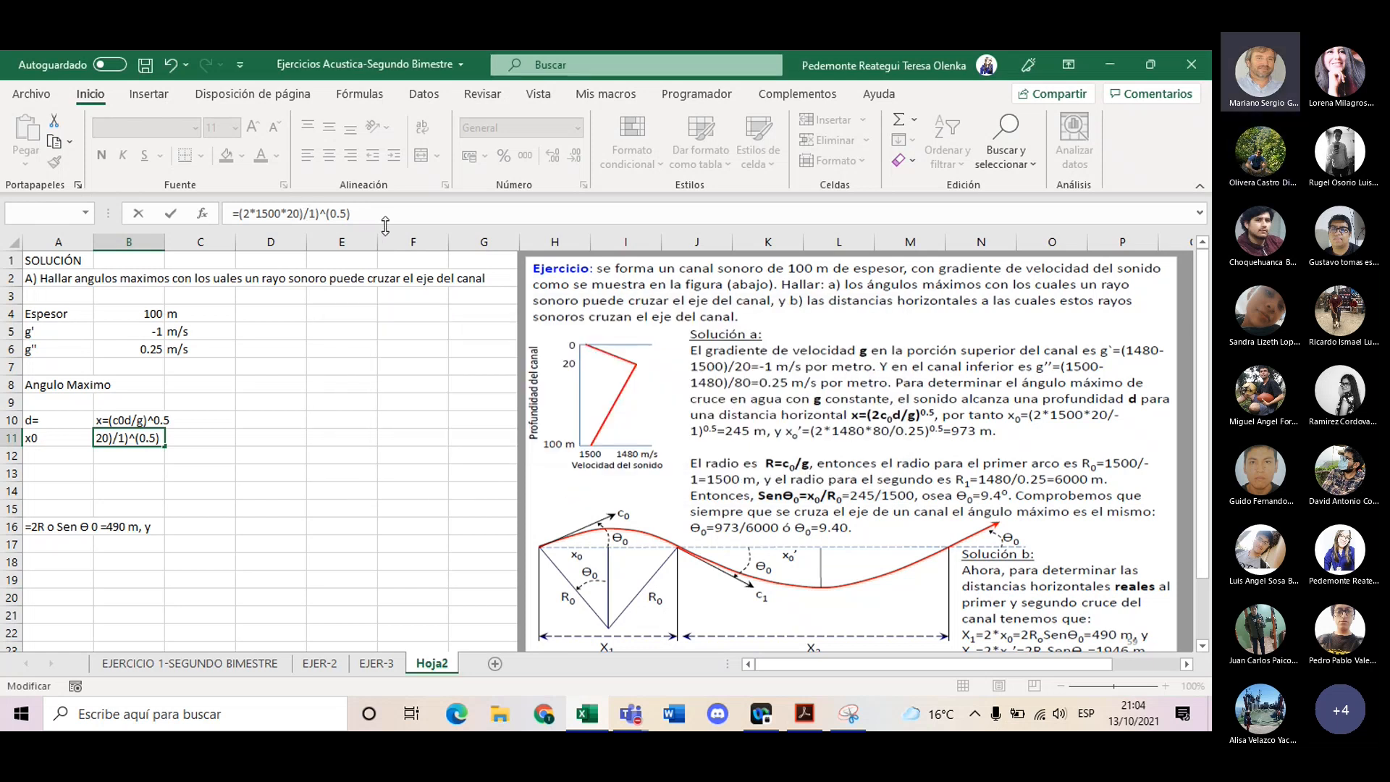
{"action": "key", "text": "Return"}
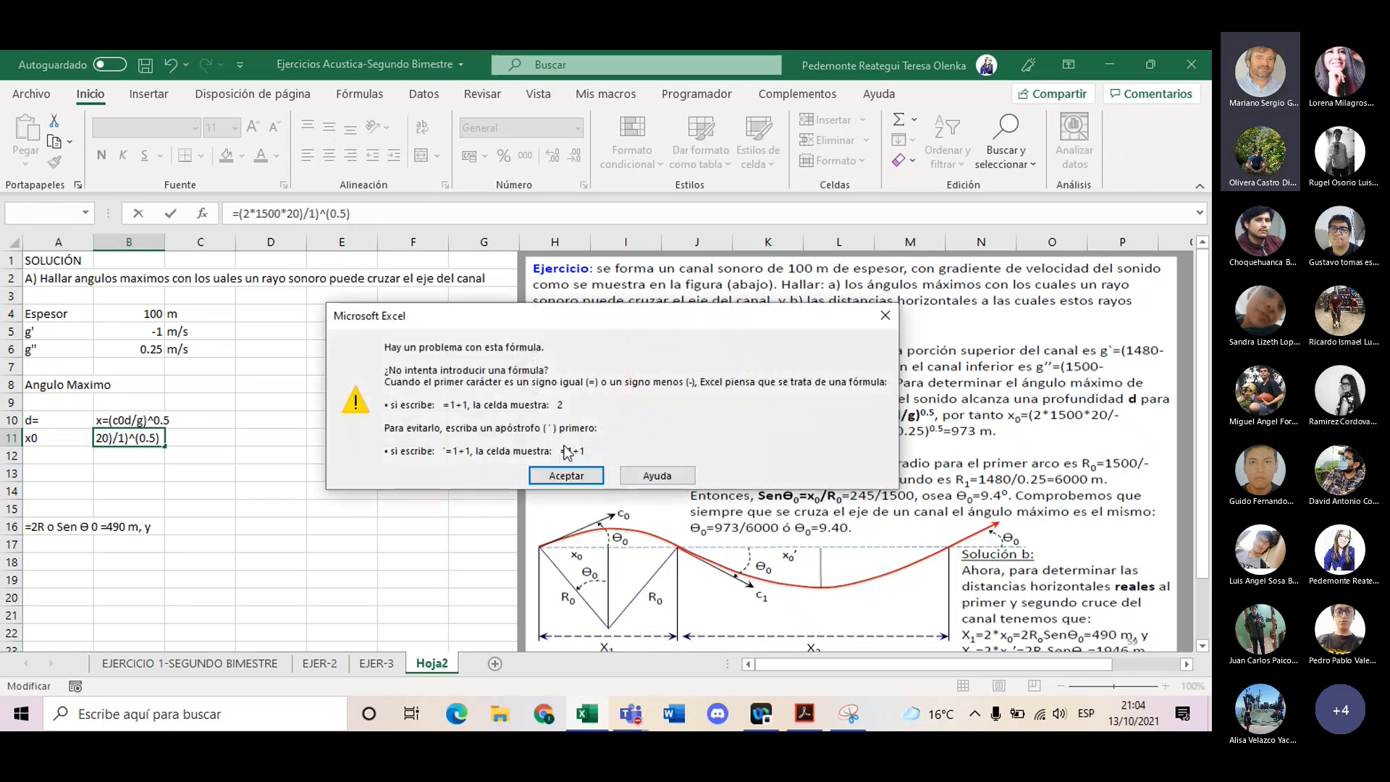
{"action": "left_click", "coordinate": [574, 475]}
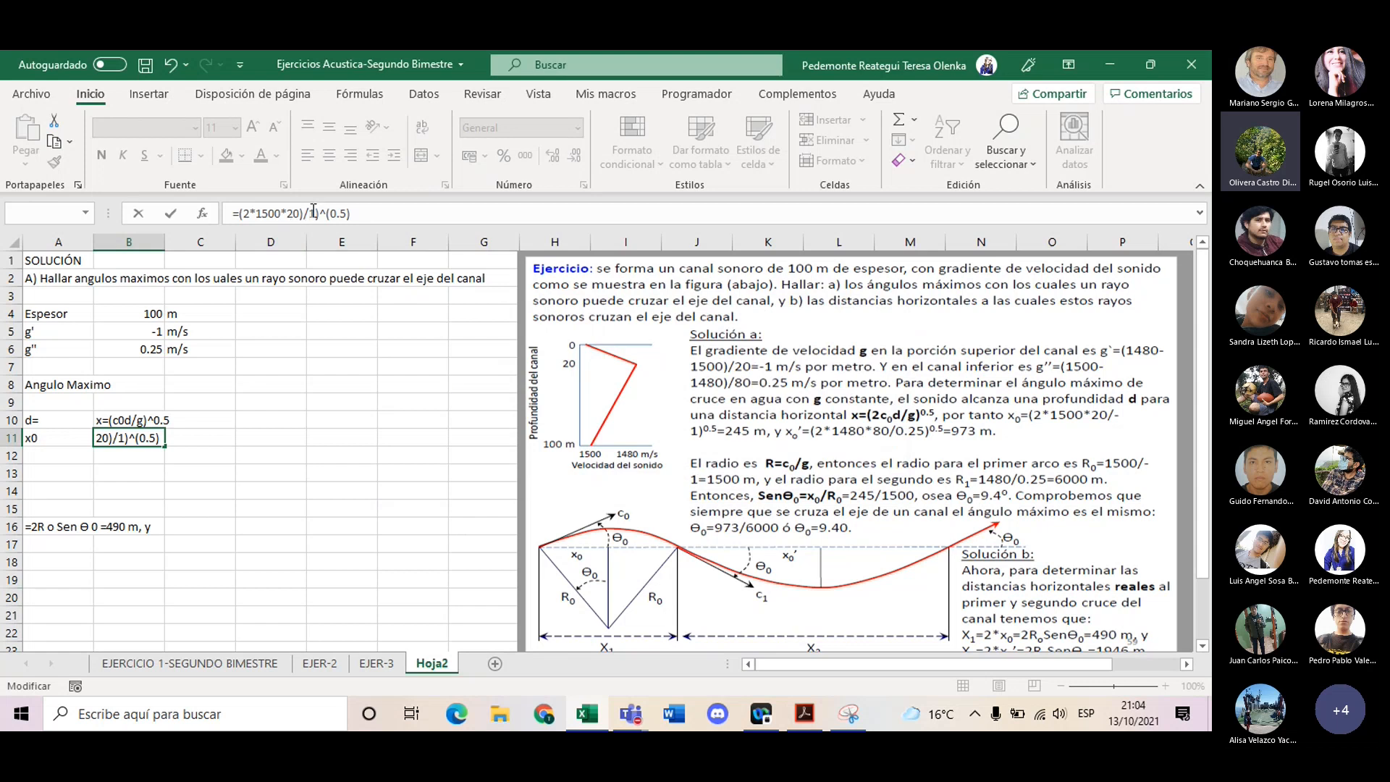
- Insert an F before the divisor 1 in the B11 formula, remove it, and try again to enter the formula
{"action": "left_click", "coordinate": [390, 505]}
{"action": "key", "text": "BackSpace"}
{"action": "key", "text": "BackSpace"}
{"action": "key", "text": "BackSpace"}
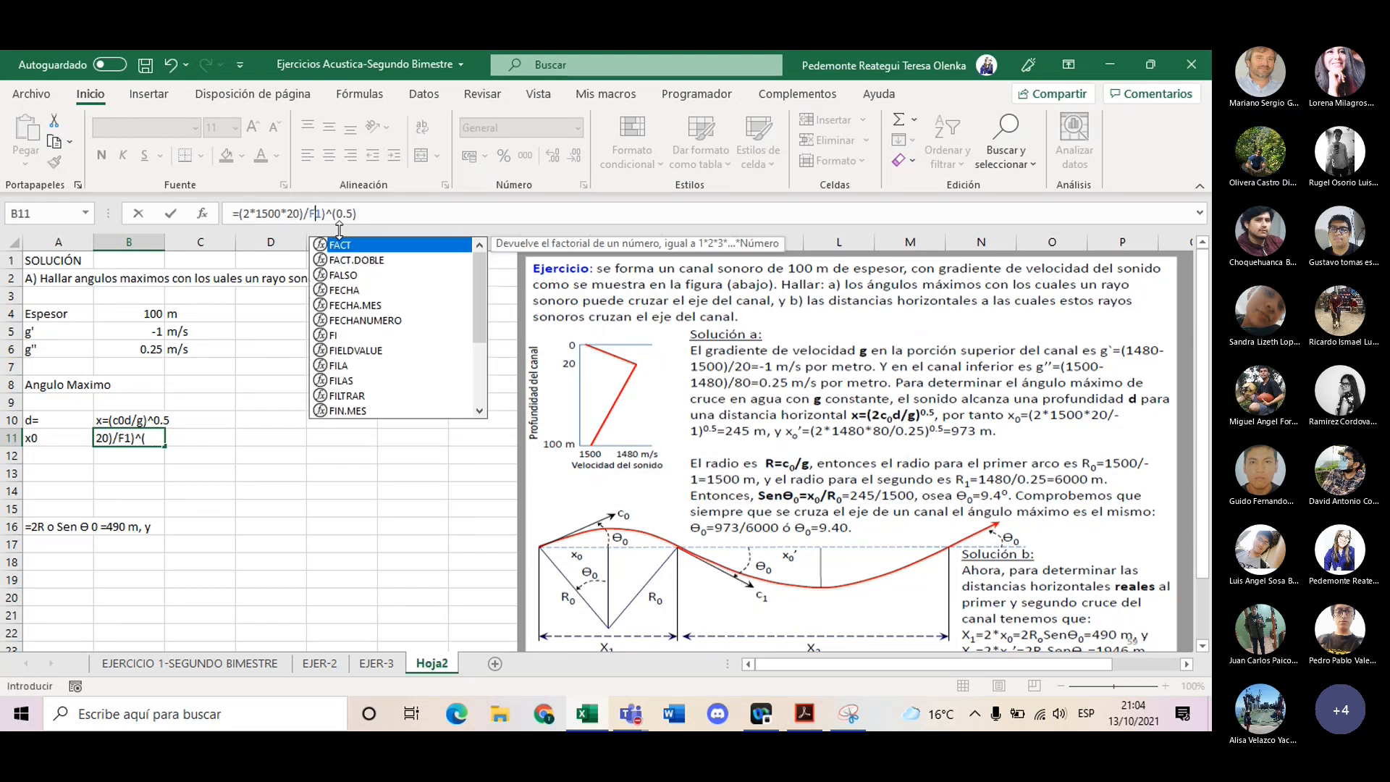
{"action": "key", "text": "Return"}
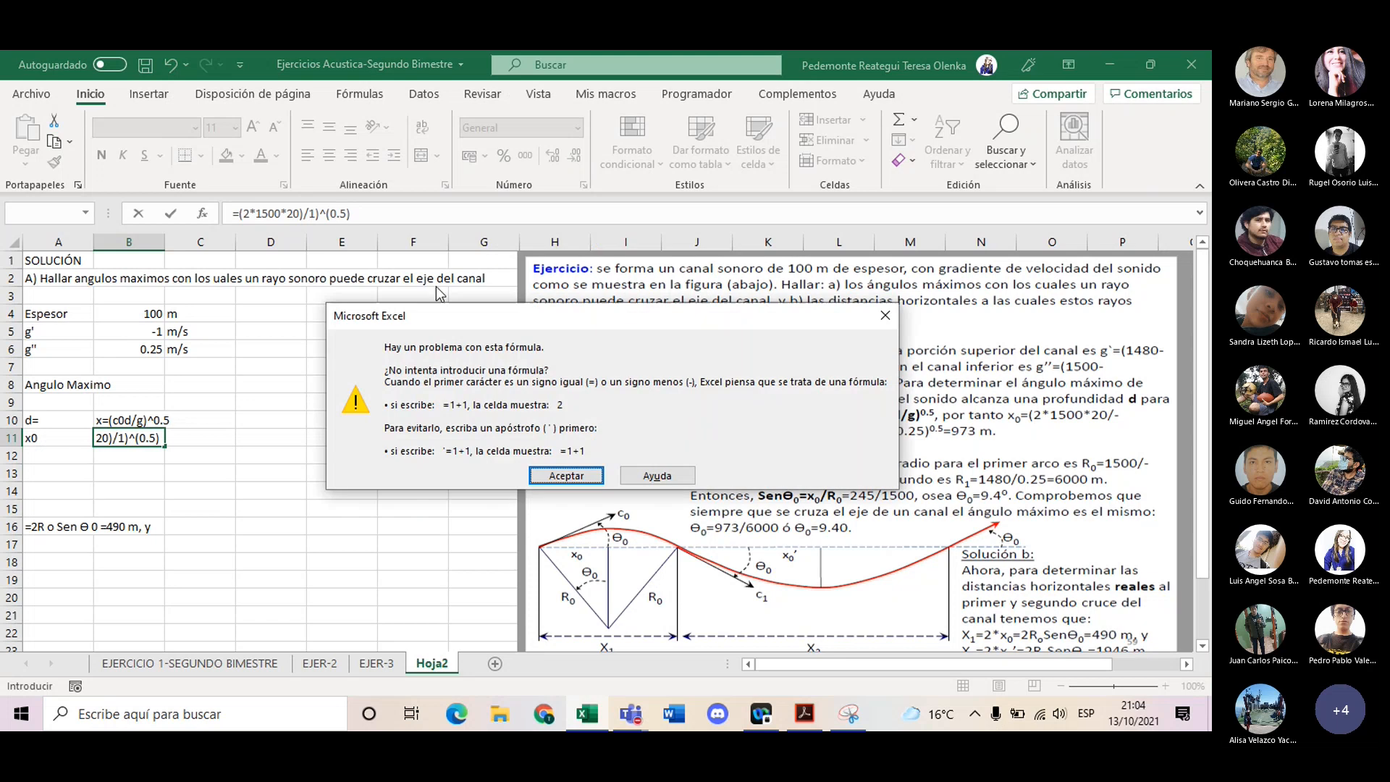
{"action": "left_click", "coordinate": [565, 474]}
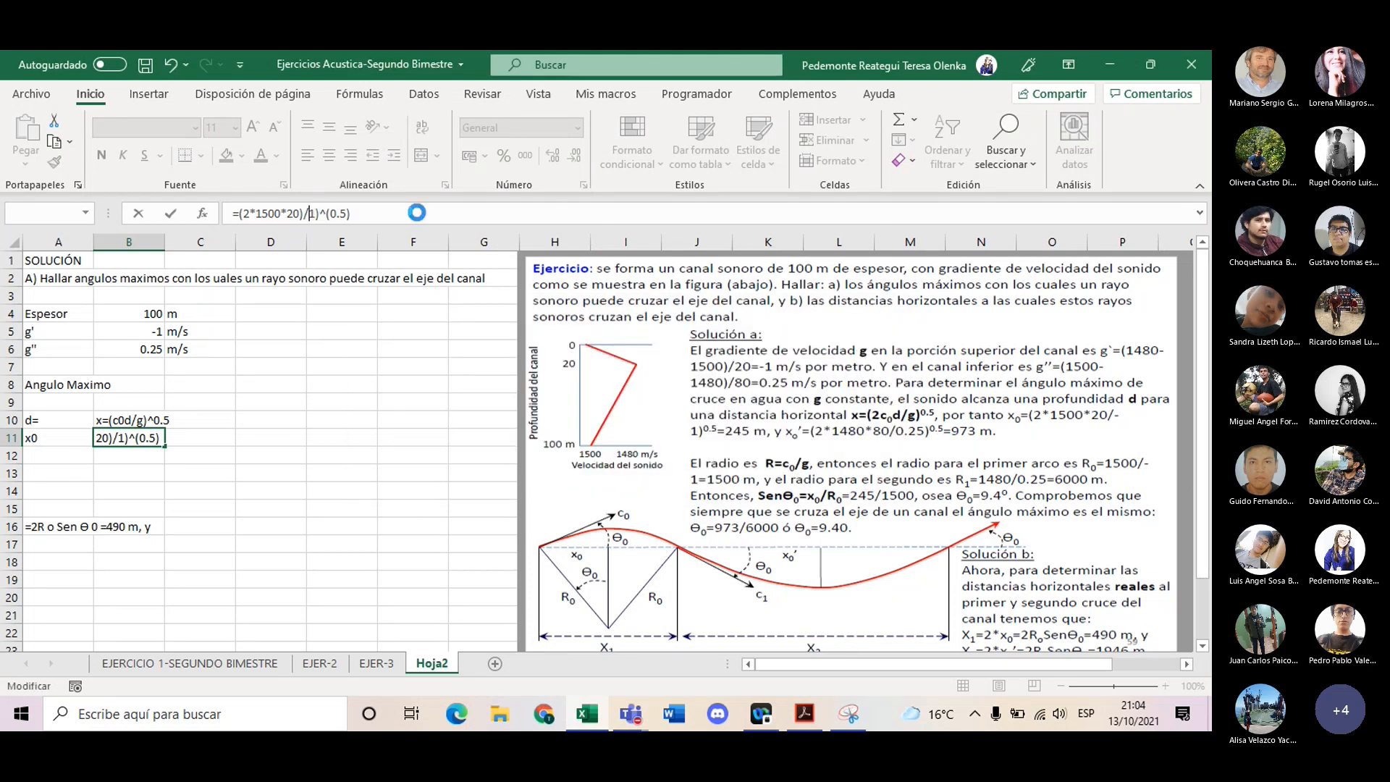
{"action": "key", "text": "Return"}
{"action": "left_click", "coordinate": [565, 476]}
- Insert a 1 before (0.5) in the B11 exponent, try to enter the formula and dismiss the error message
{"action": "left_click", "coordinate": [324, 218]}
{"action": "type", "text": "F"}
{"action": "key", "text": "BackSpace"}
{"action": "type", "text": "1"}
{"action": "key", "text": "Return"}
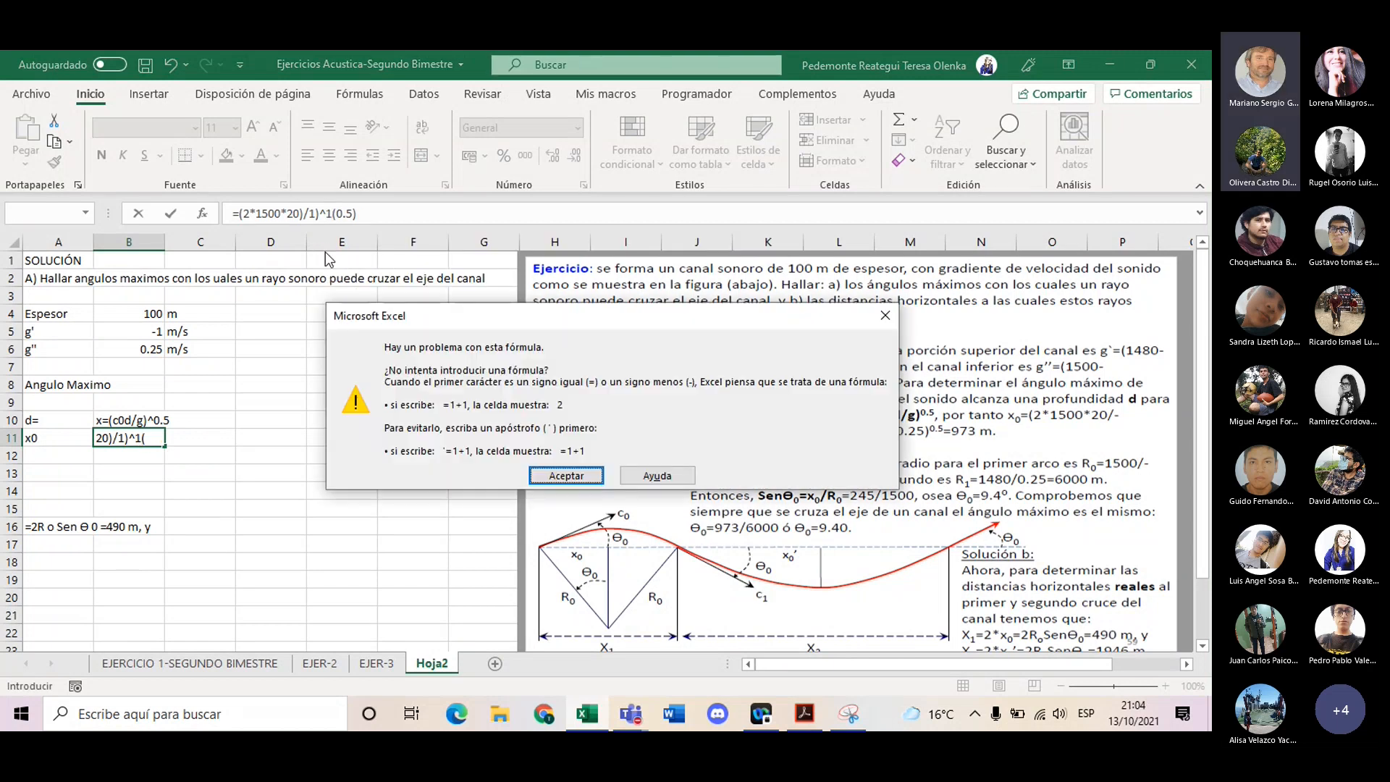
{"action": "left_click", "coordinate": [597, 474]}
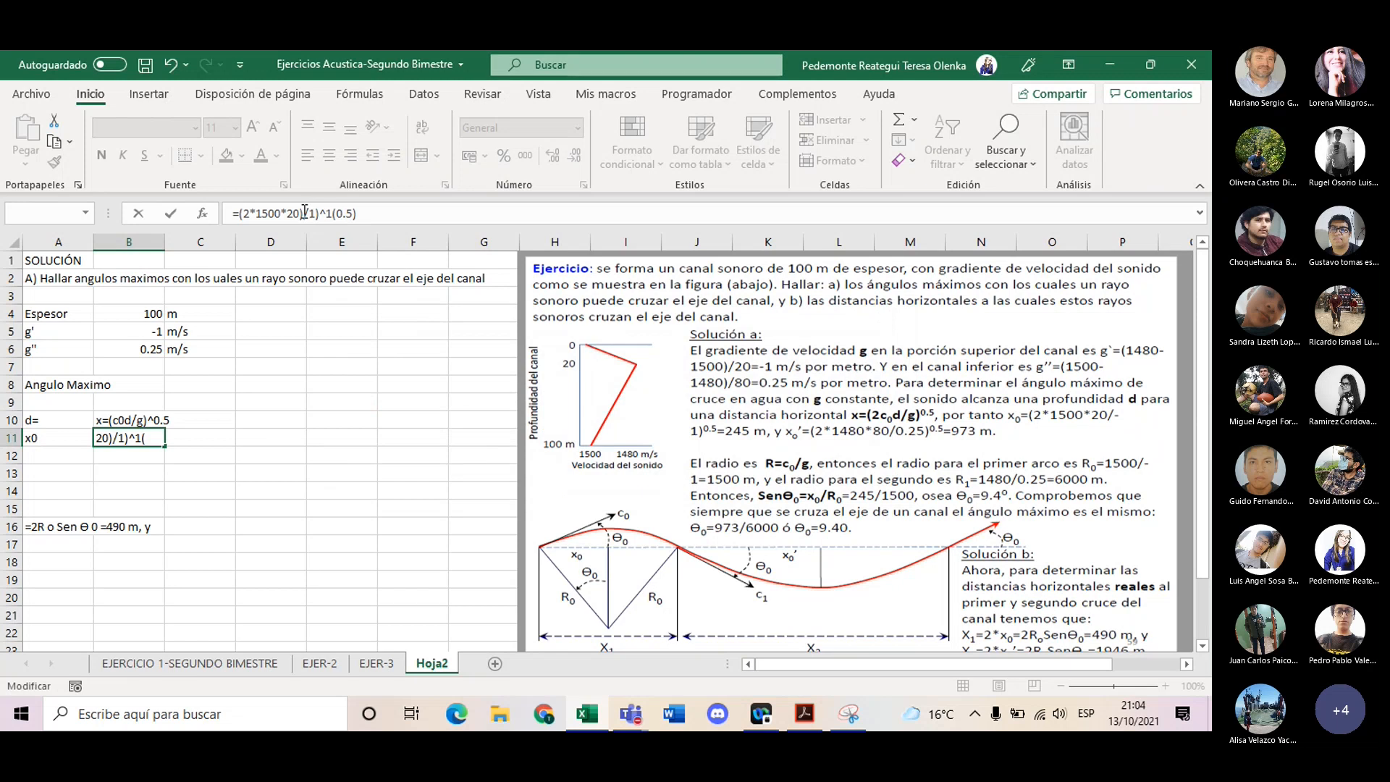
- Accept a corrected B11 formula without the parenthesis after 20, and remove the extra 1* so it reads =(2*1500*20/1)^(0.5)
{"action": "key", "text": "Return"}
{"action": "left_click", "coordinate": [580, 445]}
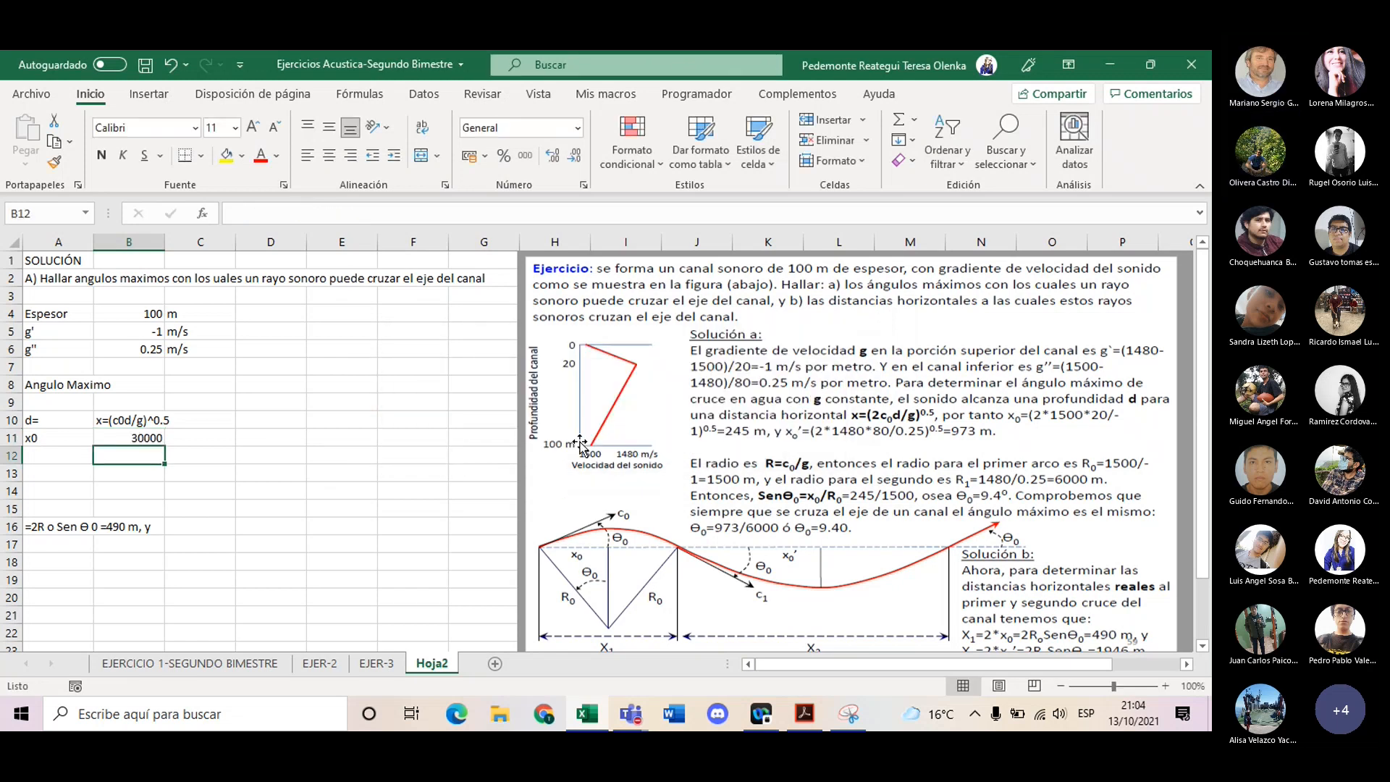
{"action": "left_click", "coordinate": [130, 439]}
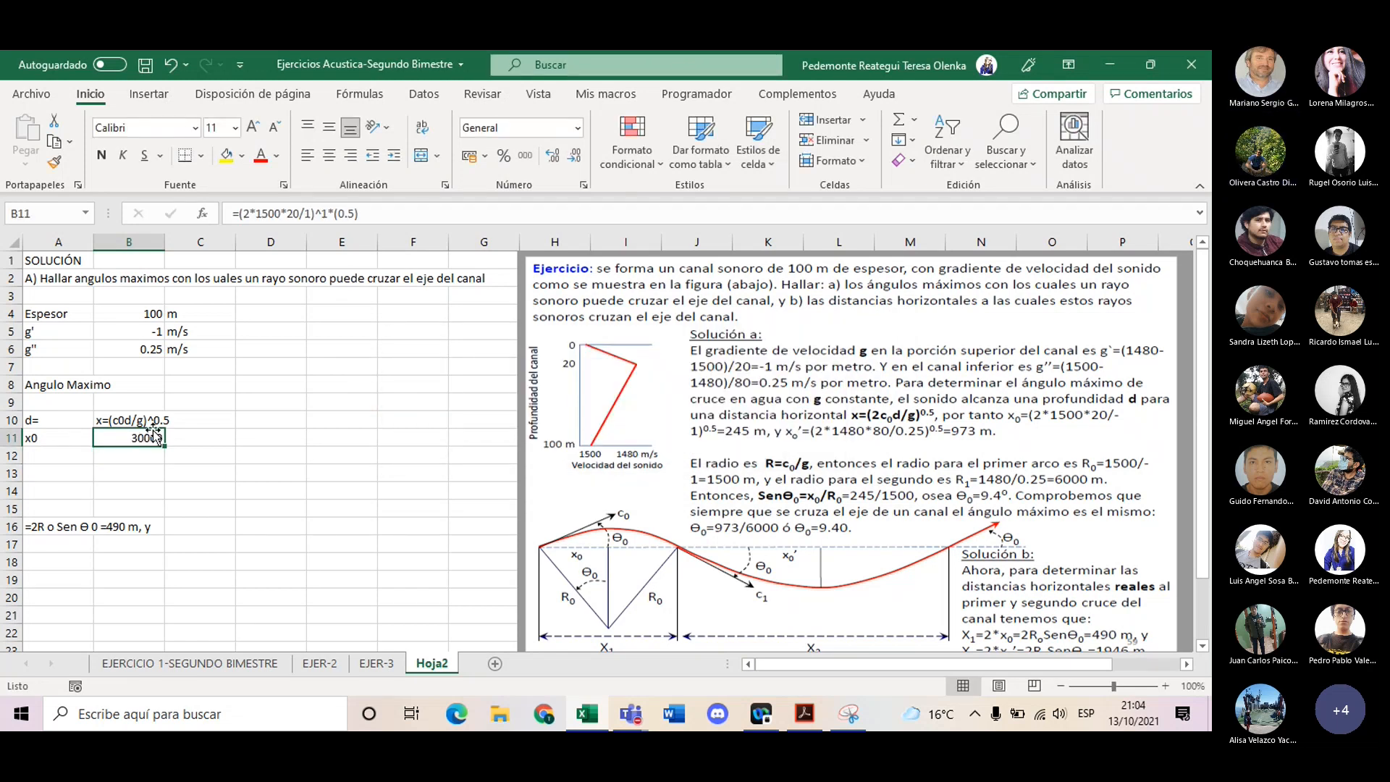
{"action": "left_click", "coordinate": [328, 215]}
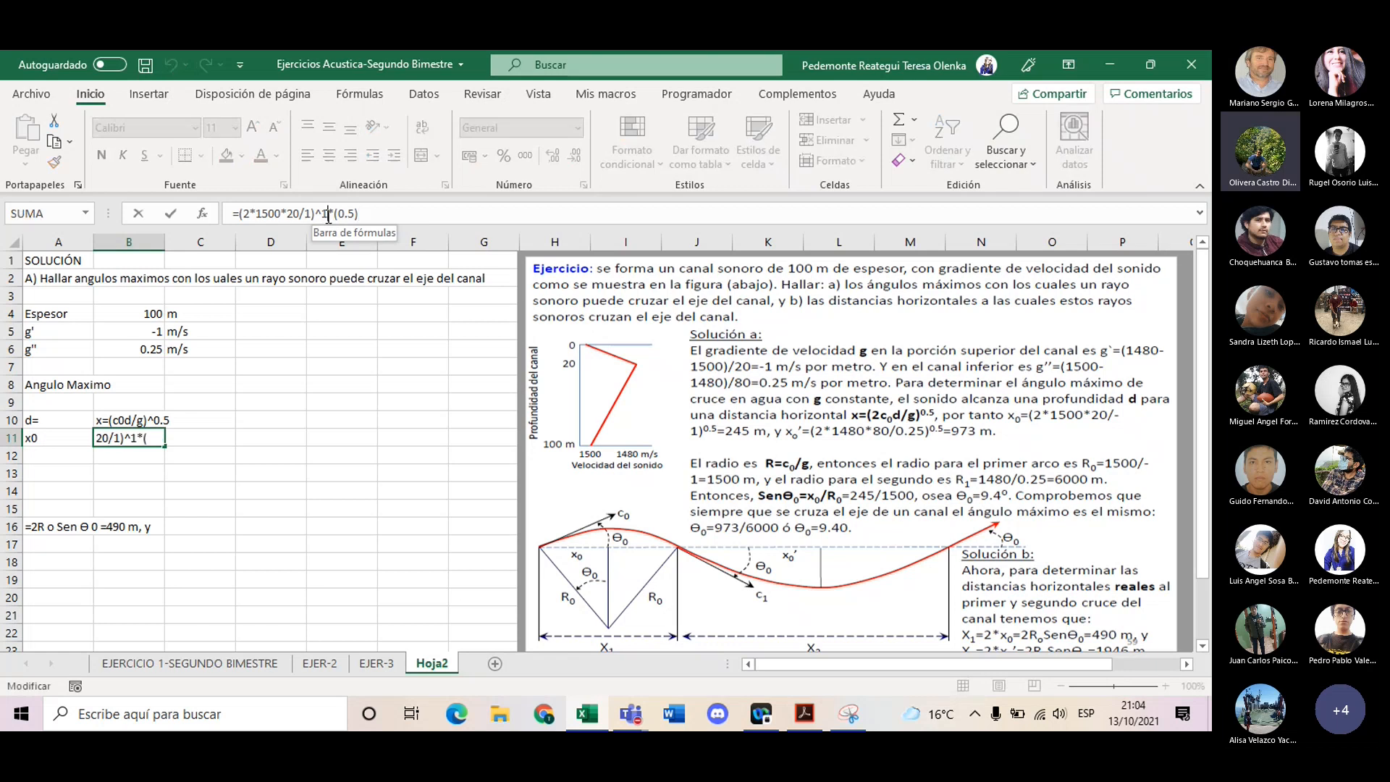
{"action": "key", "text": "BackSpace"}
{"action": "key", "text": "Return"}
{"action": "left_click", "coordinate": [567, 447]}
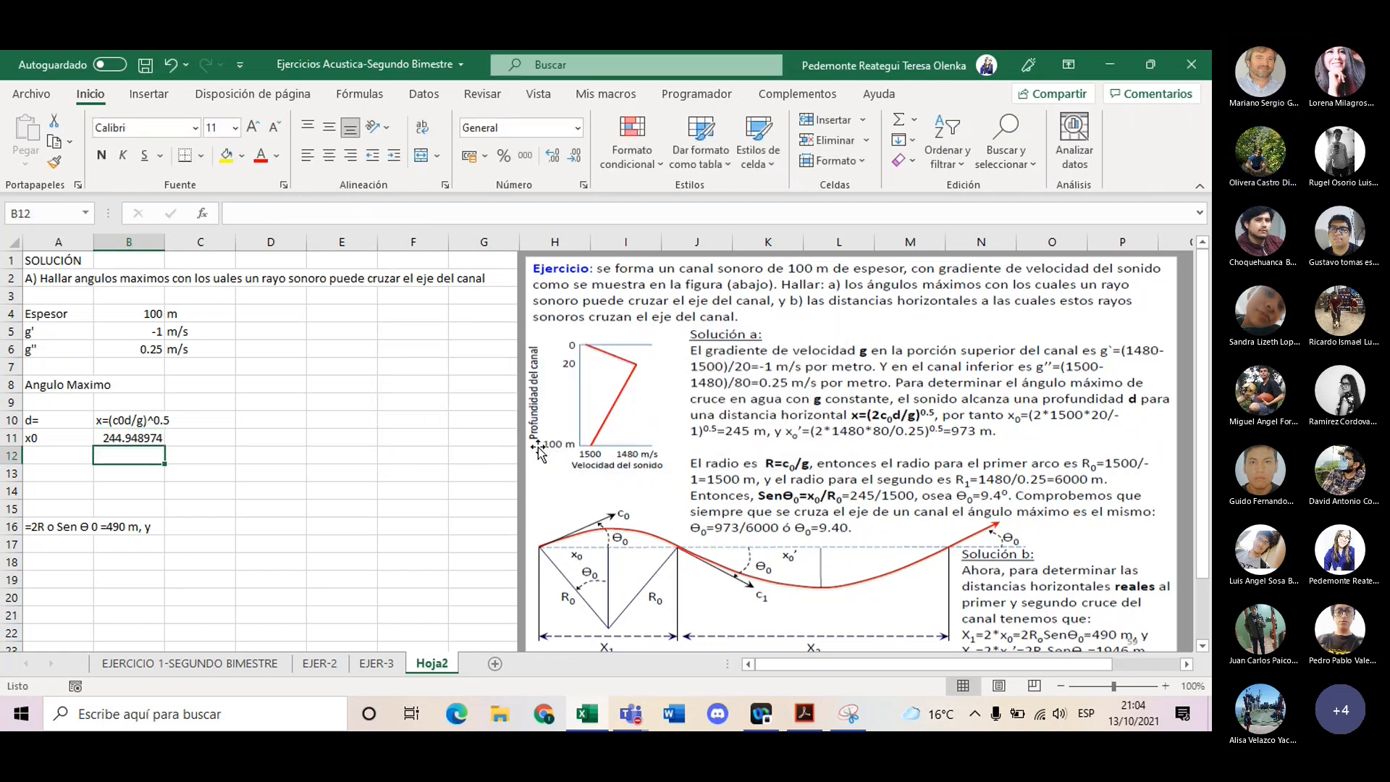
- Reduce the x0 value in B11 to three decimal places
{"action": "left_click", "coordinate": [141, 439]}
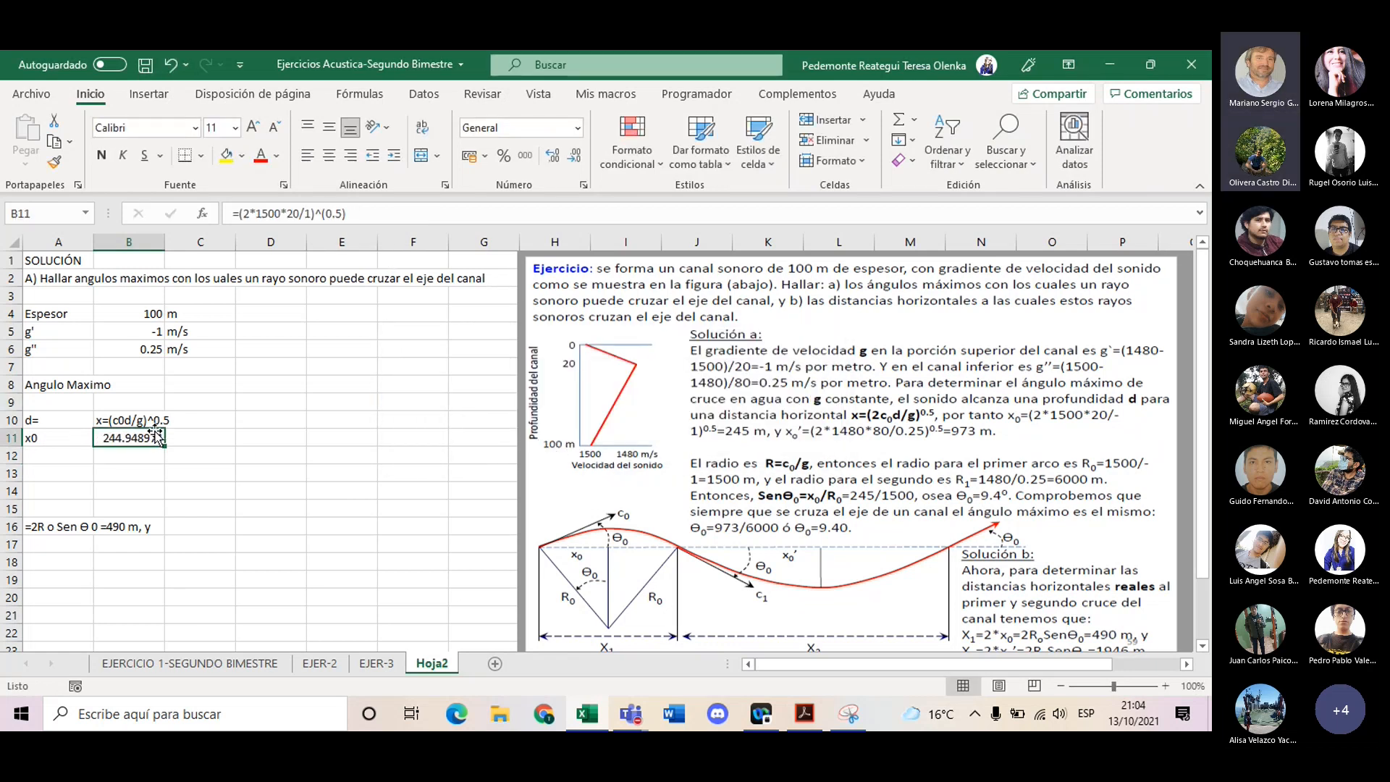
{"action": "left_click", "coordinate": [574, 156]}
{"action": "left_click", "coordinate": [573, 157]}
{"action": "left_click", "coordinate": [574, 157]}
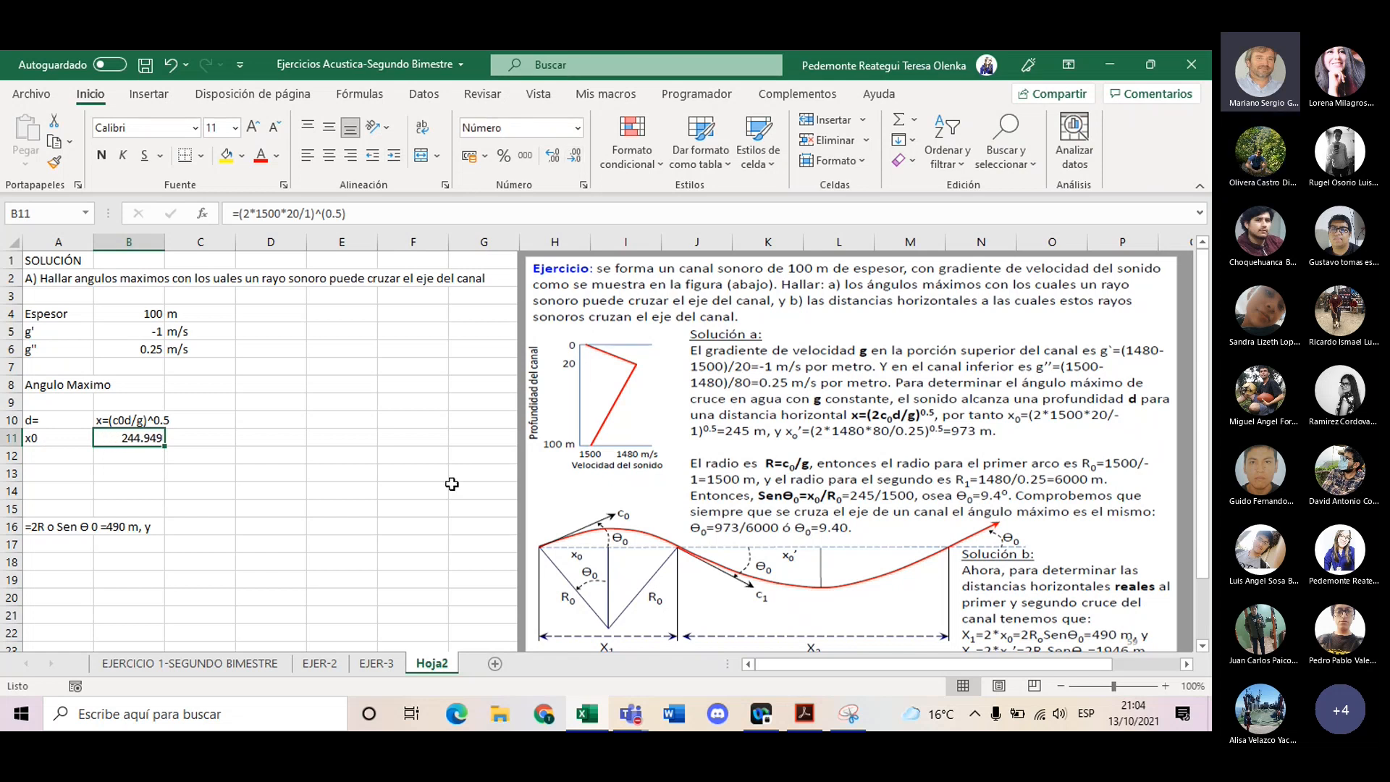
{"action": "left_click", "coordinate": [448, 486]}
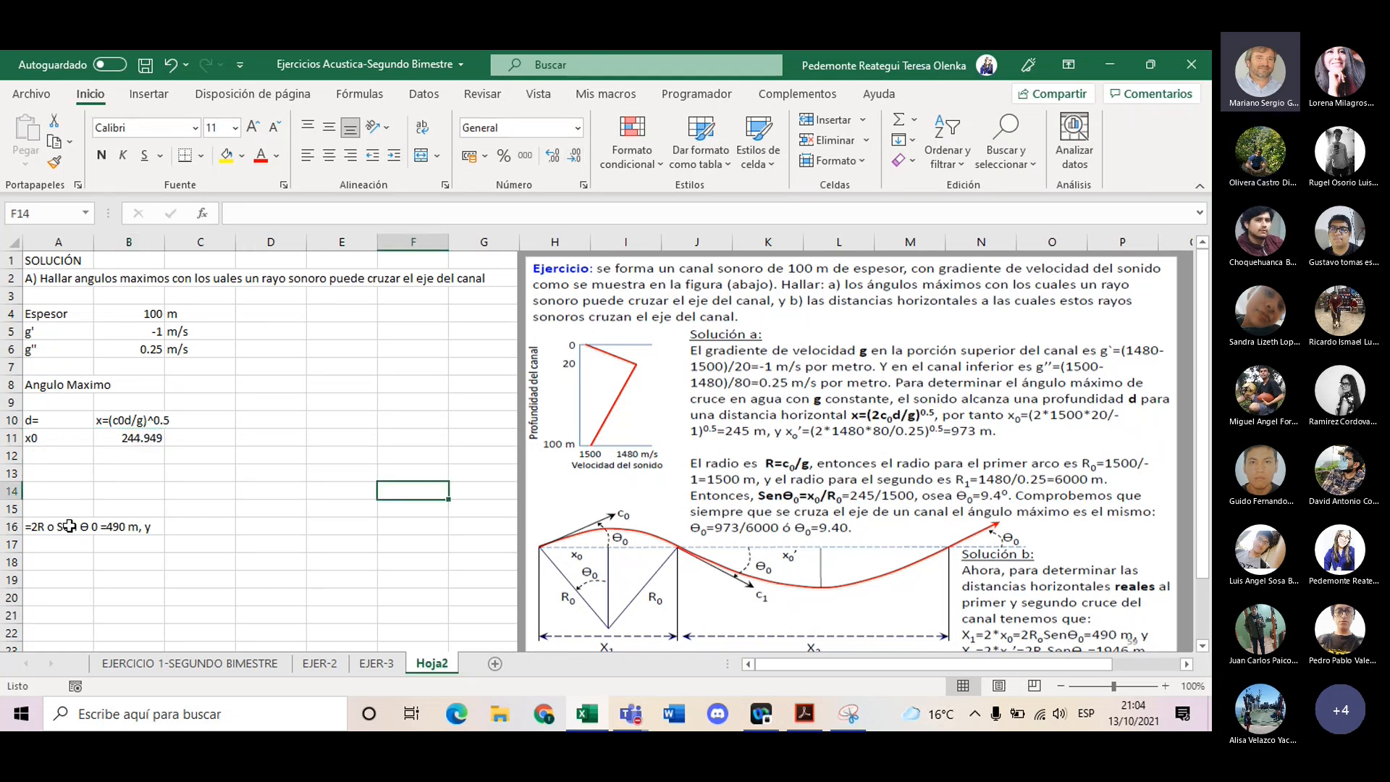
- Enter the label xo' in cell A12 below x0
{"action": "left_click", "coordinate": [57, 454]}
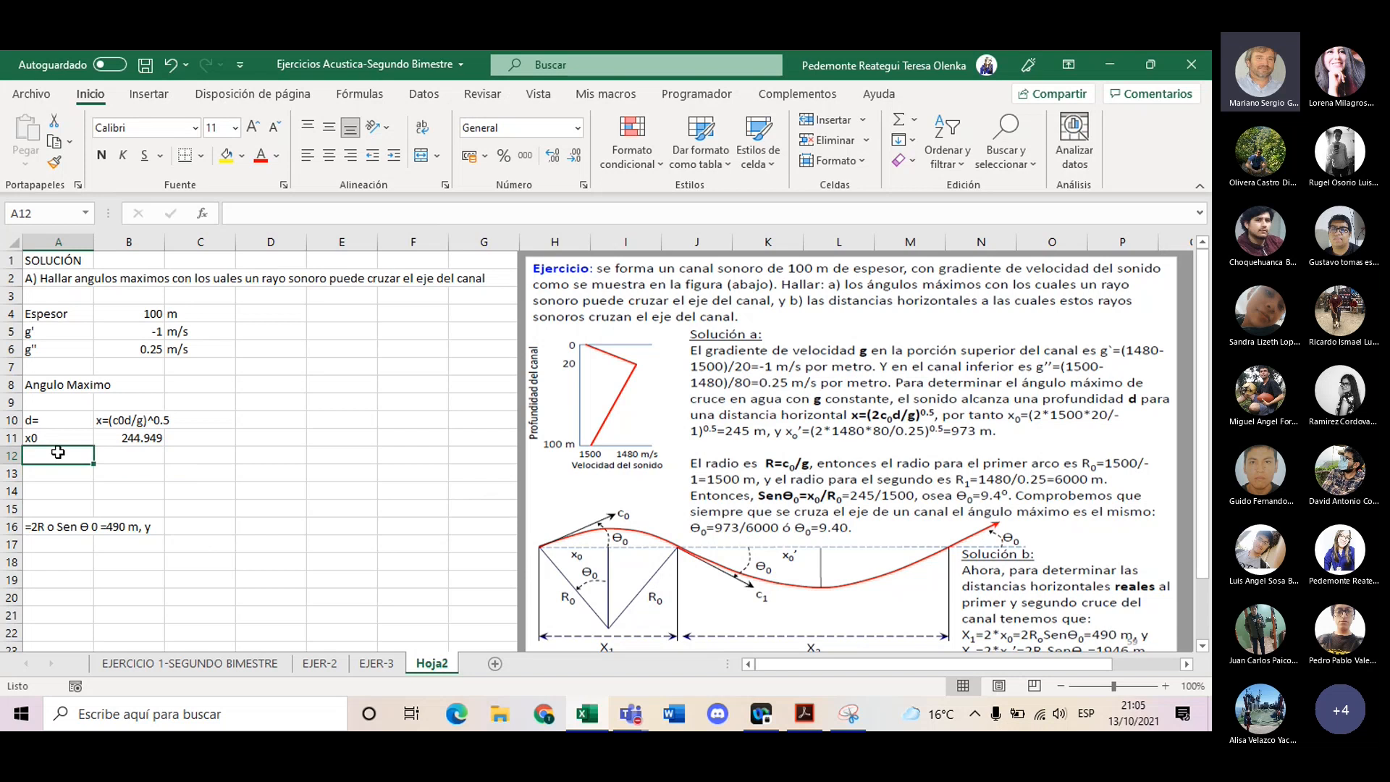
{"action": "type", "text": "x0"}
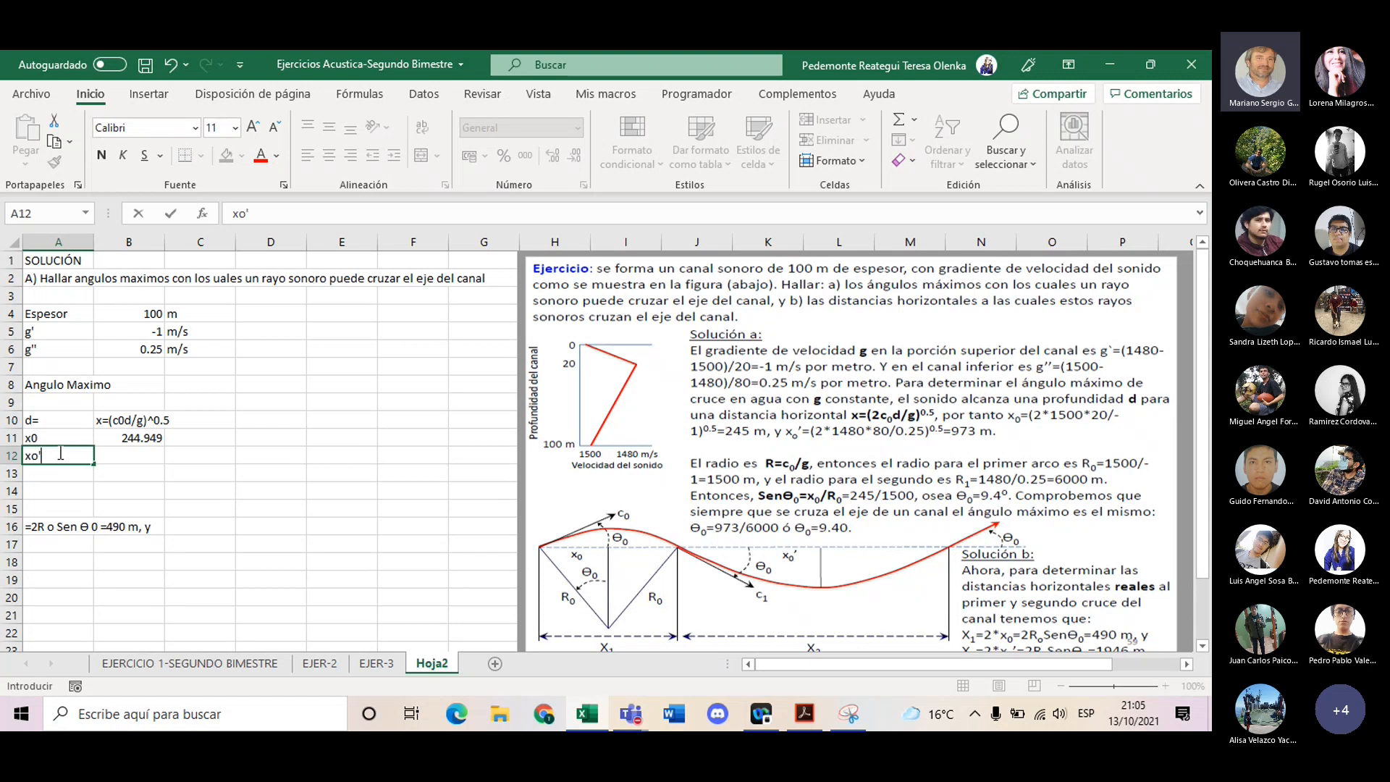
{"action": "key", "text": "Tab"}
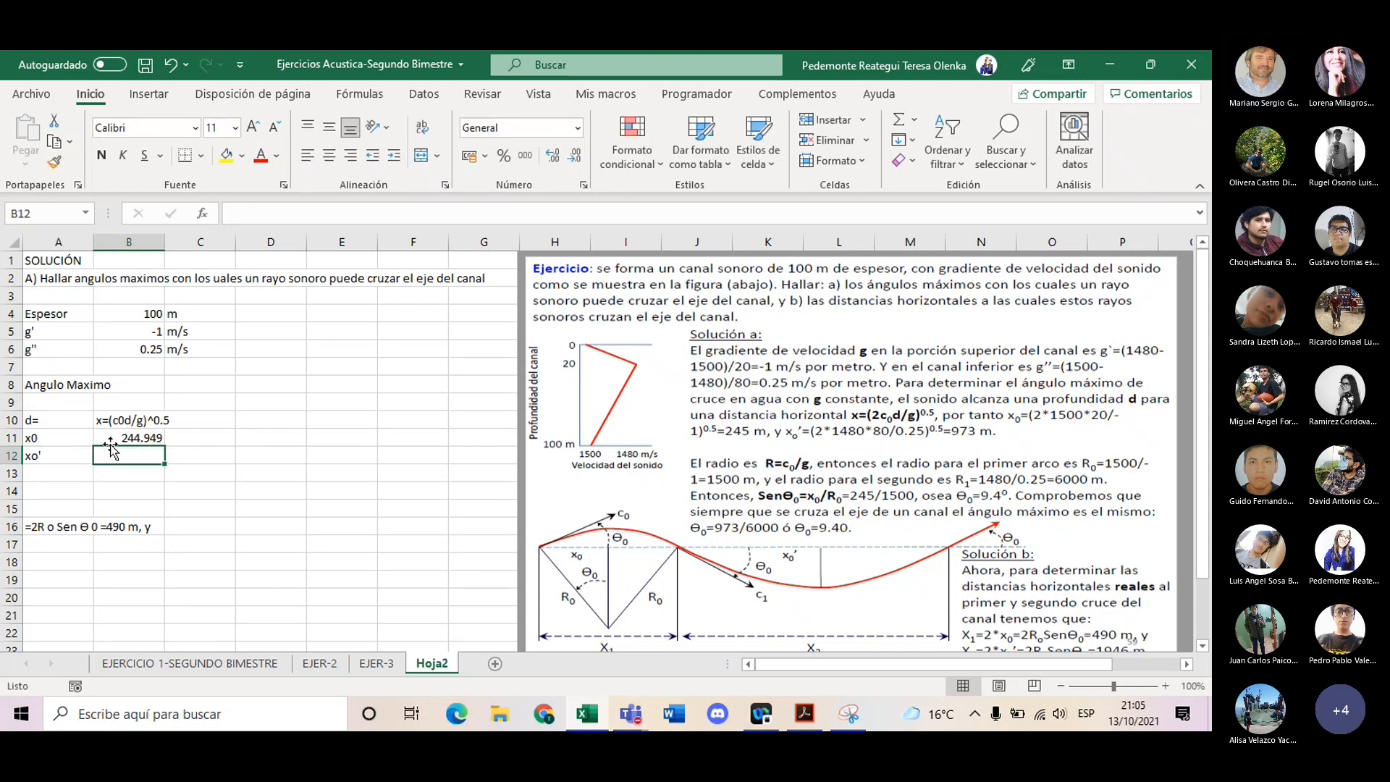
- Calculate xo' in B12 with the formula =(2*1480*80/B6)^0.5, and select the cell
{"action": "type", "text": "=2"}
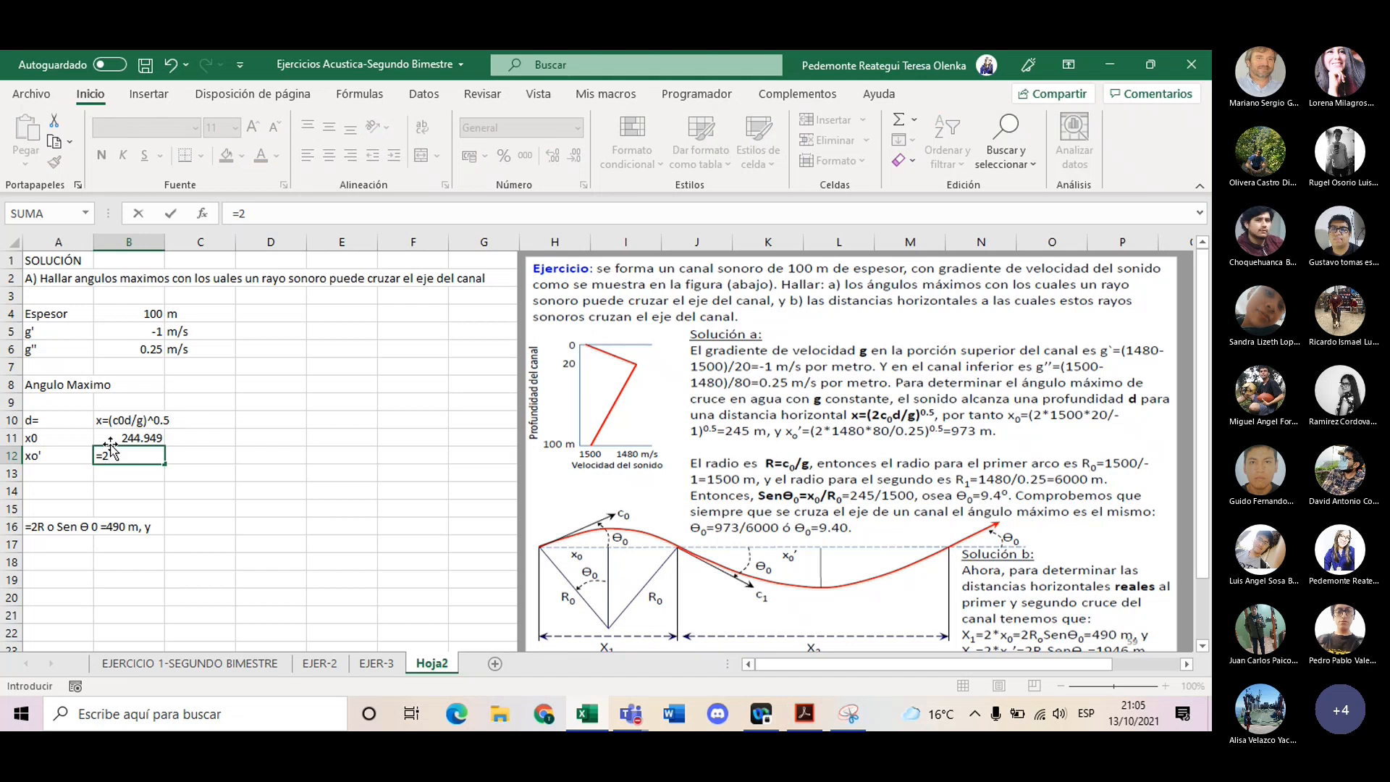
{"action": "type", "text": "*1480*80"}
{"action": "type", "text": "/0,"}
{"action": "key", "text": "BackSpace"}
{"action": "key", "text": "BackSpace"}
{"action": "left_click", "coordinate": [133, 348]}
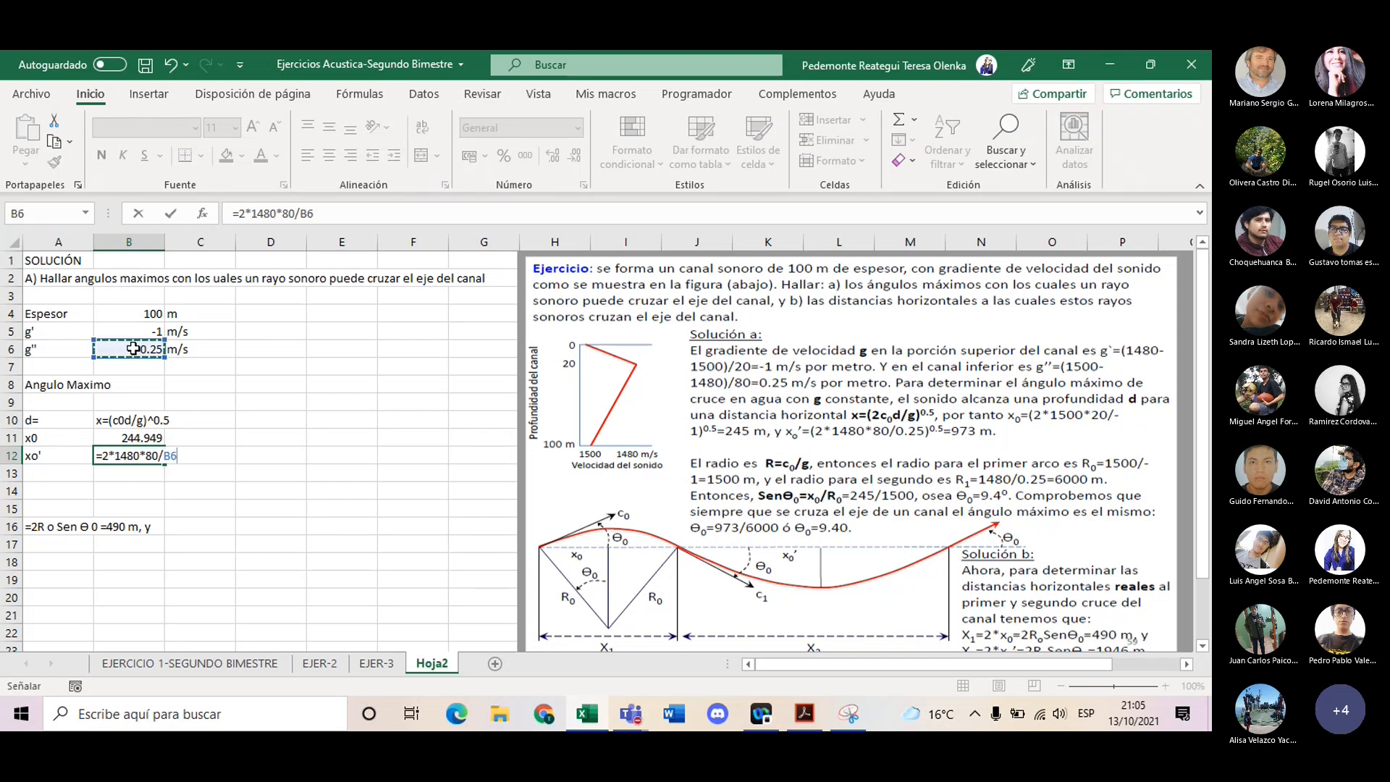
{"action": "type", "text": ")"}
{"action": "key", "text": "alt"}
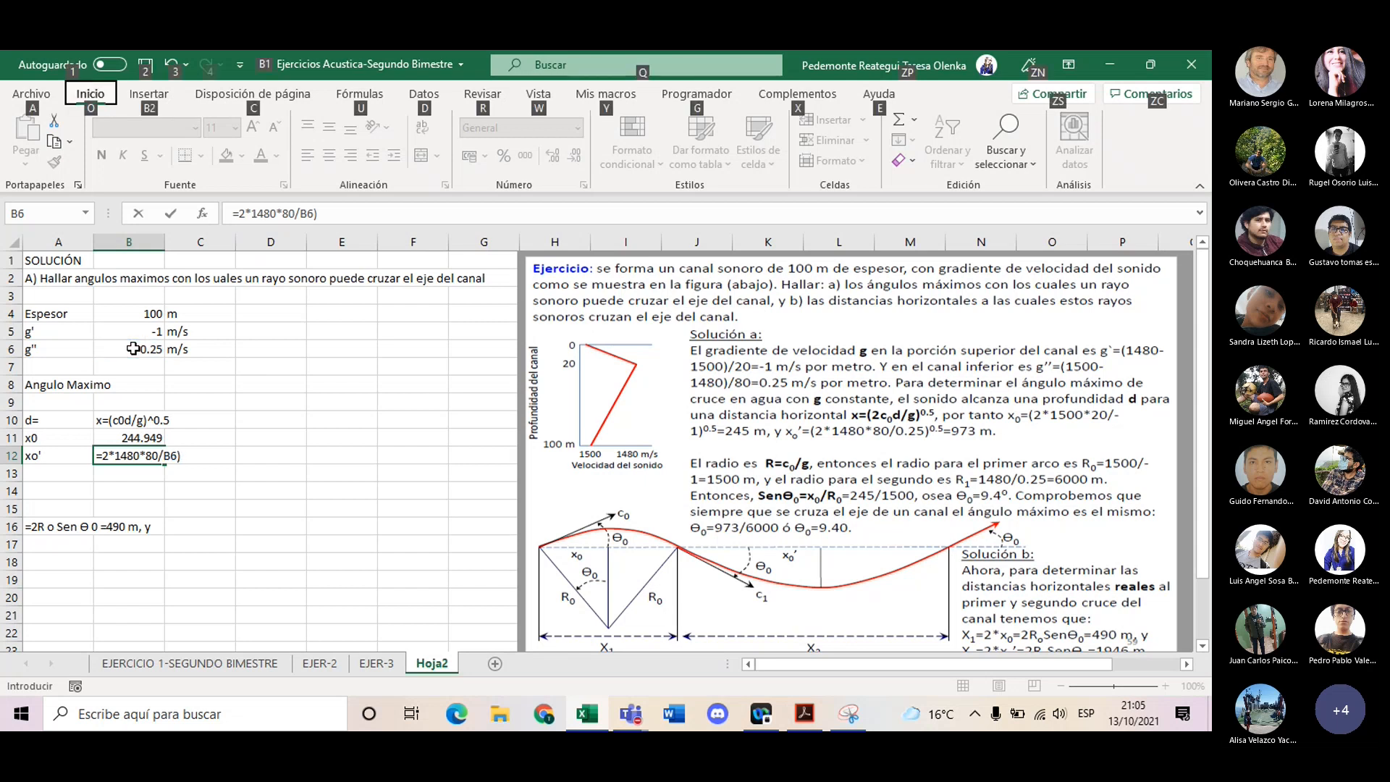
{"action": "left_click", "coordinate": [328, 217]}
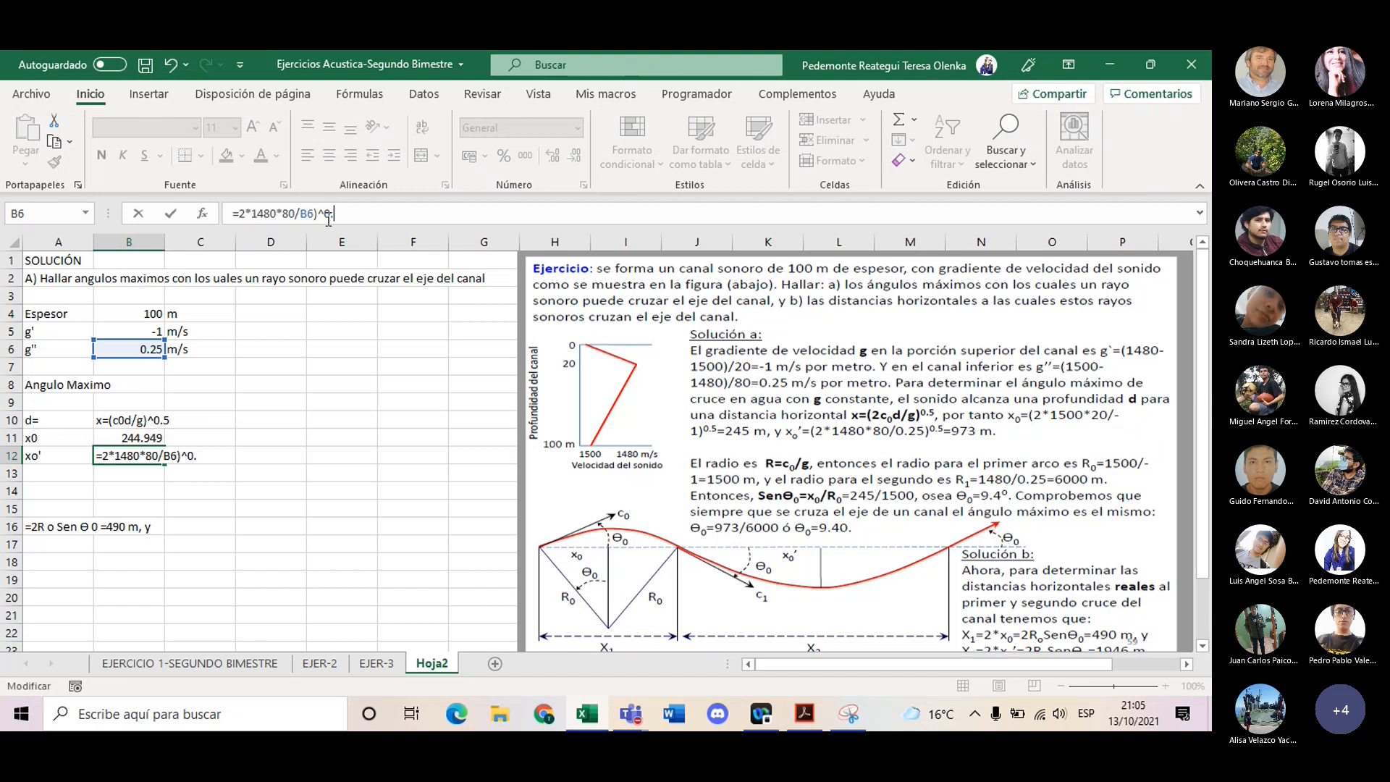
{"action": "left_click", "coordinate": [242, 213]}
{"action": "type", "text": "("}
{"action": "key", "text": "Return"}
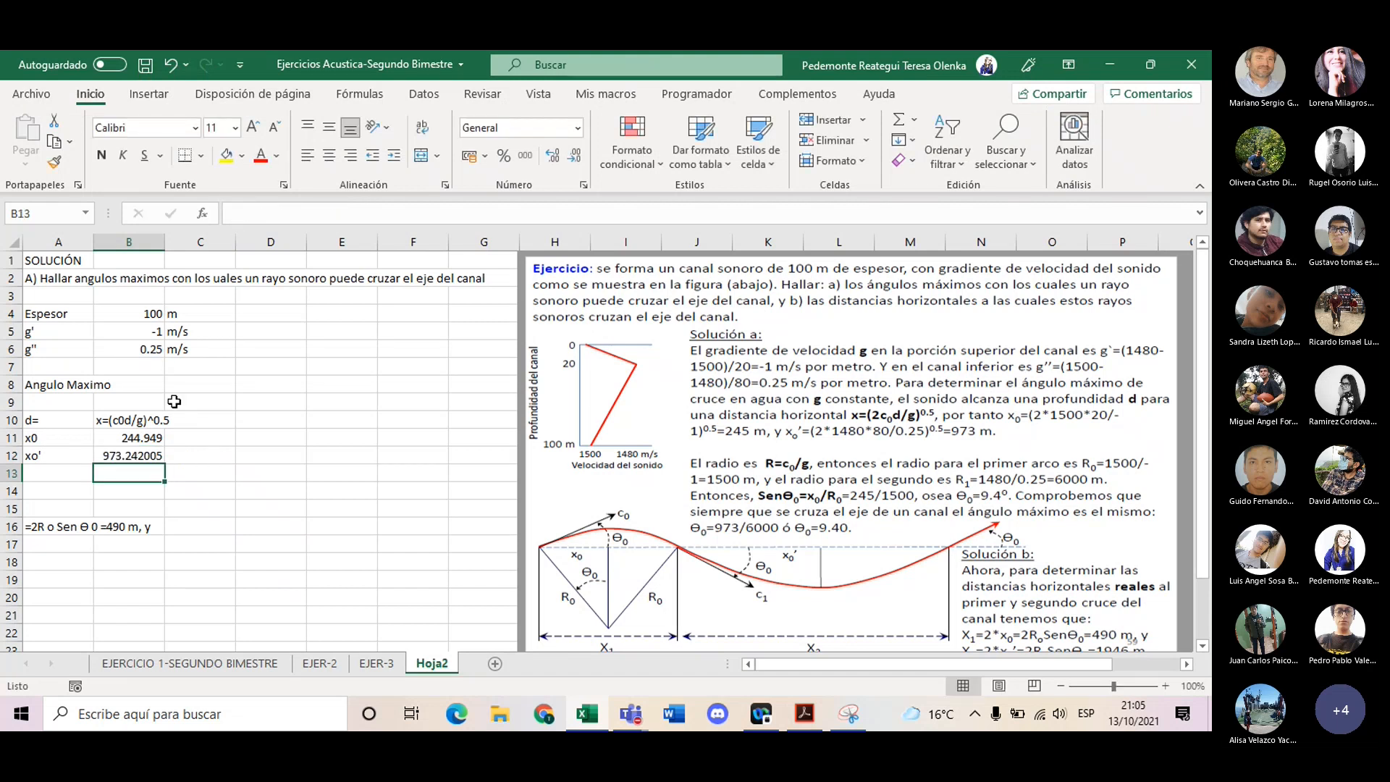
{"action": "left_click", "coordinate": [132, 456]}
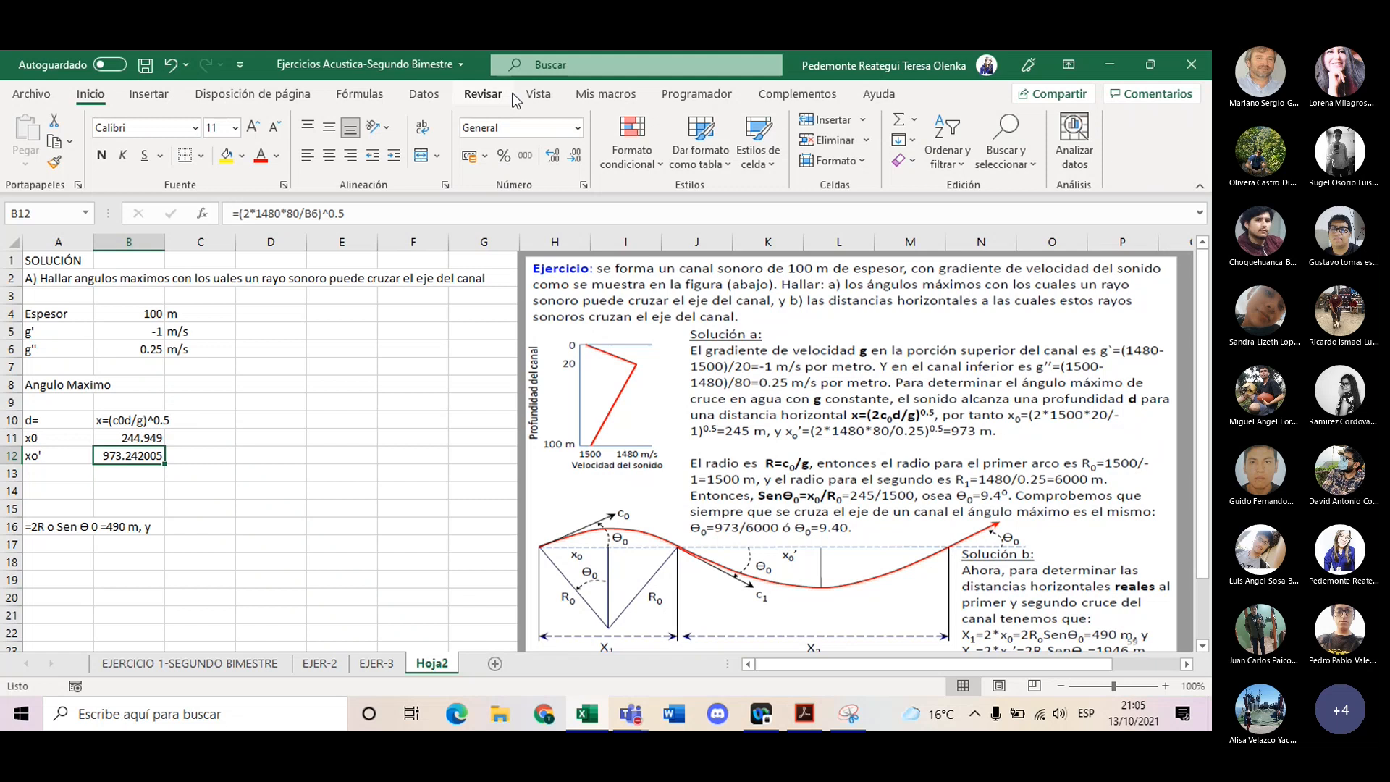
- Show the xo' value in B12 with five decimals and enter the unit m beside both distances in C11 and C12
{"action": "left_click", "coordinate": [574, 155]}
{"action": "left_click", "coordinate": [232, 456]}
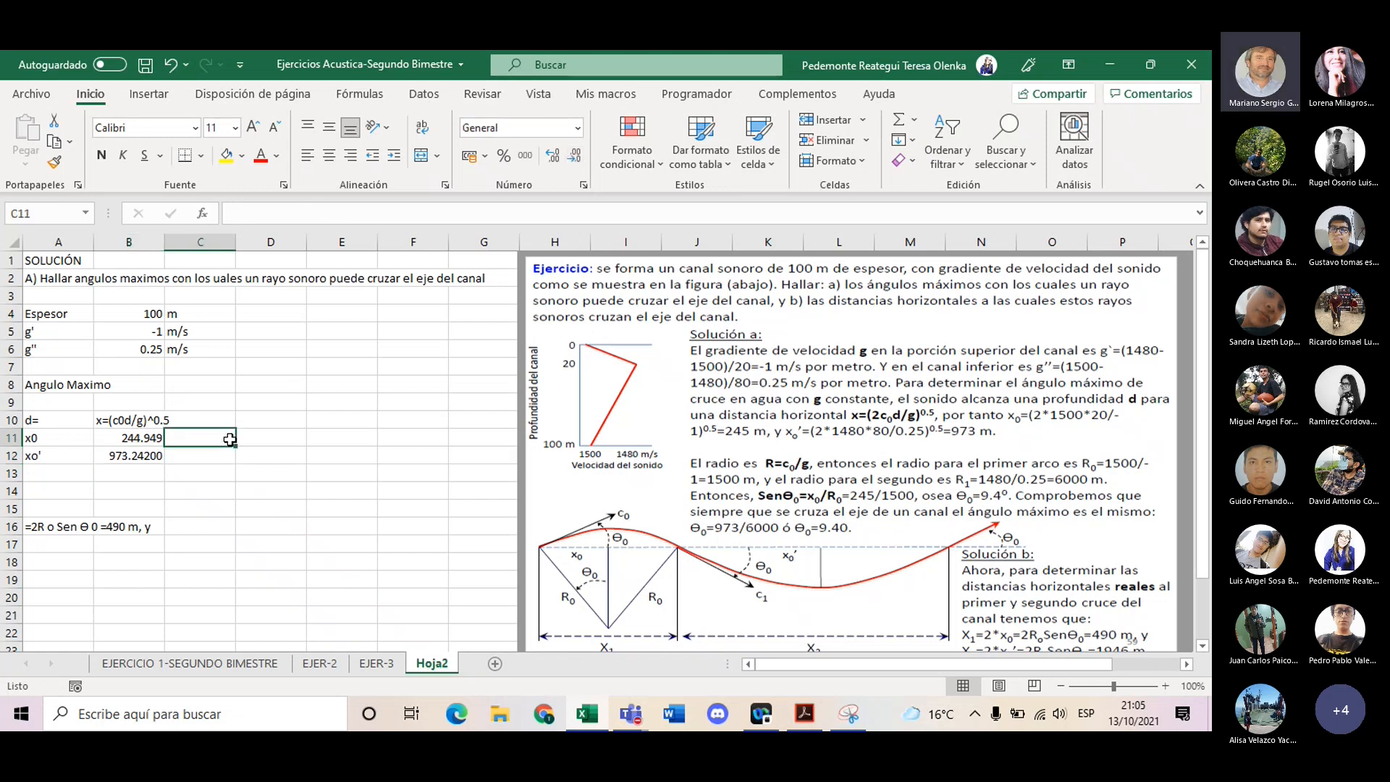
{"action": "key", "text": "Return"}
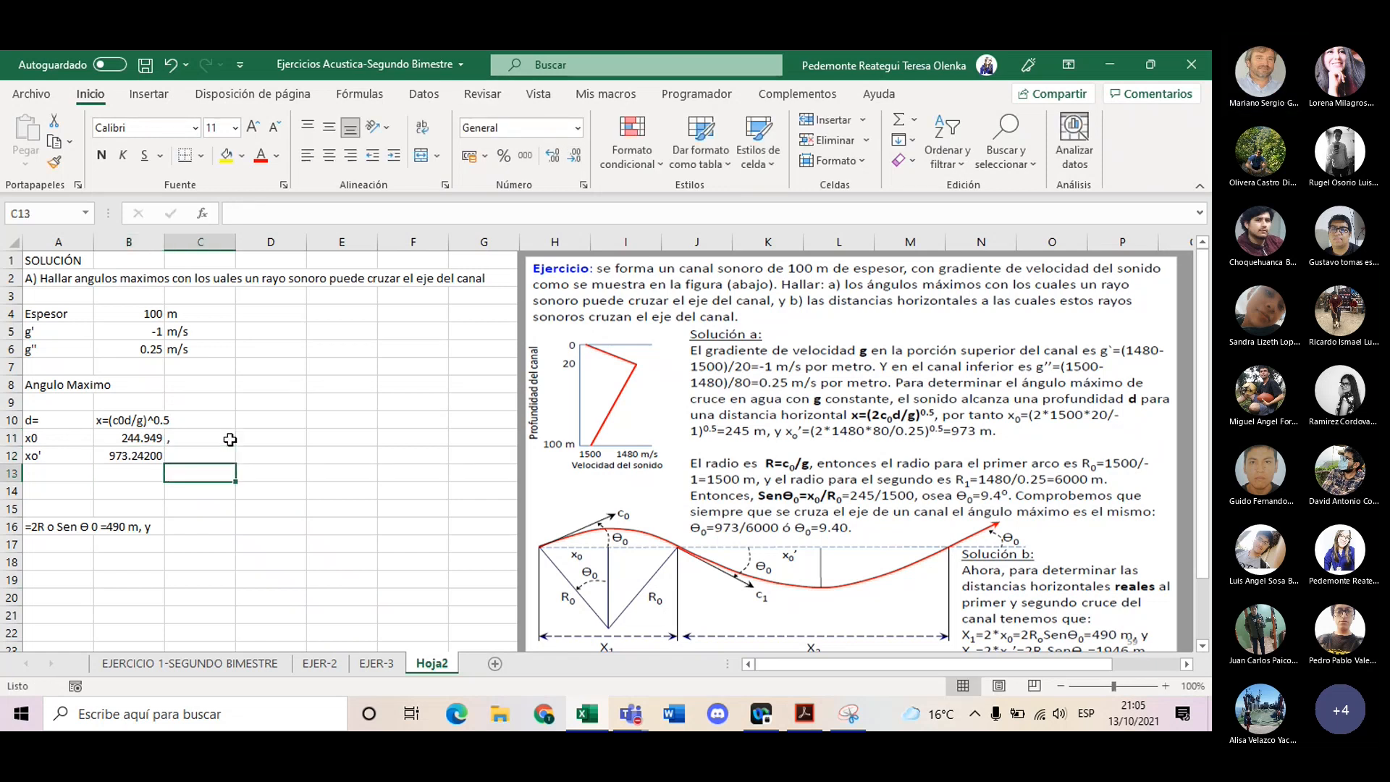
{"action": "key", "text": "Up"}
{"action": "key", "text": "Up"}
{"action": "type", "text": "m"}
{"action": "key", "text": "Return"}
{"action": "type", "text": "m"}
{"action": "key", "text": "Return"}
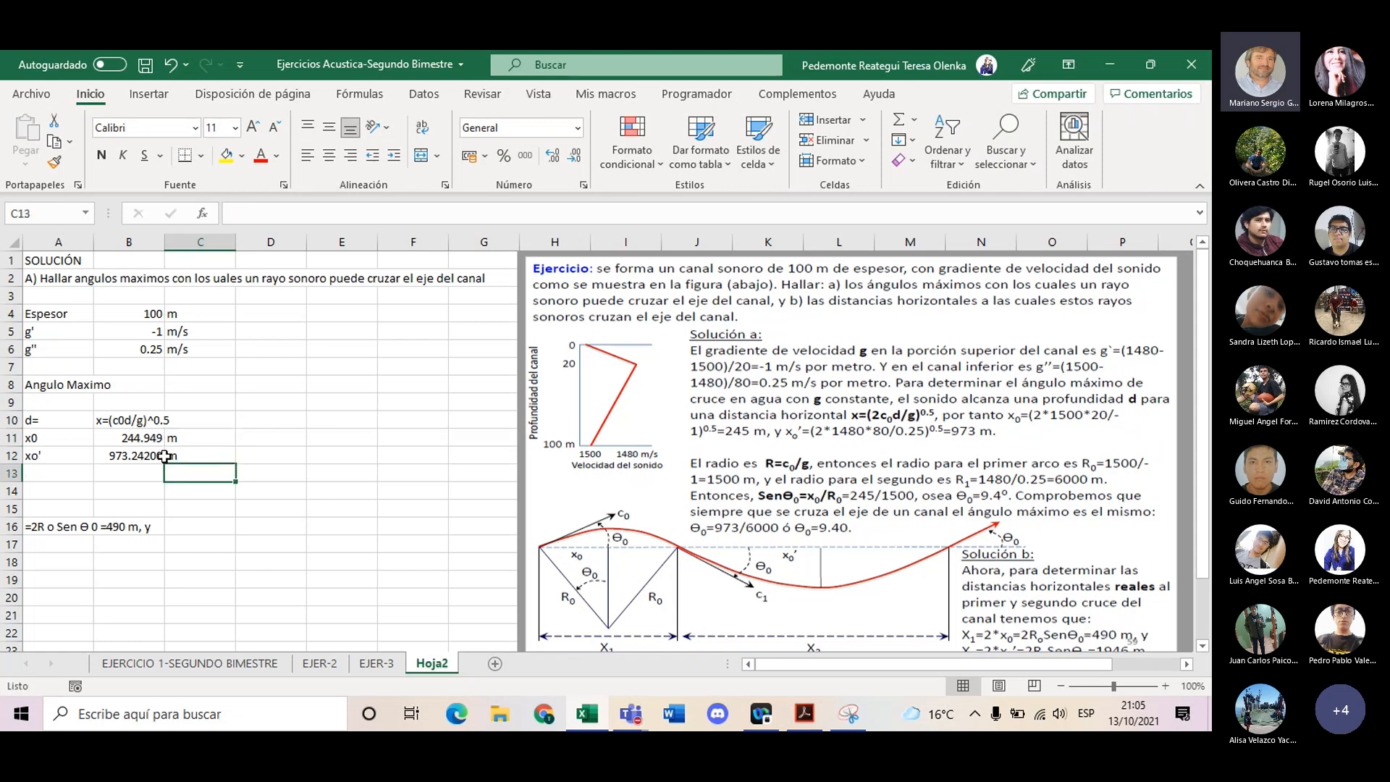
- Fill the gradient cells B5:C6 and the distance cells B11:C12 with the standard orange colour
{"action": "left_click", "coordinate": [144, 328]}
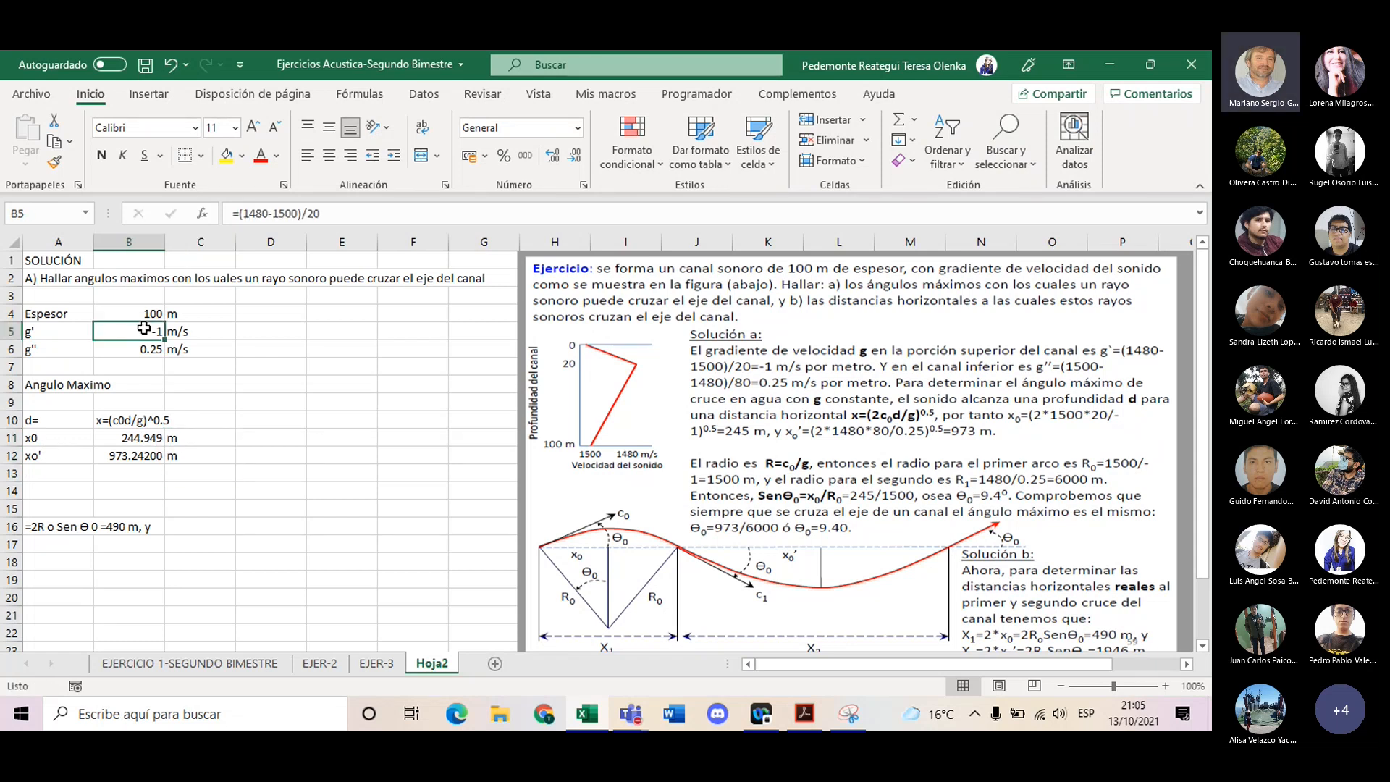
{"action": "left_click", "coordinate": [242, 155]}
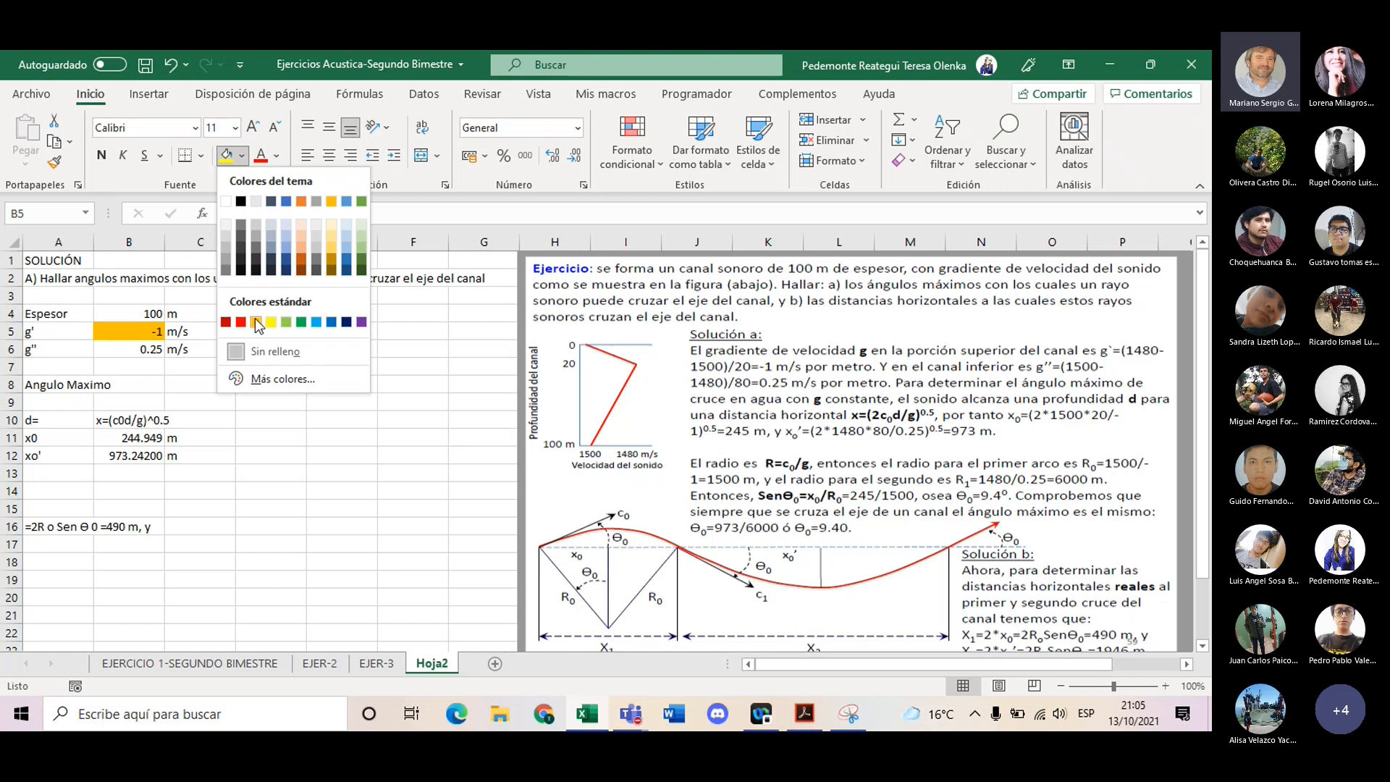
{"action": "left_click", "coordinate": [256, 322]}
{"action": "key", "text": "Down"}
{"action": "left_click", "coordinate": [226, 154]}
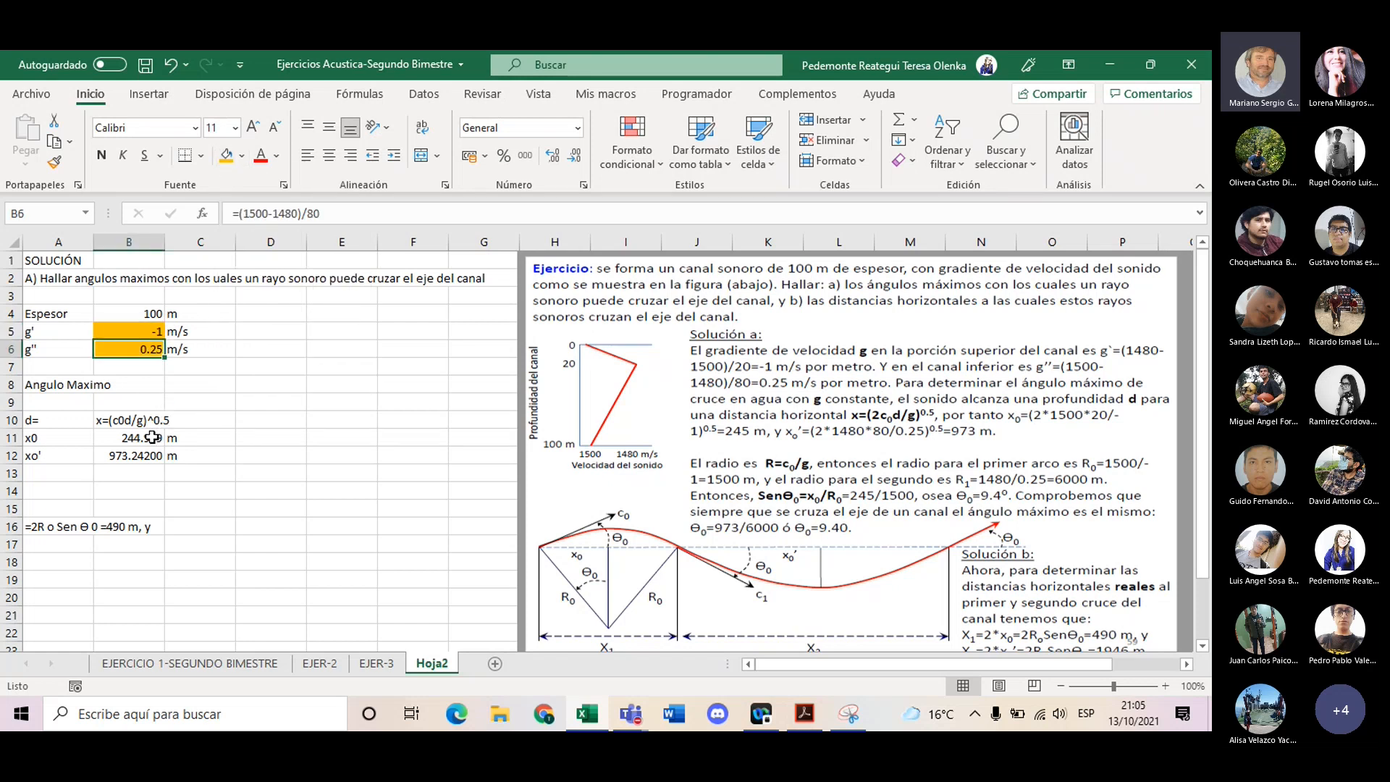
{"action": "left_click_drag", "start_coordinate": [148, 439], "coordinate": [195, 445]}
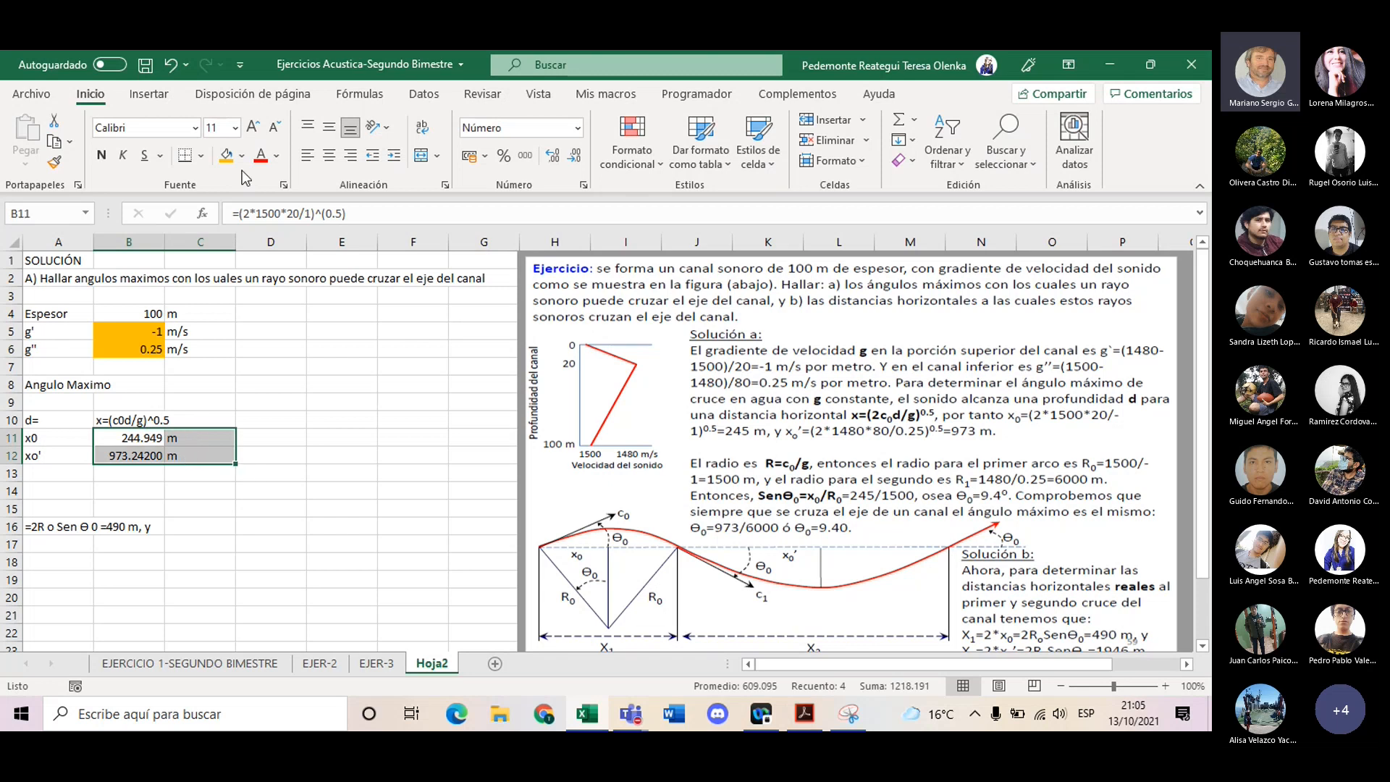
{"action": "left_click", "coordinate": [226, 154]}
{"action": "left_click_drag", "start_coordinate": [197, 328], "coordinate": [197, 348]}
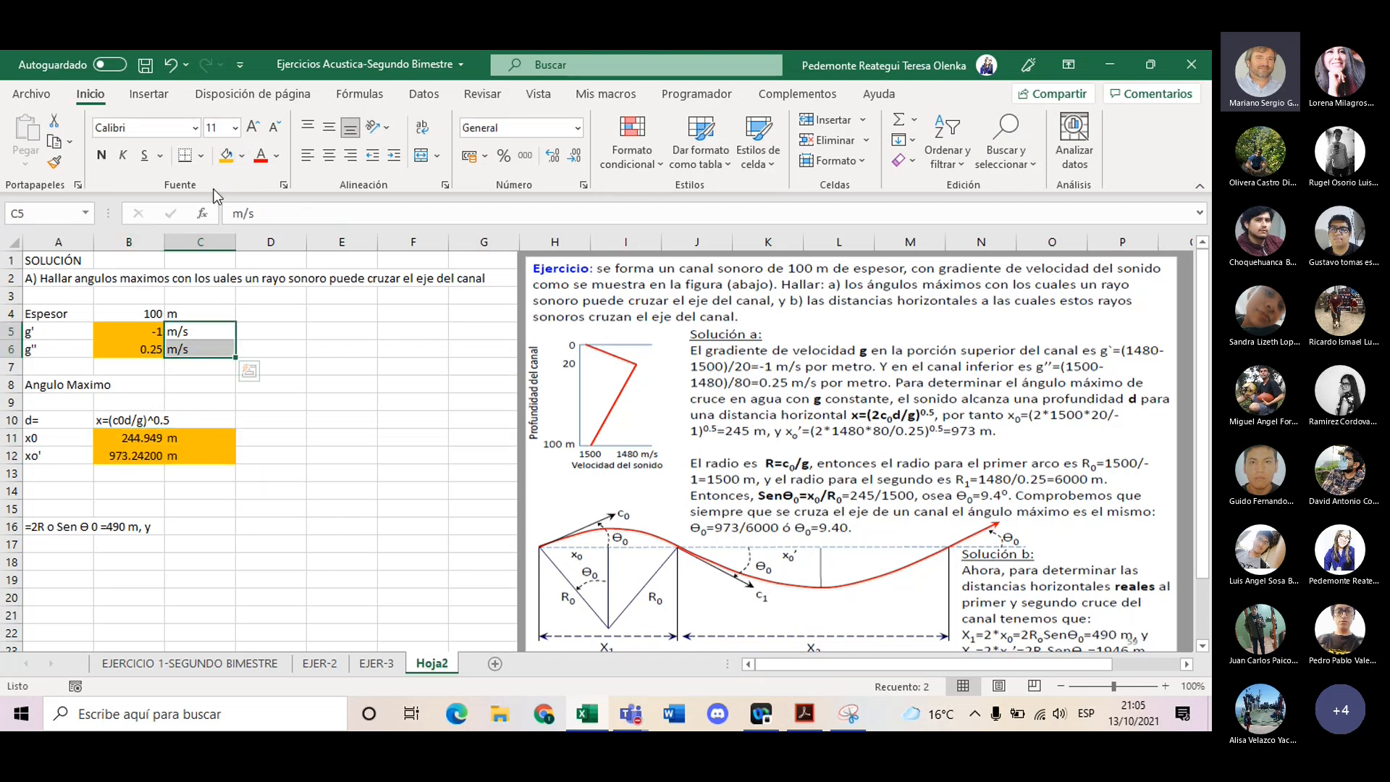
{"action": "left_click", "coordinate": [226, 155]}
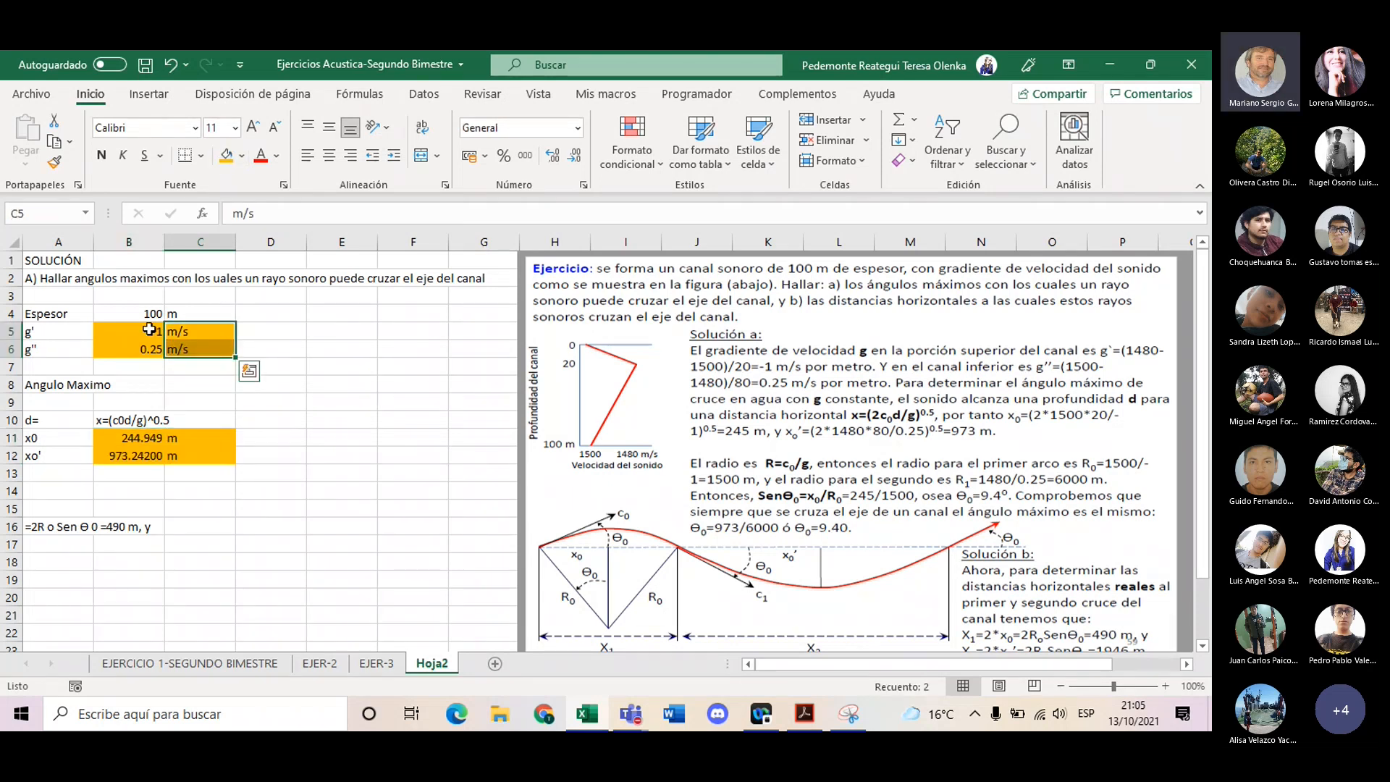
- Apply all borders to the gradient values and units in B5:C6
{"action": "left_click_drag", "start_coordinate": [149, 330], "coordinate": [197, 349]}
{"action": "left_click", "coordinate": [201, 155]}
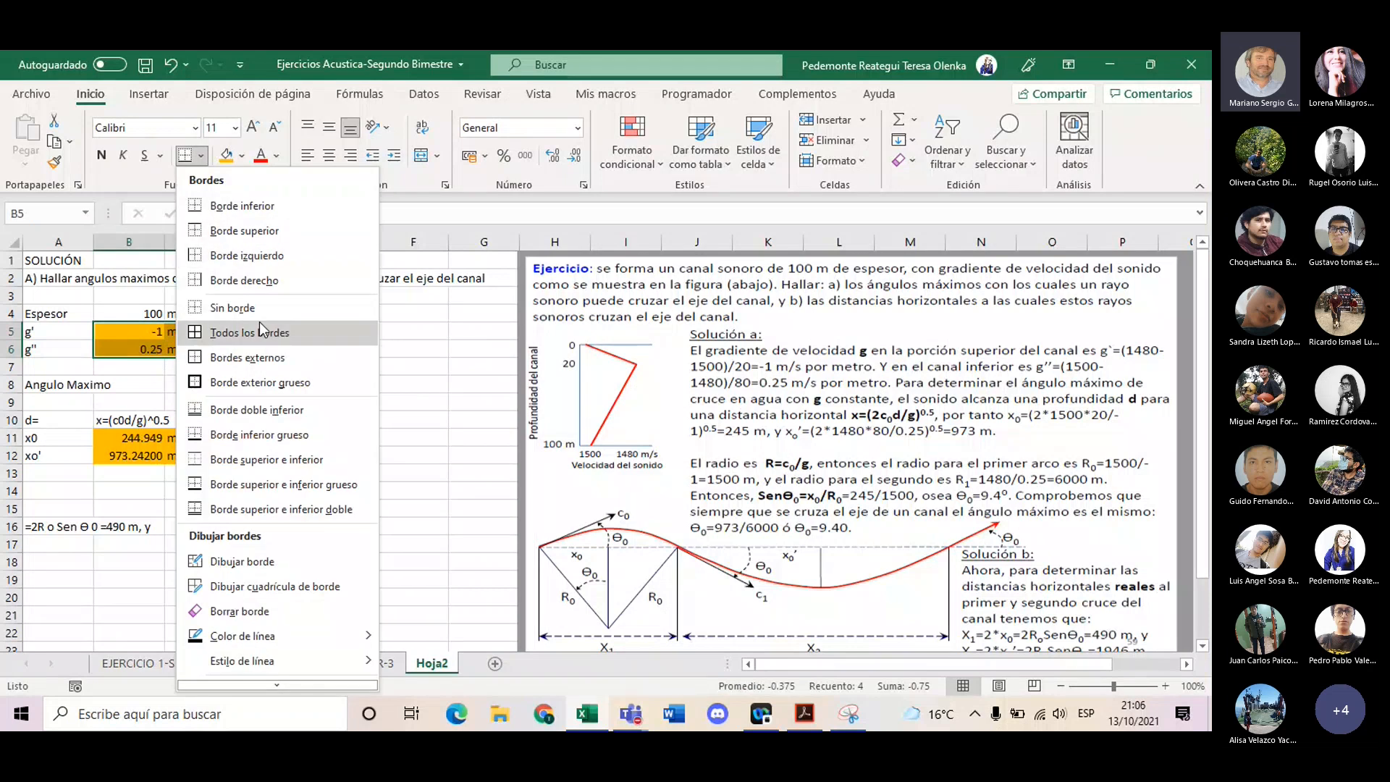
{"action": "left_click", "coordinate": [232, 332]}
{"action": "left_click", "coordinate": [217, 507]}
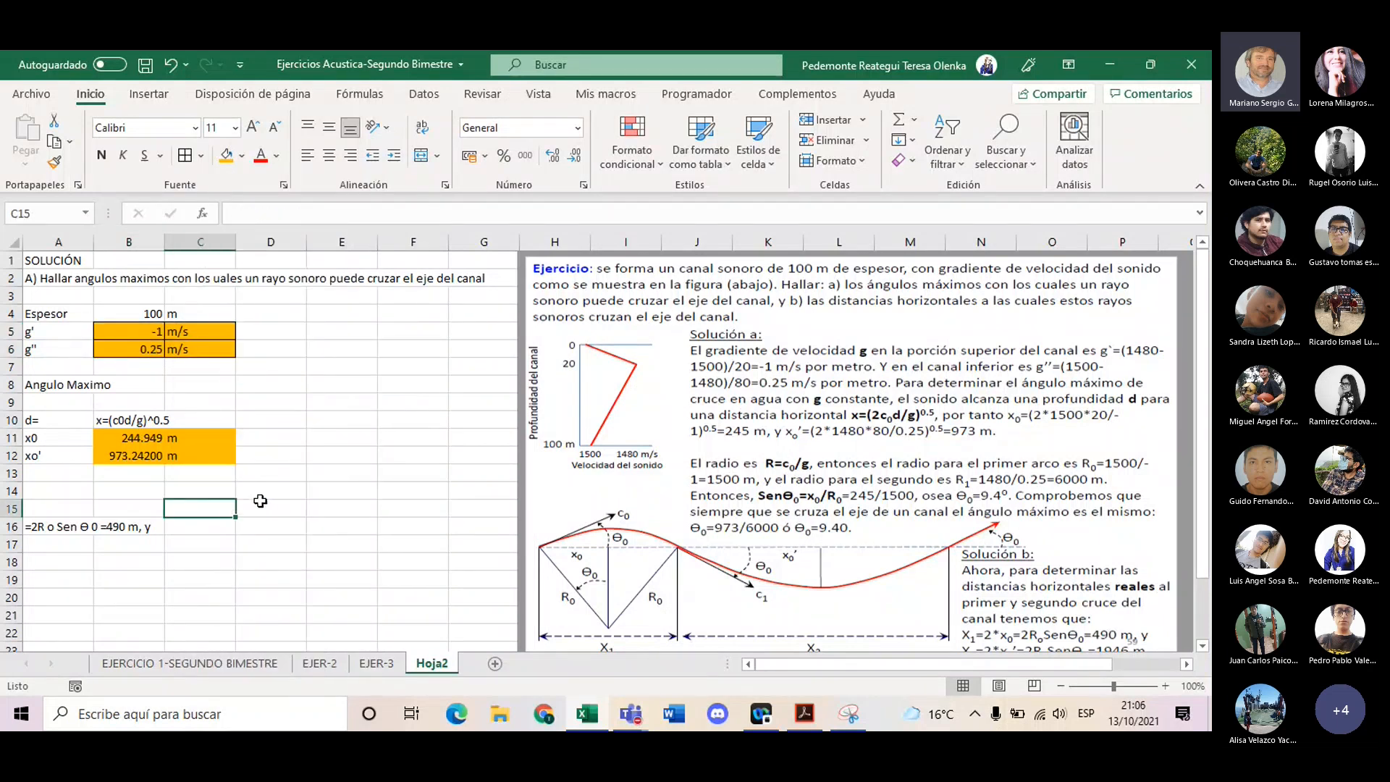
- Enter the radius formula as the text R=c0/g in cell A14
{"action": "left_click", "coordinate": [84, 494]}
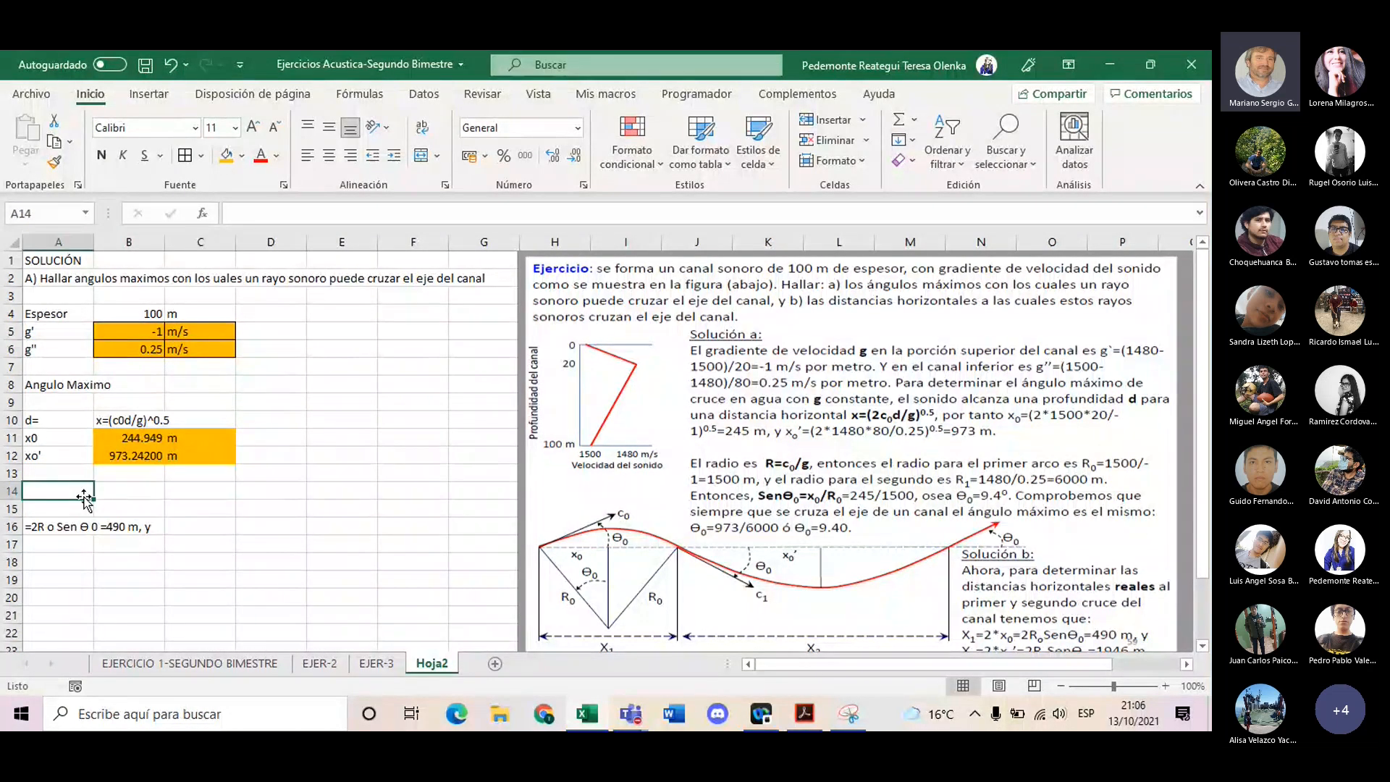
{"action": "type", "text": "R"}
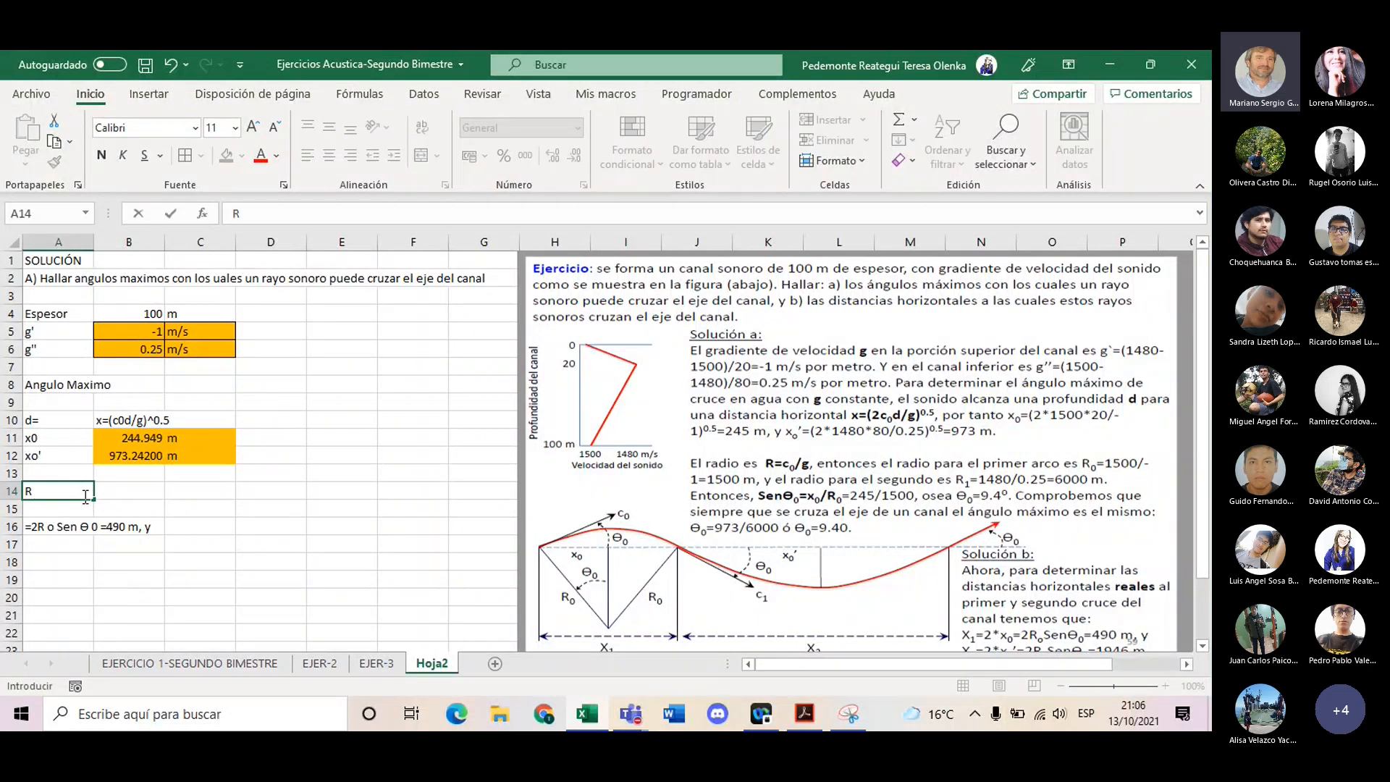
{"action": "type", "text": "=c0(g"}
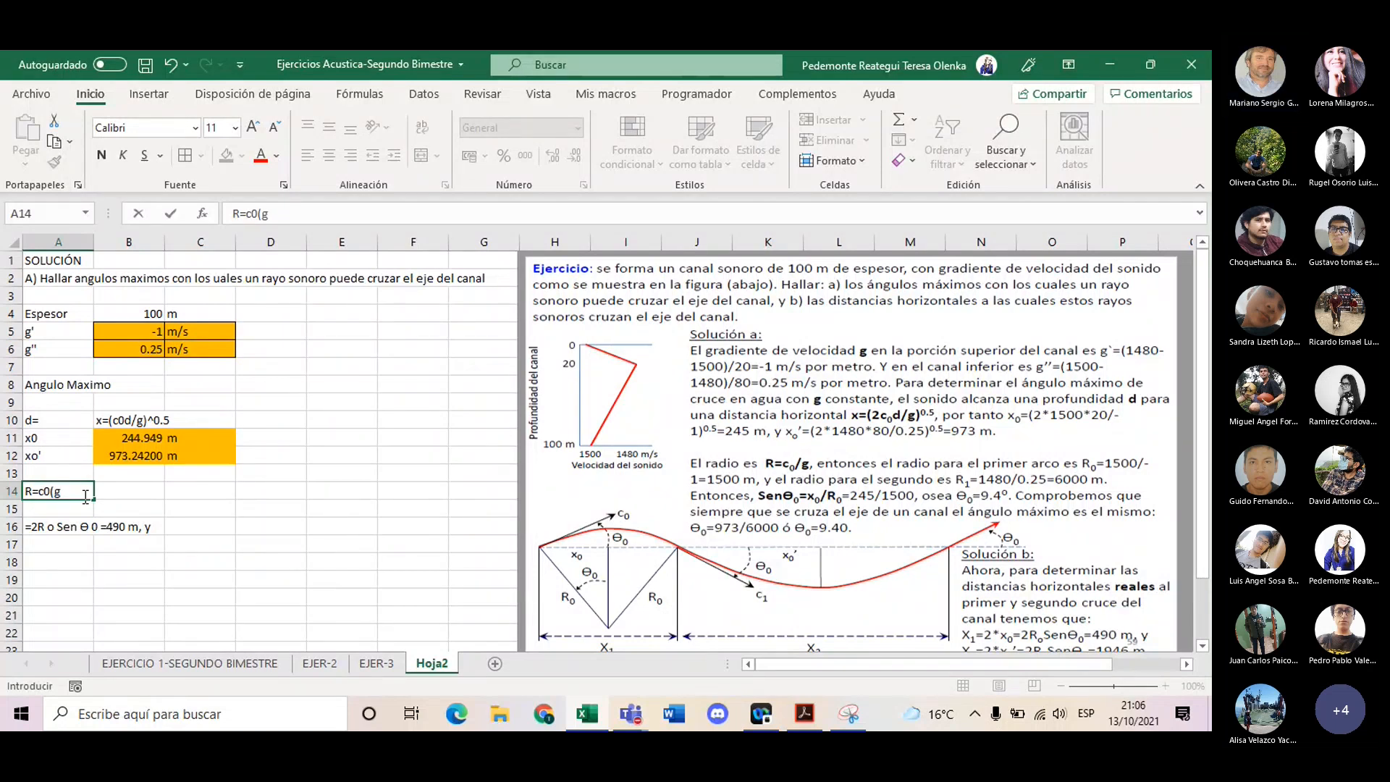
{"action": "key", "text": "BackSpace"}
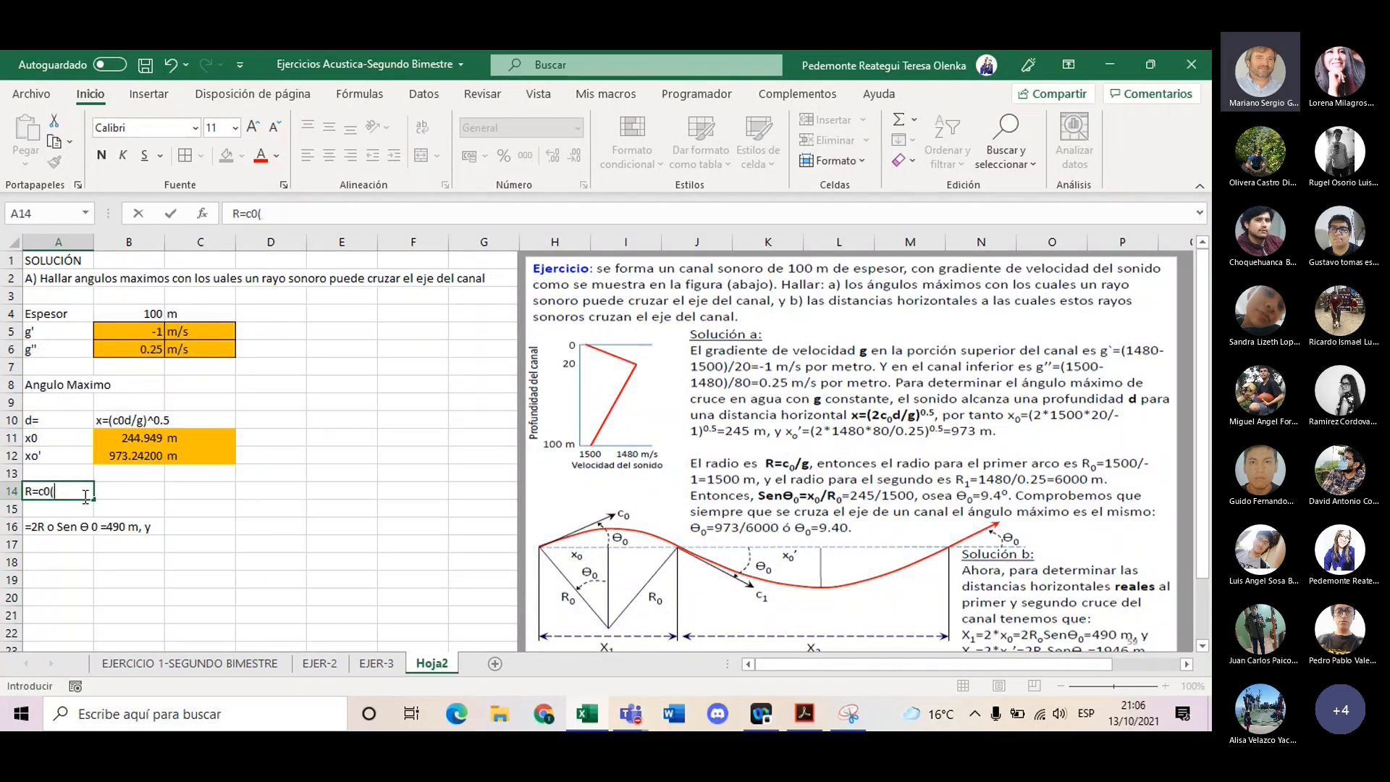
{"action": "type", "text": "g"}
{"action": "key", "text": "Return"}
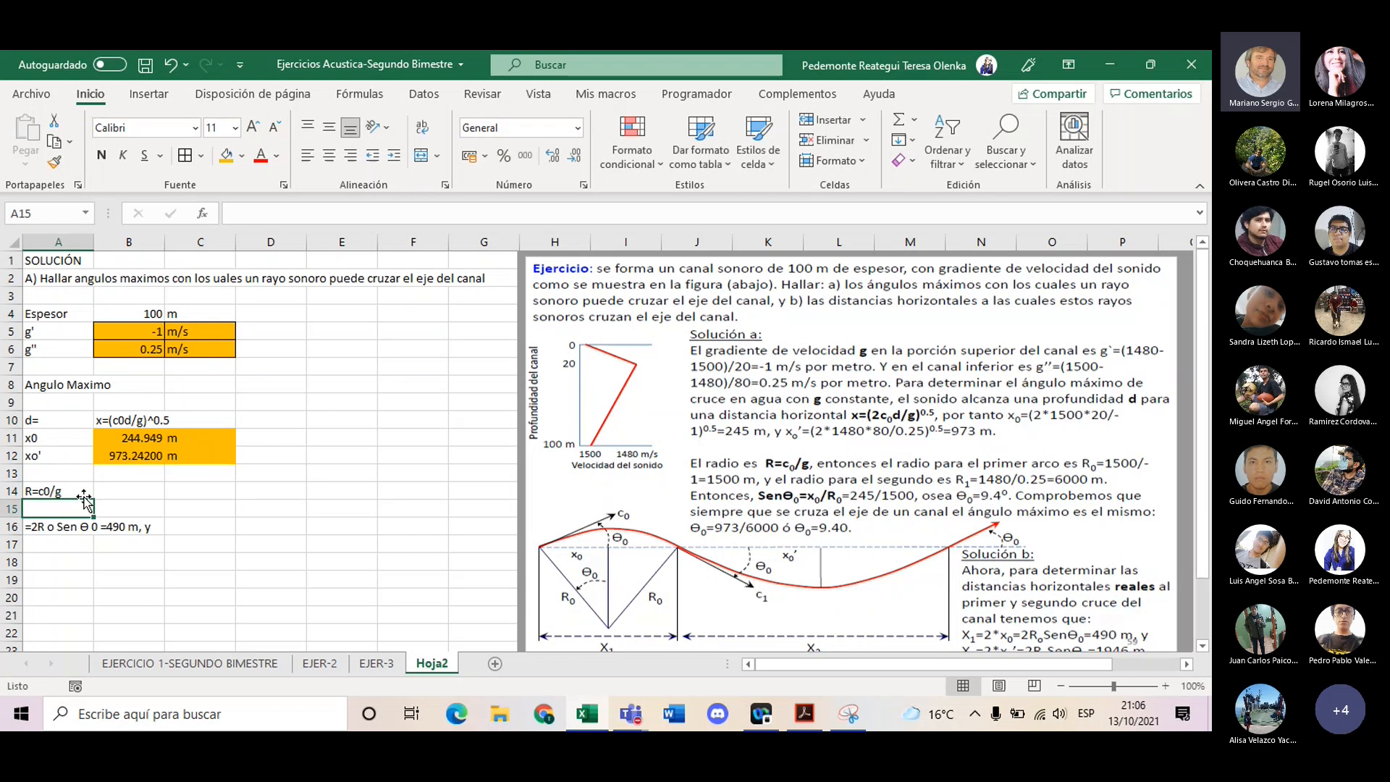
- Move the =2R o Sen ϴ 0 =490 m, y text from A16 down to B28, and select the emptied cell A16
{"action": "left_click", "coordinate": [50, 527]}
{"action": "left_click_drag", "start_coordinate": [51, 535], "coordinate": [120, 600]}
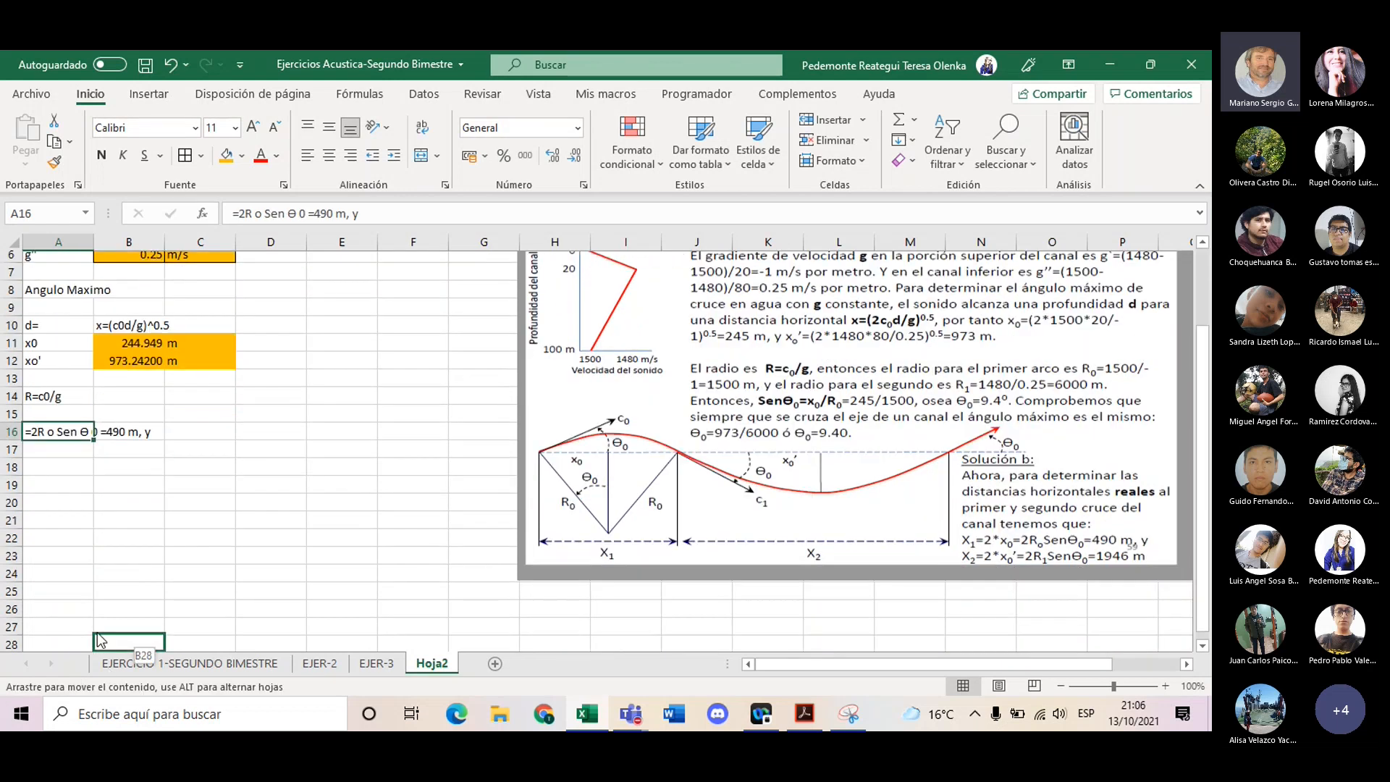
{"action": "scroll", "coordinate": [120, 600], "scroll_direction": "up", "scroll_amount": 3}
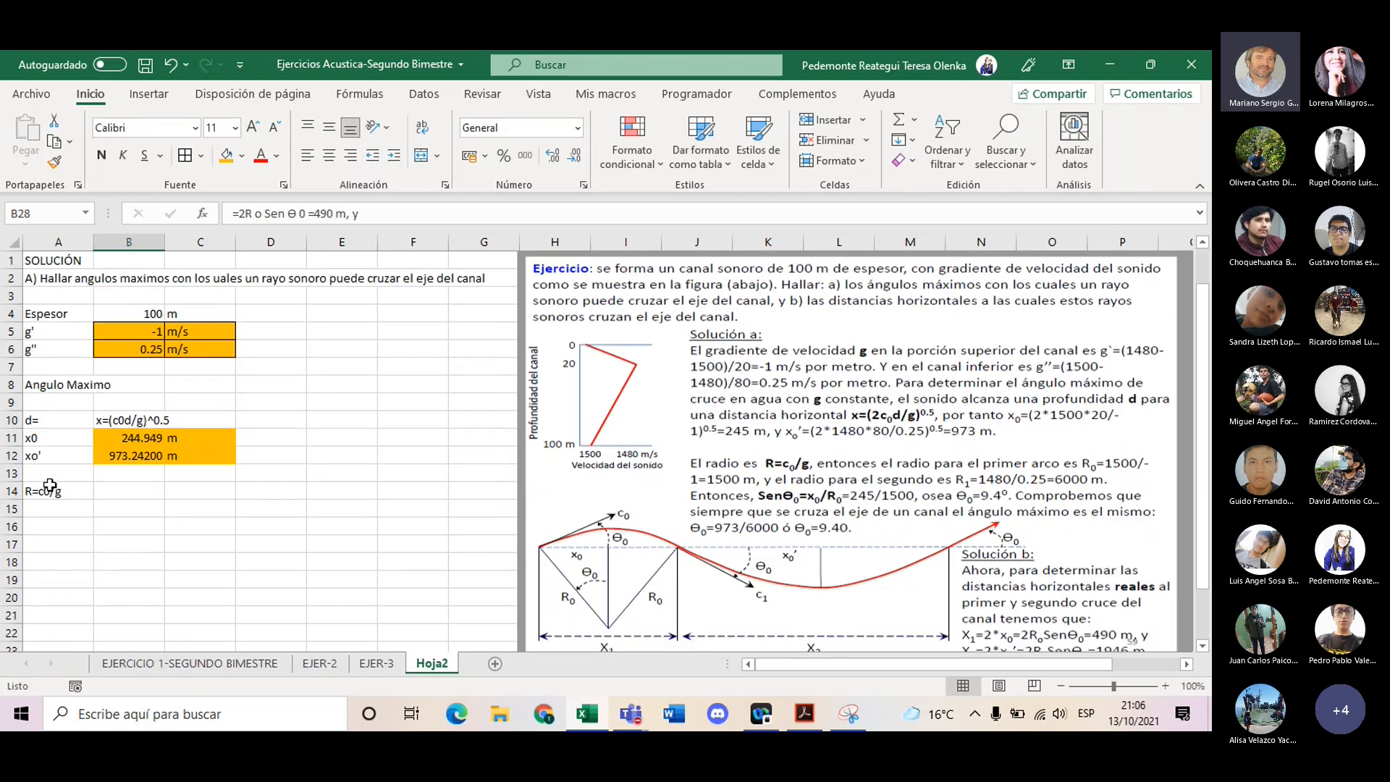
{"action": "left_click", "coordinate": [80, 534]}
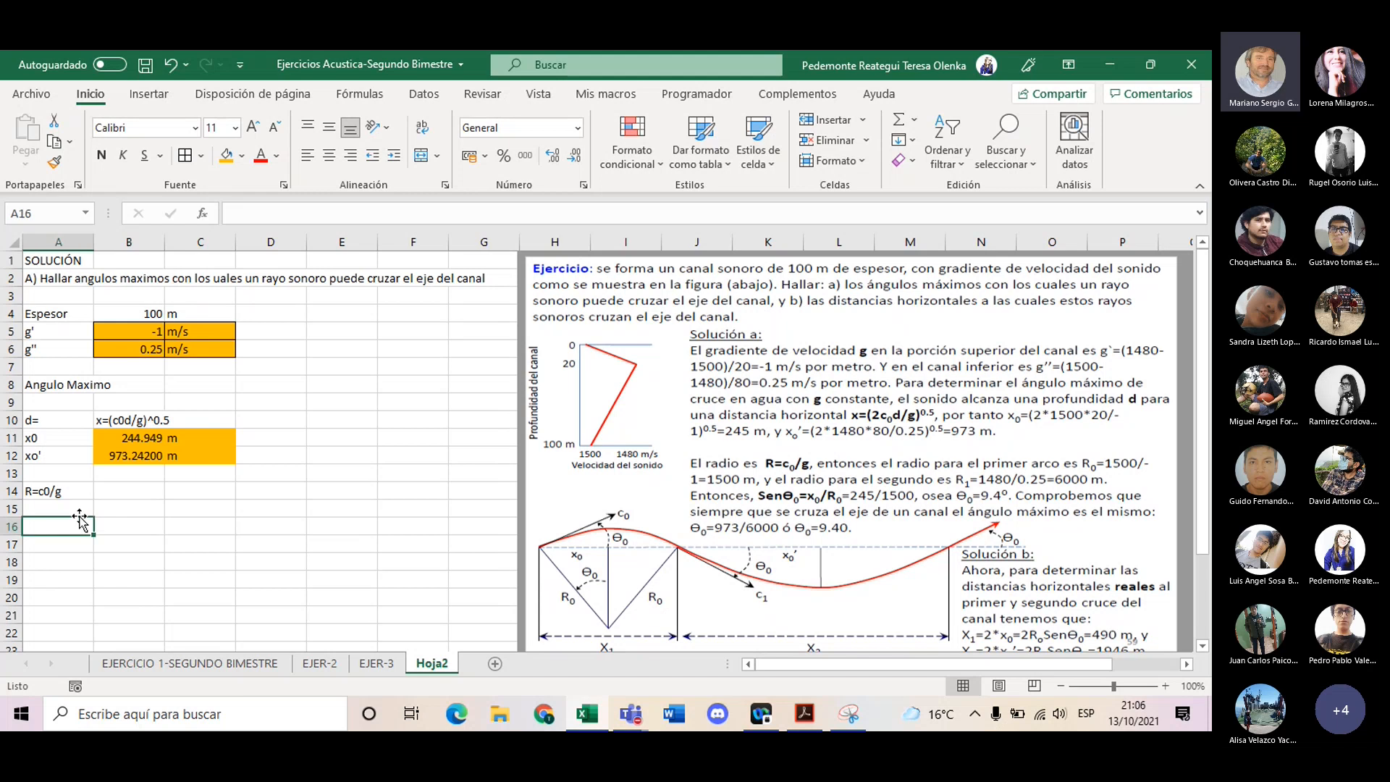
- Label cell A15 as R0, directly below the R=c0/g formula heading
{"action": "left_click", "coordinate": [121, 495]}
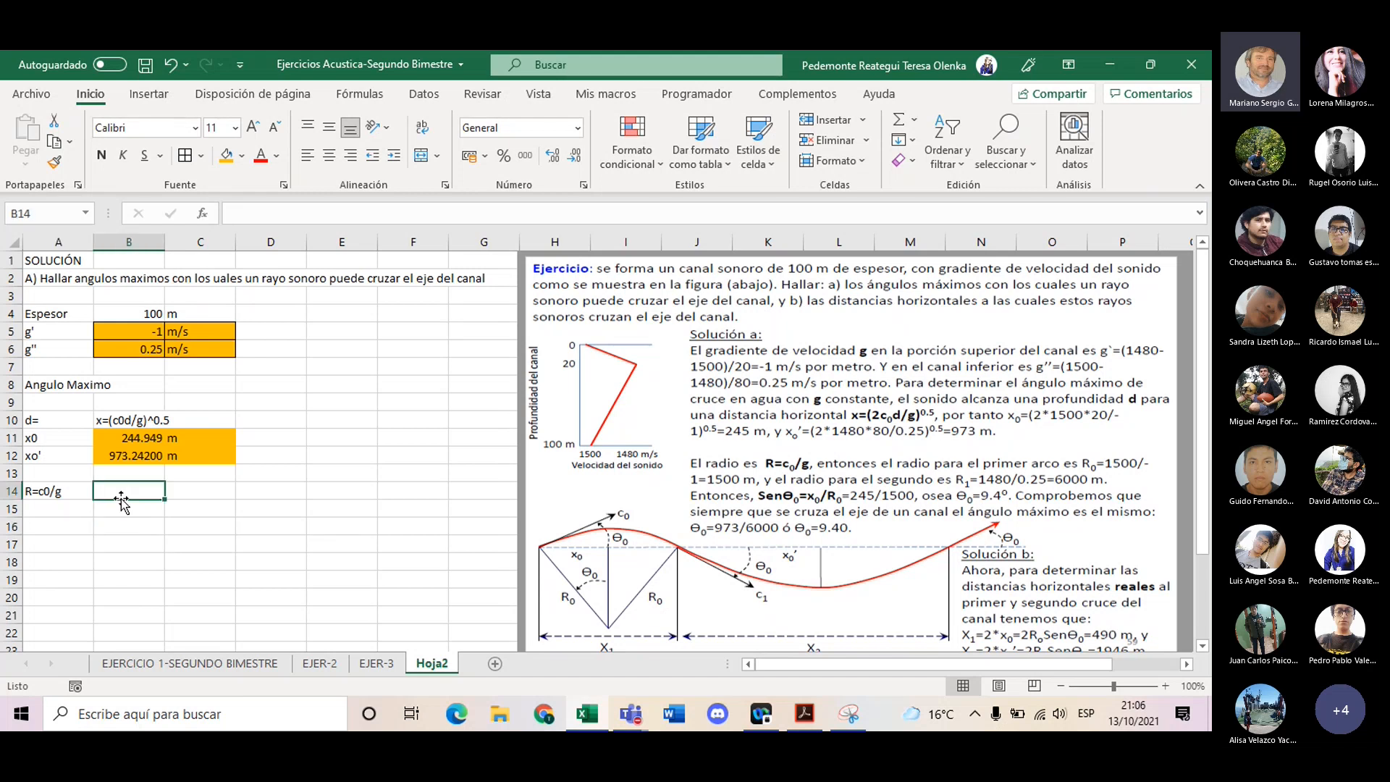
{"action": "left_click", "coordinate": [73, 491]}
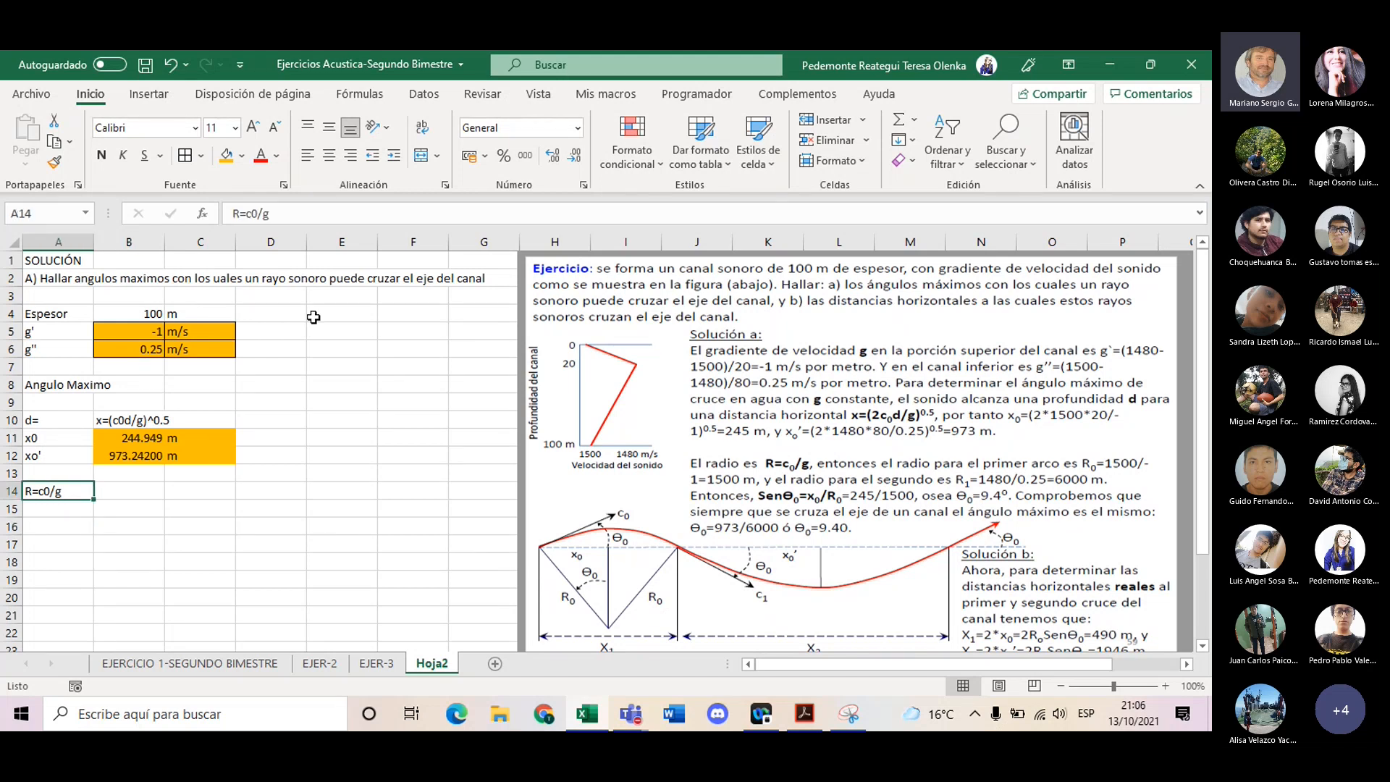
{"action": "left_click", "coordinate": [142, 500]}
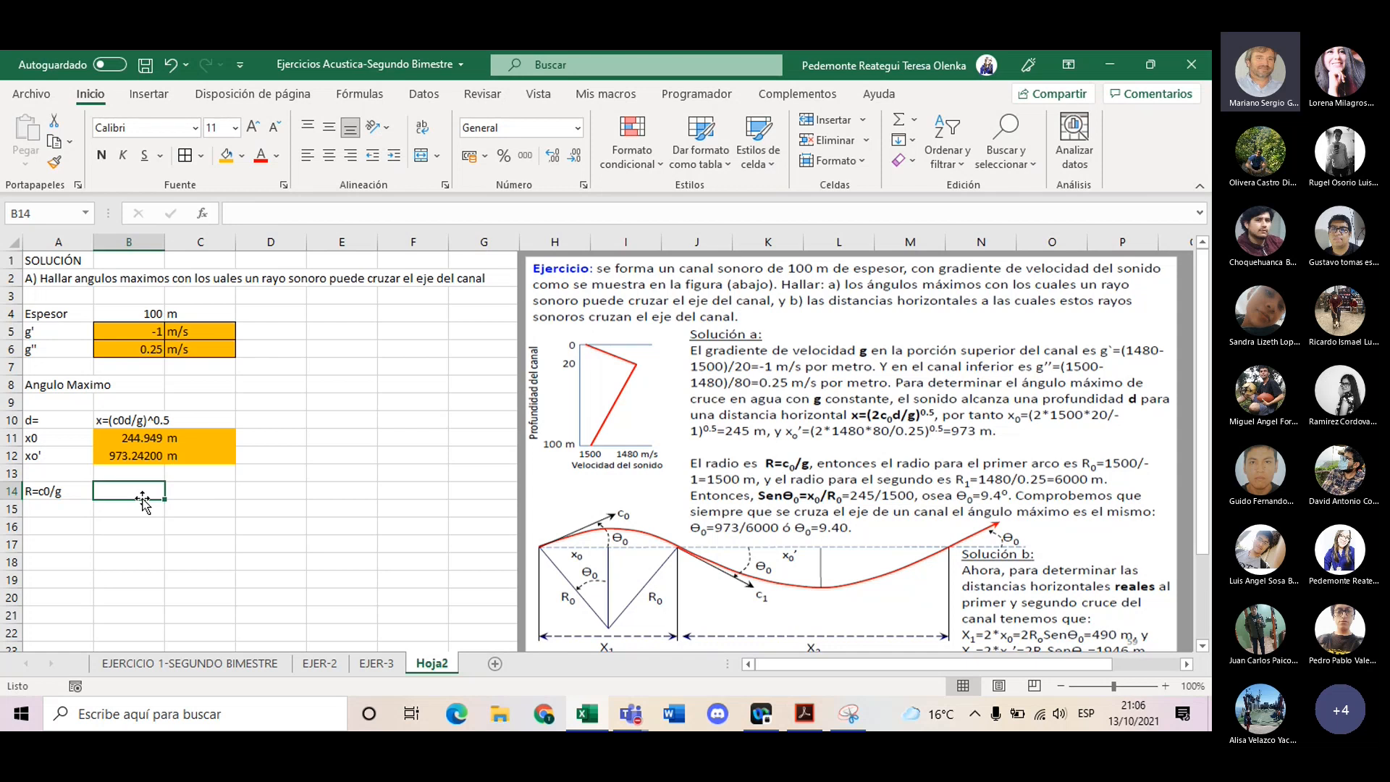
{"action": "left_click", "coordinate": [55, 507]}
{"action": "type", "text": "R0"}
{"action": "key", "text": "Return"}
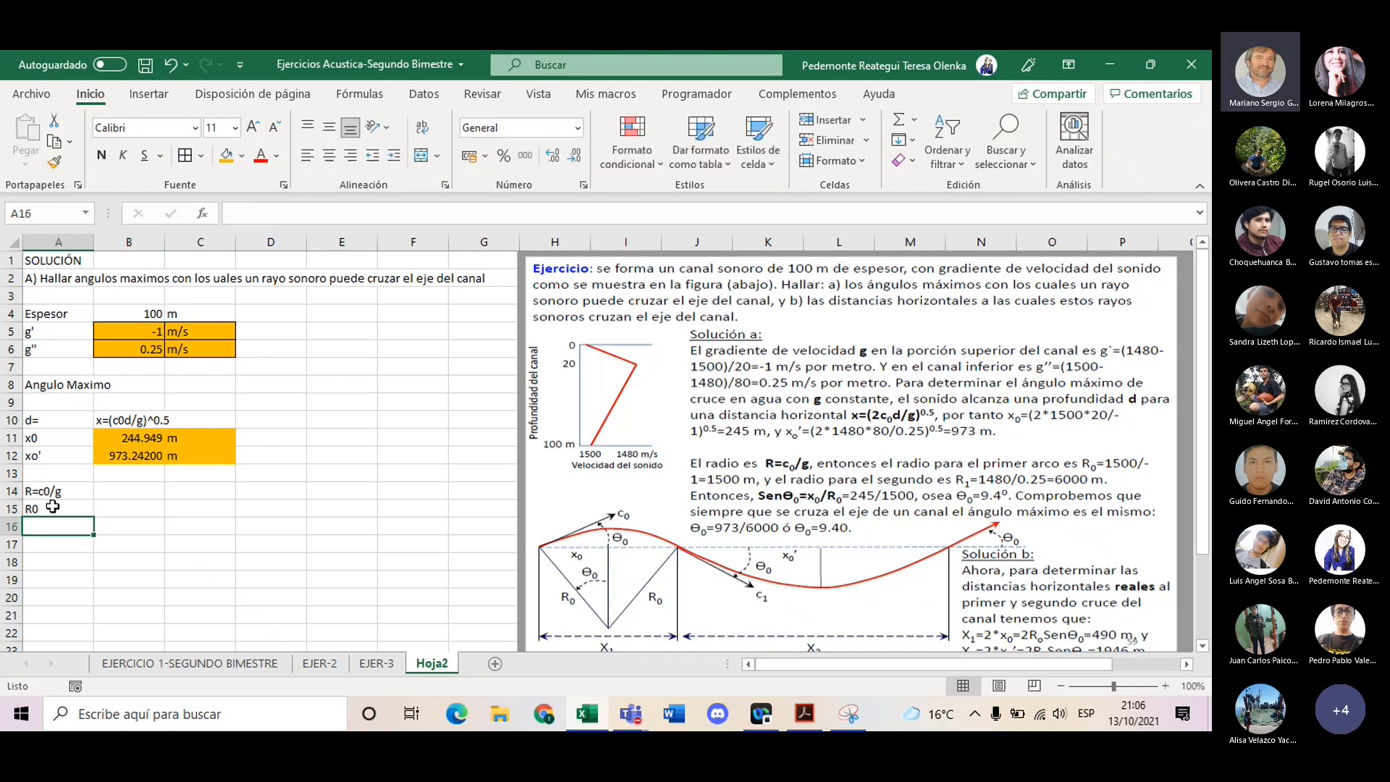
- Calculate R0 in B15 as 1500 divided by g' in B5, with the unit m in C15
{"action": "key", "text": "Right"}
{"action": "key", "text": "Up"}
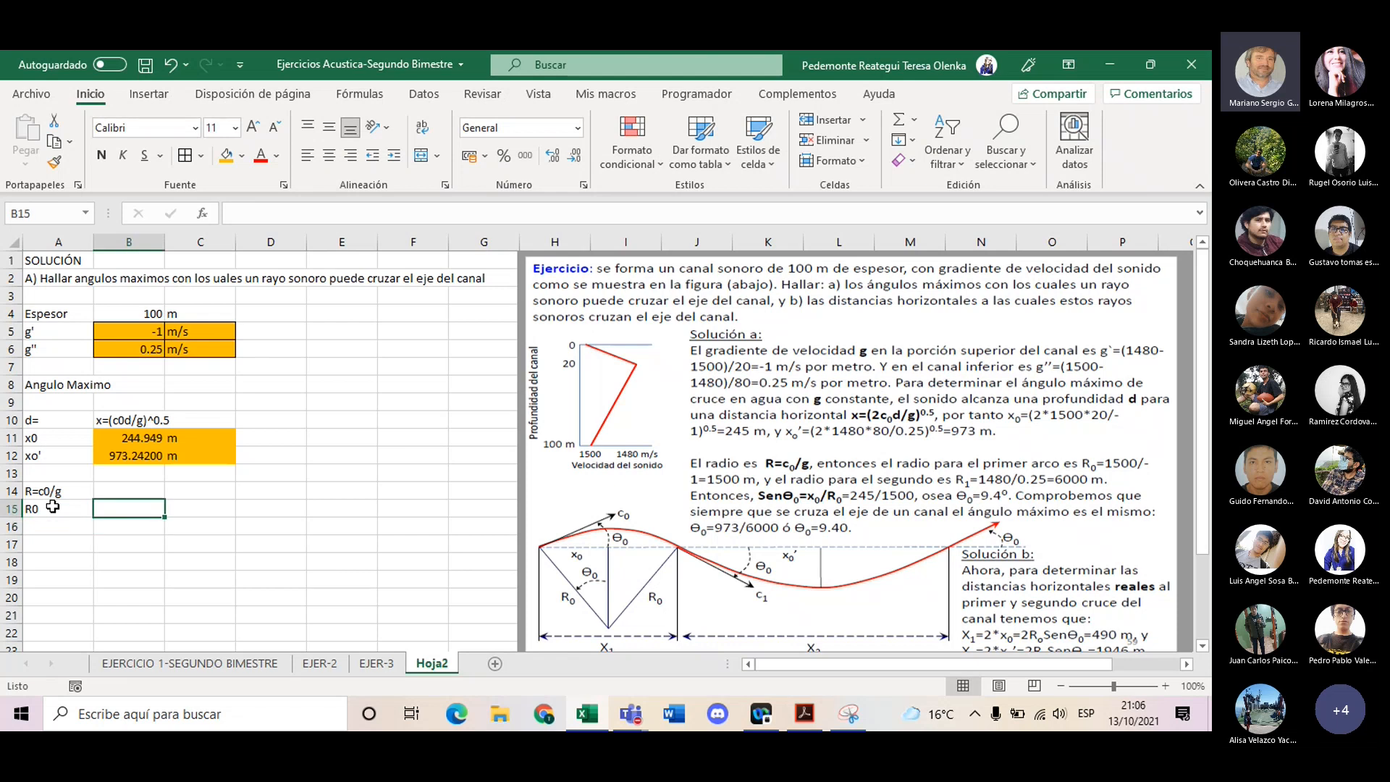
{"action": "type", "text": "="}
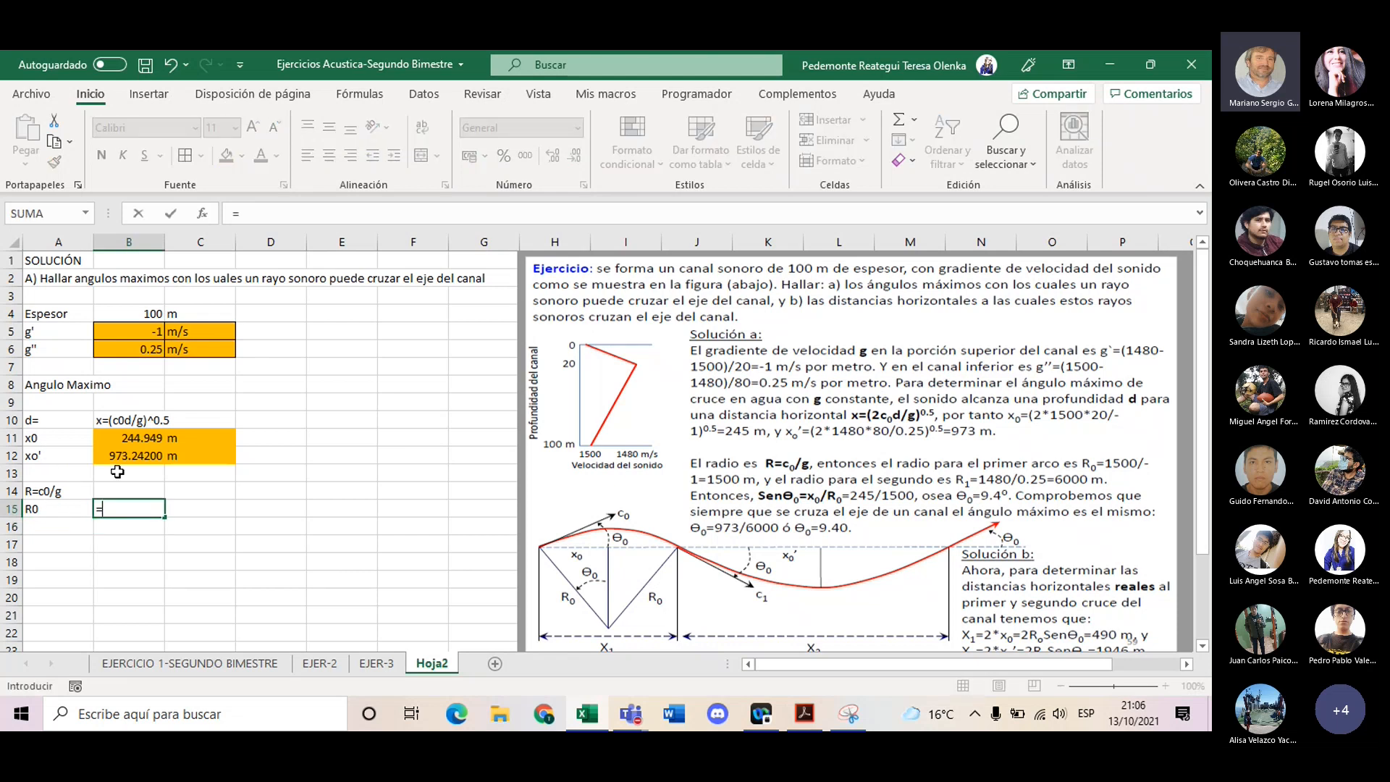
{"action": "type", "text": "1500/"}
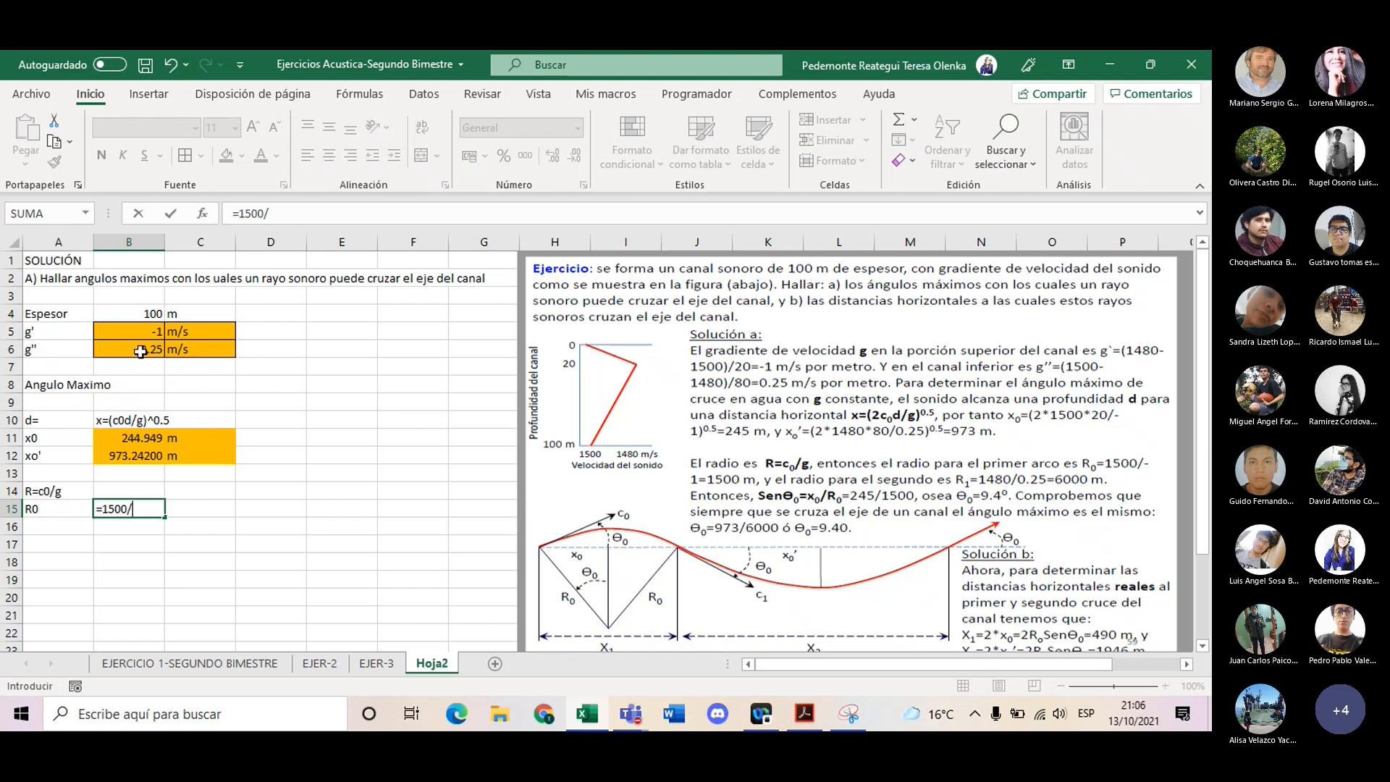
{"action": "left_click", "coordinate": [147, 338]}
{"action": "key", "text": "Return"}
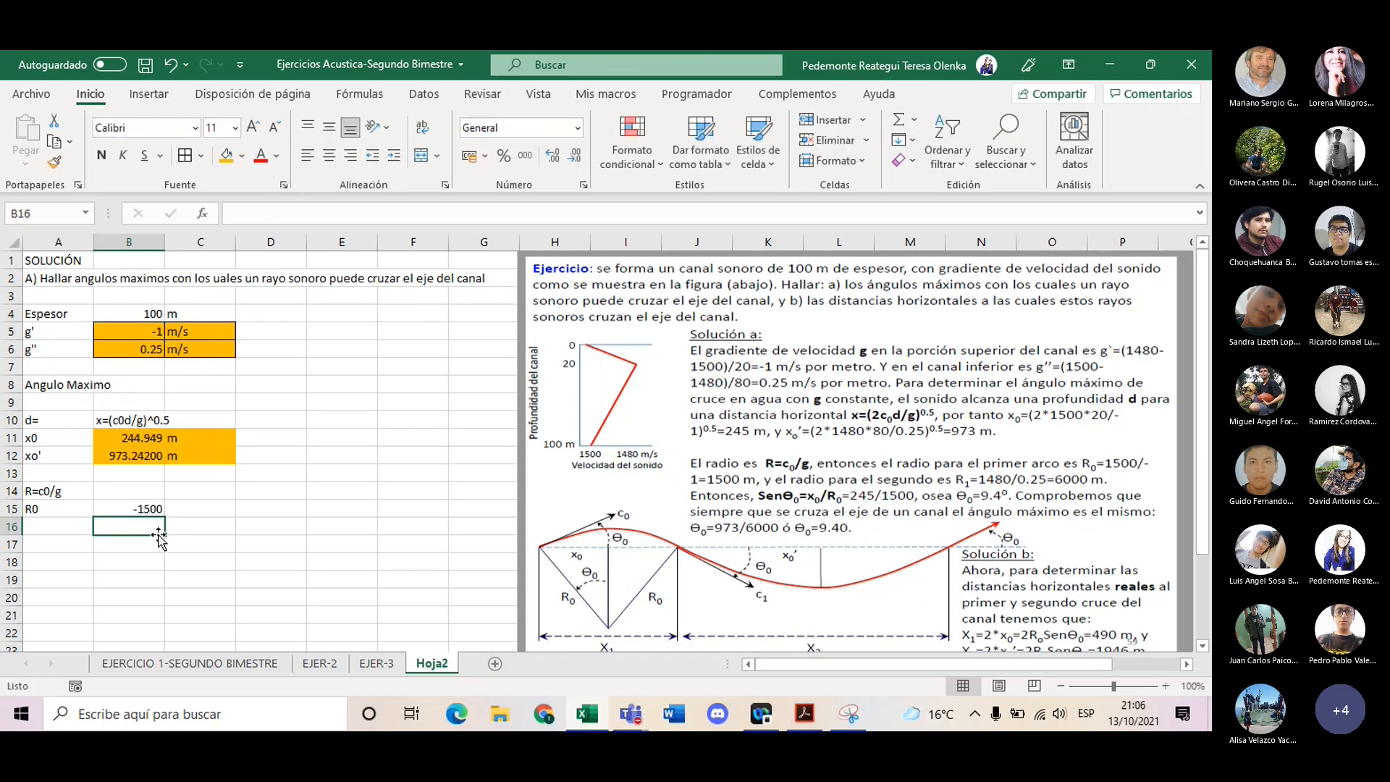
{"action": "left_click", "coordinate": [182, 513]}
{"action": "type", "text": "m"}
{"action": "key", "text": "Return"}
- Negate the numerator of the R0 formula in B15 so that it yields a positive radius
{"action": "left_click", "coordinate": [138, 509]}
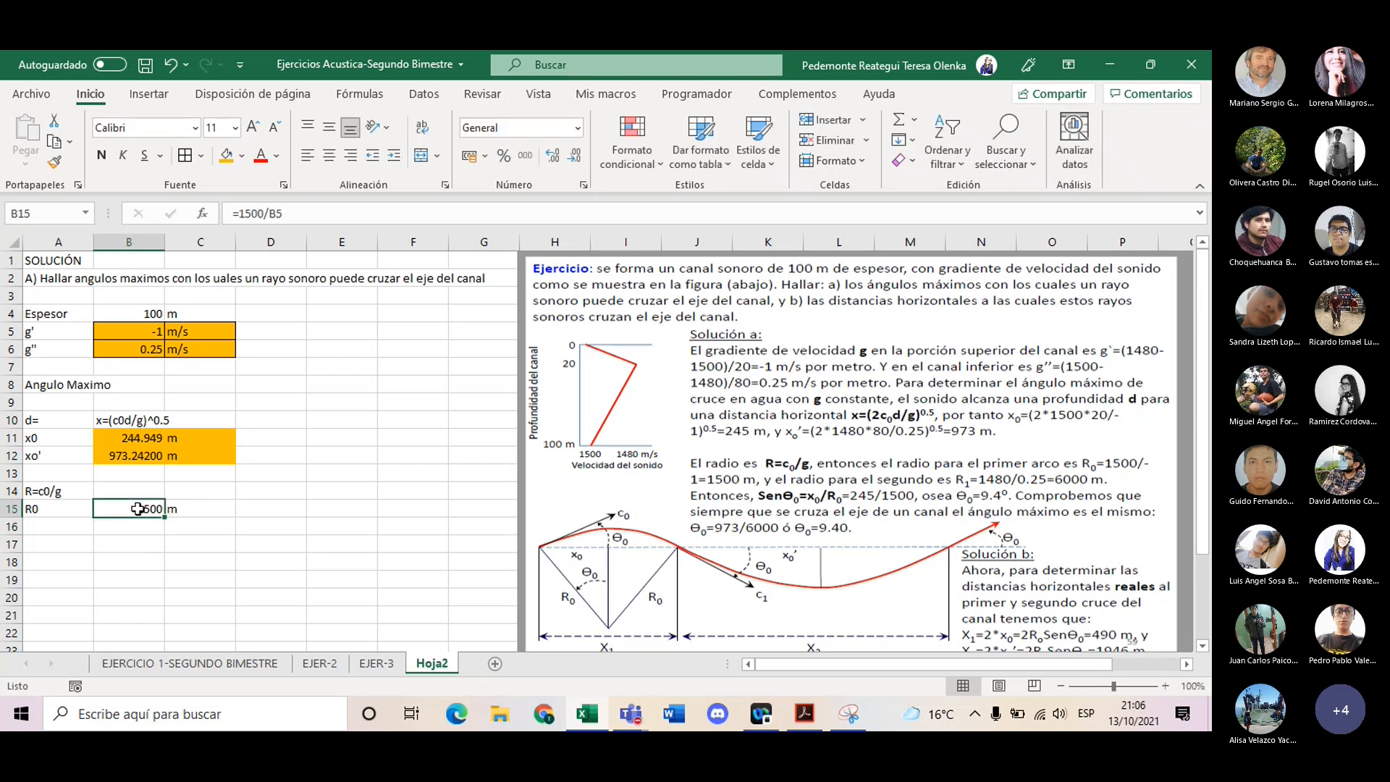
{"action": "left_click", "coordinate": [243, 212]}
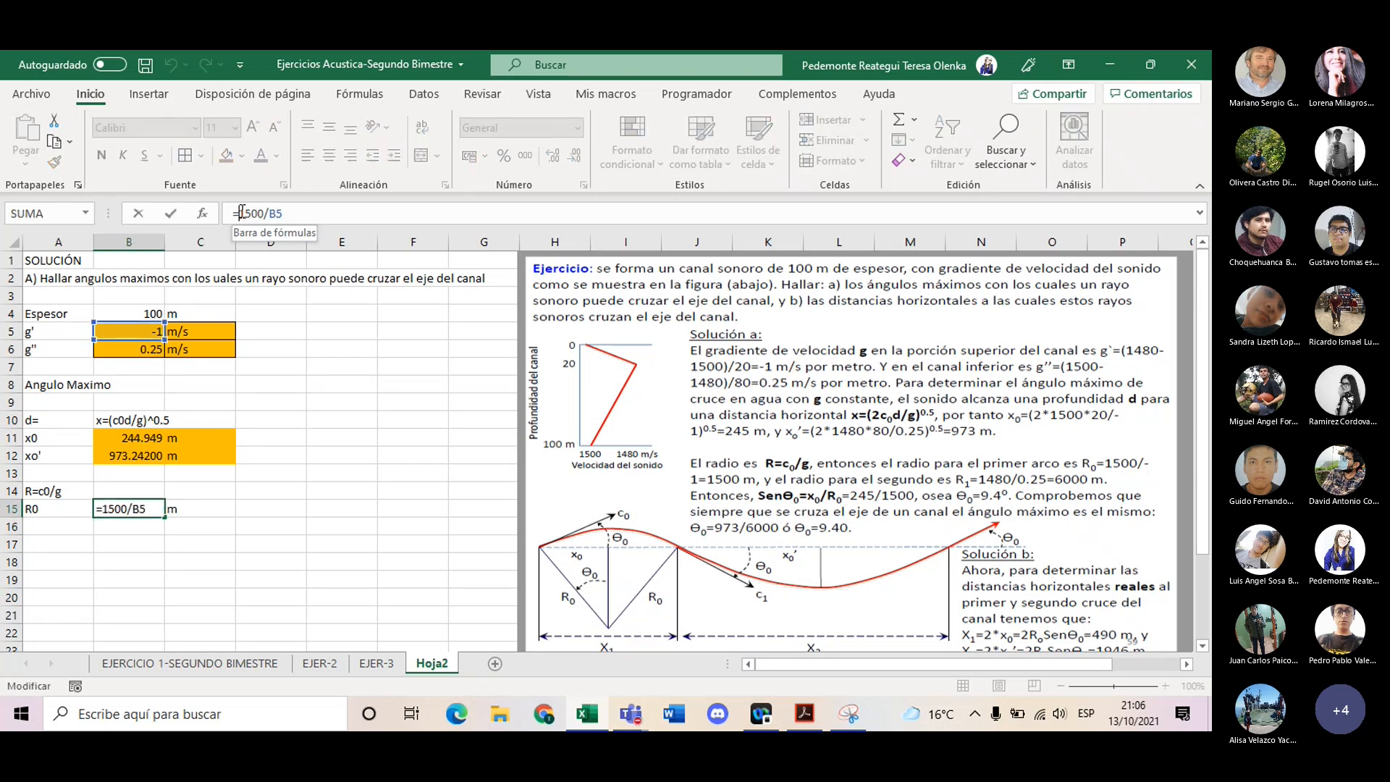
{"action": "key", "text": "Return"}
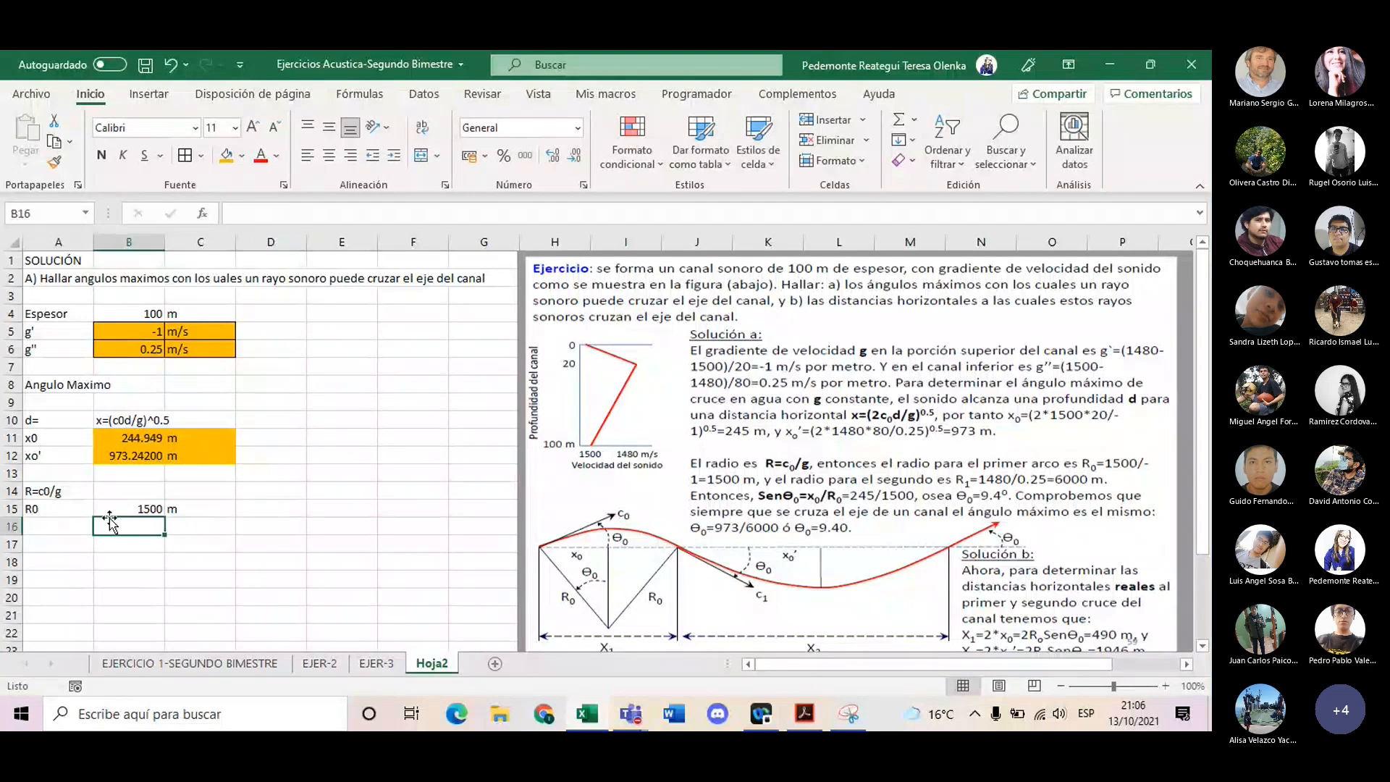
- Add an R1 row in row 16 that divides 1480 by g'' in B6, with the unit m
{"action": "left_click", "coordinate": [45, 525]}
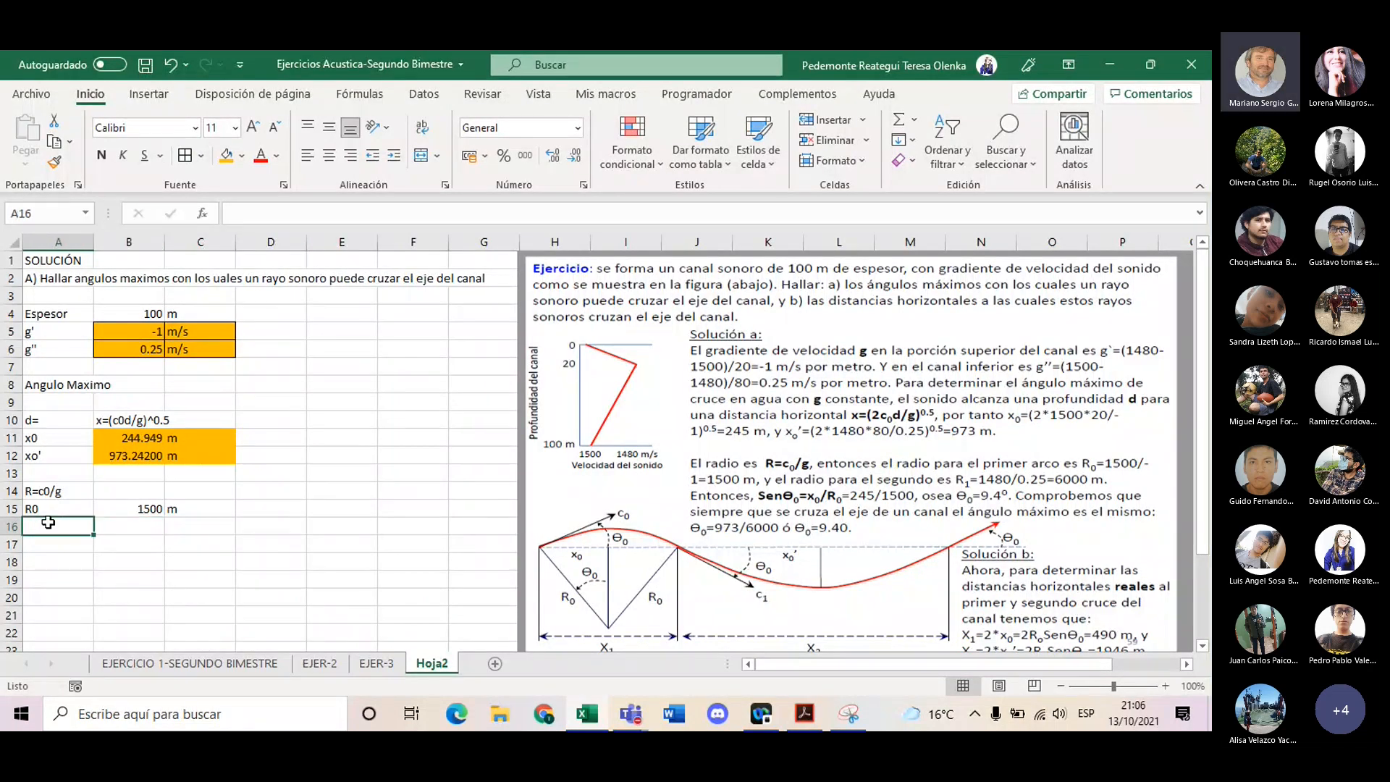
{"action": "type", "text": "r"}
{"action": "type", "text": "R1"}
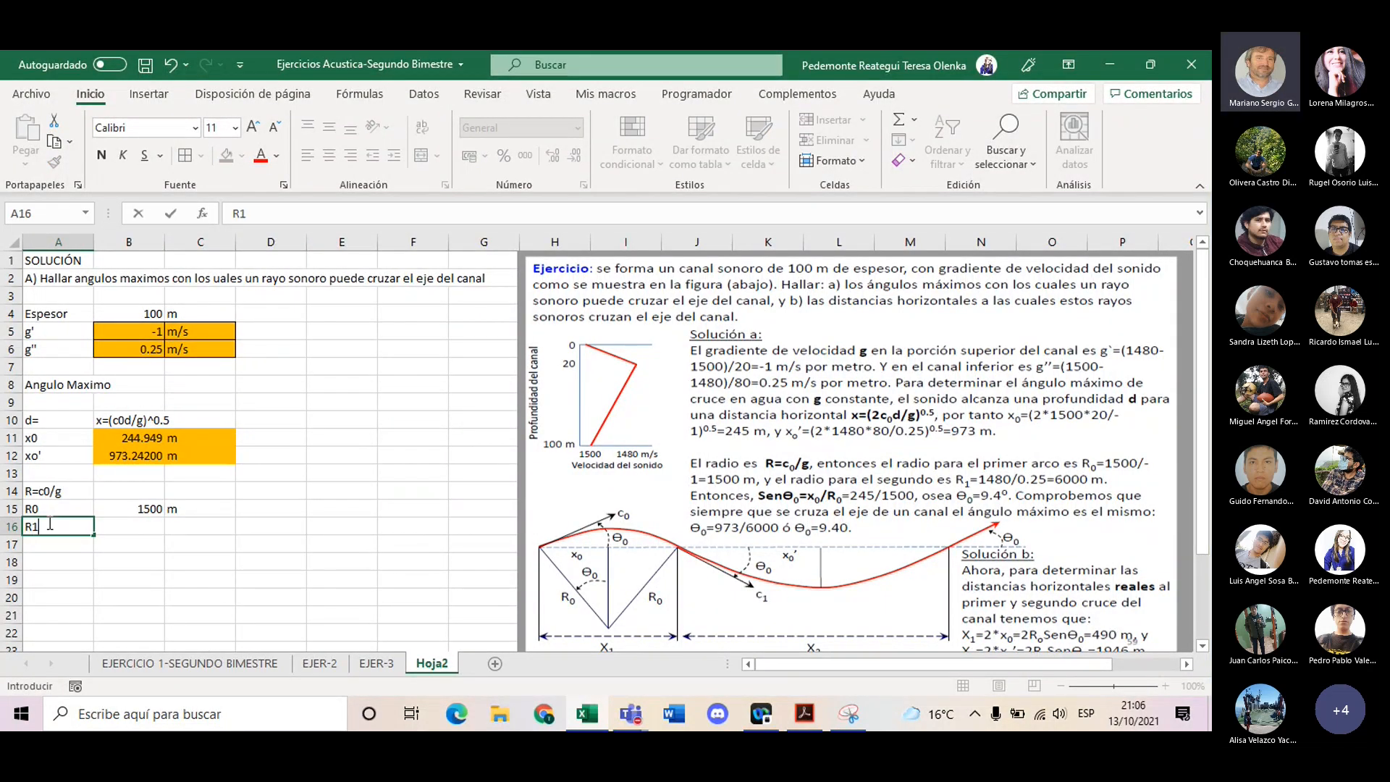
{"action": "key", "text": "Tab"}
{"action": "type", "text": "=1480"}
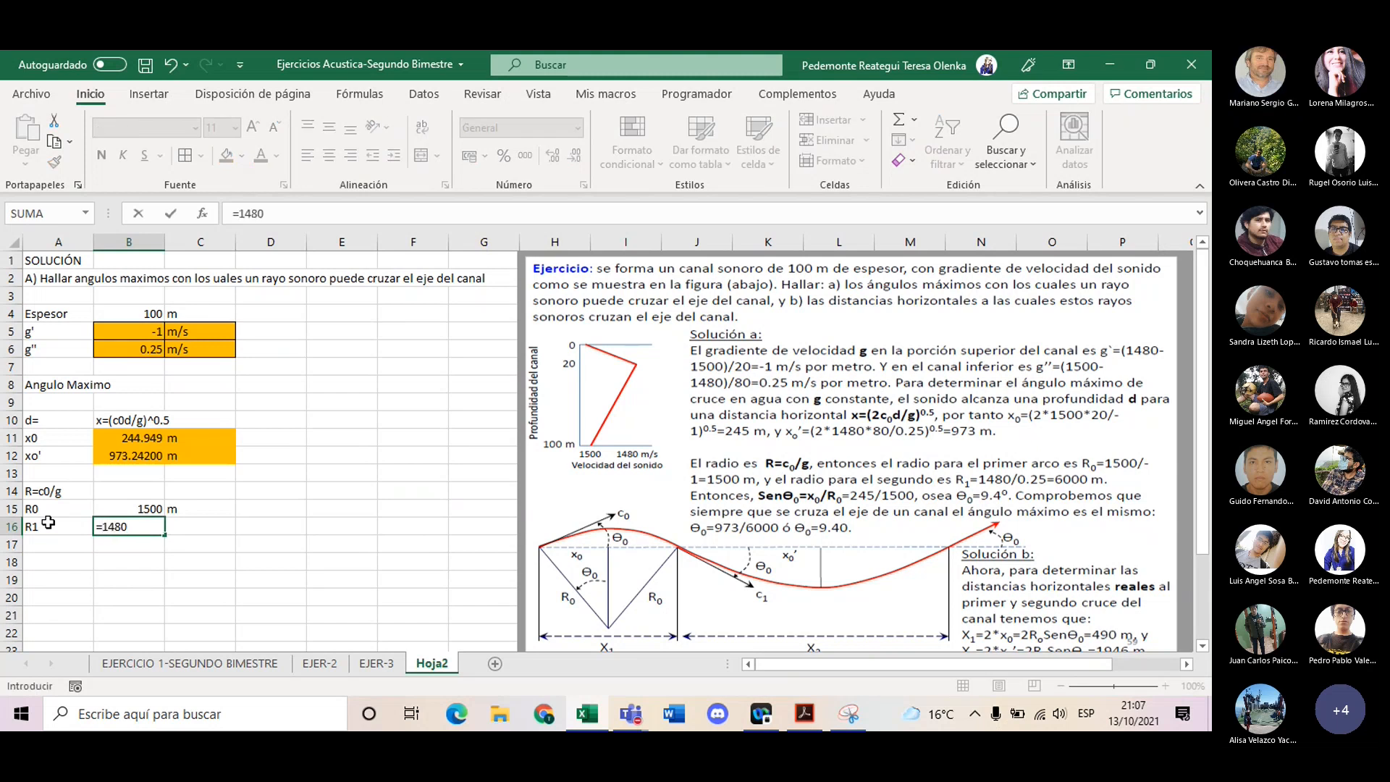
{"action": "type", "text": "/"}
{"action": "left_click", "coordinate": [101, 351]}
{"action": "key", "text": "Return"}
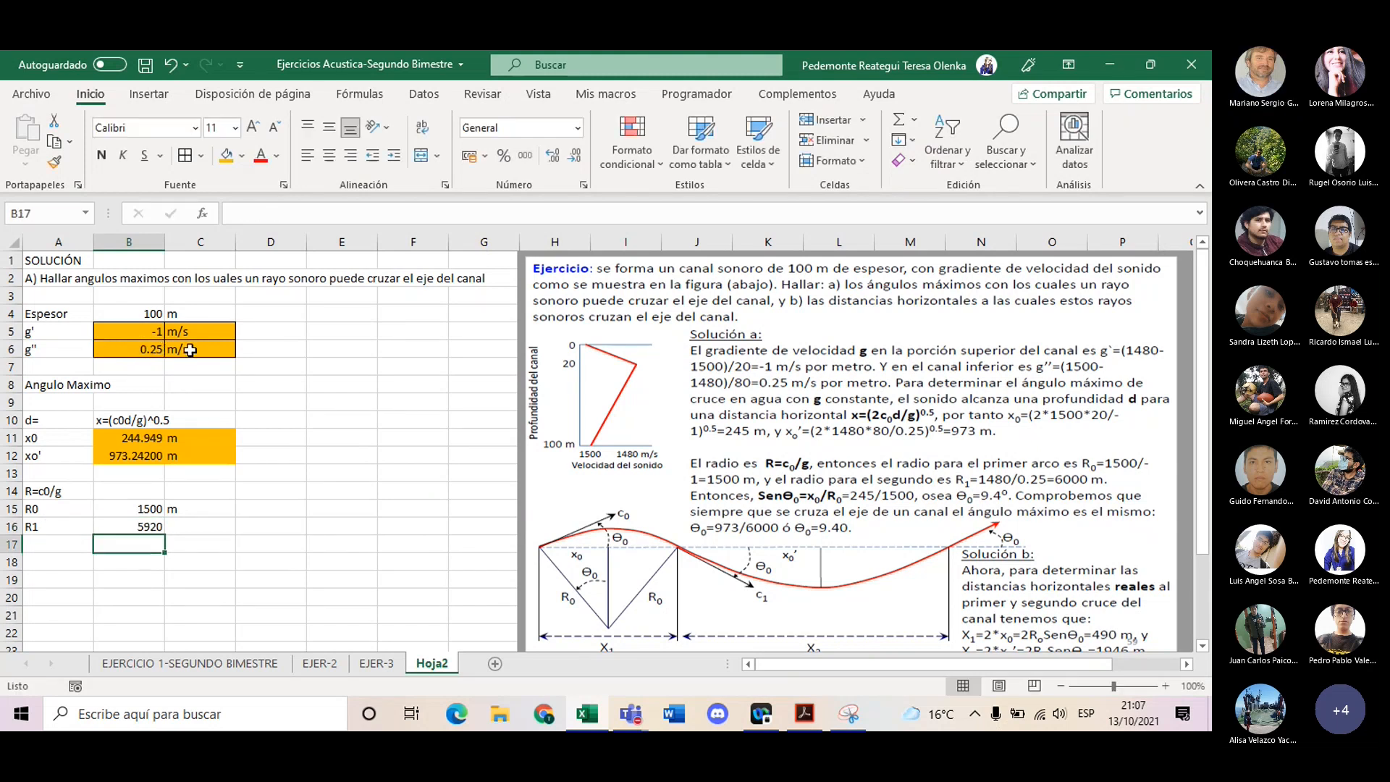
{"action": "left_click", "coordinate": [198, 532]}
{"action": "type", "text": "m"}
{"action": "key", "text": "Return"}
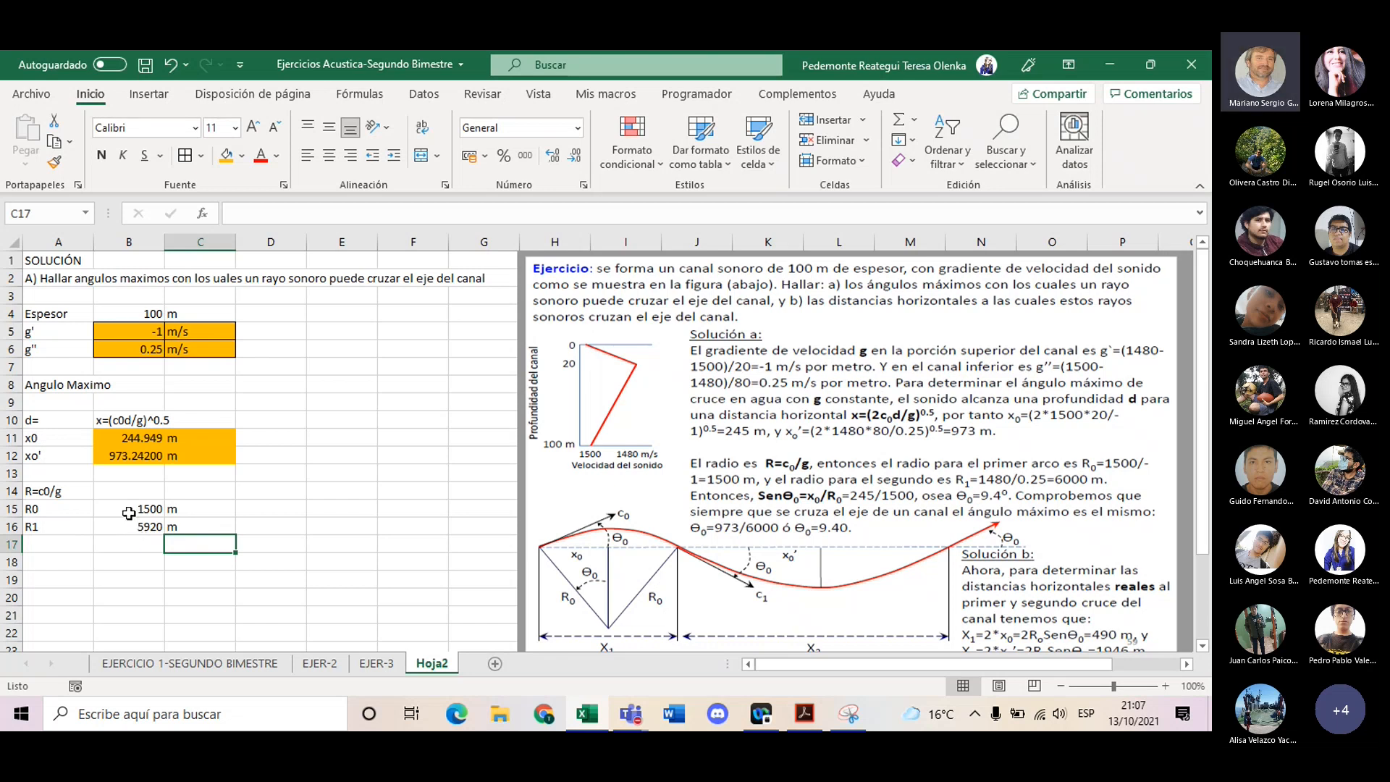
- Start the sine formula label in A18 with the text "Sen"
{"action": "left_click", "coordinate": [130, 572]}
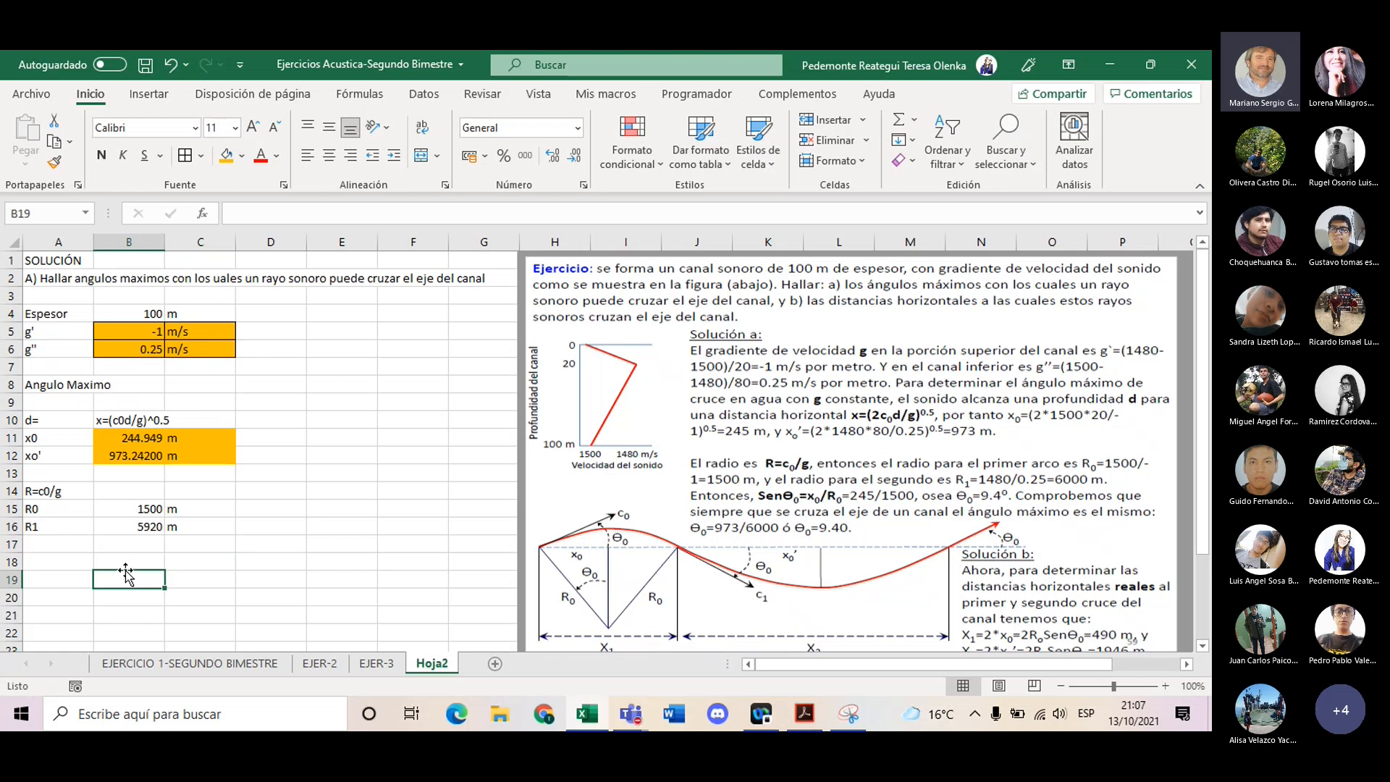
{"action": "left_click", "coordinate": [135, 526]}
{"action": "left_click", "coordinate": [133, 575]}
{"action": "left_click", "coordinate": [85, 558]}
{"action": "double_click", "coordinate": [88, 558]}
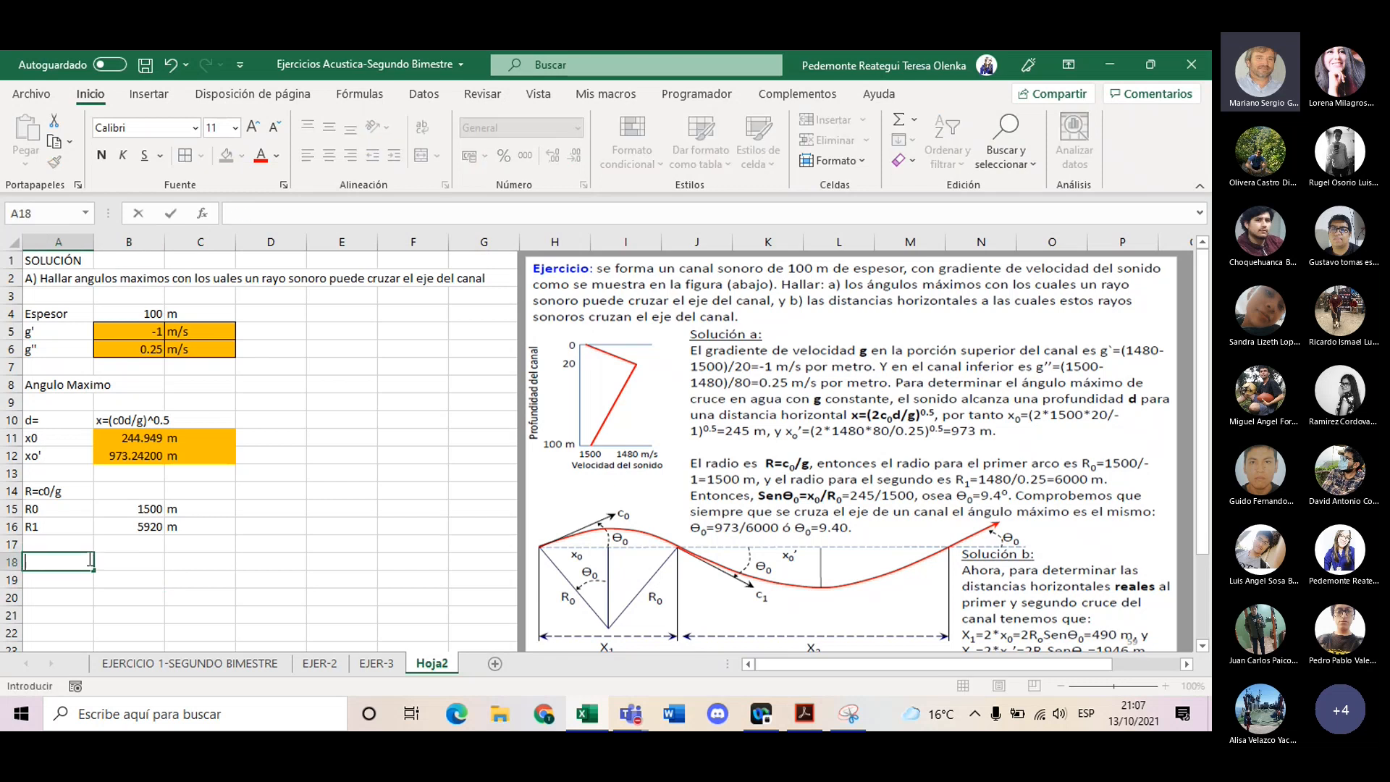
{"action": "type", "text": "Sen"}
- Move the text "=2R o Sen Ɵ 0 =490 m, y" from lower in the sheet up to A20
{"action": "scroll", "coordinate": [111, 630], "scroll_direction": "down", "scroll_amount": 5}
{"action": "scroll", "coordinate": [111, 630], "scroll_direction": "up", "scroll_amount": 3}
{"action": "left_click", "coordinate": [131, 625]}
{"action": "left_click_drag", "start_coordinate": [130, 626], "coordinate": [58, 487]}
- Copy only the Ɵ symbol from the text in A20, leaving that cell's content as it is
{"action": "left_click_drag", "start_coordinate": [299, 213], "coordinate": [289, 214]}
{"action": "left_click", "coordinate": [333, 476]}
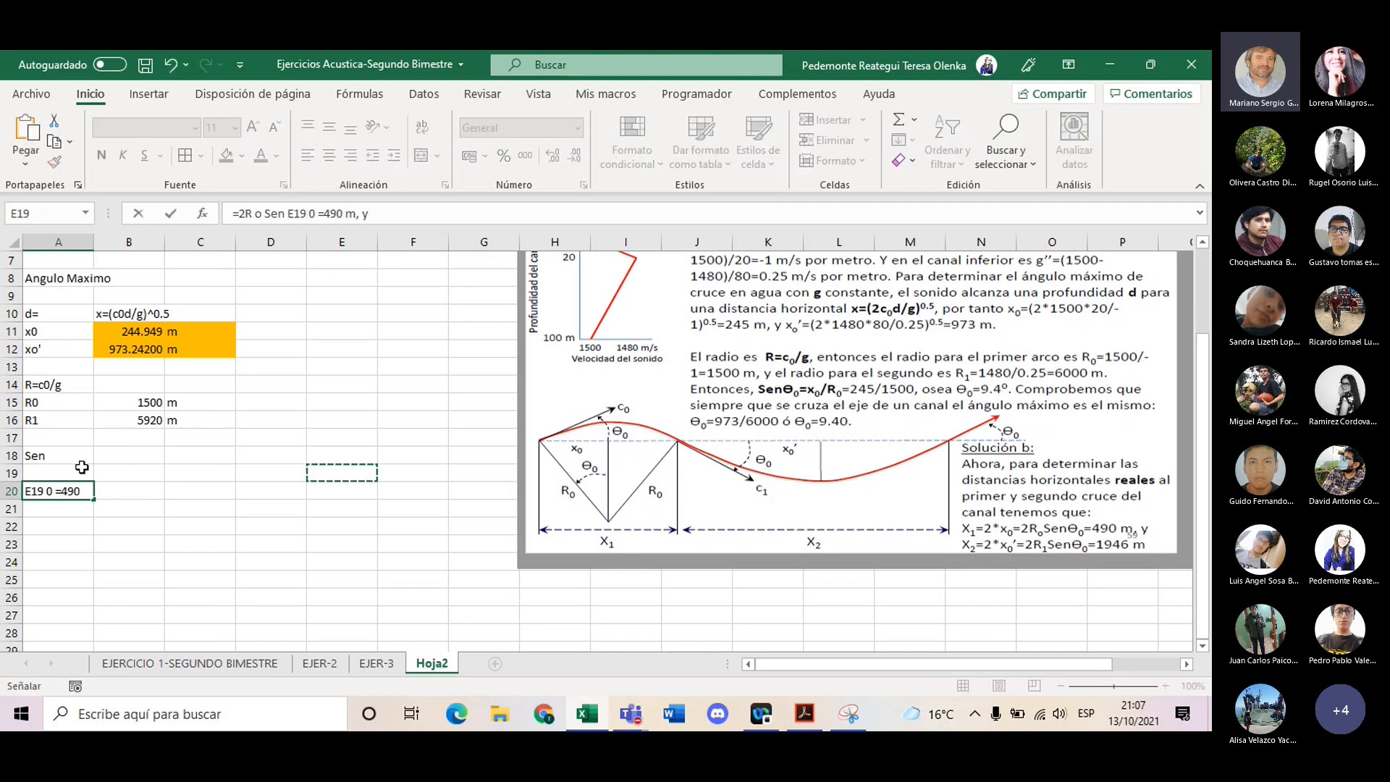
{"action": "key", "text": "Escape"}
{"action": "left_click_drag", "start_coordinate": [297, 214], "coordinate": [287, 215]}
{"action": "key", "text": "ctrl+c"}
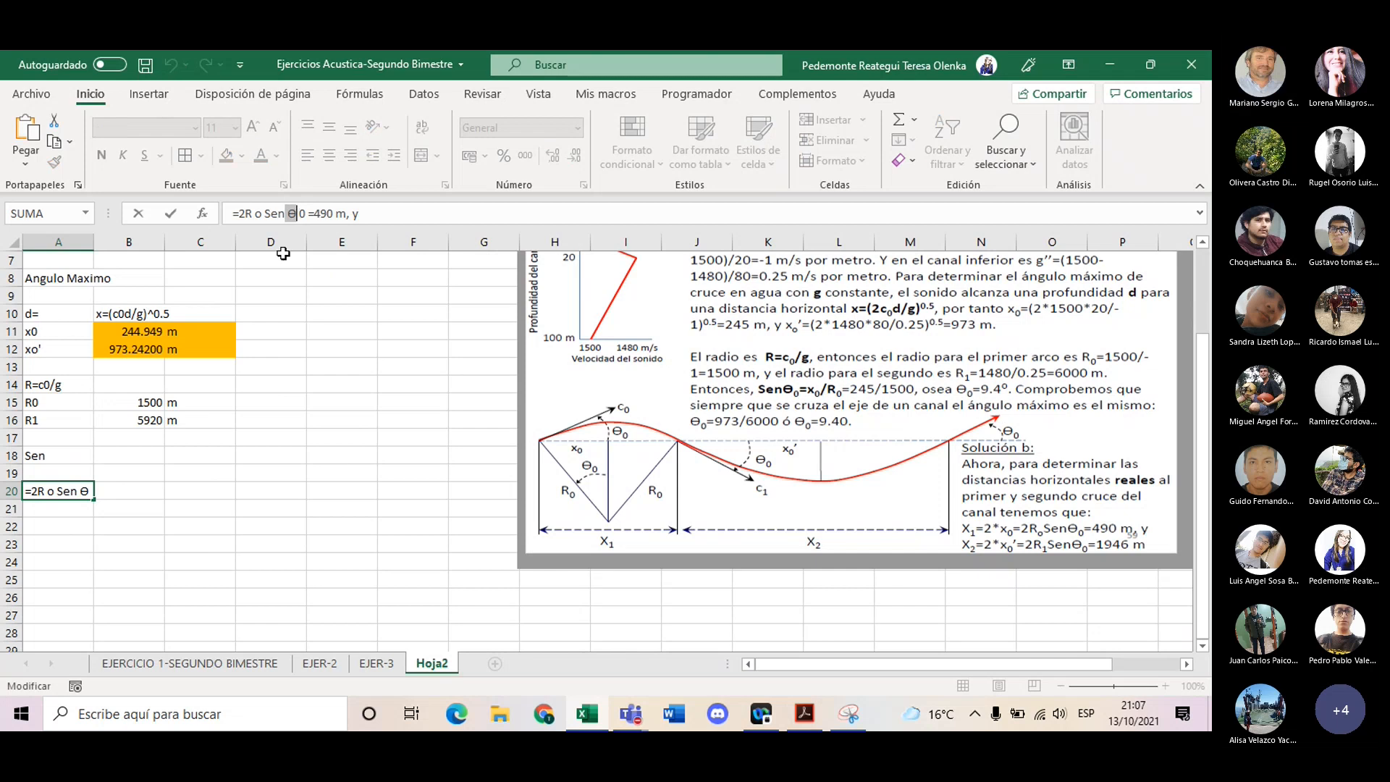
{"action": "key", "text": "Escape"}
- Complete the label in A18 as "Sen Ɵ=x0/R0", using the copied Ɵ symbol
{"action": "left_click", "coordinate": [68, 460]}
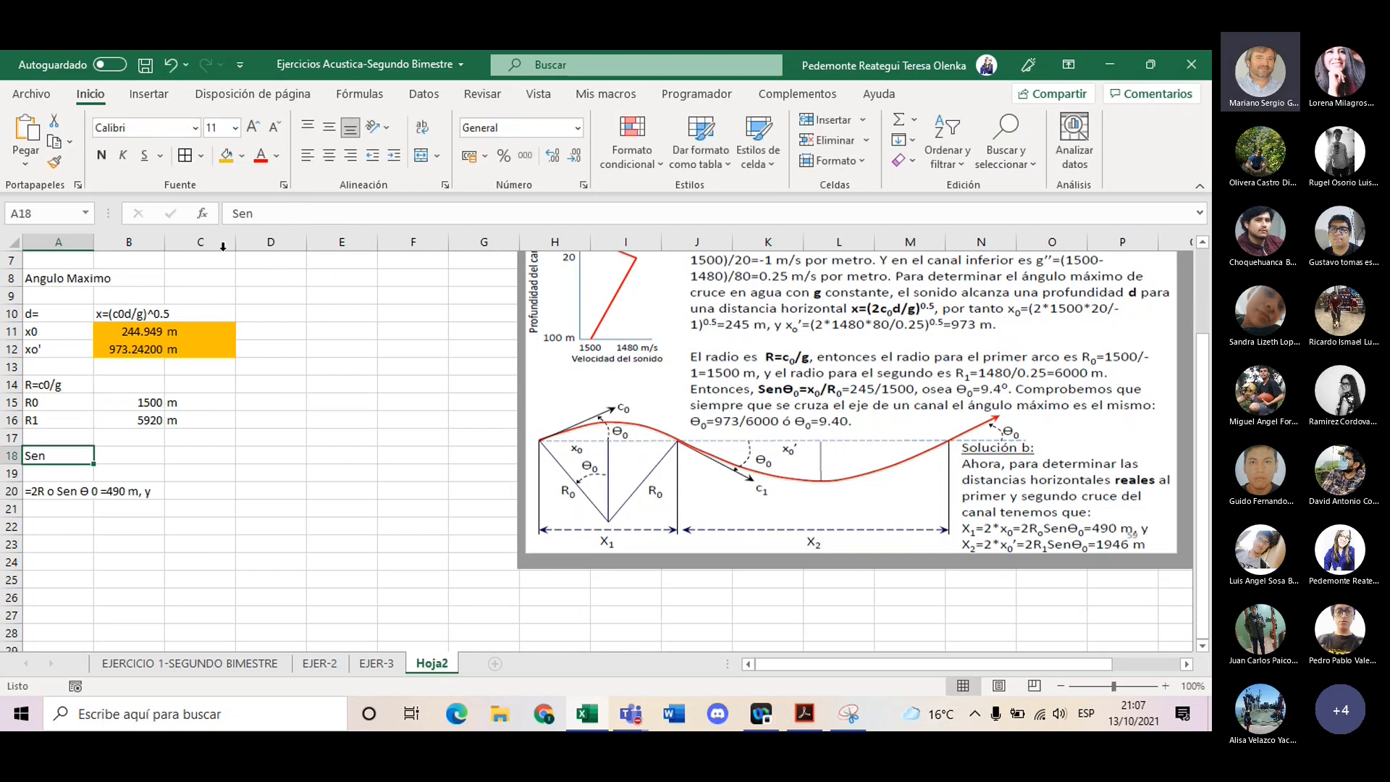
{"action": "left_click", "coordinate": [299, 215]}
{"action": "key", "text": "ctrl+v"}
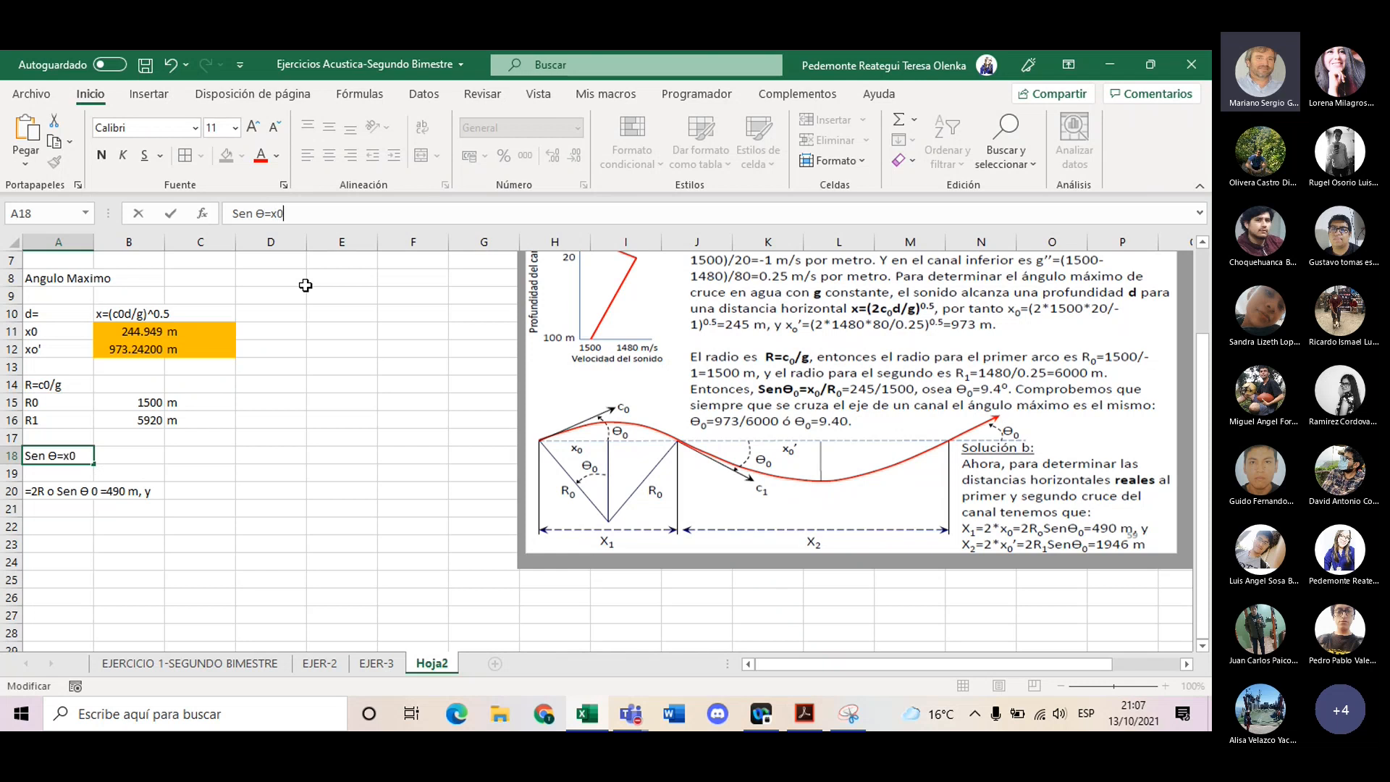
{"action": "type", "text": "=x0/R0"}
{"action": "key", "text": "Return"}
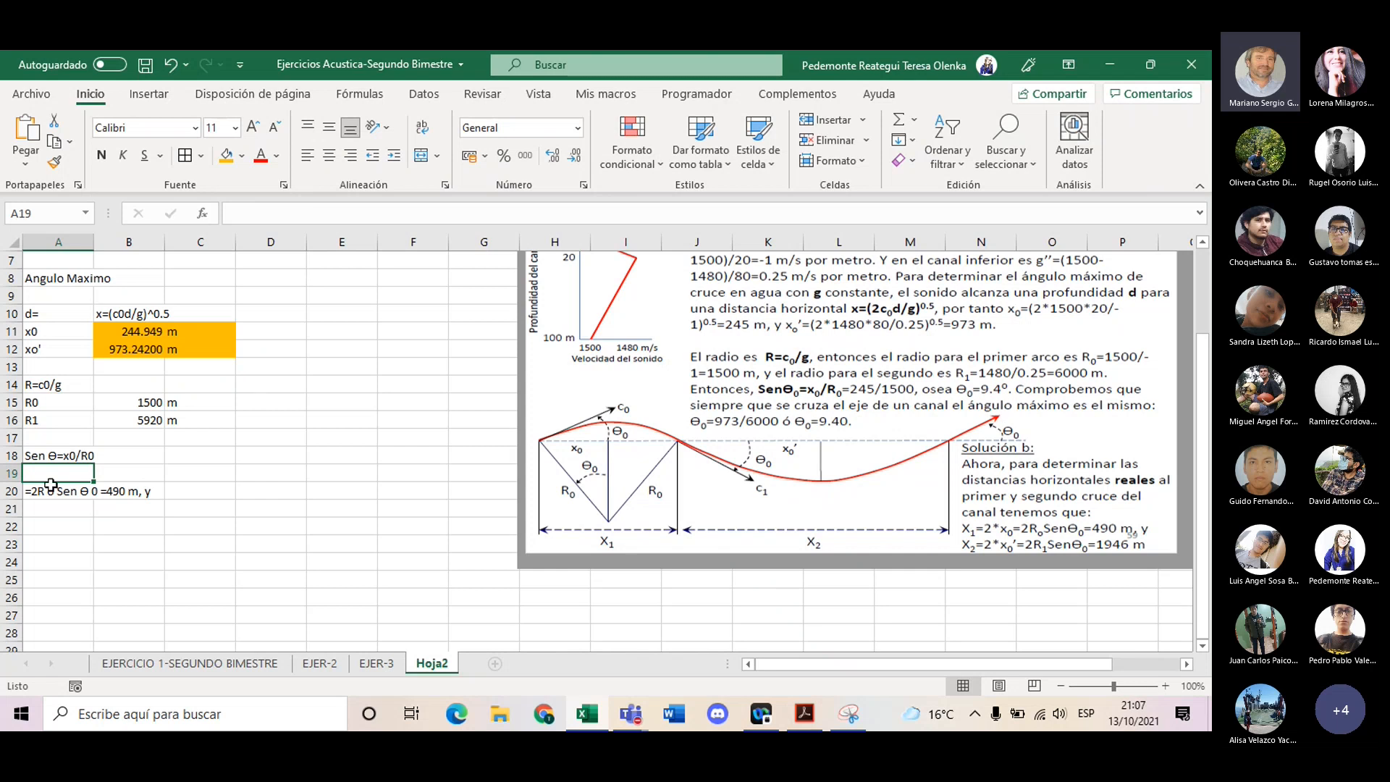
- Move the text in A20 down to A23 and widen column A slightly to fit the sine label
{"action": "left_click", "coordinate": [71, 496]}
{"action": "left_click_drag", "start_coordinate": [78, 510], "coordinate": [84, 550]}
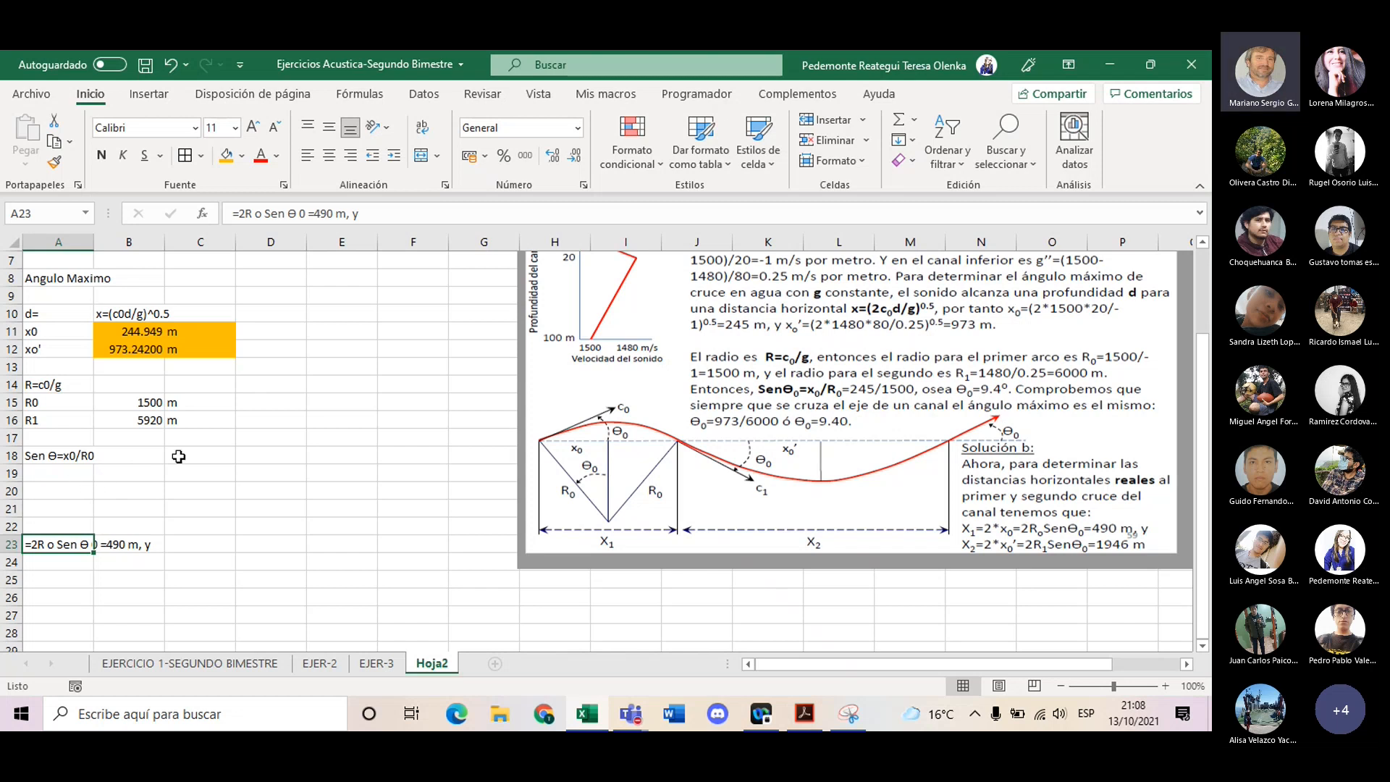
{"action": "left_click_drag", "start_coordinate": [93, 241], "coordinate": [101, 241]}
- Calculate Sen Ɵ in B18 by dividing x0 in B11 by 1500
{"action": "left_click", "coordinate": [148, 452]}
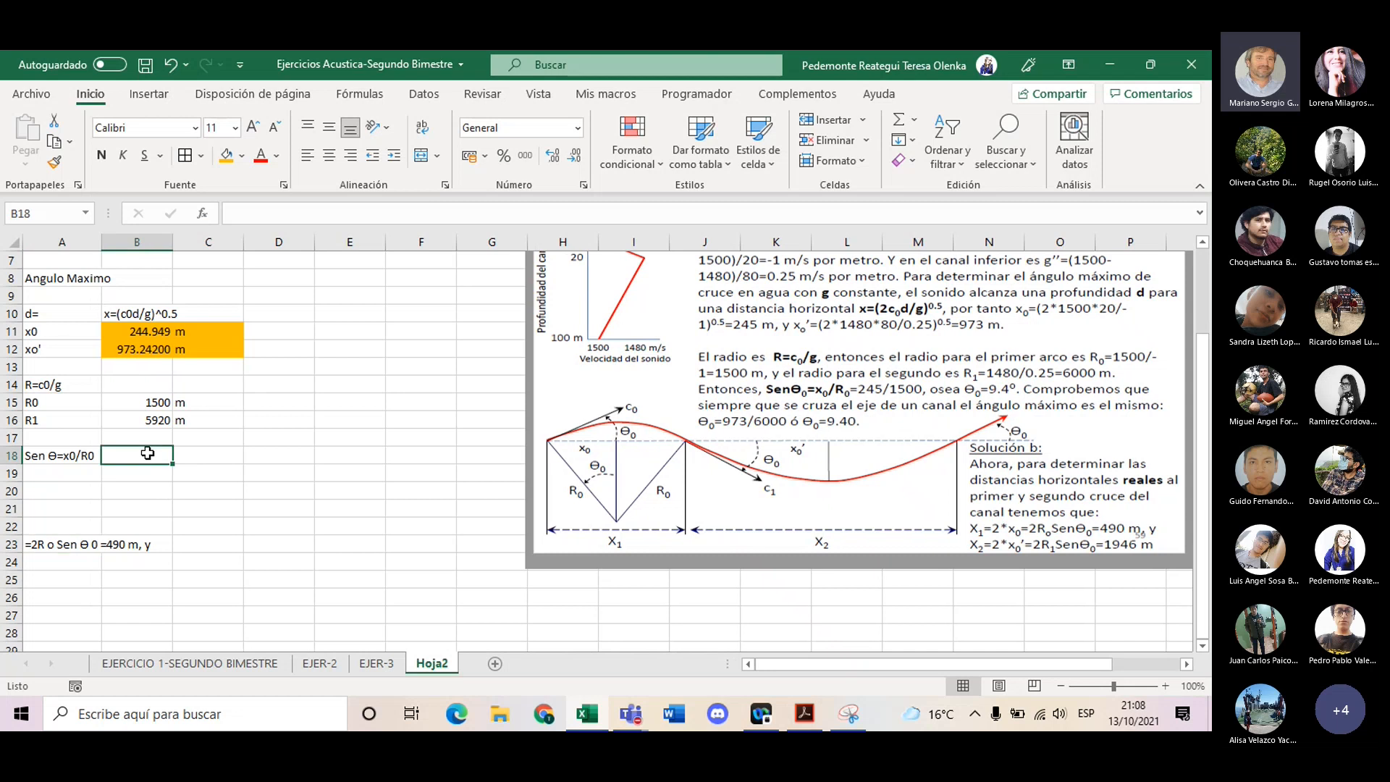
{"action": "type", "text": "="}
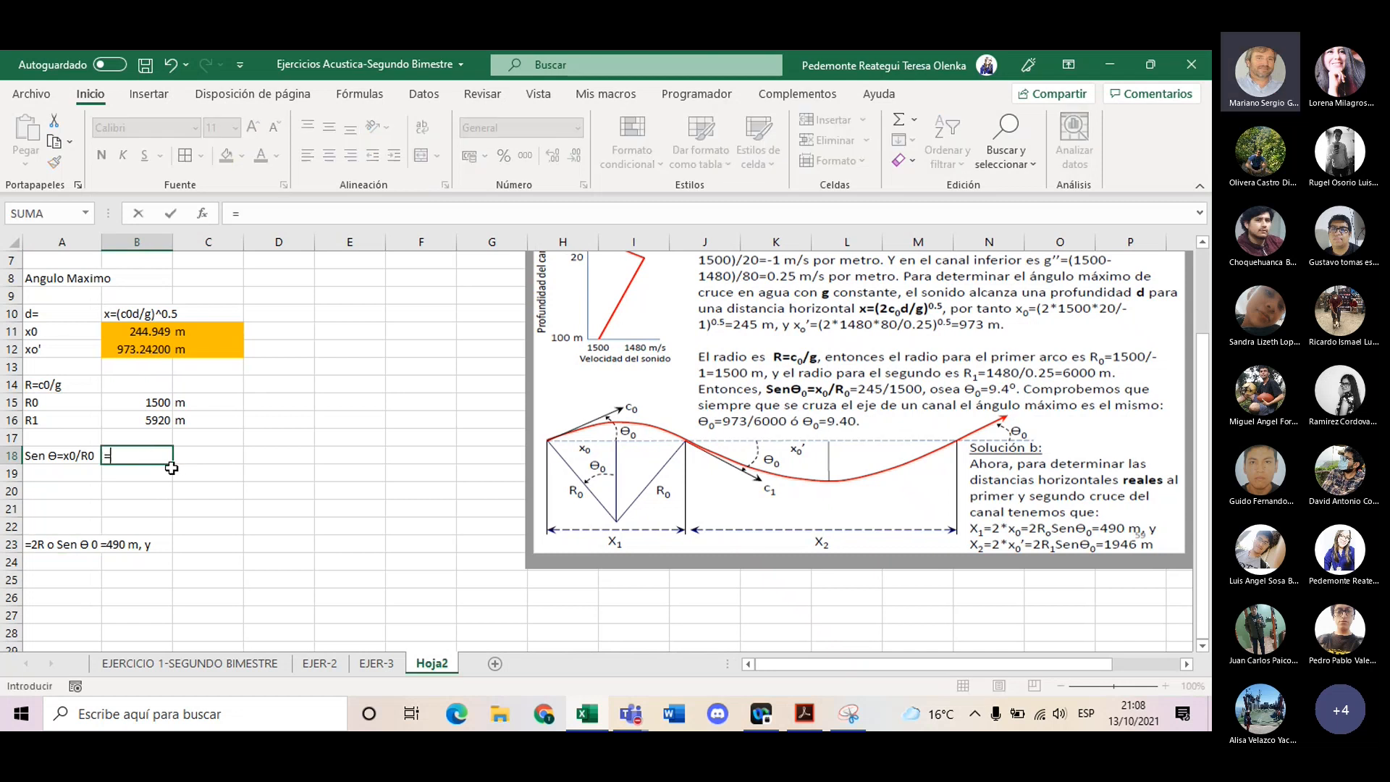
{"action": "left_click", "coordinate": [135, 332]}
{"action": "type", "text": "/1500"}
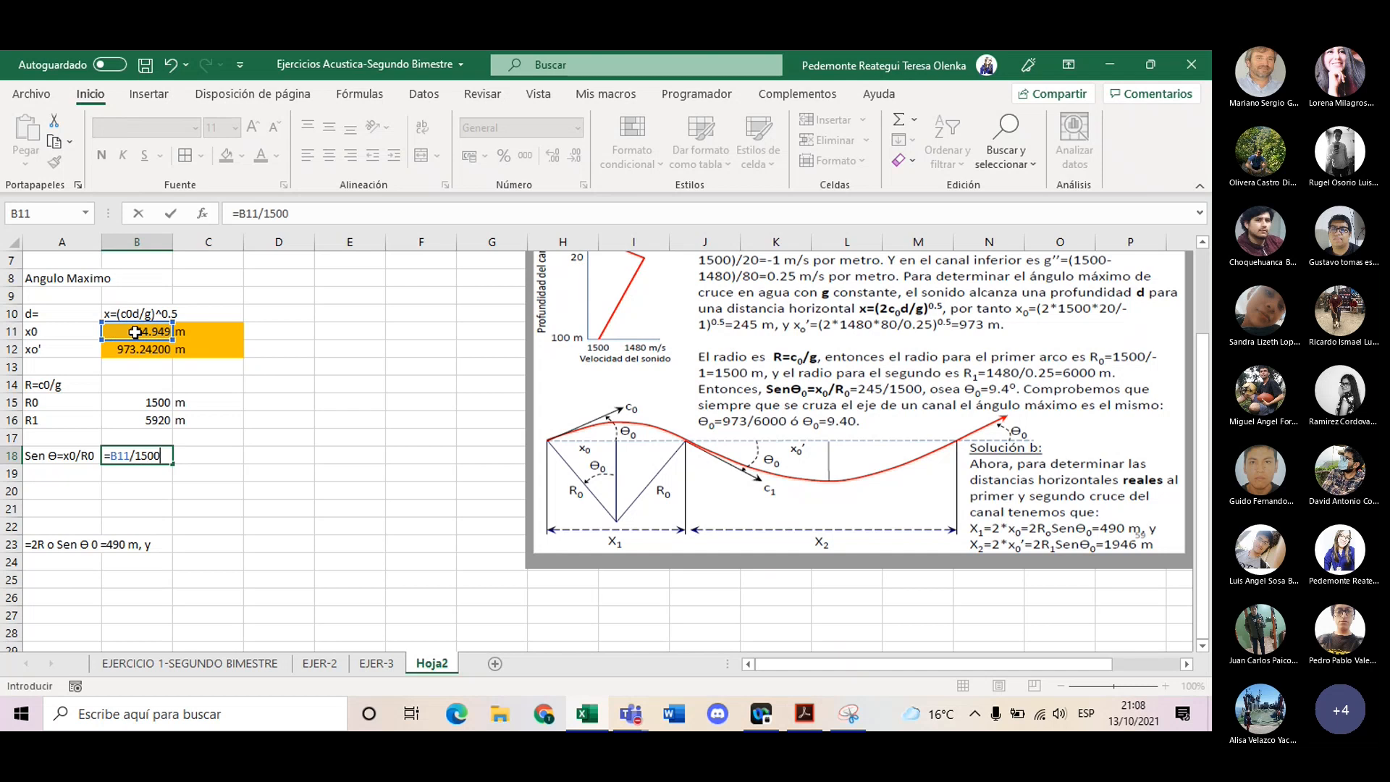
{"action": "key", "text": "Return"}
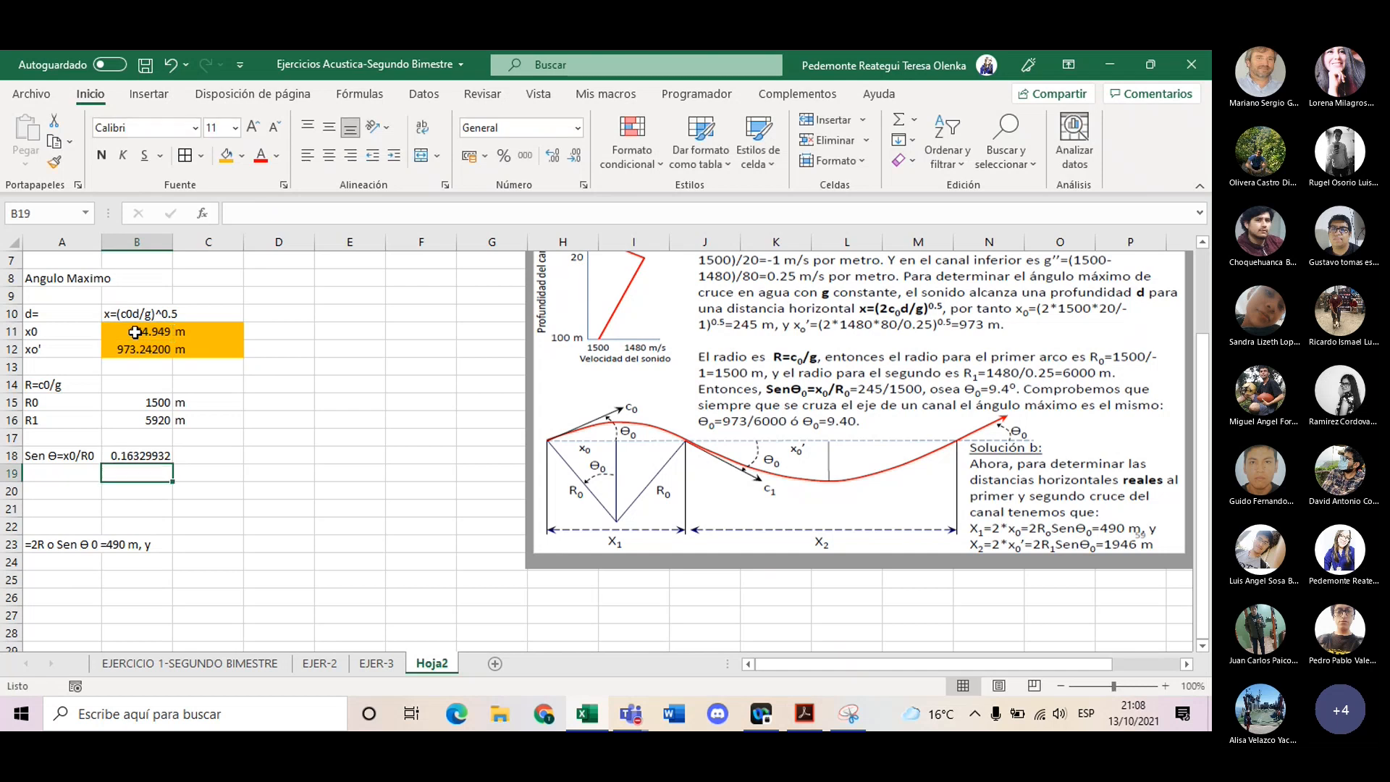
- Reduce the Sen Ɵ value in B18 to five decimal places
{"action": "left_click", "coordinate": [158, 454]}
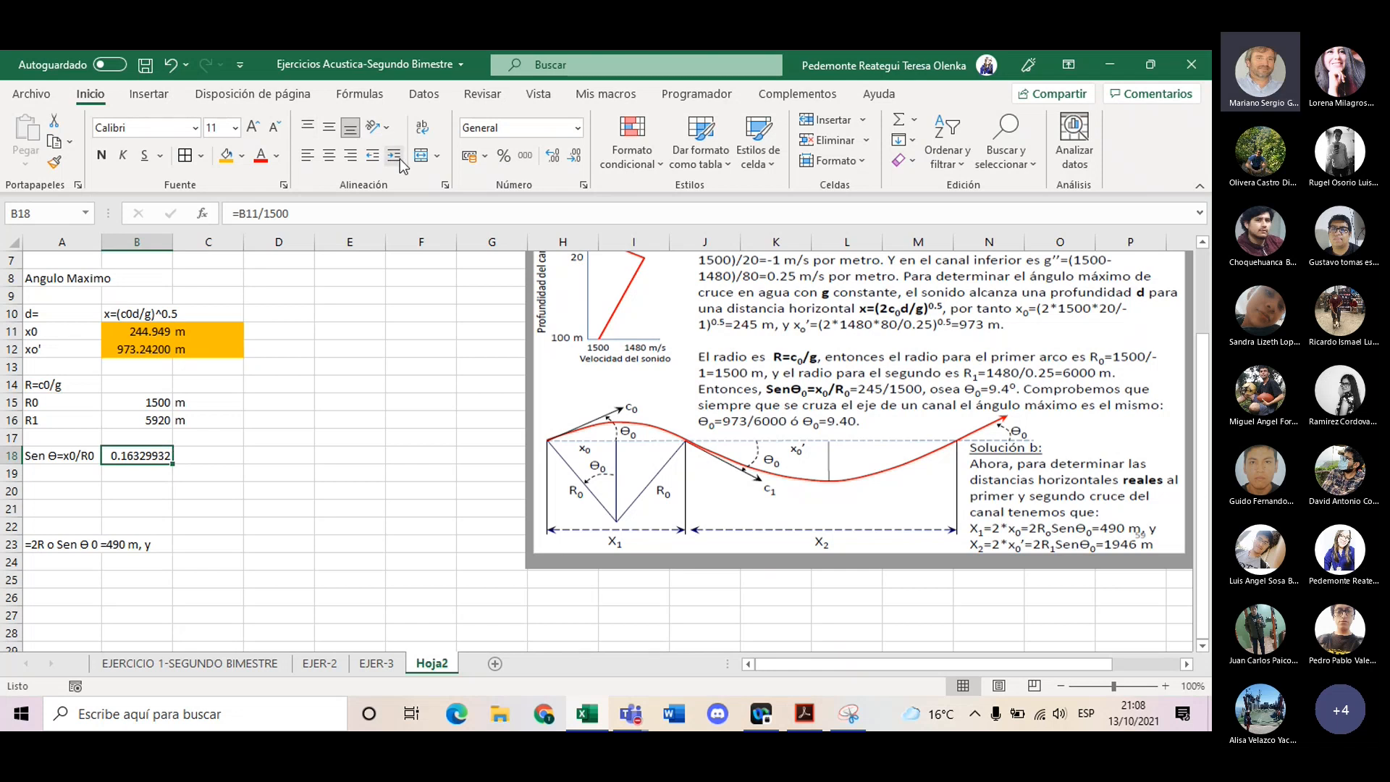
{"action": "left_click", "coordinate": [572, 159]}
{"action": "left_click", "coordinate": [572, 158]}
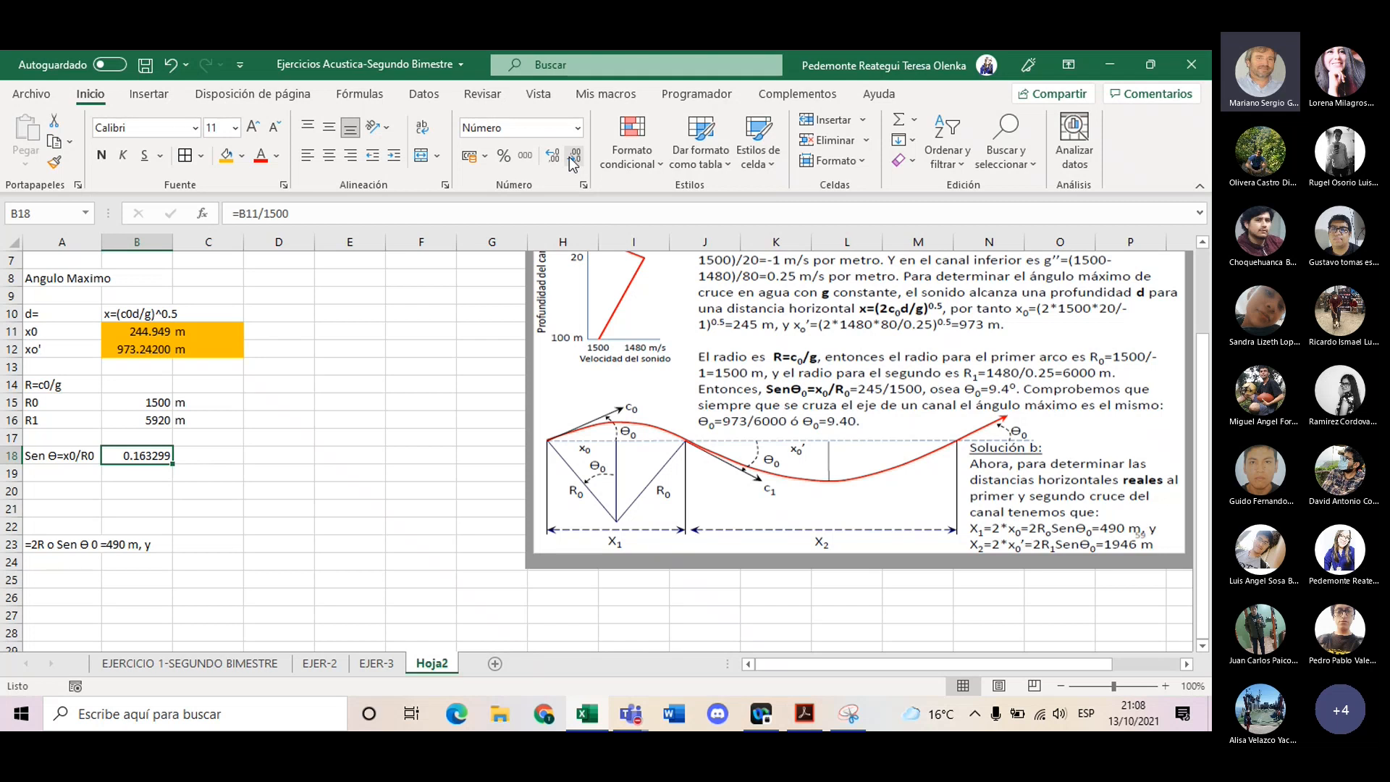
{"action": "left_click", "coordinate": [572, 158]}
{"action": "left_click", "coordinate": [152, 509]}
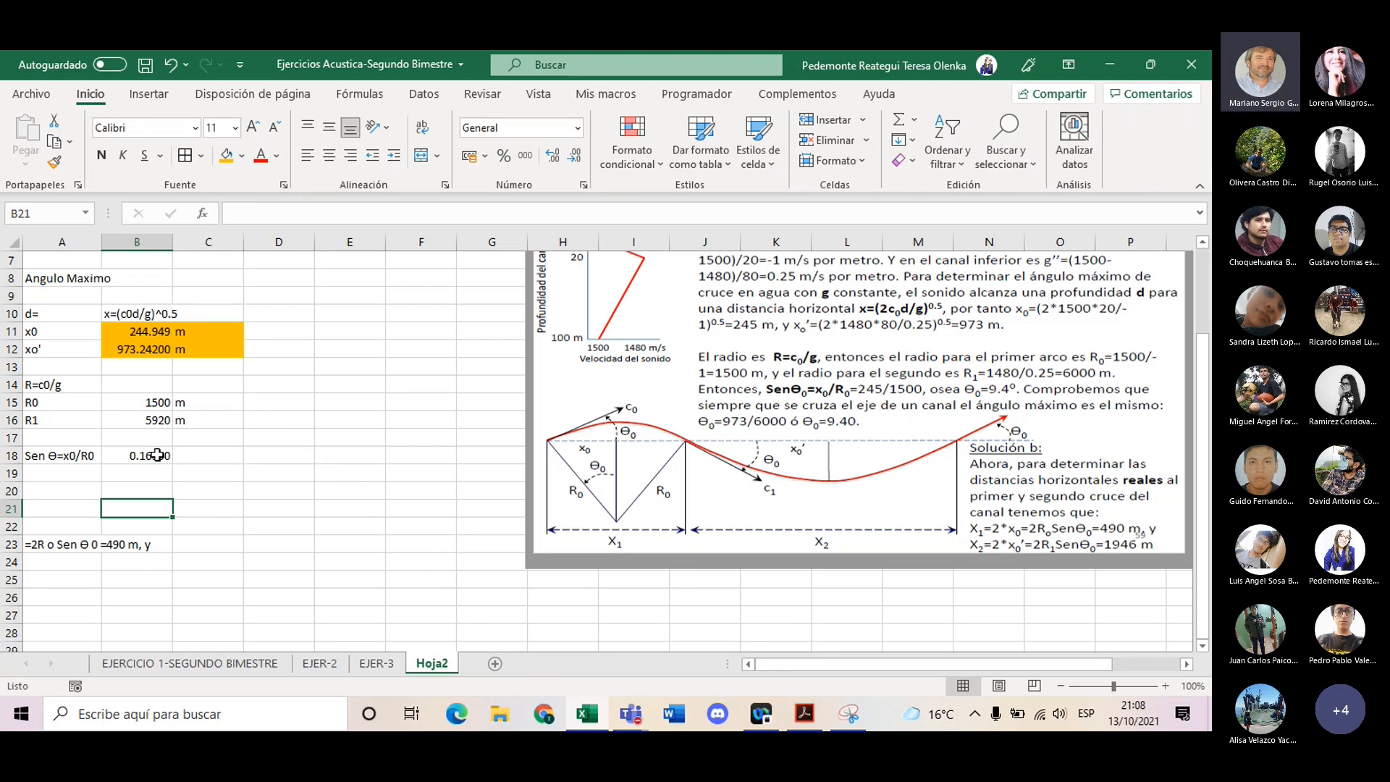
- Label A20 as "Ɵ0", reusing the Ɵ symbol copied from the label in A18
{"action": "left_click", "coordinate": [83, 485]}
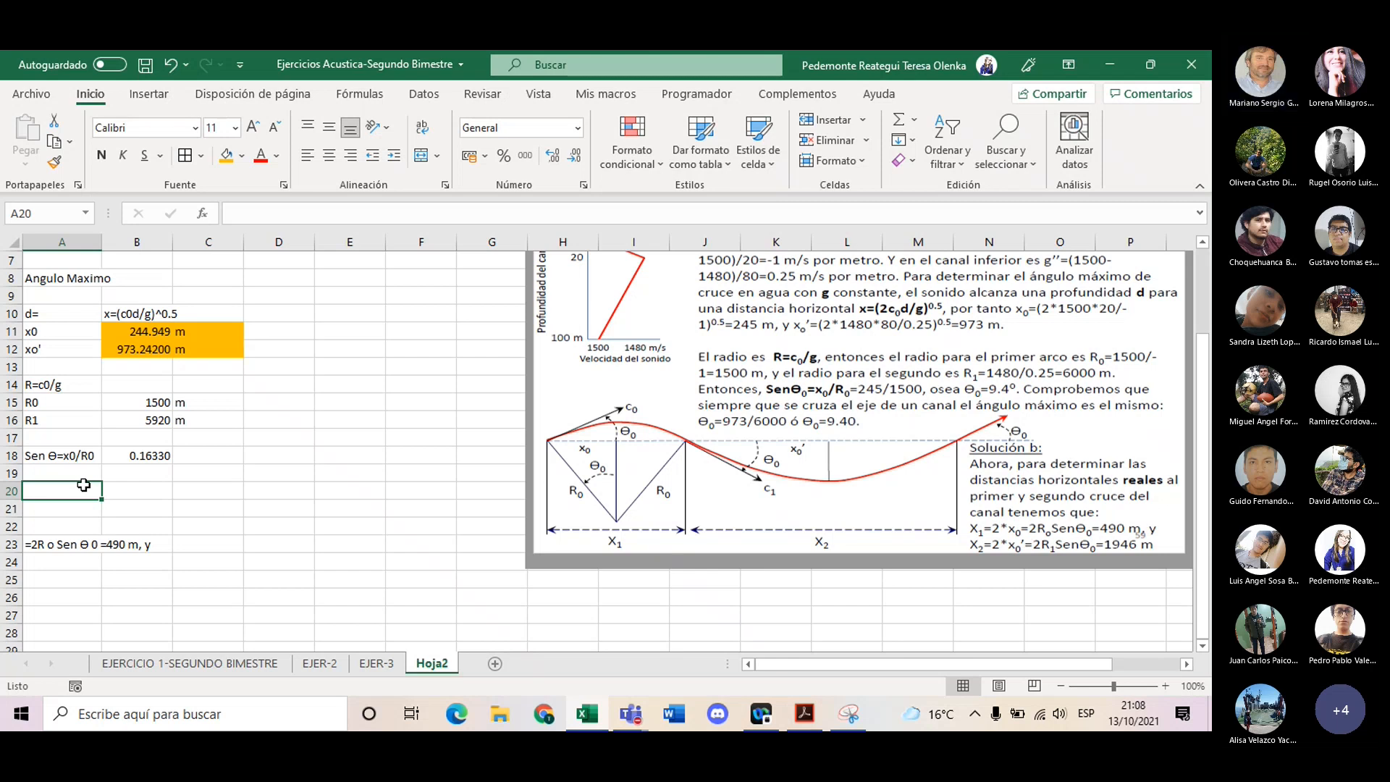
{"action": "left_click", "coordinate": [77, 458]}
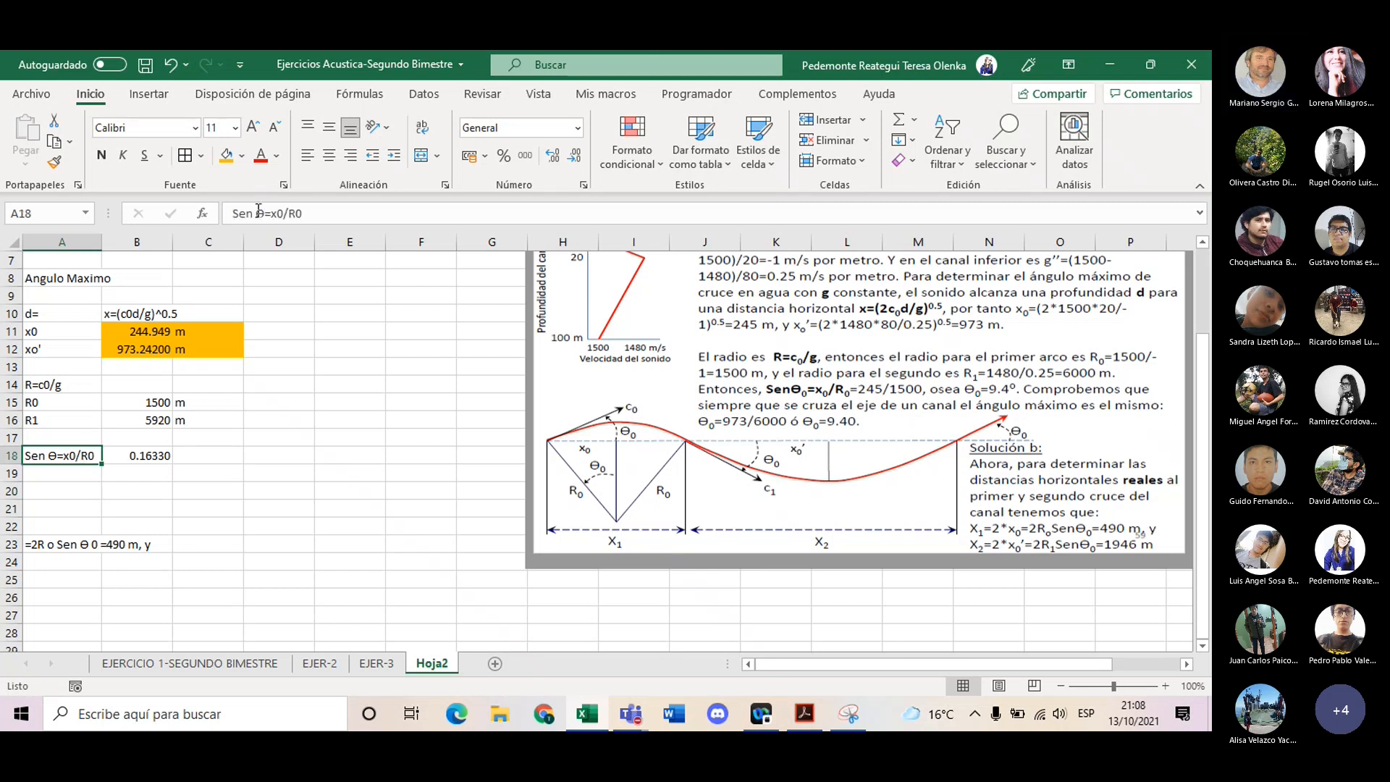
{"action": "key", "text": "ctrl+c"}
{"action": "left_click", "coordinate": [94, 491]}
{"action": "key", "text": "ctrl+v"}
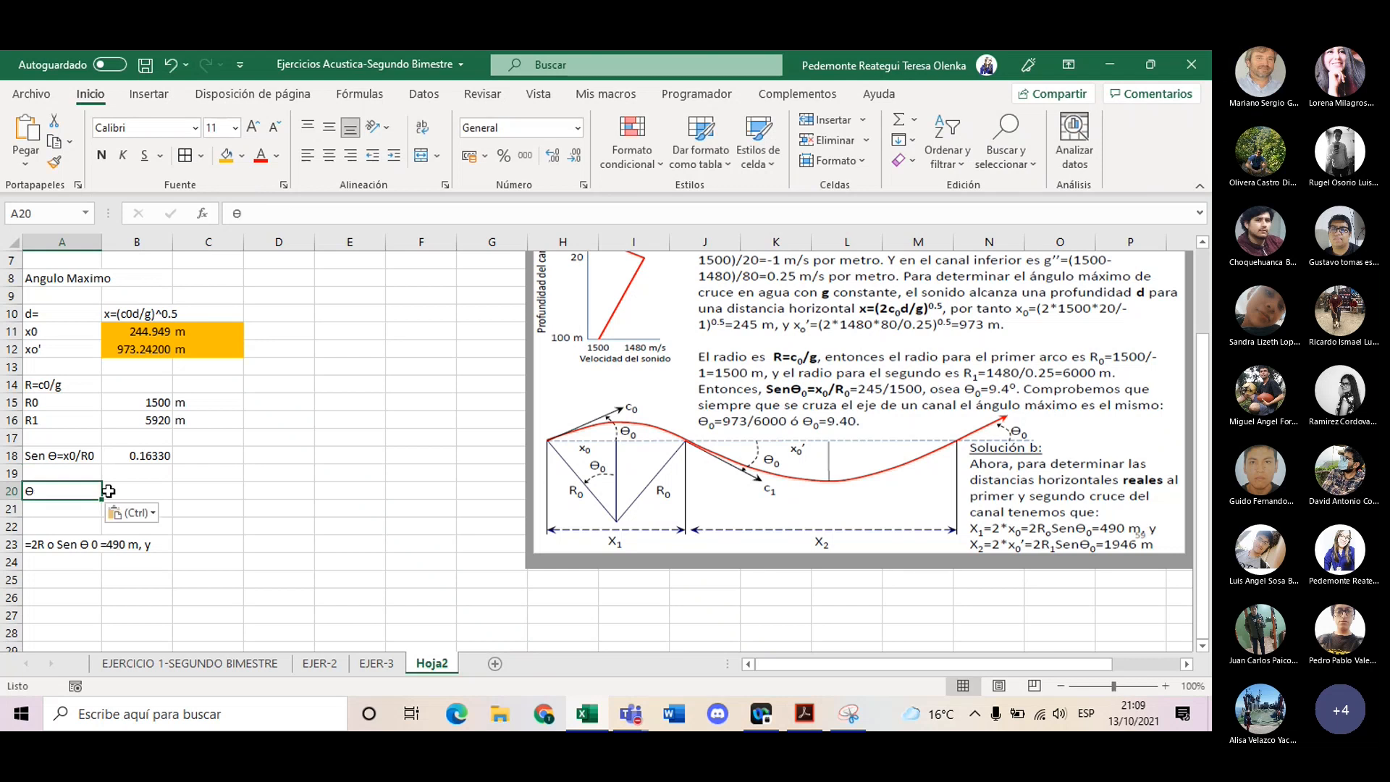
{"action": "left_click", "coordinate": [268, 213]}
{"action": "type", "text": "0"}
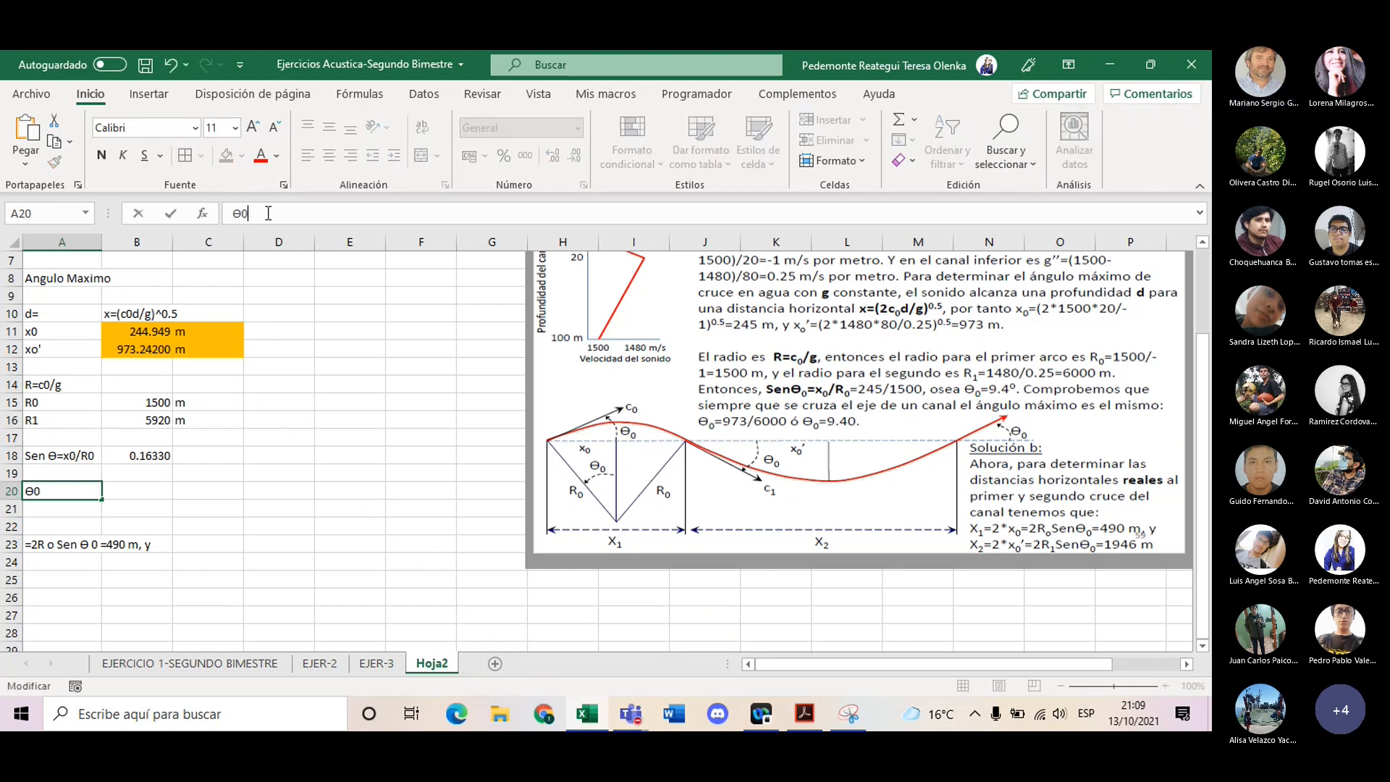
{"action": "left_click", "coordinate": [396, 591]}
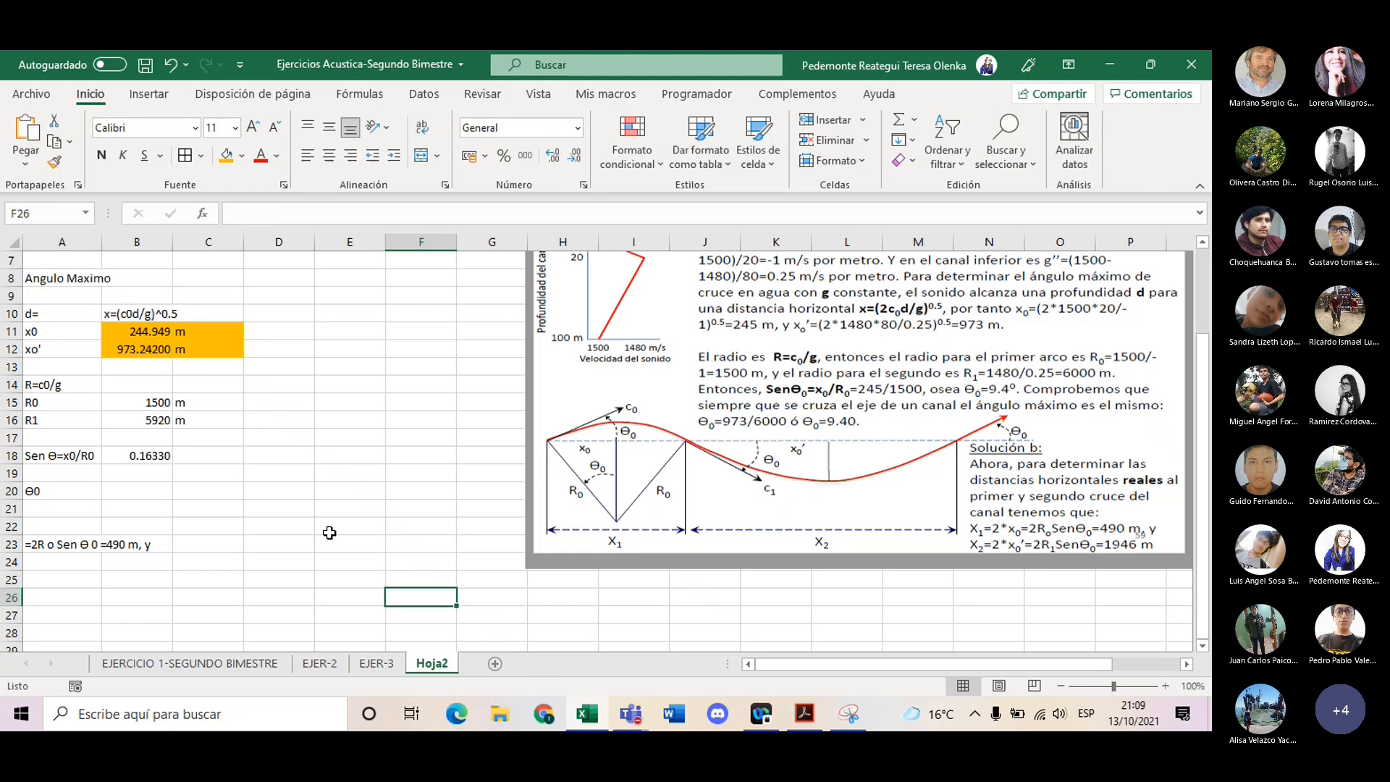
- Calculate the Ɵ0 ratio in B20 by dividing xo' in B12 by R1 in B16
{"action": "left_click", "coordinate": [154, 491]}
{"action": "type", "text": "="}
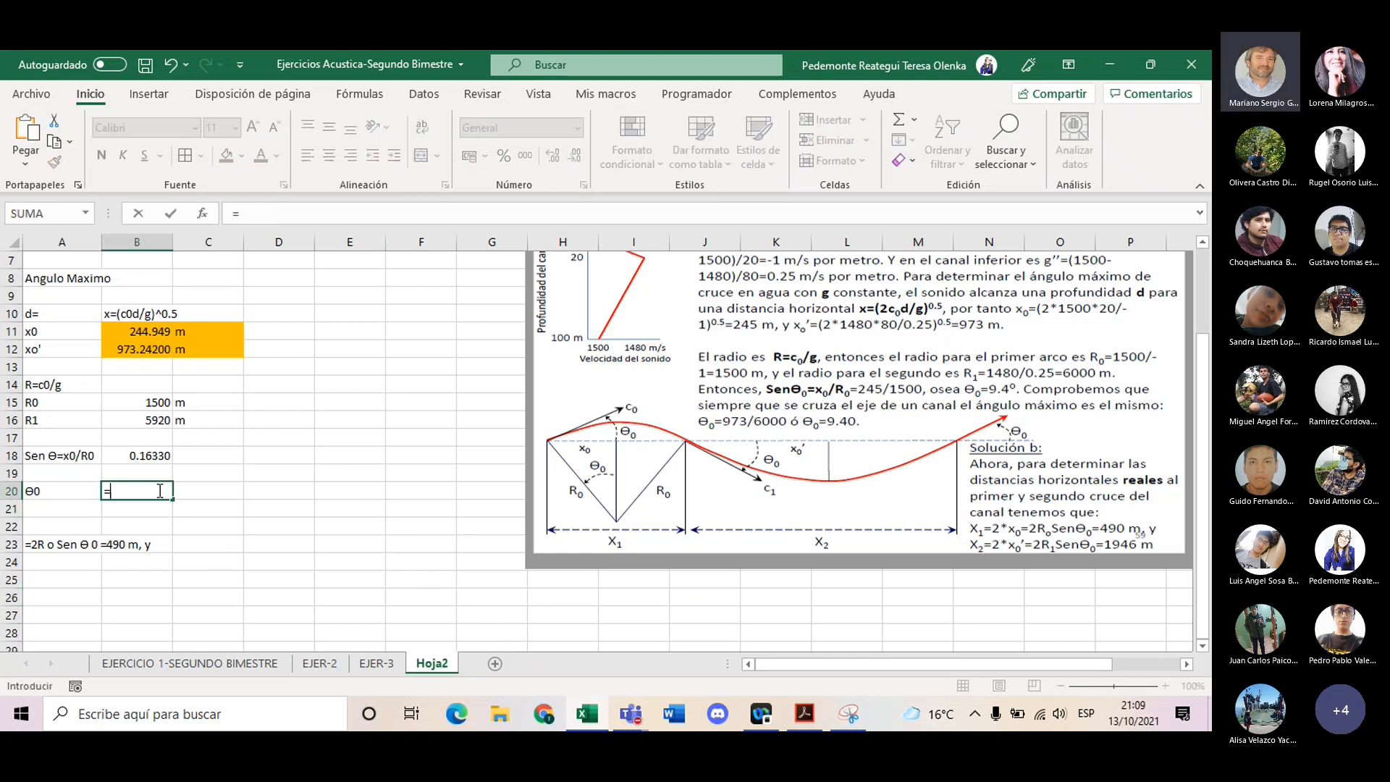
{"action": "left_click", "coordinate": [132, 358]}
{"action": "type", "text": "/"}
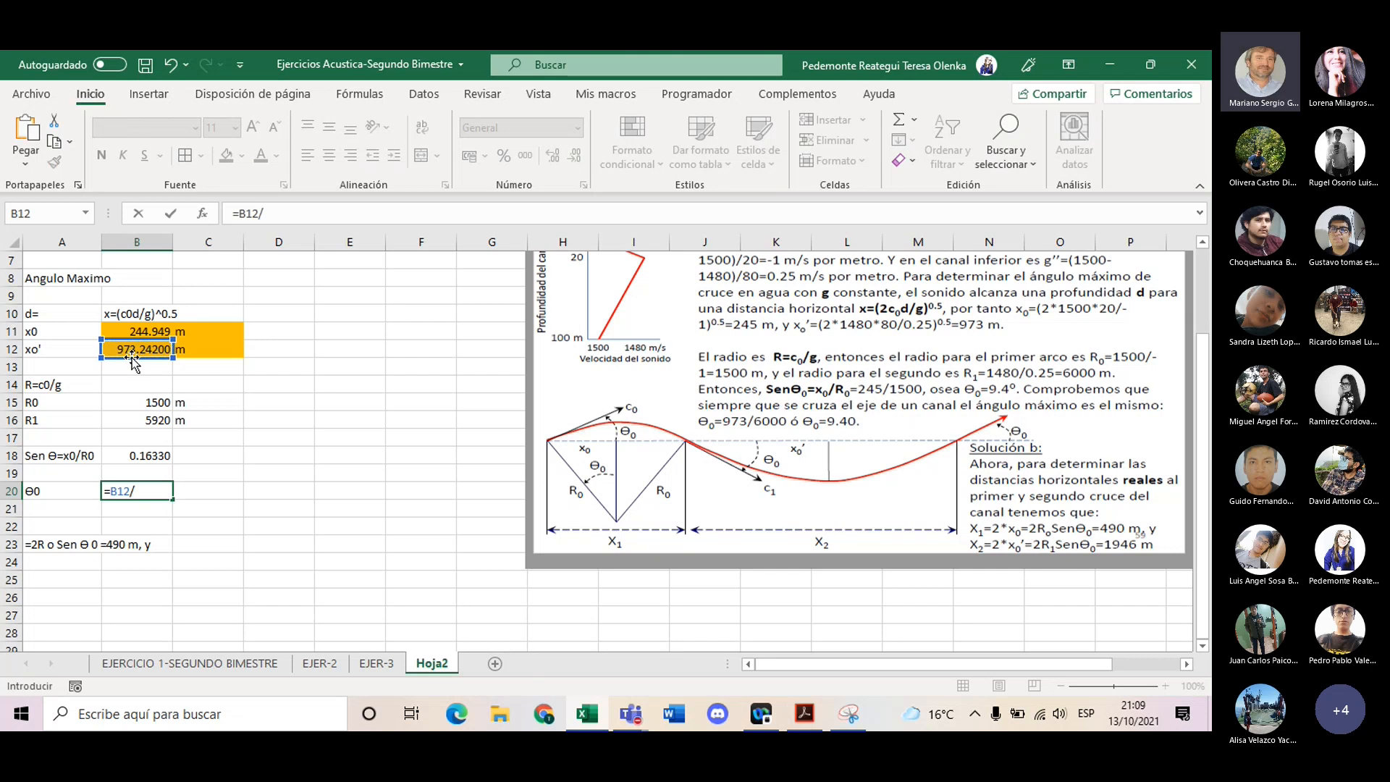
{"action": "left_click", "coordinate": [166, 421]}
{"action": "key", "text": "Return"}
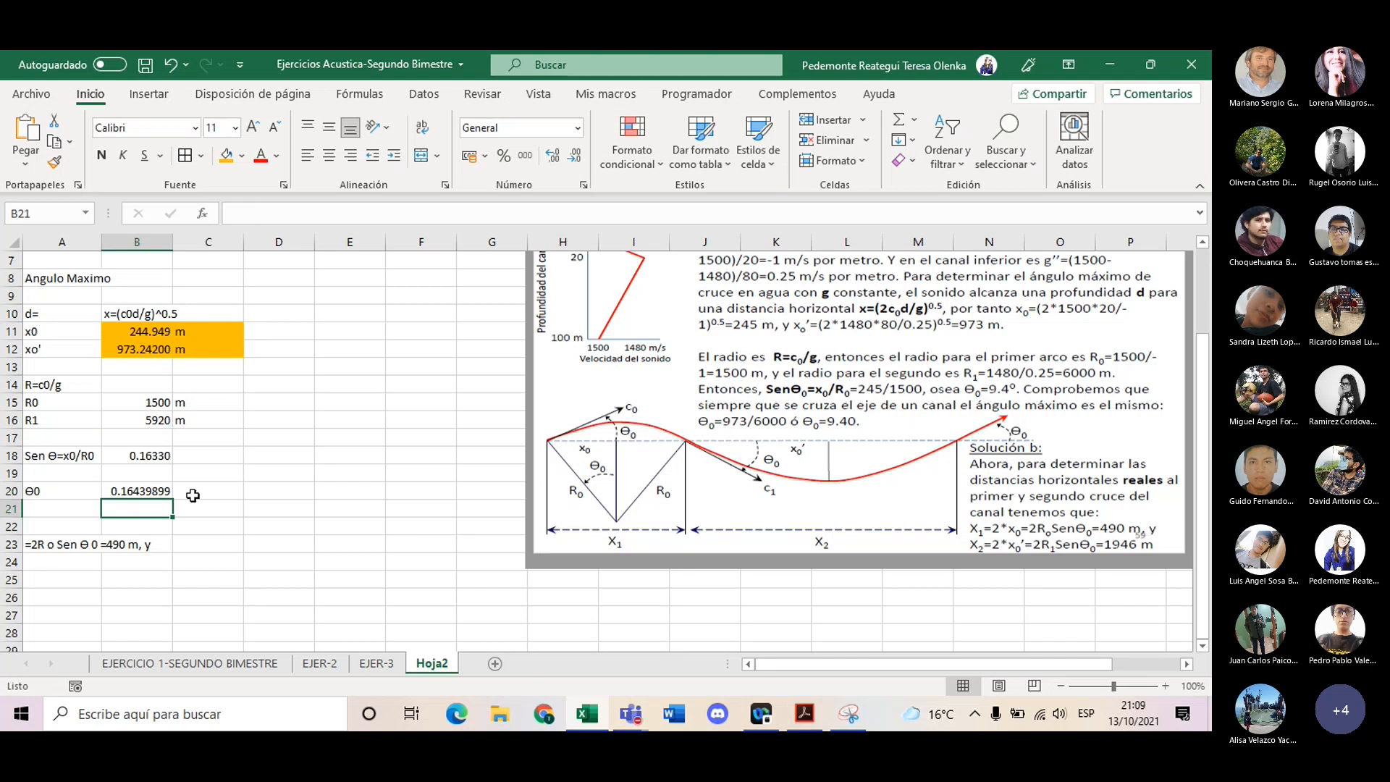
- Reduce the Ɵ0 value in B20 to five decimal places and compare it with the sine value in B18
{"action": "left_click", "coordinate": [159, 496]}
{"action": "left_click", "coordinate": [574, 155]}
{"action": "left_click", "coordinate": [574, 155]}
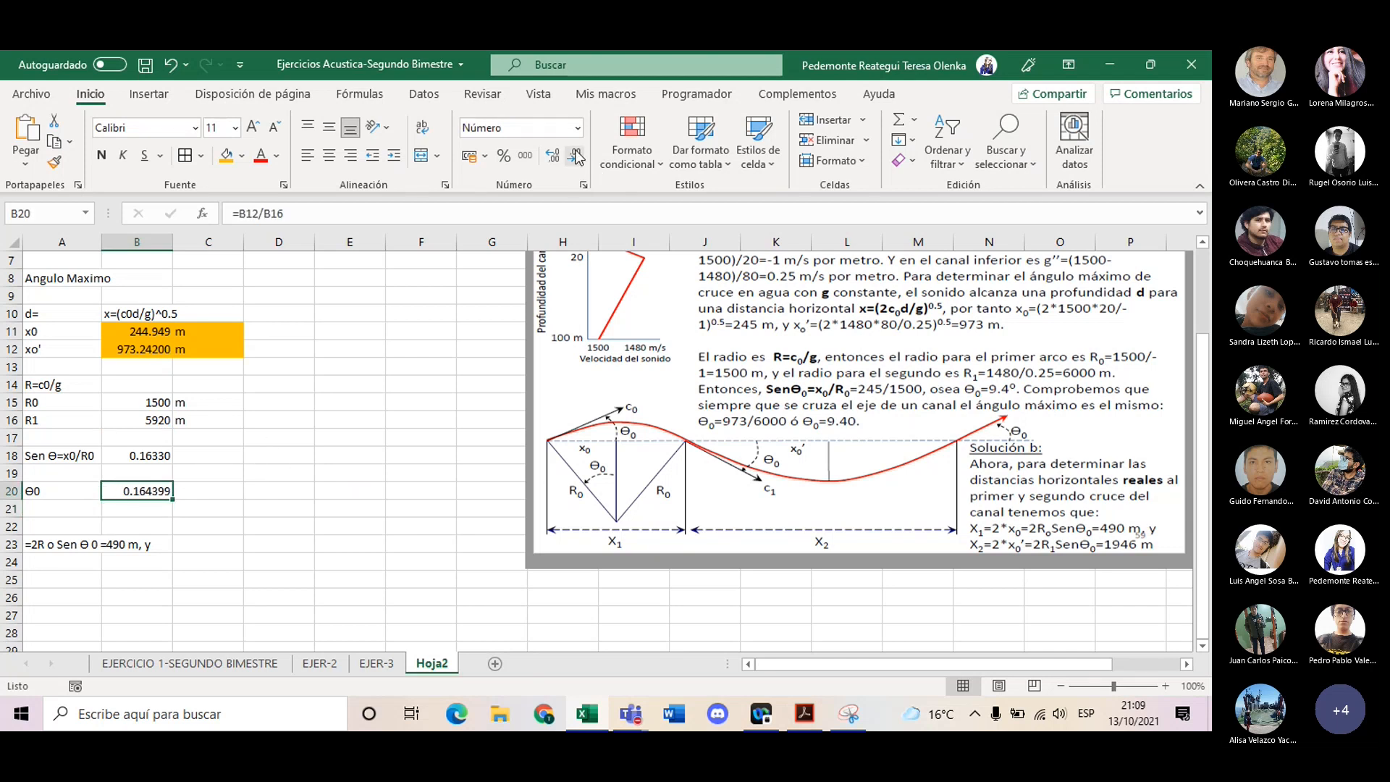
{"action": "left_click", "coordinate": [574, 155]}
{"action": "left_click", "coordinate": [157, 458]}
{"action": "left_click", "coordinate": [156, 491]}
{"action": "left_click", "coordinate": [156, 456]}
- Convert the B18 value from radians to degrees in C18 with the formula =B18*180/PI()
{"action": "left_click", "coordinate": [234, 458]}
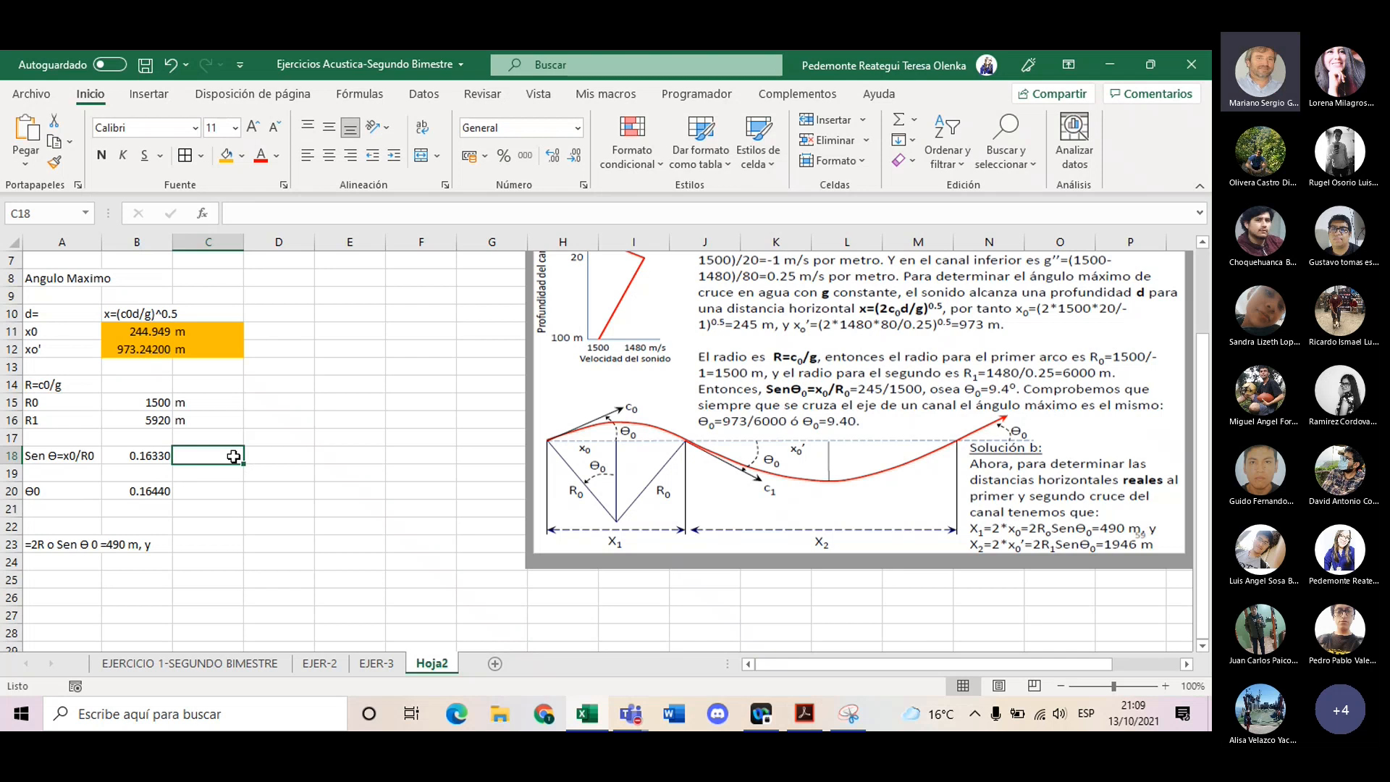
{"action": "type", "text": "="}
{"action": "left_click", "coordinate": [147, 453]}
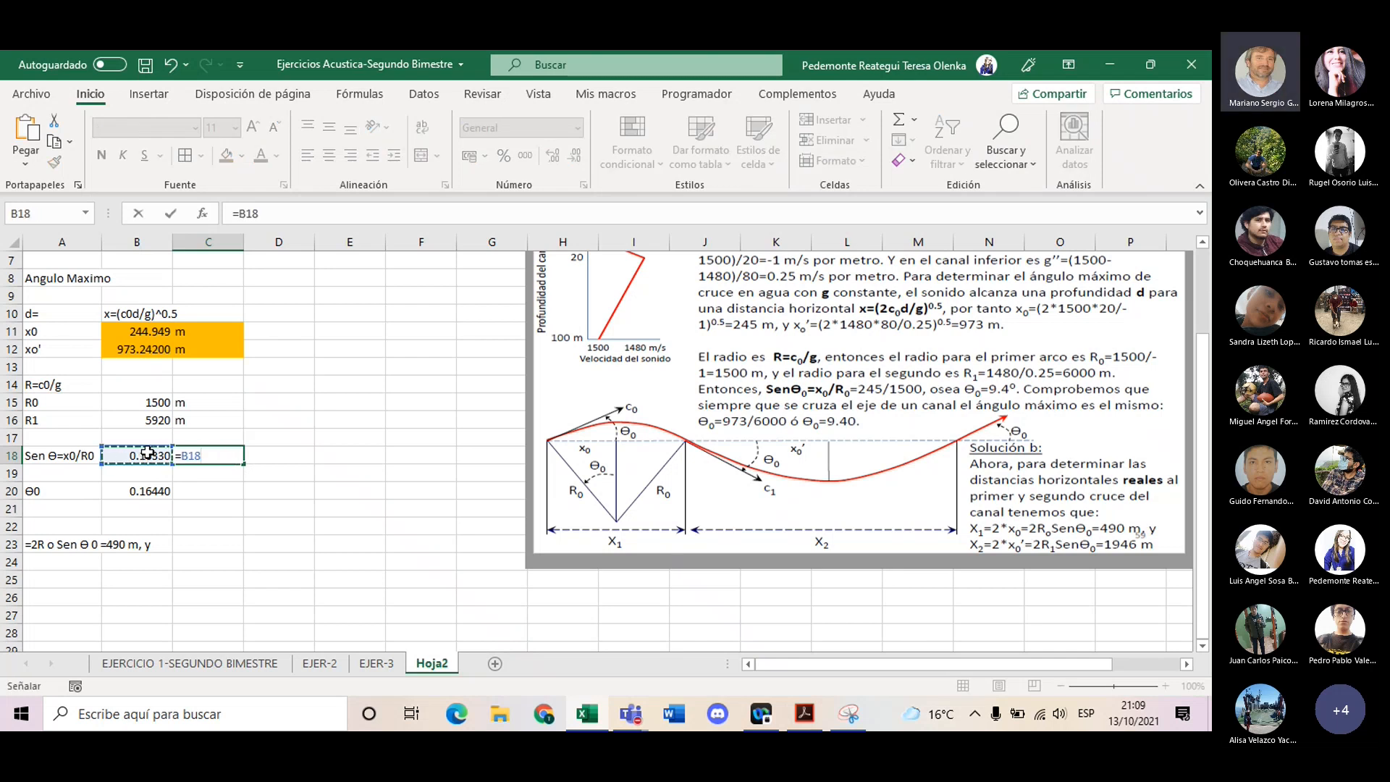
{"action": "type", "text": "*!80/pi"}
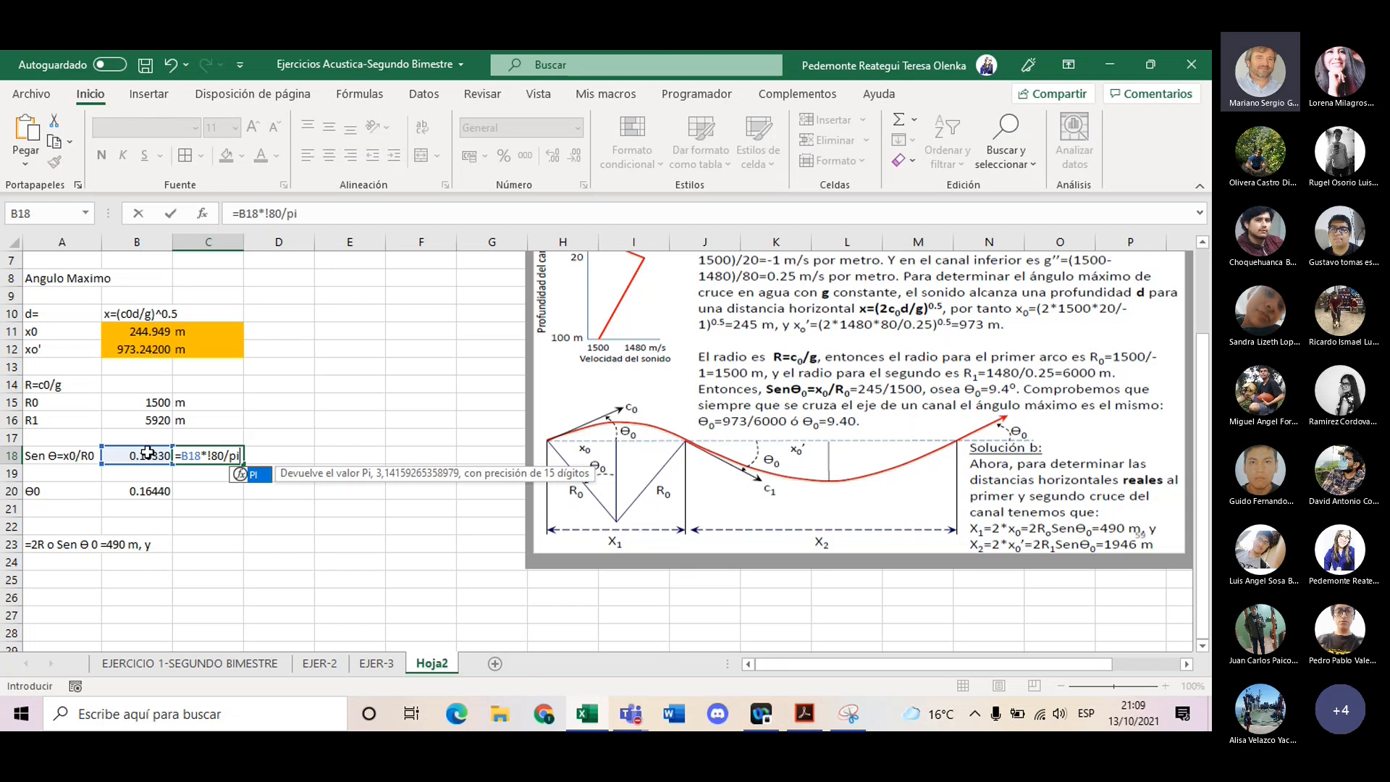
{"action": "key", "text": "Tab"}
{"action": "type", "text": ")"}
{"action": "key", "text": "Return"}
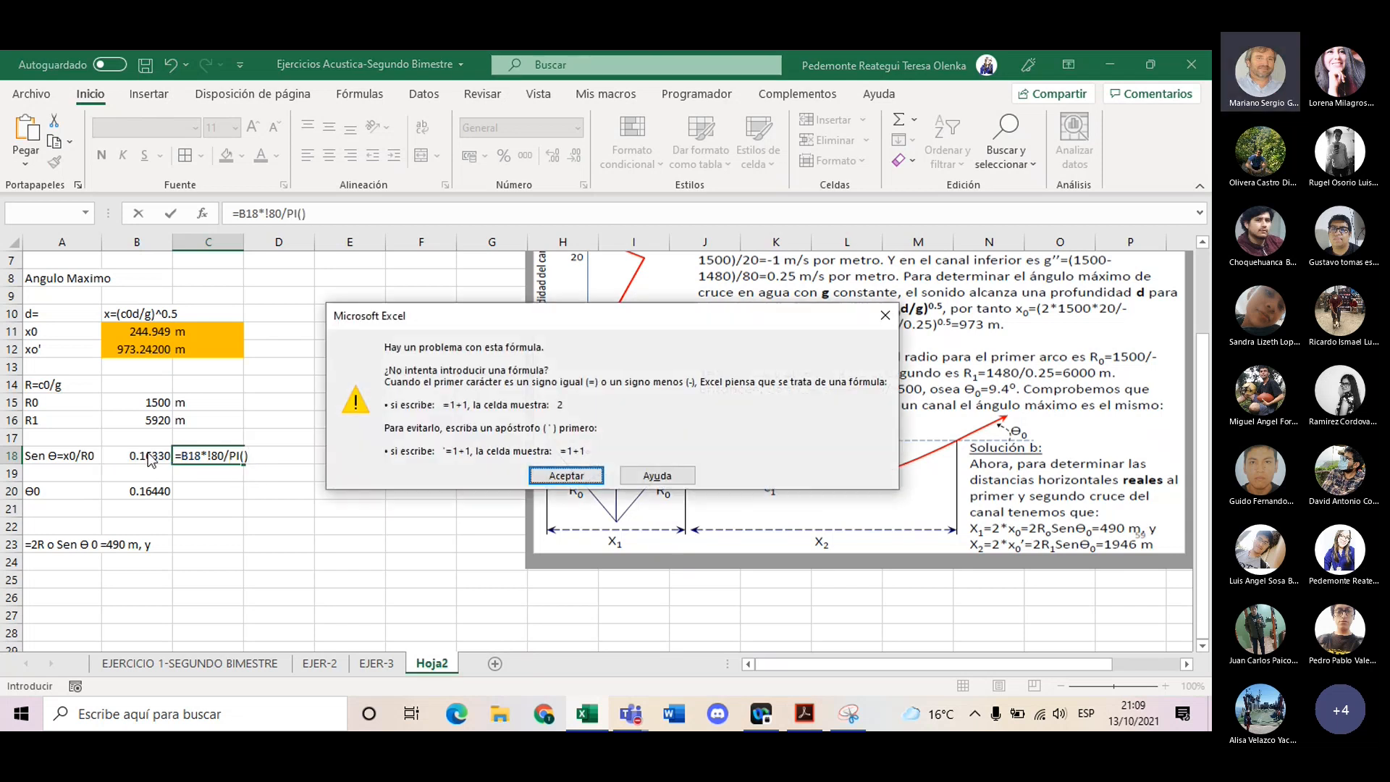
{"action": "left_click", "coordinate": [561, 477]}
{"action": "key", "text": "Delete"}
{"action": "type", "text": "1"}
{"action": "key", "text": "Return"}
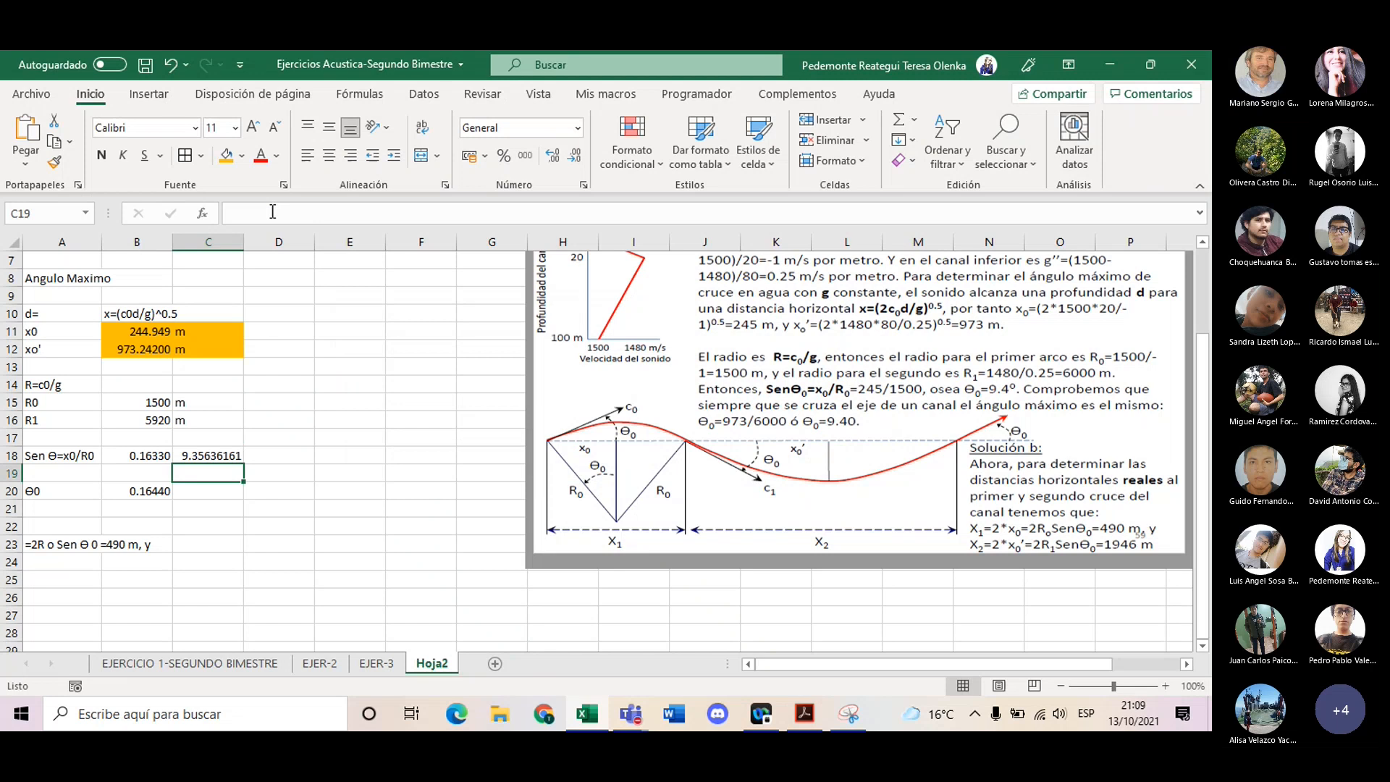
- Convert the B20 value to degrees in C20 with =B20*180/PI(), reusing the conversion factor copied from C18
{"action": "left_click", "coordinate": [212, 456]}
{"action": "left_click_drag", "start_coordinate": [309, 213], "coordinate": [267, 215]}
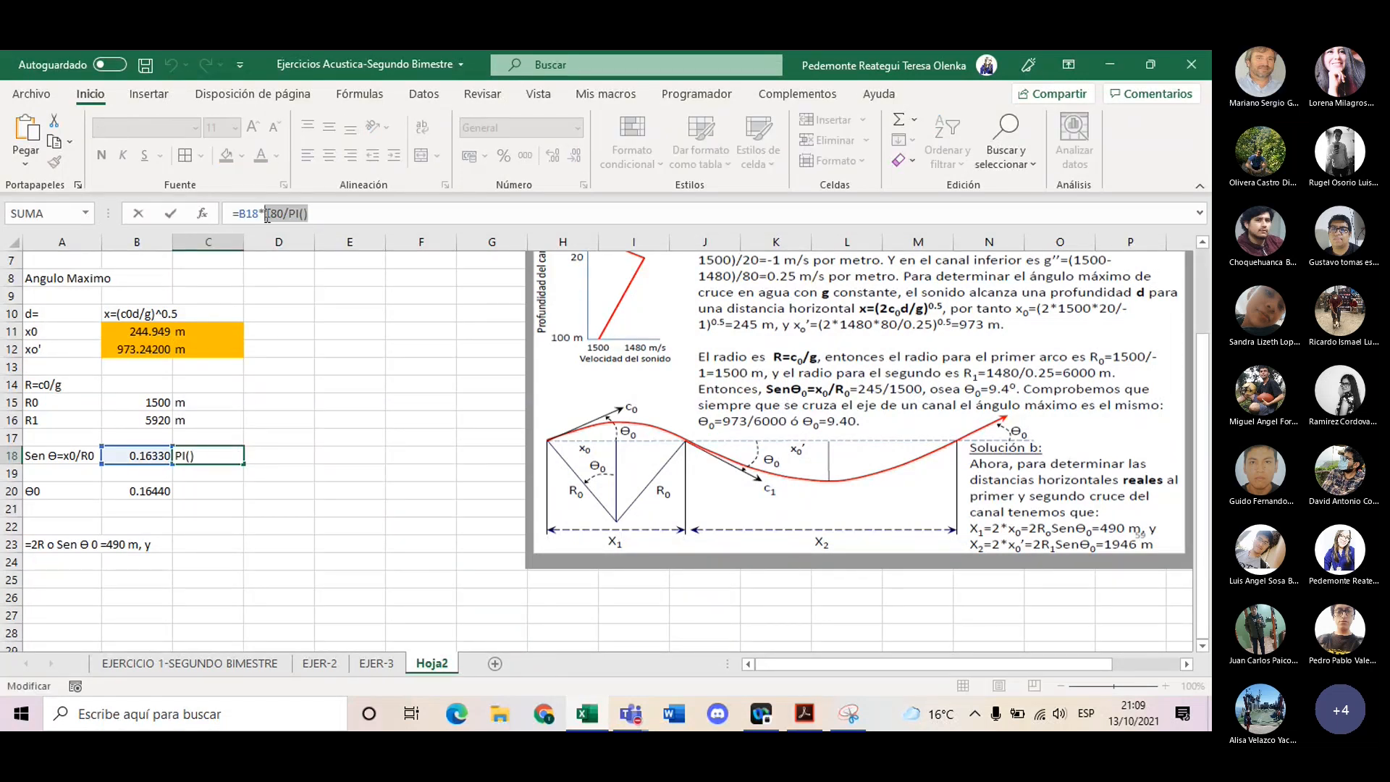
{"action": "key", "text": "Escape"}
{"action": "left_click", "coordinate": [206, 488]}
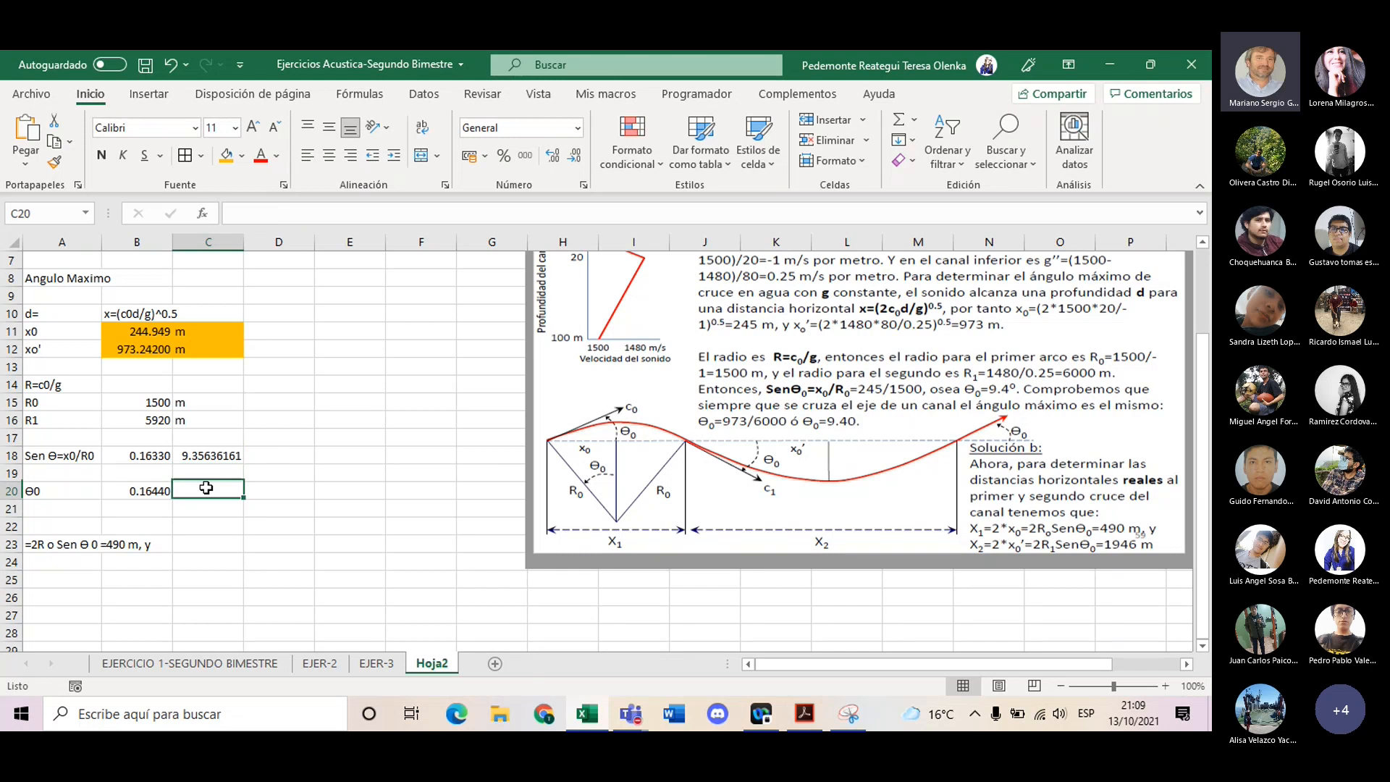
{"action": "left_click", "coordinate": [299, 215]}
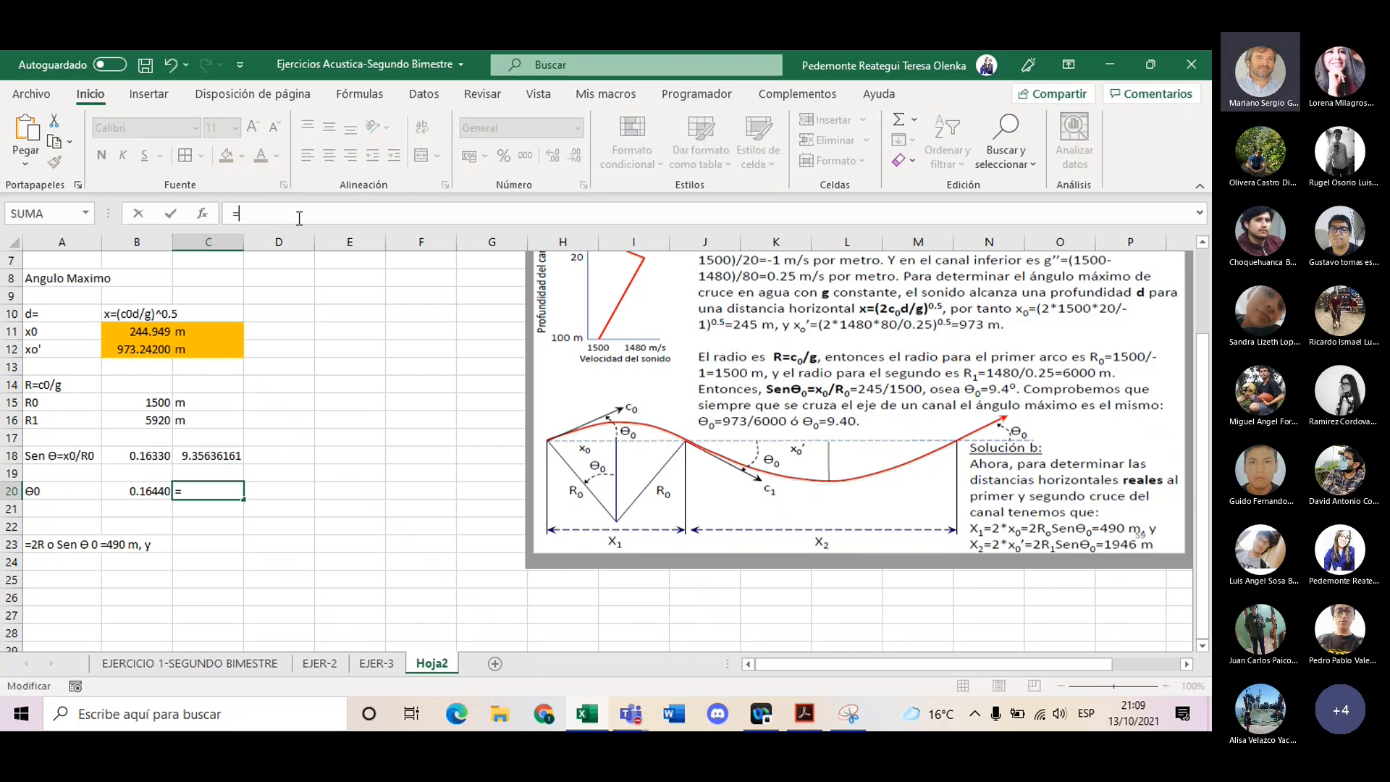
{"action": "type", "text": "="}
{"action": "left_click", "coordinate": [155, 491]}
{"action": "key", "text": "ctrl+v"}
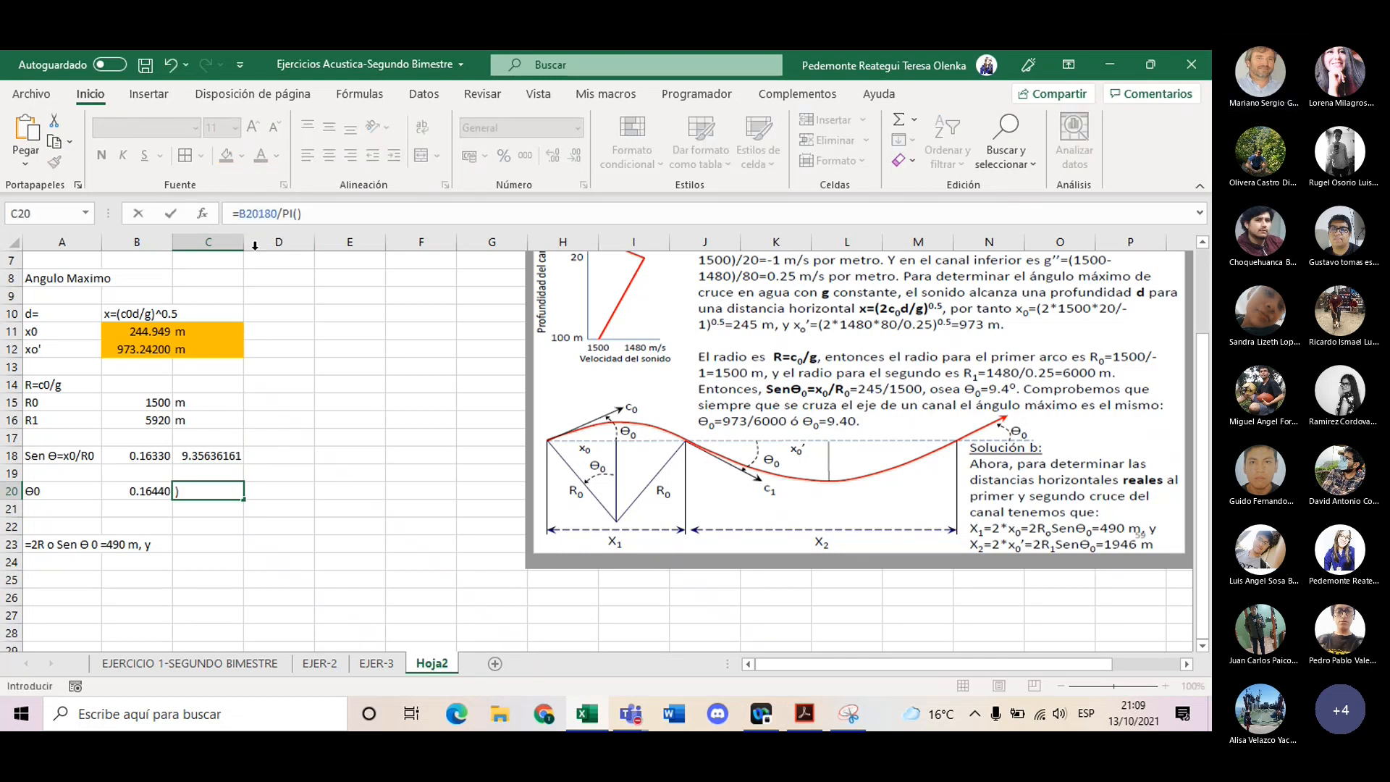
{"action": "left_click", "coordinate": [265, 213]}
{"action": "type", "text": "*"}
{"action": "key", "text": "Return"}
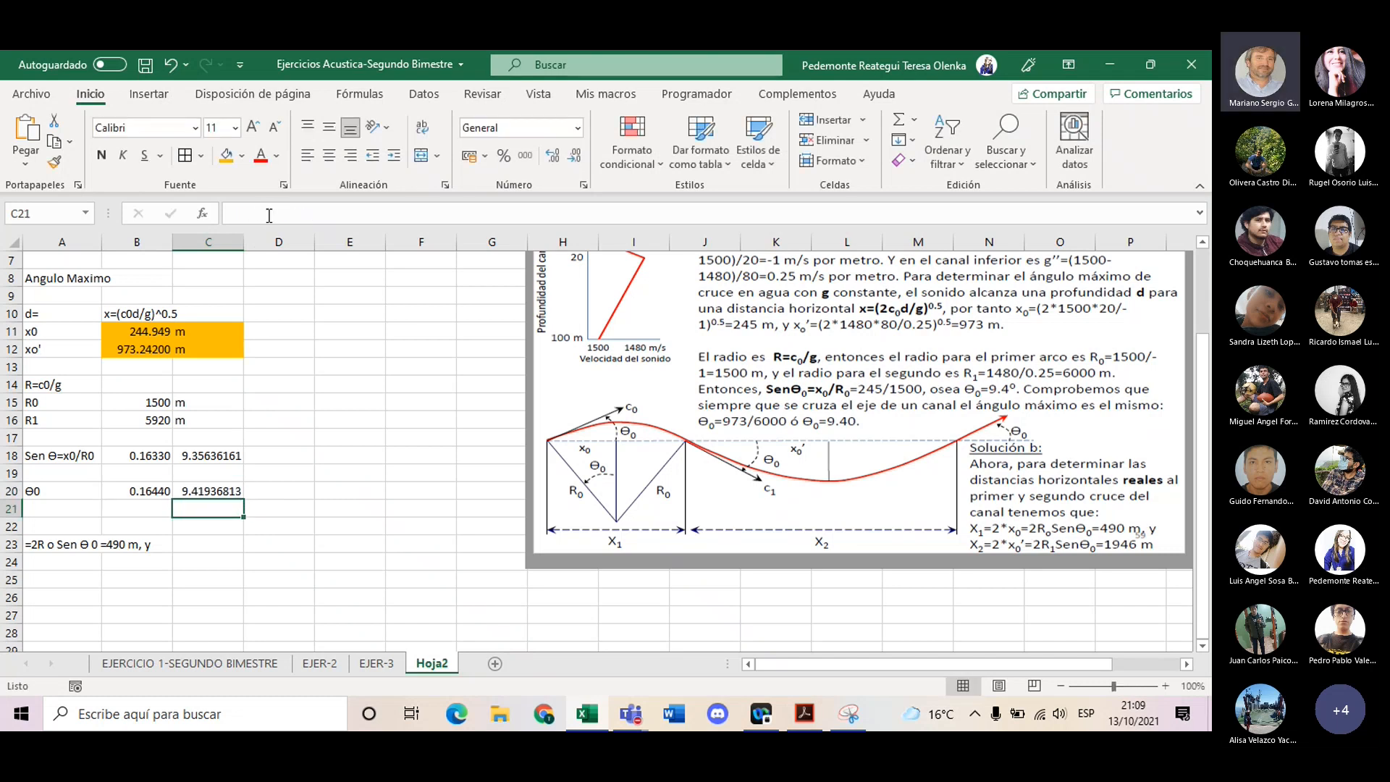
- Reduce the degree value in C18 to six decimal places
{"action": "left_click", "coordinate": [231, 457]}
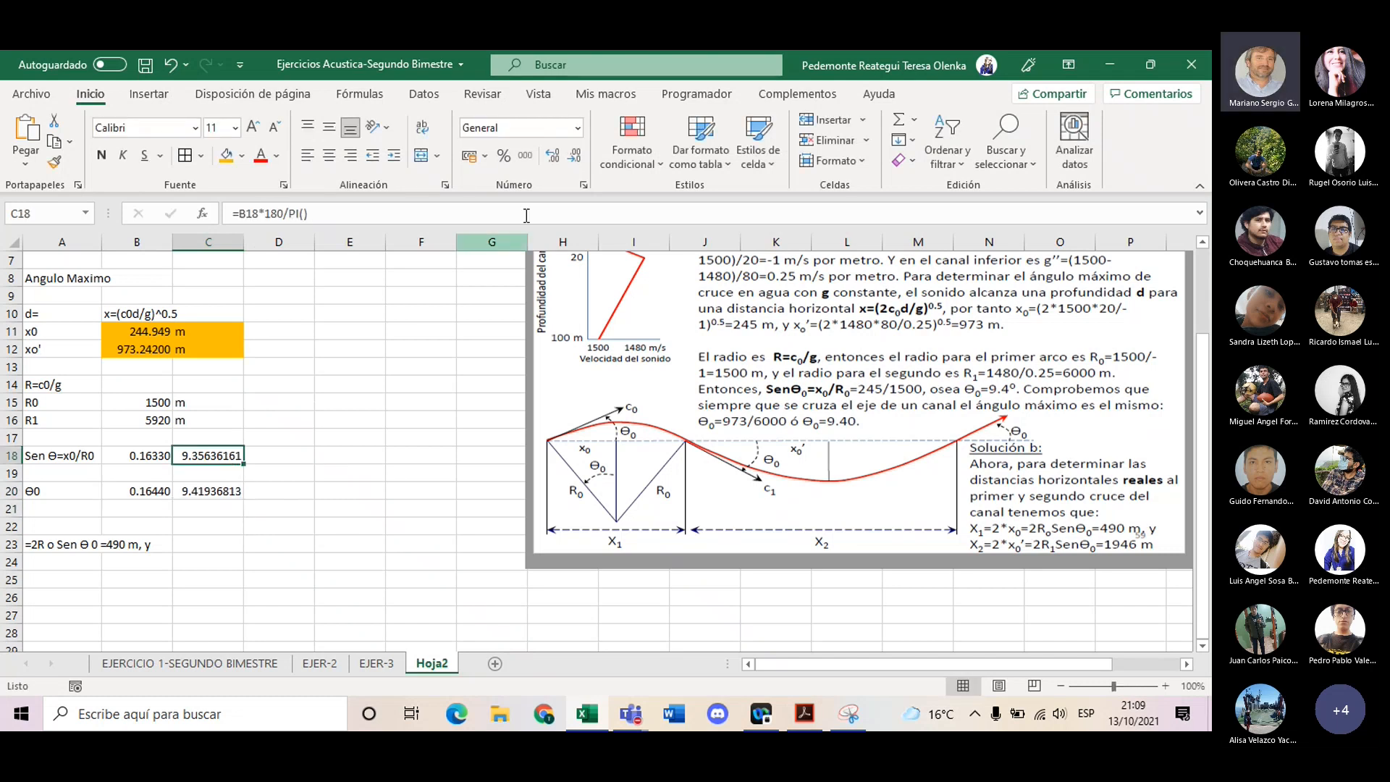
{"action": "left_click", "coordinate": [577, 158]}
{"action": "left_click", "coordinate": [577, 158]}
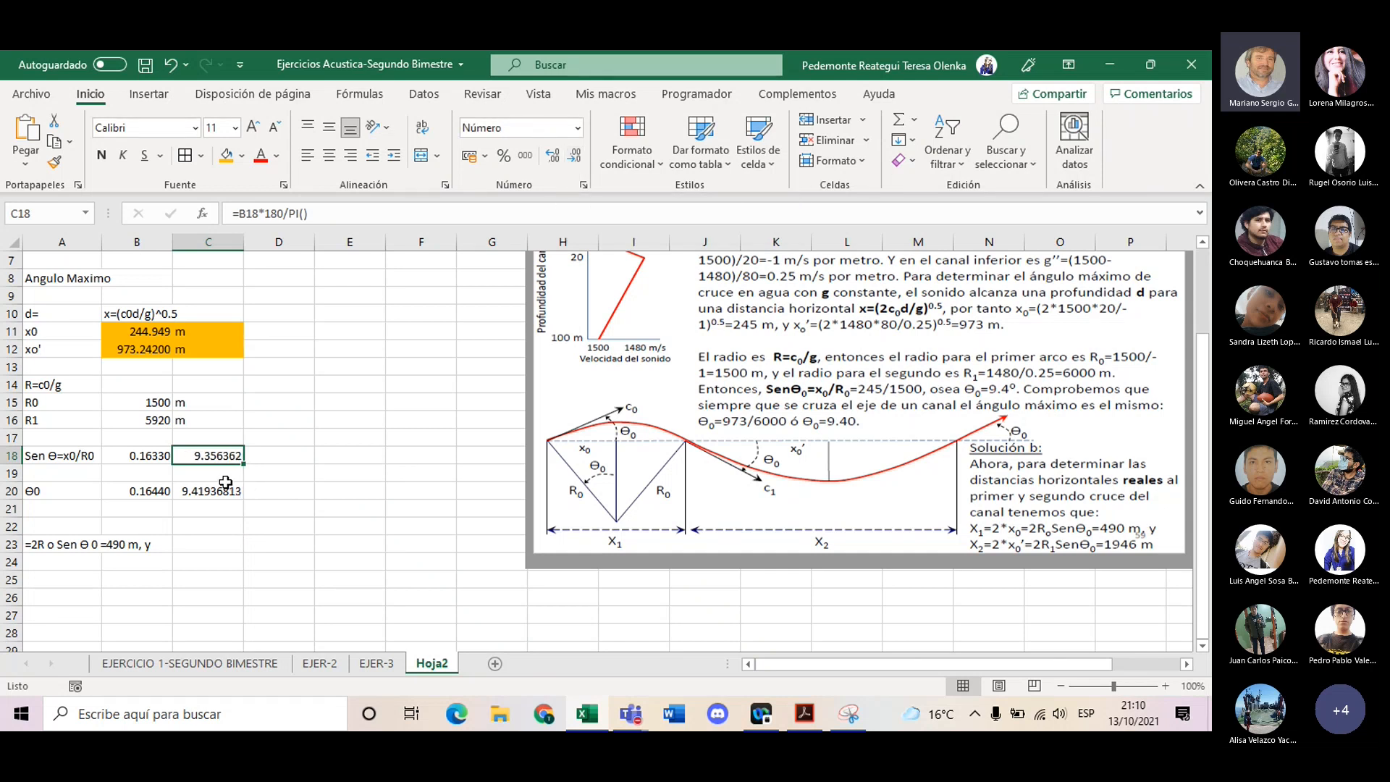
- Check the R1 formula in B16 against the g'' gradient in B6 and the worked solution
{"action": "left_click", "coordinate": [153, 415]}
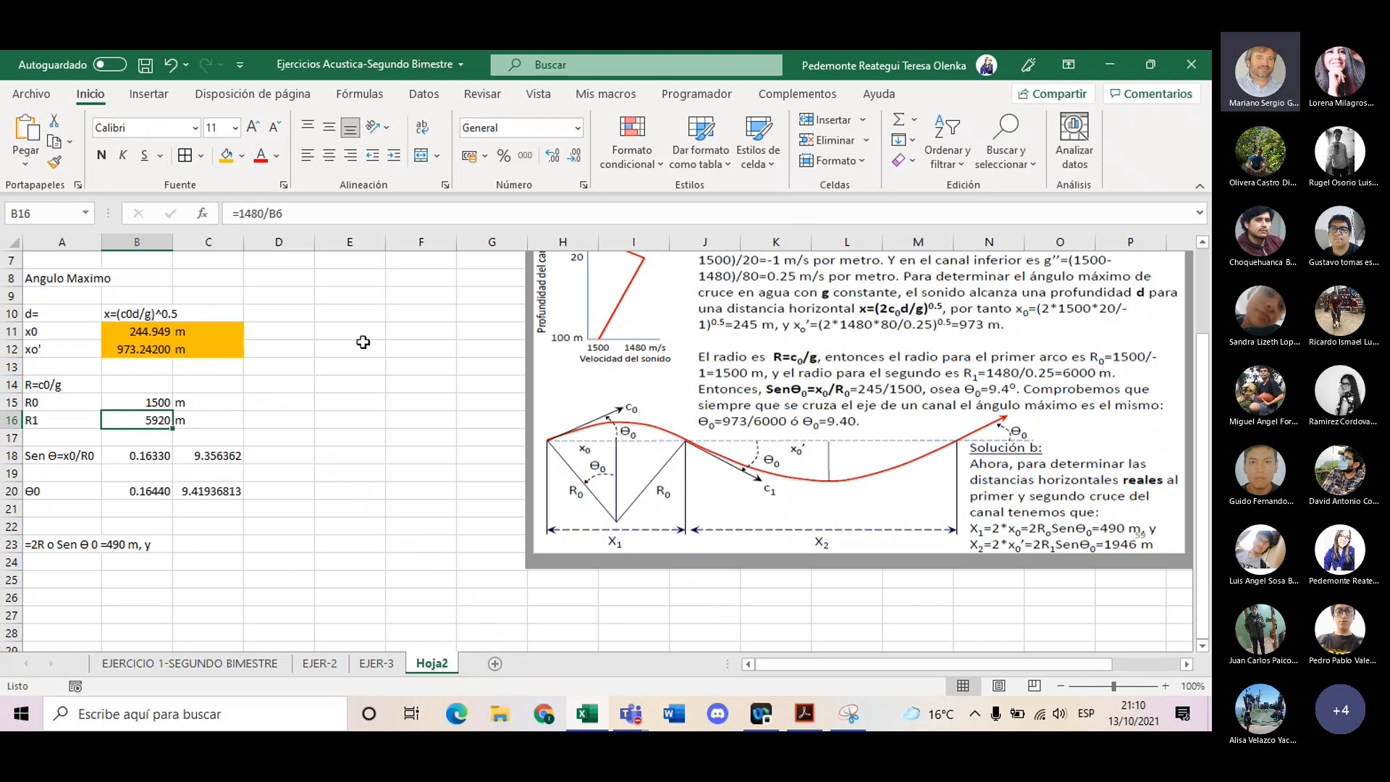
{"action": "scroll", "coordinate": [362, 297], "scroll_direction": "up", "scroll_amount": 1}
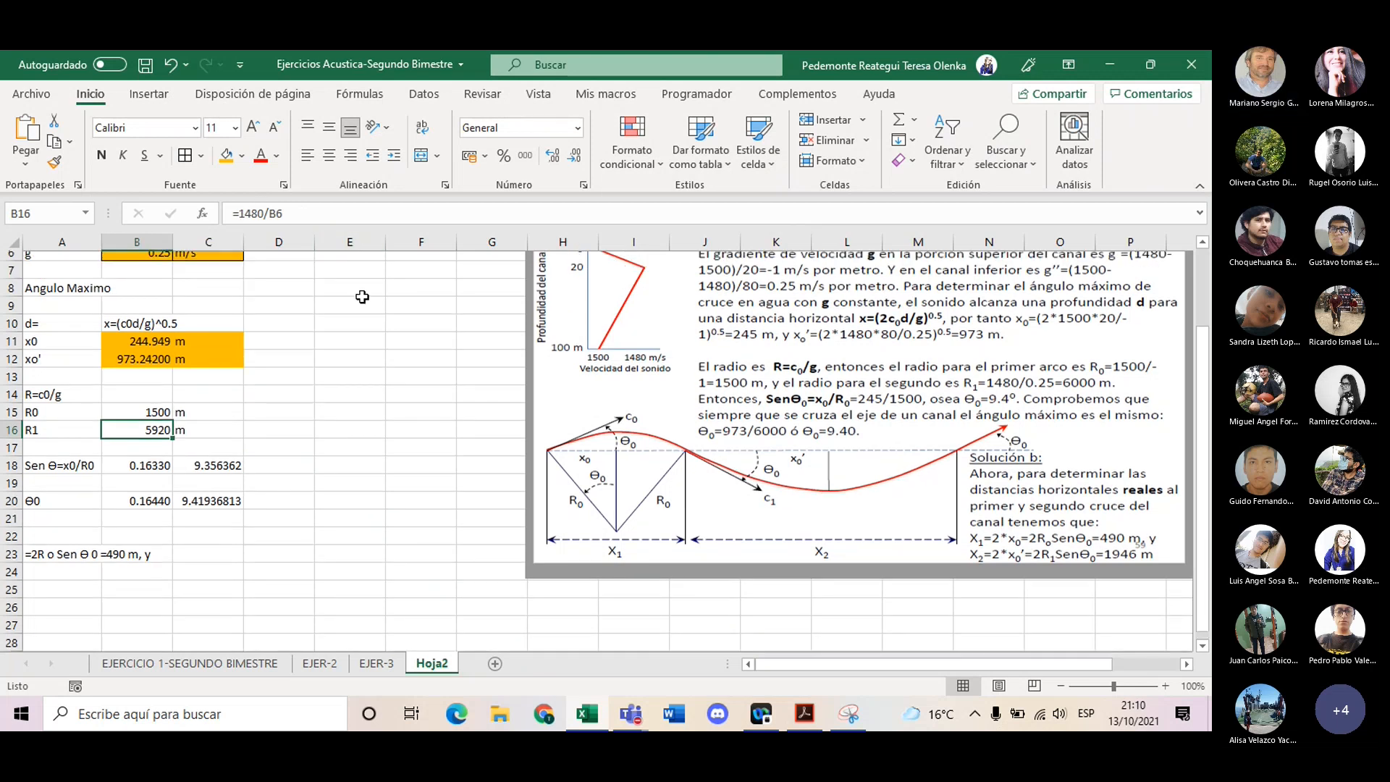
{"action": "scroll", "coordinate": [362, 297], "scroll_direction": "up", "scroll_amount": 2}
{"action": "left_click", "coordinate": [310, 209]}
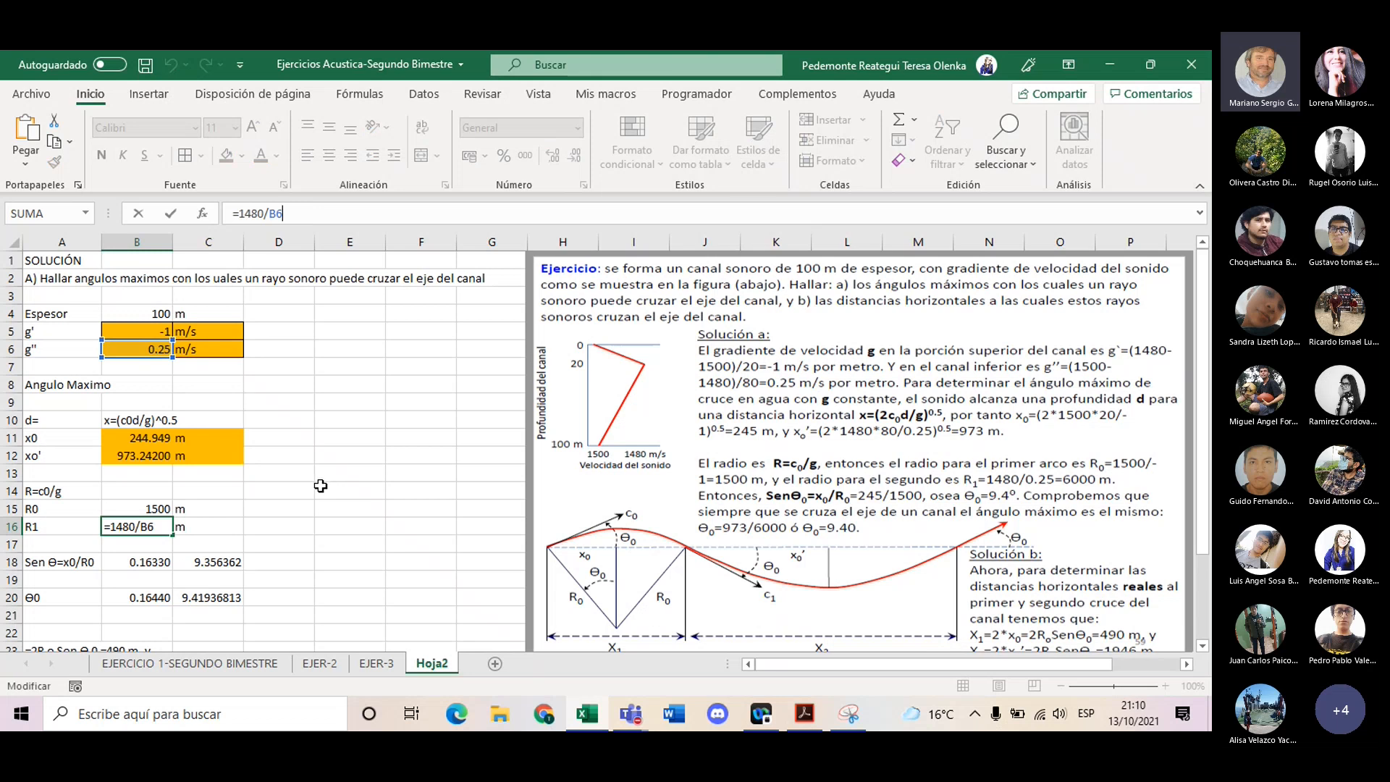
{"action": "scroll", "coordinate": [322, 491], "scroll_direction": "down", "scroll_amount": 1}
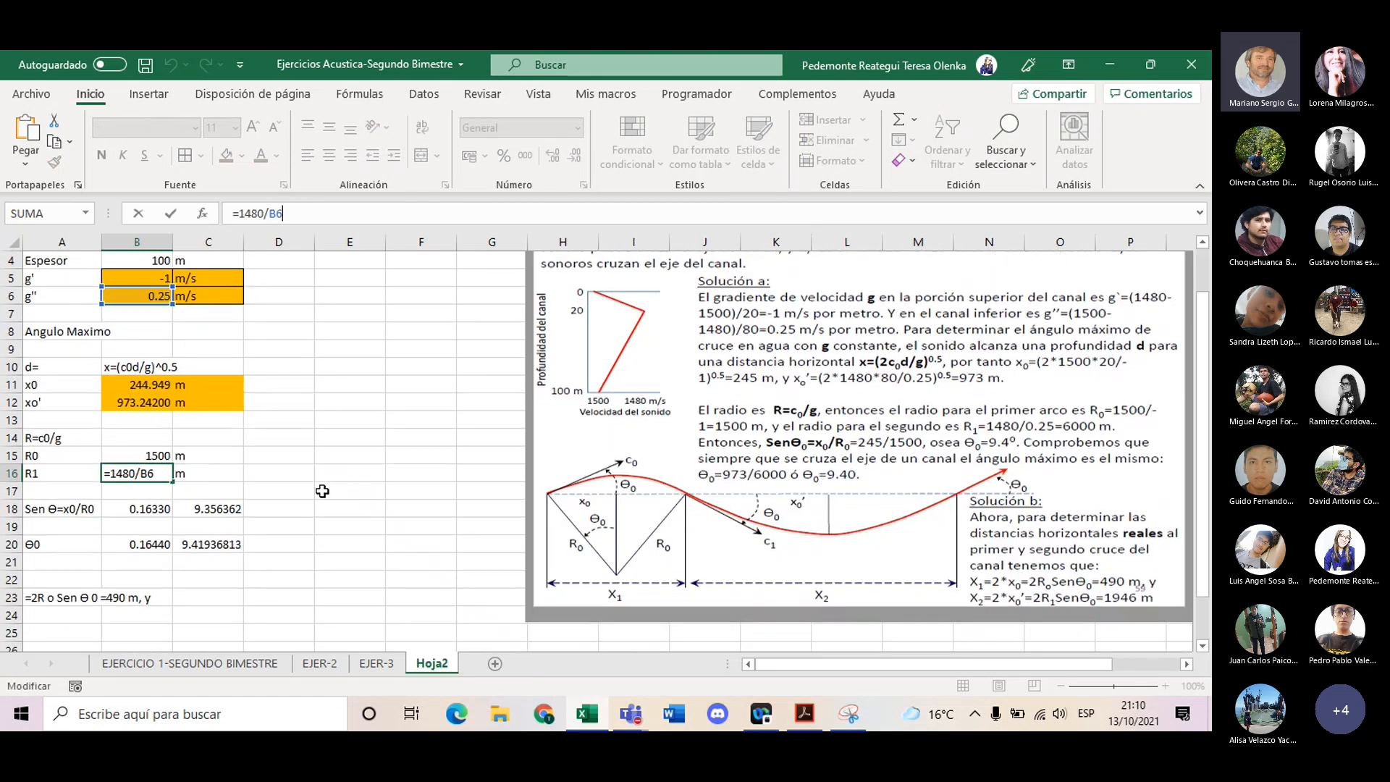
{"action": "scroll", "coordinate": [322, 491], "scroll_direction": "up", "scroll_amount": 1}
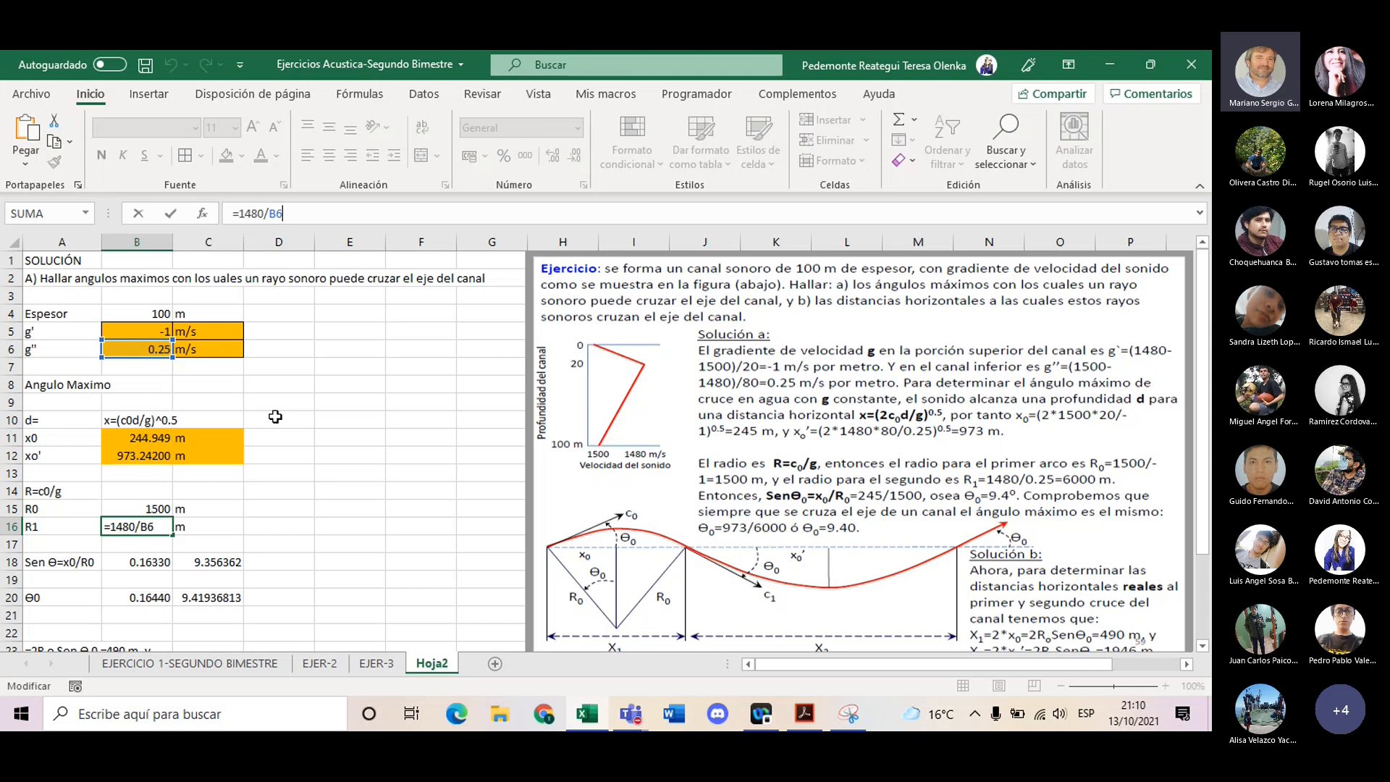
{"action": "key", "text": "Return"}
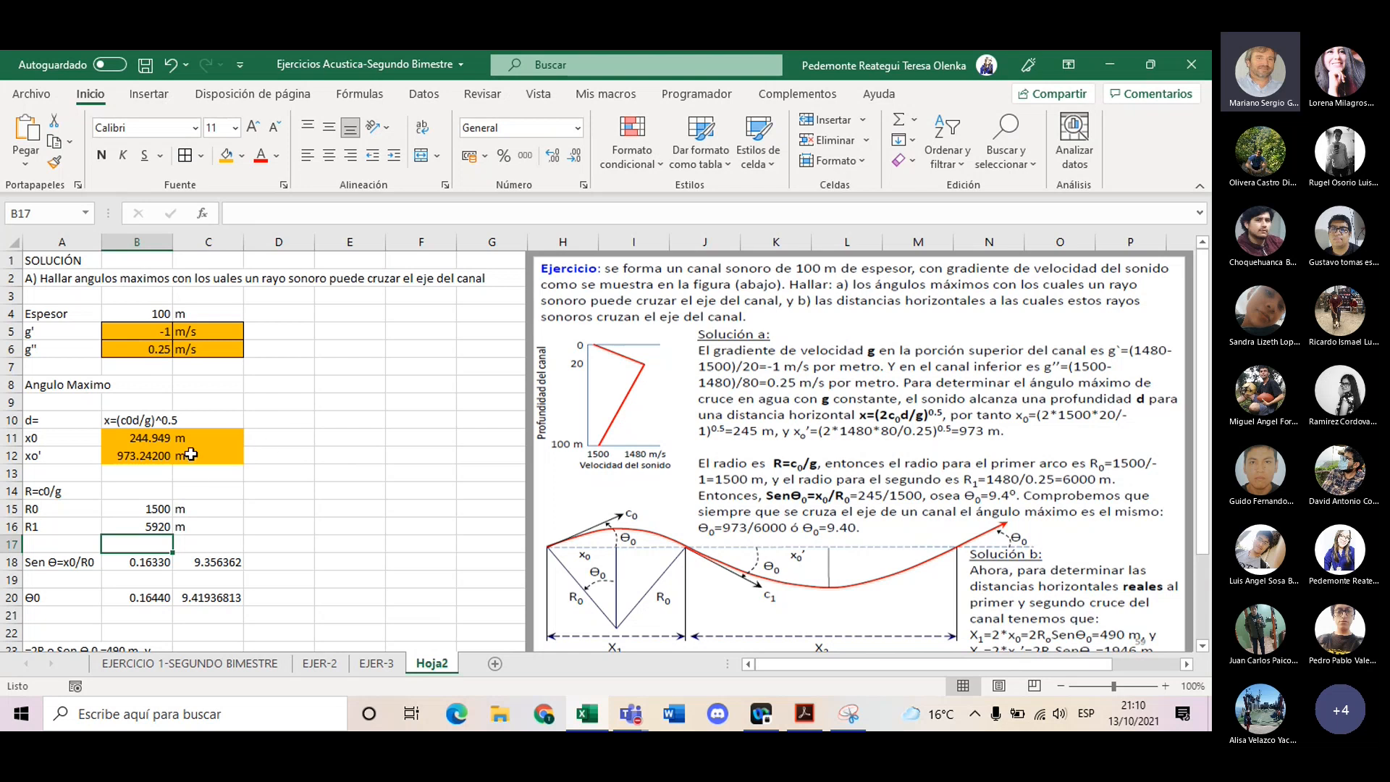
- Add the degree symbol "°" in D18 and D20 beside the two converted angles
{"action": "left_click", "coordinate": [283, 574]}
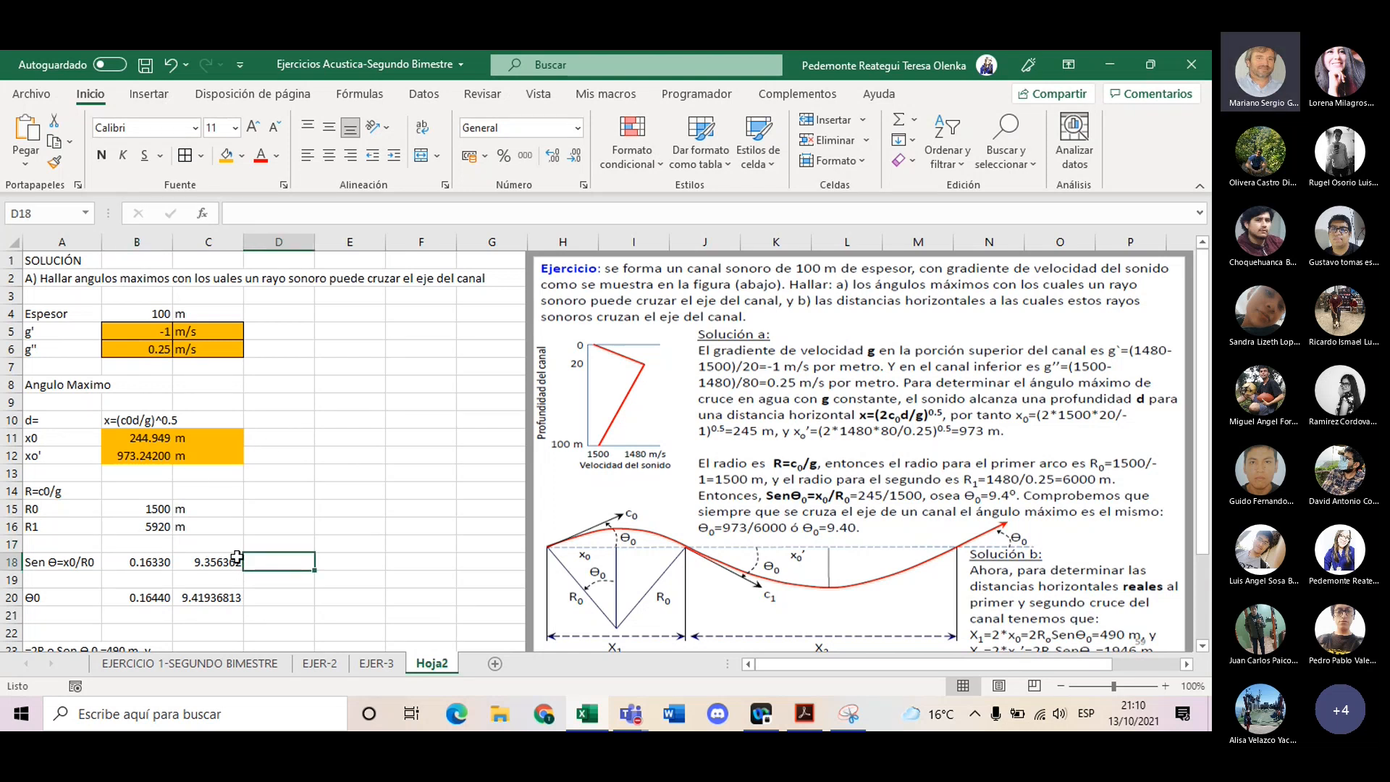
{"action": "key", "text": "Down"}
{"action": "key", "text": "Down"}
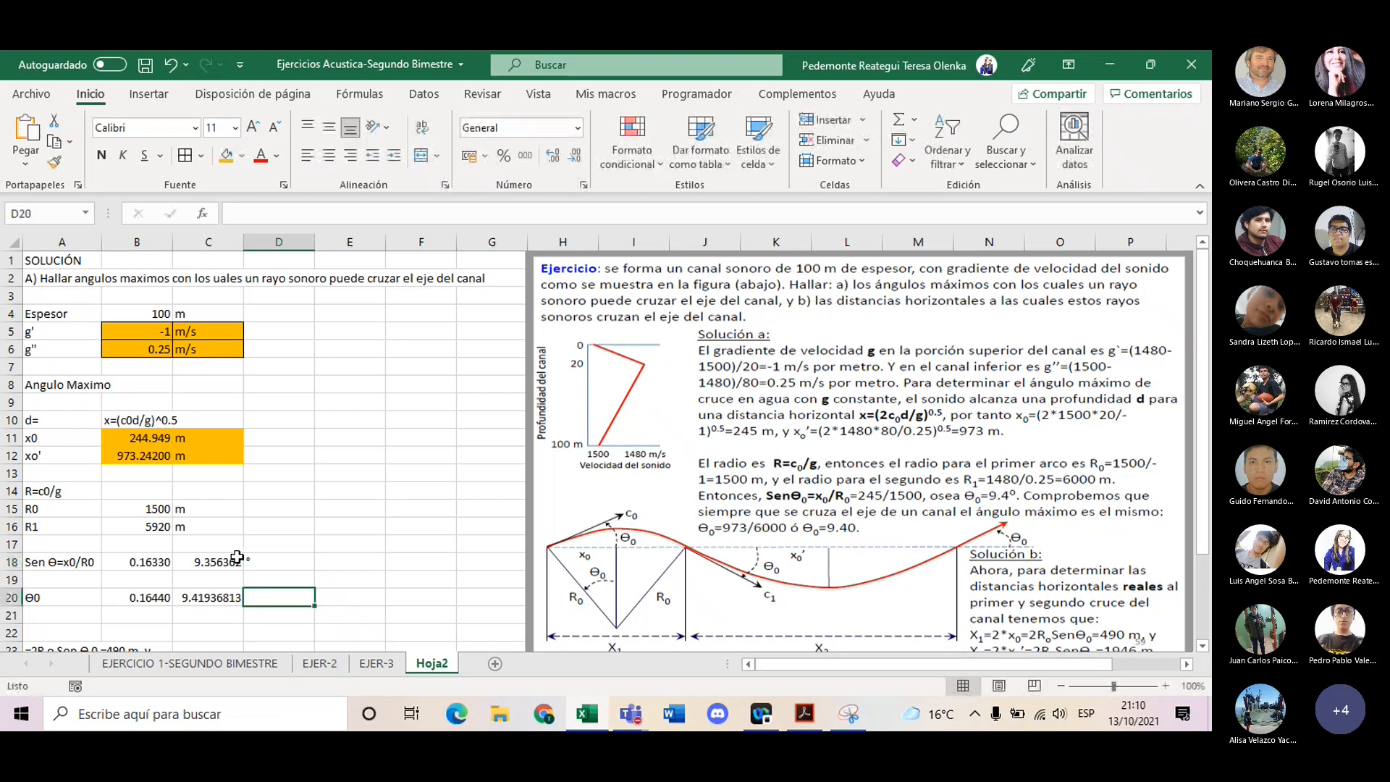
{"action": "type", "text": "°"}
{"action": "key", "text": "Return"}
- Clear the leftover formula text from cells A23 to C23
{"action": "scroll", "coordinate": [148, 584], "scroll_direction": "down", "scroll_amount": 1}
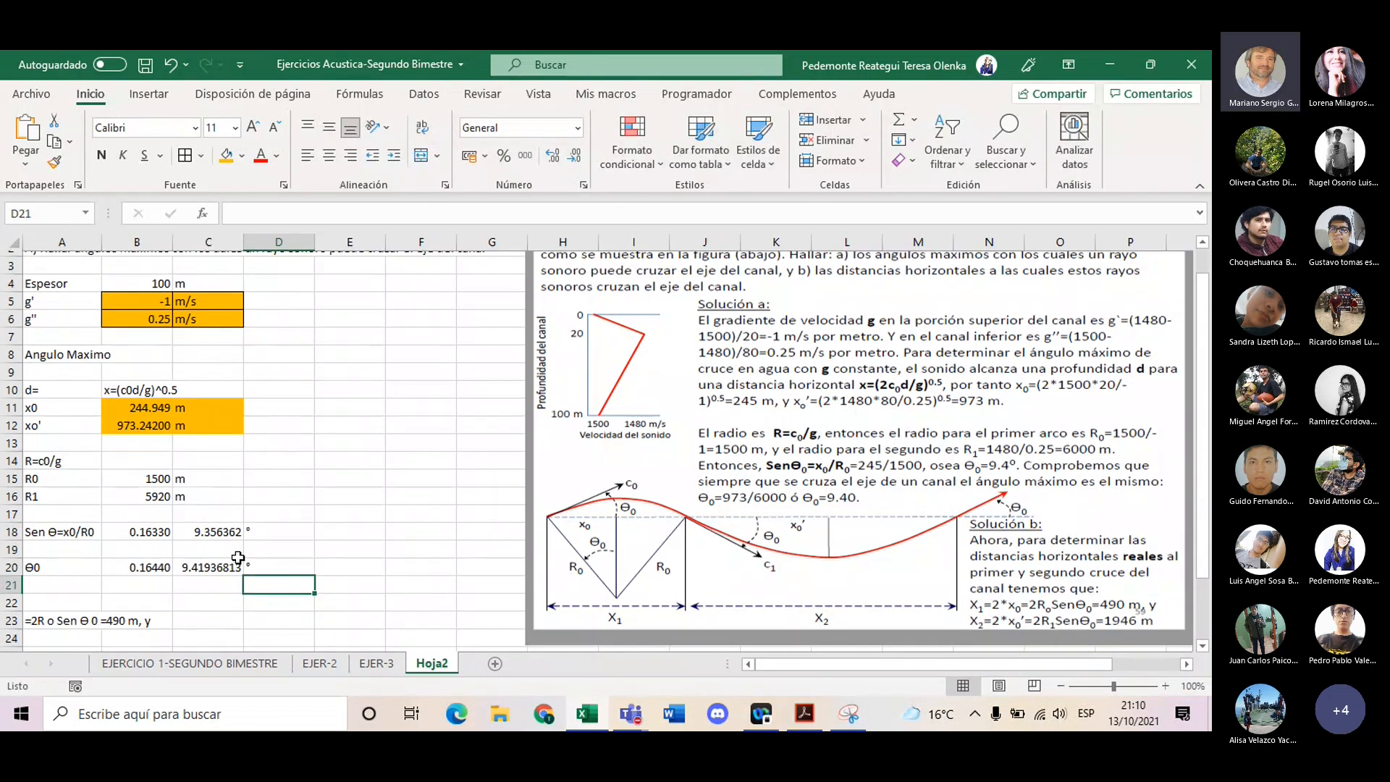
{"action": "left_click_drag", "start_coordinate": [58, 598], "coordinate": [214, 600]}
{"action": "key", "text": "Delete"}
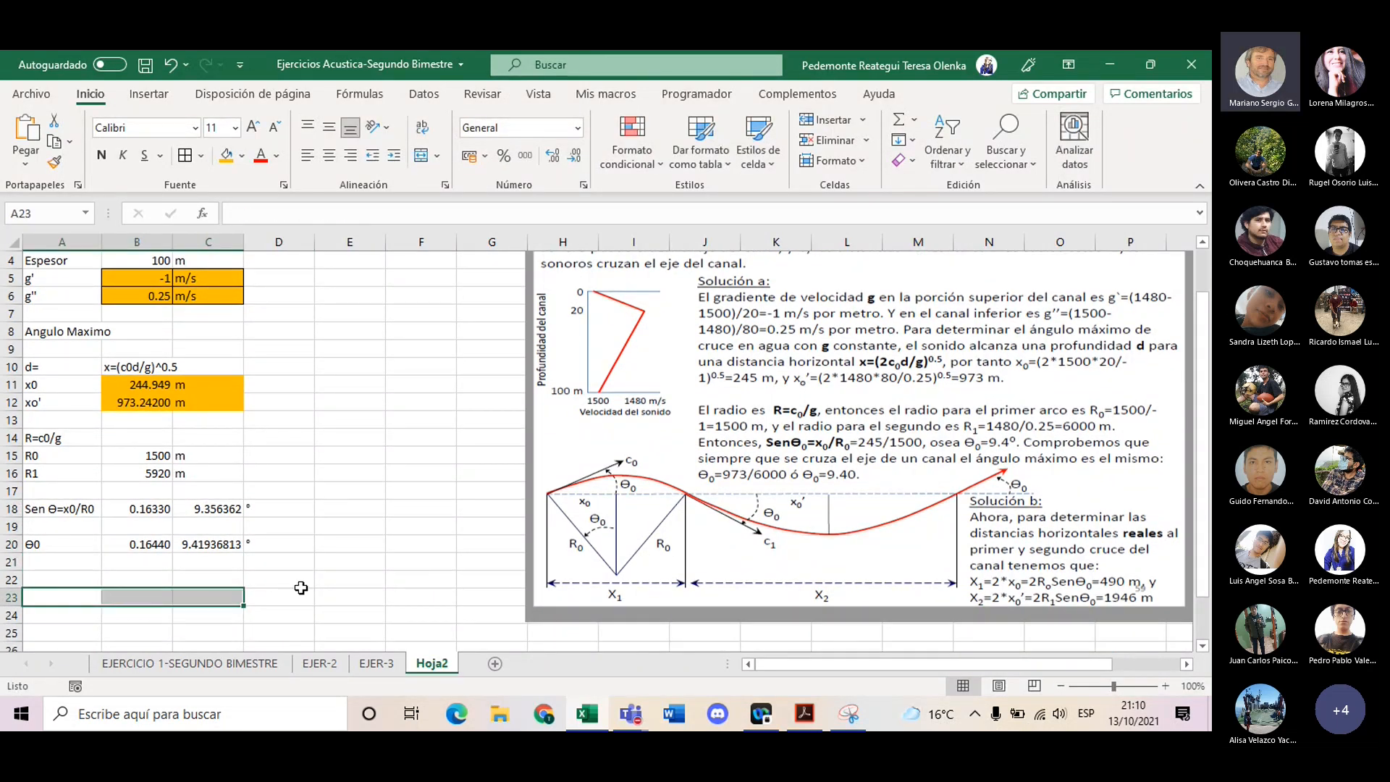
{"action": "left_click", "coordinate": [318, 582]}
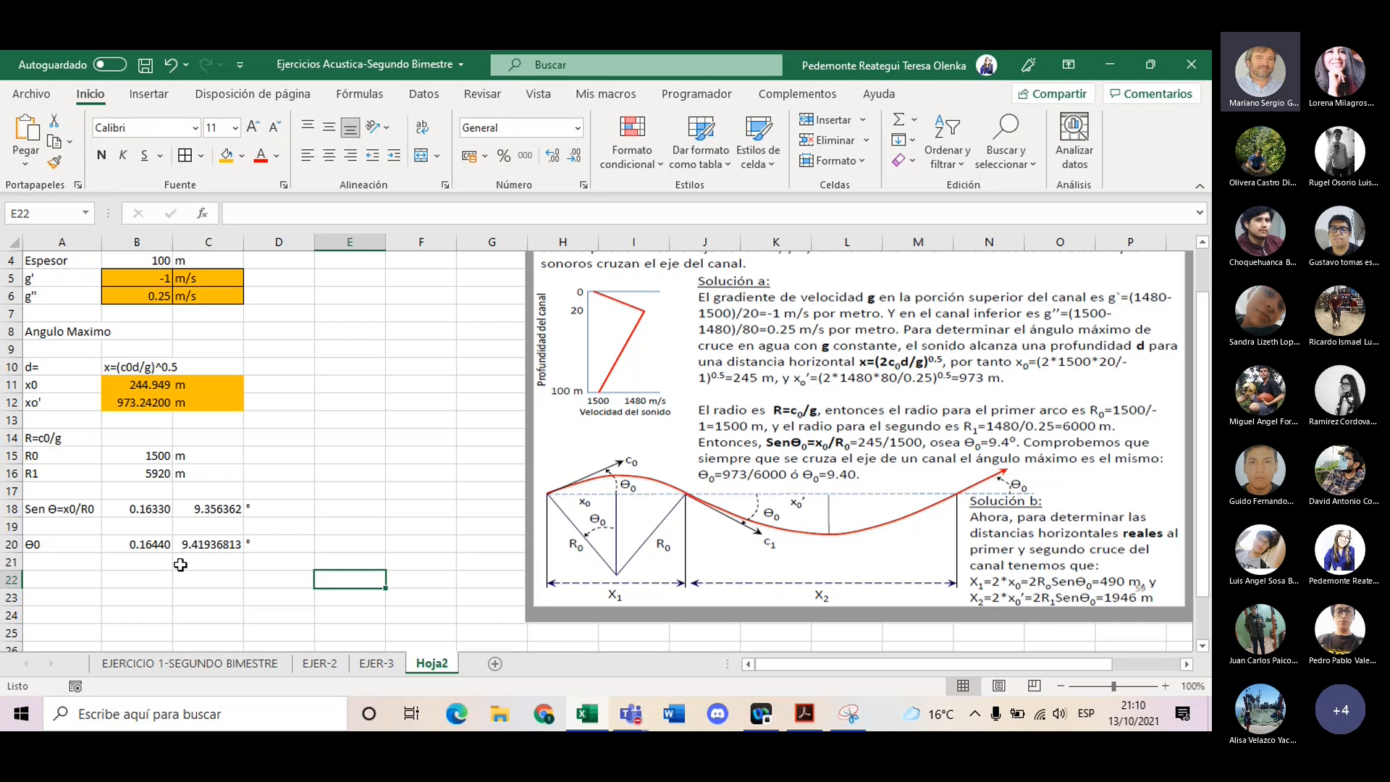
- Enter the section heading "b) Distancias Maximas" in A22
{"action": "left_click", "coordinate": [94, 588]}
{"action": "type", "text": "b="}
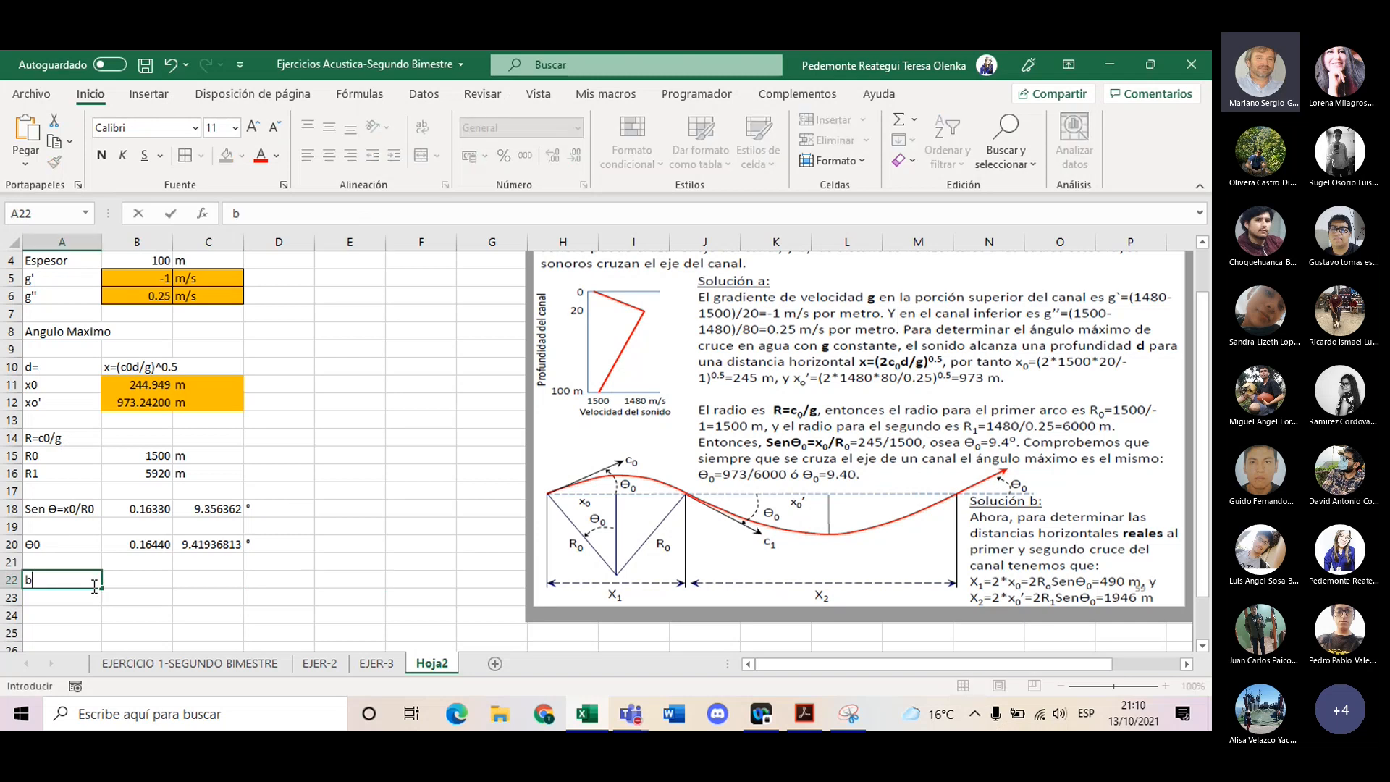
{"action": "key", "text": "BackSpace"}
{"action": "type", "text": ") Distancias Maximas"}
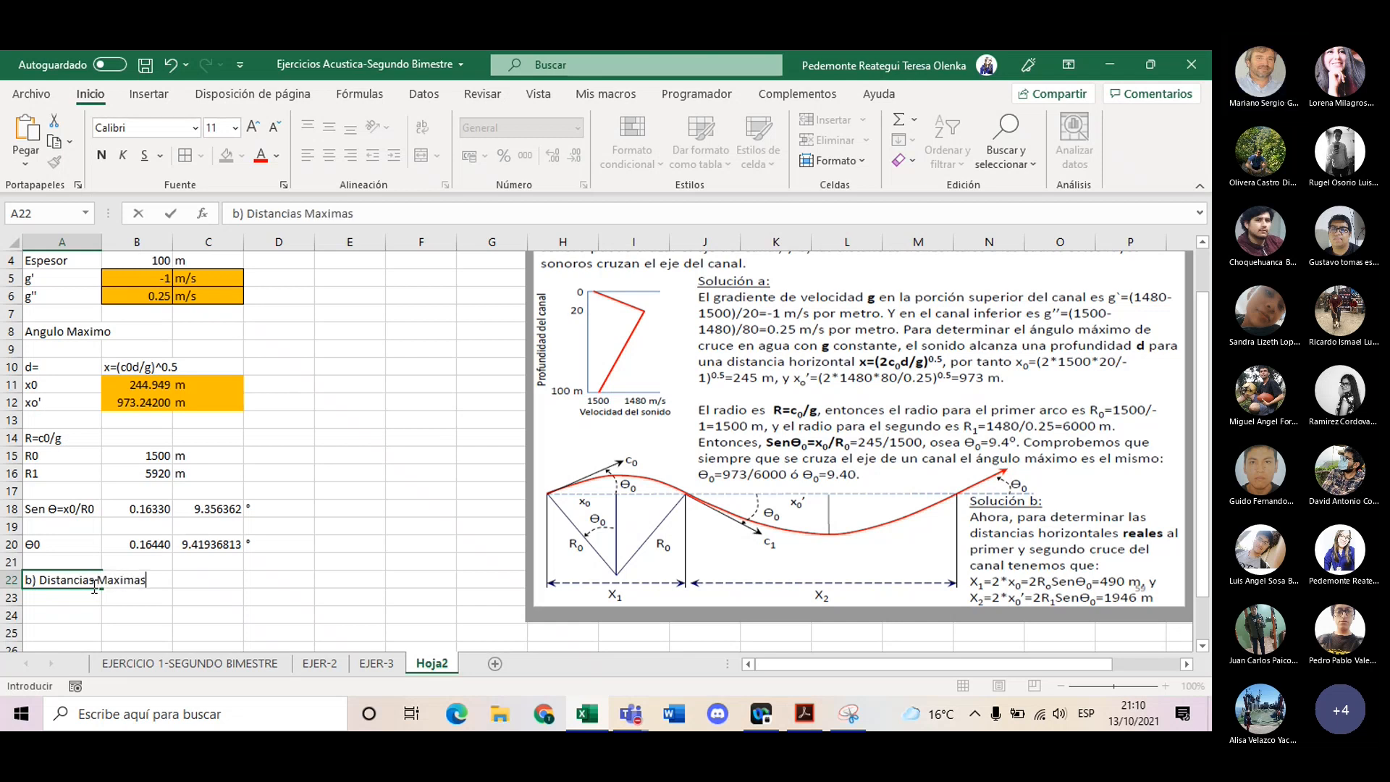
{"action": "key", "text": "Return"}
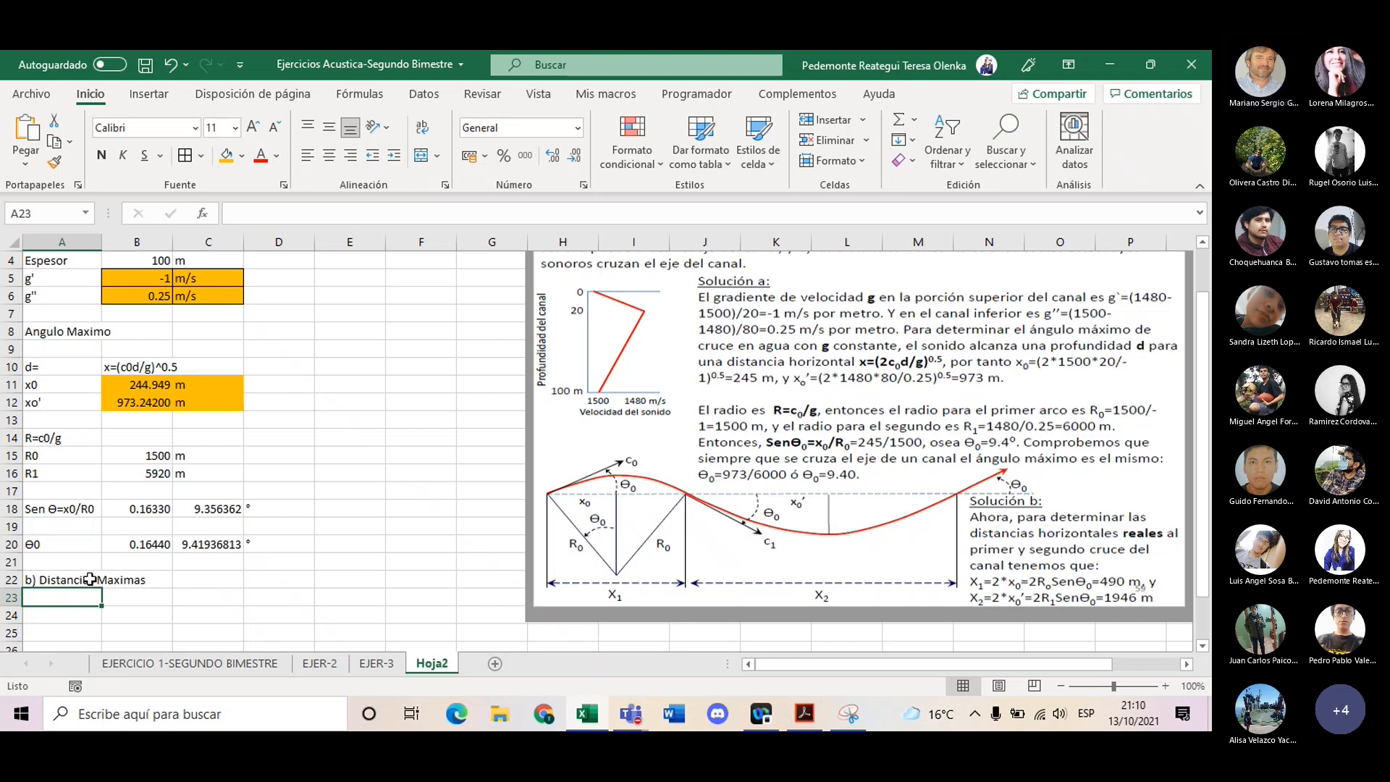
- Make the section heading "b) Distancias Maximas" in A22 bold
{"action": "left_click", "coordinate": [89, 579]}
{"action": "key", "text": "ctrl+n"}
{"action": "scroll", "coordinate": [90, 579], "scroll_direction": "down", "scroll_amount": 1}
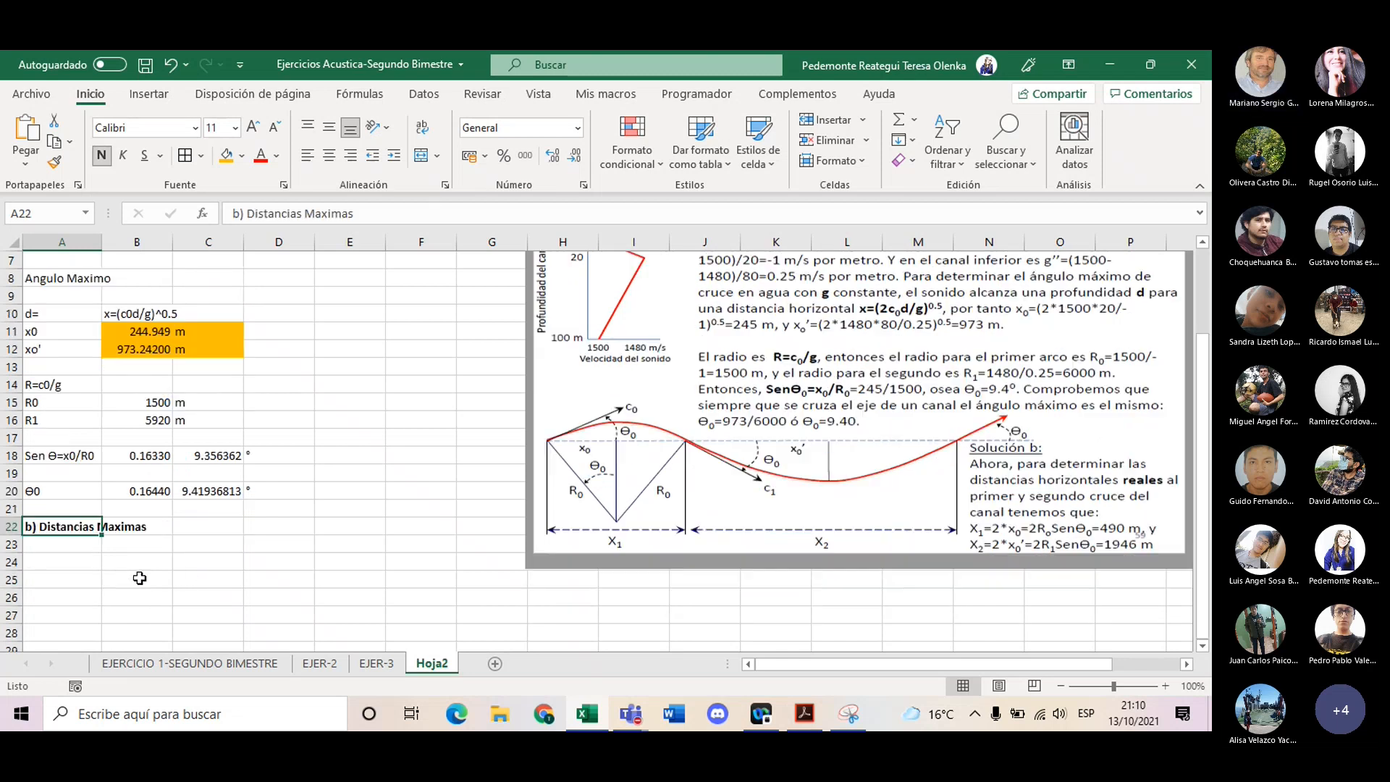
{"action": "left_click", "coordinate": [94, 580]}
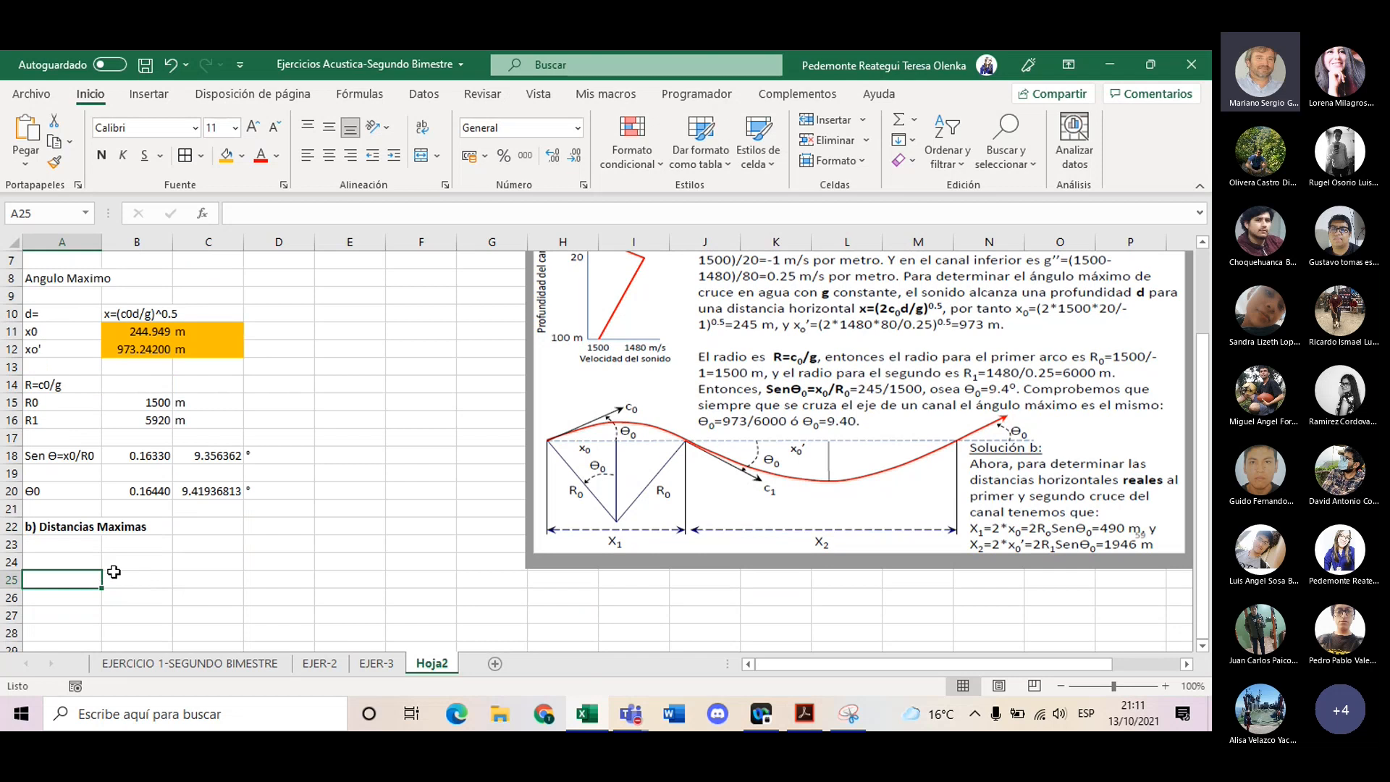
- Enter the formula label "X1=2*x0=2R0Sen0" in A24 under the section b heading
{"action": "left_click", "coordinate": [110, 563]}
{"action": "left_click", "coordinate": [71, 563]}
{"action": "type", "text": "X1=2*x"}
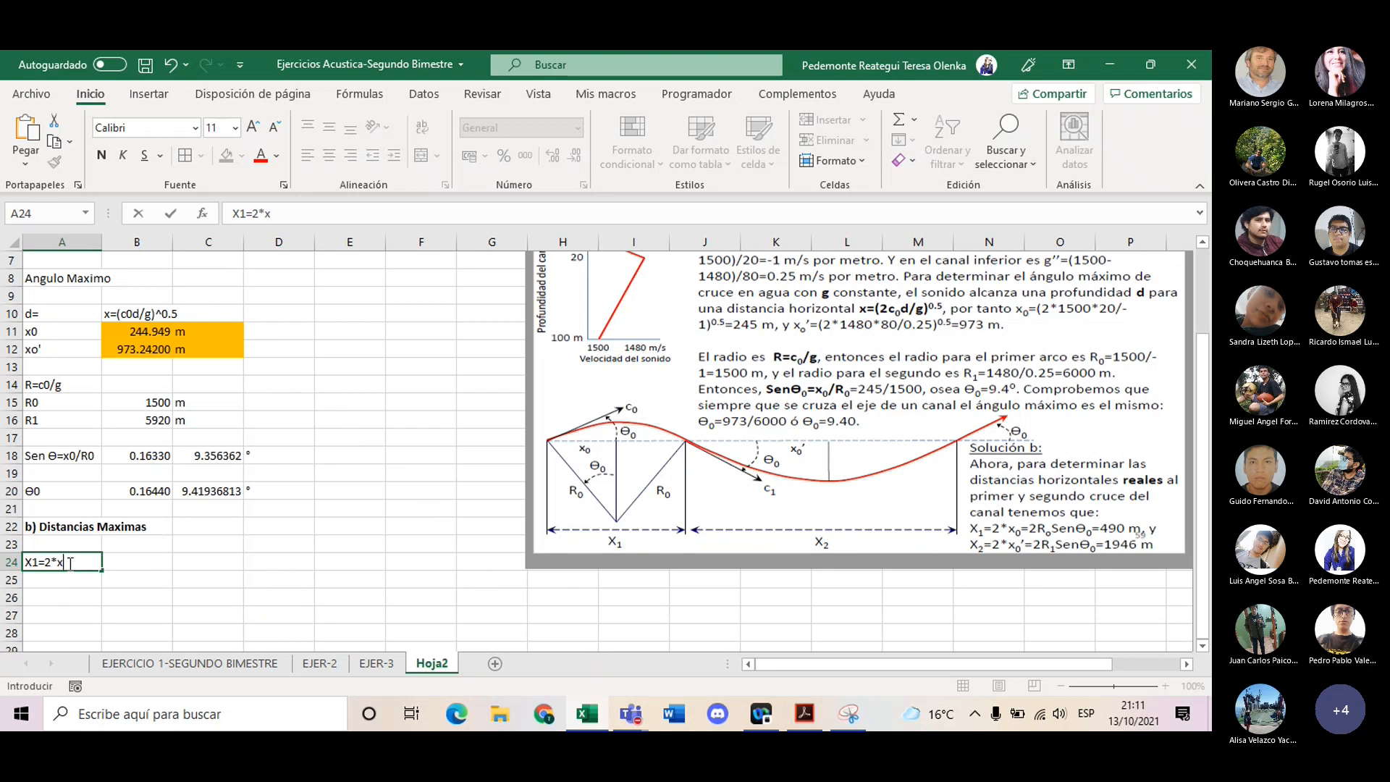
{"action": "type", "text": "0=2R0Sen0"}
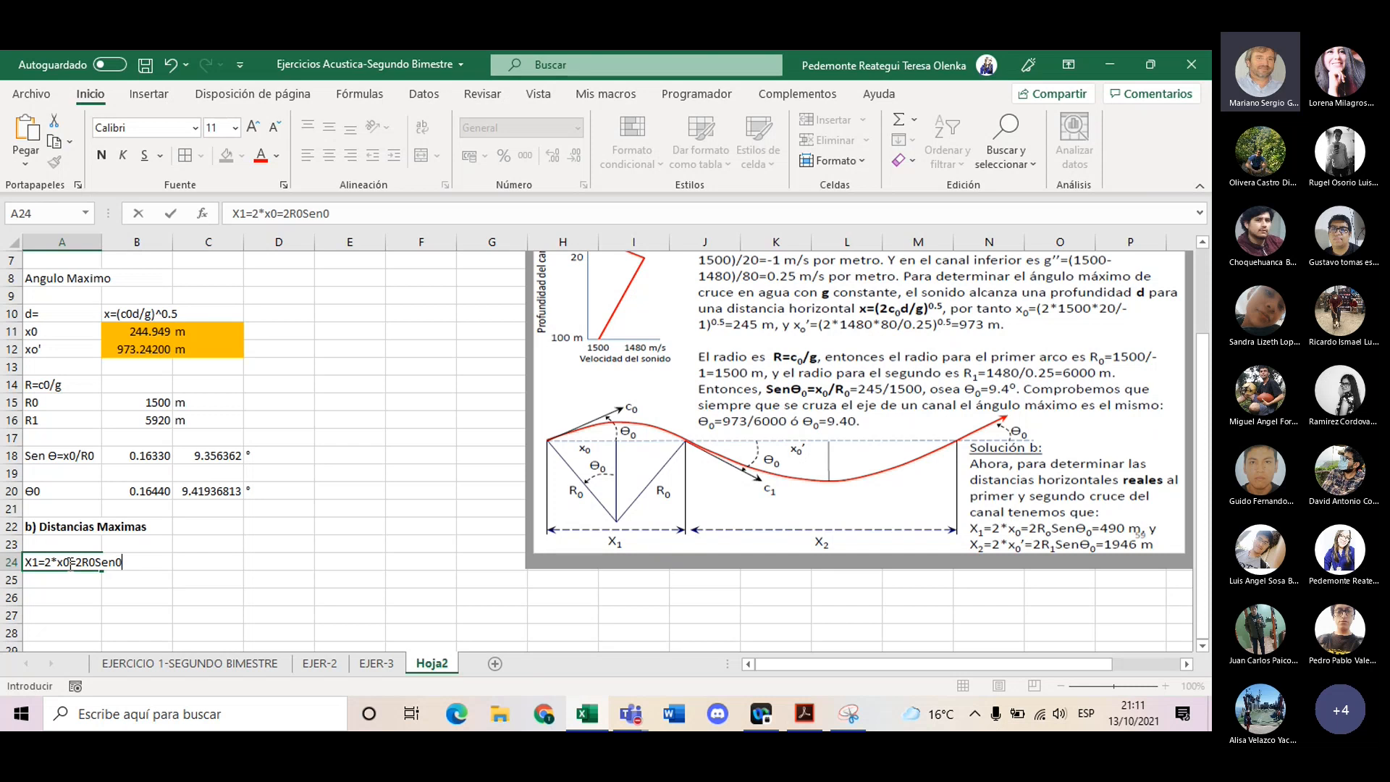
- Insert the Θ symbol copied from the A18 label into A24 so it reads "X1=2*x0=2R0SenΘ0"
{"action": "key", "text": "Up"}
{"action": "key", "text": "Up"}
{"action": "key", "text": "Up"}
{"action": "key", "text": "Up"}
{"action": "key", "text": "Up"}
{"action": "key", "text": "Up"}
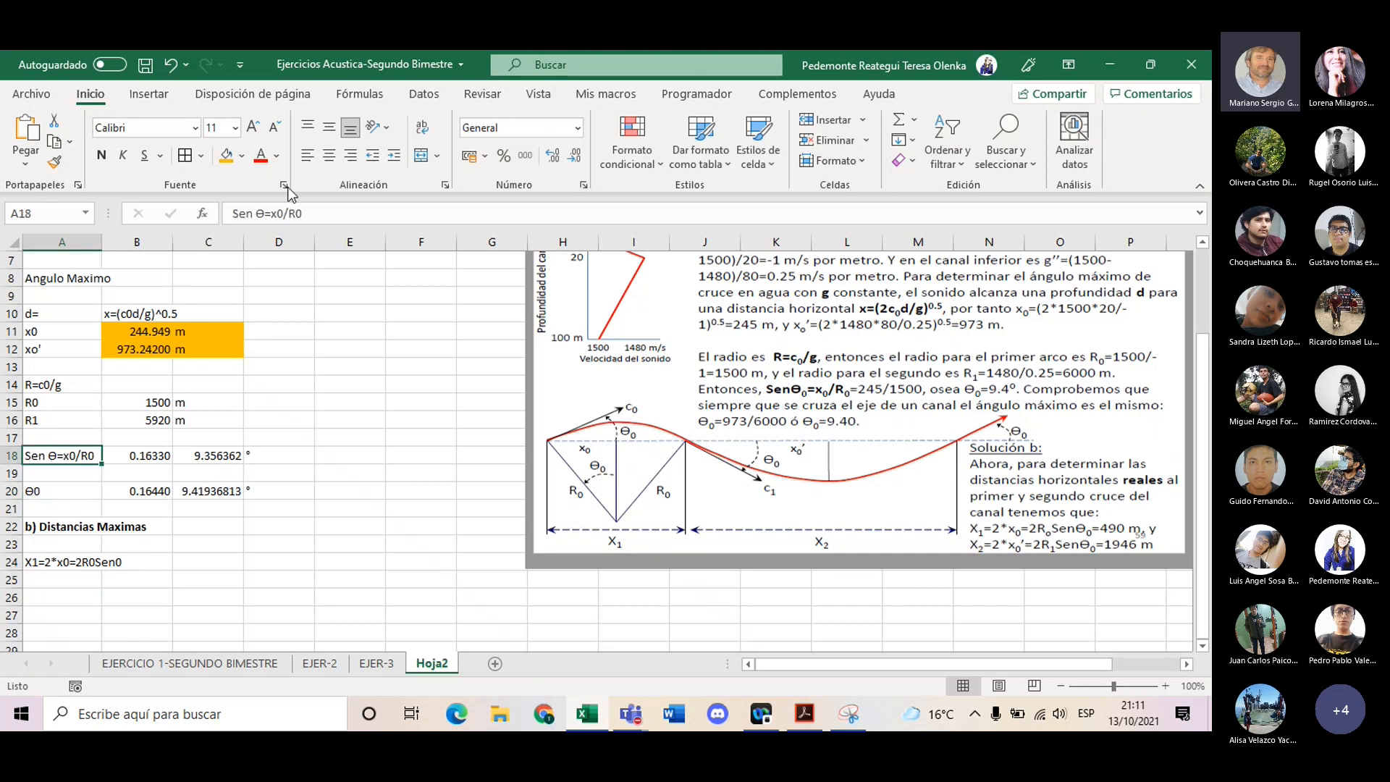
{"action": "double_click", "coordinate": [259, 213]}
{"action": "key", "text": "ctrl+c"}
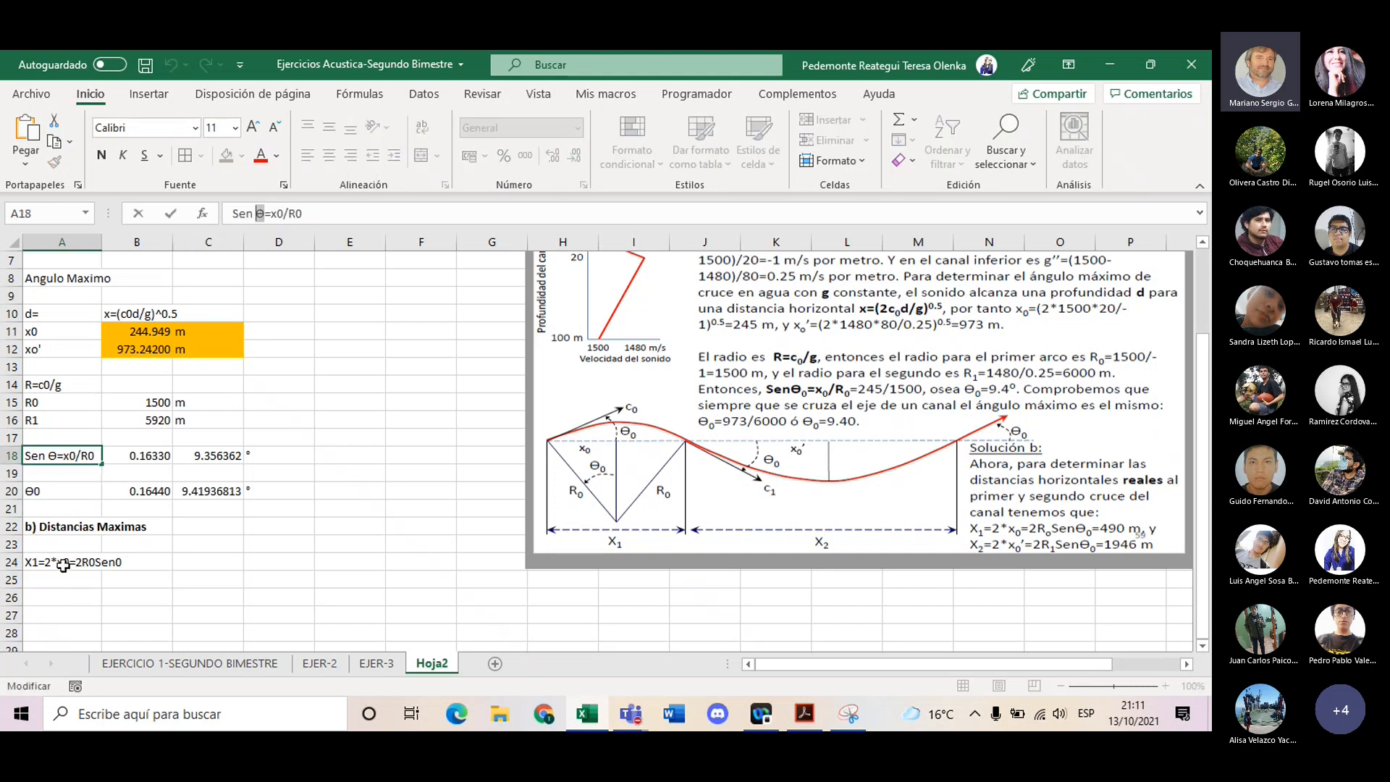
{"action": "left_click", "coordinate": [64, 565]}
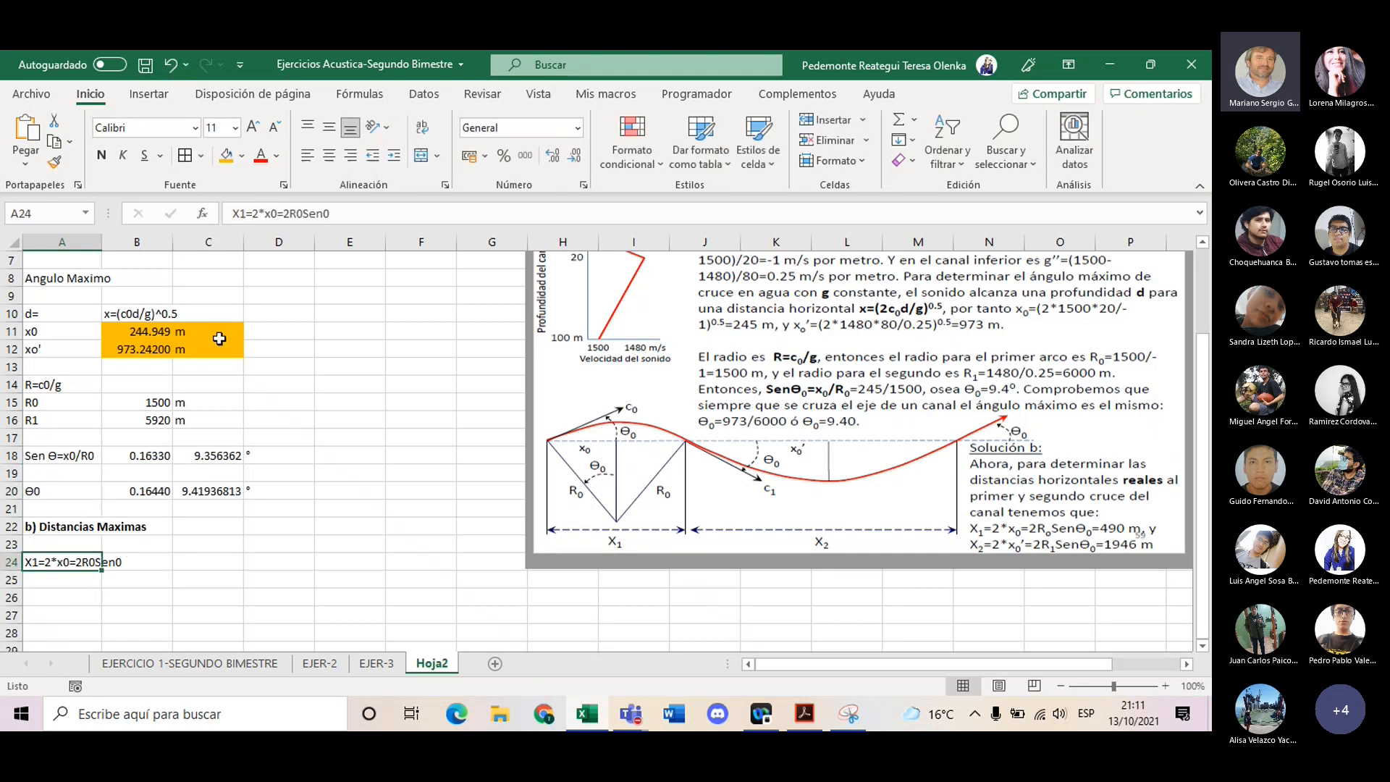
{"action": "left_click", "coordinate": [321, 213]}
{"action": "key", "text": "ctrl+v"}
{"action": "key", "text": "Return"}
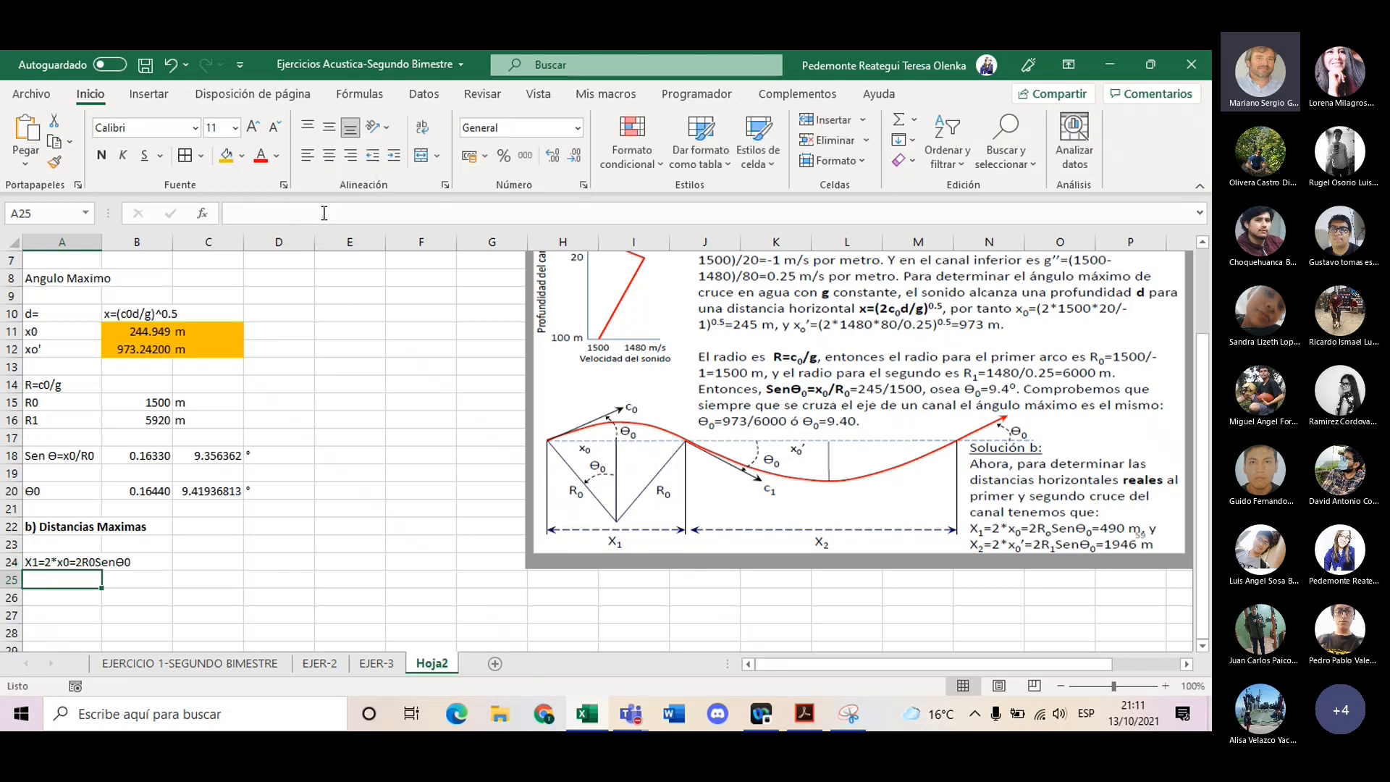
{"action": "left_click", "coordinate": [229, 563]}
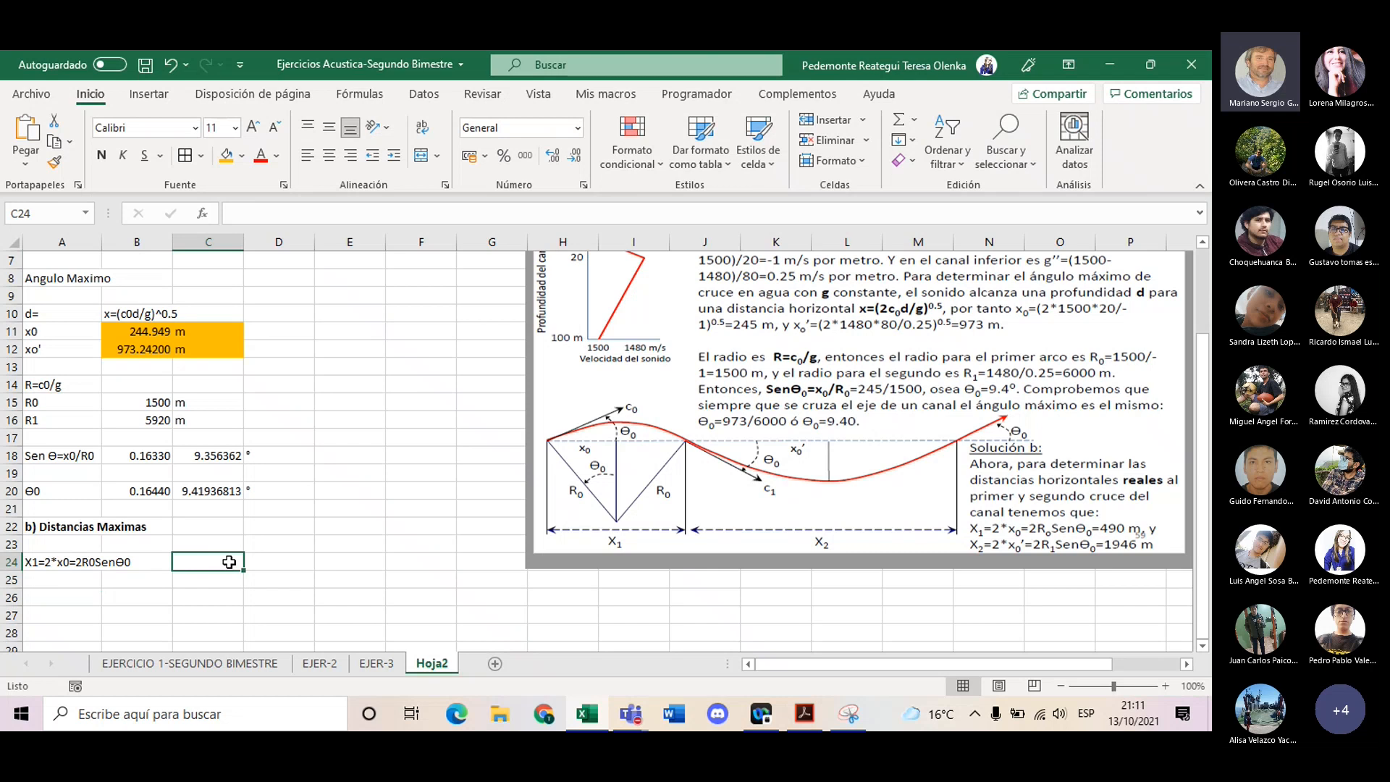
{"action": "type", "text": "="}
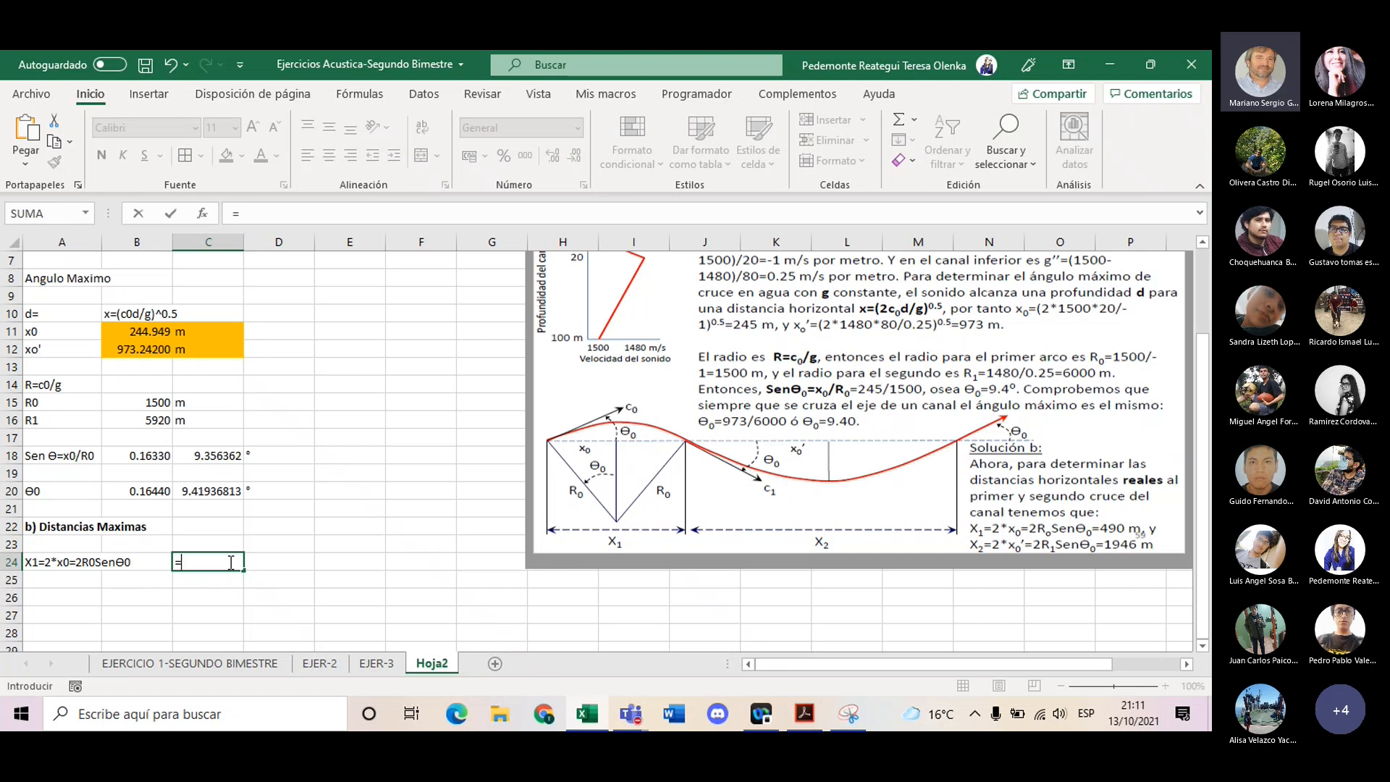
{"action": "key", "text": "BackSpace"}
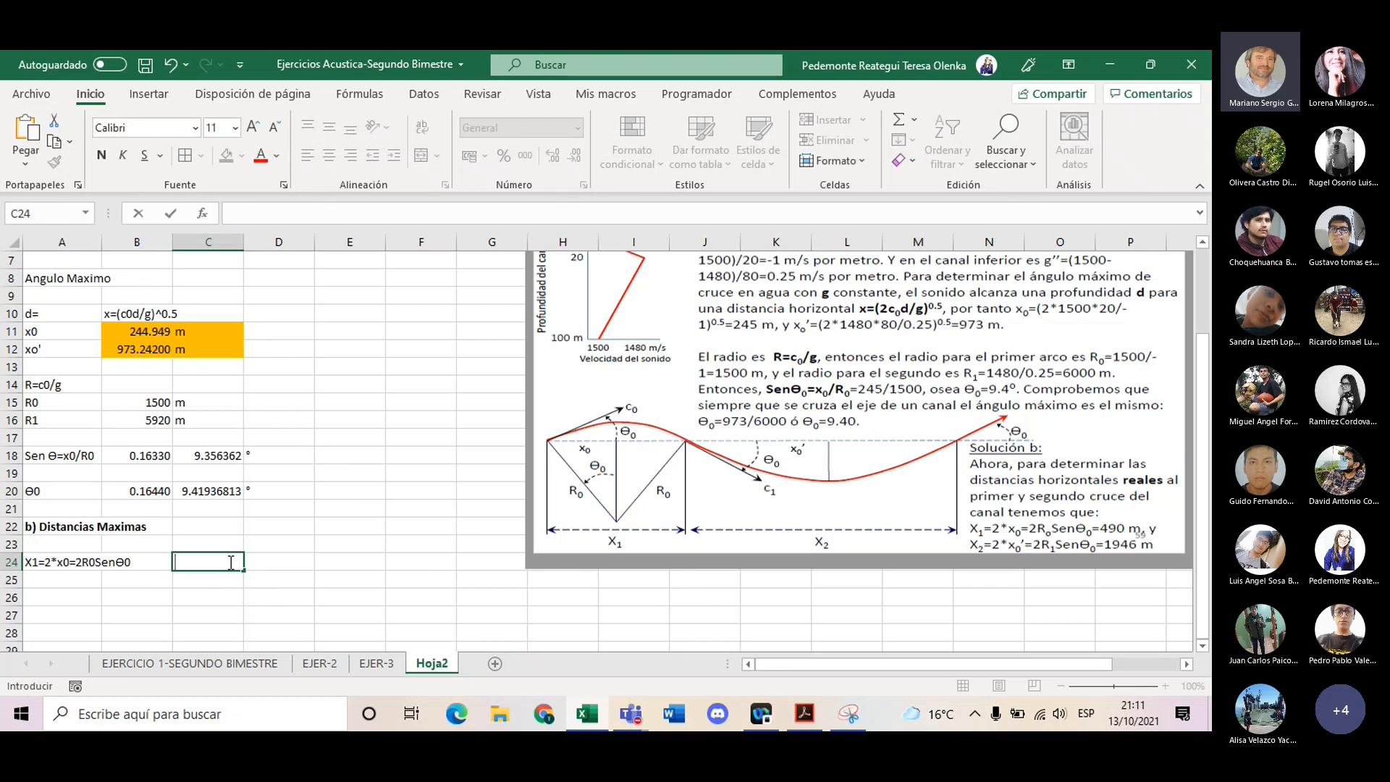
{"action": "key", "text": "Escape"}
- Reuse the A24 label text in A25, changing its start to X2 so it reads "X2=2*x0=2R0SenΘ0"
{"action": "left_click", "coordinate": [38, 565]}
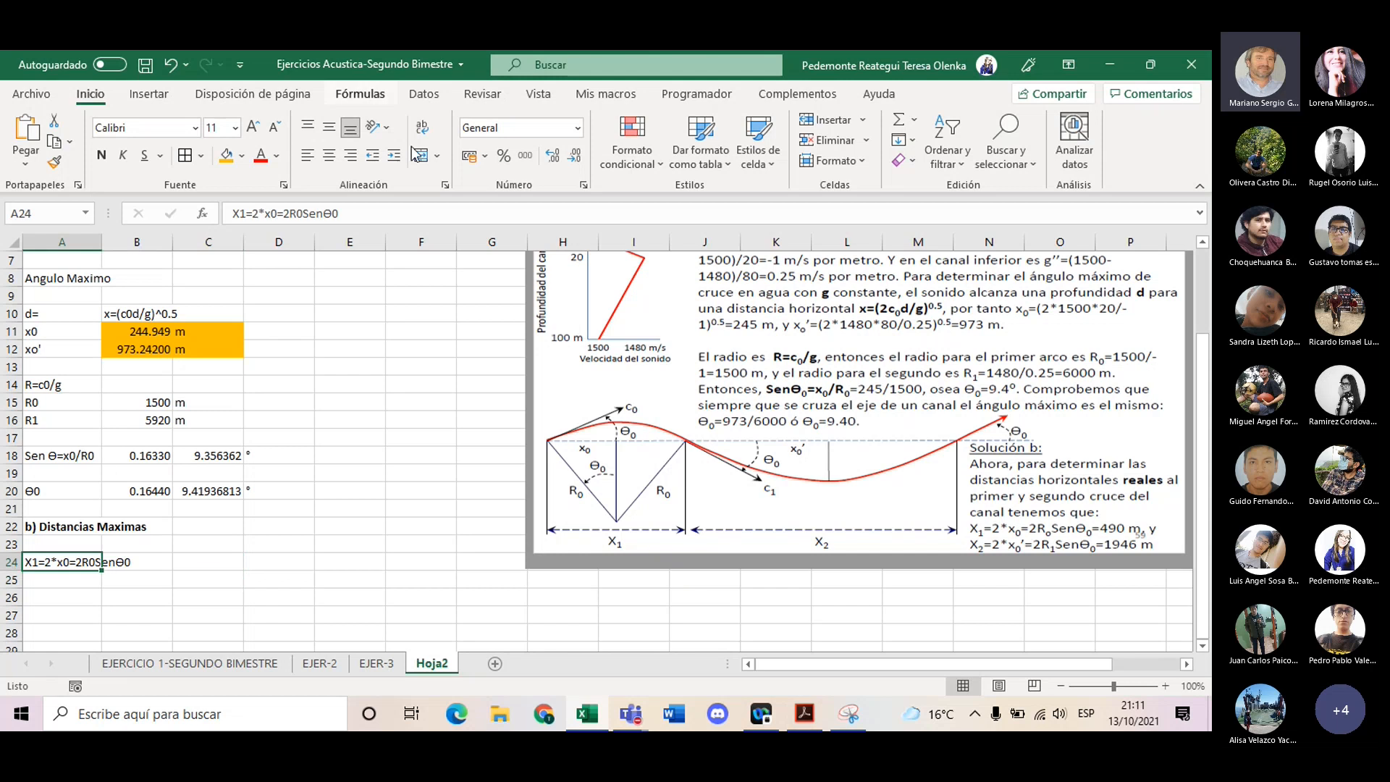
{"action": "left_click", "coordinate": [152, 562]}
{"action": "left_click", "coordinate": [91, 588]}
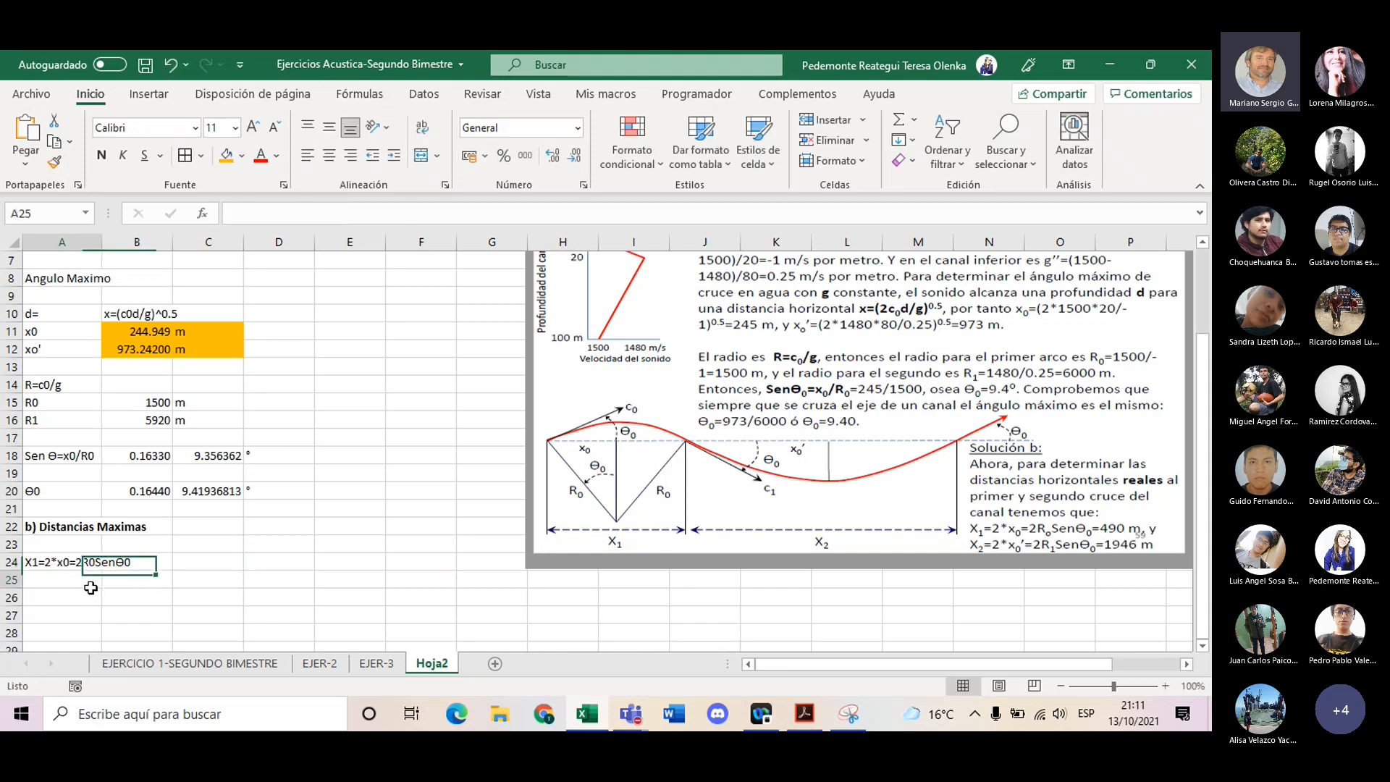
{"action": "left_click", "coordinate": [296, 213]}
{"action": "type", "text": "X1=2*x0=2R0SenΘ0"}
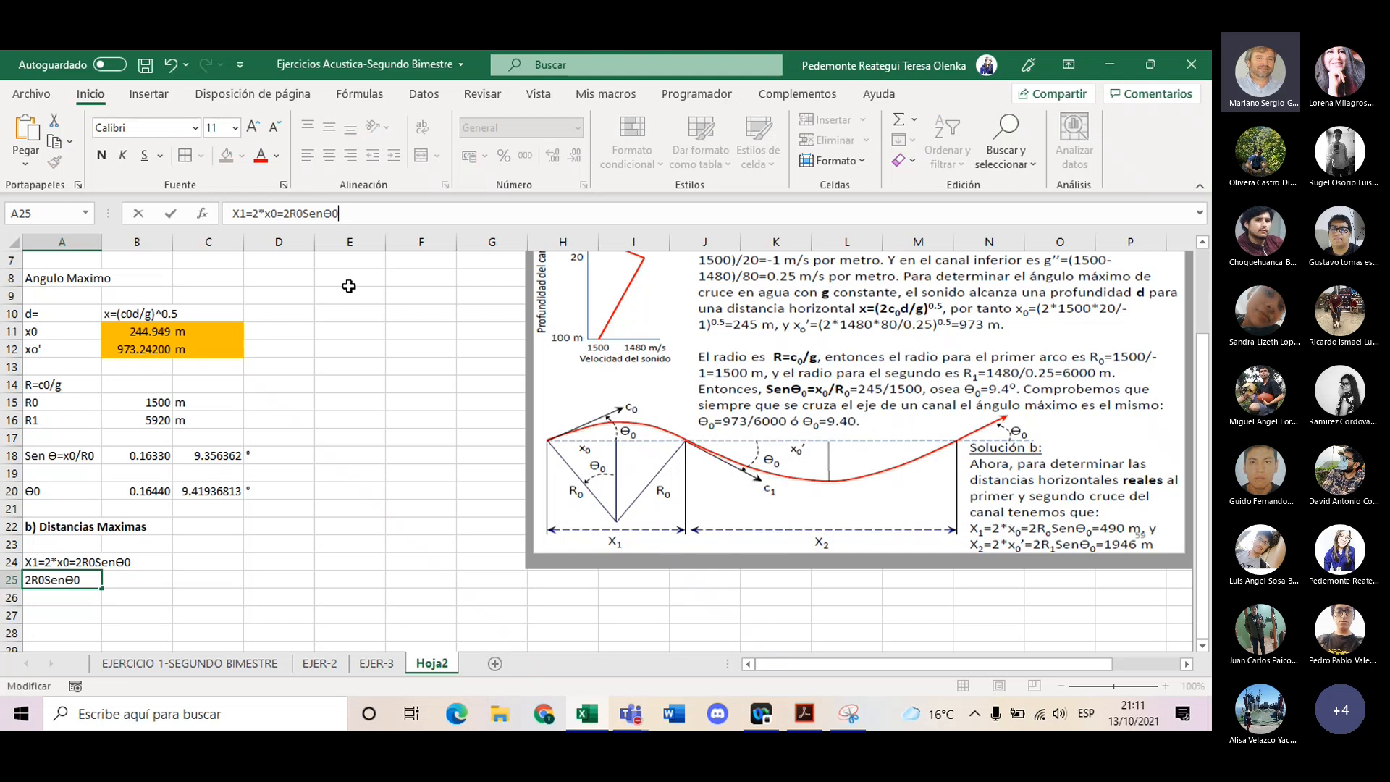
{"action": "scroll", "coordinate": [351, 389], "scroll_direction": "up", "scroll_amount": 1}
{"action": "scroll", "coordinate": [350, 389], "scroll_direction": "down", "scroll_amount": 1}
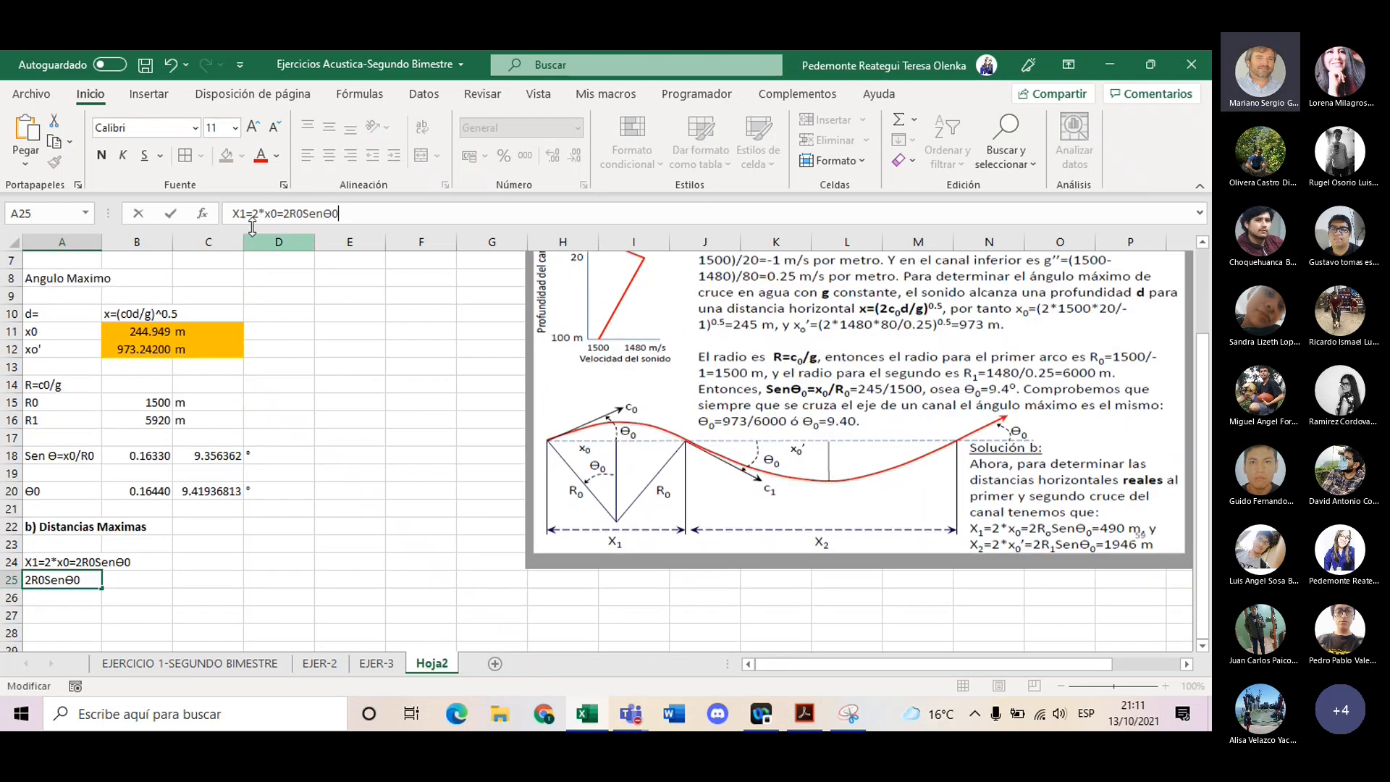
{"action": "left_click", "coordinate": [246, 213]}
{"action": "key", "text": "BackSpace"}
{"action": "type", "text": "2"}
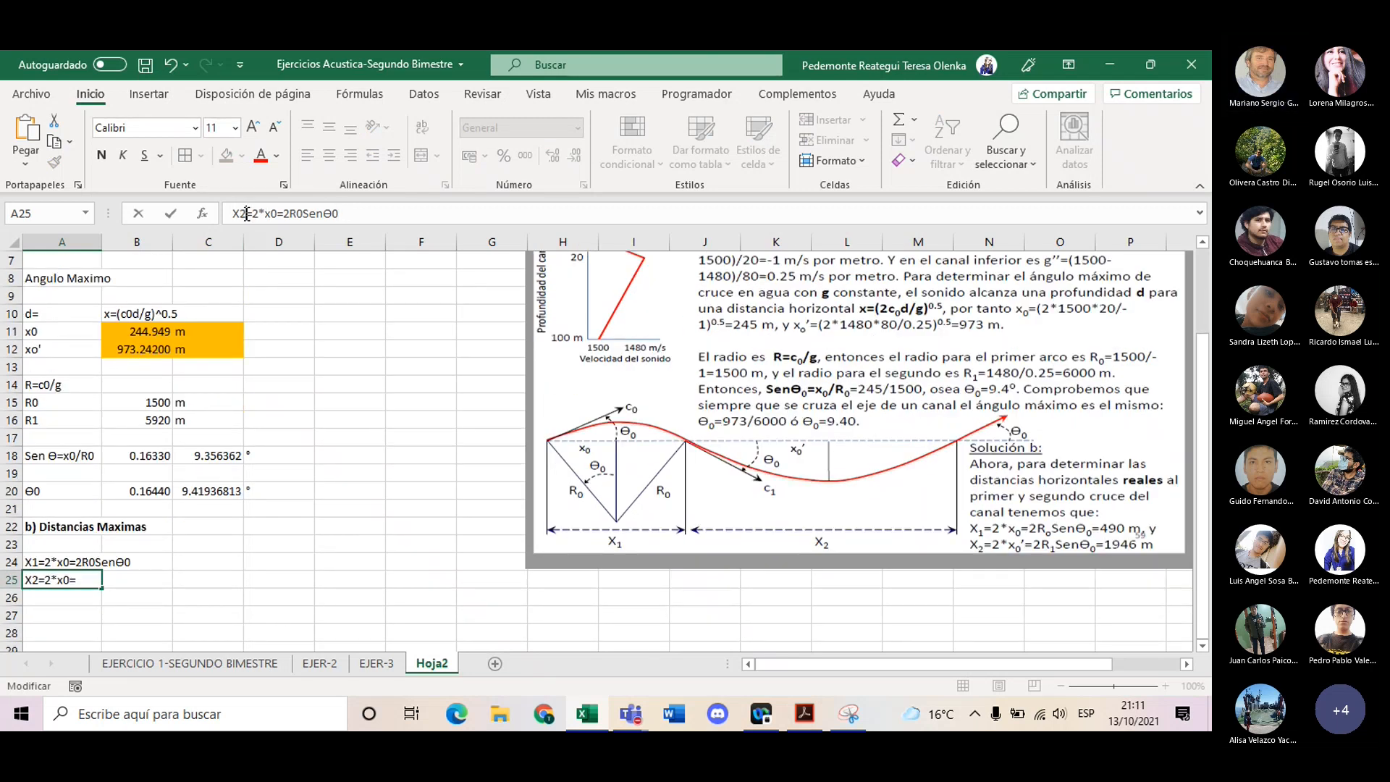
{"action": "key", "text": "Return"}
- Calculate the X1 distance in C24 with the formula =2*B11
{"action": "left_click", "coordinate": [220, 559]}
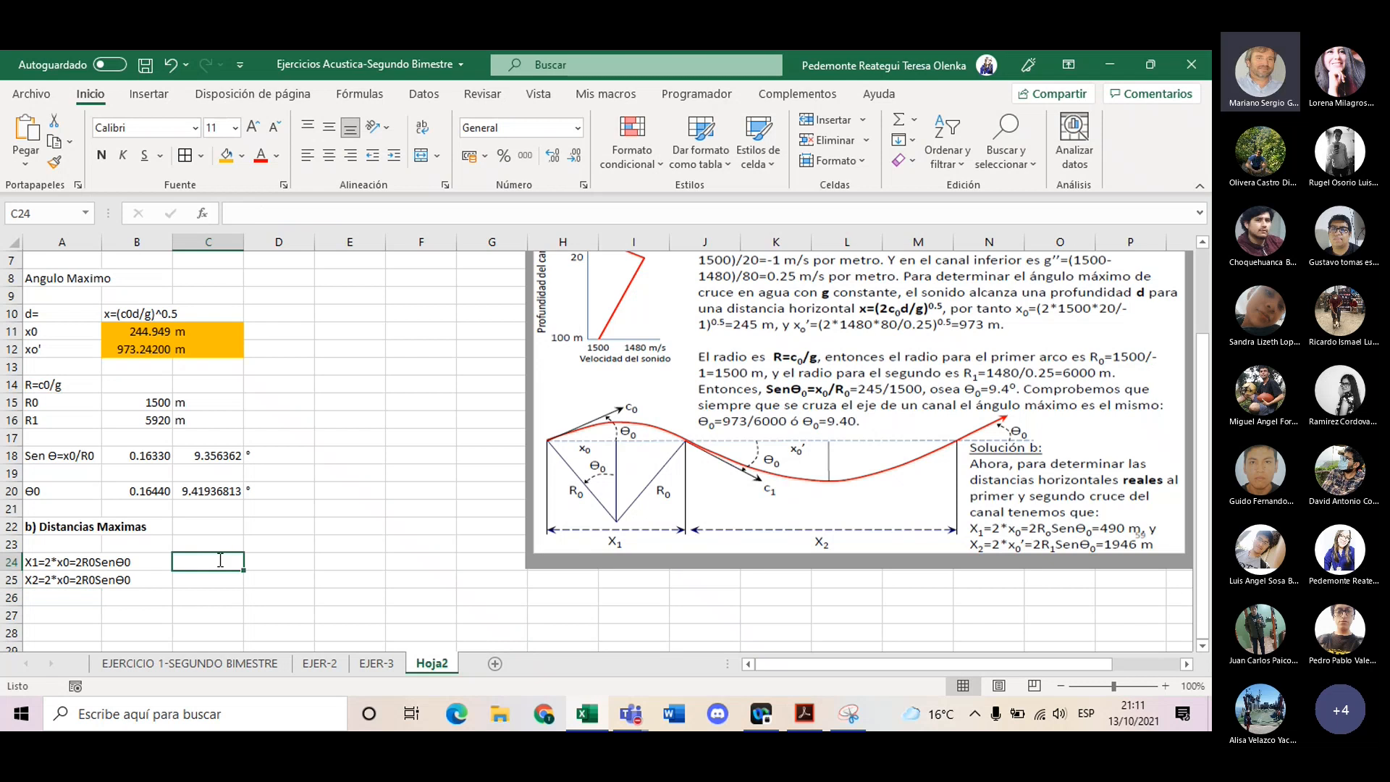
{"action": "type", "text": "=2*"}
{"action": "scroll", "coordinate": [237, 283], "scroll_direction": "up", "scroll_amount": 2}
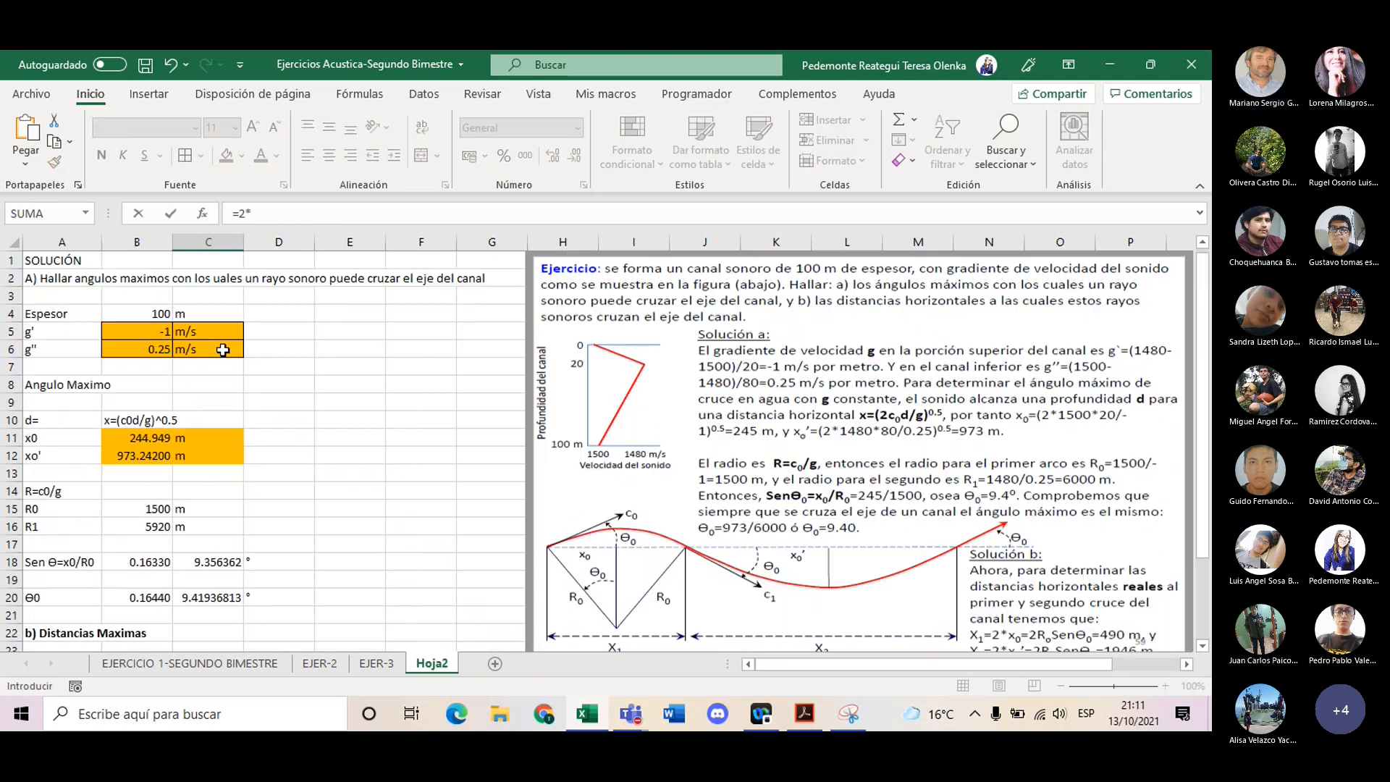
{"action": "left_click", "coordinate": [168, 438]}
{"action": "key", "text": "Return"}
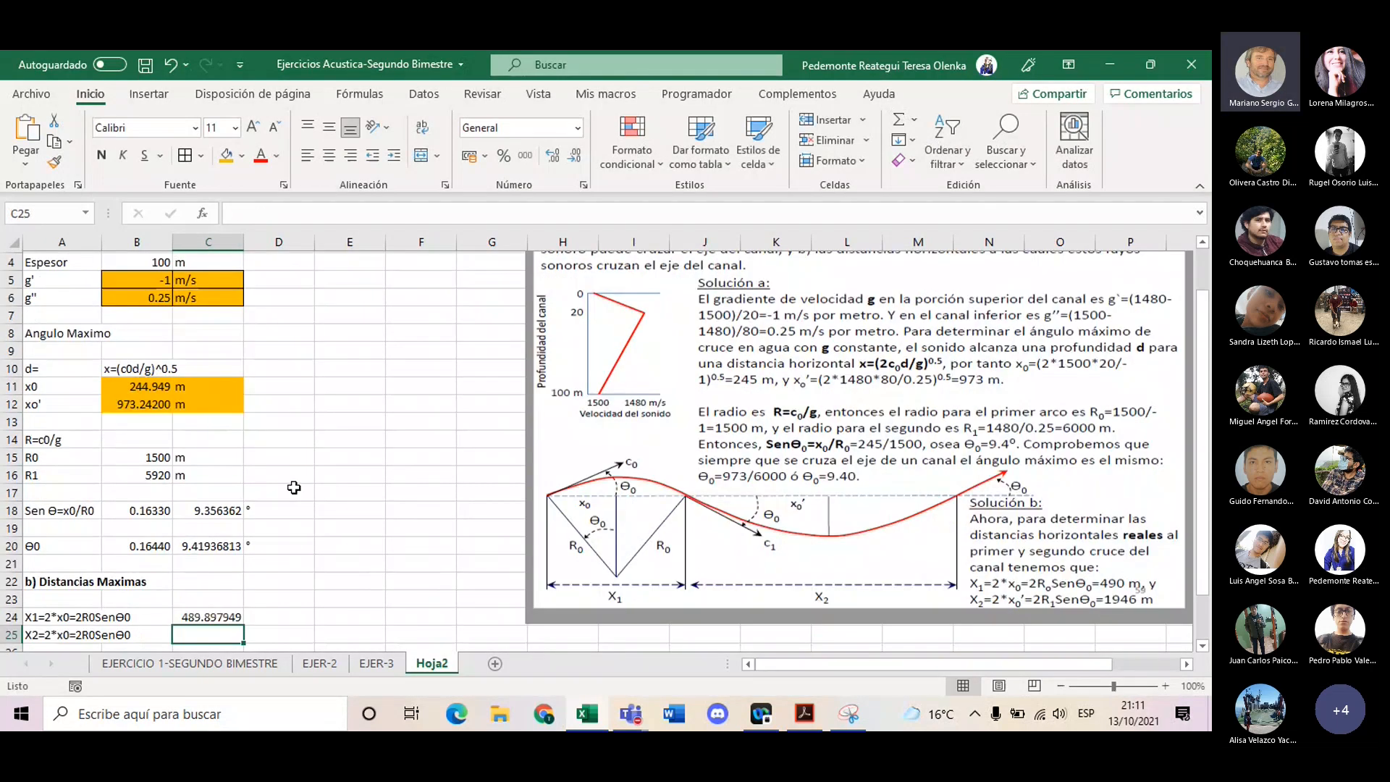
- Calculate the X2 distance in C25 with the formula =2*B12
{"action": "scroll", "coordinate": [276, 576], "scroll_direction": "down", "scroll_amount": 1}
{"action": "type", "text": "="}
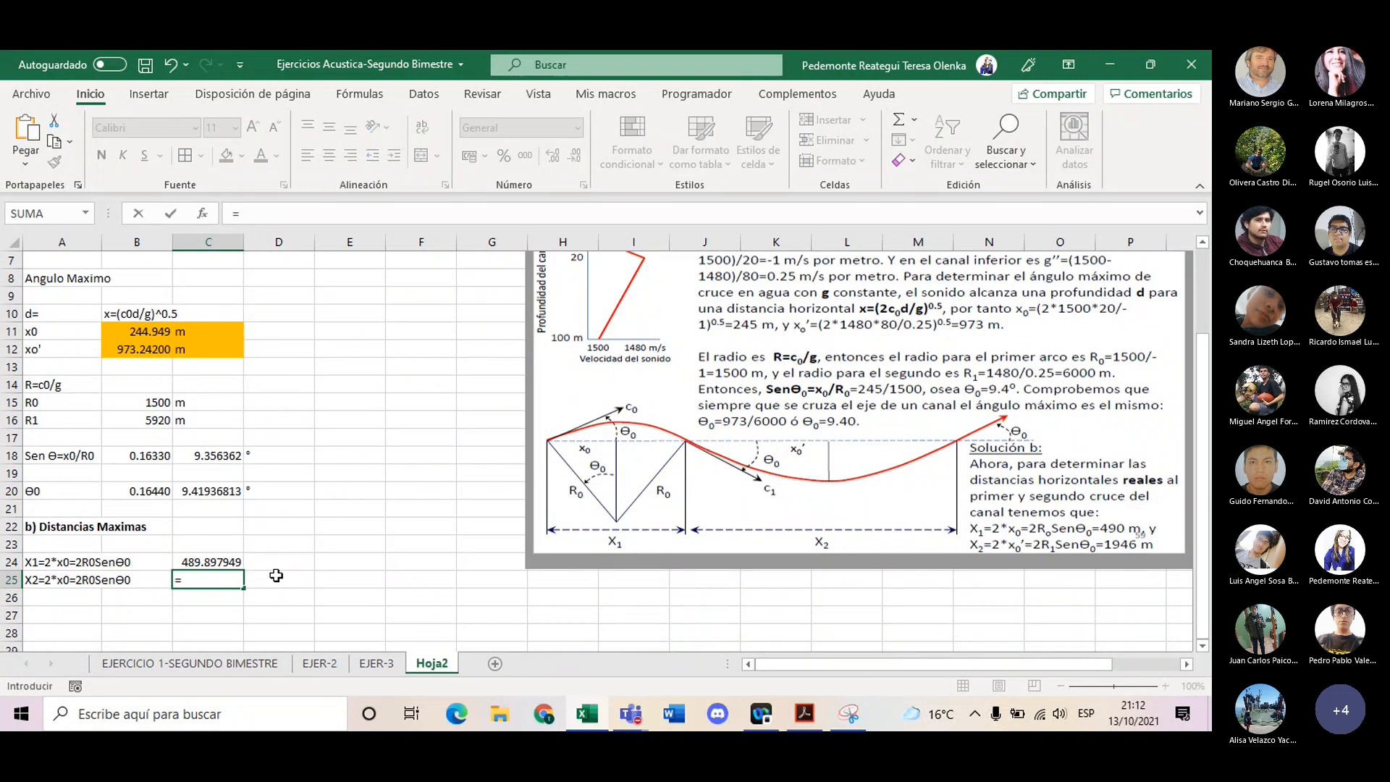
{"action": "type", "text": "2*"}
{"action": "left_click", "coordinate": [165, 352]}
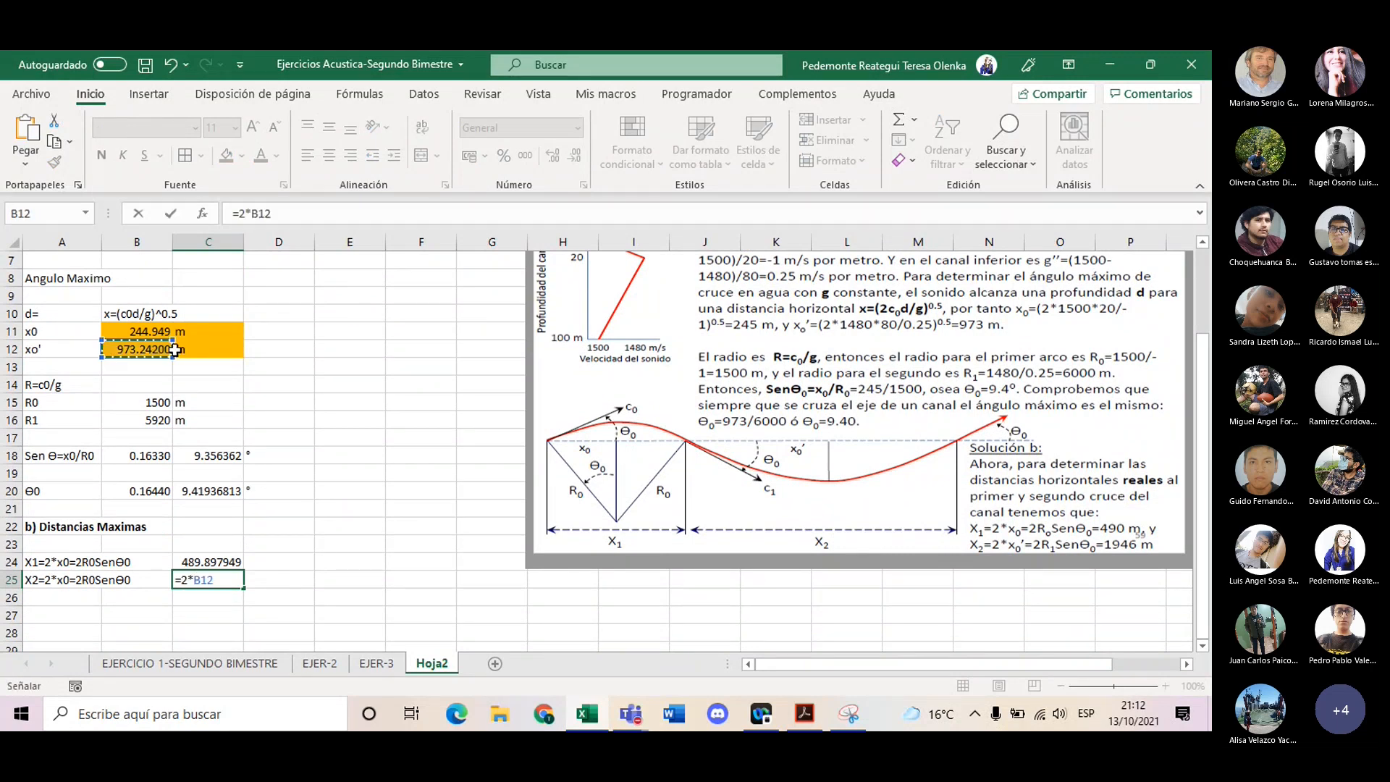
{"action": "key", "text": "Return"}
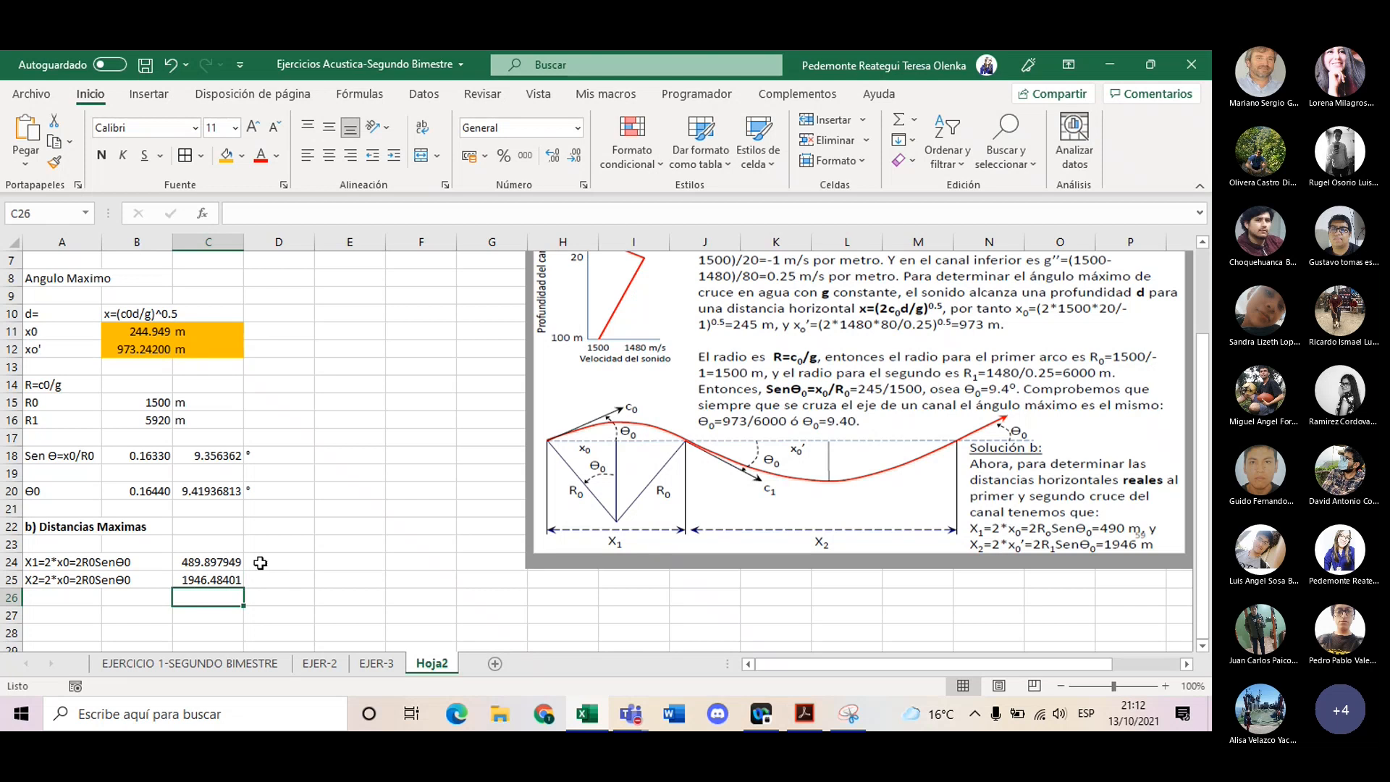
- Add the unit "m" in D24 and D25 beside the two distances
{"action": "left_click", "coordinate": [255, 564]}
{"action": "type", "text": "m"}
{"action": "key", "text": "Return"}
{"action": "type", "text": "m"}
{"action": "key", "text": "Return"}
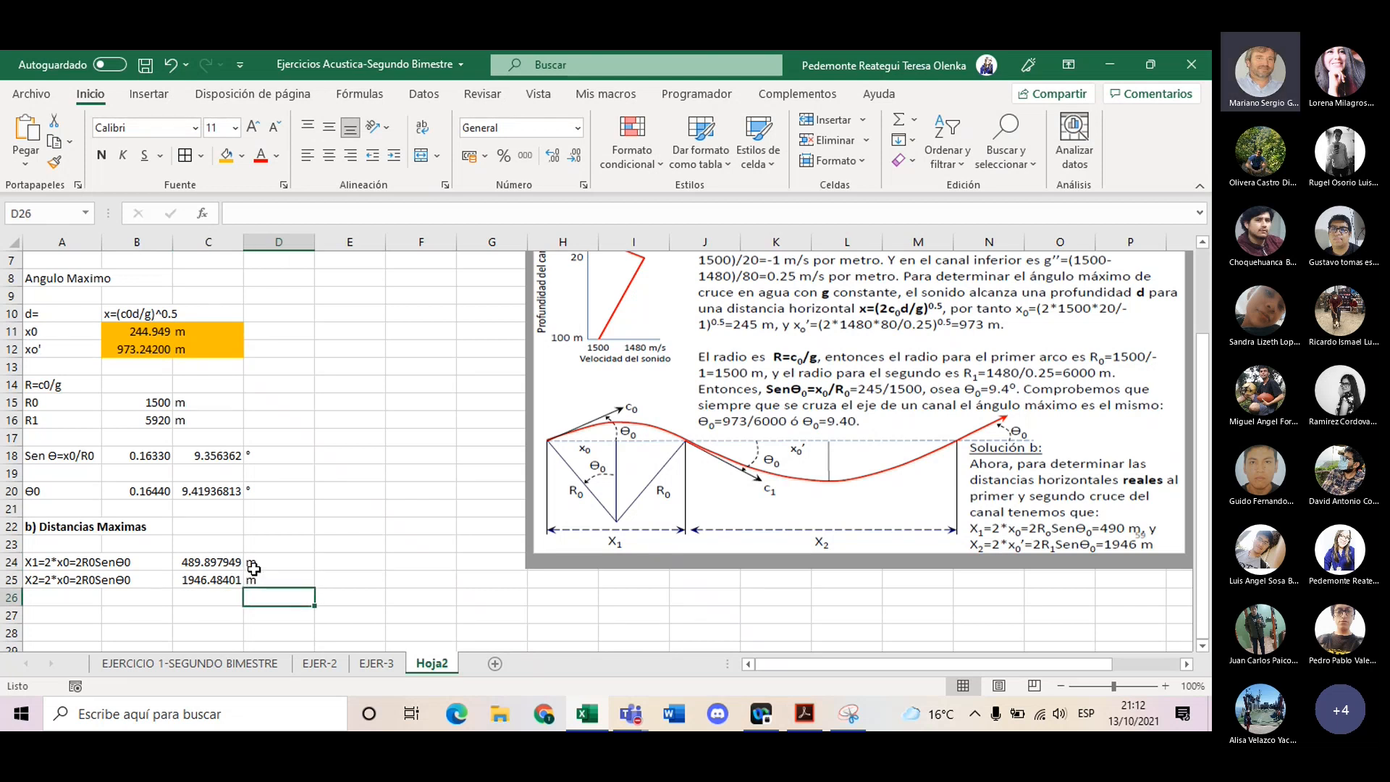
- Fill the distance results C24:D25 and the angle results C18:D18 and C20:D20 with orange
{"action": "left_click_drag", "start_coordinate": [218, 563], "coordinate": [262, 579]}
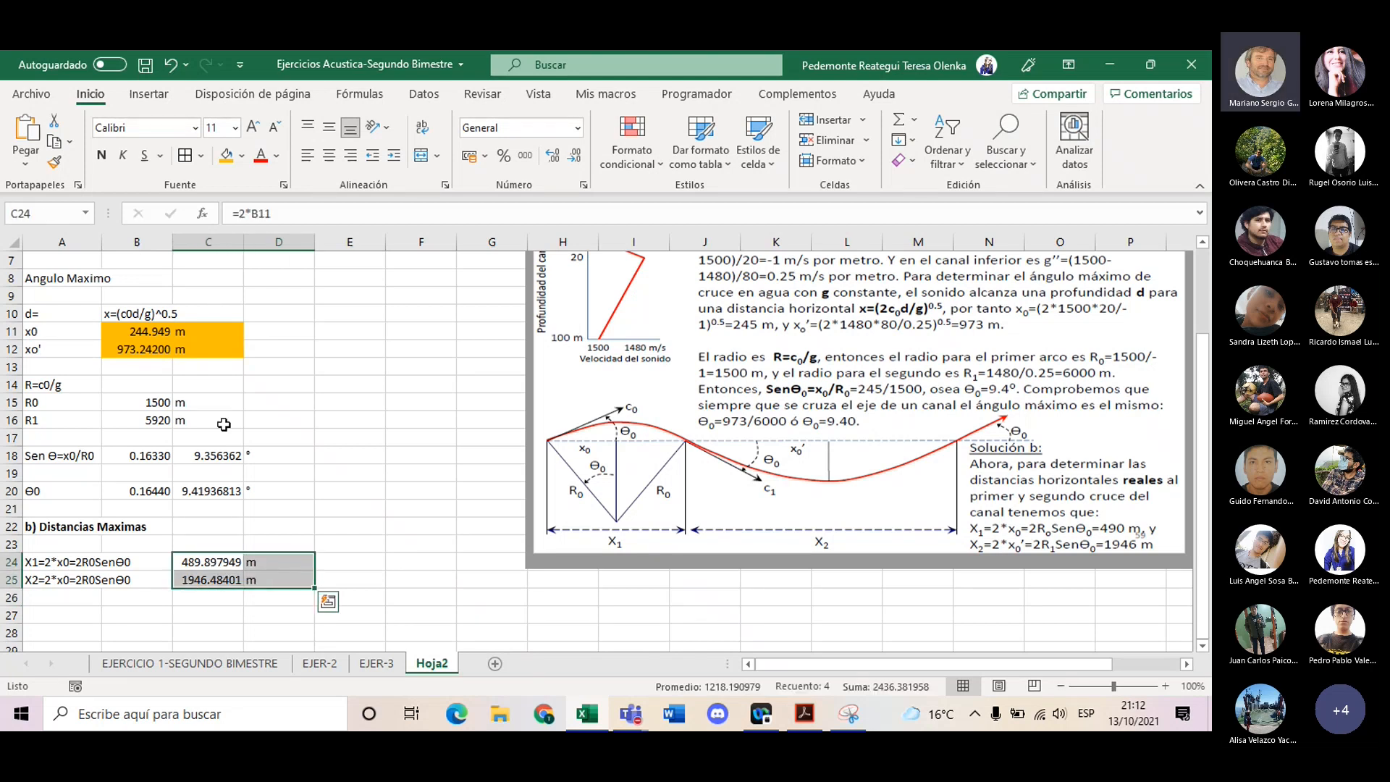
{"action": "left_click", "coordinate": [225, 156]}
{"action": "left_click_drag", "start_coordinate": [218, 456], "coordinate": [260, 492]}
{"action": "left_click", "coordinate": [232, 162]}
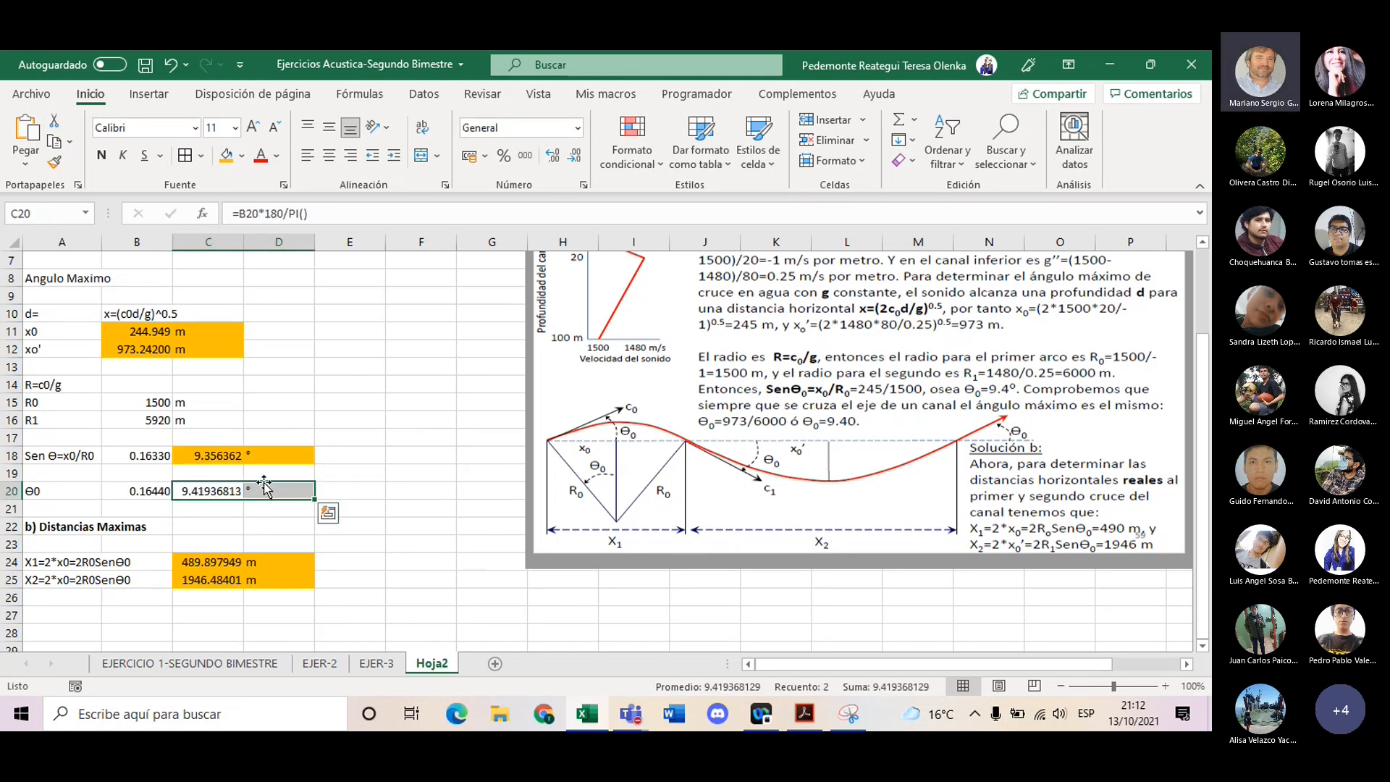
{"action": "left_click", "coordinate": [227, 157]}
- Apply cell borders to the distance results C24:D25 and the x0 and xo' values in B11:C12
{"action": "left_click_drag", "start_coordinate": [202, 561], "coordinate": [286, 579]}
{"action": "left_click", "coordinate": [185, 155]}
{"action": "left_click_drag", "start_coordinate": [141, 331], "coordinate": [210, 351]}
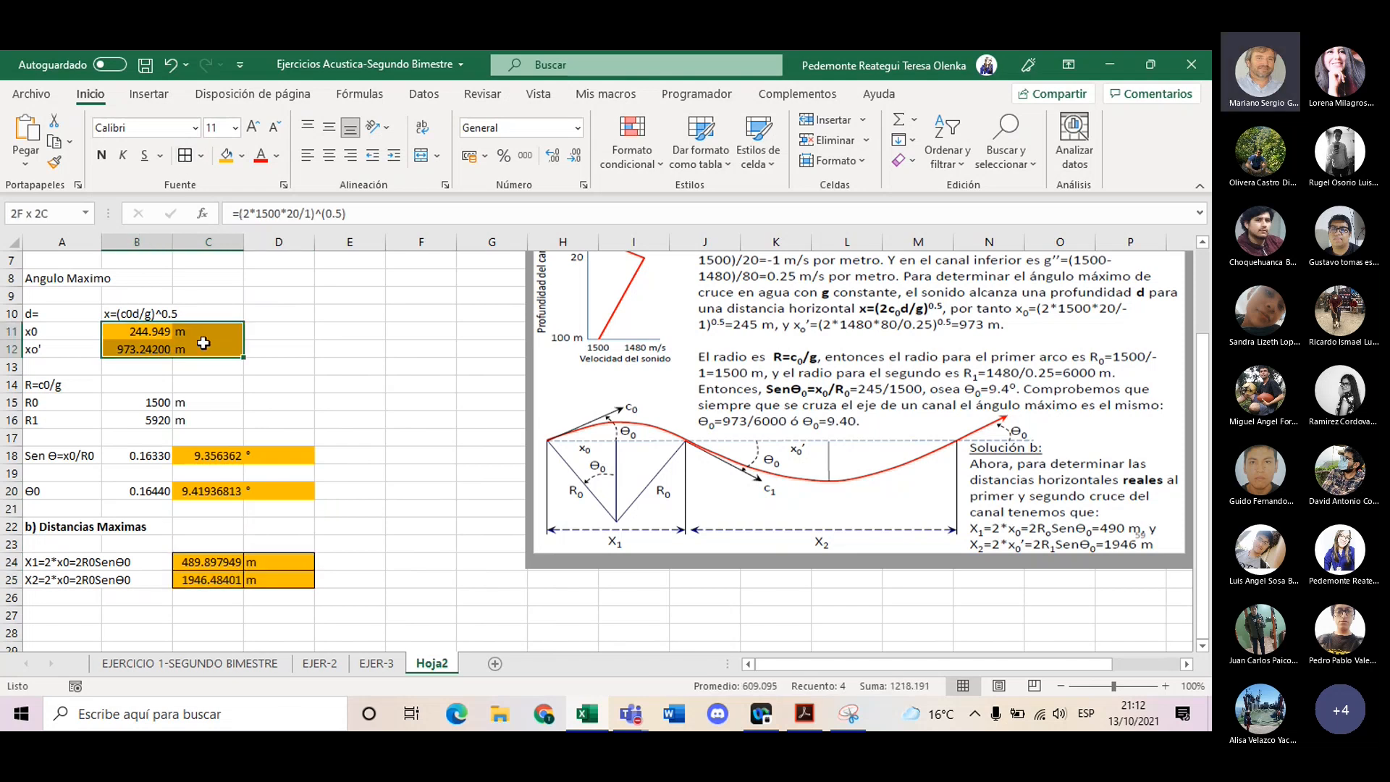
{"action": "left_click", "coordinate": [186, 155]}
{"action": "left_click_drag", "start_coordinate": [217, 456], "coordinate": [273, 455]}
{"action": "left_click", "coordinate": [350, 491]}
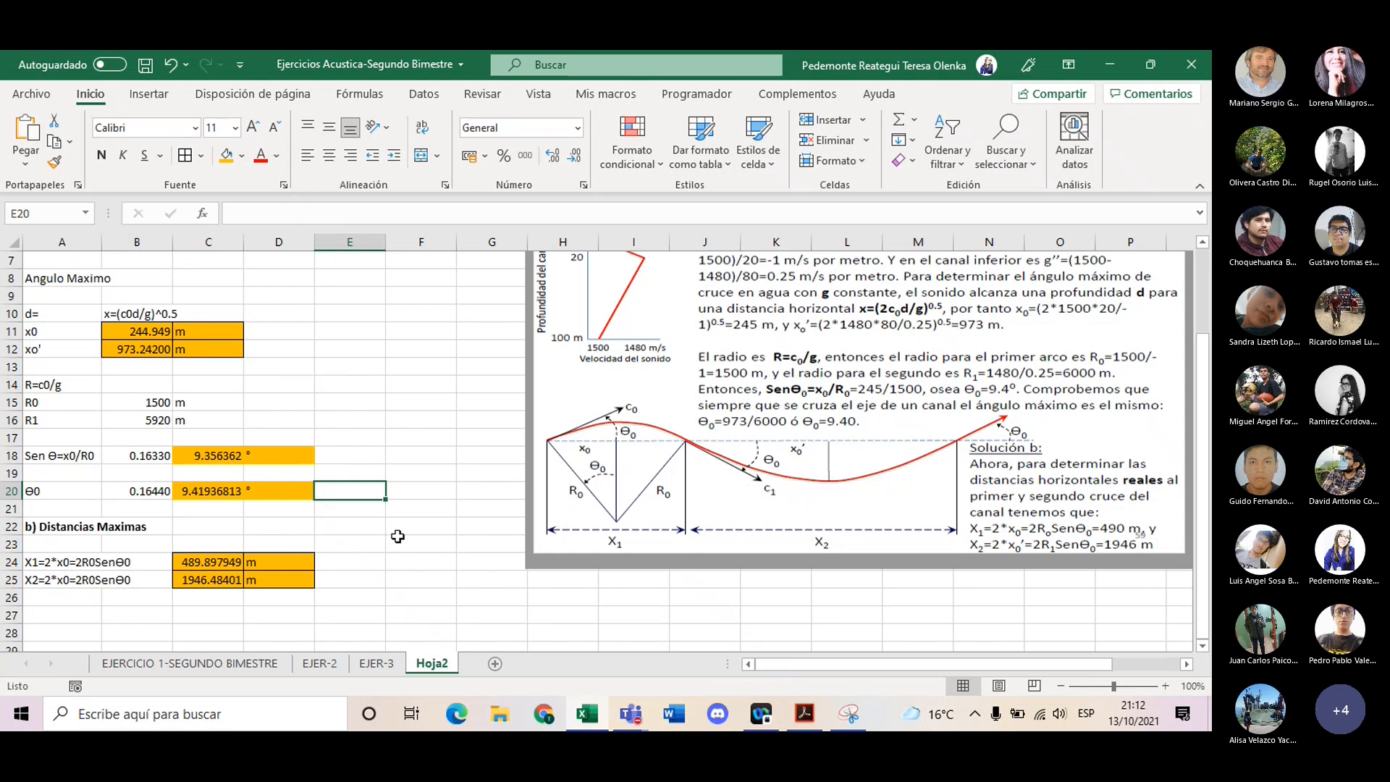
- Make the part A heading in A2 and the "SOLUCIÓN" title in A1 bold
{"action": "scroll", "coordinate": [262, 444], "scroll_direction": "up", "scroll_amount": 2}
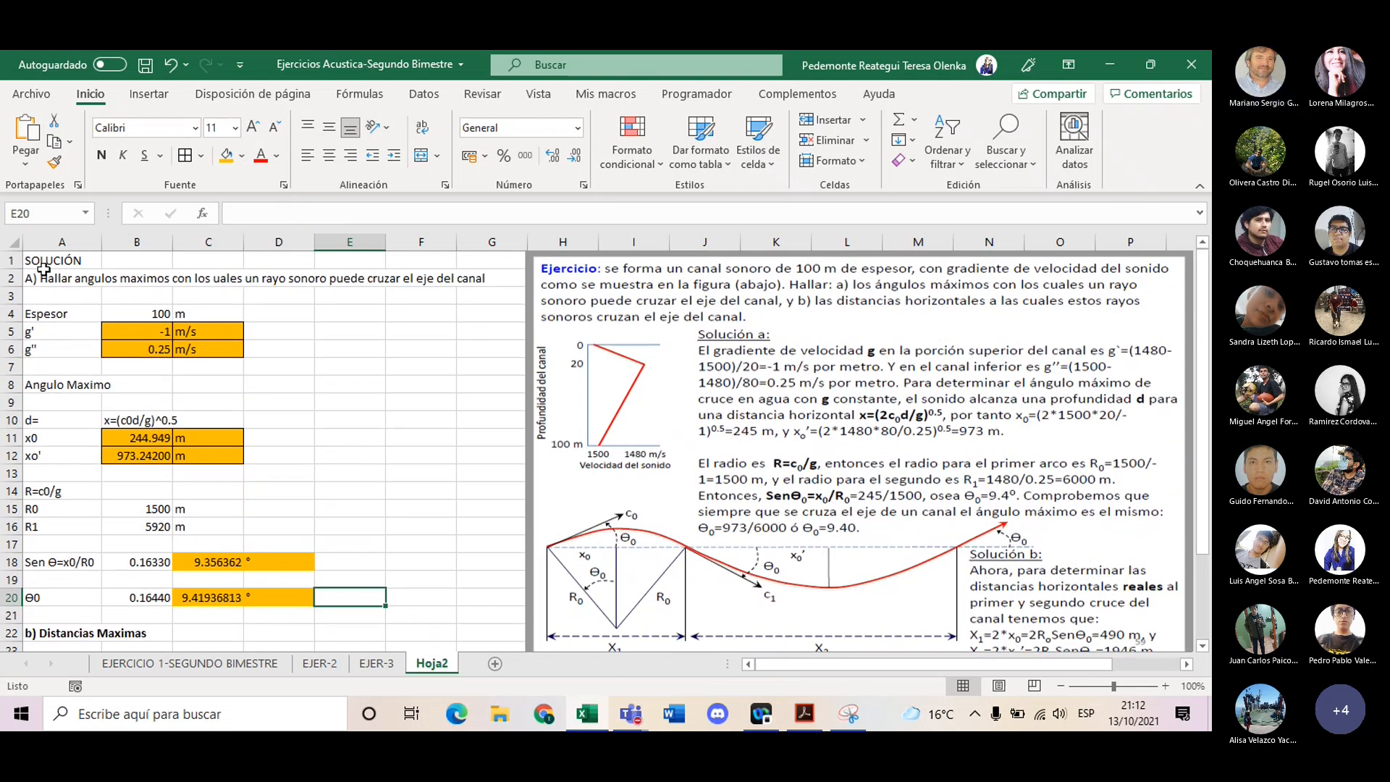
{"action": "left_click", "coordinate": [34, 275]}
{"action": "key", "text": "ctrl+n"}
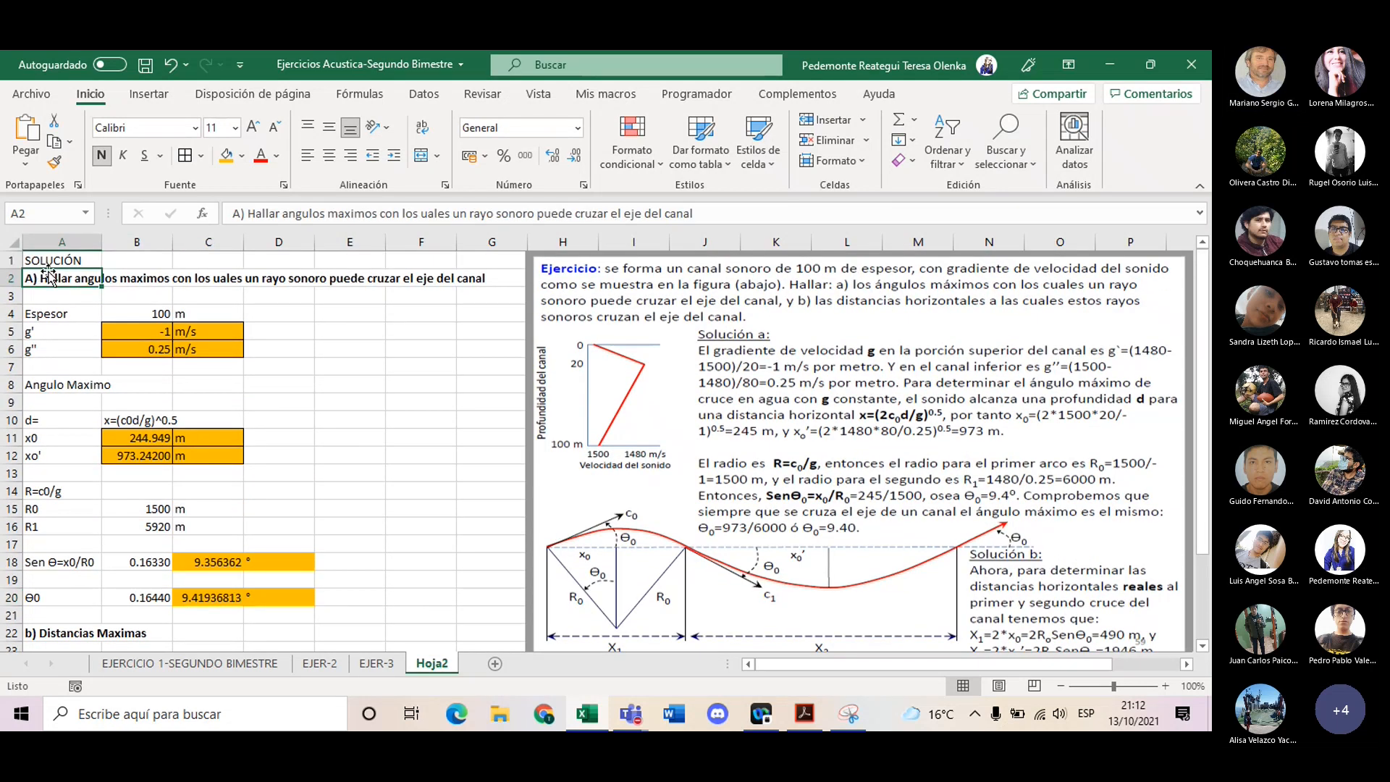
{"action": "left_click", "coordinate": [58, 255]}
{"action": "key", "text": "ctrl+n"}
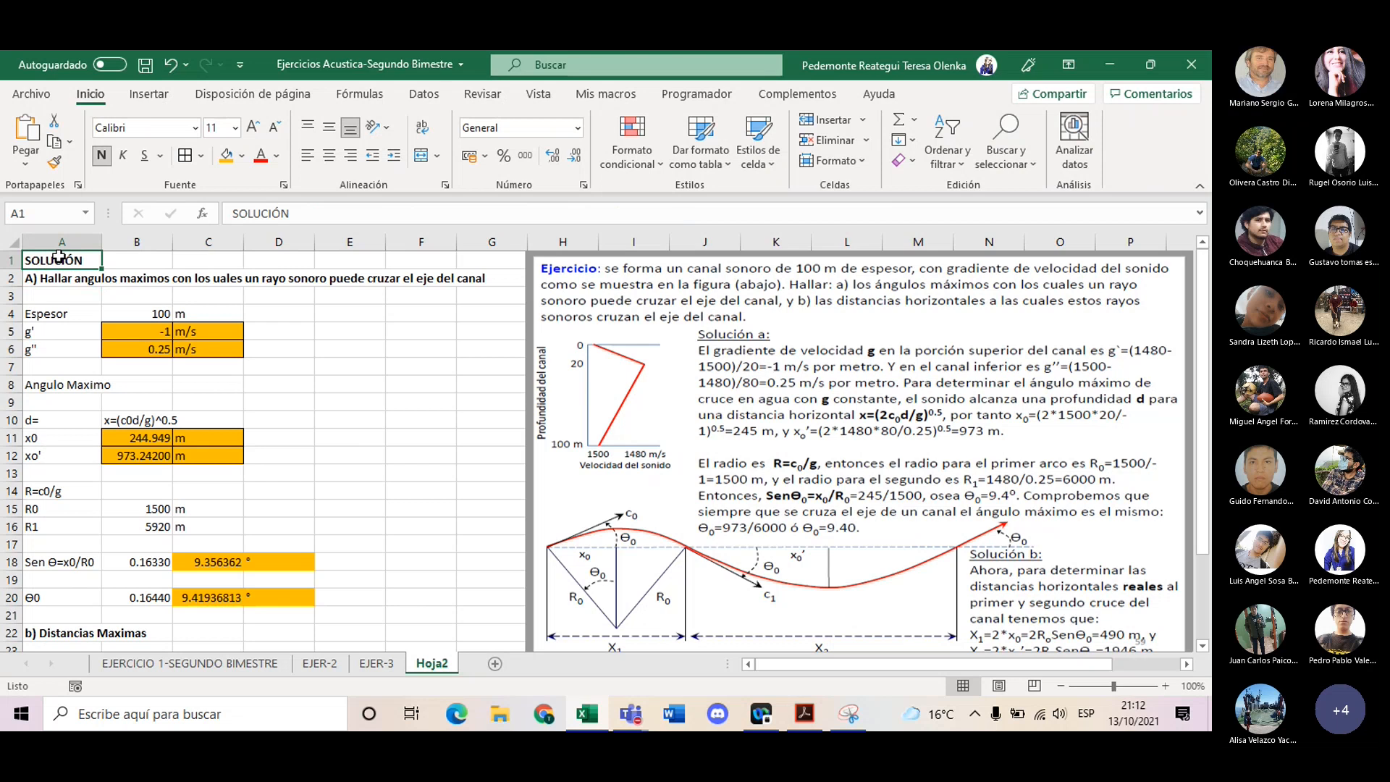
- Increase the font size of the "SOLUCIÓN" title in A1 to 14 and enlarge the A2 heading by one size
{"action": "left_click", "coordinate": [252, 127]}
{"action": "left_click", "coordinate": [252, 127]}
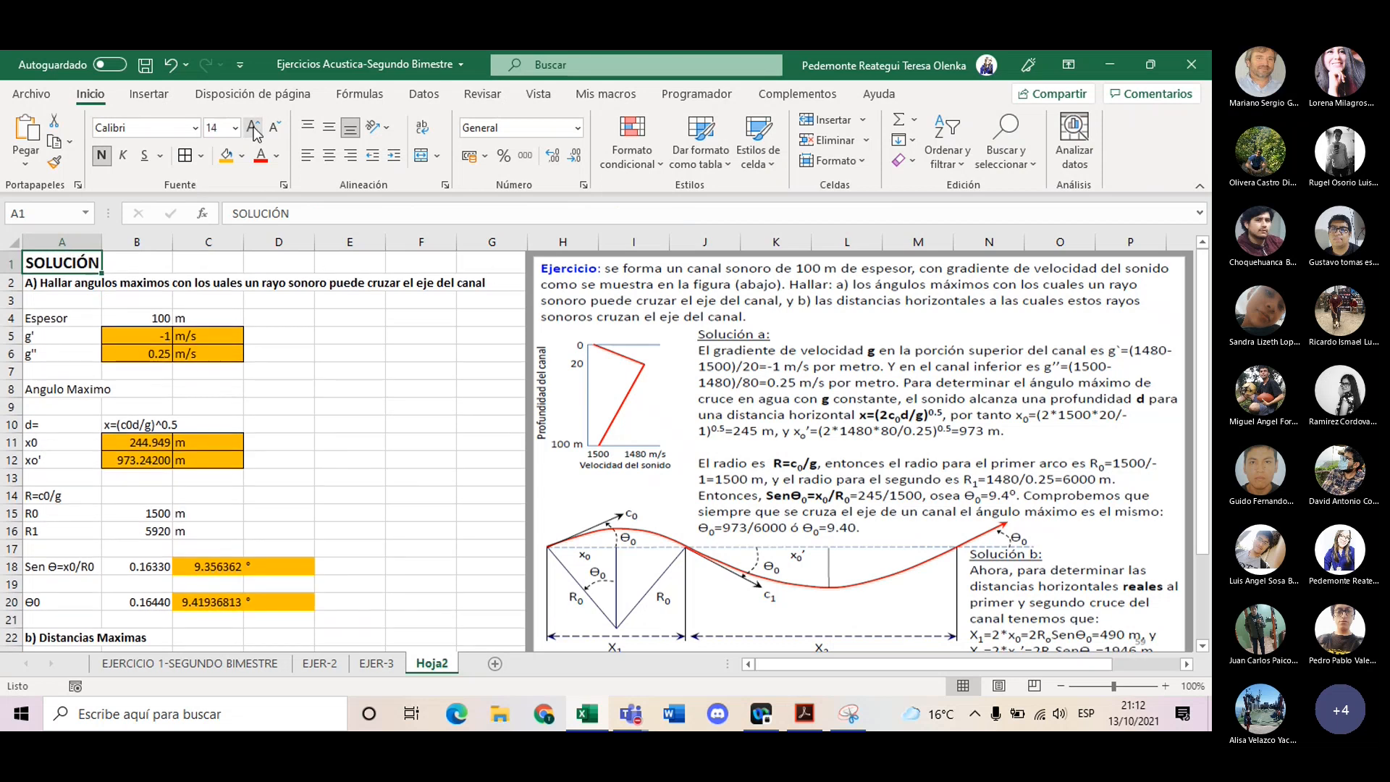
{"action": "left_click", "coordinate": [340, 336]}
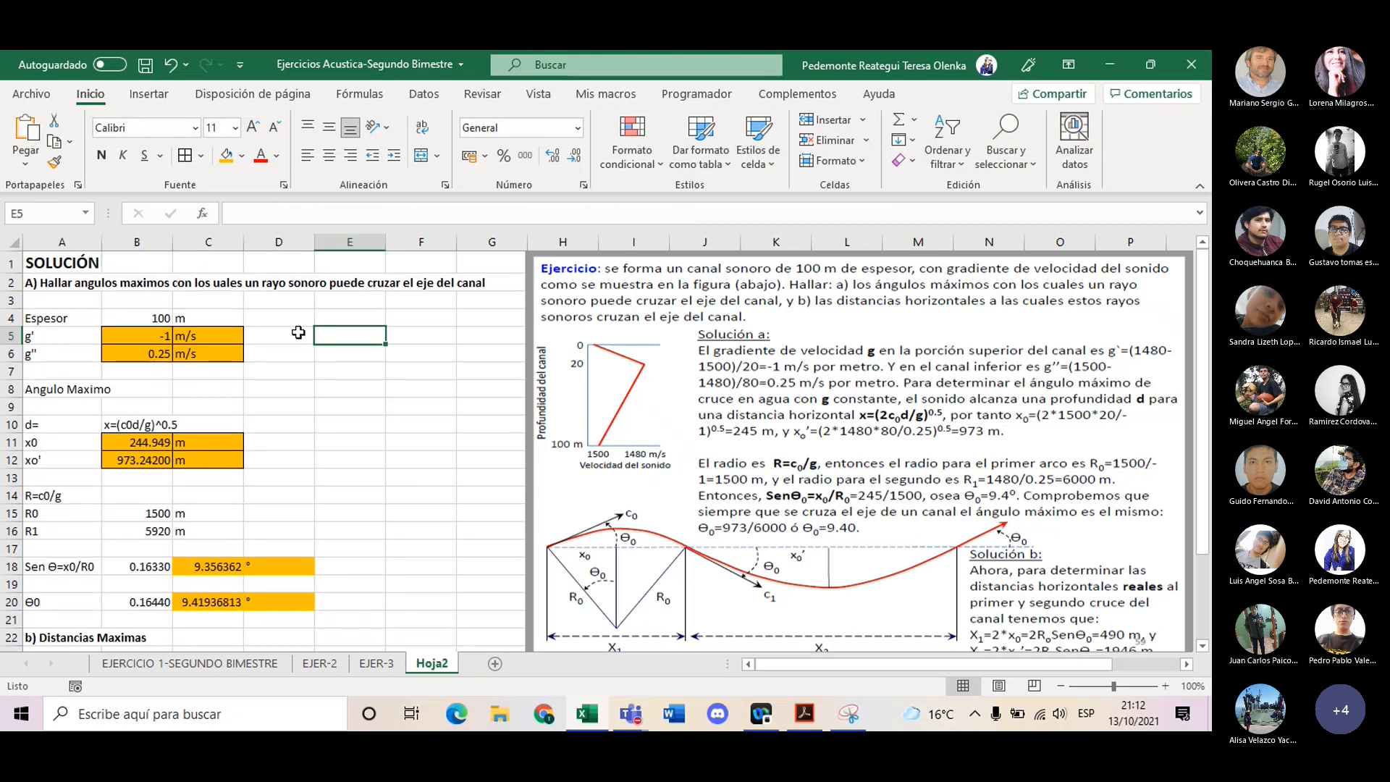
{"action": "left_click", "coordinate": [58, 282]}
{"action": "left_click", "coordinate": [253, 127]}
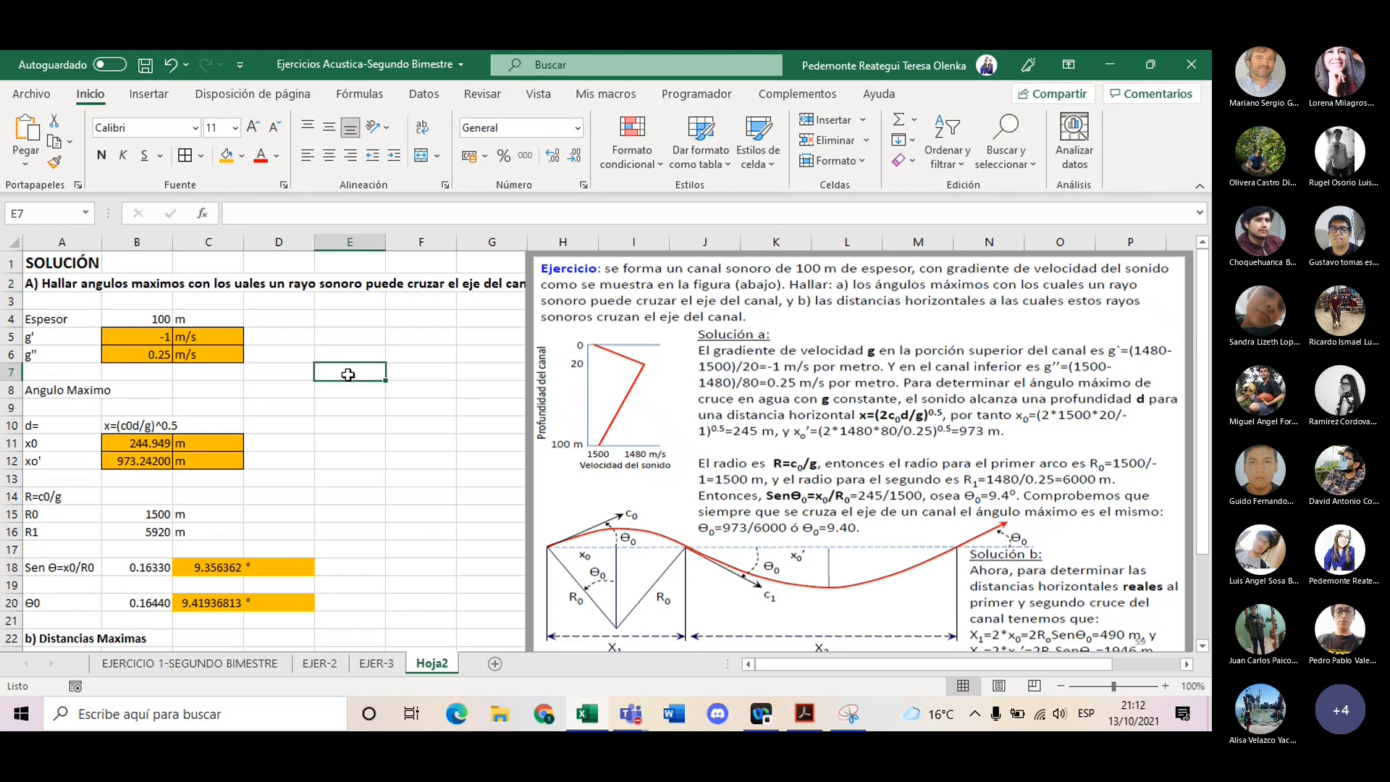
- Shrink the exercise picture from its upper-left corner so it no longer covers the A2 heading
{"action": "left_click", "coordinate": [638, 559]}
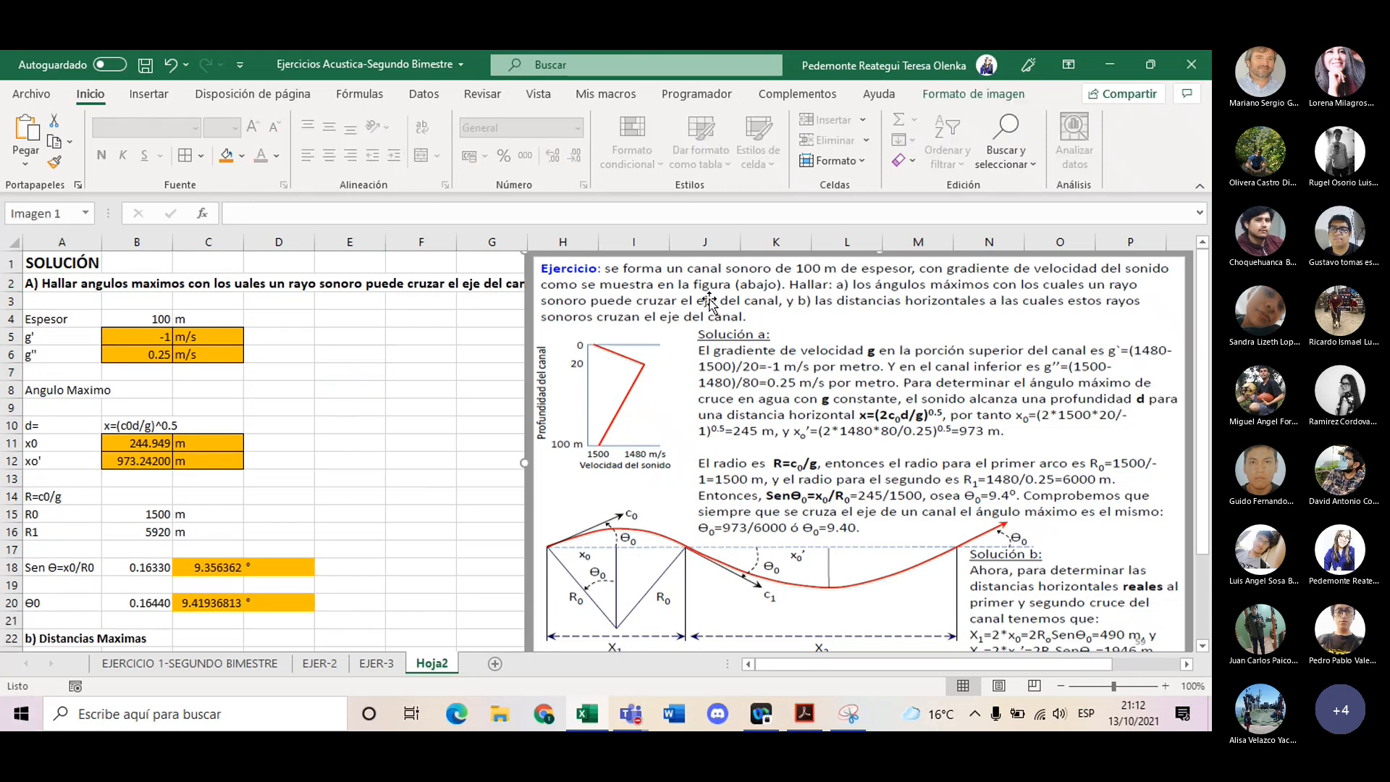
{"action": "left_click_drag", "start_coordinate": [526, 252], "coordinate": [598, 302]}
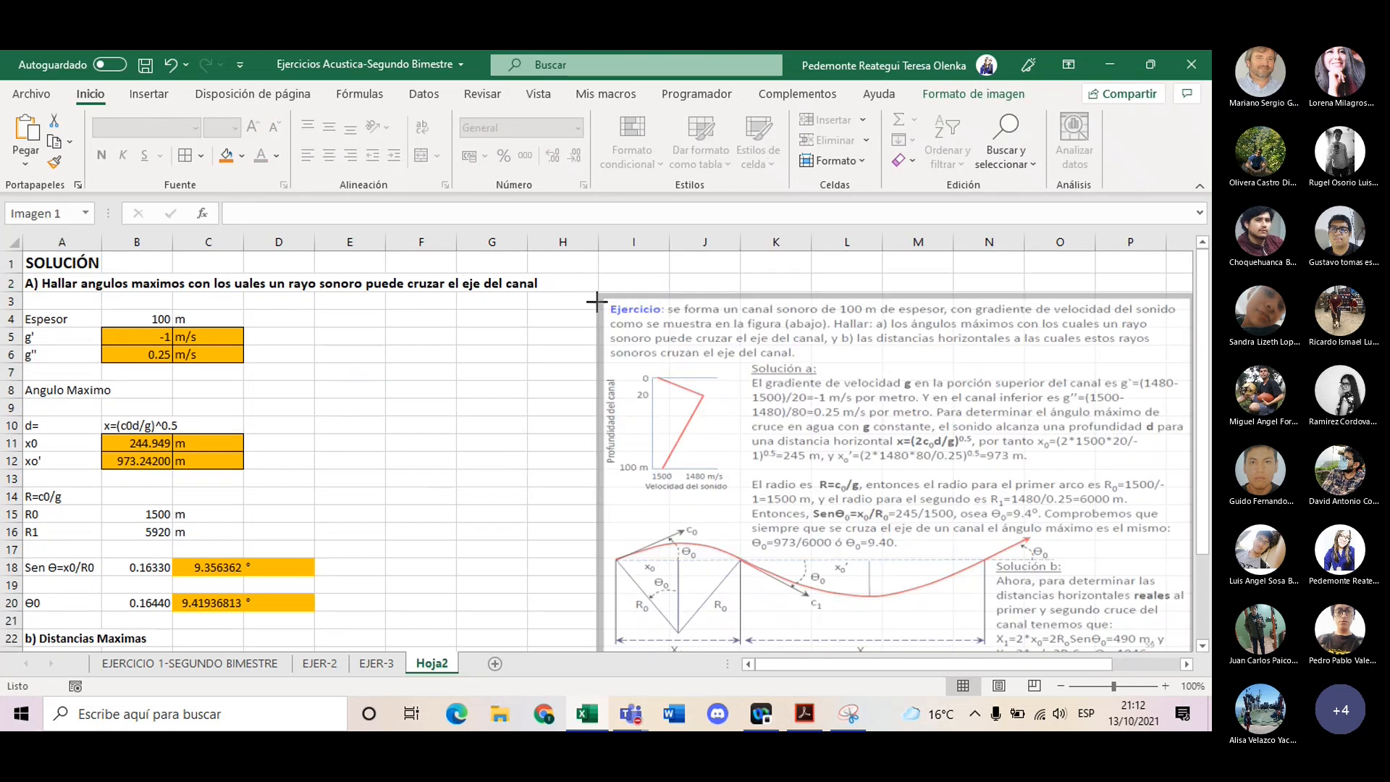
- Enlarge the "b) Distancias Maximas" heading in A22 by two font sizes
{"action": "scroll", "coordinate": [527, 426], "scroll_direction": "down", "scroll_amount": 2}
{"action": "left_click", "coordinate": [32, 528]}
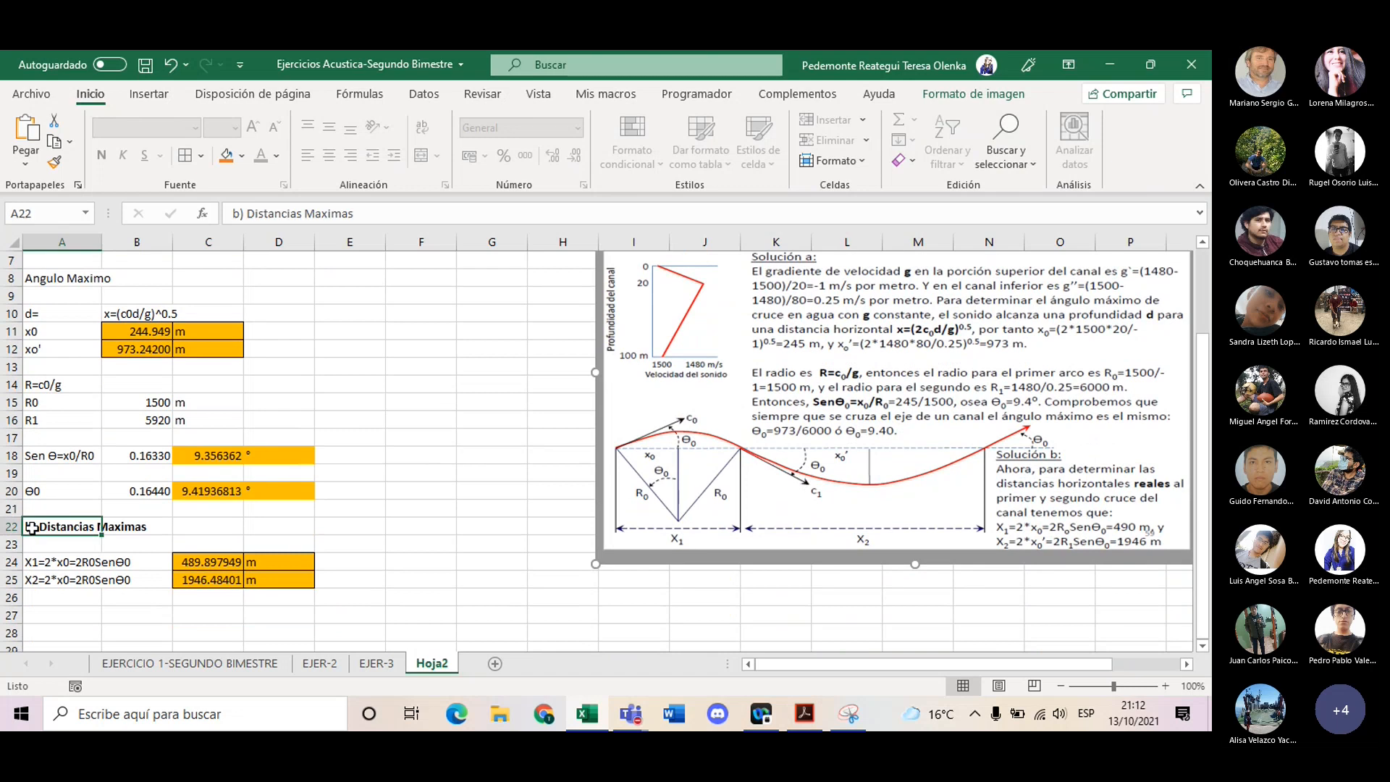
{"action": "left_click", "coordinate": [255, 129]}
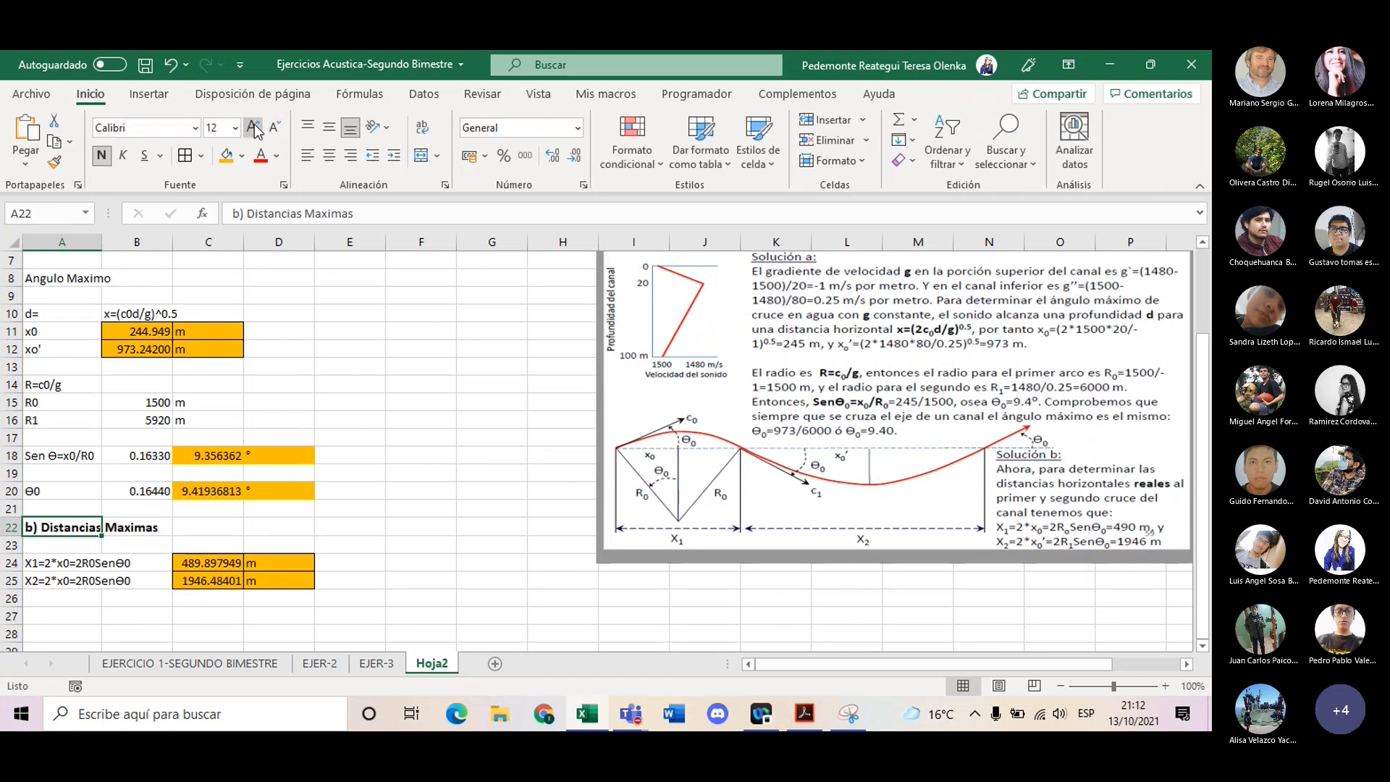
{"action": "left_click", "coordinate": [255, 128]}
{"action": "left_click", "coordinate": [420, 349]}
{"action": "scroll", "coordinate": [485, 389], "scroll_direction": "up", "scroll_amount": 2}
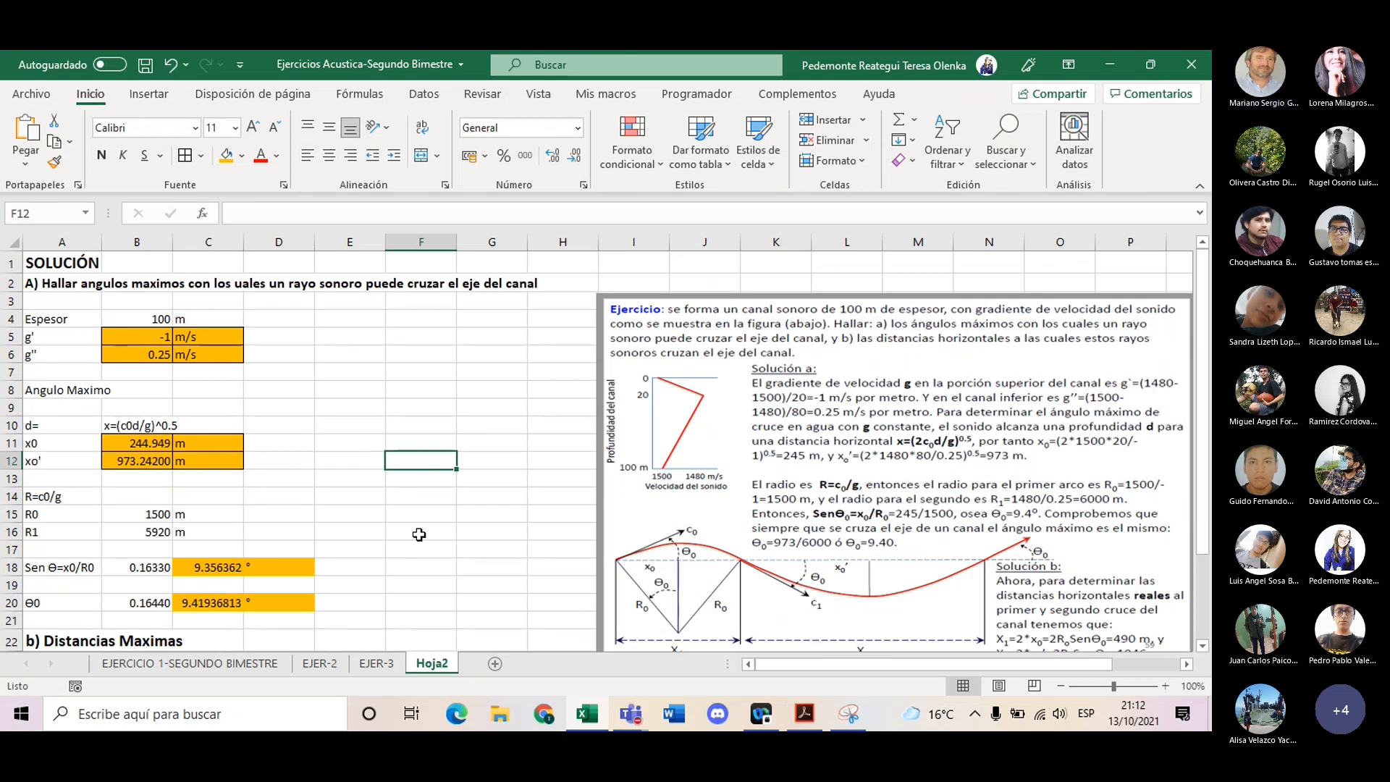
{"action": "scroll", "coordinate": [419, 534], "scroll_direction": "down", "scroll_amount": 2}
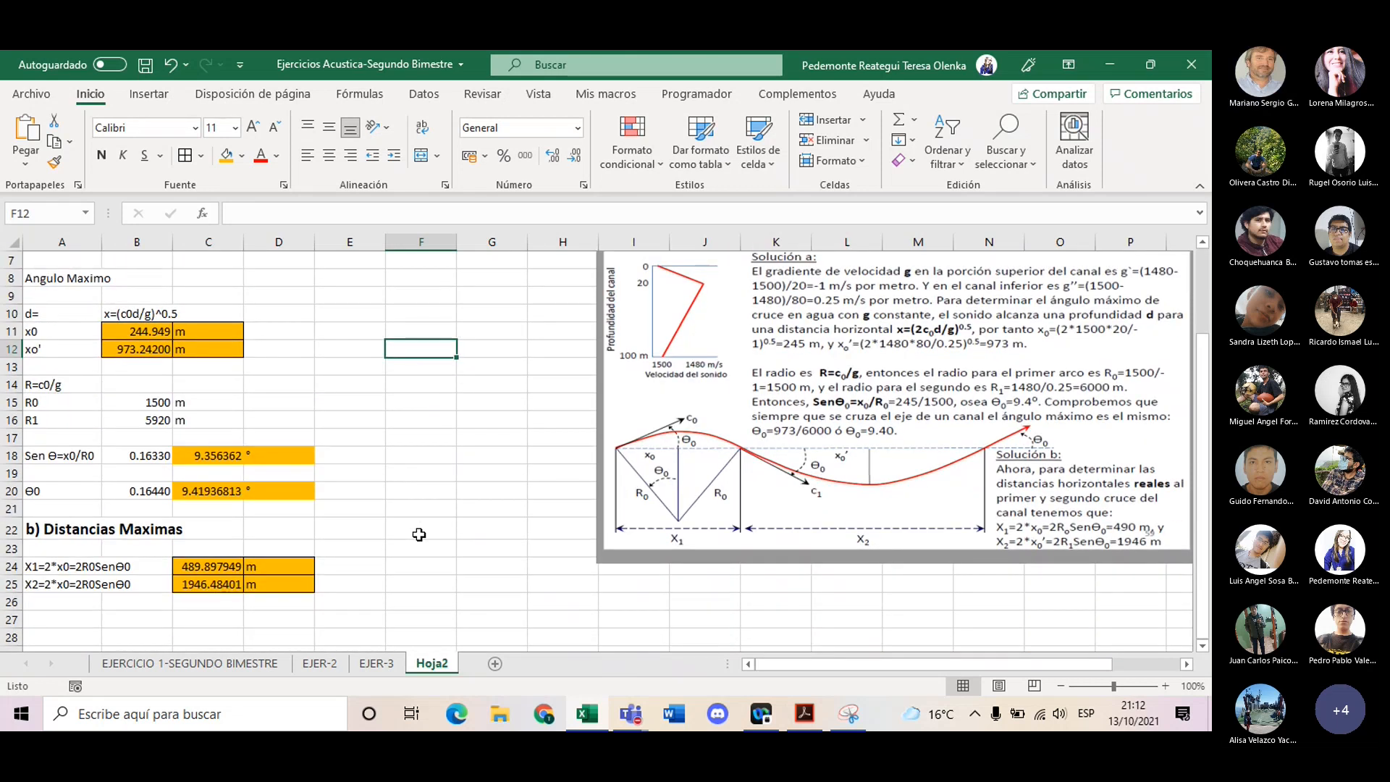
- Reduce the distance results in C24:C25 to zero decimal places
{"action": "left_click_drag", "start_coordinate": [221, 567], "coordinate": [225, 584]}
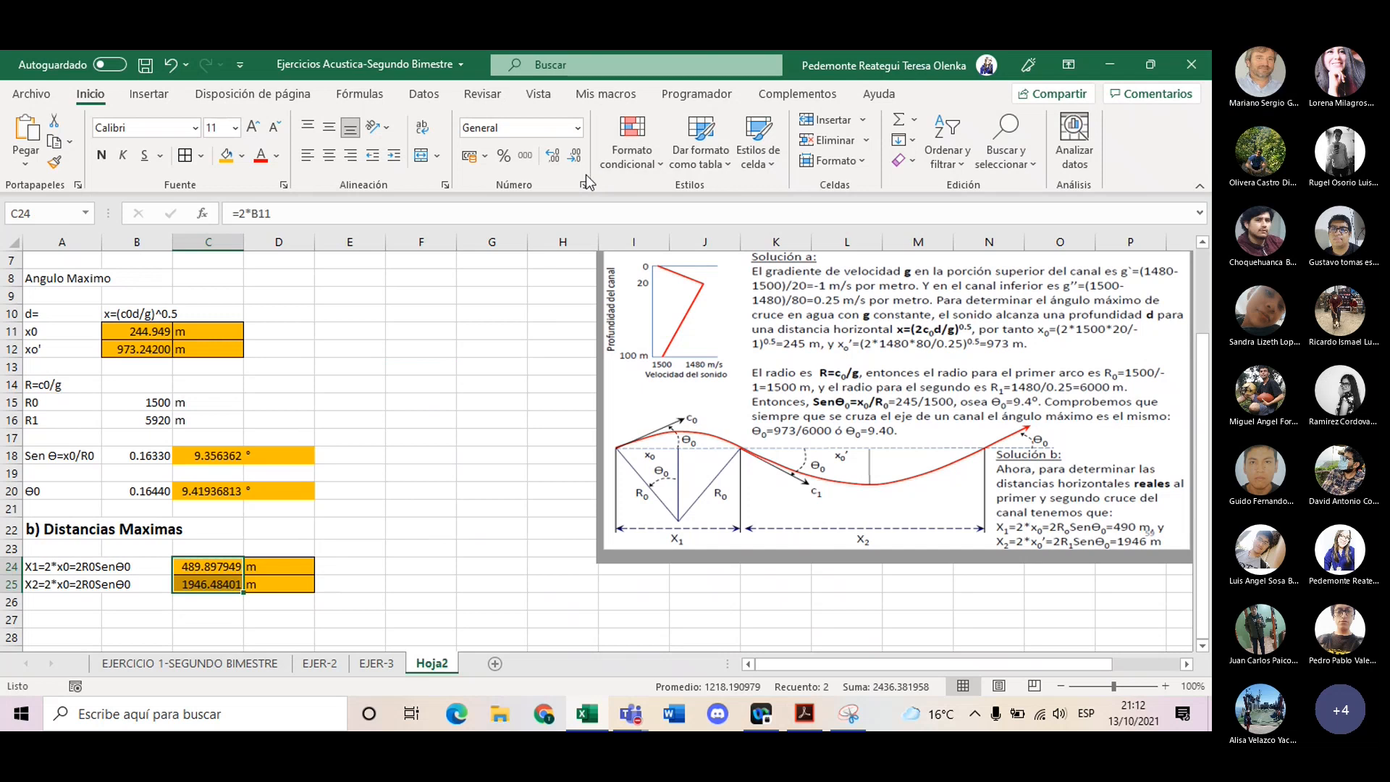
{"action": "left_click", "coordinate": [576, 157]}
{"action": "left_click", "coordinate": [576, 156]}
{"action": "left_click", "coordinate": [576, 157]}
{"action": "left_click", "coordinate": [576, 156]}
{"action": "left_click", "coordinate": [576, 157]}
{"action": "left_click", "coordinate": [576, 156]}
{"action": "left_click", "coordinate": [561, 527]}
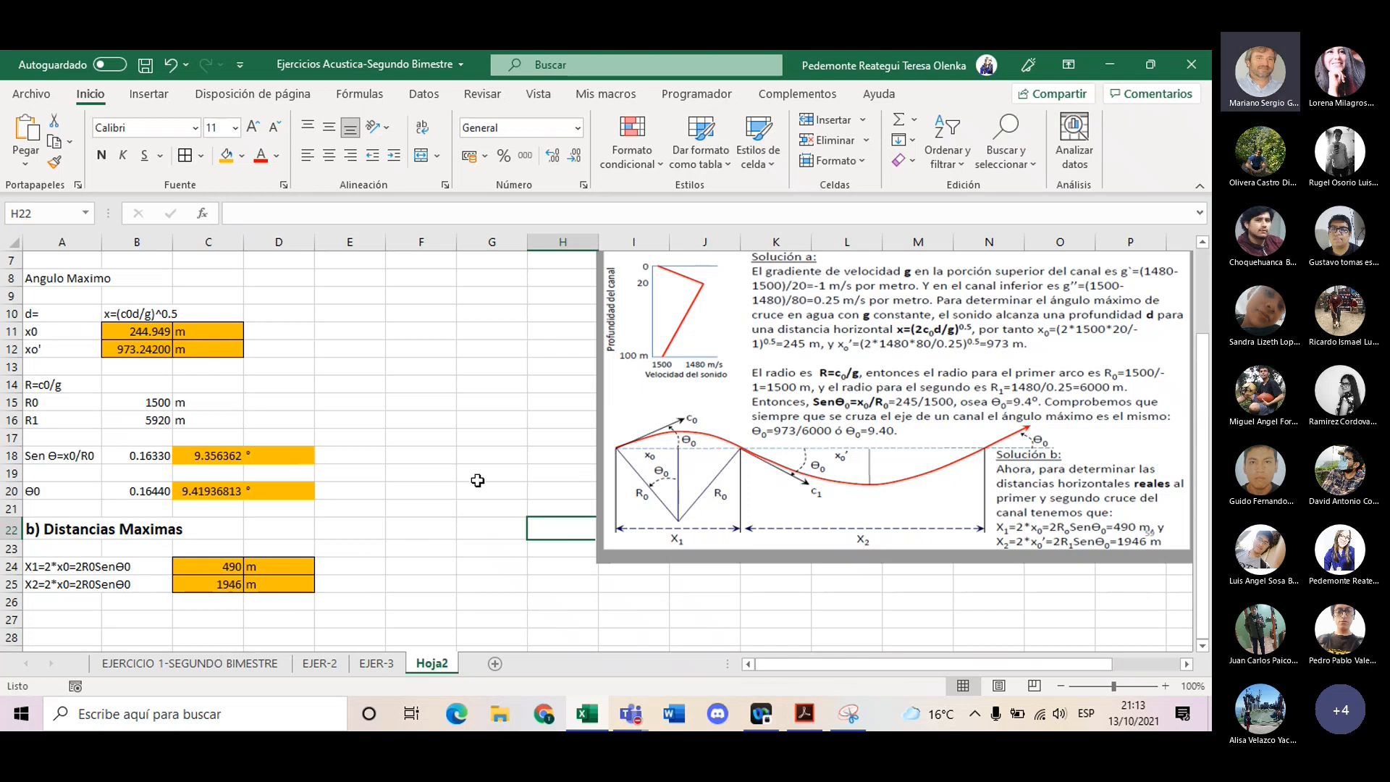
- Reduce the angle results in C18:C20 to one decimal place
{"action": "left_click", "coordinate": [226, 451]}
{"action": "left_click_drag", "start_coordinate": [229, 472], "coordinate": [231, 493]}
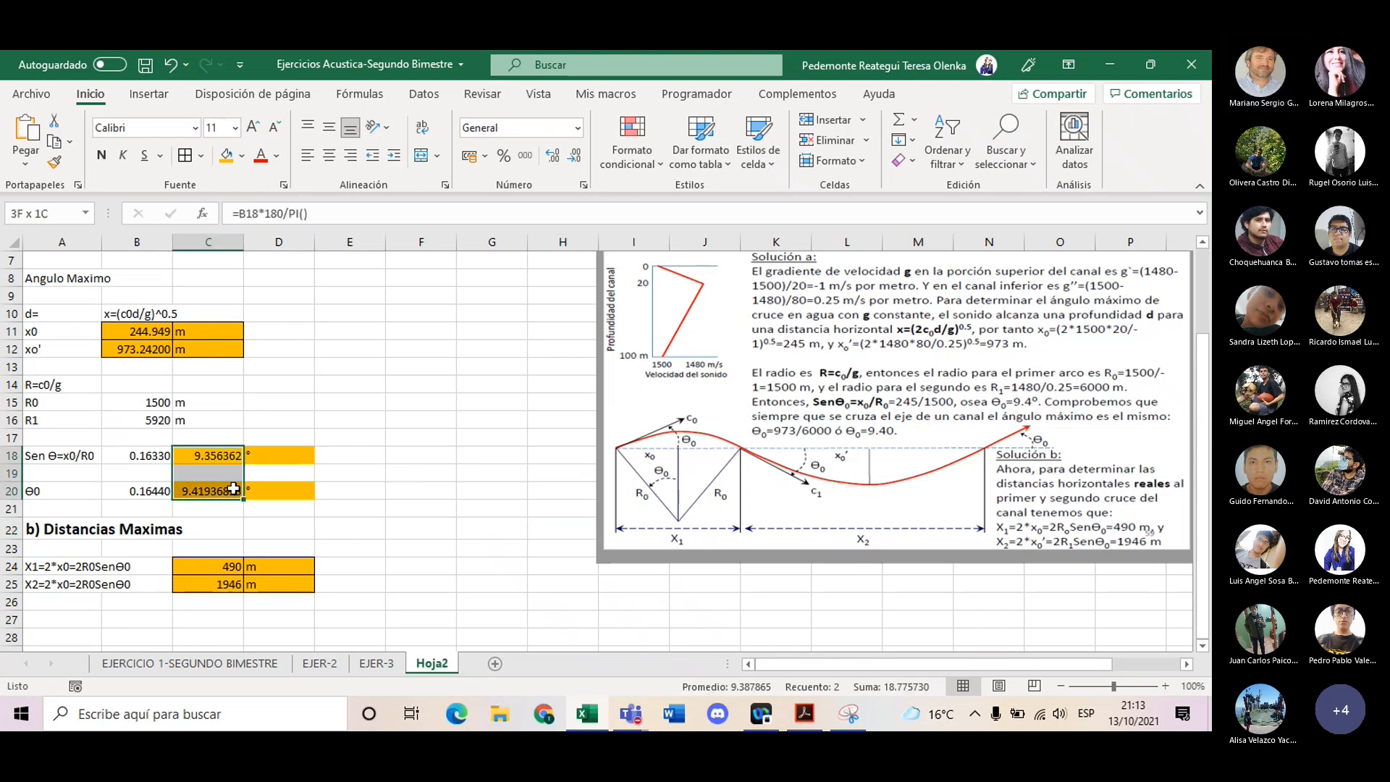
{"action": "left_click", "coordinate": [574, 159]}
{"action": "left_click", "coordinate": [574, 159]}
{"action": "left_click", "coordinate": [574, 160]}
{"action": "left_click", "coordinate": [574, 160]}
{"action": "left_click", "coordinate": [574, 159]}
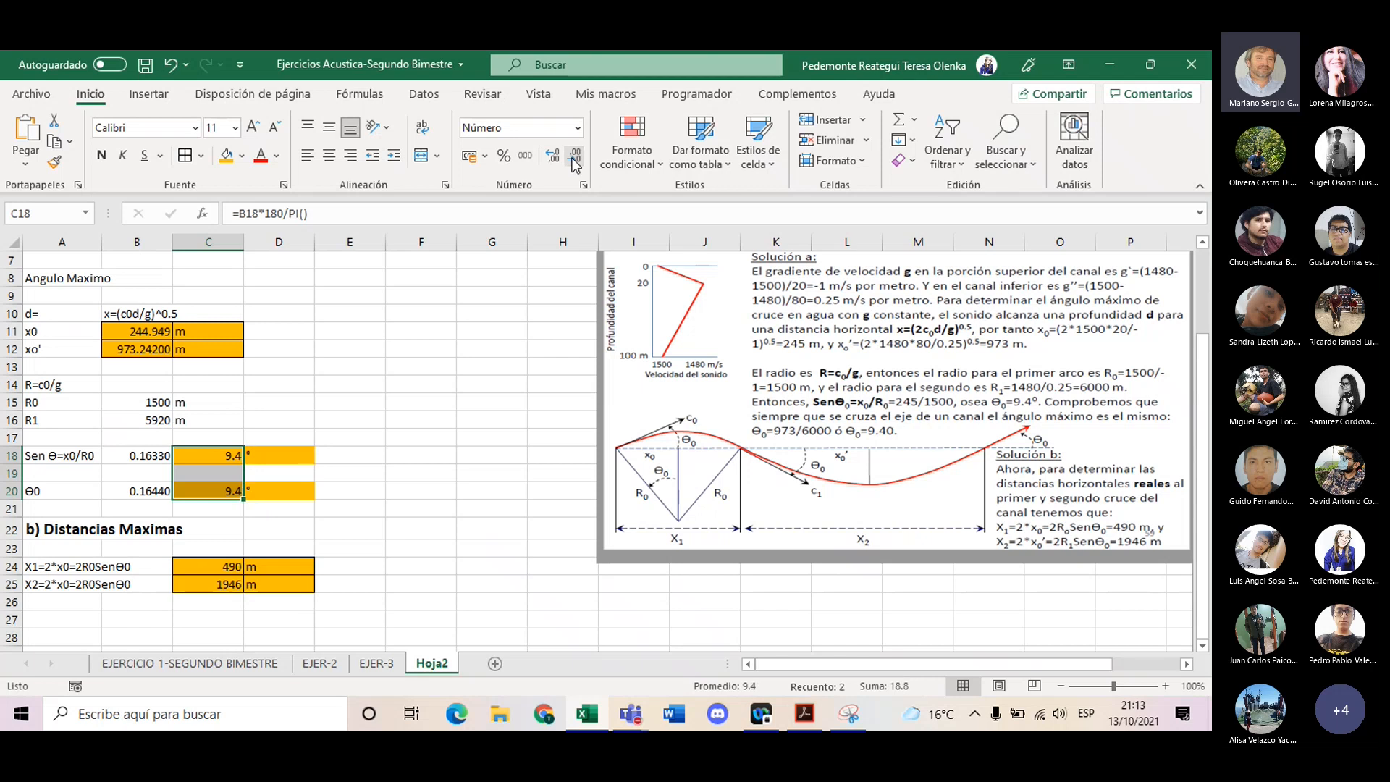
{"action": "left_click", "coordinate": [452, 487]}
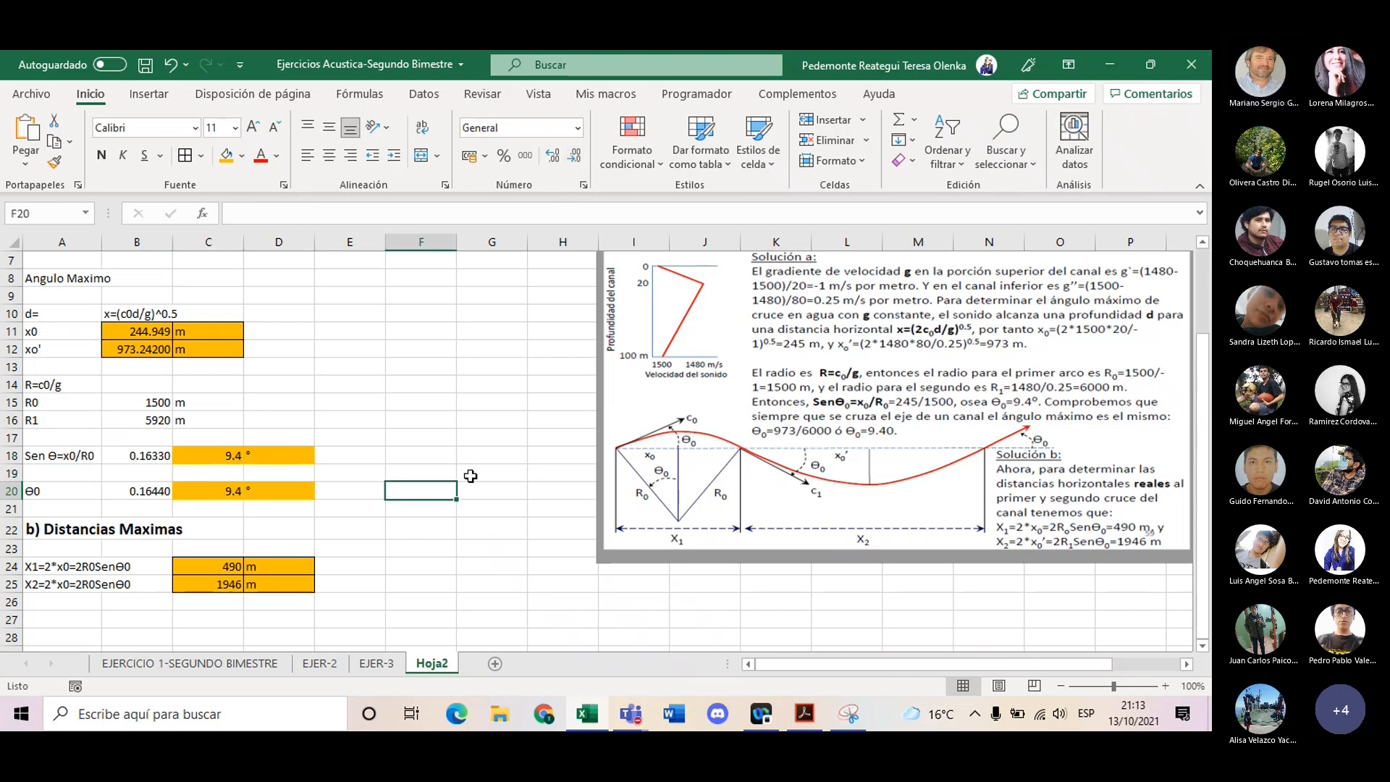
- Switch to the Teams meeting window and stop sharing the screen
{"action": "scroll", "coordinate": [463, 480], "scroll_direction": "up", "scroll_amount": 1}
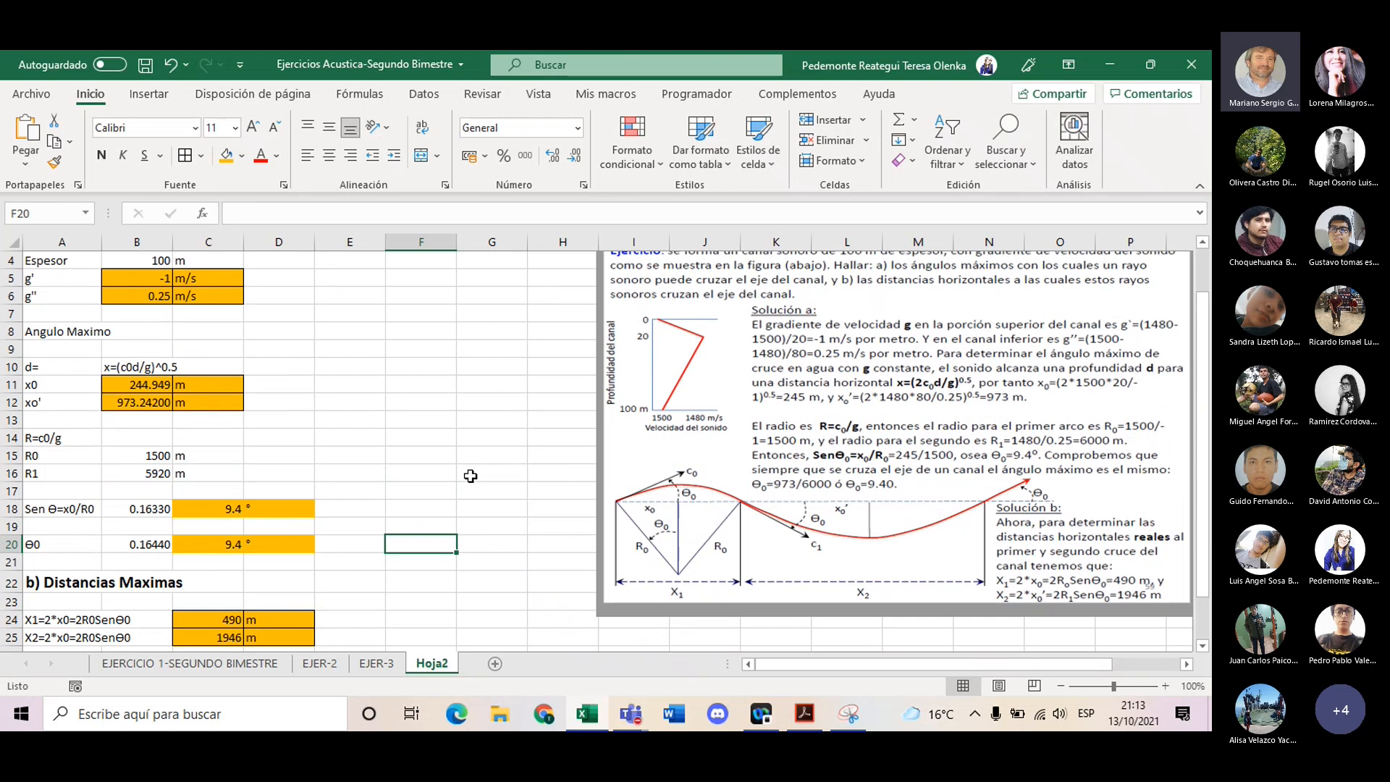
{"action": "scroll", "coordinate": [471, 476], "scroll_direction": "up", "scroll_amount": 1}
{"action": "scroll", "coordinate": [471, 475], "scroll_direction": "down", "scroll_amount": 1}
{"action": "left_click", "coordinate": [628, 713]}
{"action": "left_click", "coordinate": [680, 615]}
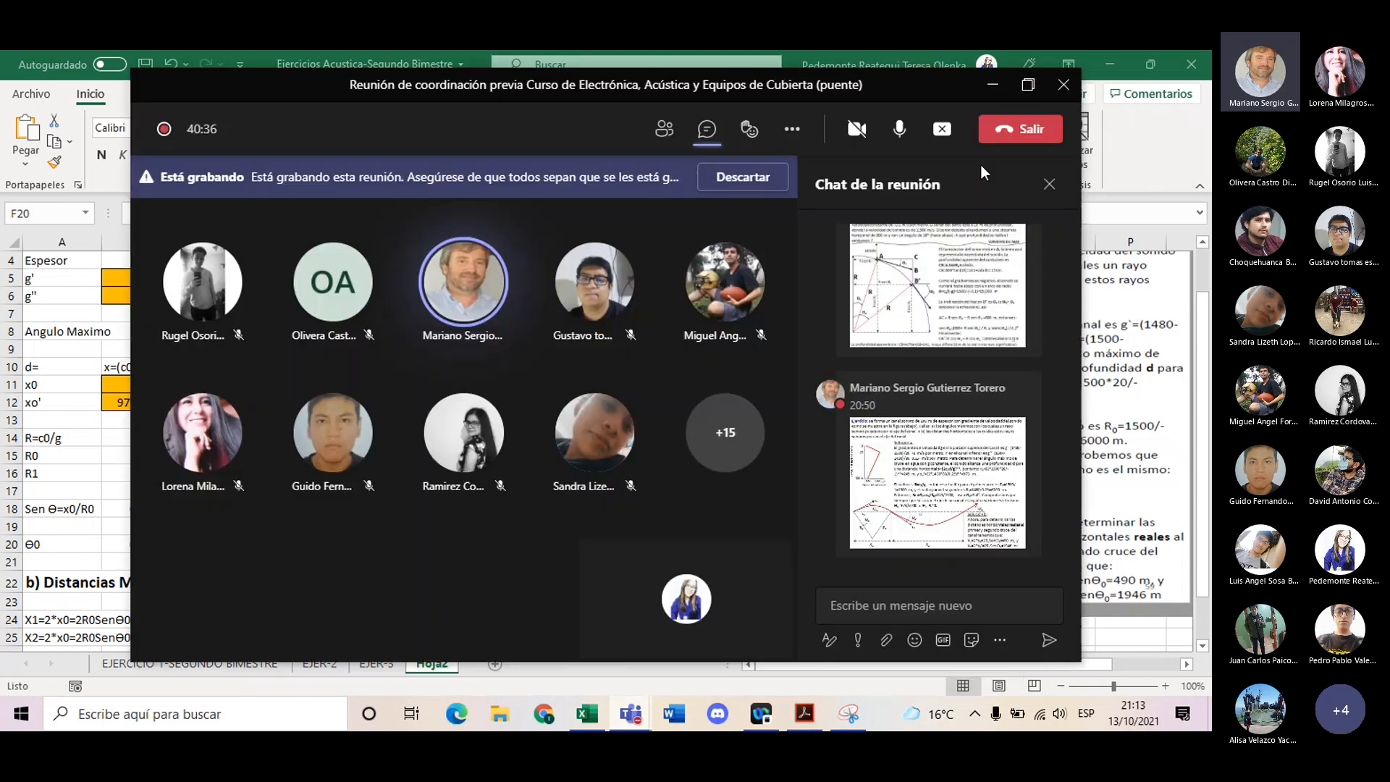
{"action": "left_click", "coordinate": [953, 149]}
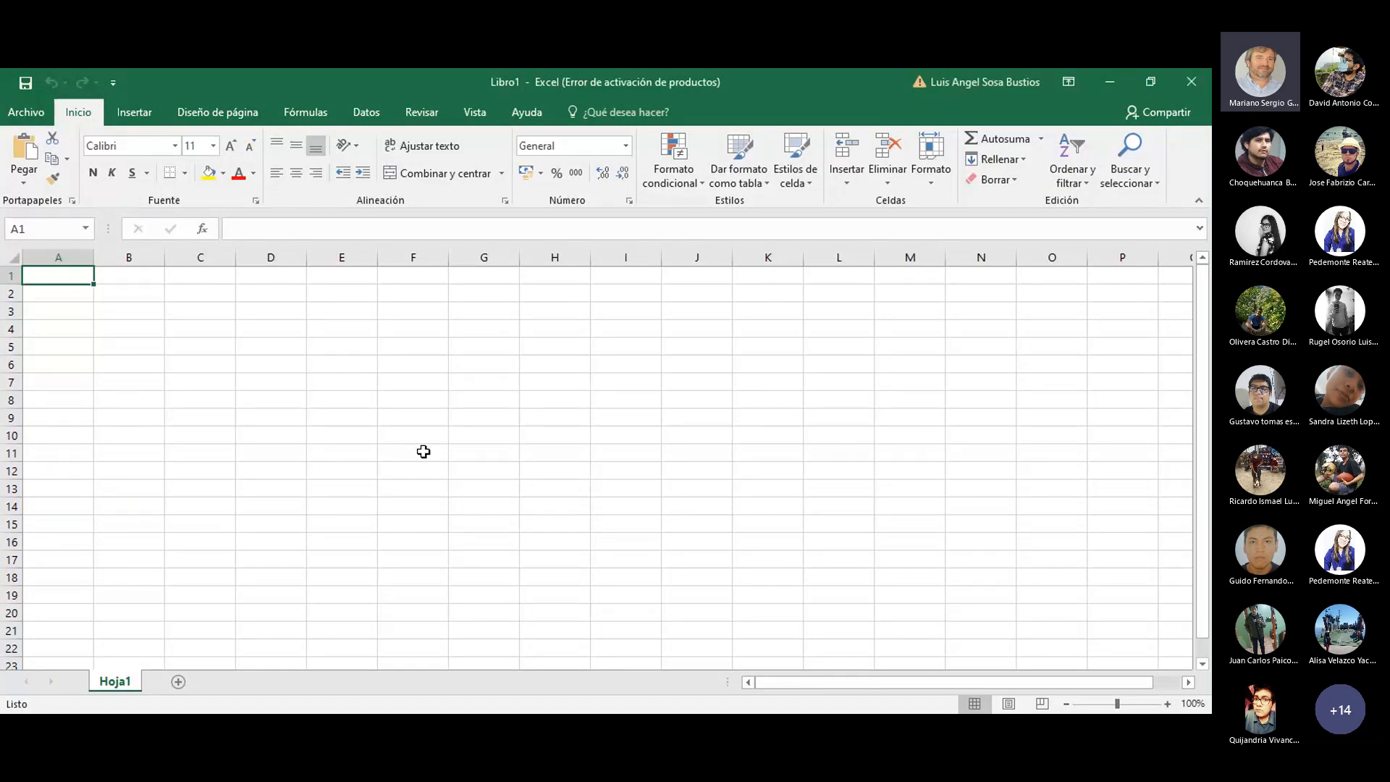
- Paste the copied exercise screenshot at cell E6 of the blank workbook and zoom the sheet out to fit it
{"action": "left_click", "coordinate": [478, 454]}
{"action": "key", "text": "ctrl+v"}
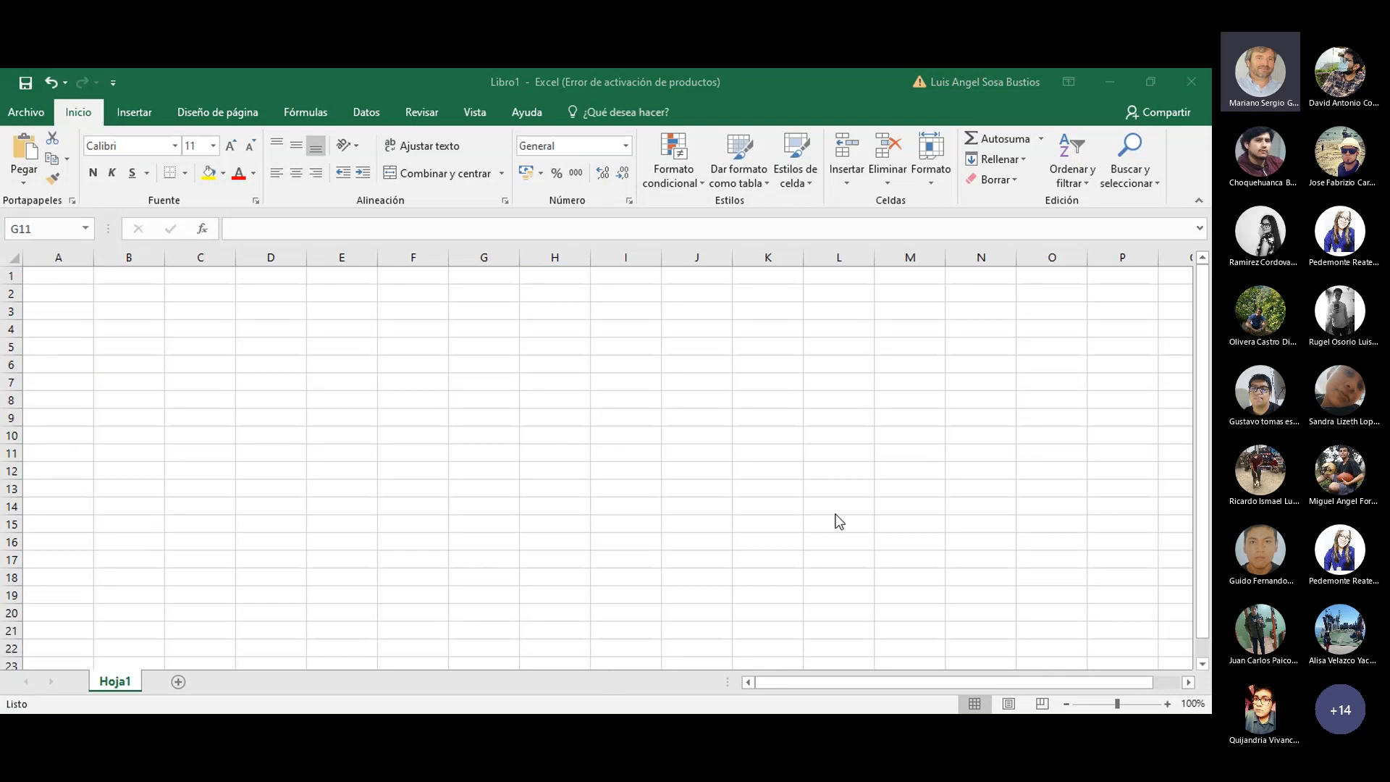
{"action": "left_click", "coordinate": [319, 359]}
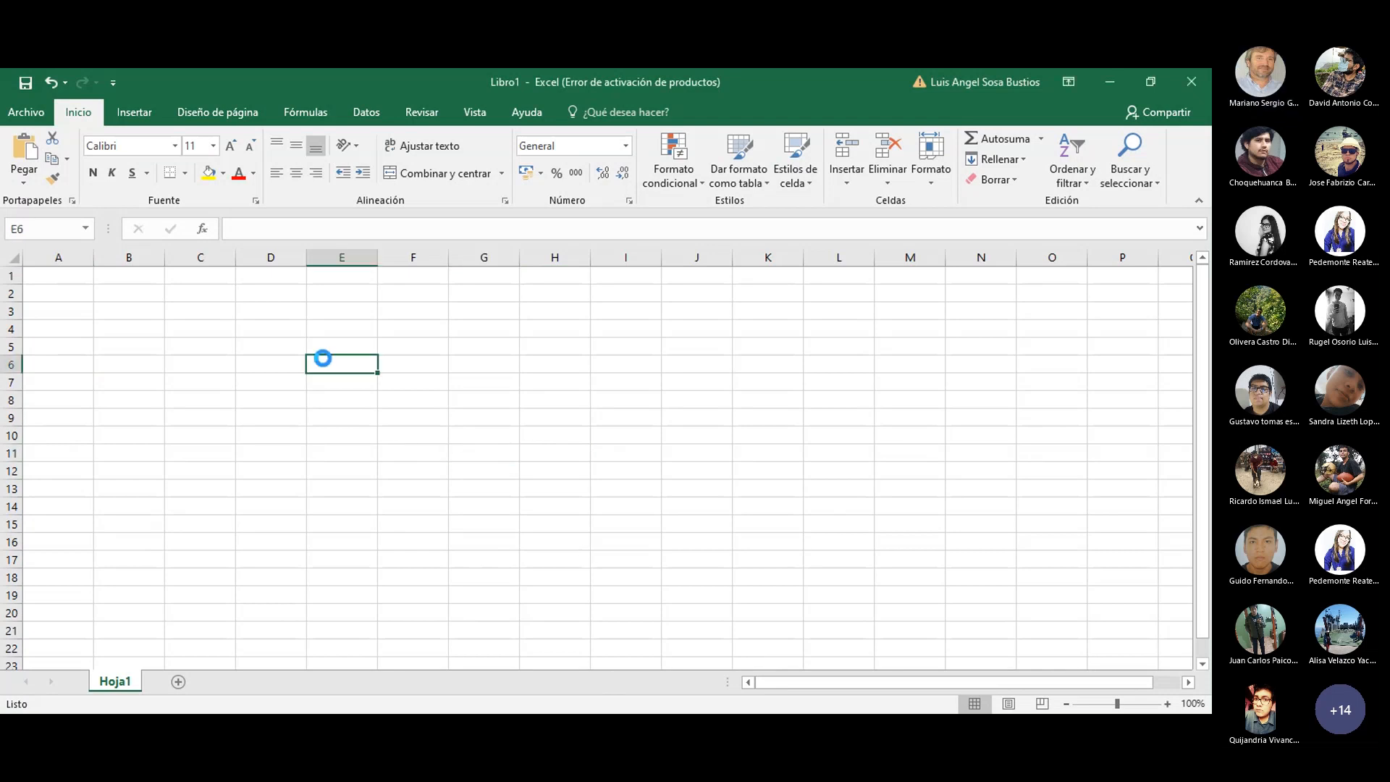
{"action": "key", "text": "ctrl+v"}
{"action": "left_click", "coordinate": [1104, 704]}
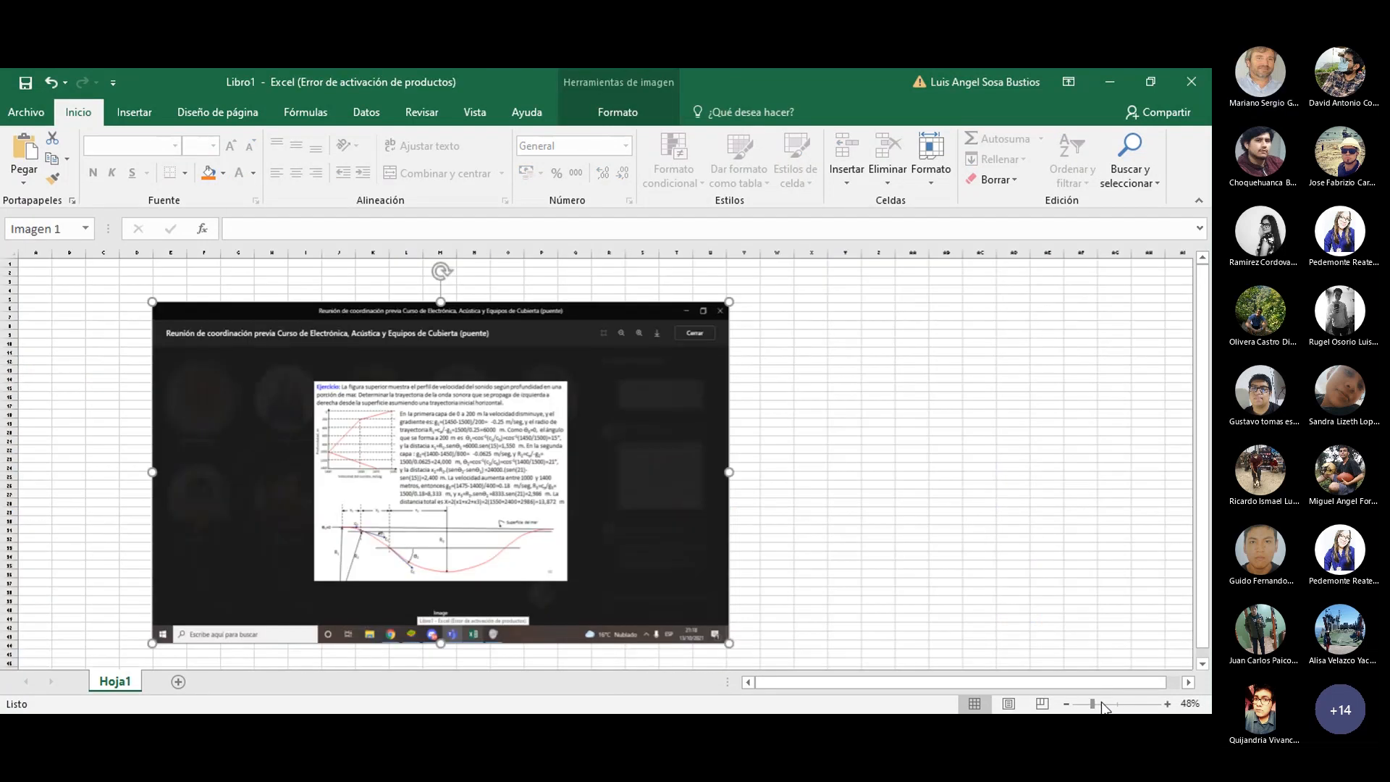
- Crop the pasted screenshot from its lower-right and upper-left corners down to the exercise slide
{"action": "scroll", "coordinate": [829, 590], "scroll_direction": "down", "scroll_amount": 2}
{"action": "right_click", "coordinate": [772, 509]}
{"action": "left_click", "coordinate": [832, 546]}
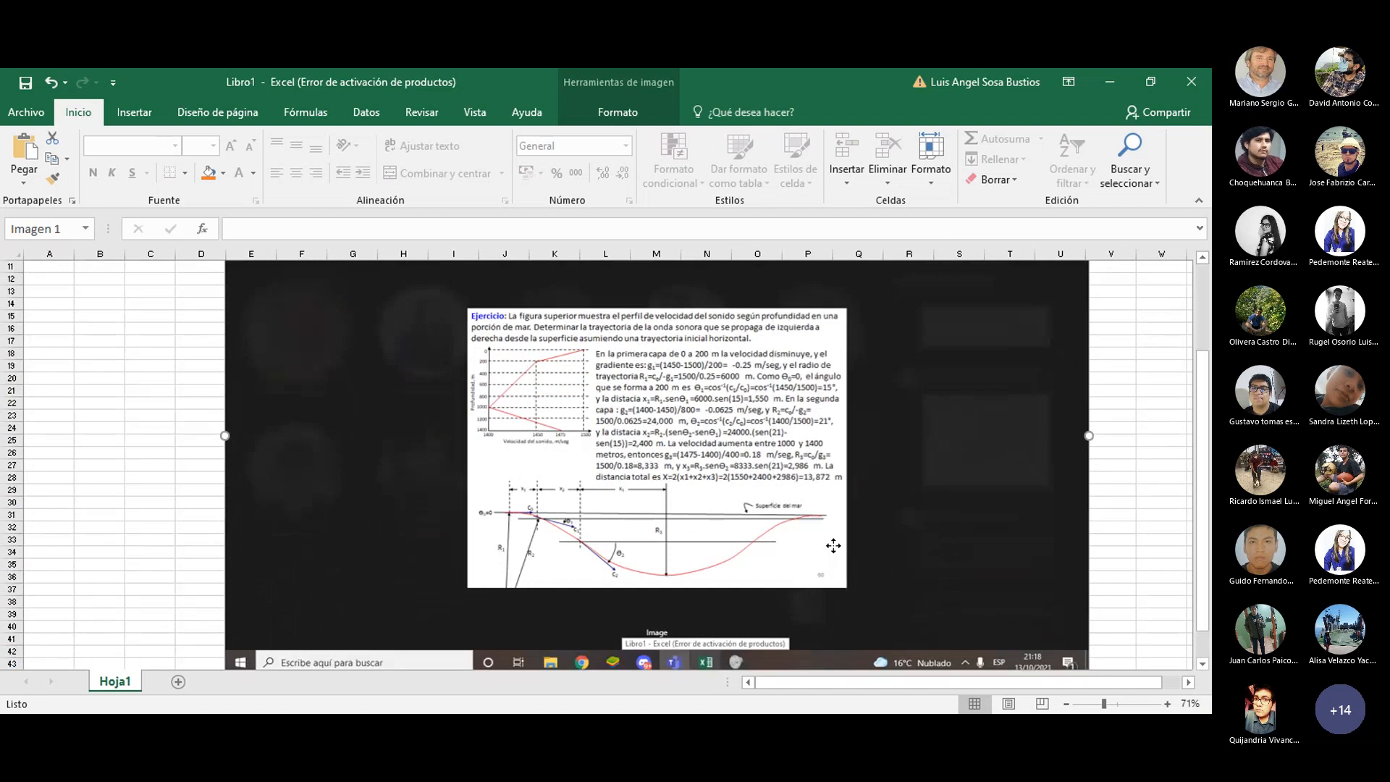
{"action": "scroll", "coordinate": [941, 579], "scroll_direction": "down", "scroll_amount": 1}
{"action": "left_click_drag", "start_coordinate": [1085, 637], "coordinate": [850, 553]}
{"action": "scroll", "coordinate": [290, 420], "scroll_direction": "up", "scroll_amount": 4}
{"action": "left_click_drag", "start_coordinate": [233, 313], "coordinate": [470, 421]}
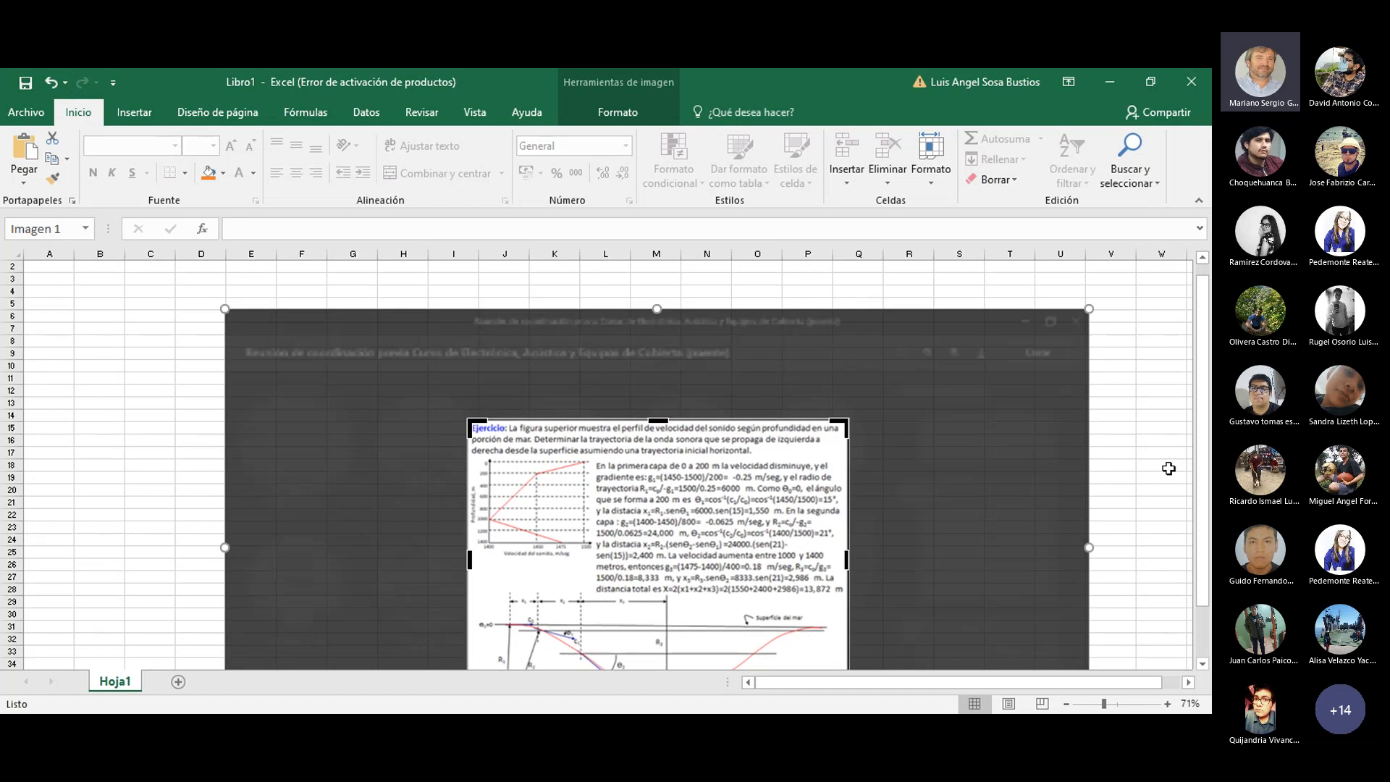
{"action": "left_click", "coordinate": [1154, 415]}
- Move the cropped exercise picture up to row 1 and enlarge it to span about columns I to S and rows 1 to 32
{"action": "left_click", "coordinate": [710, 478]}
{"action": "left_click_drag", "start_coordinate": [604, 587], "coordinate": [577, 416]}
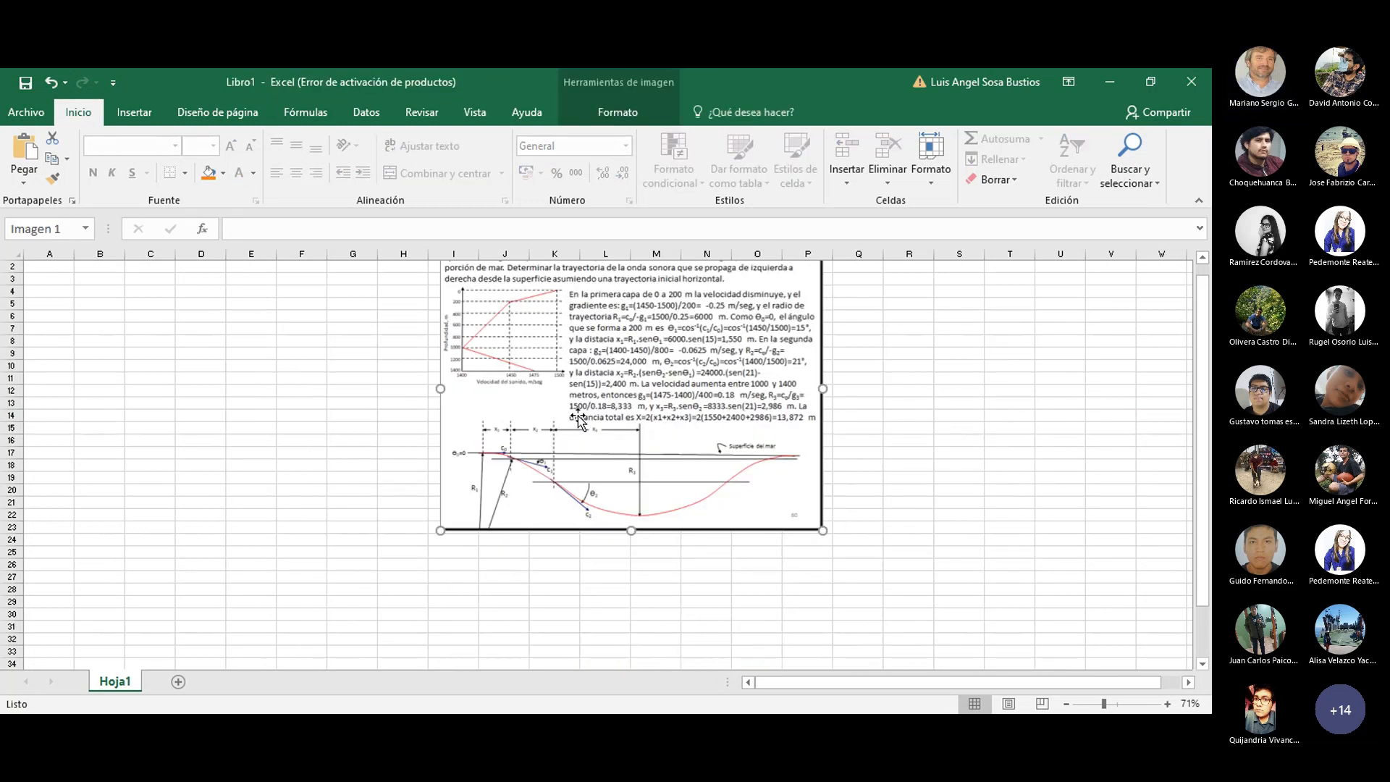
{"action": "left_click_drag", "start_coordinate": [821, 530], "coordinate": [983, 629]}
{"action": "scroll", "coordinate": [405, 498], "scroll_direction": "up", "scroll_amount": 1}
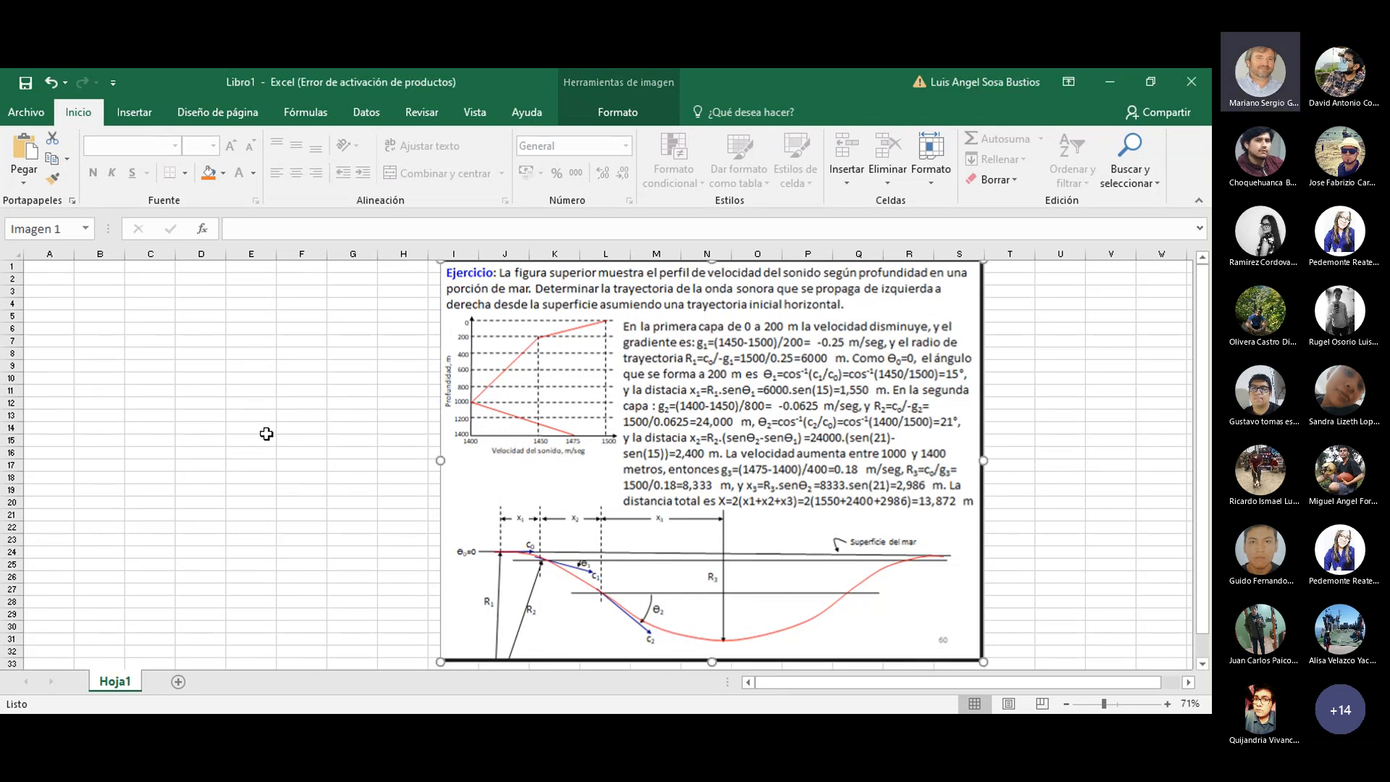
- Enter the title "SOLUCION" in cell A3
{"action": "left_click", "coordinate": [65, 292]}
{"action": "type", "text": "So"}
{"action": "key", "text": "BackSpace"}
{"action": "key", "text": "BackSpace"}
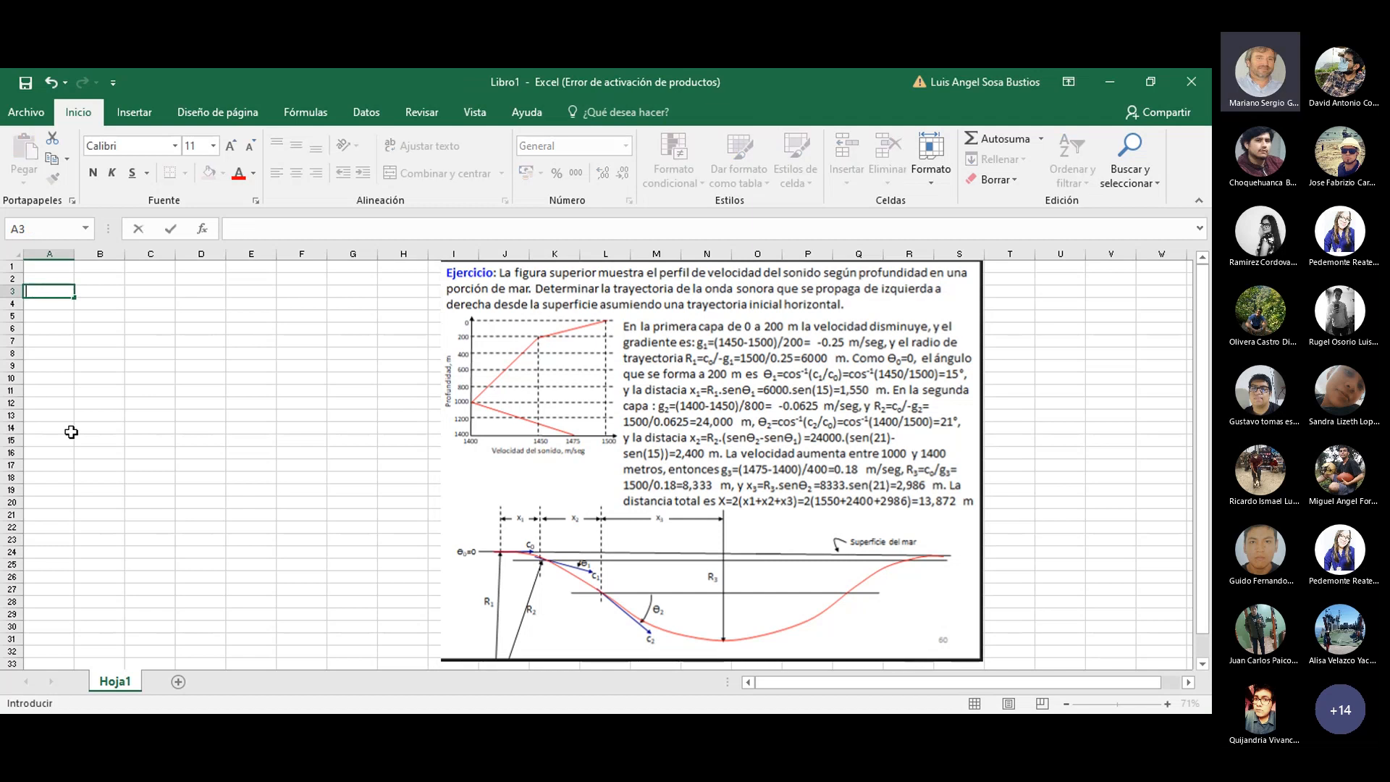
{"action": "type", "text": "SOLUCION"}
{"action": "left_click", "coordinate": [156, 336]}
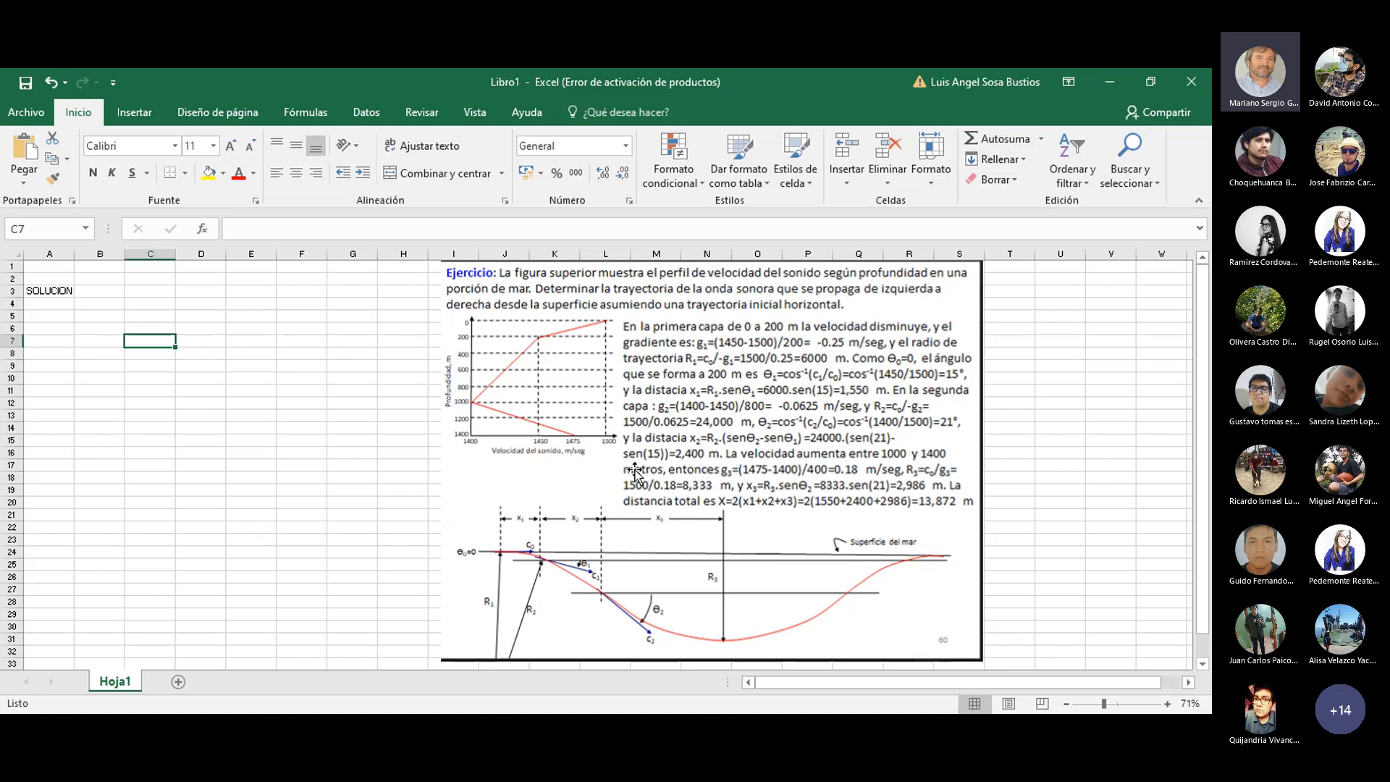
{"action": "left_click", "coordinate": [695, 730]}
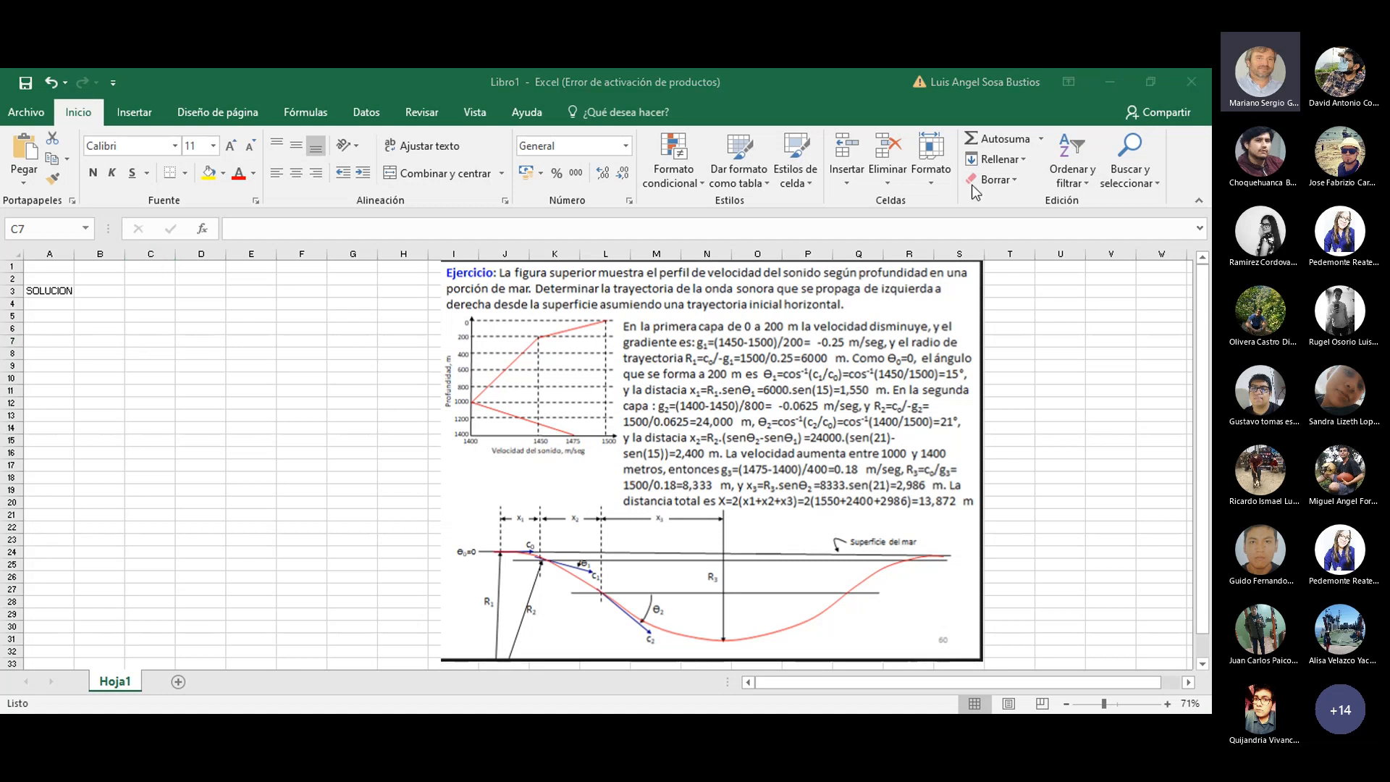
{"action": "left_click", "coordinate": [1034, 145]}
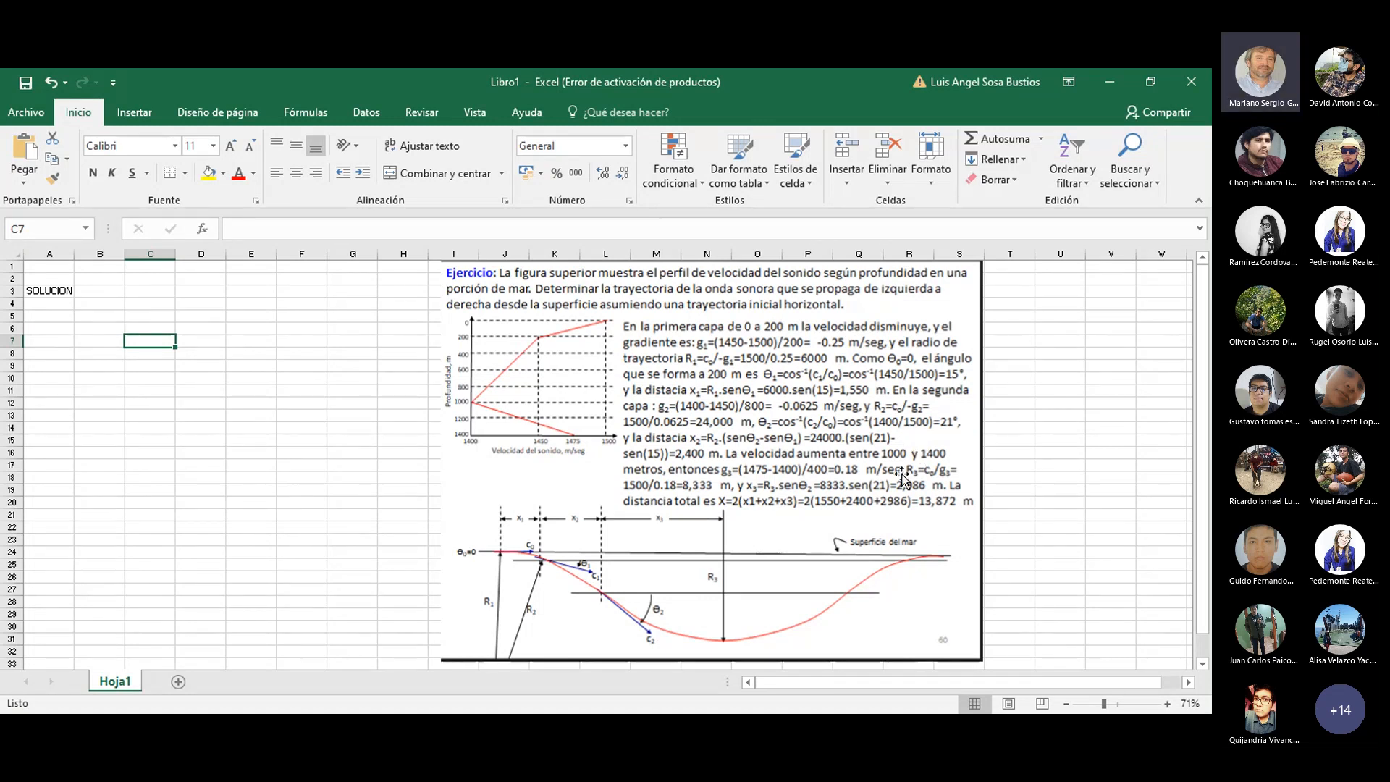
- Enter the label "Gradiente 1" in cell A5
{"action": "left_click", "coordinate": [62, 315]}
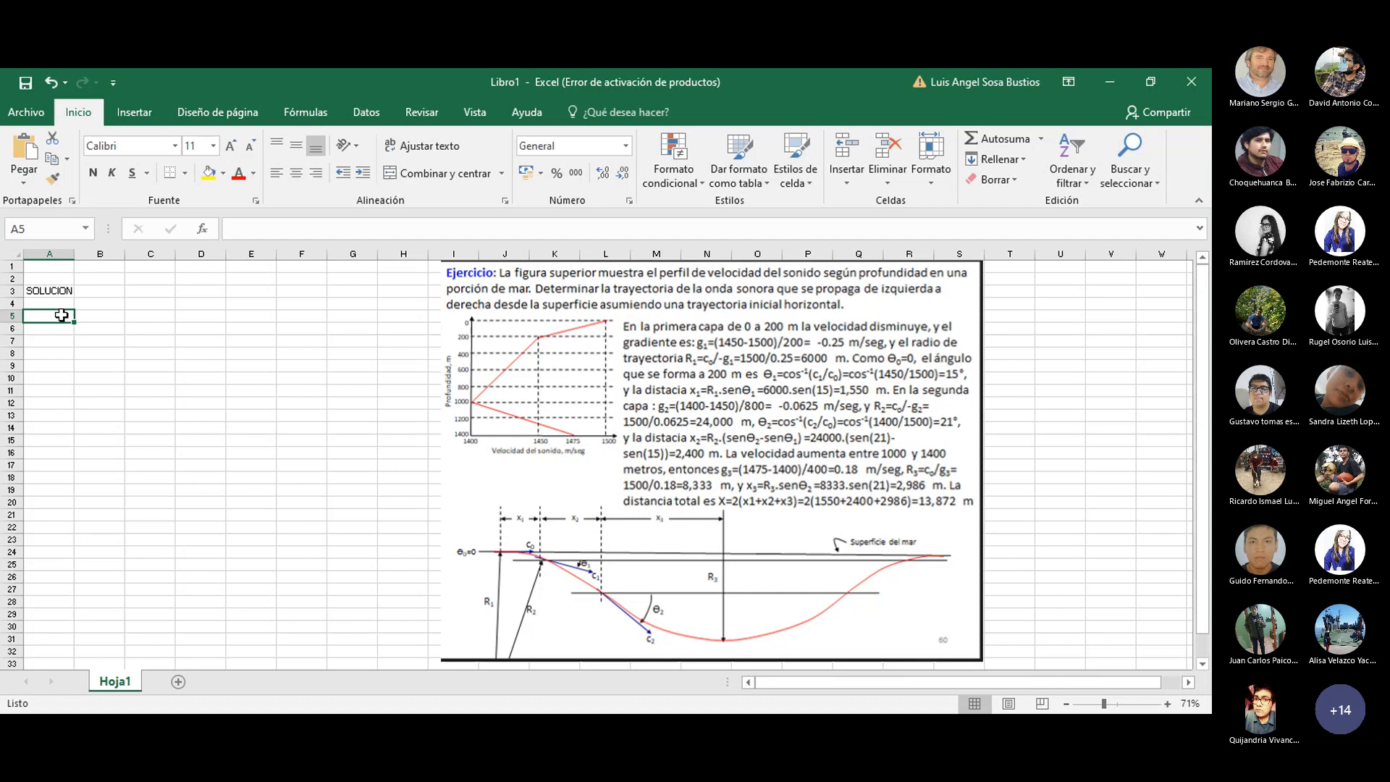
{"action": "type", "text": "G1"}
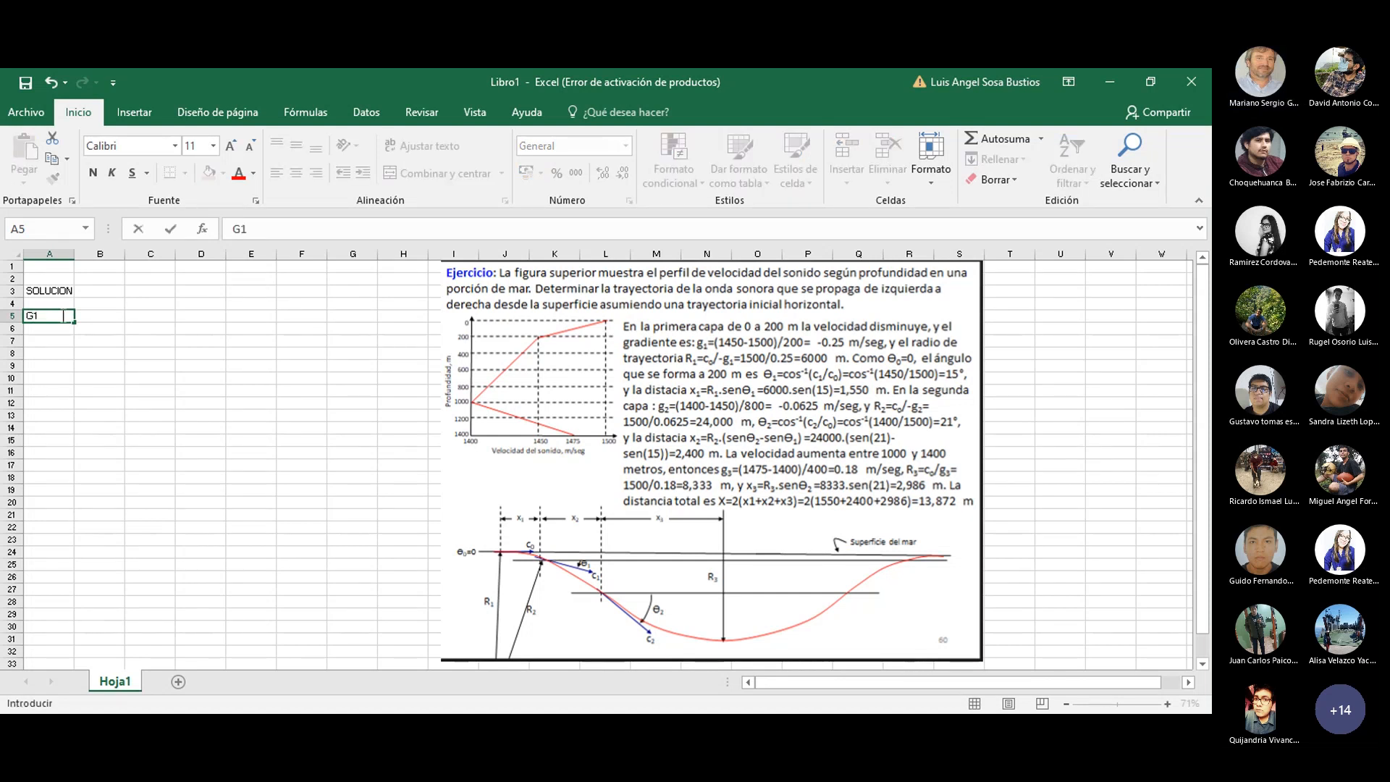
{"action": "key", "text": "ctrl+Return"}
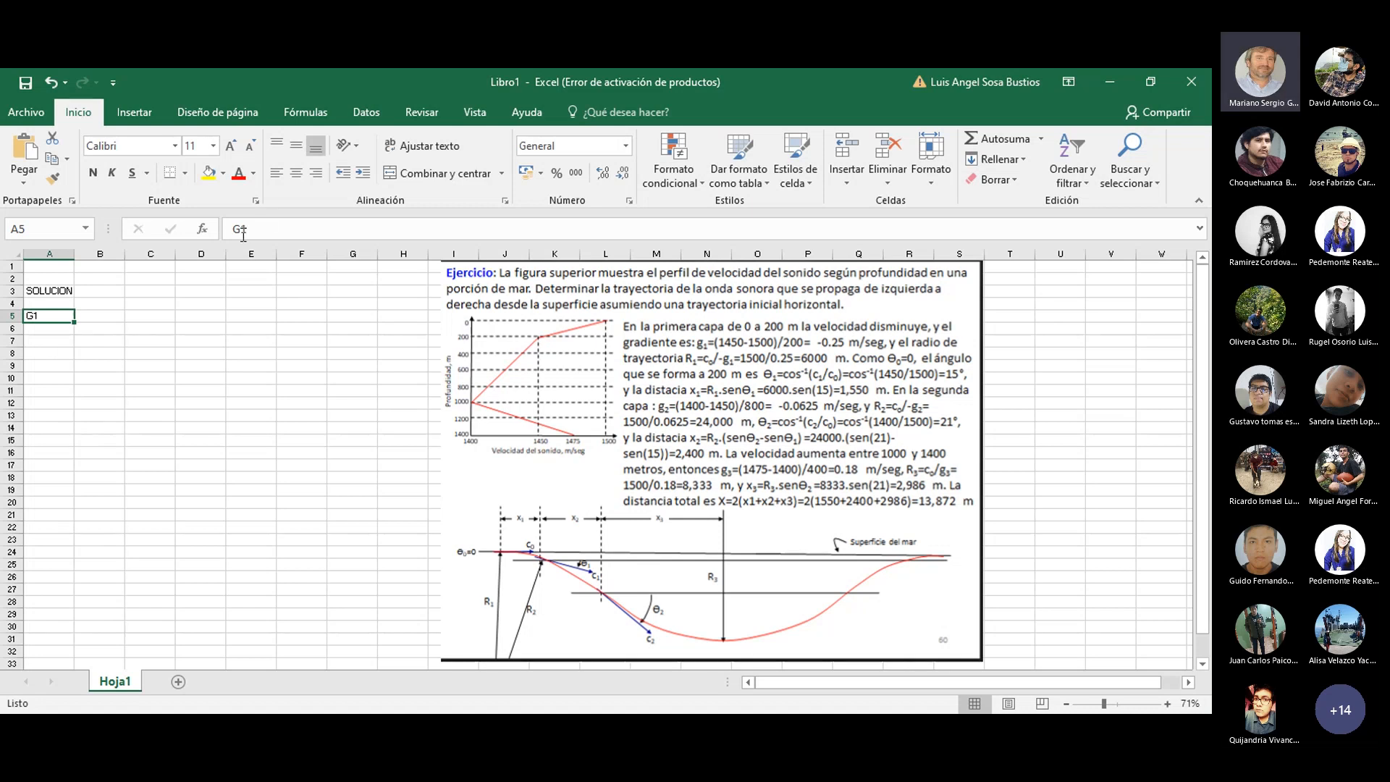
{"action": "key", "text": "F2"}
{"action": "key", "text": "Left"}
{"action": "type", "text": "ra"}
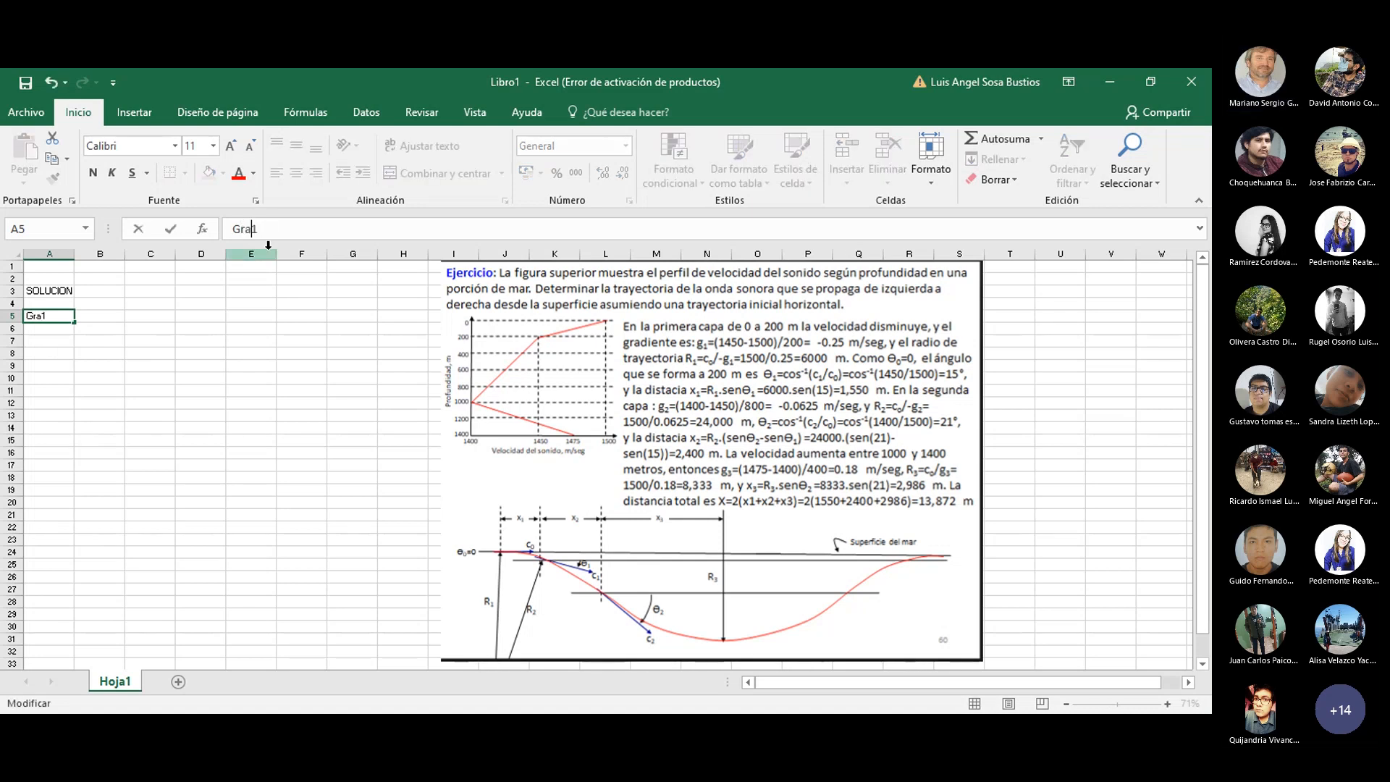
{"action": "type", "text": "diente"}
{"action": "key", "text": "Return"}
{"action": "left_click", "coordinate": [54, 341]}
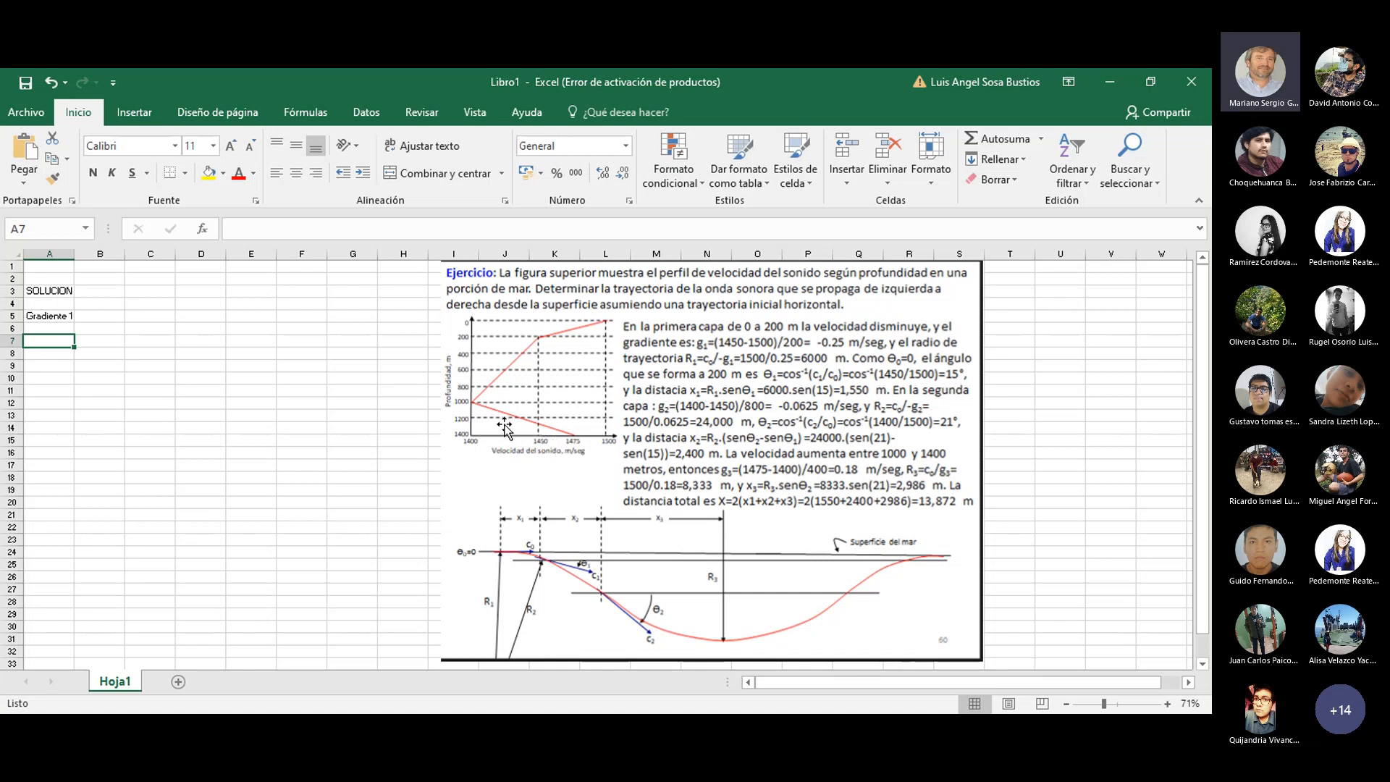
{"action": "left_click", "coordinate": [279, 233]}
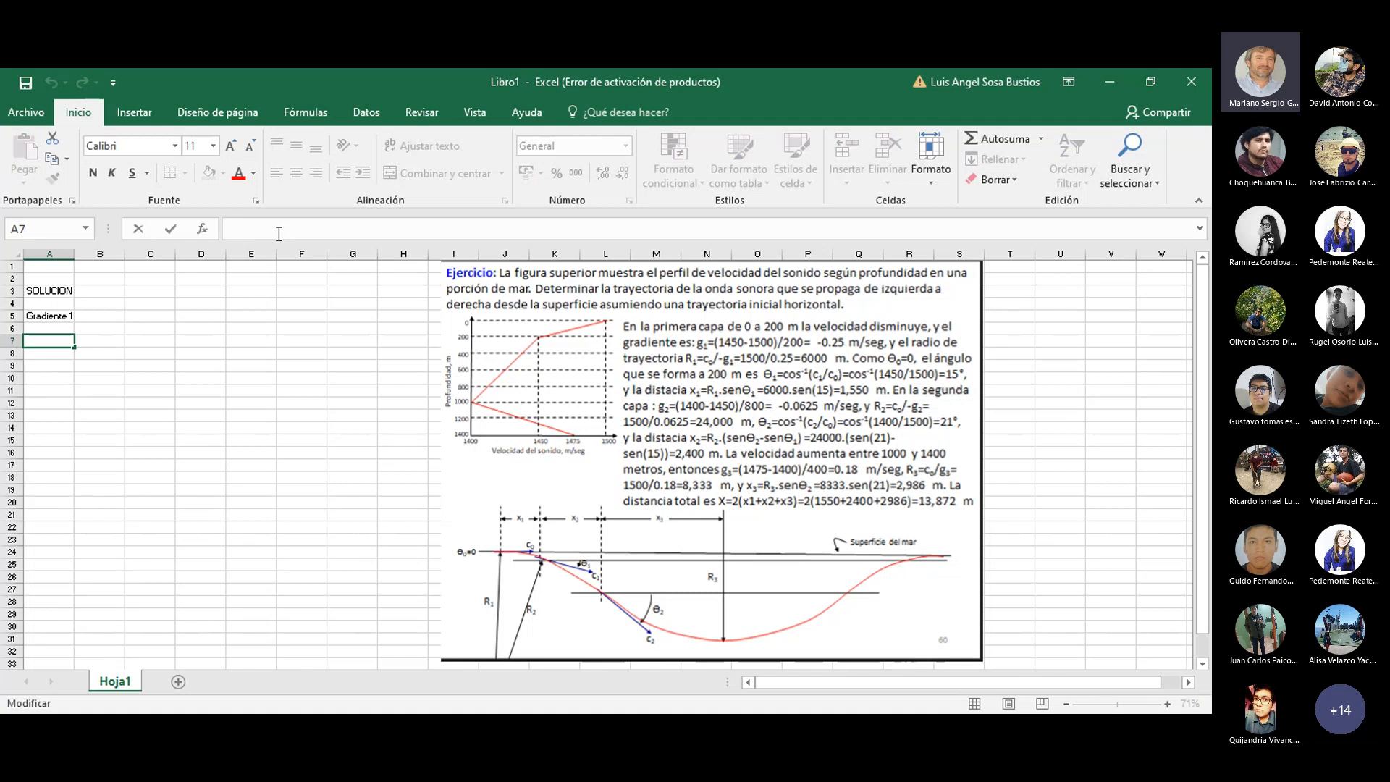
{"action": "left_click", "coordinate": [100, 317]}
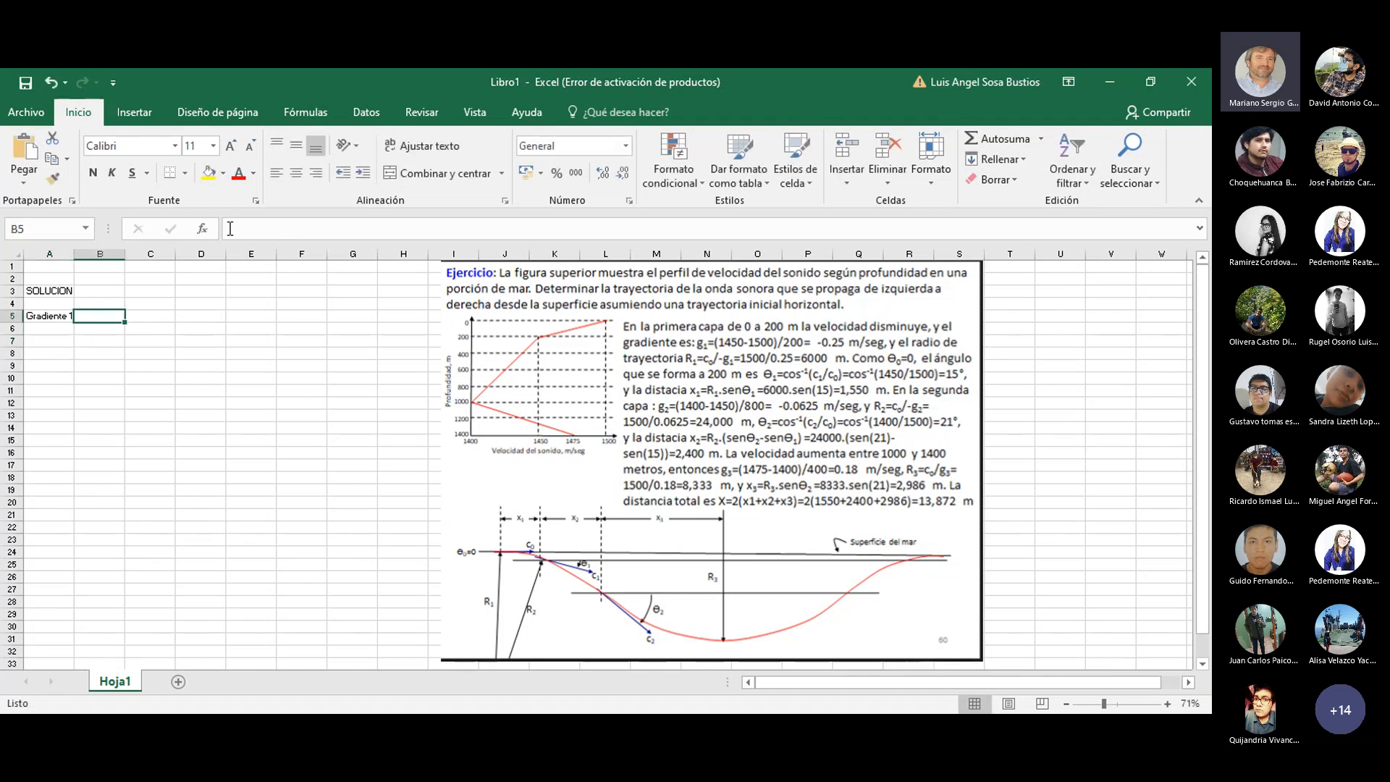
{"action": "left_click", "coordinate": [263, 222]}
{"action": "type", "text": "="}
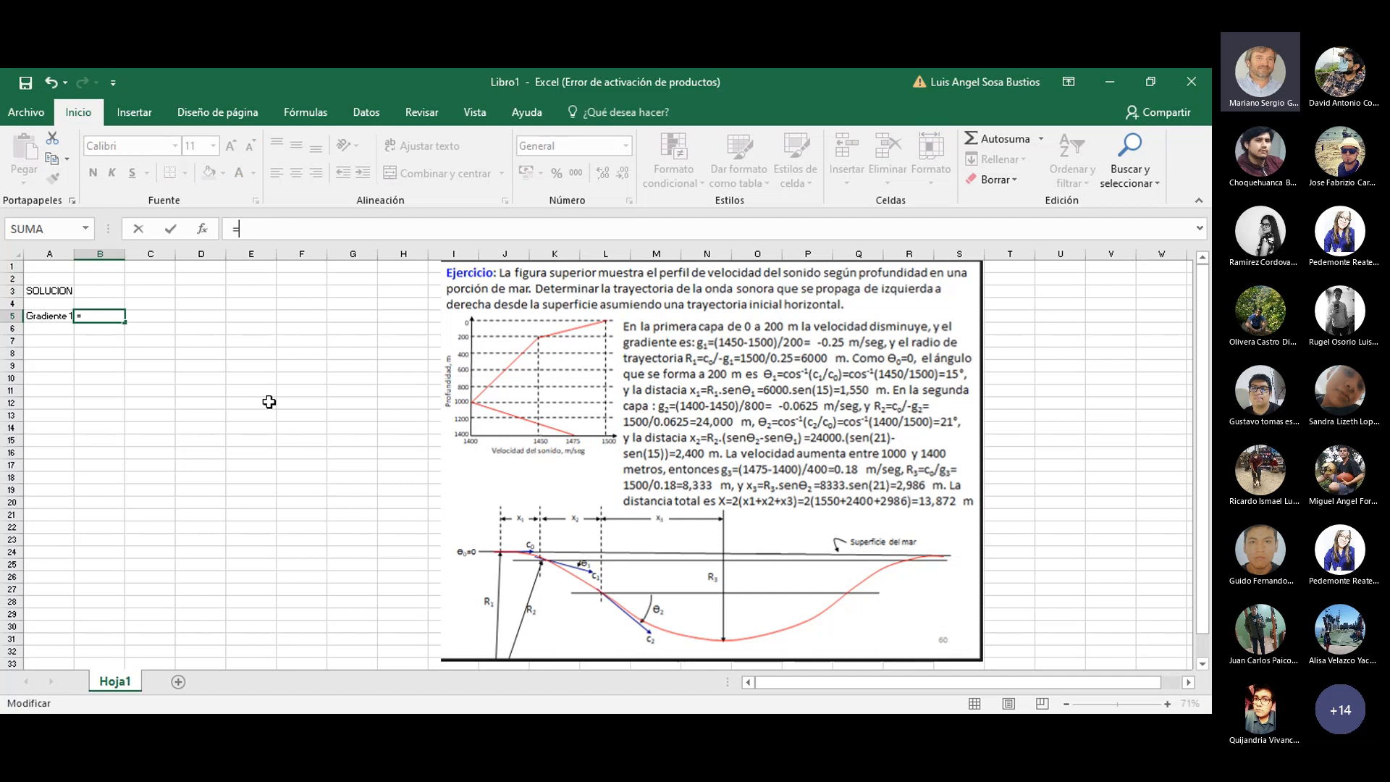
{"action": "left_click", "coordinate": [54, 340]}
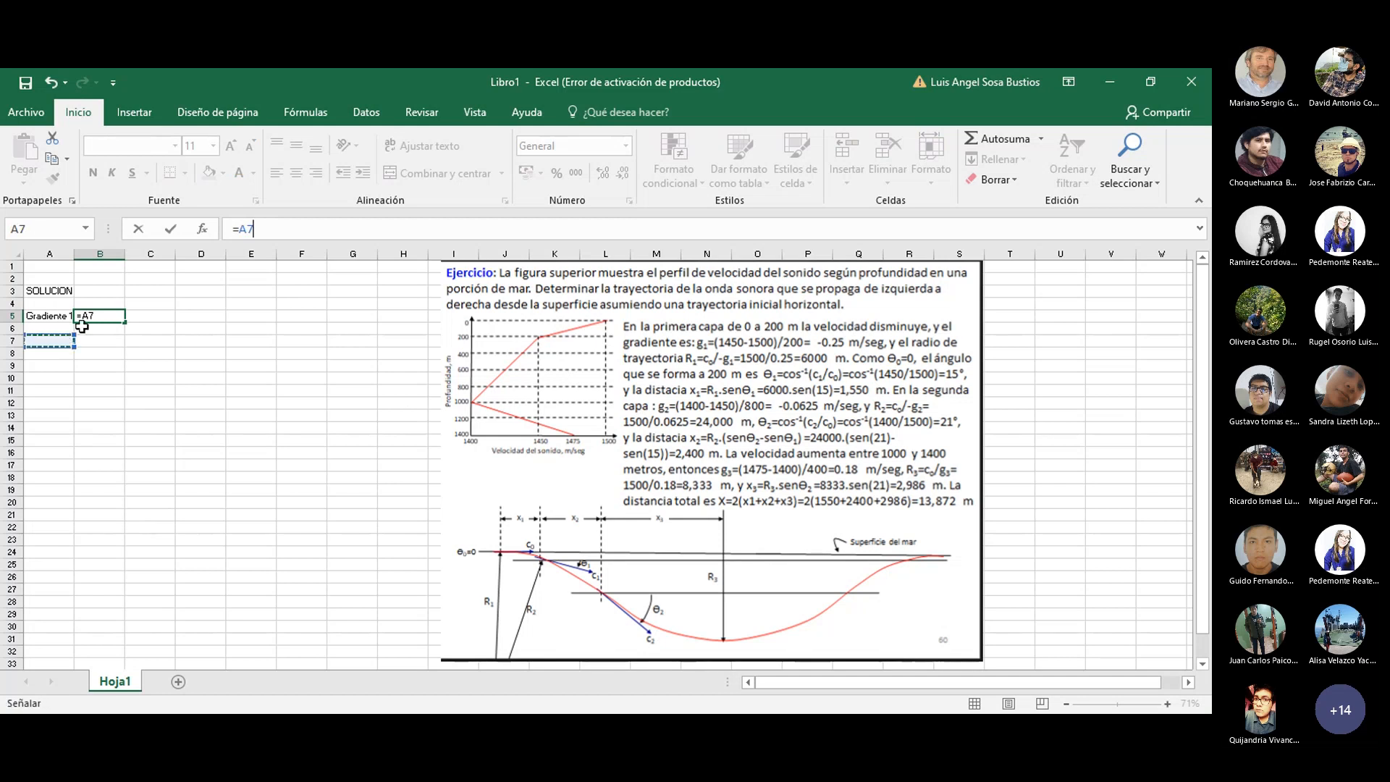
{"action": "key", "text": "Escape"}
- Enter the label "R1" in cell A7
{"action": "left_click", "coordinate": [56, 339]}
{"action": "type", "text": "R1"}
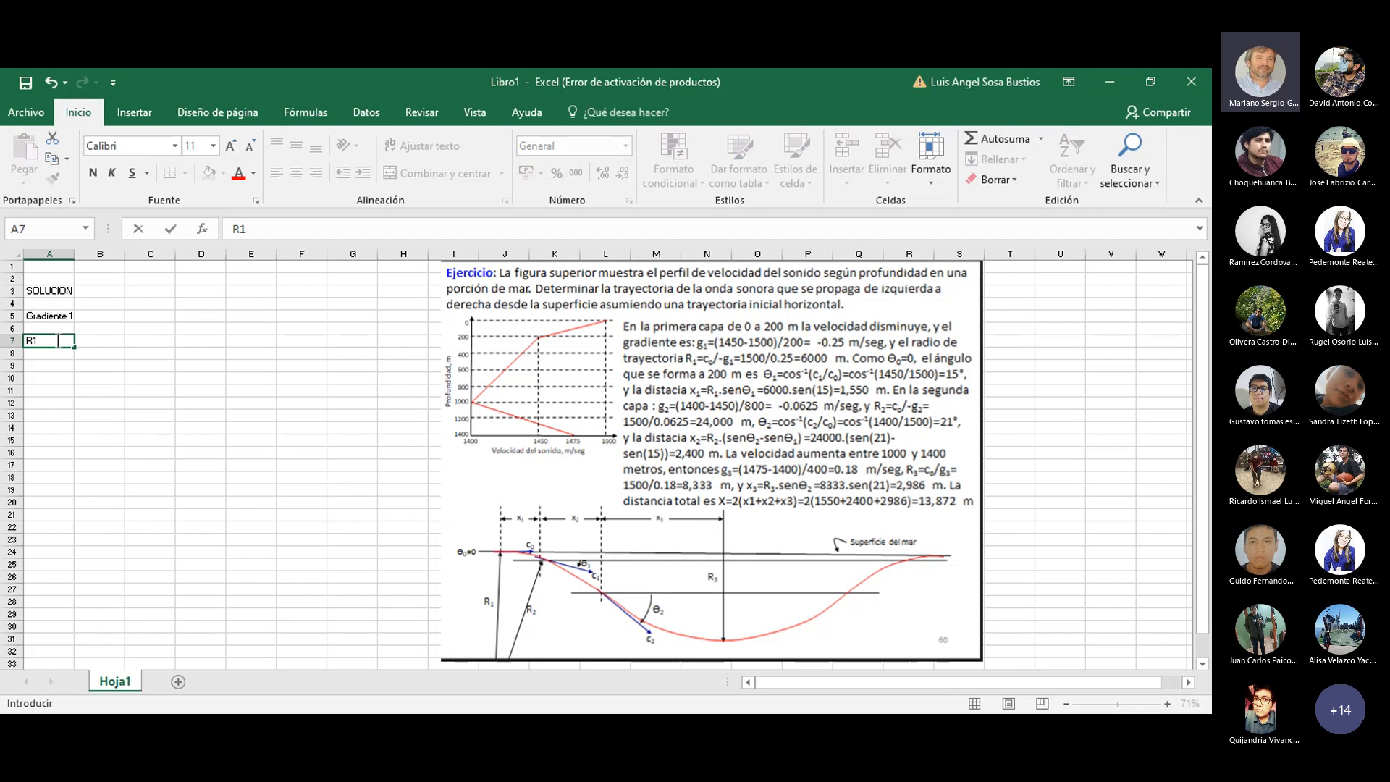
{"action": "key", "text": "Return"}
{"action": "key", "text": "Up"}
{"action": "key", "text": "Right"}
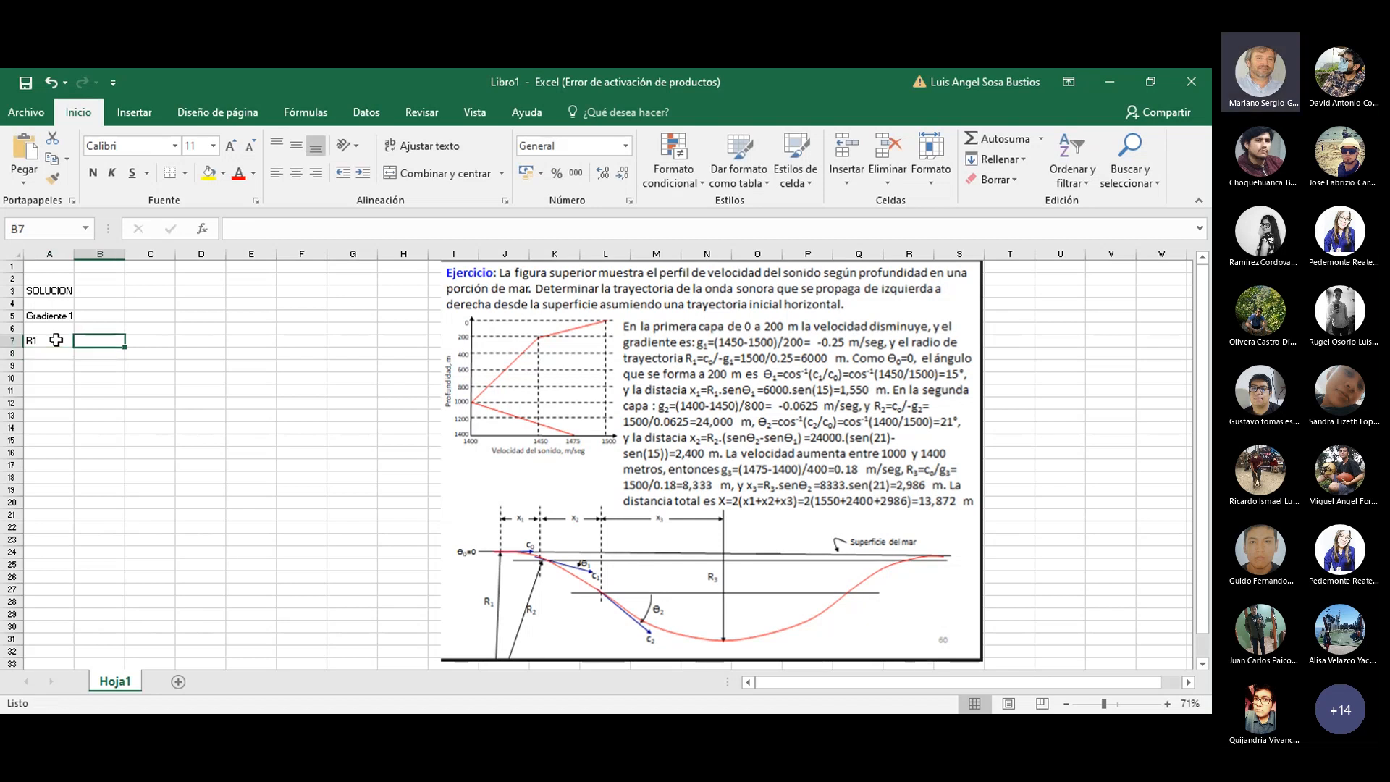
{"action": "left_click", "coordinate": [256, 233]}
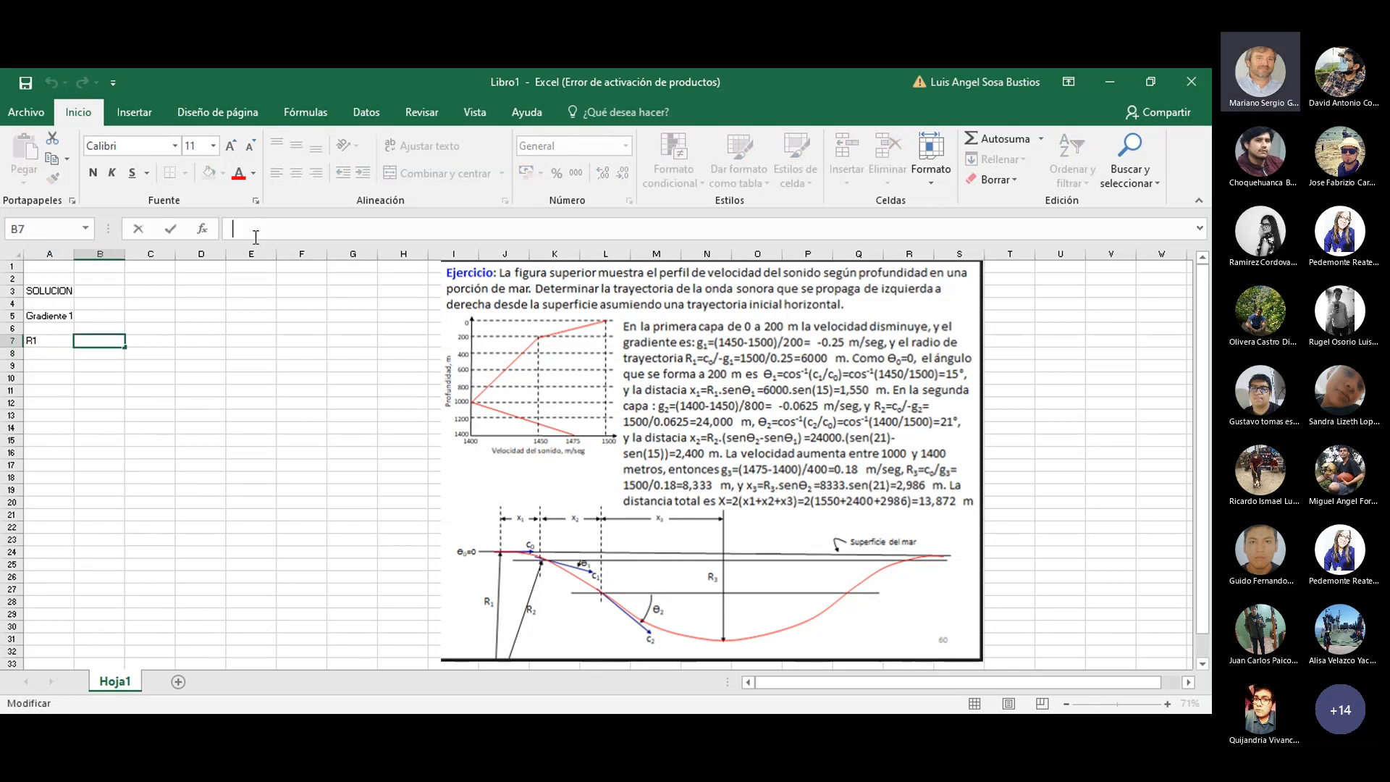
- Calculate the first gradient in cell B5 with the formula =(1450-1500)/200
{"action": "left_click", "coordinate": [103, 317]}
{"action": "left_click", "coordinate": [259, 229]}
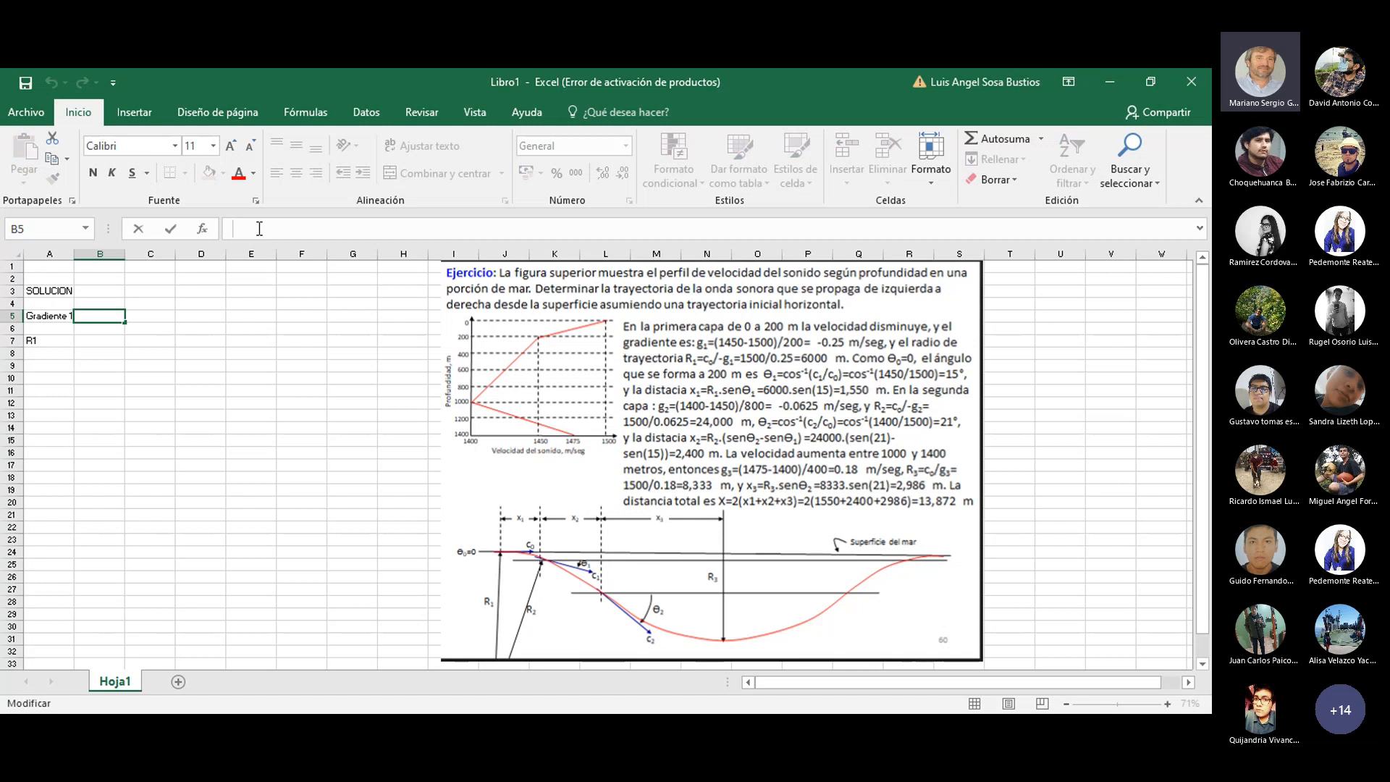
{"action": "type", "text": "=("}
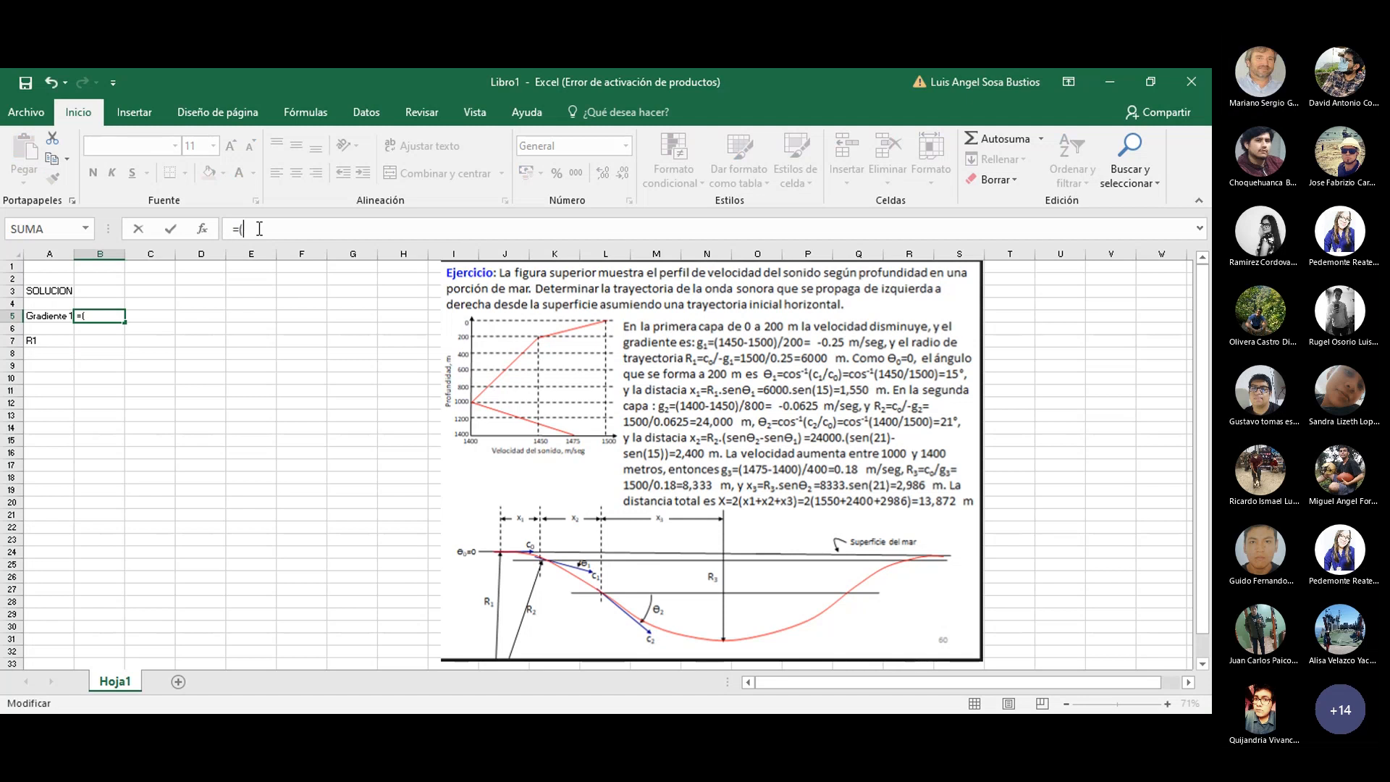
{"action": "type", "text": "1450-1500)/200"}
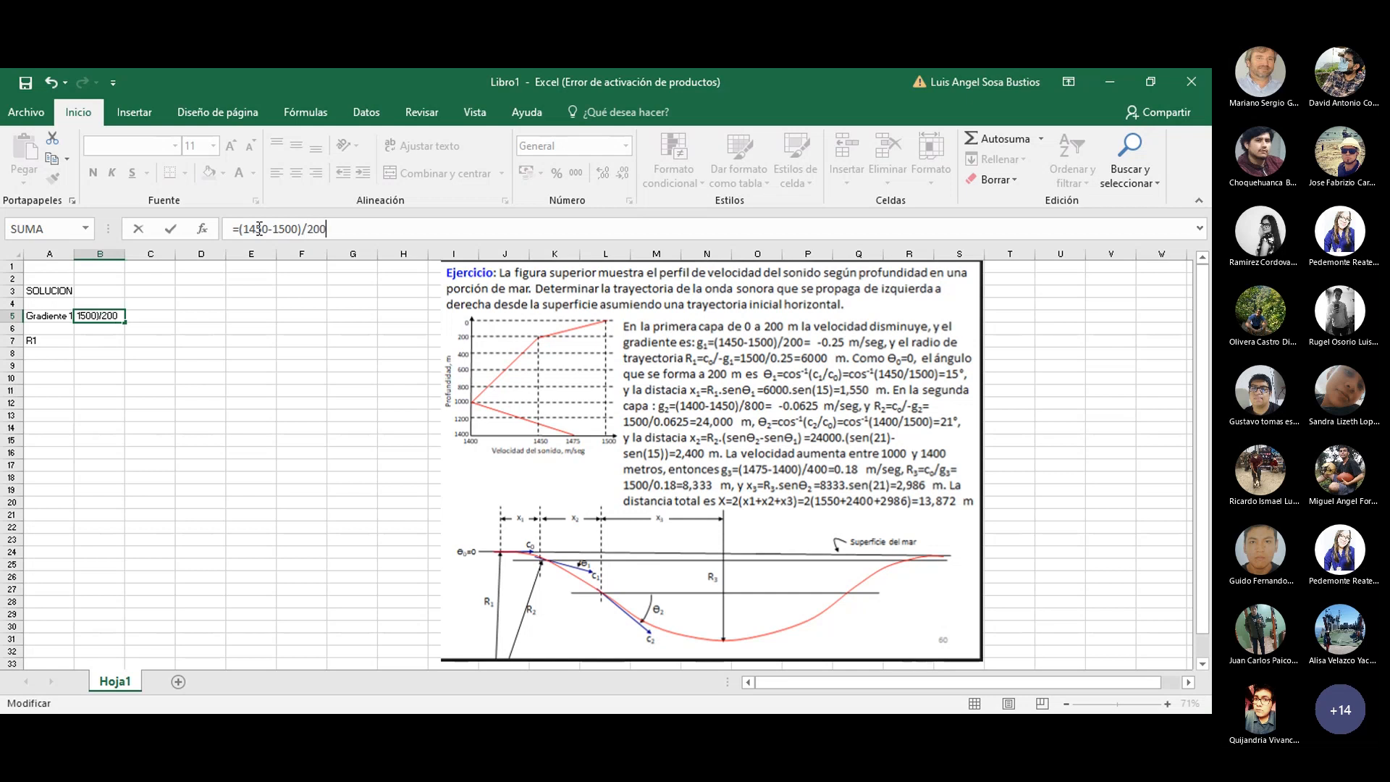
{"action": "key", "text": "Return"}
{"action": "key", "text": "Return"}
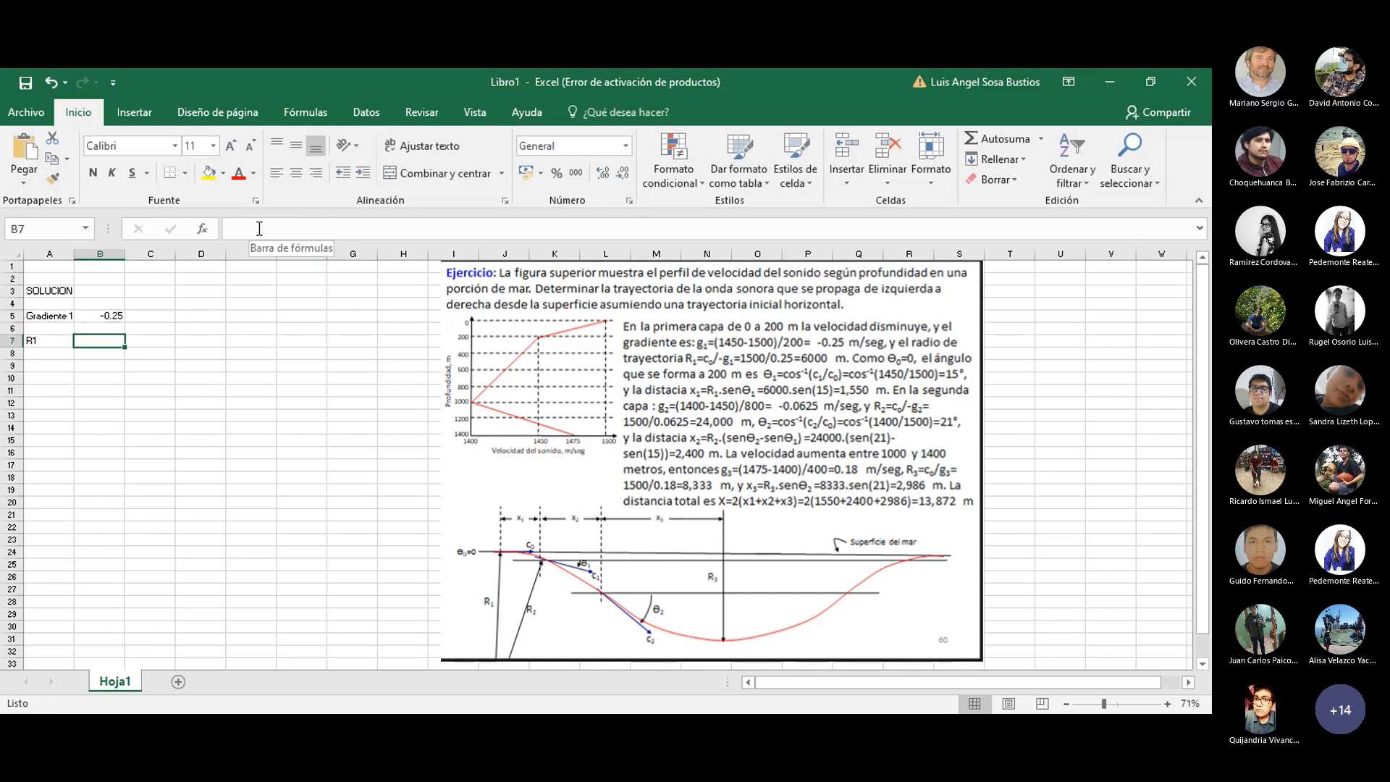
{"action": "left_click", "coordinate": [268, 225]}
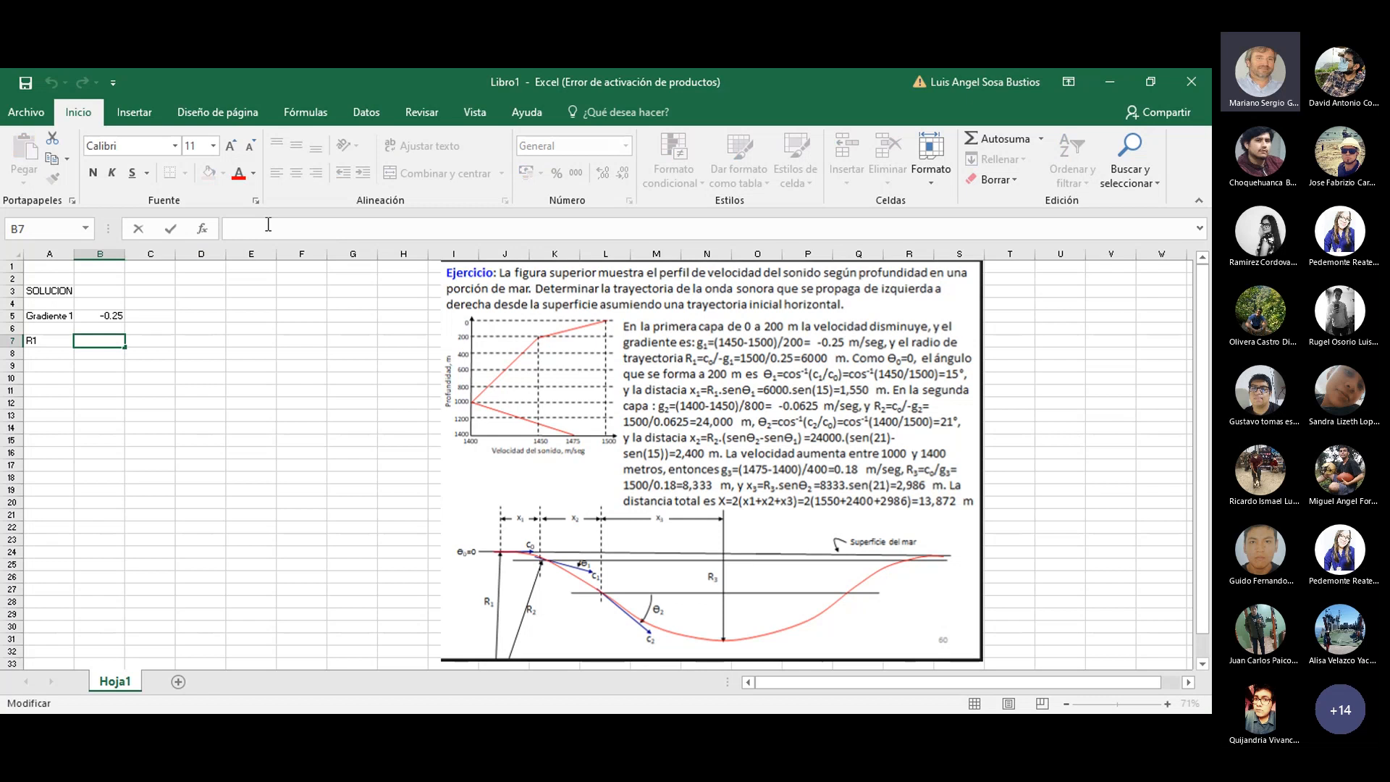
{"action": "type", "text": "="}
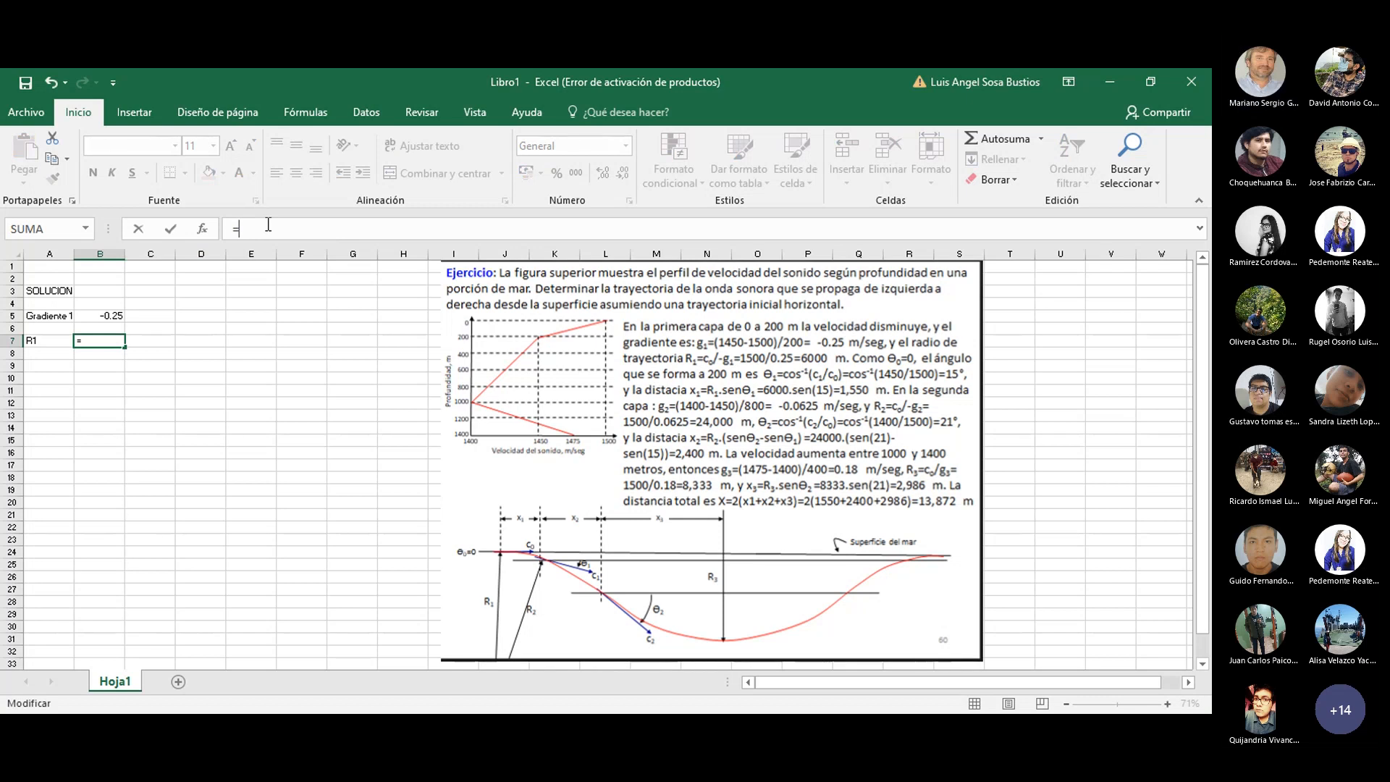
{"action": "key", "text": "BackSpace"}
{"action": "key", "text": "Return"}
- Enter the unit "m/s" for the first gradient in cell C5
{"action": "key", "text": "Right"}
{"action": "key", "text": "Up"}
{"action": "key", "text": "Up"}
{"action": "key", "text": "Up"}
{"action": "type", "text": "m/"}
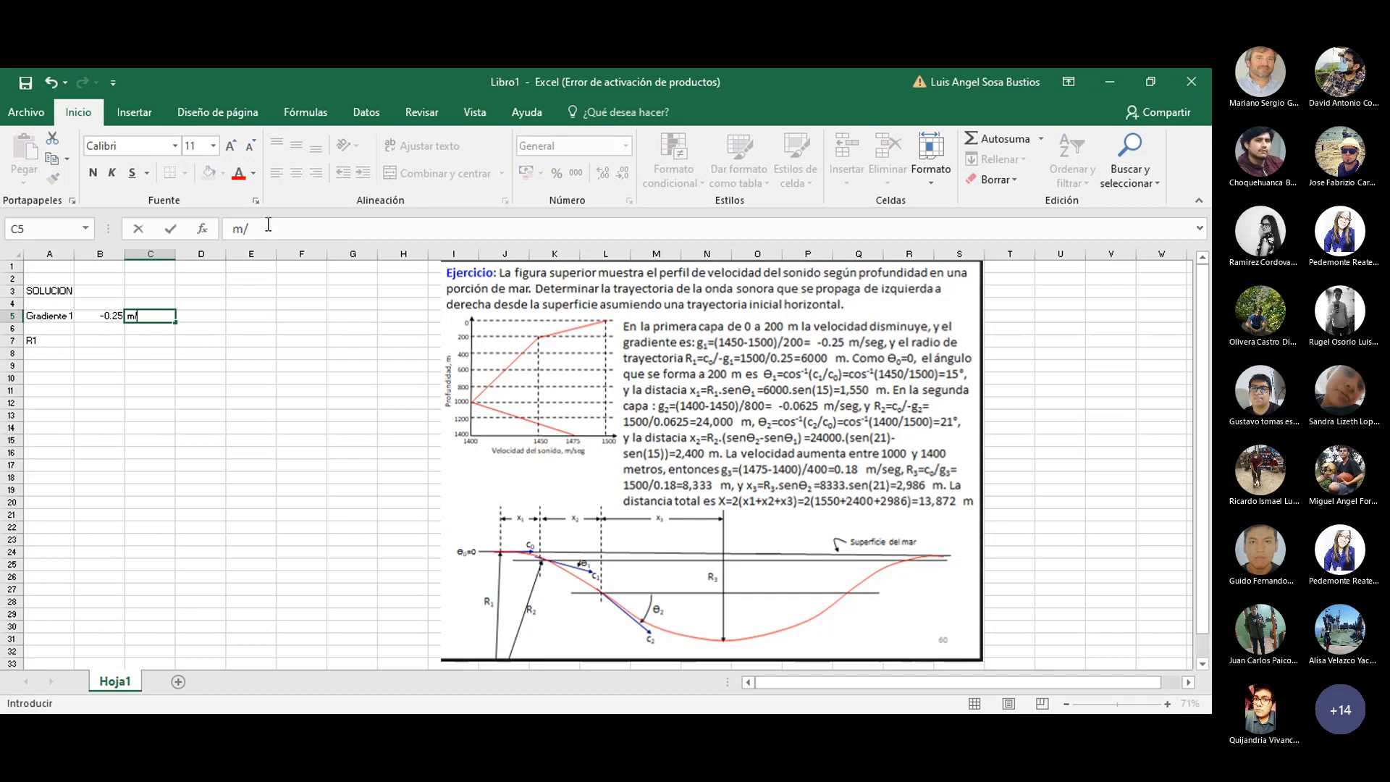
{"action": "key", "text": "Return"}
{"action": "key", "text": "Down"}
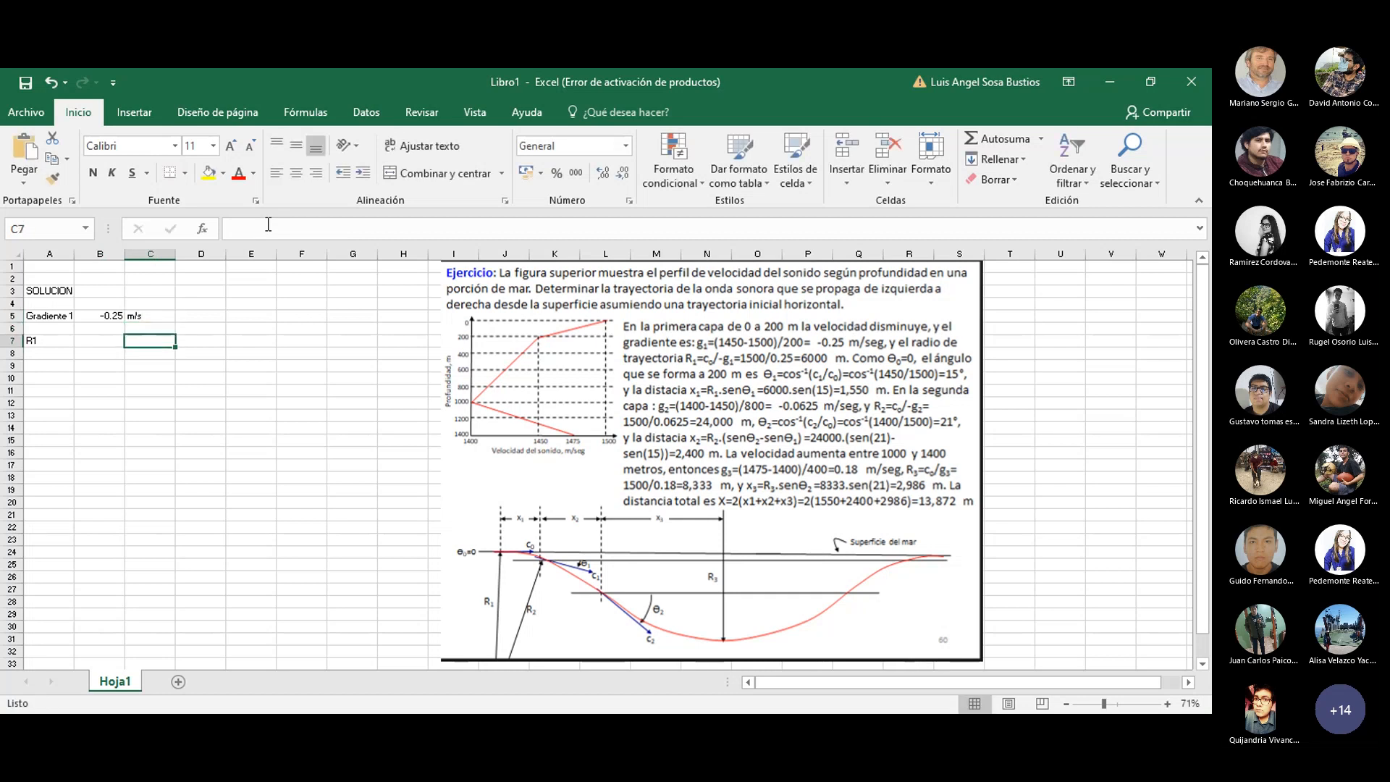
- Calculate R1 in cell B7 with the formula =1500/B5
{"action": "key", "text": "Left"}
{"action": "type", "text": "="}
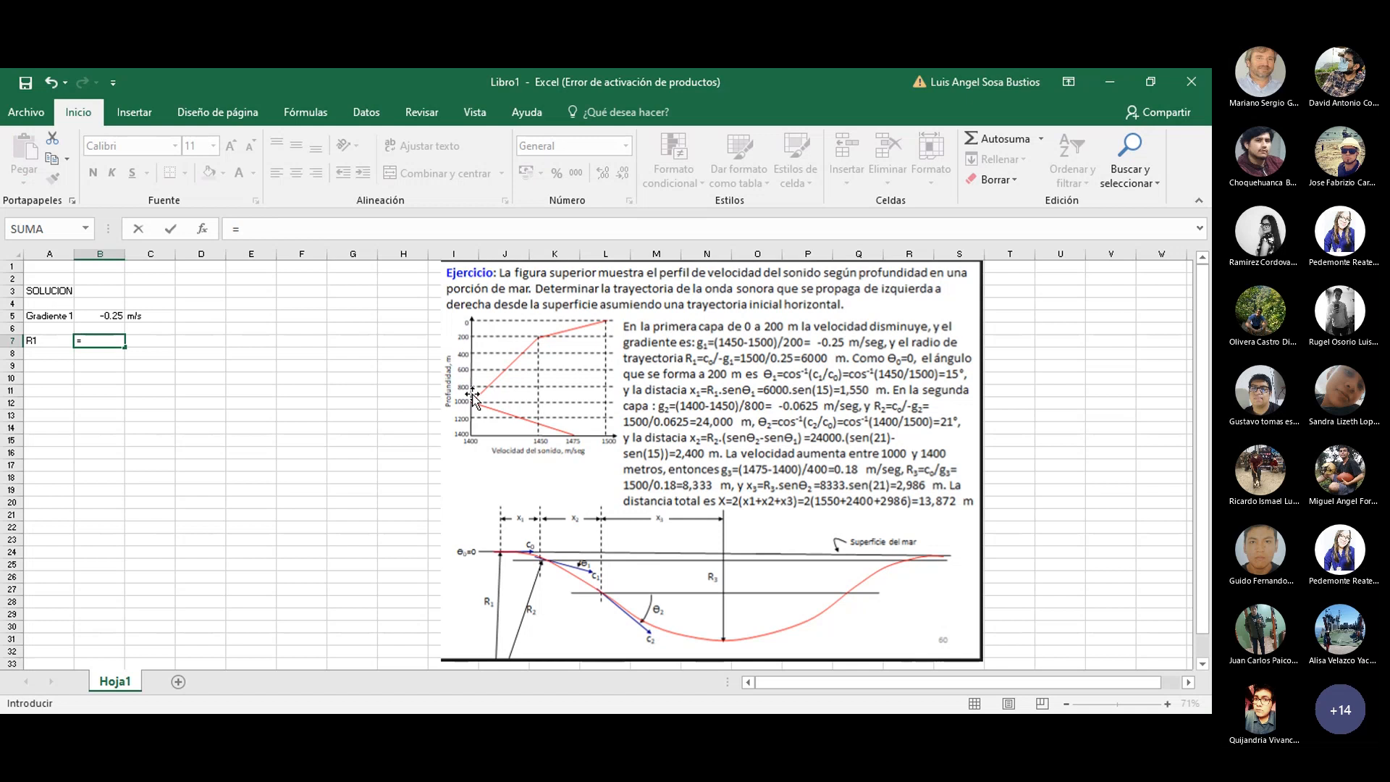
{"action": "type", "text": "1500"}
{"action": "left_click", "coordinate": [108, 315]}
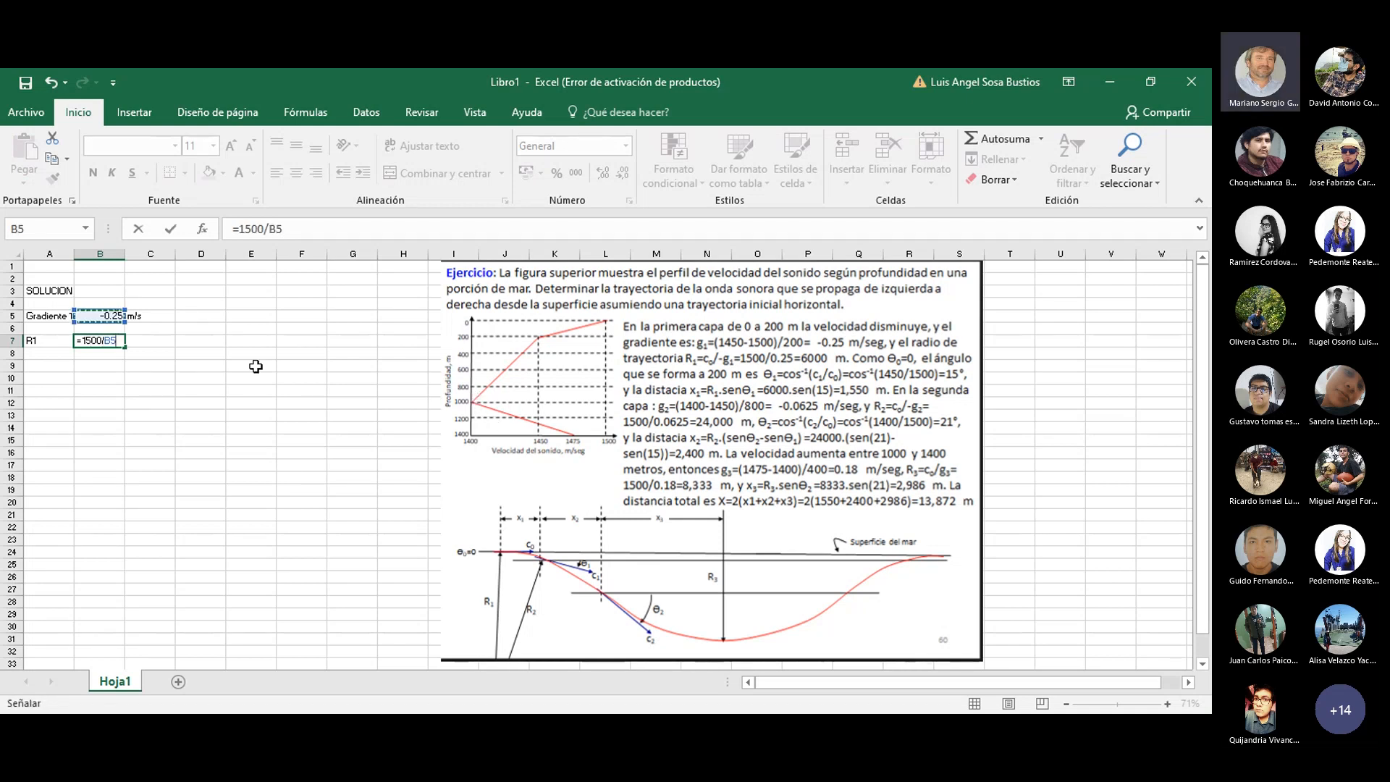
{"action": "key", "text": "Return"}
- Enter the unit "m" for R1 in cell C7
{"action": "key", "text": "Up"}
{"action": "key", "text": "Right"}
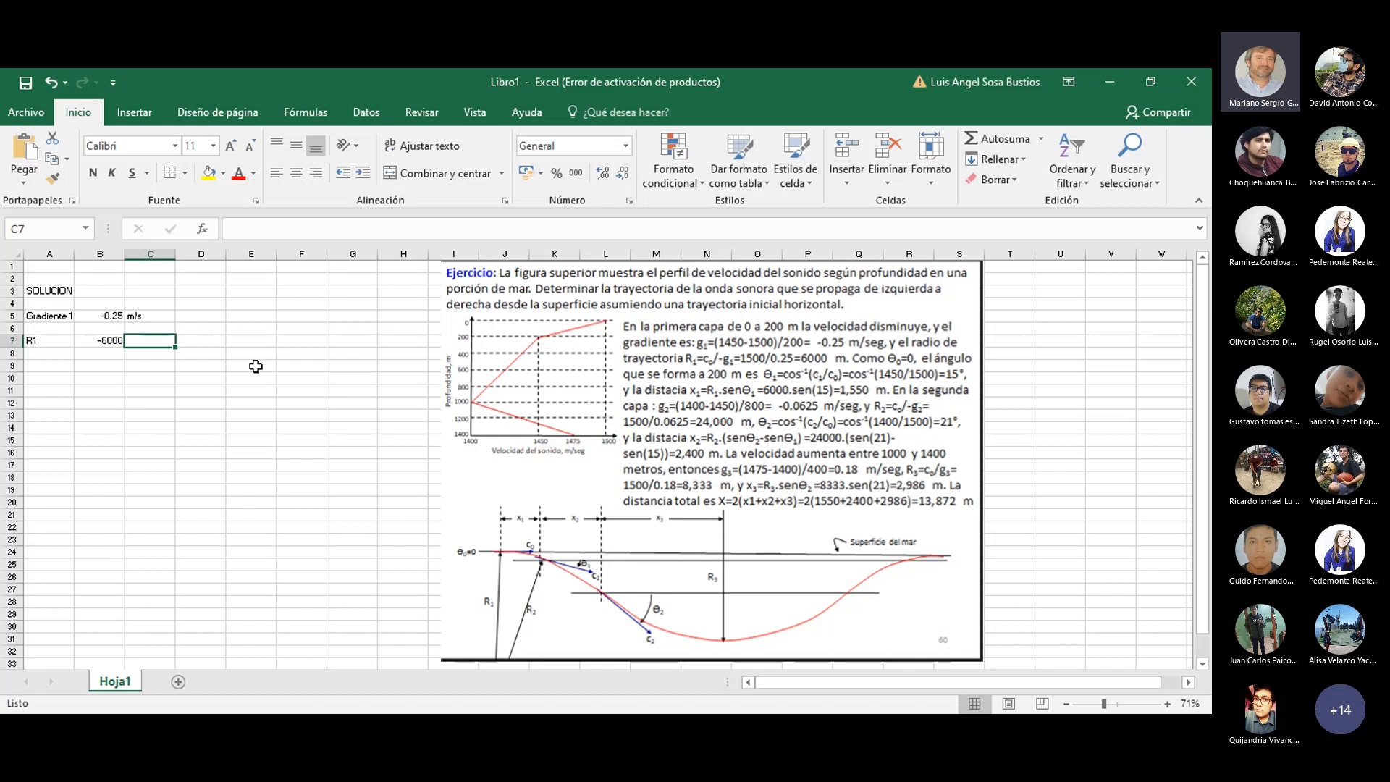
{"action": "type", "text": "m"}
{"action": "key", "text": "Return"}
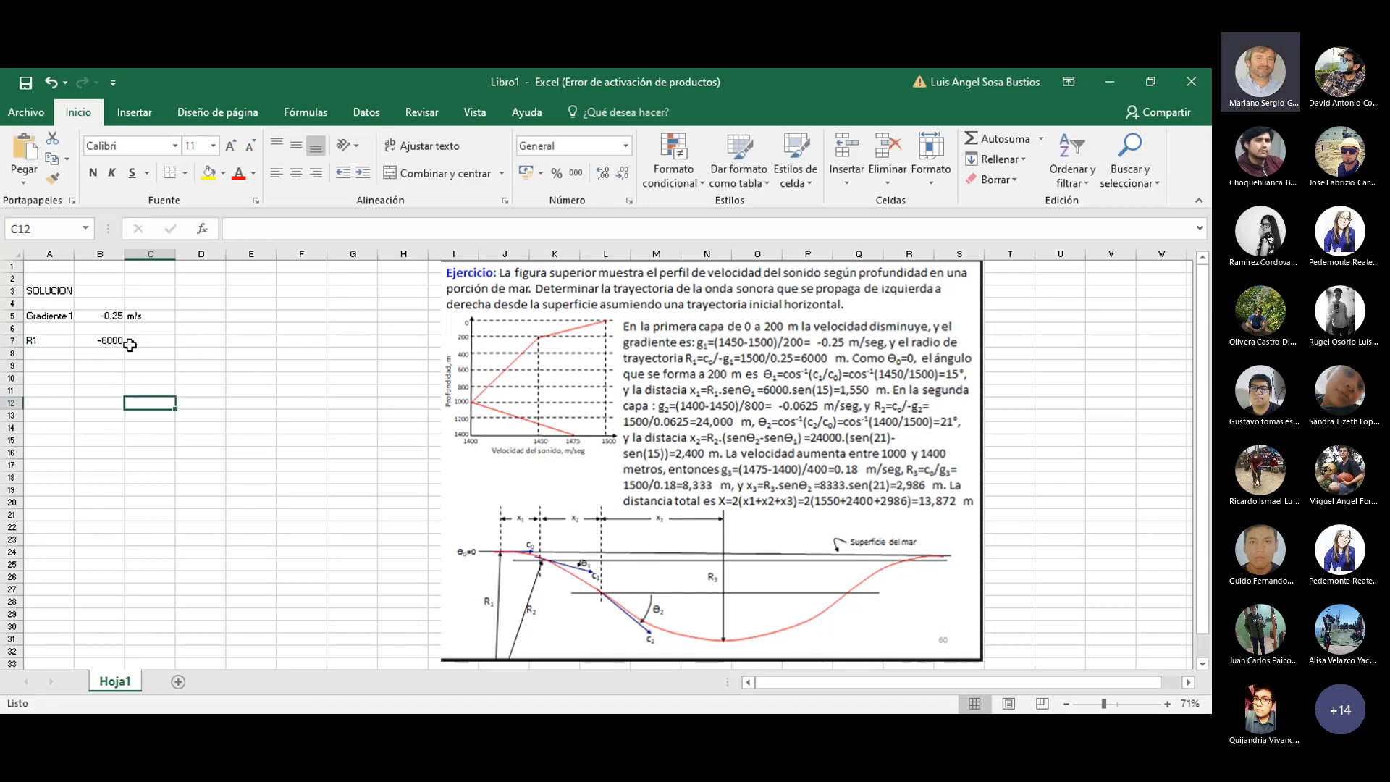
- Replace the R1 formula in cell B7 with 1500 divided by the negative of the gradient in B5
{"action": "key", "text": "Up"}
{"action": "key", "text": "Left"}
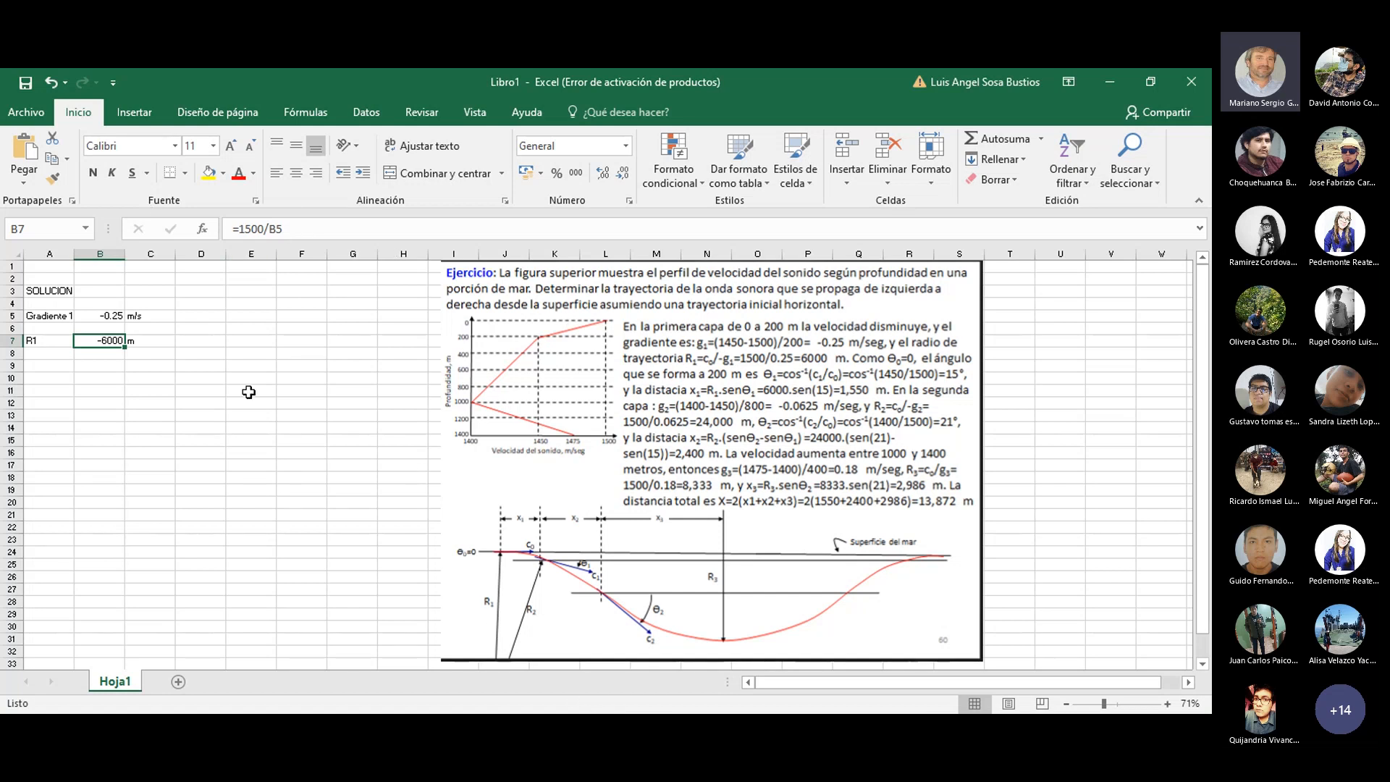
{"action": "left_click", "coordinate": [118, 314]}
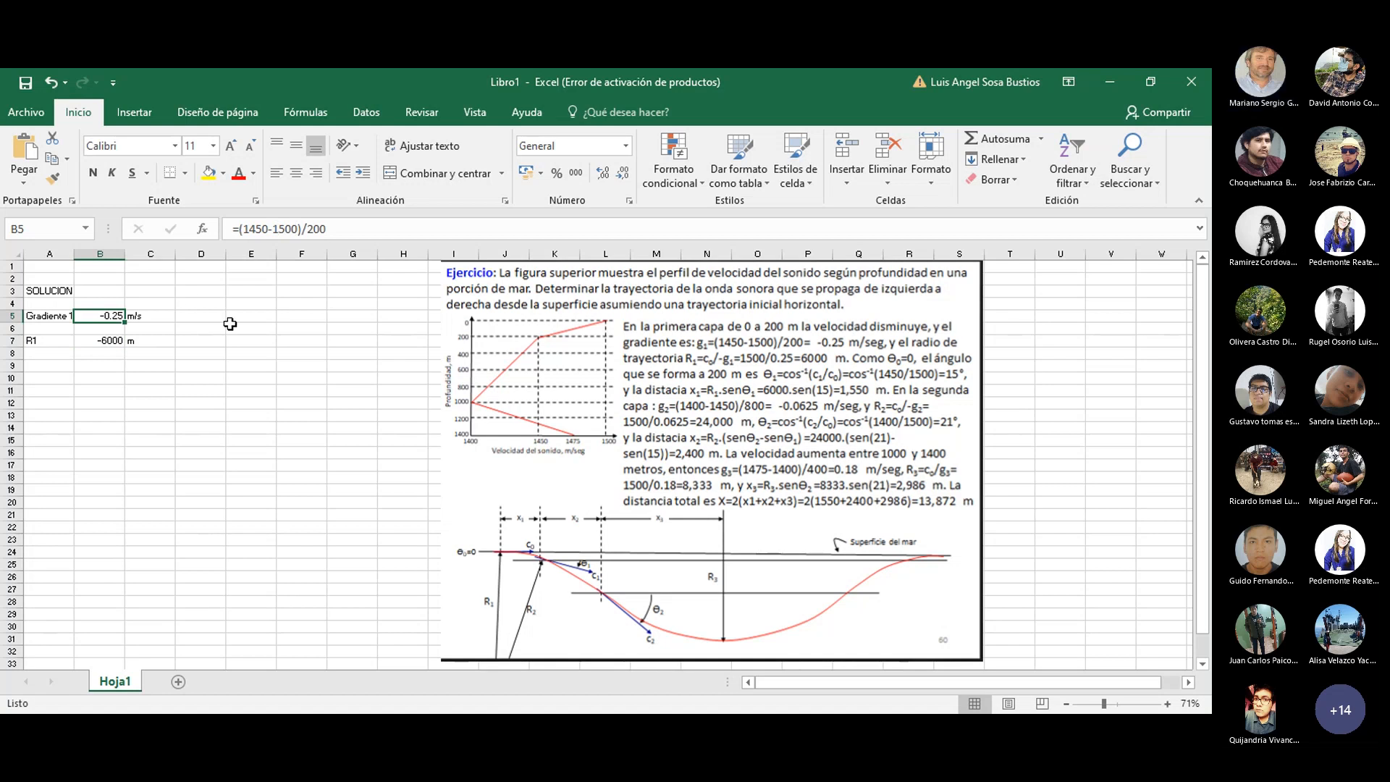
{"action": "key", "text": "Down"}
{"action": "key", "text": "Down"}
{"action": "type", "text": "=1500/"}
{"action": "key", "text": "Up"}
{"action": "key", "text": "Up"}
{"action": "type", "text": "-"}
{"action": "key", "text": "Return"}
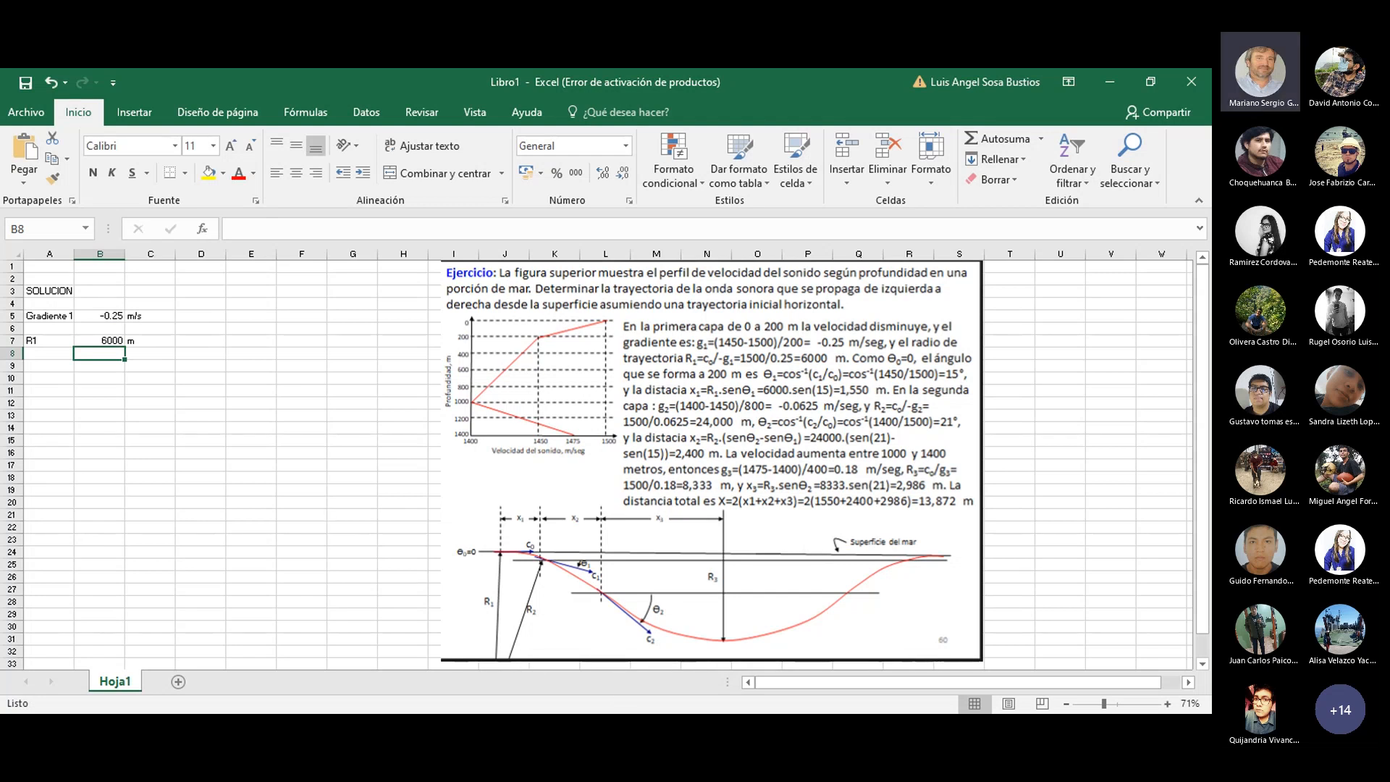
- Enter the label "Angulo a 200 m" in cell A9
{"action": "key", "text": "alt+Tab"}
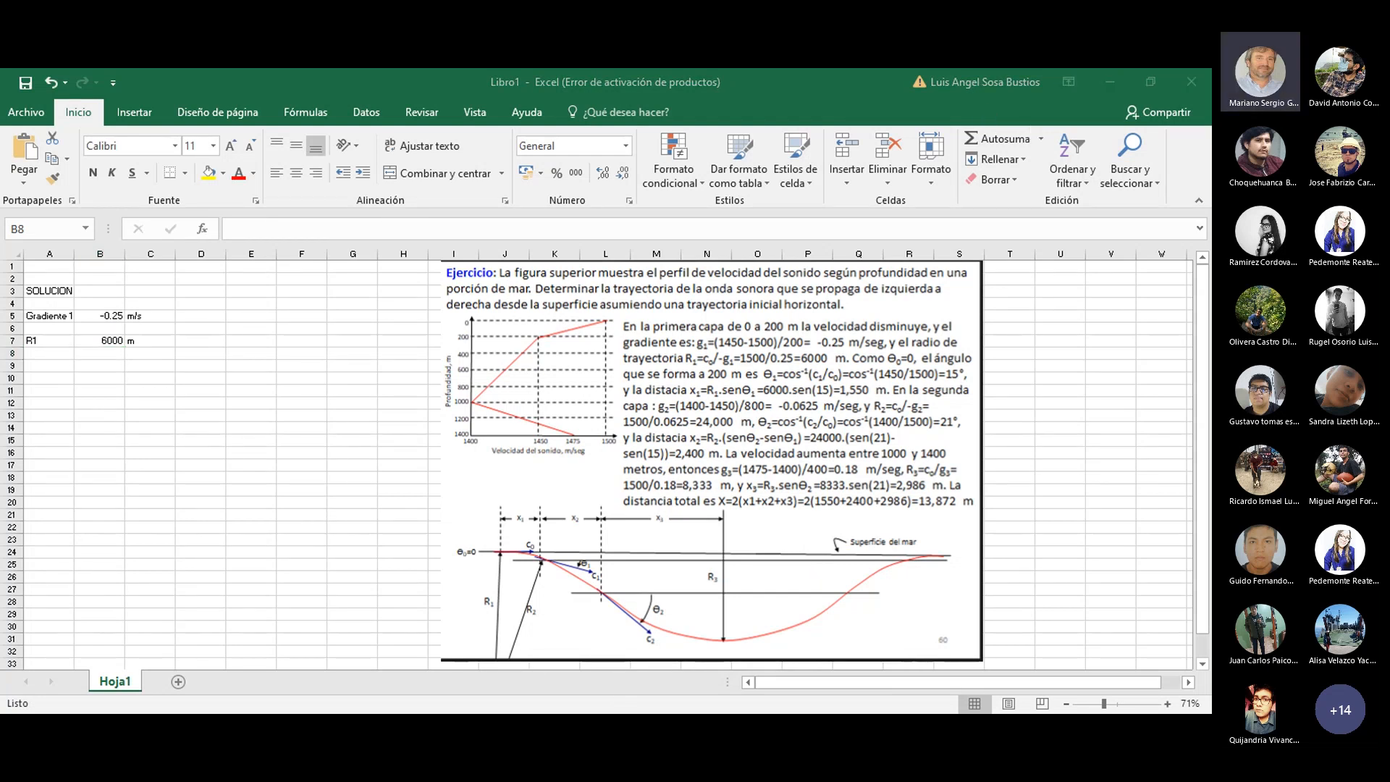
{"action": "key", "text": "alt+Tab"}
{"action": "left_click", "coordinate": [48, 369]}
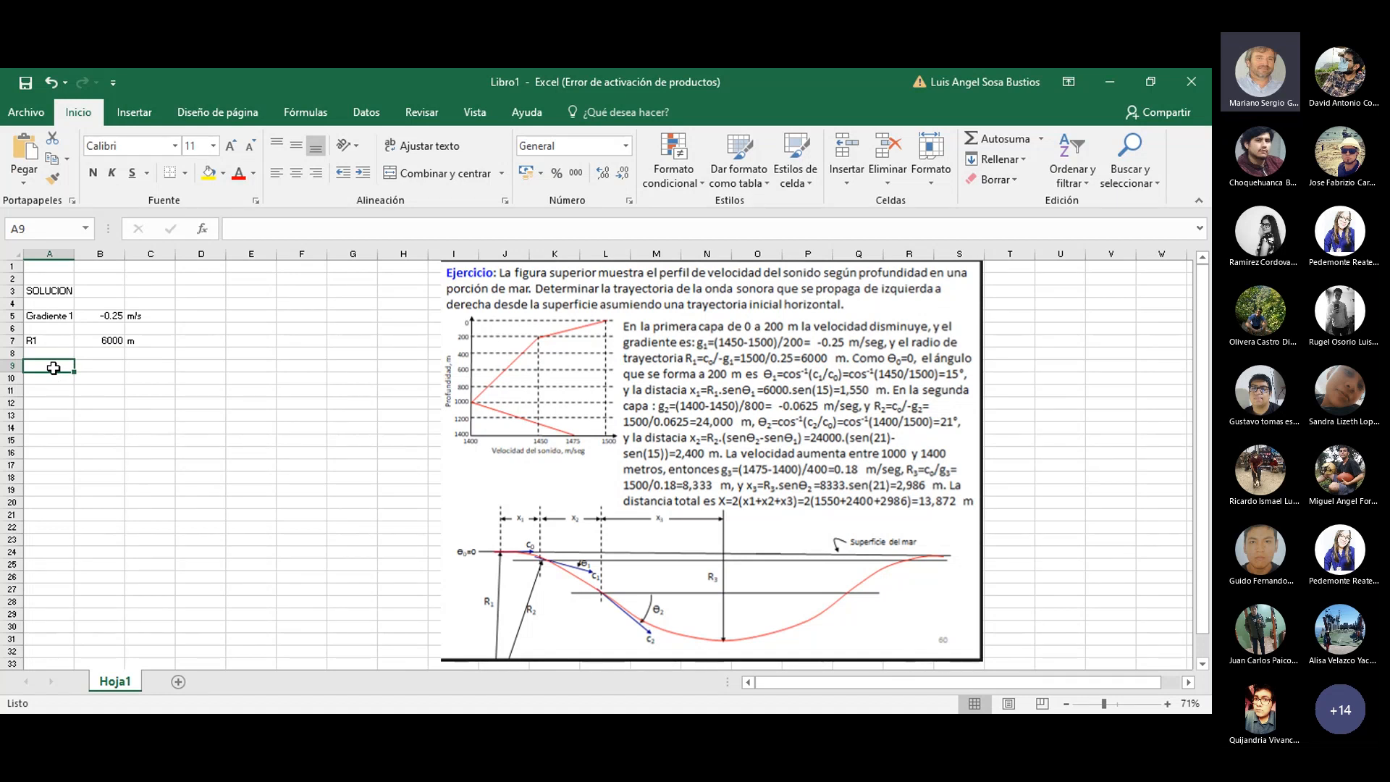
{"action": "type", "text": "An"}
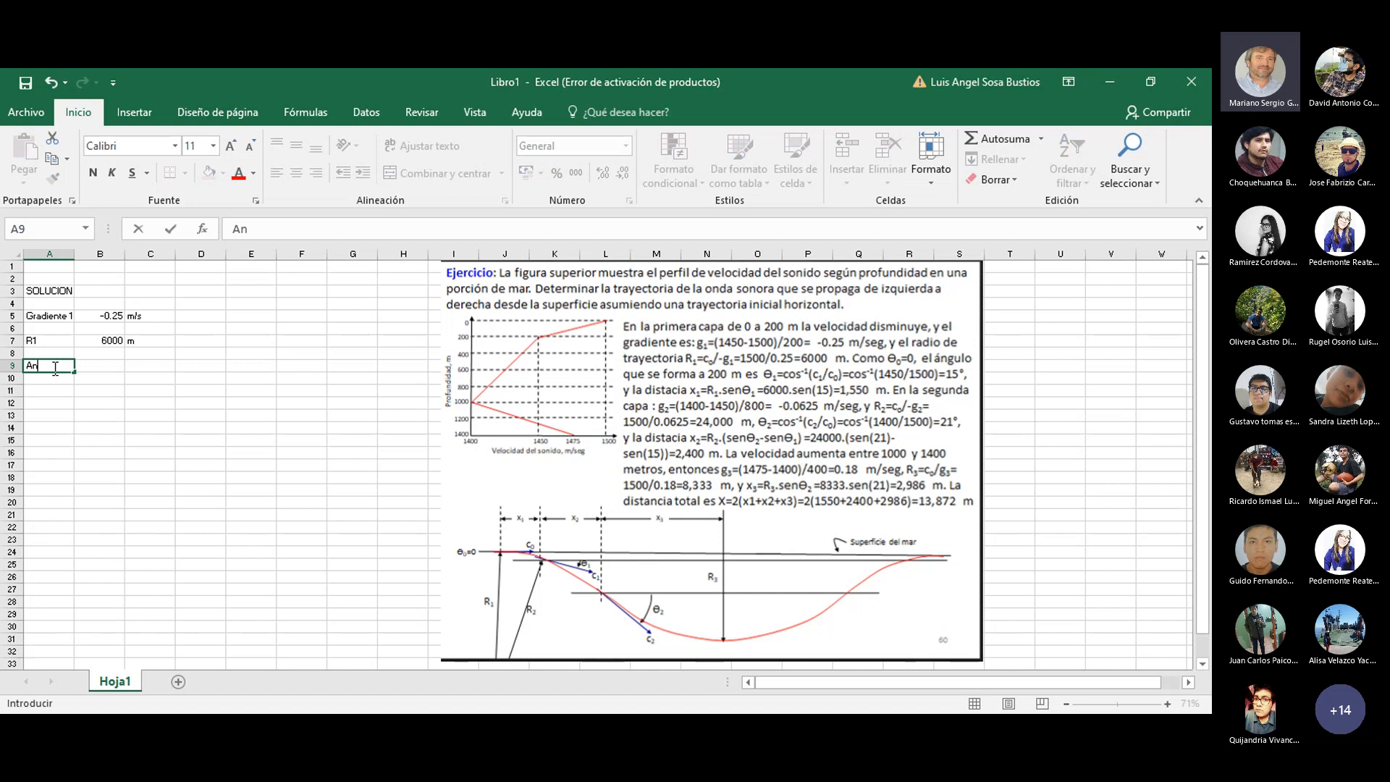
{"action": "type", "text": "gulo a 200 m"}
{"action": "key", "text": "Return"}
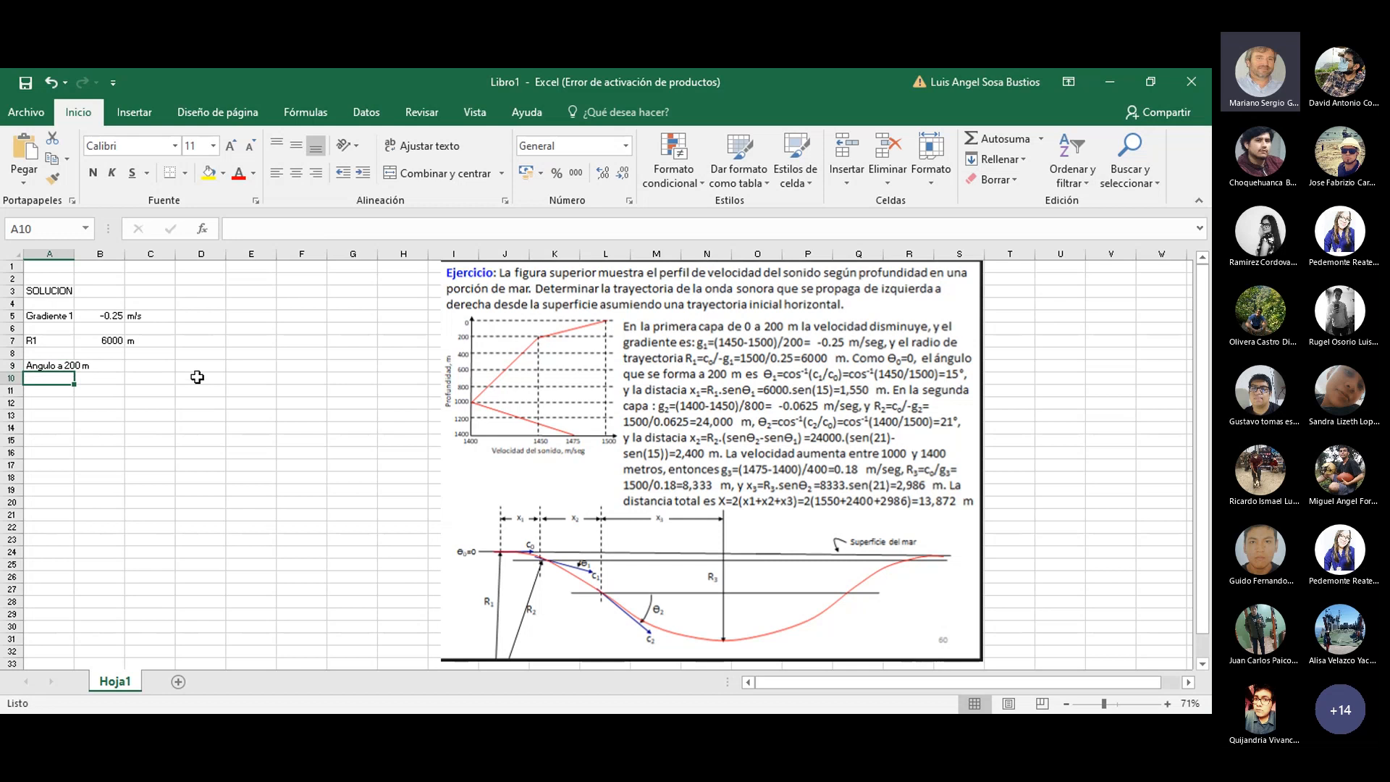
- Calculate the angle in cell B11 with =acos(1450/1500) and enter its unit "rad" in C11
{"action": "left_click", "coordinate": [85, 391]}
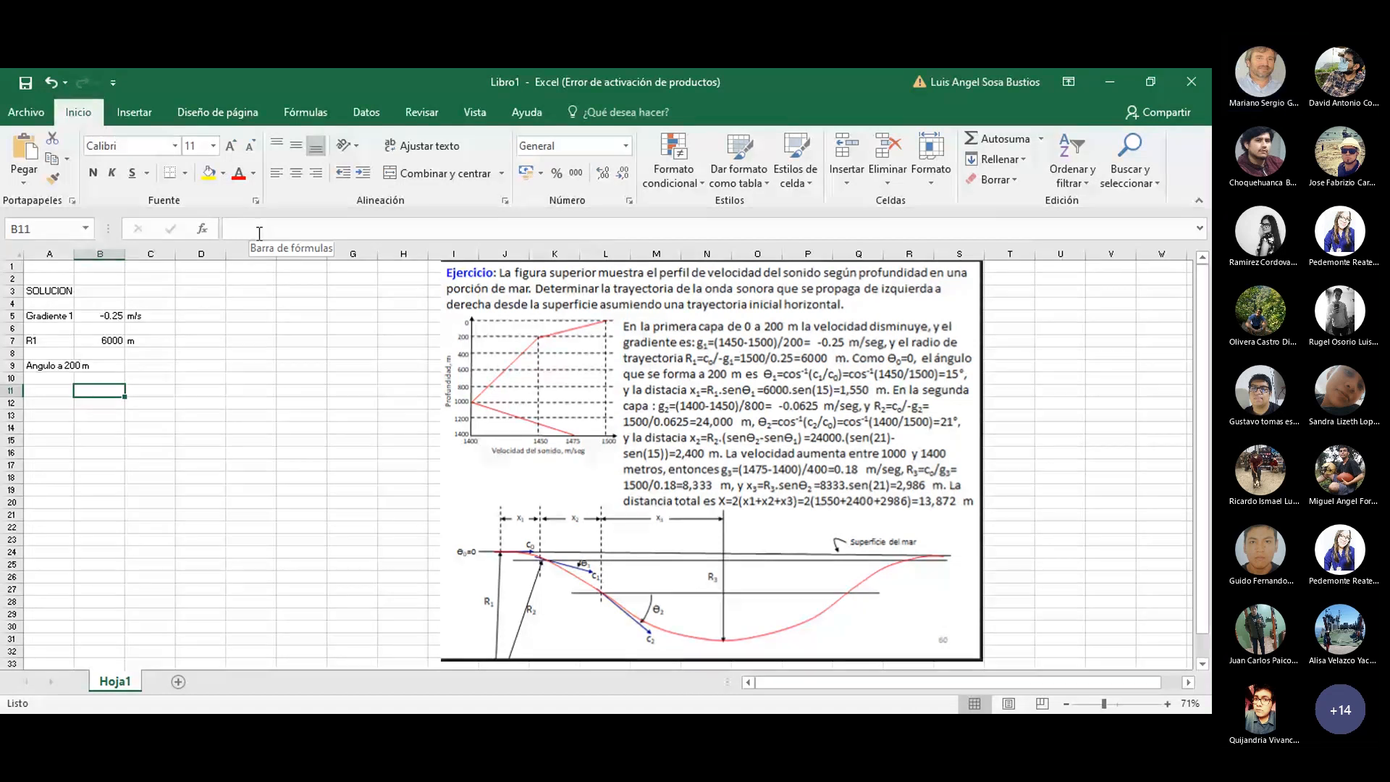
{"action": "type", "text": "=ar"}
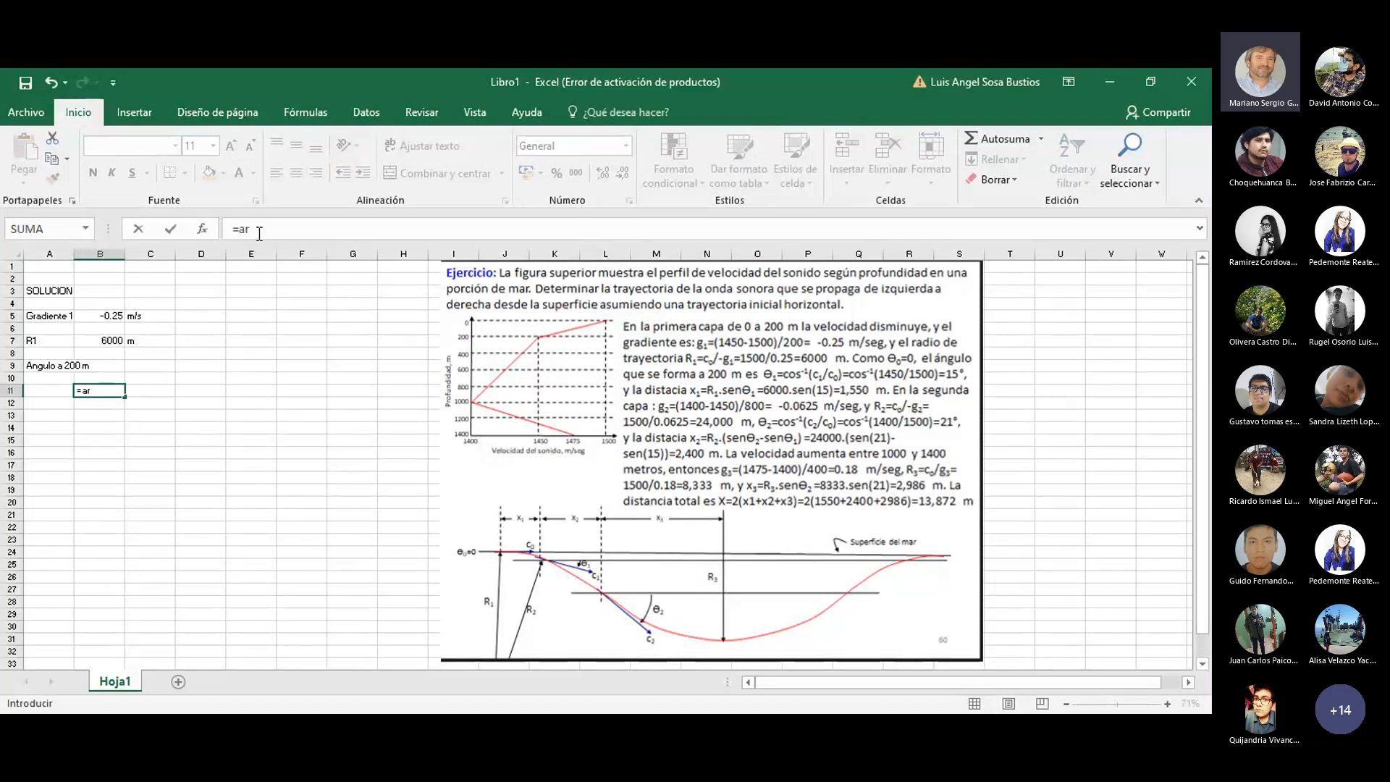
{"action": "key", "text": "BackSpace"}
{"action": "key", "text": "BackSpace"}
{"action": "type", "text": "acos("}
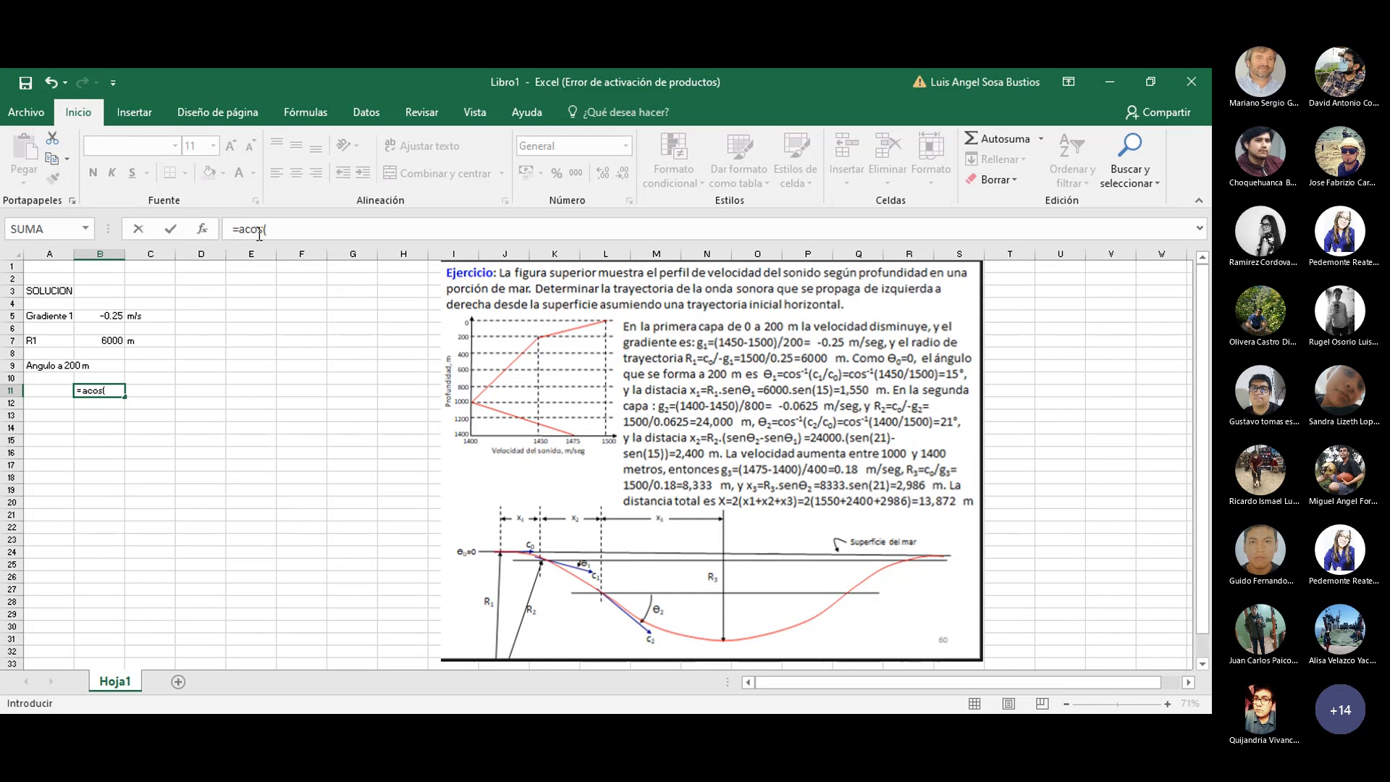
{"action": "type", "text": "1450/1500"}
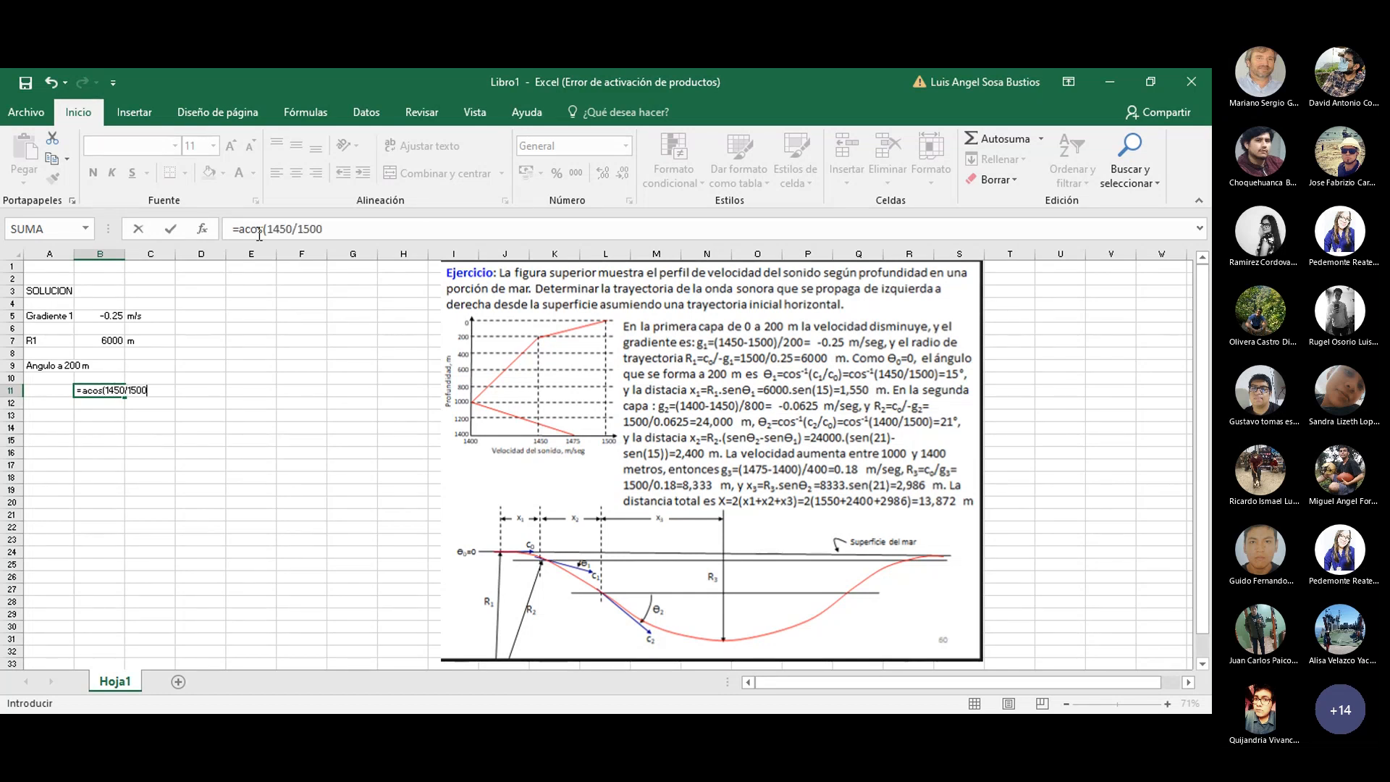
{"action": "key", "text": "Tab"}
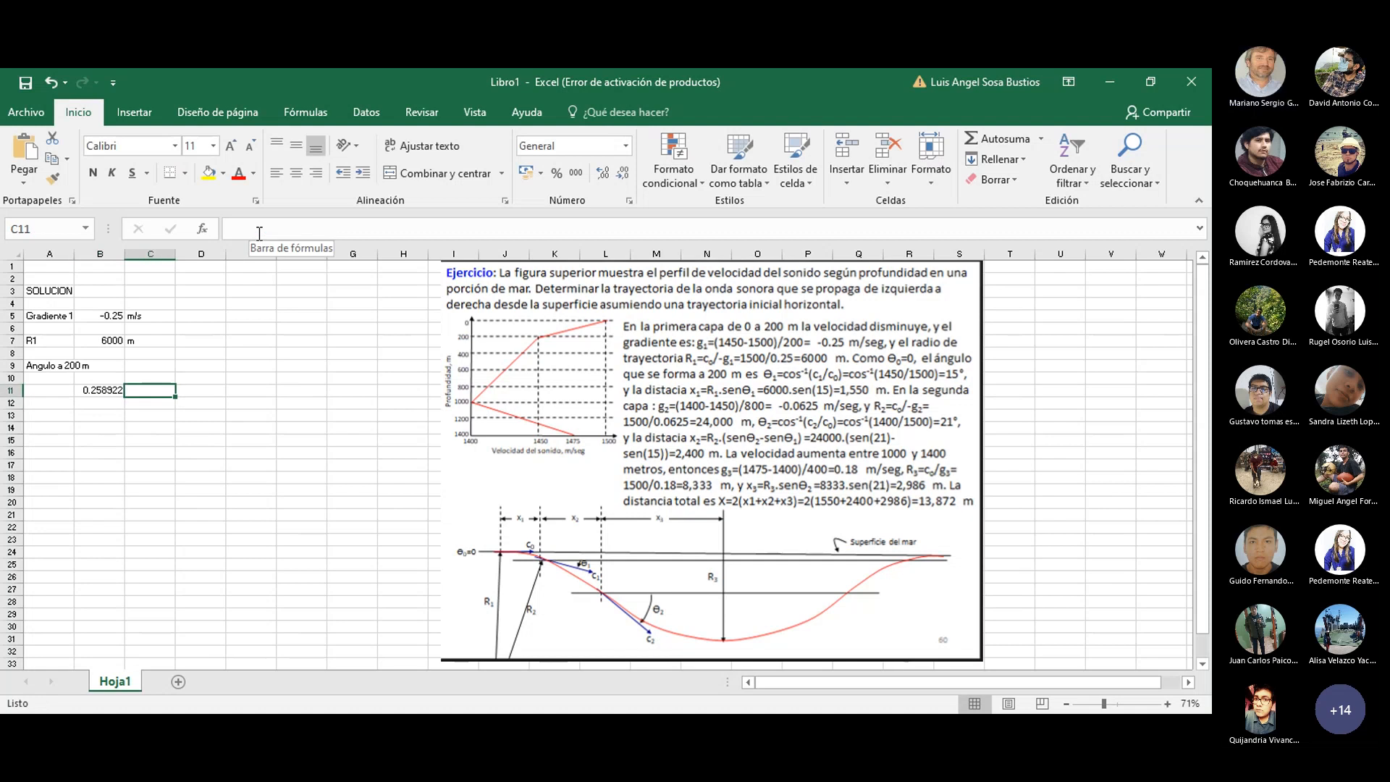
{"action": "type", "text": "ra"}
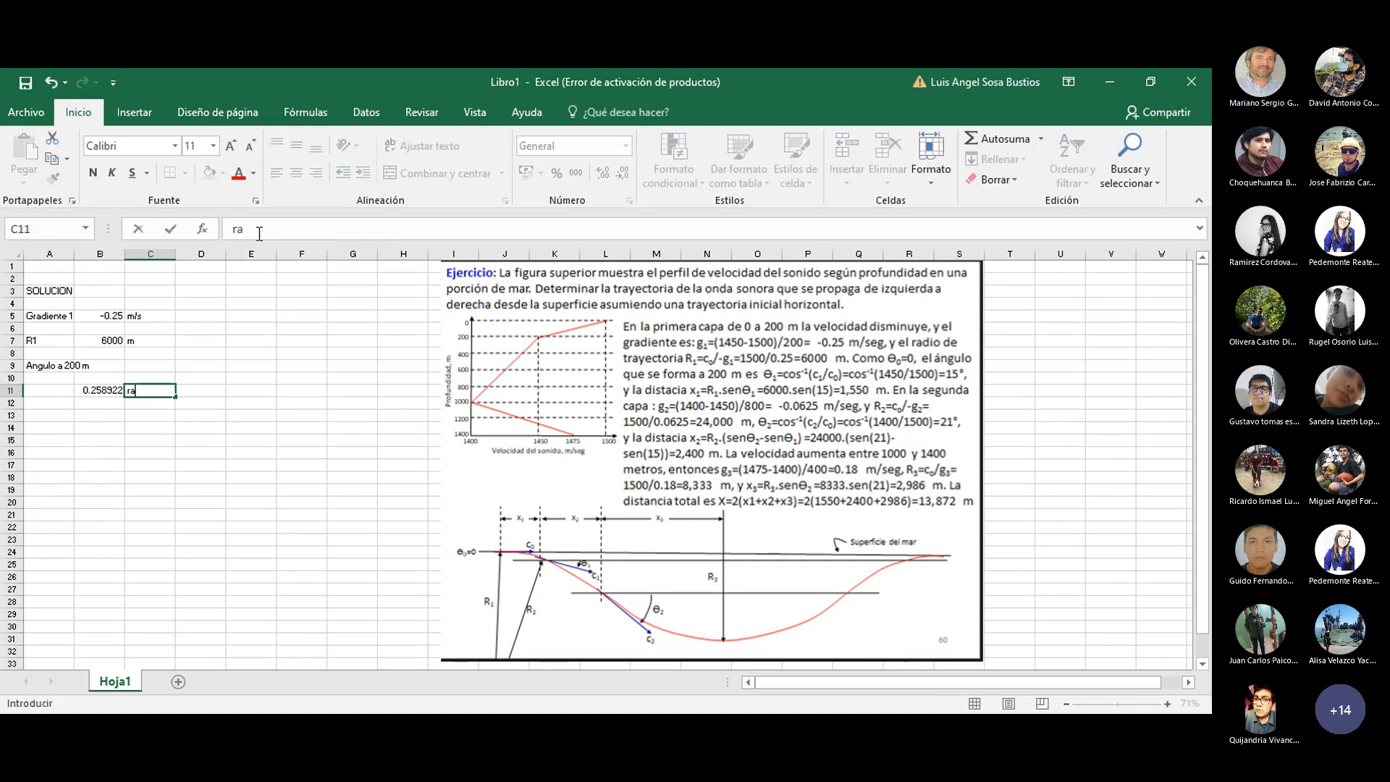
{"action": "type", "text": "d"}
{"action": "key", "text": "Return"}
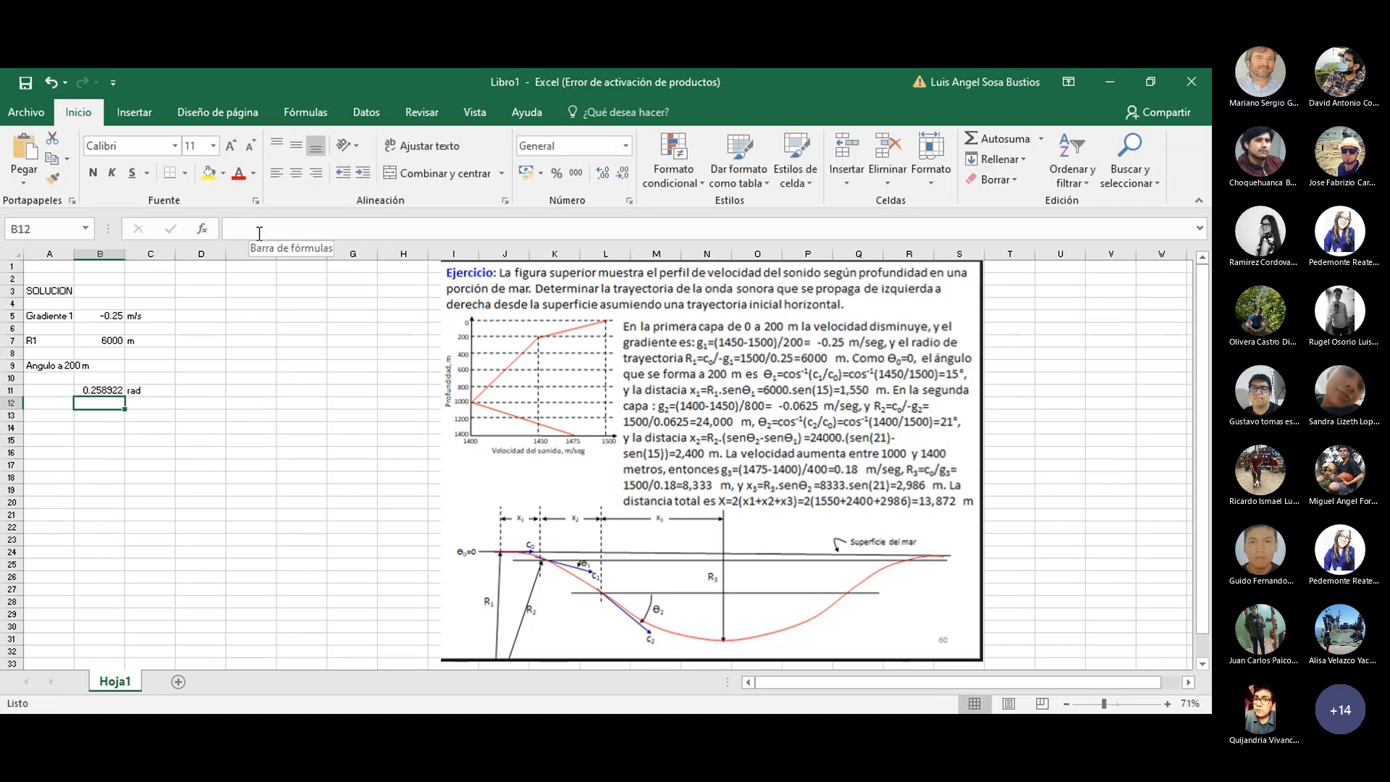
- Convert the angle to degrees in cell B12 with the formula =B11*180/pi()
{"action": "left_click", "coordinate": [260, 234]}
{"action": "type", "text": "="}
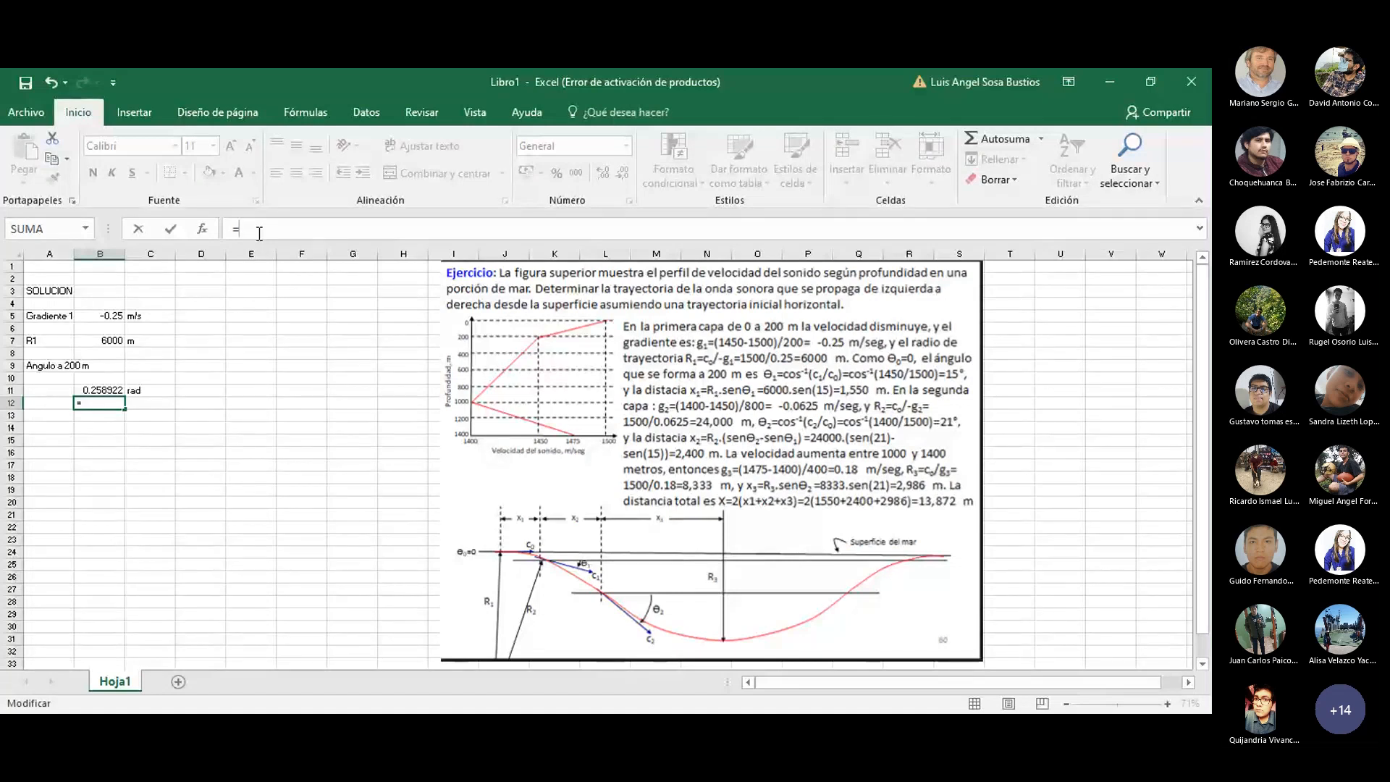
{"action": "left_click", "coordinate": [101, 389]}
{"action": "type", "text": "*180/"}
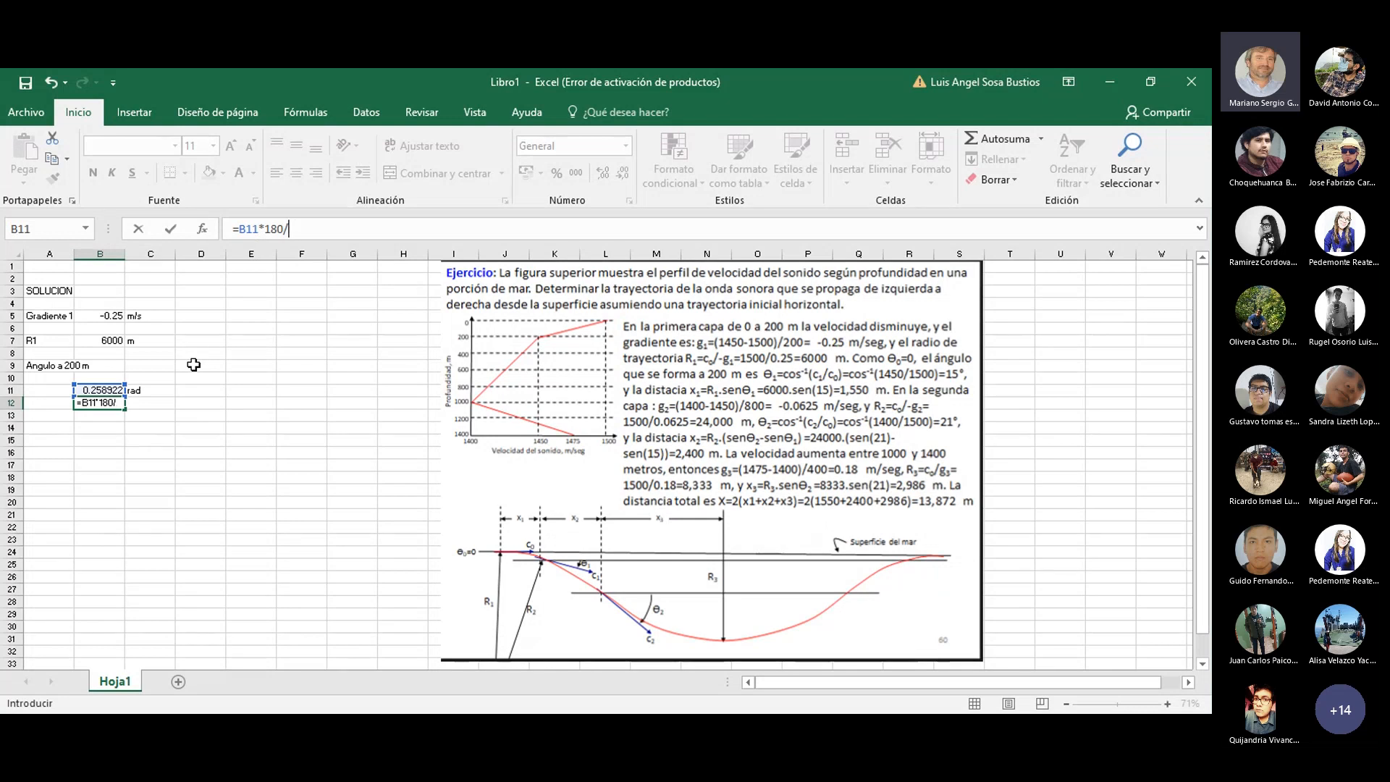
{"action": "type", "text": "pi()"}
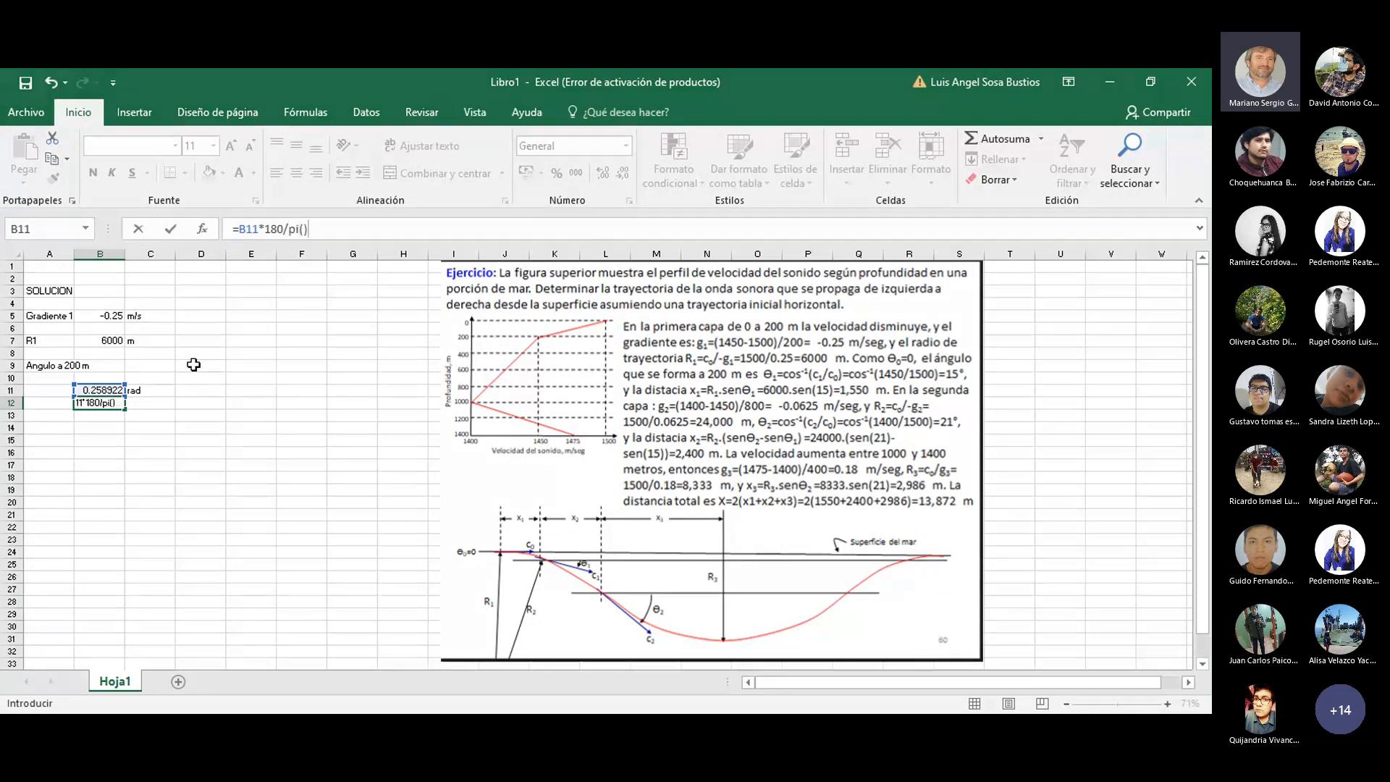
{"action": "key", "text": "Return"}
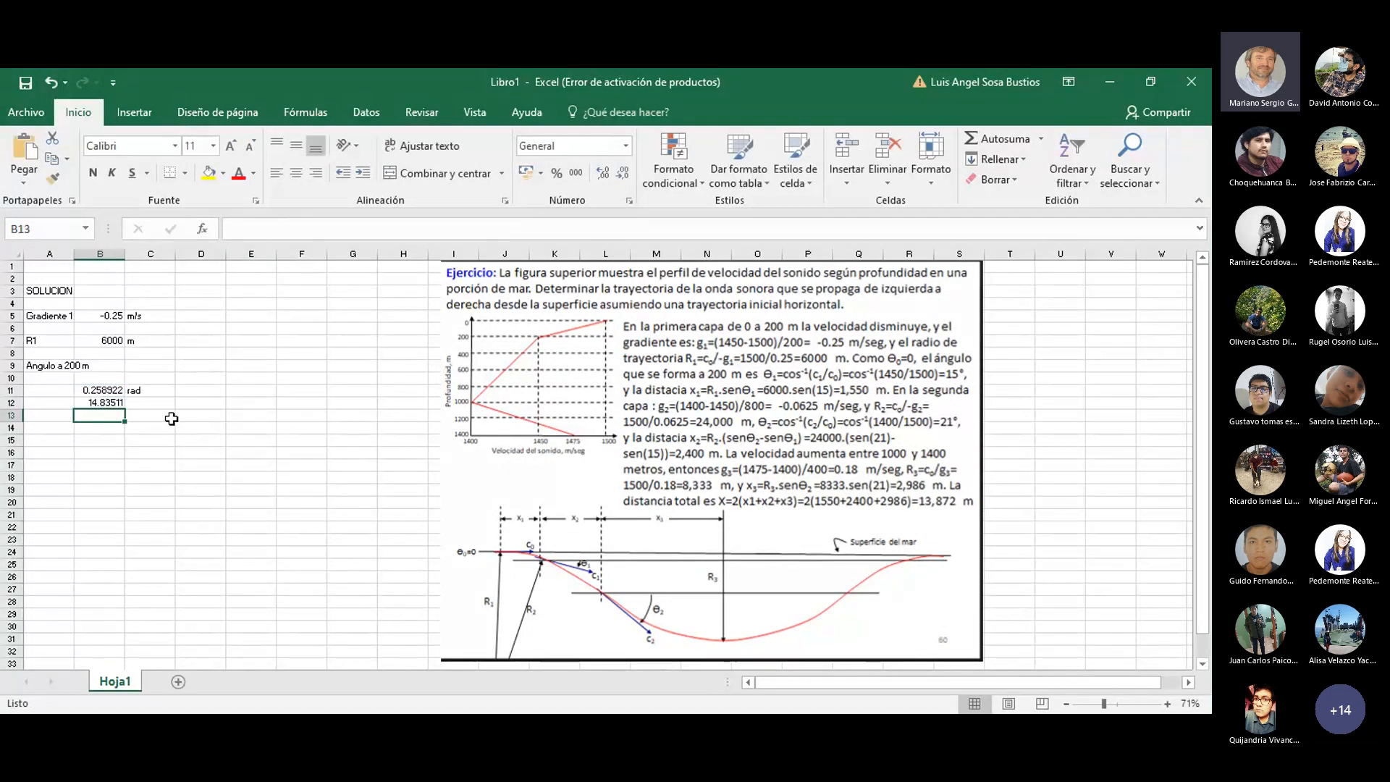
- Remove the "a" before "200 m" from the angle label in cell A9
{"action": "left_click", "coordinate": [47, 366]}
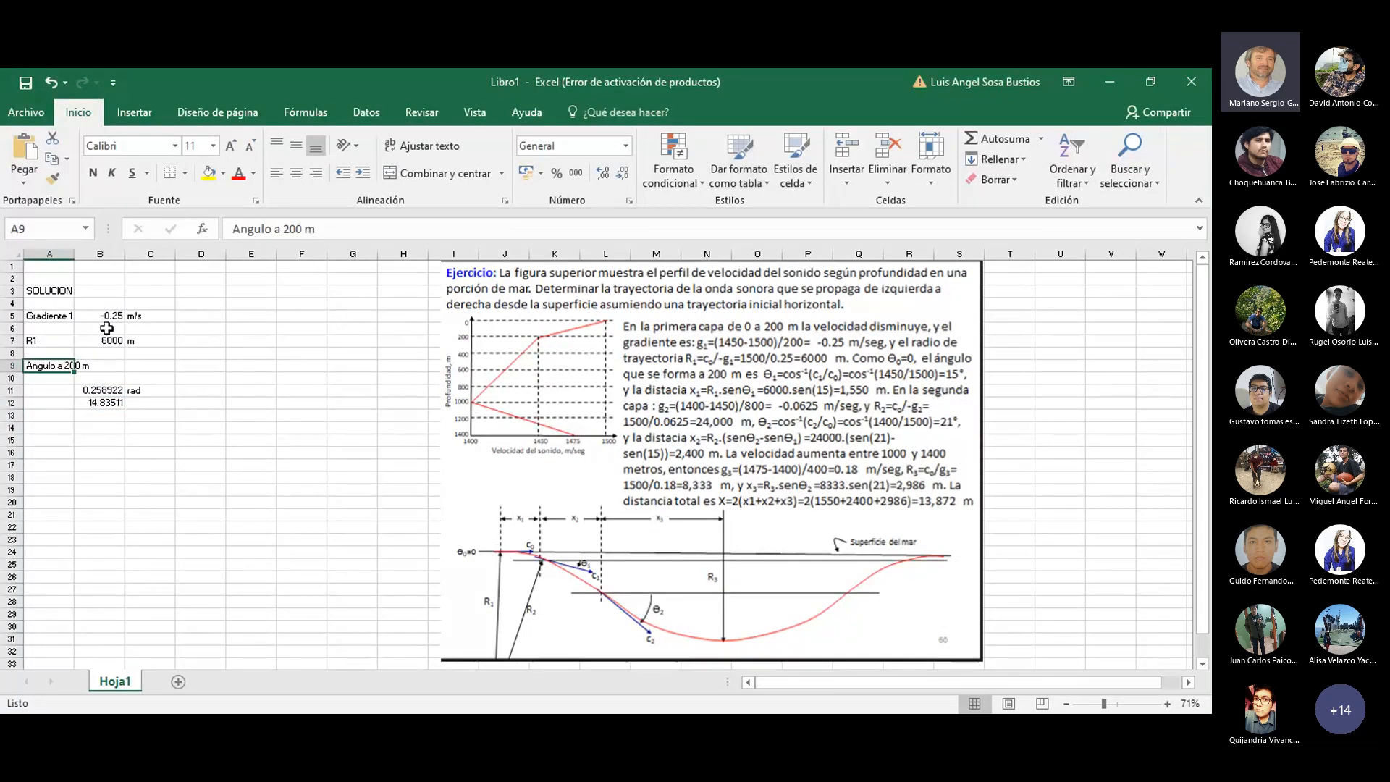
{"action": "left_click", "coordinate": [330, 228]}
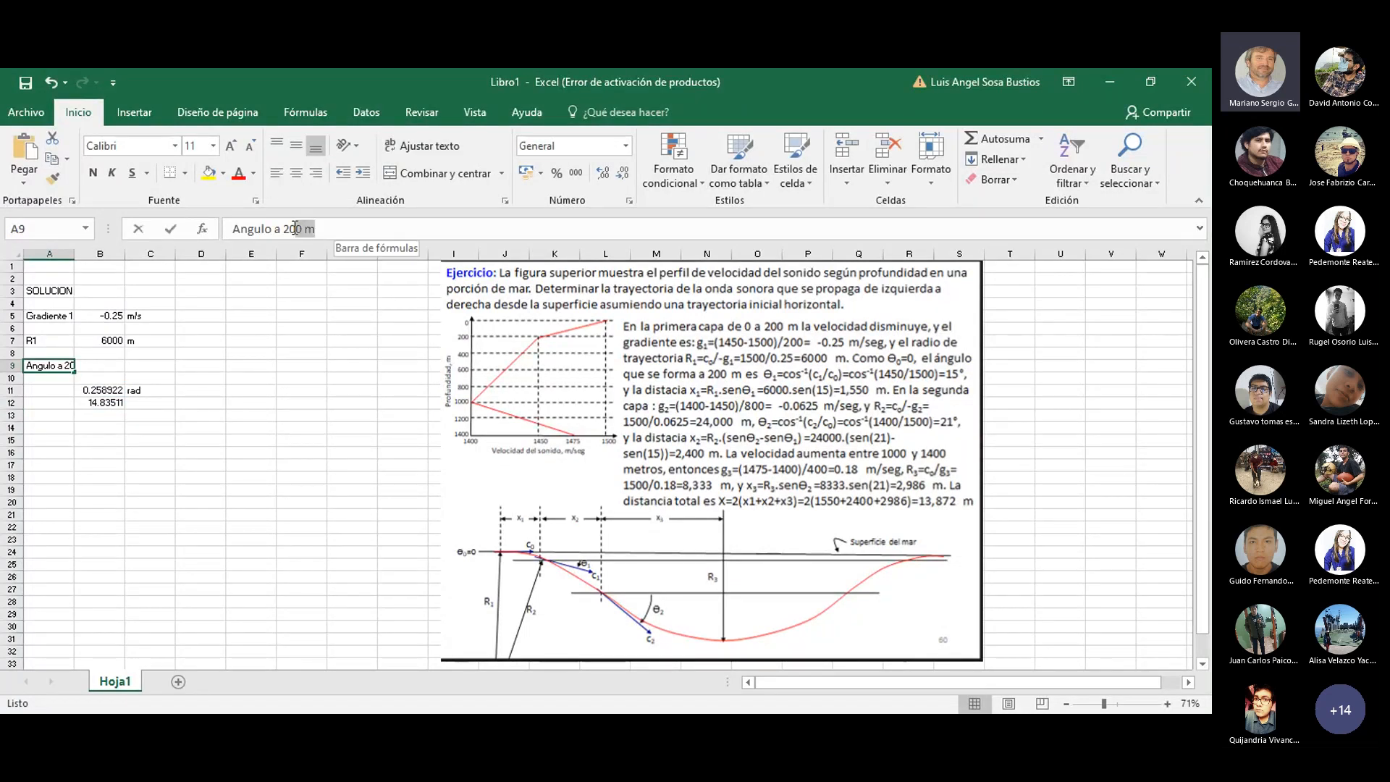
{"action": "key", "text": "Left"}
{"action": "key", "text": "Left"}
{"action": "key", "text": "Left"}
{"action": "key", "text": "Left"}
{"action": "key", "text": "Left"}
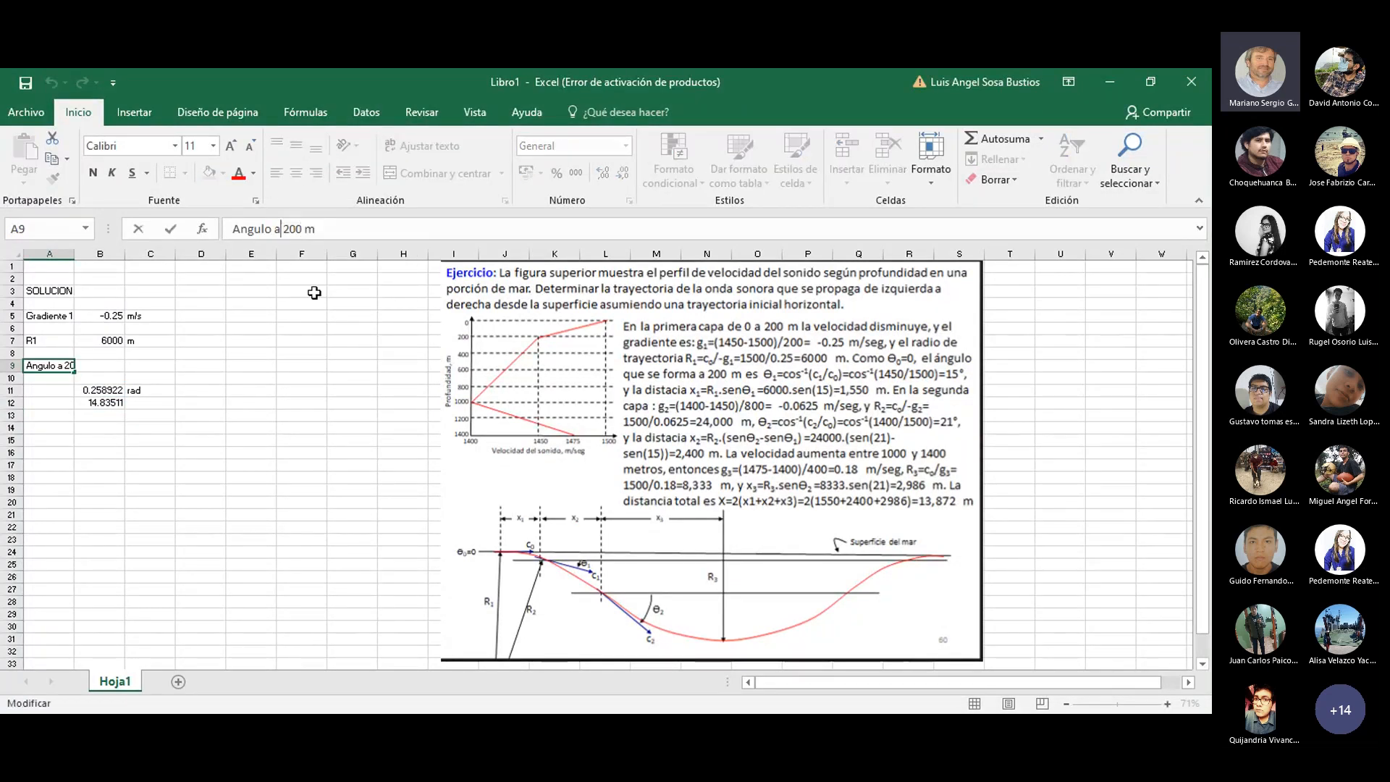
{"action": "key", "text": "BackSpace"}
{"action": "key", "text": "BackSpace"}
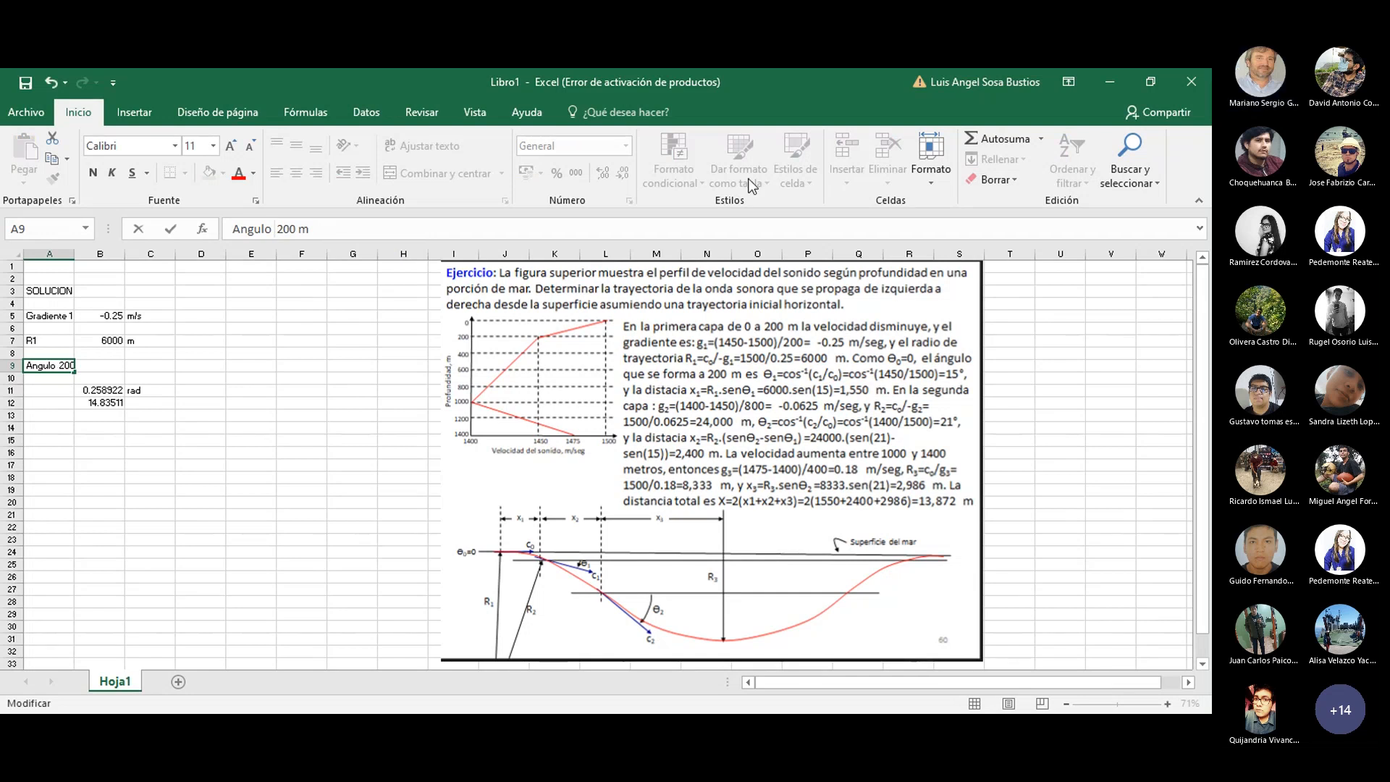
- Insert the Greek Capital Theta Symbol before "200 m" in the A9 label and add a 1 after it
{"action": "left_click", "coordinate": [129, 113]}
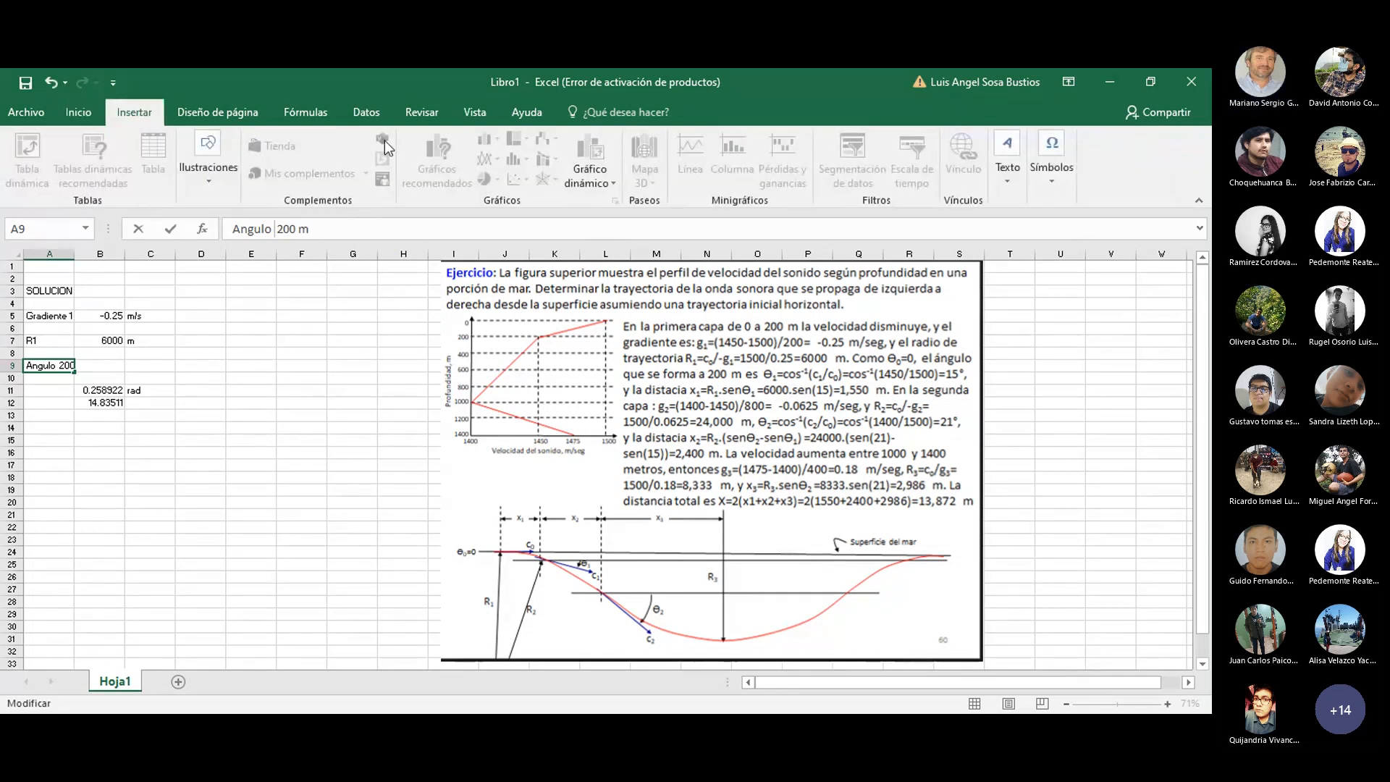
{"action": "left_click", "coordinate": [1052, 156]}
{"action": "left_click", "coordinate": [1098, 233]}
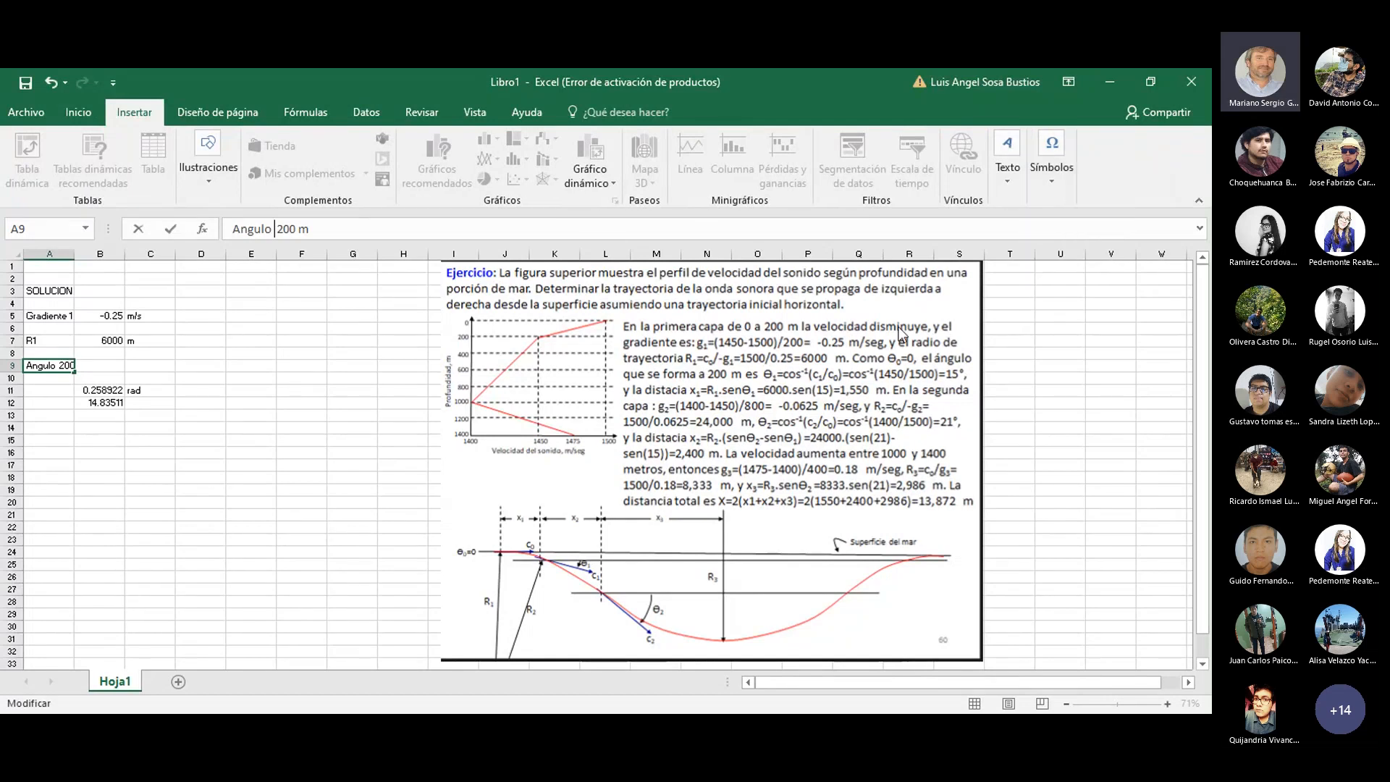
{"action": "left_click", "coordinate": [73, 501]}
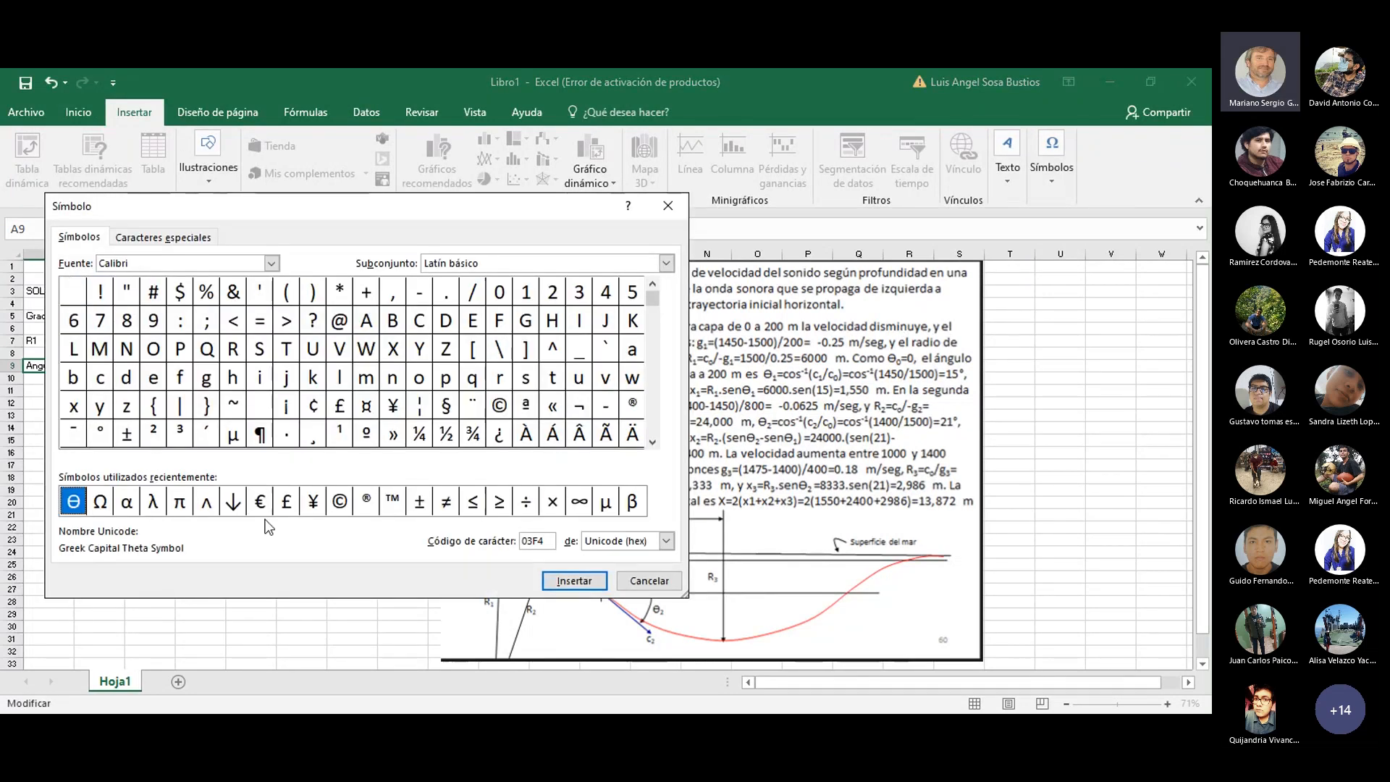
{"action": "left_click", "coordinate": [574, 581]}
{"action": "left_click", "coordinate": [650, 580]}
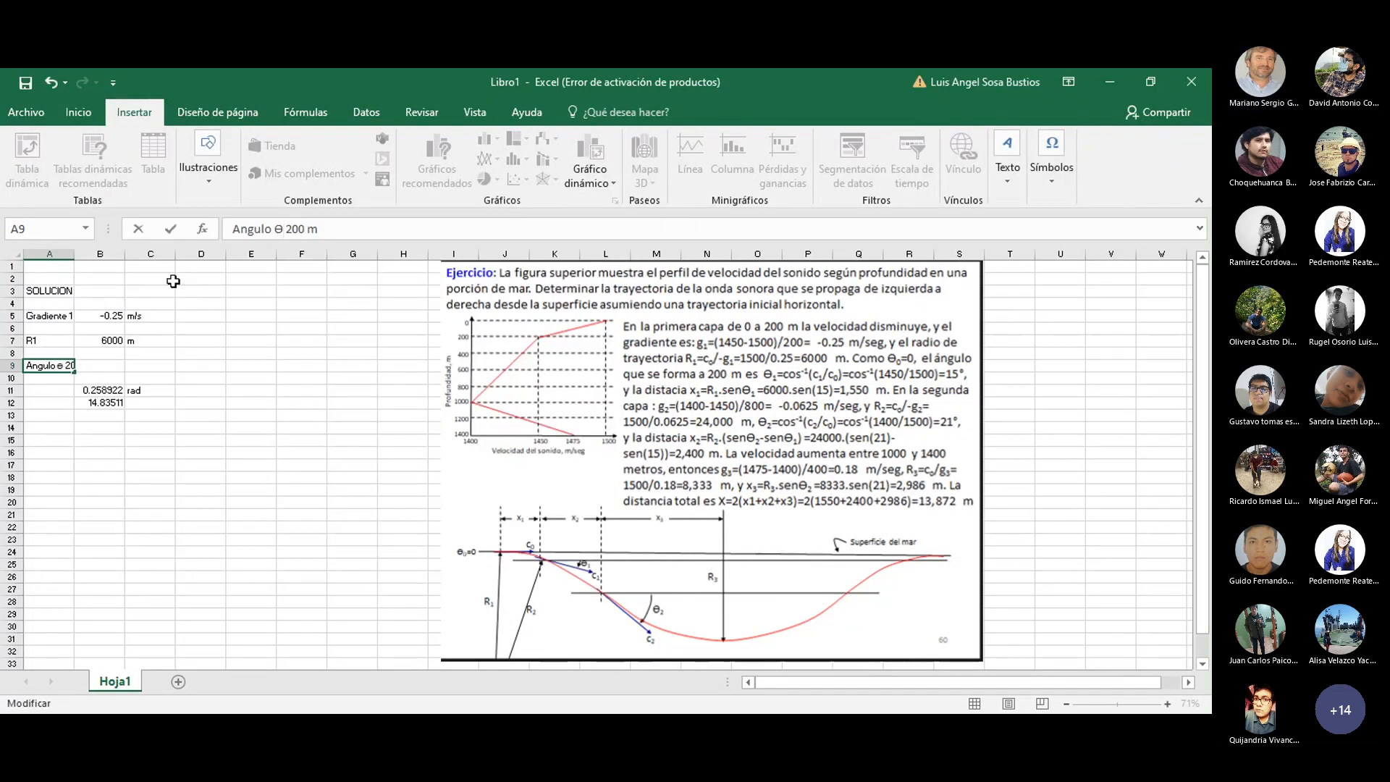
{"action": "left_click", "coordinate": [286, 228]}
{"action": "type", "text": "1"}
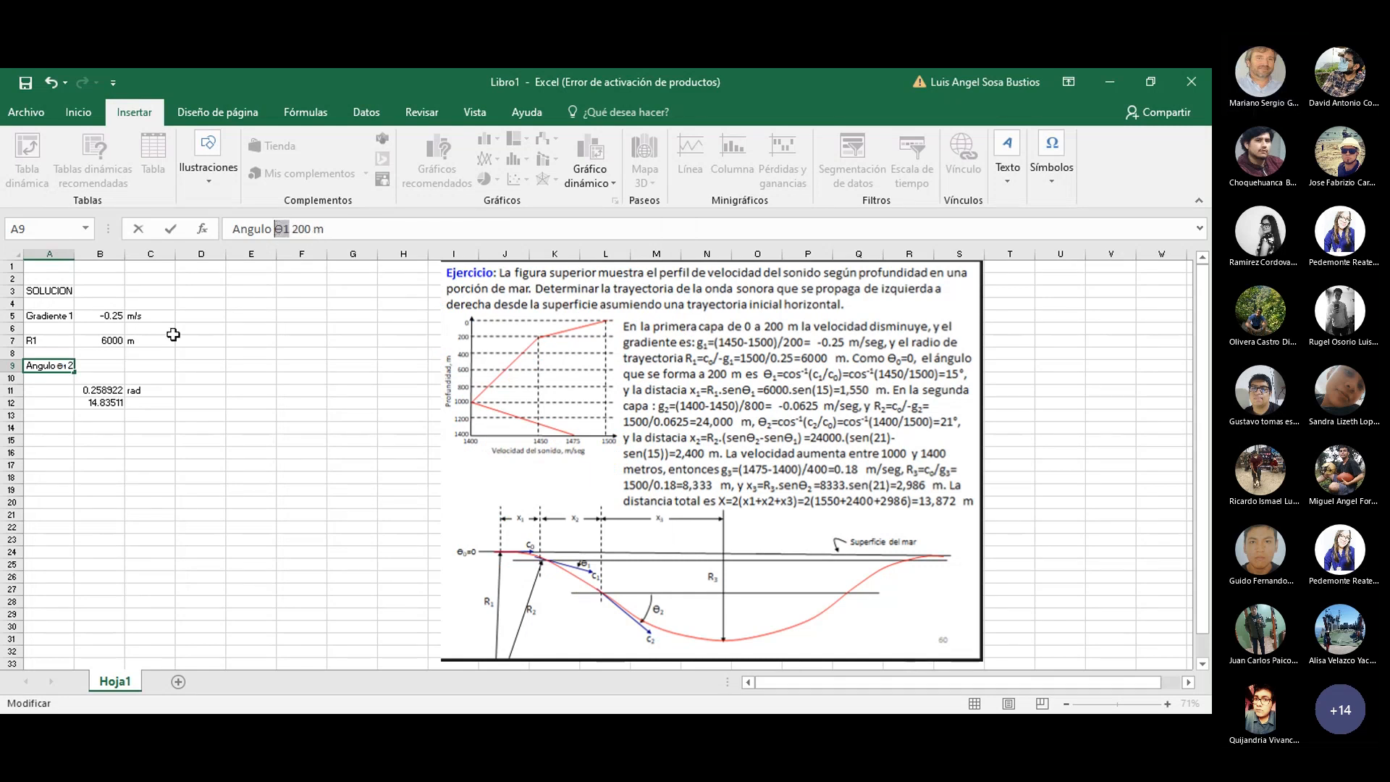
- Enter the label "ϴ1" in cell A11
{"action": "key", "text": "Return"}
{"action": "key", "text": "Return"}
{"action": "type", "text": "Θ1"}
- Restore the "a" before "200 m" in cell A9 so the label reads "Angulo ϴ1 a 200 m"
{"action": "left_click", "coordinate": [49, 365]}
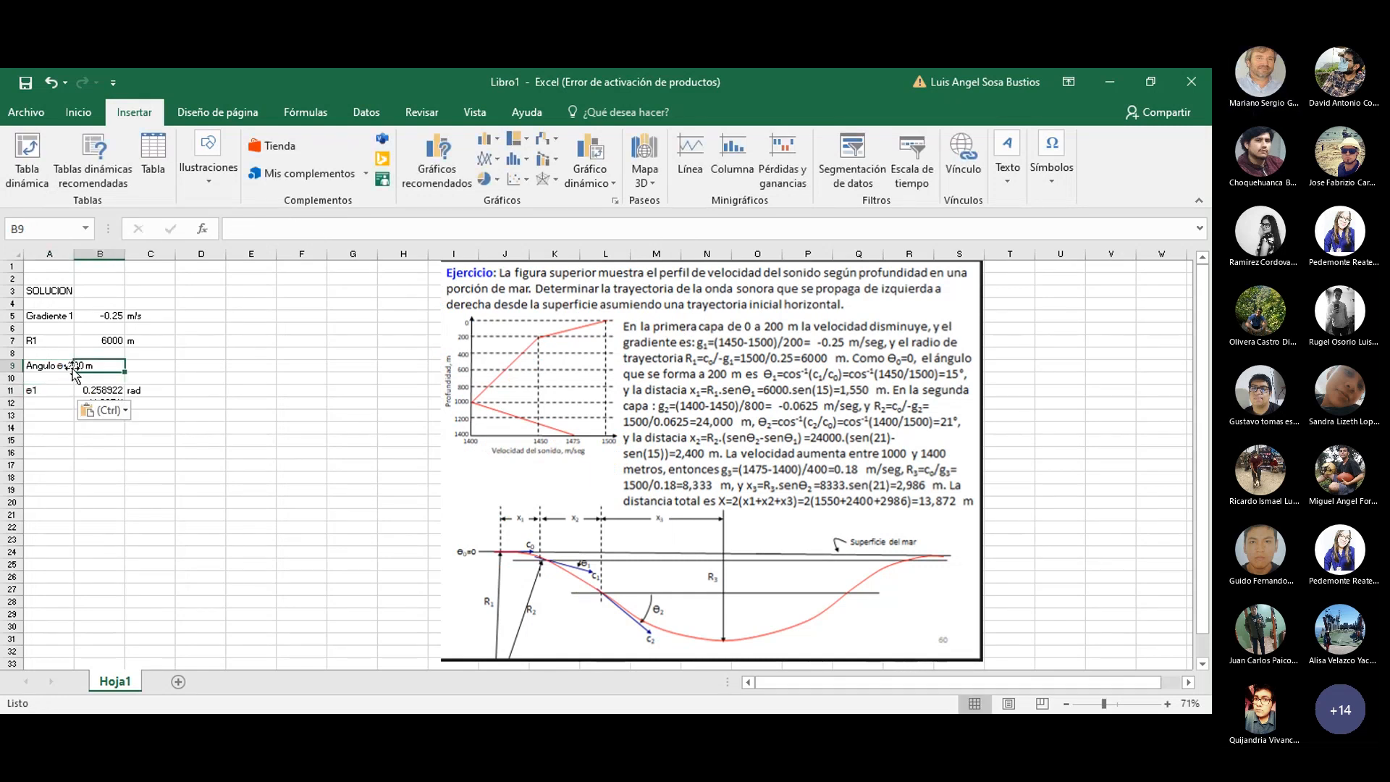
{"action": "left_click", "coordinate": [298, 229]}
{"action": "type", "text": "a"}
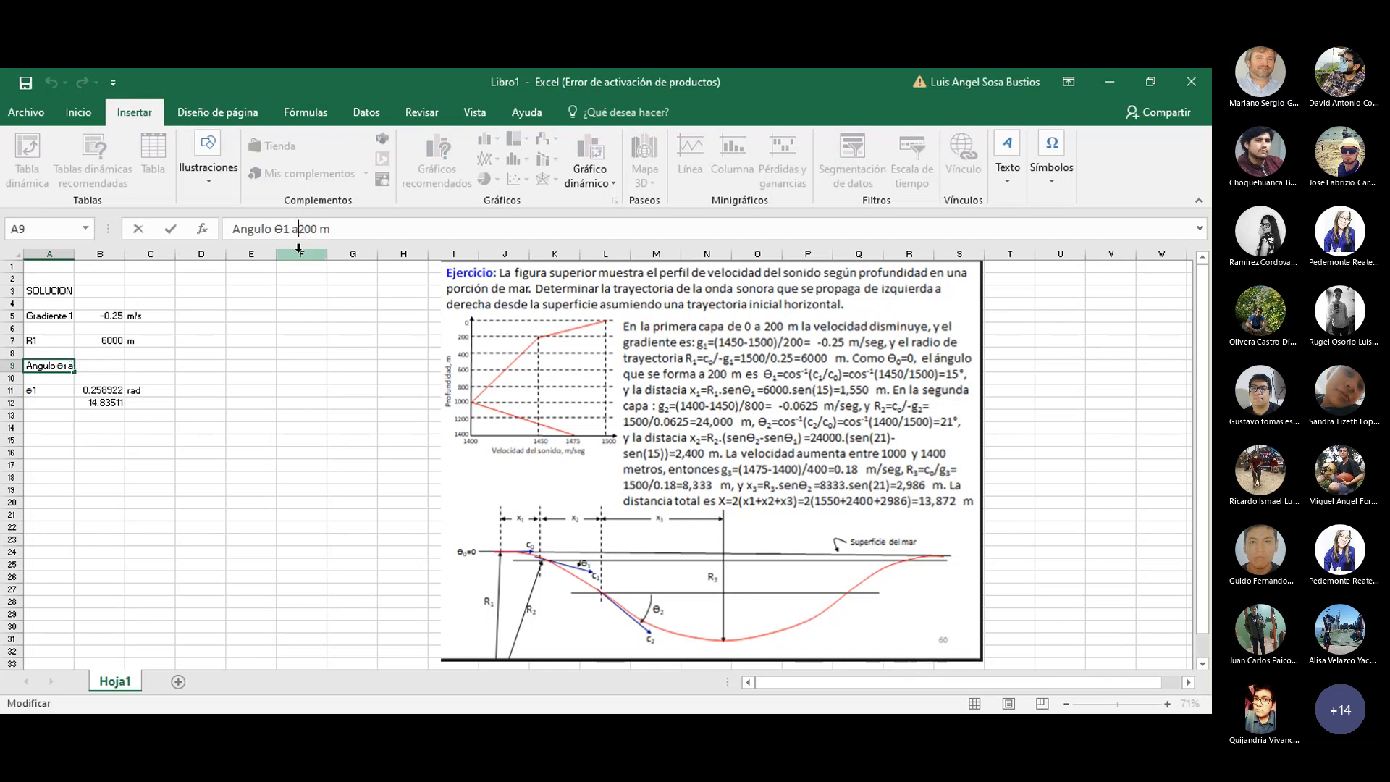
- Copy the "ϴ1" label text from cell A11 into cell A12
{"action": "left_click", "coordinate": [44, 392]}
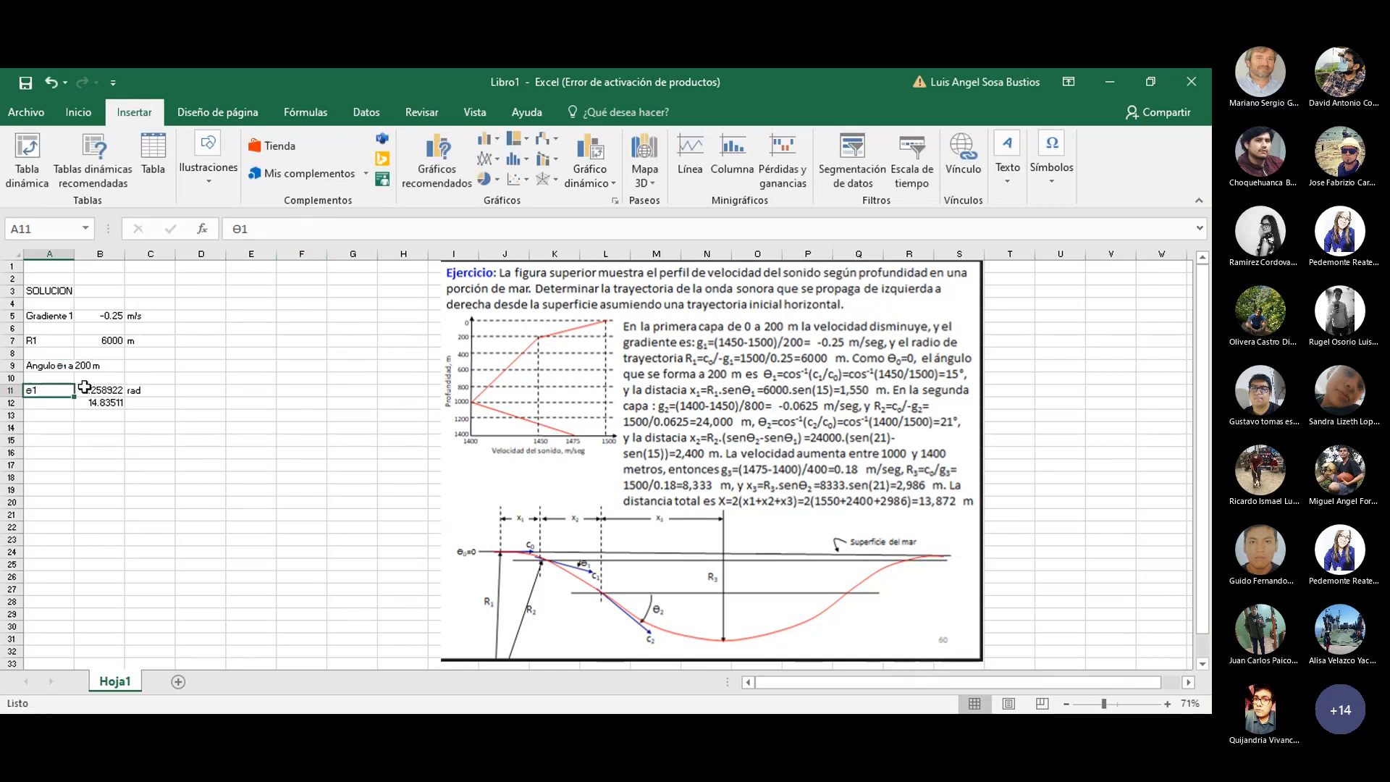
{"action": "left_click_drag", "start_coordinate": [249, 228], "coordinate": [228, 230]}
{"action": "key", "text": "ctrl+c"}
{"action": "left_click", "coordinate": [49, 402]}
{"action": "key", "text": "ctrl+v"}
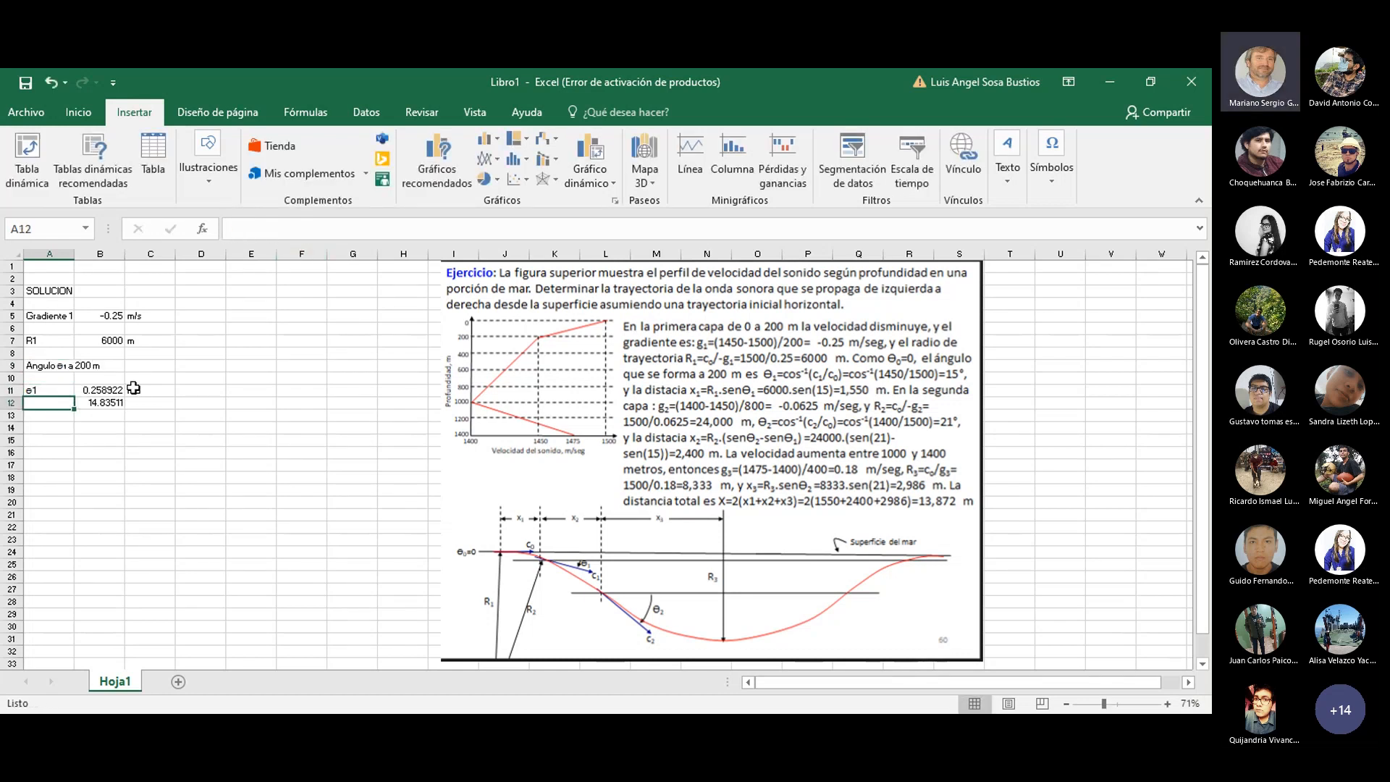
{"action": "left_click", "coordinate": [239, 406]}
{"action": "left_click", "coordinate": [105, 402]}
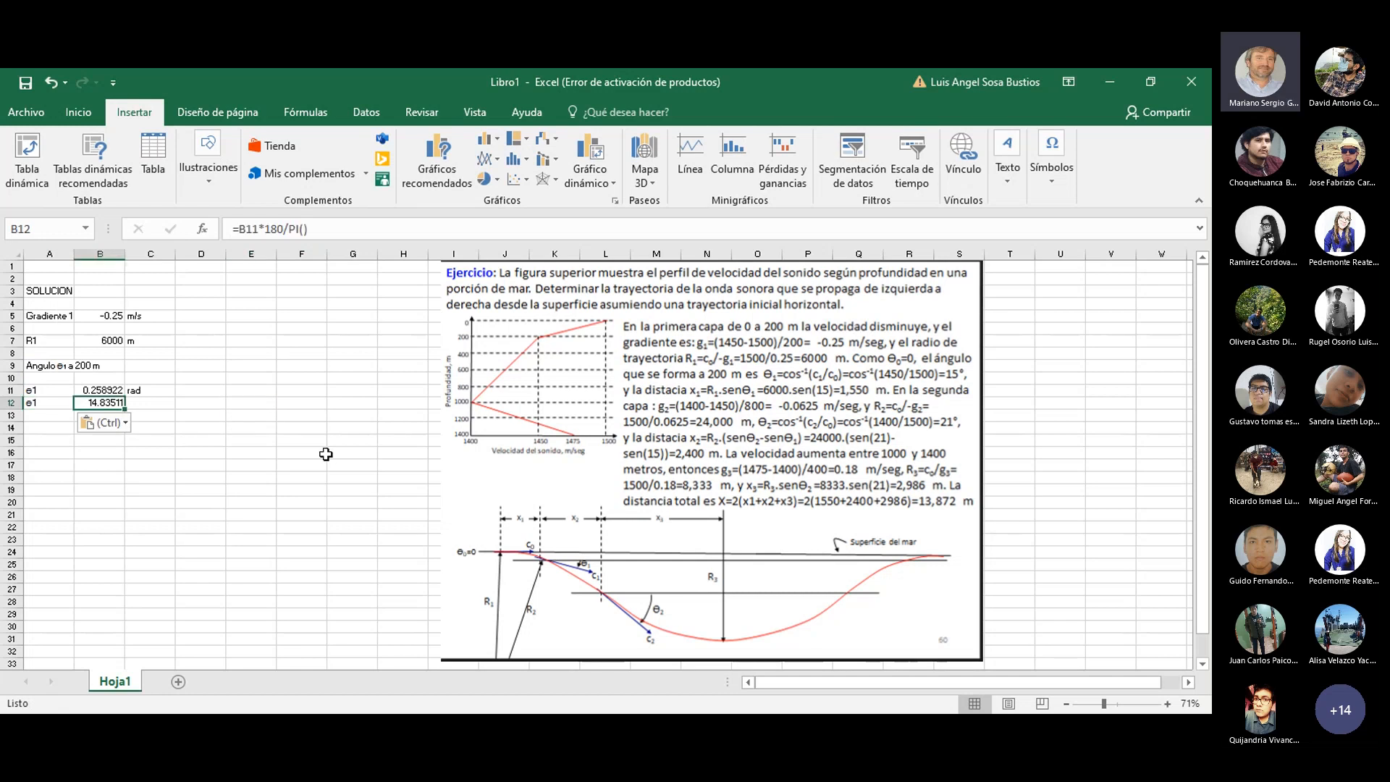
{"action": "left_click", "coordinate": [153, 403]}
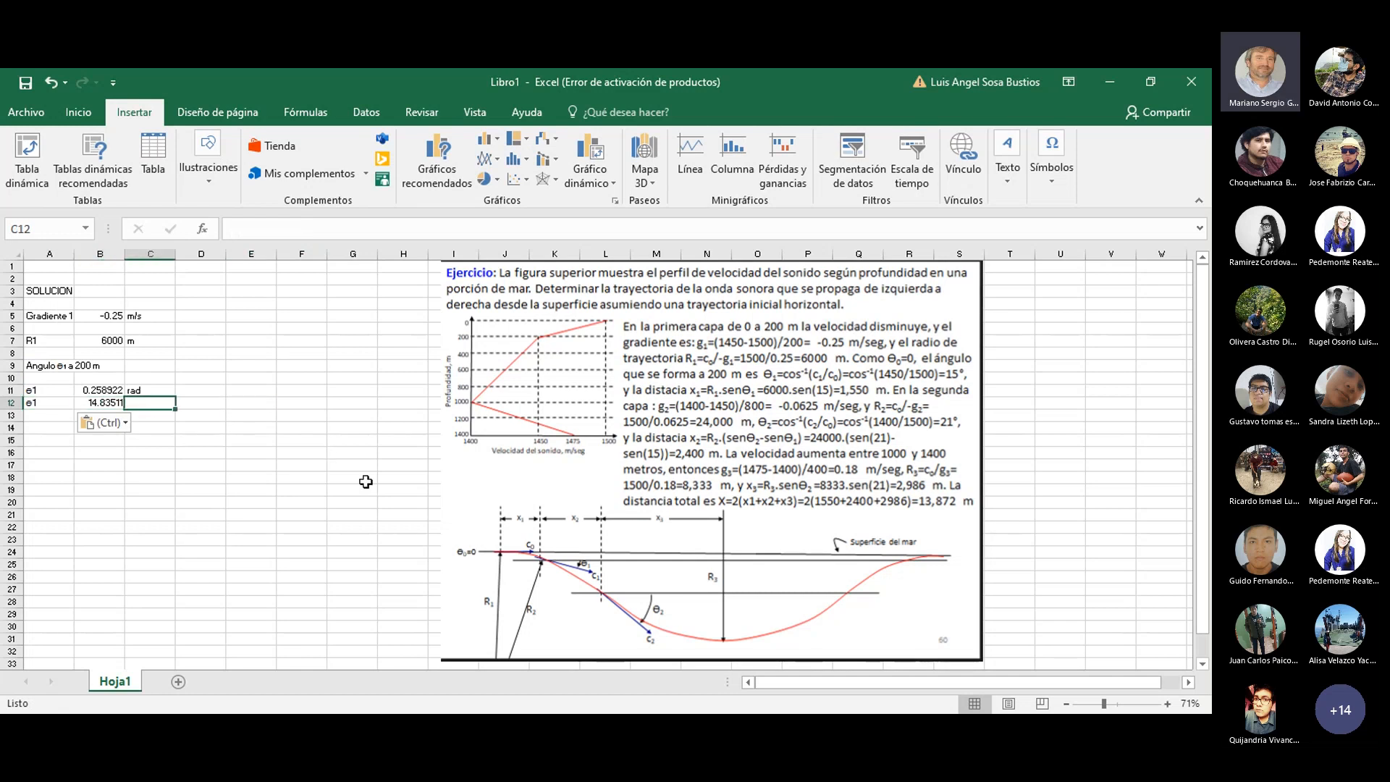
{"action": "left_click", "coordinate": [99, 407]}
{"action": "left_click", "coordinate": [147, 405]}
{"action": "left_click", "coordinate": [337, 500]}
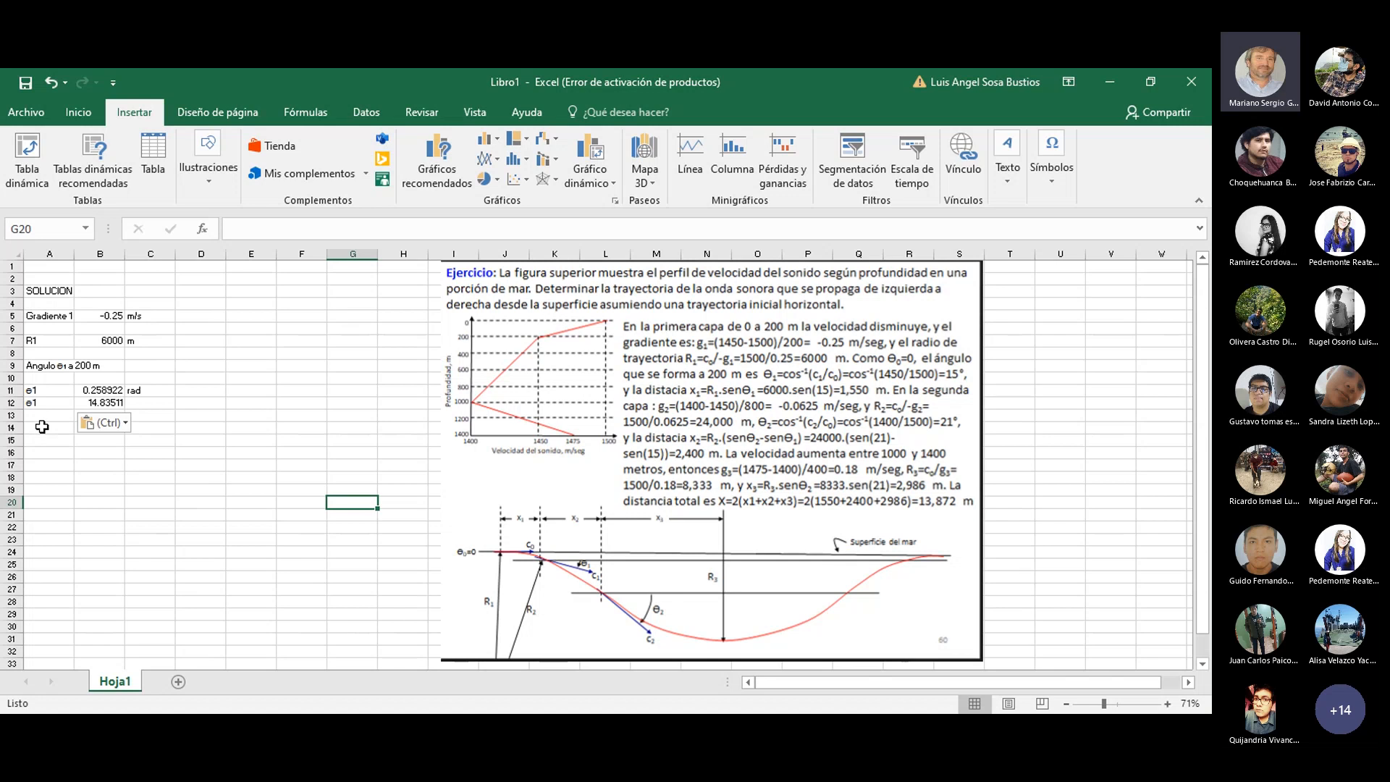
- Enter the label "Distancia recorrida con ϴ1" in cell A14 and "X1" in cell A16
{"action": "left_click", "coordinate": [42, 427]}
{"action": "type", "text": "D"}
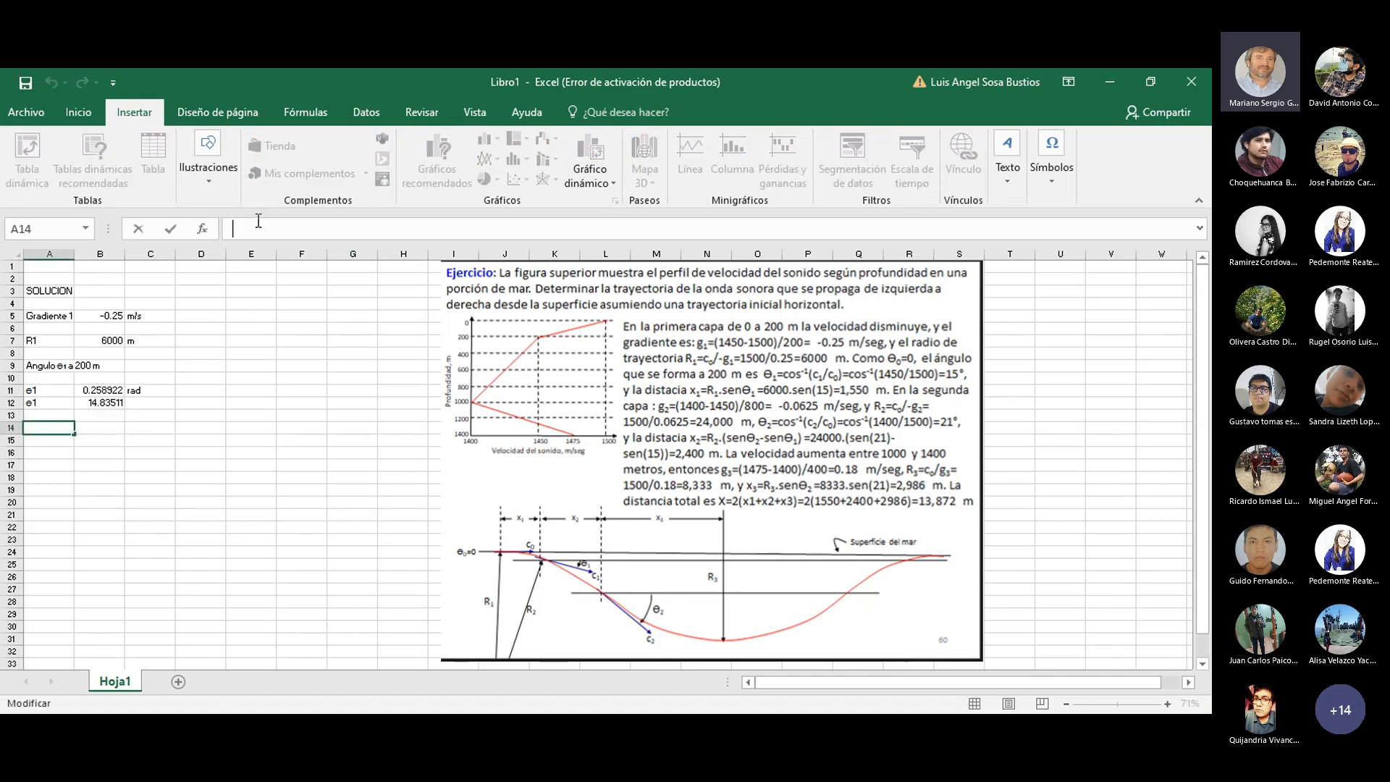
{"action": "type", "text": "istancia recorrida con"}
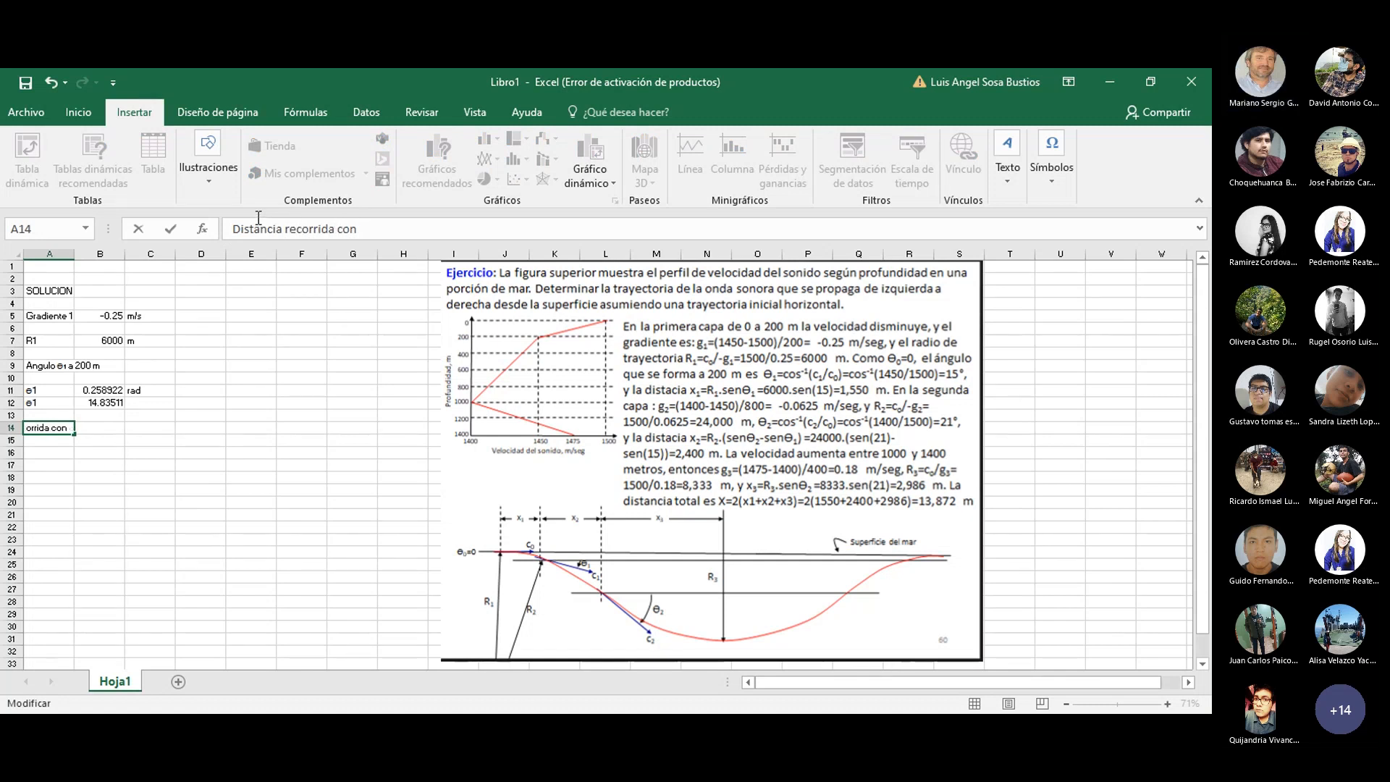
{"action": "type", "text": " θ1"}
{"action": "key", "text": "Return"}
{"action": "key", "text": "Return"}
{"action": "type", "text": "X1"}
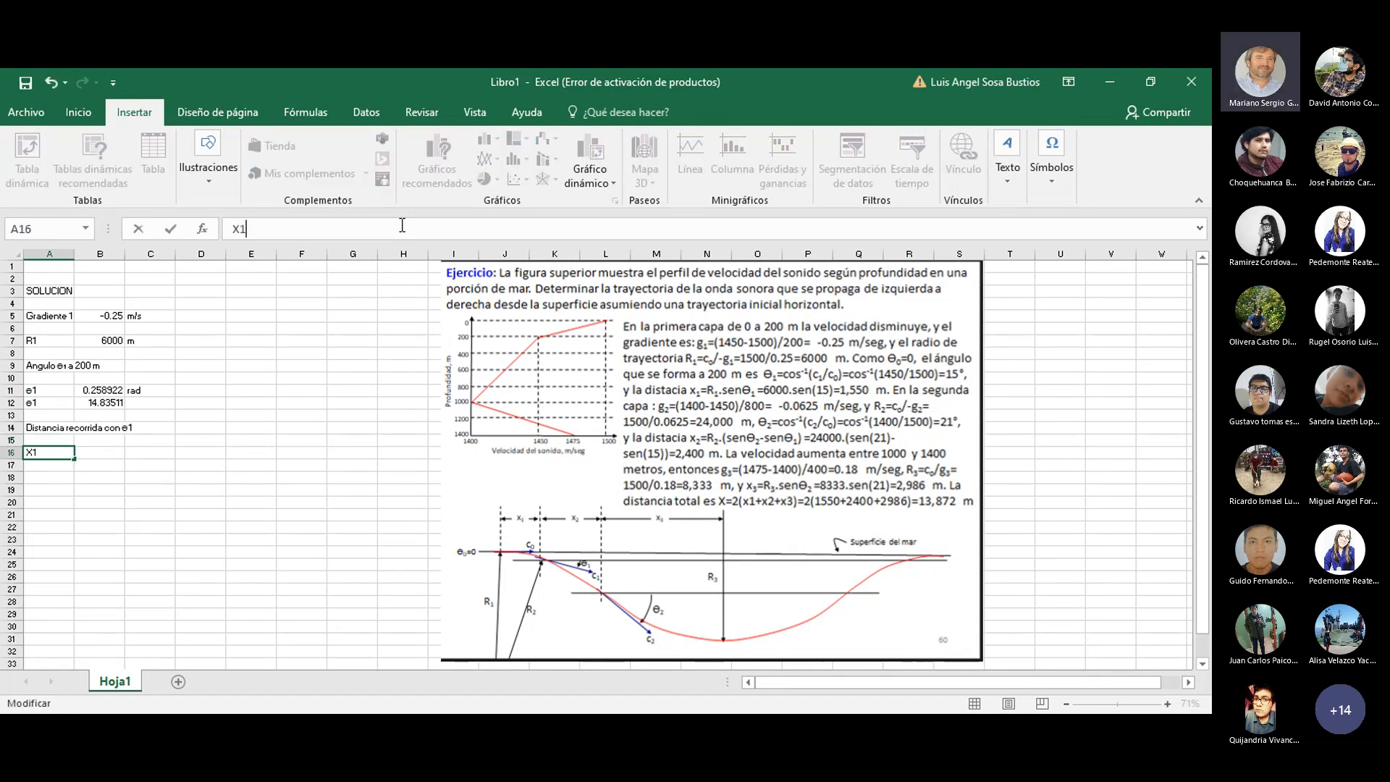
- Calculate X1 in cell B16 with the formula =6000*seno(B12)
{"action": "left_click", "coordinate": [101, 454]}
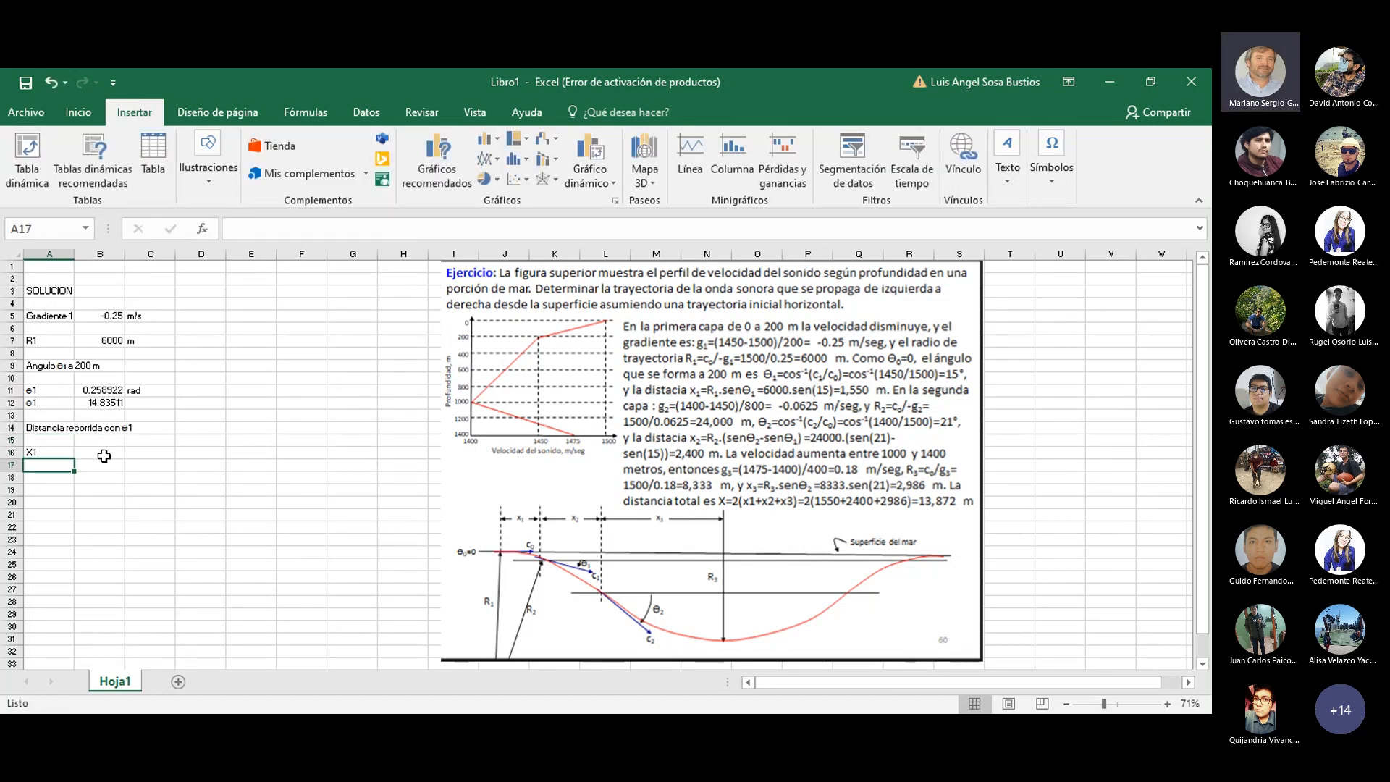
{"action": "left_click", "coordinate": [264, 231]}
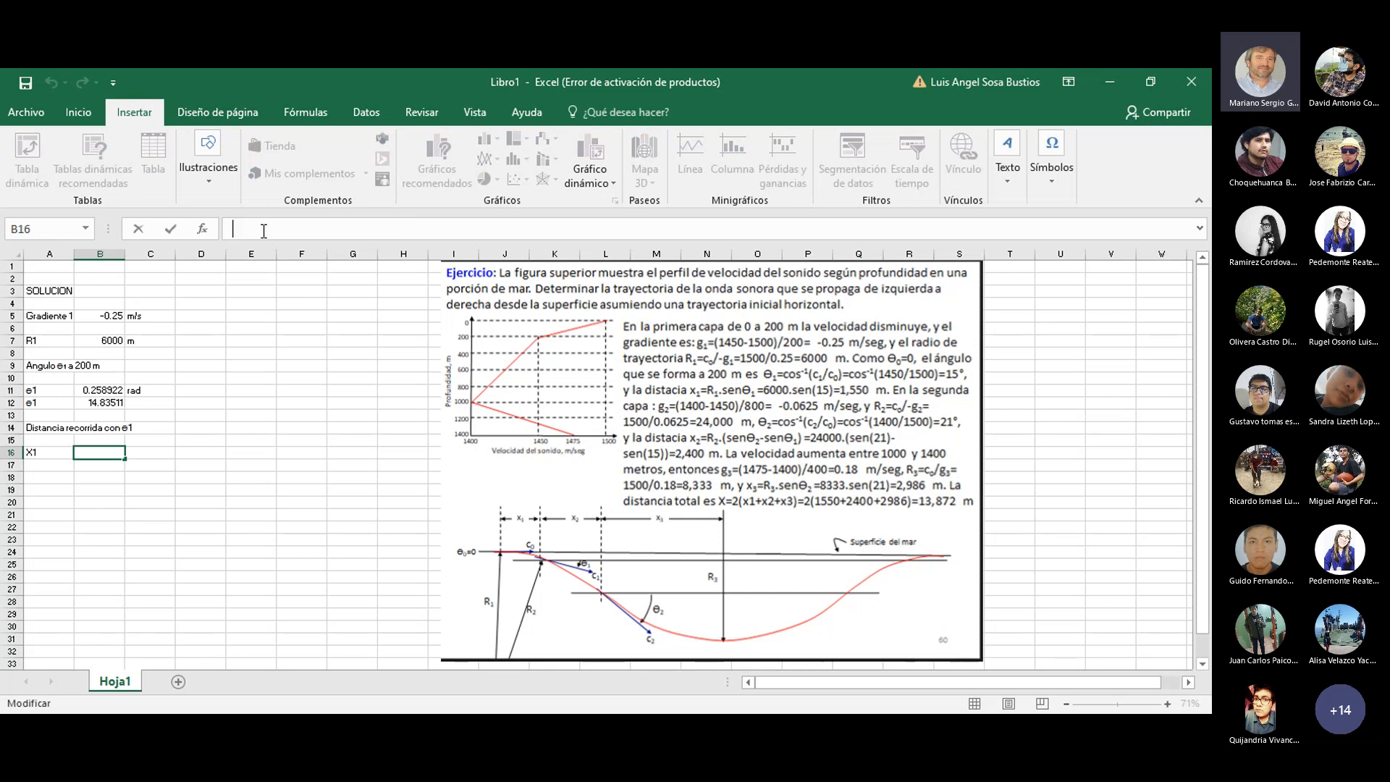
{"action": "type", "text": "=6000*"}
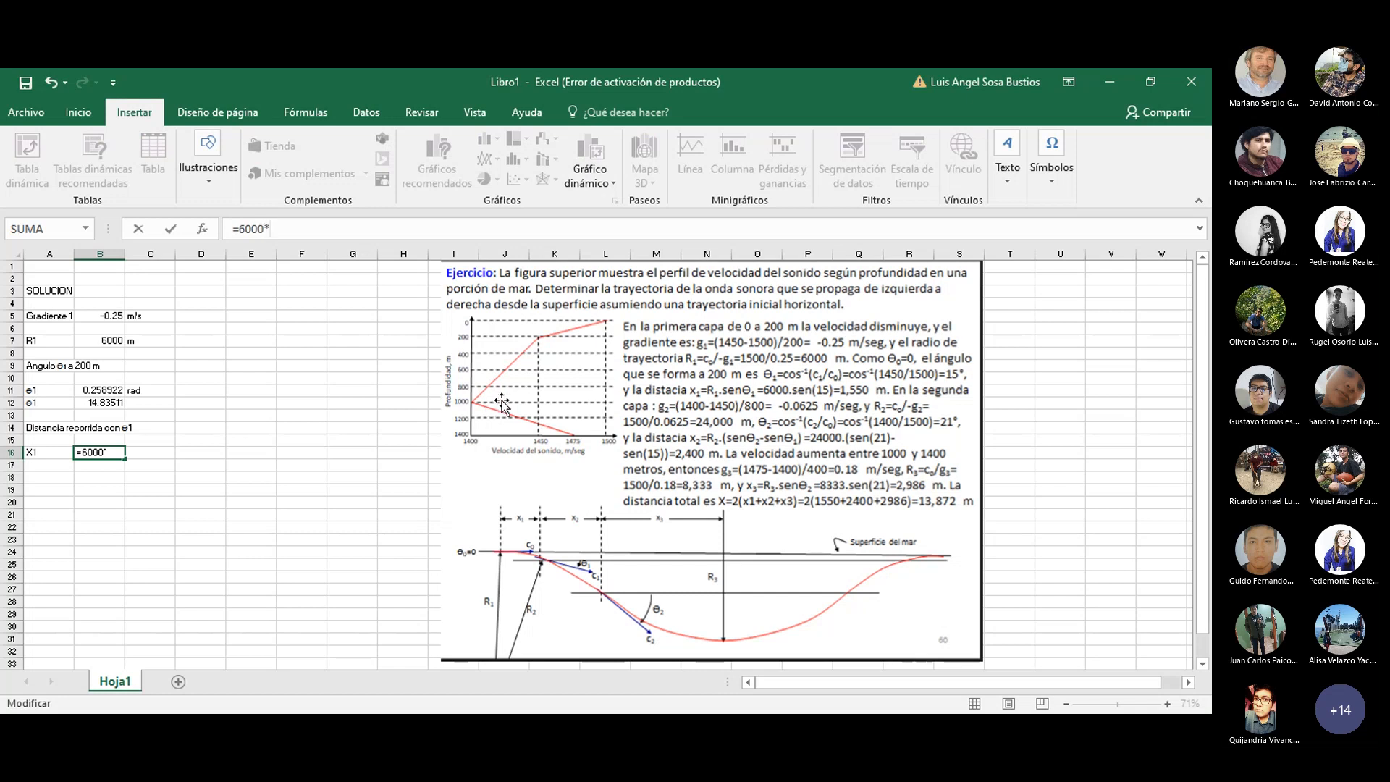
{"action": "left_click", "coordinate": [106, 404]}
{"action": "key", "text": "BackSpace"}
{"action": "key", "text": "BackSpace"}
{"action": "key", "text": "BackSpace"}
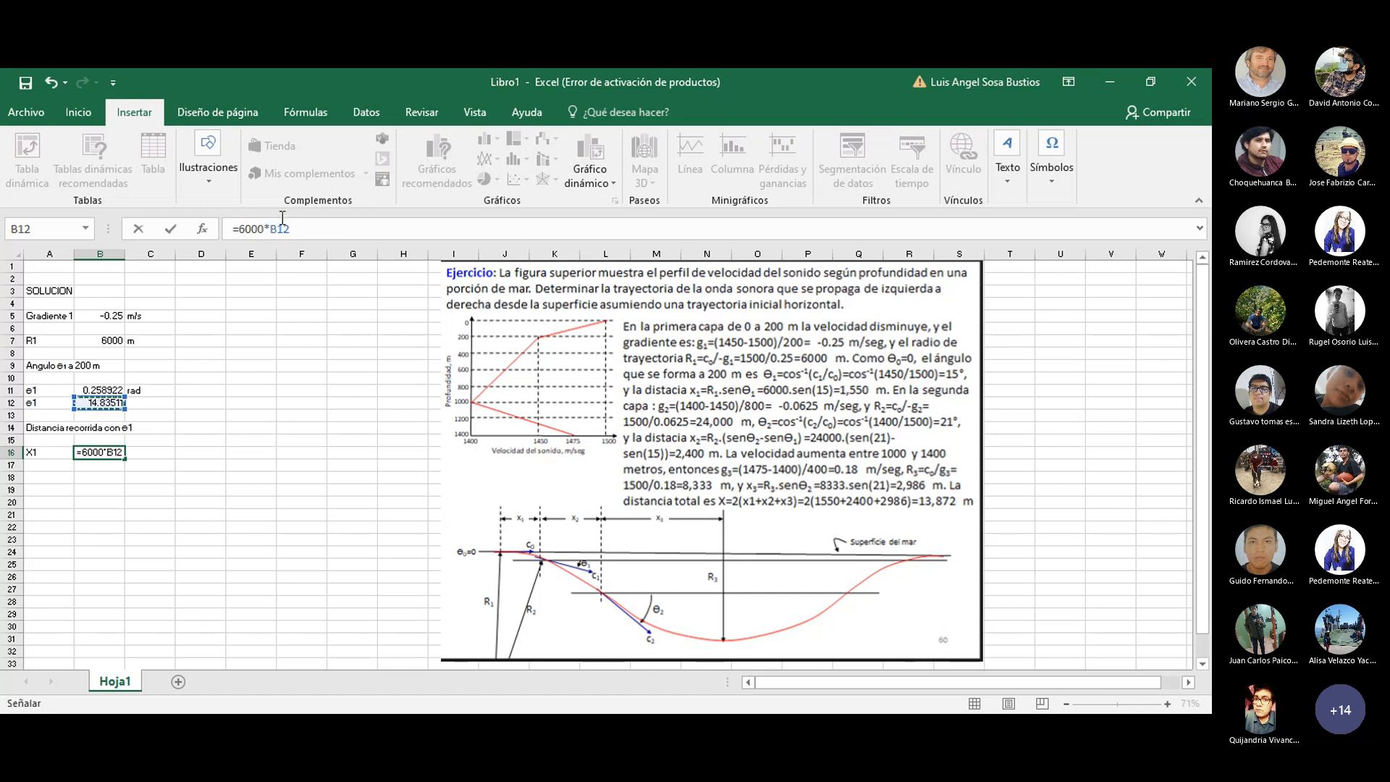
{"action": "type", "text": "sen"}
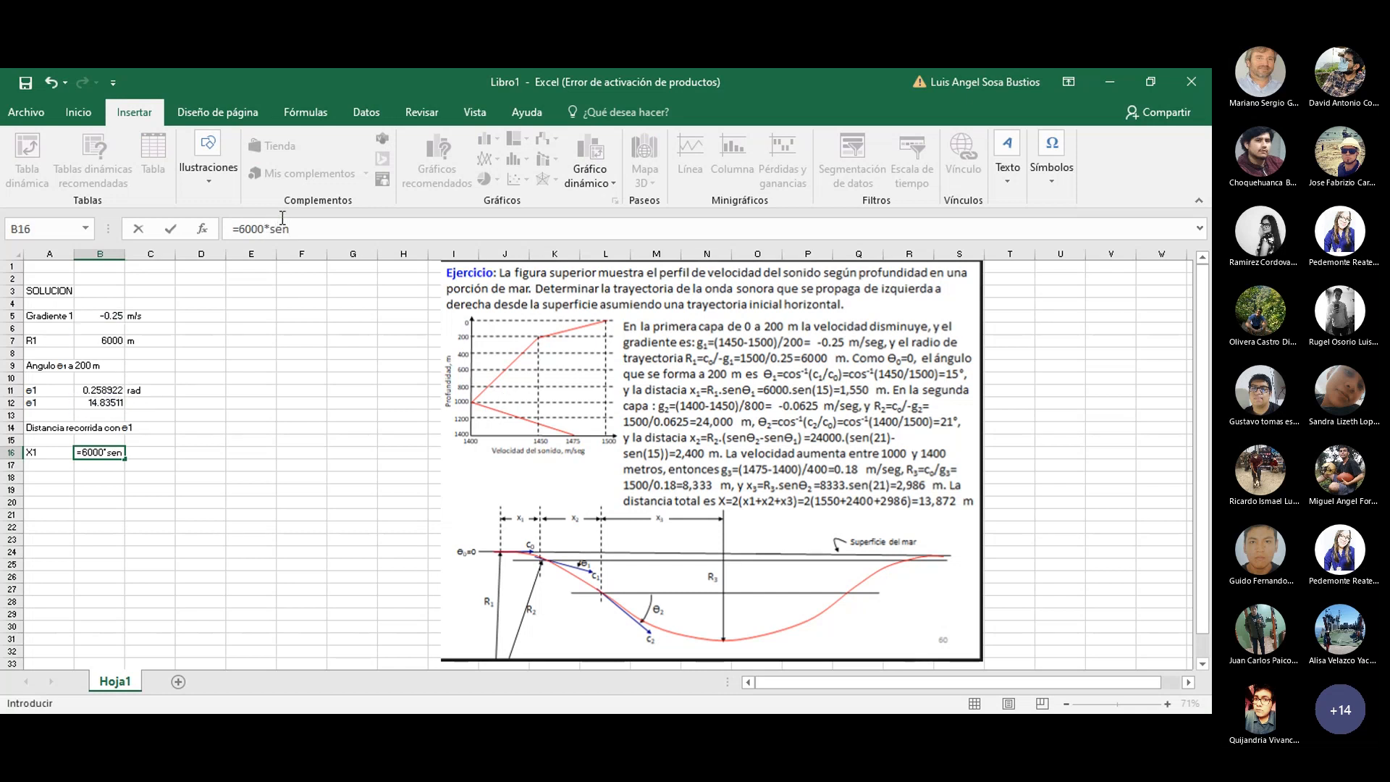
{"action": "type", "text": "o("}
{"action": "left_click", "coordinate": [94, 403]}
{"action": "type", "text": ")"}
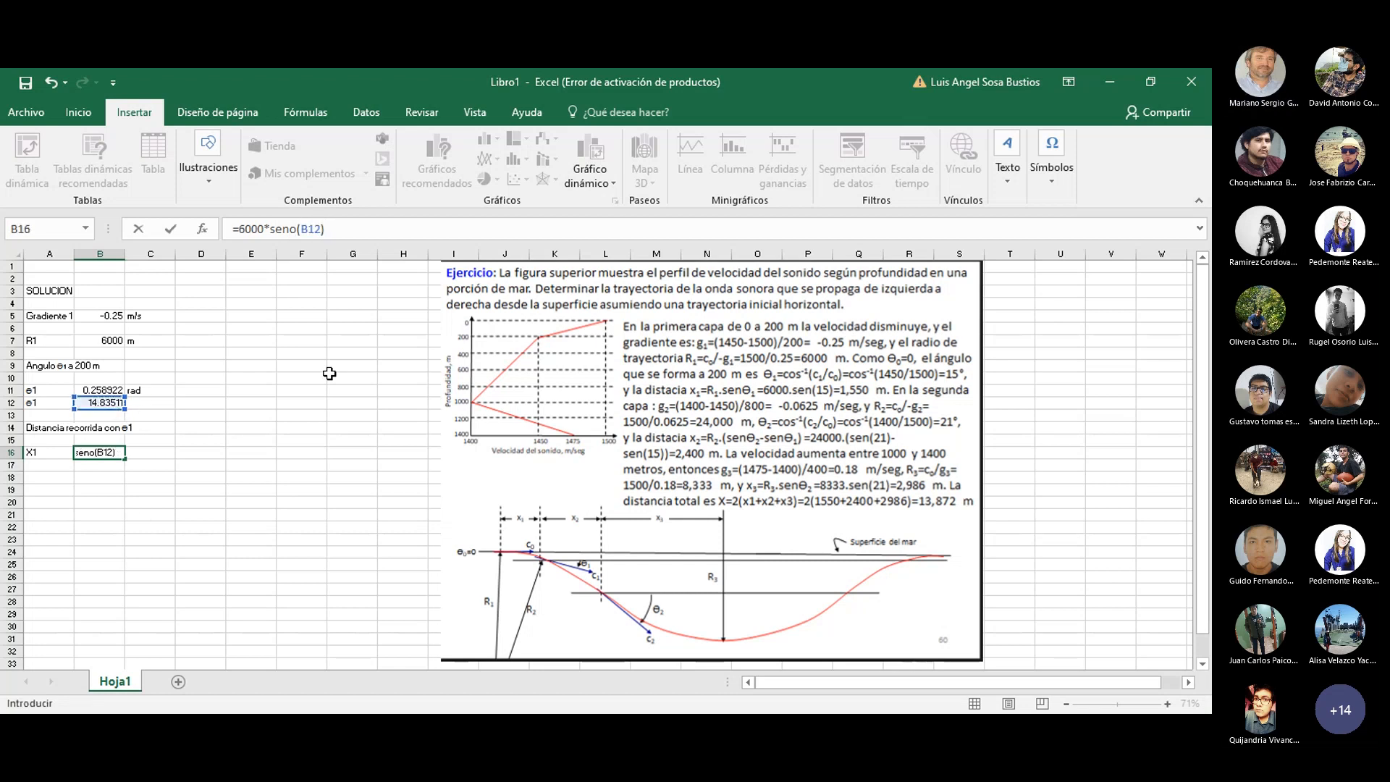
{"action": "key", "text": "Return"}
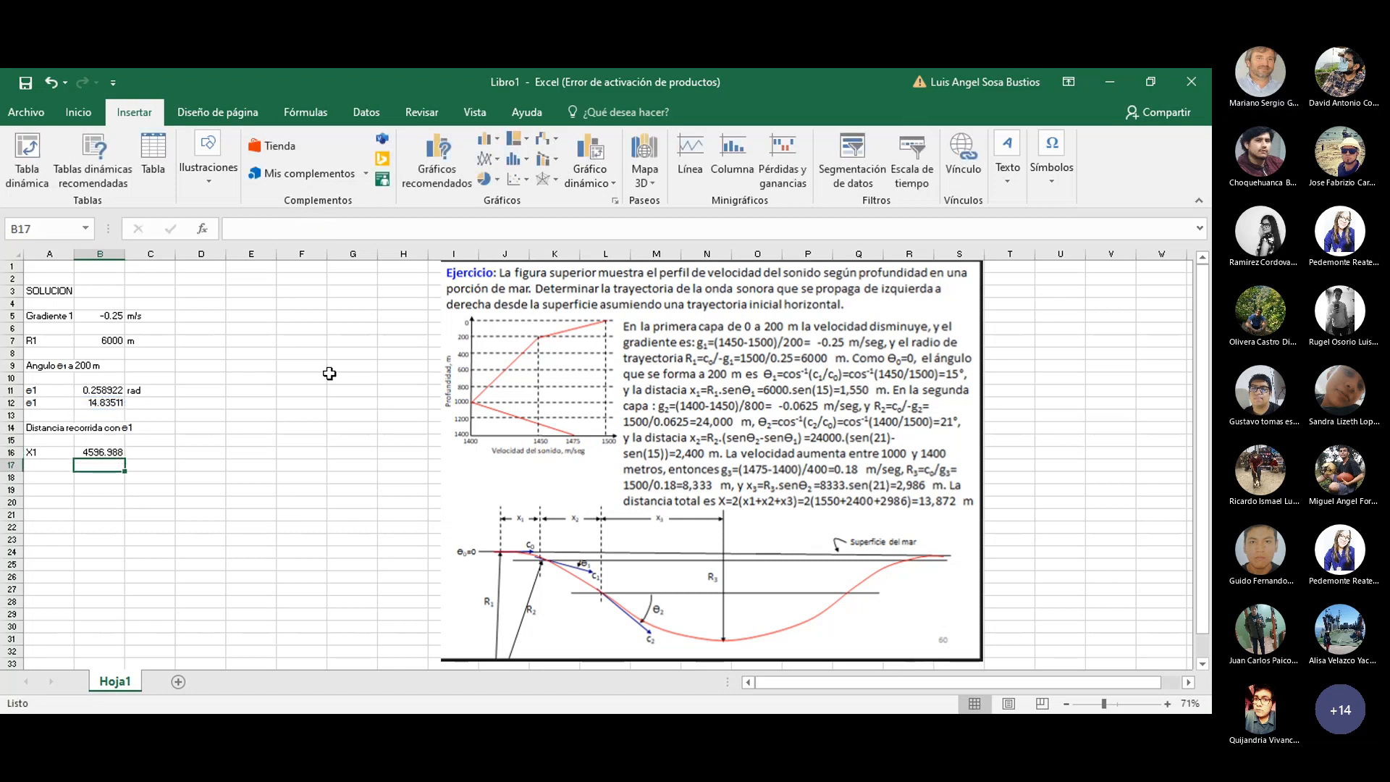
- Check which angle cell the X1 formula in B16 refers to
{"action": "key", "text": "Up"}
{"action": "key", "text": "Right"}
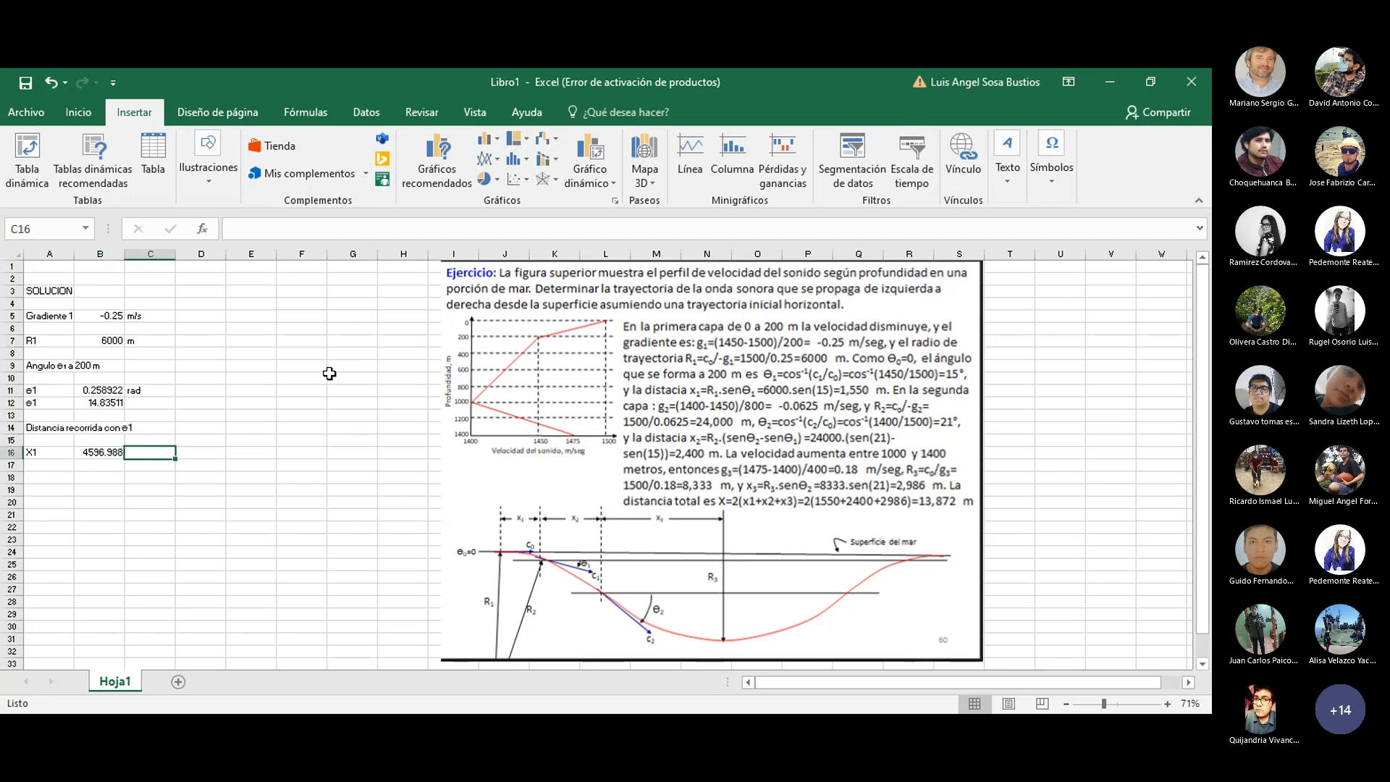
{"action": "key", "text": "Right"}
{"action": "key", "text": "Right"}
{"action": "key", "text": "Right"}
{"action": "key", "text": "Right"}
{"action": "key", "text": "Left"}
{"action": "key", "text": "Left"}
{"action": "key", "text": "Right"}
{"action": "key", "text": "Left"}
{"action": "key", "text": "Left"}
{"action": "key", "text": "Left"}
{"action": "key", "text": "Left"}
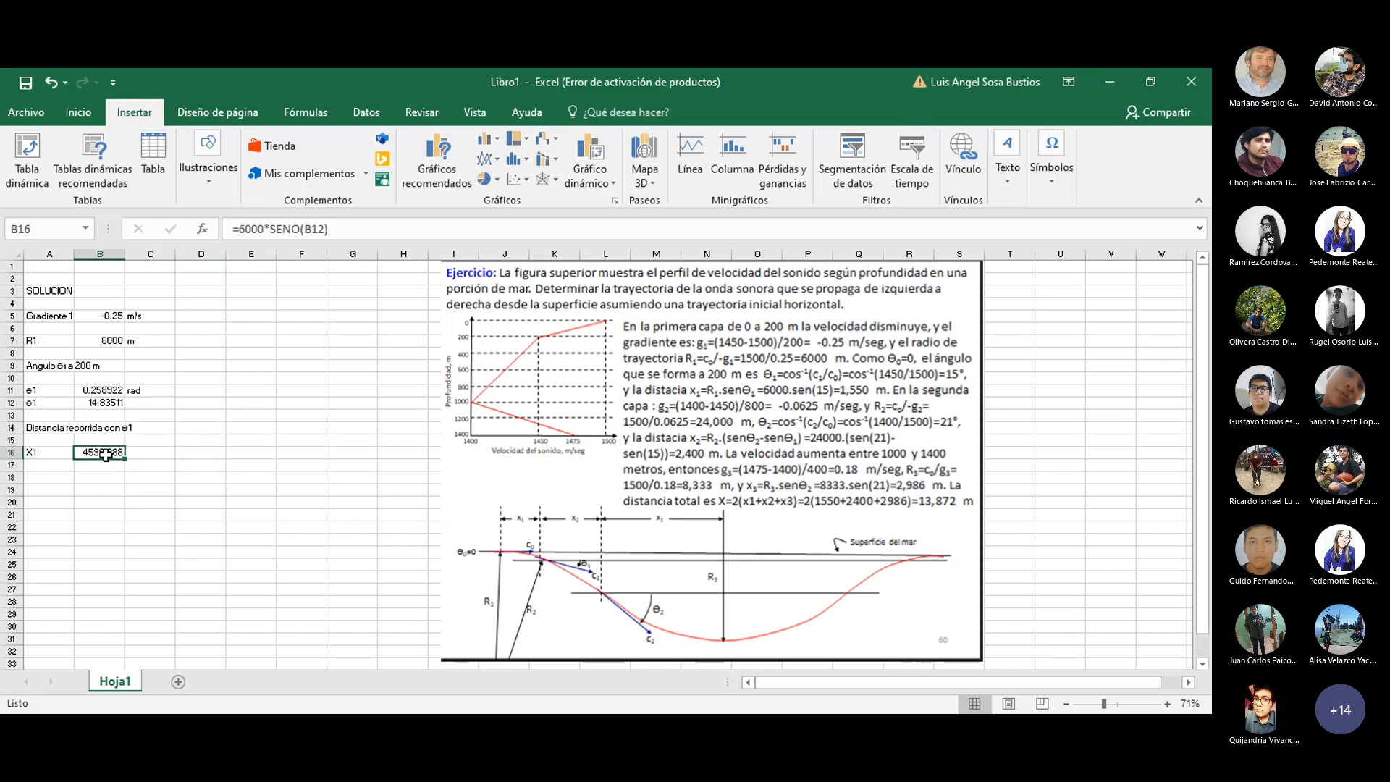
{"action": "double_click", "coordinate": [116, 453]}
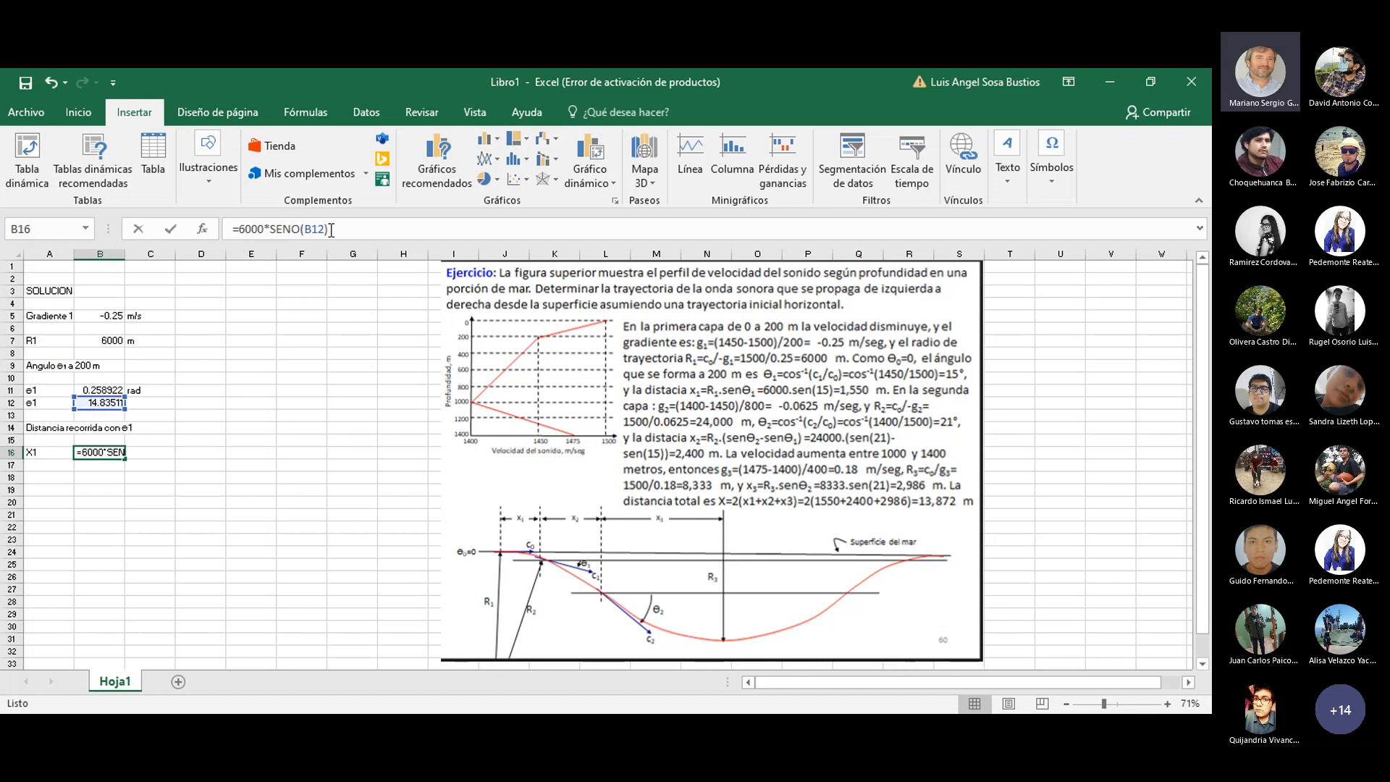
{"action": "key", "text": "Return"}
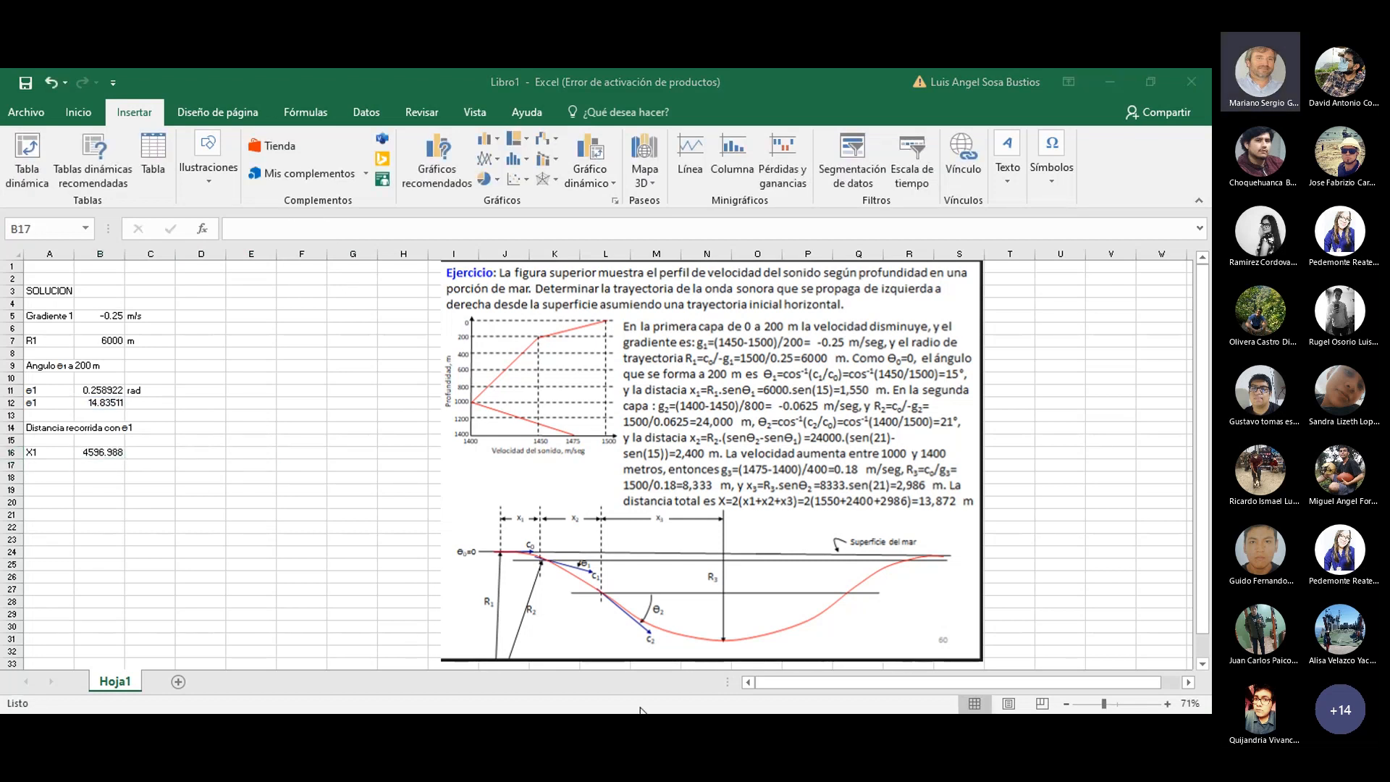
- Change the angle reference in the X1 formula in cell B16 to the radian value in B11
{"action": "left_click", "coordinate": [83, 453]}
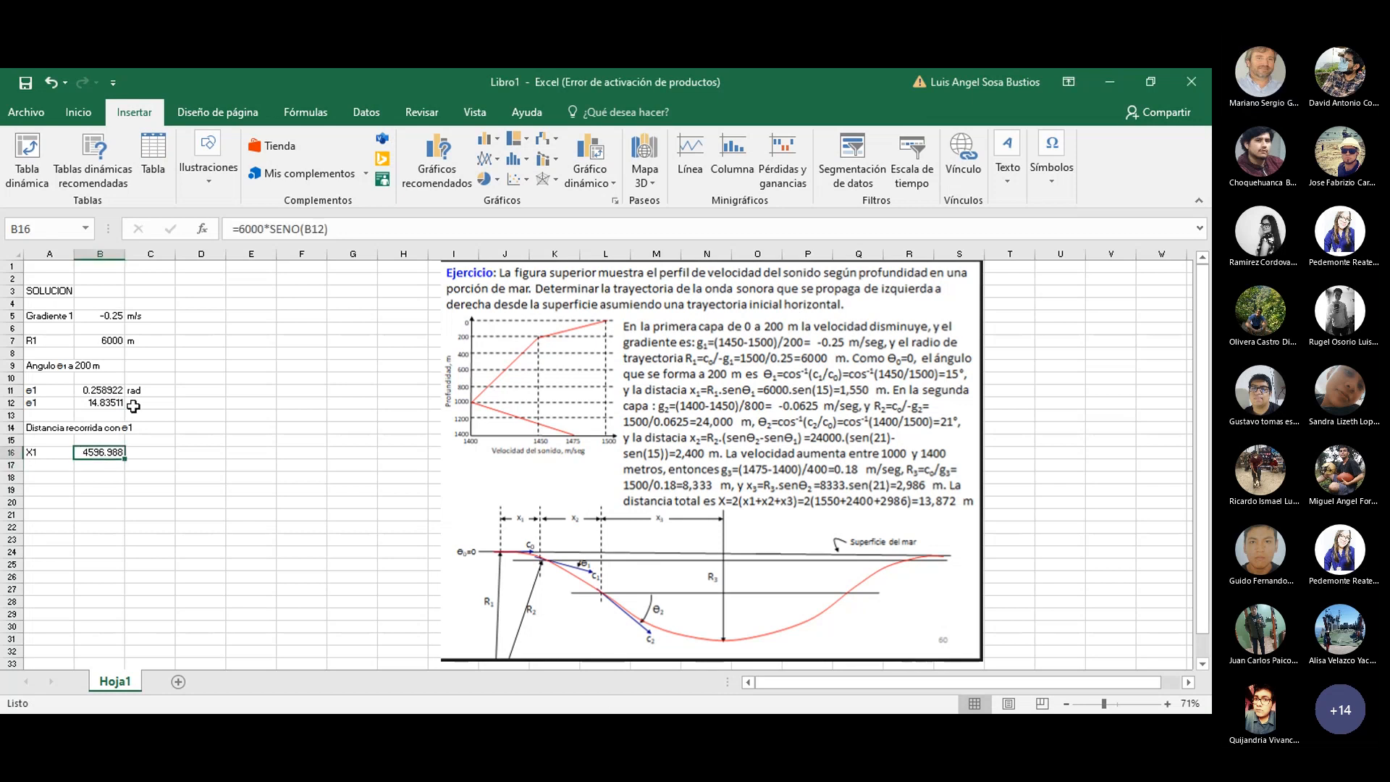
{"action": "left_click", "coordinate": [317, 229]}
{"action": "key", "text": "BackSpace"}
{"action": "key", "text": "BackSpace"}
{"action": "key", "text": "BackSpace"}
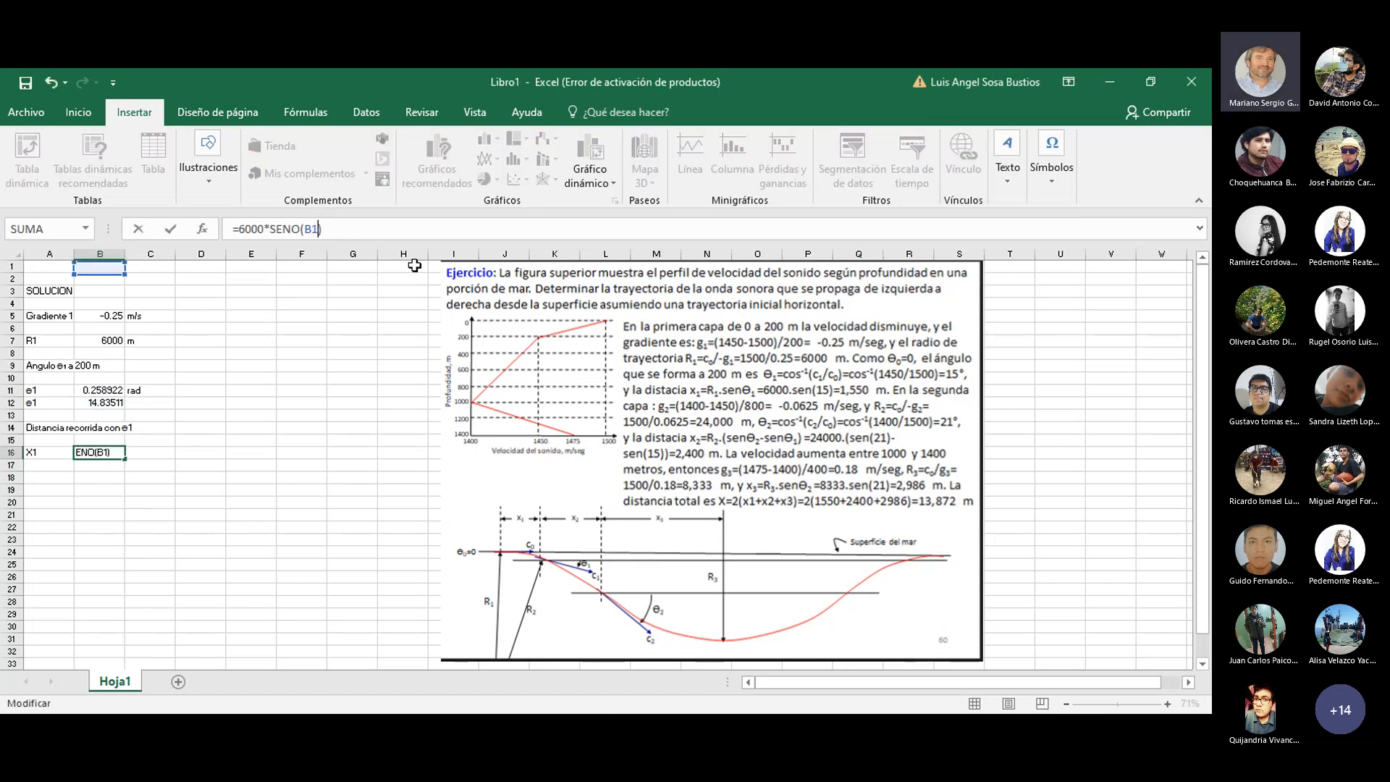
{"action": "left_click", "coordinate": [98, 390]}
{"action": "key", "text": "Return"}
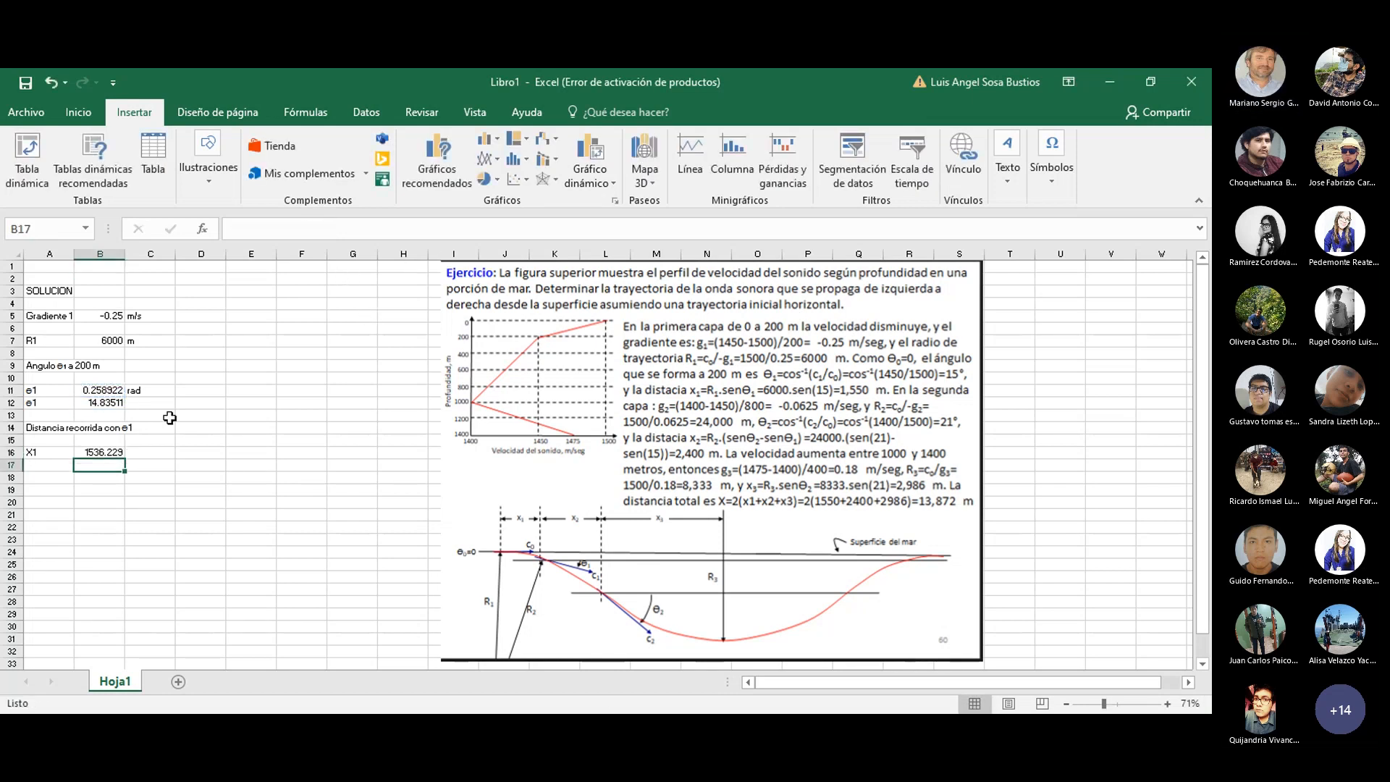
{"action": "left_click", "coordinate": [152, 454]}
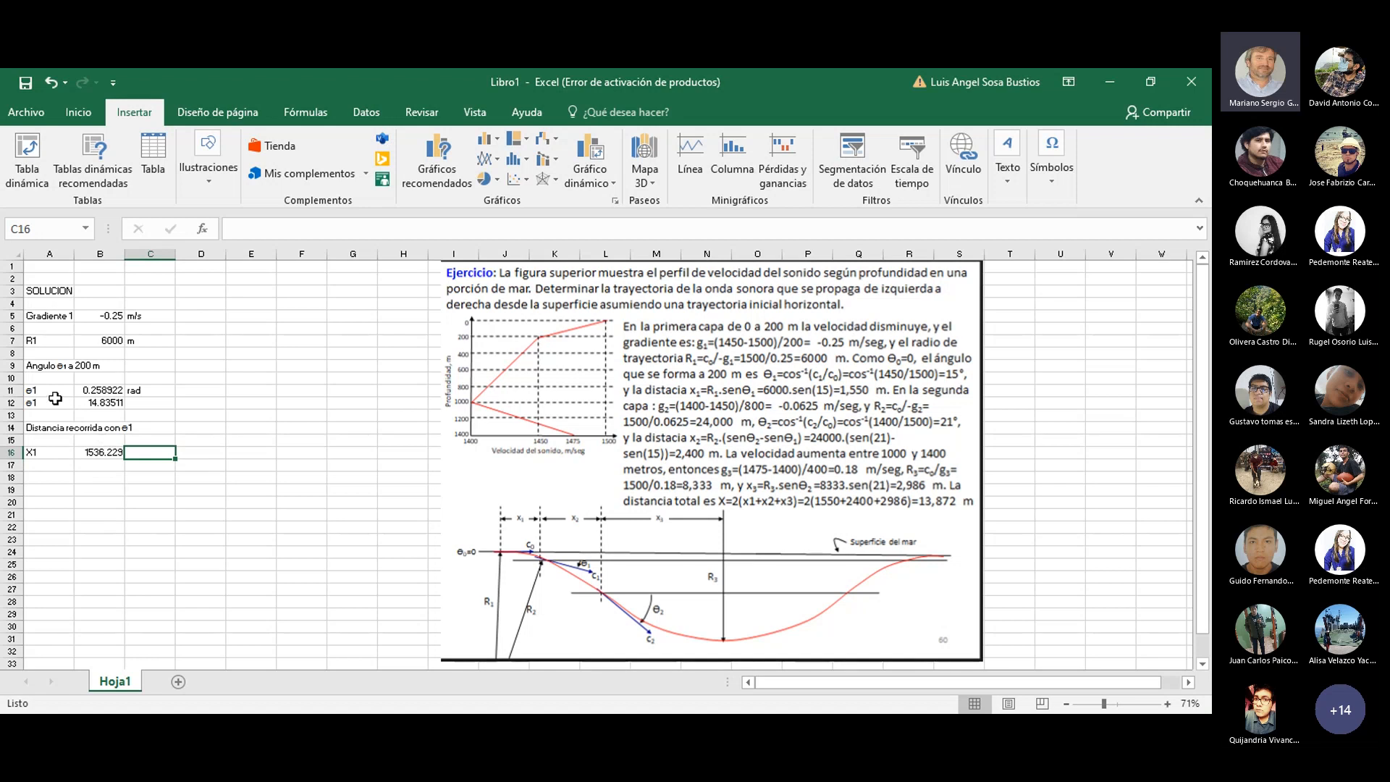
{"action": "left_click", "coordinate": [55, 317]}
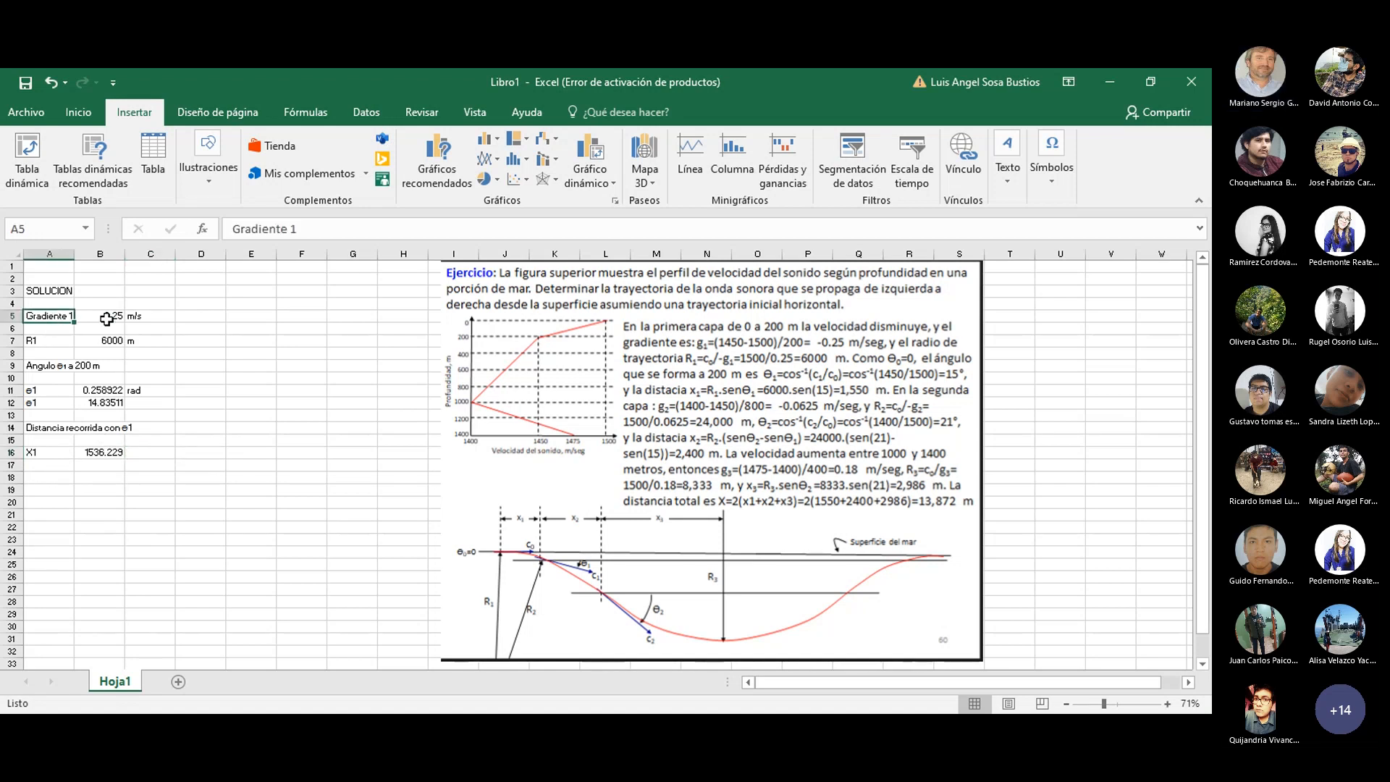
{"action": "key", "text": "ctrl+c"}
{"action": "left_click", "coordinate": [44, 480]}
{"action": "key", "text": "ctrl+v"}
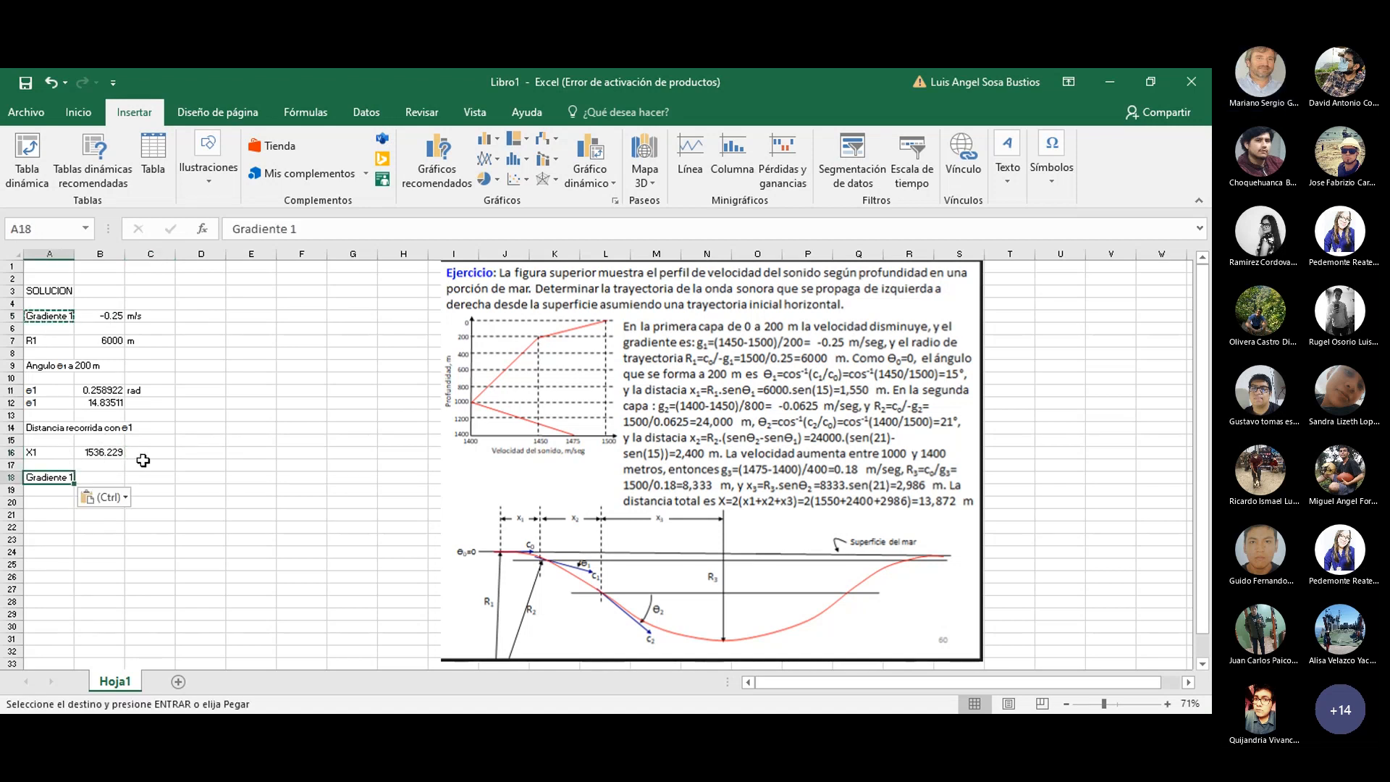
{"action": "key", "text": "BackSpace"}
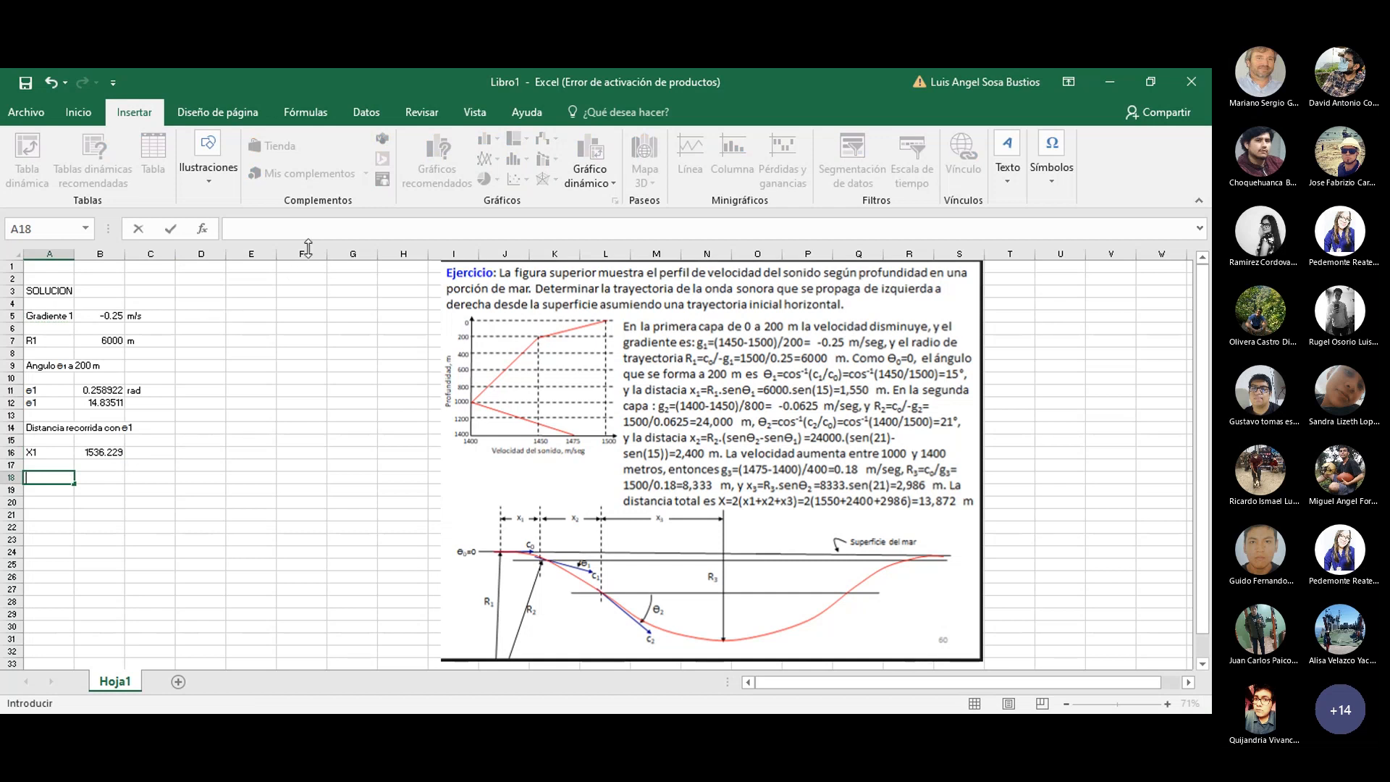
{"action": "left_click", "coordinate": [49, 476]}
{"action": "left_click", "coordinate": [48, 353]}
- Copy the "Gradiente 1" label to cell A18, change it to "Gradiente 2", and widen column A
{"action": "left_click", "coordinate": [48, 319]}
{"action": "key", "text": "ctrl+c"}
{"action": "left_click", "coordinate": [49, 478]}
{"action": "key", "text": "ctrl+v"}
{"action": "left_click", "coordinate": [361, 228]}
{"action": "key", "text": "BackSpace"}
{"action": "type", "text": "25"}
{"action": "key", "text": "Return"}
{"action": "key", "text": "Up"}
{"action": "key", "text": "F2"}
{"action": "key", "text": "BackSpace"}
{"action": "key", "text": "Return"}
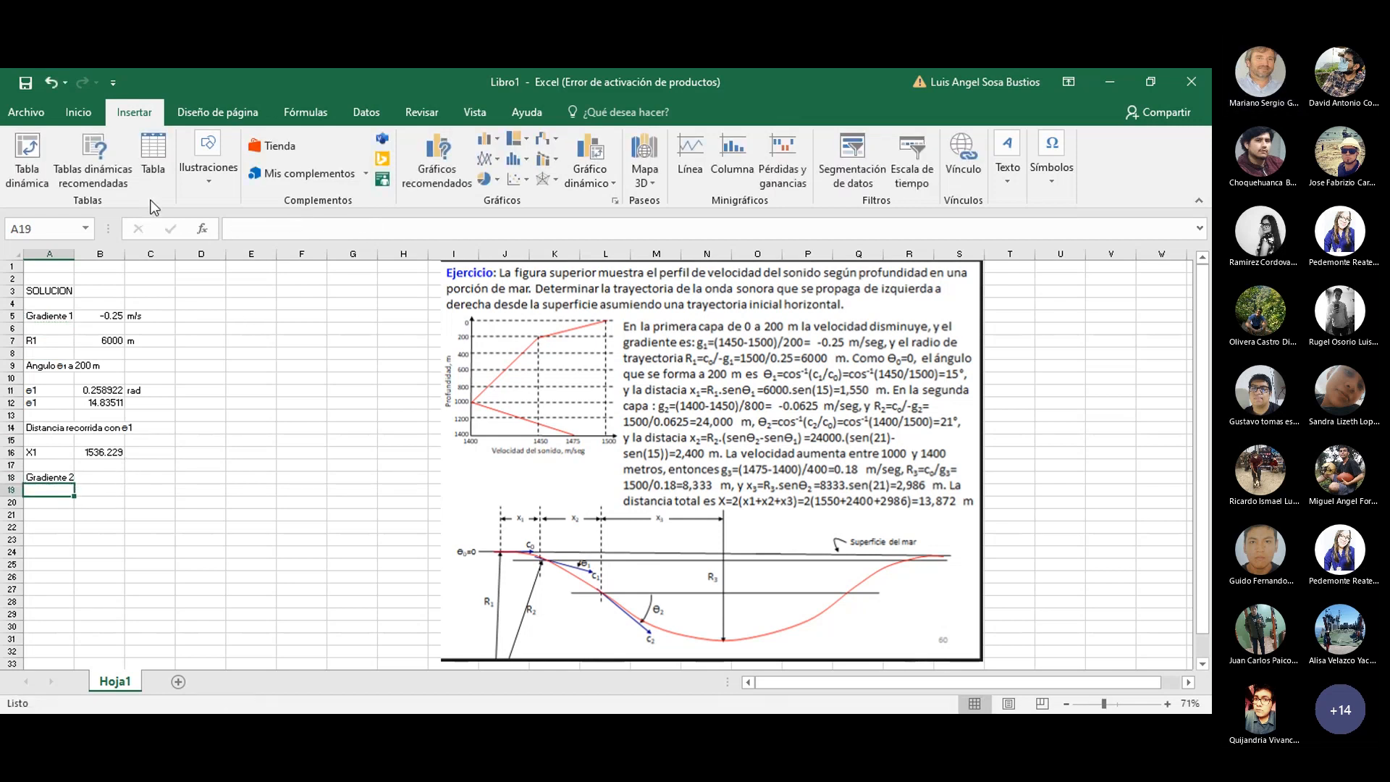
{"action": "left_click_drag", "start_coordinate": [75, 254], "coordinate": [88, 255]}
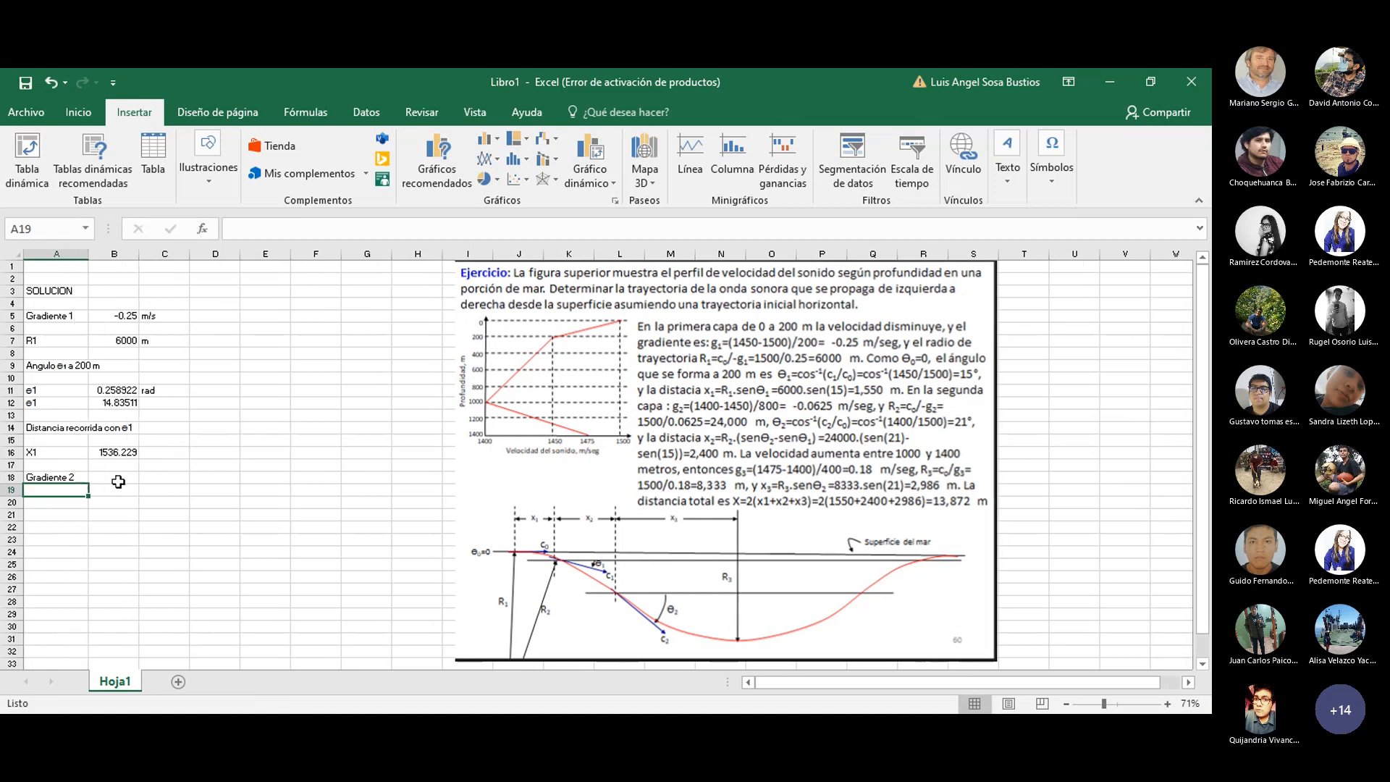
- Calculate gradient 2 in cell B18 with =(1400-1450)/800 and enter its unit "m/s" in C18
{"action": "double_click", "coordinate": [114, 477]}
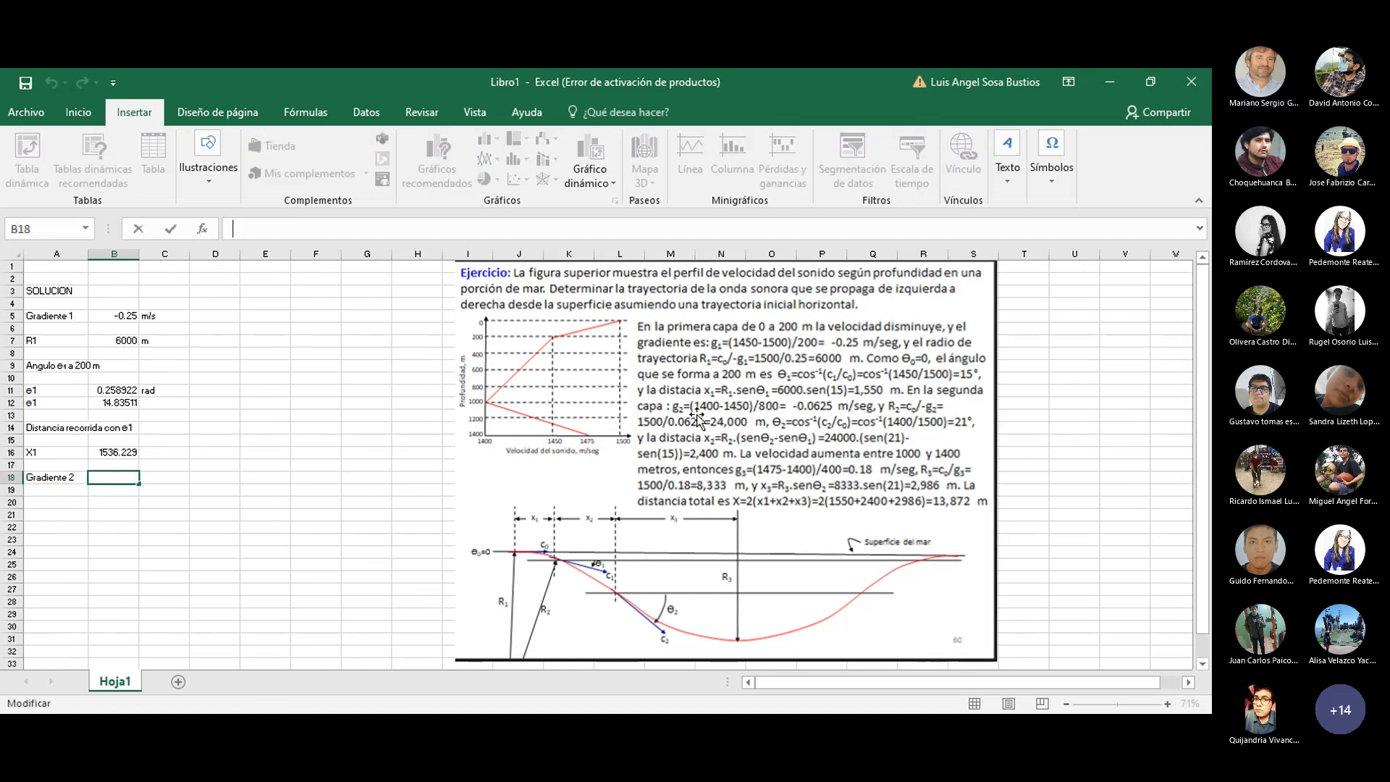
{"action": "type", "text": "=(1400-1450)"}
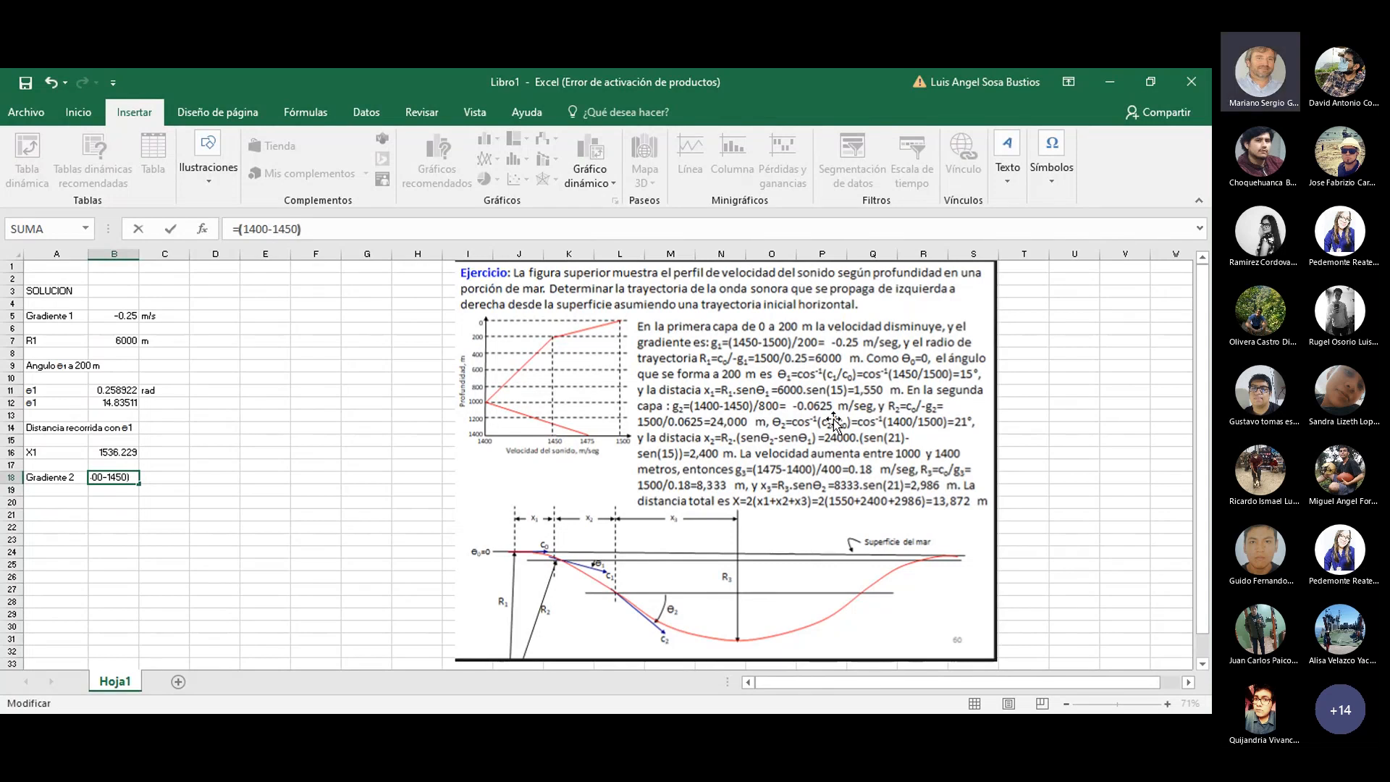
{"action": "type", "text": "/800"}
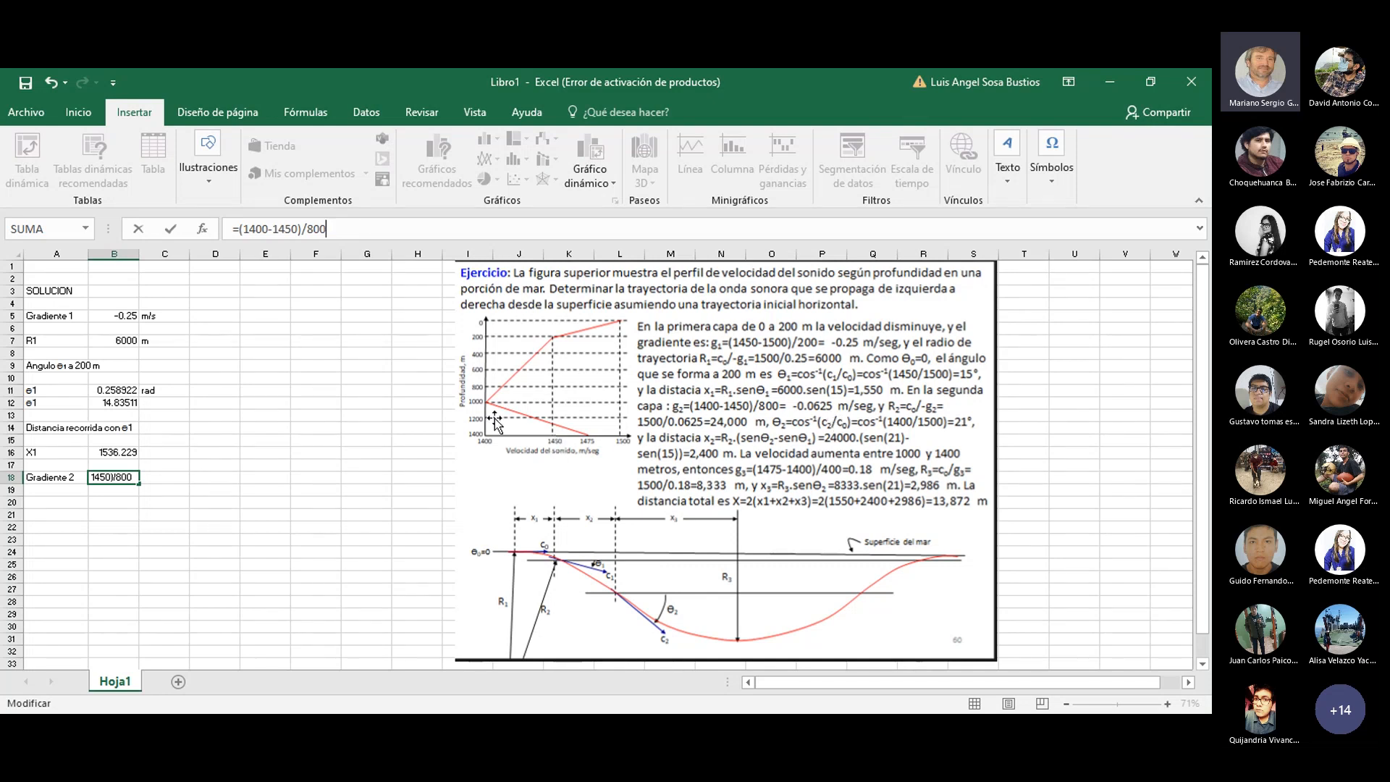
{"action": "key", "text": "Return"}
{"action": "left_click", "coordinate": [157, 489]}
{"action": "left_click", "coordinate": [161, 477]}
{"action": "type", "text": "m/s"}
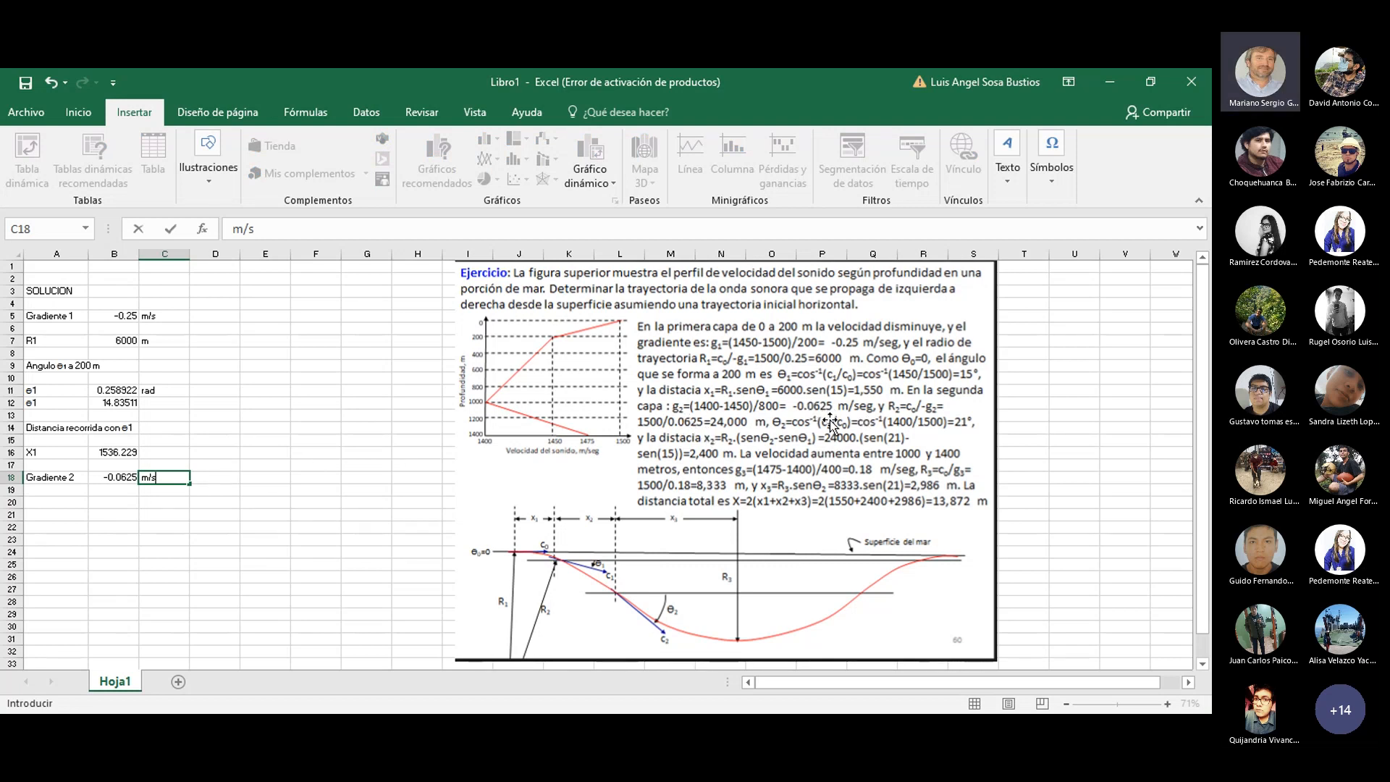
{"action": "key", "text": "Return"}
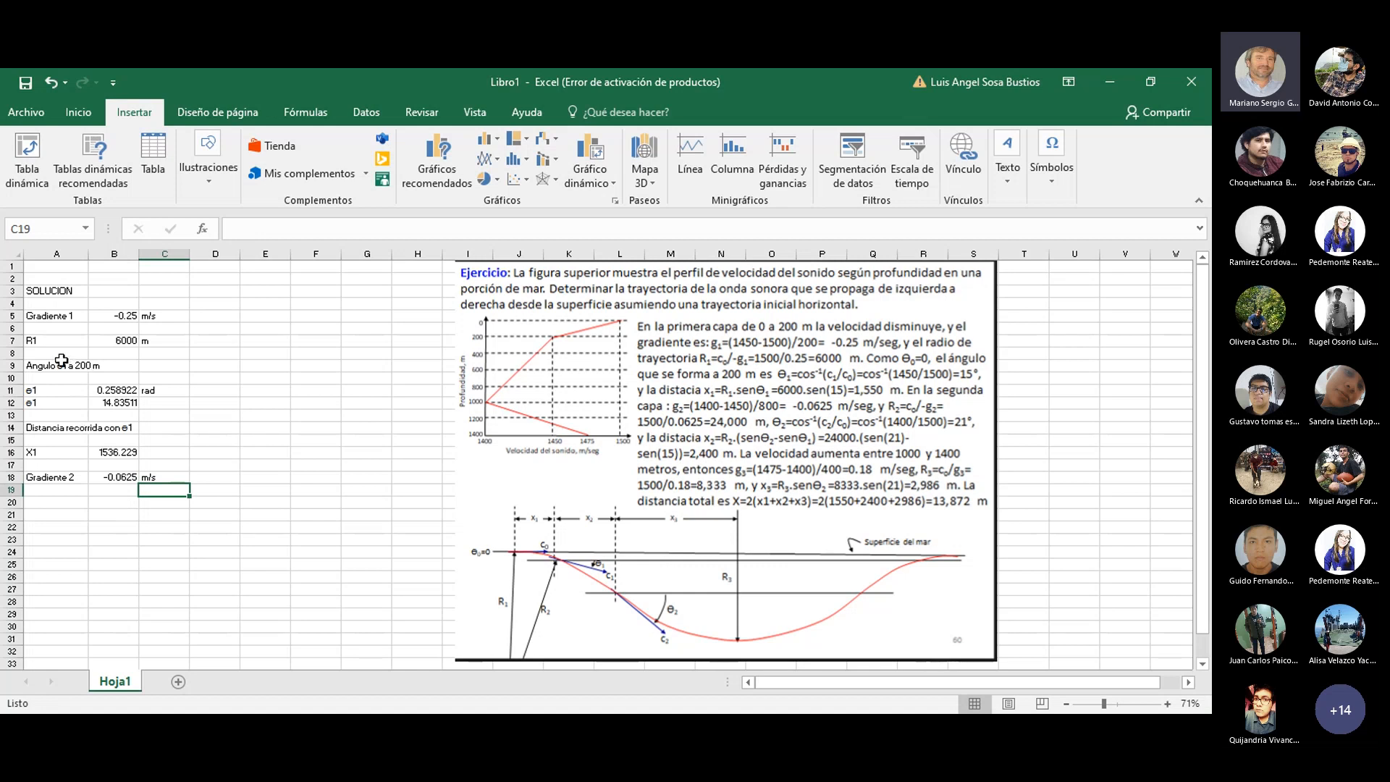
- Enter the label "R2" in cell A20 and calculate the radius in B20 with =1500/-B18
{"action": "left_click", "coordinate": [84, 501]}
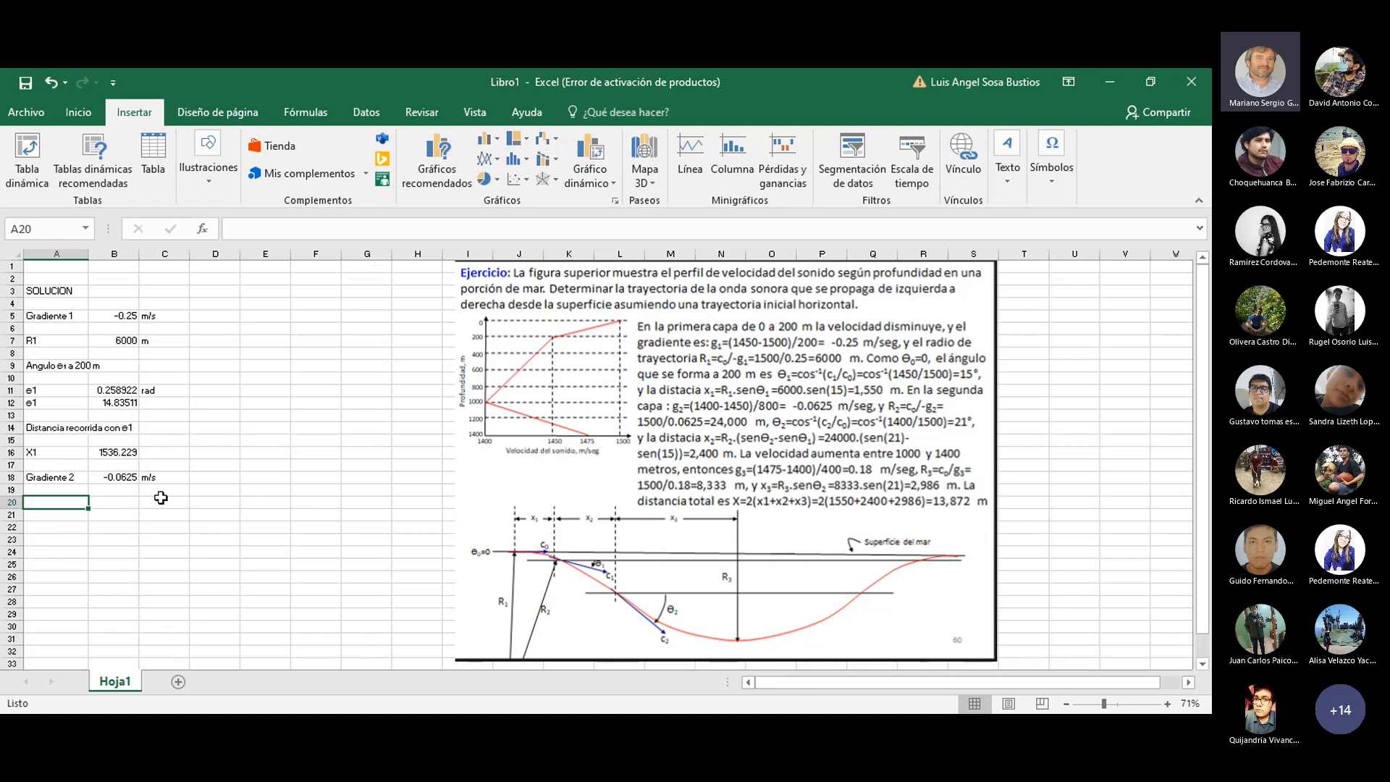
{"action": "type", "text": "R"}
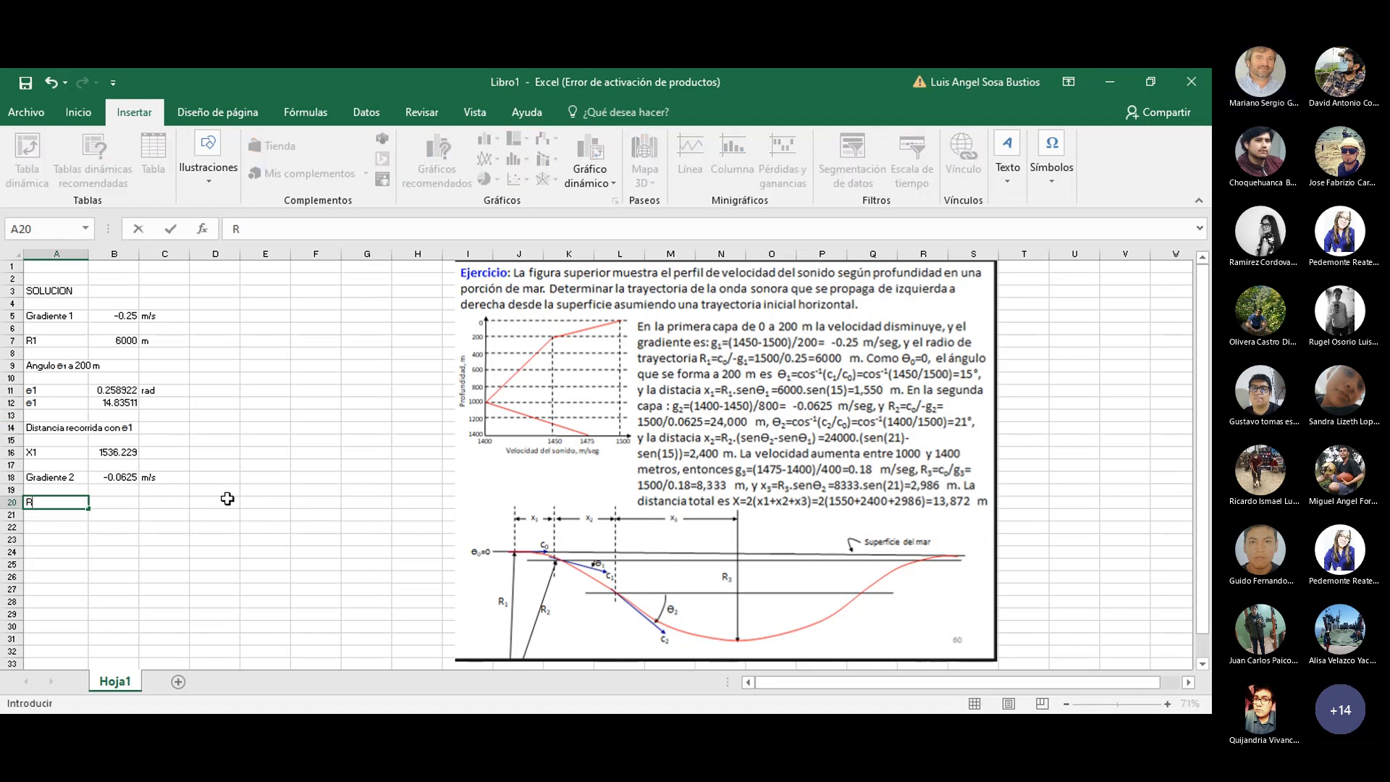
{"action": "type", "text": "2"}
{"action": "key", "text": "Tab"}
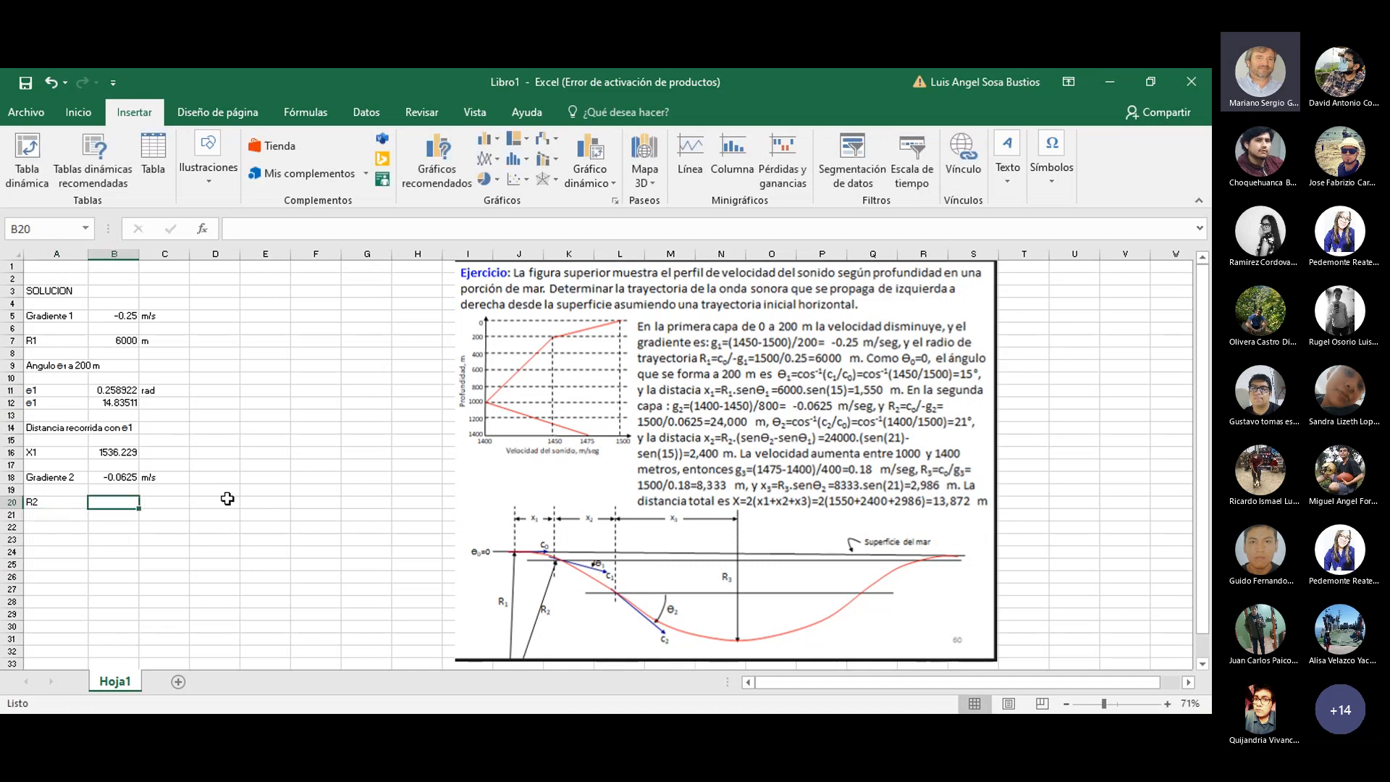
{"action": "left_click", "coordinate": [268, 231]}
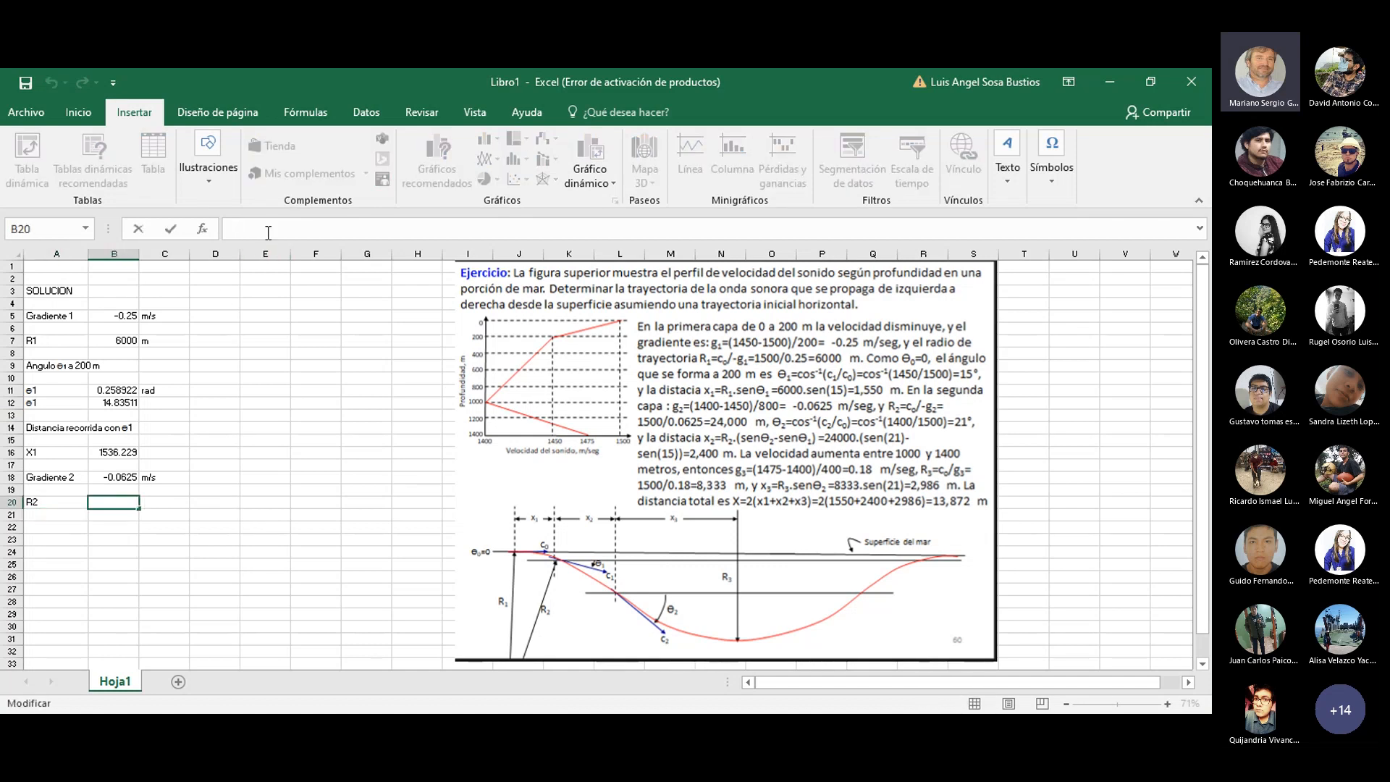
{"action": "type", "text": "=15"}
{"action": "type", "text": "00/"}
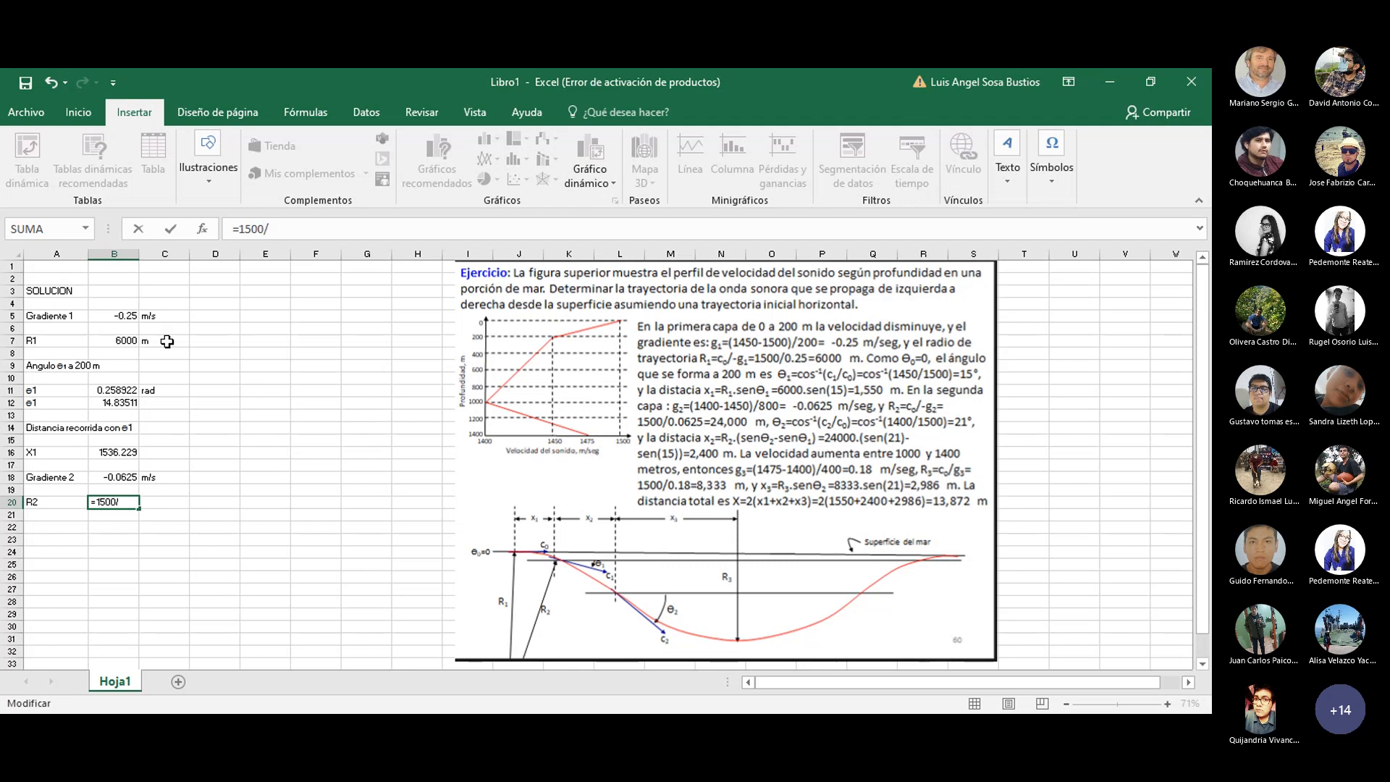
{"action": "left_click", "coordinate": [120, 478]}
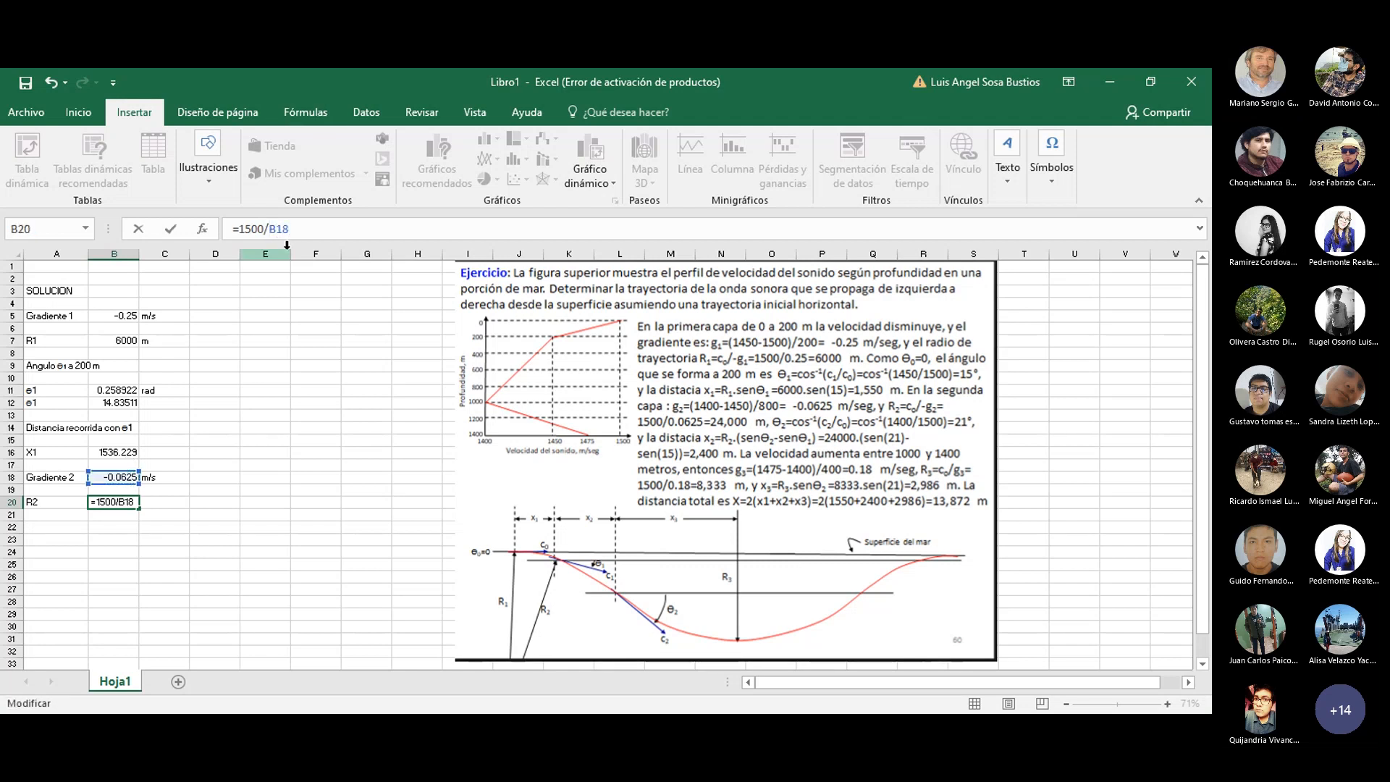
{"action": "key", "text": "Return"}
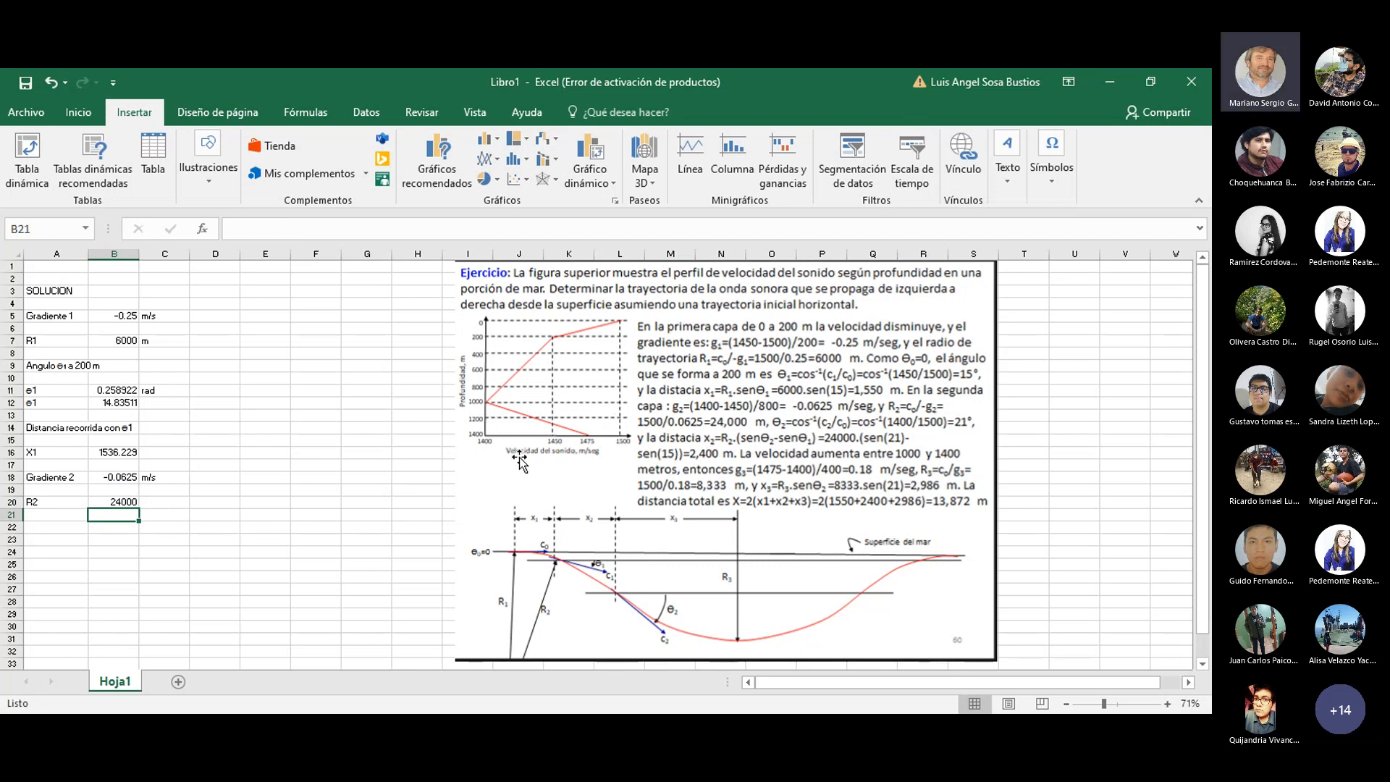
- Check the R2 formula in cell B20 and enter the unit "m" in C20
{"action": "left_click", "coordinate": [159, 501]}
{"action": "left_click", "coordinate": [126, 501]}
{"action": "key", "text": "F2"}
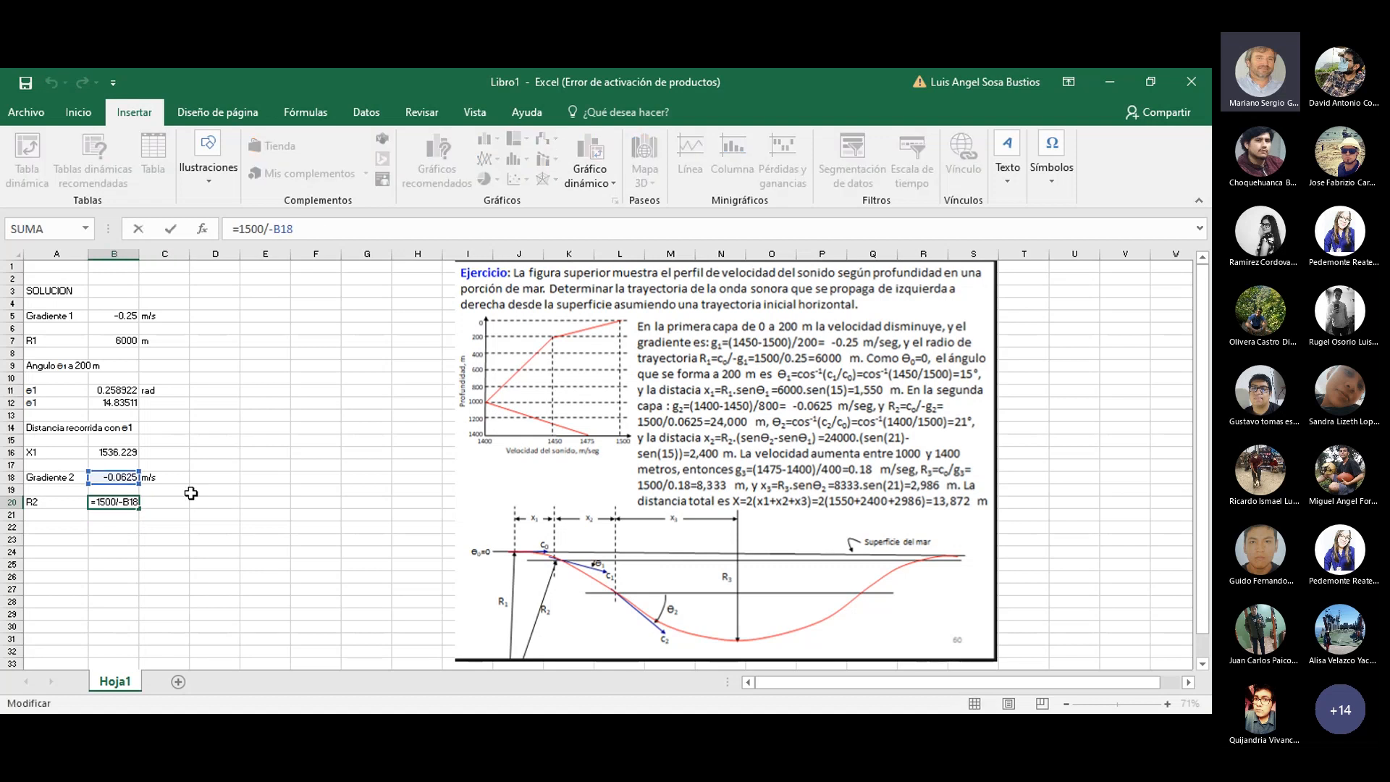
{"action": "left_click", "coordinate": [185, 499]}
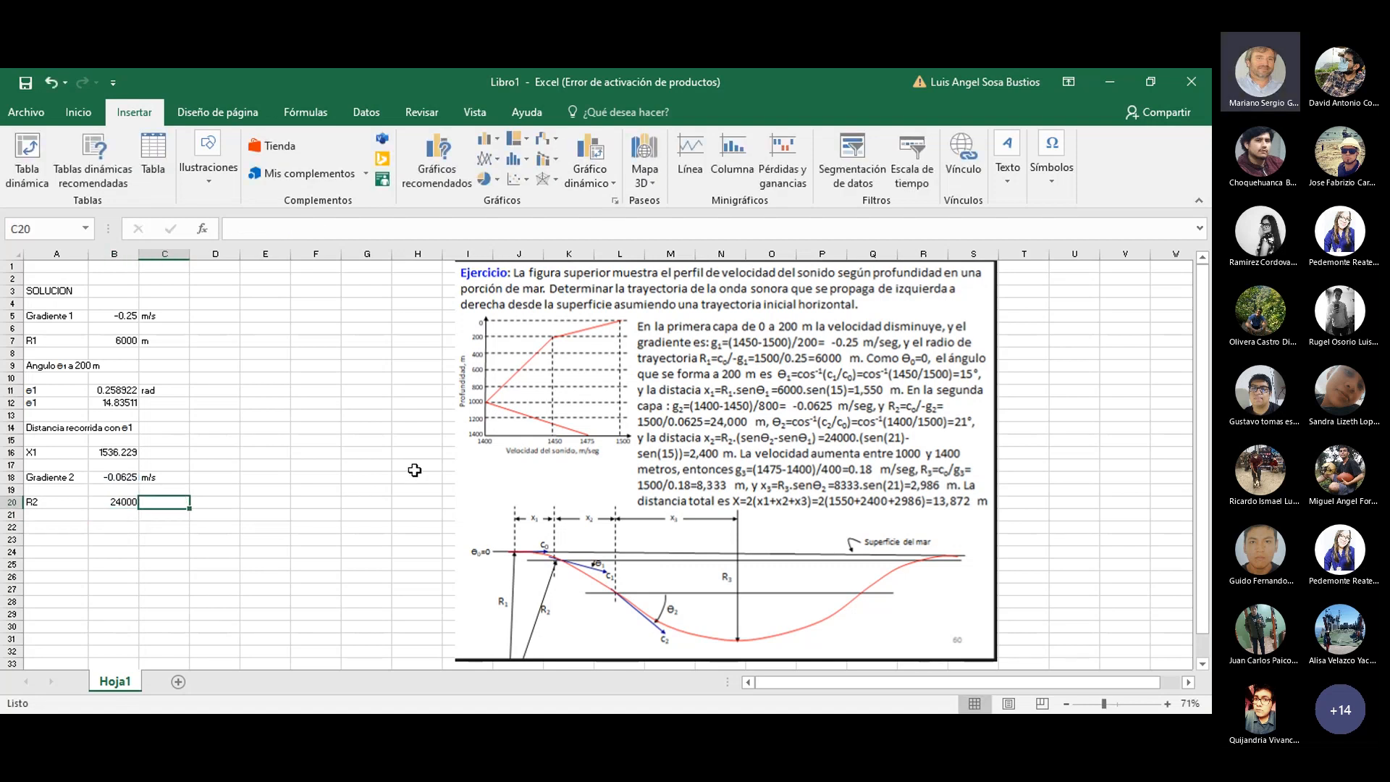
{"action": "type", "text": ","}
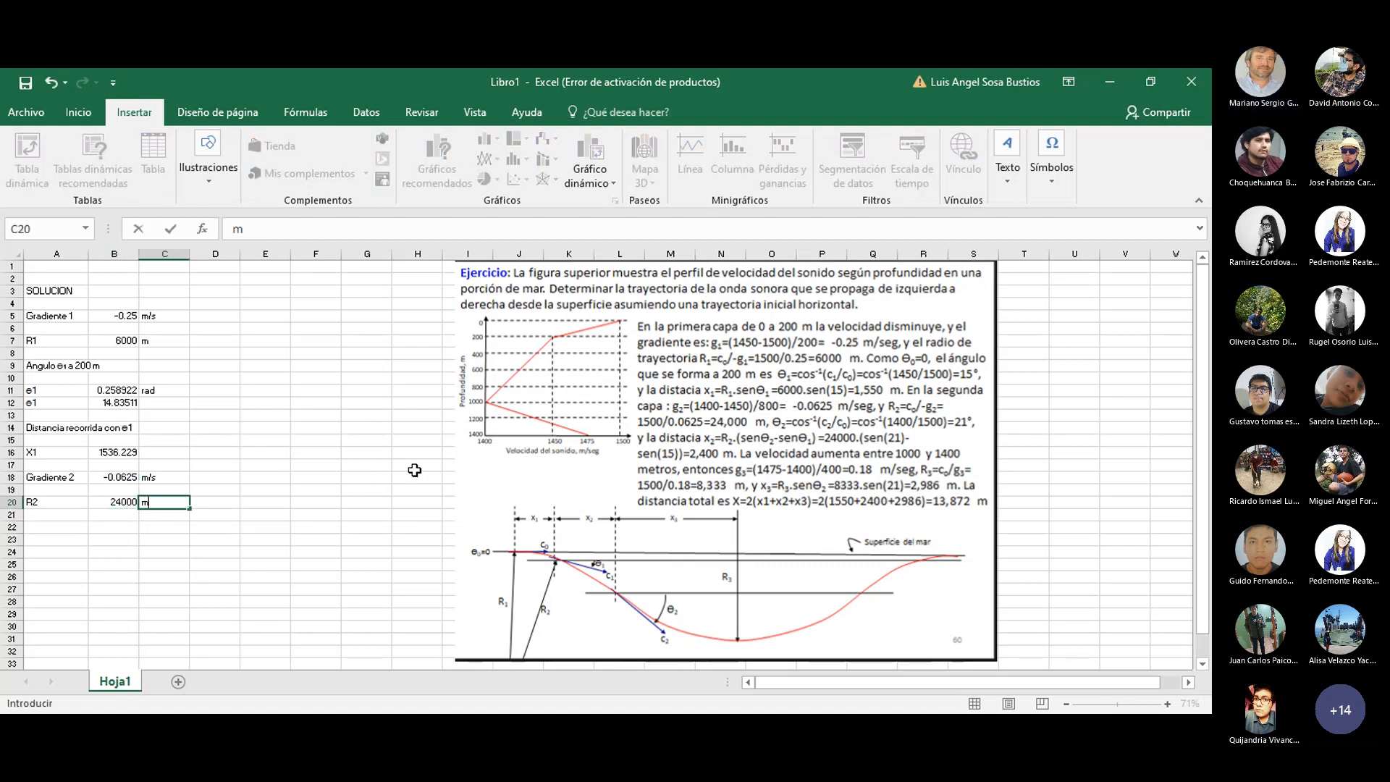
{"action": "key", "text": "BackSpace"}
{"action": "type", "text": "m"}
{"action": "key", "text": "Return"}
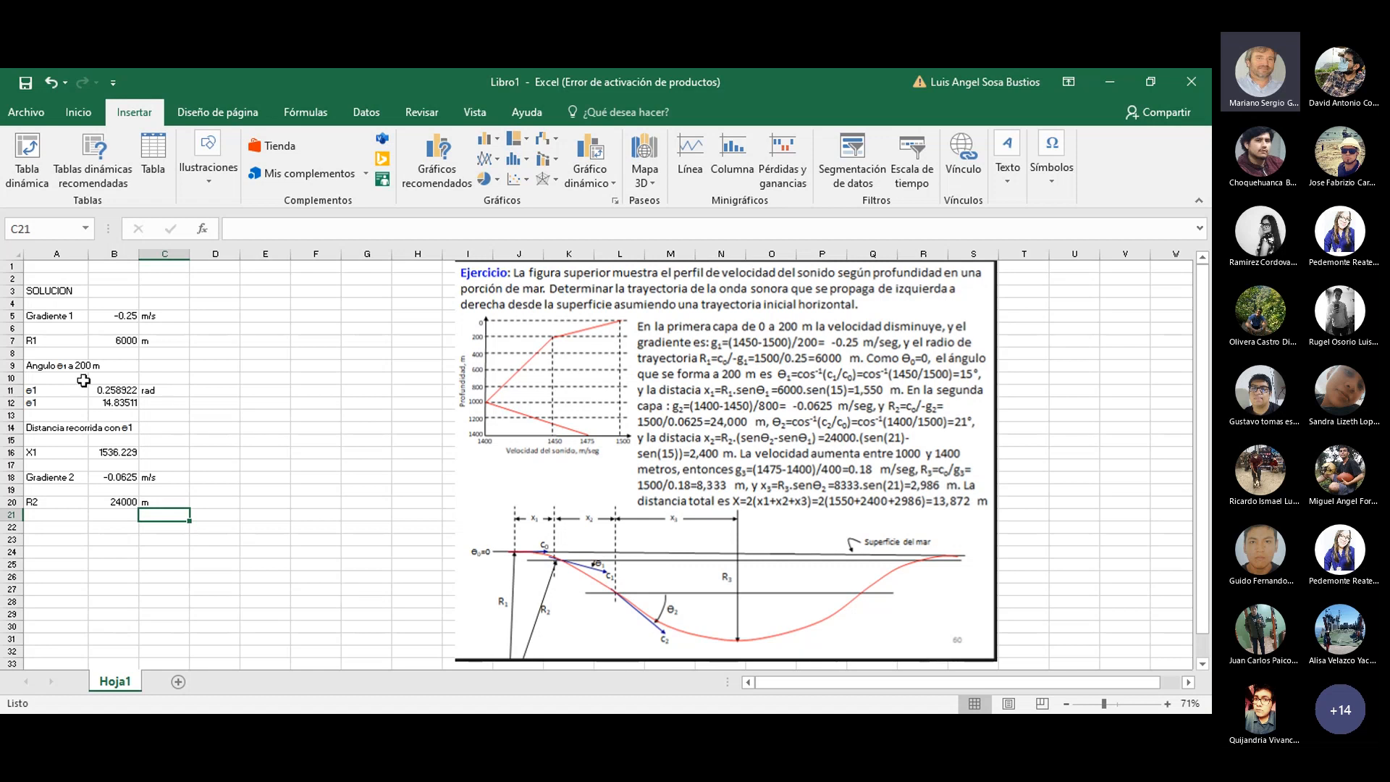
- Copy the label text from cell A9 to A22 and shorten it to "Angulo ϴ2"
{"action": "left_click", "coordinate": [45, 370]}
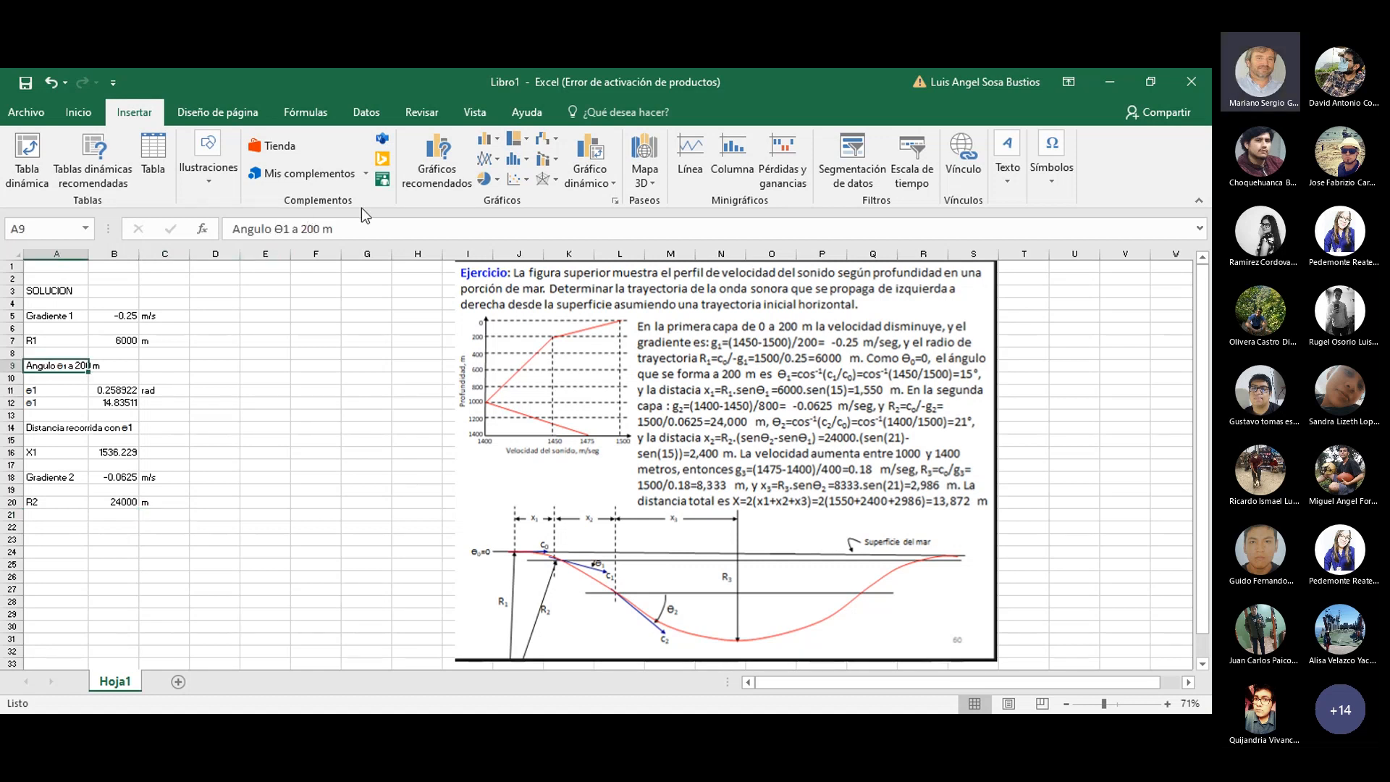
{"action": "left_click_drag", "start_coordinate": [335, 230], "coordinate": [228, 233]}
{"action": "key", "text": "ctrl+c"}
{"action": "left_click", "coordinate": [52, 525]}
{"action": "left_click", "coordinate": [275, 229]}
{"action": "key", "text": "ctrl+v"}
{"action": "key", "text": "Left"}
{"action": "key", "text": "Left"}
{"action": "key", "text": "Left"}
{"action": "key", "text": "Left"}
{"action": "key", "text": "Left"}
{"action": "key", "text": "Left"}
{"action": "key", "text": "Left"}
{"action": "key", "text": "Left"}
{"action": "key", "text": "BackSpace"}
{"action": "type", "text": "2"}
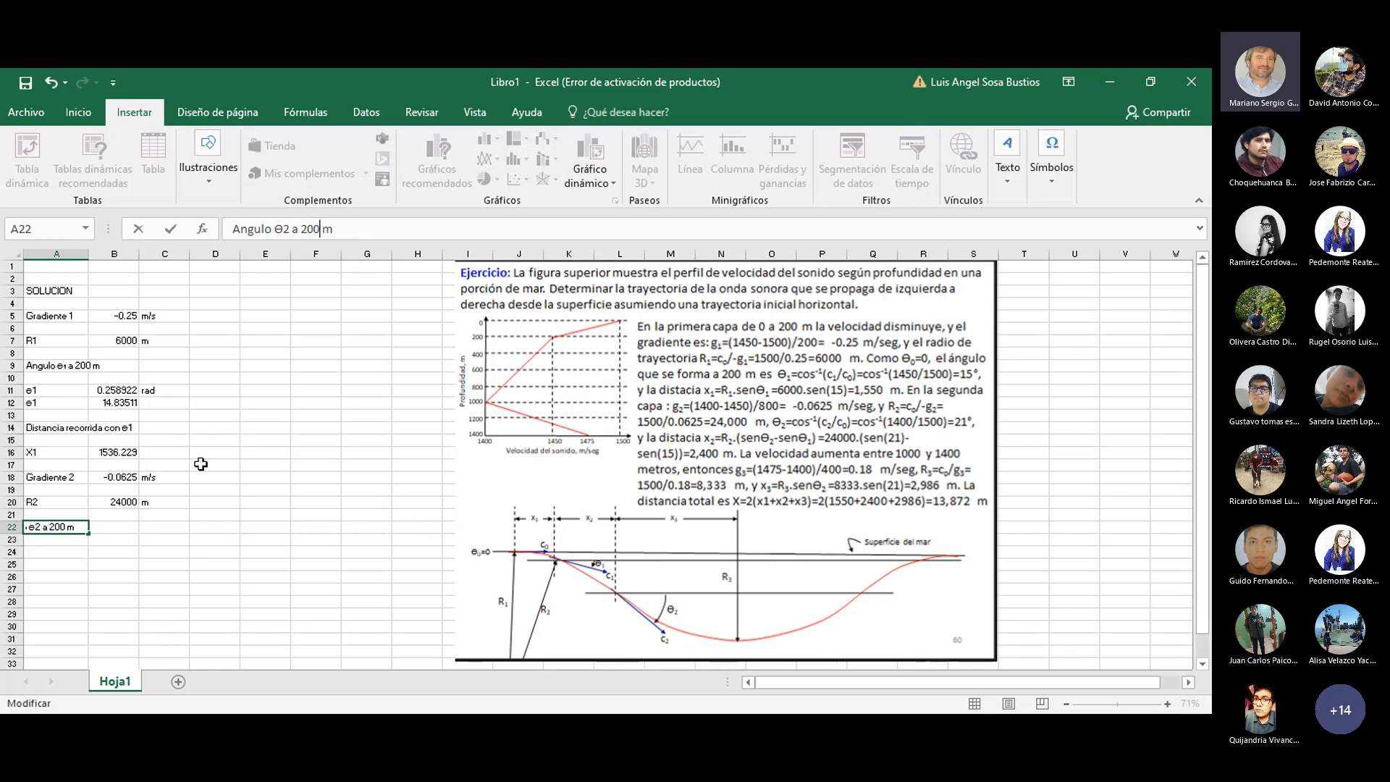
{"action": "left_click_drag", "start_coordinate": [334, 229], "coordinate": [285, 229]}
{"action": "type", "text": "2"}
{"action": "key", "text": "Return"}
{"action": "key", "text": "Return"}
{"action": "left_click", "coordinate": [65, 539]}
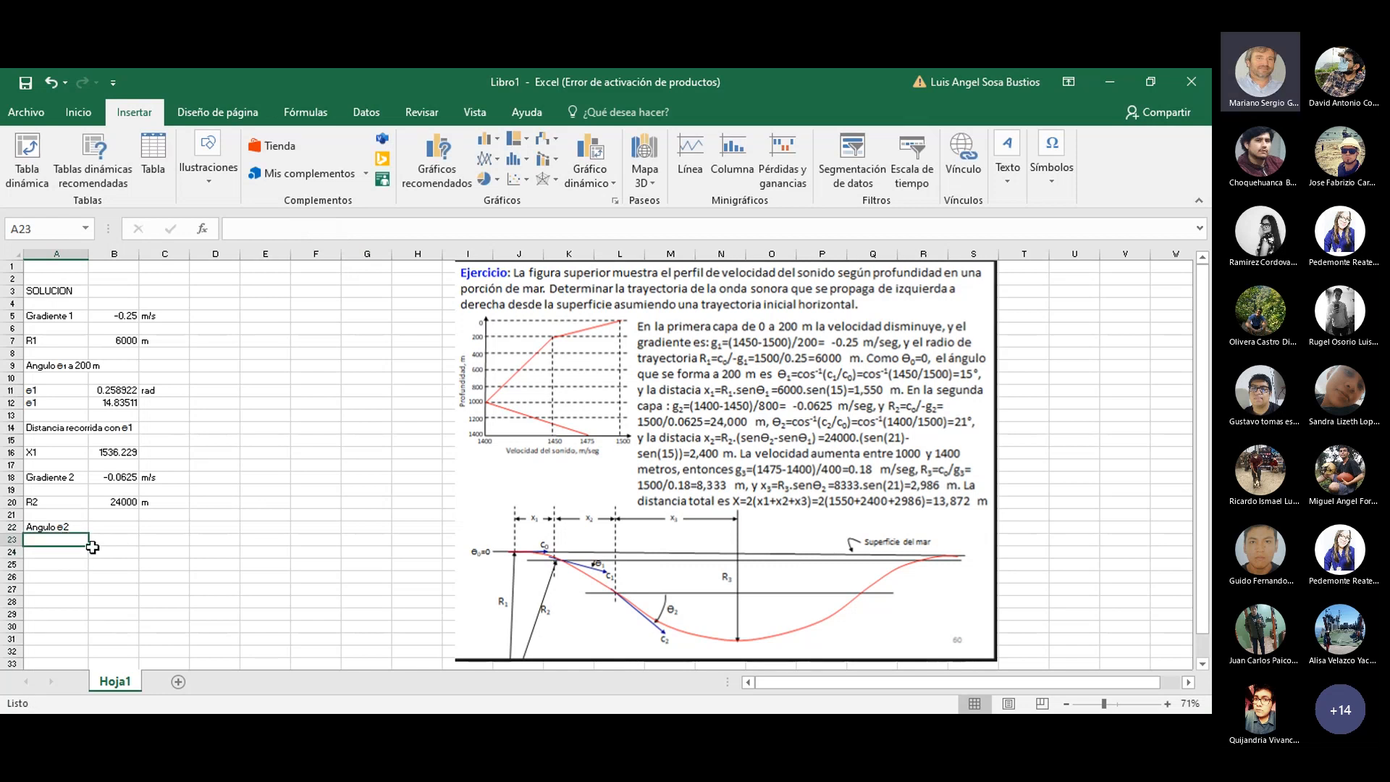
- Copy the symbol "ϴ2" from the label in cell A22 into cell A24
{"action": "left_click", "coordinate": [58, 527]}
{"action": "left_click_drag", "start_coordinate": [292, 230], "coordinate": [275, 230]}
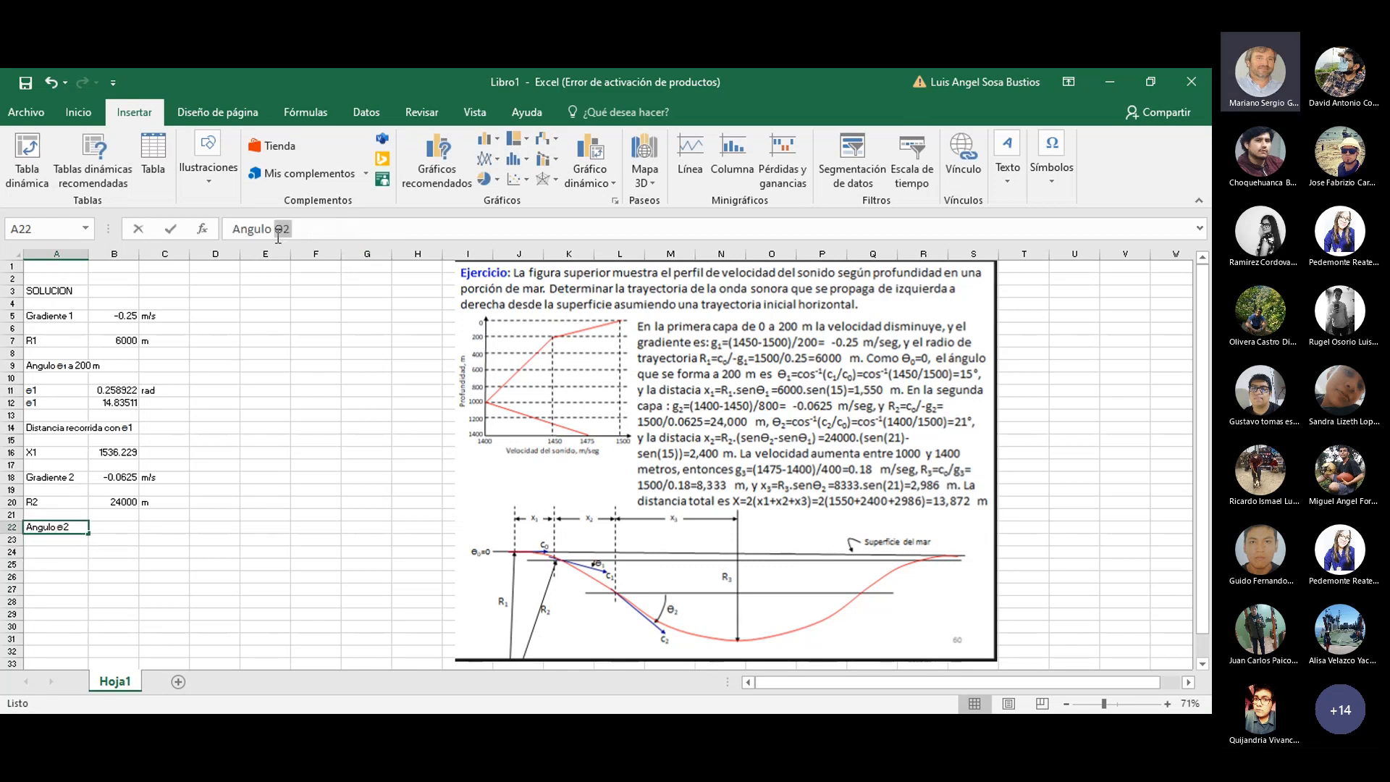
{"action": "key", "text": "ctrl+c"}
{"action": "left_click", "coordinate": [64, 552]}
{"action": "key", "text": "ctrl+v"}
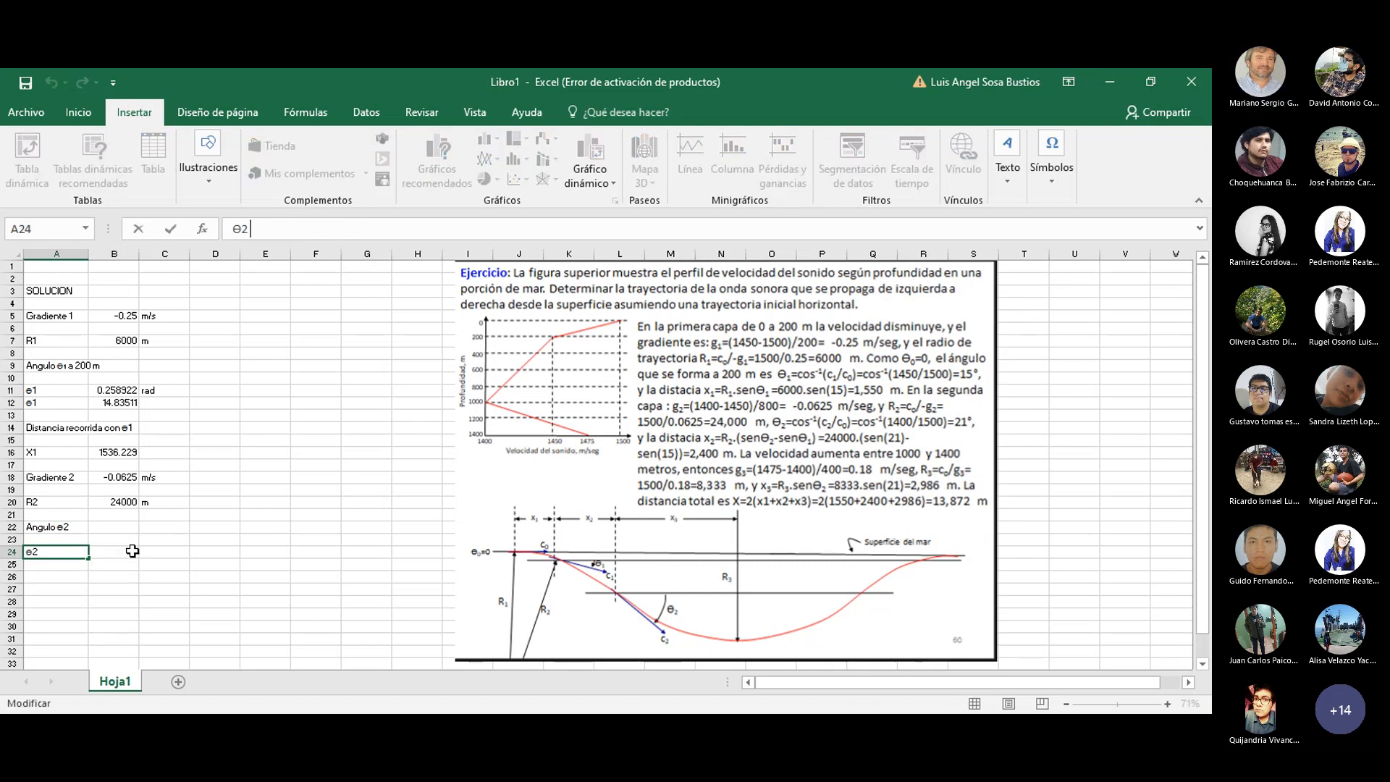
- Calculate ϴ2 in cell B24 with =acos(1400/1500) and enter its unit "rad" in C24
{"action": "left_click", "coordinate": [113, 553]}
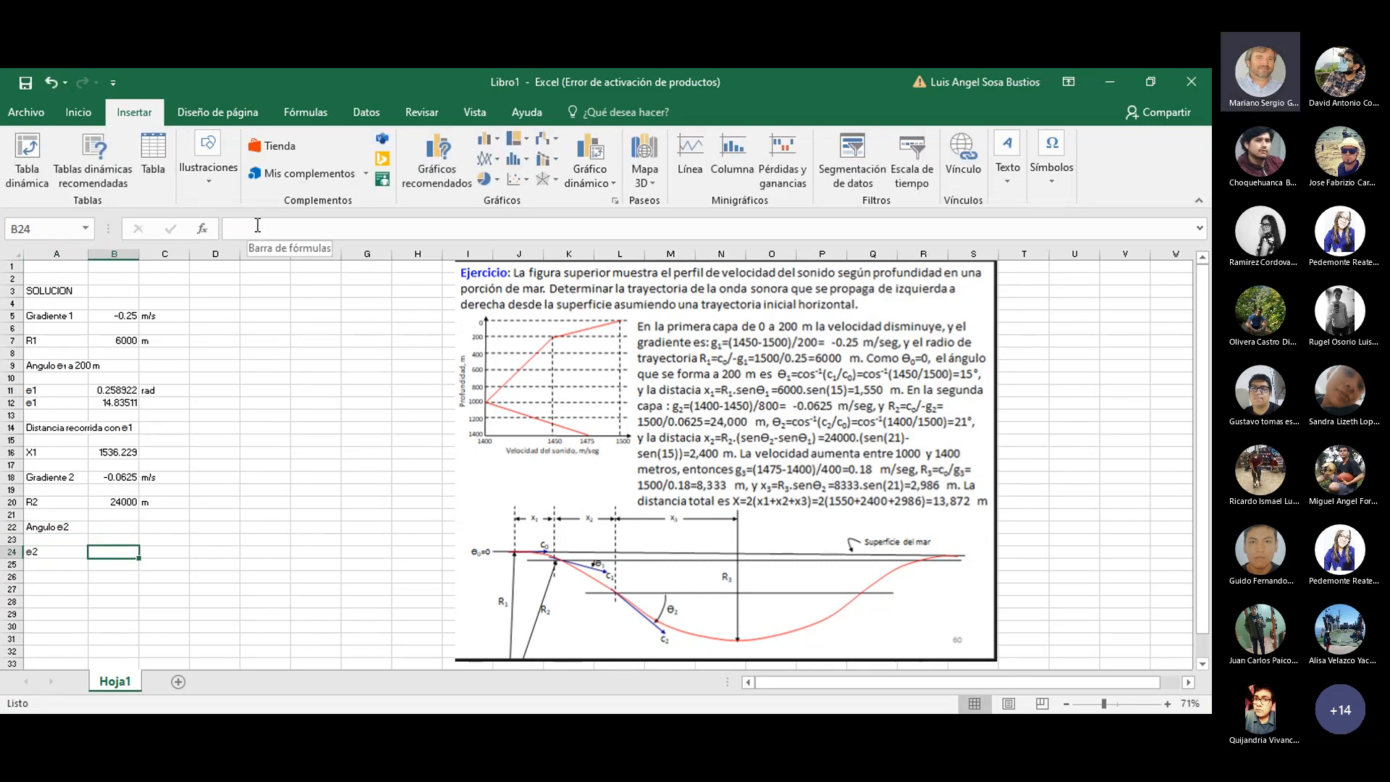
{"action": "type", "text": "="}
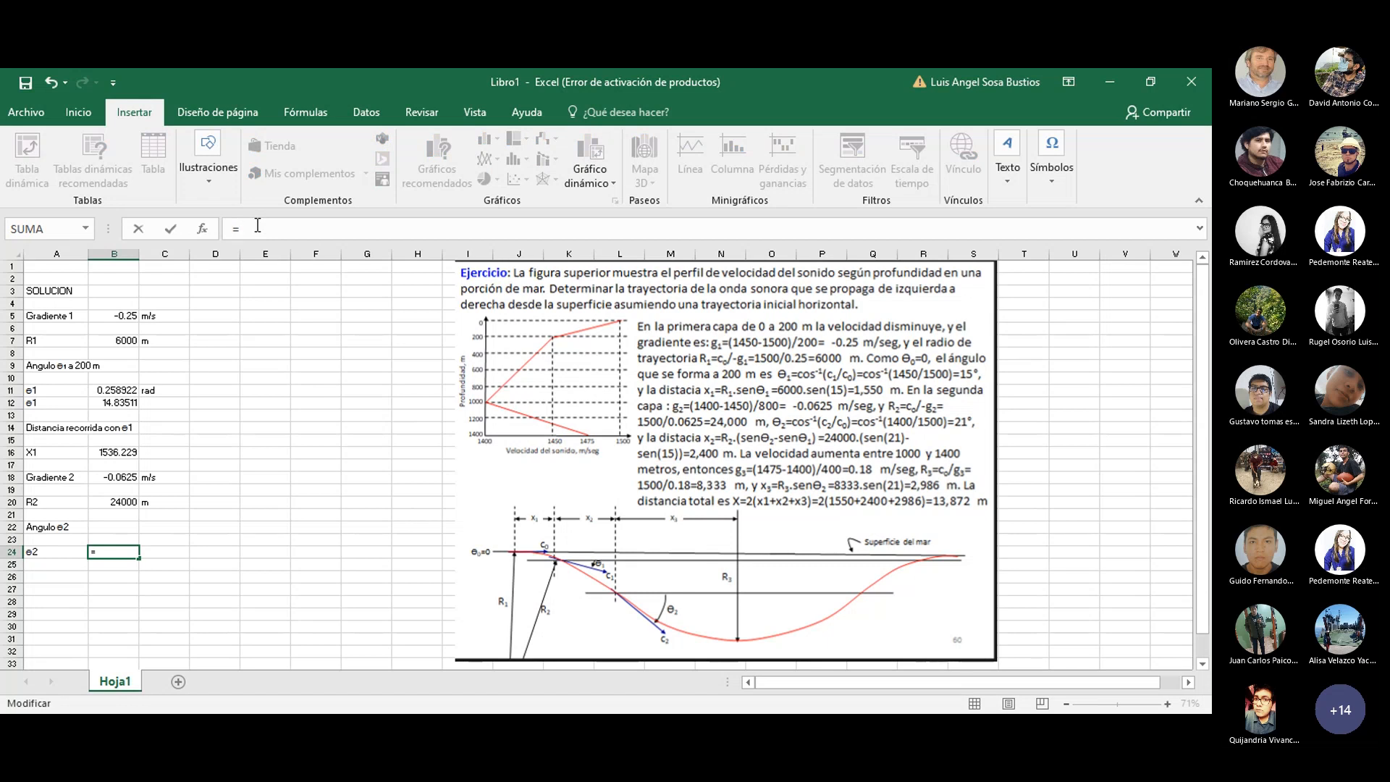
{"action": "type", "text": "acos(1400/150"}
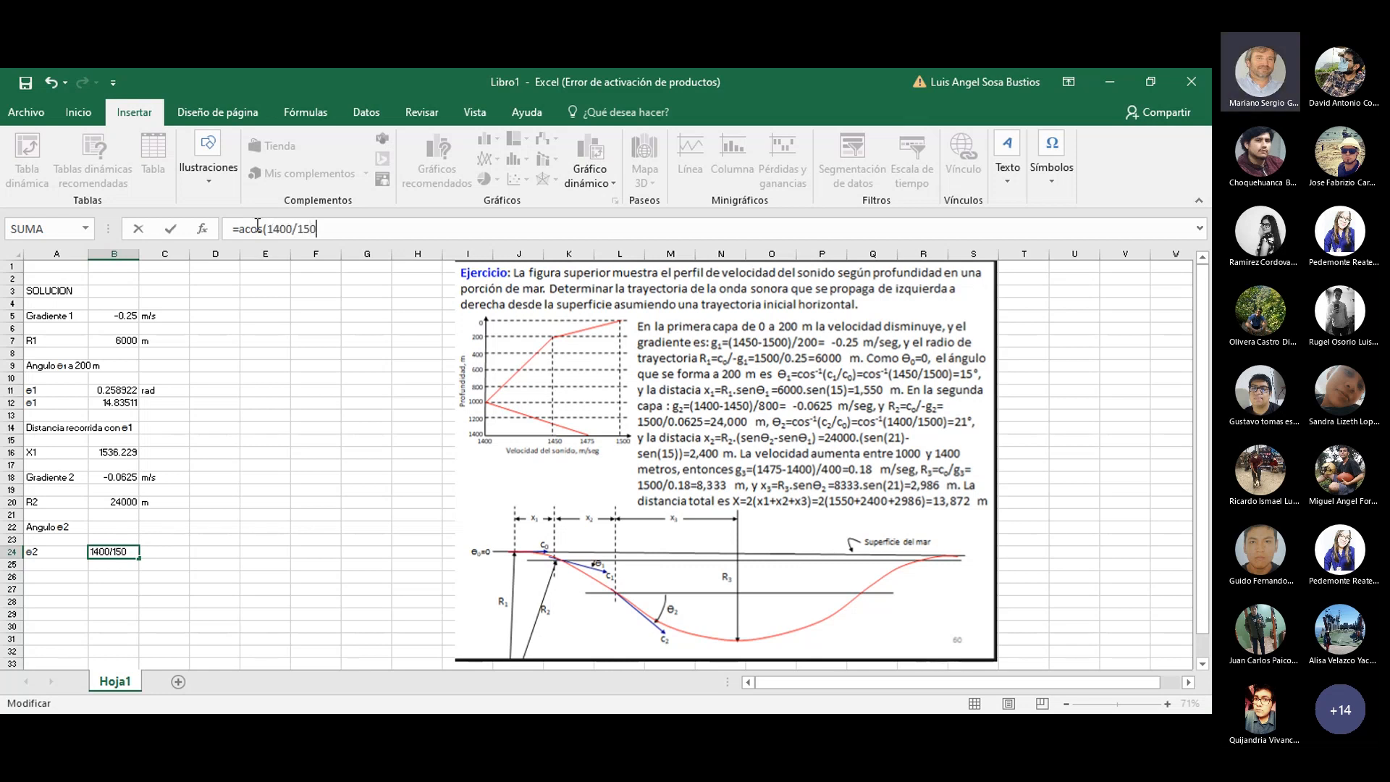
{"action": "type", "text": "0)"}
{"action": "key", "text": "Tab"}
{"action": "type", "text": "rad"}
{"action": "key", "text": "Return"}
- Enter "grados" in cell C25 and convert ϴ2 to degrees in B25 with =B24*180/pi()
{"action": "type", "text": "grado"}
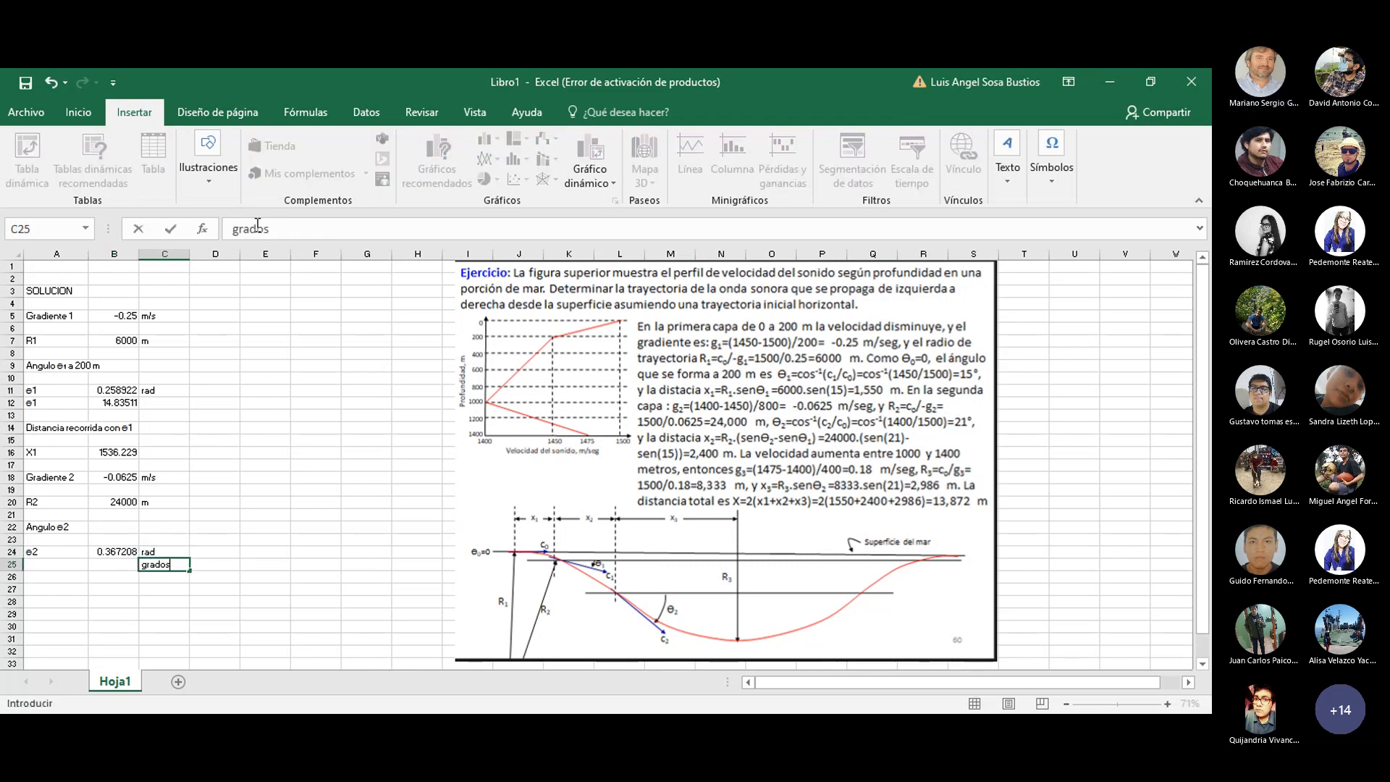
{"action": "key", "text": "Left"}
{"action": "left_click", "coordinate": [257, 227]}
{"action": "type", "text": "="}
{"action": "left_click", "coordinate": [123, 552]}
{"action": "type", "text": "*180/pi()"}
{"action": "key", "text": "Return"}
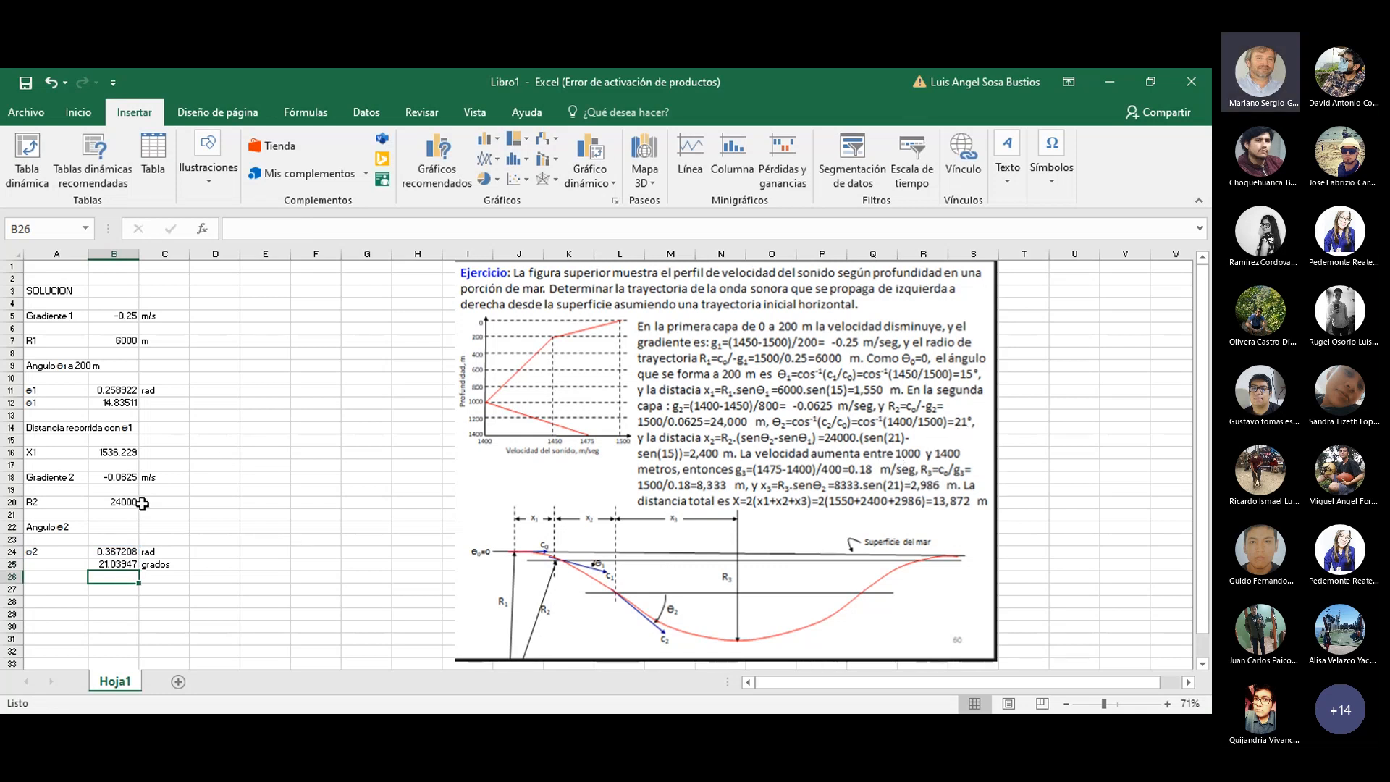
- Enter the unit "grados" in cell C12 for the ϴ1 angle in degrees
{"action": "left_click", "coordinate": [166, 404]}
{"action": "type", "text": "g"}
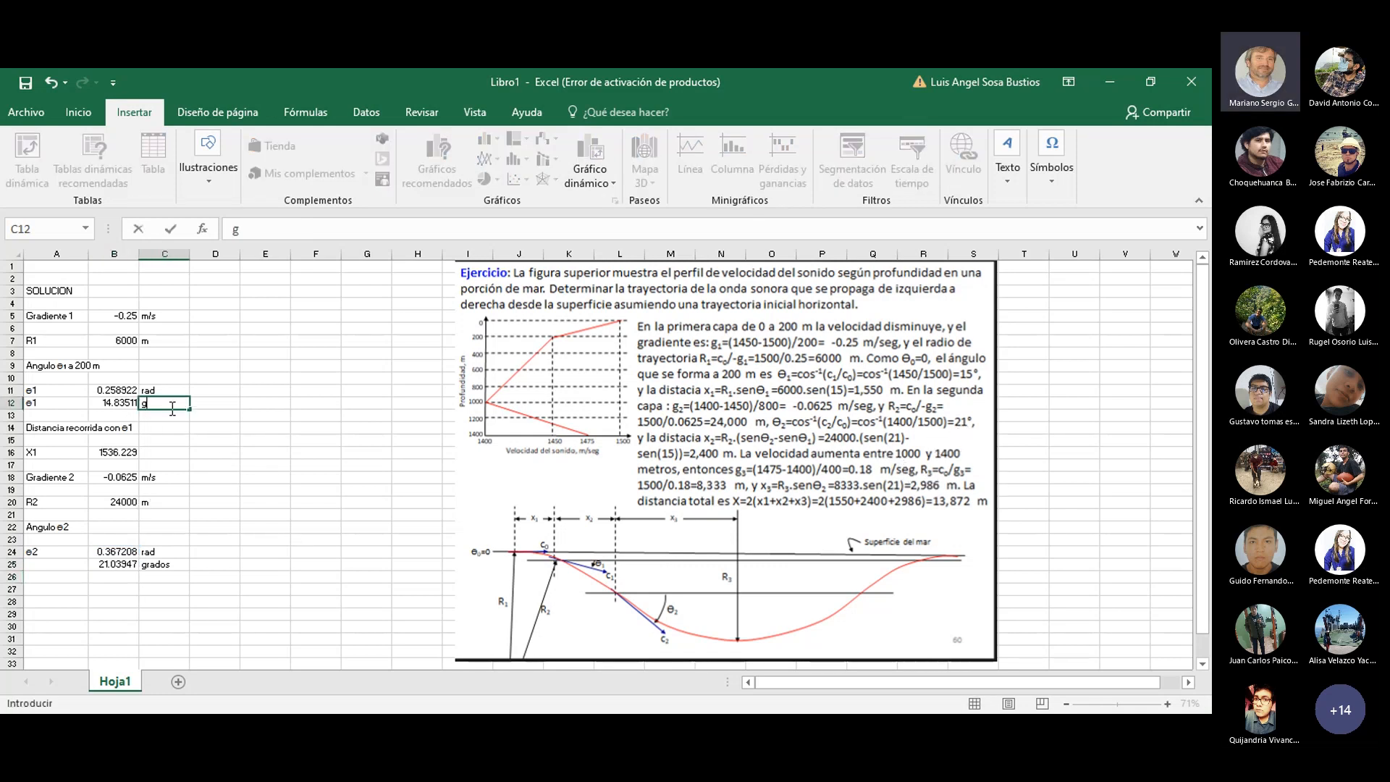
{"action": "type", "text": "rados"}
{"action": "key", "text": "Return"}
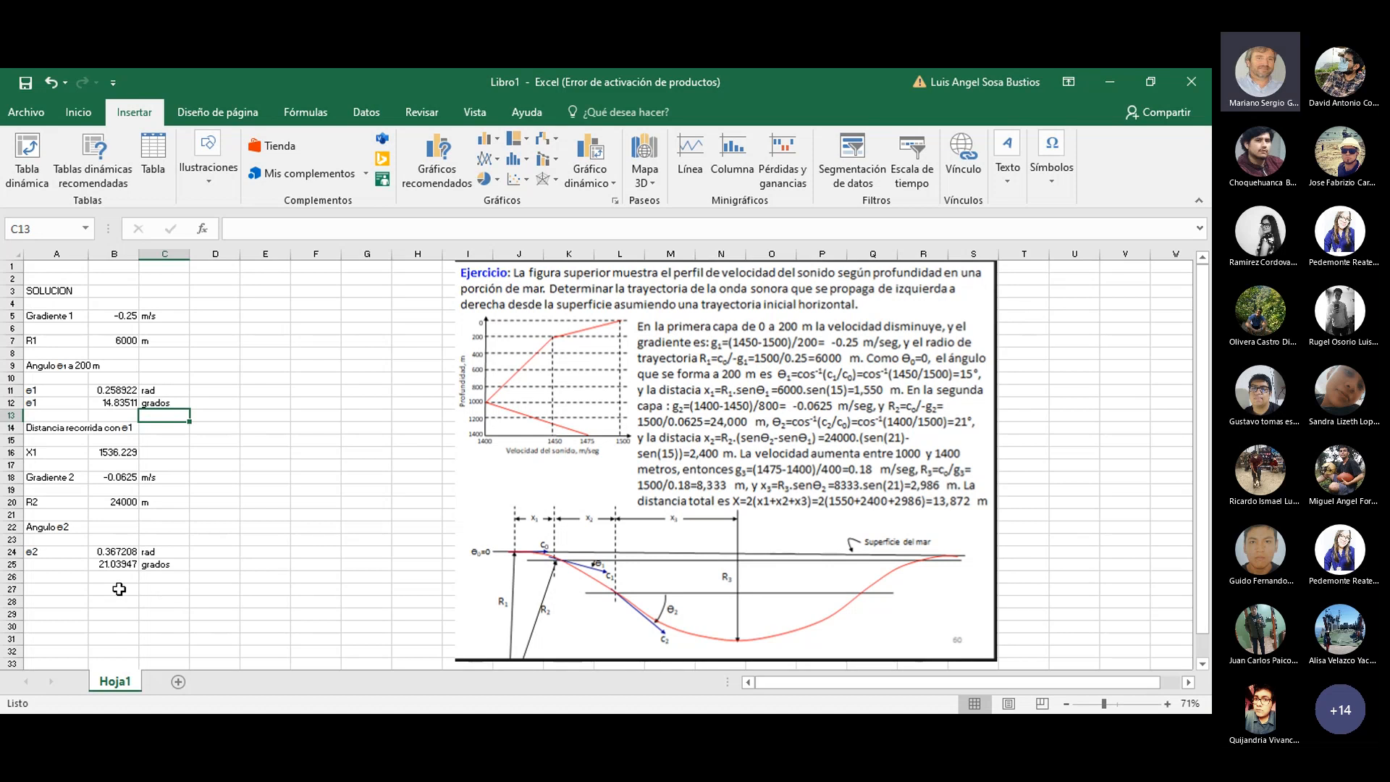
{"action": "left_click", "coordinate": [47, 591]}
{"action": "type", "text": "X"}
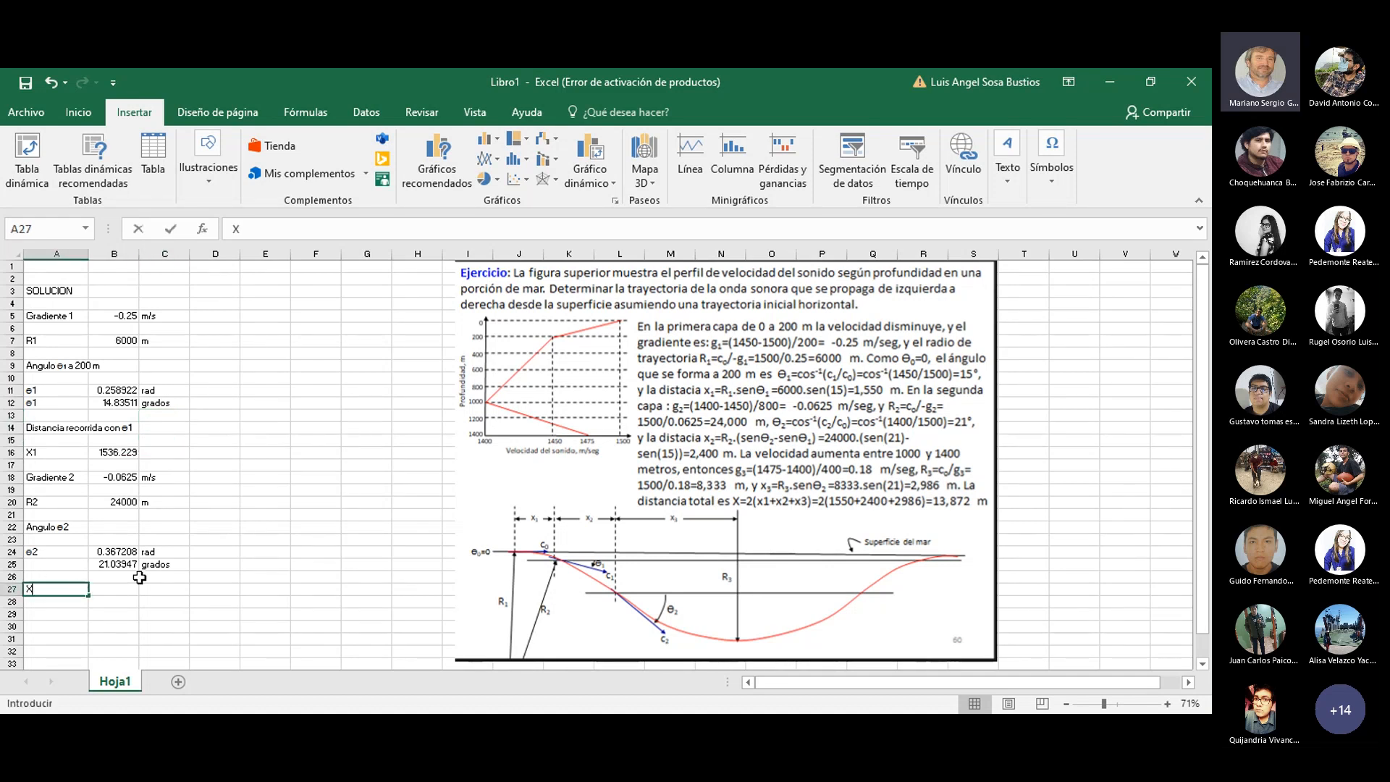
{"action": "key", "text": "BackSpace"}
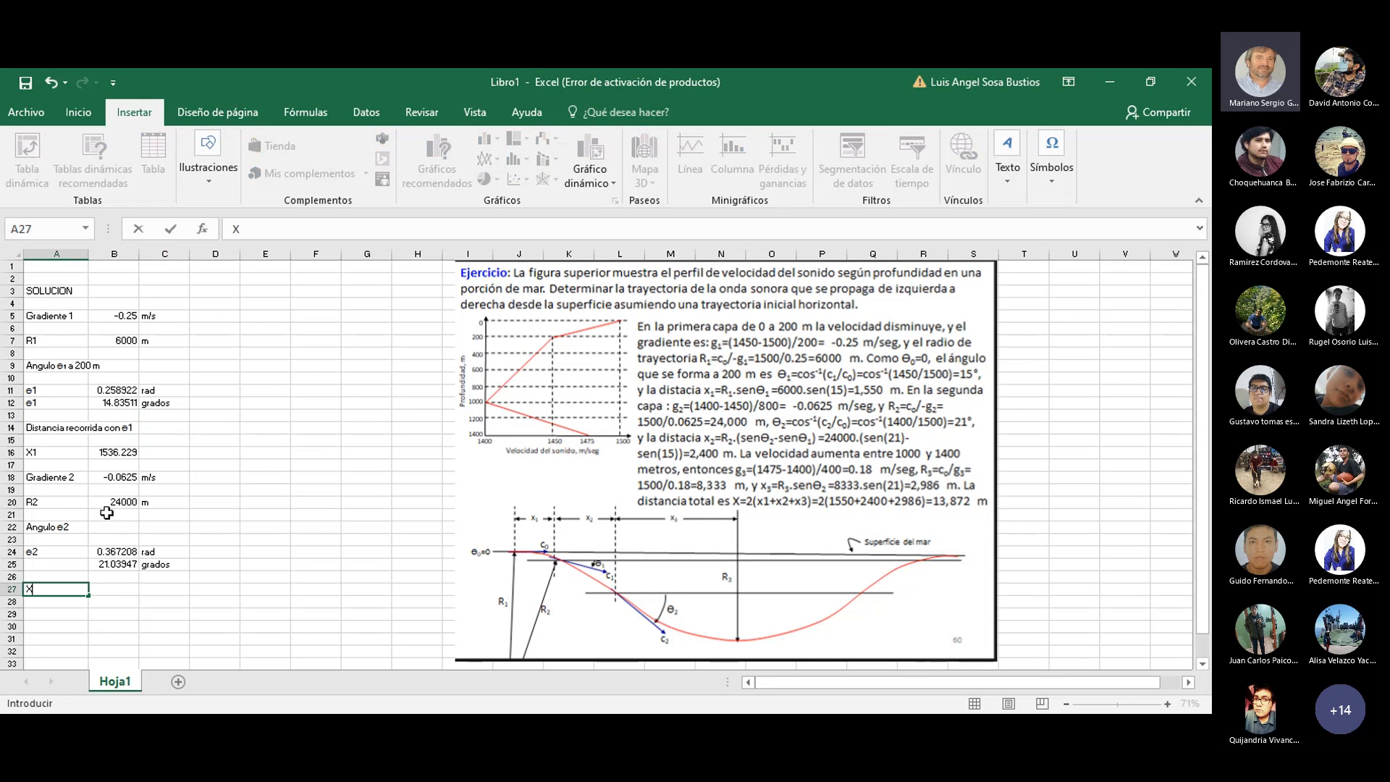
- Copy the label "Distancia recorrida con ϴ1" from A14 into cell A27 and change it to "Distancia recorrida con ϴ2"
{"action": "left_click", "coordinate": [75, 429]}
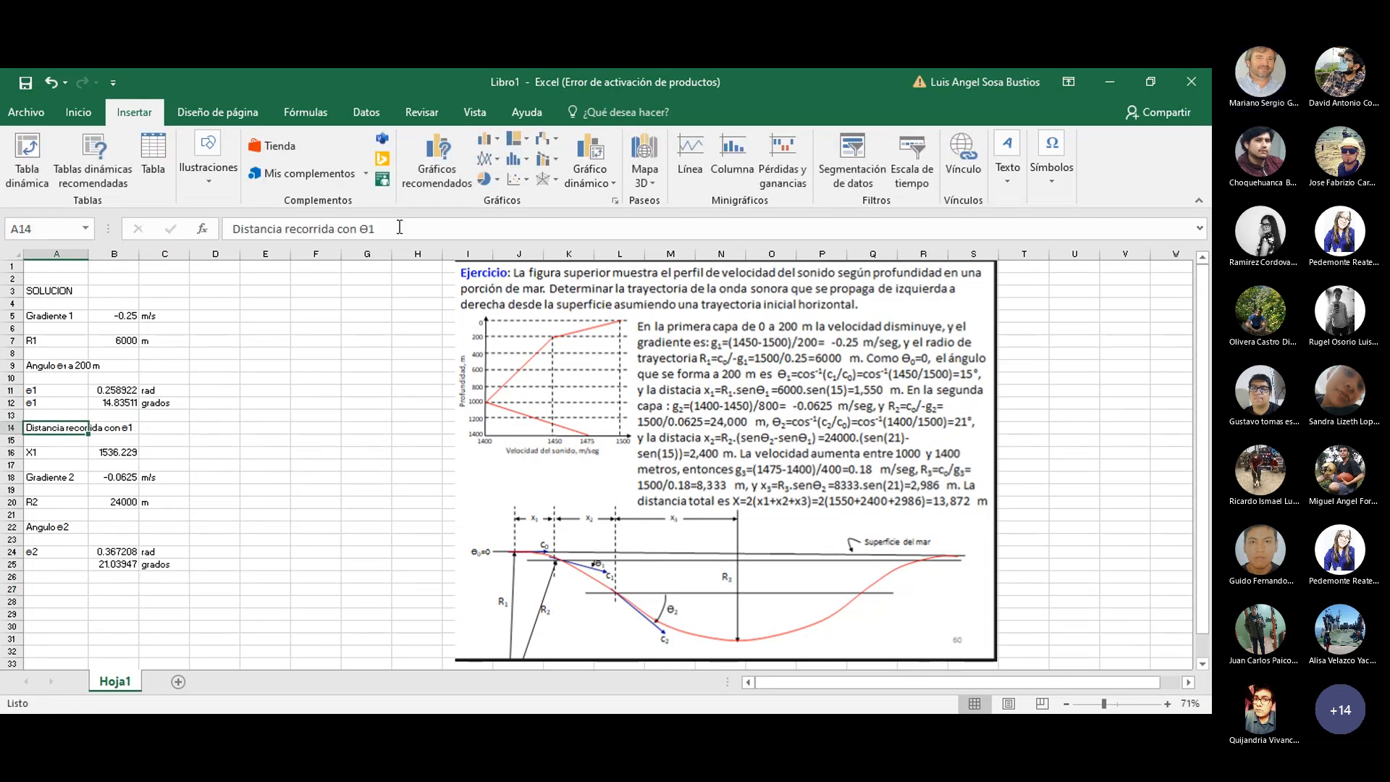
{"action": "left_click_drag", "start_coordinate": [399, 227], "coordinate": [224, 229]}
{"action": "left_click", "coordinate": [56, 601]}
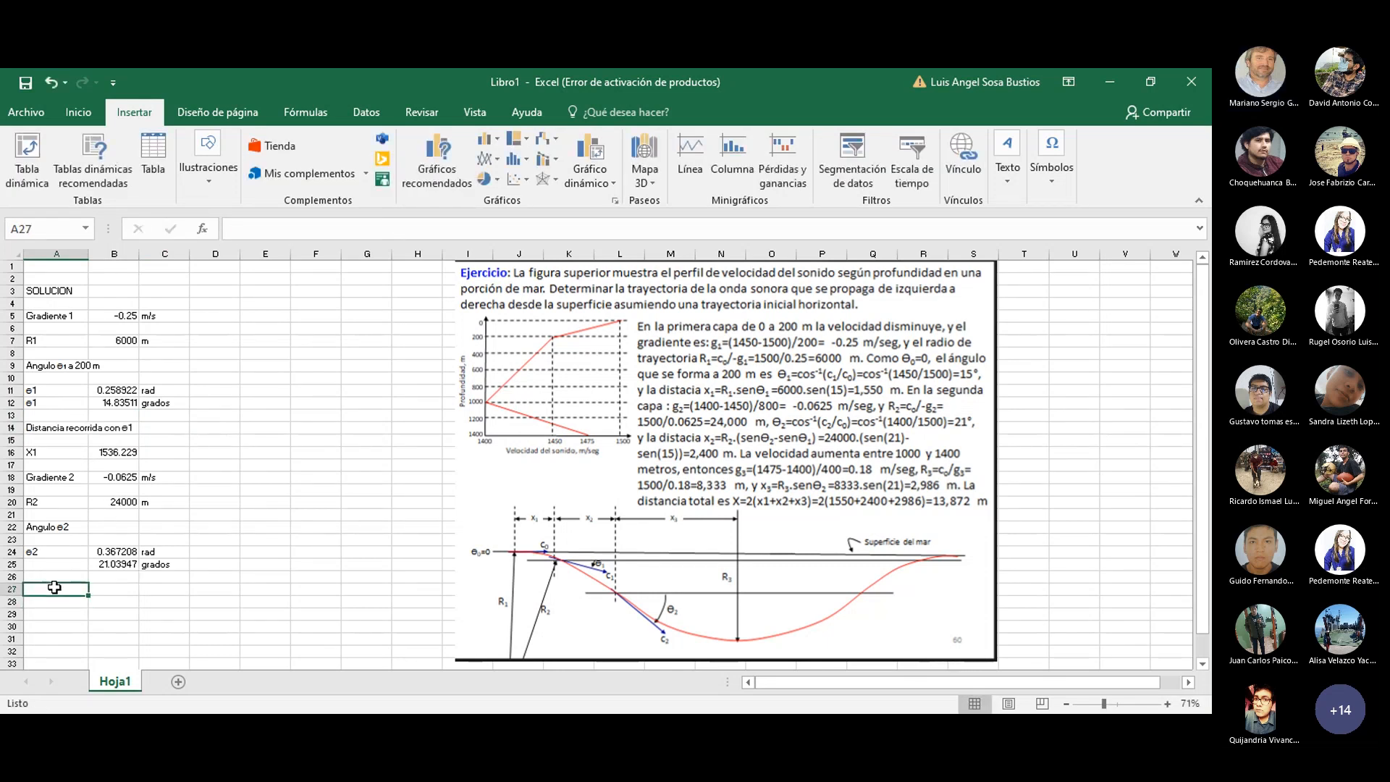
{"action": "left_click", "coordinate": [54, 587]}
{"action": "key", "text": "ctrl+v"}
{"action": "left_click", "coordinate": [389, 228]}
{"action": "key", "text": "BackSpace"}
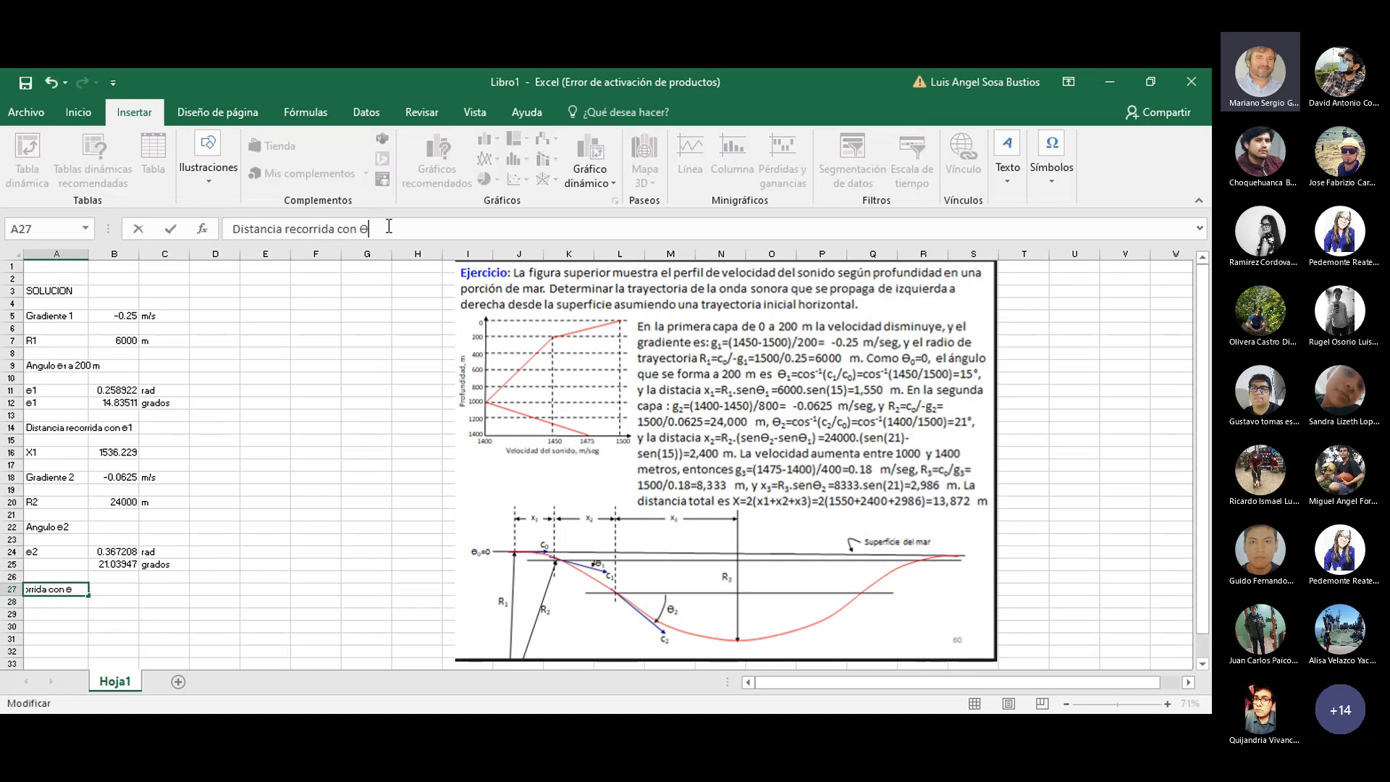
{"action": "key", "text": "Return"}
{"action": "key", "text": "Return"}
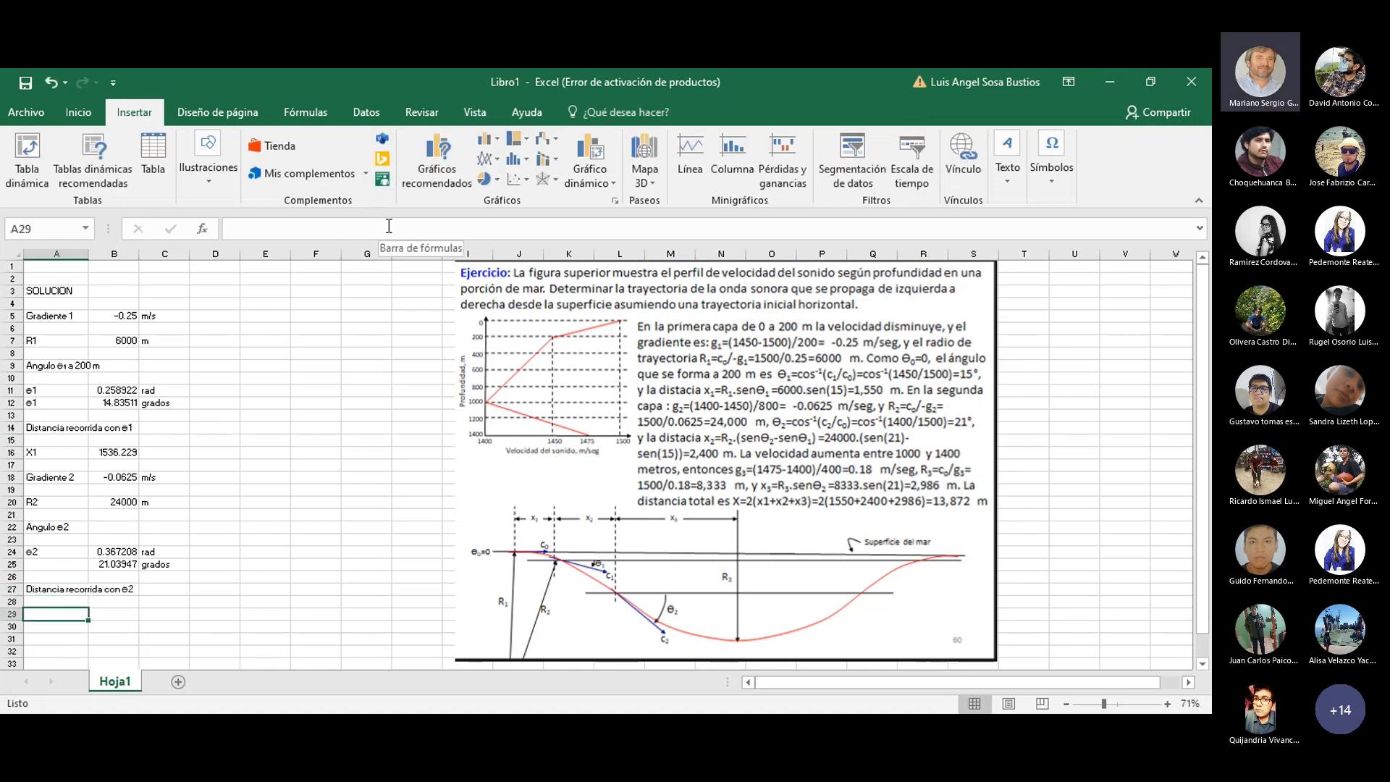
- Enter "X2" in cell A29 and calculate the distance in B29 with =B20*(seno(B24)-seno(B11))
{"action": "type", "text": "X2"}
{"action": "key", "text": "Tab"}
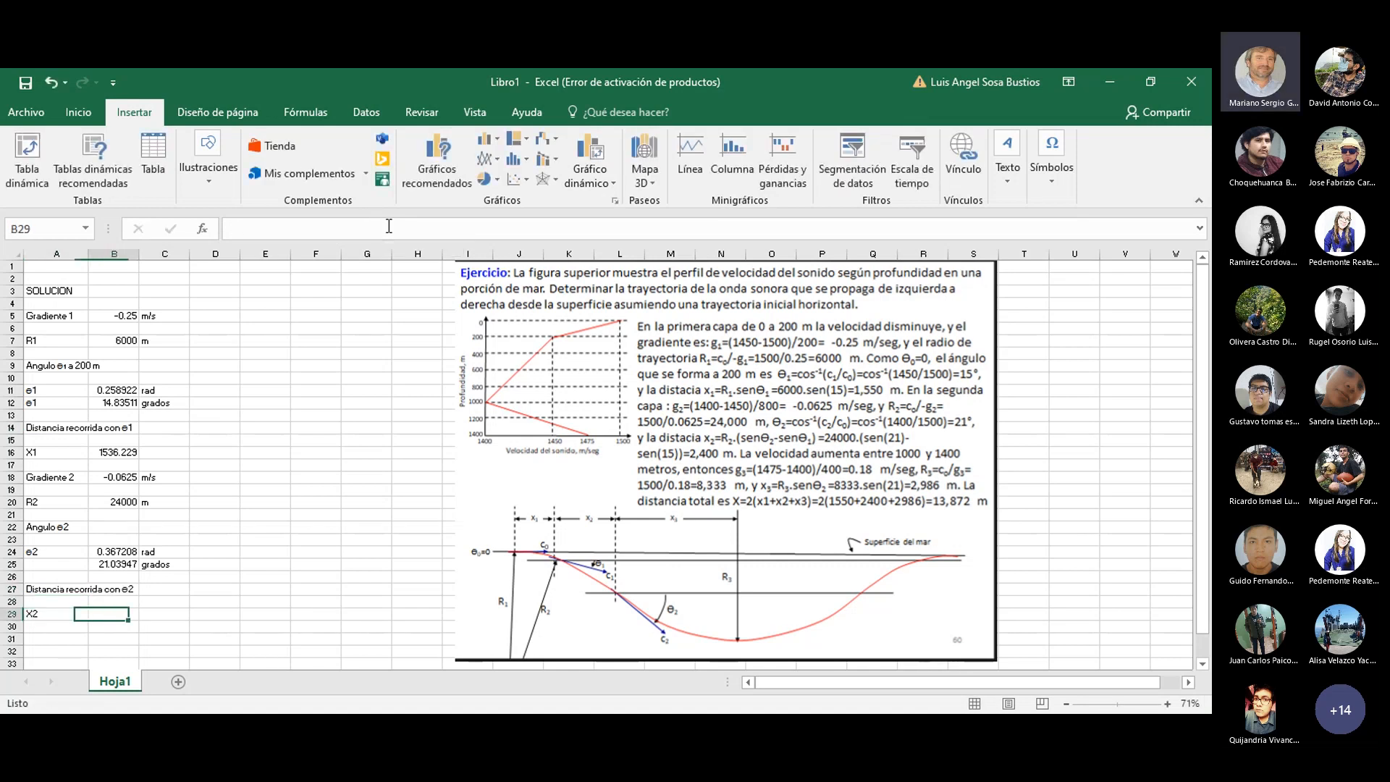
{"action": "left_click", "coordinate": [389, 228]}
{"action": "type", "text": "="}
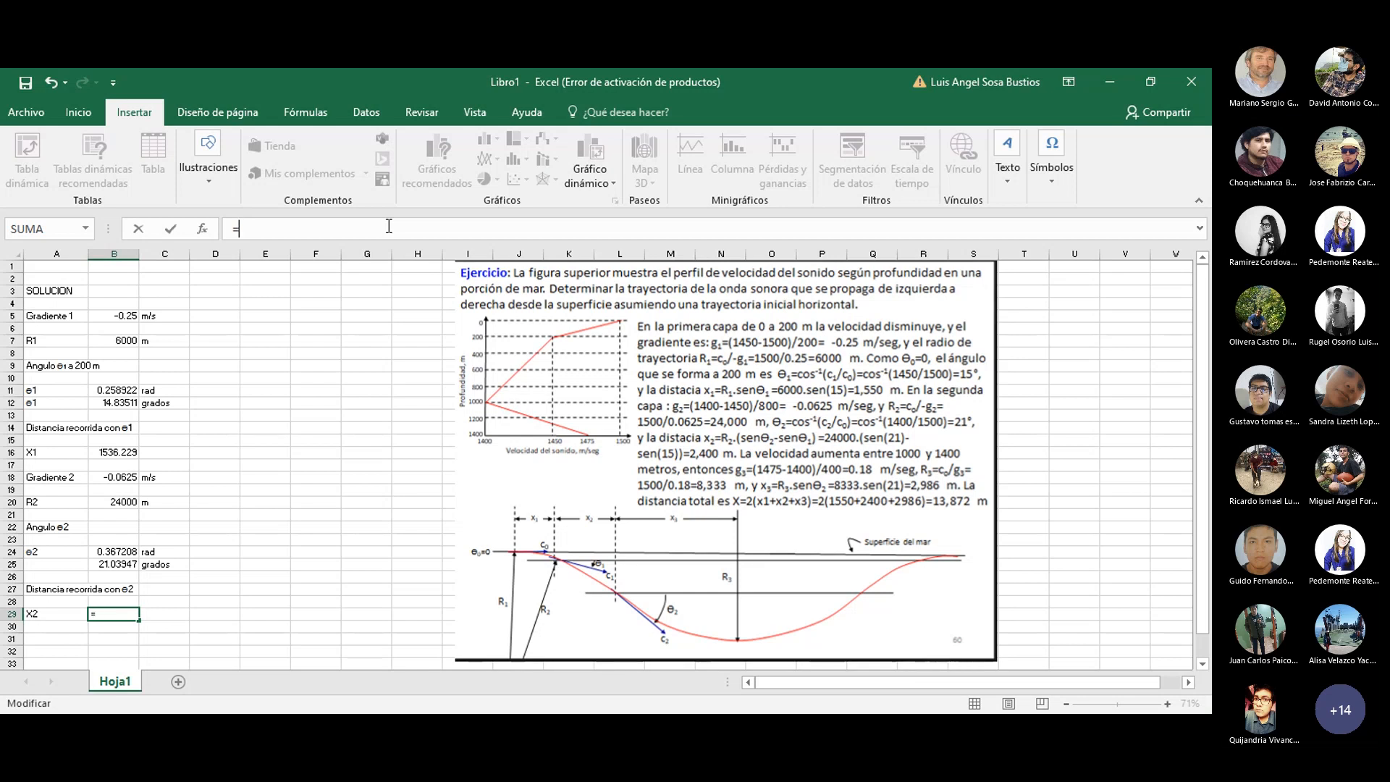
{"action": "left_click", "coordinate": [116, 507]}
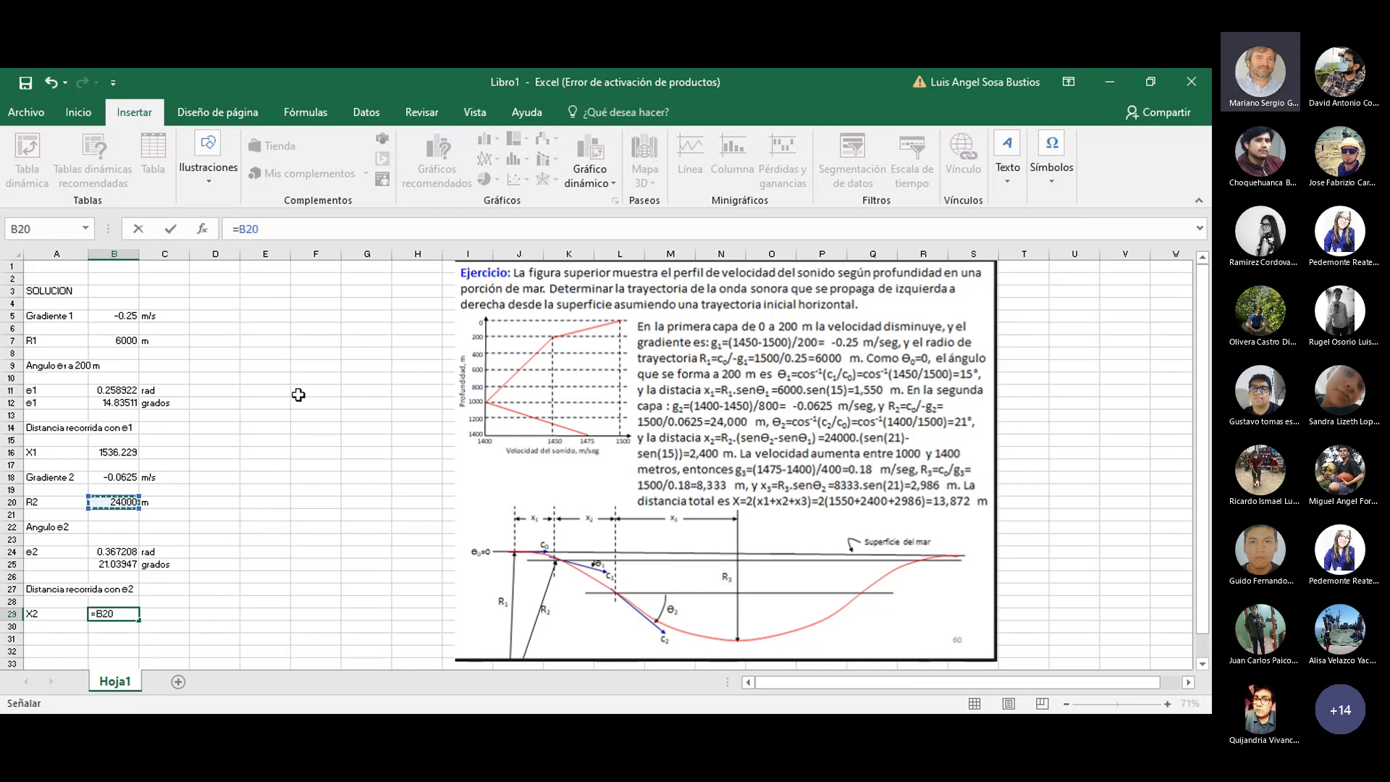
{"action": "type", "text": "*(seno"}
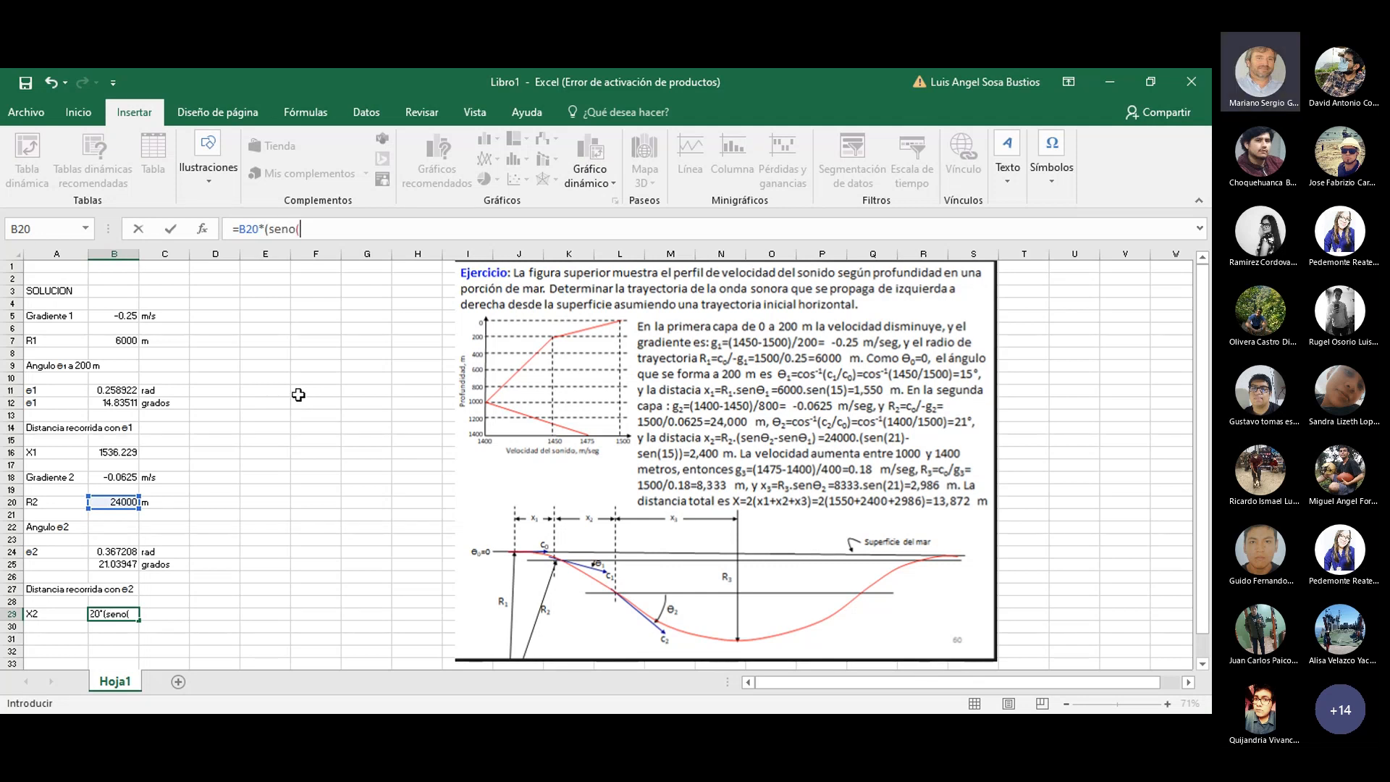
{"action": "type", "text": "("}
{"action": "left_click", "coordinate": [132, 565]}
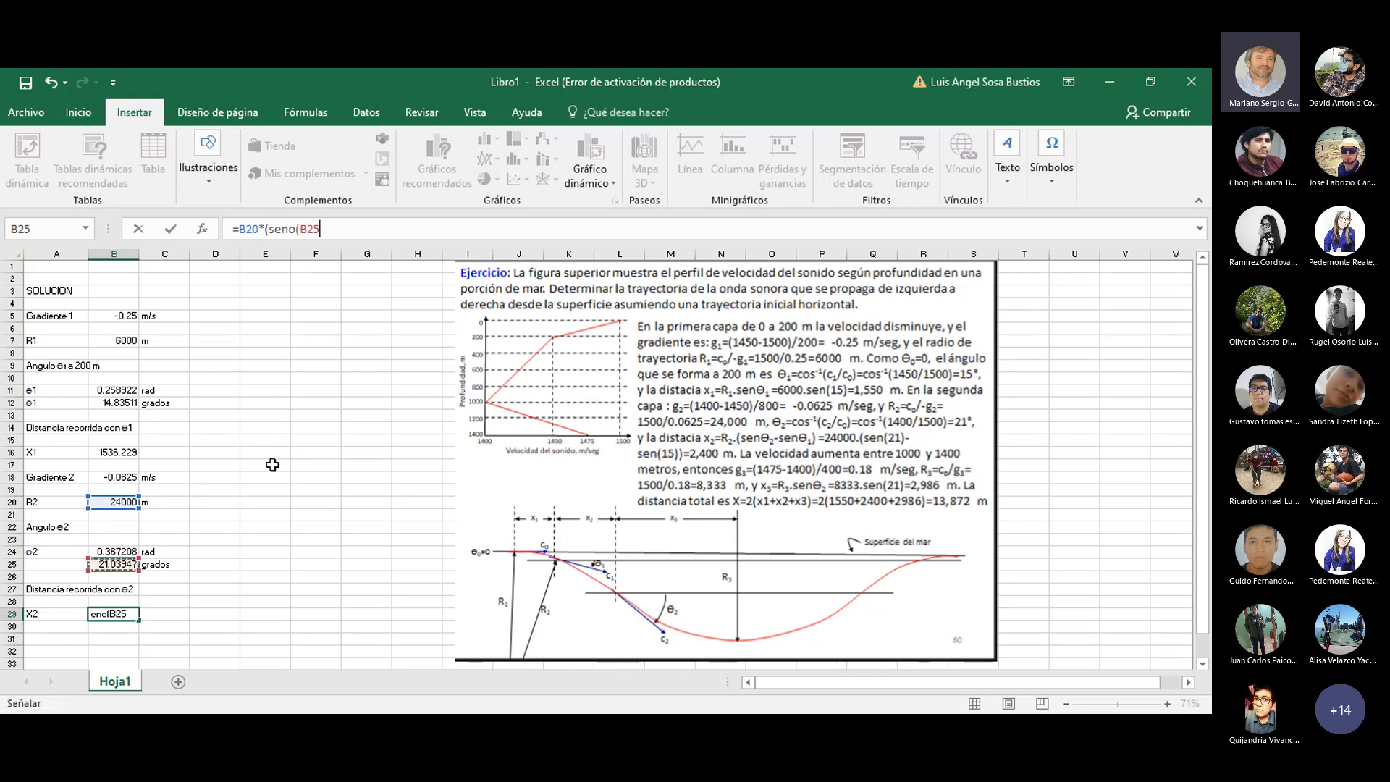
{"action": "left_click", "coordinate": [114, 551]}
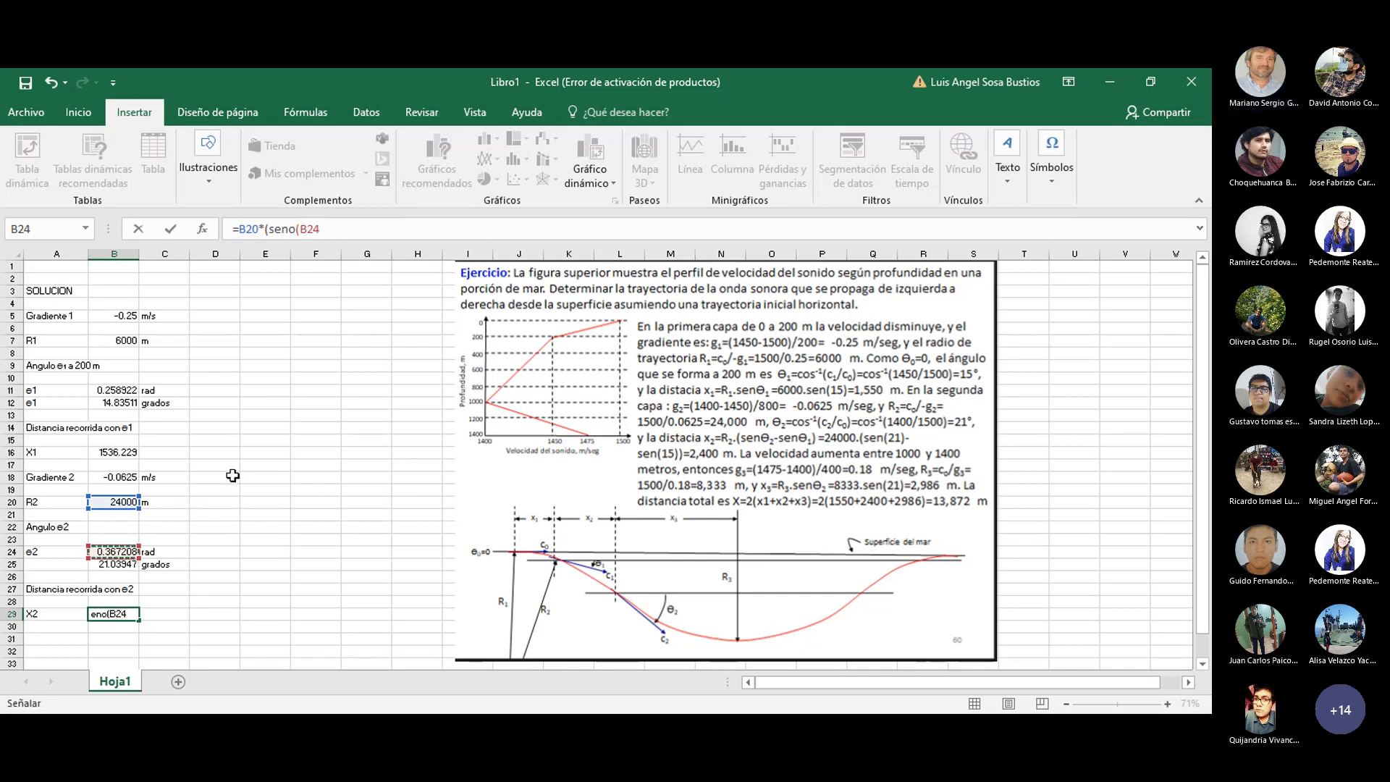
{"action": "type", "text": ")"}
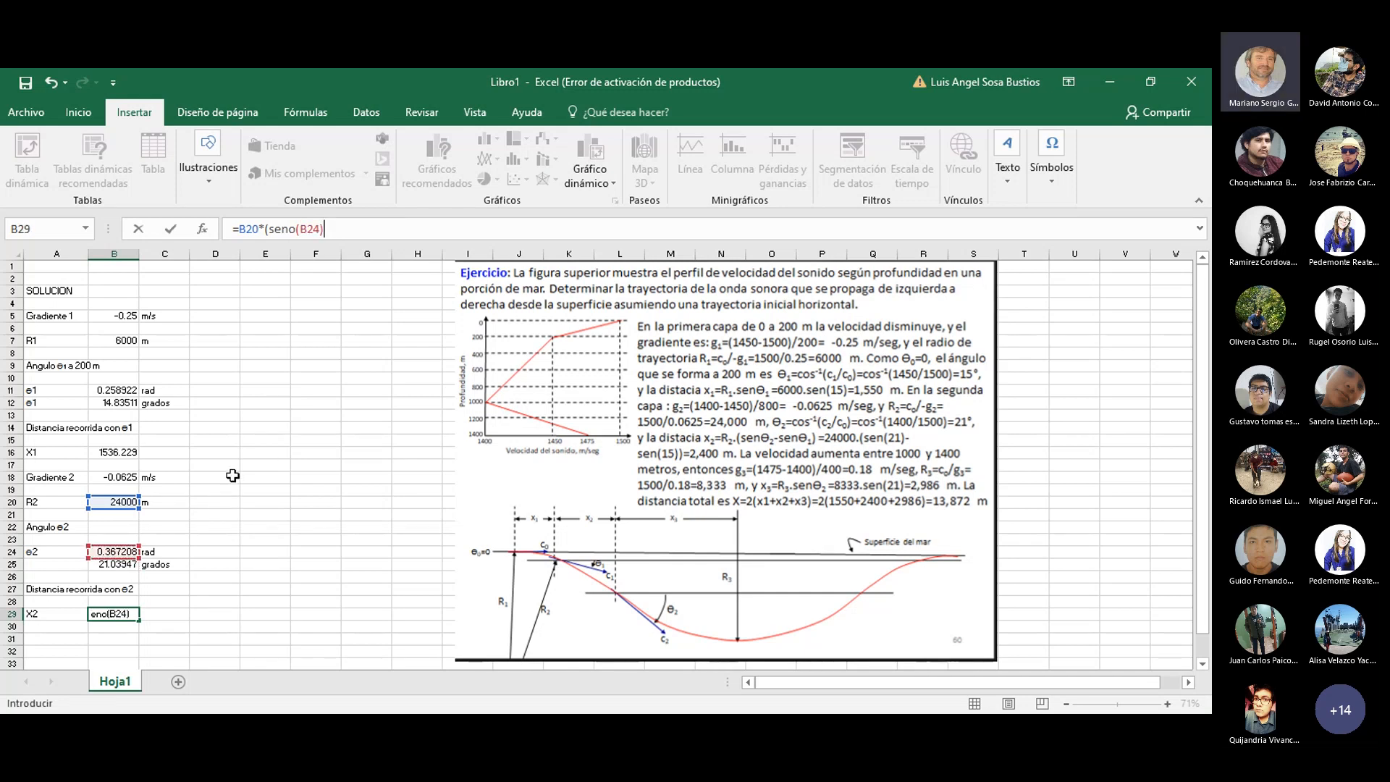
{"action": "type", "text": "-seno("}
{"action": "left_click", "coordinate": [110, 392]}
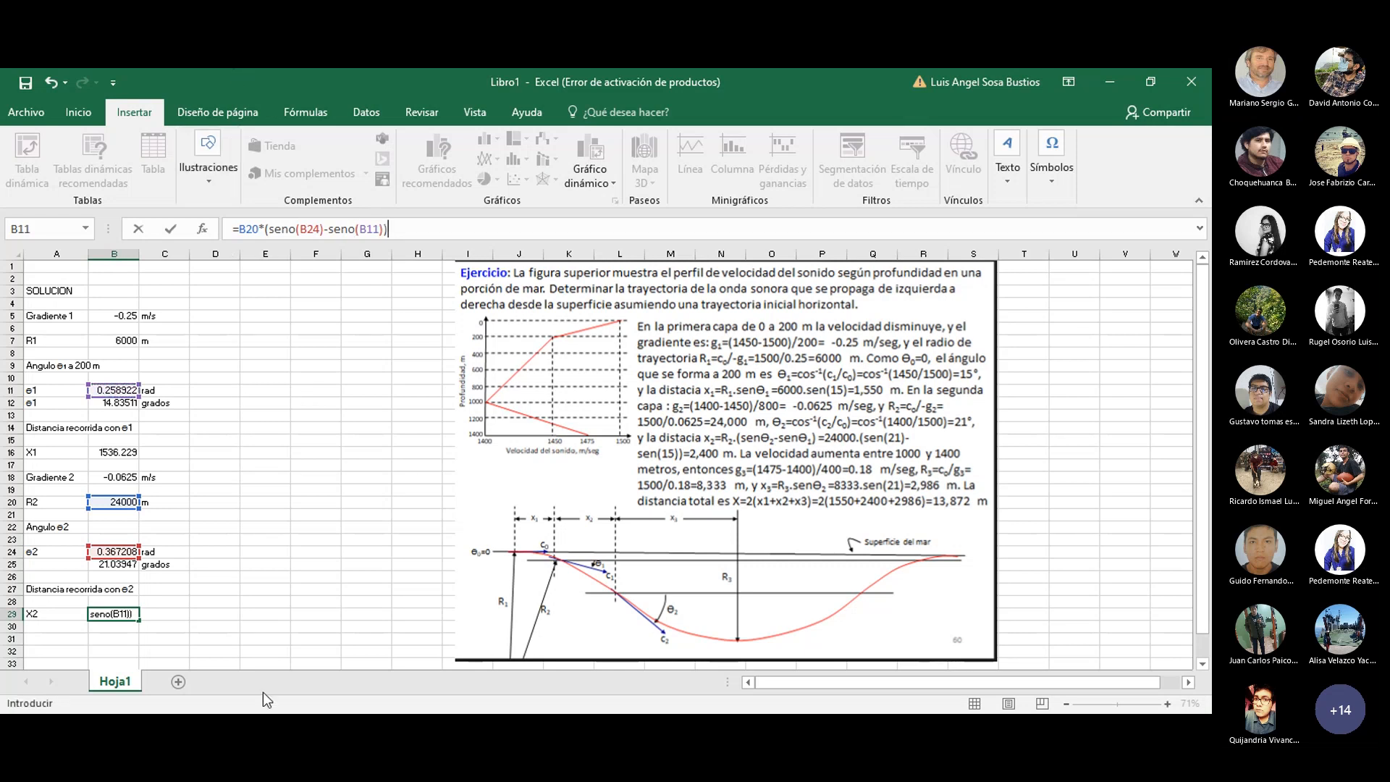
{"action": "key", "text": "Return"}
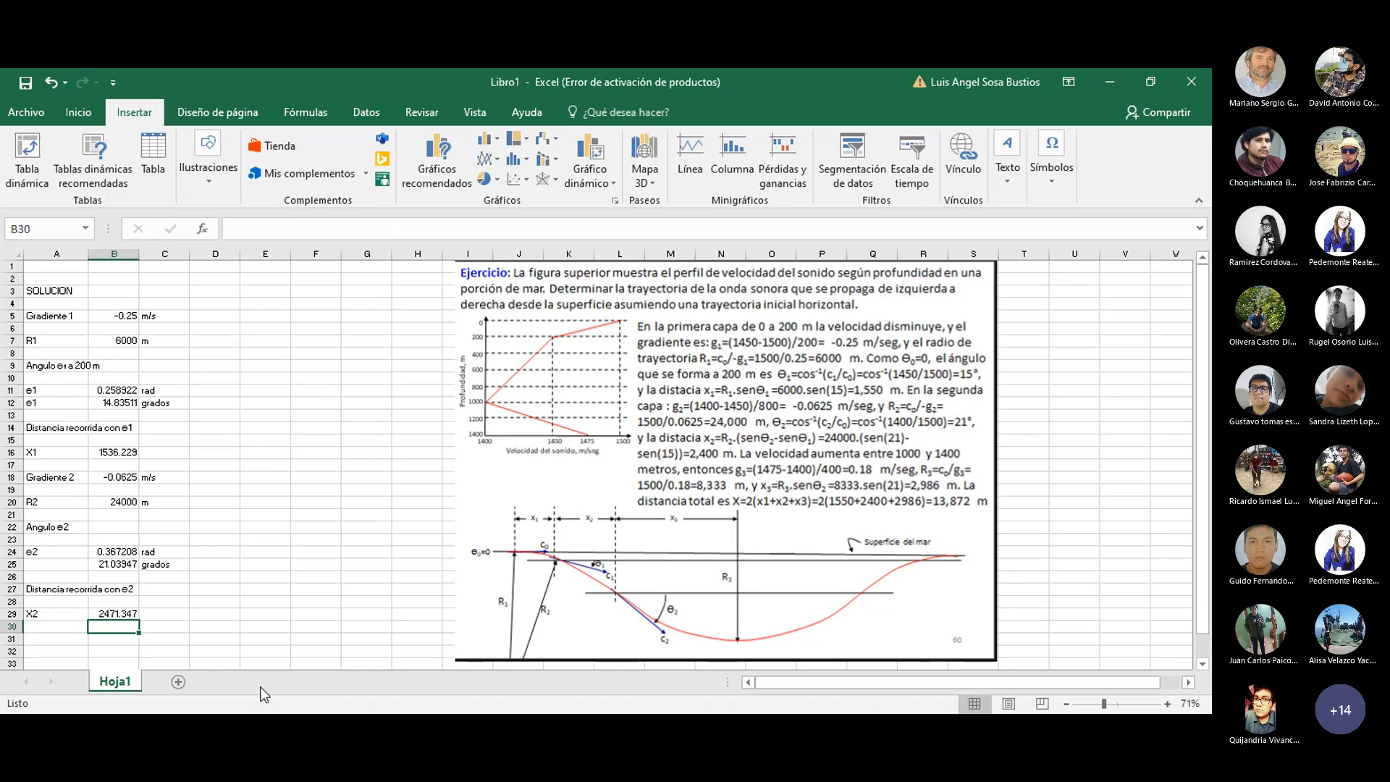
- Enter the unit "m" for the X2 distance in cell C29 and for the X1 distance in C16
{"action": "left_click", "coordinate": [127, 613]}
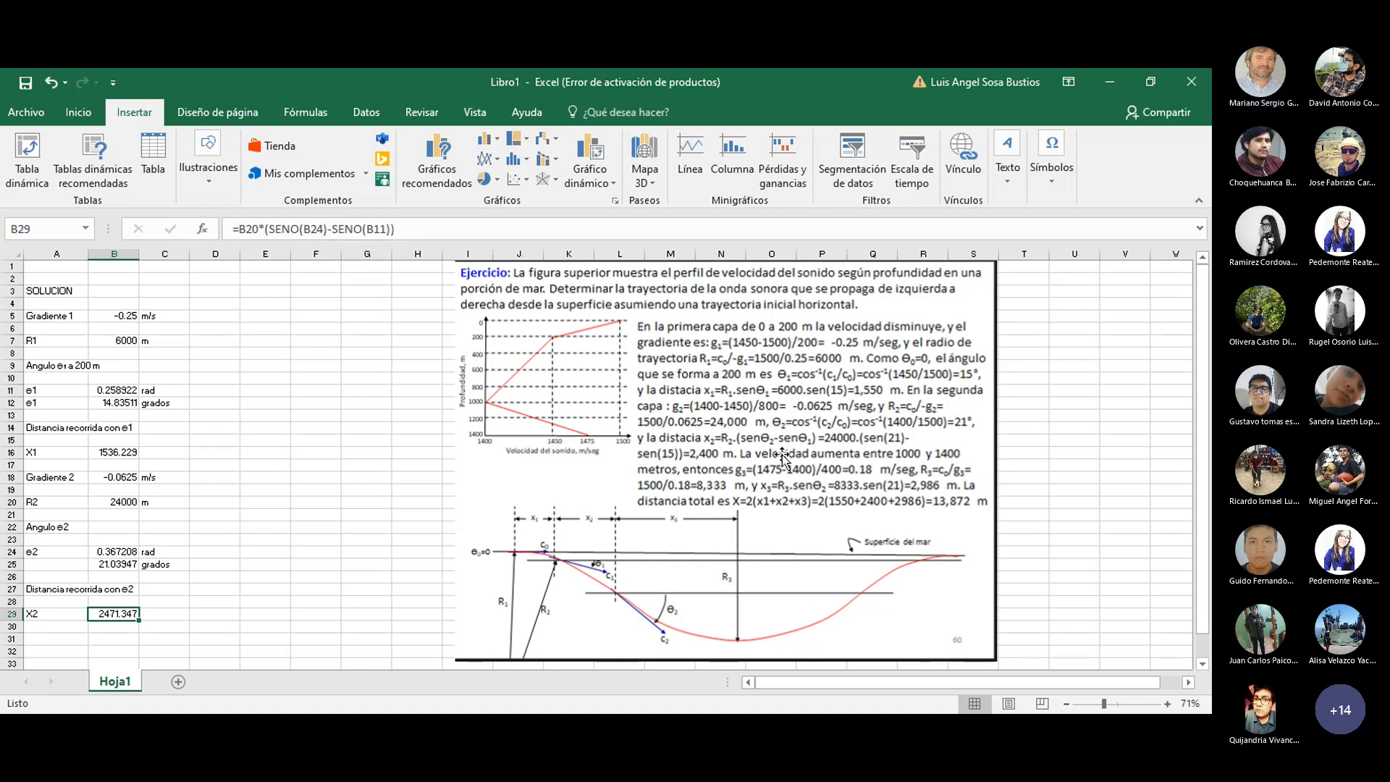
{"action": "left_click", "coordinate": [172, 626]}
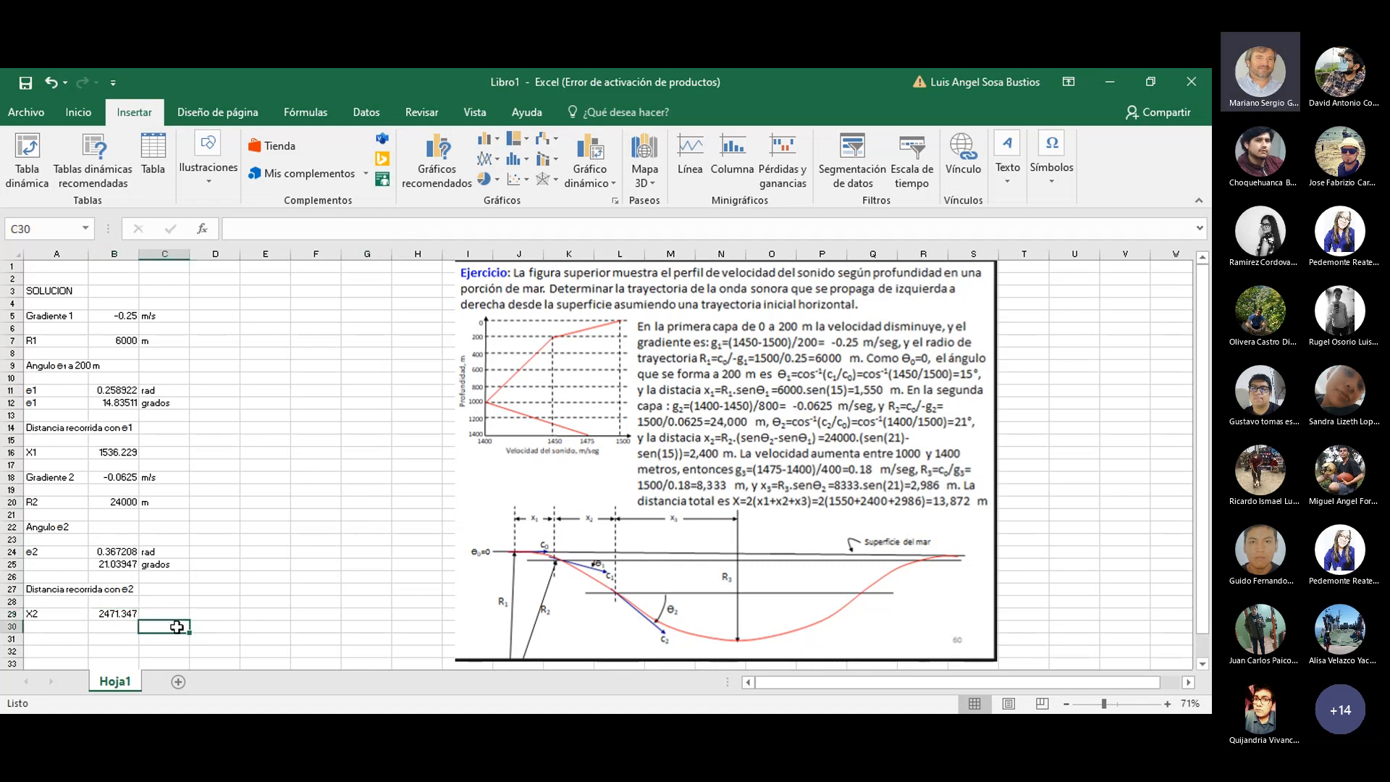
{"action": "left_click", "coordinate": [156, 614]}
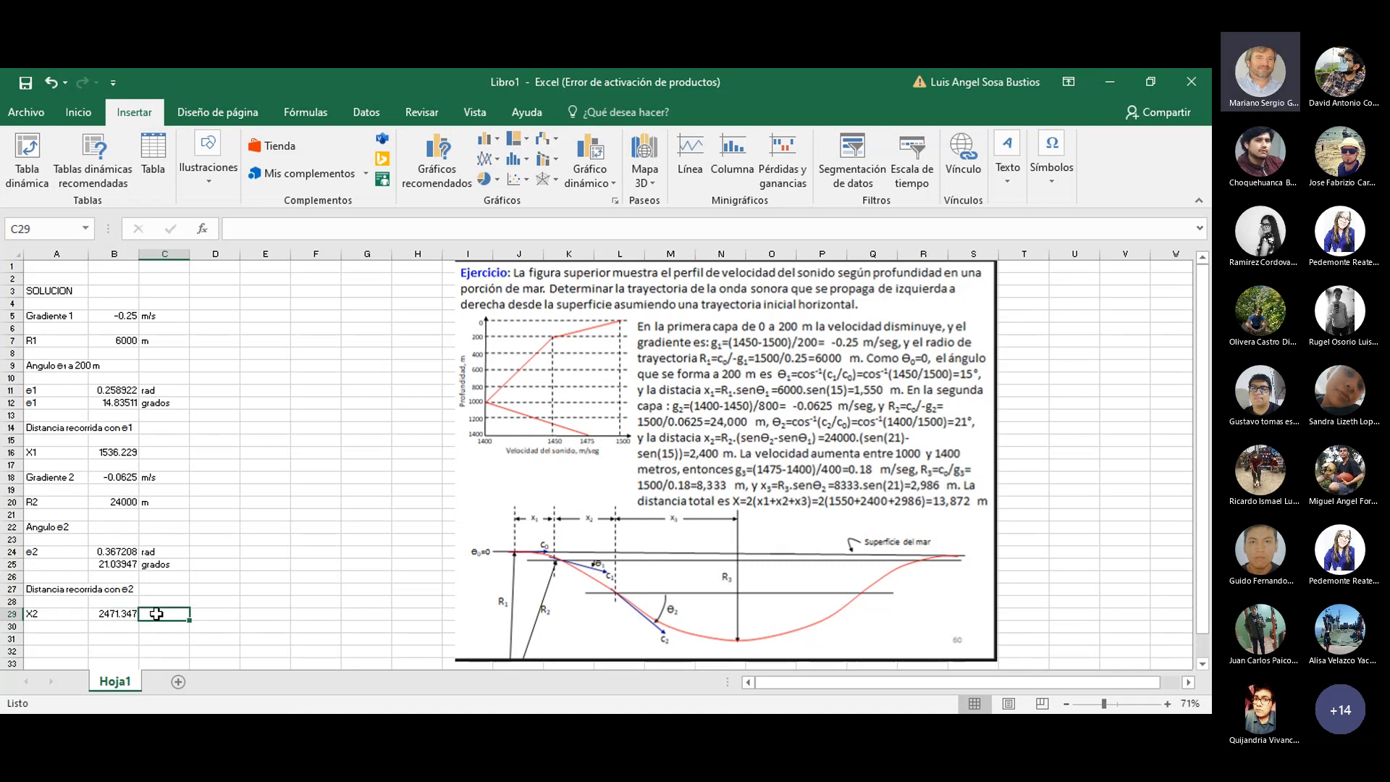
{"action": "double_click", "coordinate": [156, 613]}
{"action": "type", "text": "m"}
{"action": "key", "text": "Return"}
{"action": "left_click", "coordinate": [156, 456]}
{"action": "left_click", "coordinate": [162, 442]}
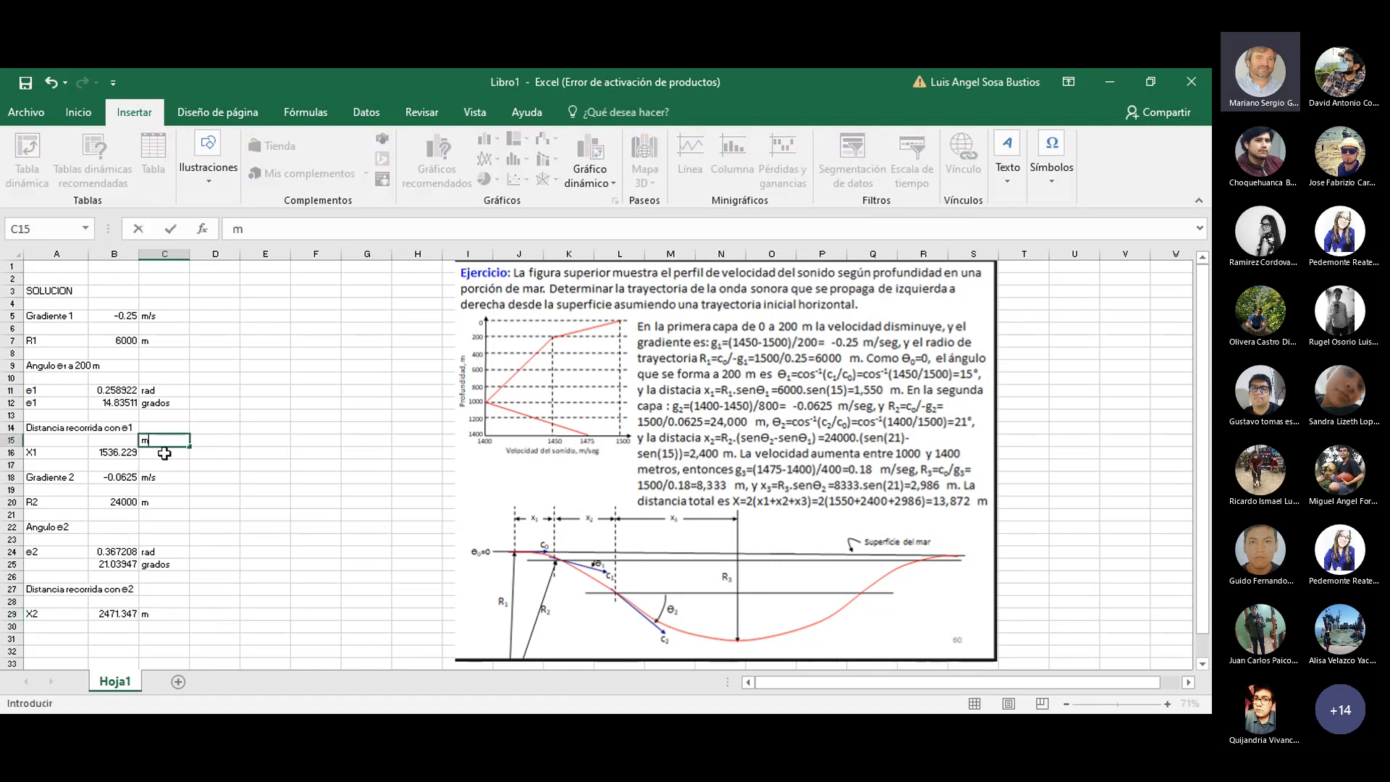
{"action": "left_click", "coordinate": [166, 452]}
{"action": "type", "text": "m"}
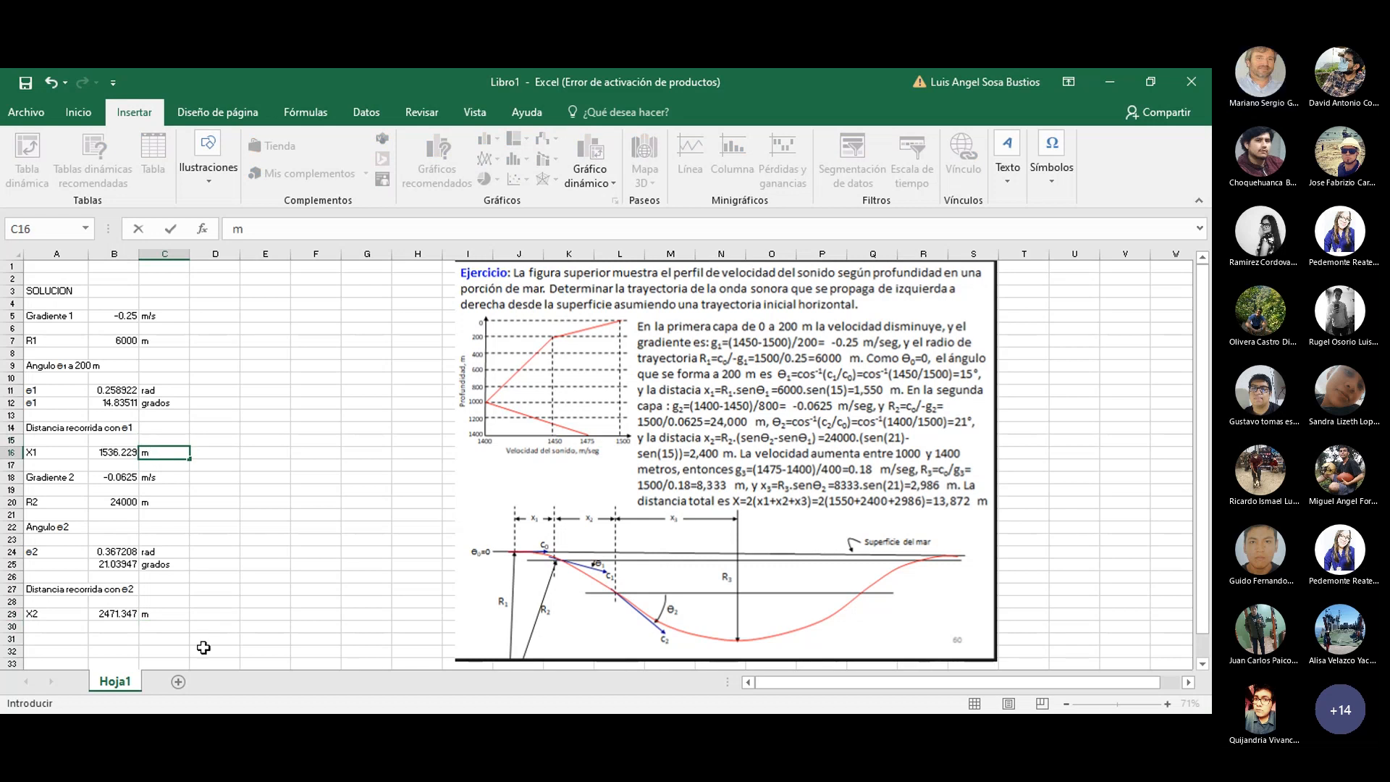
{"action": "left_click", "coordinate": [120, 626]}
{"action": "left_click", "coordinate": [118, 614]}
{"action": "left_click", "coordinate": [121, 626]}
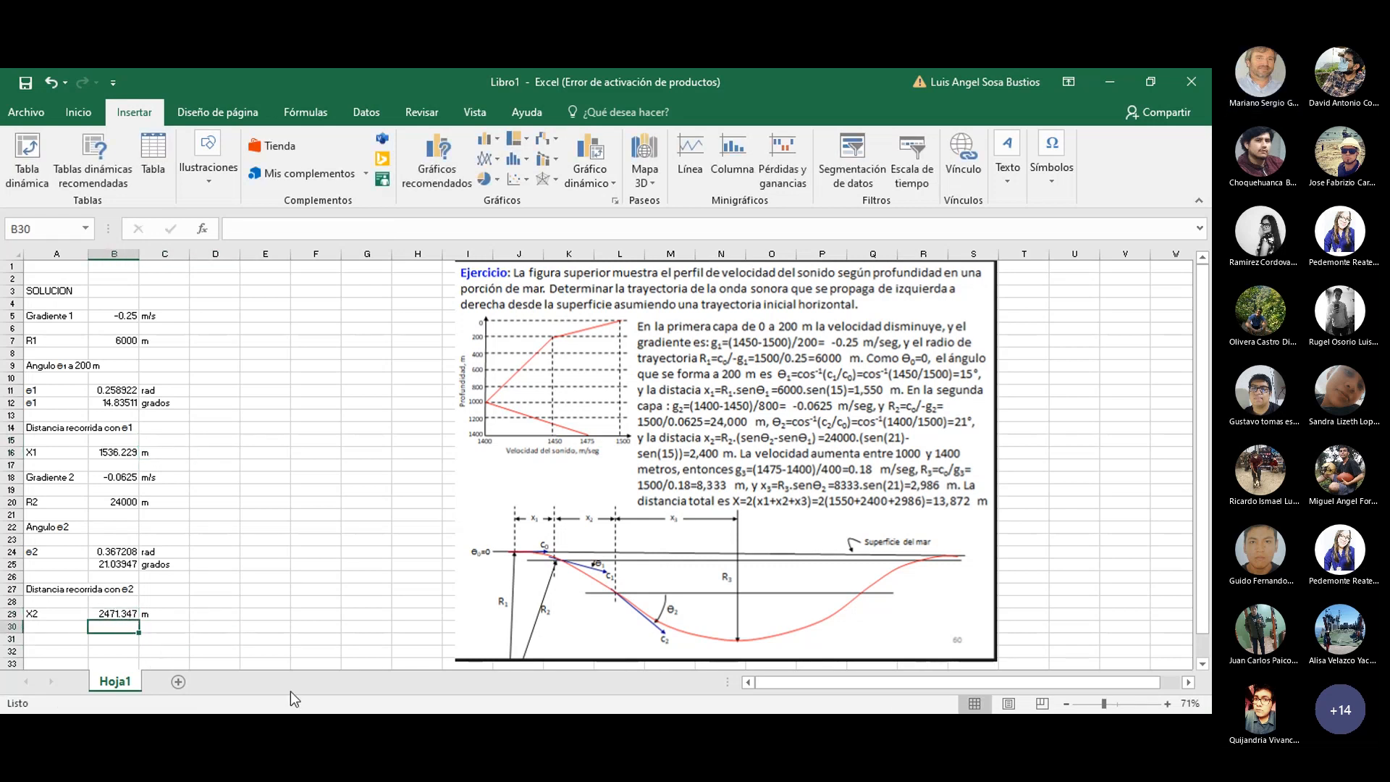
{"action": "left_click", "coordinate": [295, 729]}
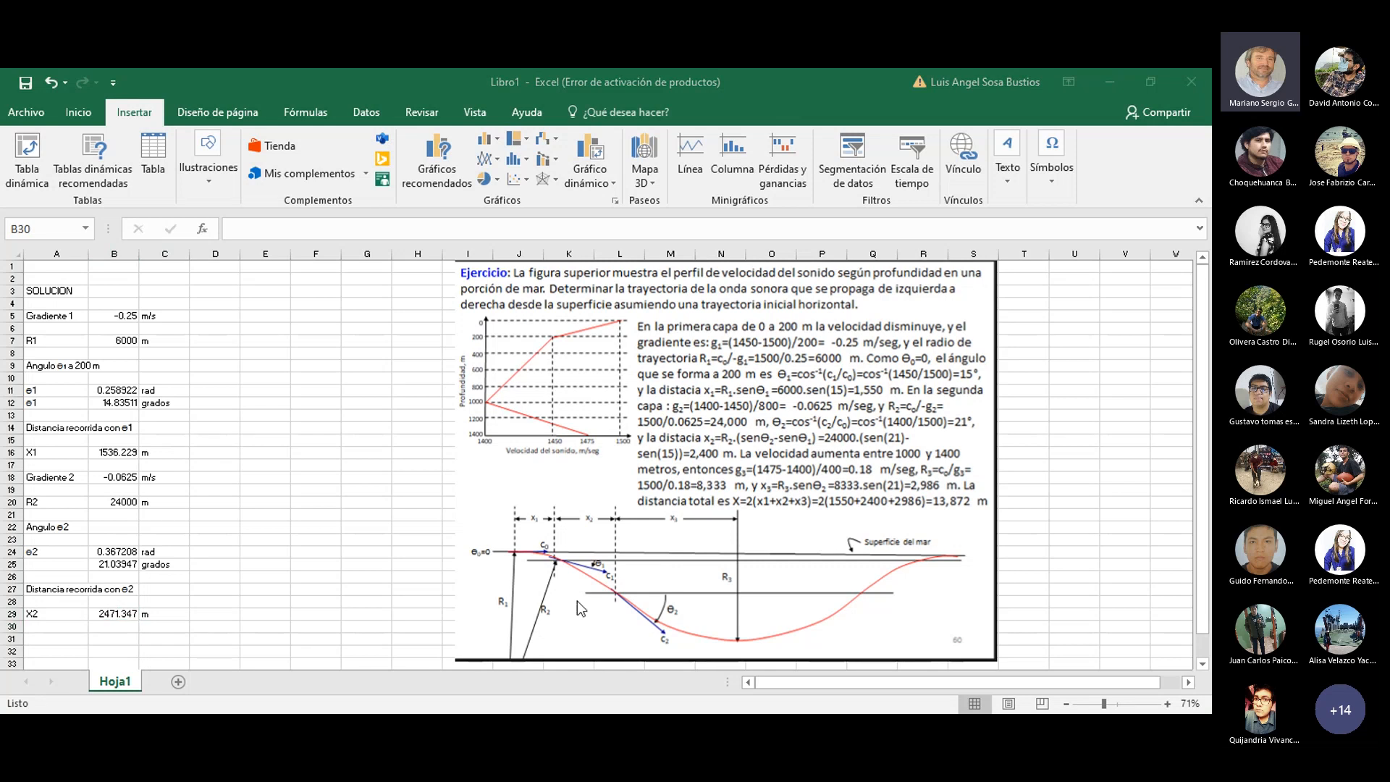
{"action": "left_click", "coordinate": [176, 638]}
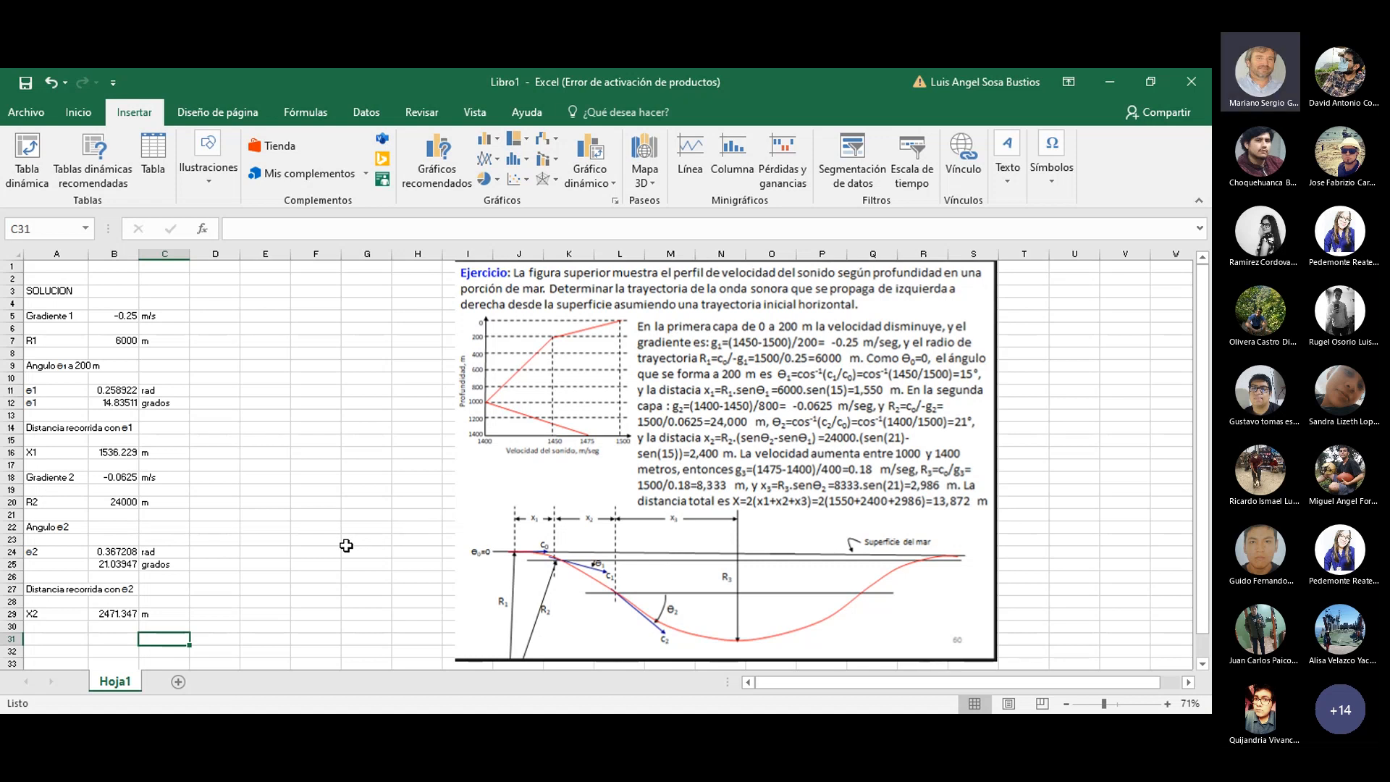
- Copy the label "Gradiente 2" from A18 into cell A31 and change it to "Gradiente 3"
{"action": "left_click", "coordinate": [45, 479]}
{"action": "key", "text": "ctrl+c"}
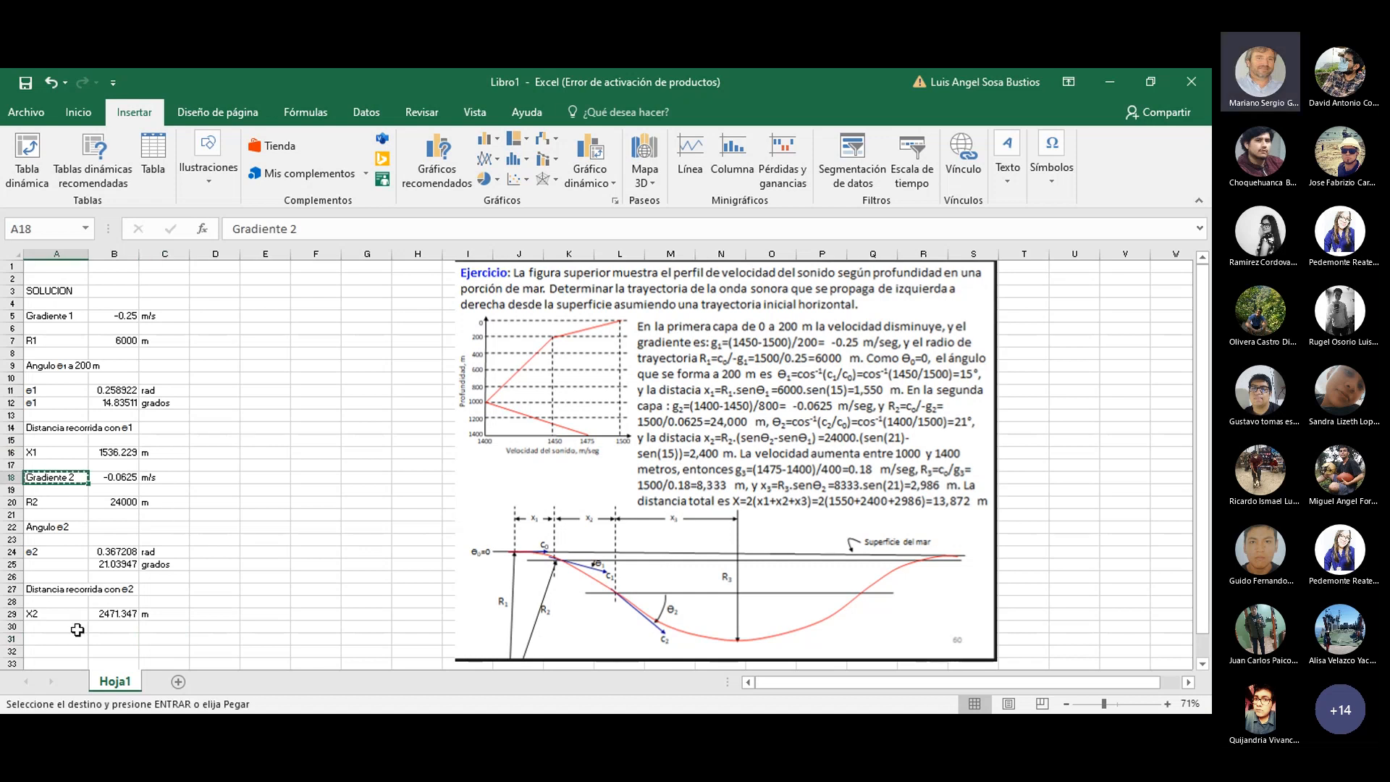
{"action": "left_click", "coordinate": [72, 638]}
{"action": "key", "text": "ctrl+v"}
{"action": "left_click", "coordinate": [305, 229]}
{"action": "key", "text": "BackSpace"}
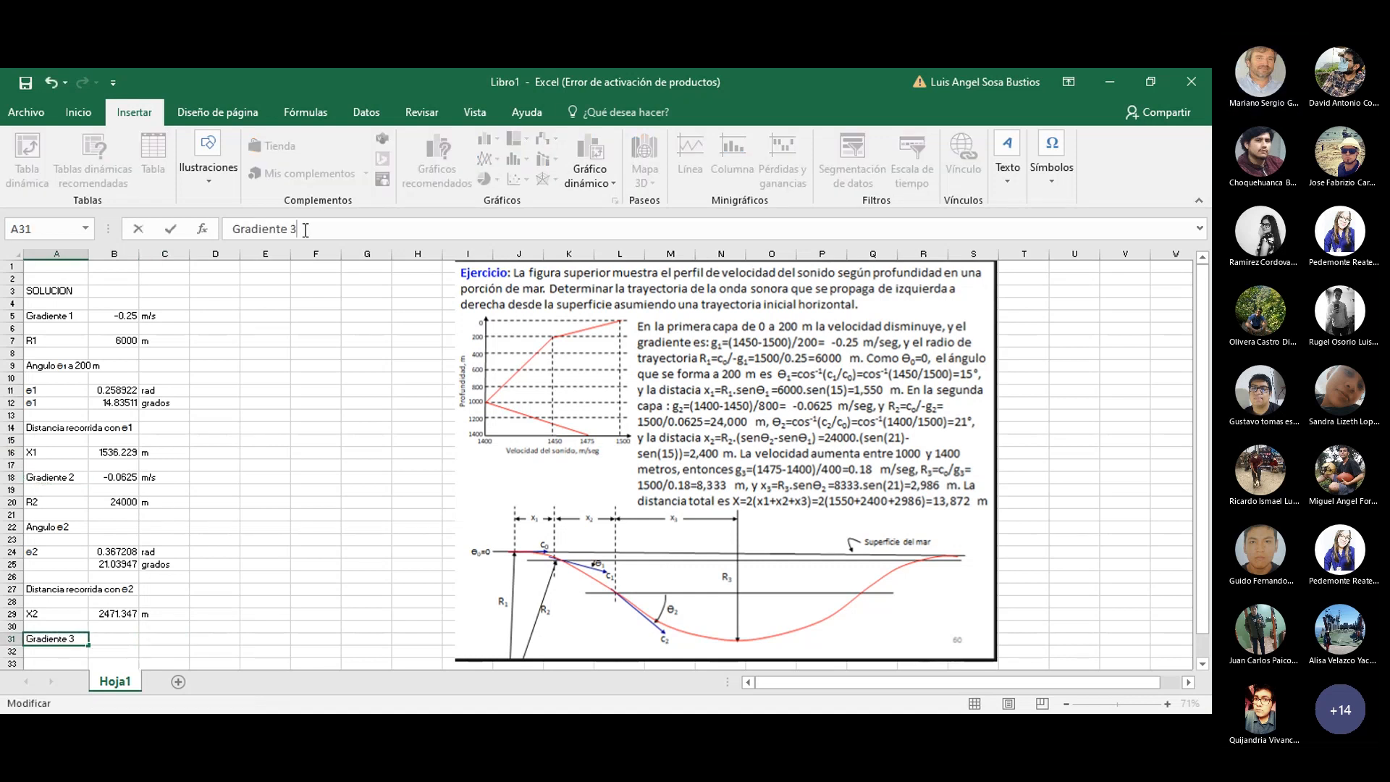
{"action": "key", "text": "Tab"}
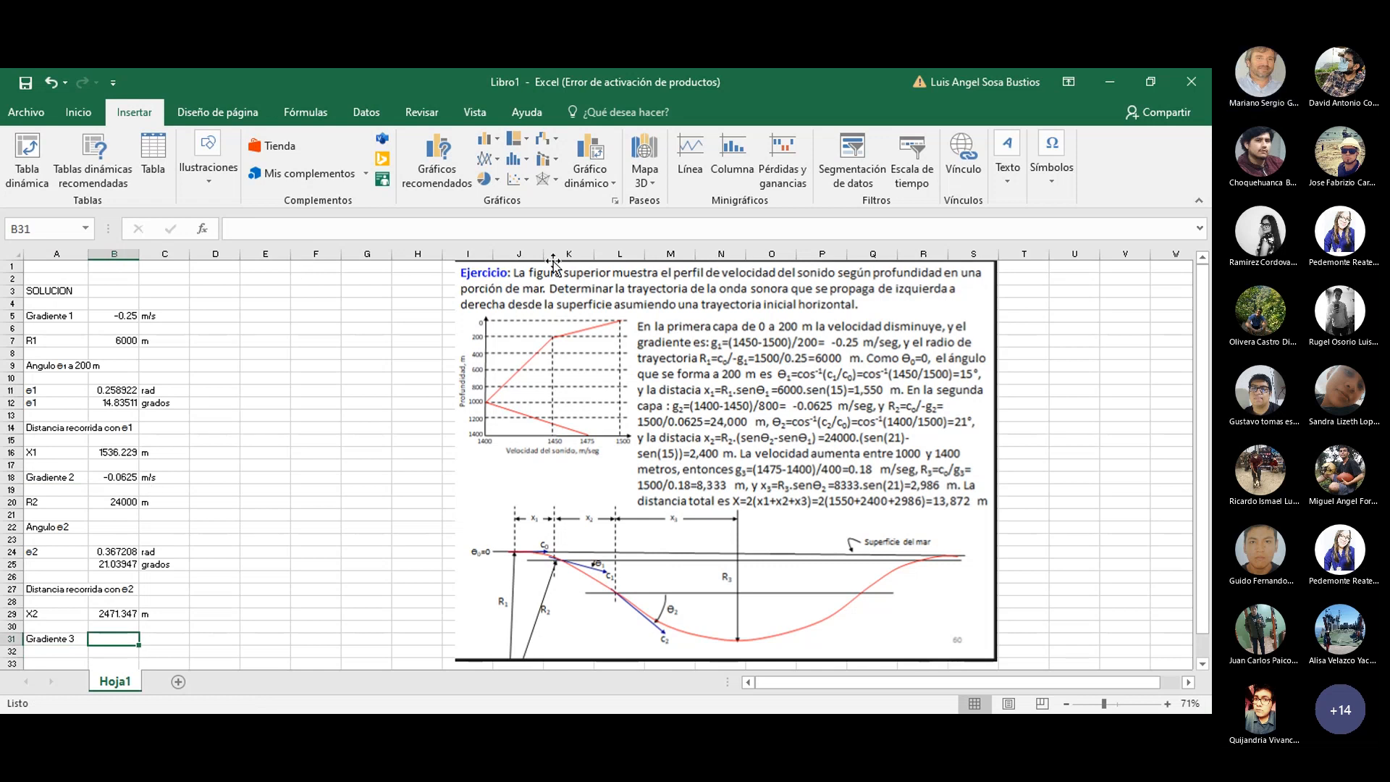
- Calculate the third gradient in cell B31 with =(1475-1400)/400 and enter its unit "m/s" in C31
{"action": "key", "text": "alt+Tab"}
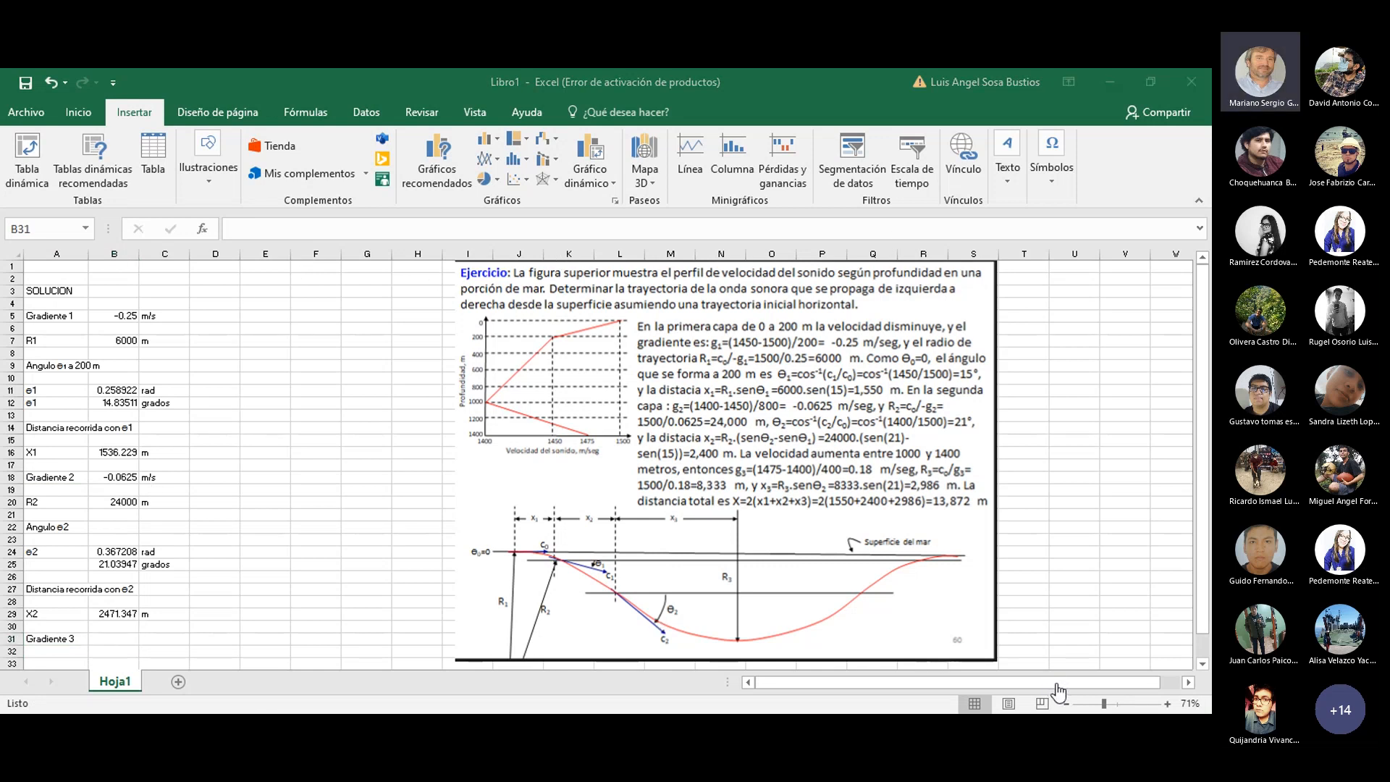
{"action": "left_click", "coordinate": [93, 636]}
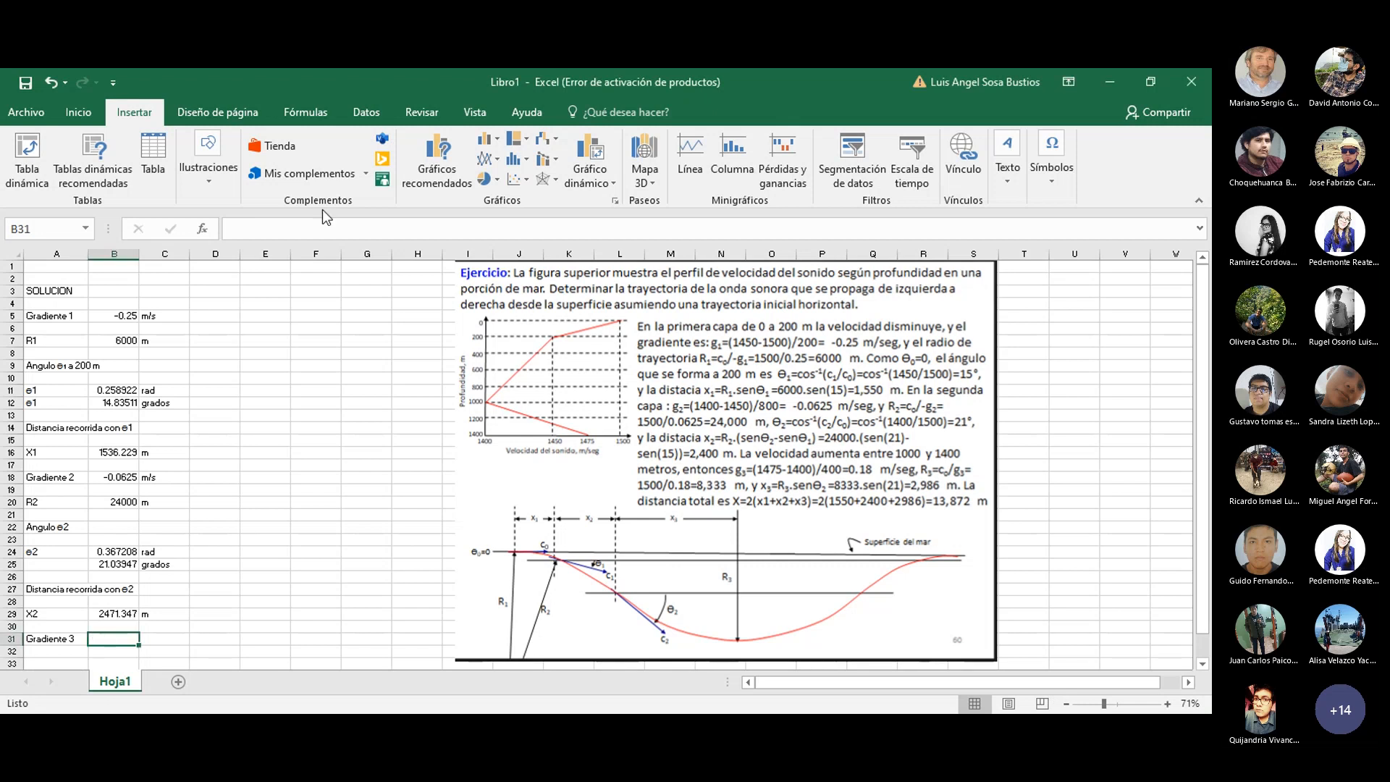
{"action": "left_click", "coordinate": [305, 225]}
{"action": "type", "text": "="}
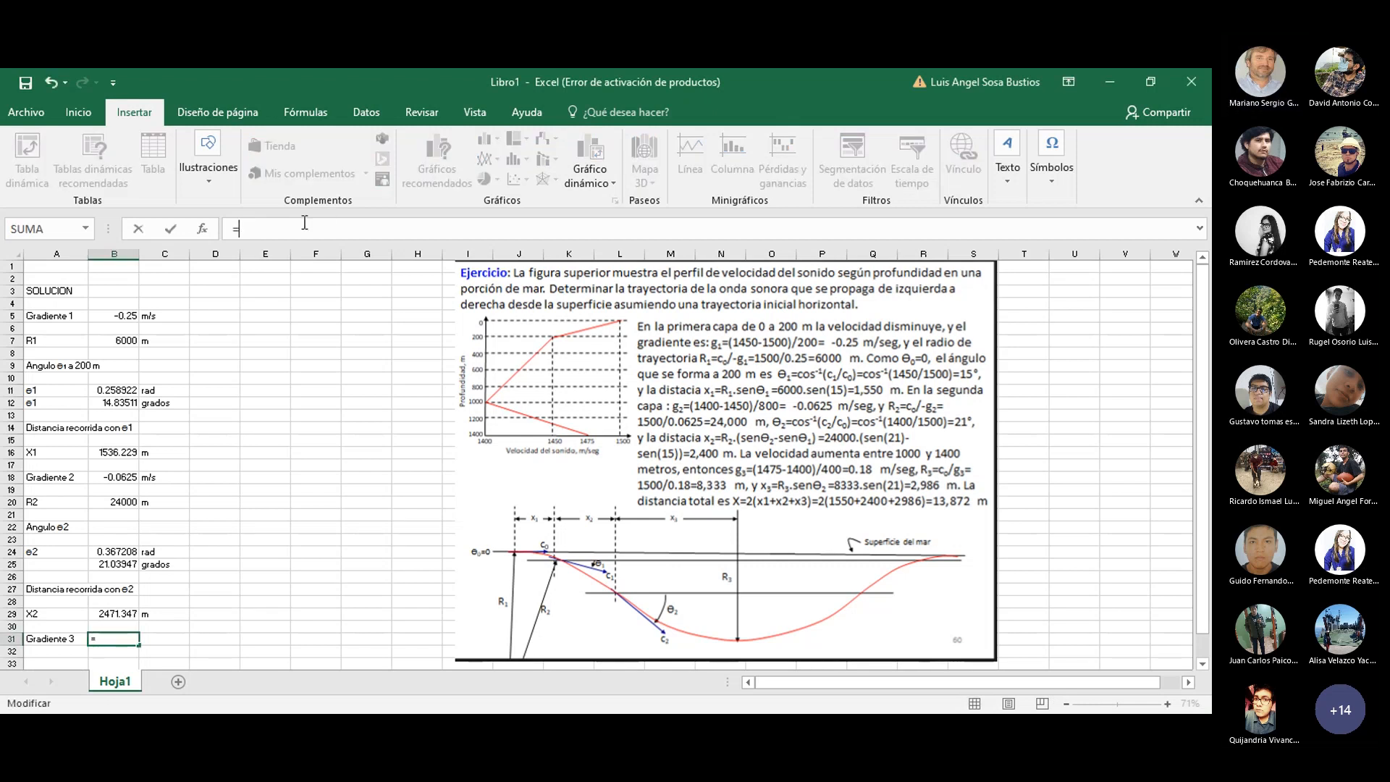
{"action": "type", "text": "1"}
{"action": "key", "text": "BackSpace"}
{"action": "type", "text": "(175"}
{"action": "key", "text": "BackSpace"}
{"action": "key", "text": "BackSpace"}
{"action": "key", "text": "BackSpace"}
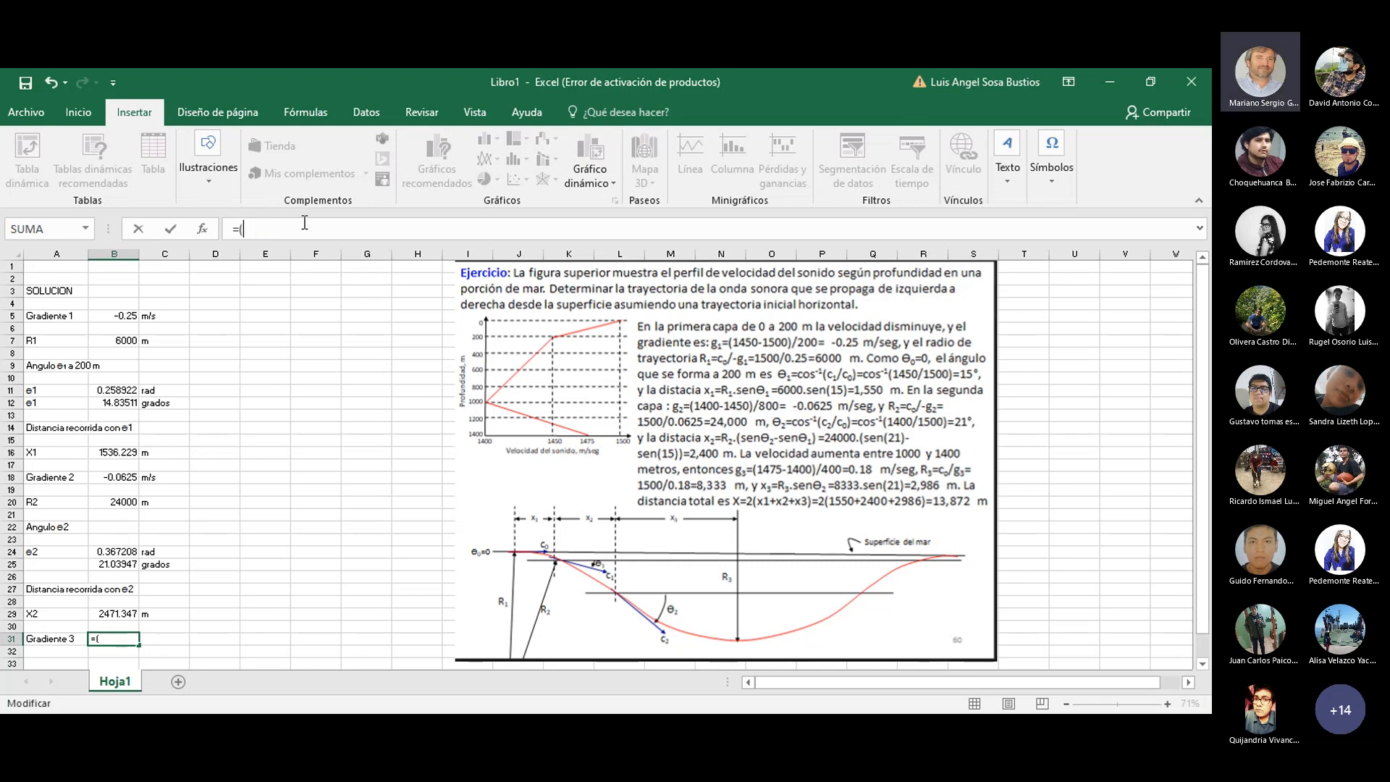
{"action": "type", "text": "1475-14"}
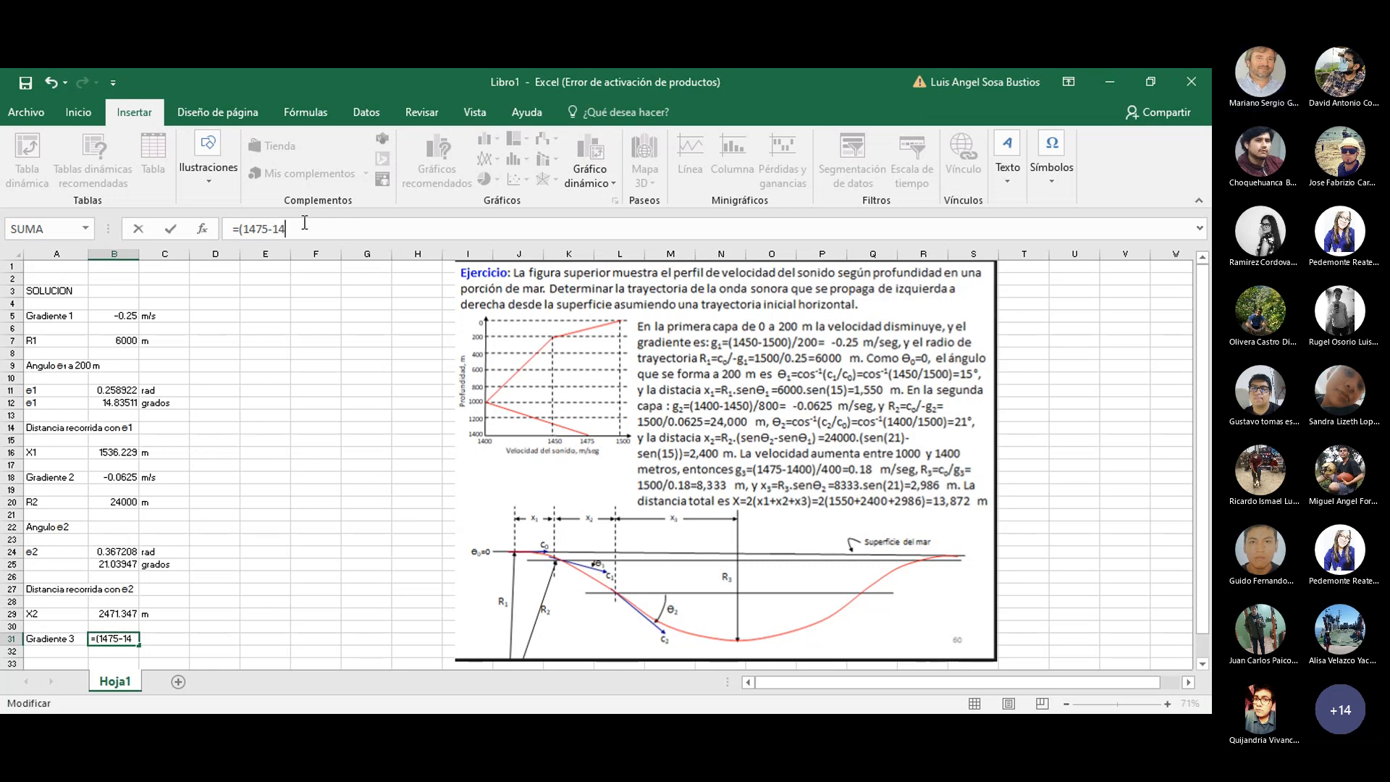
{"action": "type", "text": "00)/400"}
{"action": "key", "text": "Tab"}
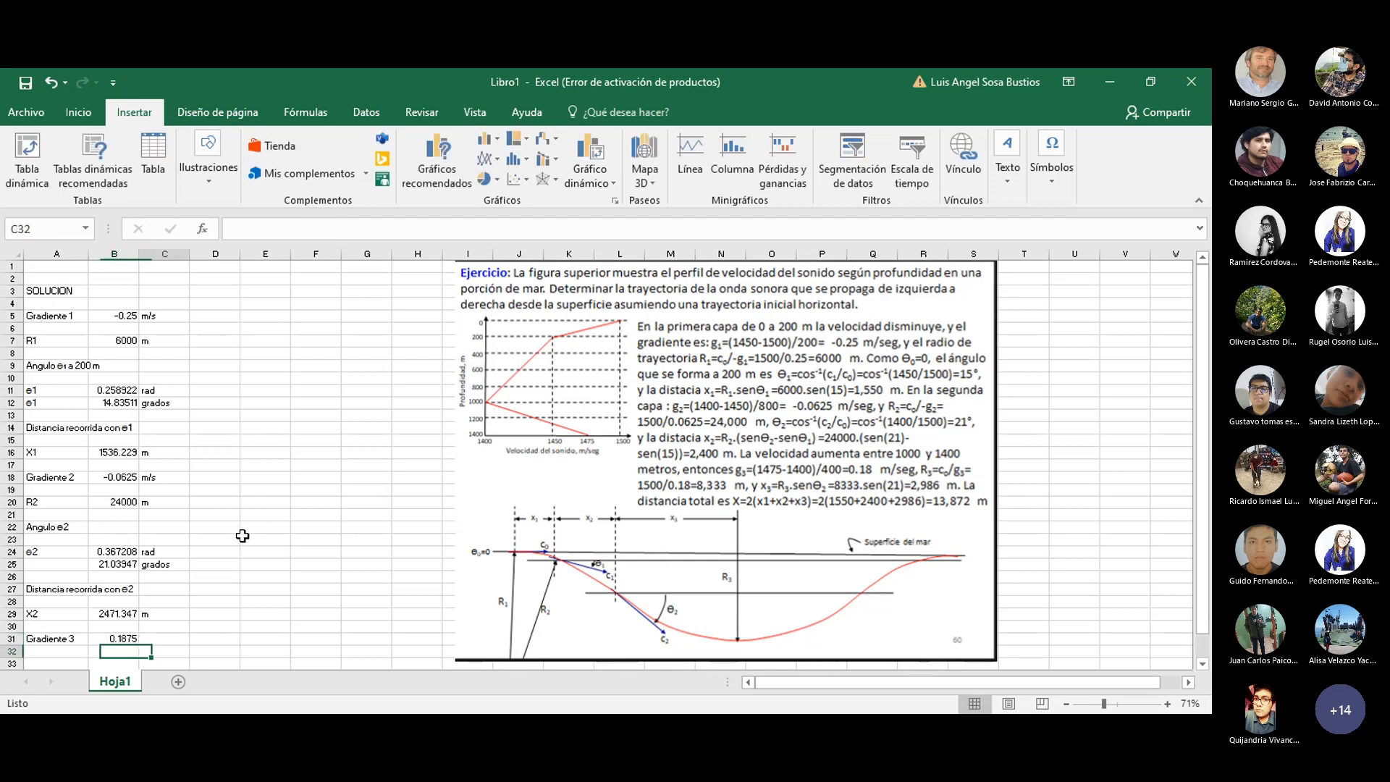
{"action": "type", "text": "m/s"}
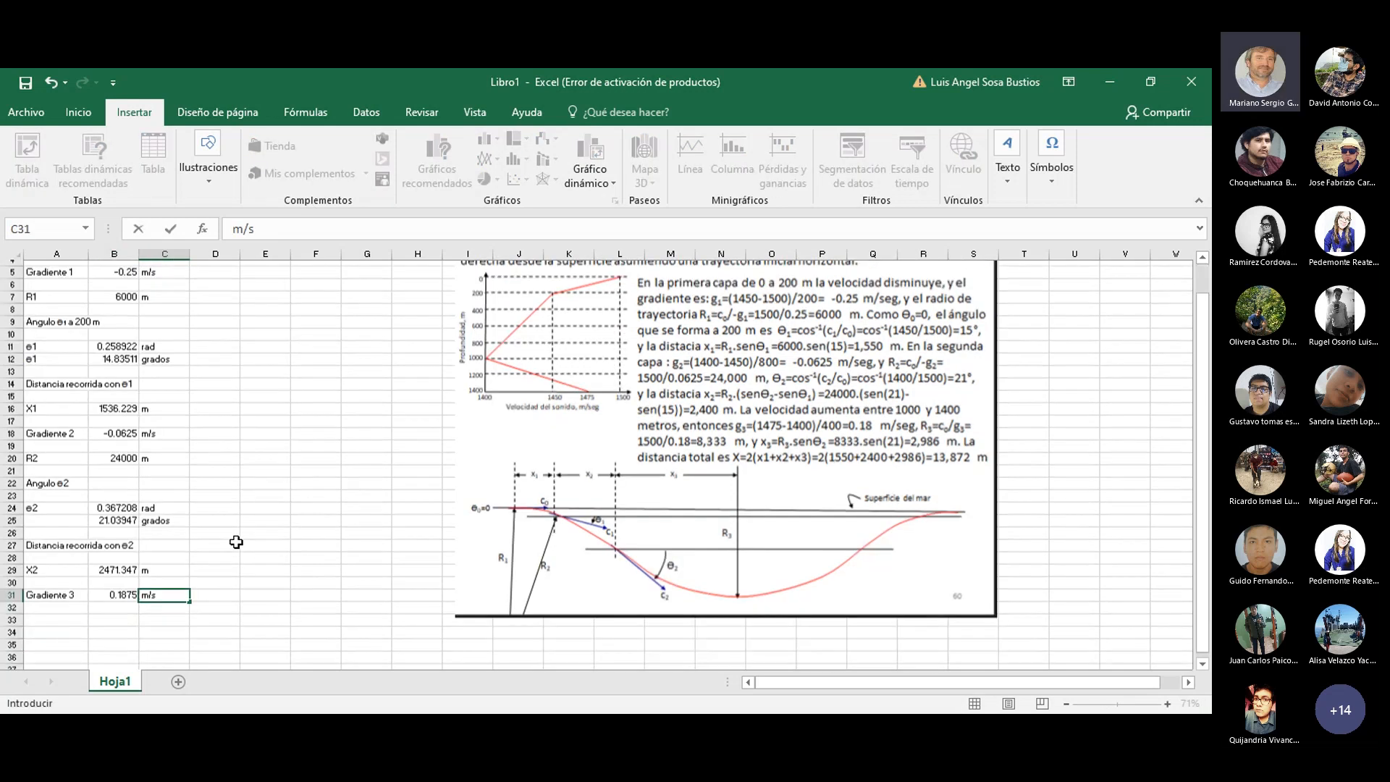
- Enter the label "R3" in cell A33 for the third layer's radius
{"action": "scroll", "coordinate": [242, 536], "scroll_direction": "down", "scroll_amount": 2}
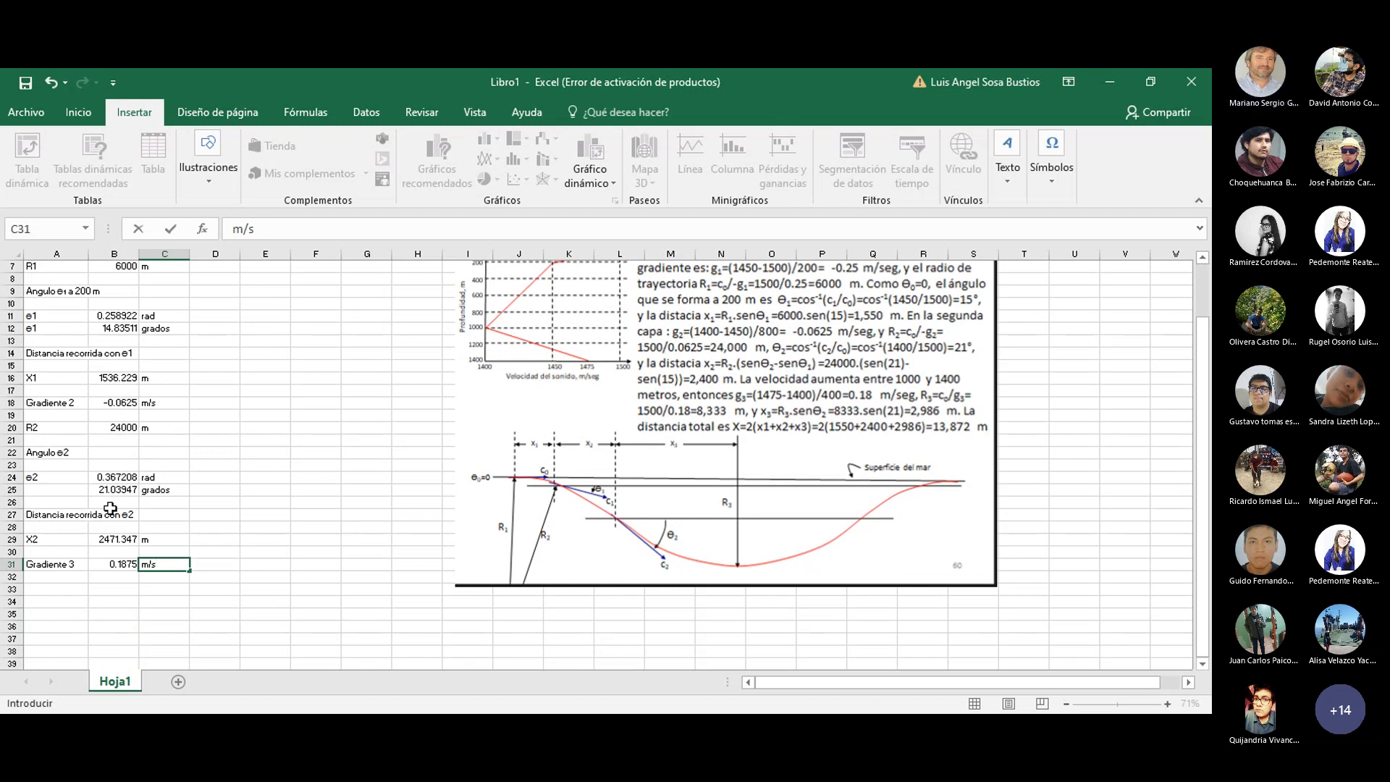
{"action": "scroll", "coordinate": [107, 504], "scroll_direction": "up", "scroll_amount": 1}
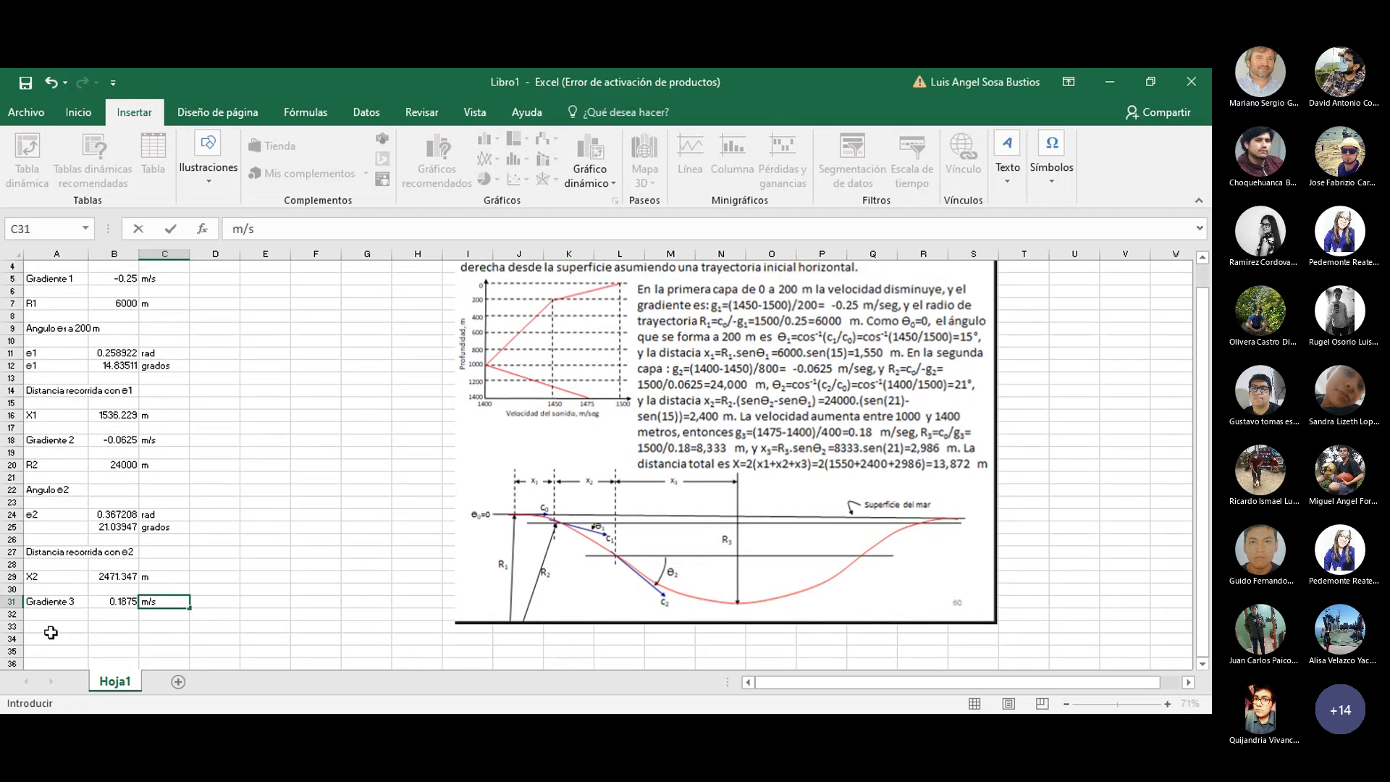
{"action": "left_click", "coordinate": [49, 629]}
{"action": "type", "text": "R"}
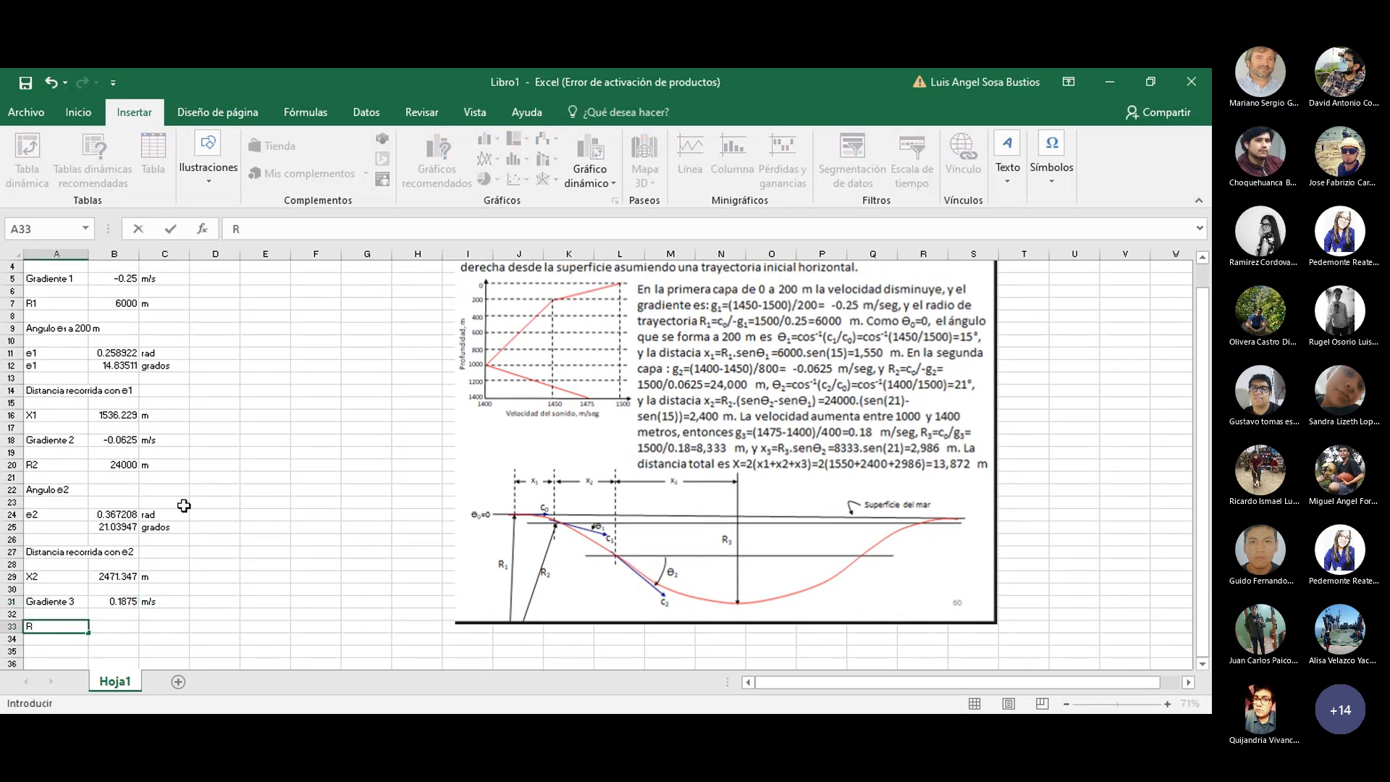
{"action": "type", "text": "3"}
{"action": "key", "text": "Tab"}
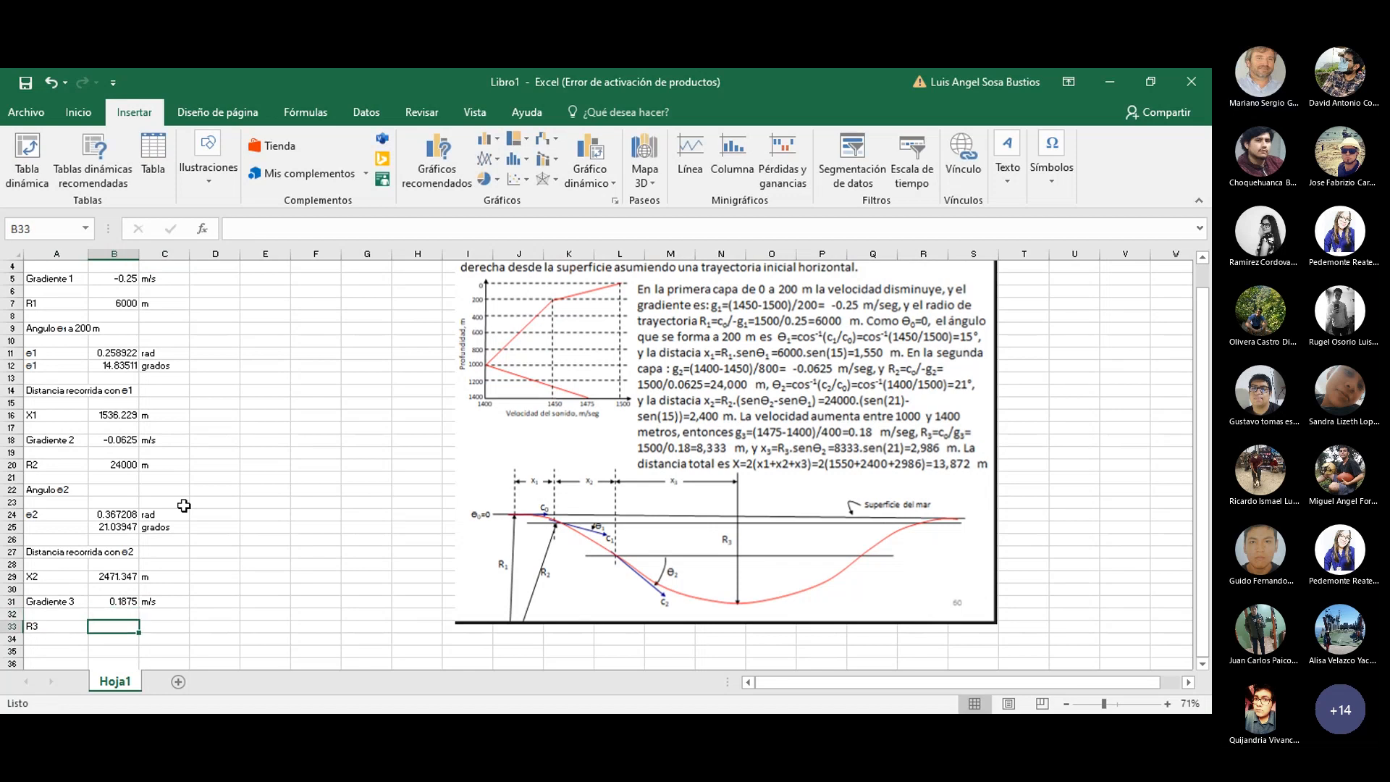
- Calculate the third layer's radius R3 in cell B33 with =1500/B31
{"action": "left_click", "coordinate": [299, 221]}
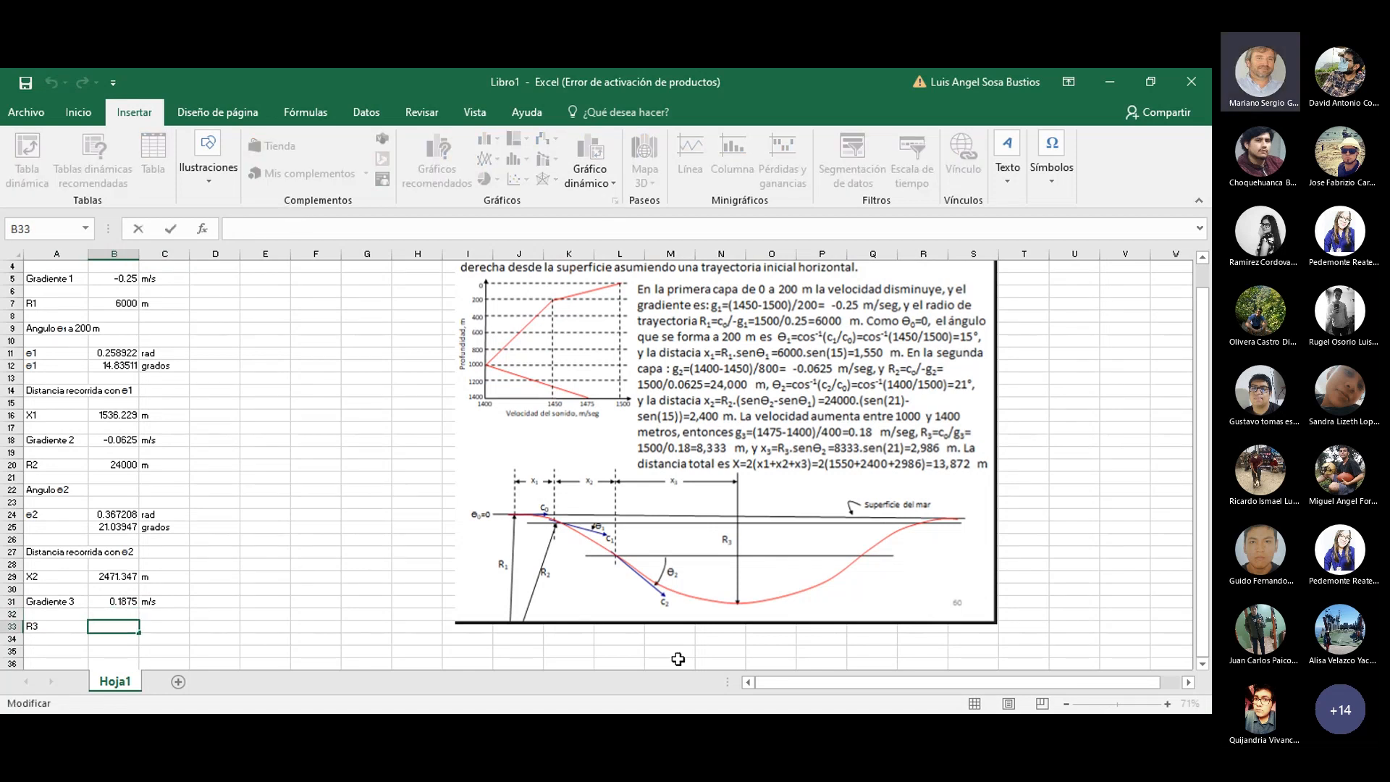
{"action": "type", "text": "="}
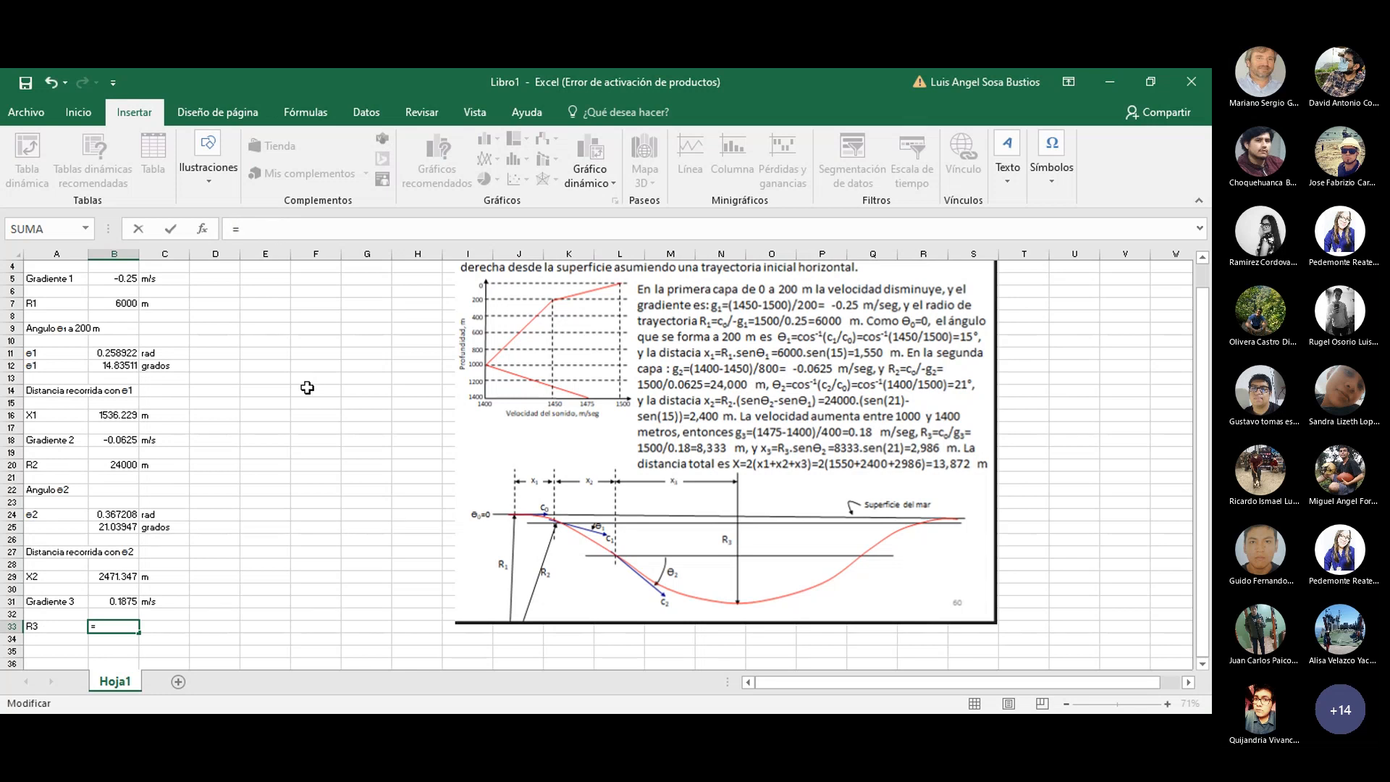
{"action": "type", "text": "1500"}
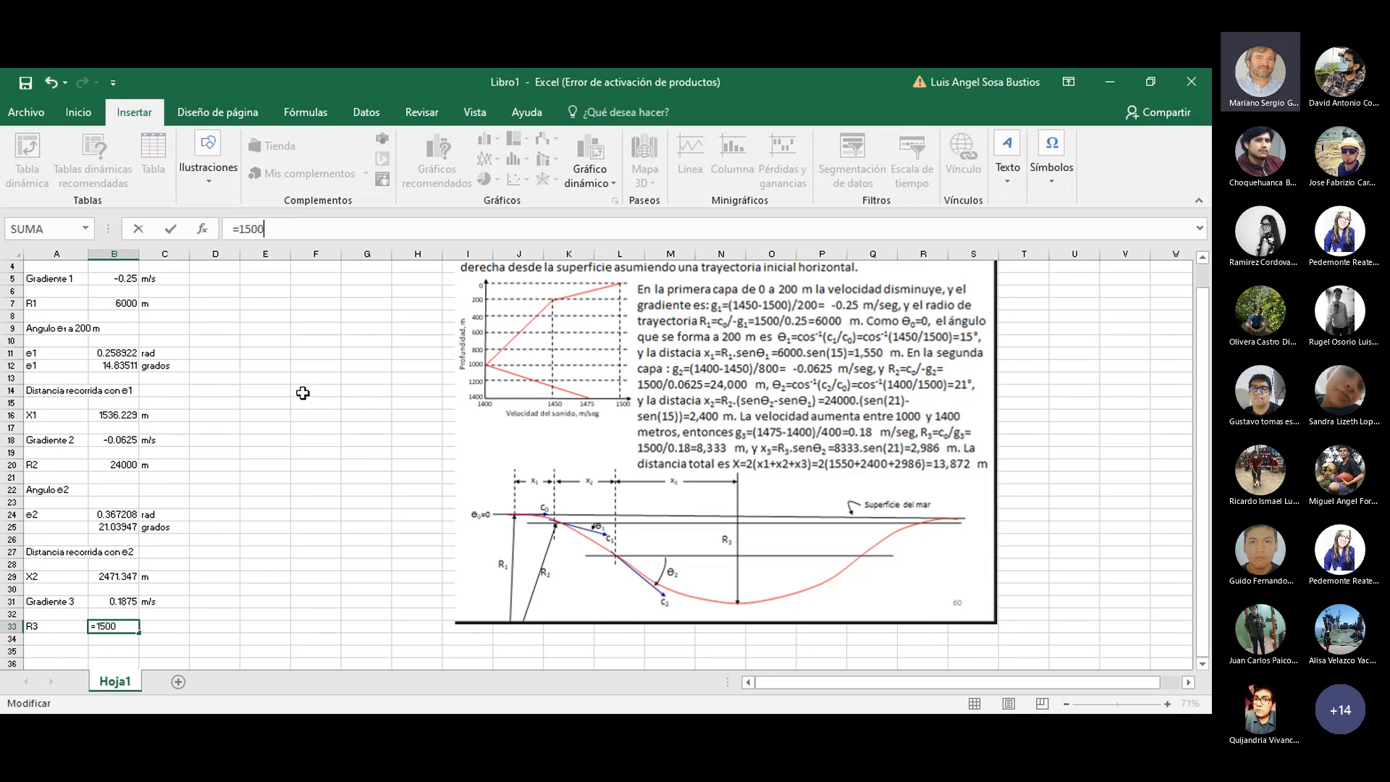
{"action": "type", "text": "/"}
{"action": "left_click", "coordinate": [114, 601]}
{"action": "key", "text": "Tab"}
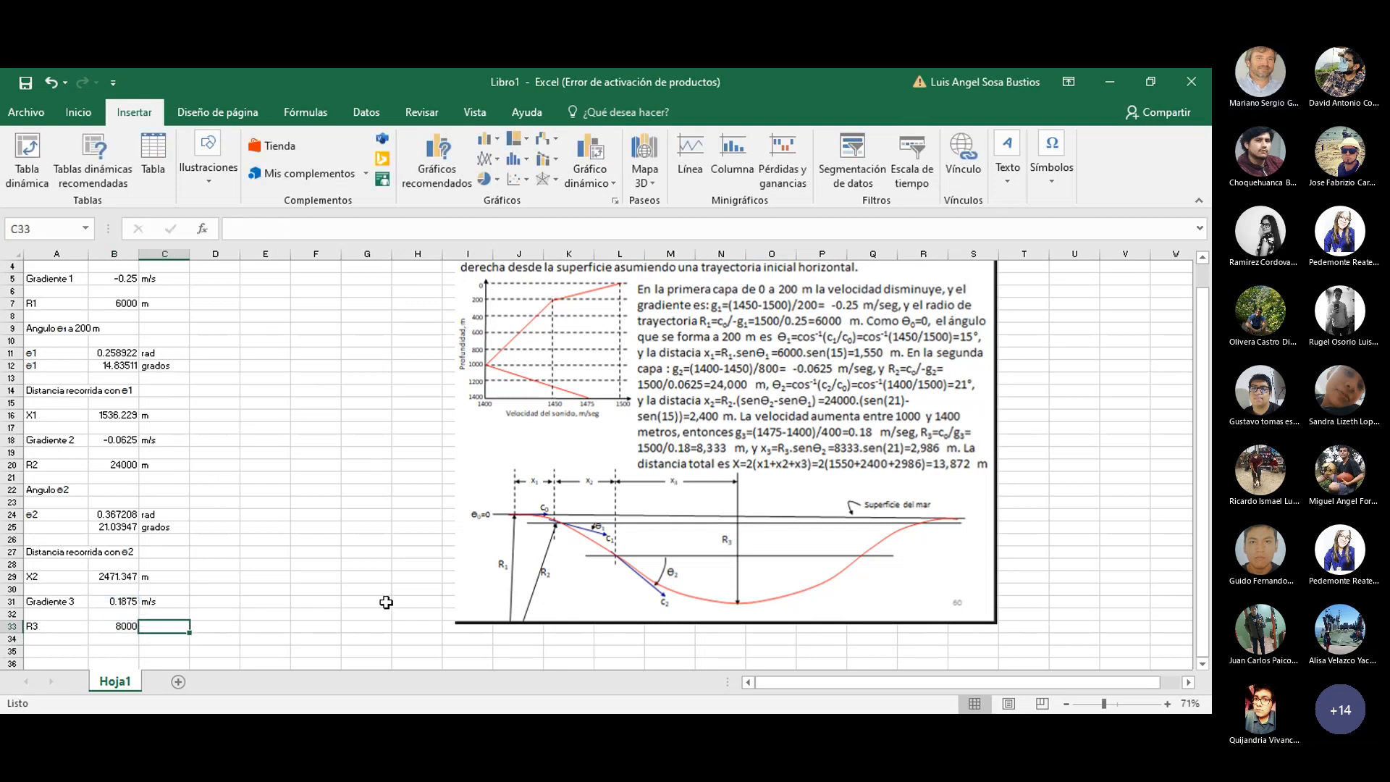
- Enter the unit "m" for the R3 radius in cell C33
{"action": "left_click", "coordinate": [123, 626]}
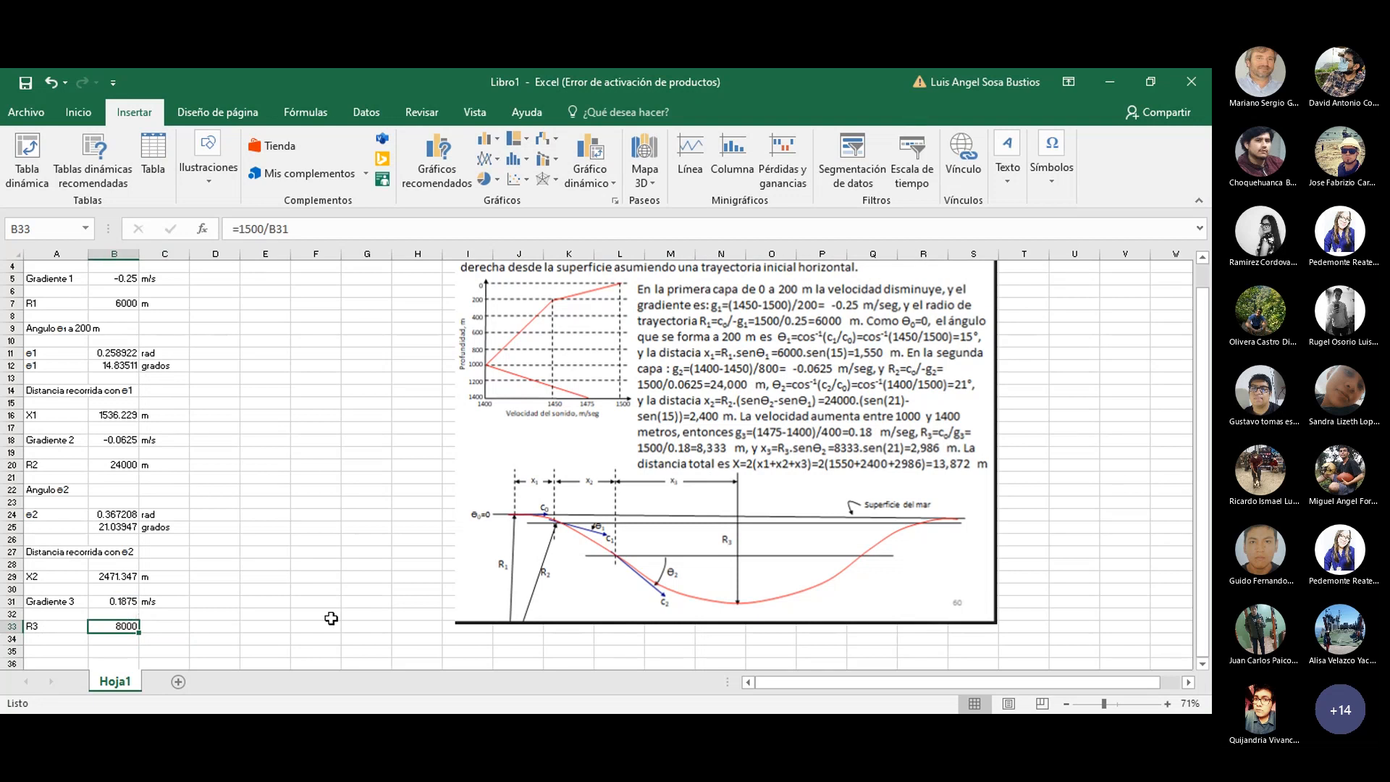
{"action": "left_click", "coordinate": [174, 626]}
{"action": "left_click", "coordinate": [253, 229]}
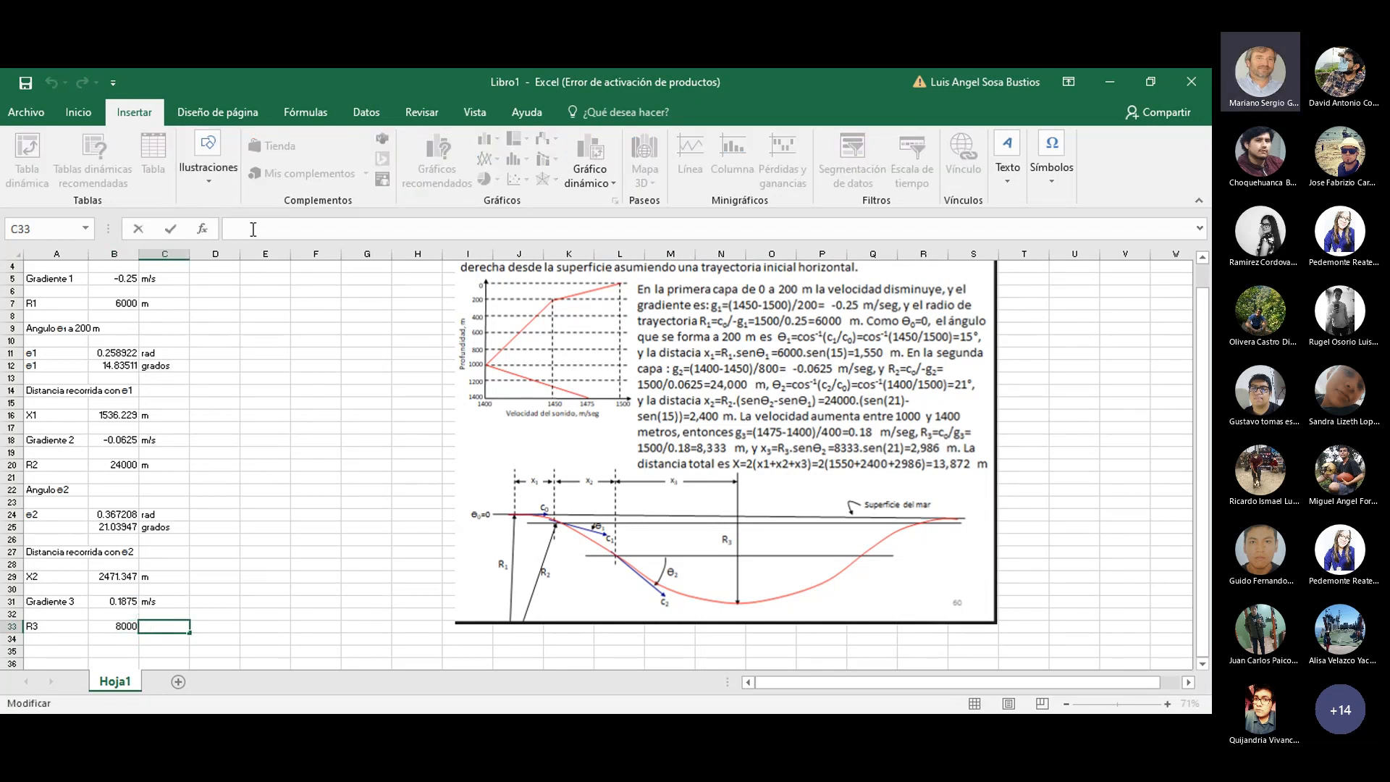
{"action": "type", "text": "m"}
{"action": "left_click", "coordinate": [120, 627]}
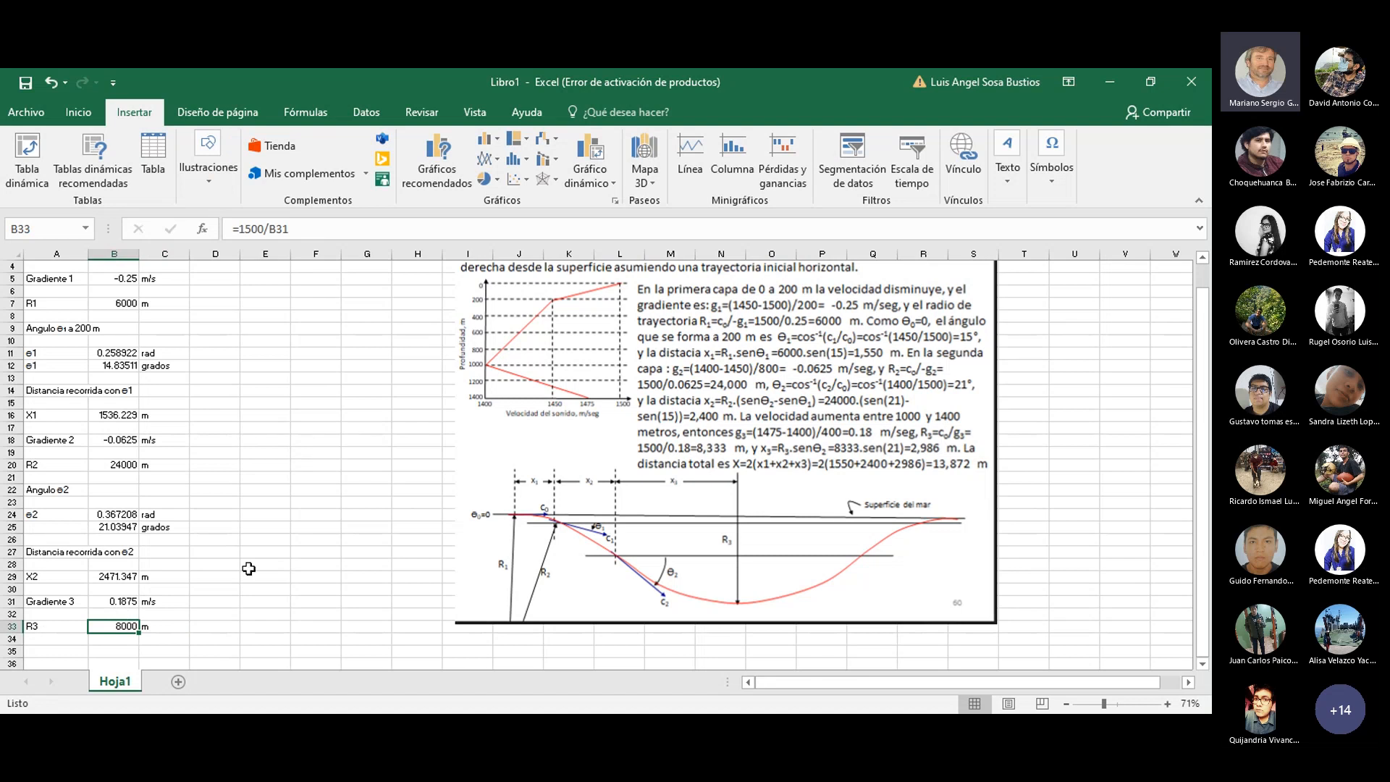
{"action": "left_click", "coordinate": [202, 628]}
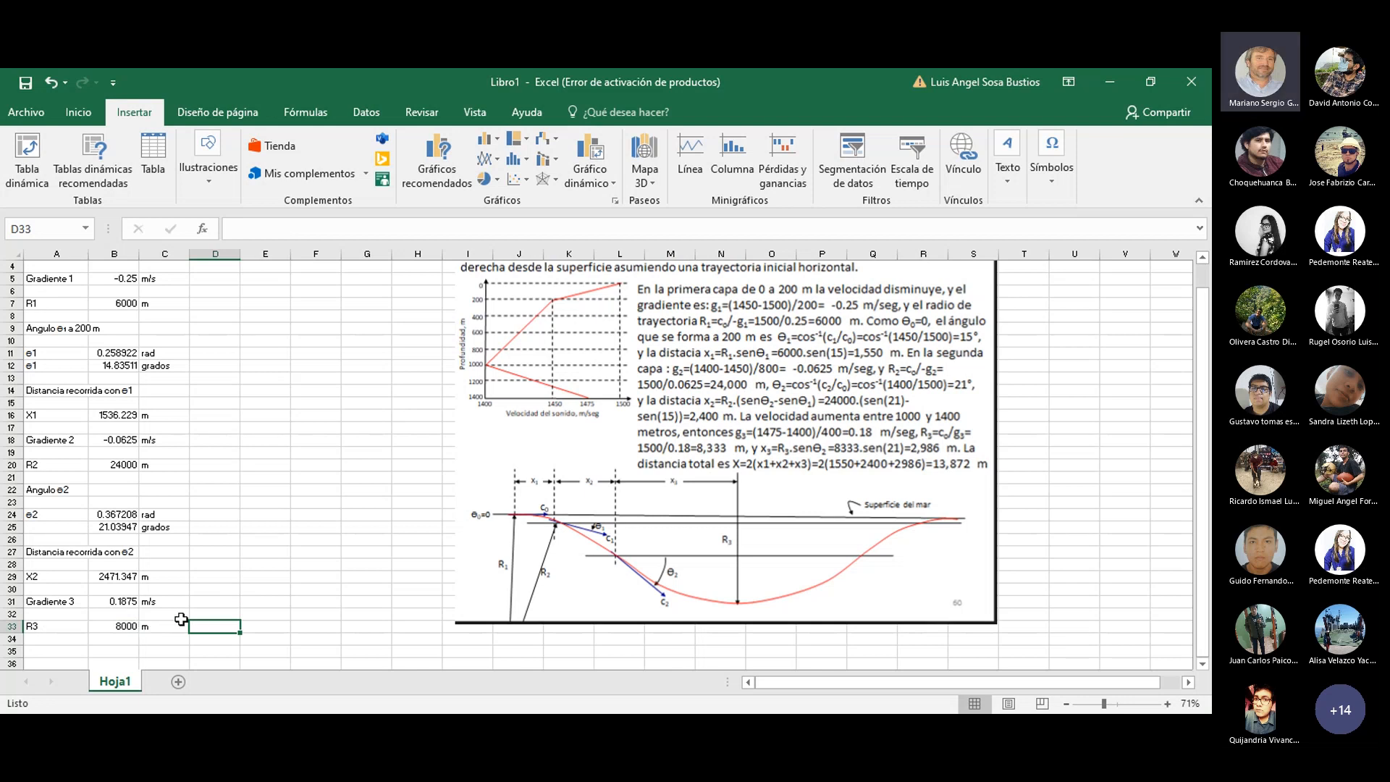
{"action": "left_click", "coordinate": [123, 638]}
{"action": "left_click", "coordinate": [123, 627]}
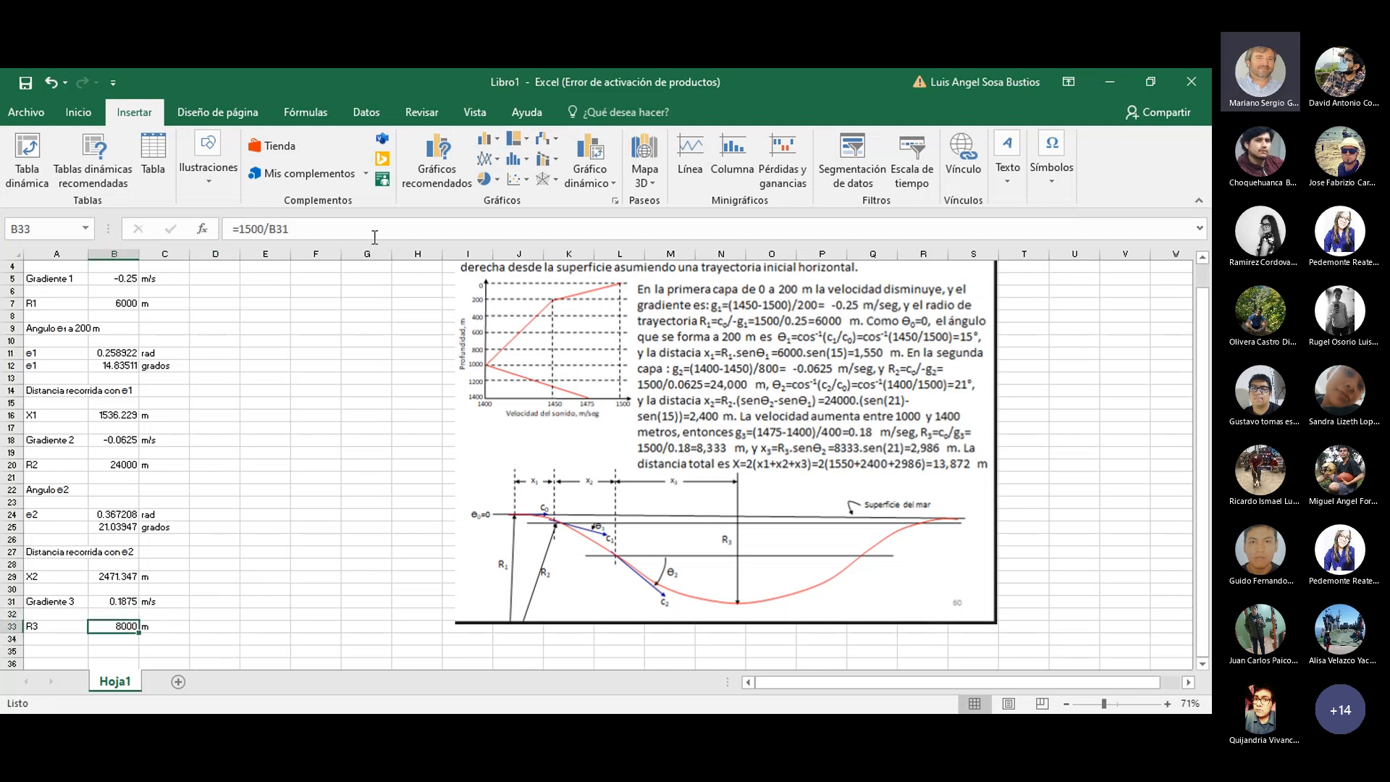
{"action": "left_click", "coordinate": [335, 579]}
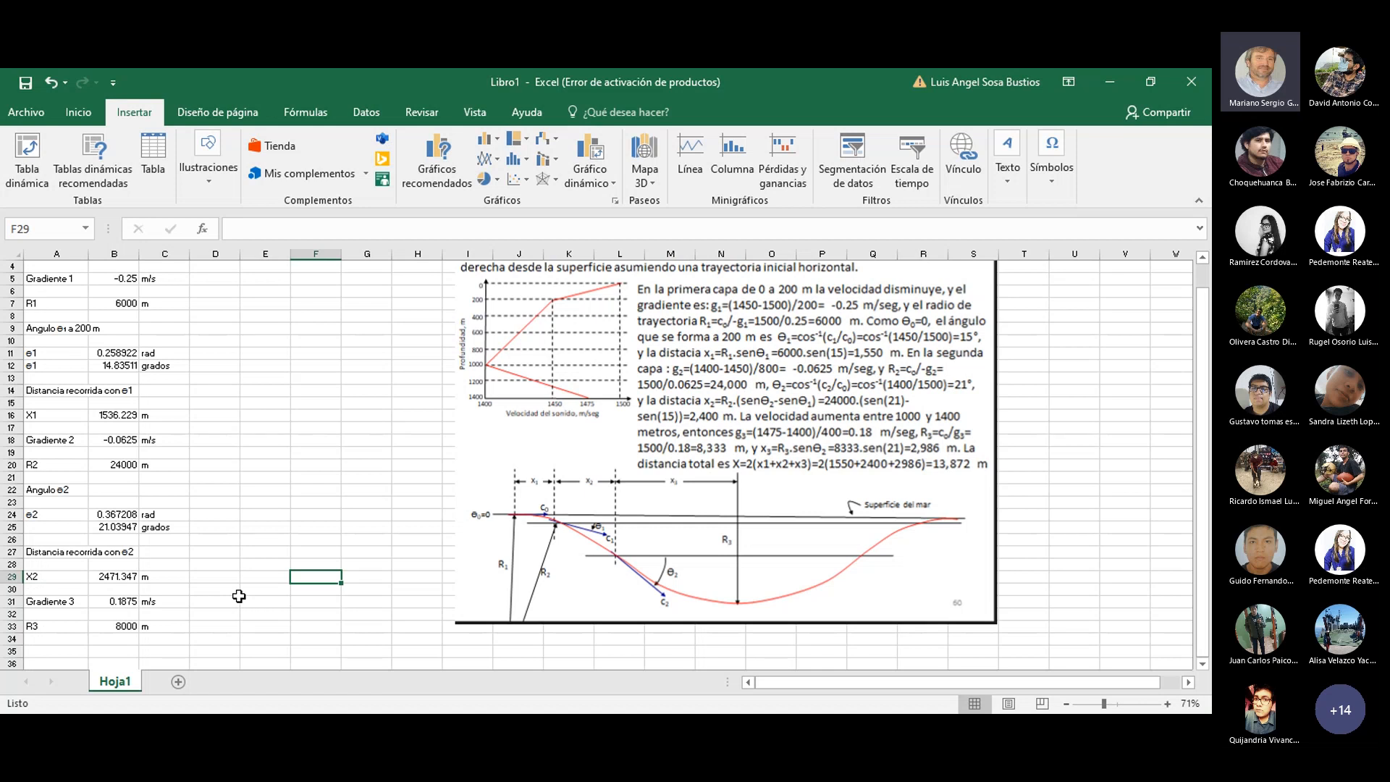
- Enter the label "X3" in cell A35 for the third horizontal distance
{"action": "left_click", "coordinate": [68, 649]}
{"action": "scroll", "coordinate": [184, 629], "scroll_direction": "down", "scroll_amount": 1}
{"action": "type", "text": "X3"}
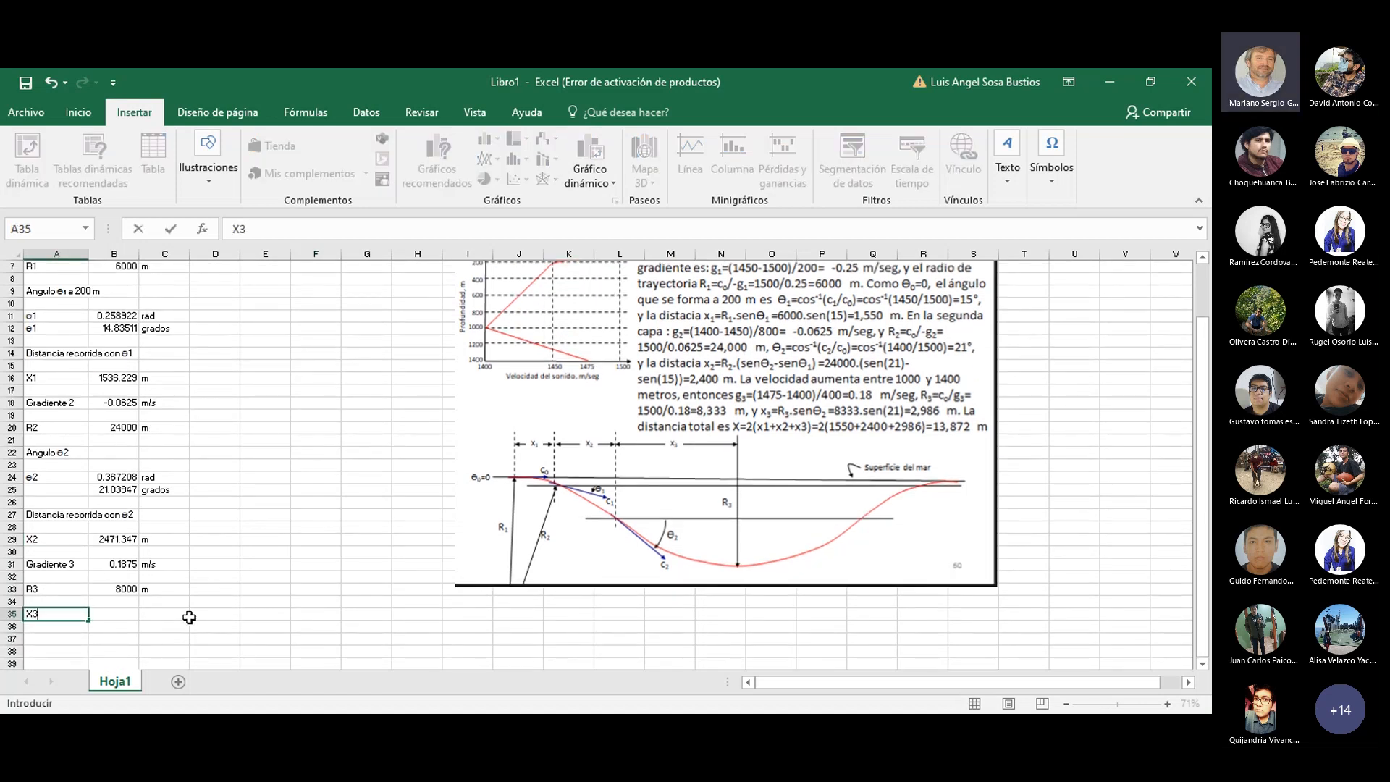
{"action": "key", "text": "Tab"}
- Calculate the X3 distance in cell B35 as R3 times the sine of θ2 in radians, with =B33*seno(B24)
{"action": "left_click", "coordinate": [327, 229]}
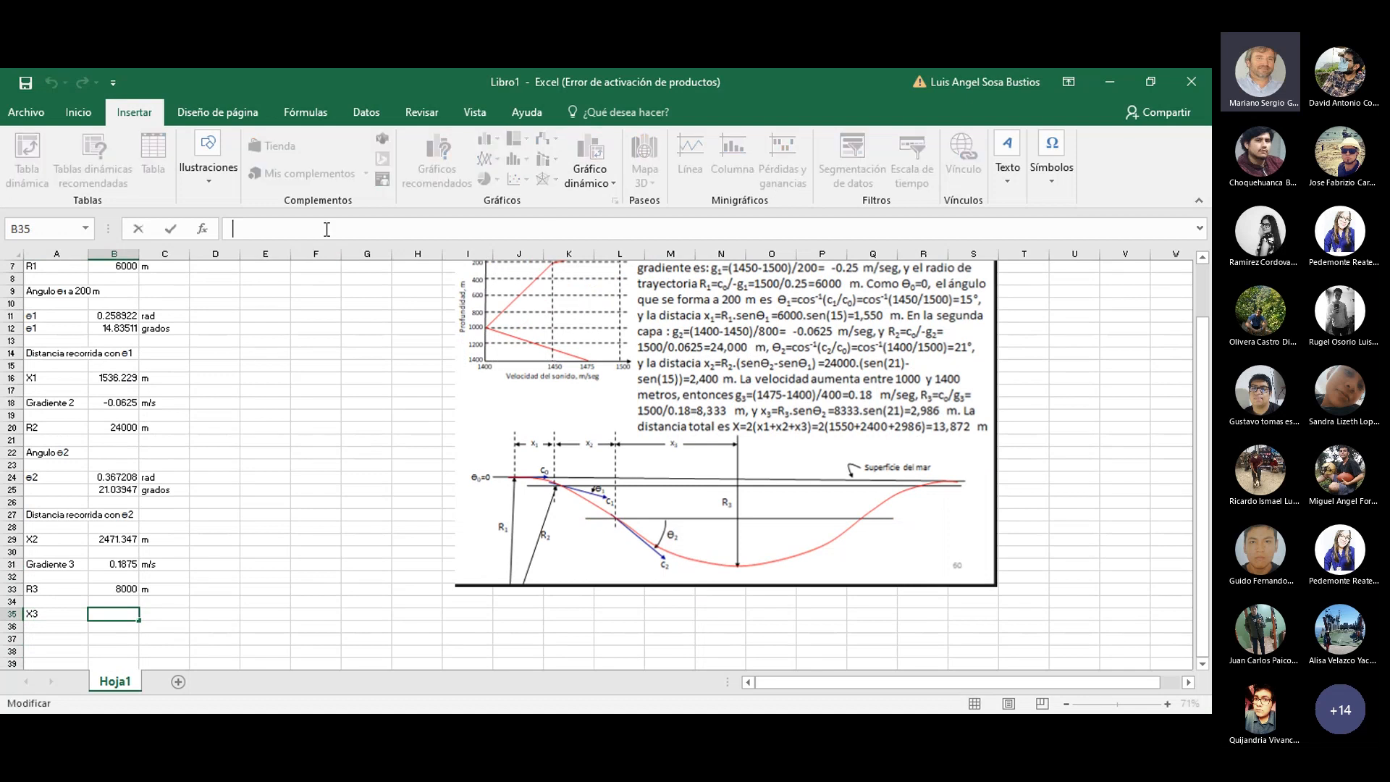
{"action": "type", "text": "="}
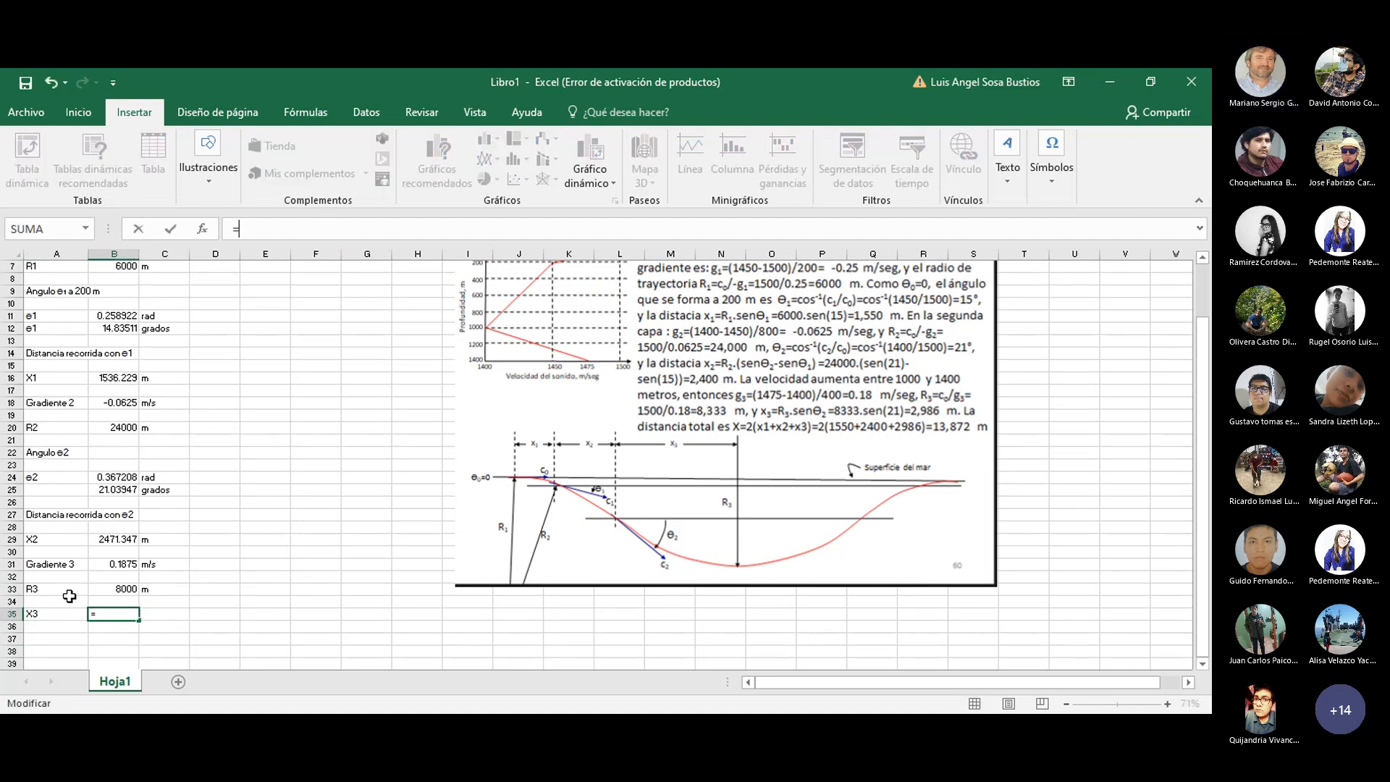
{"action": "left_click", "coordinate": [116, 588]}
{"action": "type", "text": "*"}
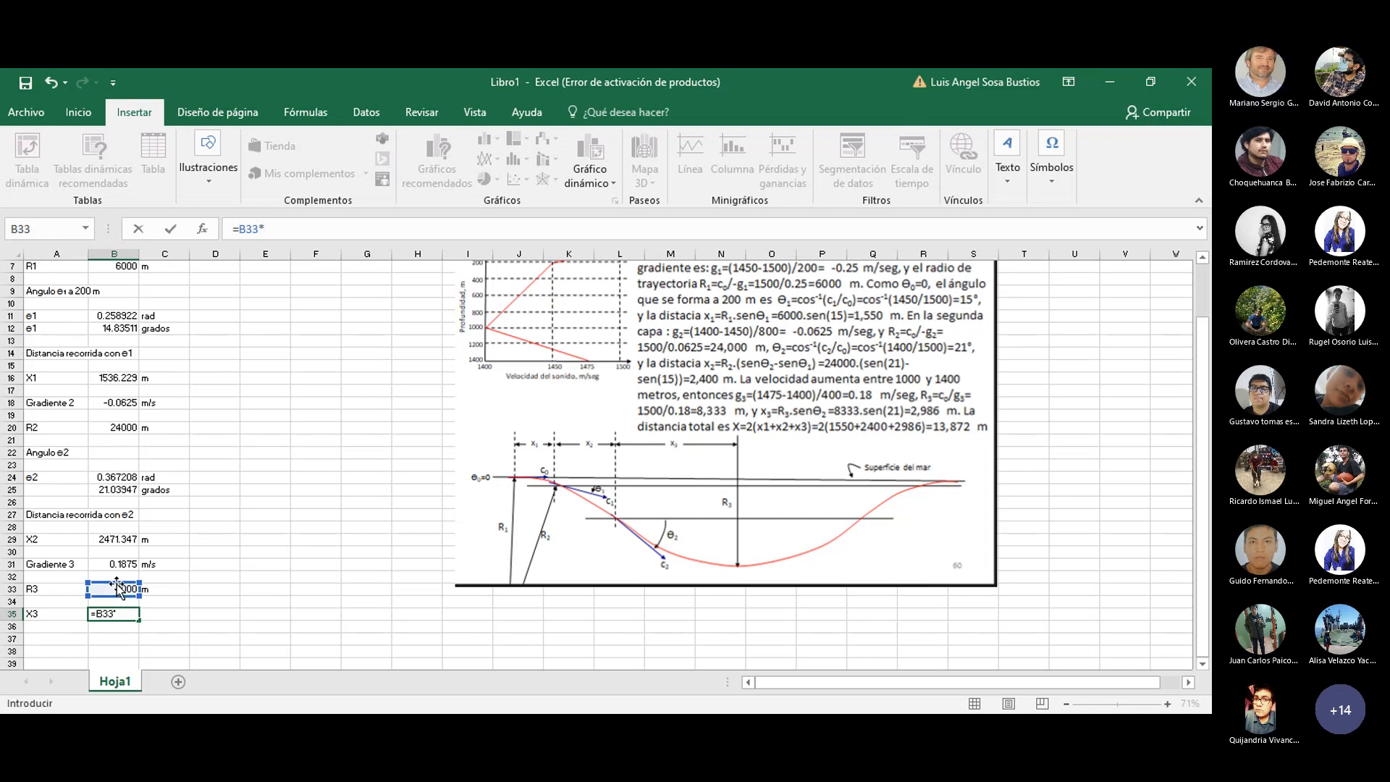
{"action": "type", "text": "seno("}
{"action": "left_click", "coordinate": [116, 477]}
{"action": "type", "text": ")"}
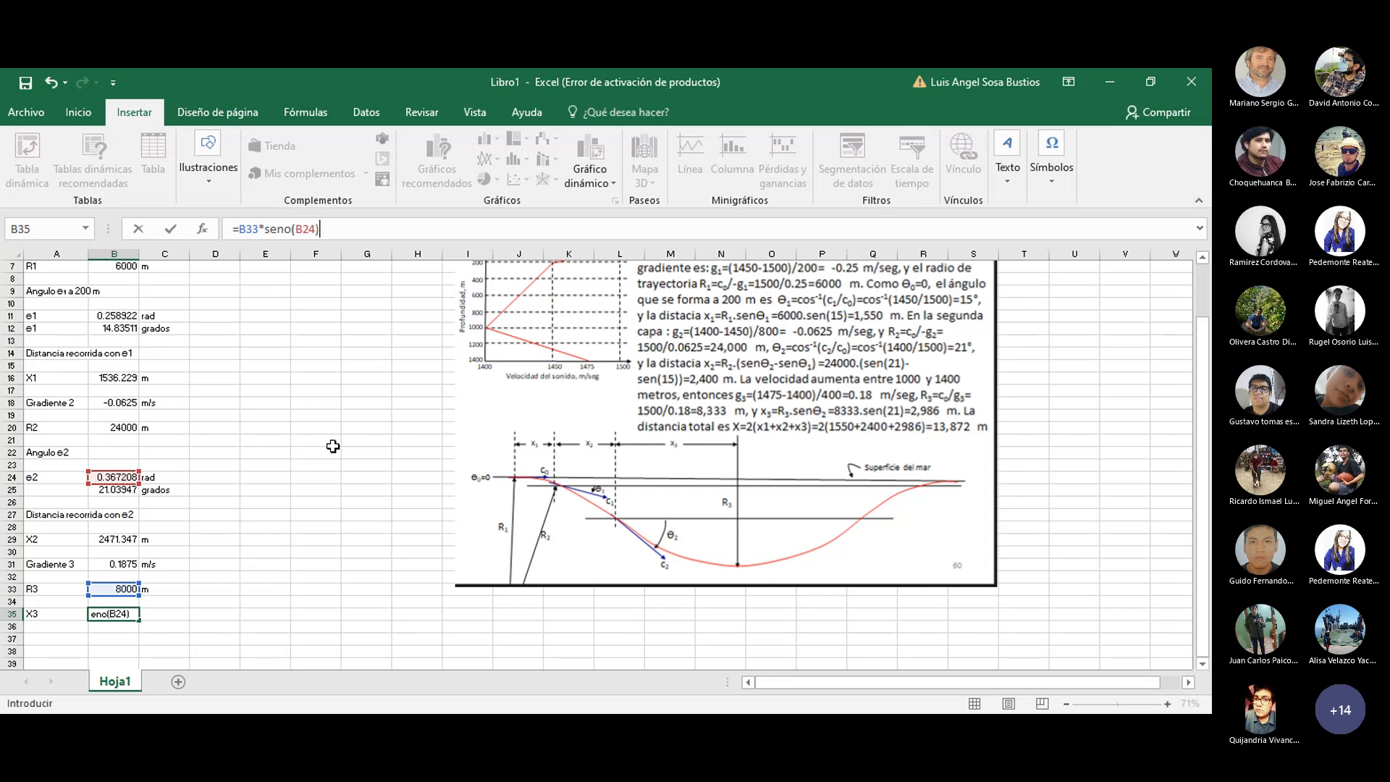
{"action": "key", "text": "Return"}
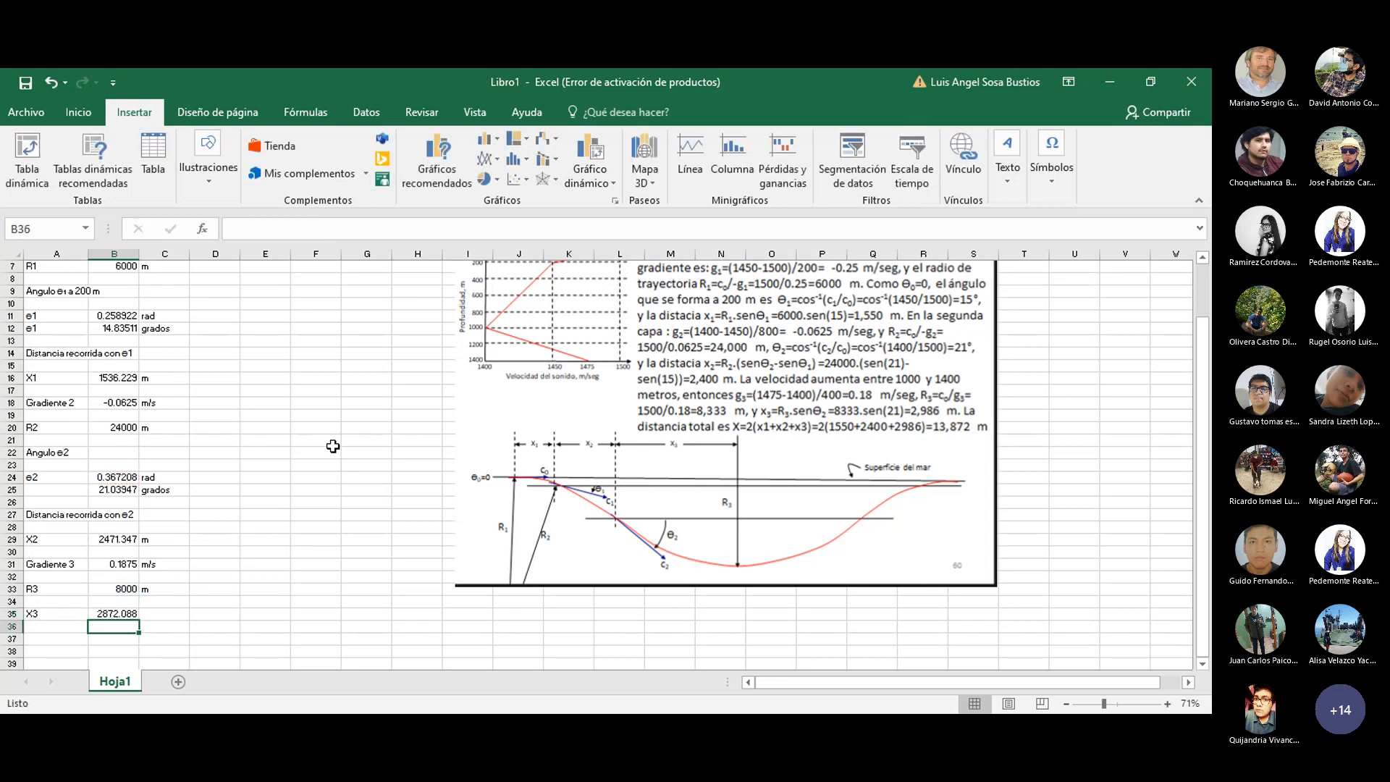
- Enter the unit "m" for the X3 distance in cell C35
{"action": "key", "text": "Up"}
{"action": "key", "text": "Right"}
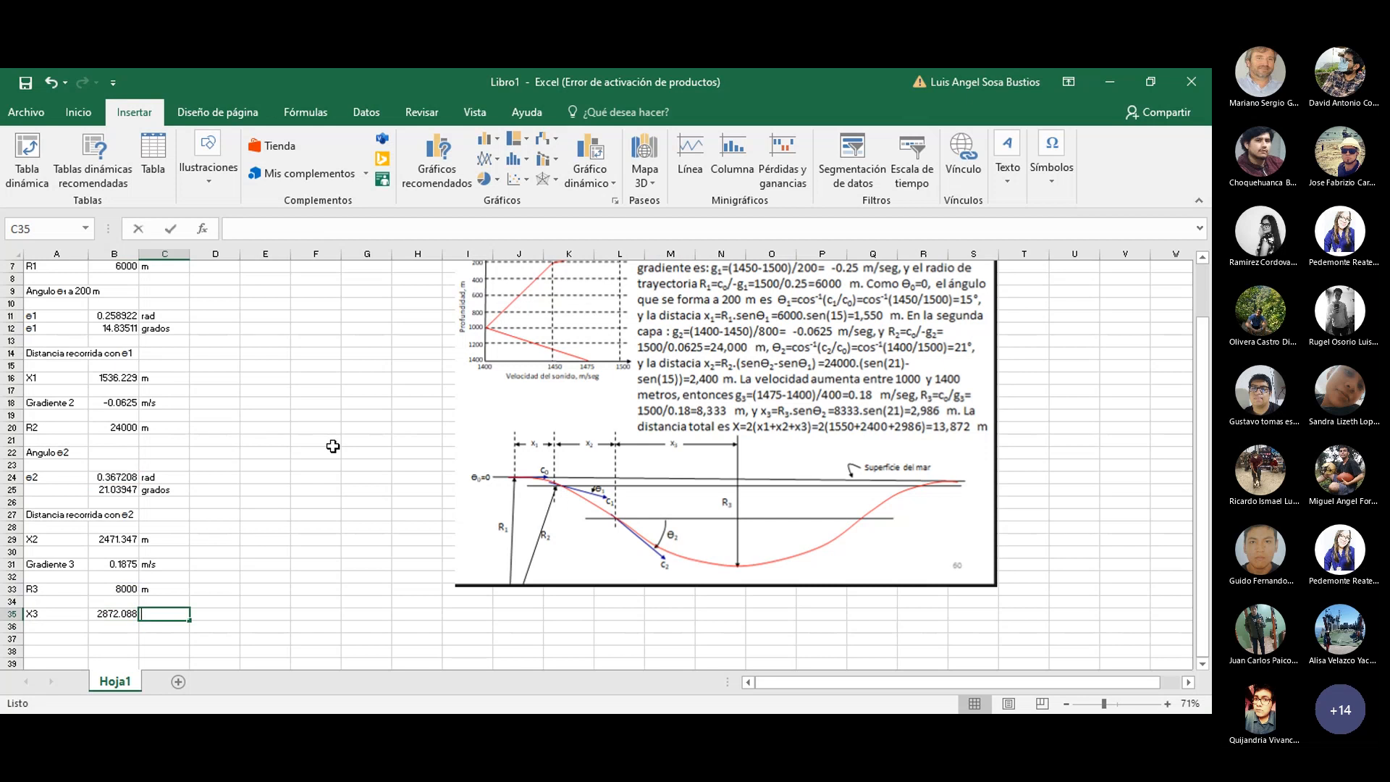
{"action": "type", "text": "m"}
{"action": "key", "text": "Return"}
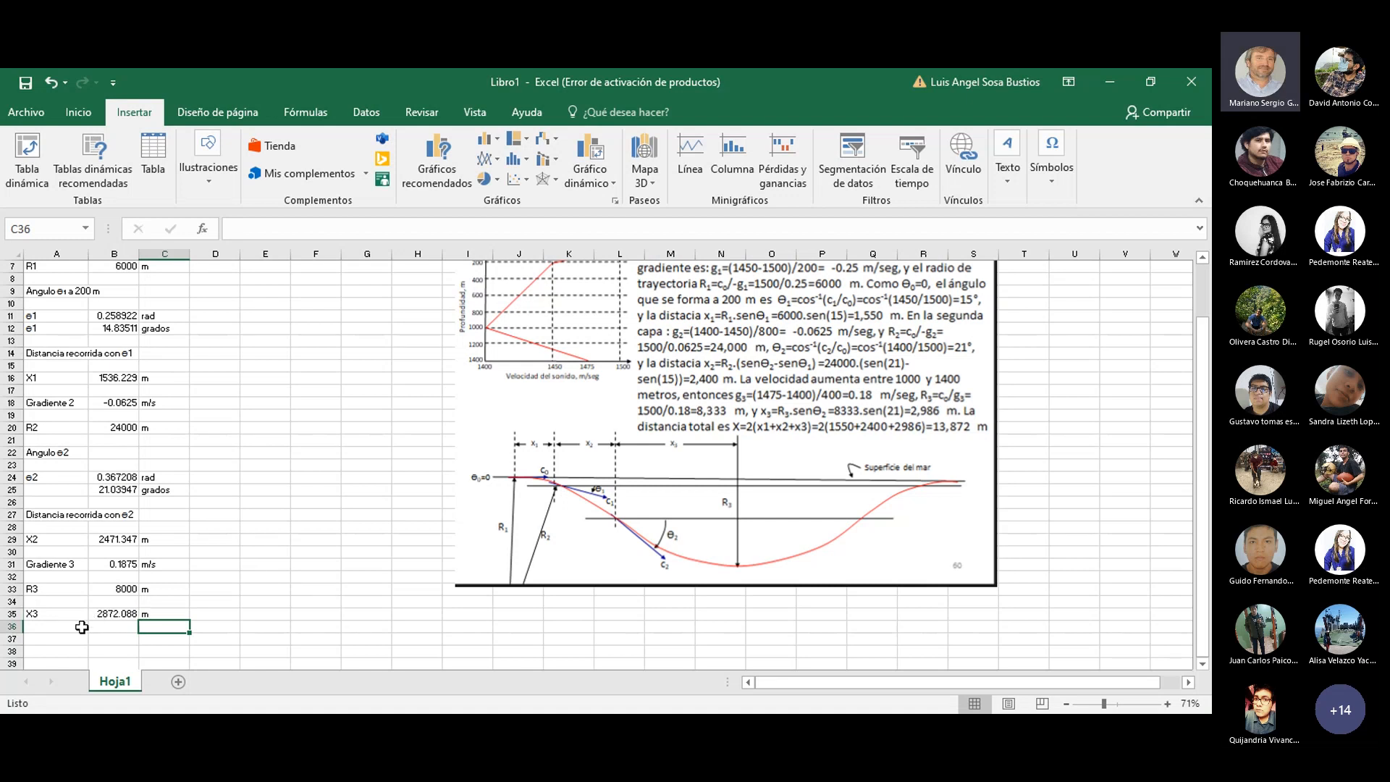
- Change the first distance's label in cell A16 to lowercase "x1"
{"action": "scroll", "coordinate": [74, 618], "scroll_direction": "down", "scroll_amount": 1}
{"action": "scroll", "coordinate": [74, 619], "scroll_direction": "up", "scroll_amount": 1}
{"action": "scroll", "coordinate": [75, 618], "scroll_direction": "down", "scroll_amount": 1}
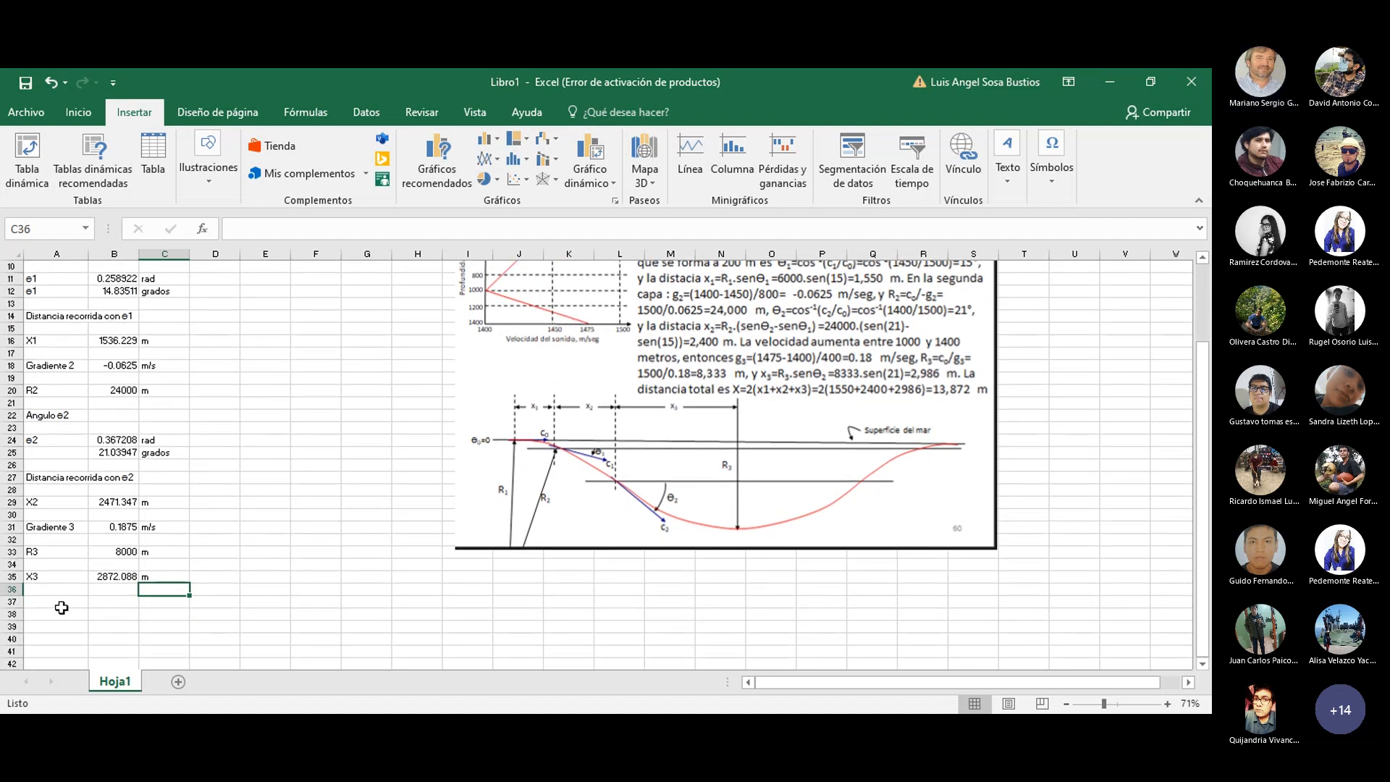
{"action": "left_click", "coordinate": [62, 605]}
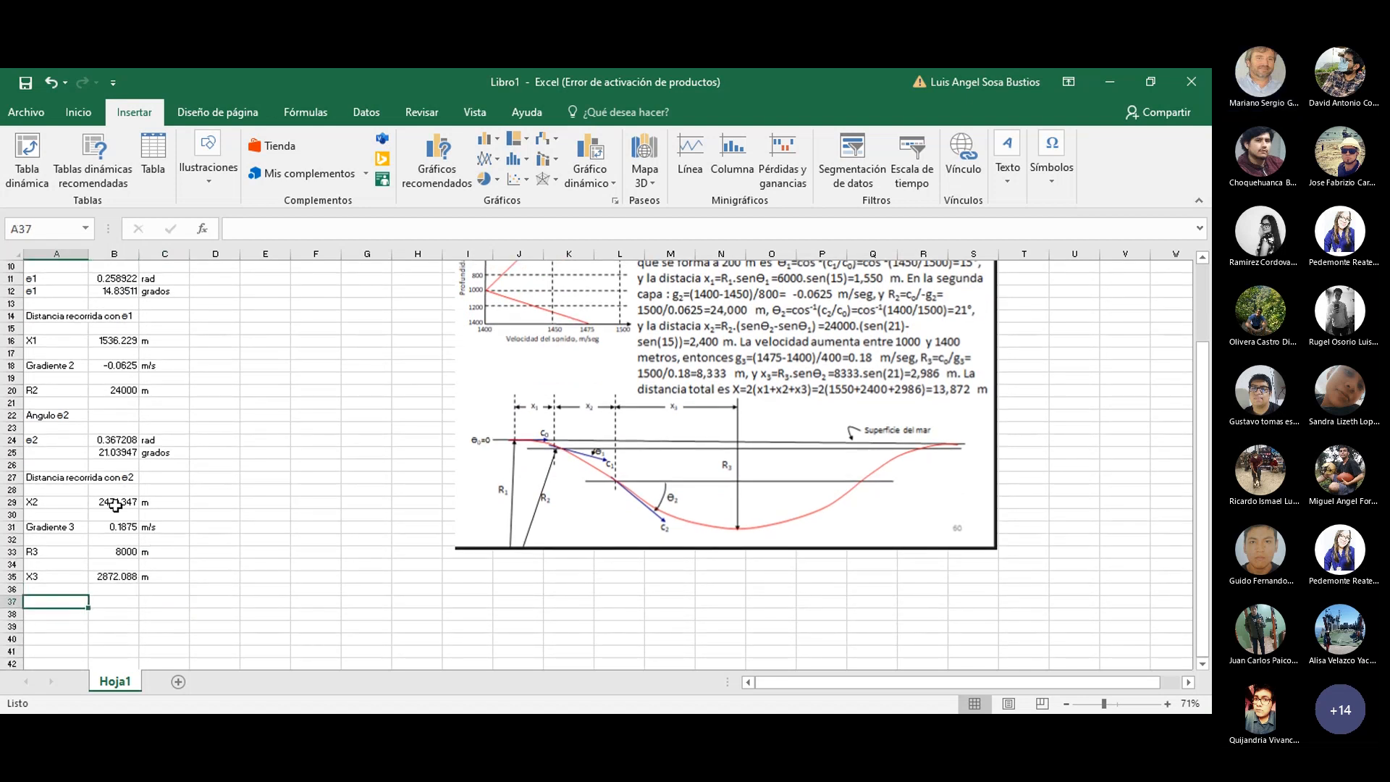
{"action": "double_click", "coordinate": [66, 340]}
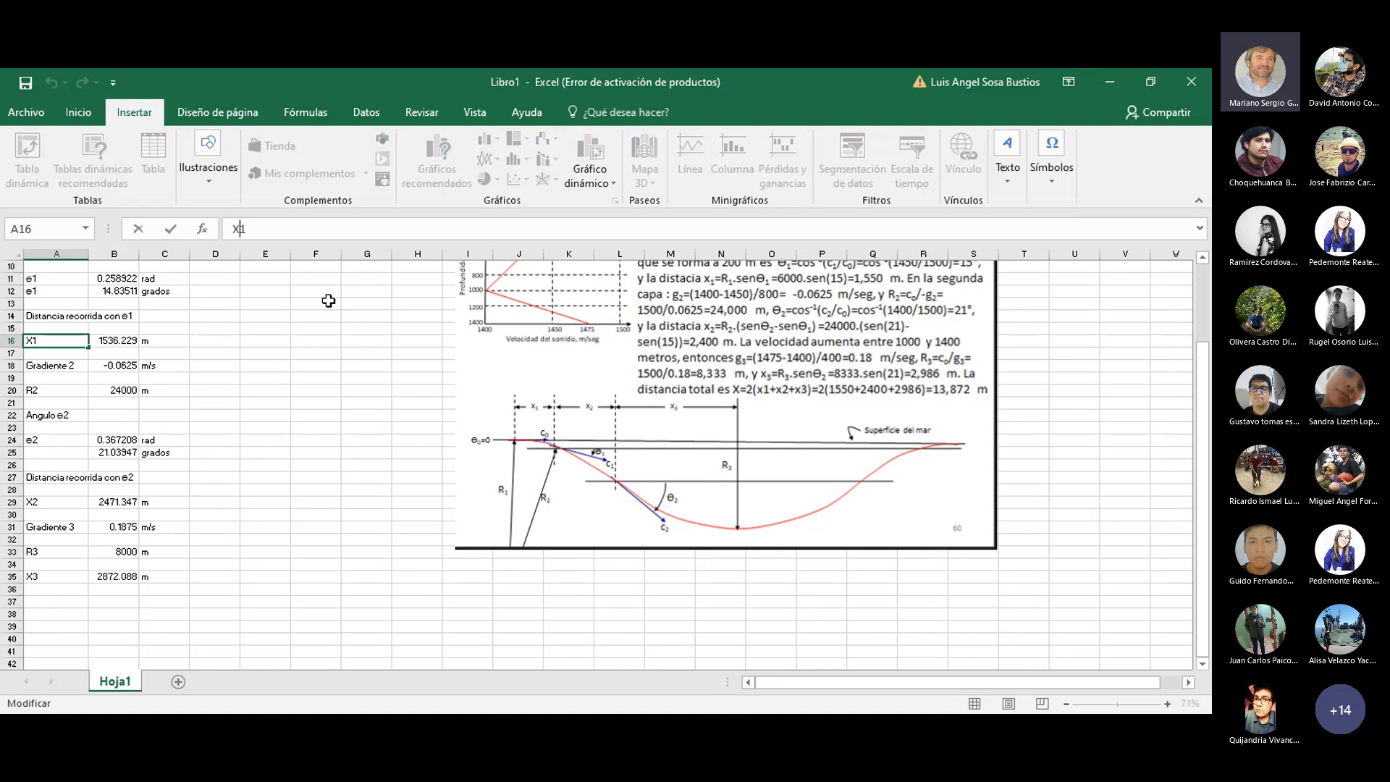
{"action": "key", "text": "BackSpace"}
{"action": "key", "text": "BackSpace"}
{"action": "type", "text": "x1"}
{"action": "key", "text": "Return"}
- Change the second distance's label in cell A29 to lowercase "x2"
{"action": "key", "text": "Down"}
{"action": "key", "text": "Down"}
{"action": "key", "text": "Down"}
{"action": "key", "text": "Down"}
{"action": "key", "text": "Down"}
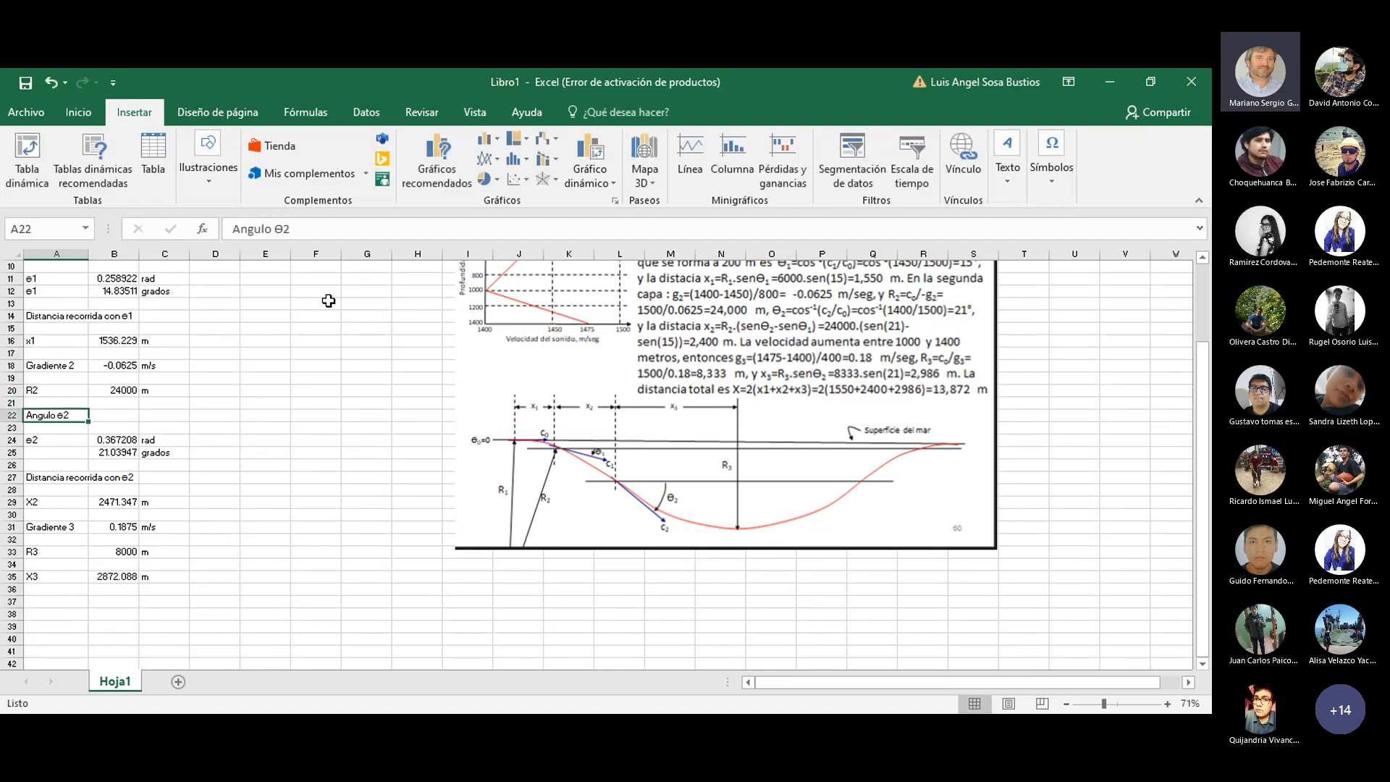
{"action": "key", "text": "Down"}
{"action": "key", "text": "Down"}
{"action": "key", "text": "Down"}
{"action": "key", "text": "Down"}
{"action": "key", "text": "Down"}
{"action": "key", "text": "Down"}
{"action": "key", "text": "Down"}
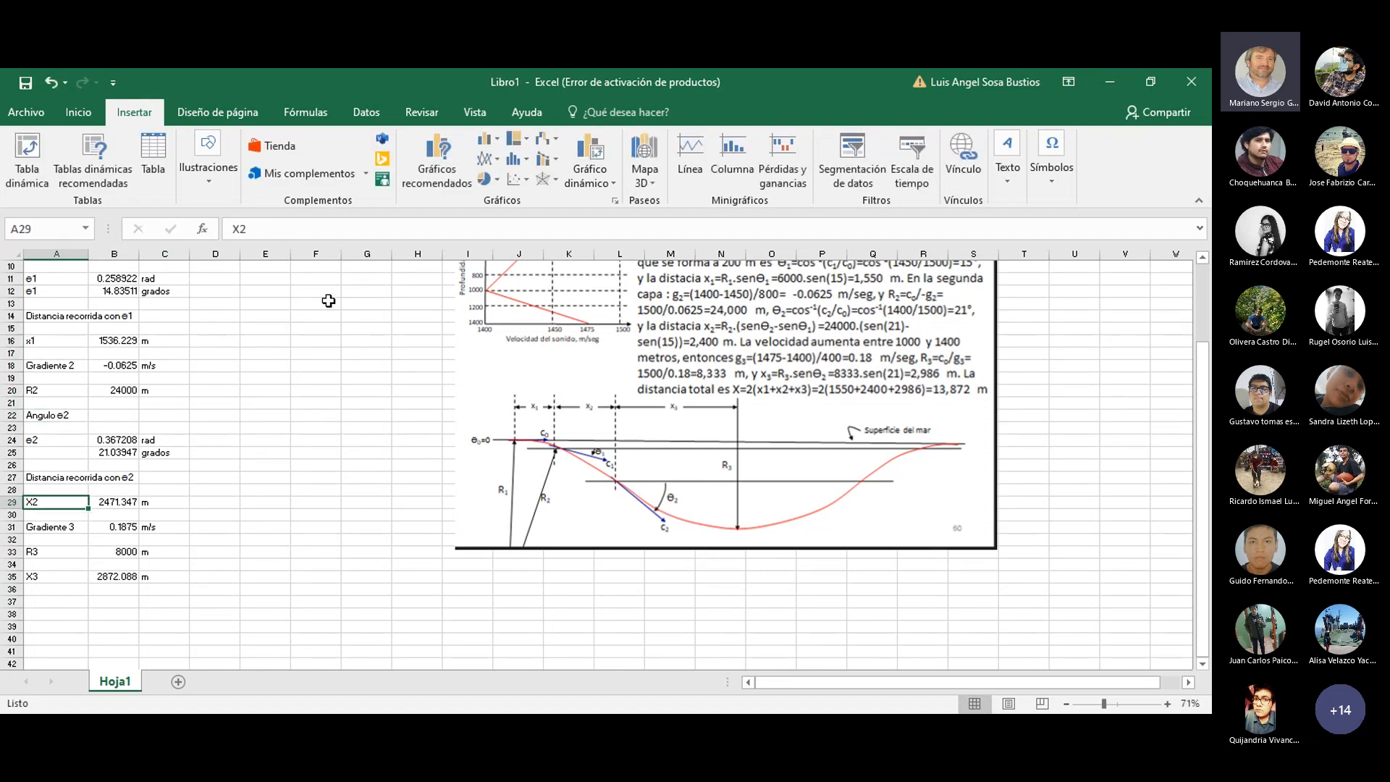
{"action": "left_click", "coordinate": [243, 228]}
{"action": "key", "text": "BackSpace"}
{"action": "type", "text": "x"}
{"action": "key", "text": "Return"}
- Change the third distance's label in cell A35 to lowercase "x3"
{"action": "key", "text": "Down"}
{"action": "key", "text": "Down"}
{"action": "key", "text": "Down"}
{"action": "key", "text": "Down"}
{"action": "key", "text": "Down"}
{"action": "left_click", "coordinate": [242, 232]}
{"action": "key", "text": "BackSpace"}
{"action": "type", "text": "x"}
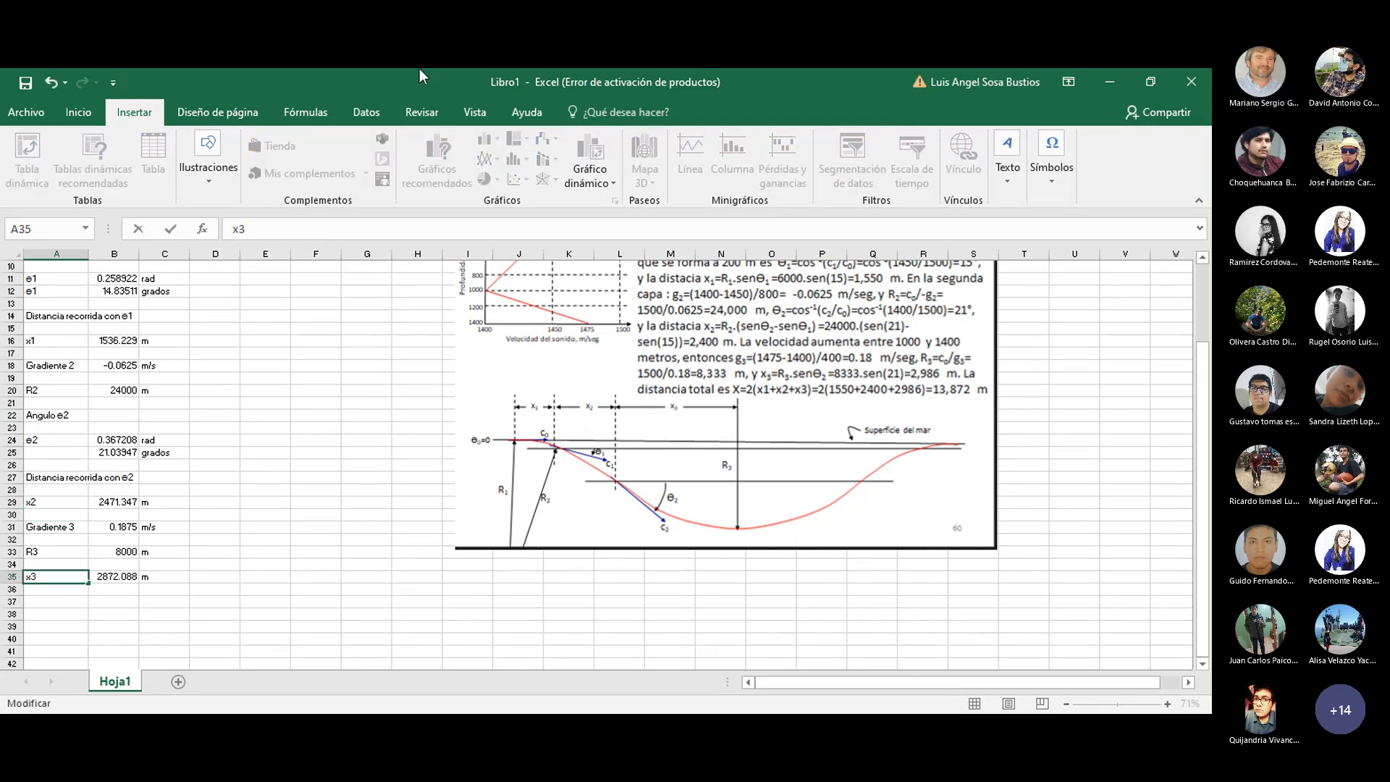
- Enter the heading "Distancia total" in cell A37 and the label "X" in cell A39
{"action": "left_click", "coordinate": [50, 600]}
{"action": "type", "text": "Dista"}
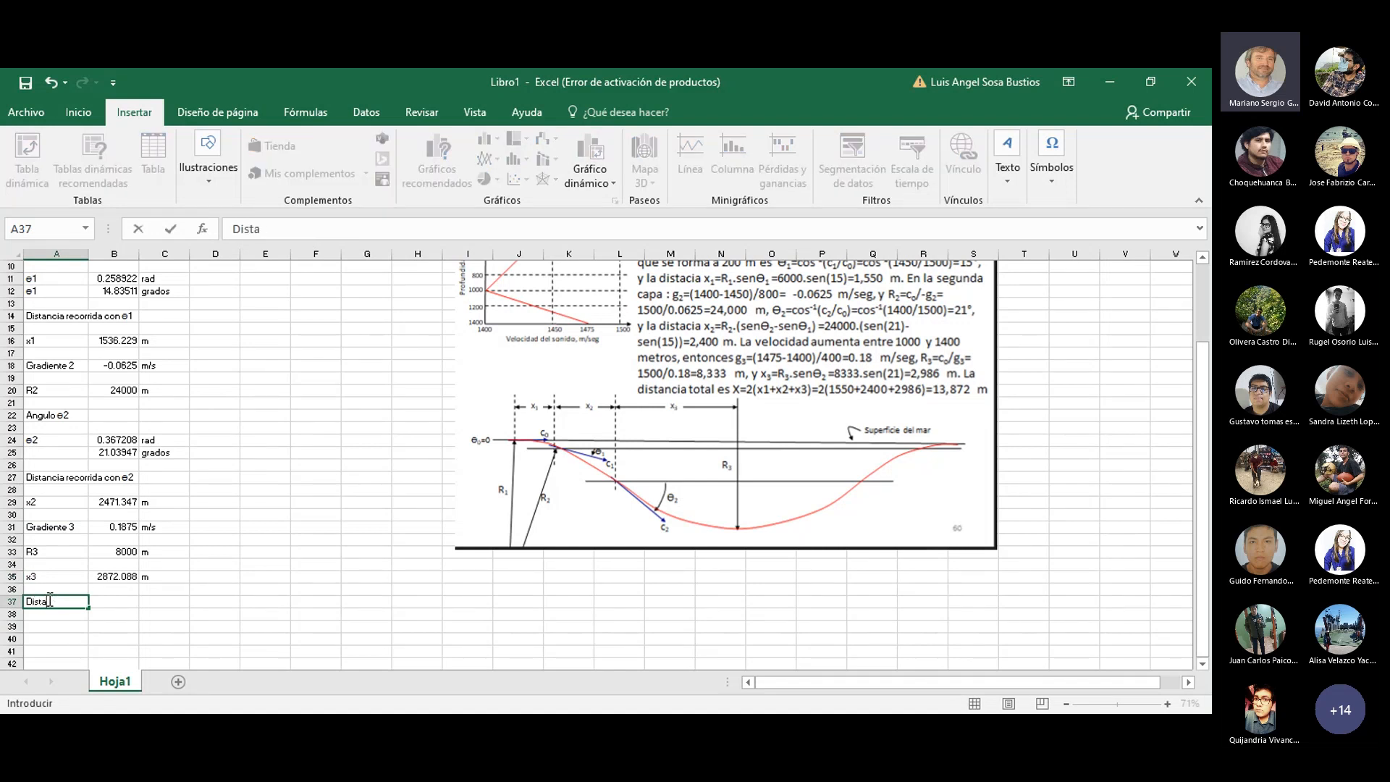
{"action": "type", "text": "ncia total"}
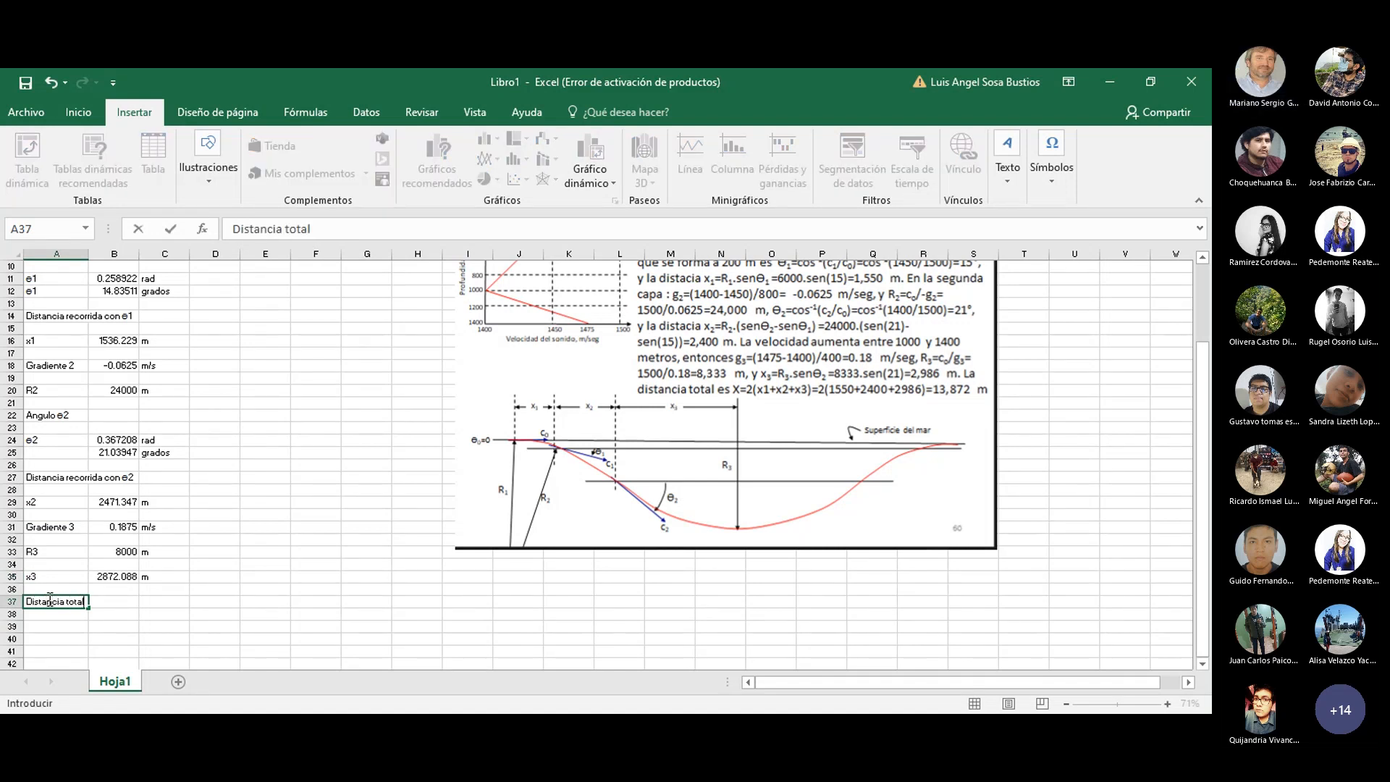
{"action": "key", "text": "Return"}
{"action": "key", "text": "Return"}
{"action": "type", "text": "X"}
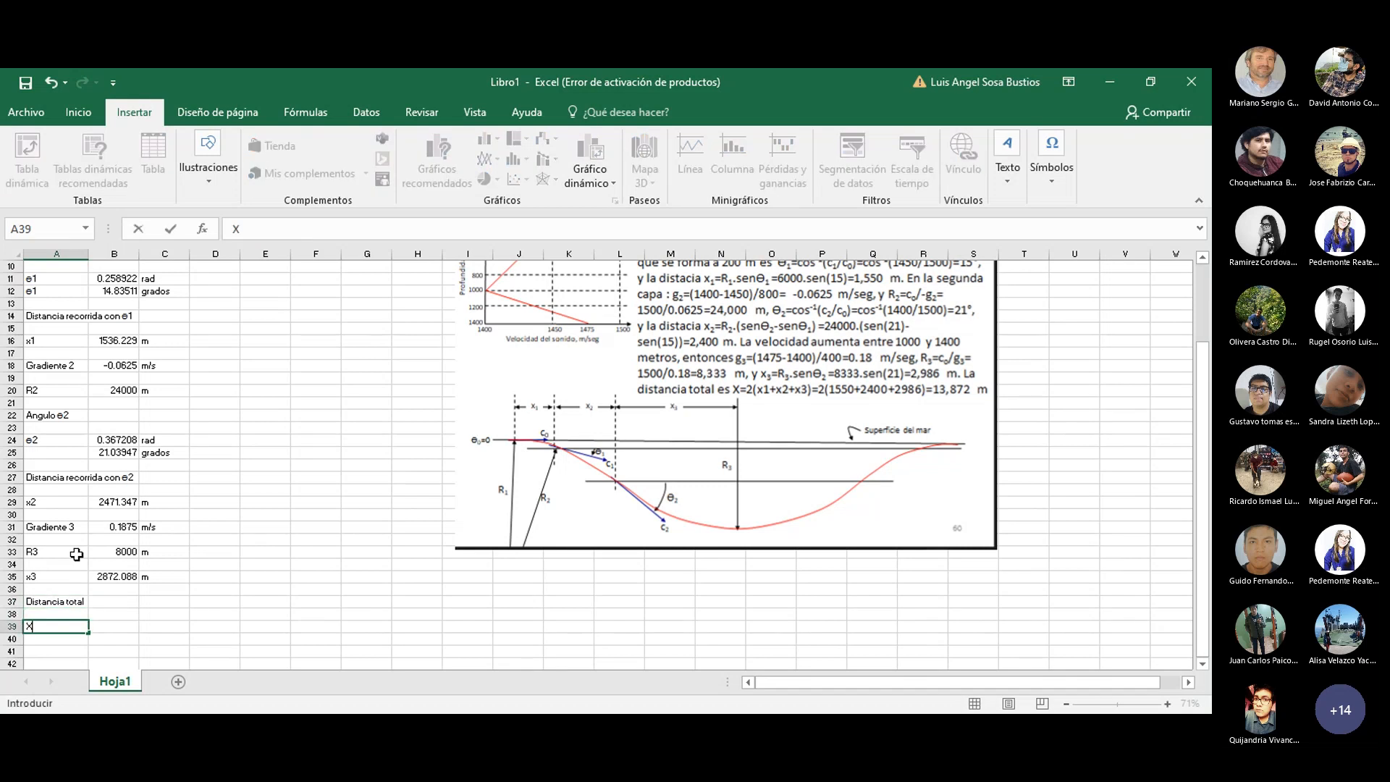
- Calculate the total distance in cell B39 as twice the sum of the three distances, with =2*(B35+B29+B16)
{"action": "left_click", "coordinate": [116, 625]}
{"action": "left_click", "coordinate": [244, 233]}
{"action": "type", "text": "=2*"}
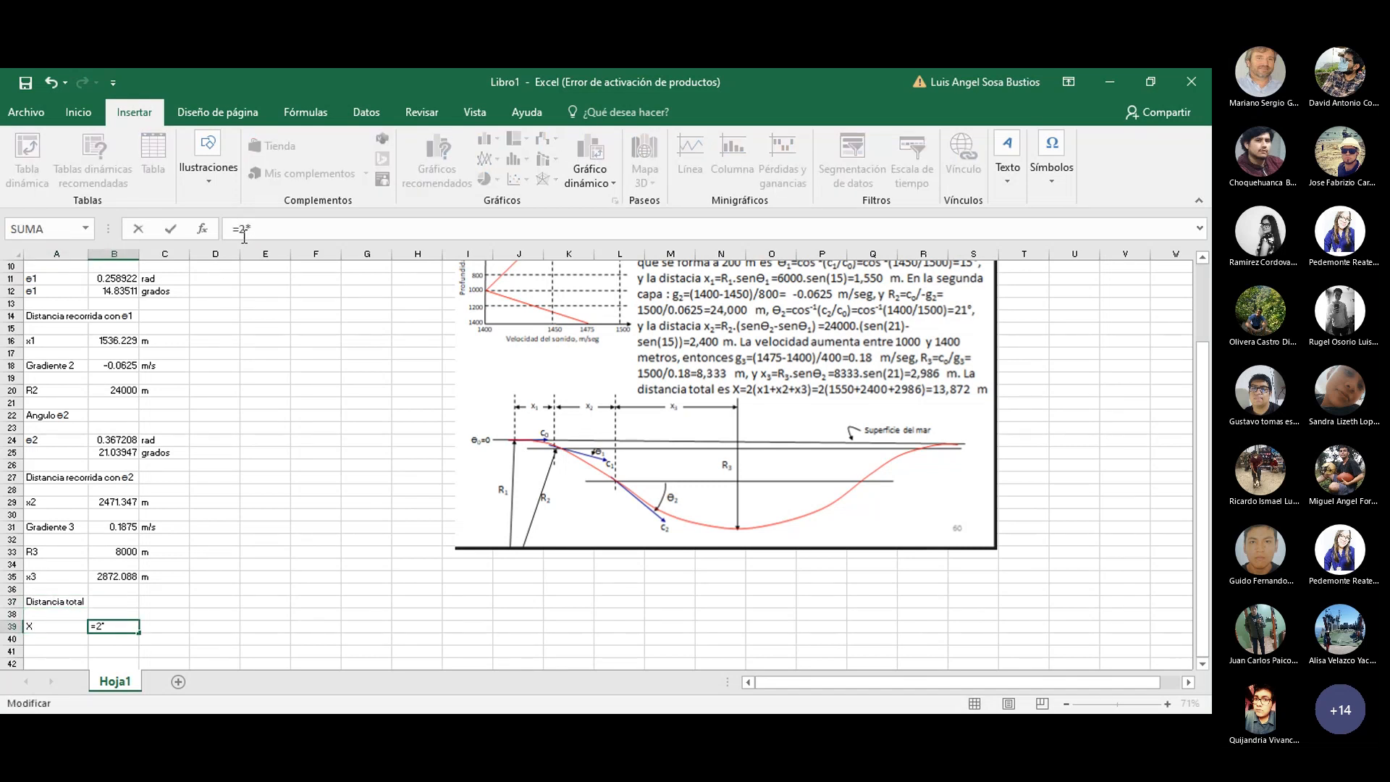
{"action": "type", "text": "("}
{"action": "left_click", "coordinate": [104, 576]}
{"action": "type", "text": "+"}
{"action": "left_click", "coordinate": [123, 503]}
{"action": "type", "text": "+"}
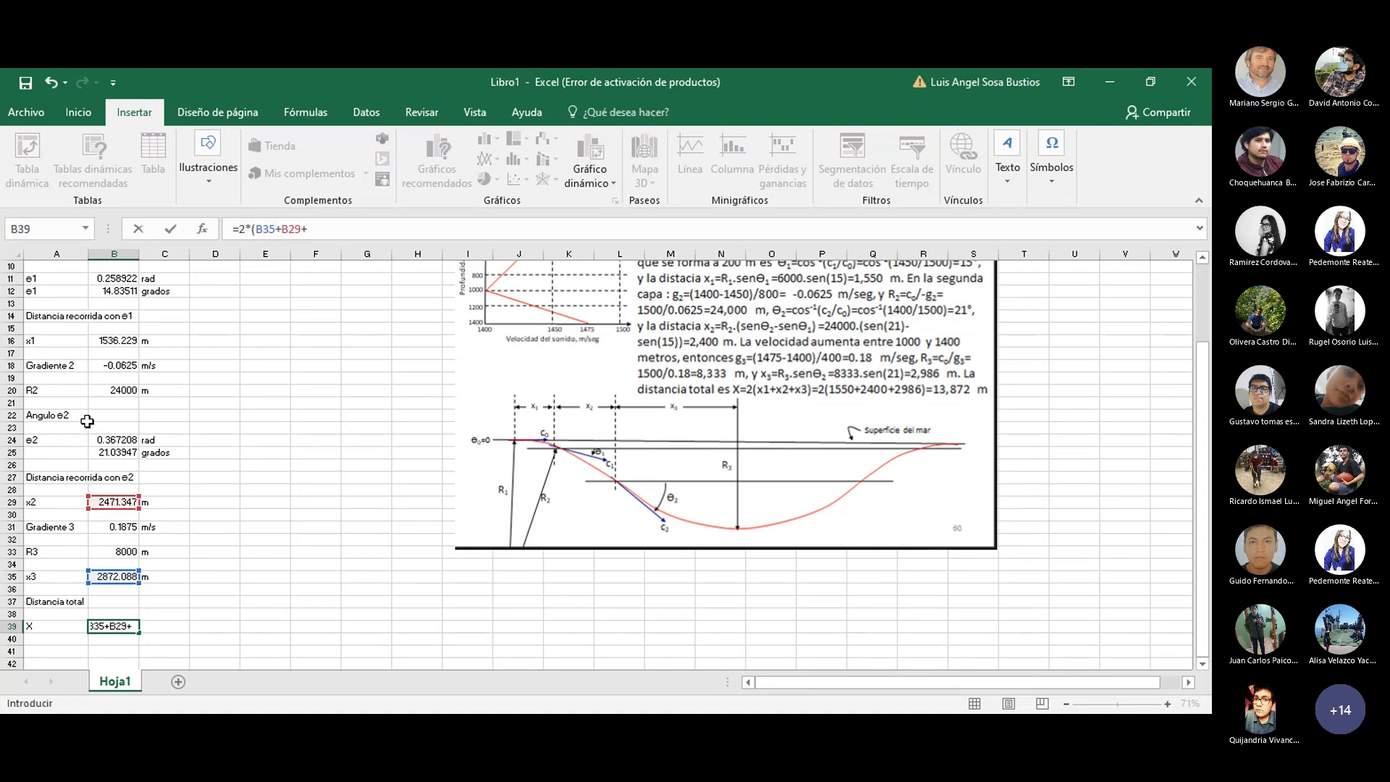
{"action": "left_click", "coordinate": [119, 340]}
{"action": "type", "text": ")"}
{"action": "key", "text": "Return"}
- Enter the unit "m" for the total distance in cell C39
{"action": "key", "text": "Up"}
{"action": "key", "text": "Right"}
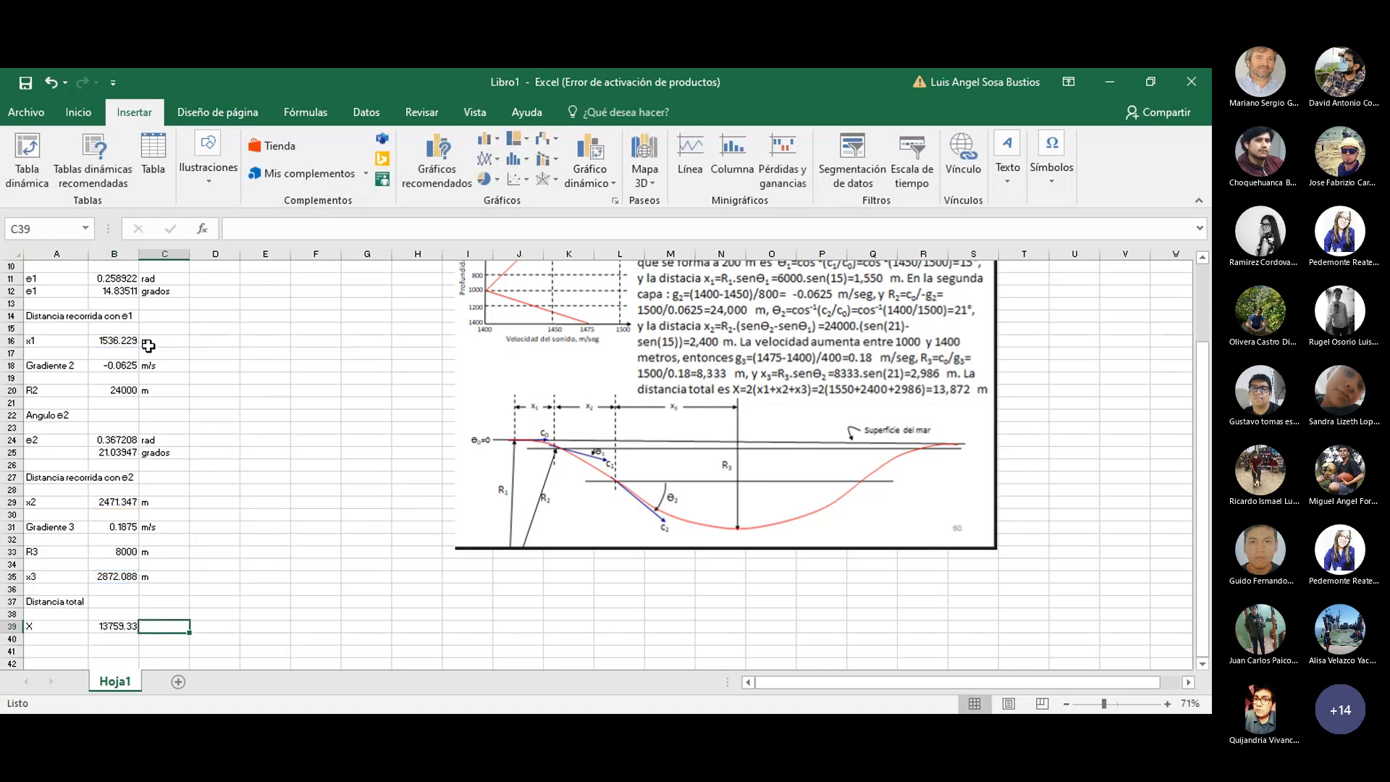
{"action": "type", "text": "m"}
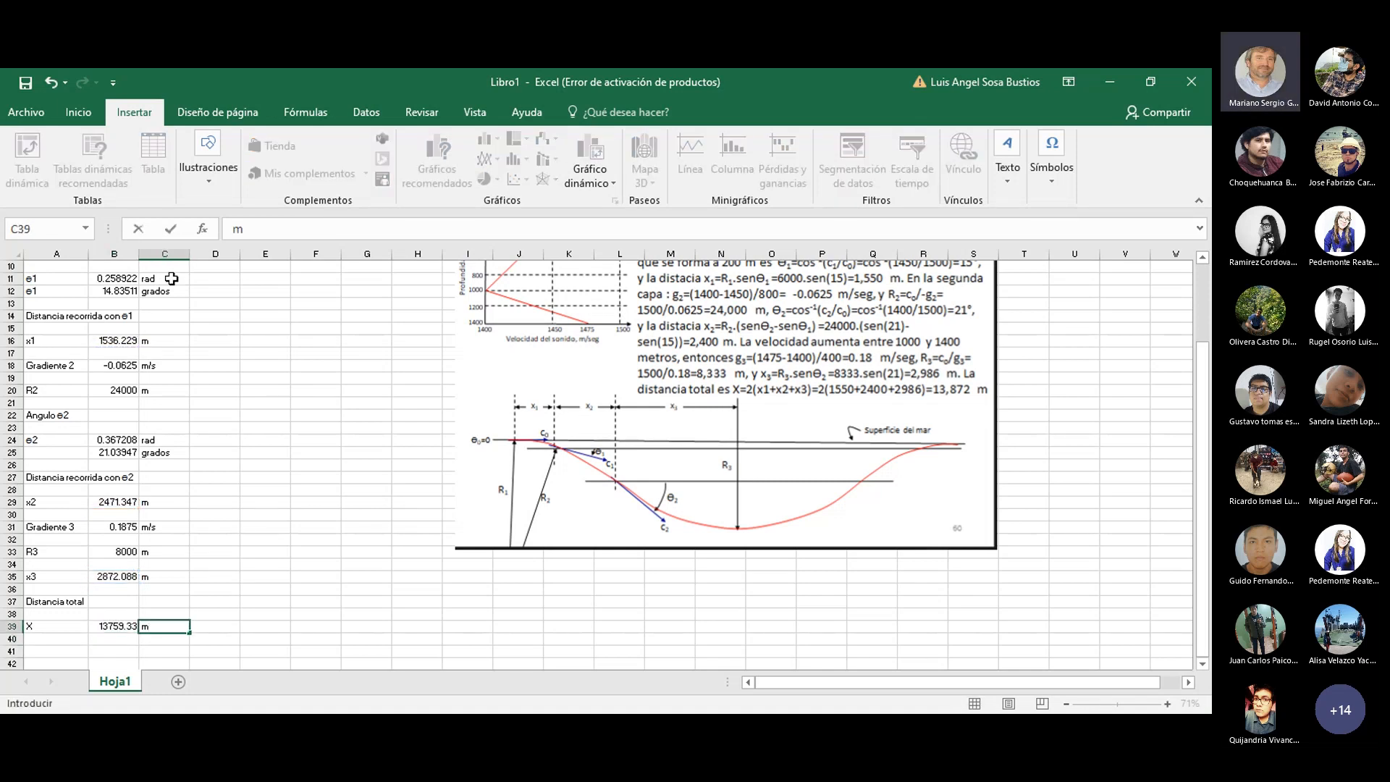
{"action": "scroll", "coordinate": [163, 471], "scroll_direction": "down", "scroll_amount": 1}
- Highlight the total distance in cell B39 with a yellow fill
{"action": "key", "text": "Left"}
{"action": "scroll", "coordinate": [236, 524], "scroll_direction": "up", "scroll_amount": 1}
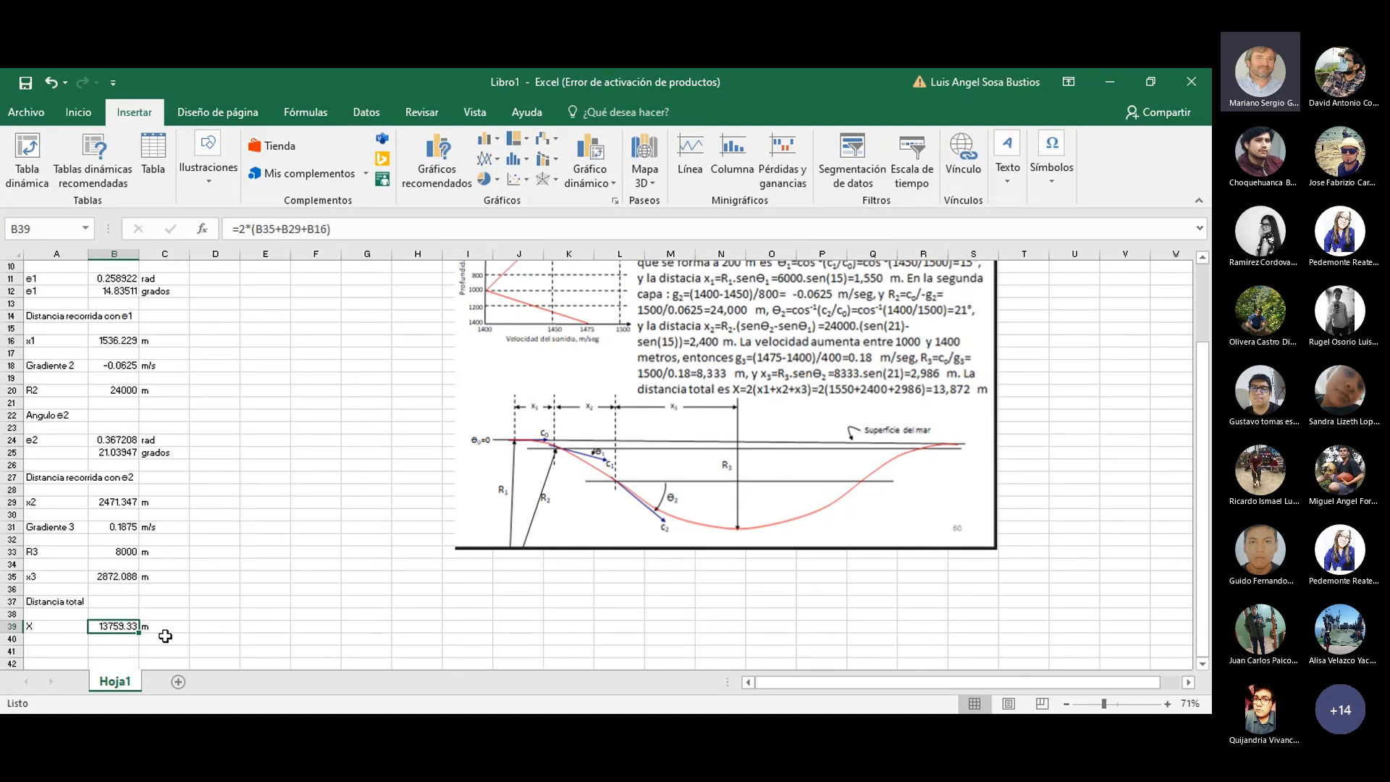
{"action": "left_click", "coordinate": [78, 112]}
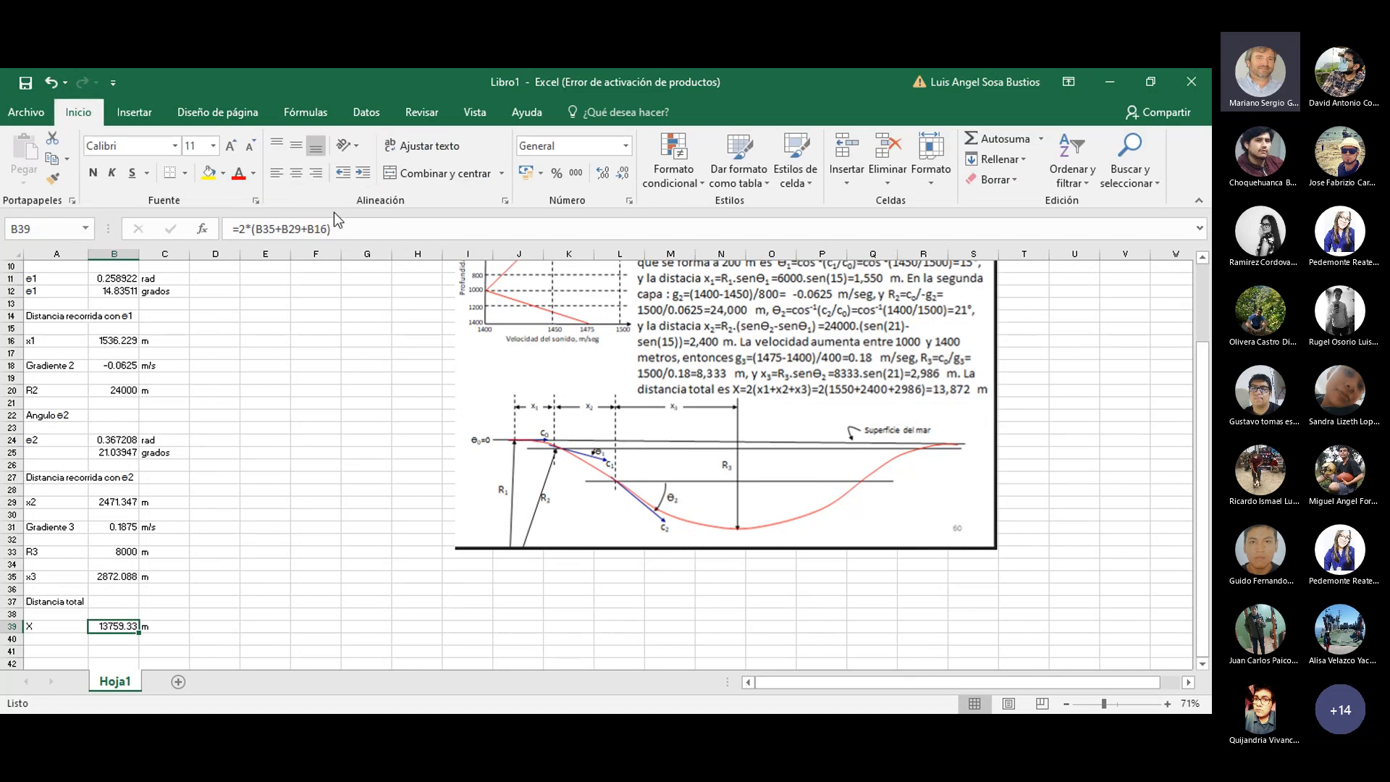
{"action": "left_click", "coordinate": [209, 173]}
- Highlight the x3 distance in cell B35 with the same yellow fill
{"action": "key", "text": "Up"}
{"action": "key", "text": "Up"}
{"action": "key", "text": "Up"}
{"action": "key", "text": "Up"}
{"action": "left_click", "coordinate": [212, 178]}
- Highlight the x1 distance in cell B16 with the yellow fill
{"action": "key", "text": "Up"}
{"action": "key", "text": "Up"}
{"action": "key", "text": "Up"}
{"action": "key", "text": "Up"}
{"action": "key", "text": "Up"}
{"action": "key", "text": "Up"}
{"action": "key", "text": "Up"}
{"action": "key", "text": "Up"}
{"action": "key", "text": "Up"}
{"action": "key", "text": "Up"}
{"action": "key", "text": "Up"}
{"action": "key", "text": "Up"}
{"action": "key", "text": "Up"}
{"action": "key", "text": "Up"}
{"action": "key", "text": "Up"}
{"action": "key", "text": "Up"}
{"action": "key", "text": "Up"}
{"action": "key", "text": "Up"}
{"action": "key", "text": "Up"}
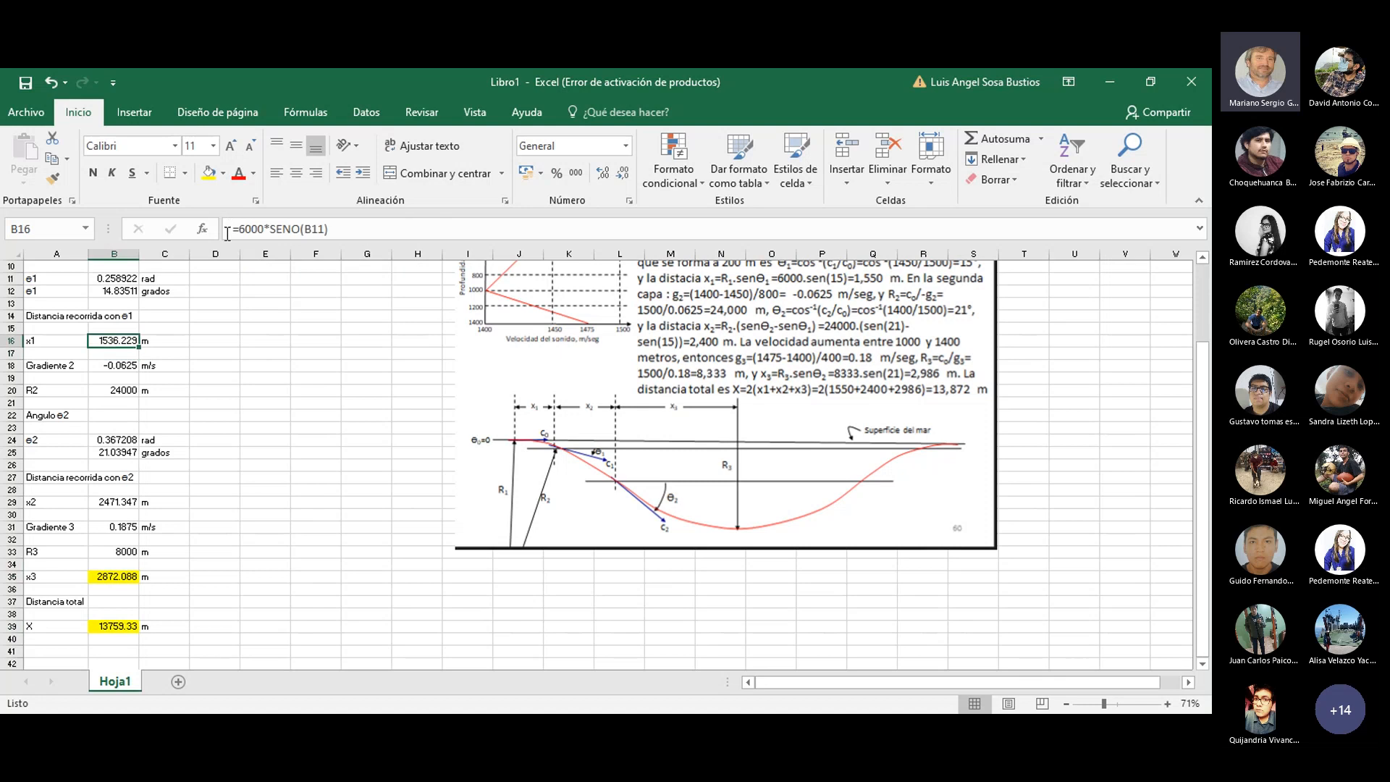
{"action": "left_click", "coordinate": [209, 173]}
{"action": "left_click", "coordinate": [103, 515]}
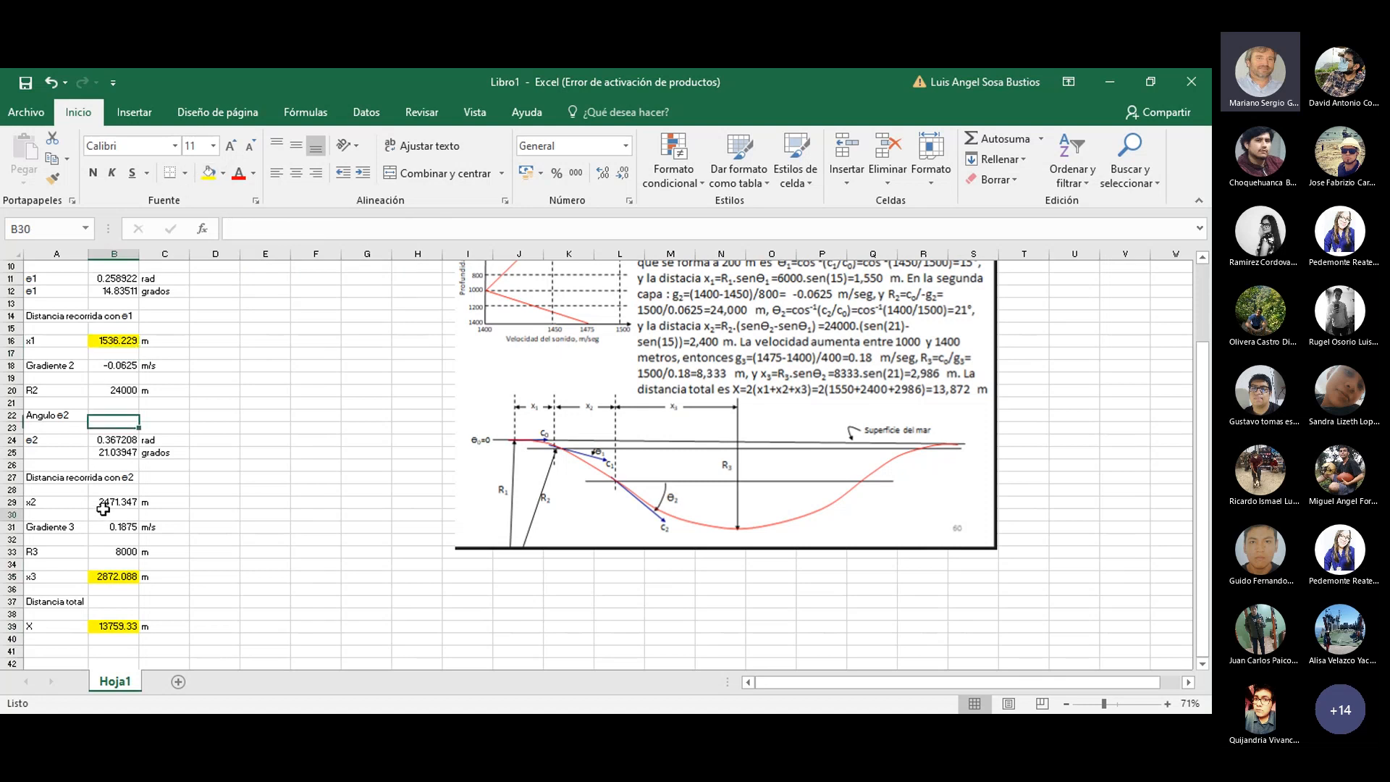
- Highlight the x2 distance in cell B29 with the same yellow fill as the other distances
{"action": "left_click", "coordinate": [208, 181]}
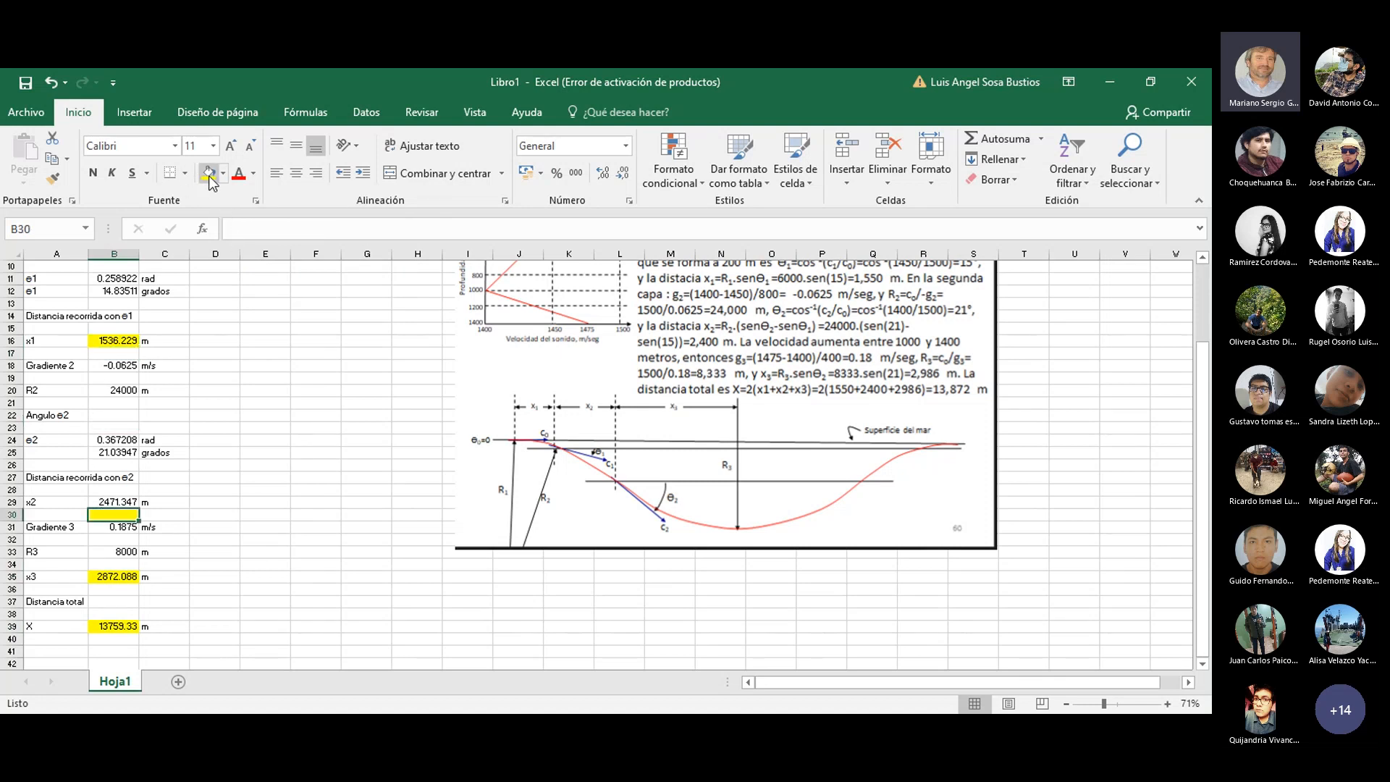
{"action": "key", "text": "ctrl+z"}
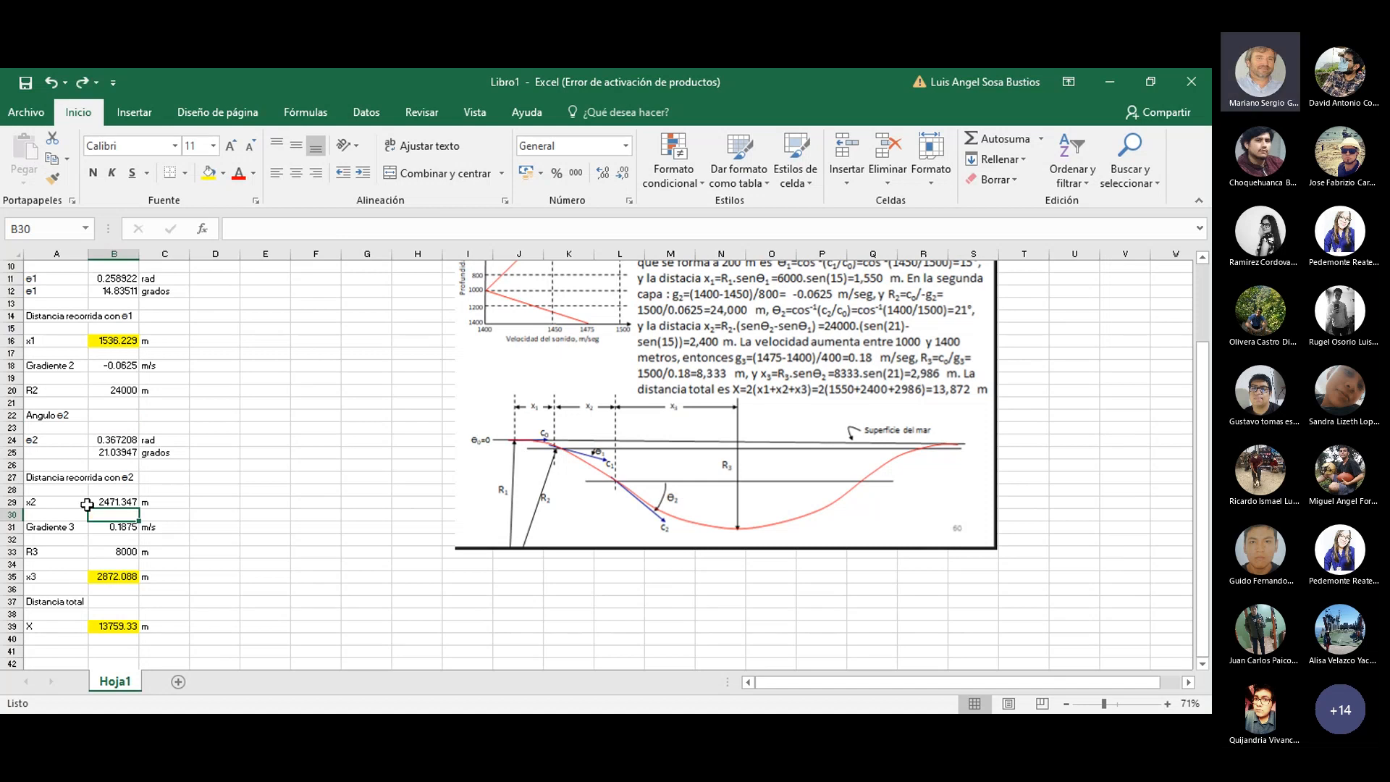
{"action": "left_click", "coordinate": [113, 502]}
{"action": "left_click", "coordinate": [208, 175]}
{"action": "left_click", "coordinate": [319, 566]}
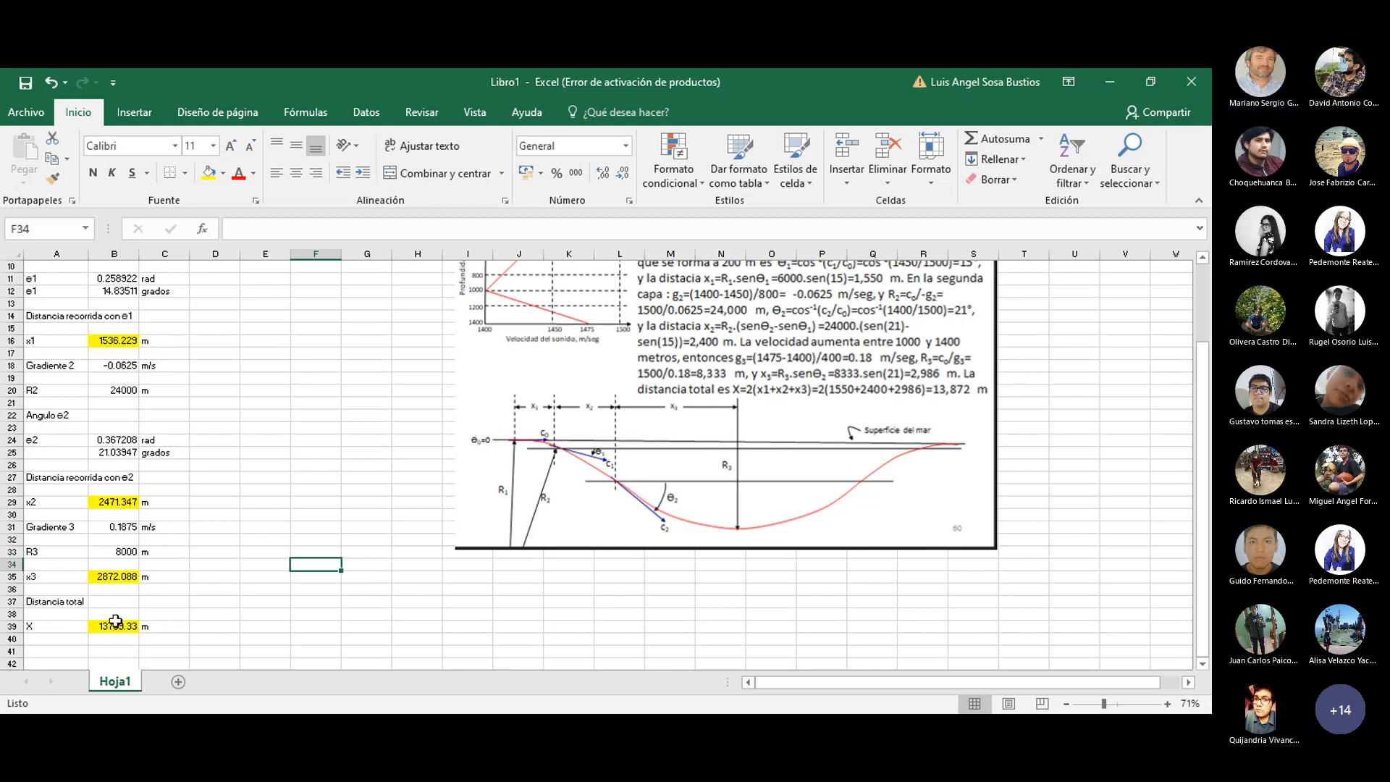
{"action": "scroll", "coordinate": [174, 590], "scroll_direction": "up", "scroll_amount": 3}
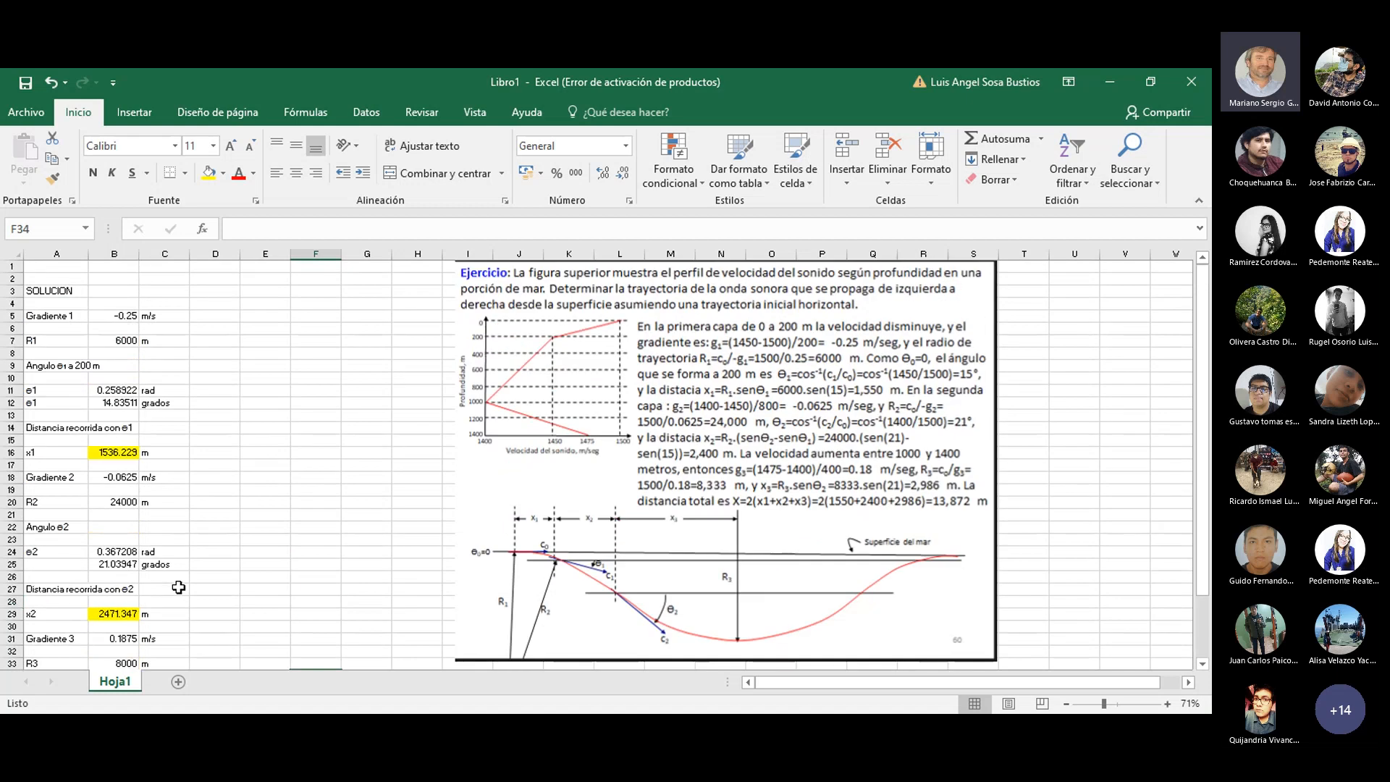
{"action": "scroll", "coordinate": [178, 587], "scroll_direction": "down", "scroll_amount": 4}
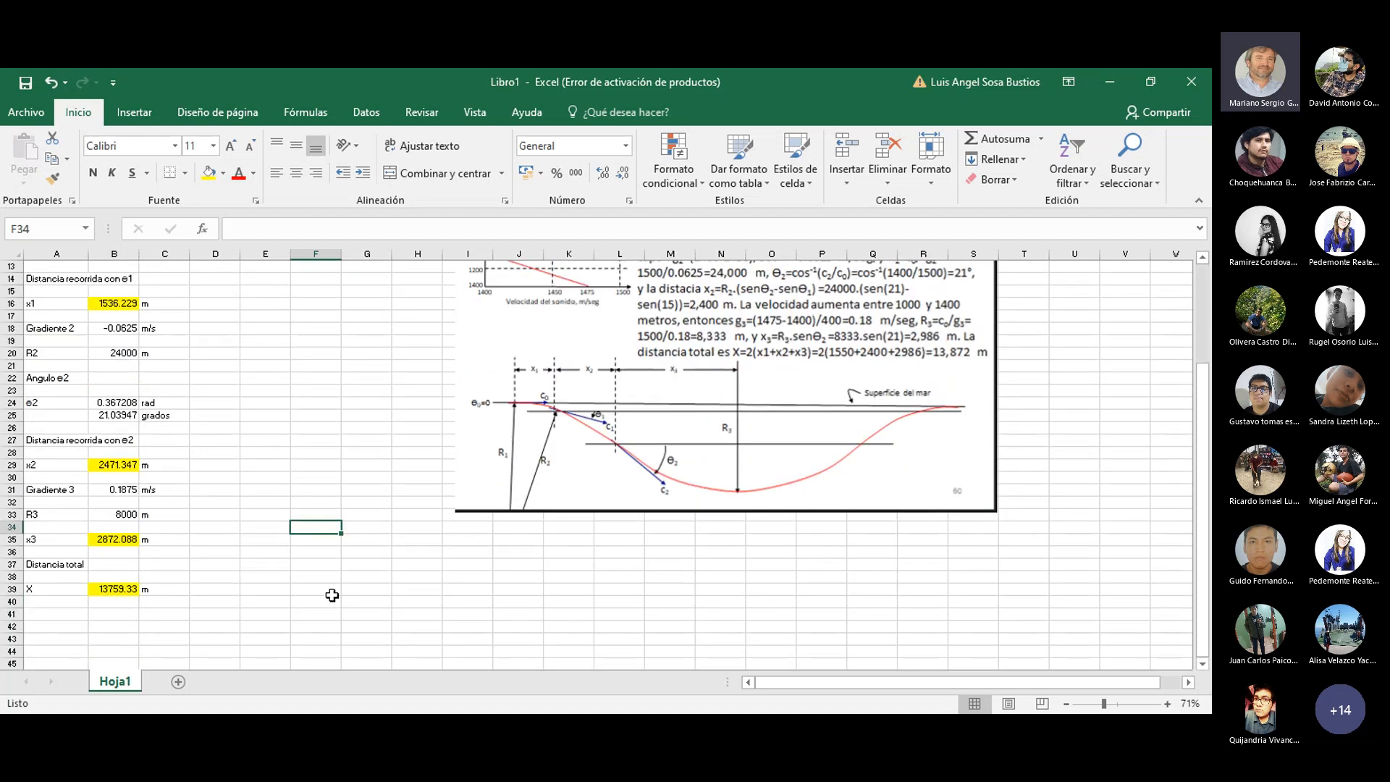
{"action": "key", "text": "alt+Tab"}
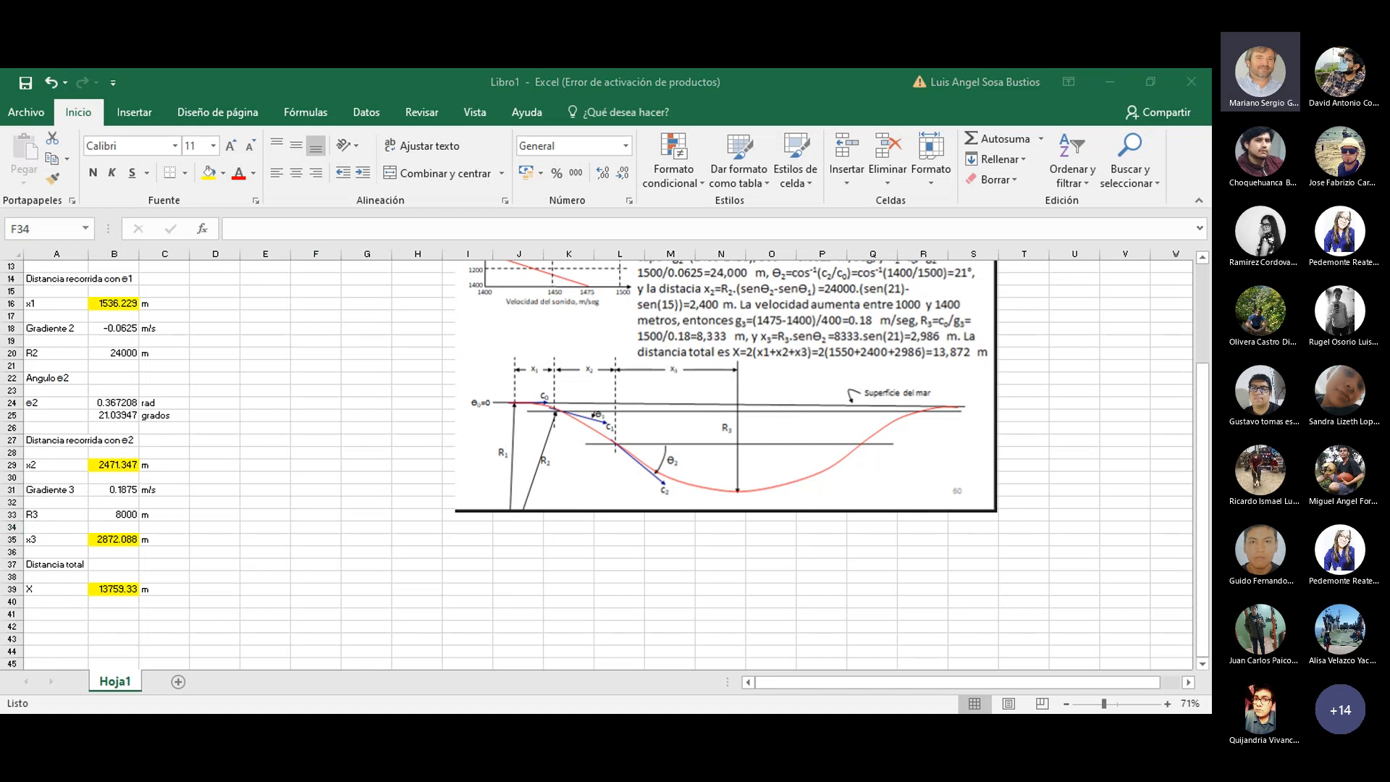
{"action": "key", "text": "alt+Tab"}
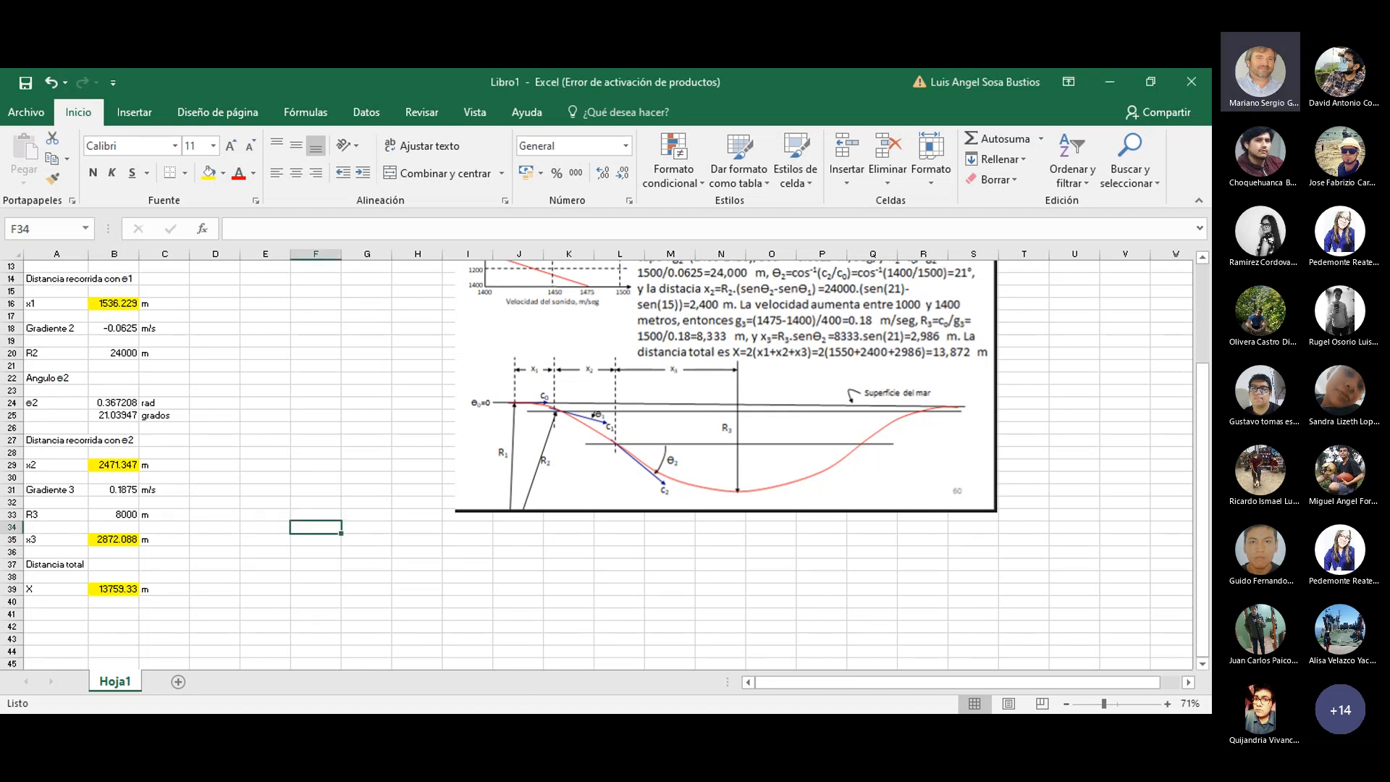
{"action": "key", "text": "alt+Tab"}
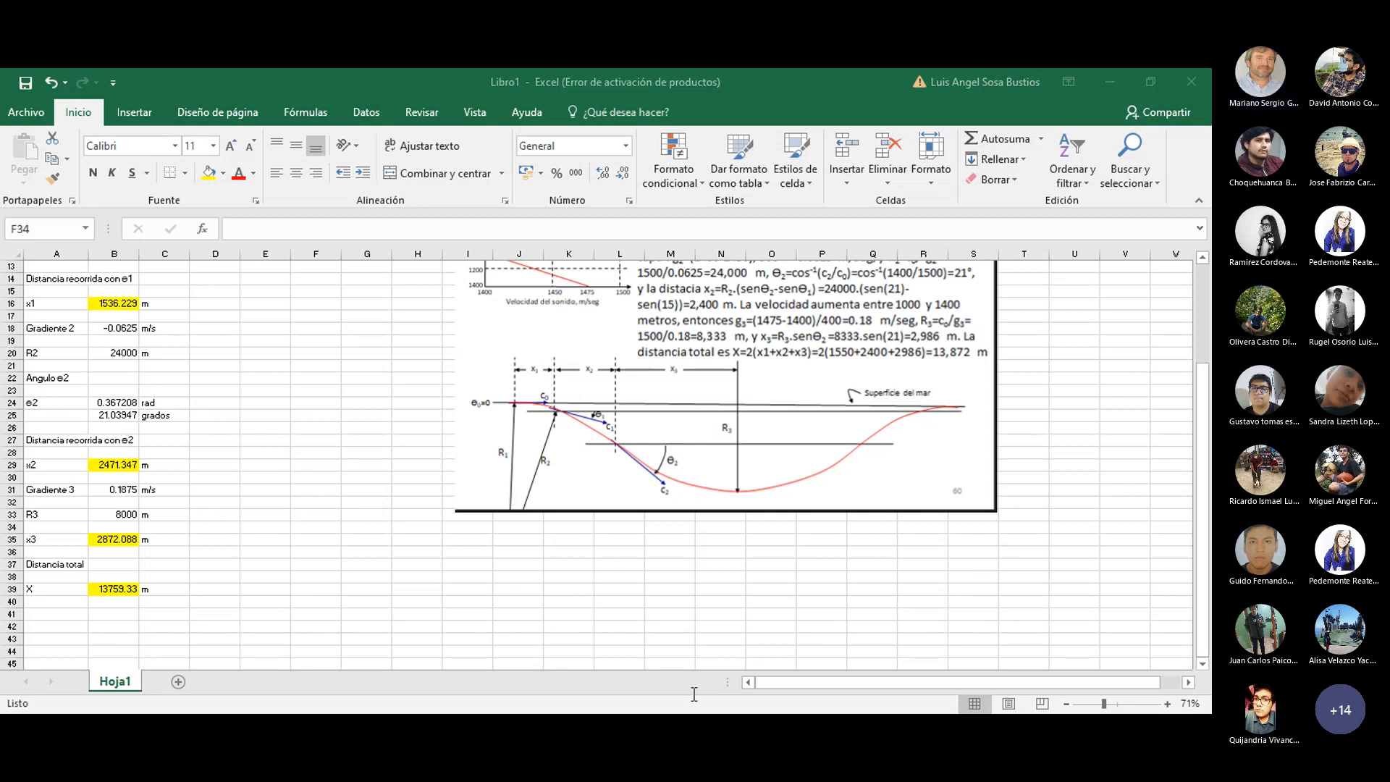
{"action": "key", "text": "alt+Tab"}
{"action": "scroll", "coordinate": [338, 621], "scroll_direction": "up", "scroll_amount": 3}
{"action": "scroll", "coordinate": [338, 621], "scroll_direction": "down", "scroll_amount": 3}
{"action": "left_click", "coordinate": [27, 112]}
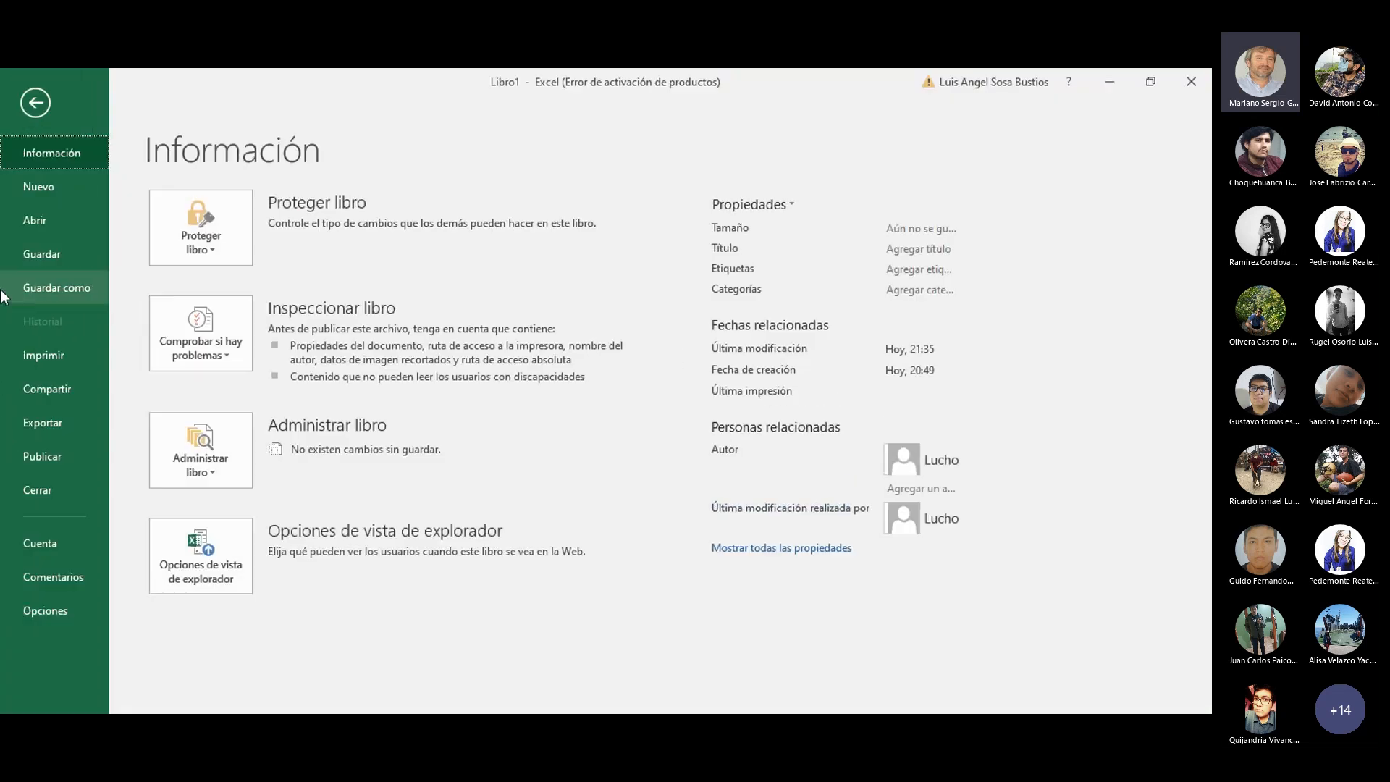
{"action": "left_click", "coordinate": [24, 291]}
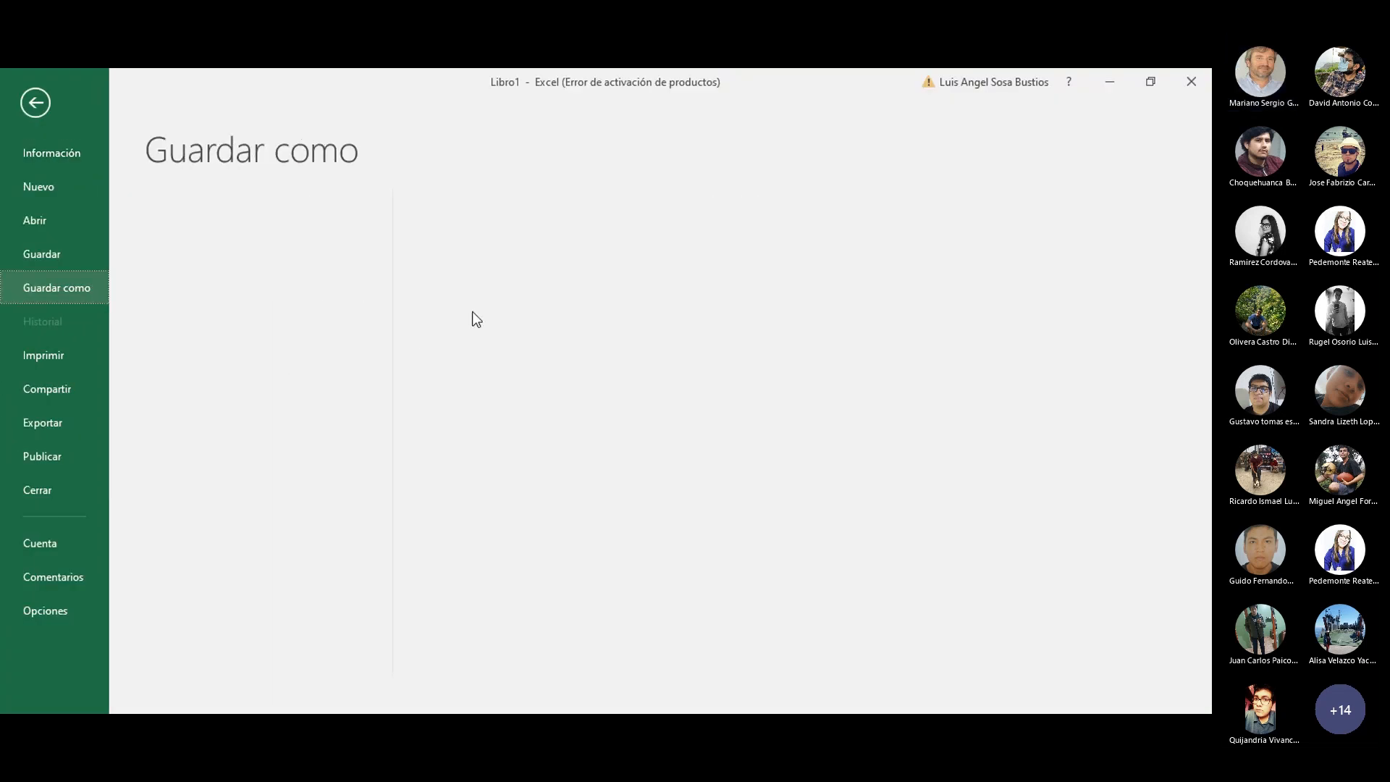
{"action": "left_click", "coordinate": [523, 300]}
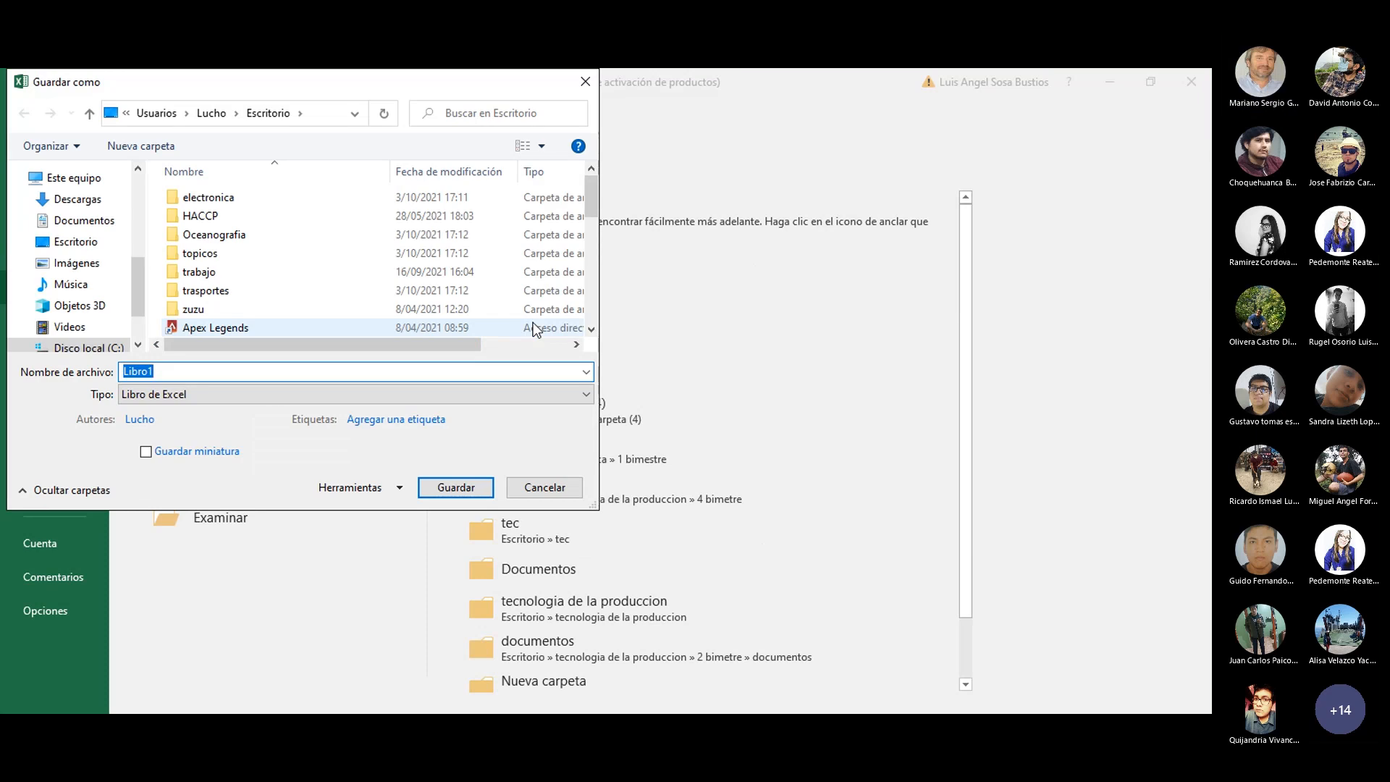
{"action": "key", "text": "Escape"}
{"action": "key", "text": "Escape"}
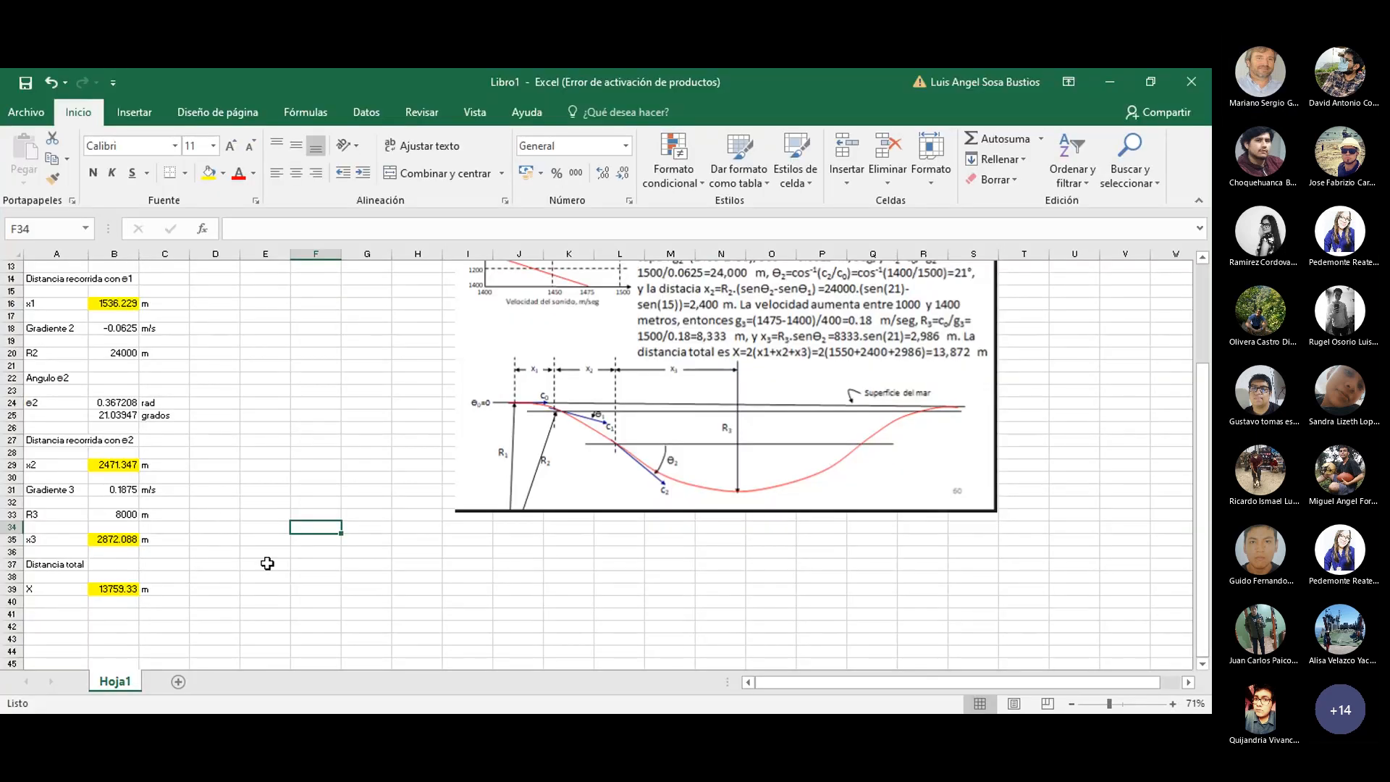
- Copy the worked solution in cells A2:E41, from the first gradient through the total distance
{"action": "scroll", "coordinate": [267, 563], "scroll_direction": "up", "scroll_amount": 3}
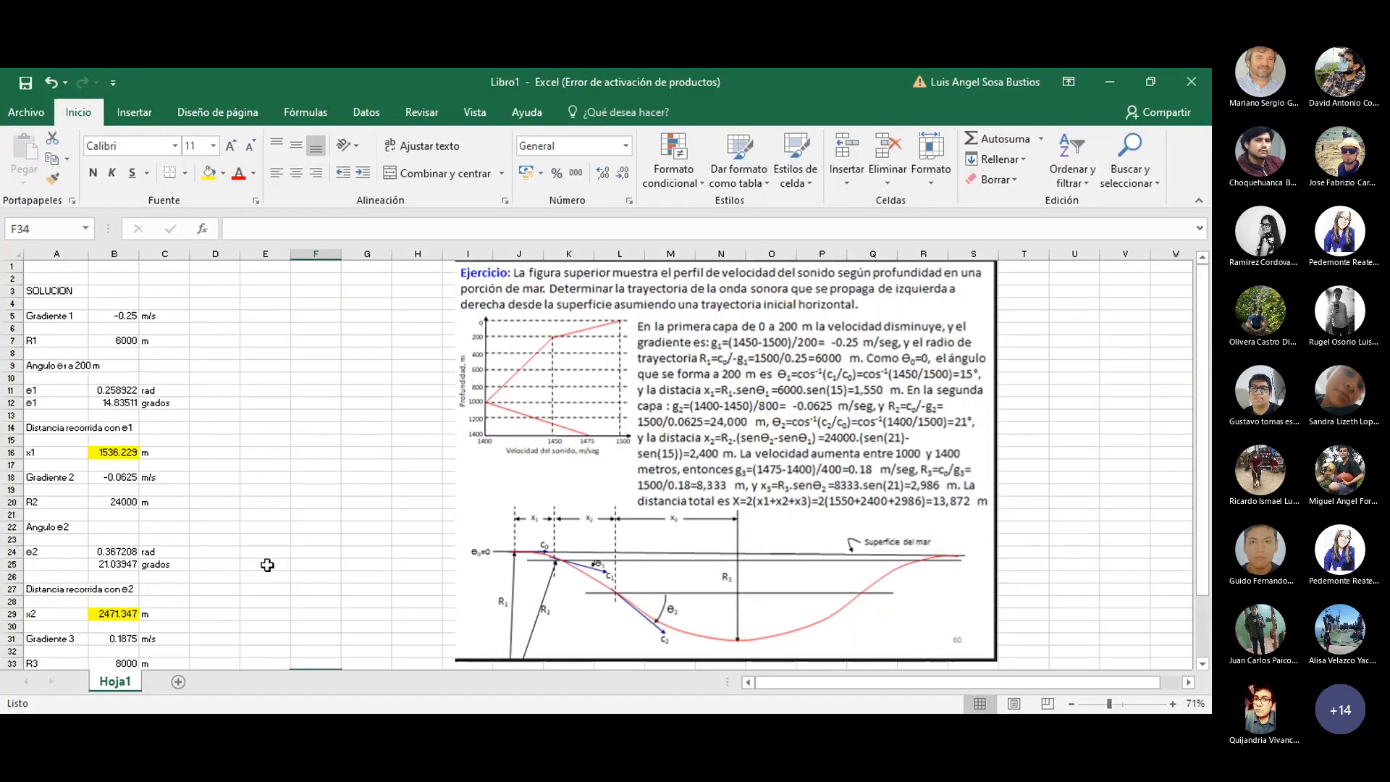
{"action": "scroll", "coordinate": [267, 565], "scroll_direction": "down", "scroll_amount": 4}
{"action": "left_click", "coordinate": [267, 565]}
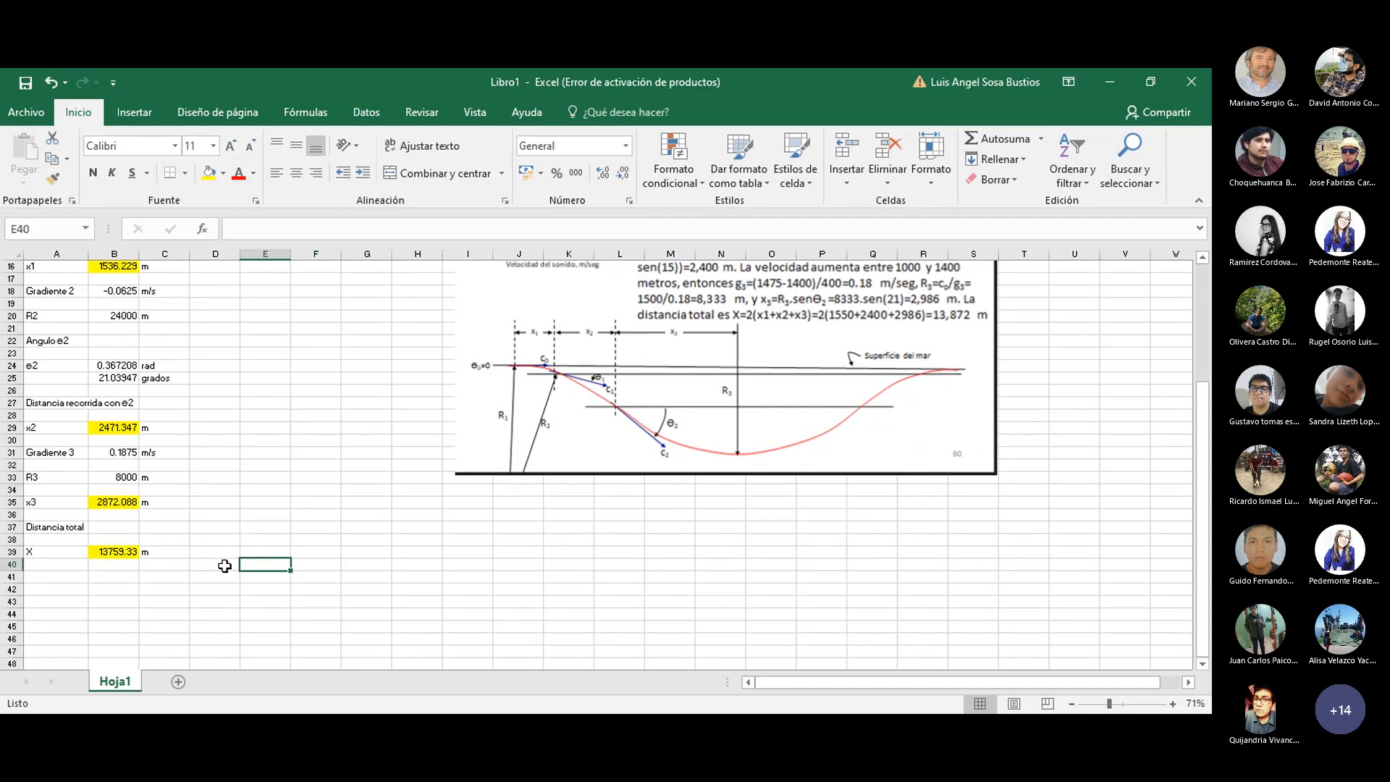
{"action": "scroll", "coordinate": [263, 566], "scroll_direction": "up", "scroll_amount": 3}
{"action": "scroll", "coordinate": [264, 565], "scroll_direction": "up", "scroll_amount": 2}
{"action": "scroll", "coordinate": [265, 616], "scroll_direction": "down", "scroll_amount": 4}
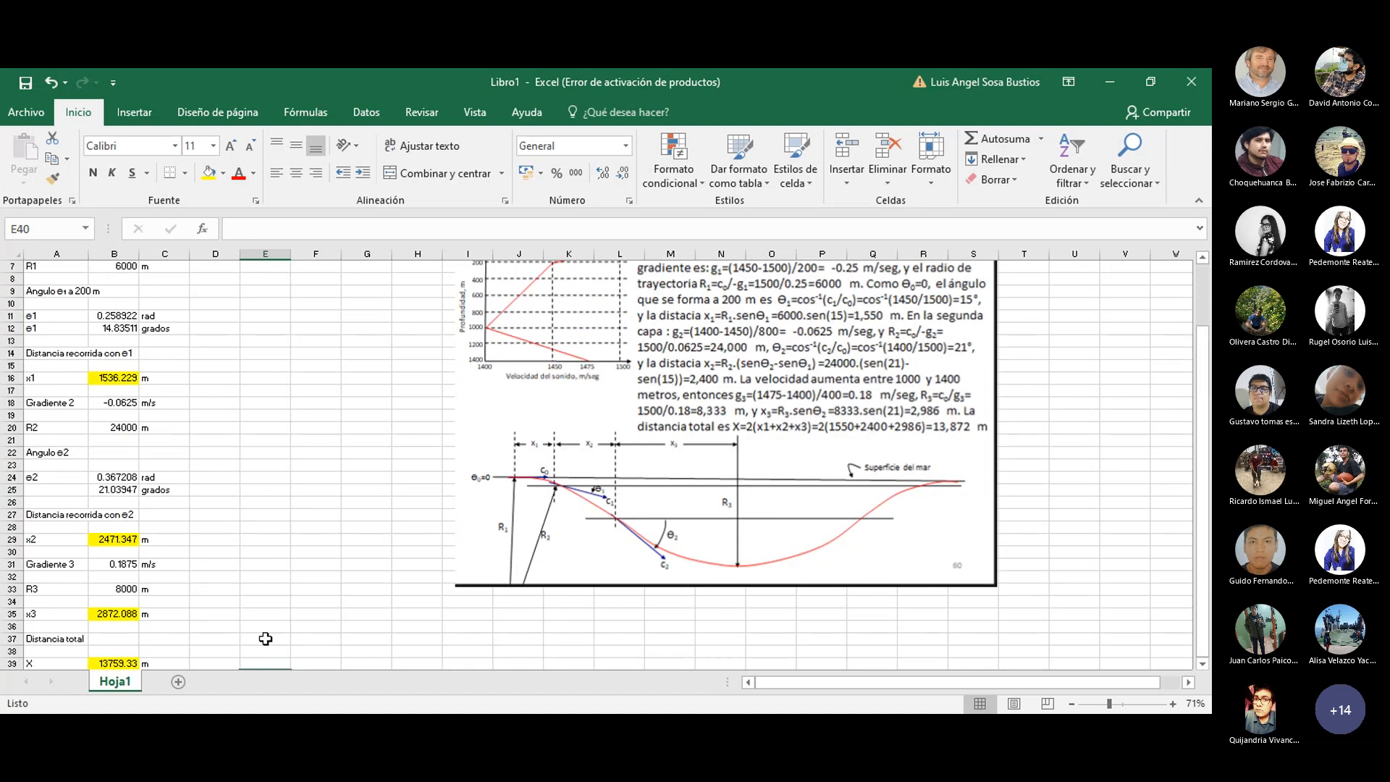
{"action": "left_click_drag", "start_coordinate": [264, 616], "coordinate": [21, 276]}
{"action": "key", "text": "ctrl+c"}
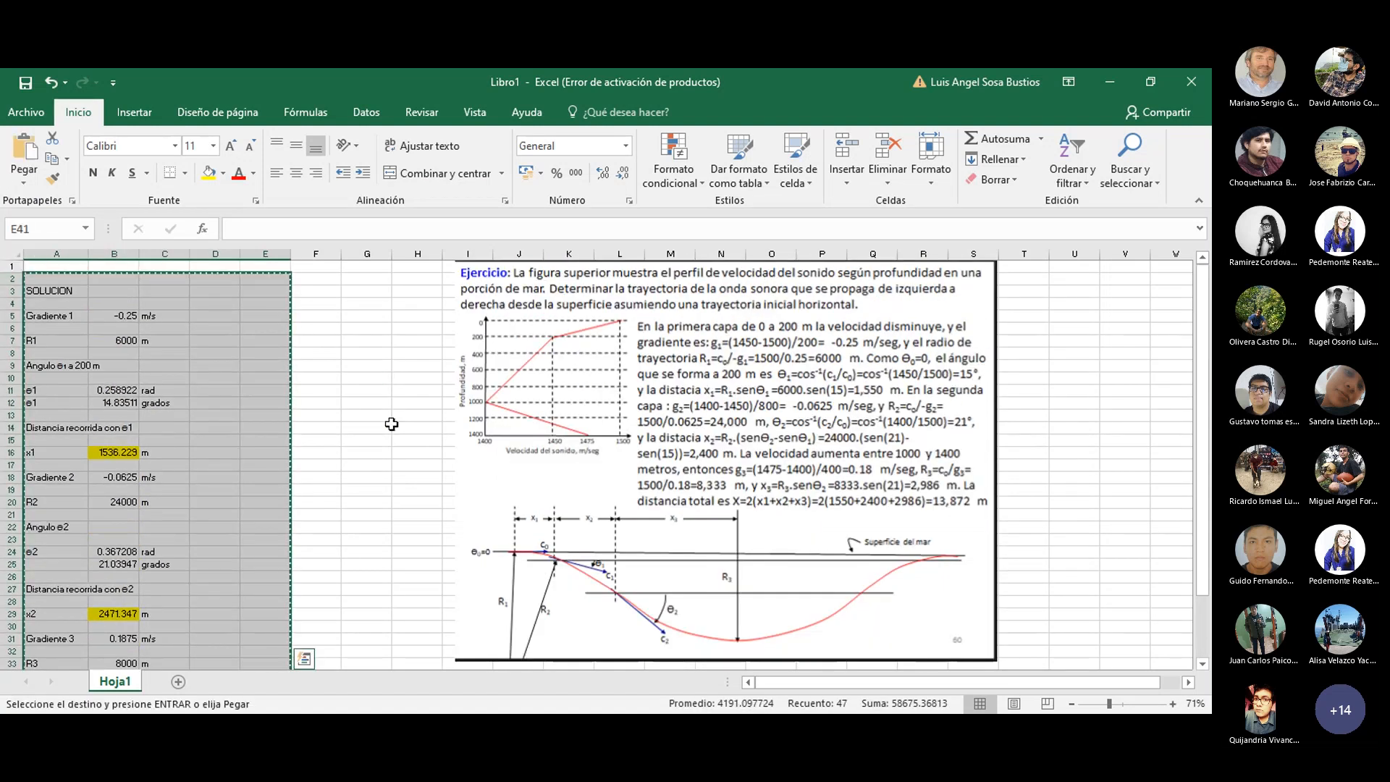
{"action": "left_click", "coordinate": [319, 728]}
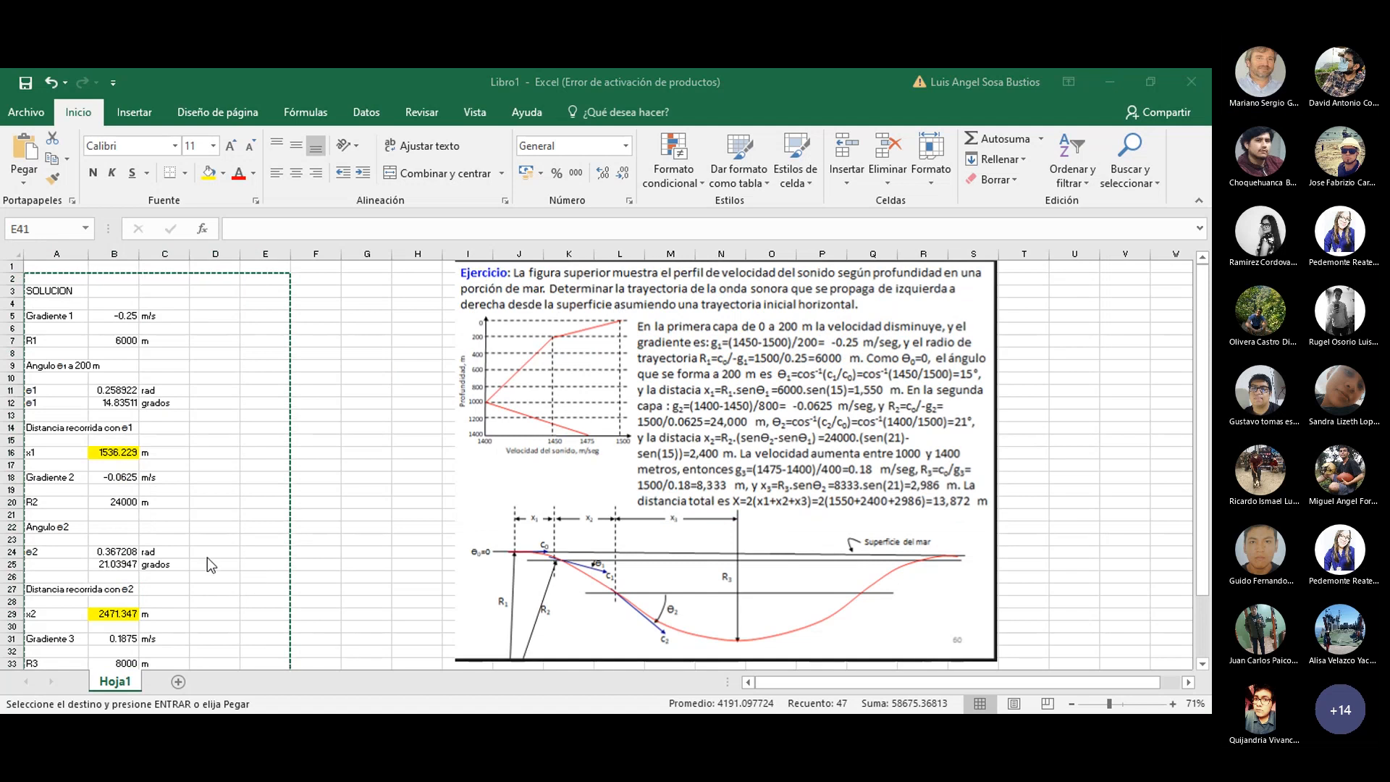
{"action": "left_click", "coordinate": [209, 437]}
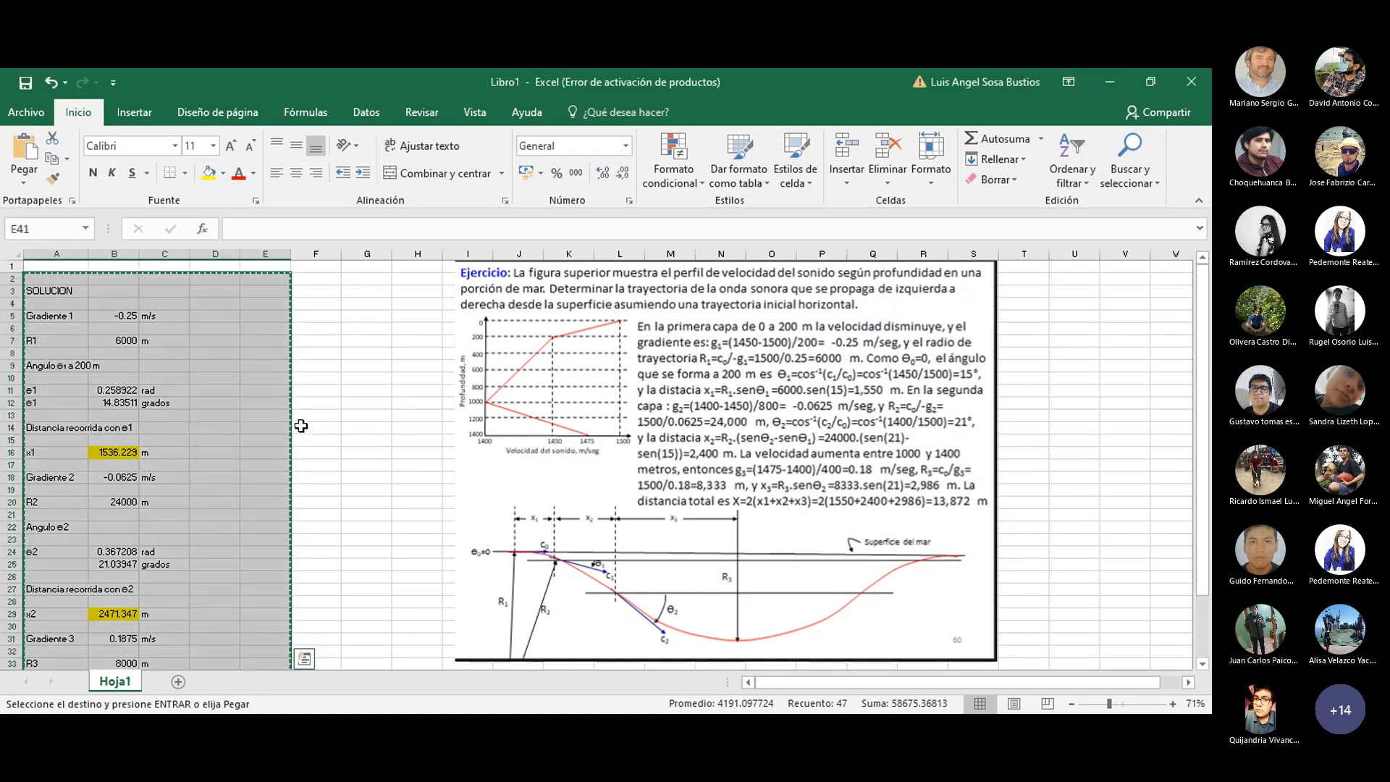
{"action": "key", "text": "alt+Tab"}
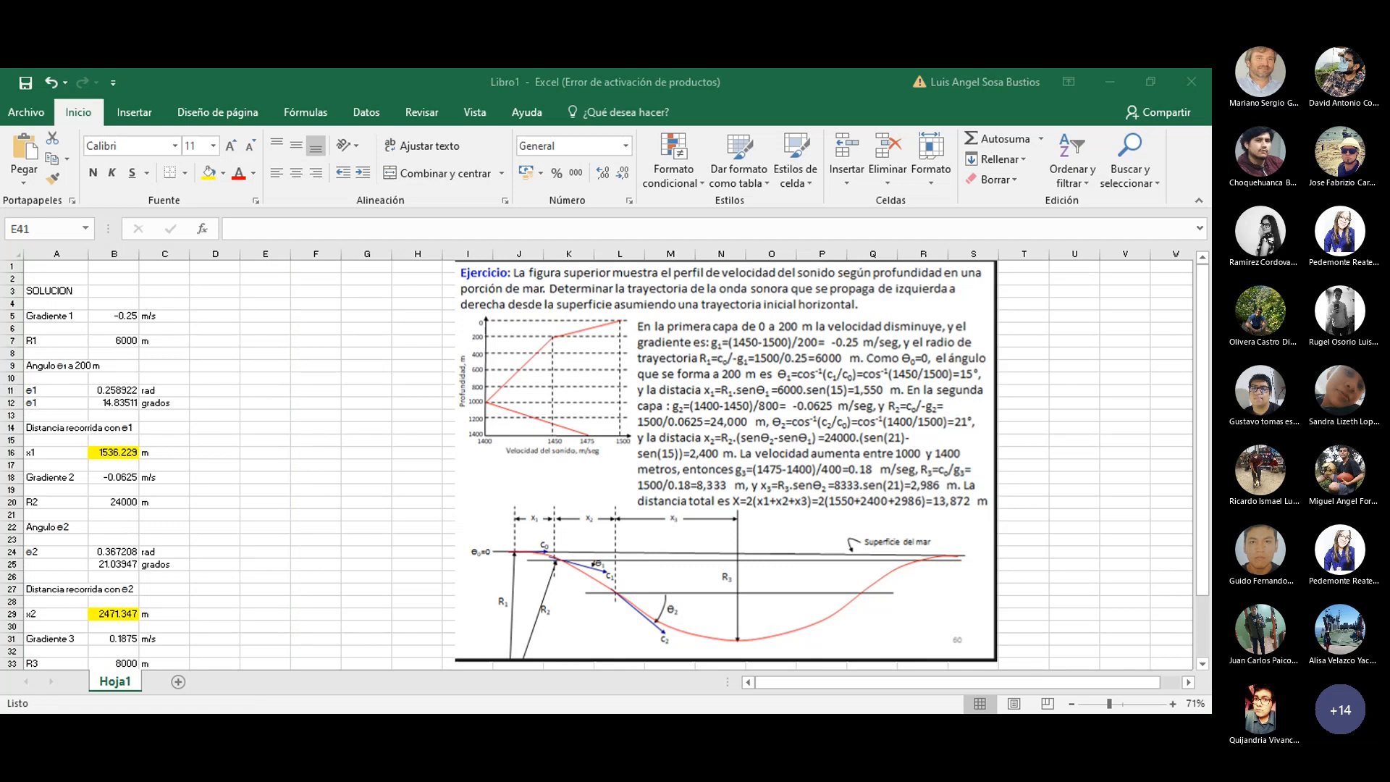
{"action": "left_click", "coordinate": [640, 697]}
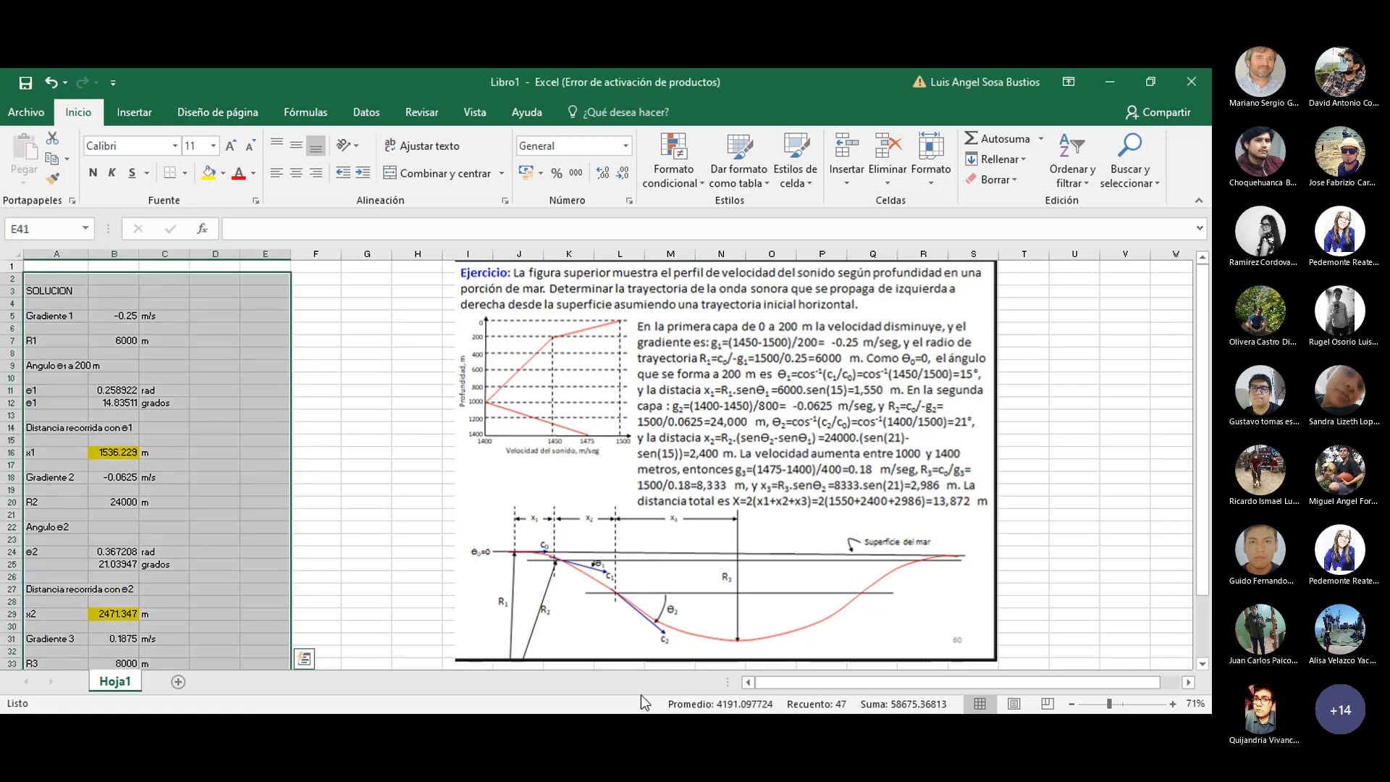
{"action": "left_click", "coordinate": [641, 724]}
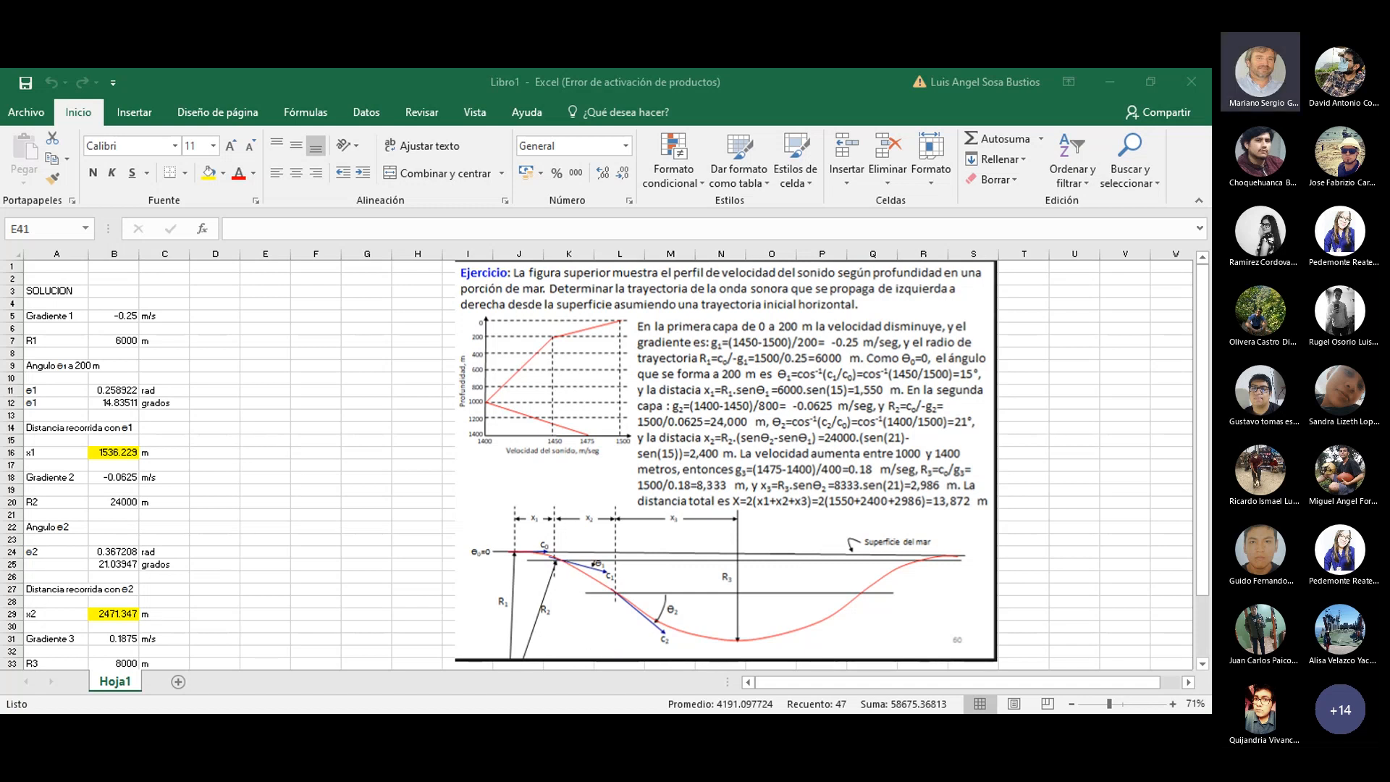
{"action": "left_click", "coordinate": [664, 658]}
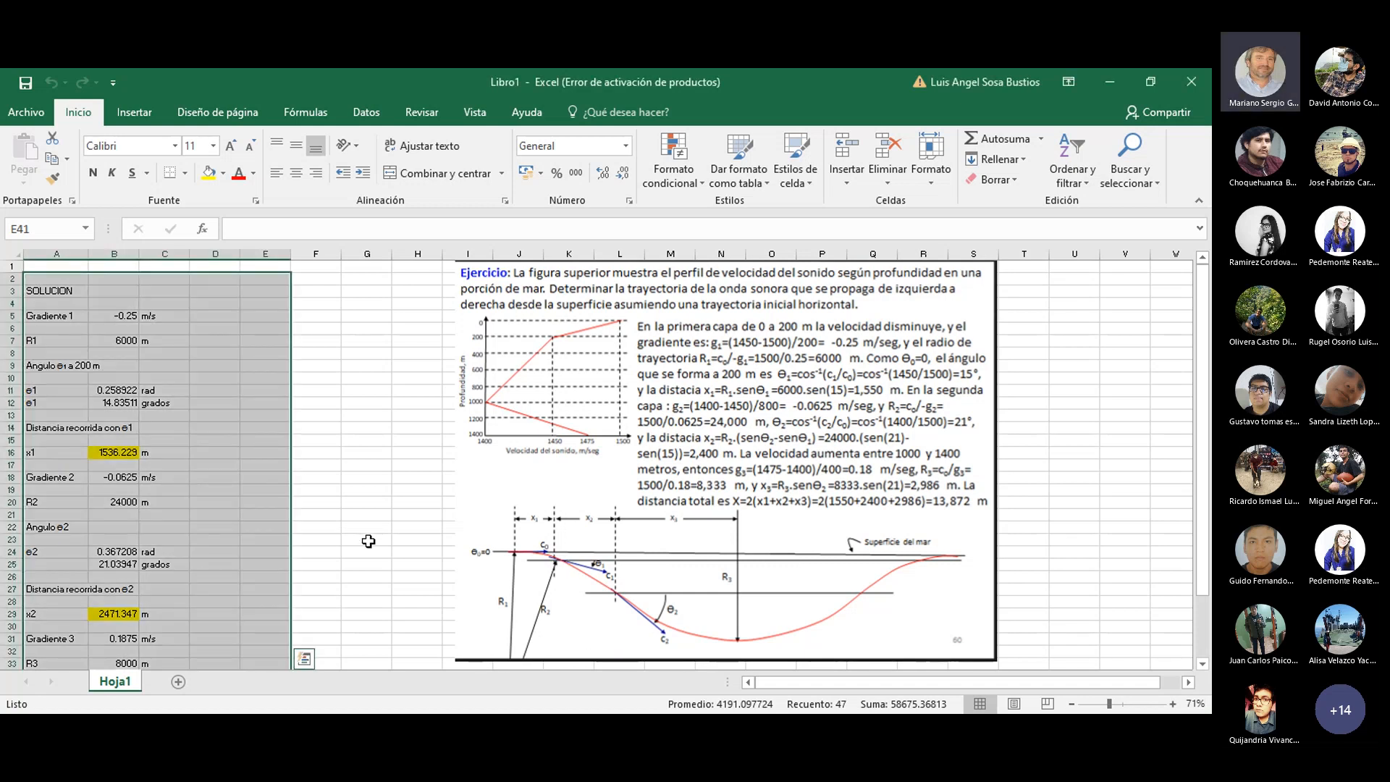
{"action": "scroll", "coordinate": [329, 528], "scroll_direction": "down", "scroll_amount": 3}
{"action": "left_click", "coordinate": [330, 528]}
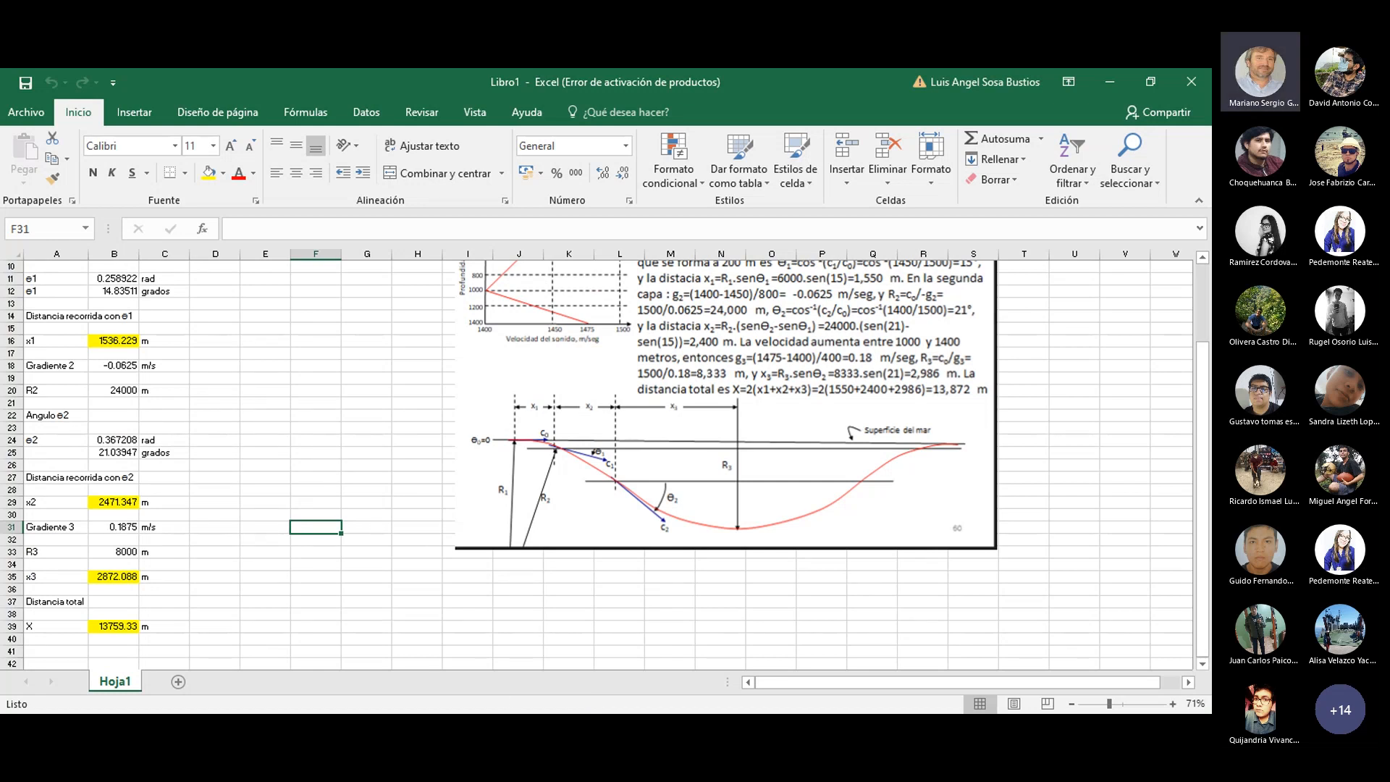
- Switch to the Excel workbook with the TS formulas, move the σ and fish-length formulas picture to about column G, and nudge the framed TS equation up
{"action": "key", "text": "alt+Tab"}
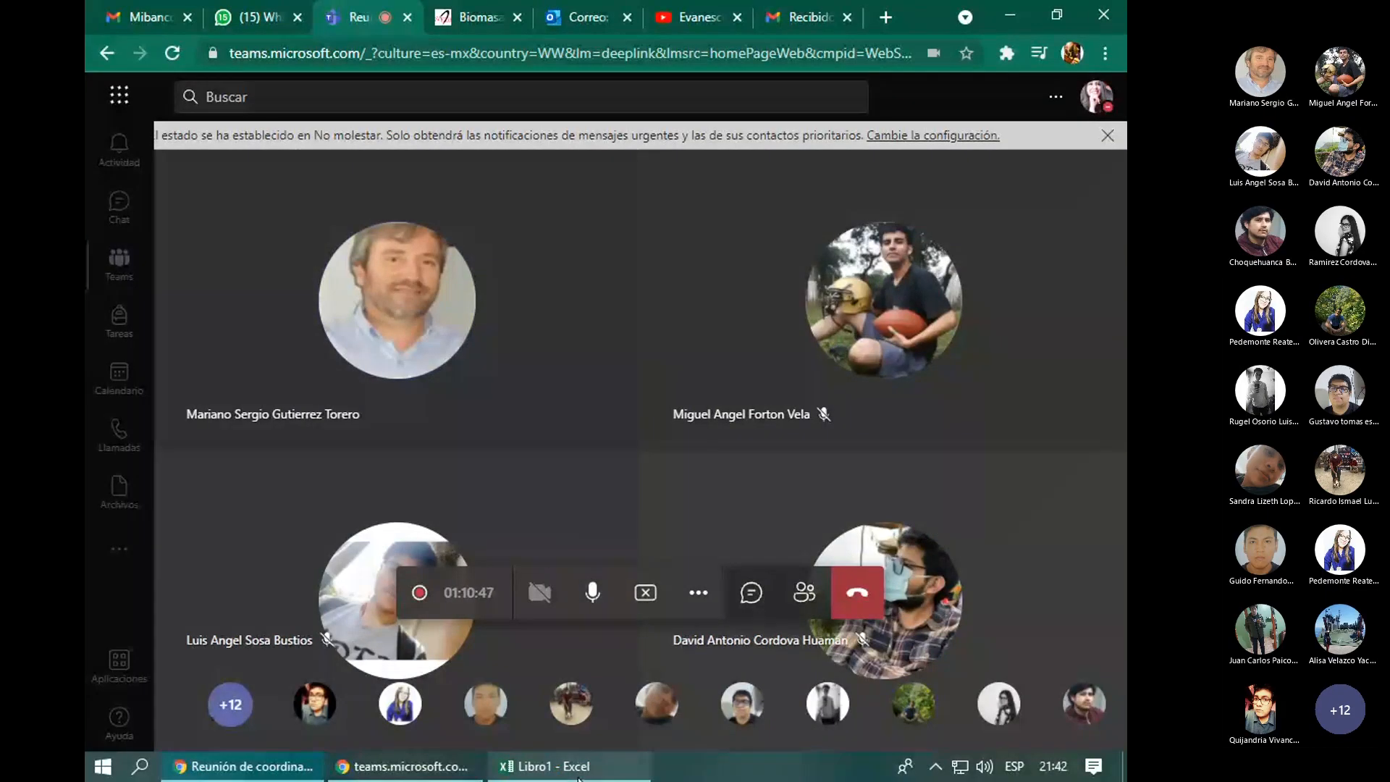
{"action": "left_click", "coordinate": [578, 776]}
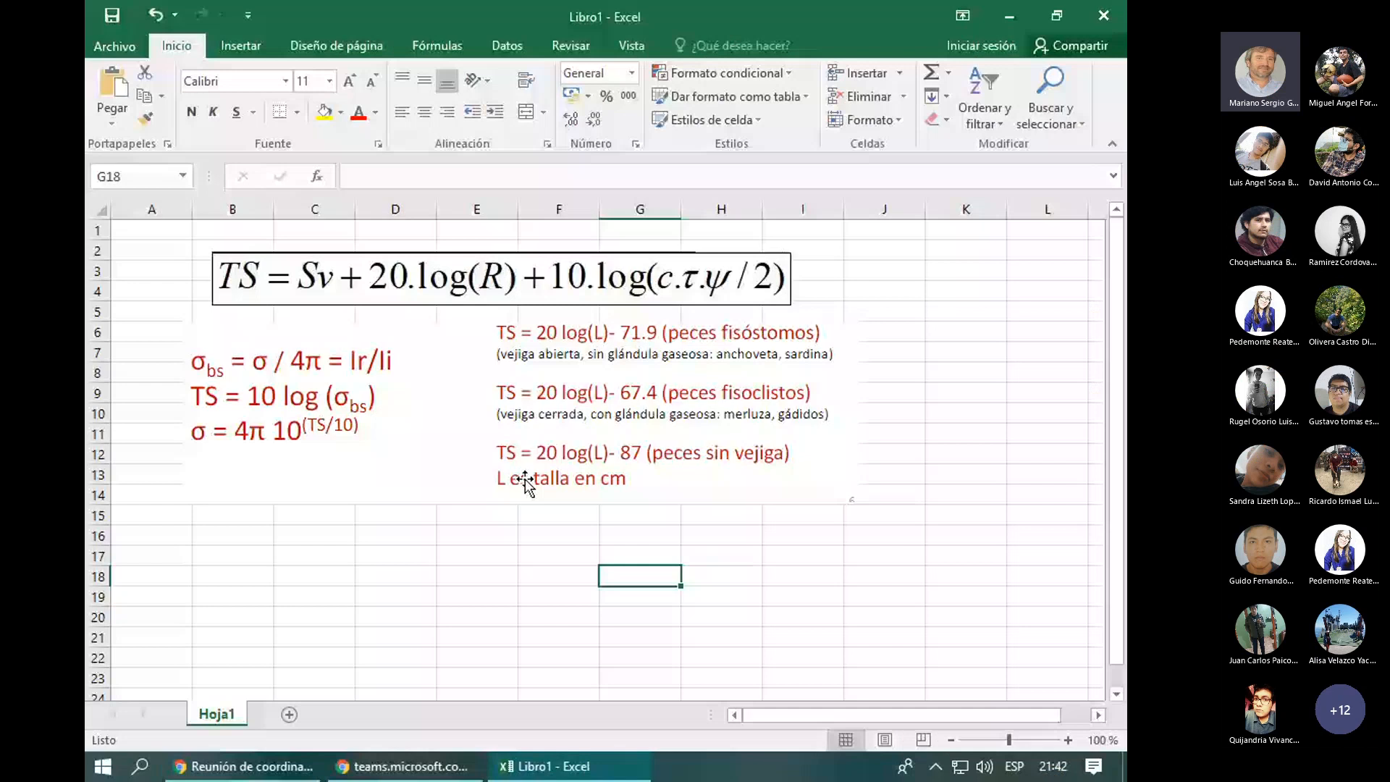
{"action": "left_click_drag", "start_coordinate": [419, 432], "coordinate": [885, 483]}
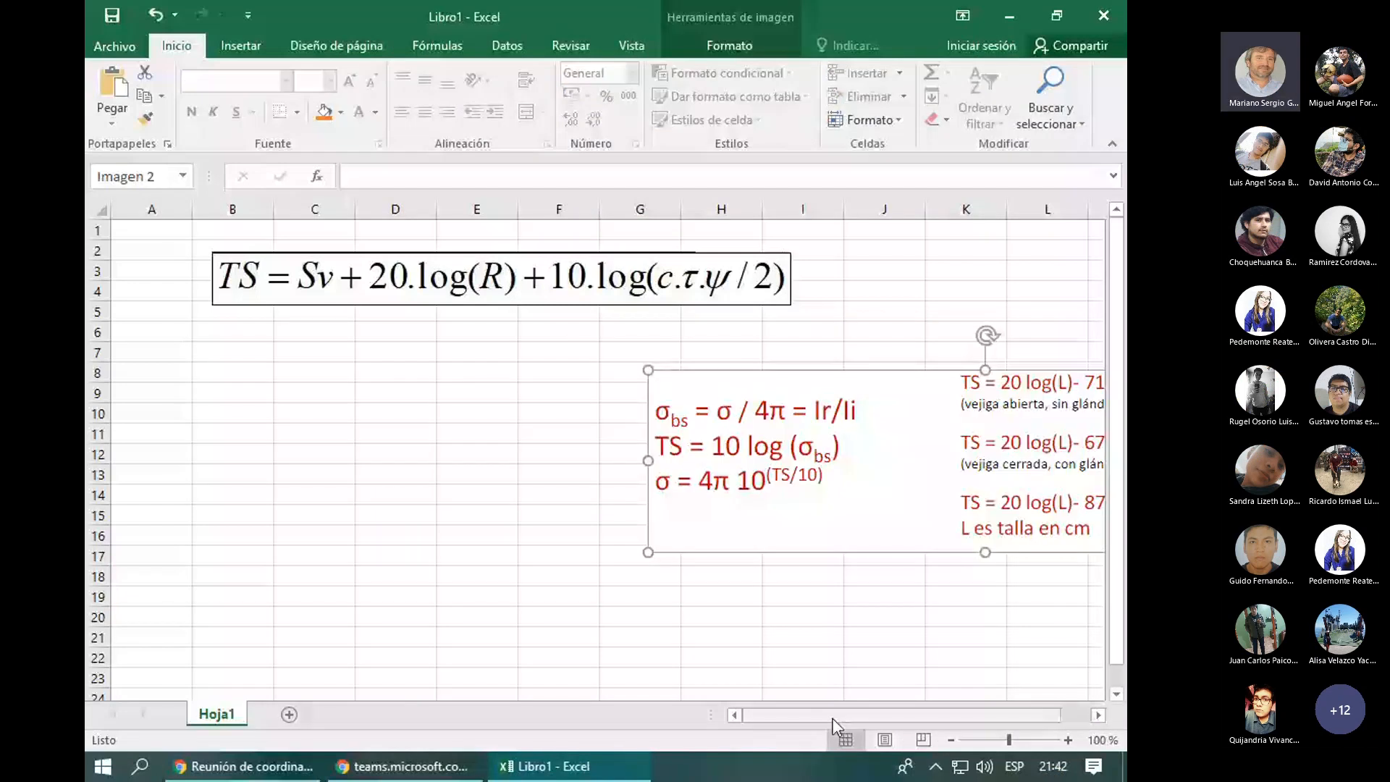
{"action": "left_click_drag", "start_coordinate": [833, 716], "coordinate": [857, 699]}
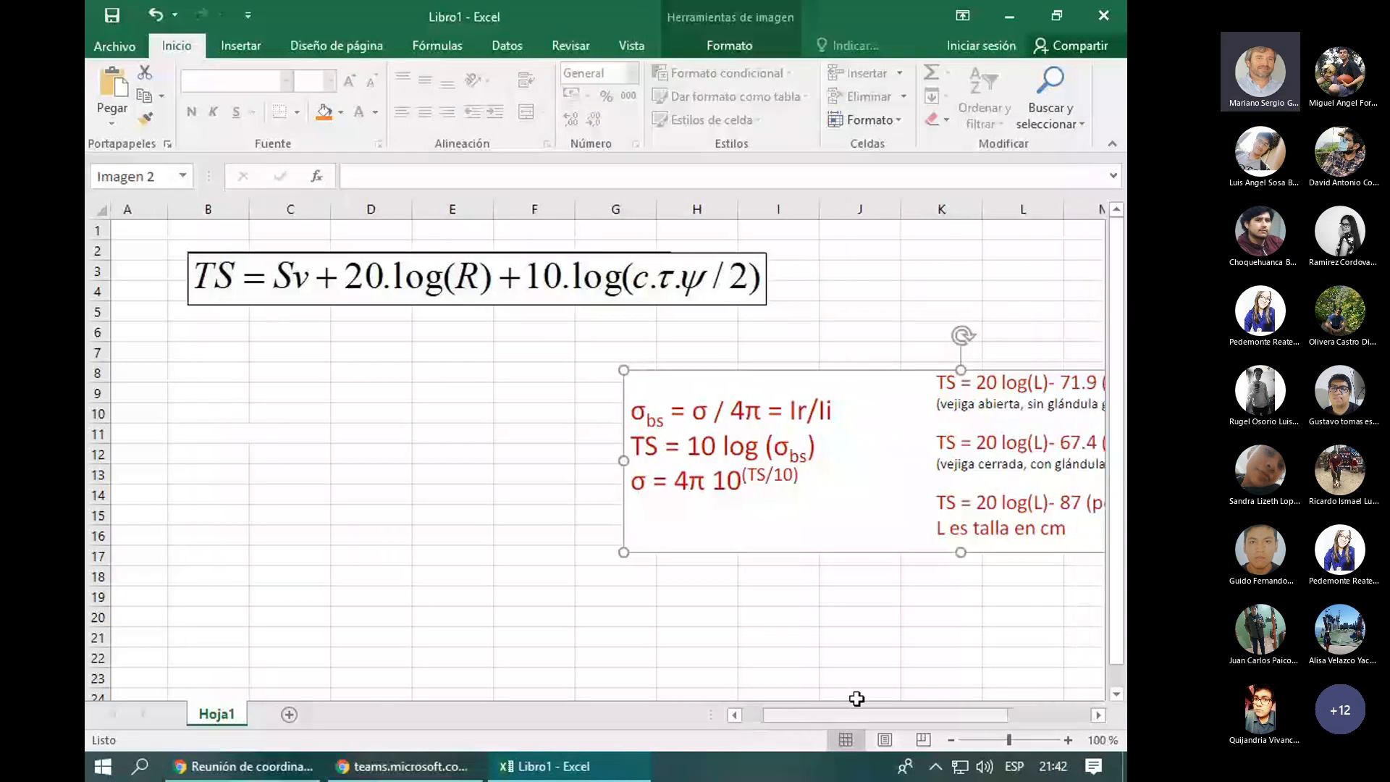
{"action": "left_click", "coordinate": [248, 354]}
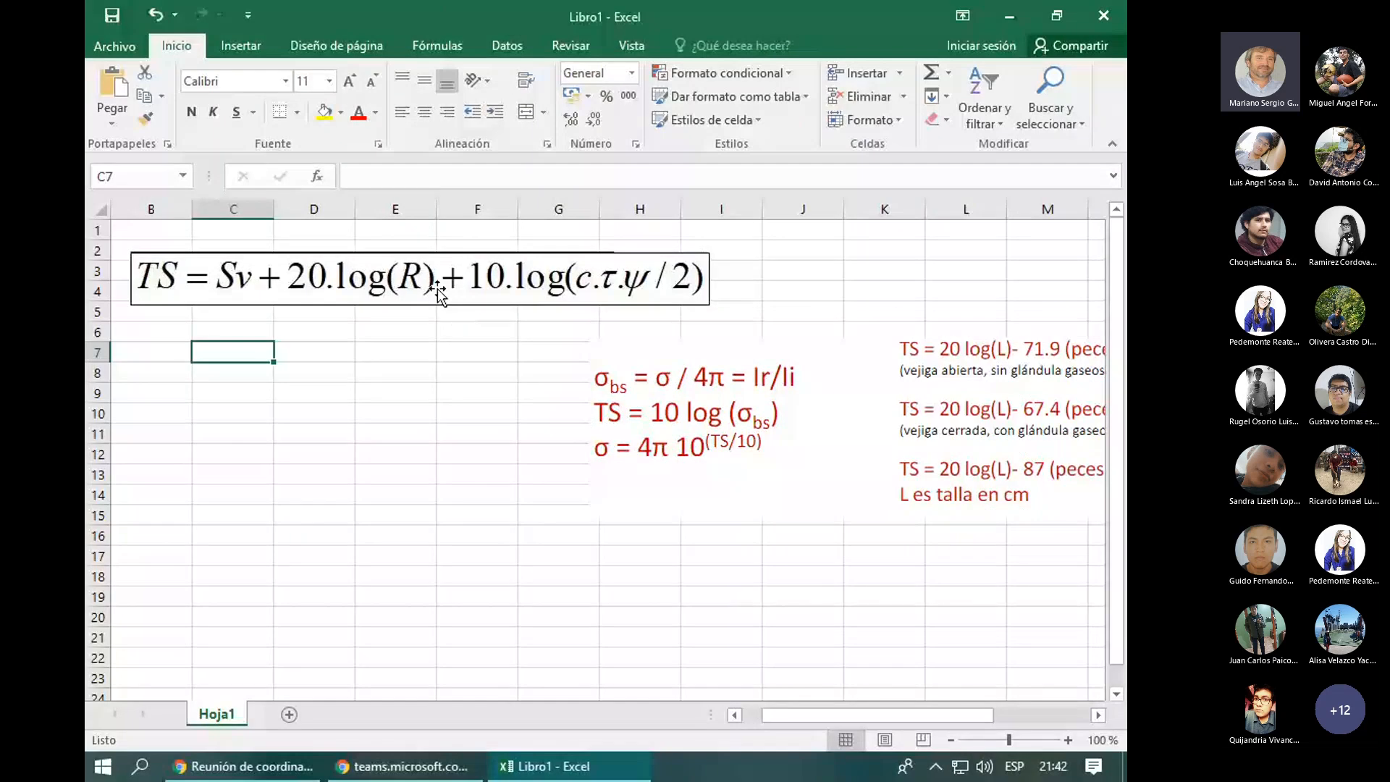
{"action": "left_click_drag", "start_coordinate": [438, 291], "coordinate": [449, 281]}
- Enter the heading "Calcular el valor de TS (Reflectividad)" in cell C6
{"action": "left_click", "coordinate": [247, 334]}
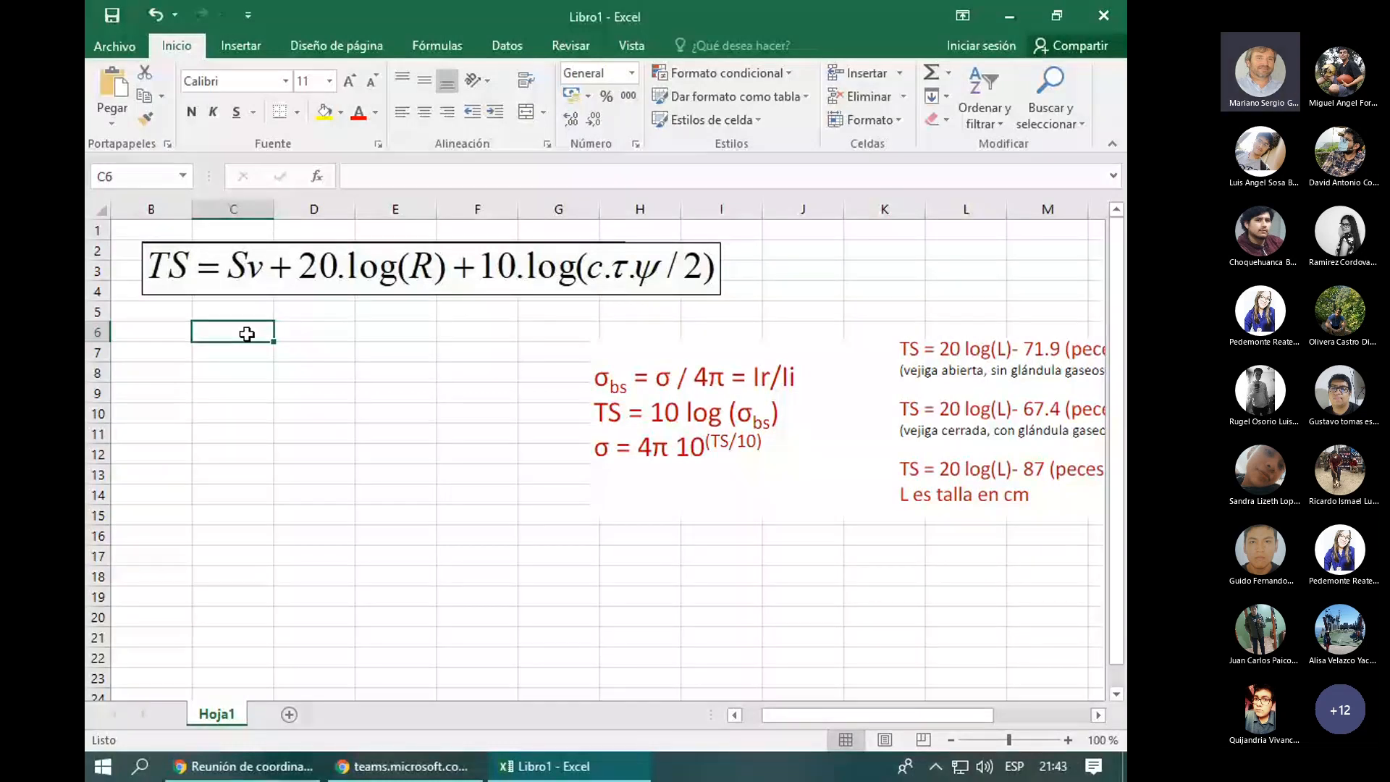
{"action": "type", "text": "Calcular el val"}
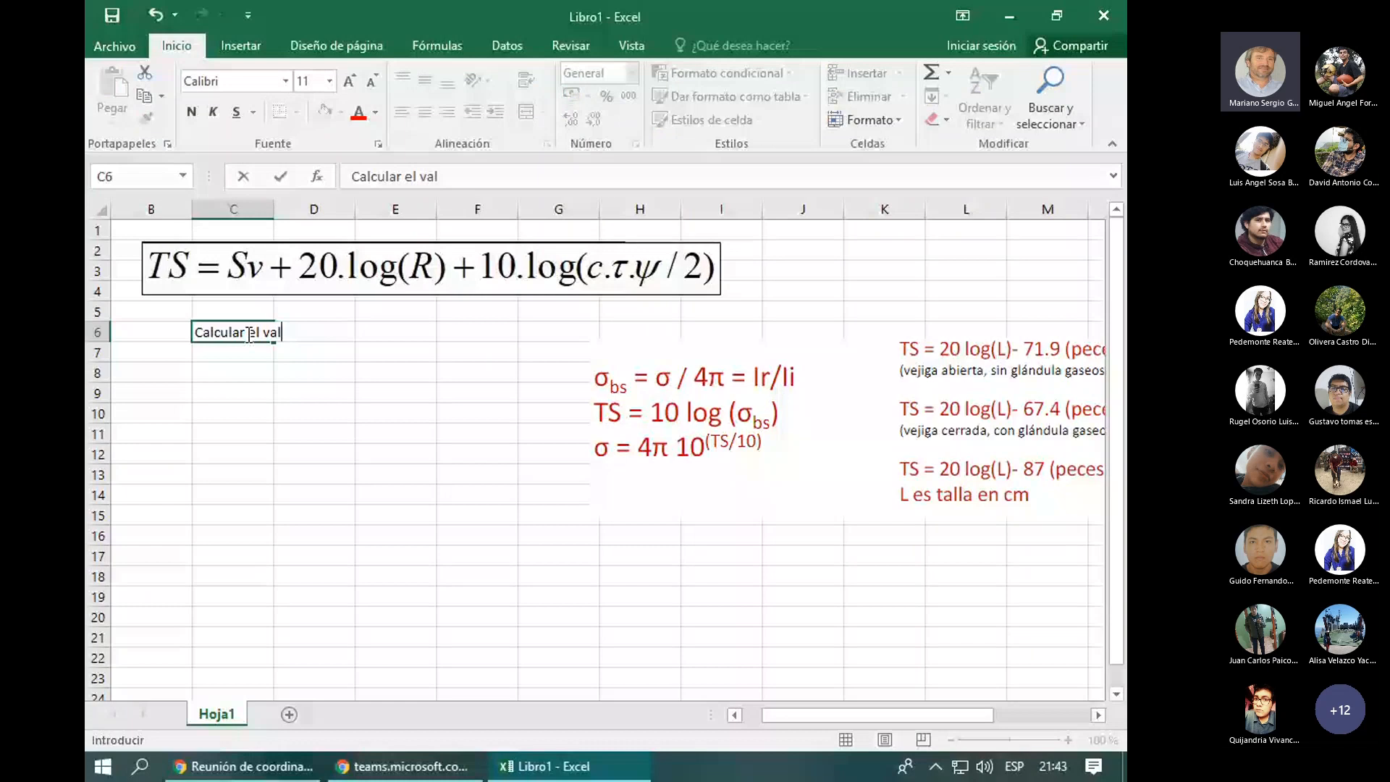
{"action": "type", "text": "or de TS (Refle"}
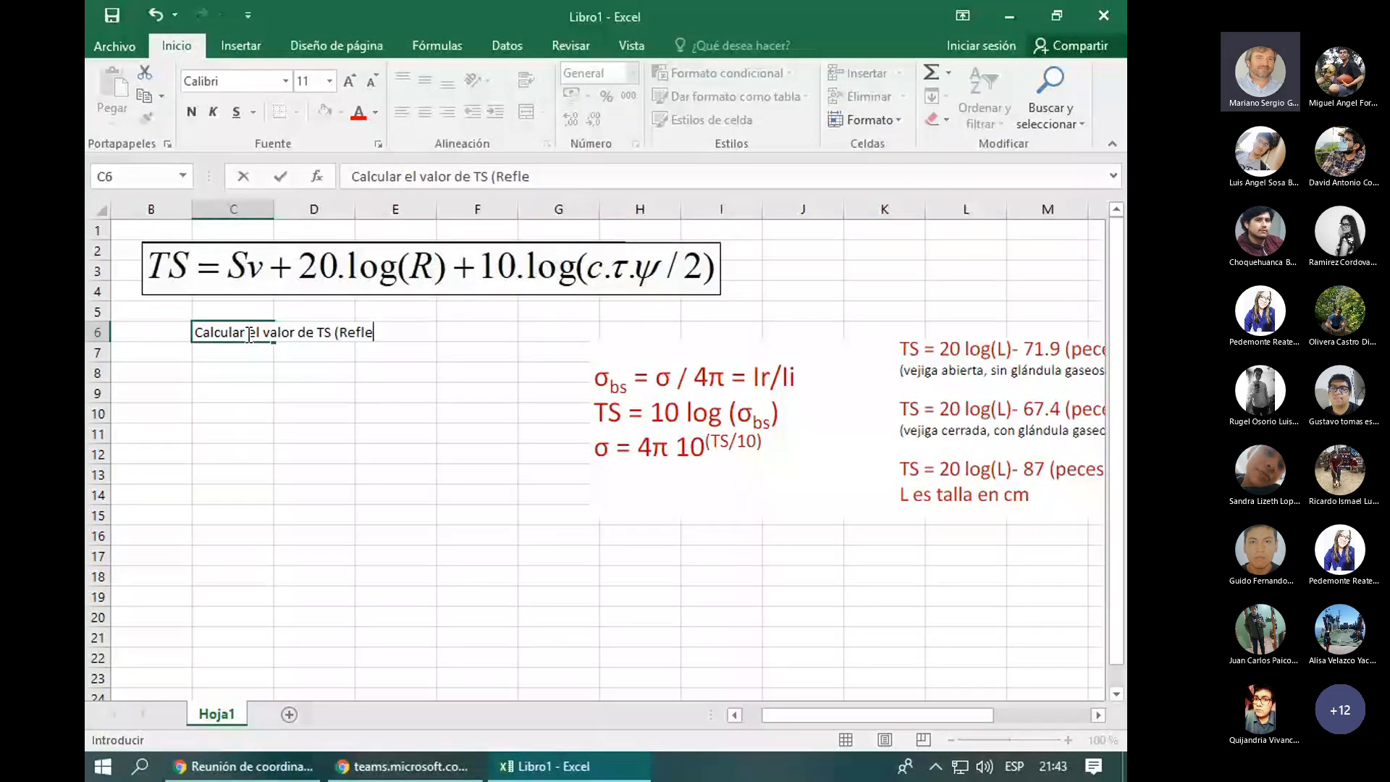
{"action": "type", "text": "ctividad) y"}
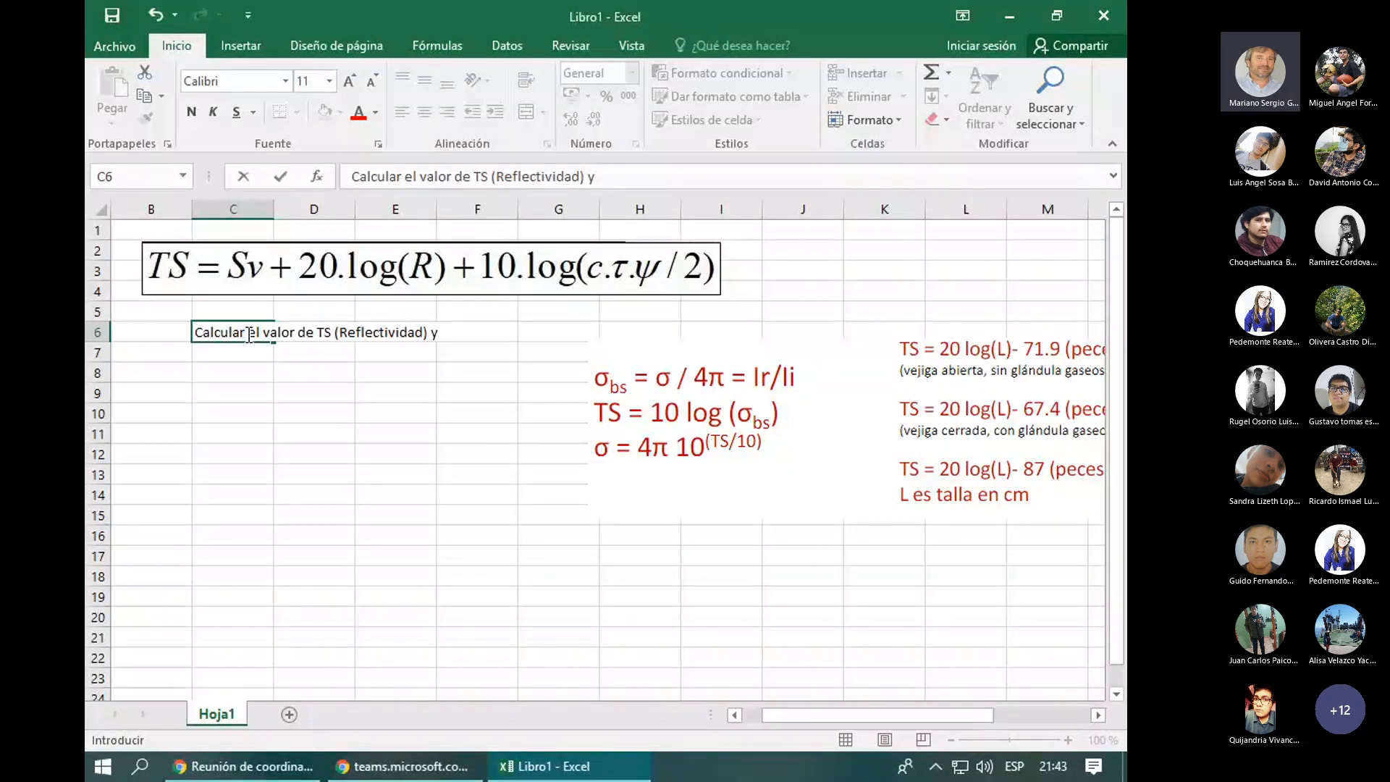
{"action": "key", "text": "BackSpace"}
{"action": "key", "text": "BackSpace"}
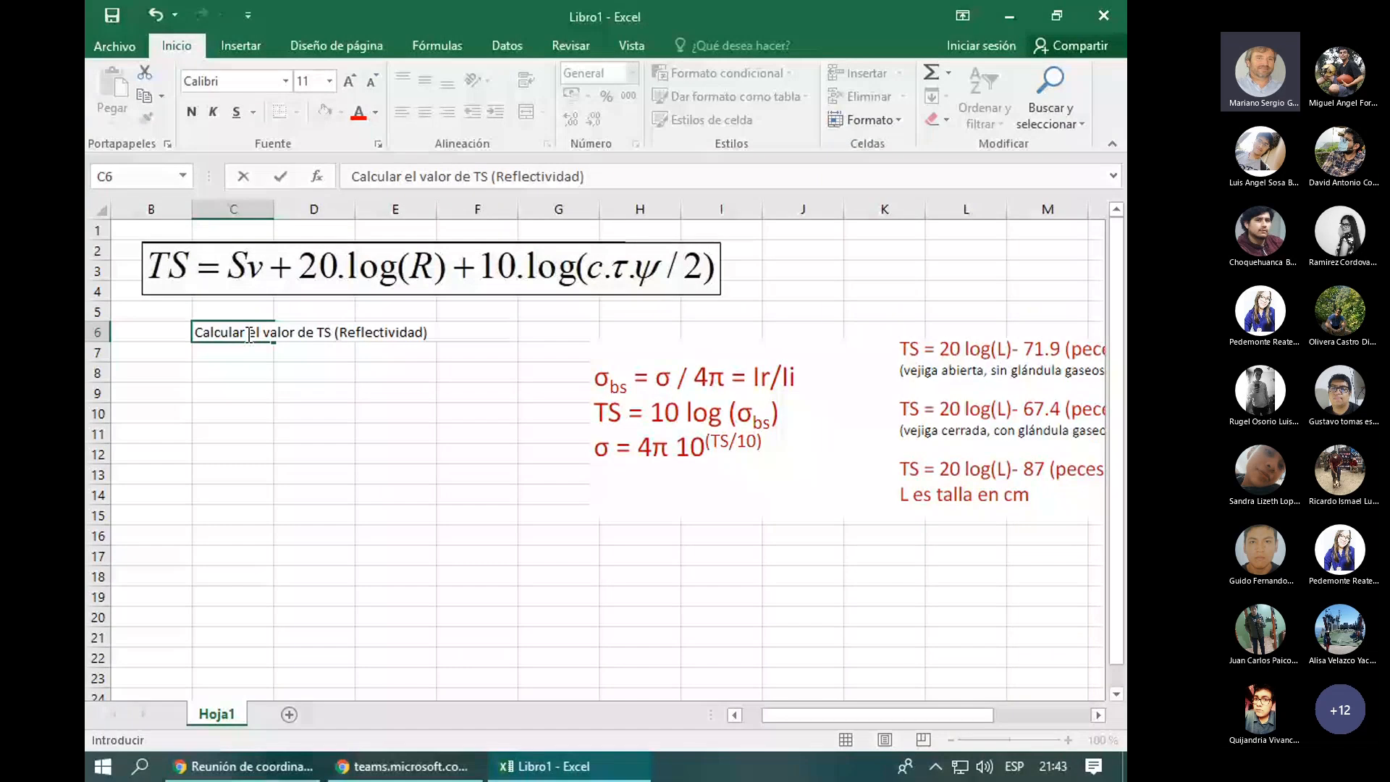
- Label cell C8 "SV =" and enter -57.82 beside it in D8
{"action": "left_click", "coordinate": [257, 373]}
{"action": "type", "text": "SV"}
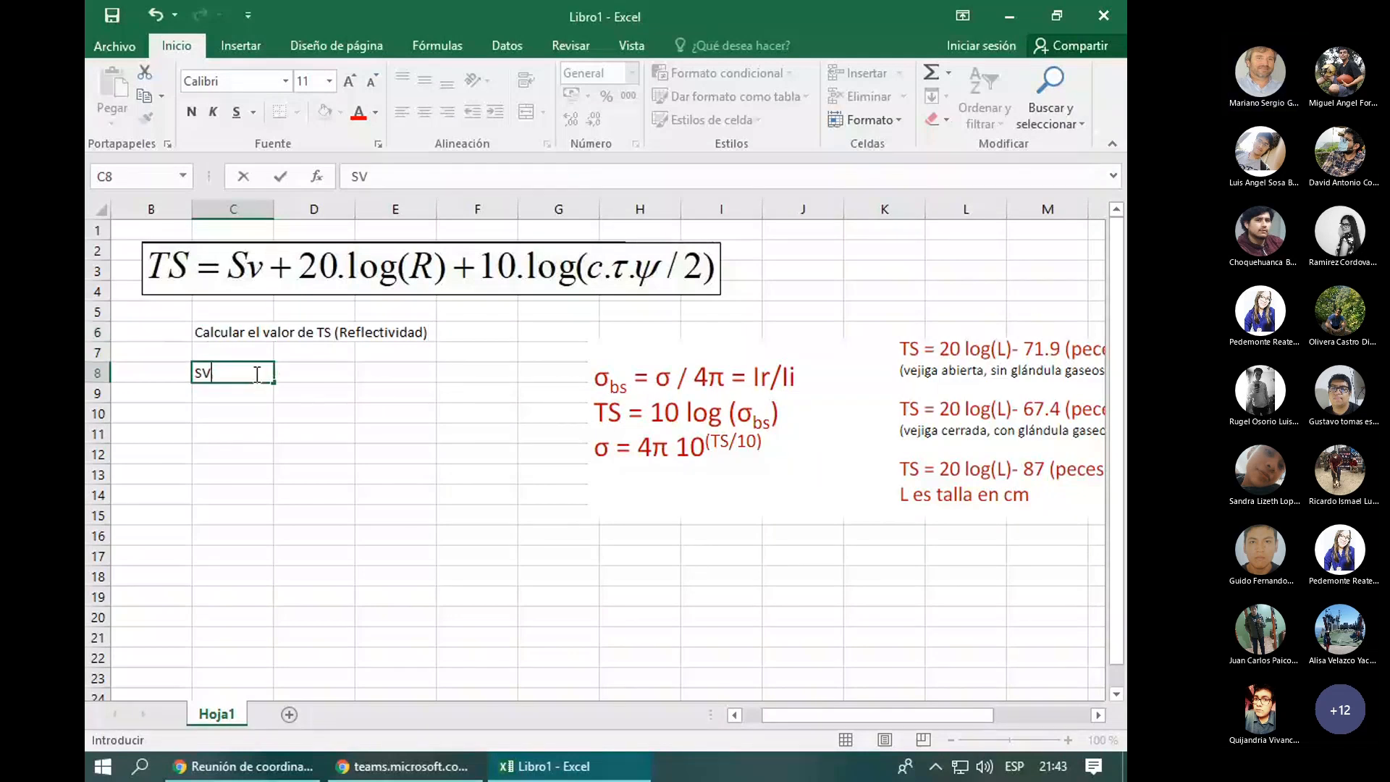
{"action": "key", "text": "Tab"}
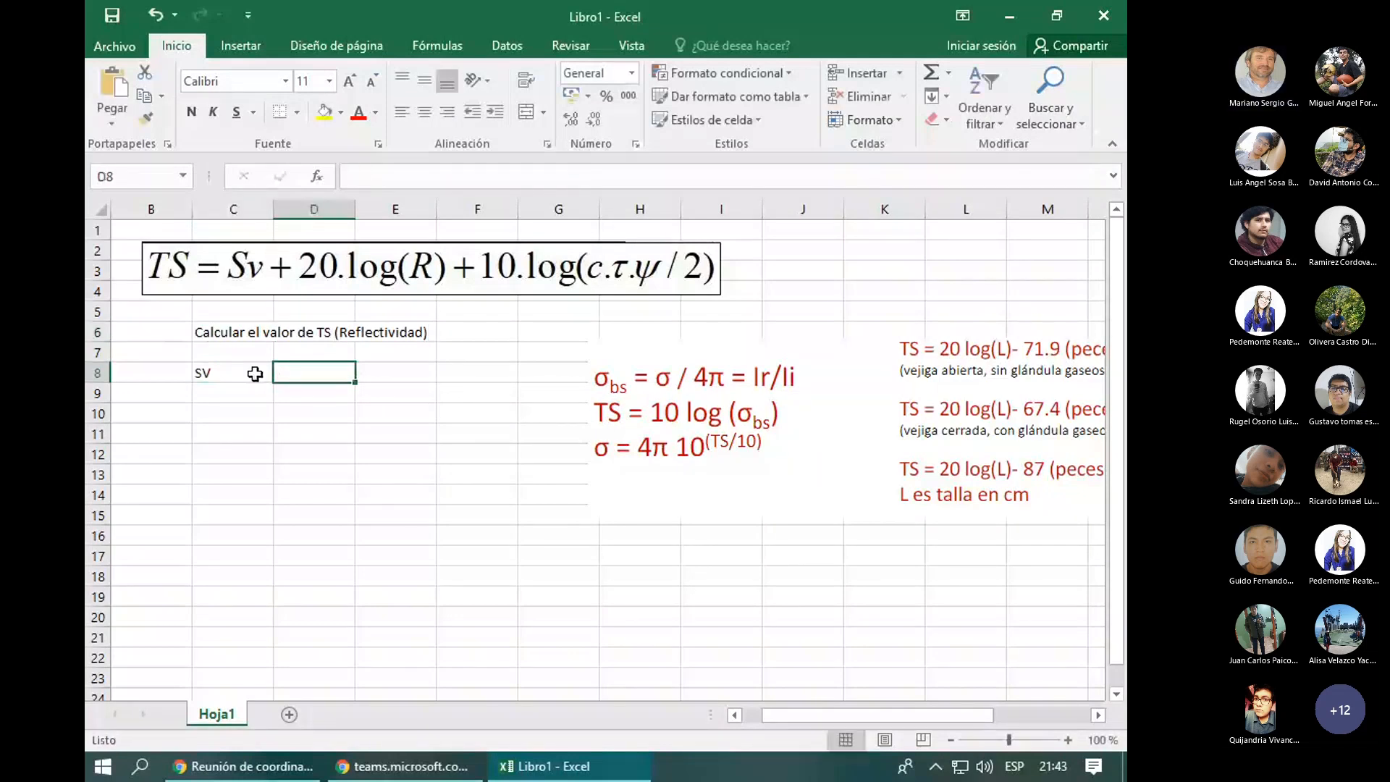
{"action": "type", "text": "-5"}
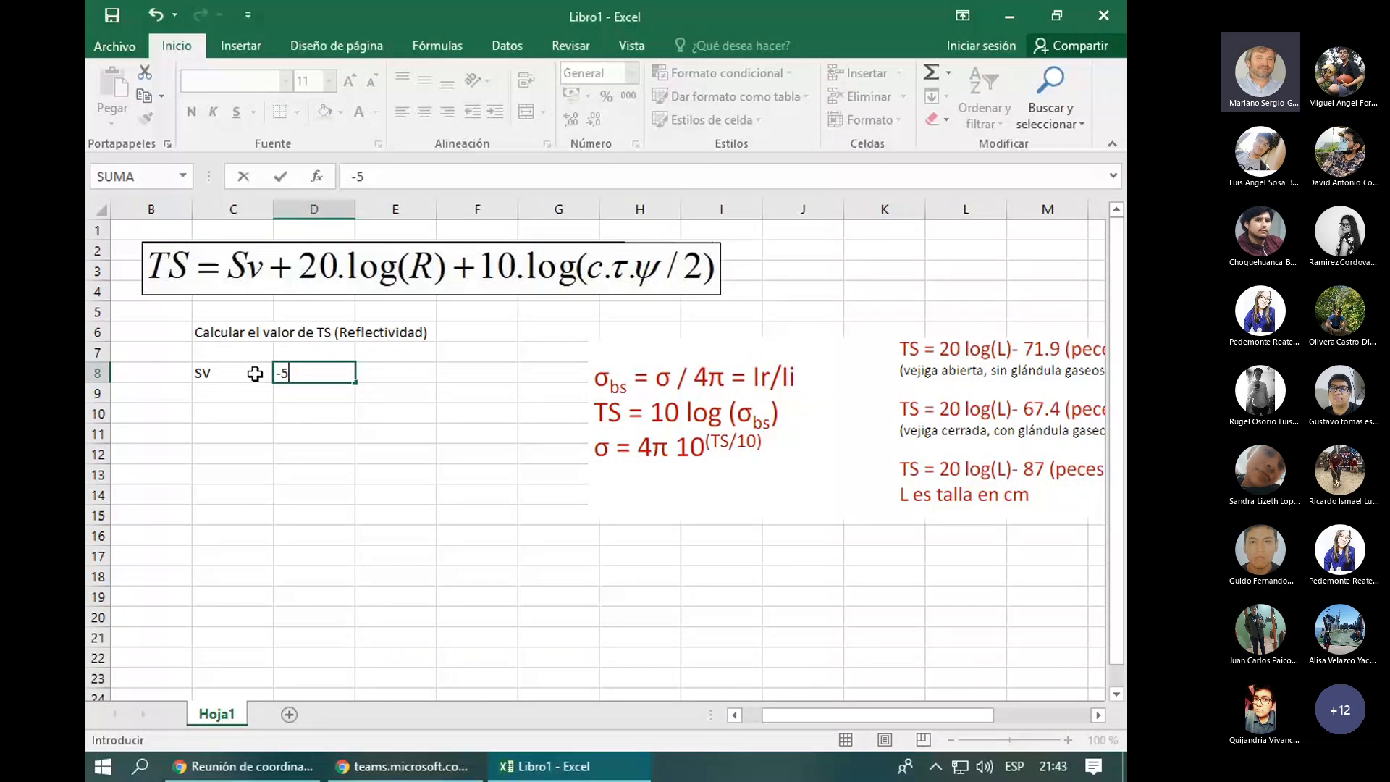
{"action": "type", "text": "7.82"}
{"action": "key", "text": "Return"}
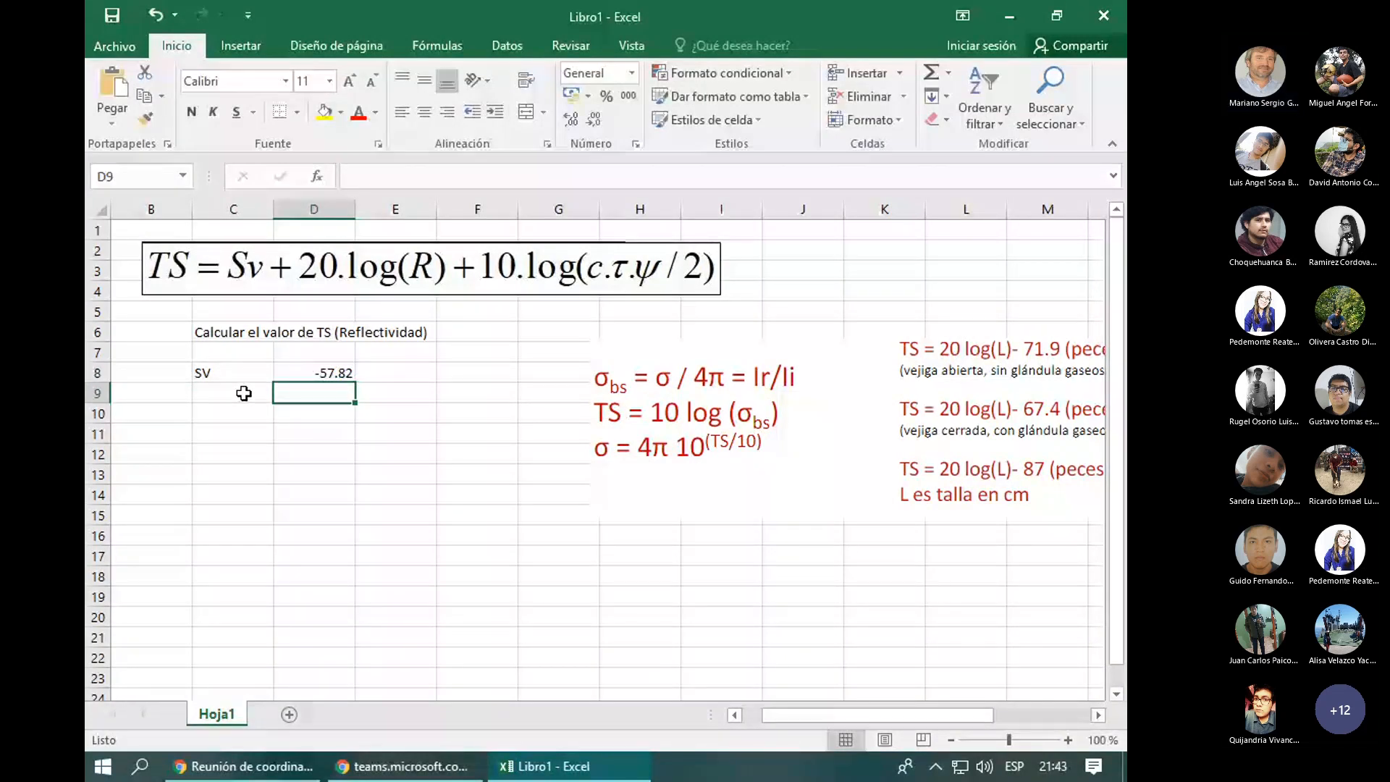
{"action": "double_click", "coordinate": [243, 374]}
{"action": "type", "text": "="}
{"action": "left_click", "coordinate": [318, 433]}
{"action": "left_click", "coordinate": [311, 376]}
{"action": "left_click", "coordinate": [249, 378]}
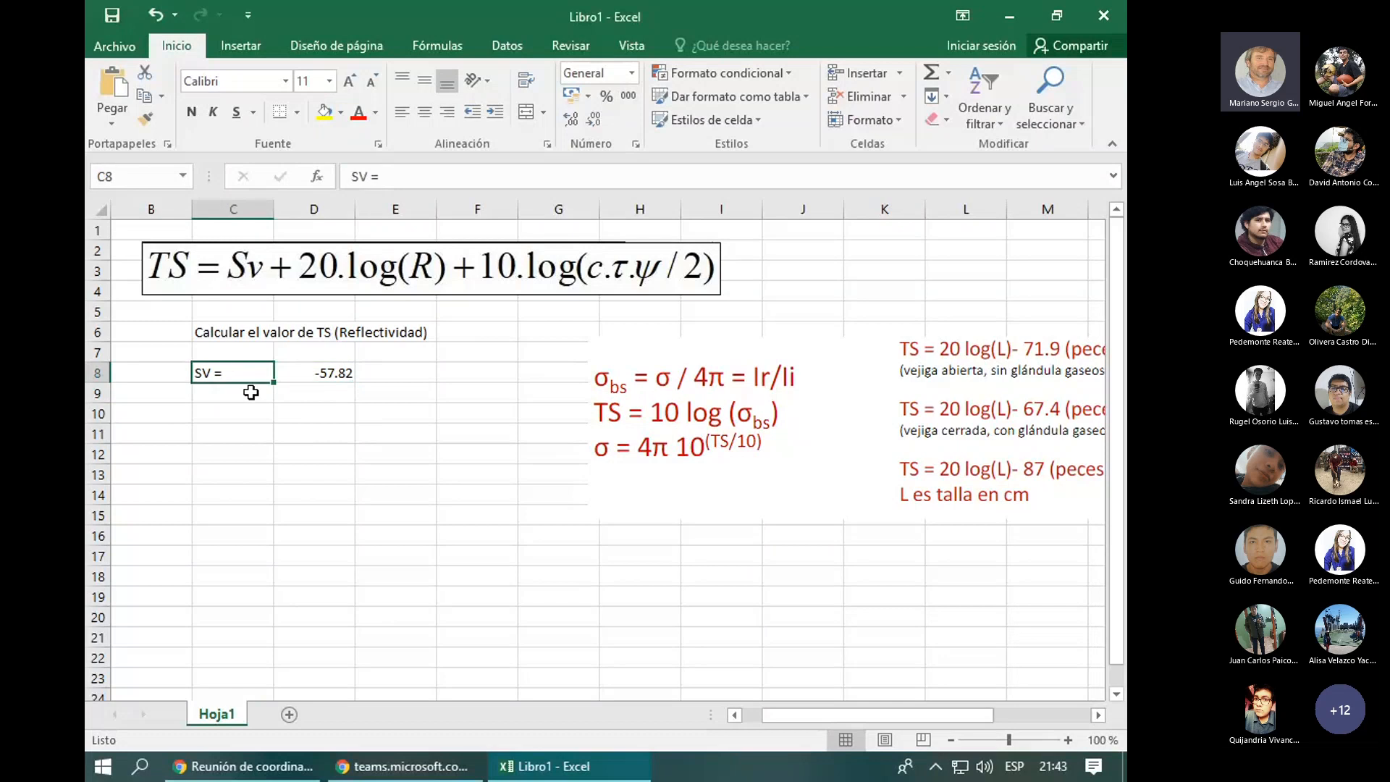
- Label cell C9 "R =" and enter 12.305 in D9
{"action": "left_click", "coordinate": [251, 393]}
{"action": "type", "text": "R ="}
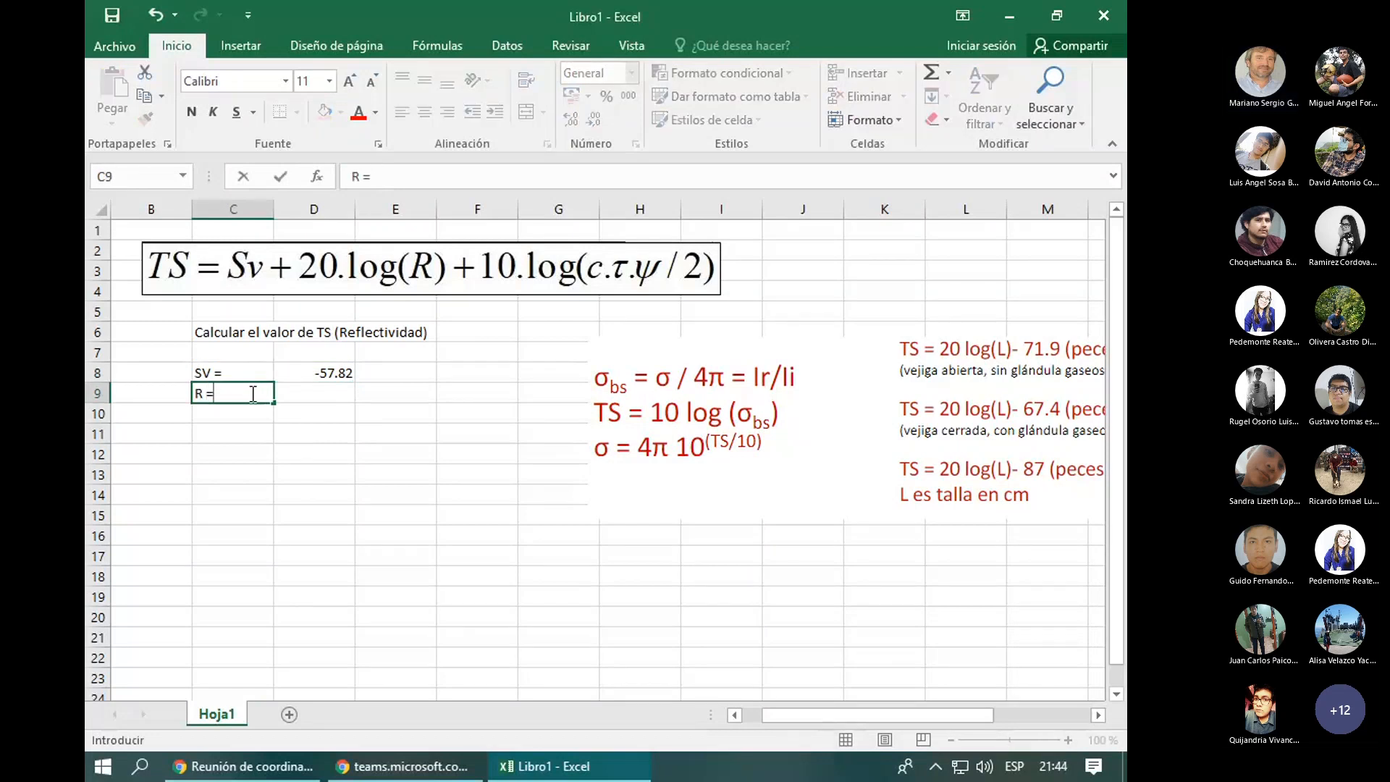
{"action": "key", "text": "Tab"}
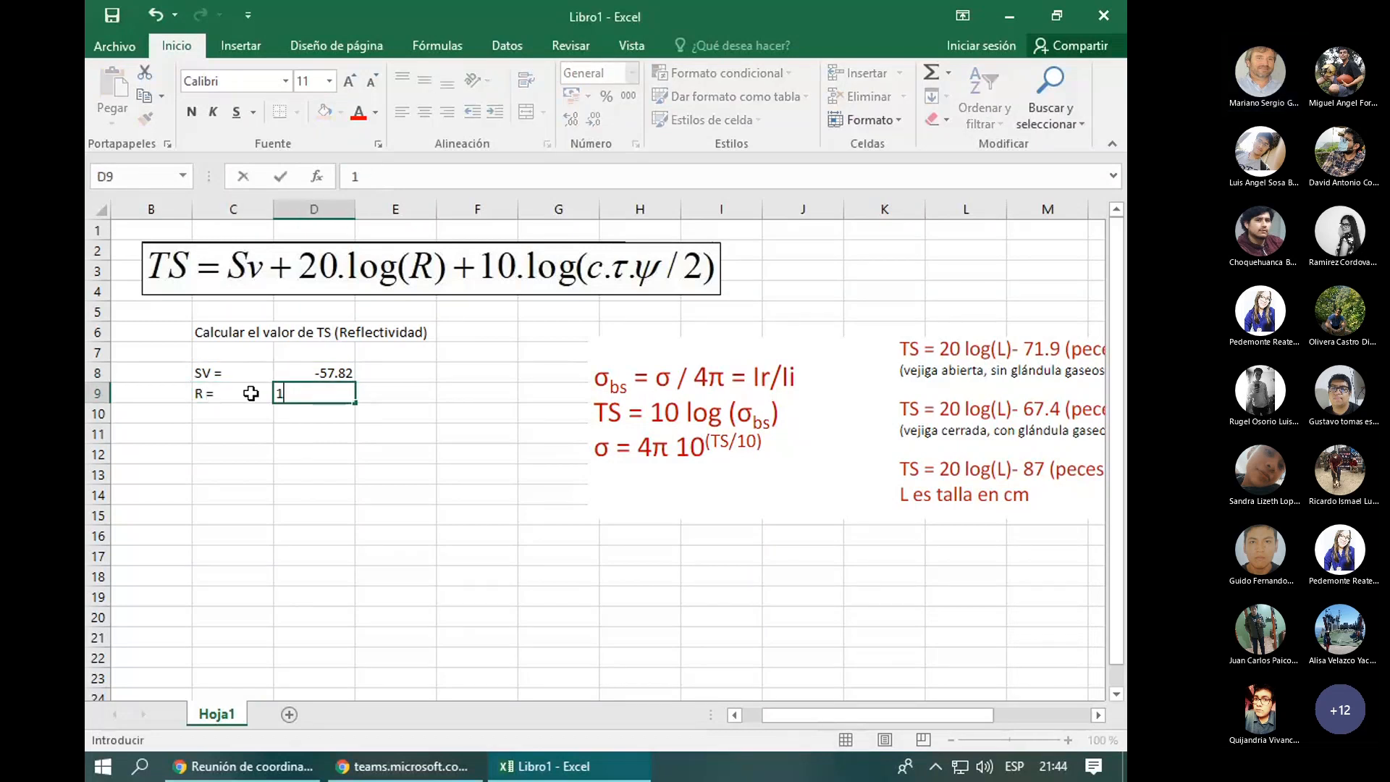
{"action": "type", "text": "12.305"}
{"action": "key", "text": "Return"}
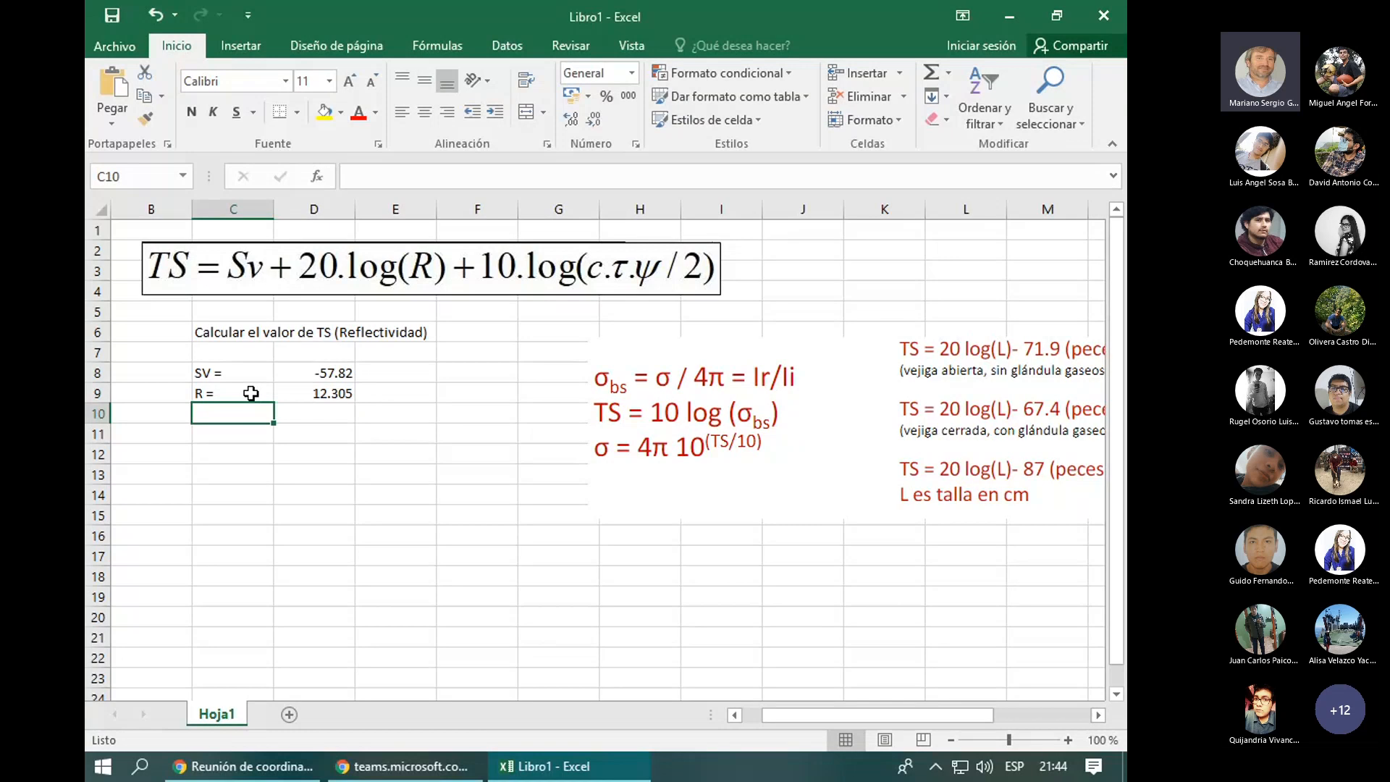
- Add the sound speed in row 10: label C10 "C =", value 1555.1 in D10 and unit m/s in E10
{"action": "type", "text": "C ="}
{"action": "key", "text": "Tab"}
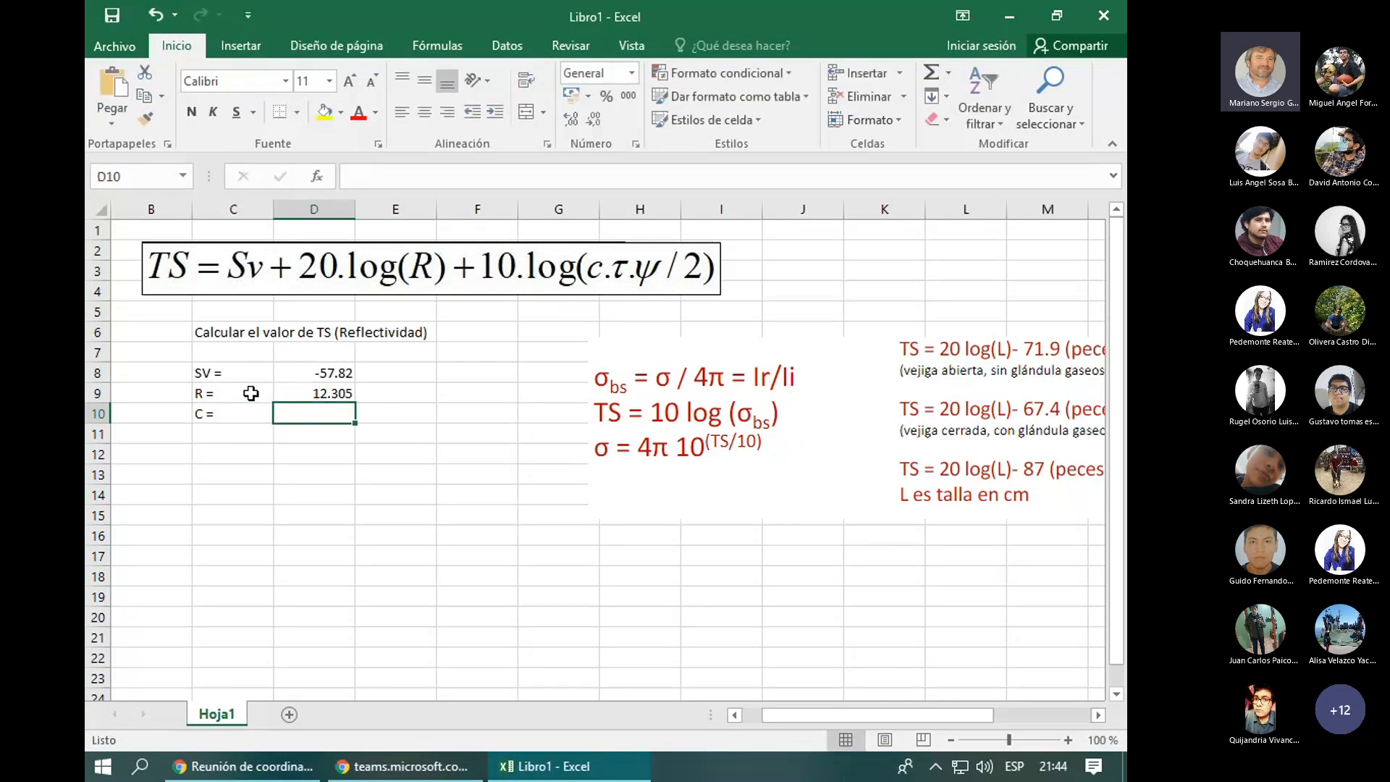
{"action": "type", "text": "1555.12"}
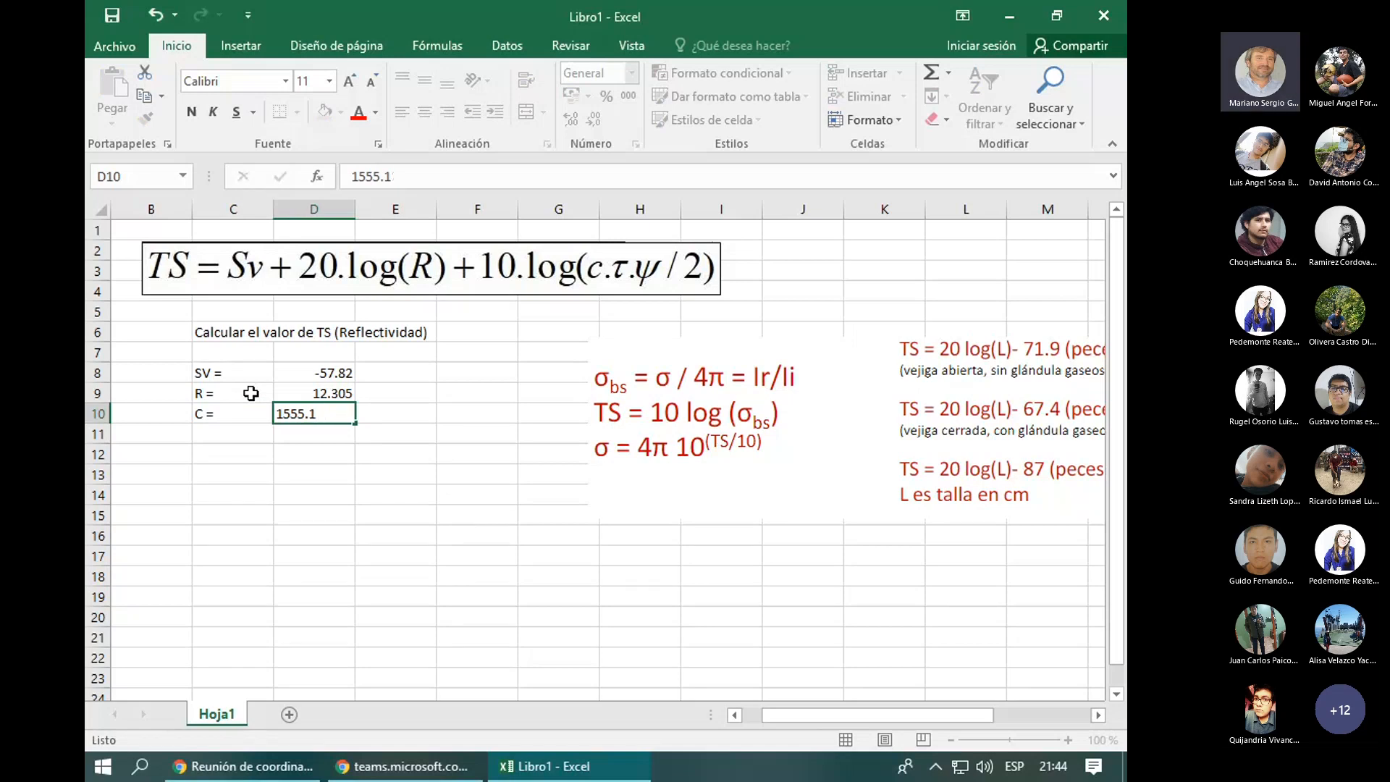
{"action": "key", "text": "Tab"}
{"action": "type", "text": "m/s"}
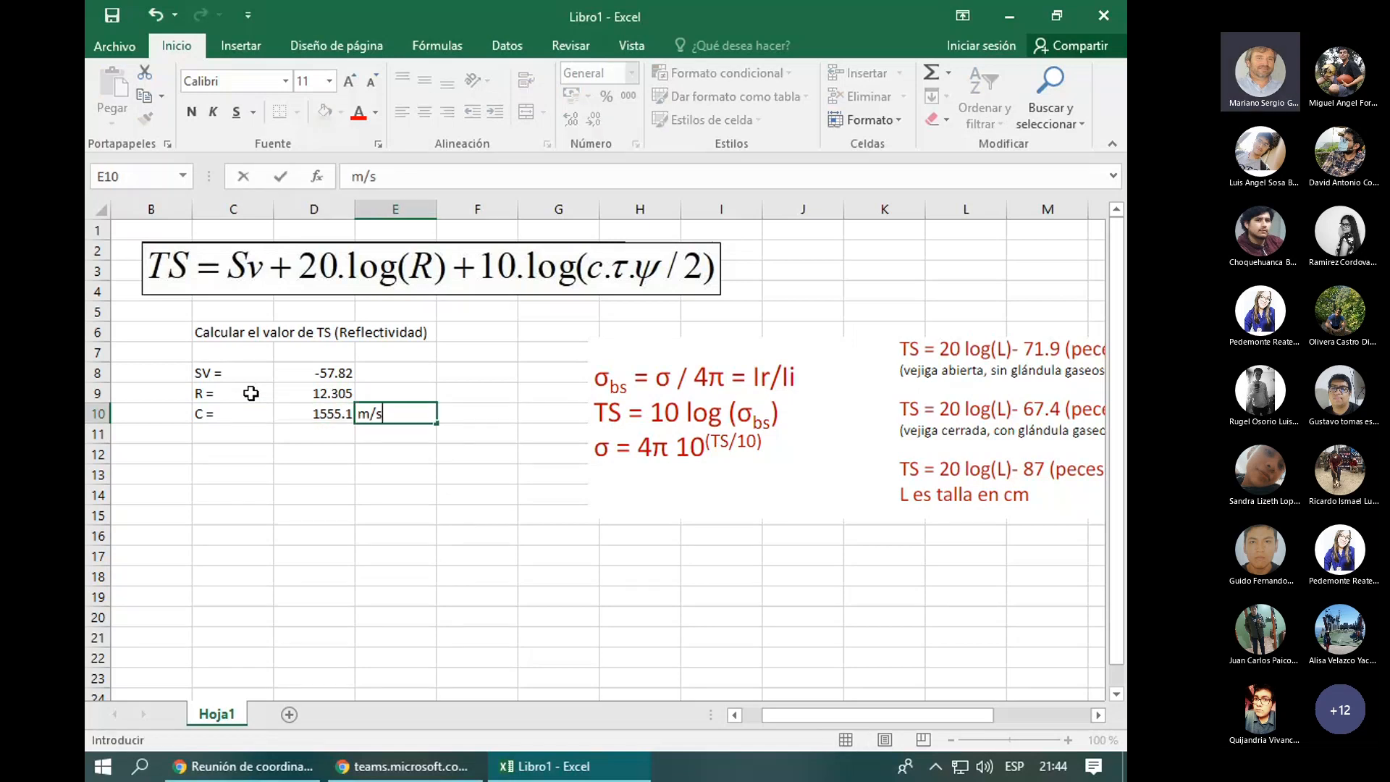
{"action": "key", "text": "Return"}
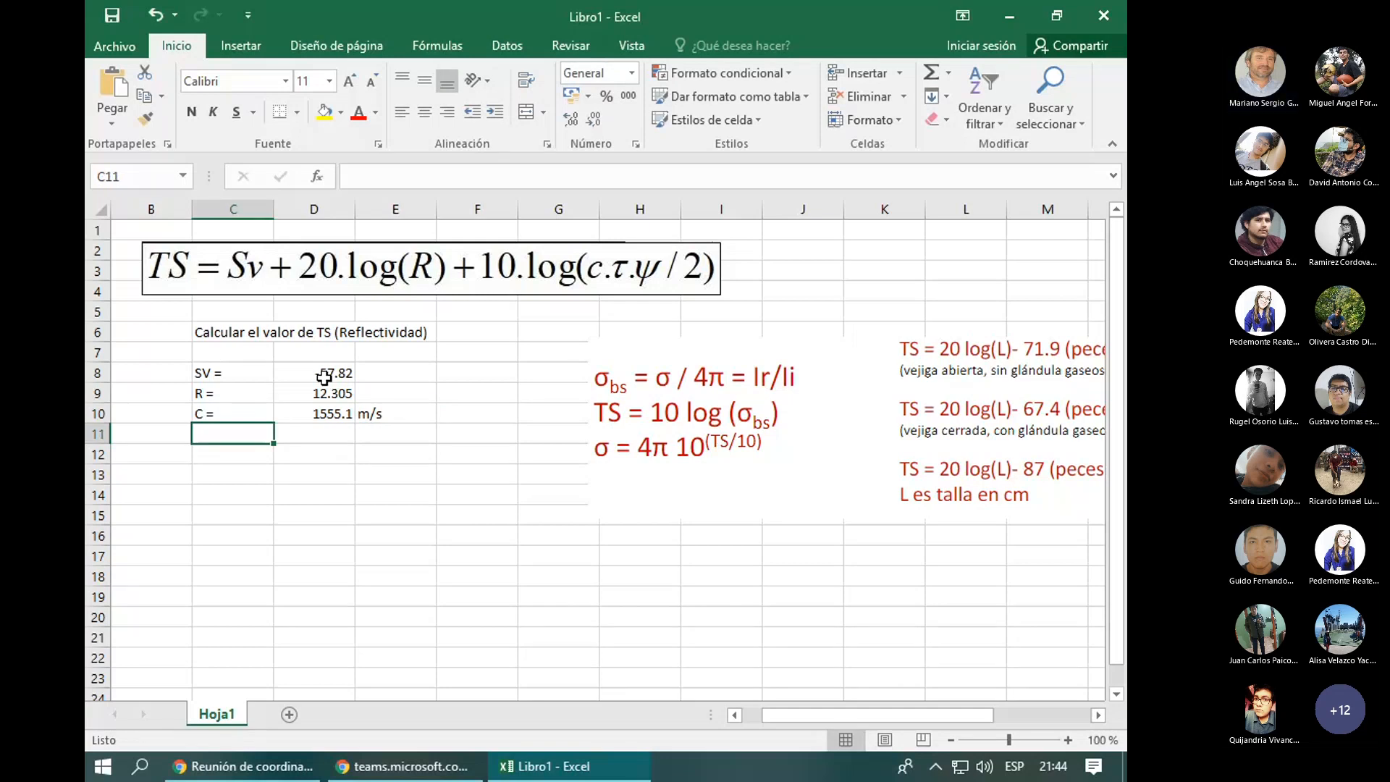
{"action": "left_click_drag", "start_coordinate": [1018, 741], "coordinate": [1014, 738]}
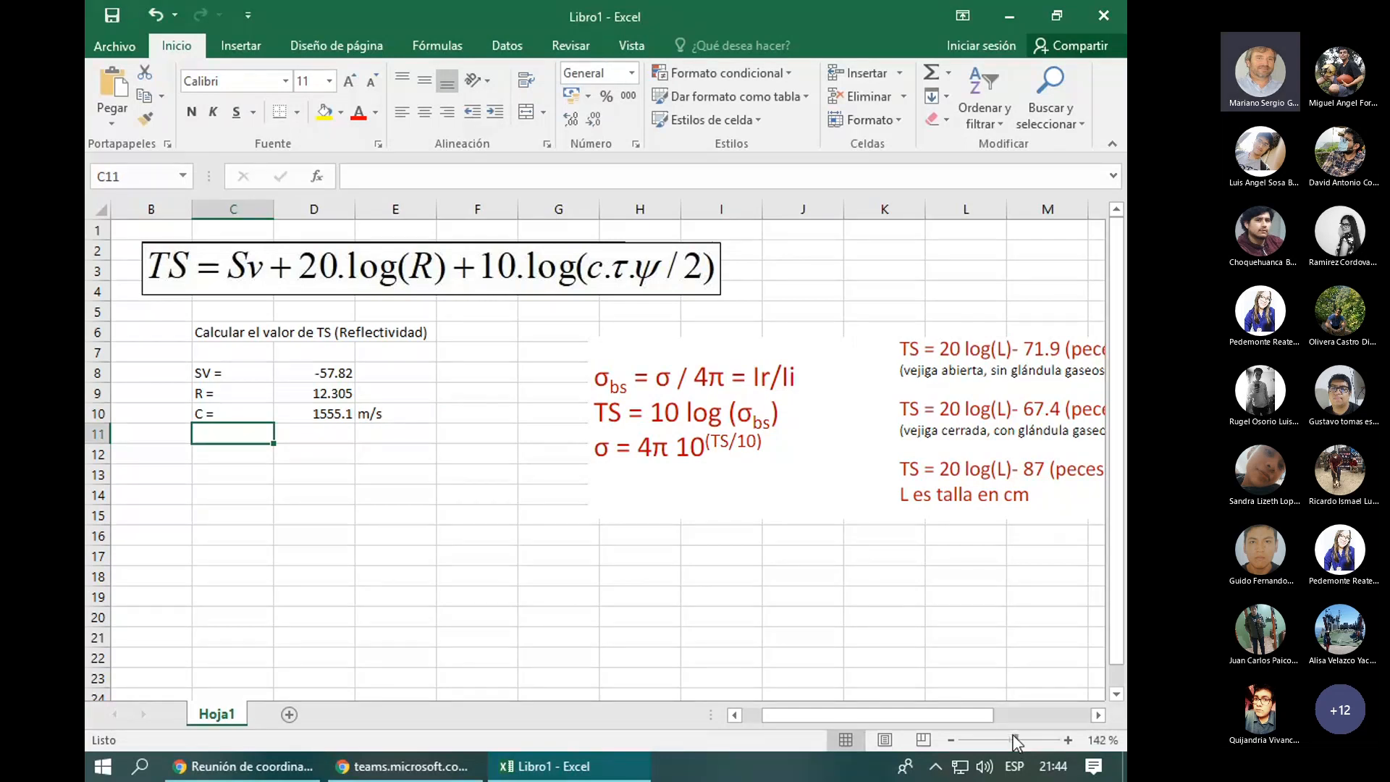
{"action": "left_click", "coordinate": [328, 374]}
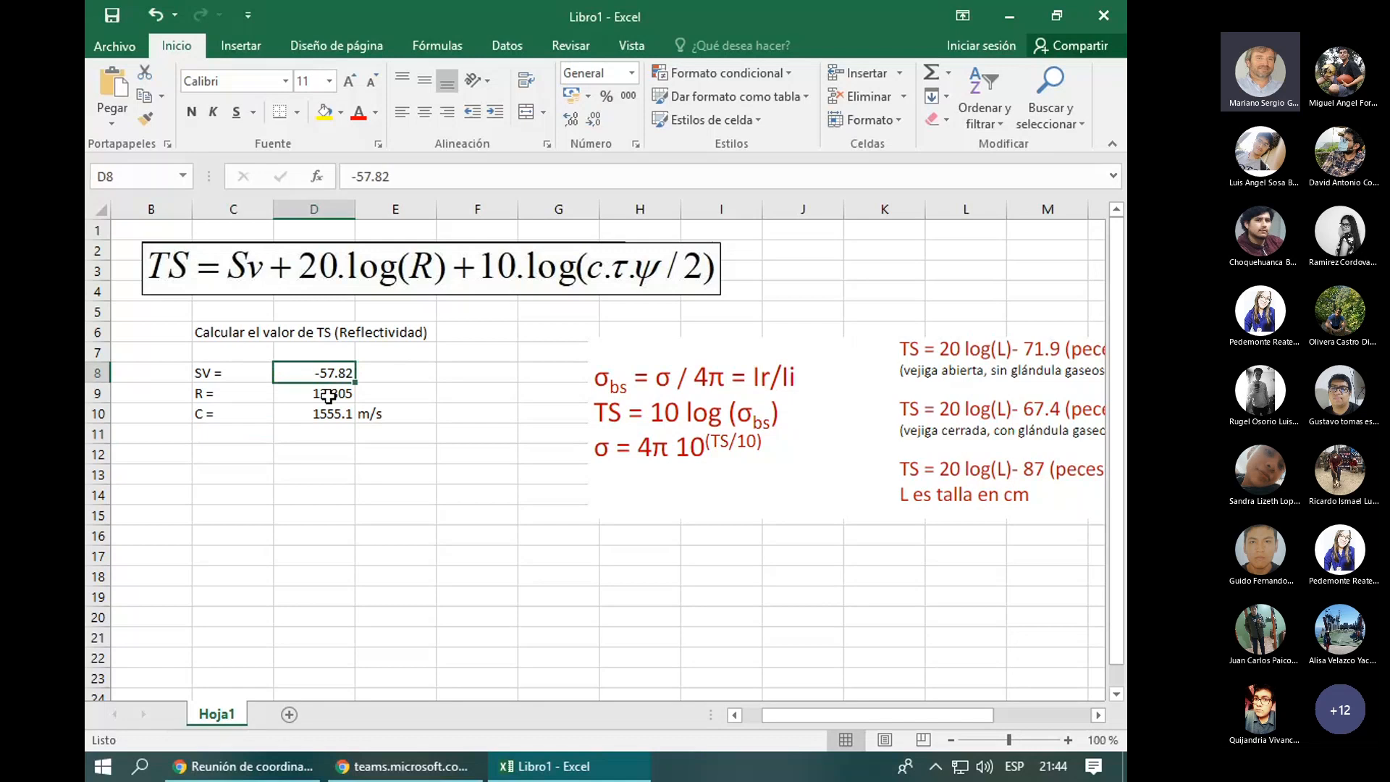
- Enter the unit "m" in E9 beside the R value
{"action": "left_click", "coordinate": [328, 396]}
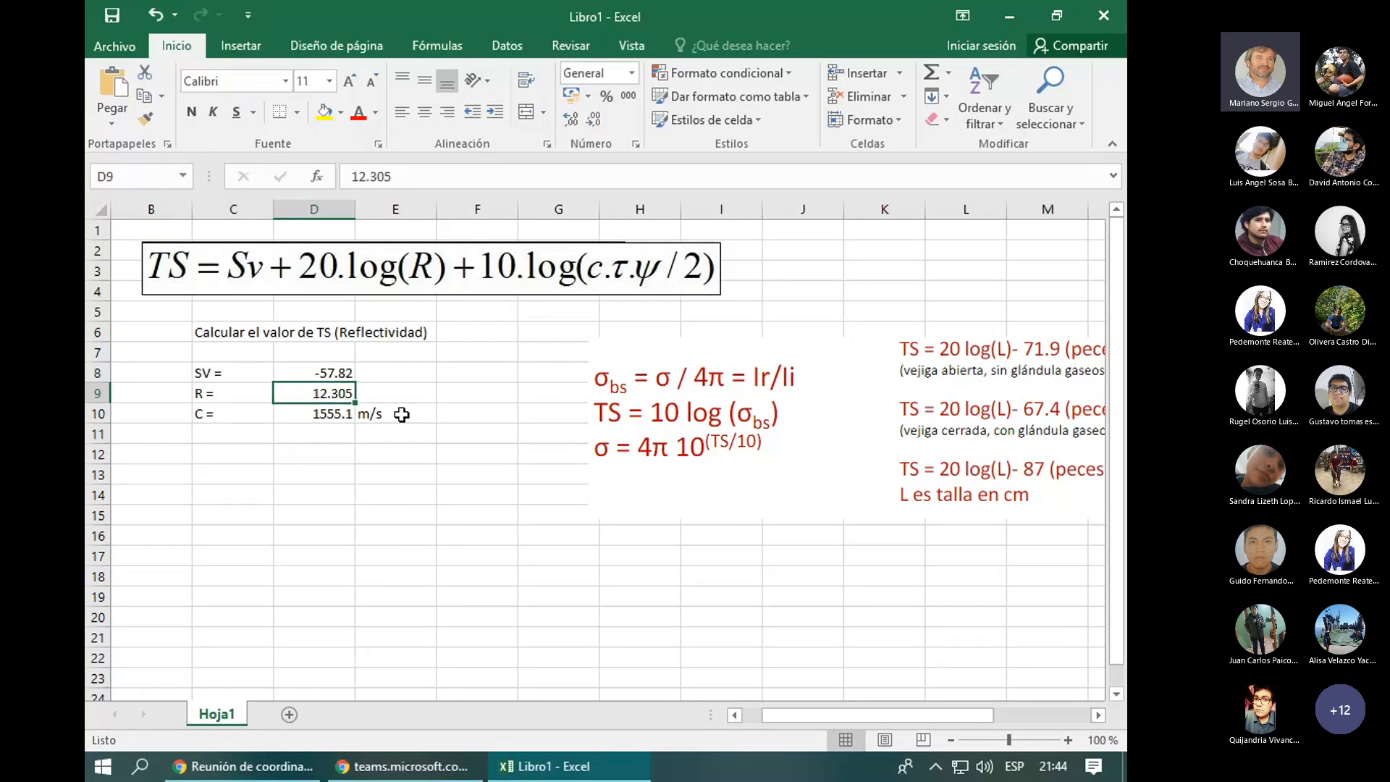
{"action": "double_click", "coordinate": [399, 393]}
{"action": "type", "text": "m/s"}
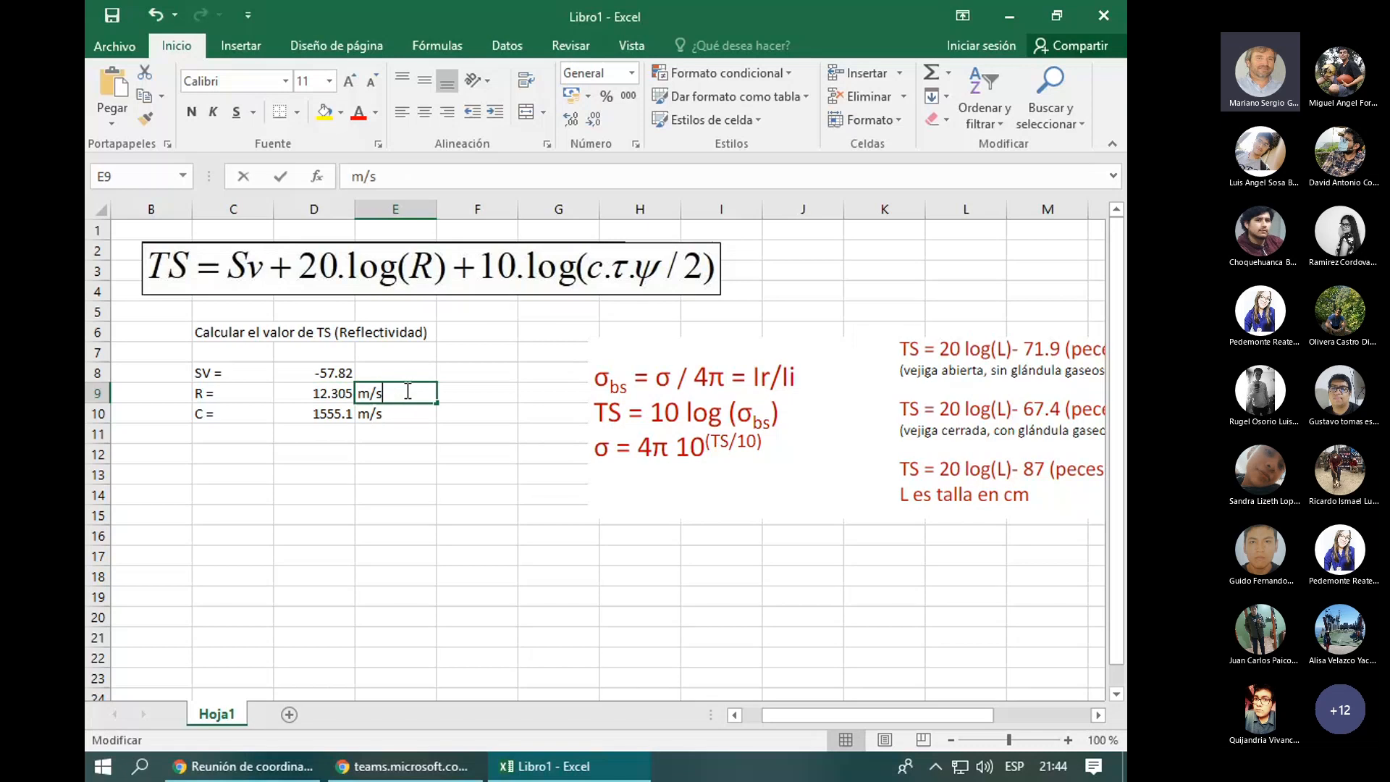
{"action": "key", "text": "BackSpace"}
{"action": "key", "text": "BackSpace"}
{"action": "key", "text": "Return"}
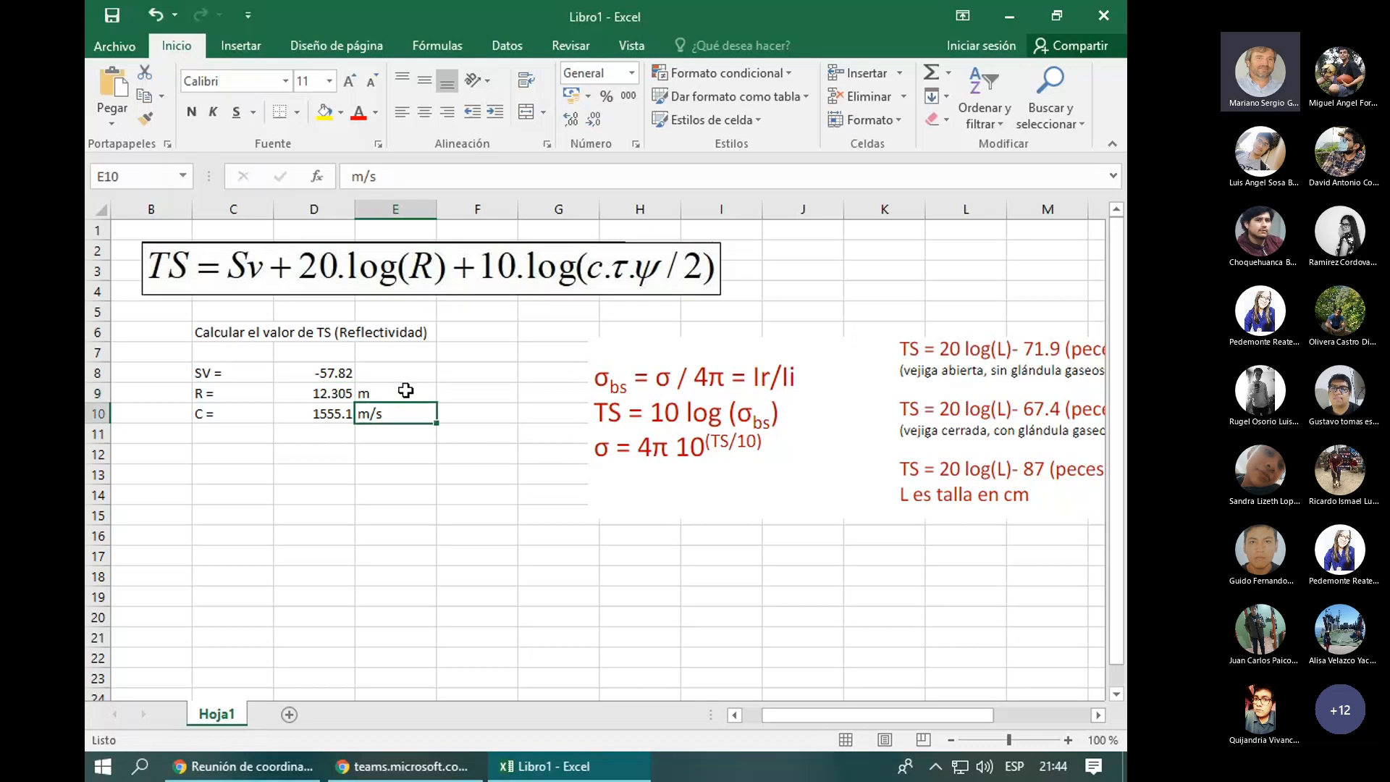
- Enter the unit "db" in E8 beside the SV value
{"action": "key", "text": "Up"}
{"action": "key", "text": "Up"}
{"action": "type", "text": "db"}
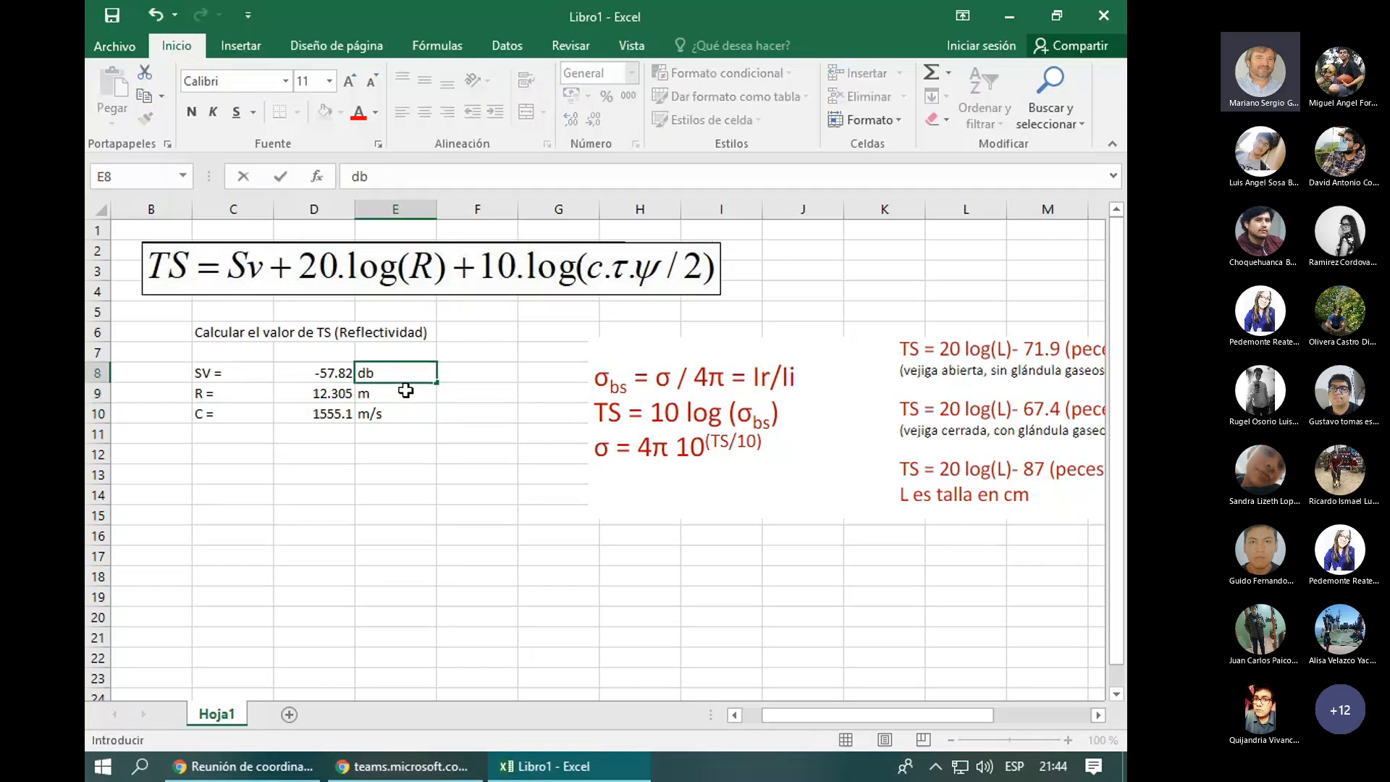
{"action": "key", "text": "Return"}
{"action": "key", "text": "Return"}
{"action": "key", "text": "Return"}
- Centre the labels and values in the range C8:D14 horizontally
{"action": "left_click", "coordinate": [258, 373]}
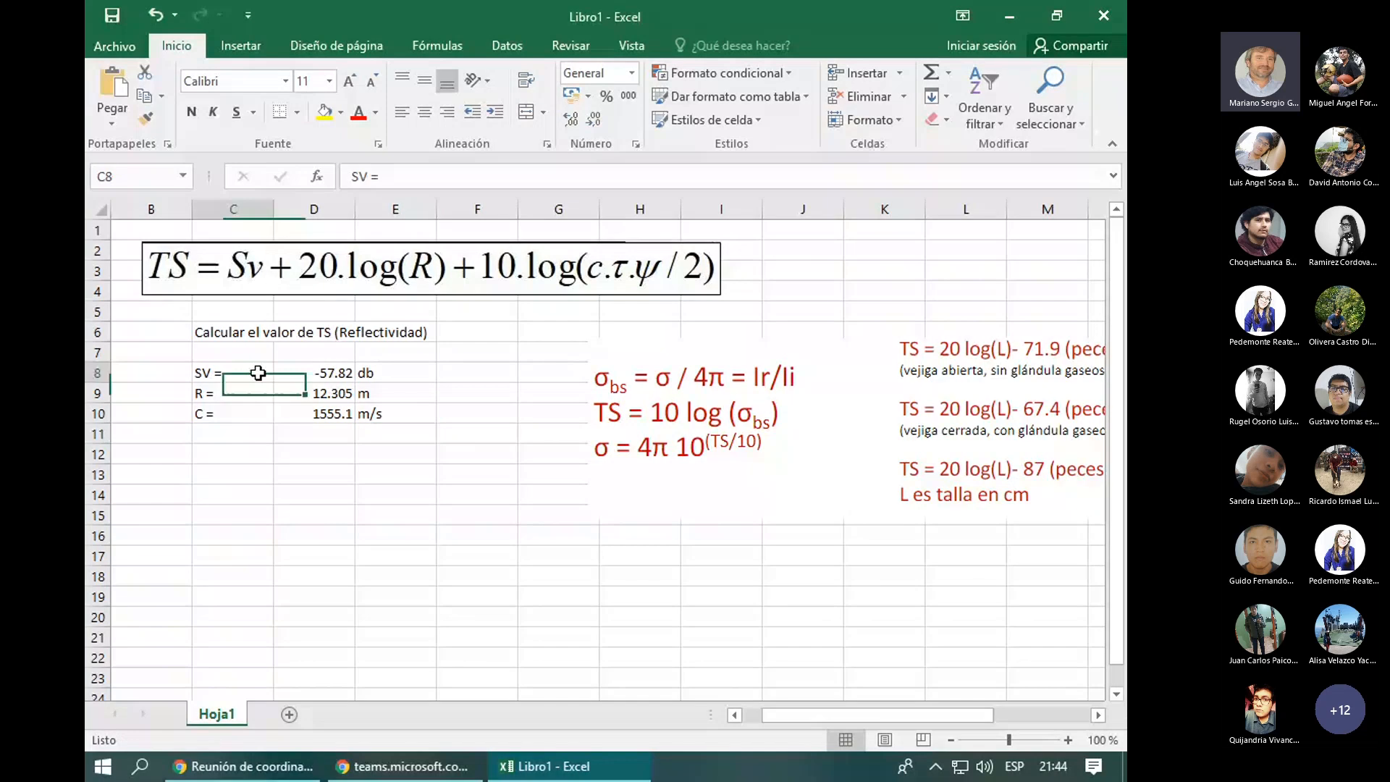
{"action": "left_click_drag", "start_coordinate": [257, 372], "coordinate": [319, 495]}
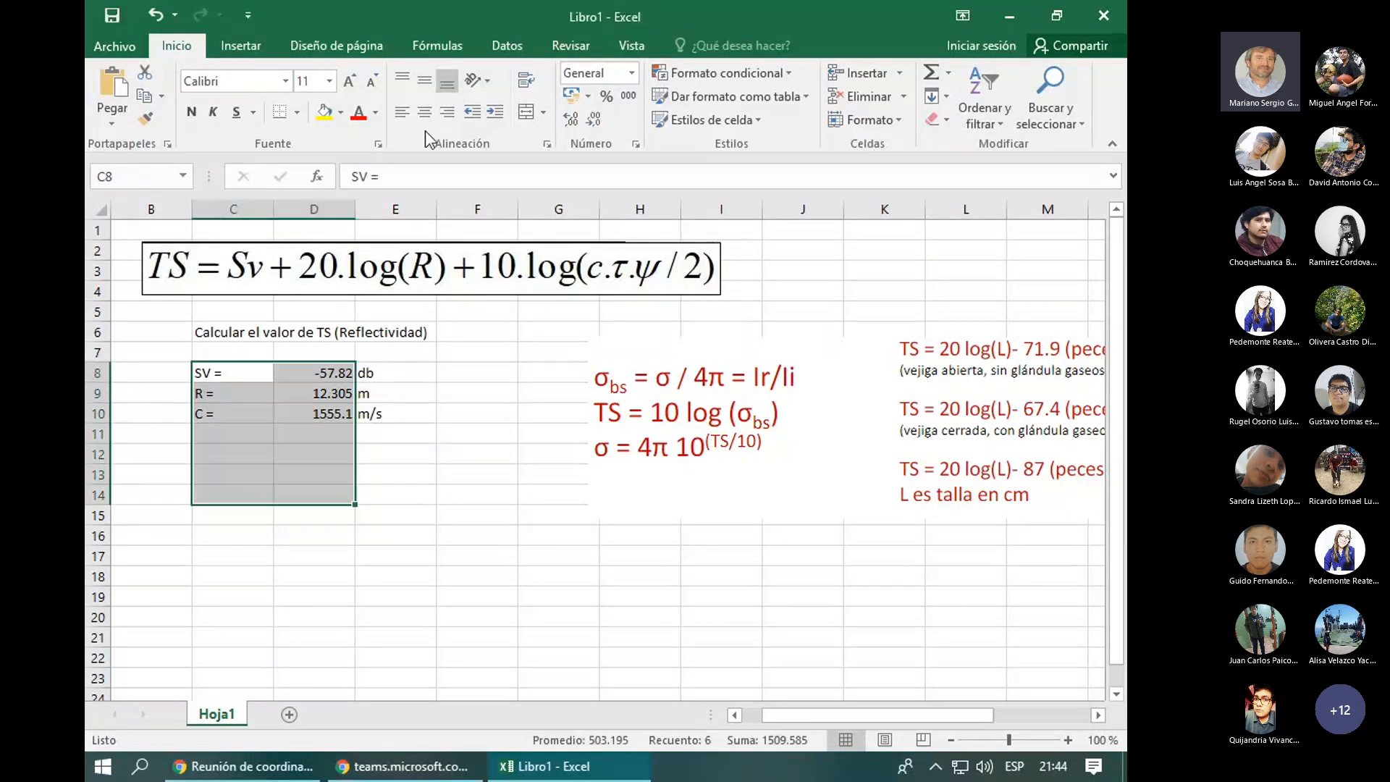
{"action": "left_click", "coordinate": [261, 434]}
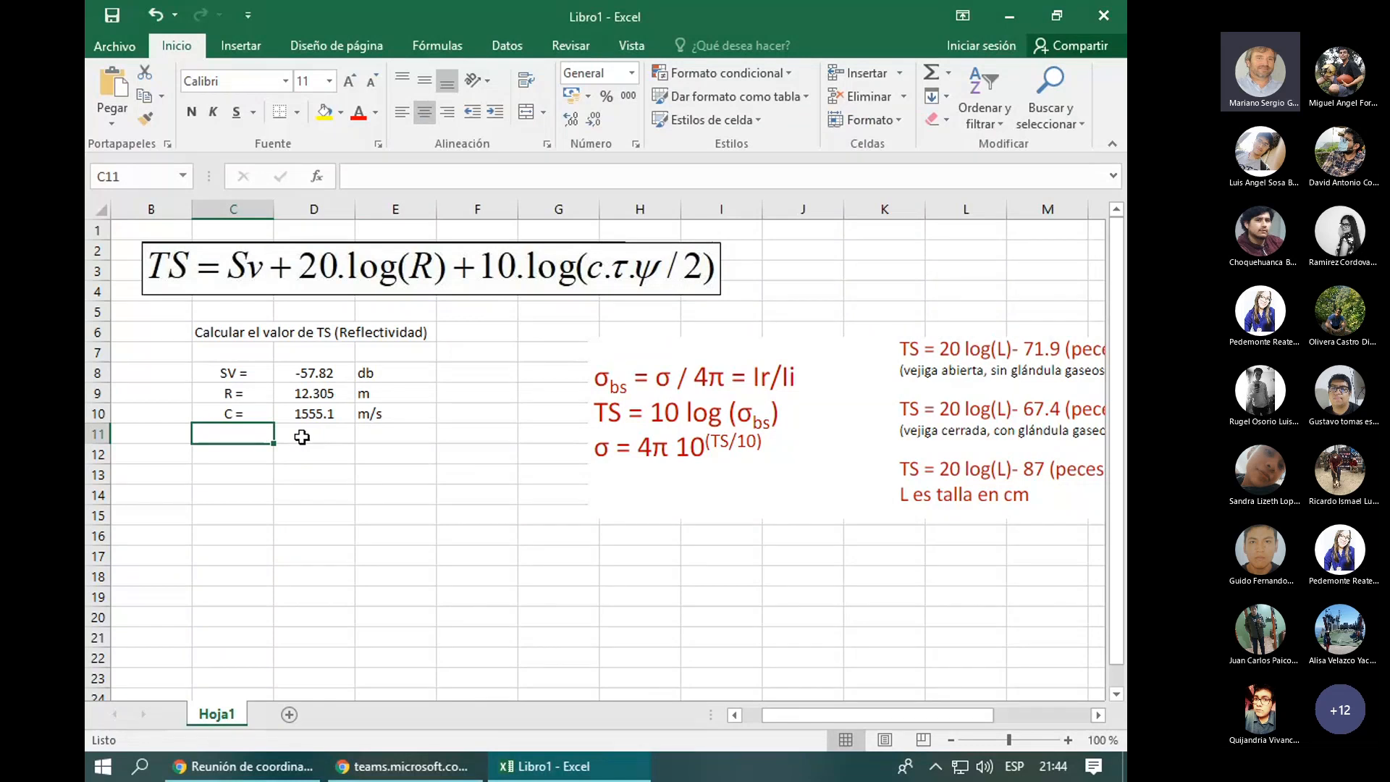
- Add the angle in row 12: label C12 "Ang", value -21 in D12 and unit db in E12
{"action": "left_click", "coordinate": [258, 455]}
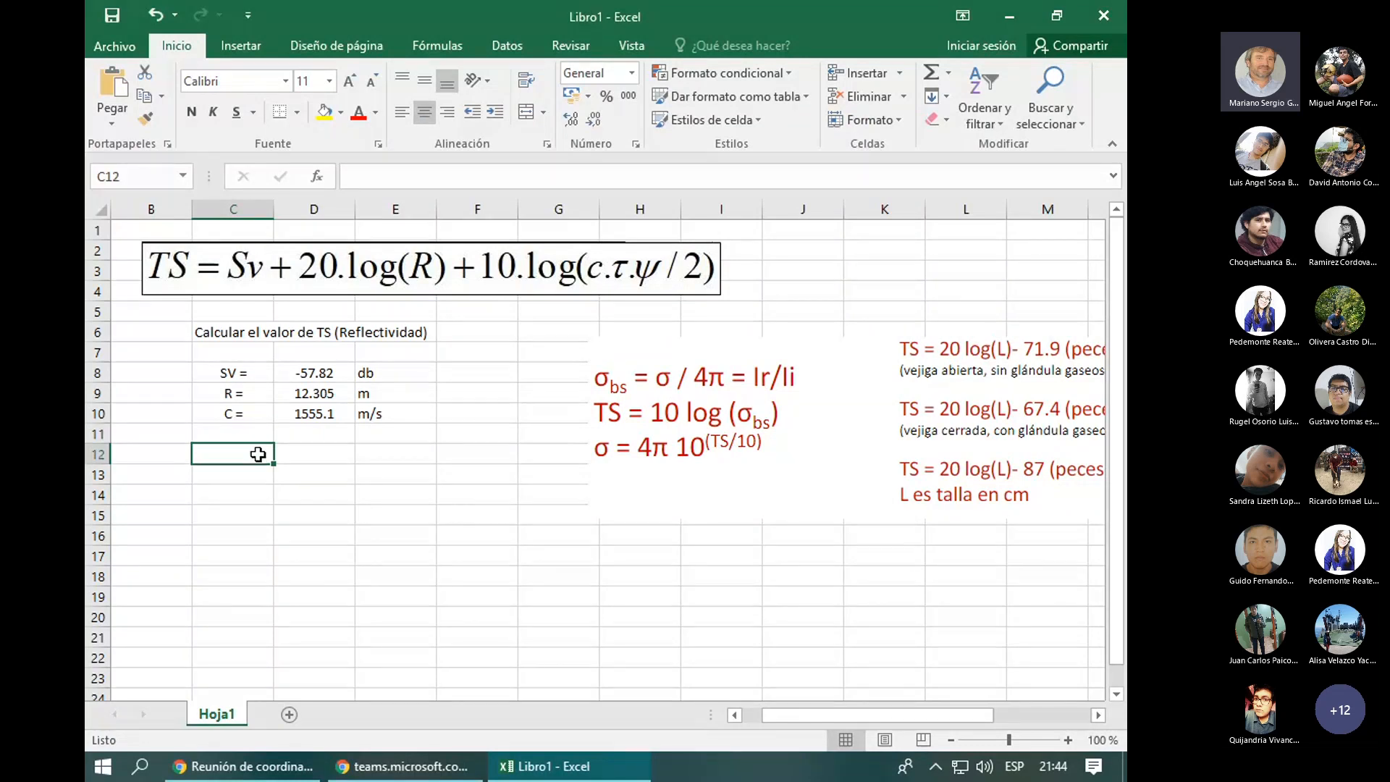
{"action": "type", "text": "An"}
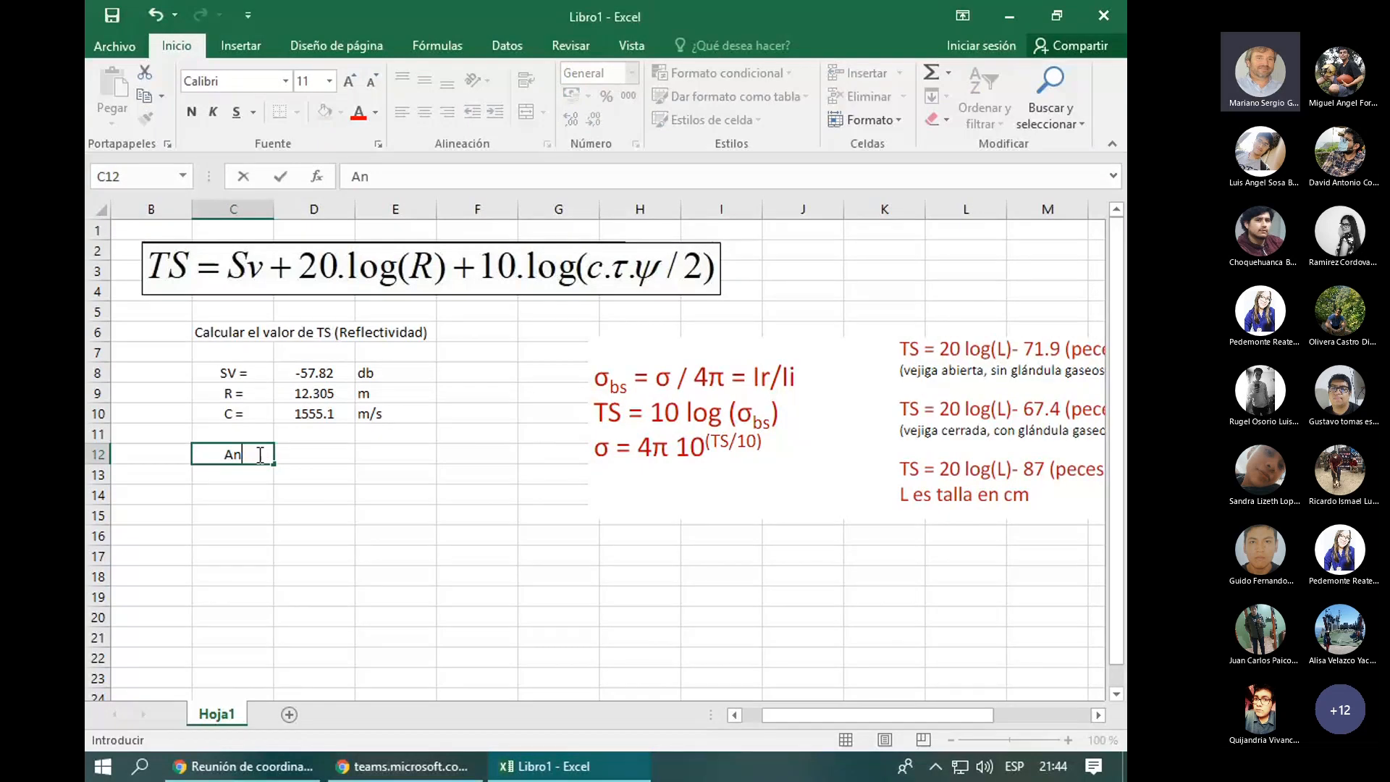
{"action": "type", "text": "g"}
{"action": "key", "text": "Tab"}
{"action": "type", "text": "-21"}
{"action": "key", "text": "Tab"}
{"action": "type", "text": "db"}
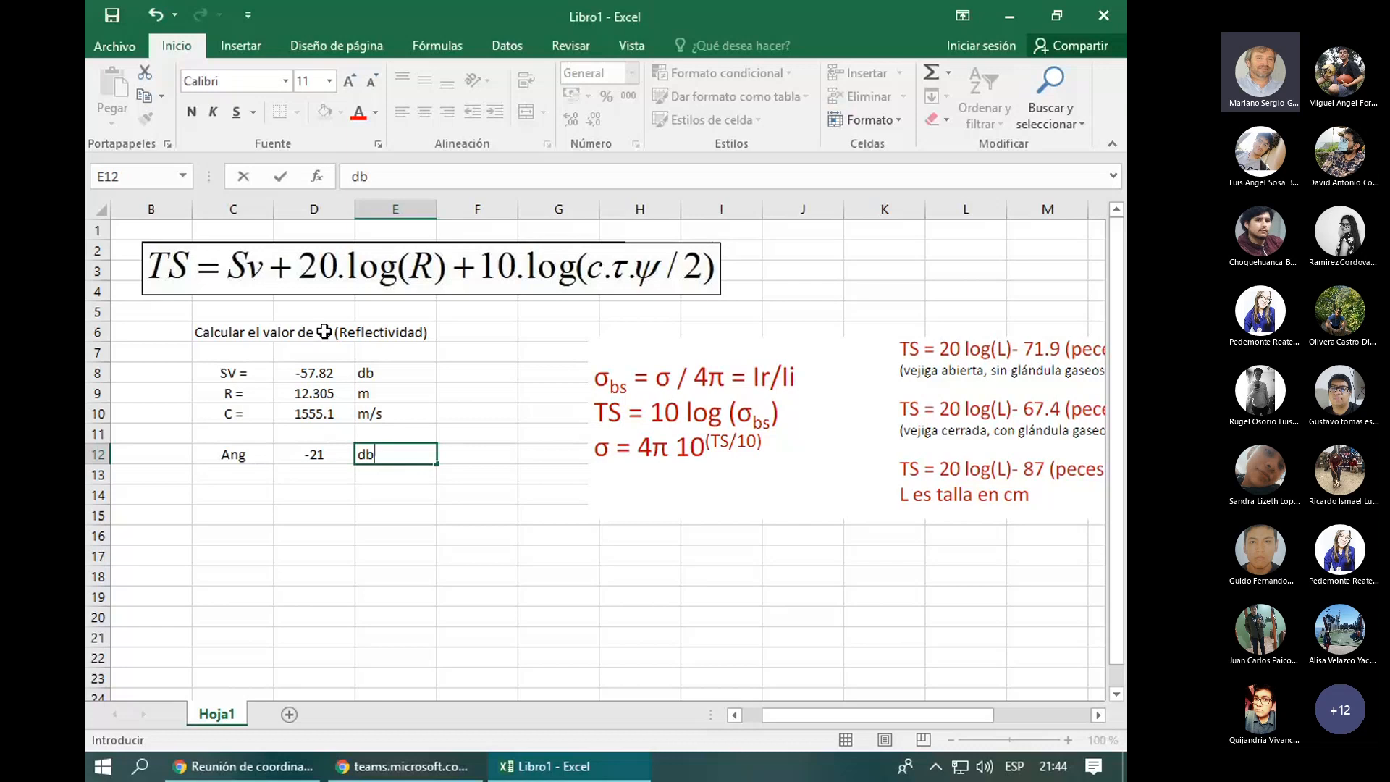
- Label cell C11 "t =" with a lowercase t for the pulse duration
{"action": "left_click", "coordinate": [244, 430]}
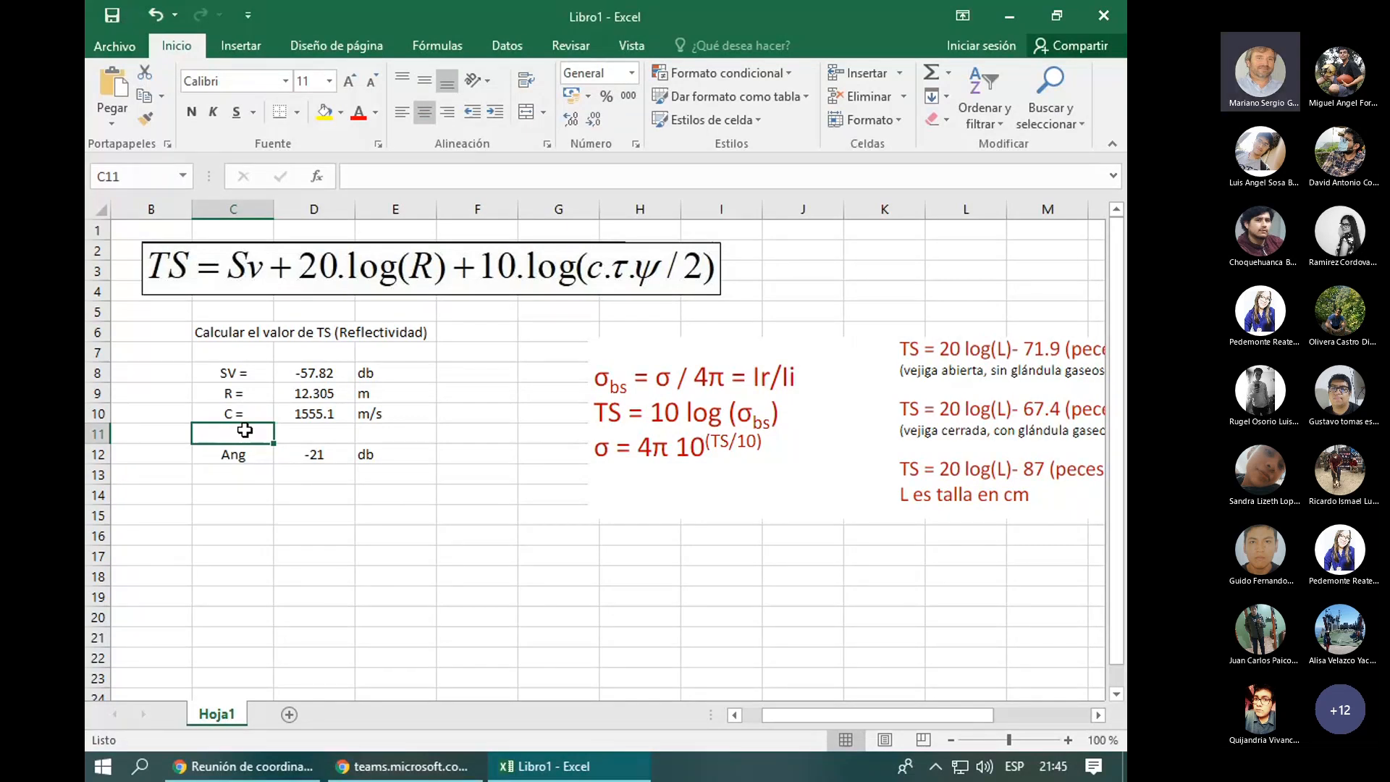
{"action": "type", "text": "T ="}
{"action": "key", "text": "Return"}
{"action": "left_click", "coordinate": [245, 431]}
{"action": "key", "text": "Right"}
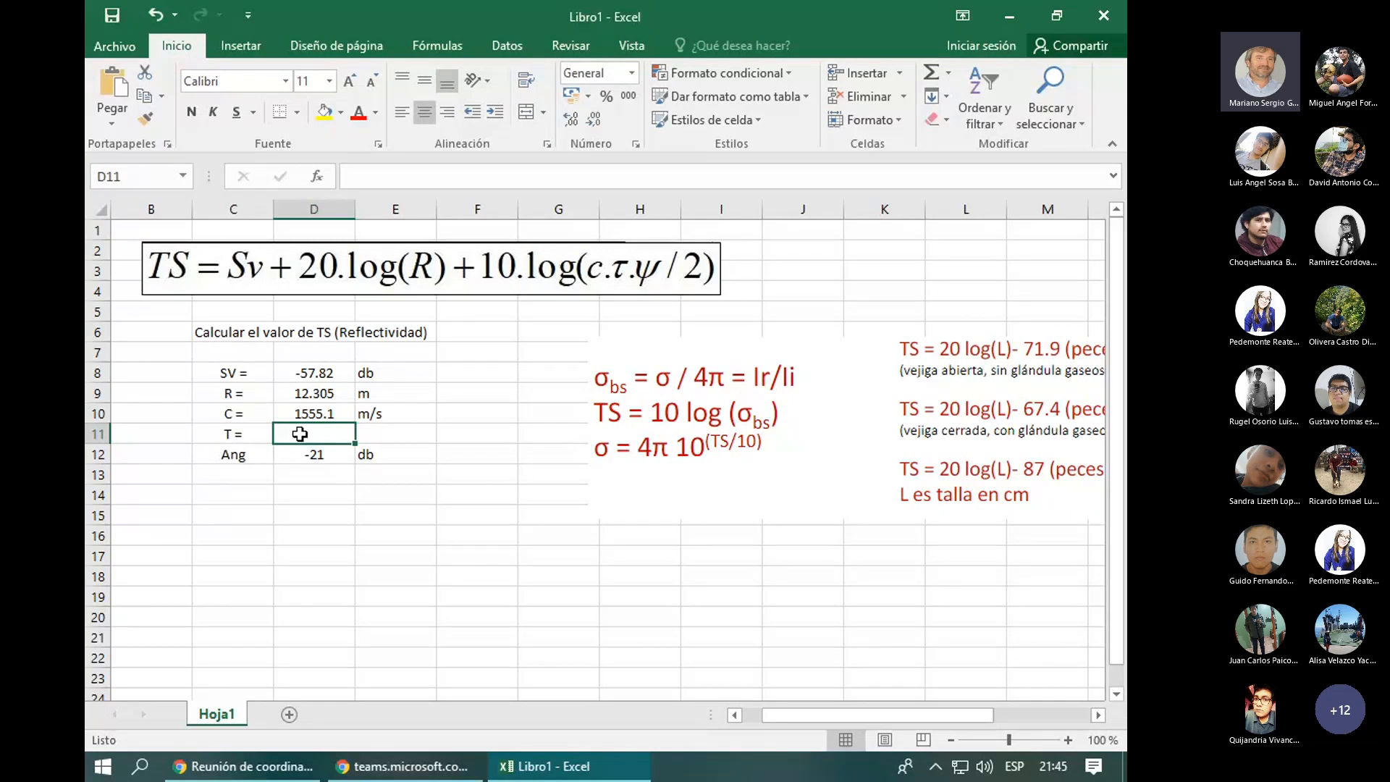
{"action": "double_click", "coordinate": [229, 436]}
{"action": "key", "text": "BackSpace"}
{"action": "type", "text": "t"}
- Enter 0.256 in D11 and its unit ms in E11
{"action": "left_click", "coordinate": [327, 434]}
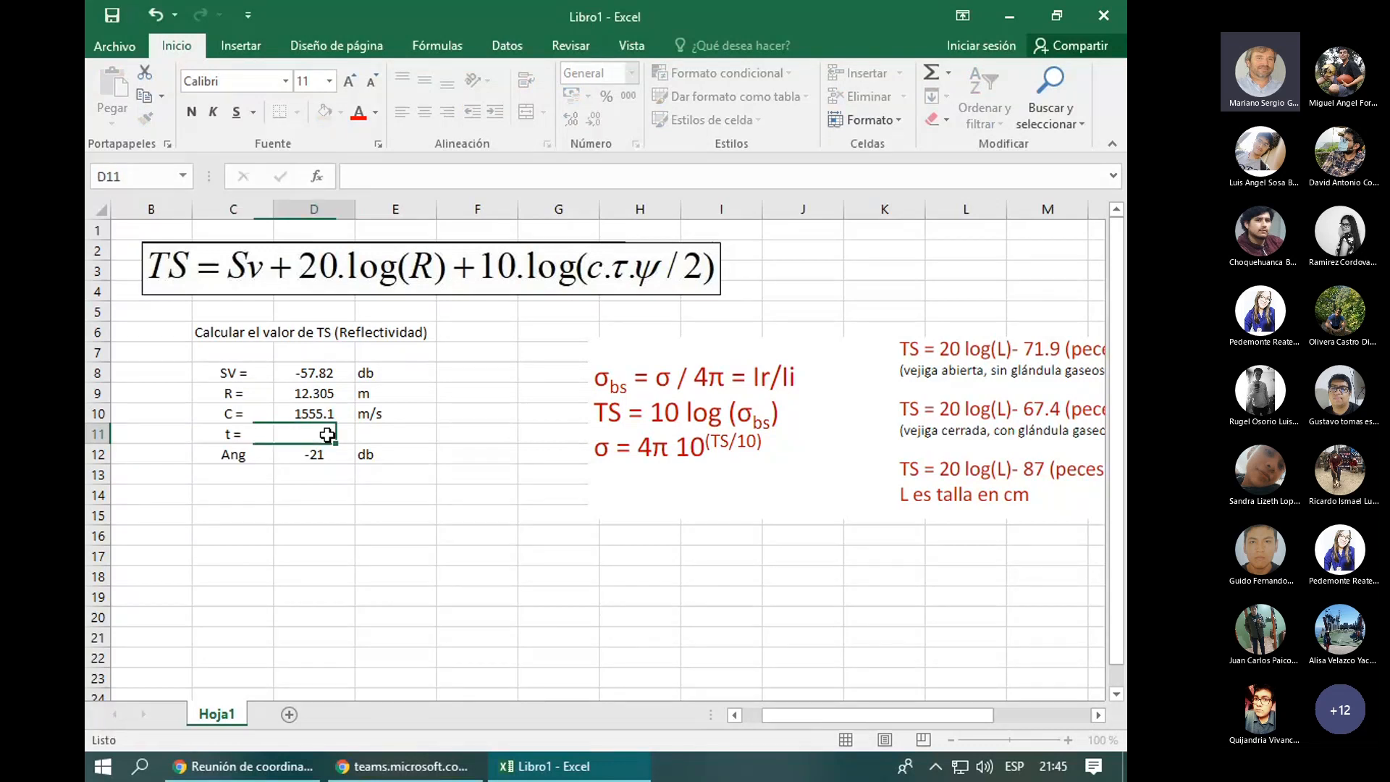
{"action": "type", "text": "0.256"}
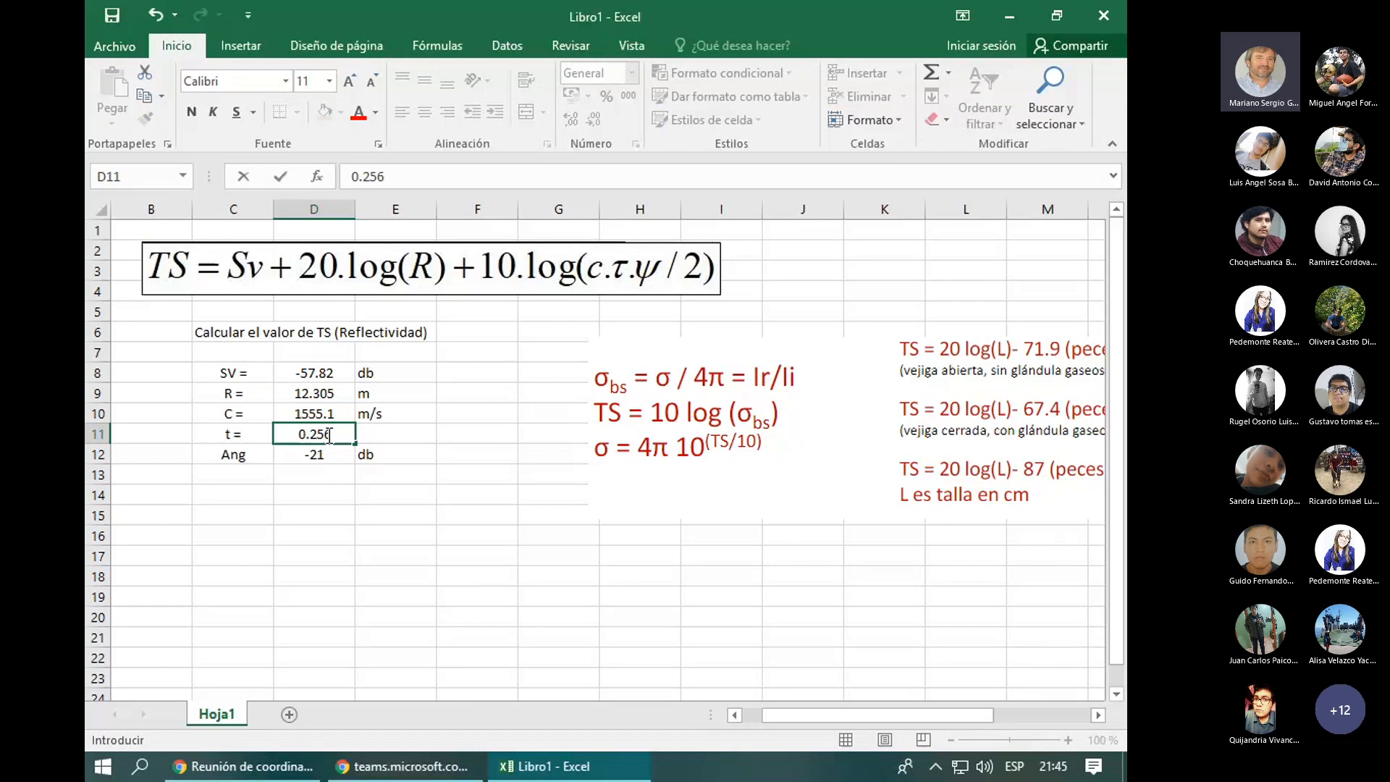
{"action": "key", "text": "Tab"}
{"action": "type", "text": "ms"}
{"action": "key", "text": "Return"}
- Enter the heading "SOLUCION" in cell C14 below the data
{"action": "key", "text": "Down"}
{"action": "key", "text": "Down"}
{"action": "key", "text": "Left"}
{"action": "key", "text": "Left"}
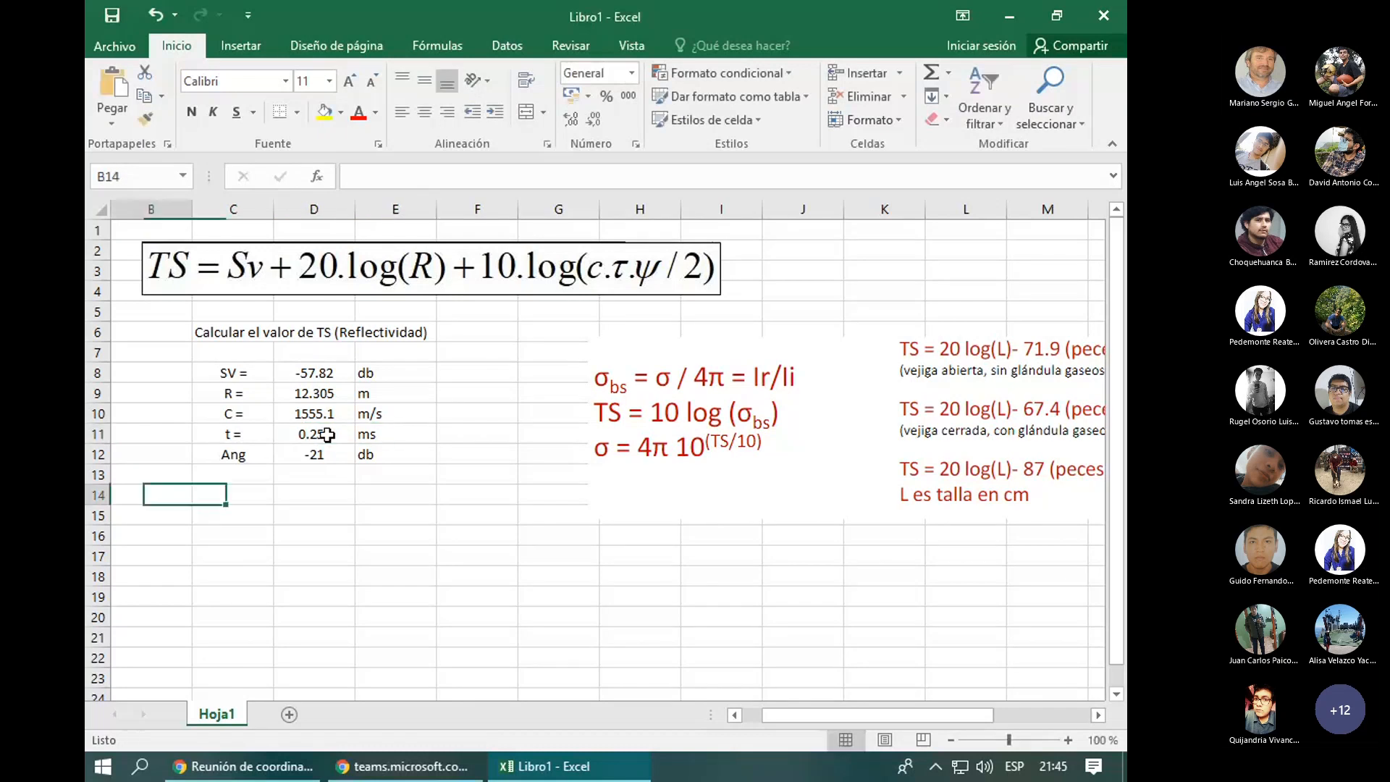
{"action": "key", "text": "Right"}
{"action": "type", "text": "SOLUCION"}
{"action": "key", "text": "Return"}
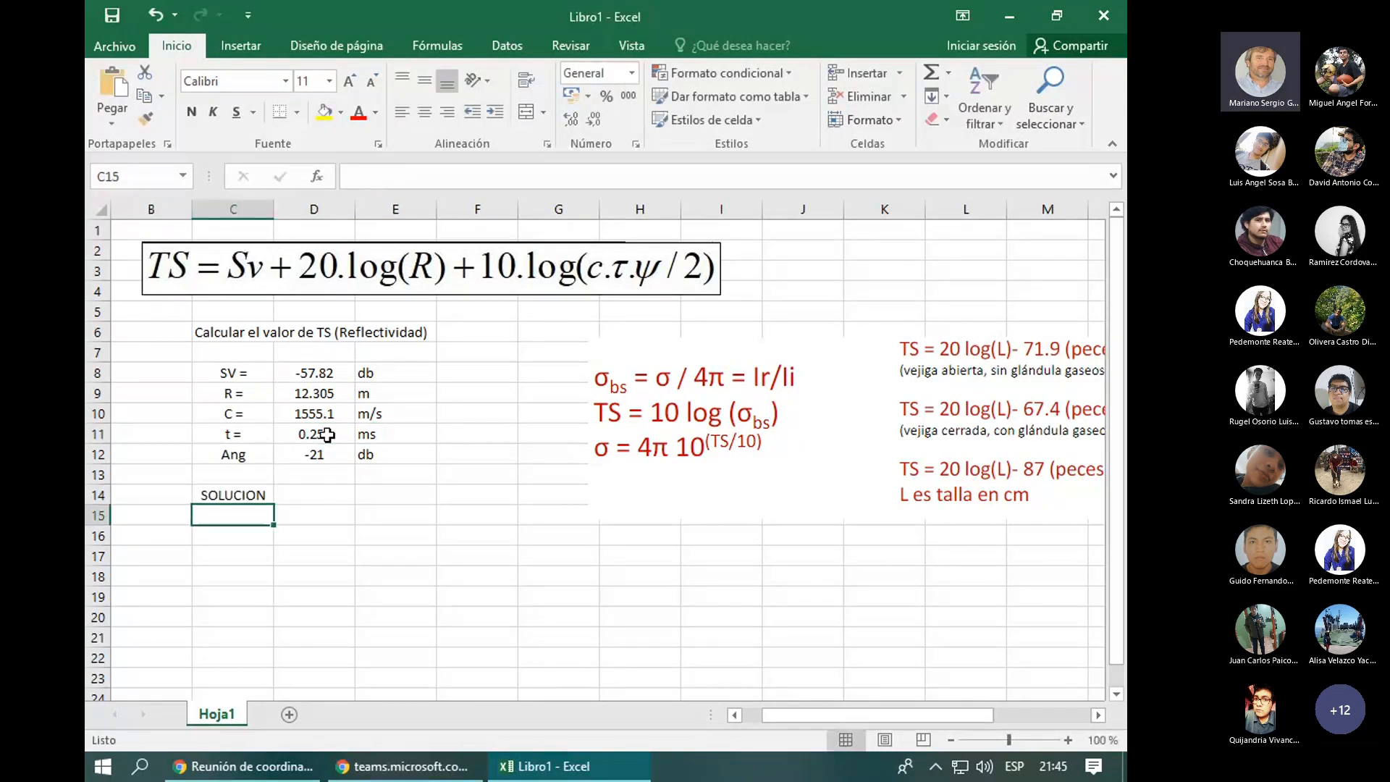
- Label cell C16 "TS =" and start a formula in D16 beside it
{"action": "key", "text": "Down"}
{"action": "key", "text": "Right"}
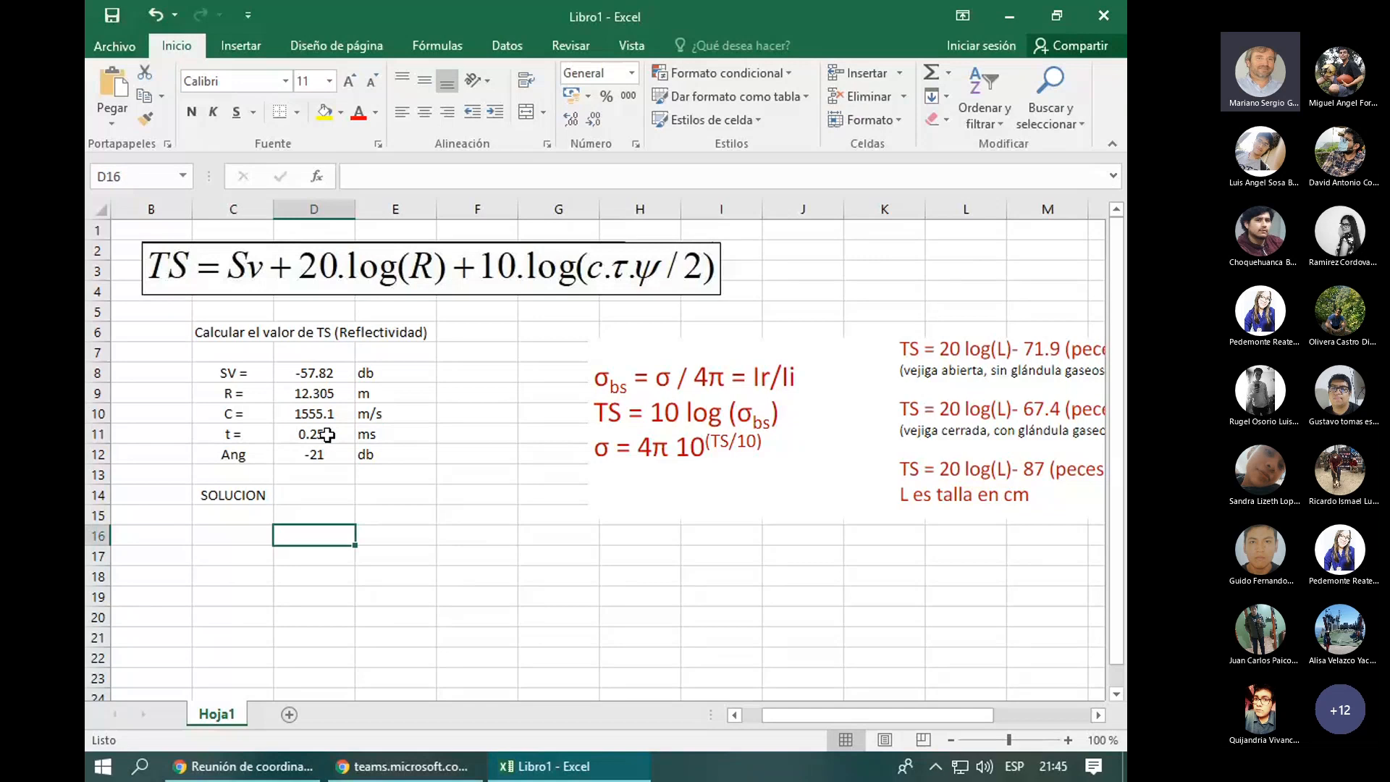
{"action": "left_click", "coordinate": [232, 438]}
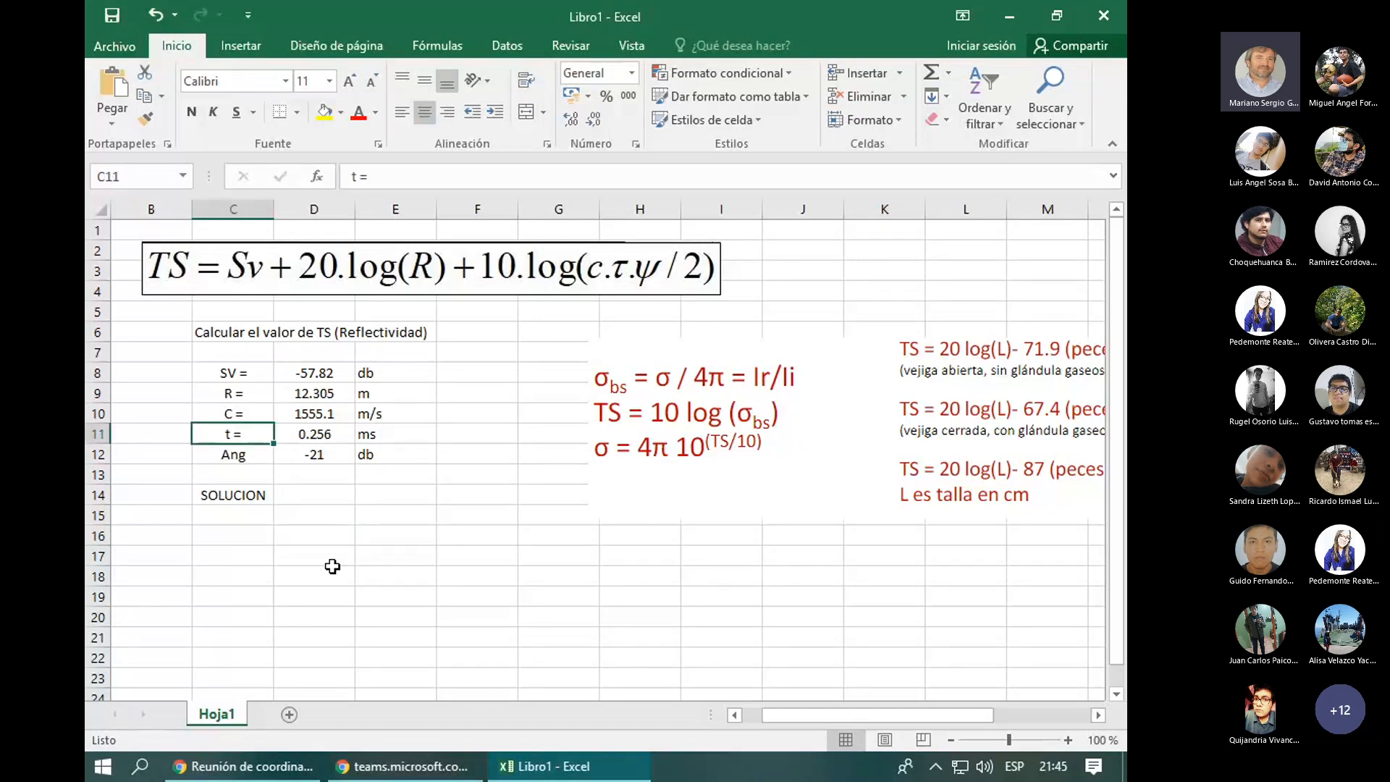
{"action": "left_click", "coordinate": [265, 537]}
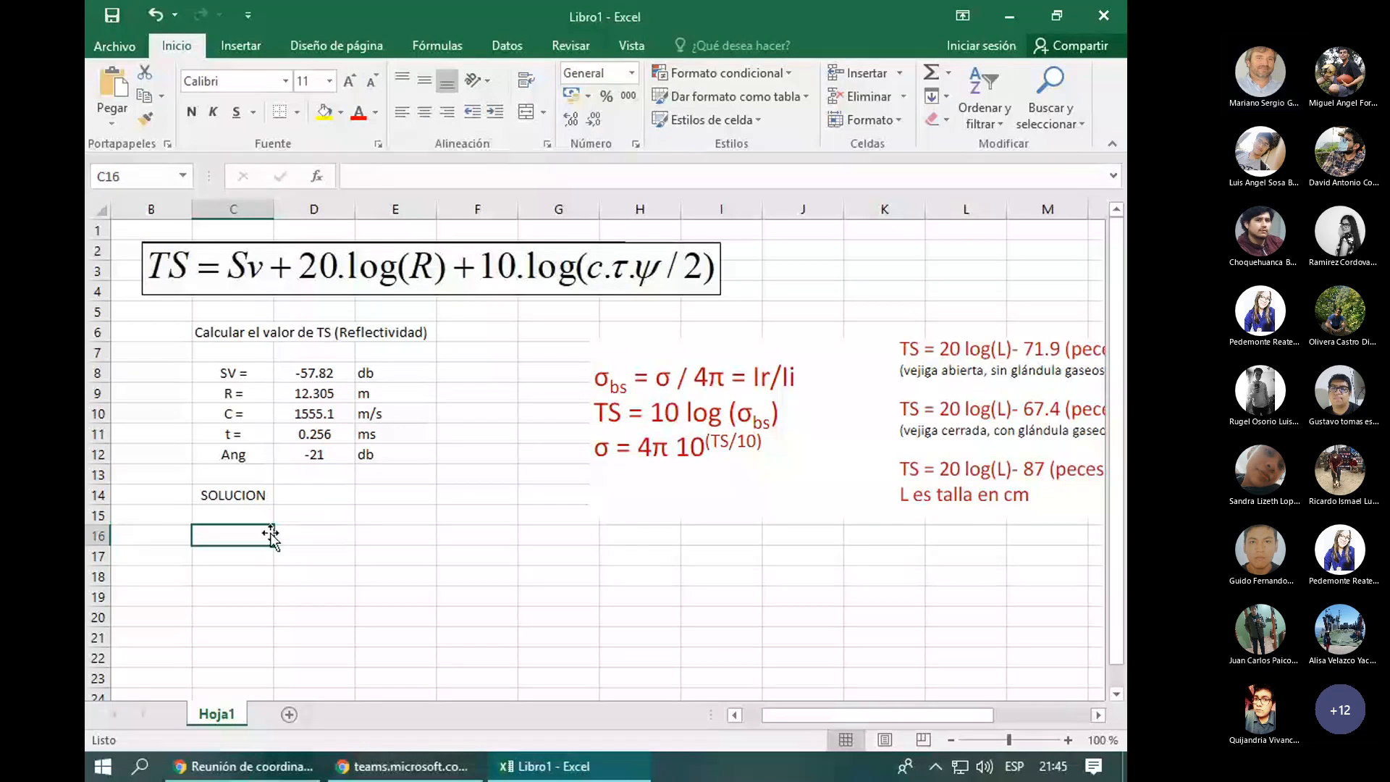
{"action": "left_click", "coordinate": [298, 535]}
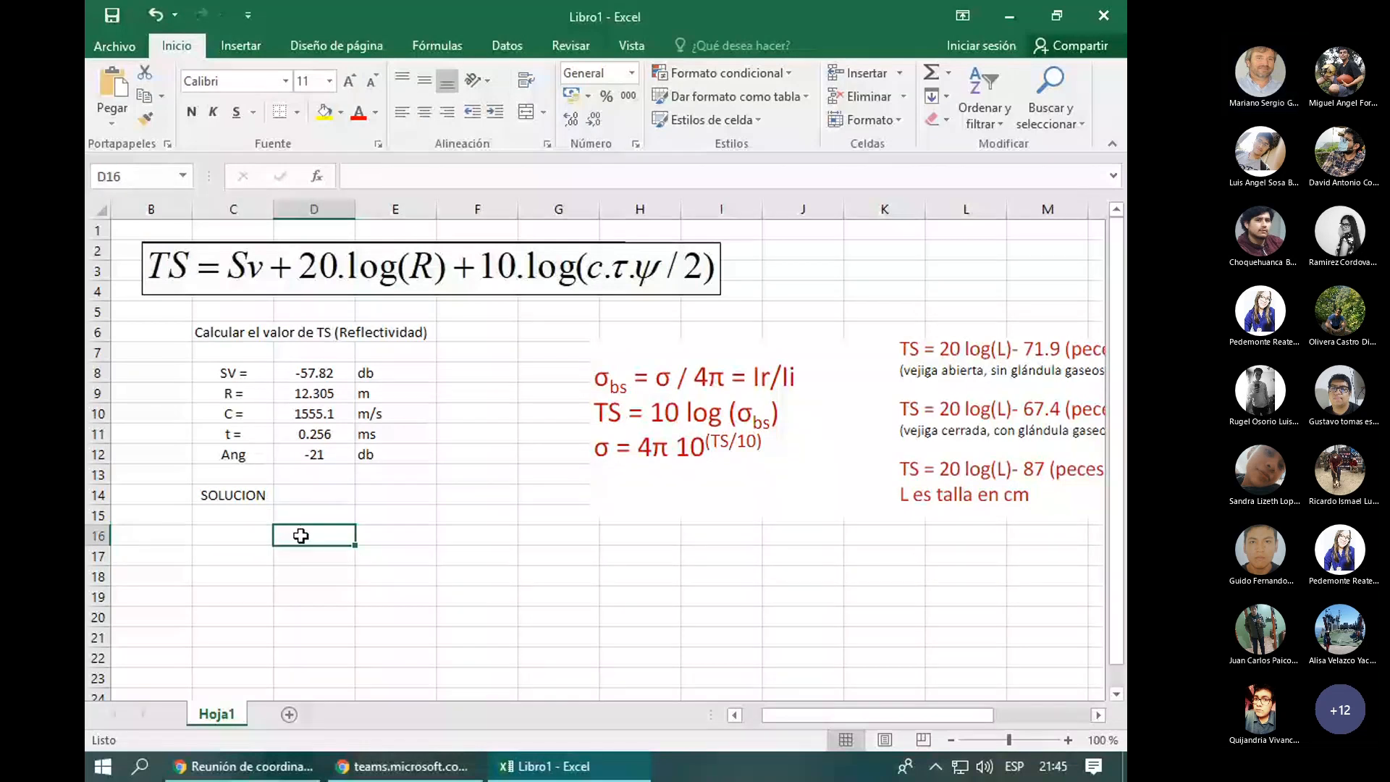
{"action": "left_click", "coordinate": [247, 530]}
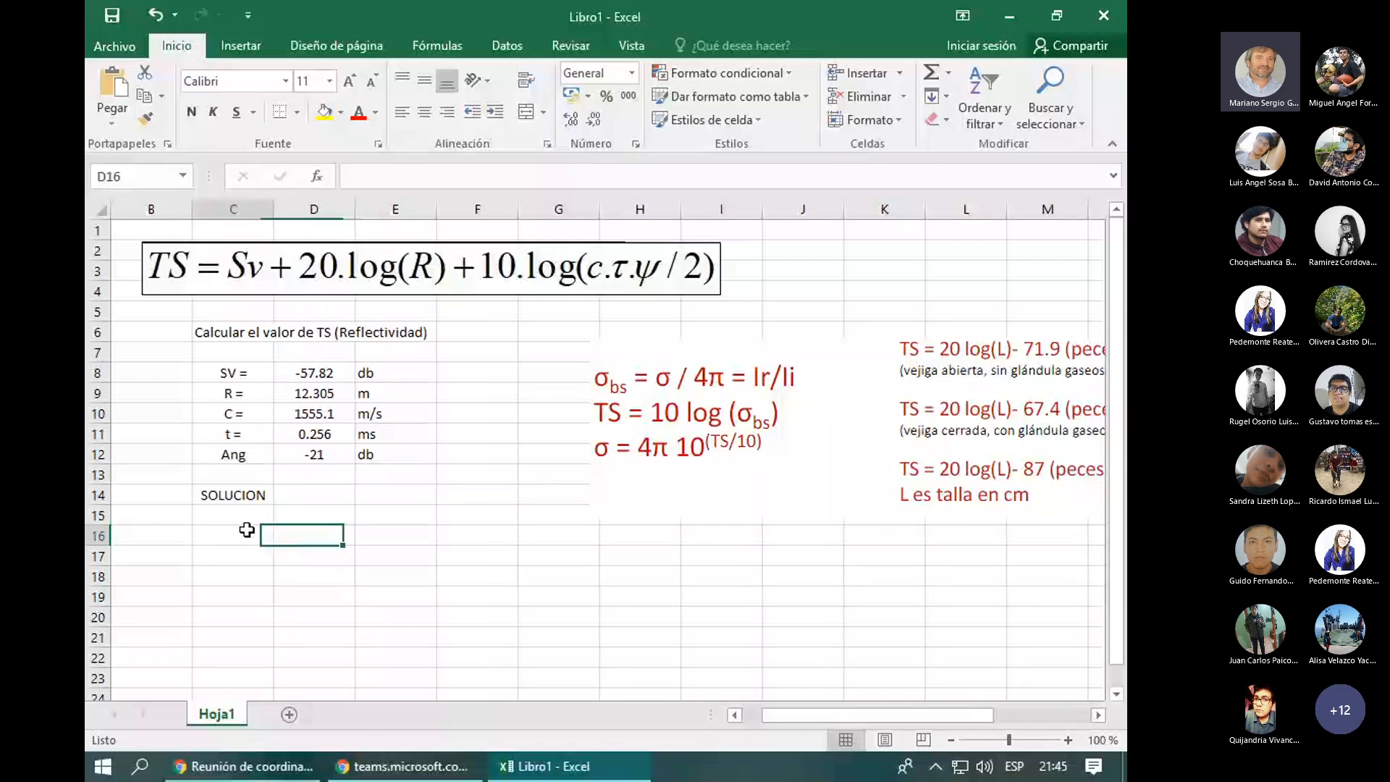
{"action": "type", "text": "TS ="}
{"action": "left_click", "coordinate": [299, 540]}
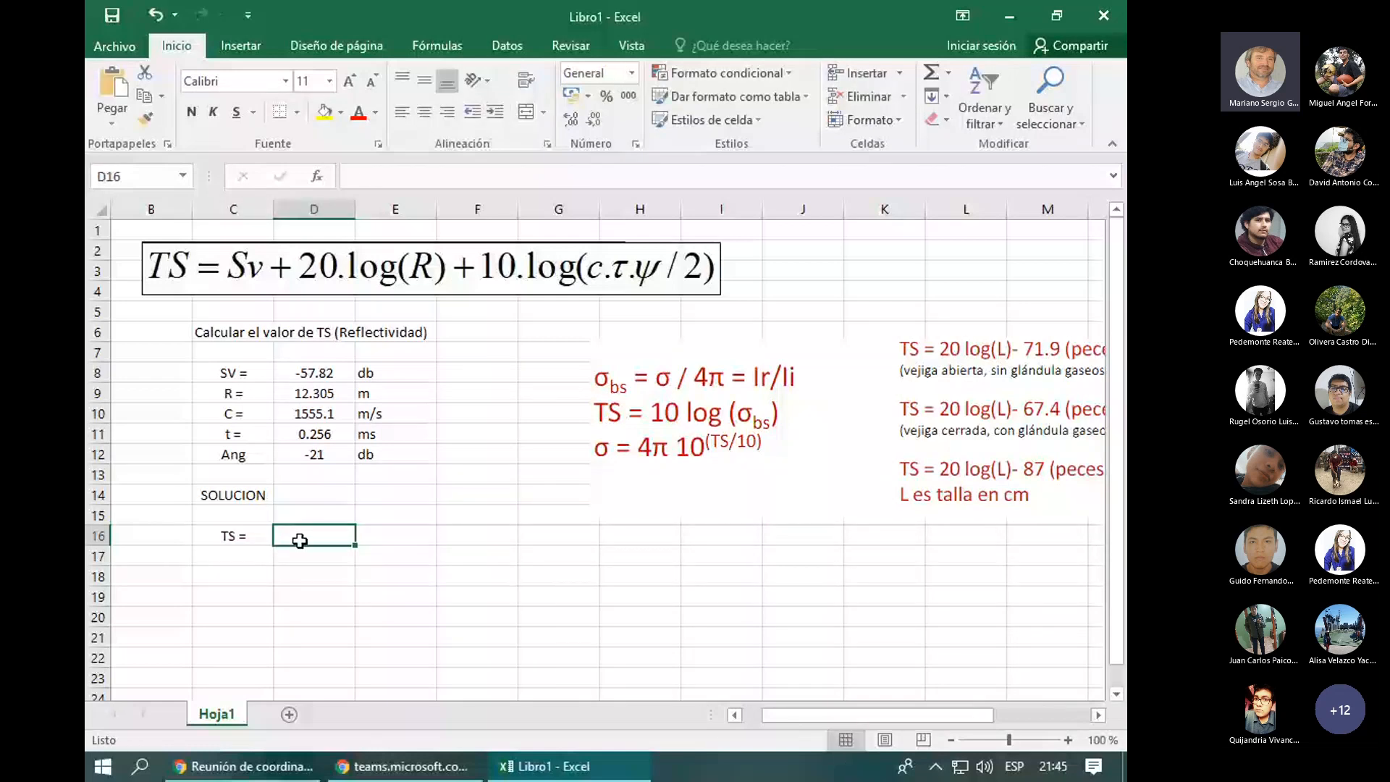
{"action": "type", "text": "="}
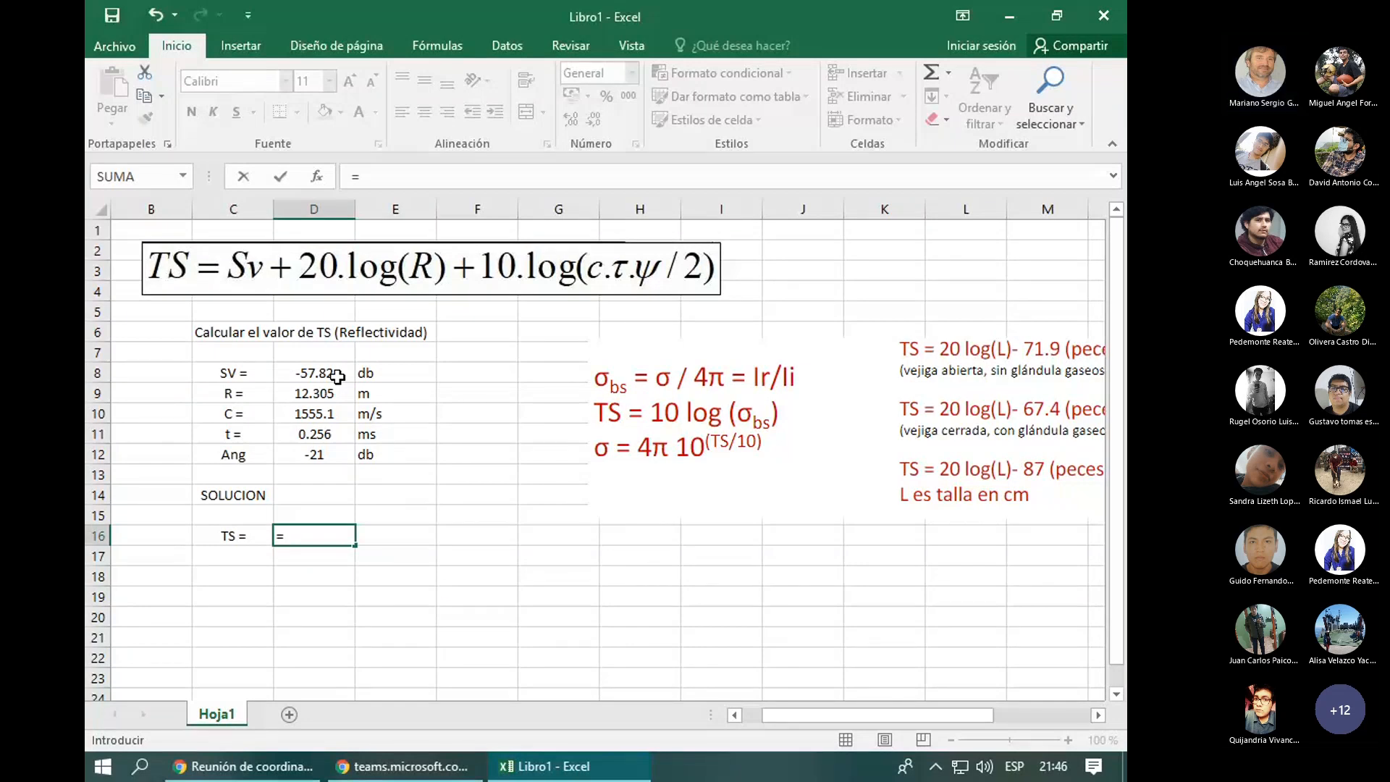
- Correct the capitalisation of the labels to "Sv =" in C8 and "c =" in C10
{"action": "double_click", "coordinate": [242, 377]}
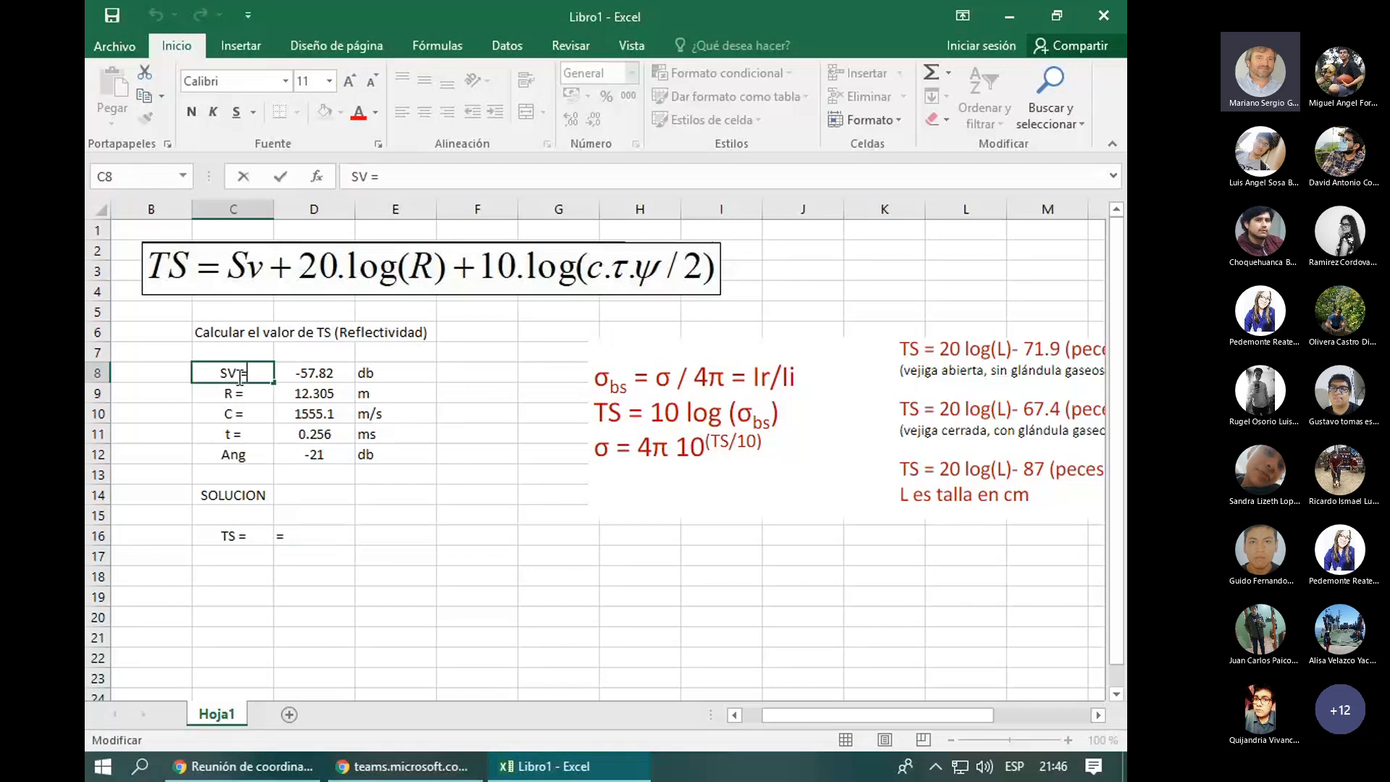
{"action": "key", "text": "BackSpace"}
{"action": "type", "text": "v"}
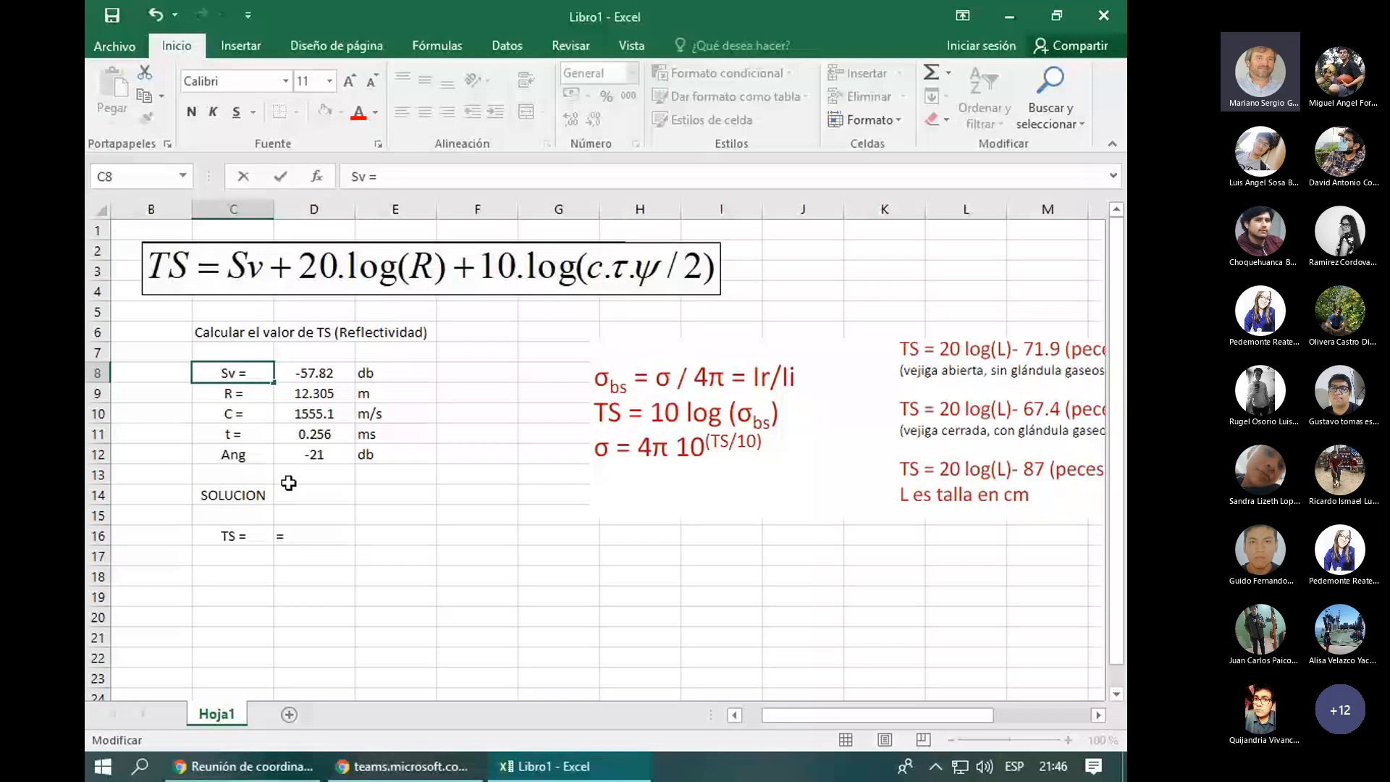
{"action": "left_click", "coordinate": [230, 415]}
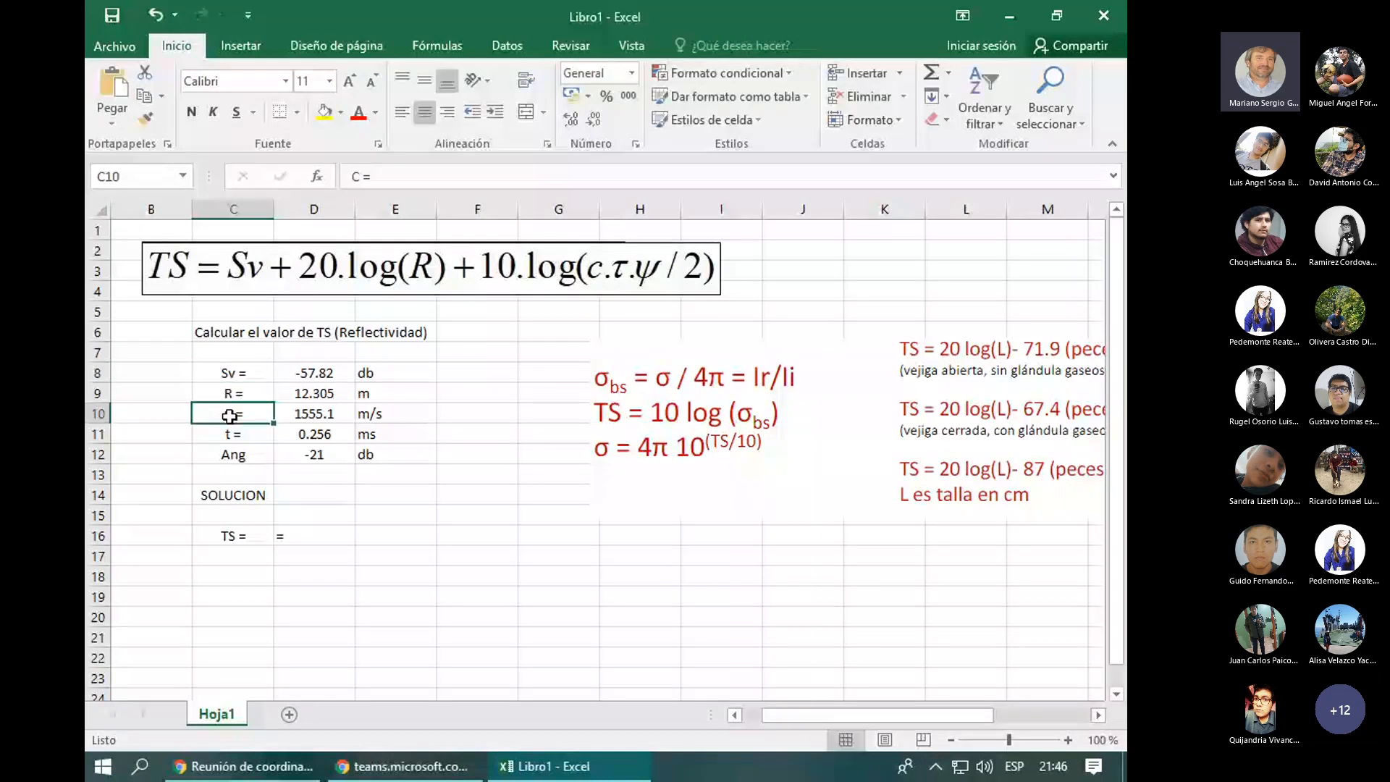
{"action": "left_click", "coordinate": [236, 455]}
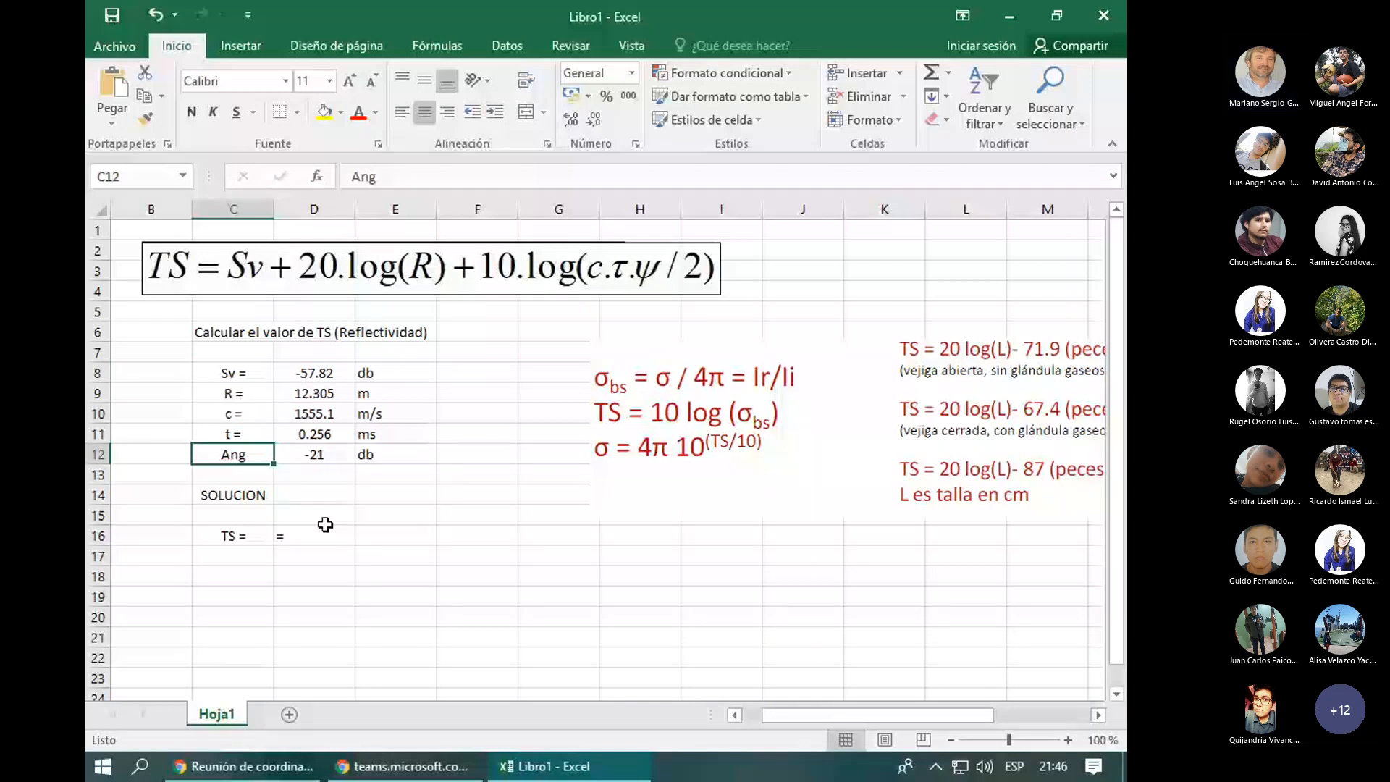
- Clear the stray equals sign from D16 and change the label in C12 to "psi ="
{"action": "left_click", "coordinate": [326, 534]}
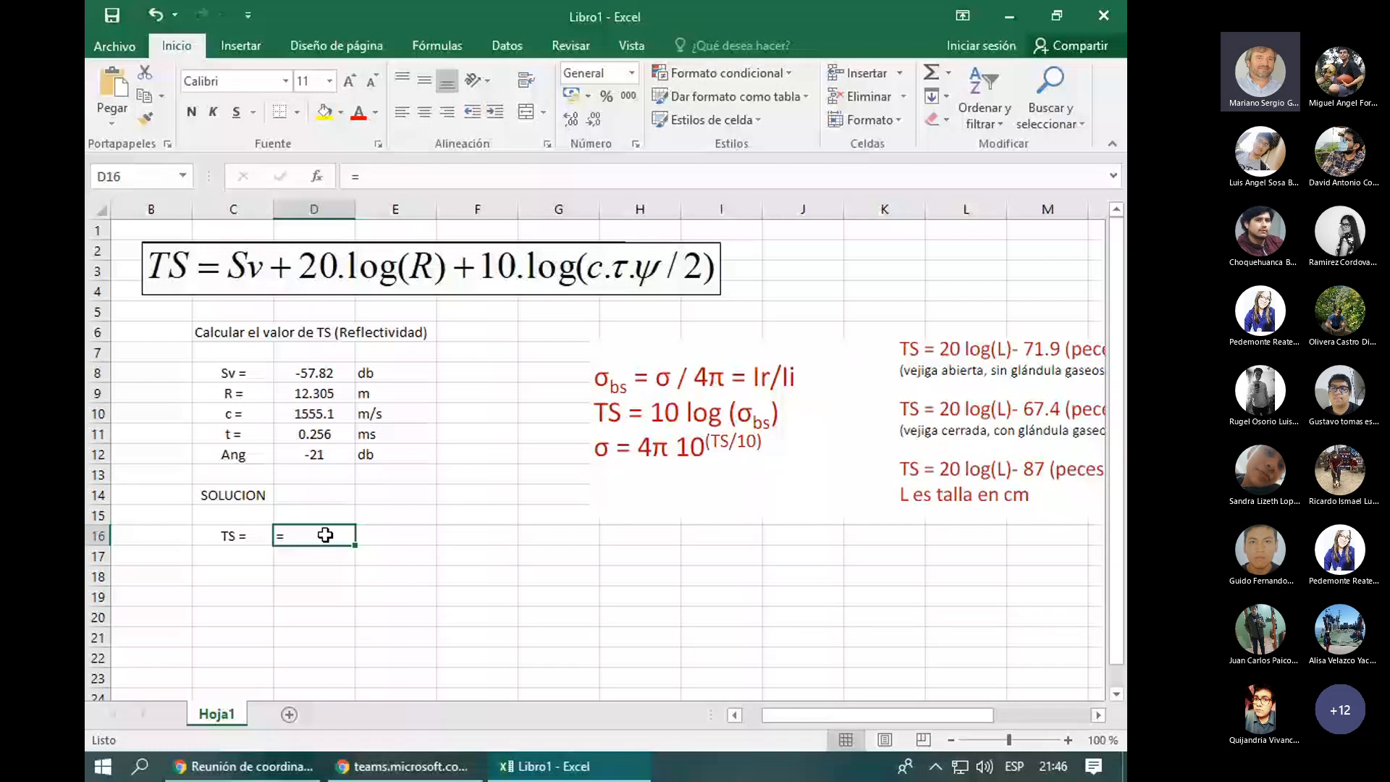
{"action": "key", "text": "Delete"}
{"action": "double_click", "coordinate": [255, 455]}
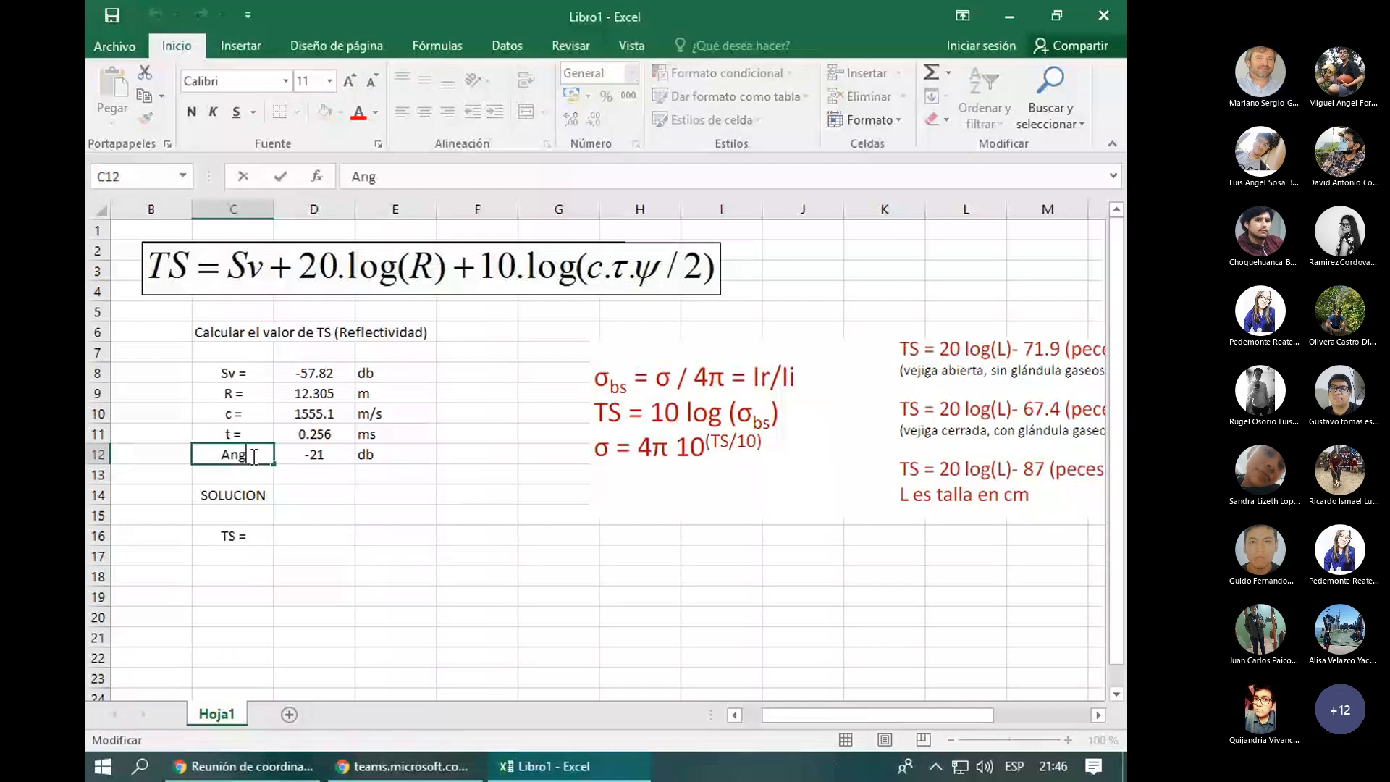
{"action": "key", "text": "BackSpace"}
{"action": "key", "text": "BackSpace"}
{"action": "key", "text": "BackSpace"}
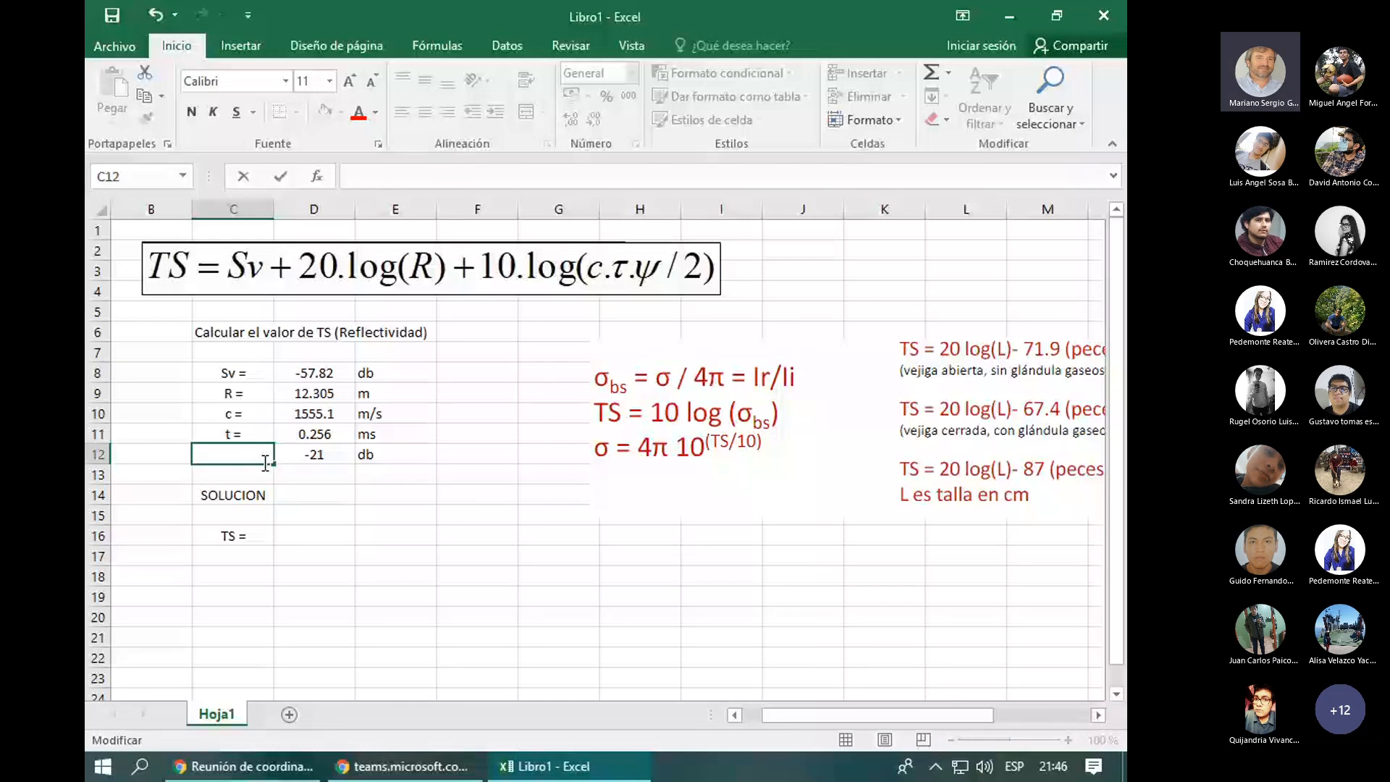
{"action": "type", "text": "psi ="}
{"action": "left_click", "coordinate": [366, 516]}
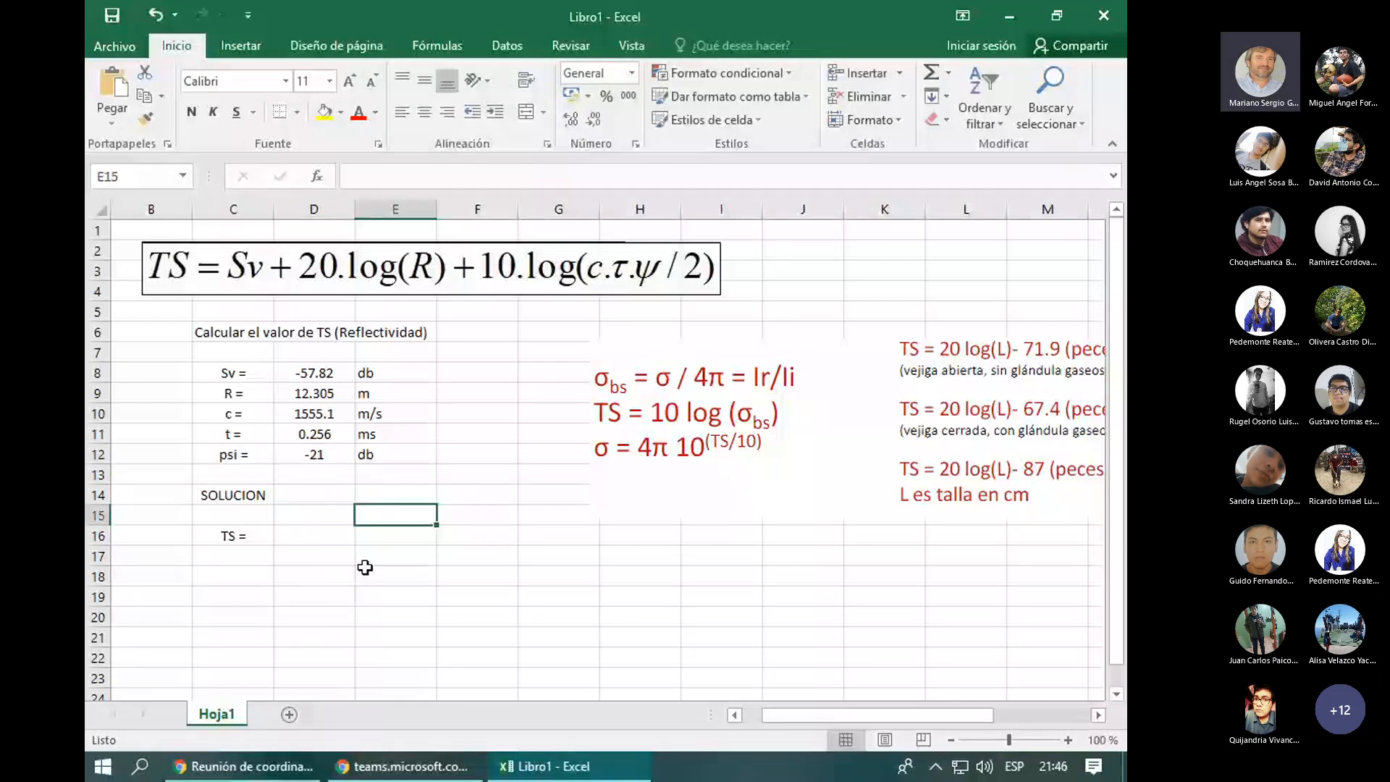
{"action": "left_click", "coordinate": [317, 537]}
{"action": "left_click_drag", "start_coordinate": [1009, 740], "coordinate": [1014, 737]}
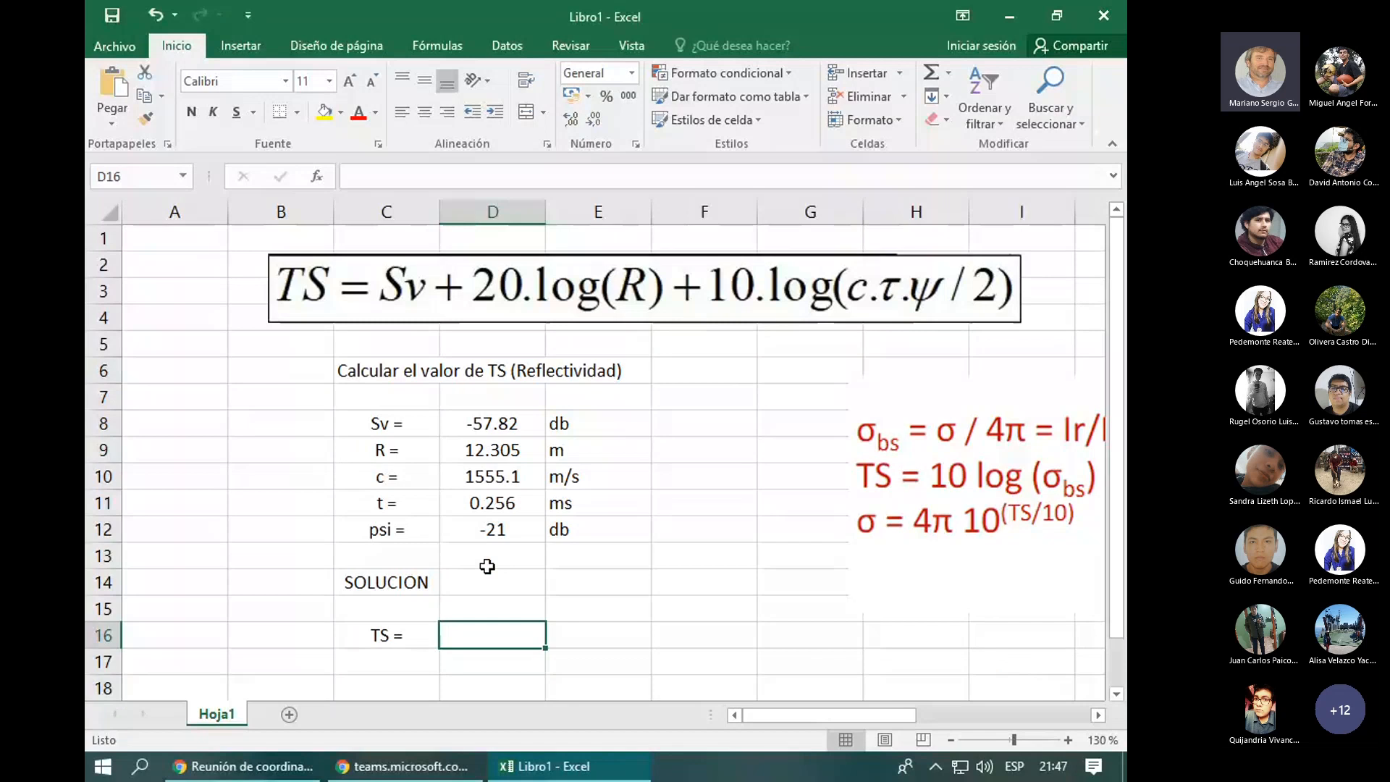
{"action": "left_click", "coordinate": [683, 446]}
{"action": "left_click", "coordinate": [682, 429]}
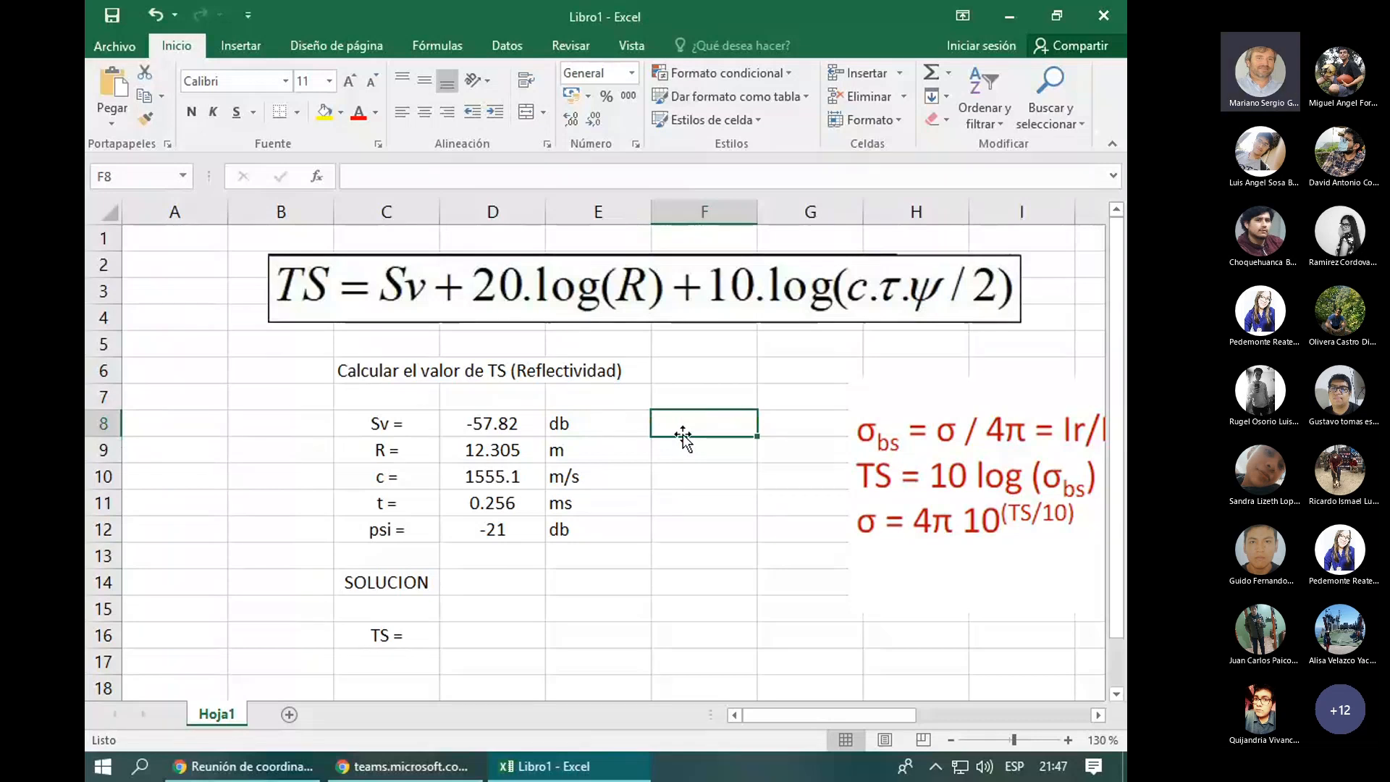
{"action": "left_click", "coordinate": [720, 475]}
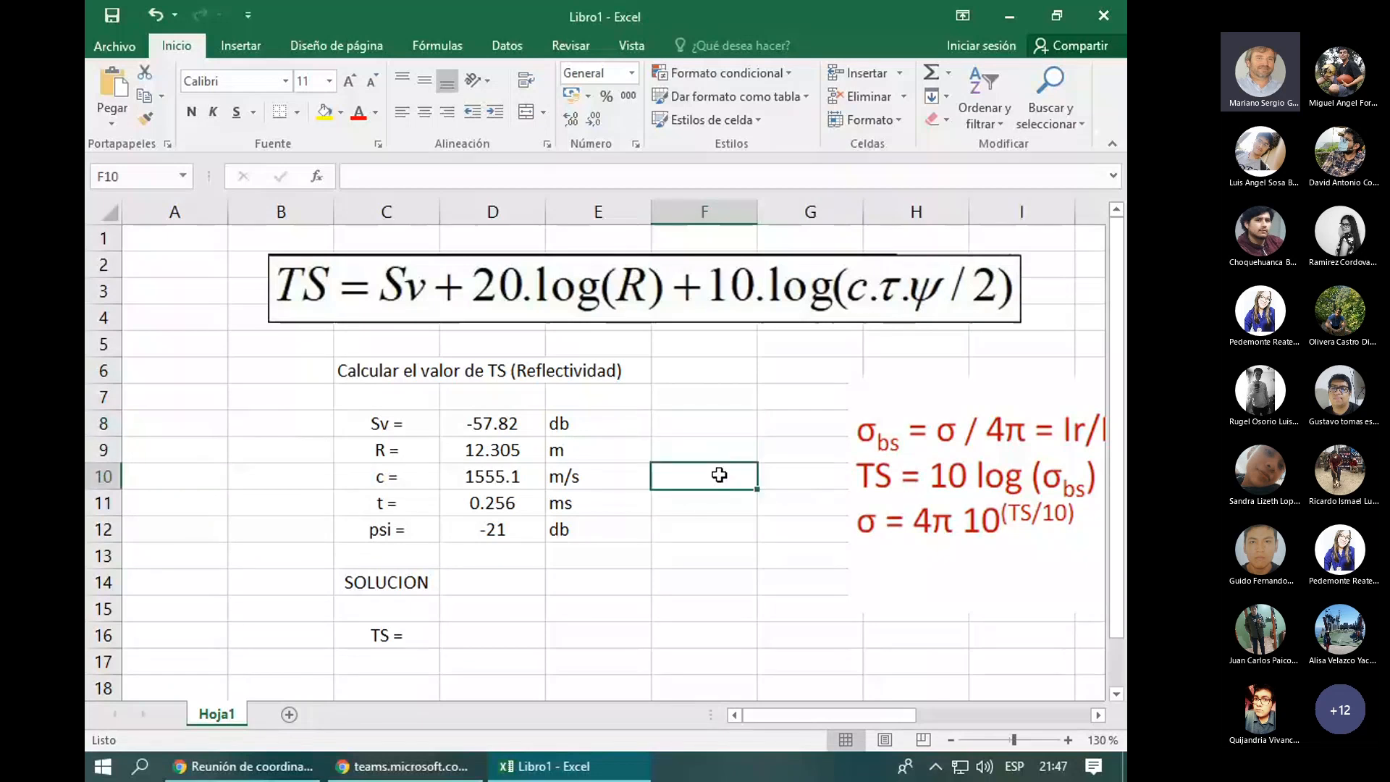
{"action": "type", "text": "="}
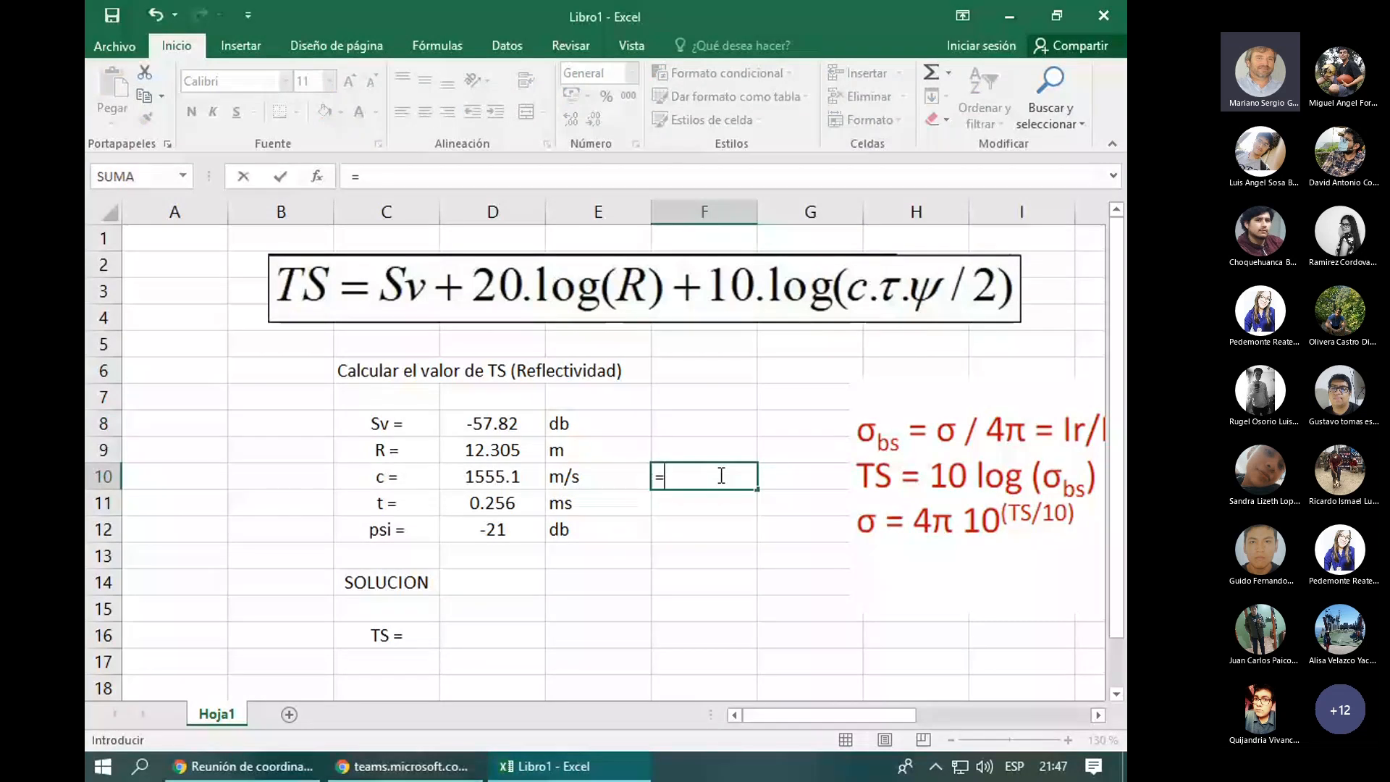
{"action": "left_click", "coordinate": [411, 635]}
{"action": "key", "text": "Escape"}
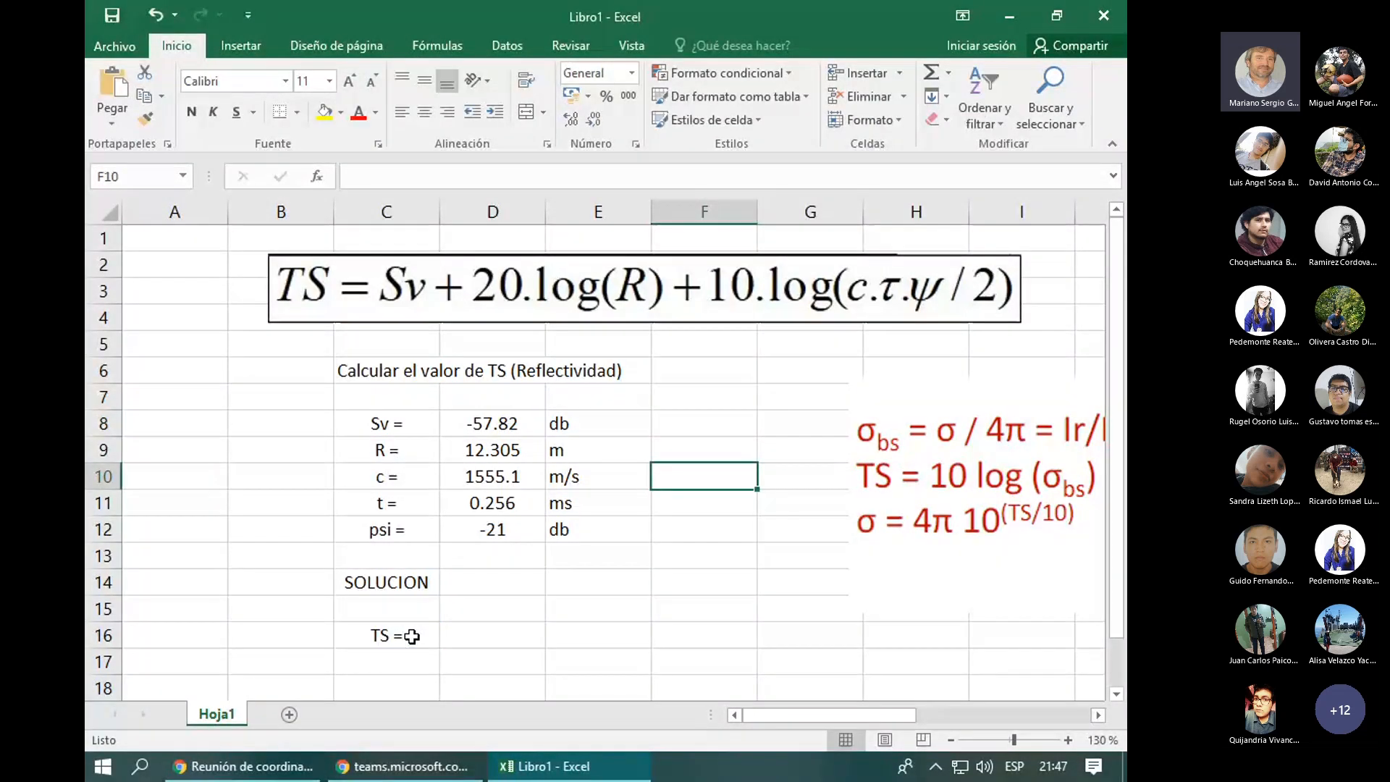
- Replace the label in cell C16 with "t ="
{"action": "left_click", "coordinate": [412, 637]}
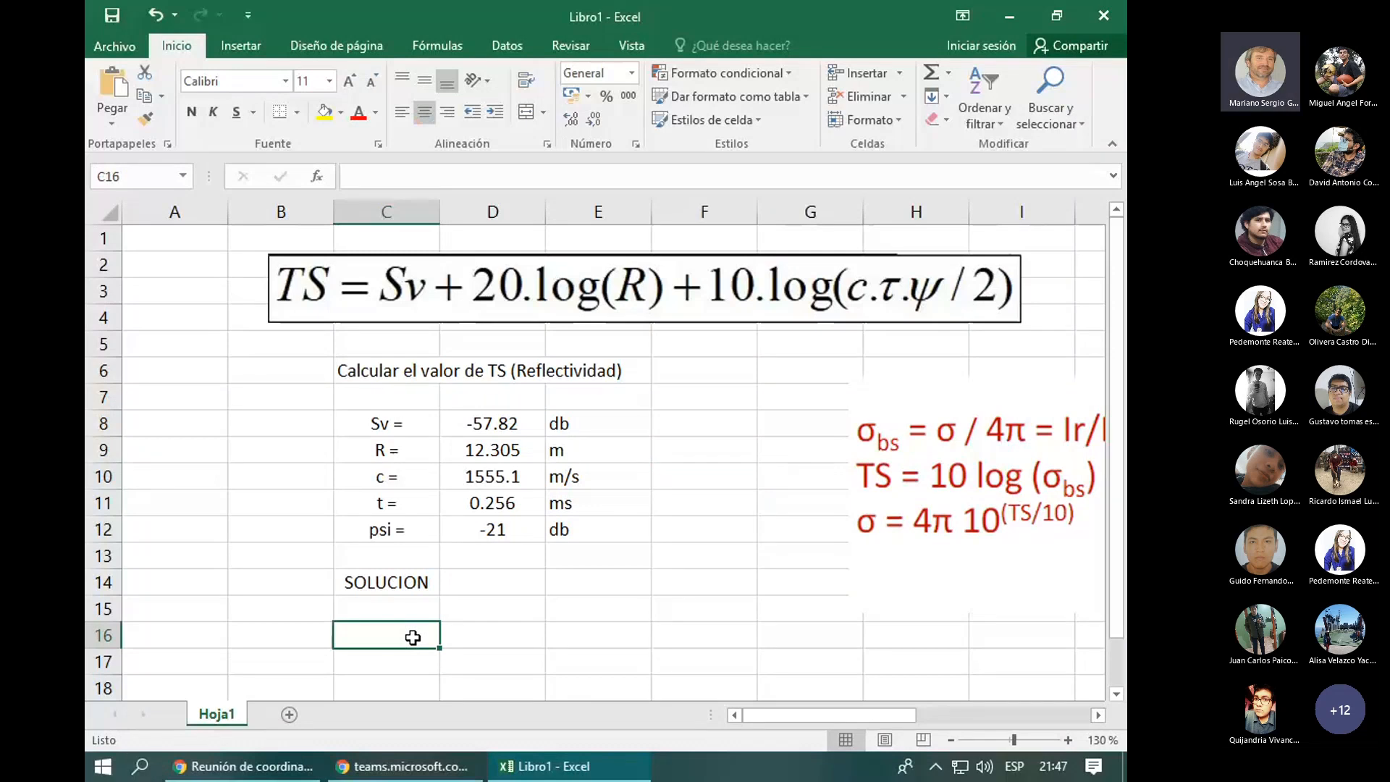
{"action": "type", "text": "T"}
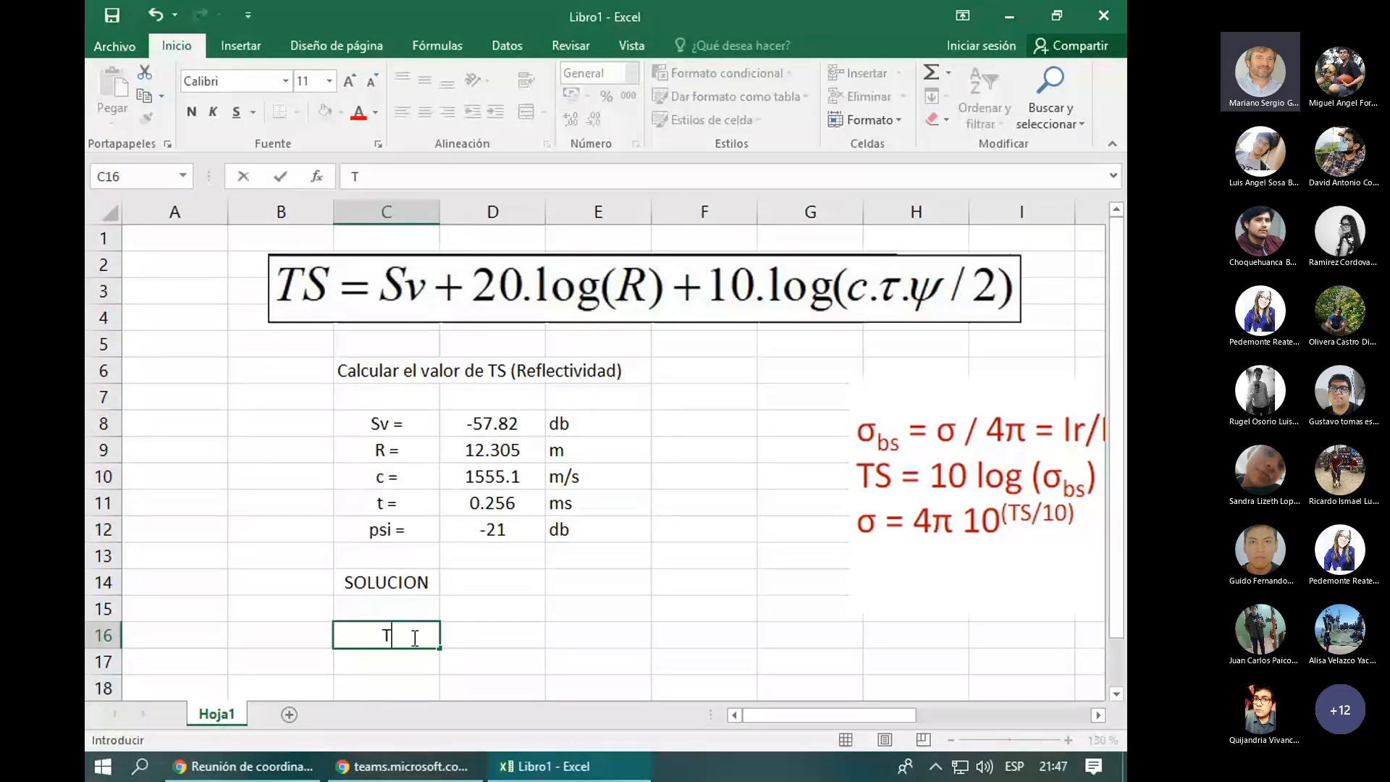
{"action": "key", "text": "ctrl+Return"}
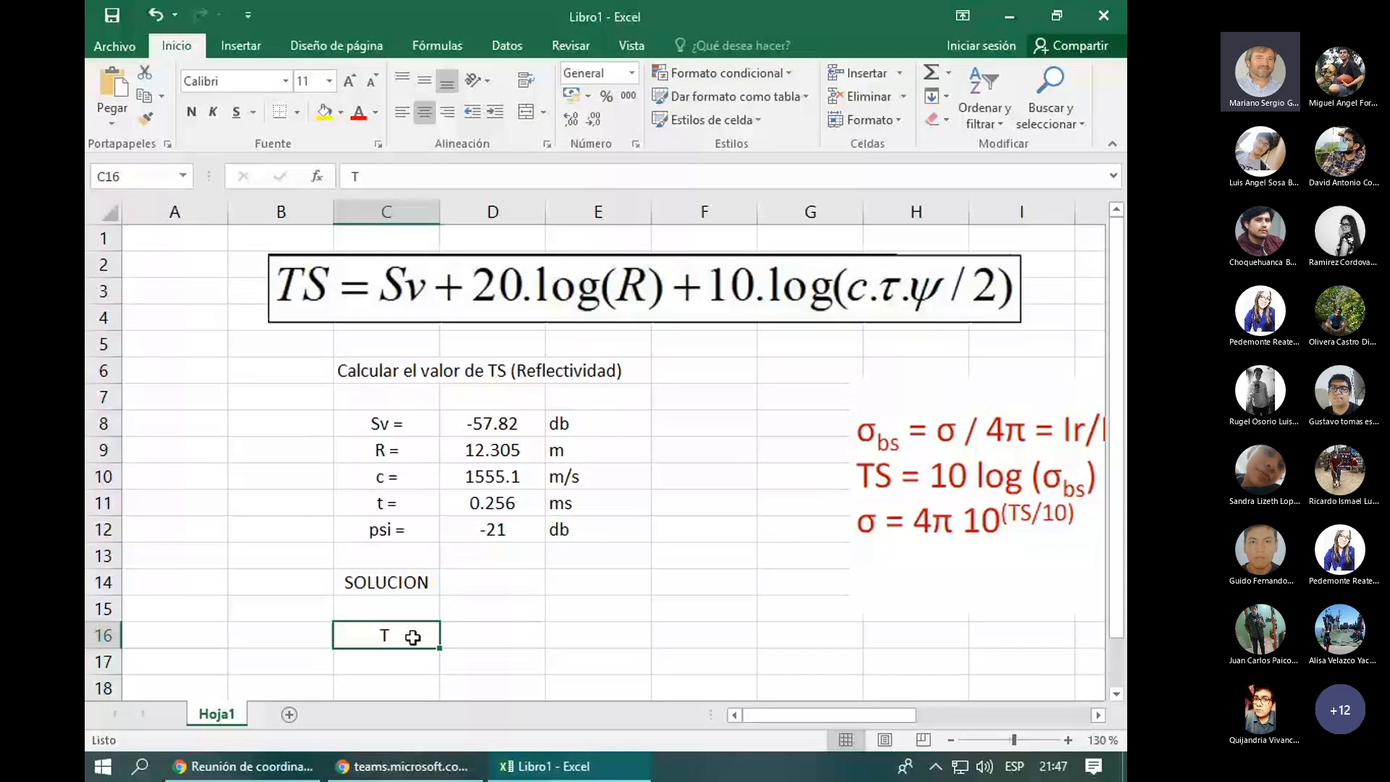
{"action": "double_click", "coordinate": [412, 638]}
{"action": "type", "text": "="}
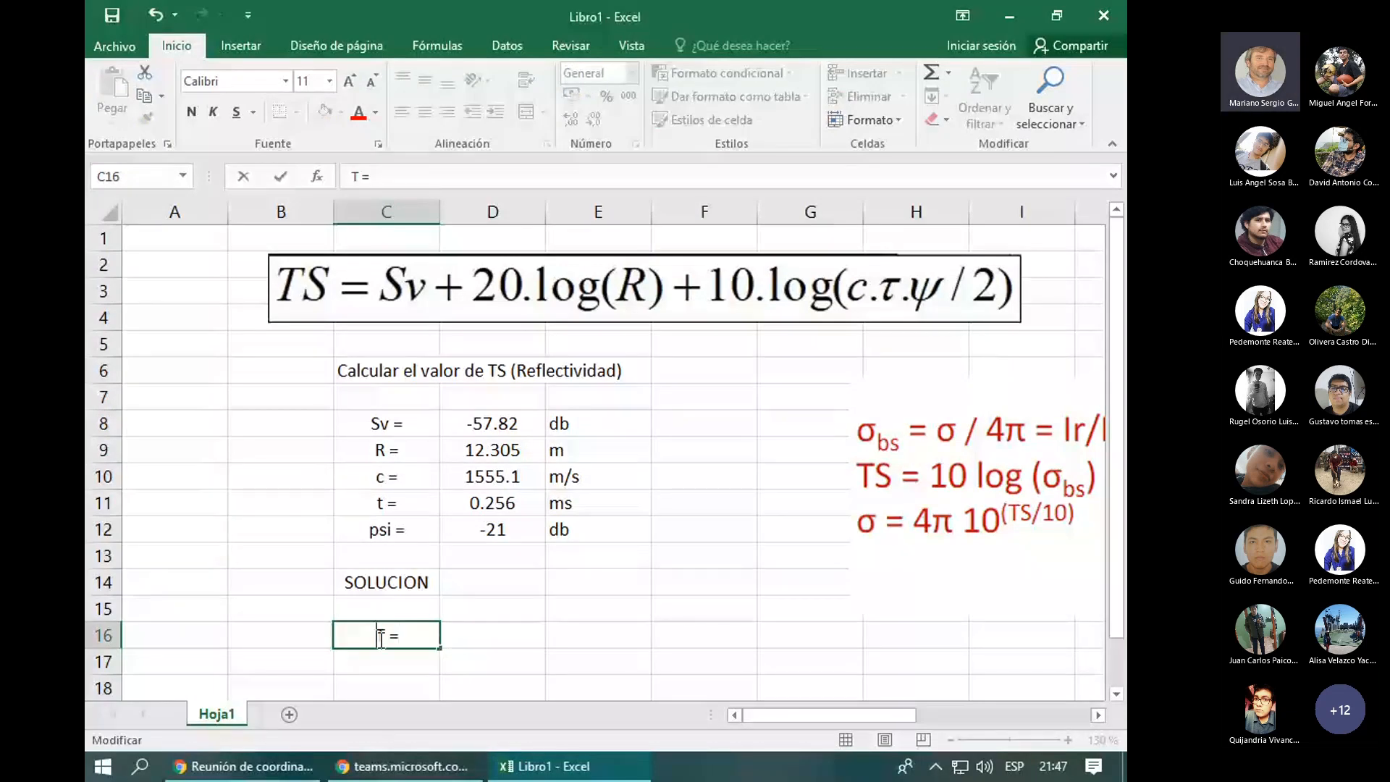
- Convert the pulse duration to seconds with =D11/1000 in D16 and enter the unit "s" in E16
{"action": "left_click", "coordinate": [473, 635]}
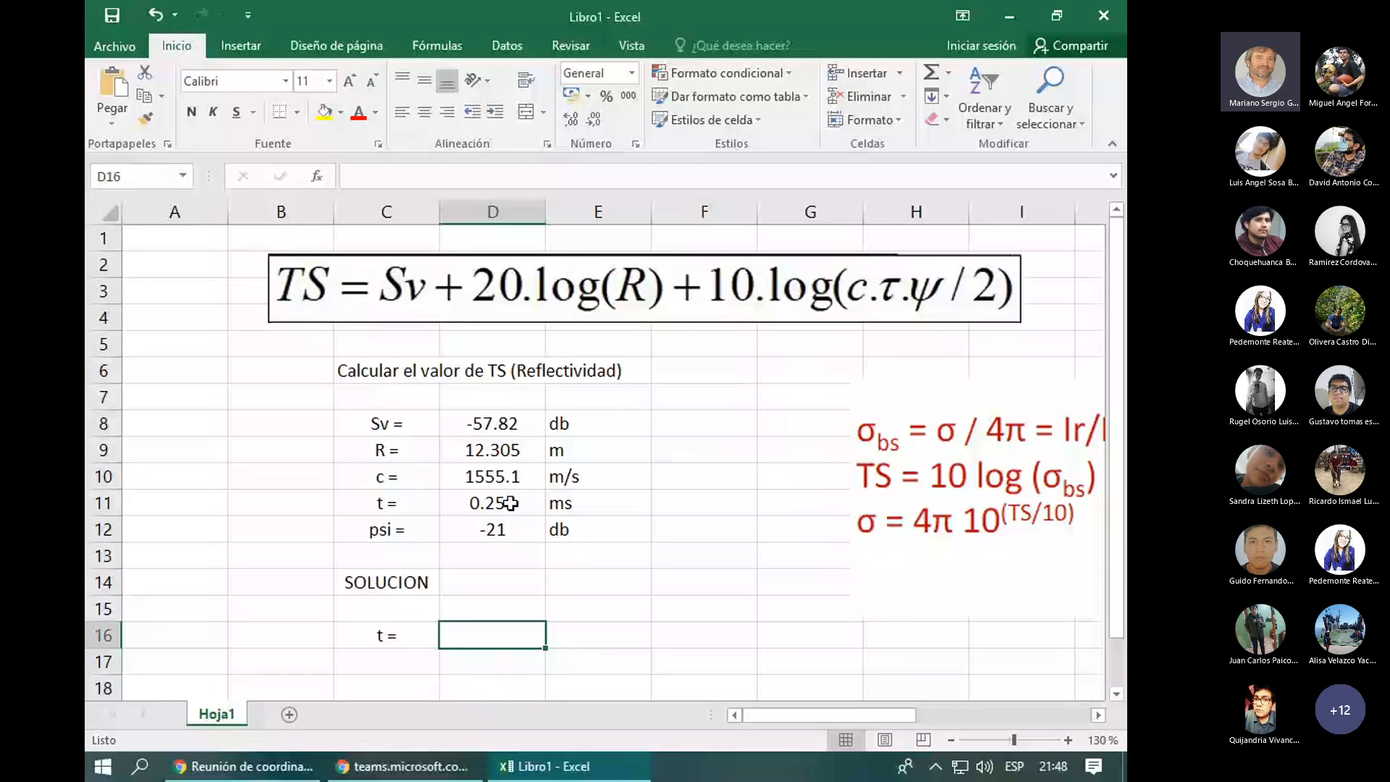
{"action": "double_click", "coordinate": [479, 637]}
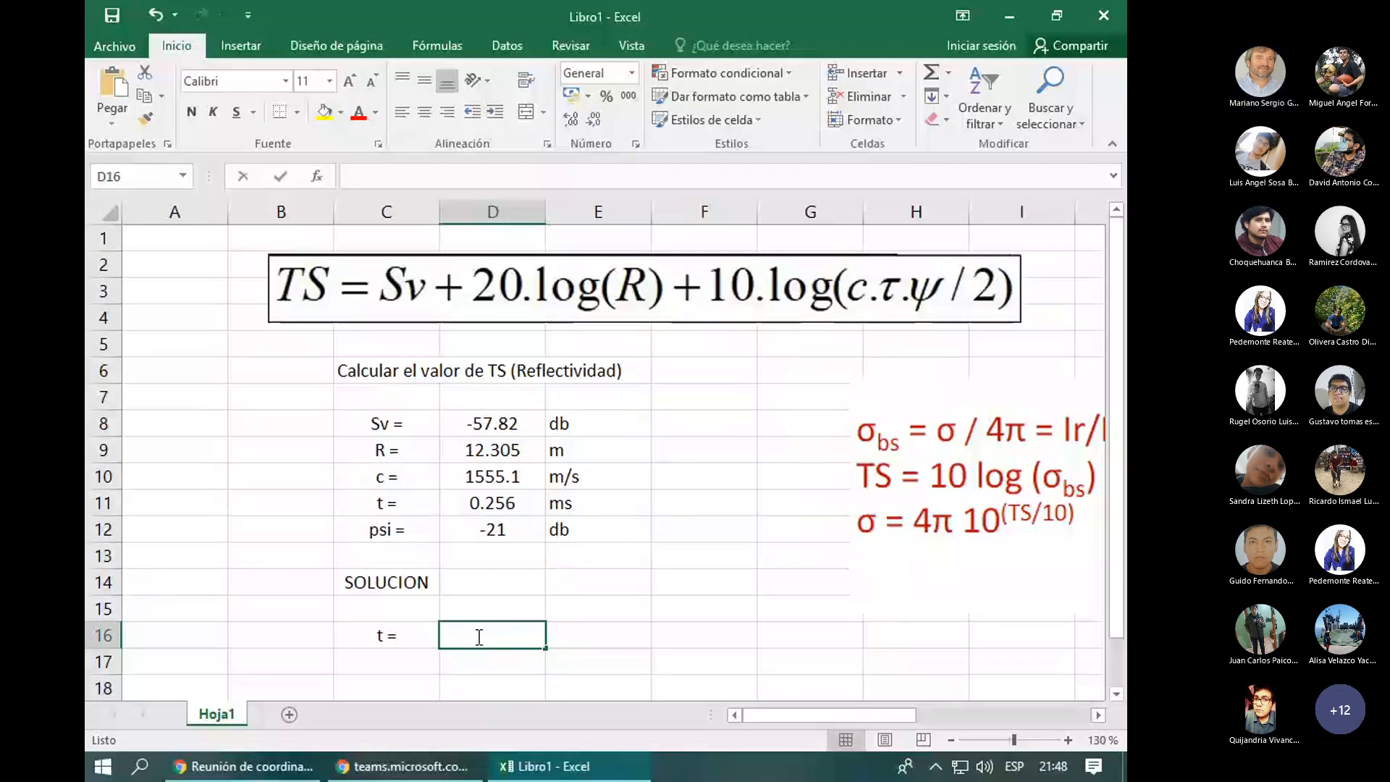
{"action": "type", "text": "="}
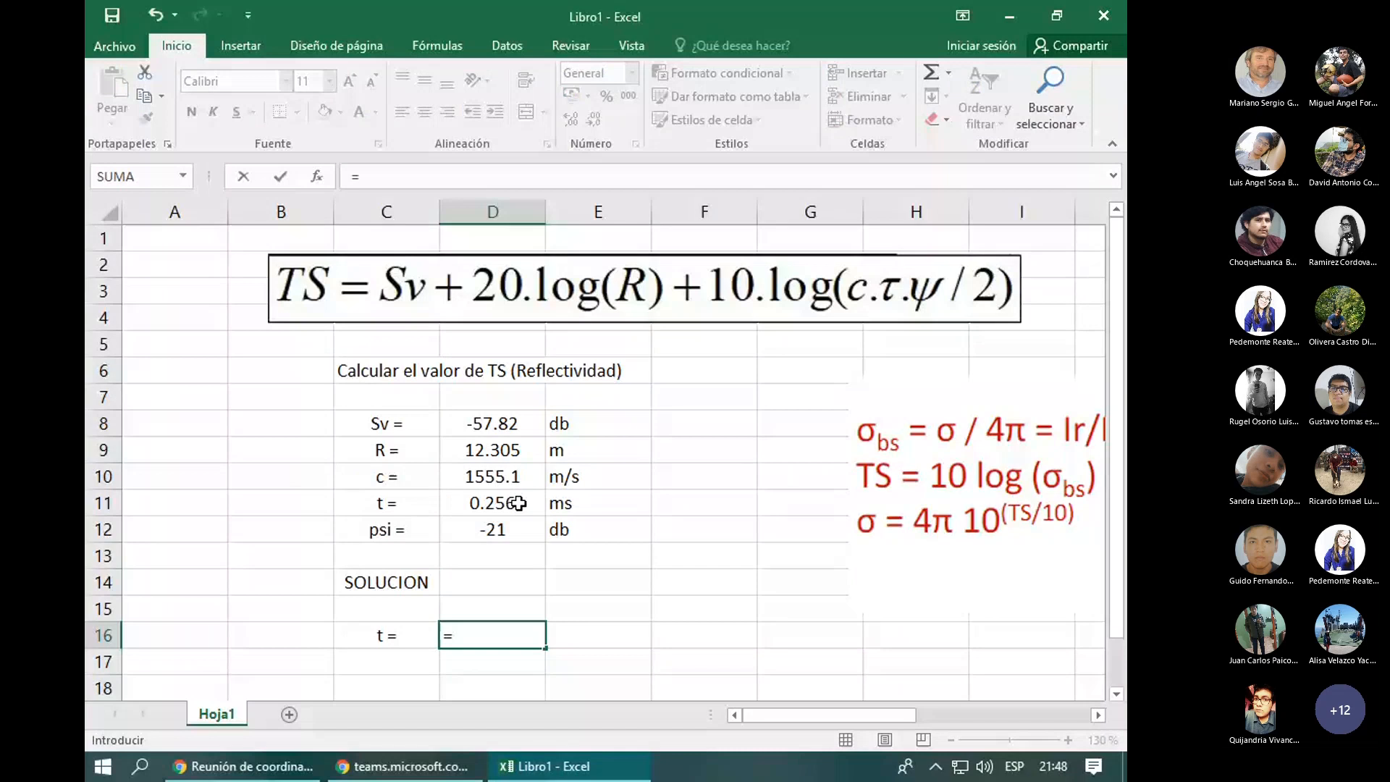
{"action": "left_click", "coordinate": [518, 503]}
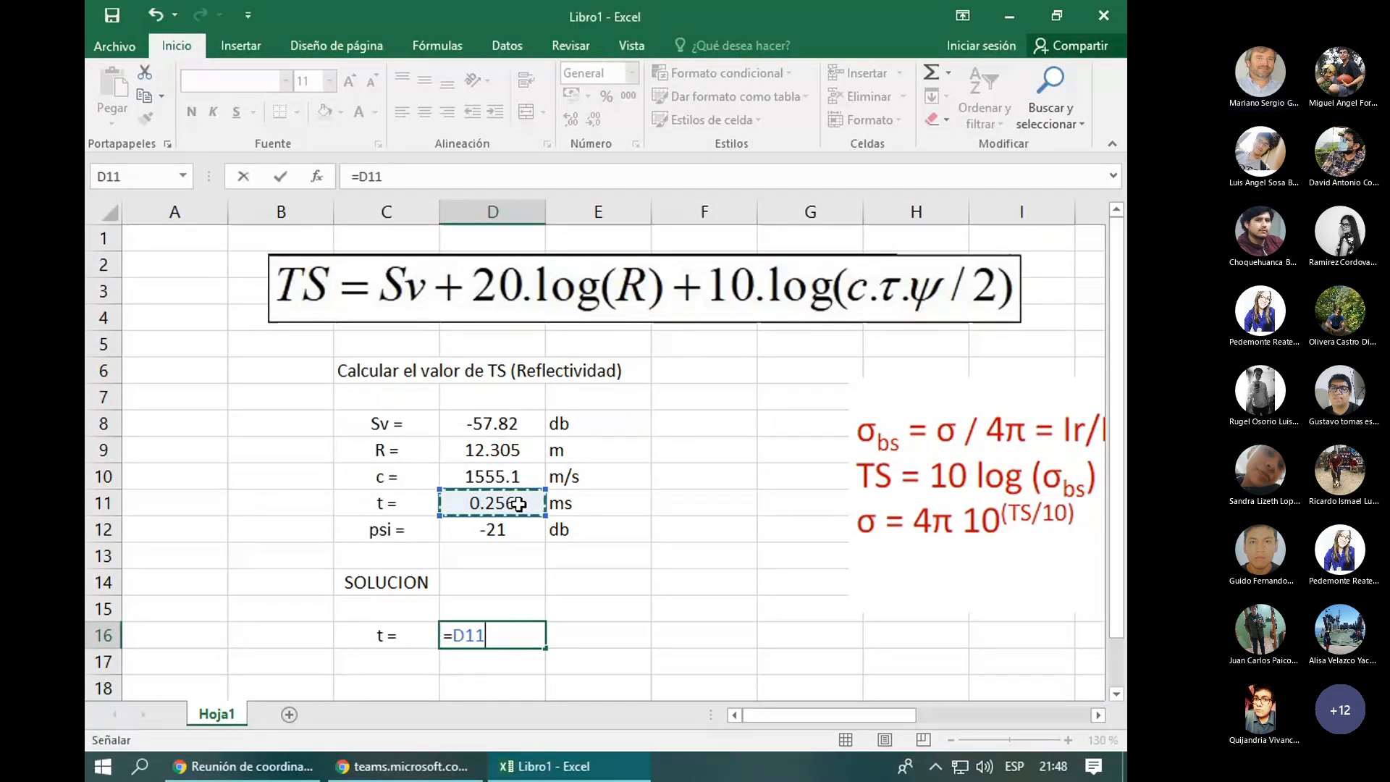
{"action": "type", "text": "/"}
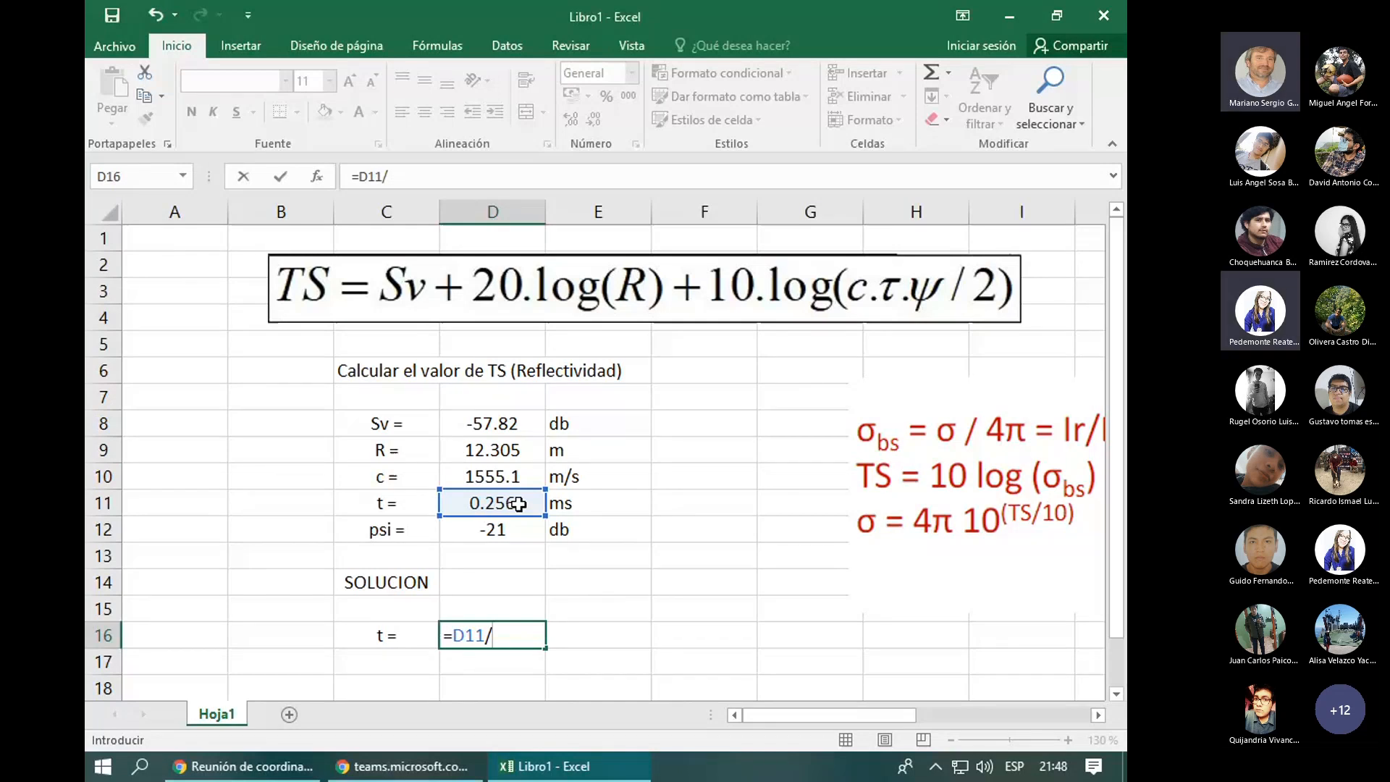
{"action": "type", "text": "1000"}
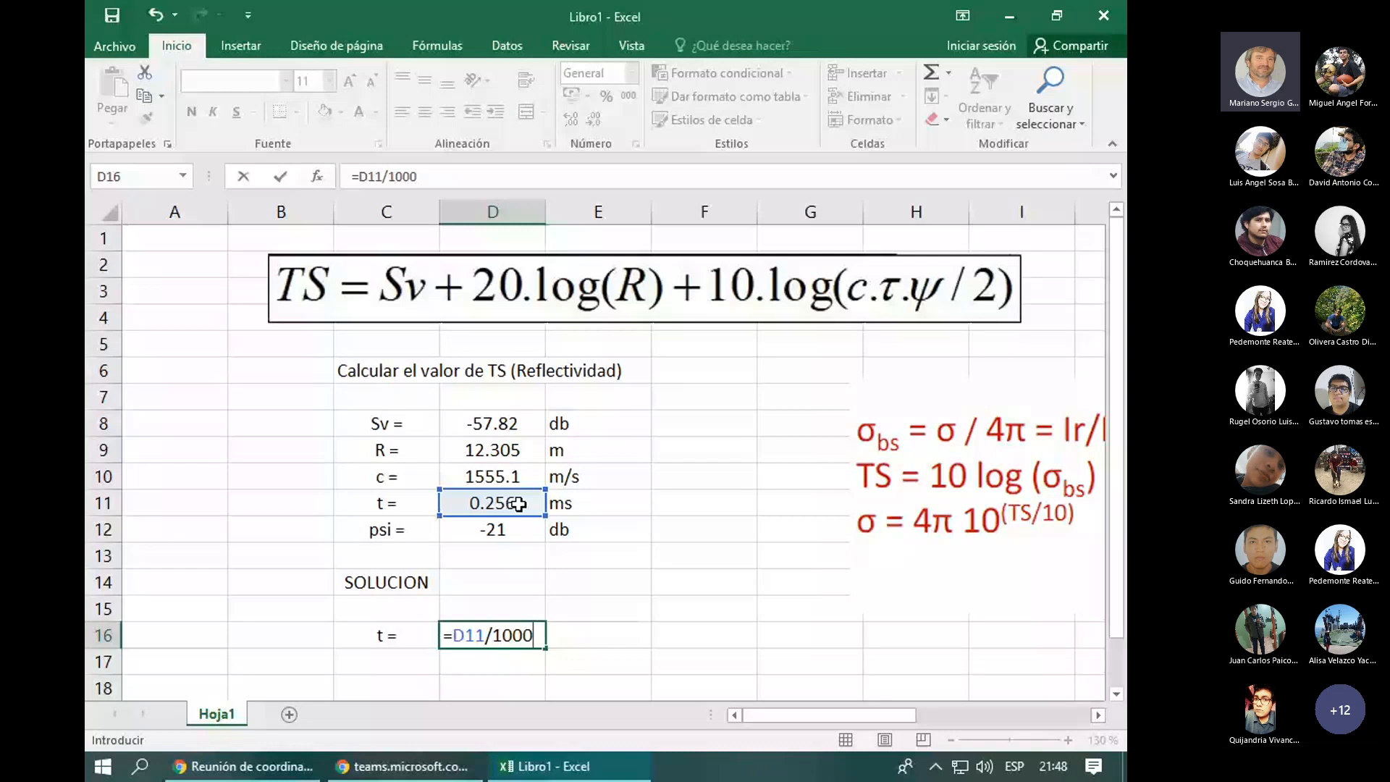
{"action": "key", "text": "Return"}
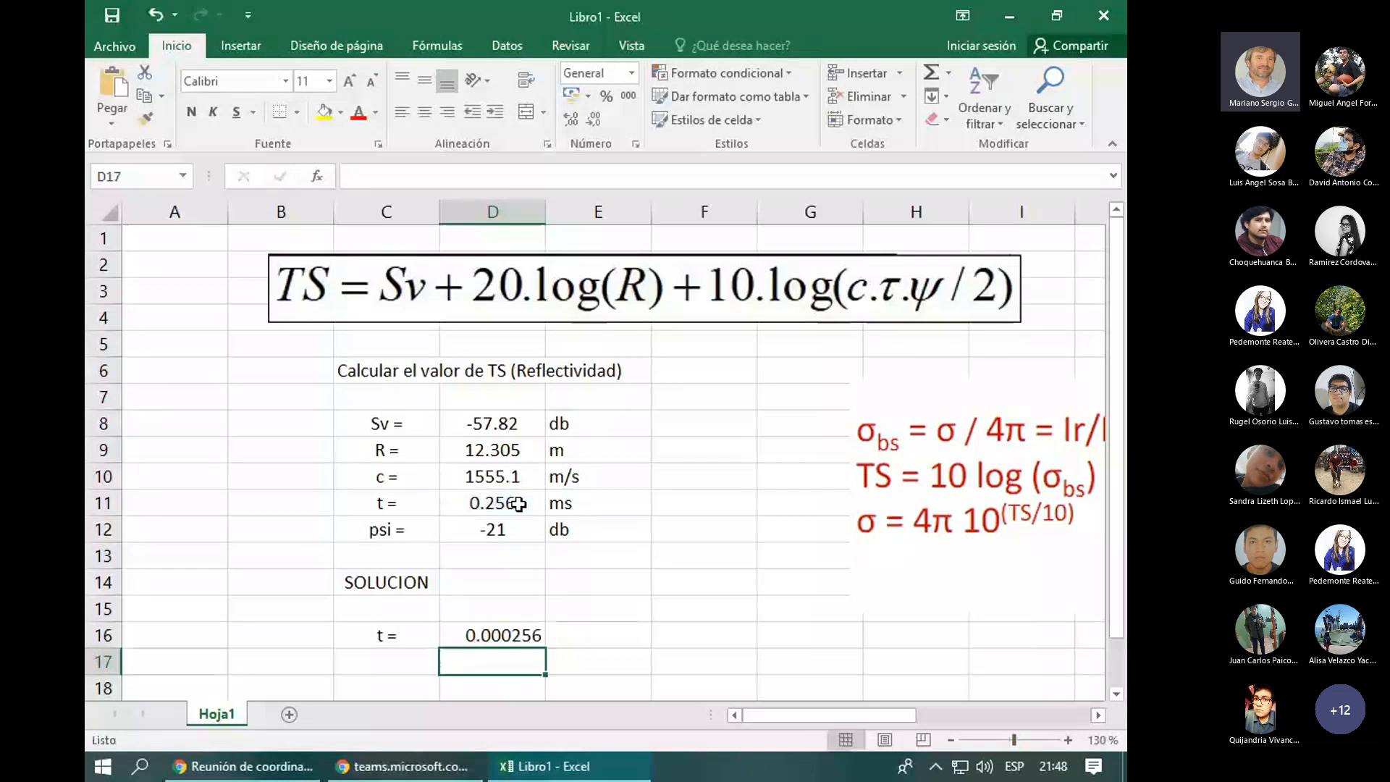
{"action": "left_click", "coordinate": [569, 635]}
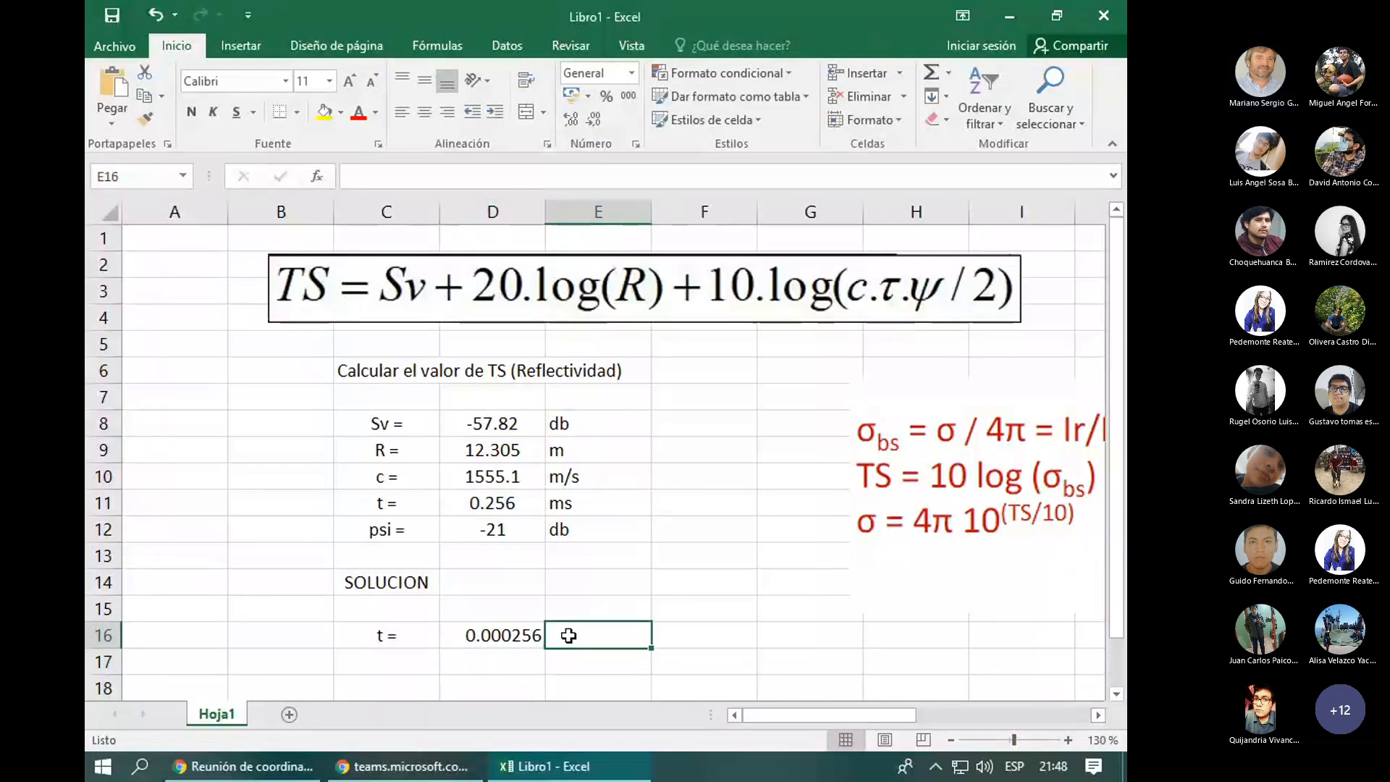
{"action": "type", "text": "s"}
{"action": "key", "text": "Return"}
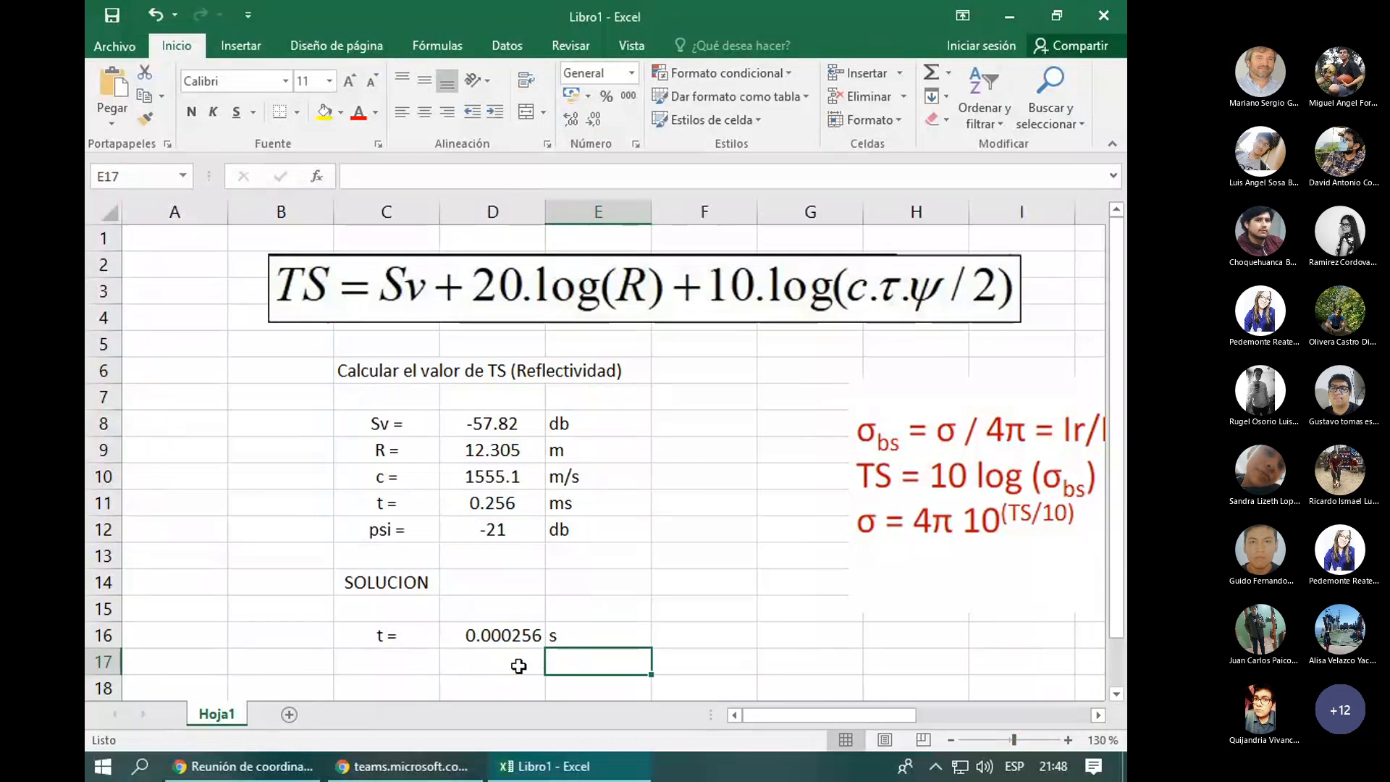
- Format the converted time and its unit in D16:E16 with red font and yellow fill
{"action": "scroll", "coordinate": [518, 667], "scroll_direction": "down", "scroll_amount": 1}
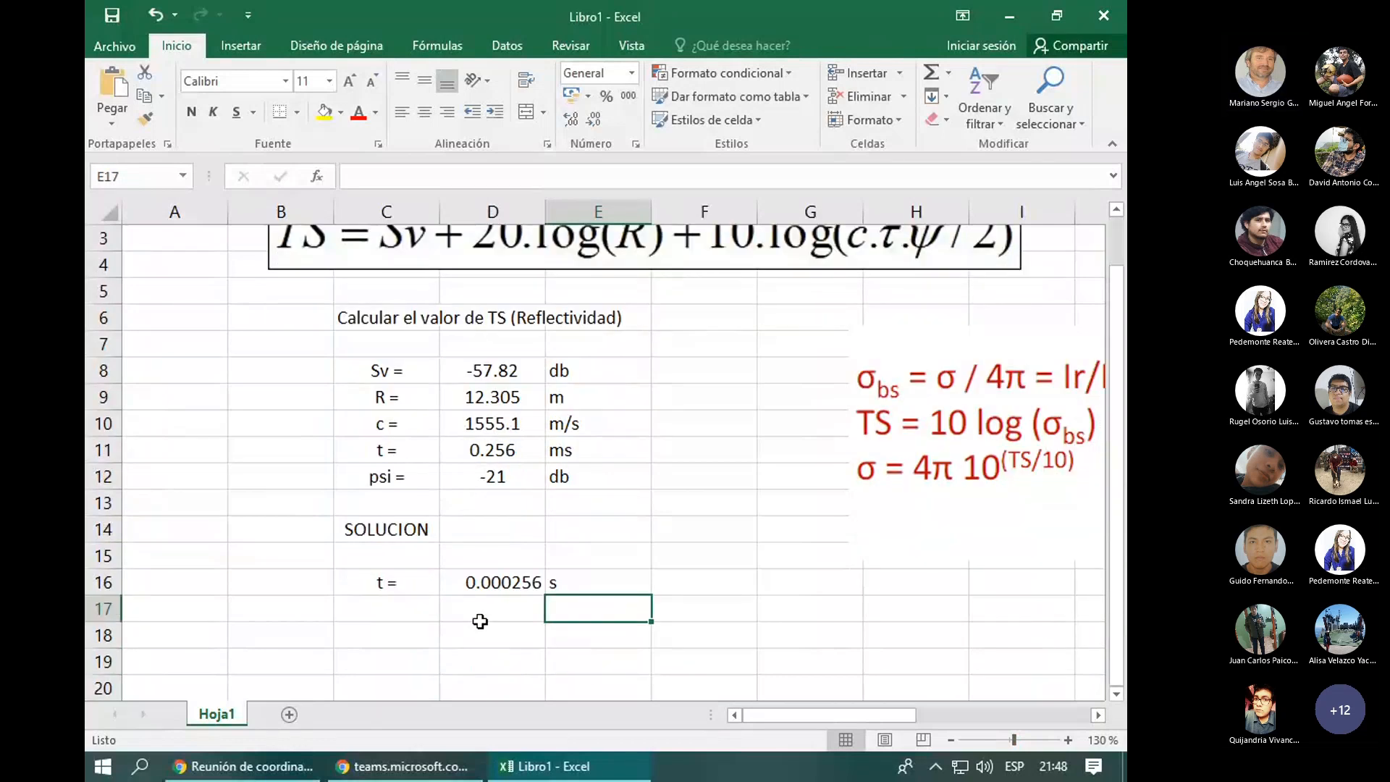
{"action": "left_click", "coordinate": [418, 617]}
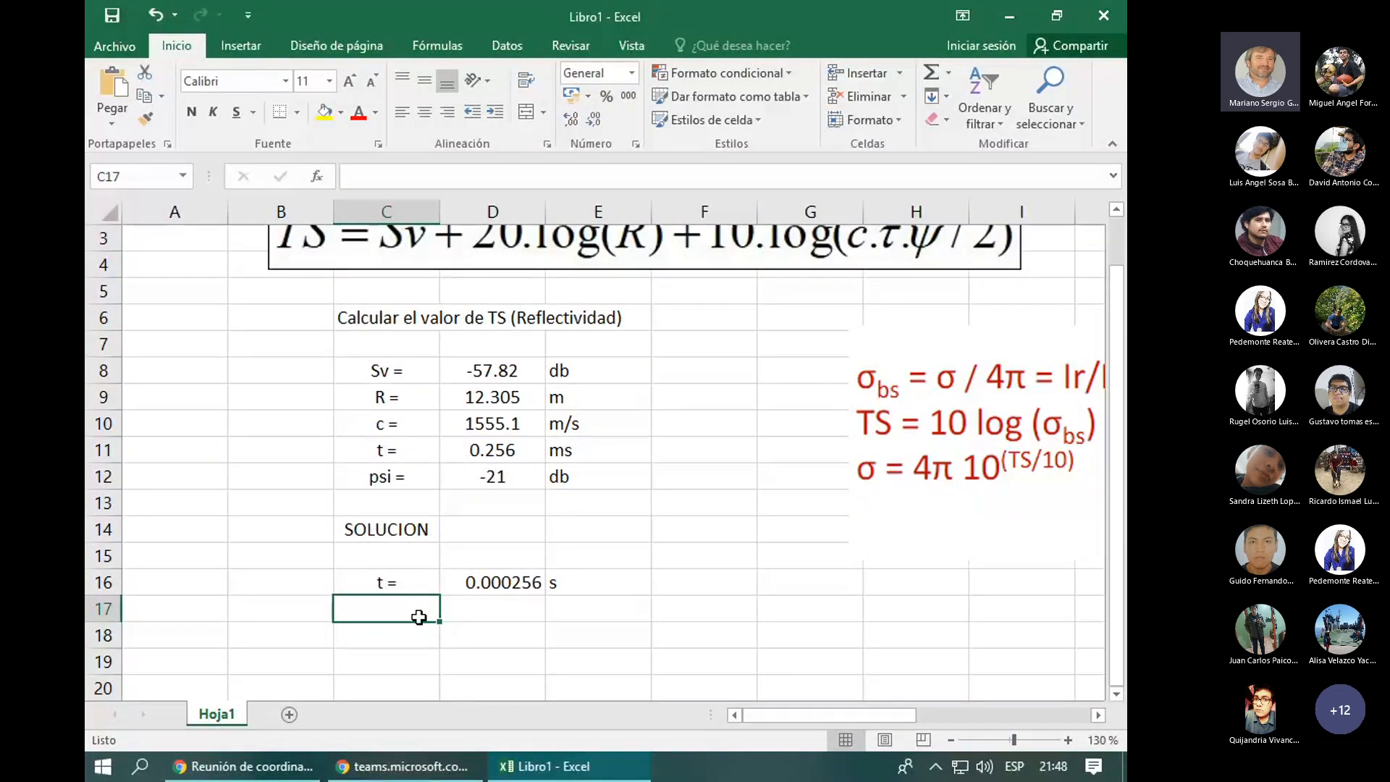
{"action": "left_click", "coordinate": [490, 582]}
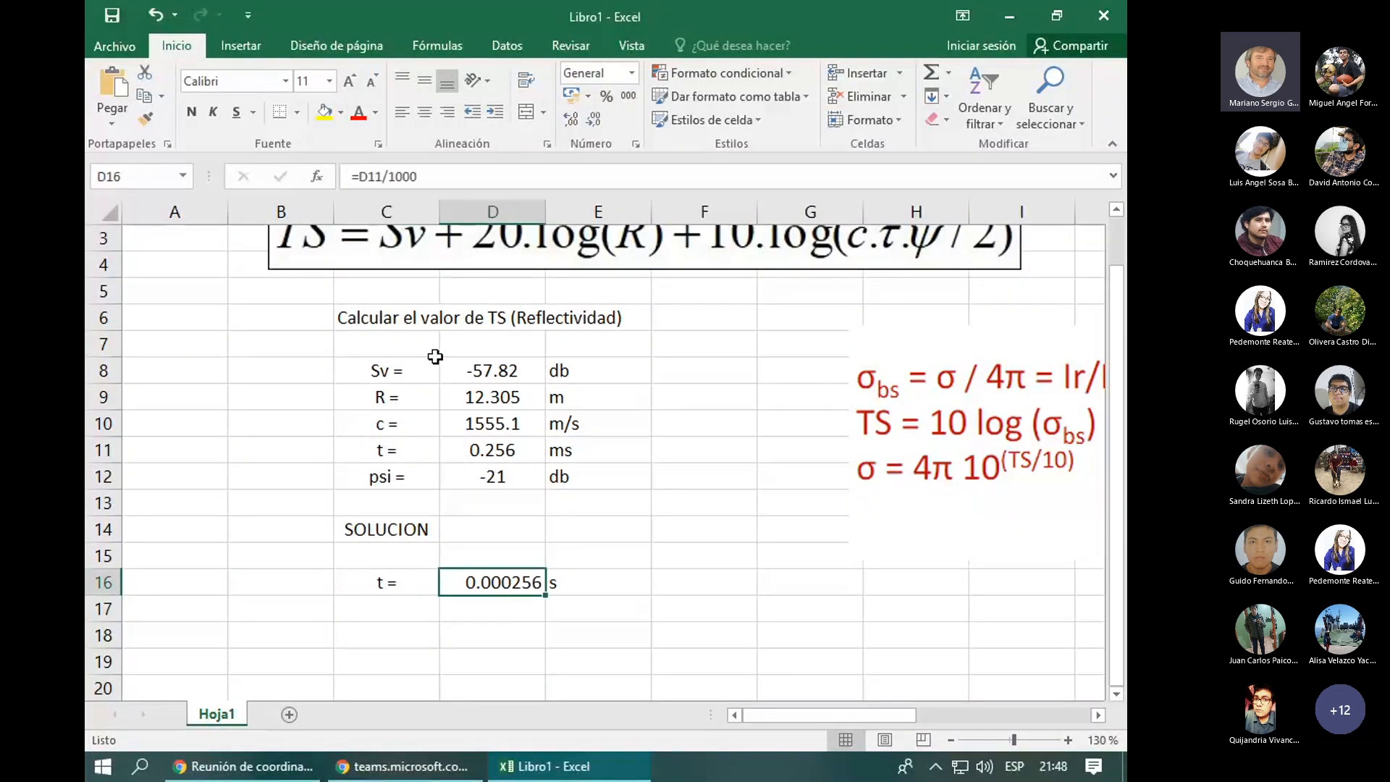
{"action": "left_click", "coordinate": [360, 118]}
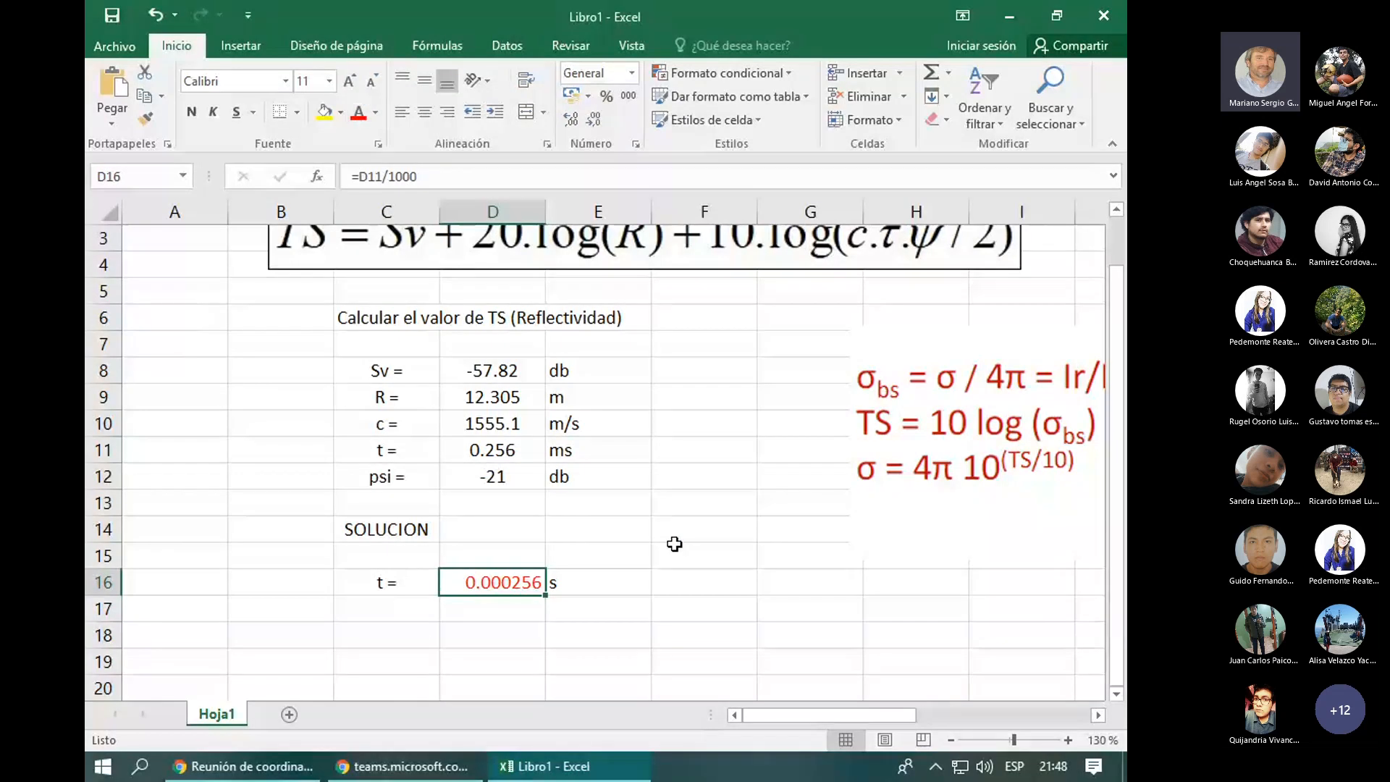
{"action": "left_click", "coordinate": [612, 580]}
{"action": "left_click_drag", "start_coordinate": [506, 582], "coordinate": [588, 584]}
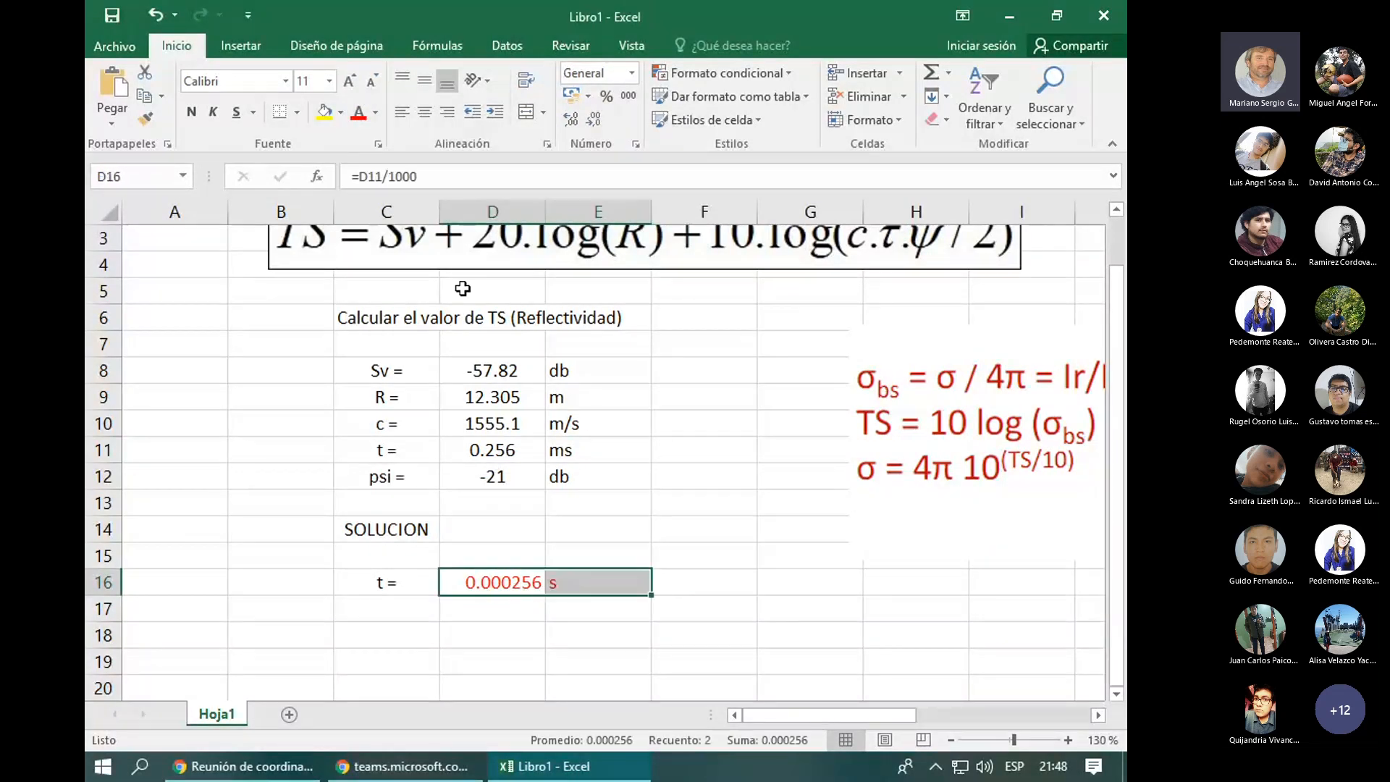
{"action": "left_click", "coordinate": [325, 114]}
{"action": "left_click", "coordinate": [819, 579]}
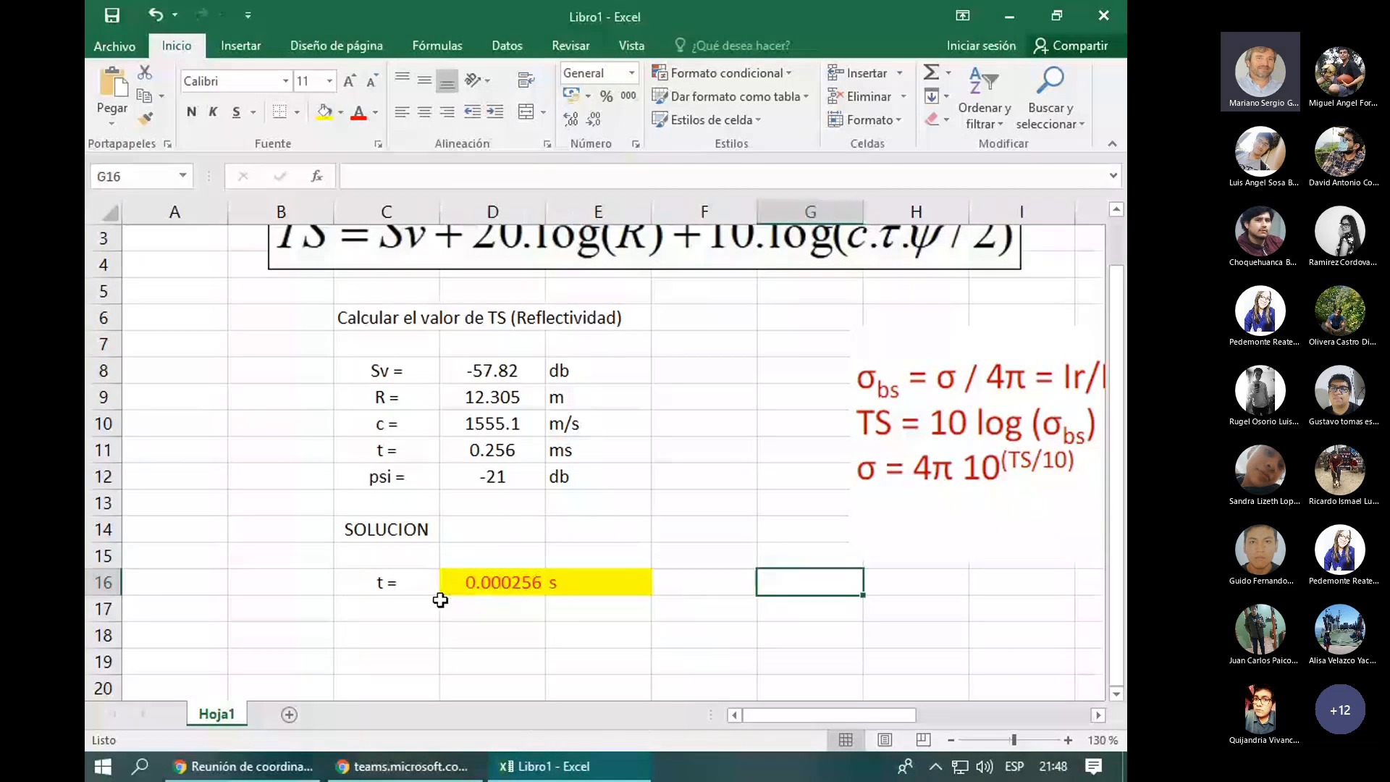
- Label cell C17 "psi =" and enter the formula =10^(D12)/10 in D17
{"action": "left_click", "coordinate": [409, 626]}
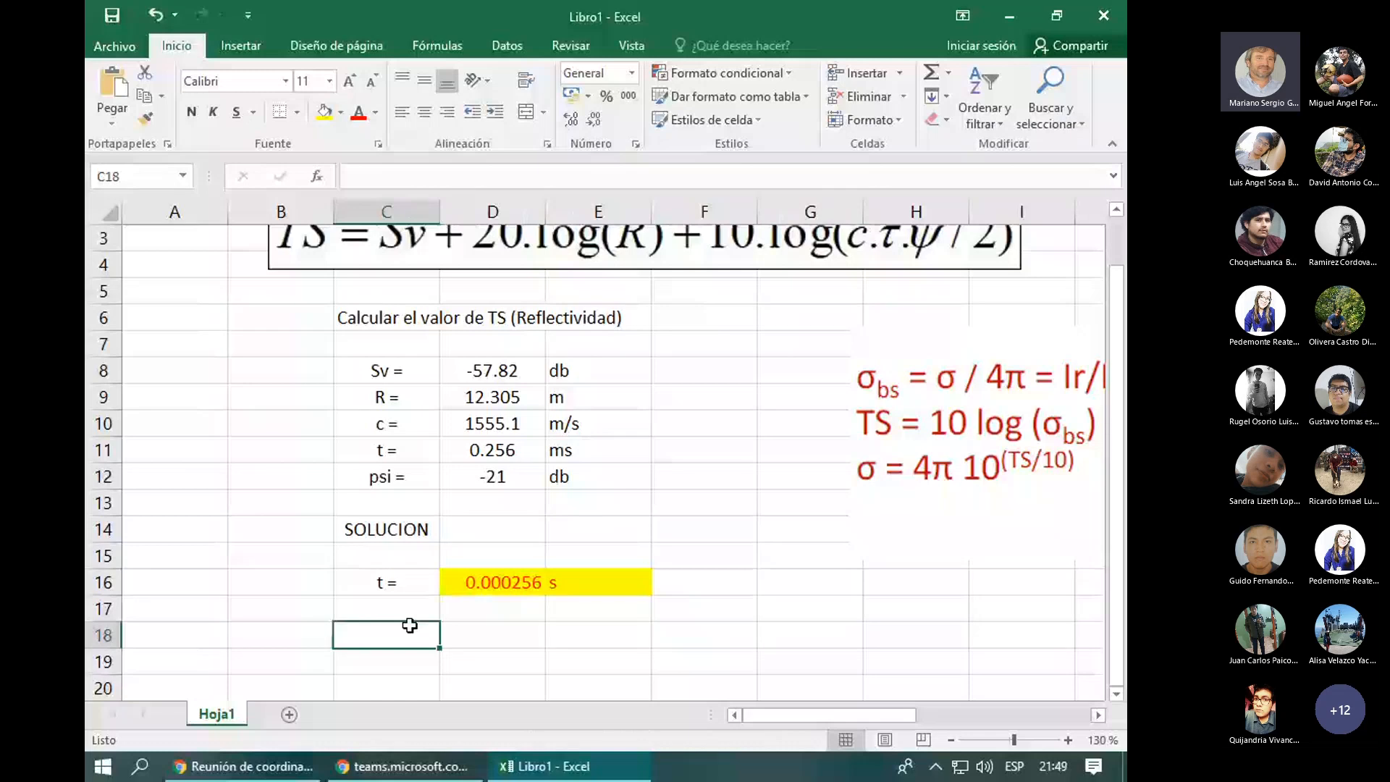
{"action": "left_click", "coordinate": [406, 614]}
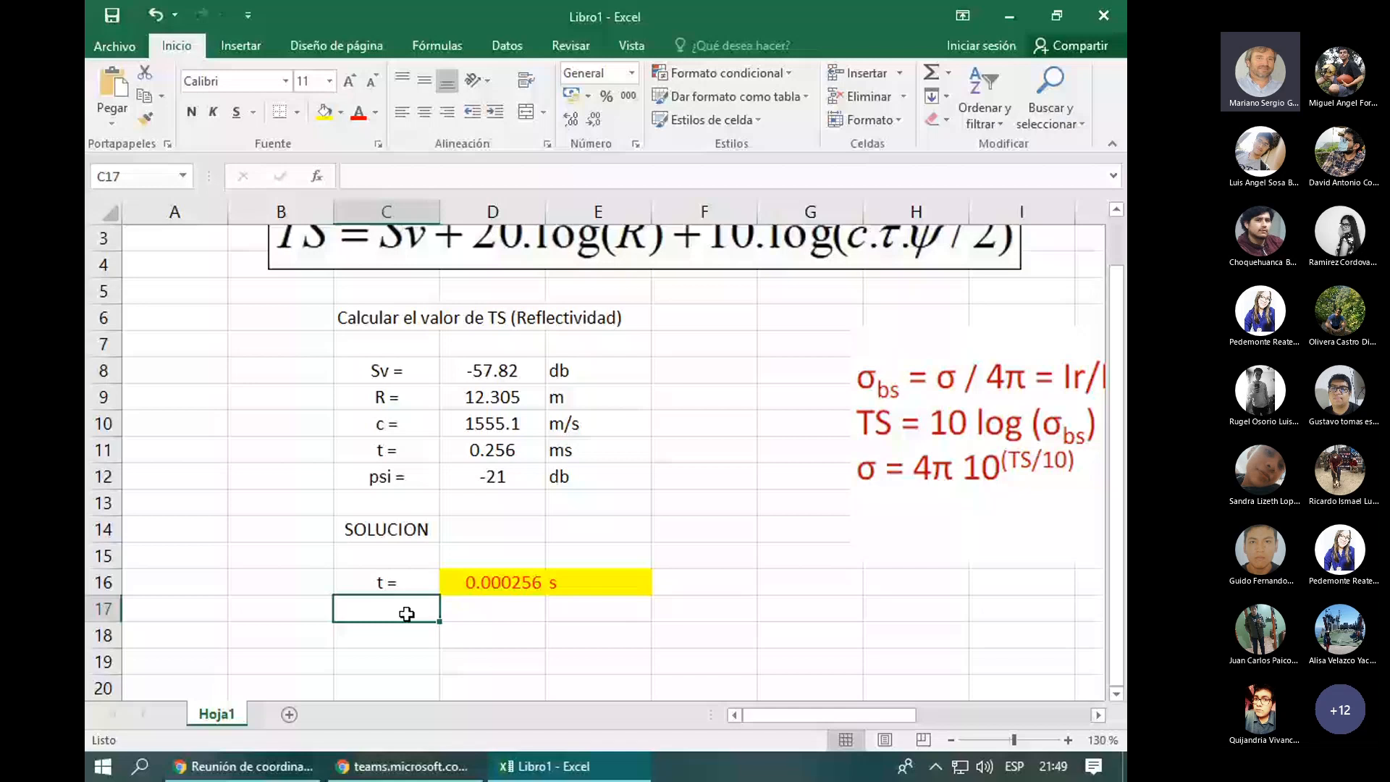
{"action": "type", "text": "psi ="}
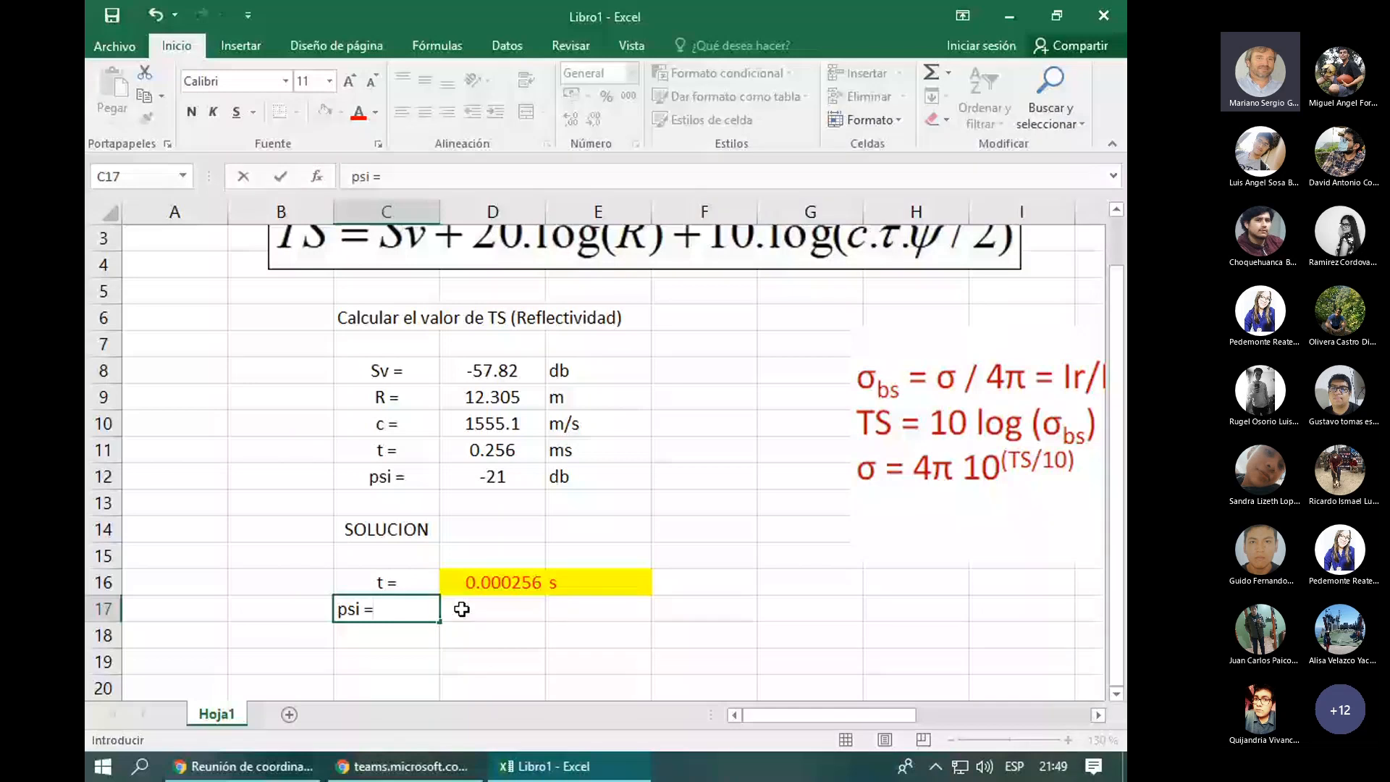
{"action": "left_click", "coordinate": [462, 609]}
{"action": "type", "text": "="}
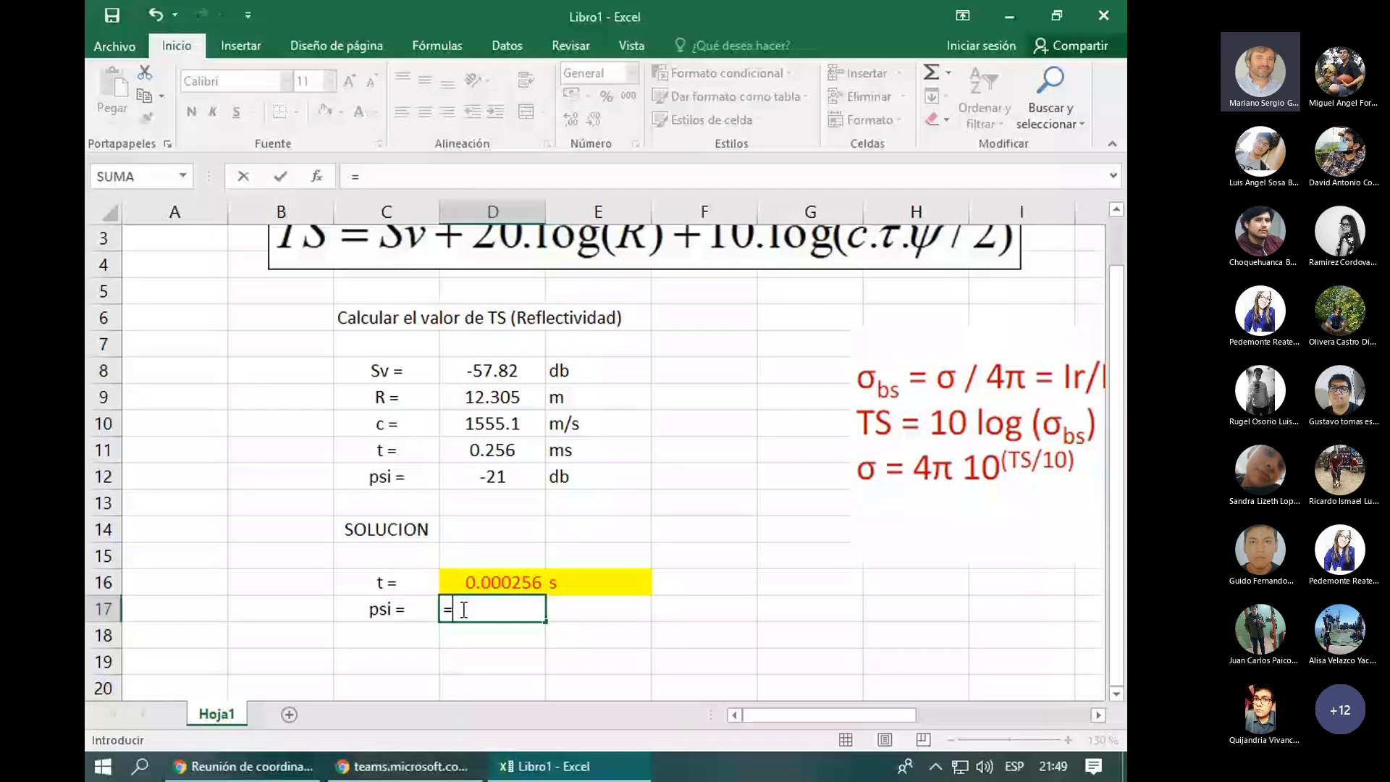
{"action": "type", "text": "10^("}
{"action": "left_click", "coordinate": [490, 476]}
{"action": "type", "text": ")/"}
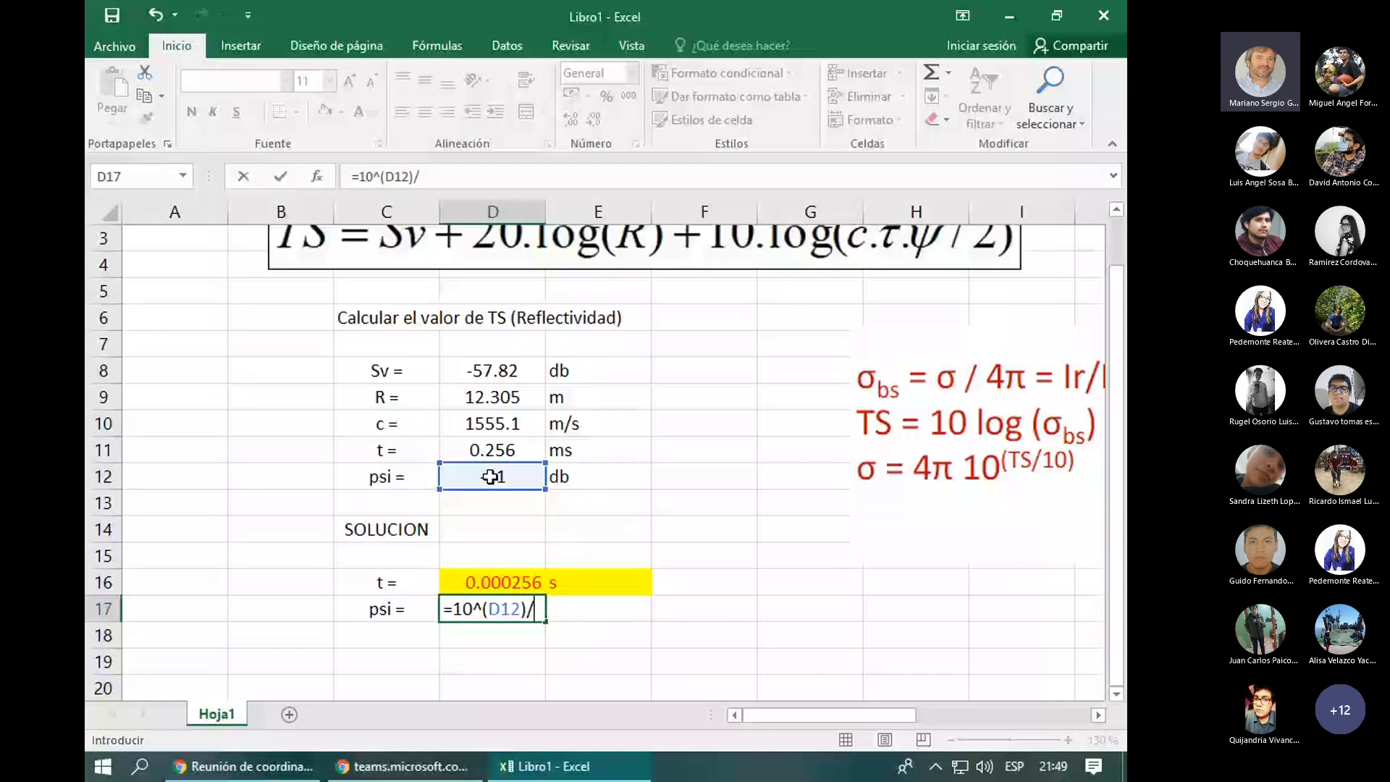
{"action": "type", "text": "10"}
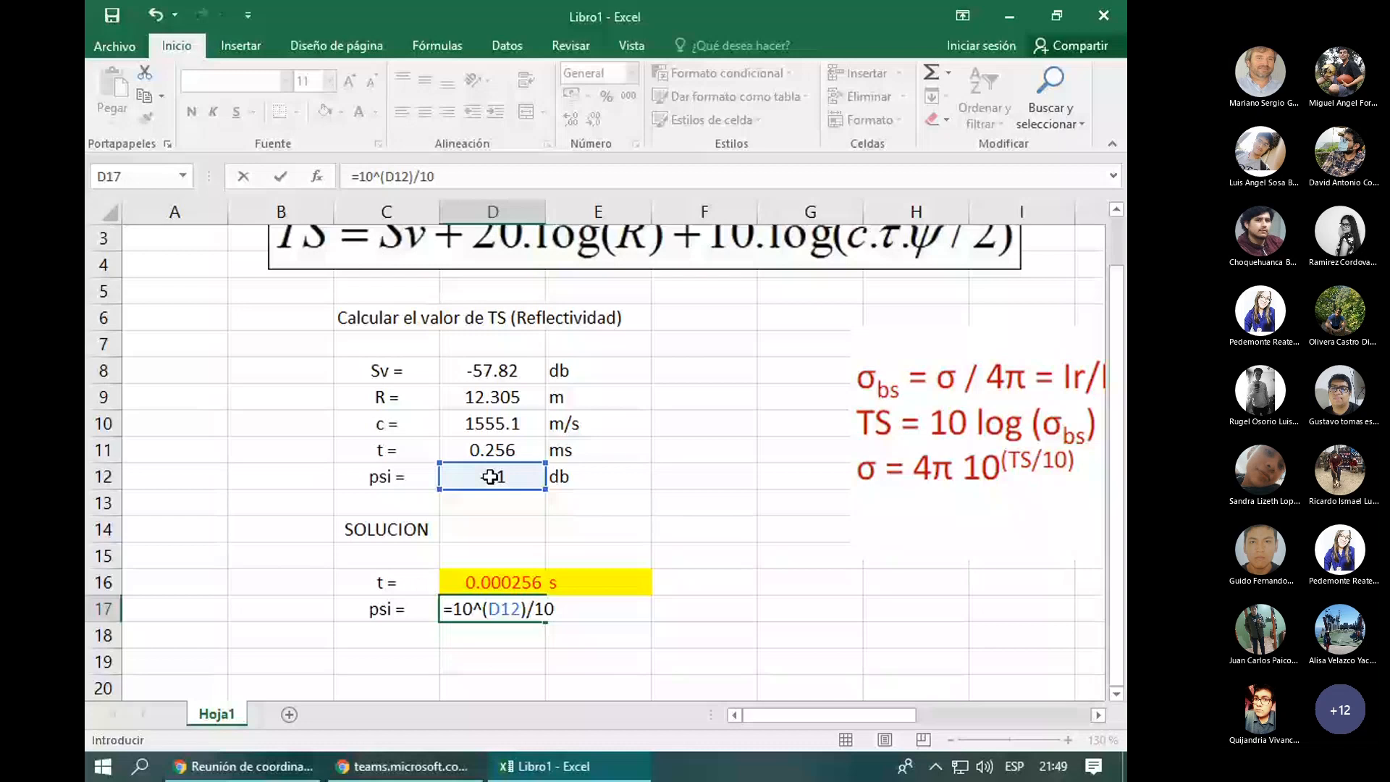
{"action": "key", "text": "Return"}
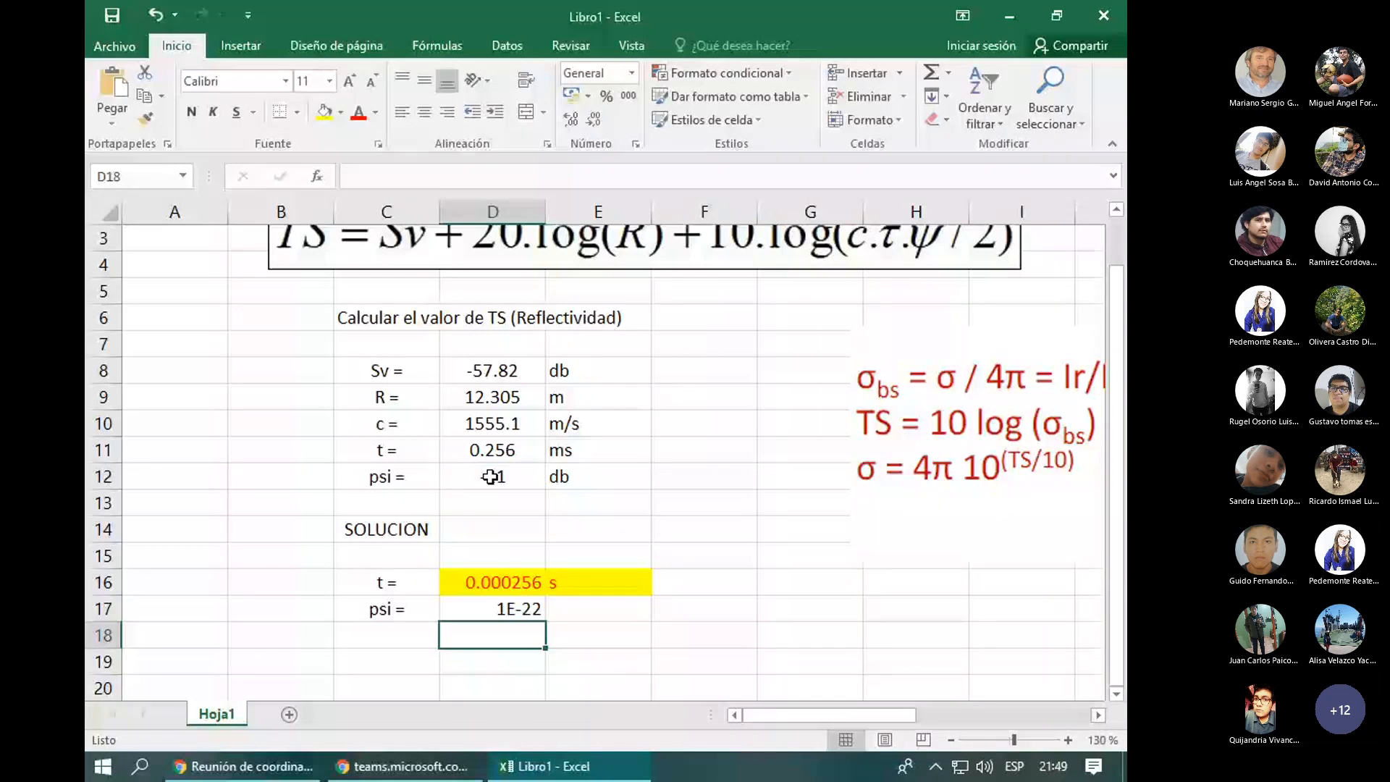
{"action": "key", "text": "Up"}
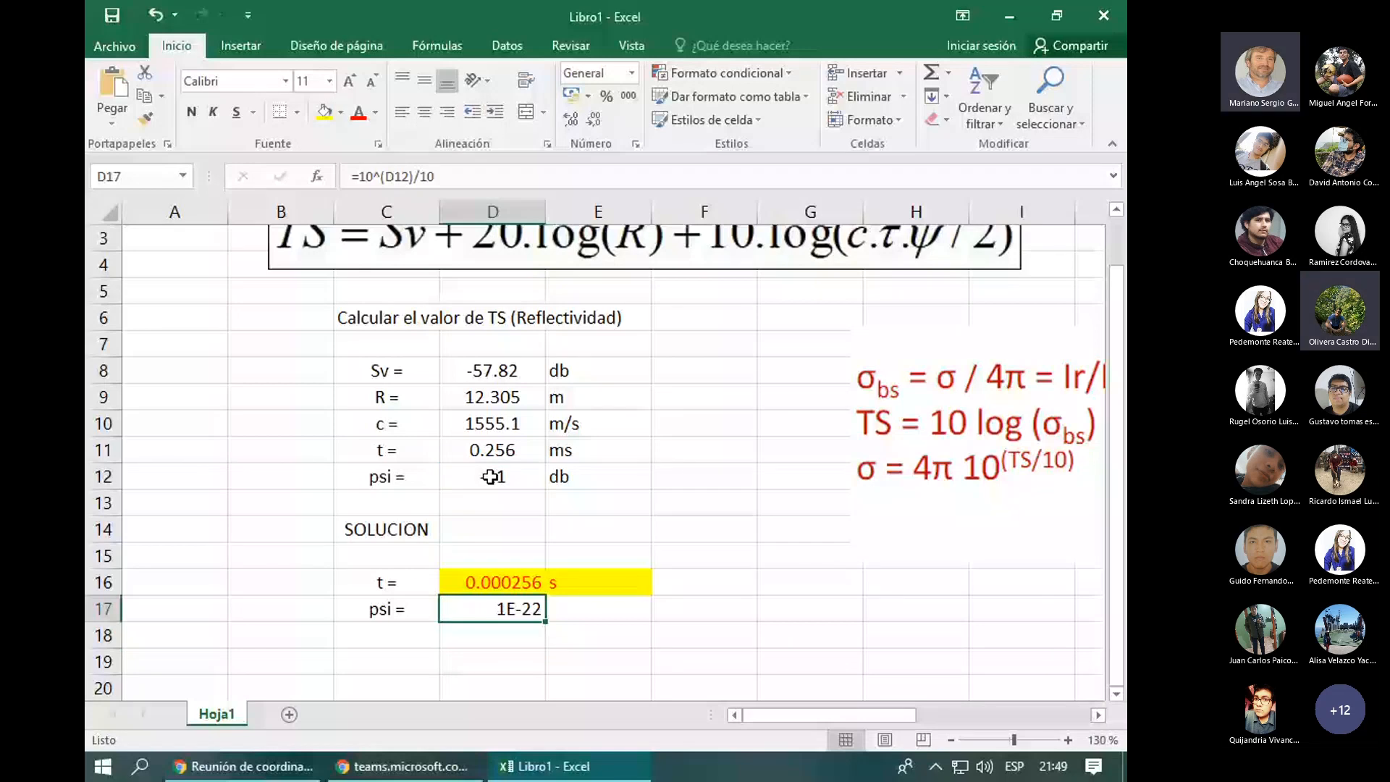
{"action": "double_click", "coordinate": [530, 612]}
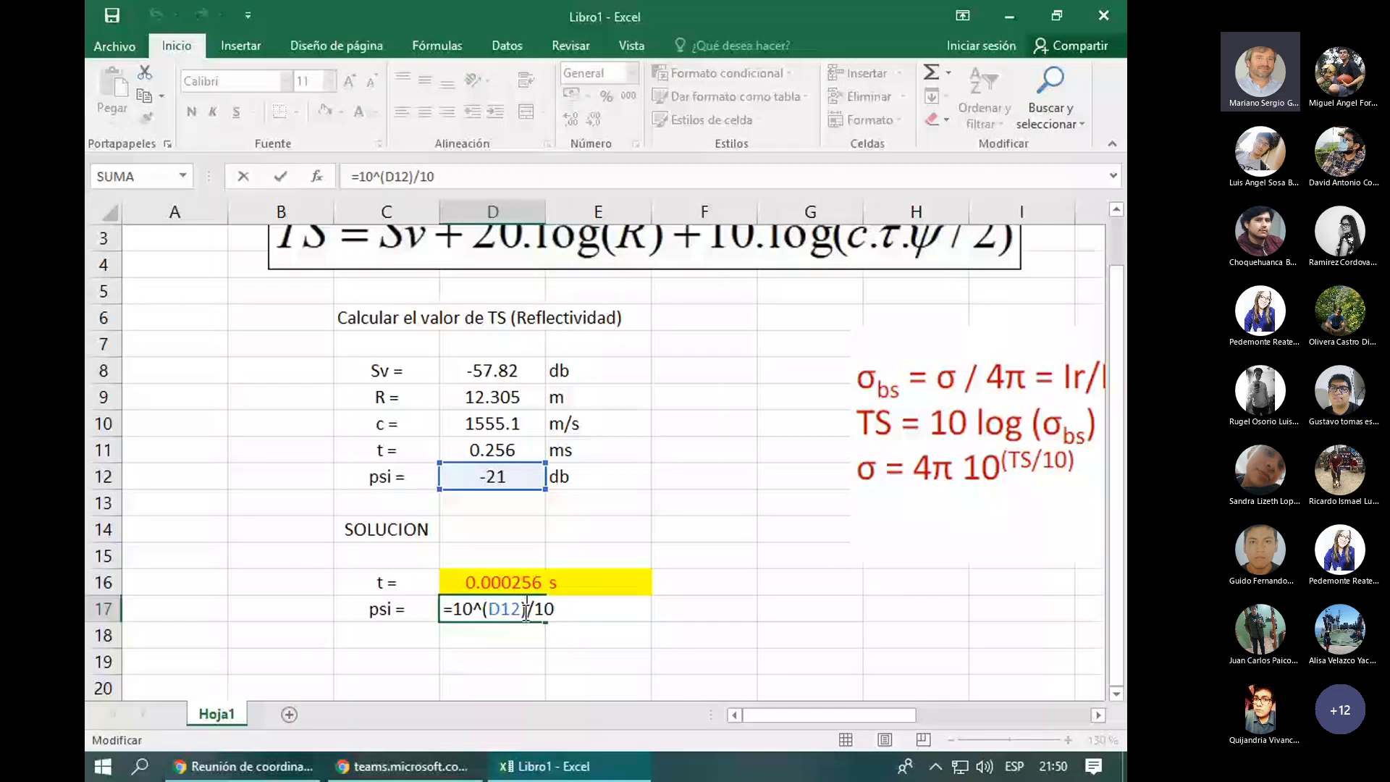
{"action": "left_click", "coordinate": [565, 616]}
{"action": "key", "text": "Return"}
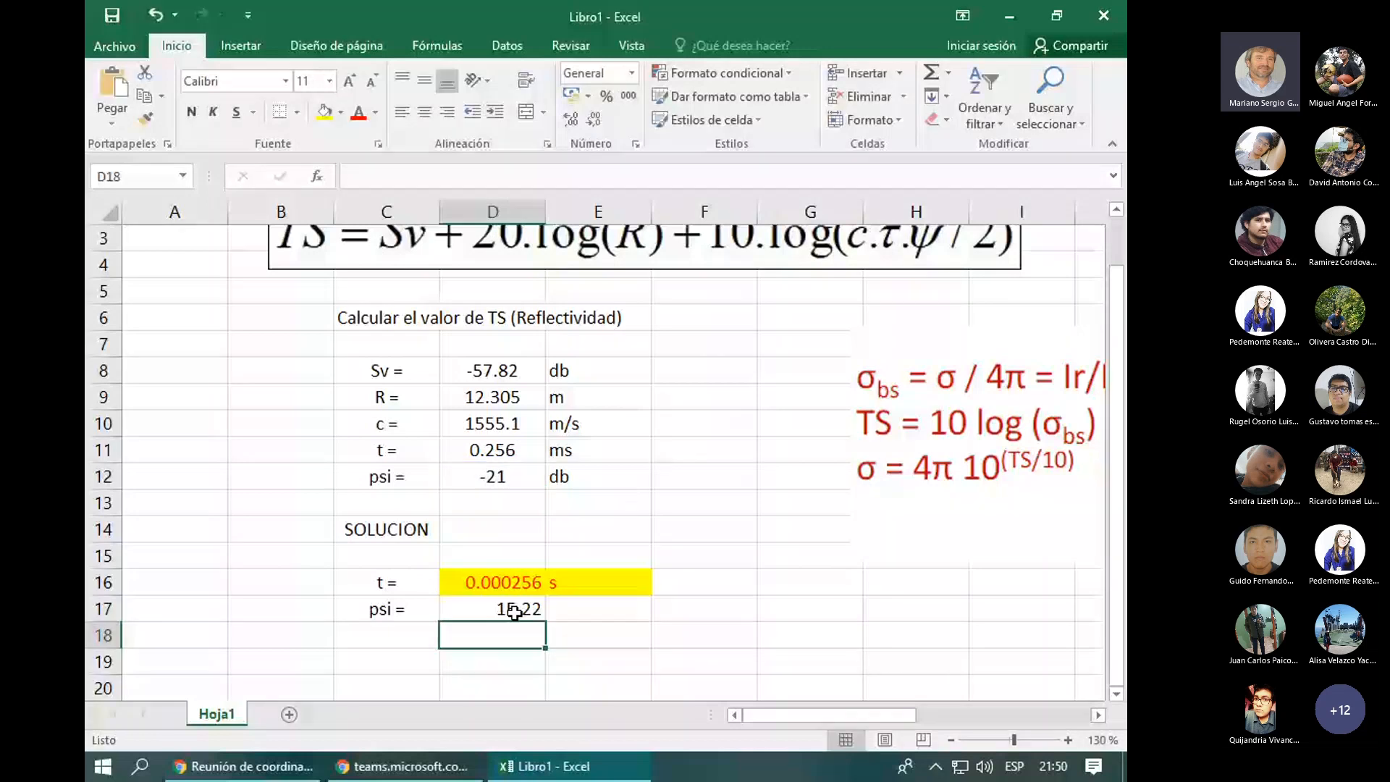
- Correct the psi conversion formula in D17 to =10^(D12/10), with the division inside the exponent's parentheses
{"action": "double_click", "coordinate": [514, 612]}
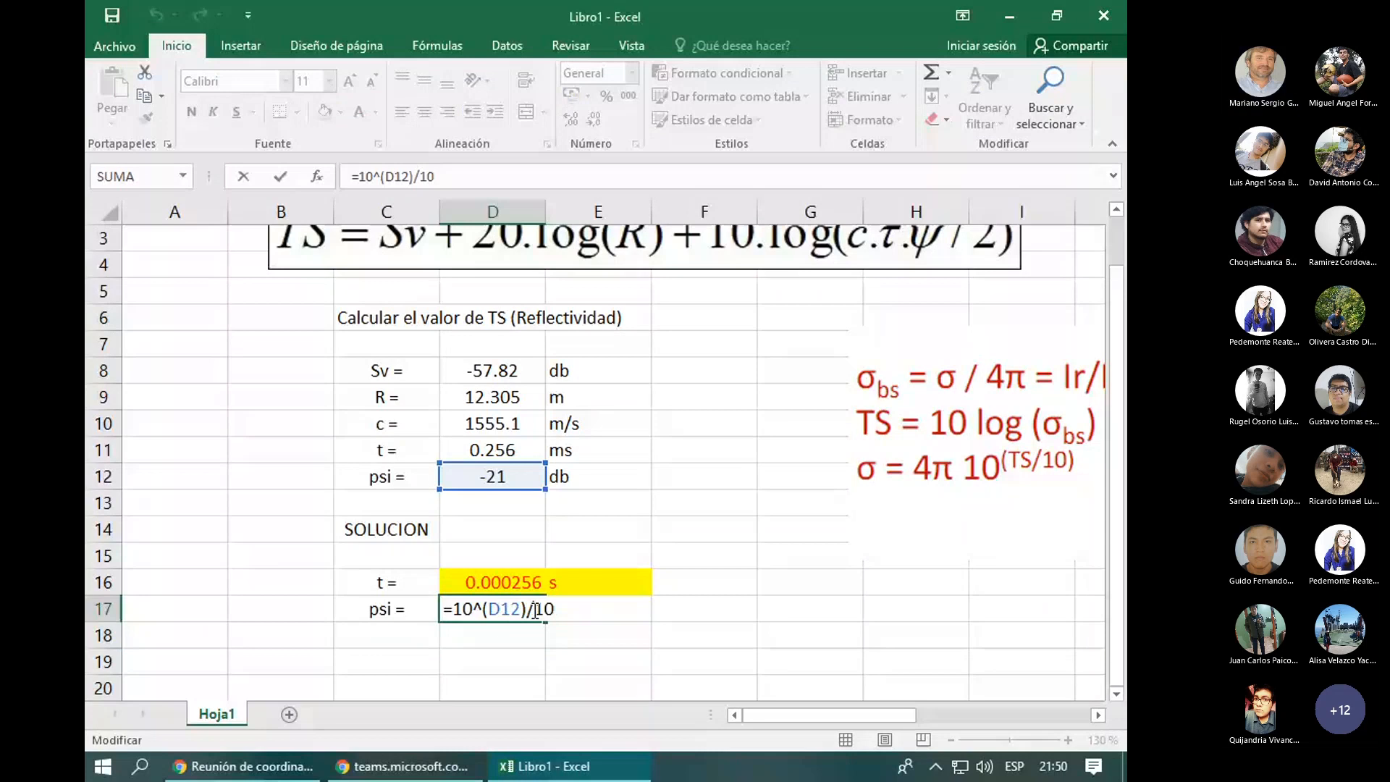
{"action": "left_click", "coordinate": [527, 612]}
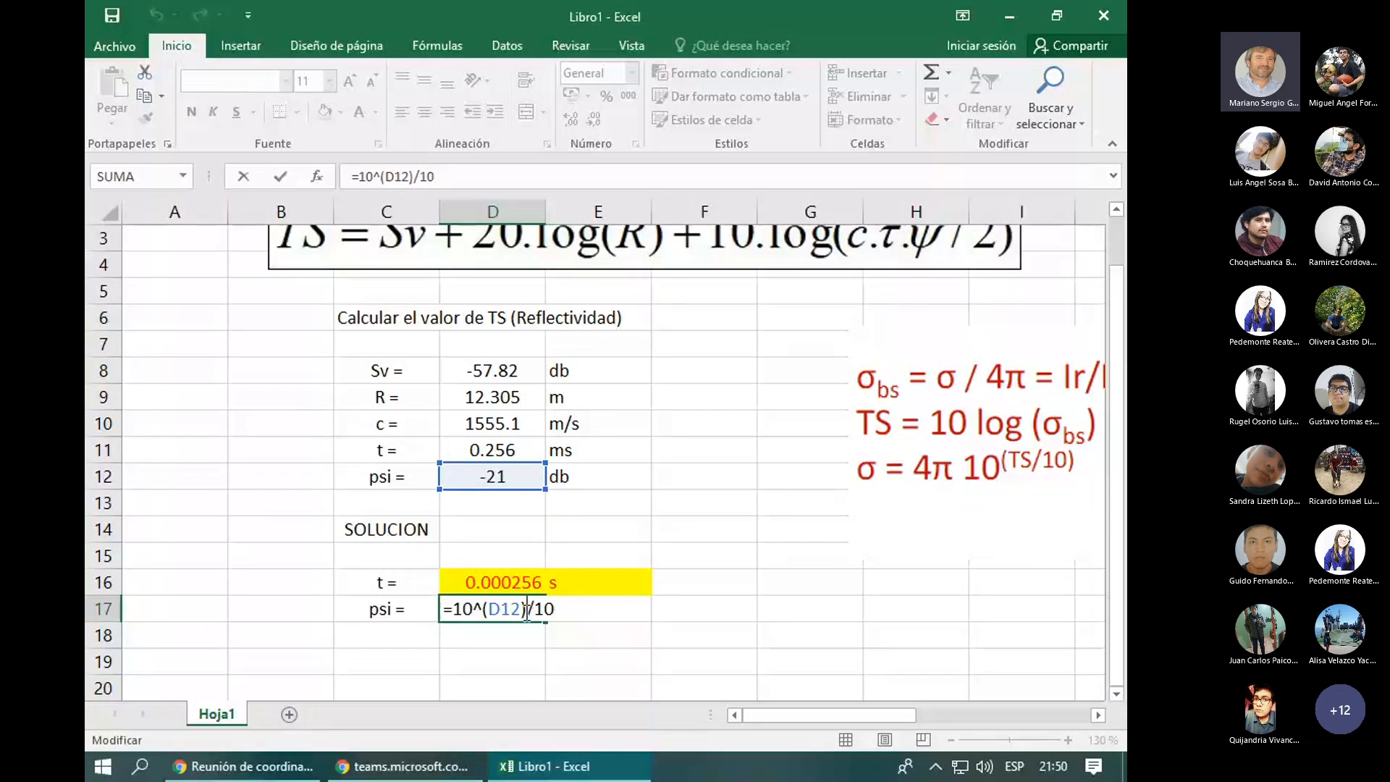
{"action": "key", "text": "BackSpace"}
{"action": "left_click", "coordinate": [556, 613]}
{"action": "type", "text": ")"}
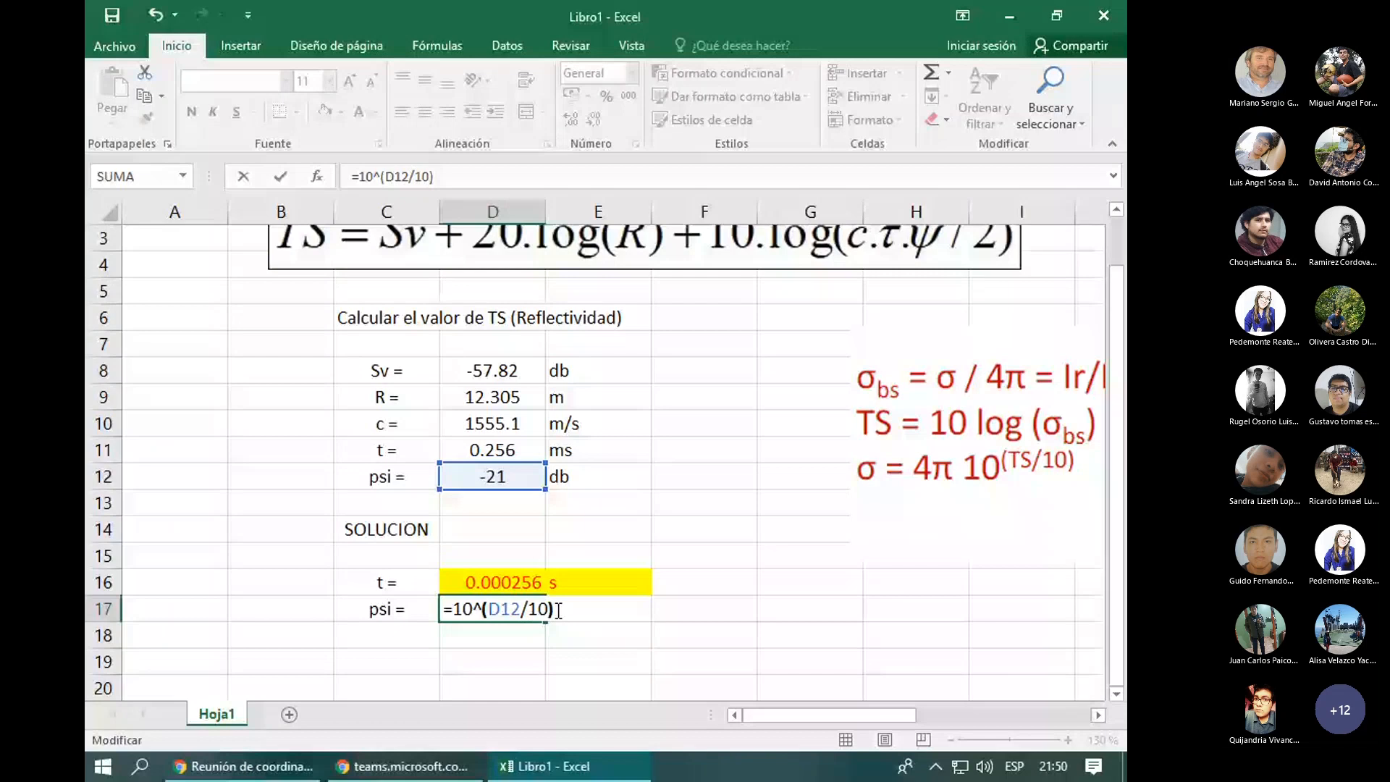
{"action": "key", "text": "Return"}
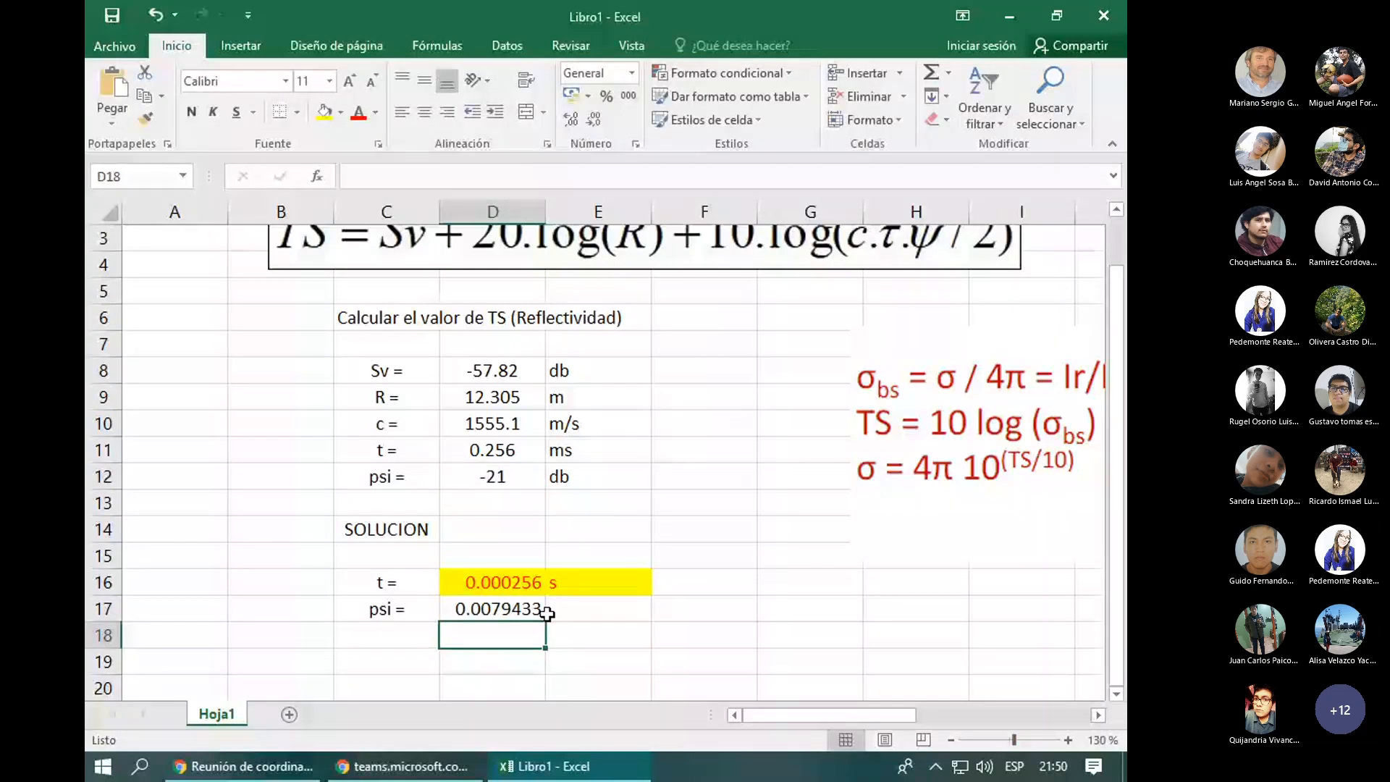
- Format the converted psi in D17 with red font, fill D17:E17 yellow, and enter "ester" in E17
{"action": "left_click", "coordinate": [507, 610]}
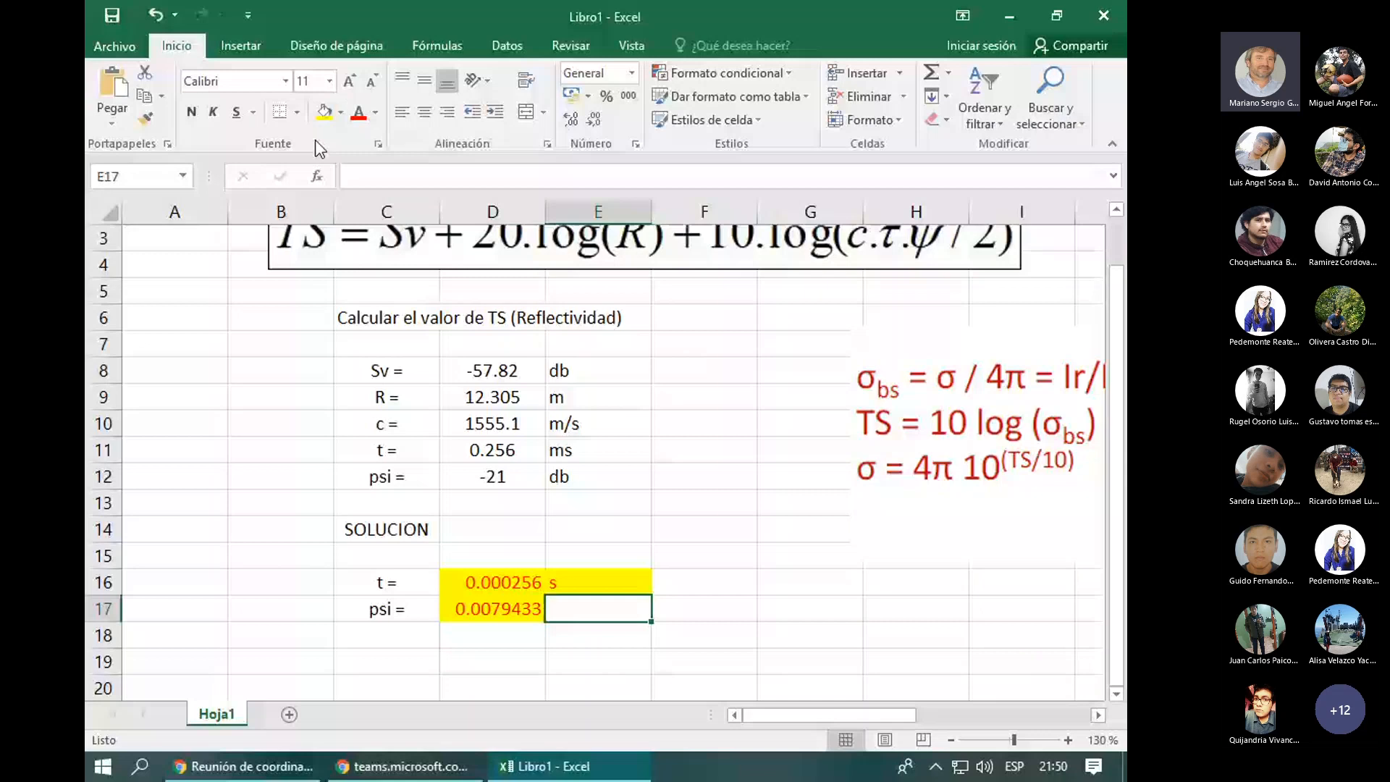
{"action": "left_click", "coordinate": [324, 113]}
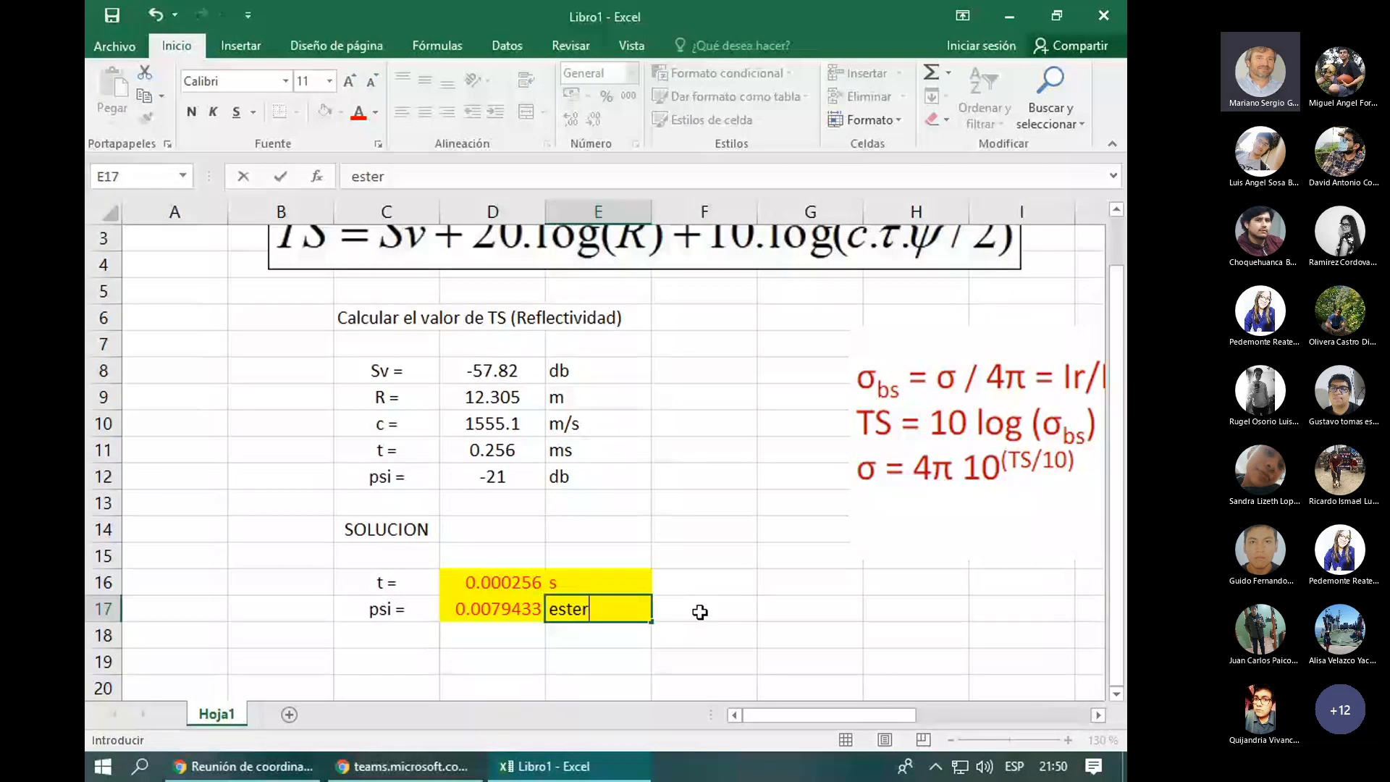
{"action": "left_click", "coordinate": [493, 636]}
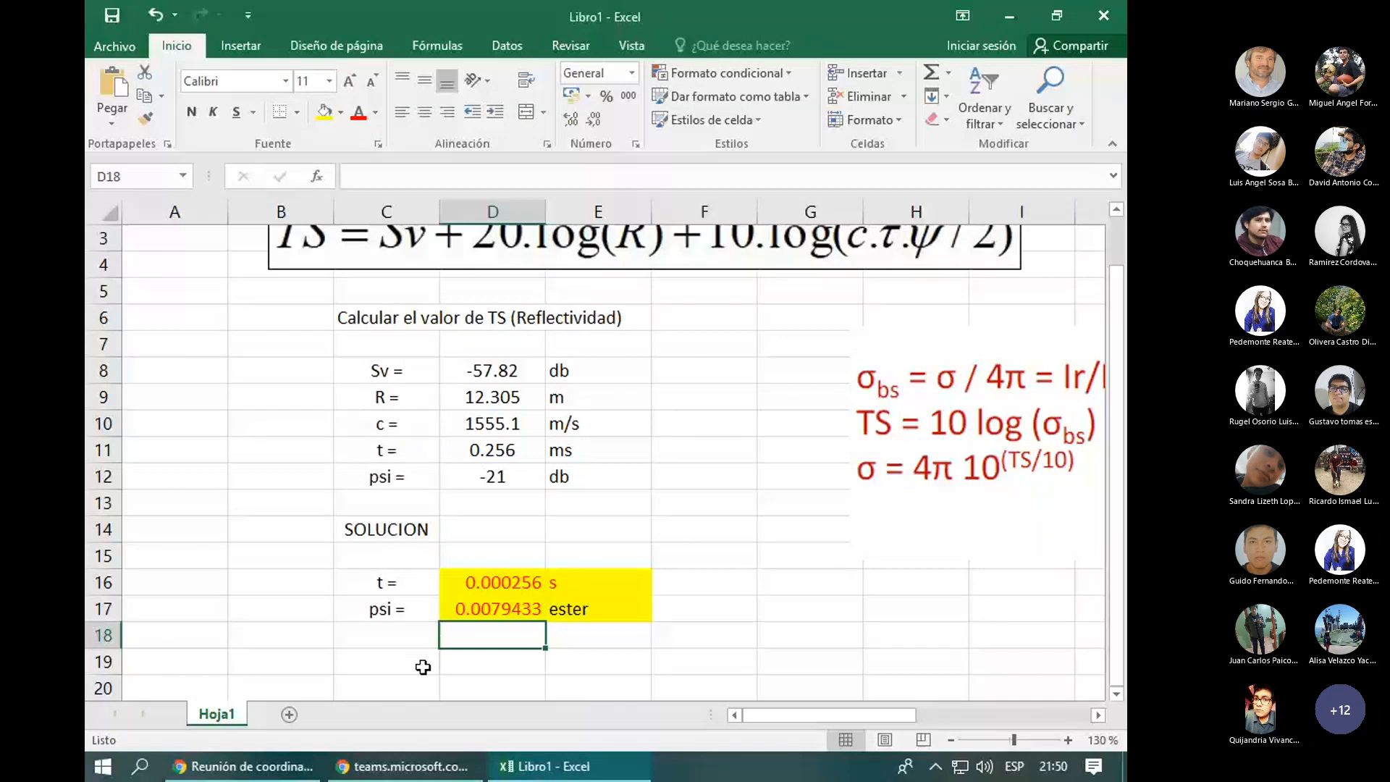
- Enter the label "TS =" in cell C19
{"action": "left_click", "coordinate": [422, 667]}
{"action": "type", "text": "TS ="}
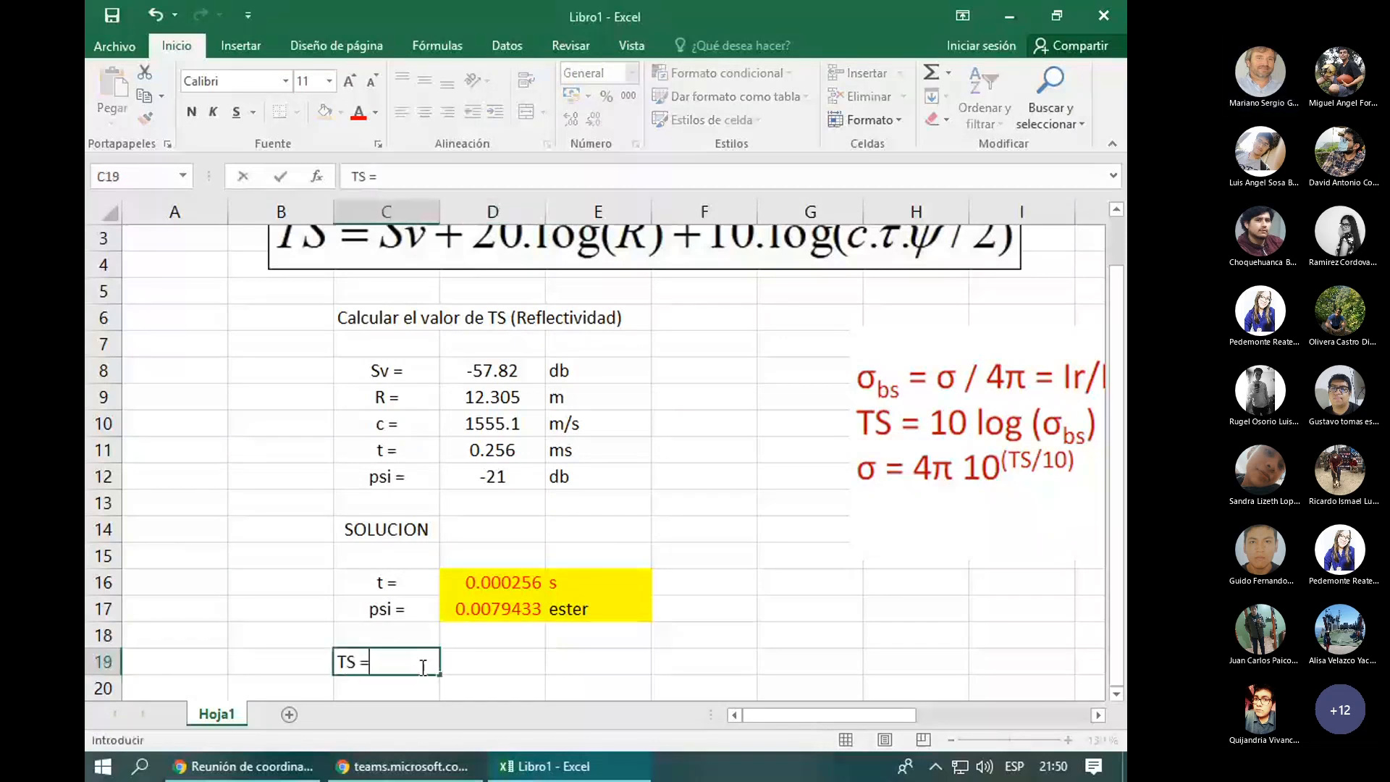
{"action": "key", "text": "Return"}
{"action": "key", "text": "Right"}
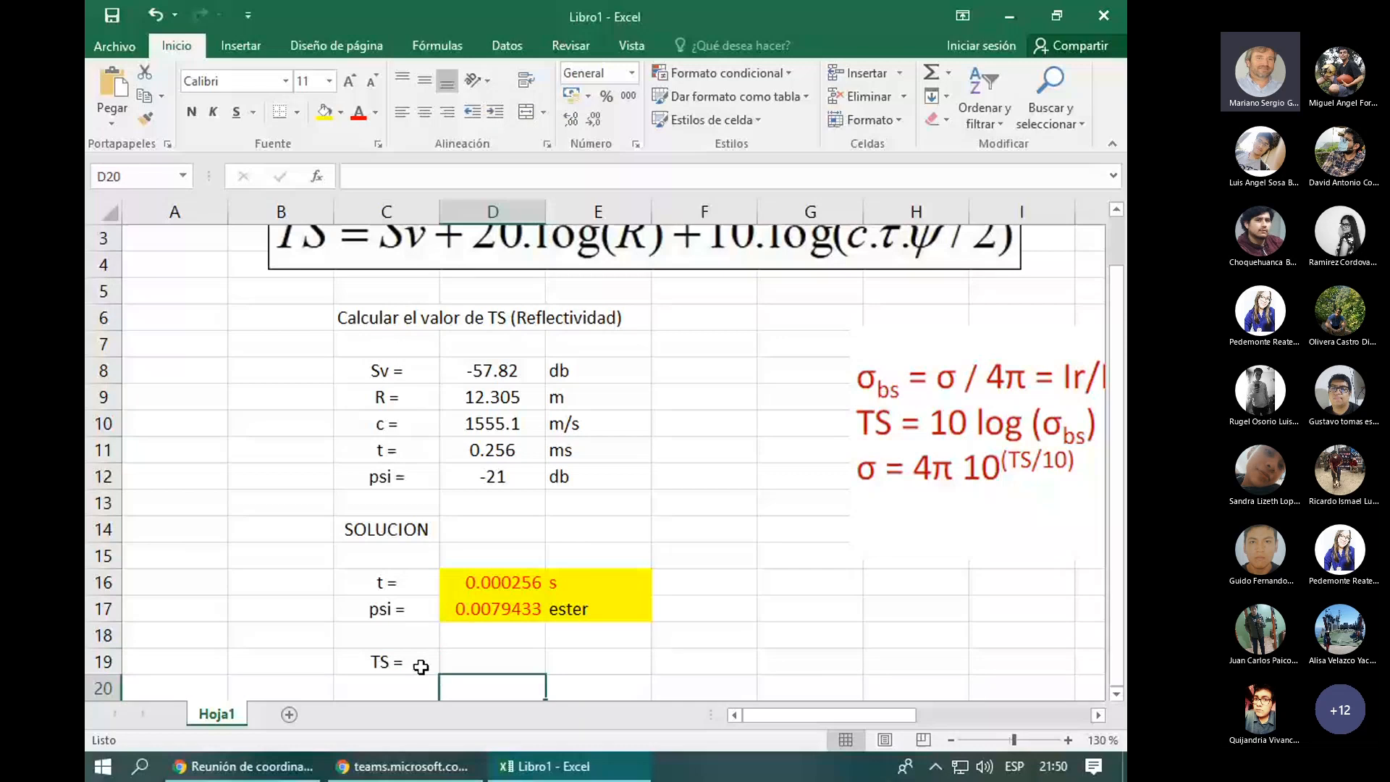
- Complete the psi unit in cell E17 so that it reads "estereorradianes"
{"action": "double_click", "coordinate": [596, 615]}
{"action": "type", "text": "RADIANES"}
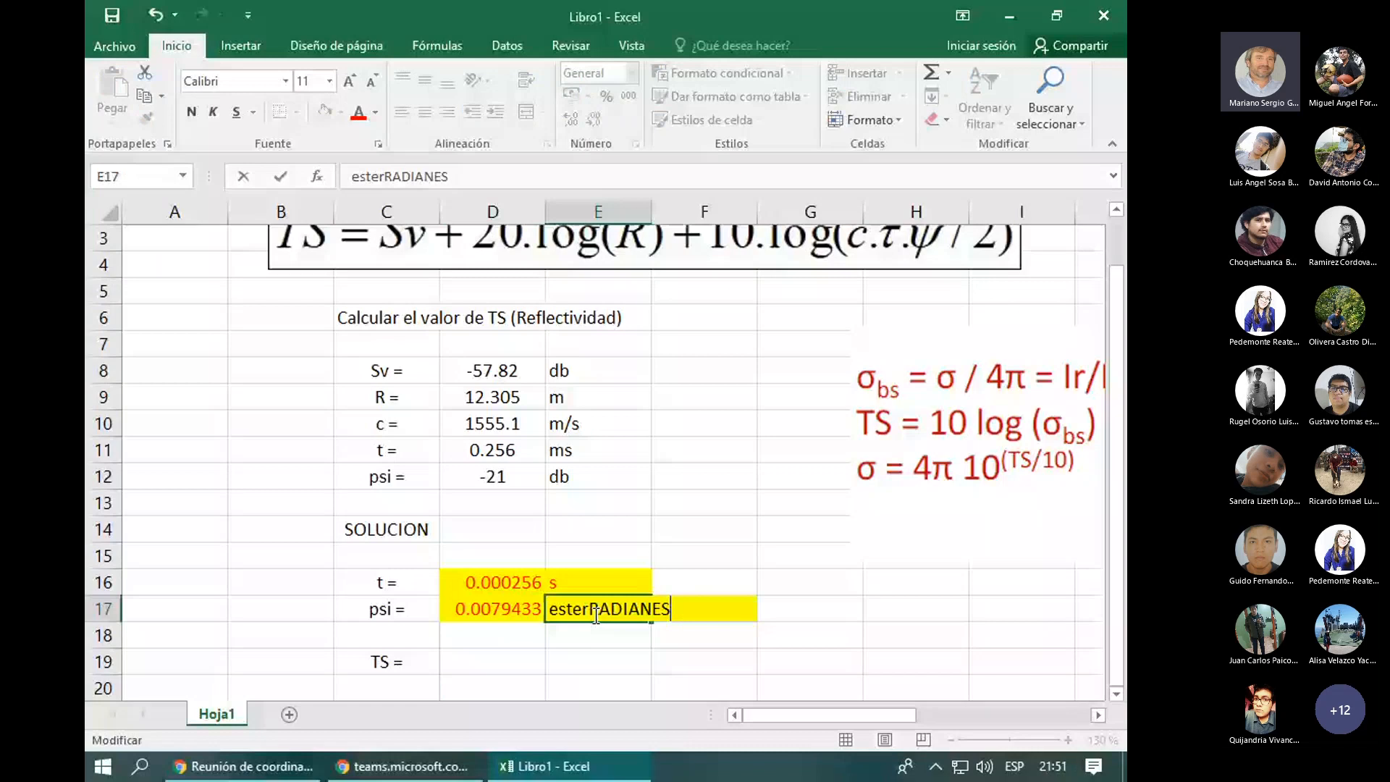
{"action": "key", "text": "BackSpace"}
{"action": "key", "text": "BackSpace"}
{"action": "key", "text": "BackSpace"}
{"action": "key", "text": "BackSpace"}
{"action": "key", "text": "BackSpace"}
{"action": "key", "text": "BackSpace"}
{"action": "key", "text": "BackSpace"}
{"action": "key", "text": "BackSpace"}
{"action": "key", "text": "BackSpace"}
{"action": "key", "text": "BackSpace"}
{"action": "key", "text": "BackSpace"}
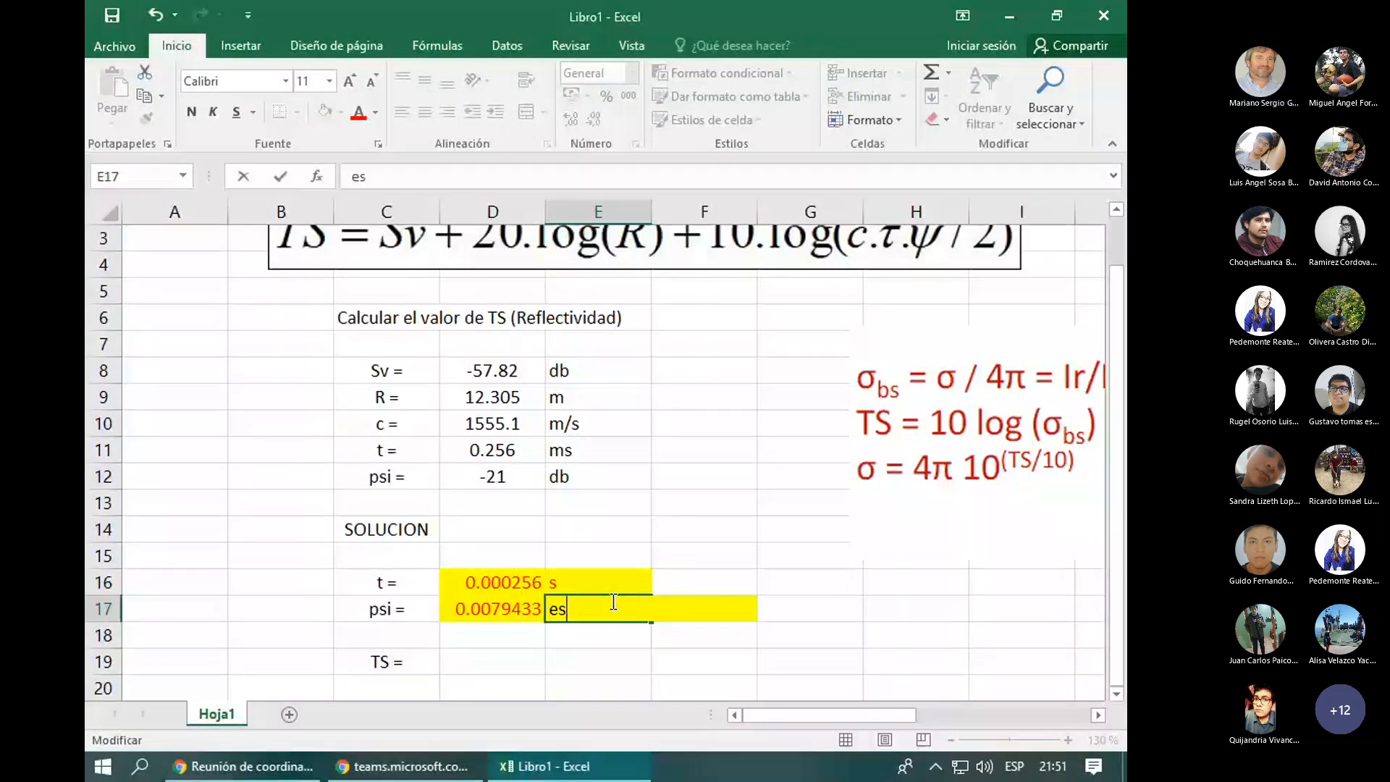
{"action": "type", "text": "tereorradianes"}
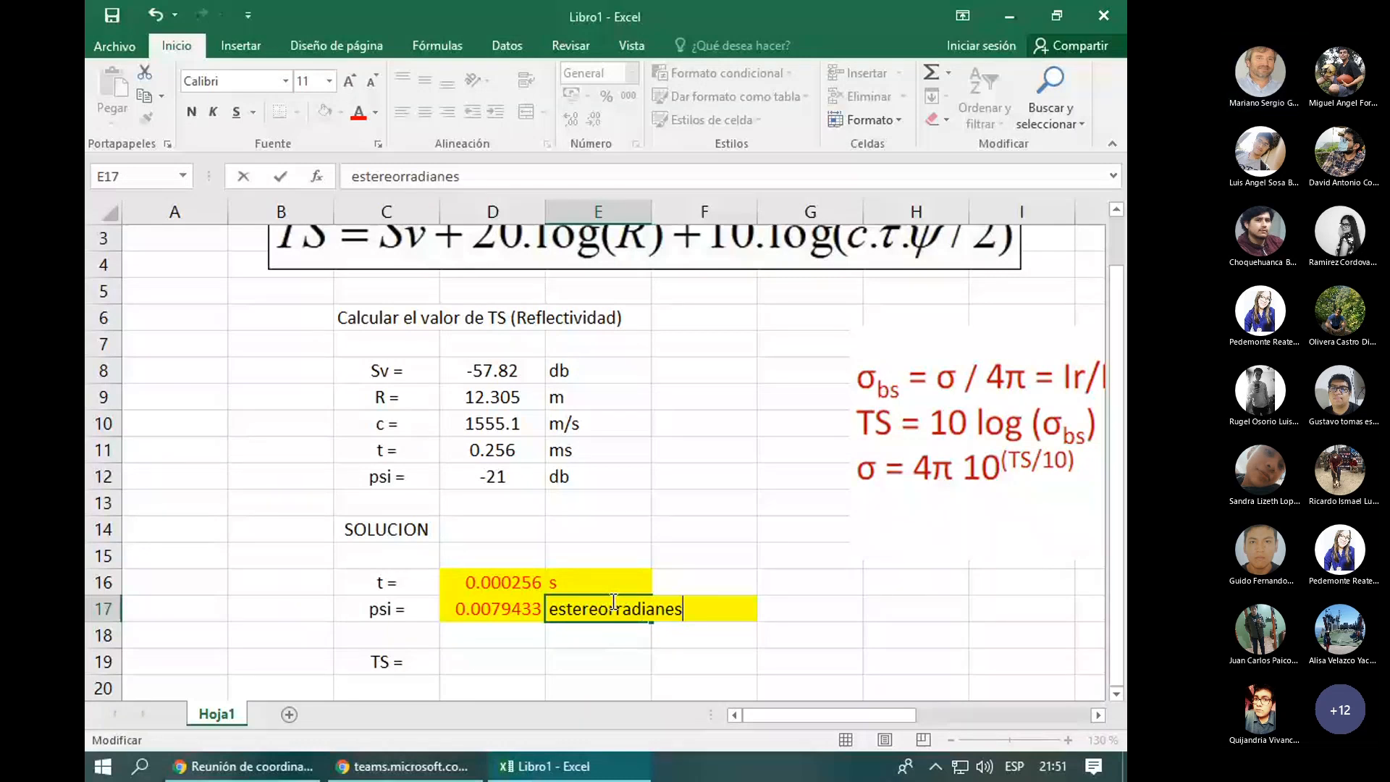
- Calculate TS in cell D19 with the formula =D8+20*LOG(D9)+10*LOG(D10*D16*D17/2)
{"action": "left_click", "coordinate": [502, 660]}
{"action": "type", "text": "="}
{"action": "left_click", "coordinate": [495, 367]}
{"action": "type", "text": "+"}
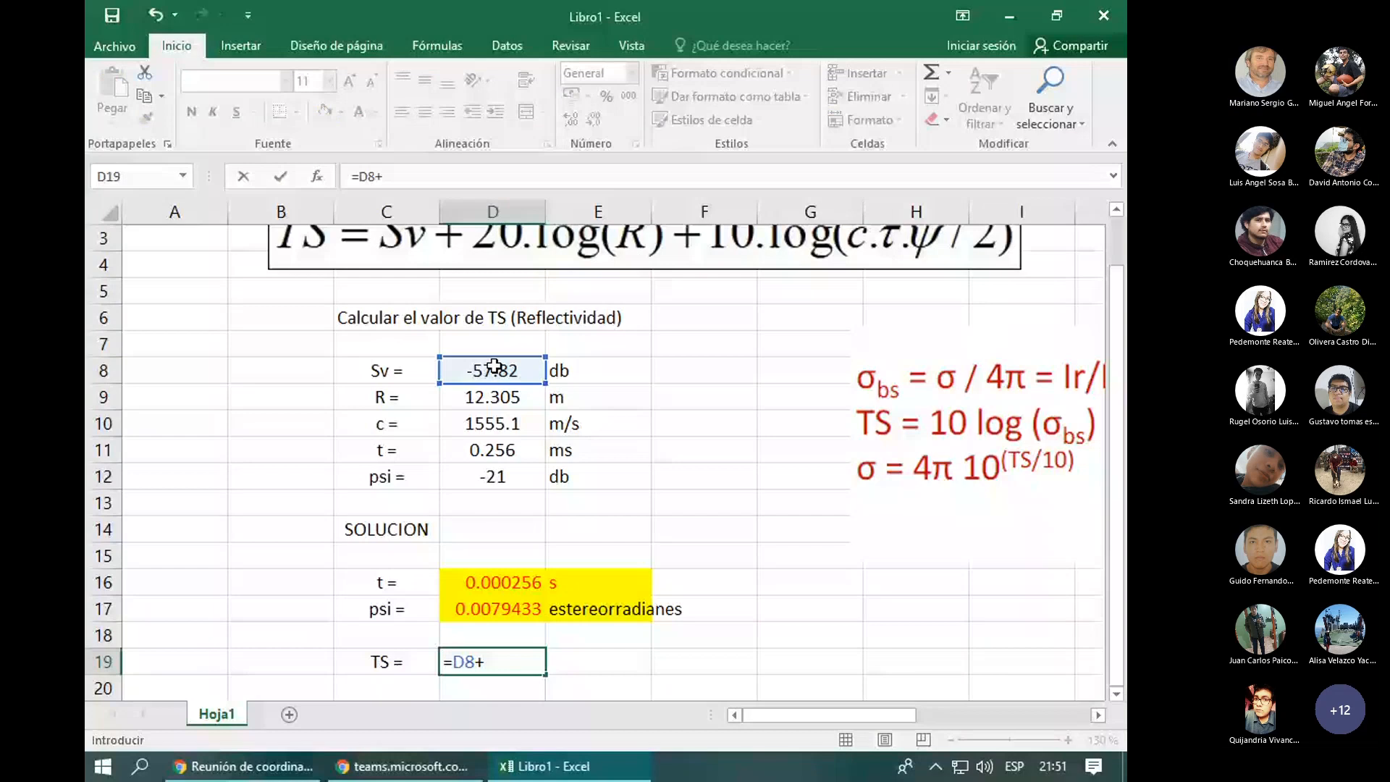
{"action": "type", "text": "20*LOG("}
{"action": "left_click", "coordinate": [498, 403]}
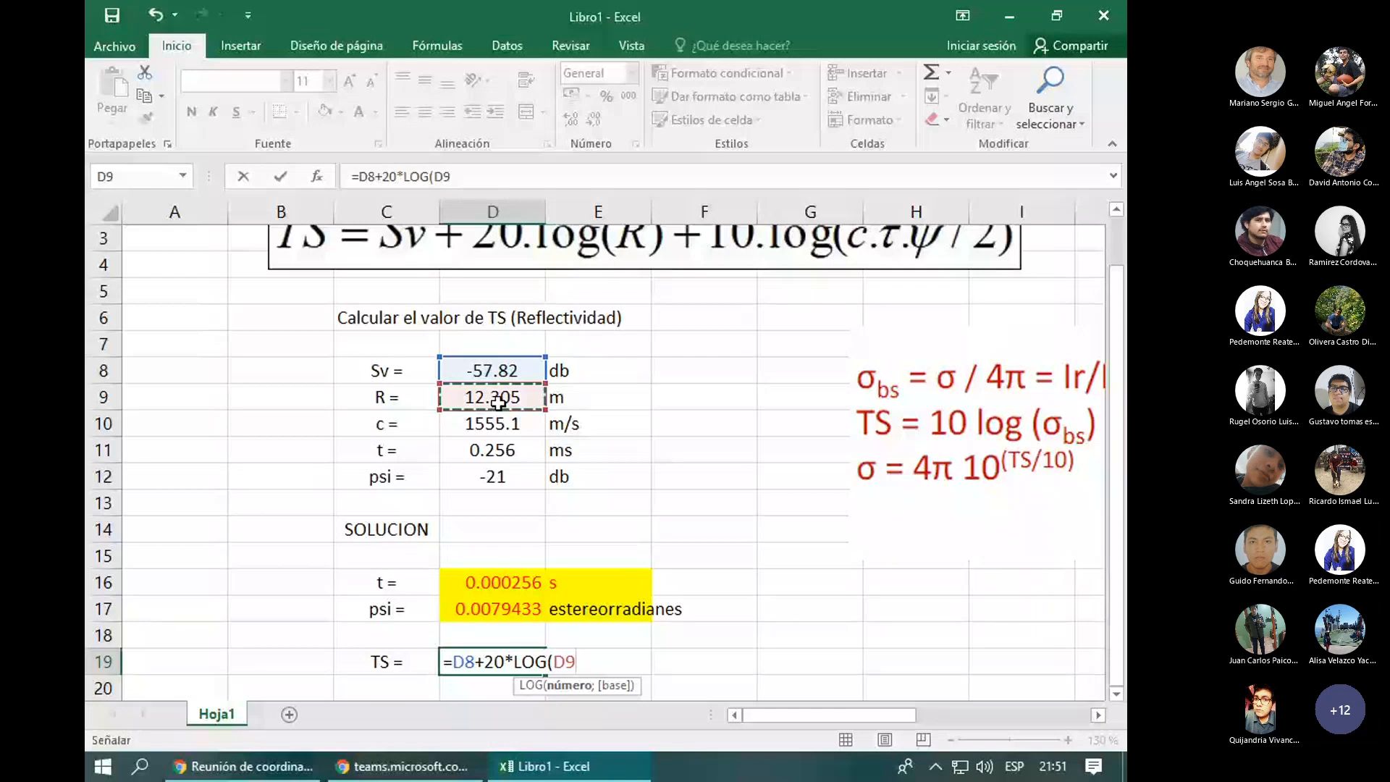
{"action": "type", "text": ")"}
{"action": "type", "text": "+"}
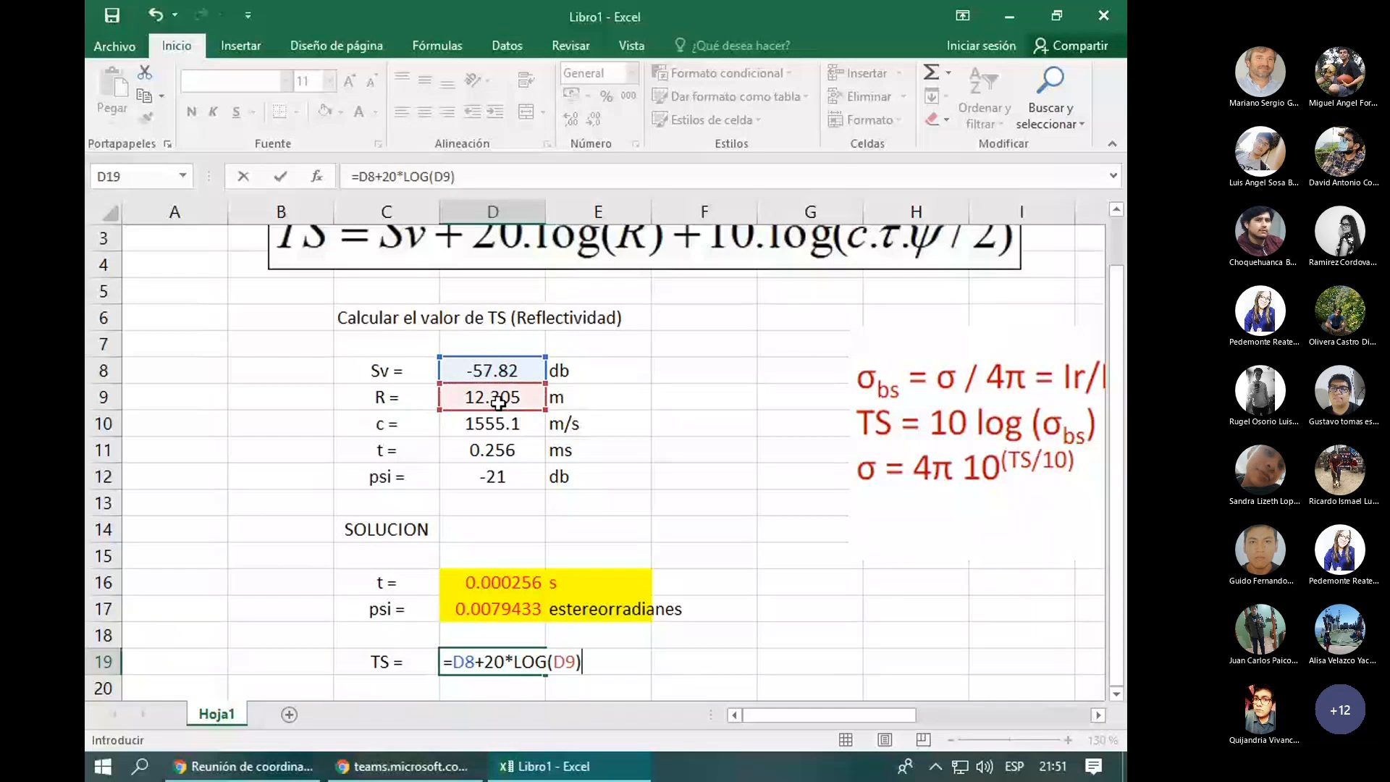
{"action": "type", "text": "10*LOG("}
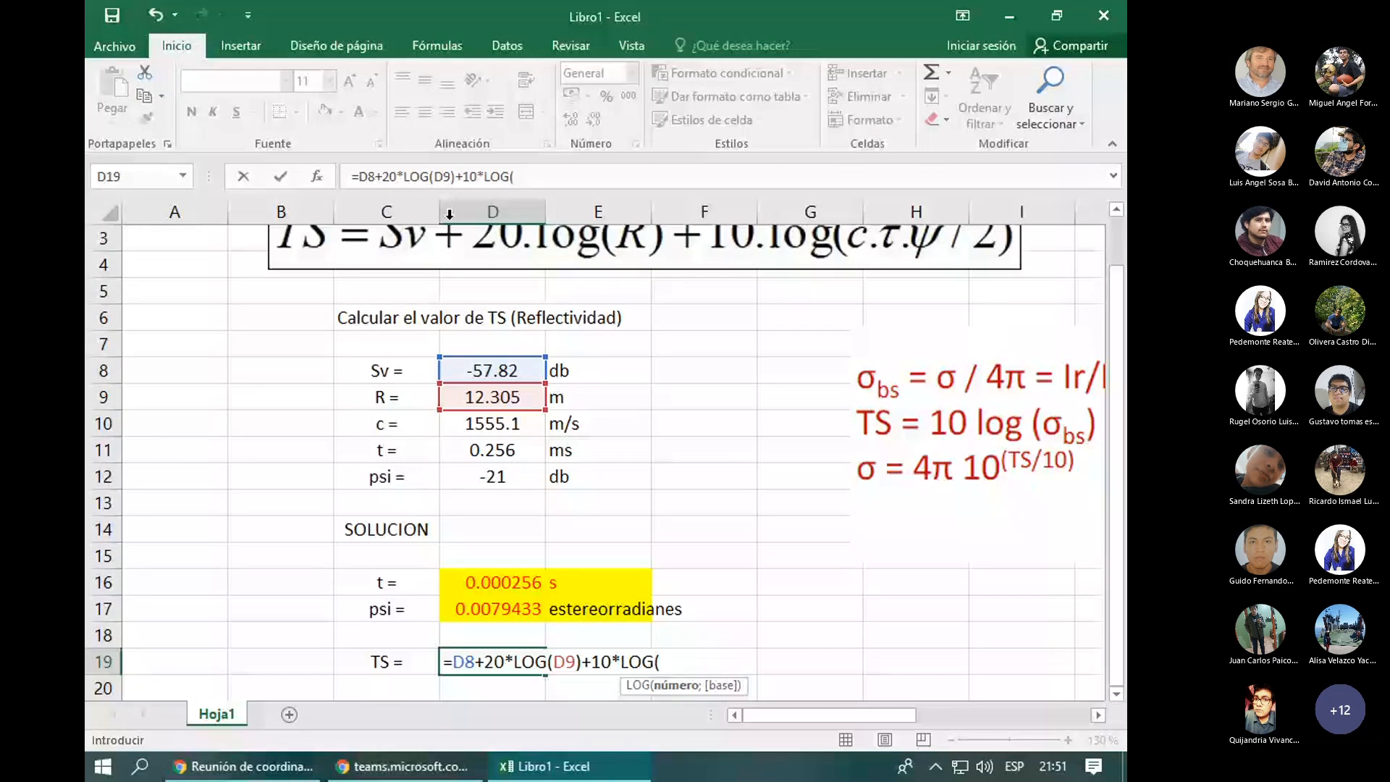
{"action": "left_click", "coordinate": [510, 423]}
{"action": "type", "text": "*"}
{"action": "left_click", "coordinate": [498, 597]}
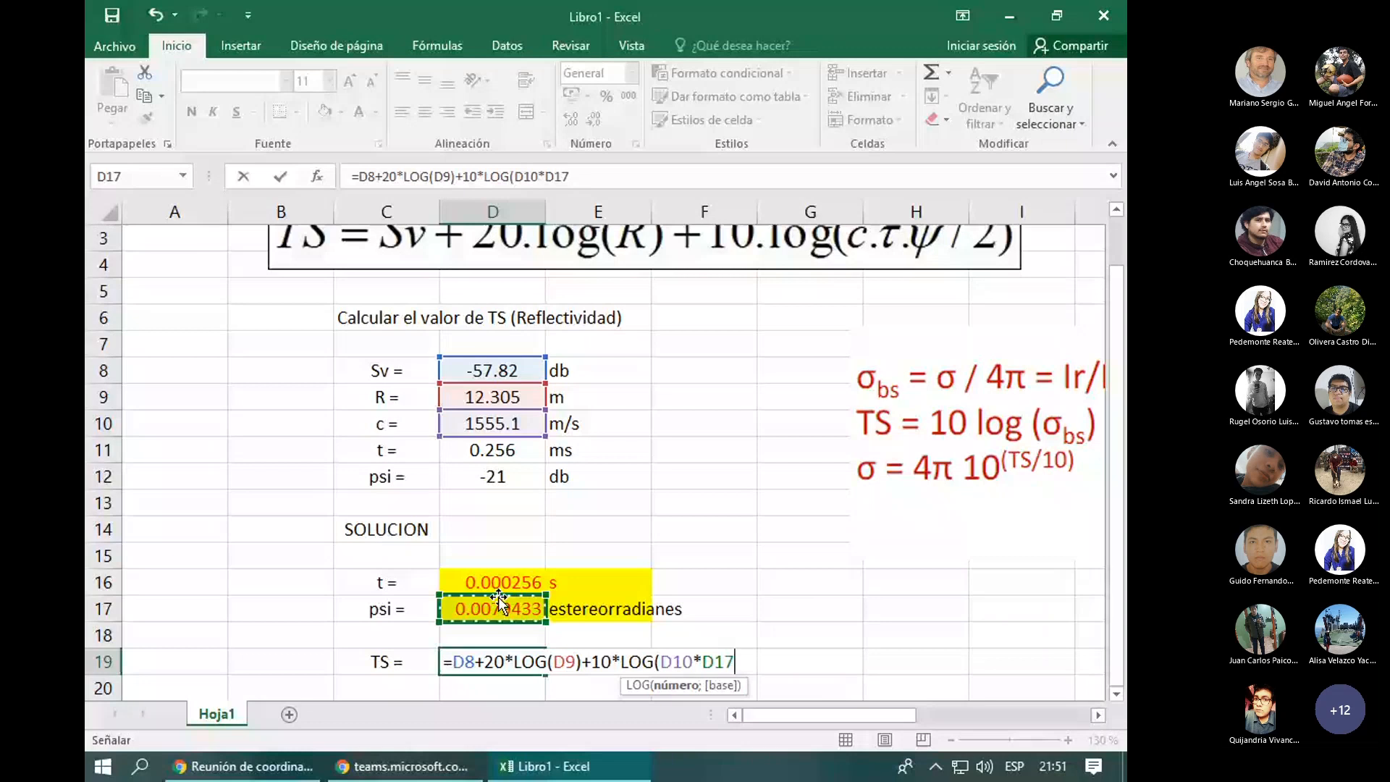
{"action": "left_click", "coordinate": [492, 594]}
{"action": "type", "text": "*"}
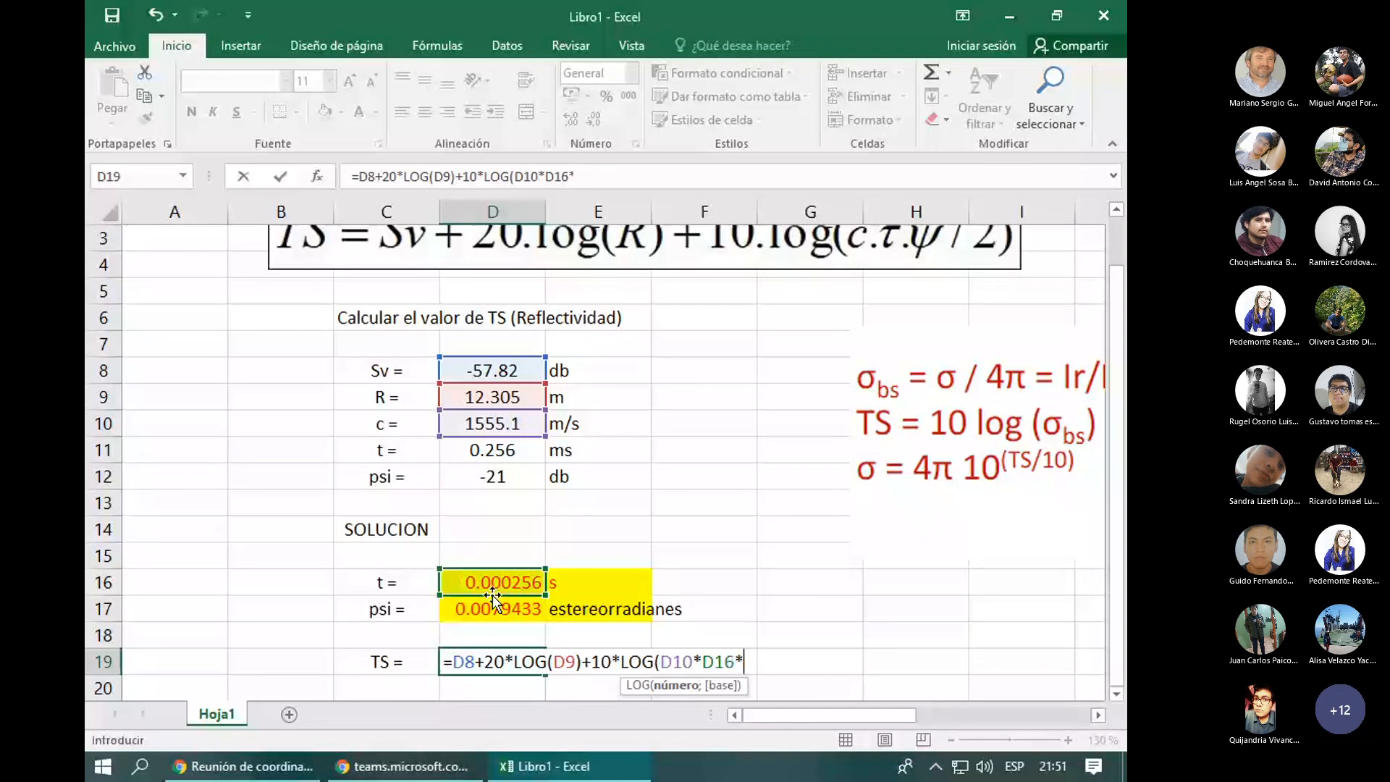
{"action": "left_click", "coordinate": [503, 610]}
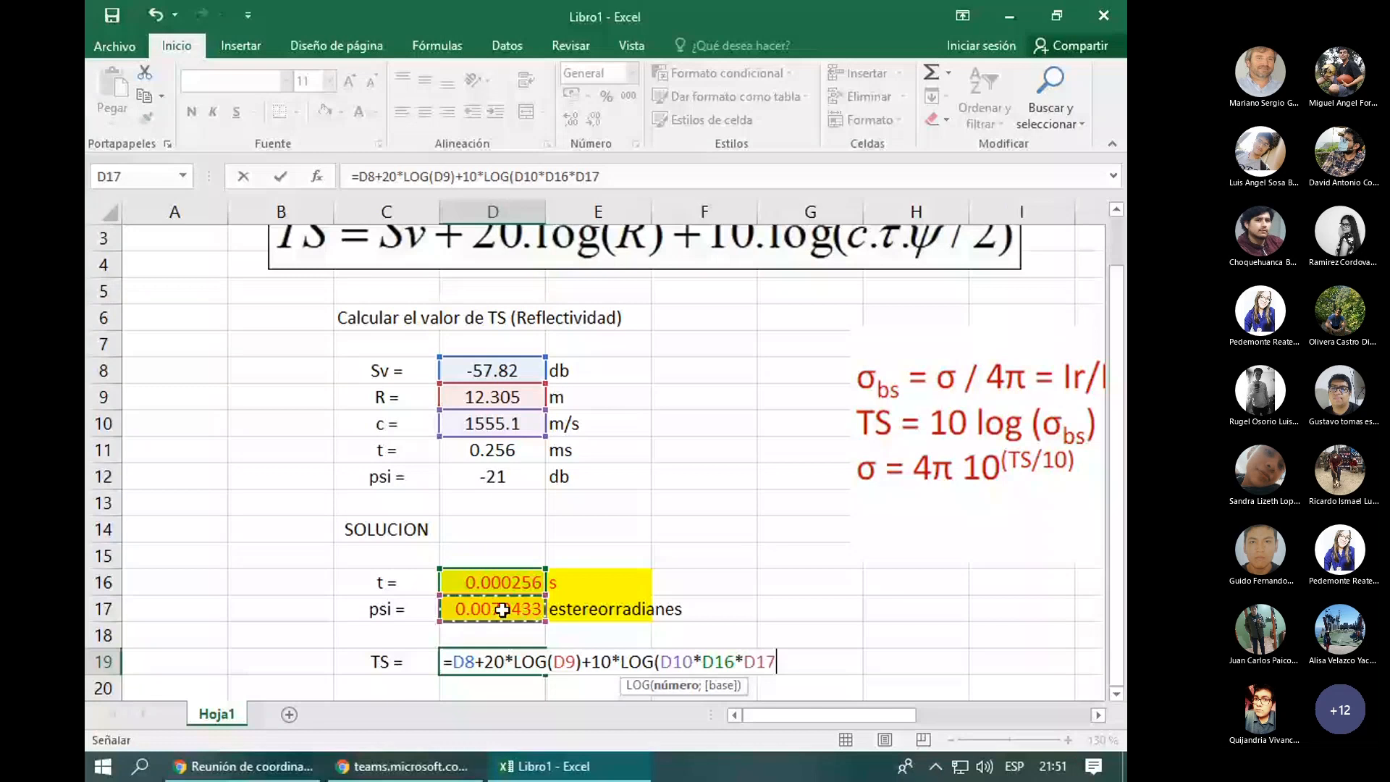
{"action": "key", "text": "Return"}
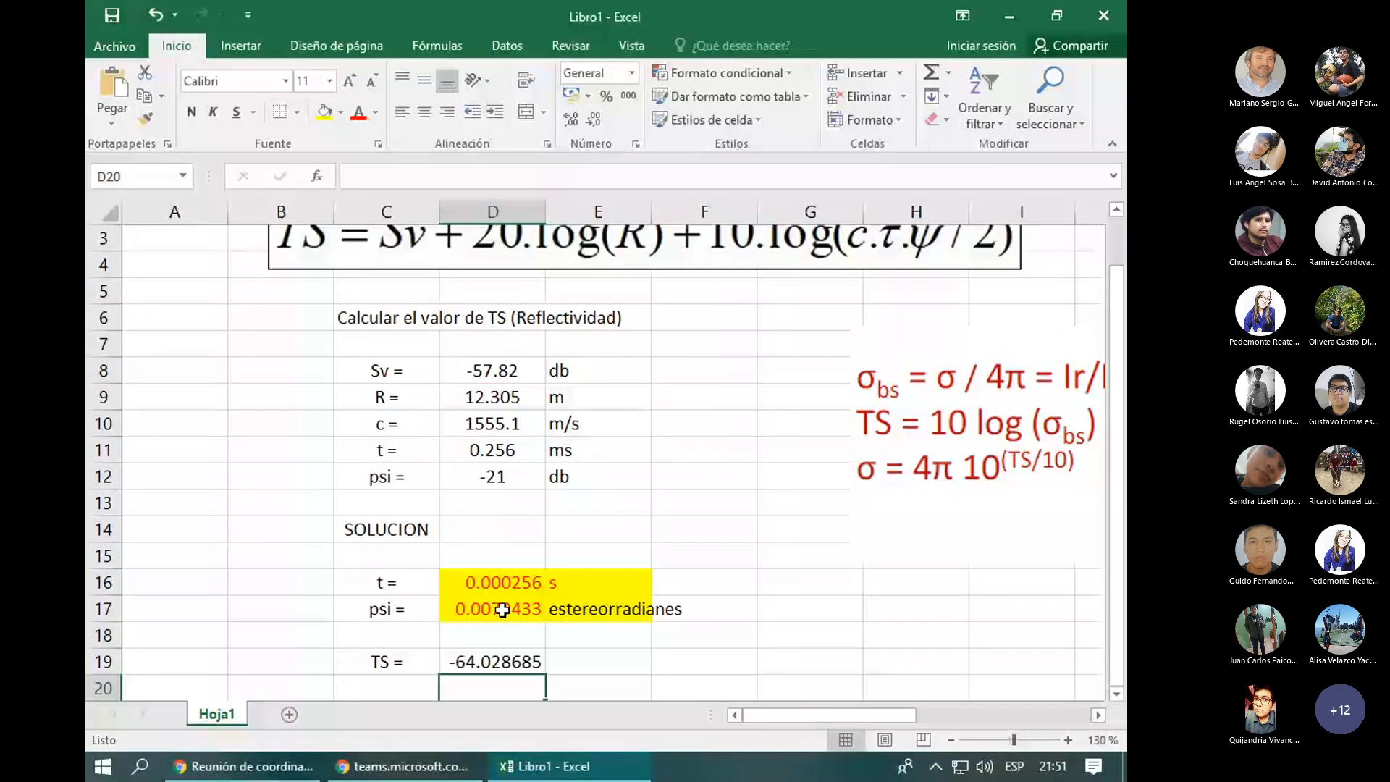
- Format the TS result in D19 with red bold font, yellow fill and all borders
{"action": "left_click", "coordinate": [500, 662]}
{"action": "left_click", "coordinate": [358, 113]}
{"action": "left_click", "coordinate": [324, 113]}
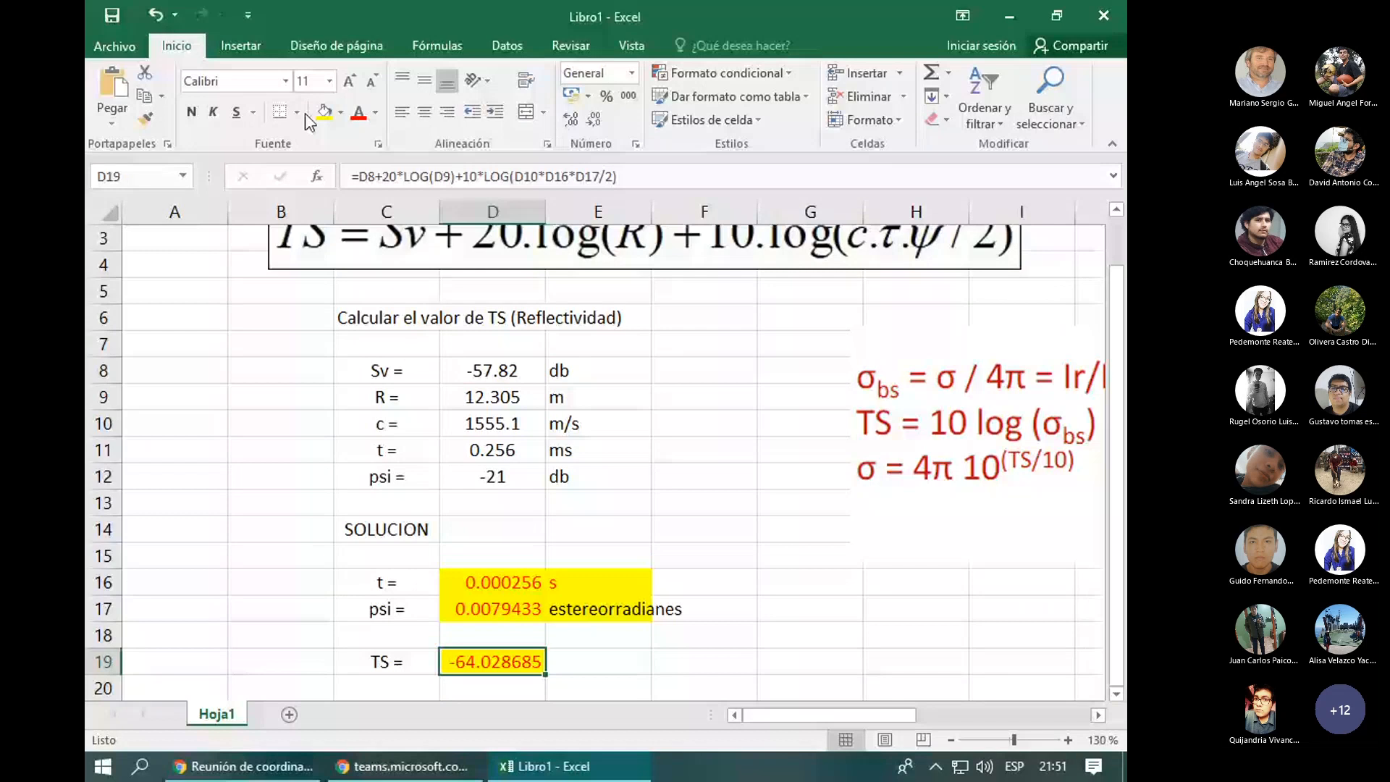
{"action": "left_click", "coordinate": [297, 113]}
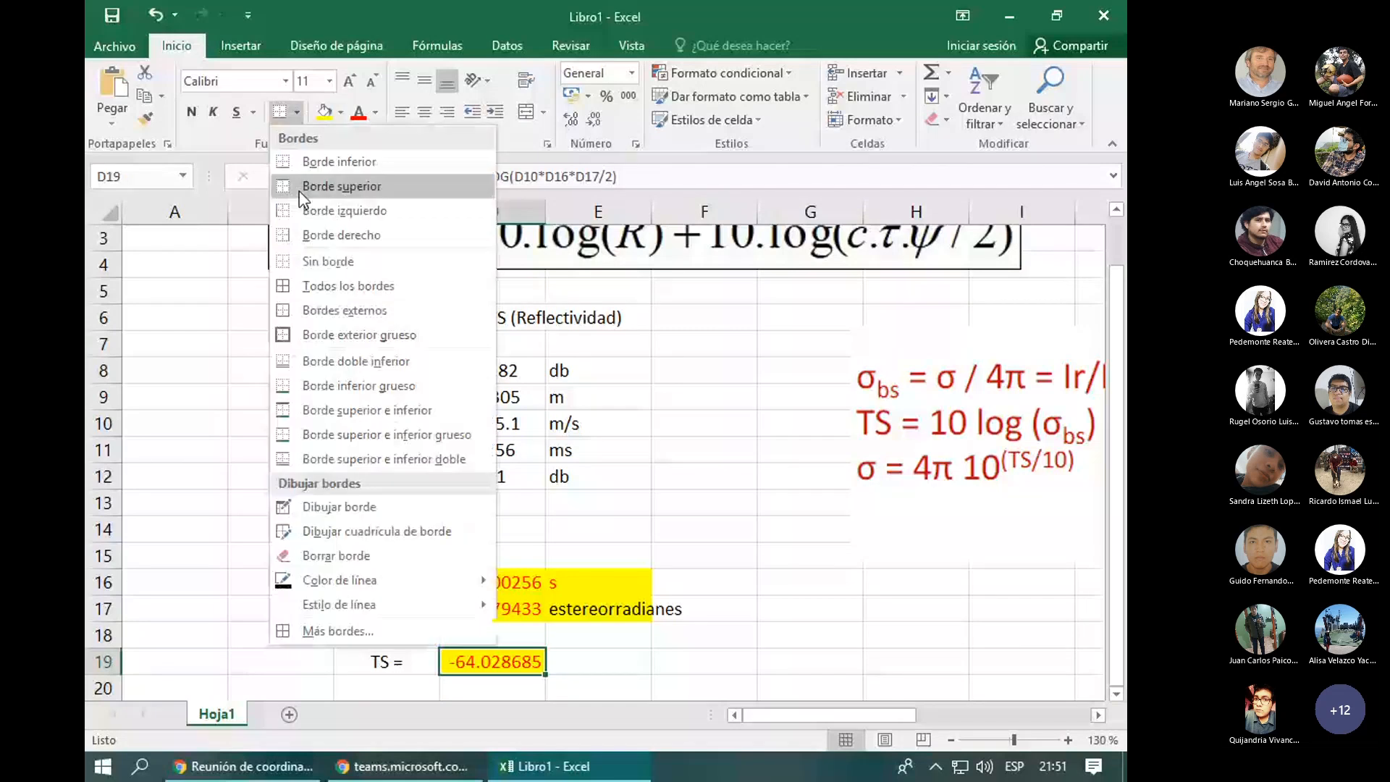
{"action": "left_click", "coordinate": [326, 286]}
{"action": "left_click", "coordinate": [191, 113]}
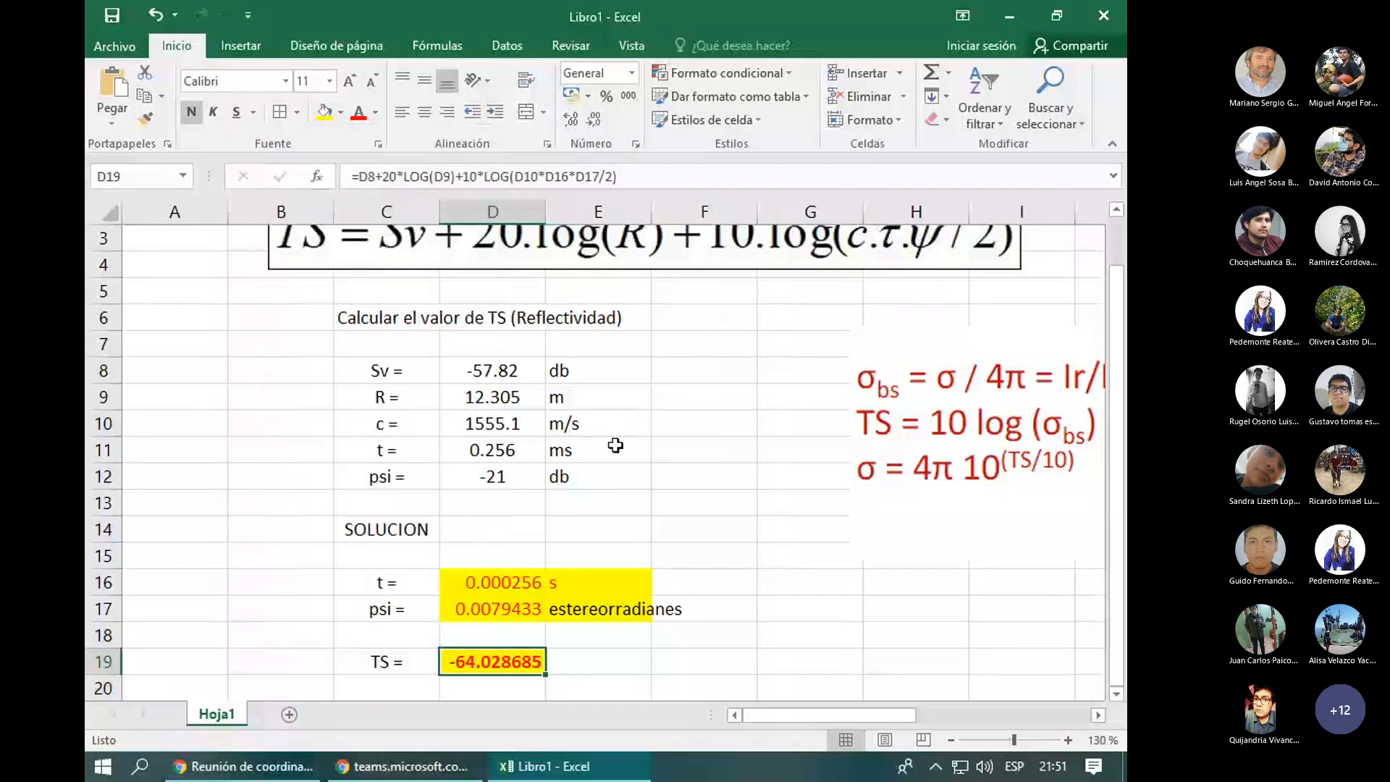
- Change the font color of the psi unit in E17 to red
{"action": "left_click", "coordinate": [612, 661]}
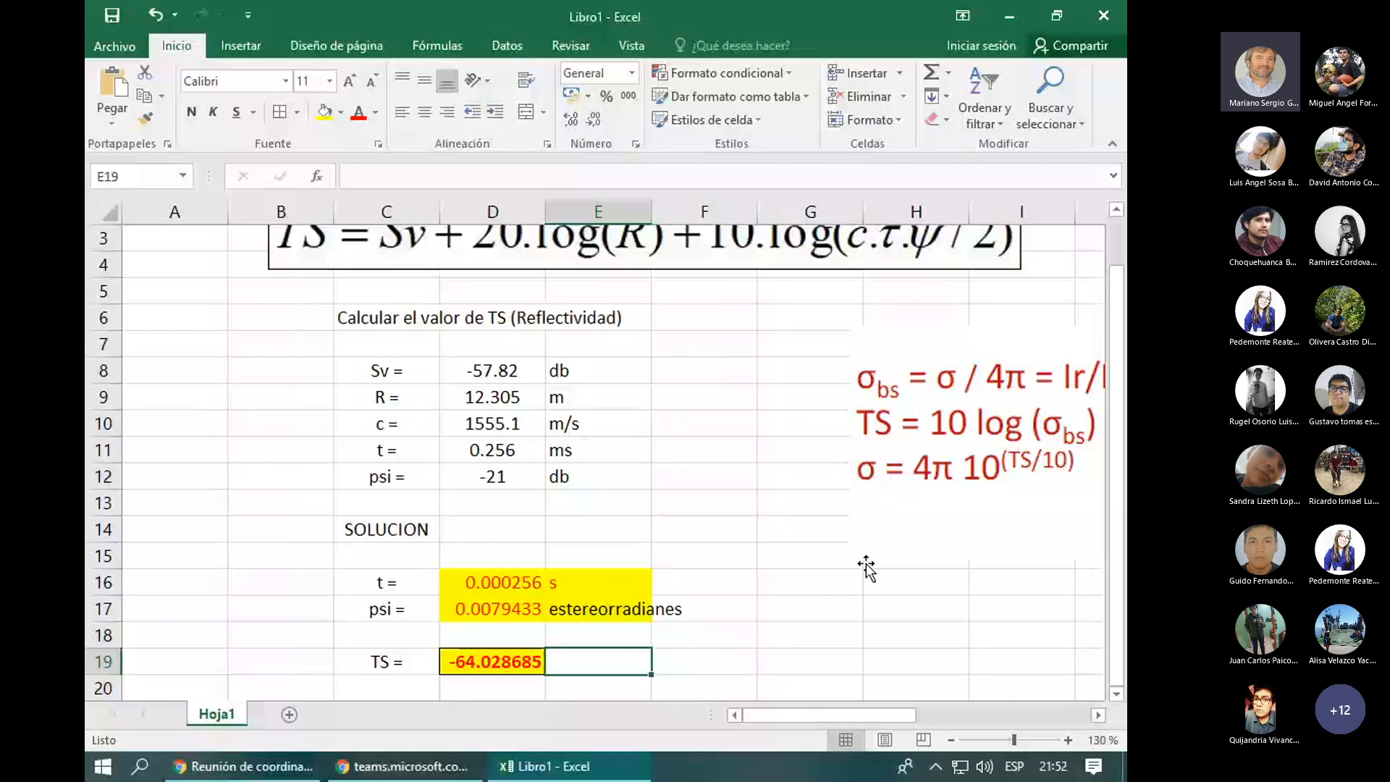
{"action": "key", "text": "Up"}
{"action": "key", "text": "Up"}
{"action": "left_click", "coordinate": [358, 112]}
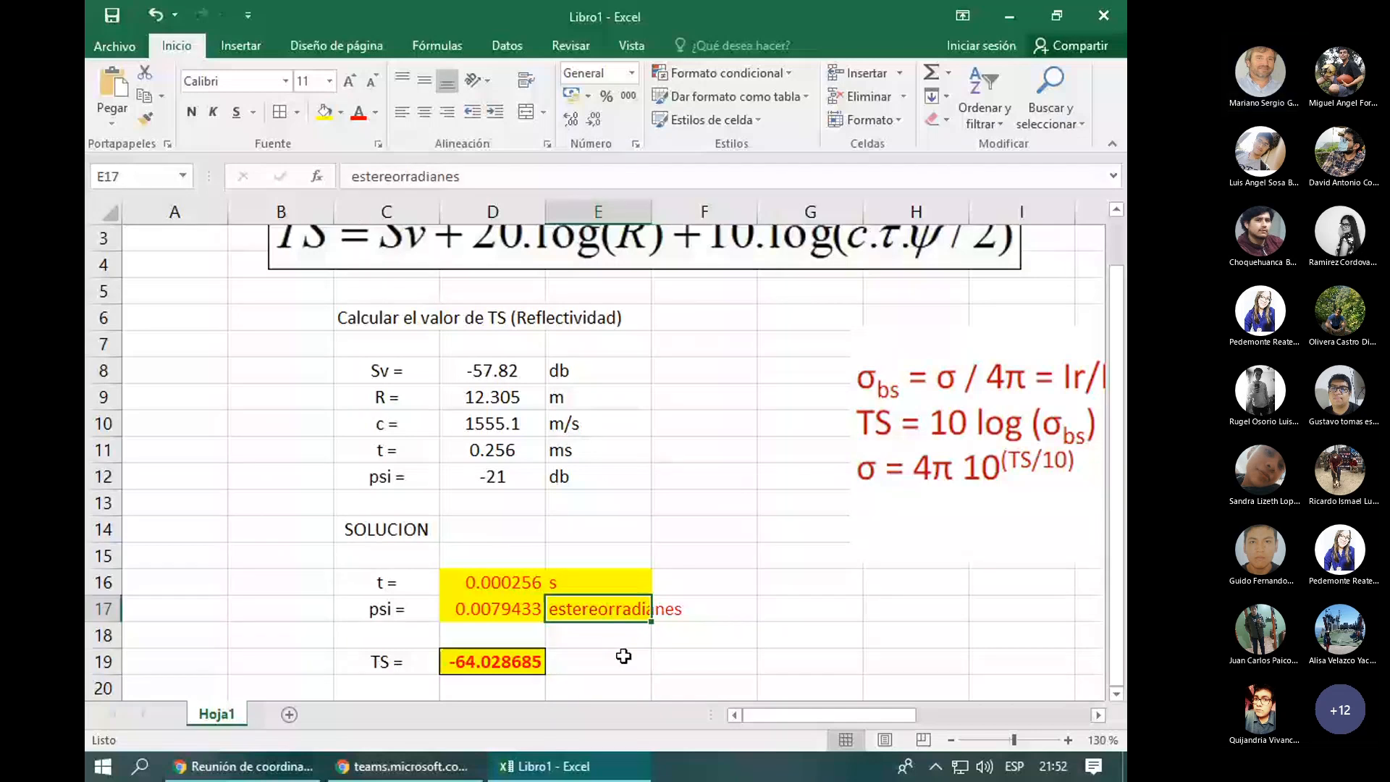
- Enter the unit "db" in E19 and format it with red bold font and yellow fill
{"action": "left_click", "coordinate": [623, 656]}
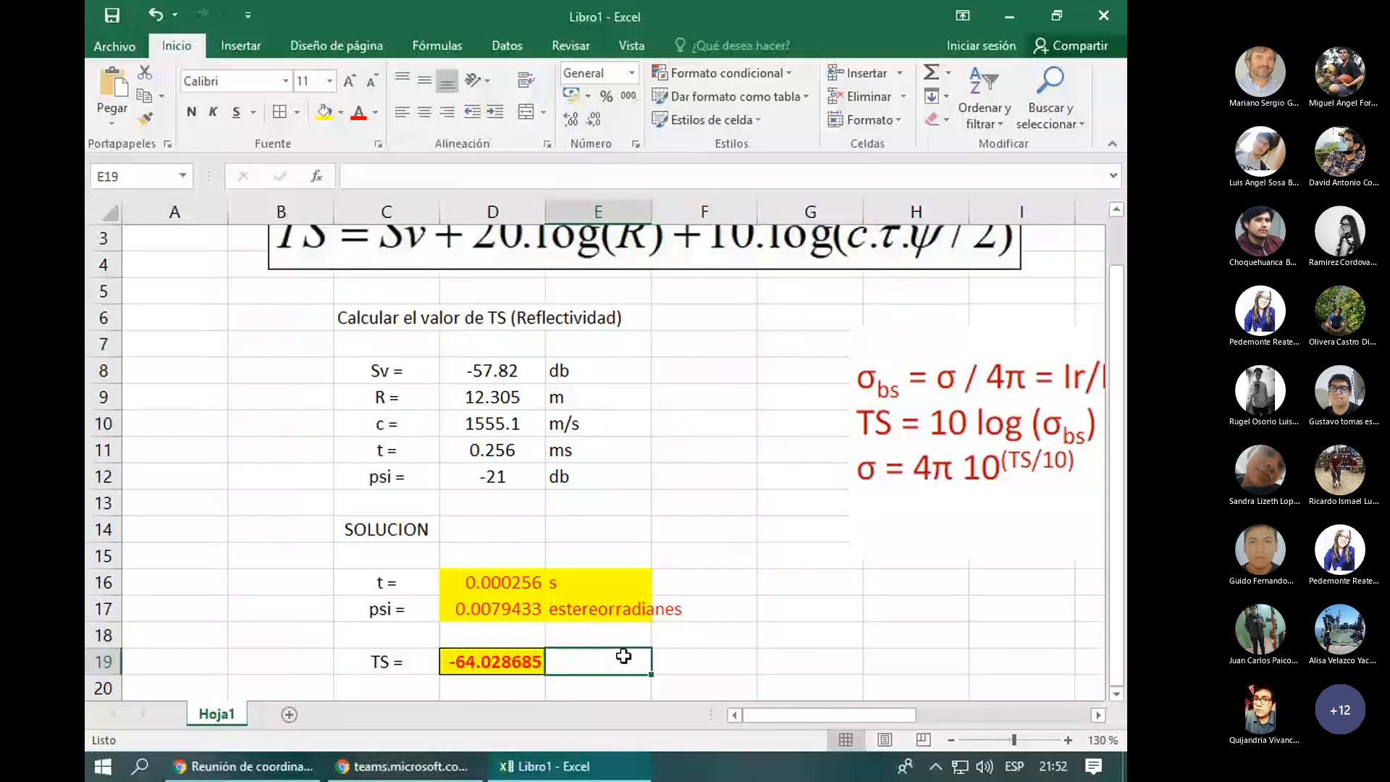
{"action": "type", "text": "db"}
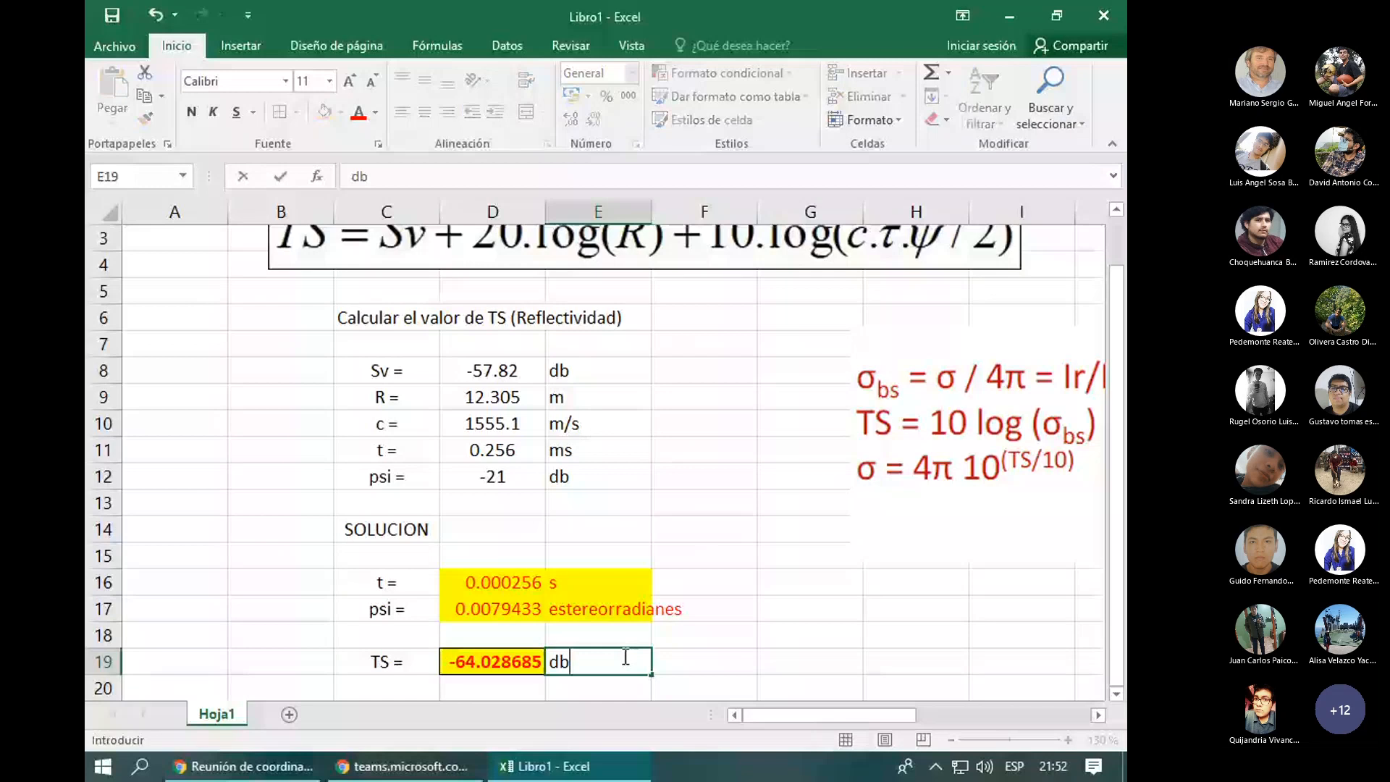
{"action": "key", "text": "Return"}
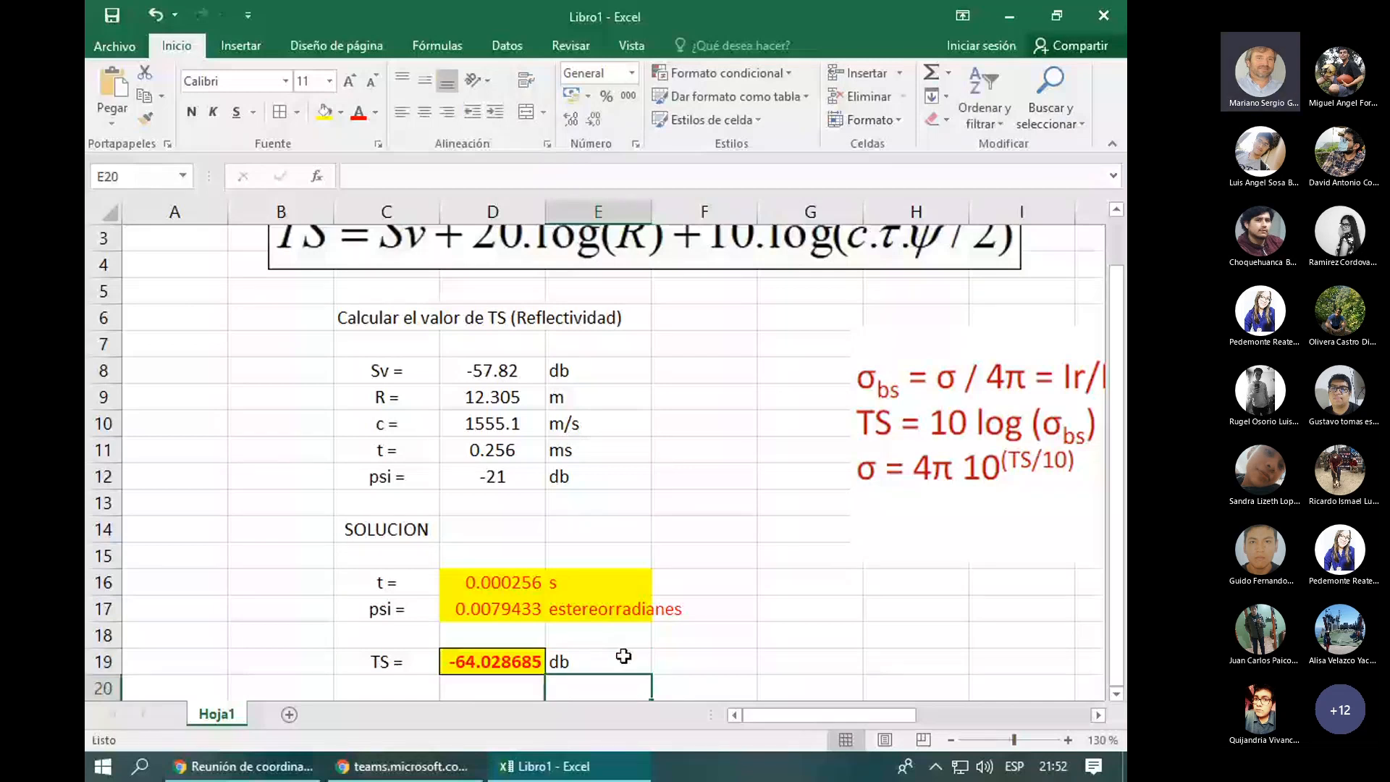
{"action": "left_click", "coordinate": [624, 656]}
{"action": "left_click", "coordinate": [786, 599]}
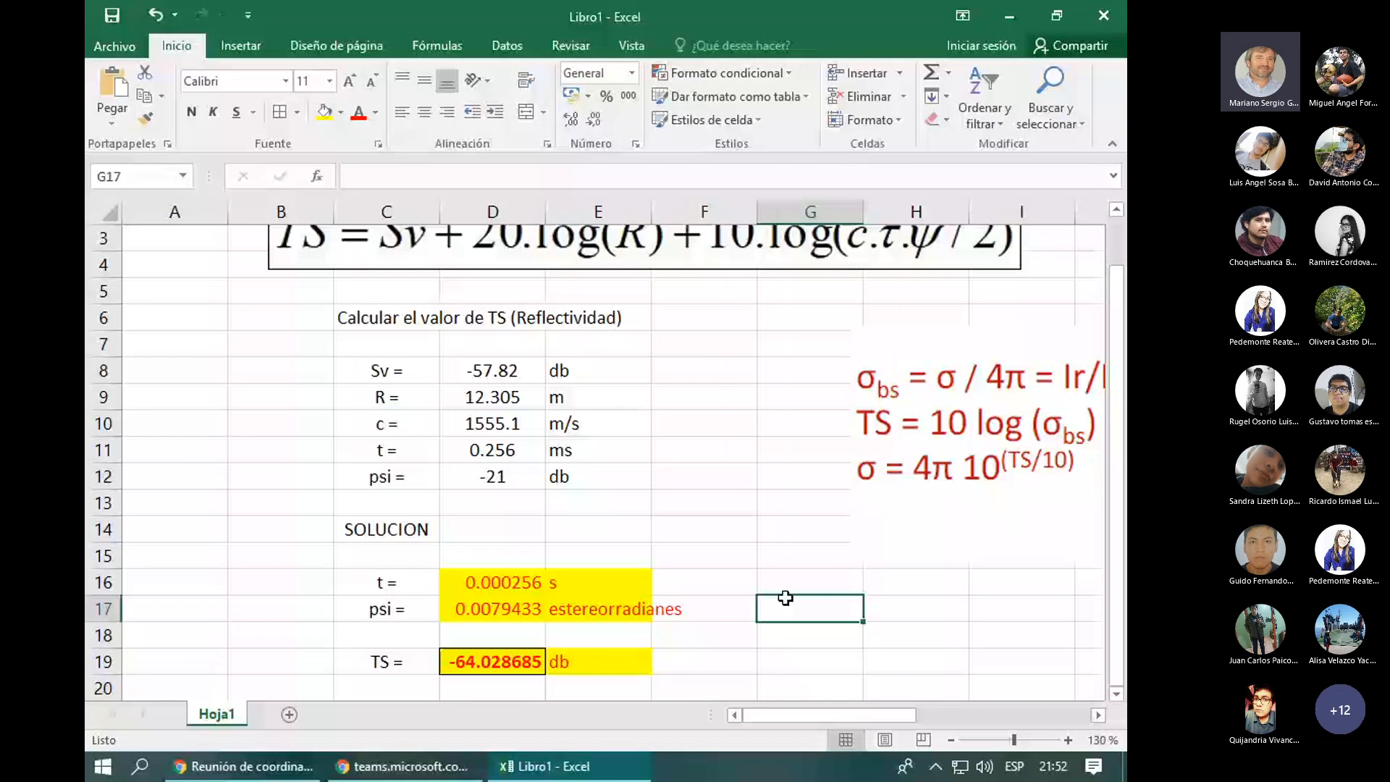
{"action": "key", "text": "Left"}
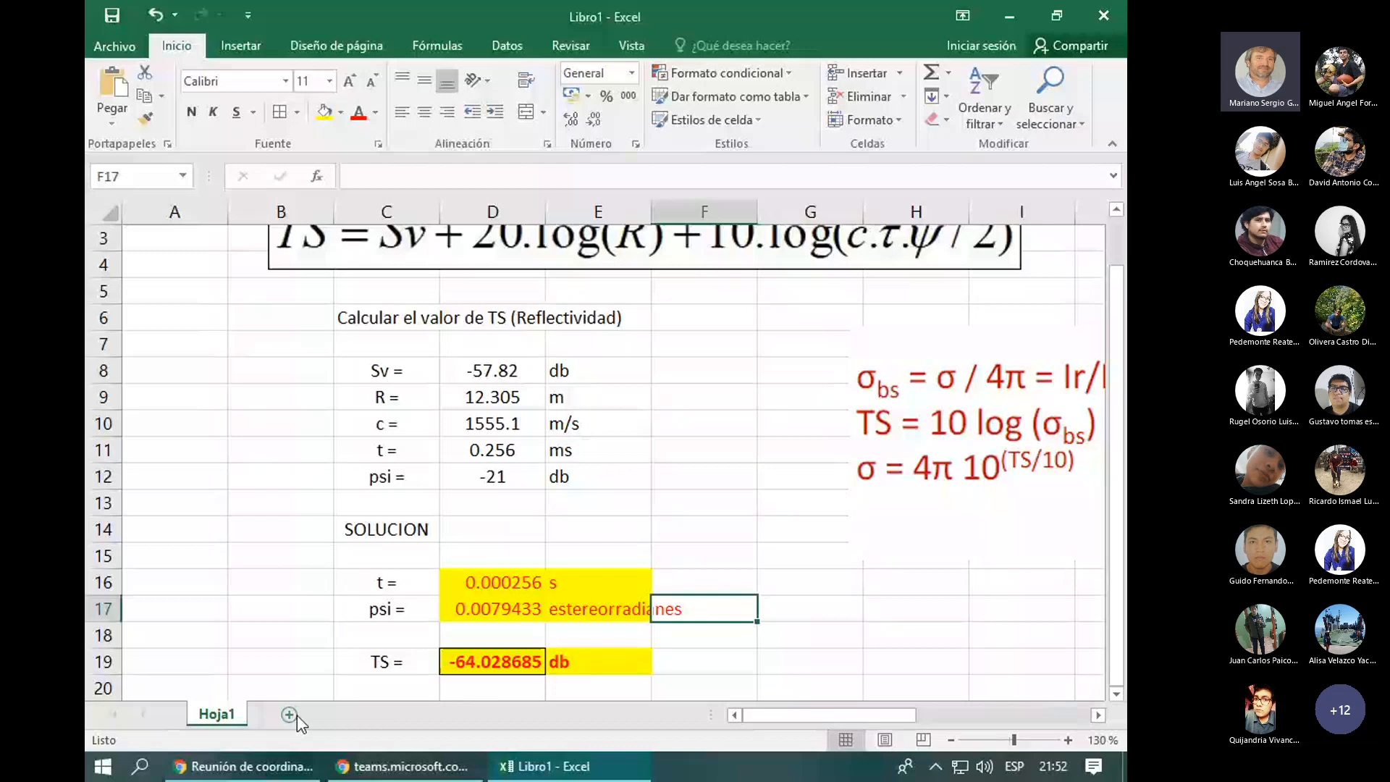
- Enter the note "(Valor de reflectividad)" in C20, below the TS label
{"action": "left_click", "coordinate": [352, 689]}
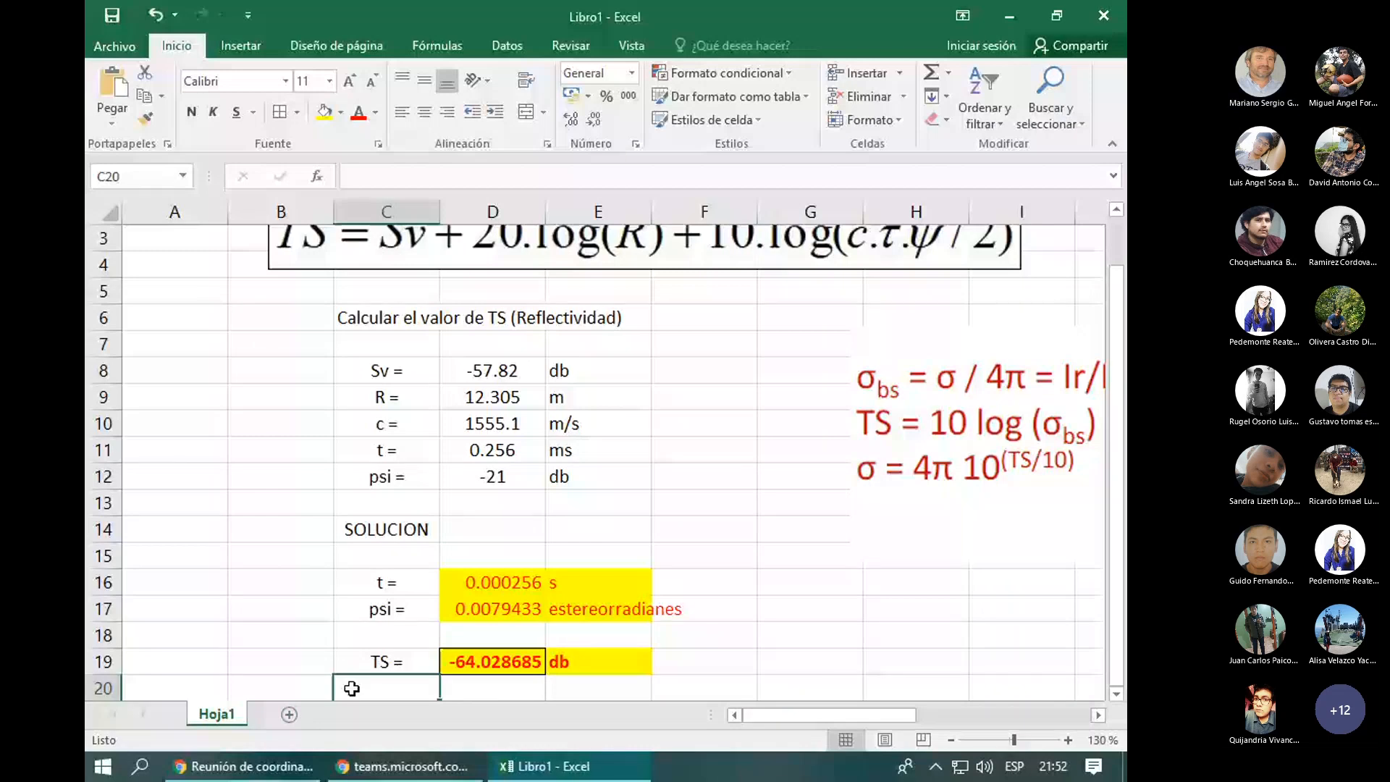
{"action": "type", "text": "(Val"}
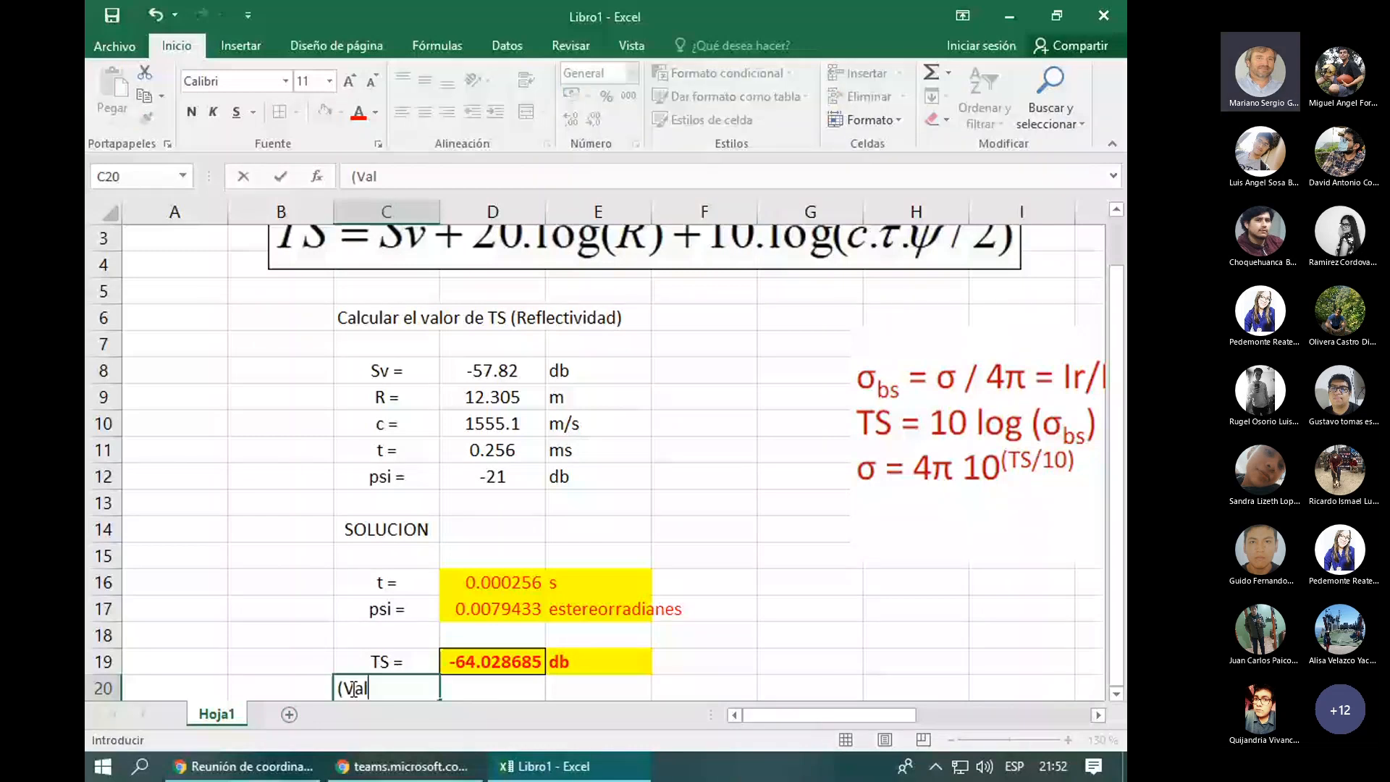
{"action": "type", "text": "or de reflectividad"}
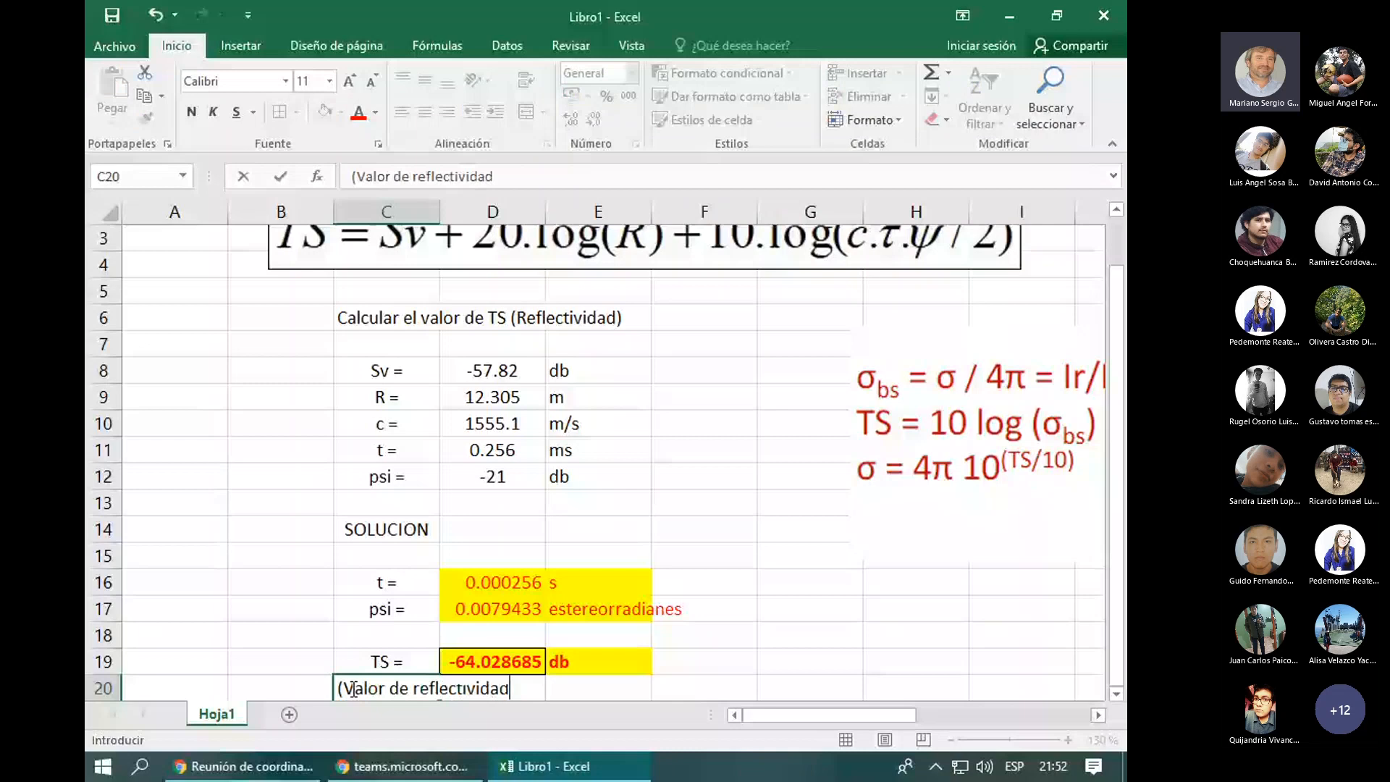
{"action": "type", "text": ")"}
{"action": "key", "text": "Return"}
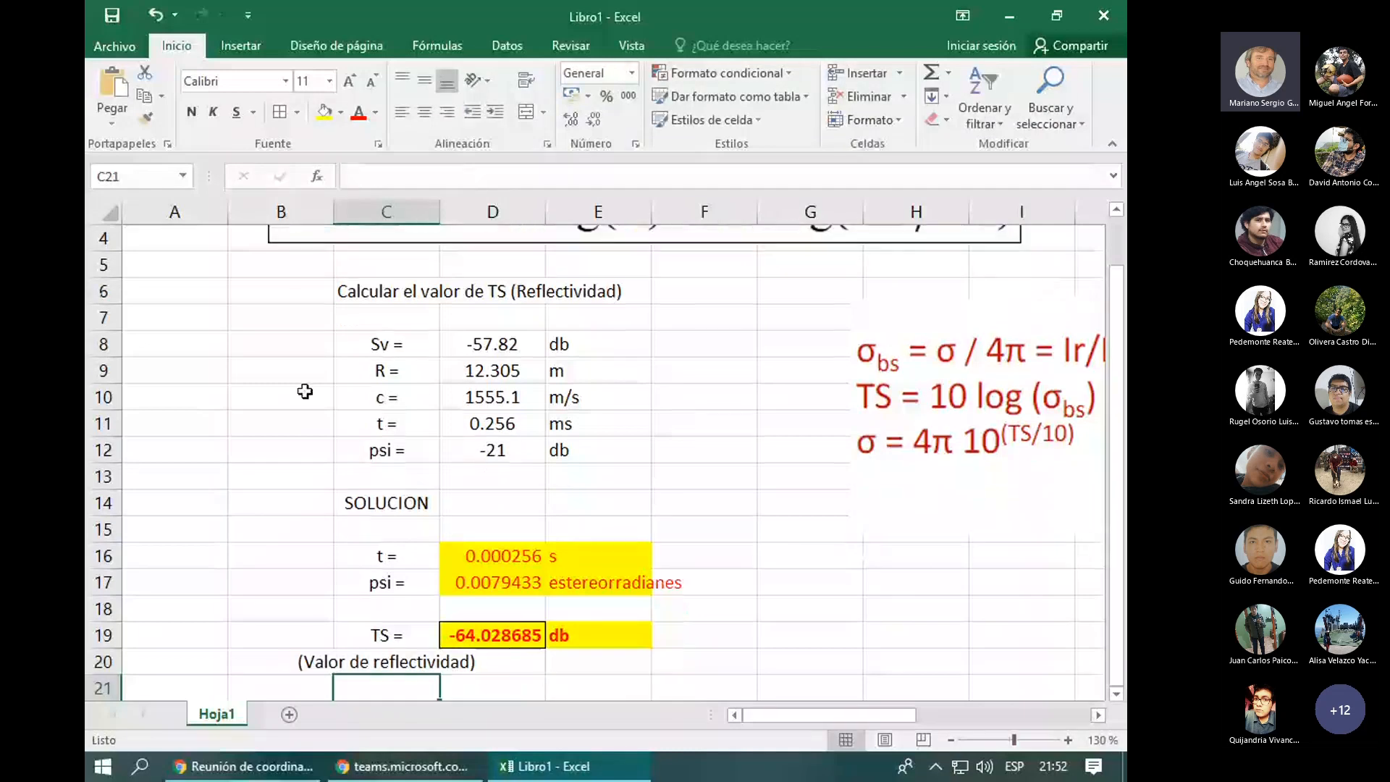
{"action": "left_click", "coordinate": [689, 524]}
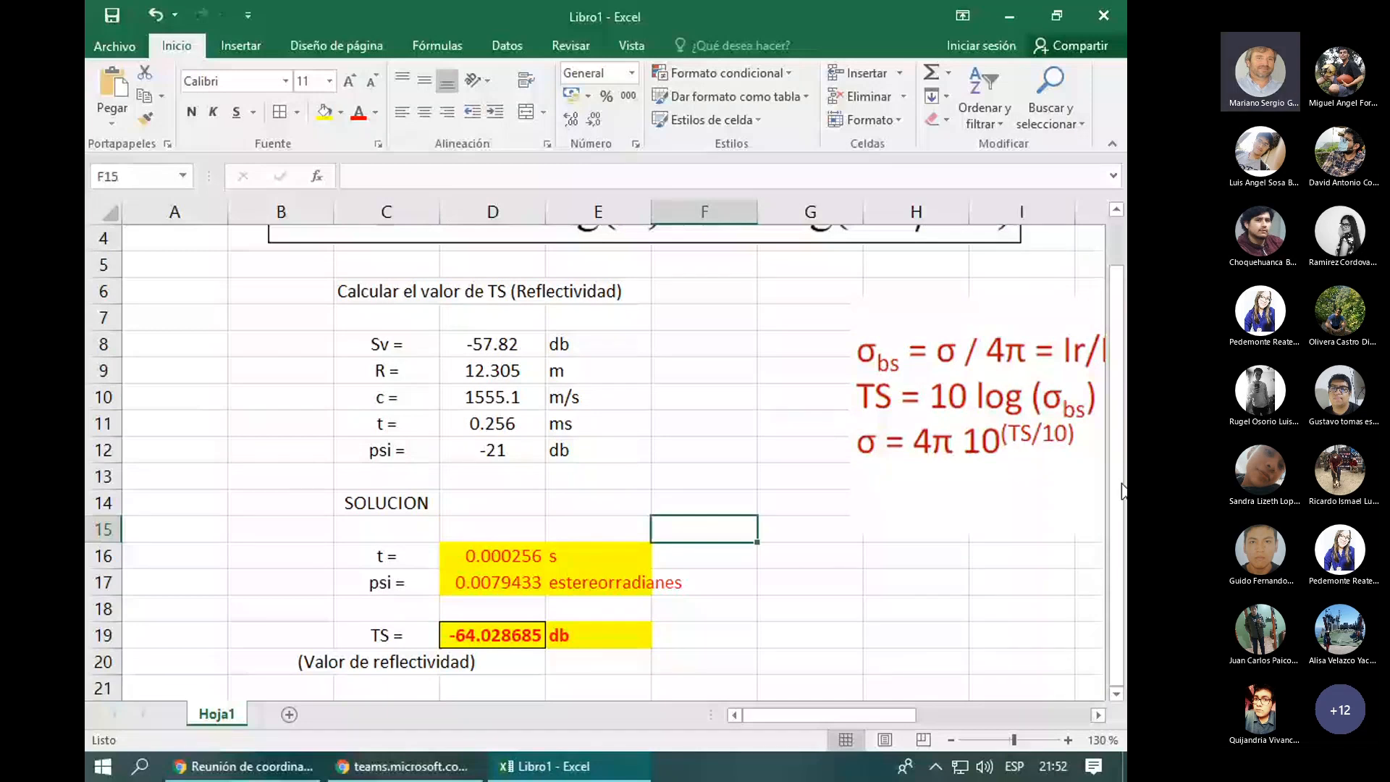
{"action": "left_click_drag", "start_coordinate": [1123, 492], "coordinate": [1124, 499]}
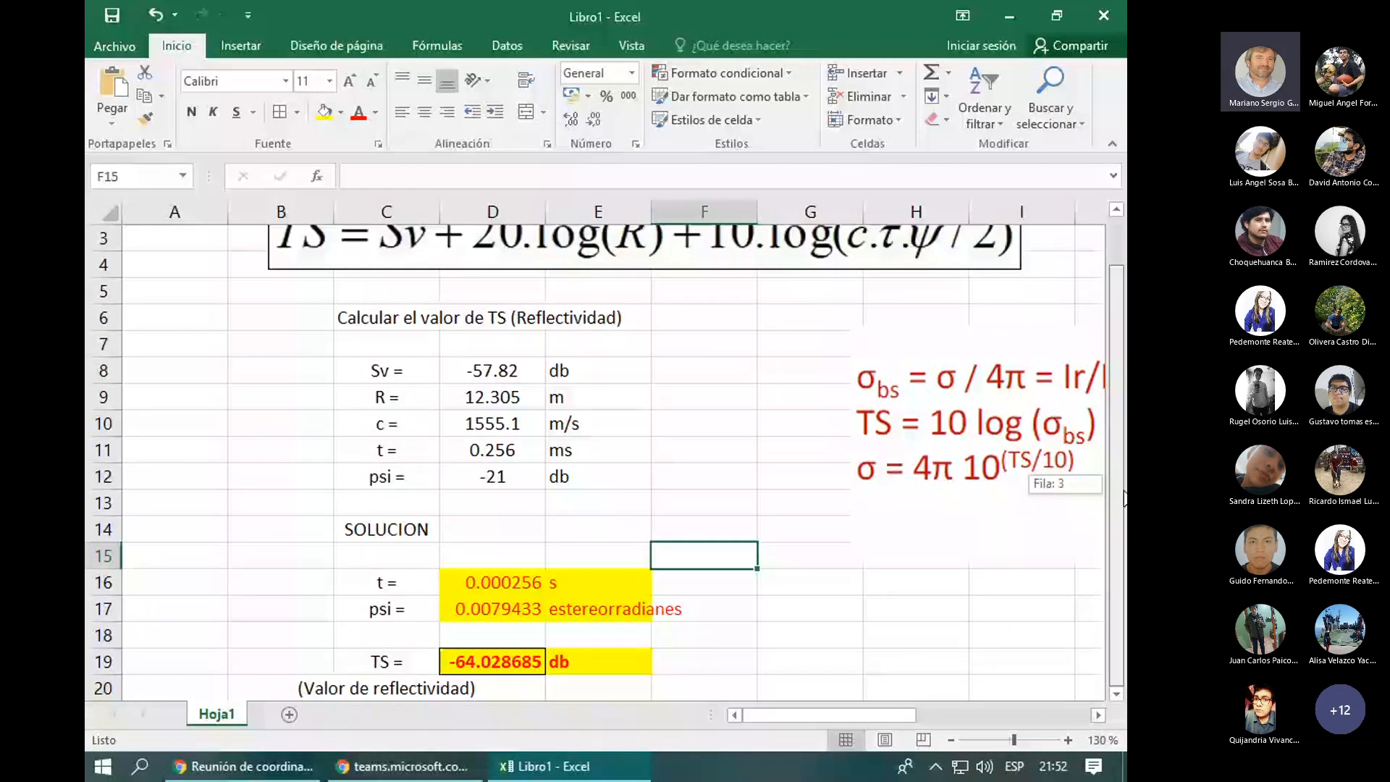
{"action": "left_click_drag", "start_coordinate": [1125, 498], "coordinate": [1124, 499]}
{"action": "left_click", "coordinate": [933, 627]}
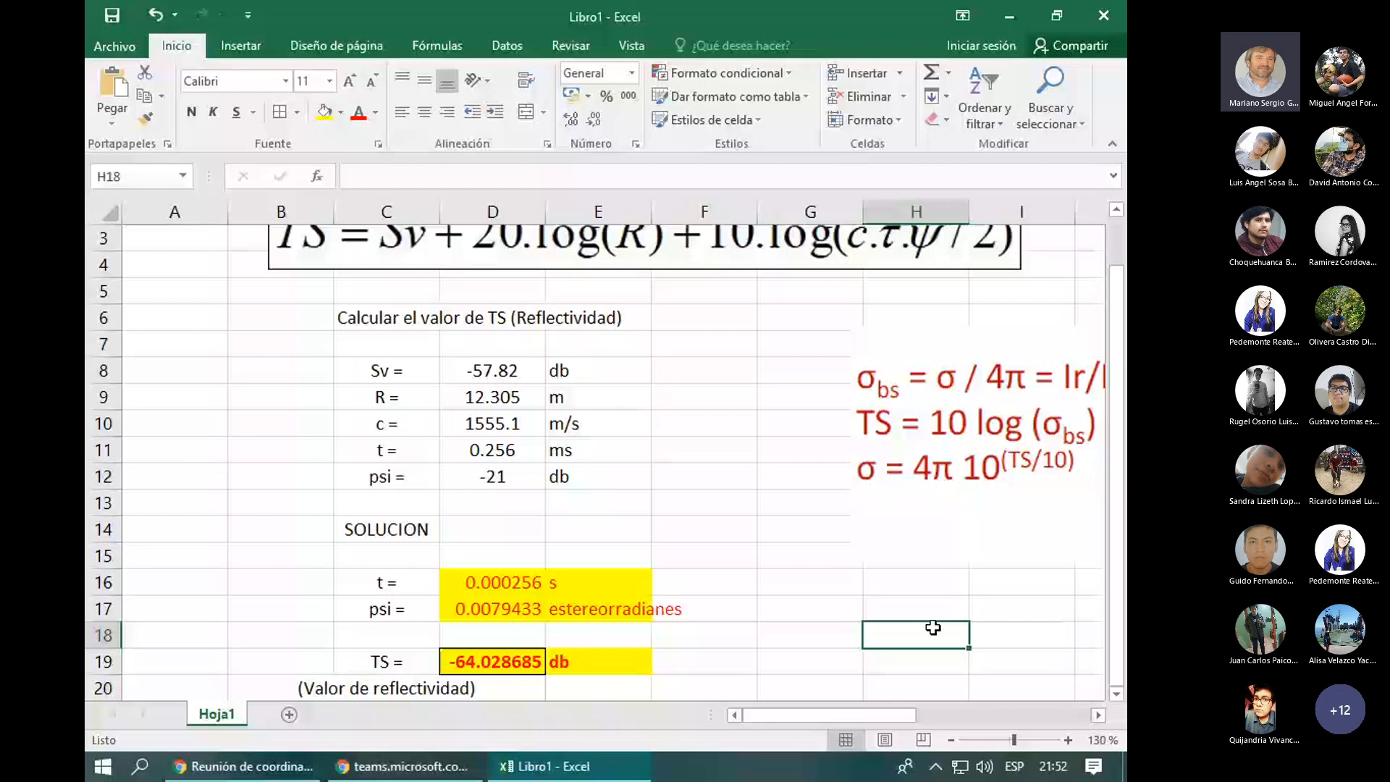
- Save the workbook as EJERCICIO 1 in the PRACTICA folder inside ACUSTICA on the Desktop, and switch to the Teams meeting in Chrome
{"action": "left_click", "coordinate": [129, 48]}
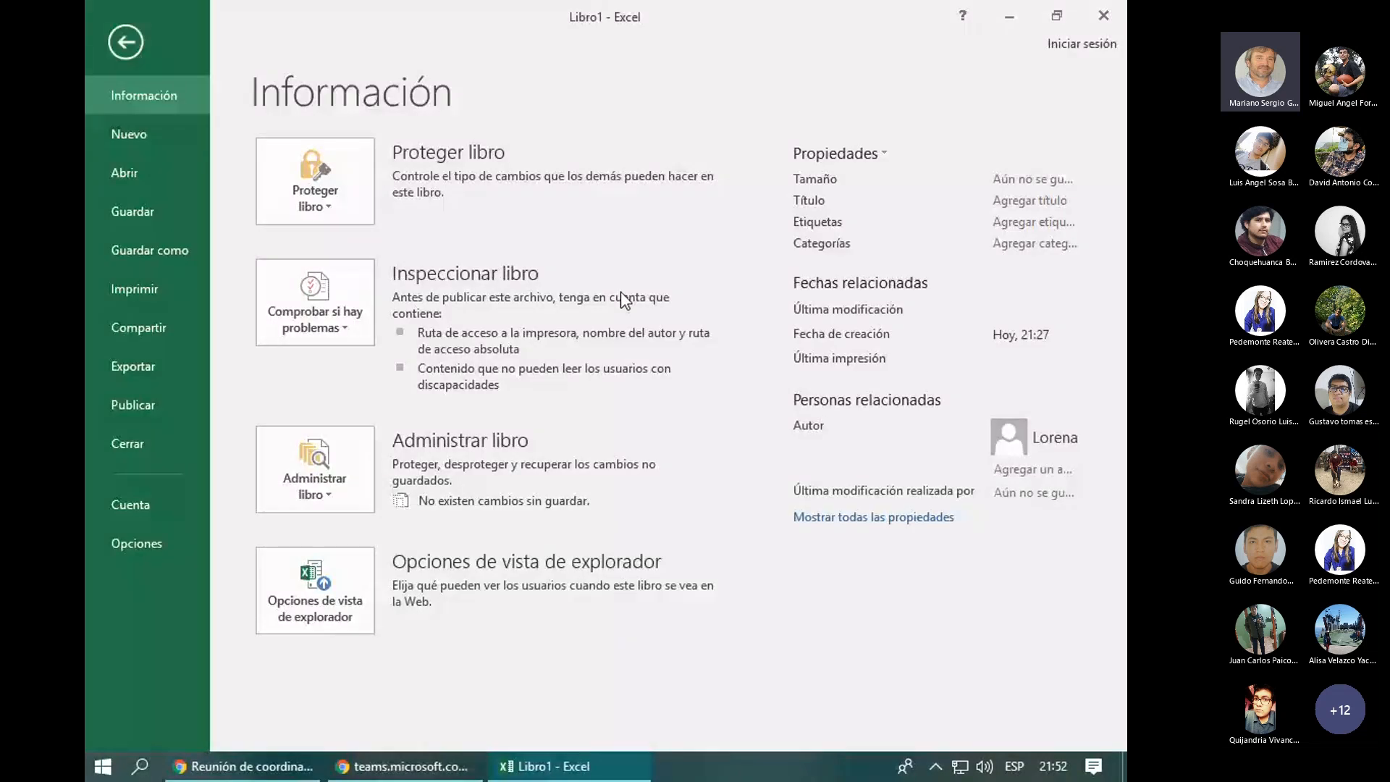
{"action": "left_click", "coordinate": [136, 217]}
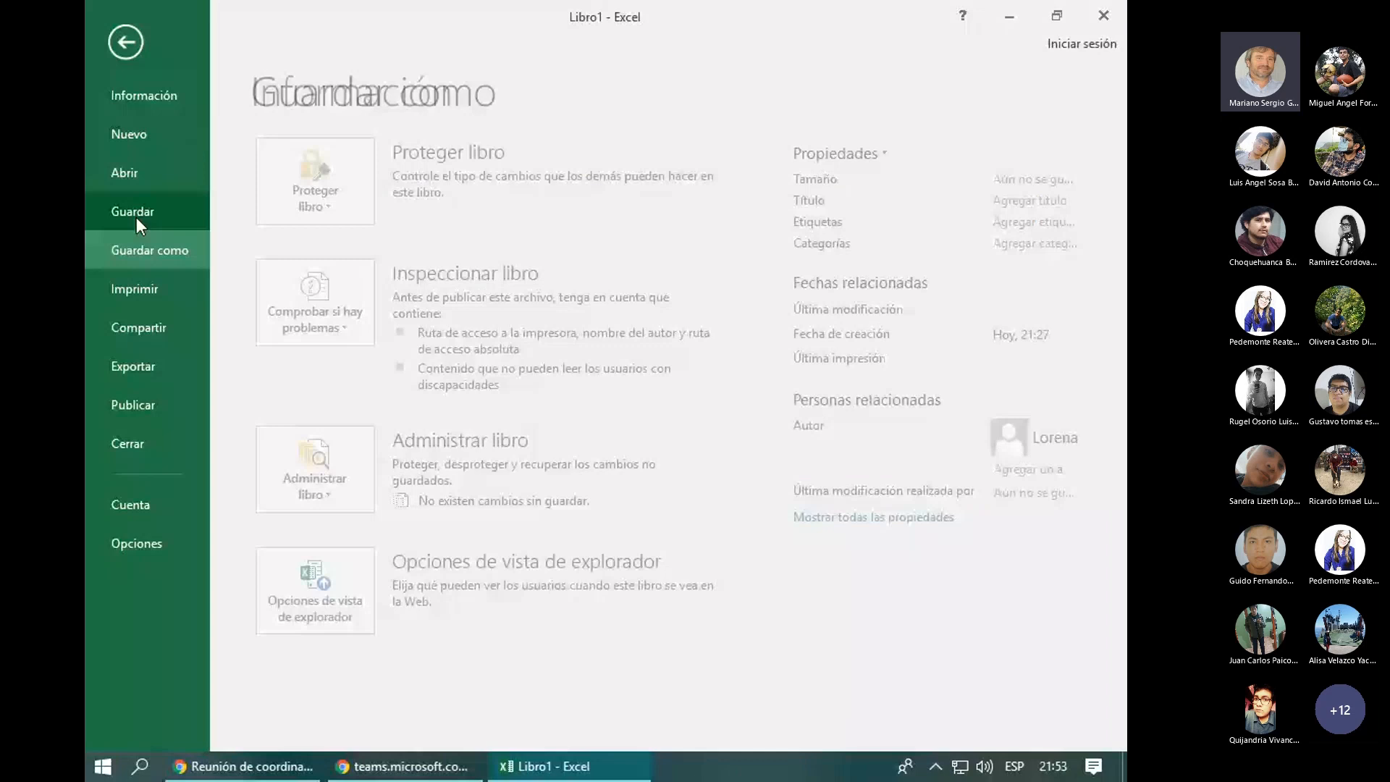
{"action": "left_click", "coordinate": [415, 328]}
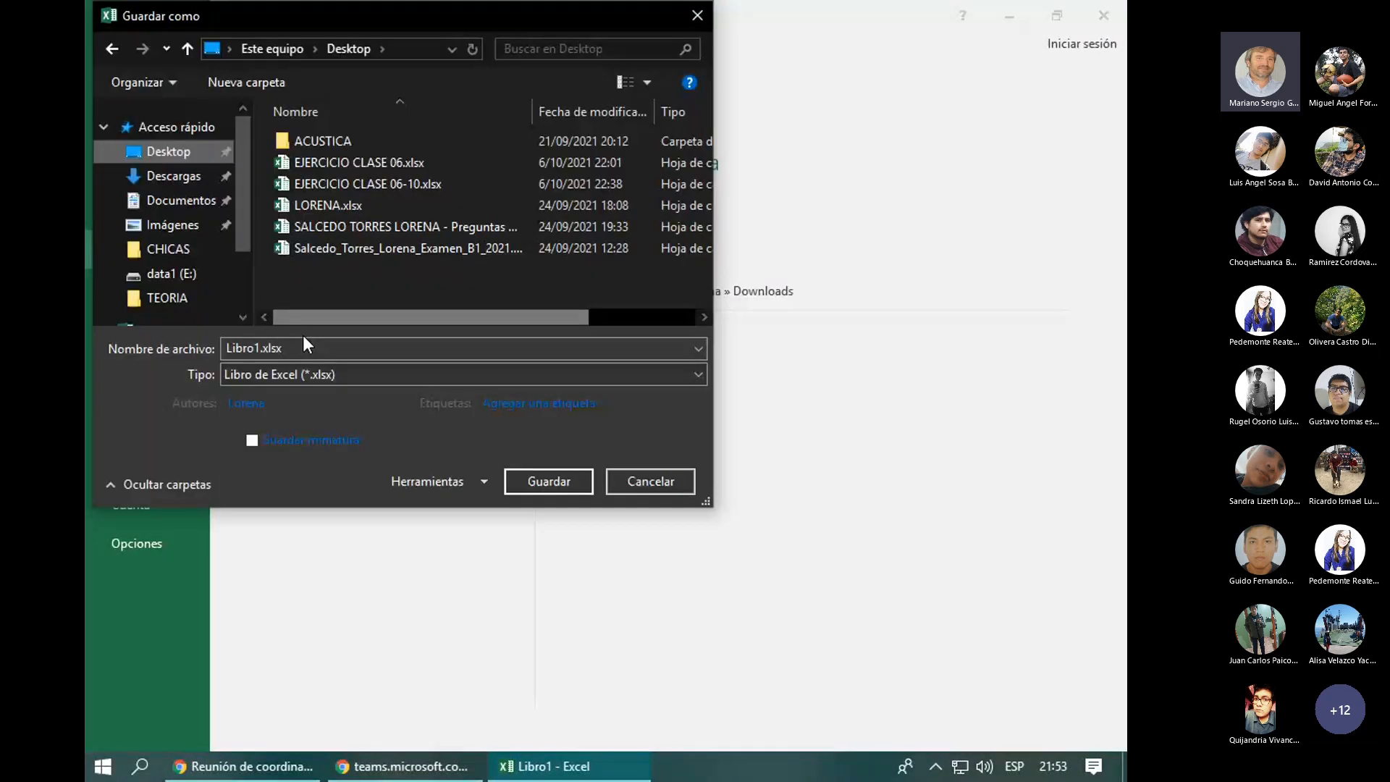
{"action": "double_click", "coordinate": [352, 141]}
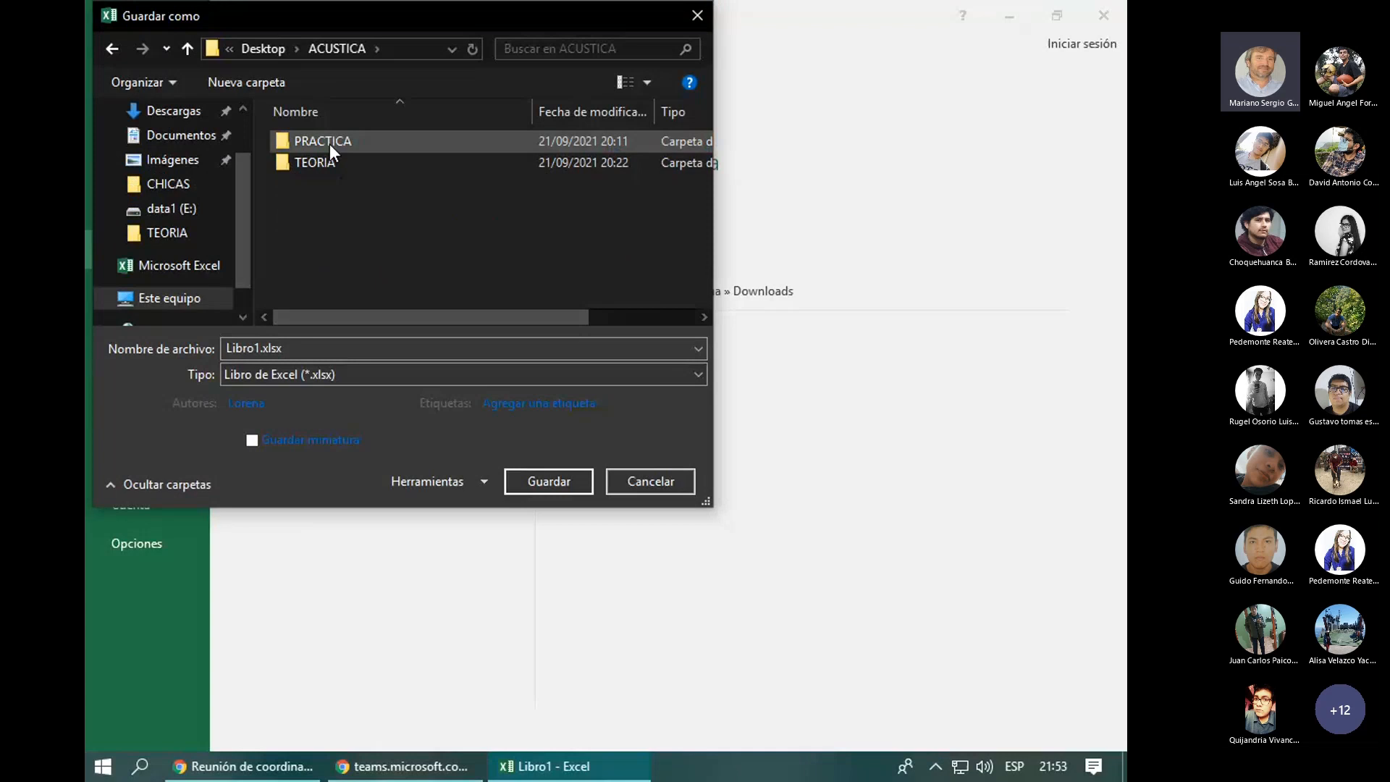
{"action": "double_click", "coordinate": [329, 142]}
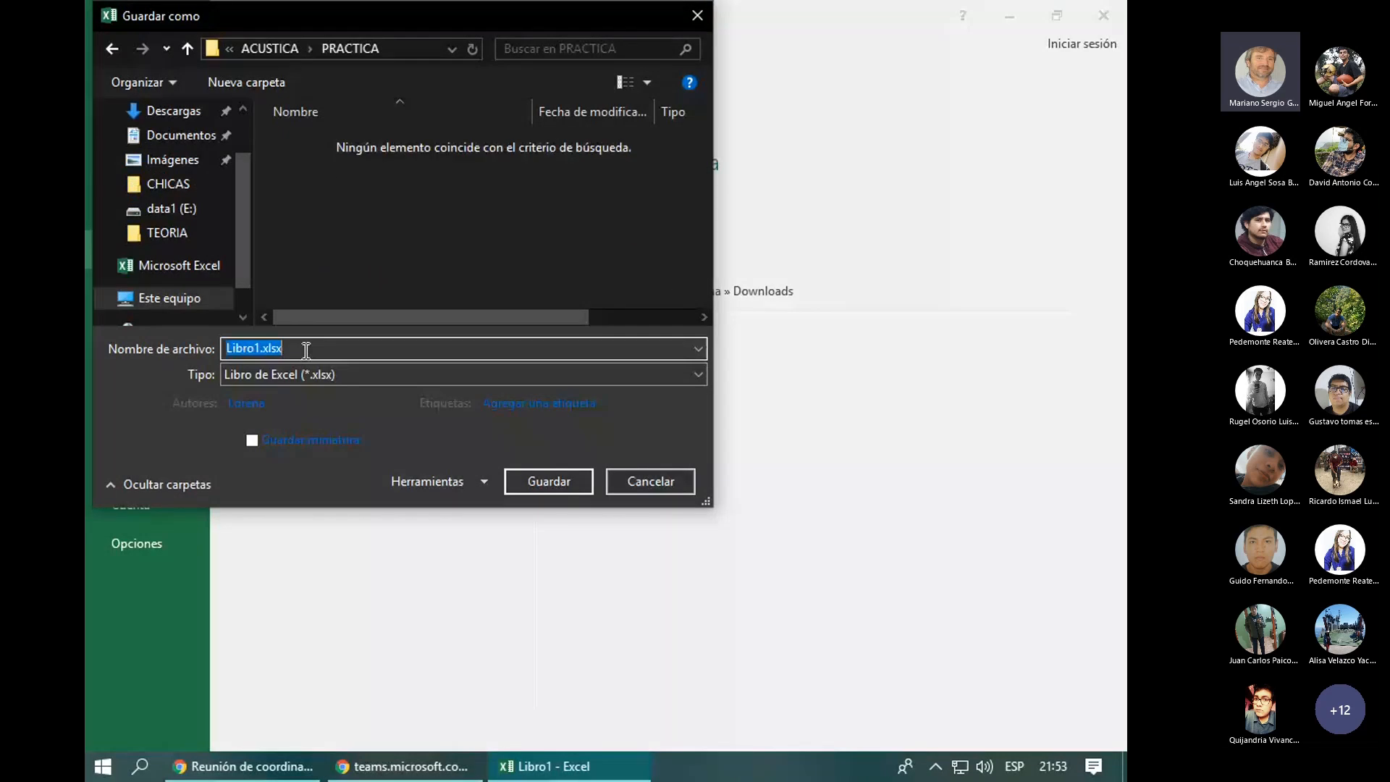
{"action": "type", "text": "EJERCICIO 1"}
{"action": "key", "text": "Return"}
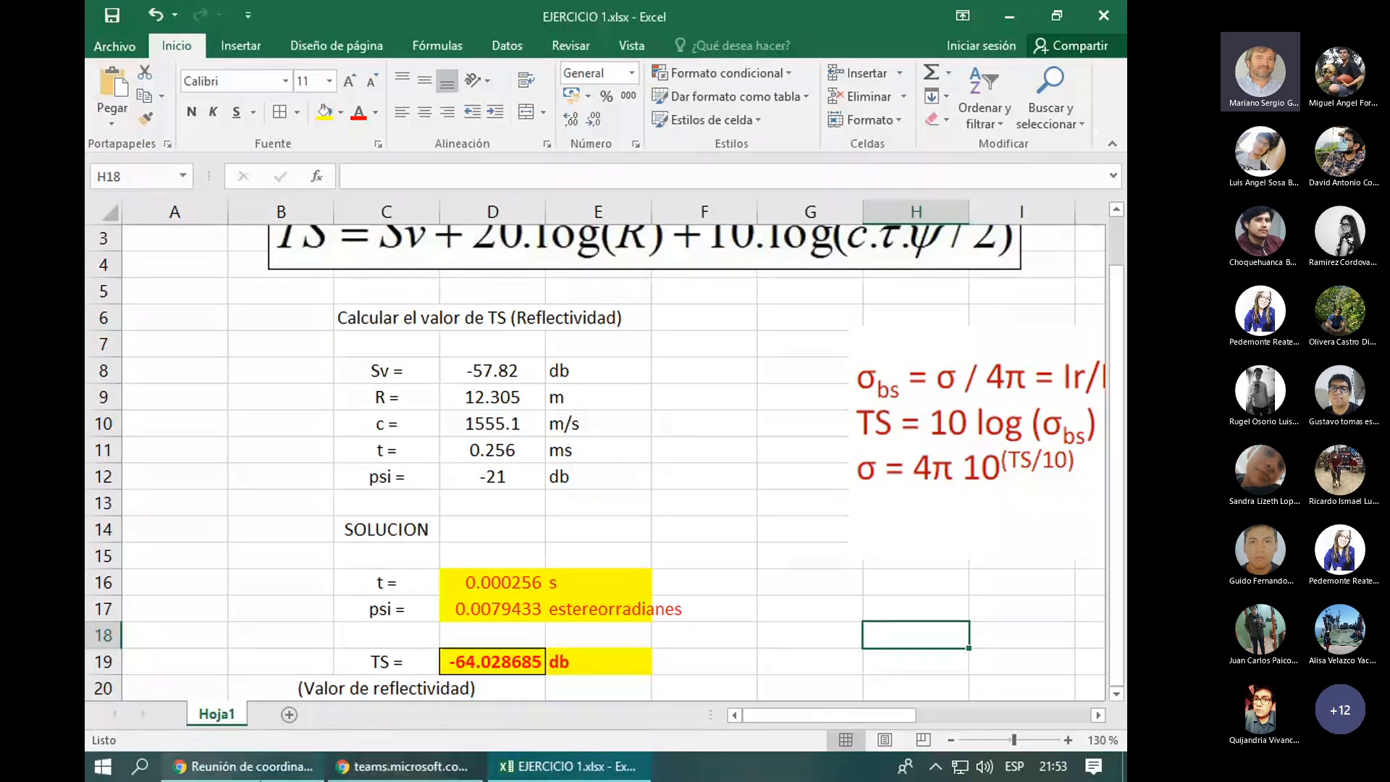
{"action": "left_click", "coordinate": [241, 766]}
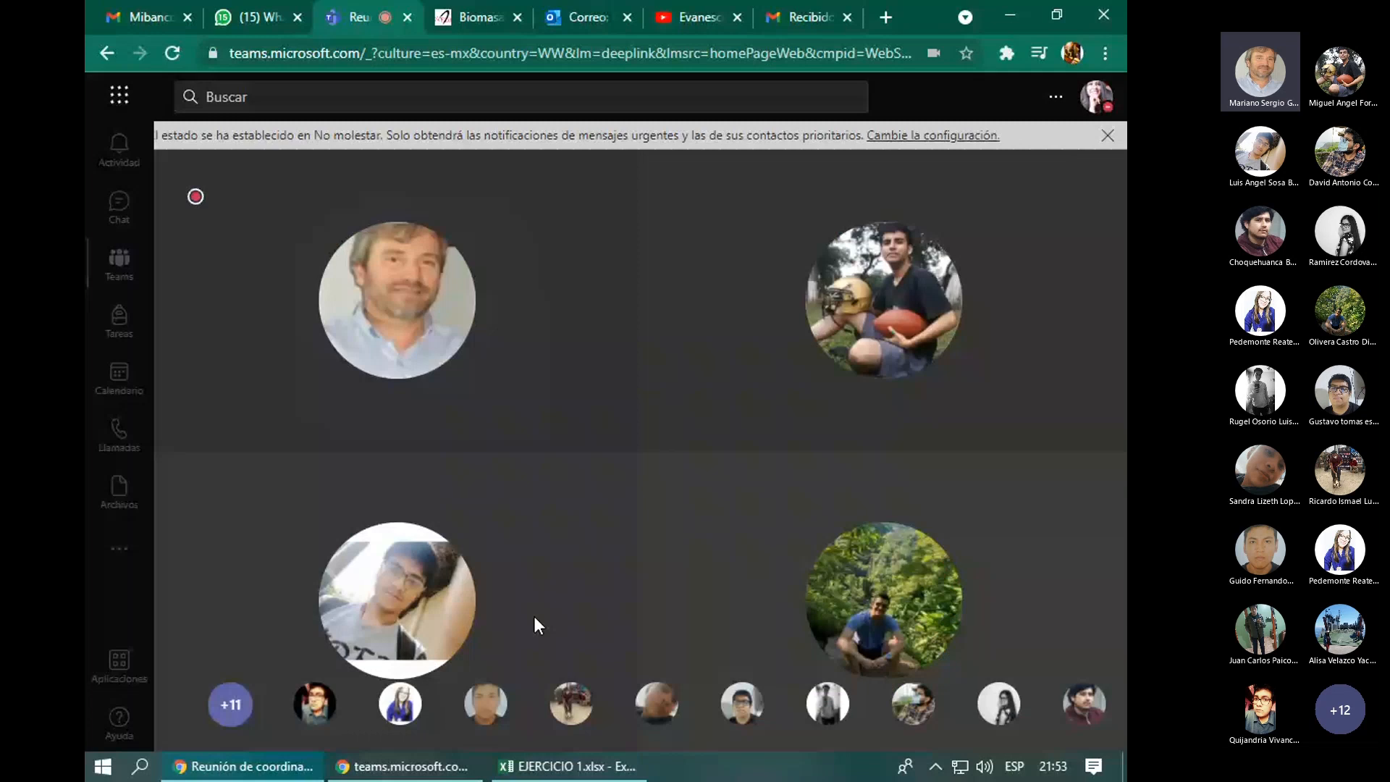
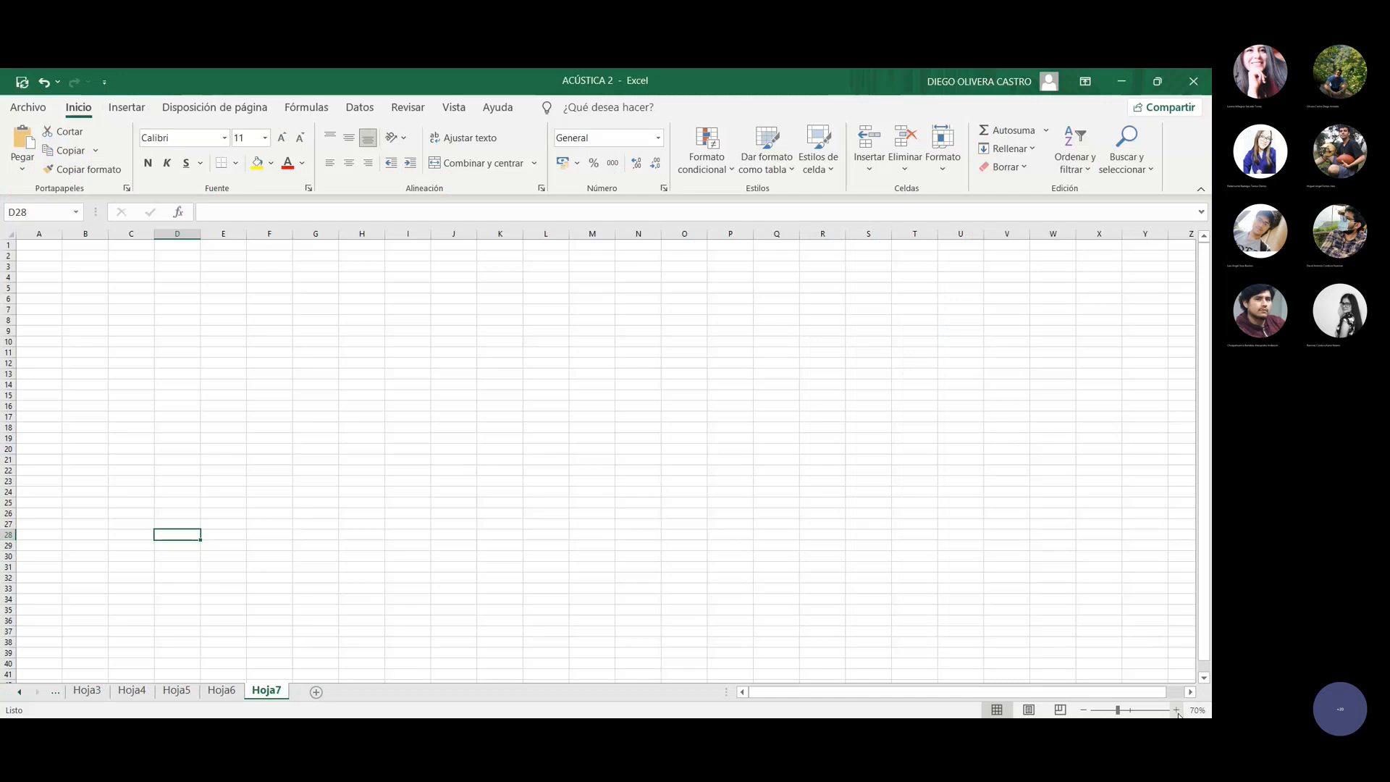
{"action": "left_click_drag", "start_coordinate": [195, 331], "coordinate": [215, 335]}
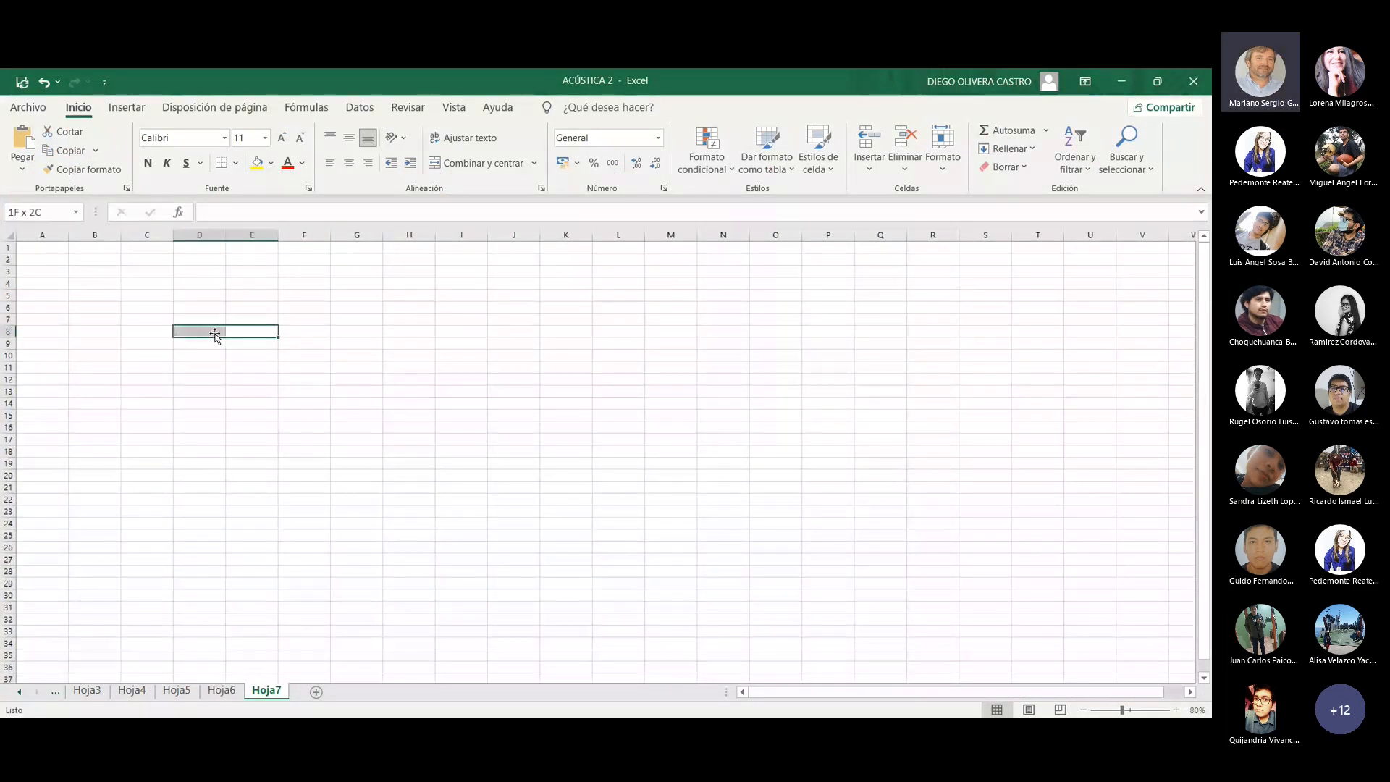
{"action": "left_click_drag", "start_coordinate": [215, 335], "coordinate": [216, 336]}
{"action": "left_click", "coordinate": [1034, 494]}
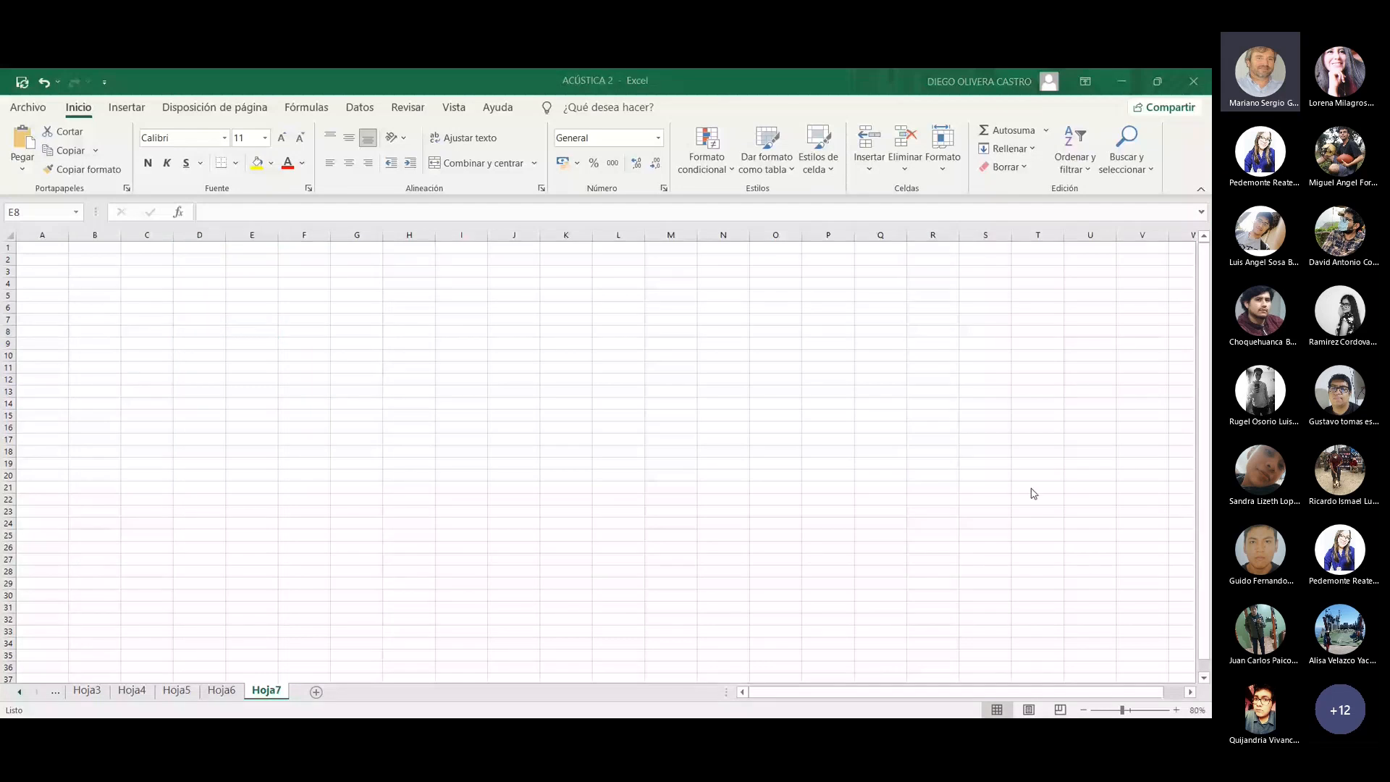
- Enter "A 30 METROS DEL TRANSDUCTOR SE ENCUENTRA UN CARDUMEN CUYO TS = -35 dB, HALLAR EL VALOR Sv QUE LE CORRESPONDE" in A1 of Hoja7
{"action": "left_click", "coordinate": [58, 250]}
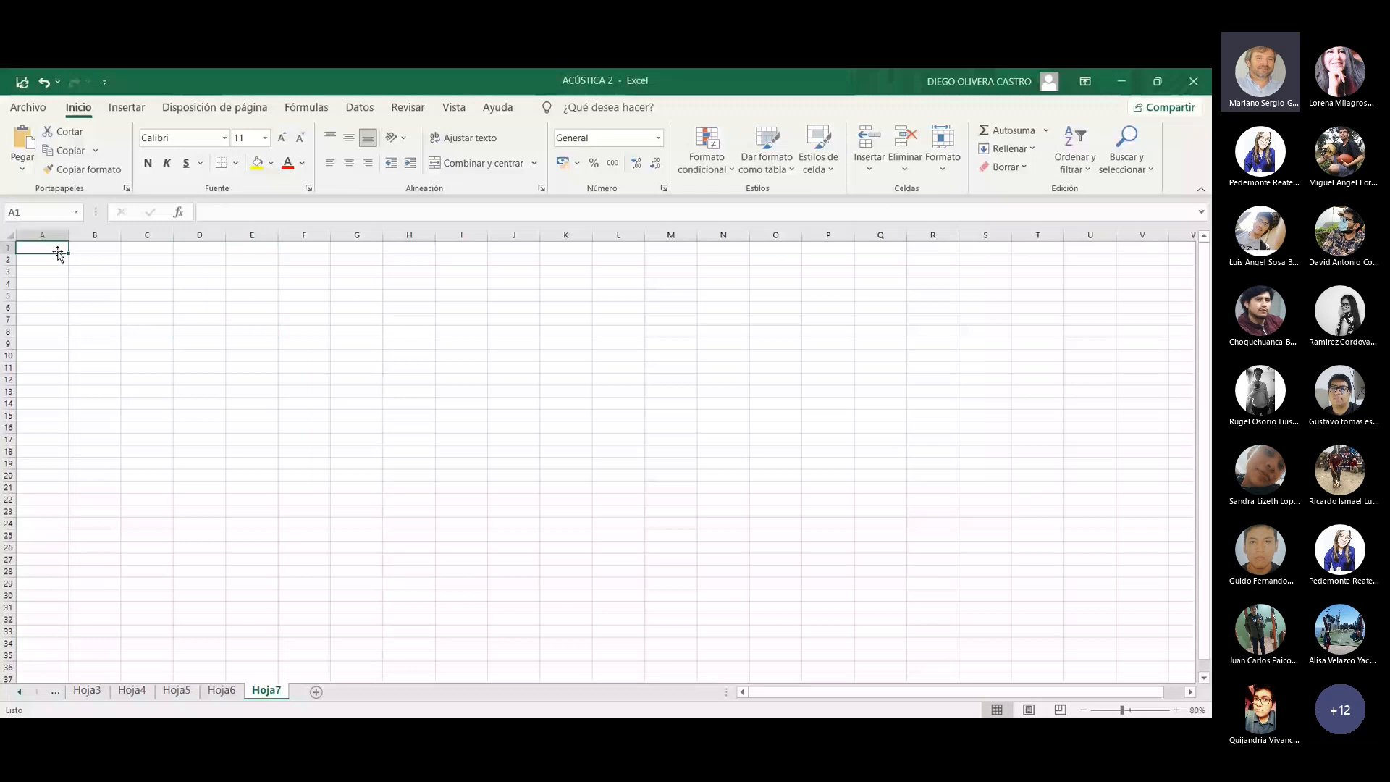
{"action": "left_click", "coordinate": [1157, 707]}
{"action": "type", "text": "A 30 METROS DEL TRANSDUC"}
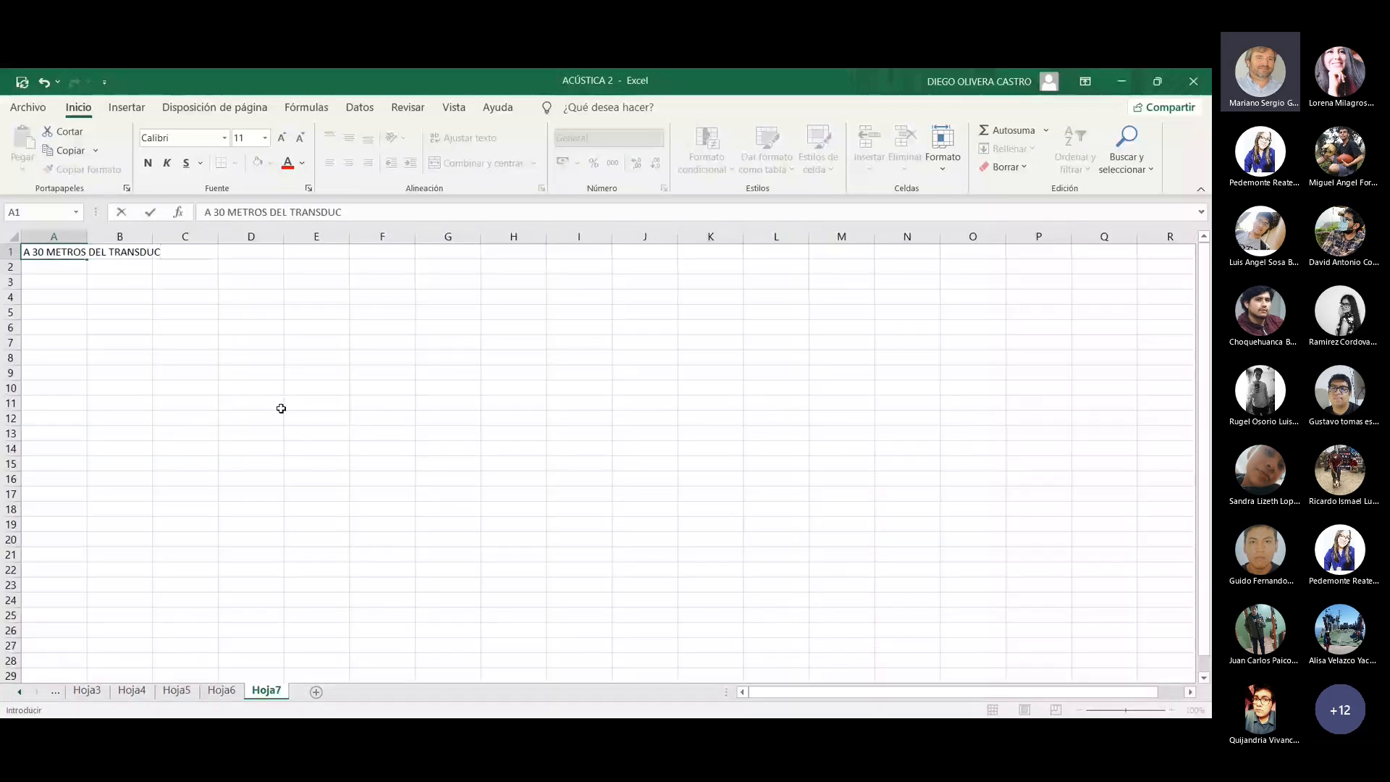
{"action": "type", "text": "TOR SE ENCUENTR"}
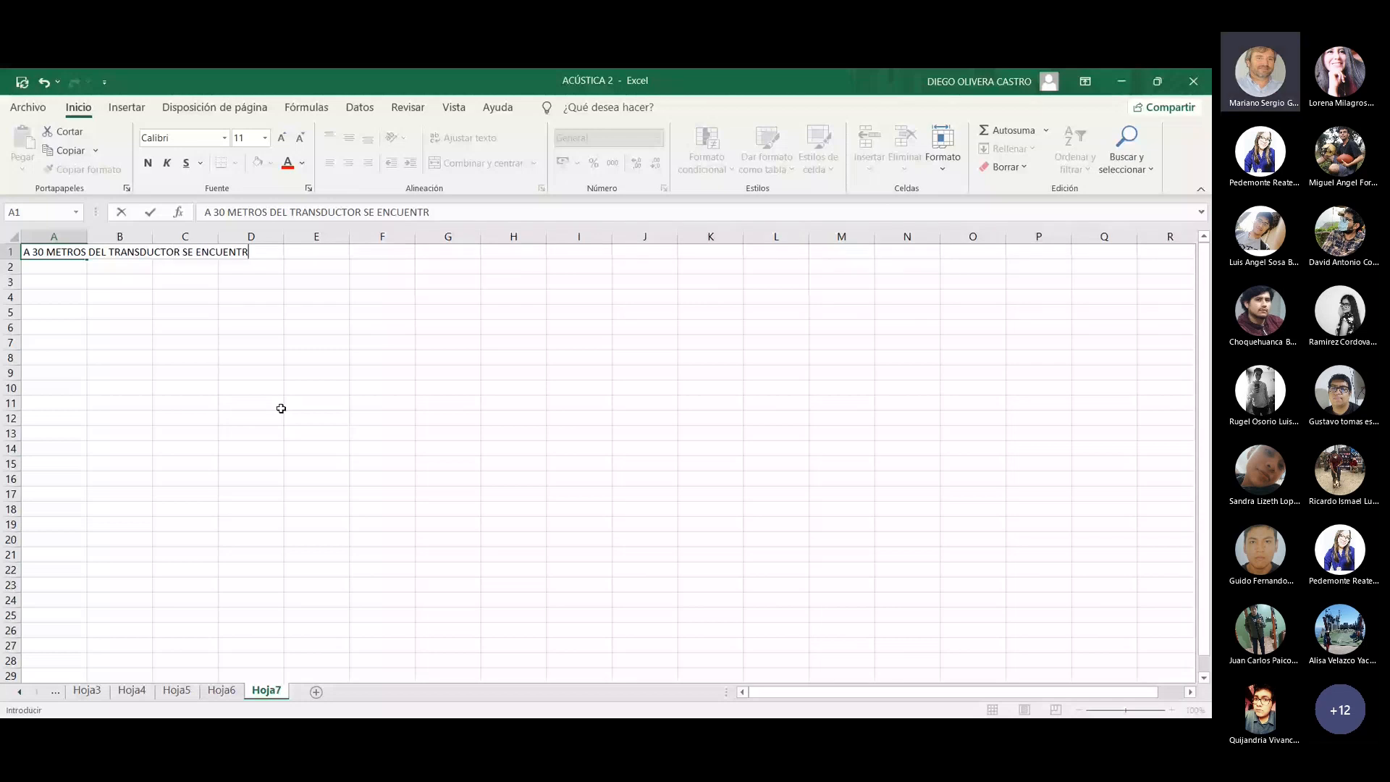
{"action": "type", "text": "A UN CARDUMEN CUYO TS"}
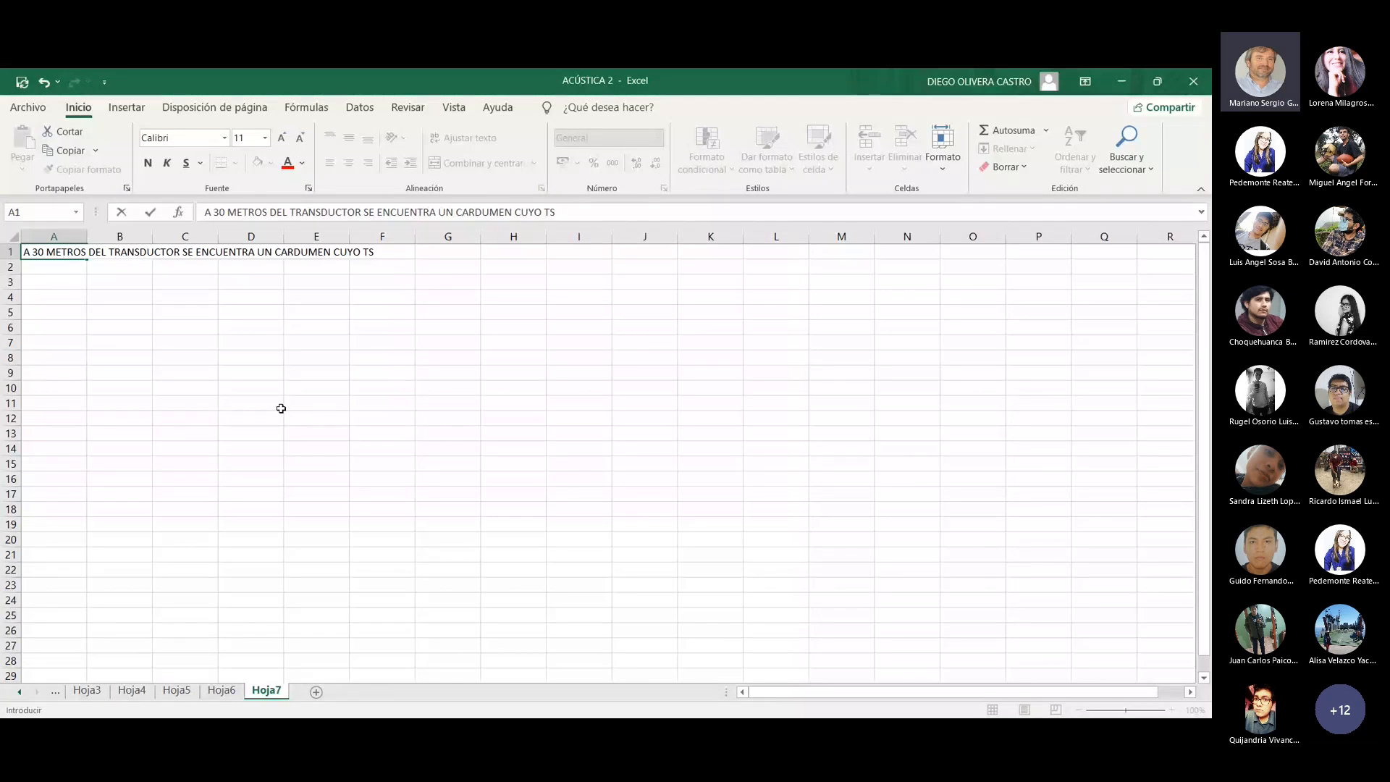
{"action": "type", "text": "="}
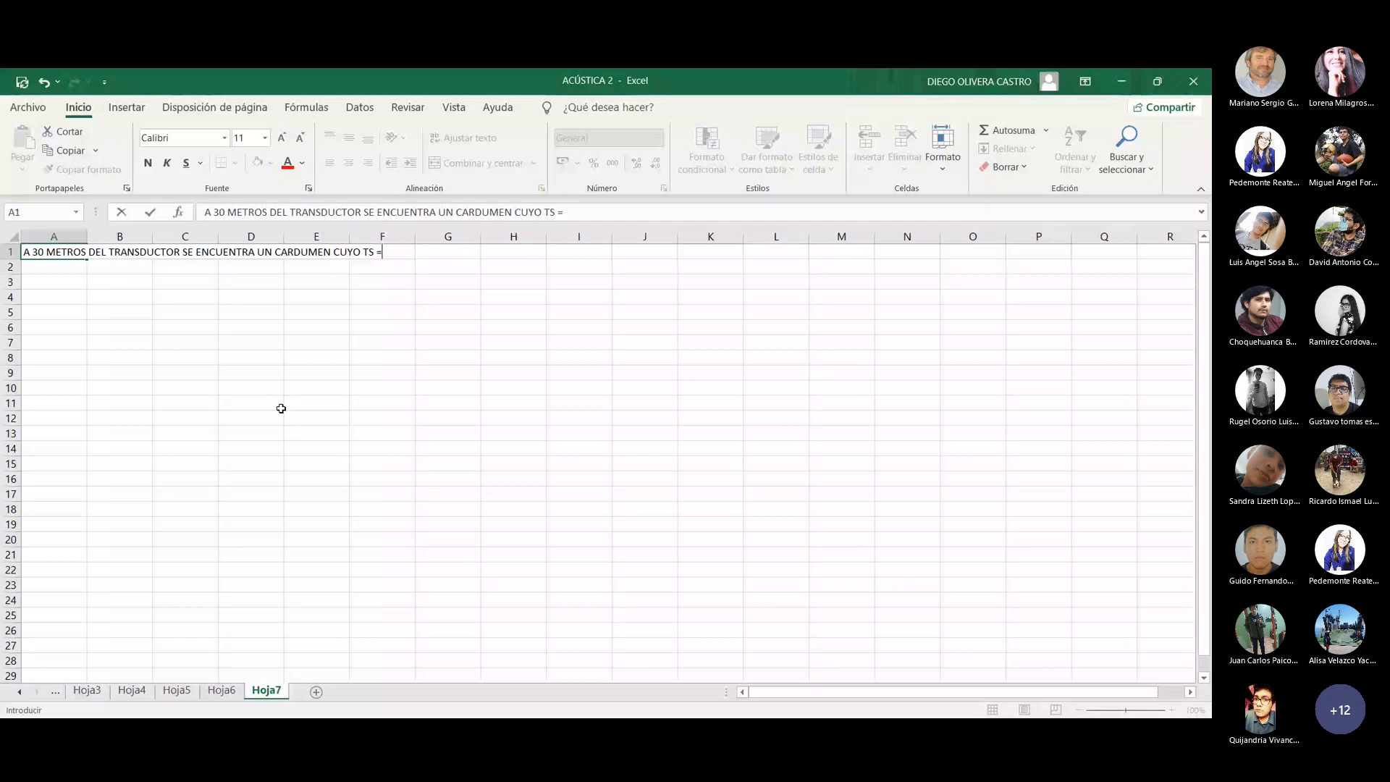
{"action": "type", "text": " -35 dB"}
{"action": "type", "text": ", HALLAR EL VALOR"}
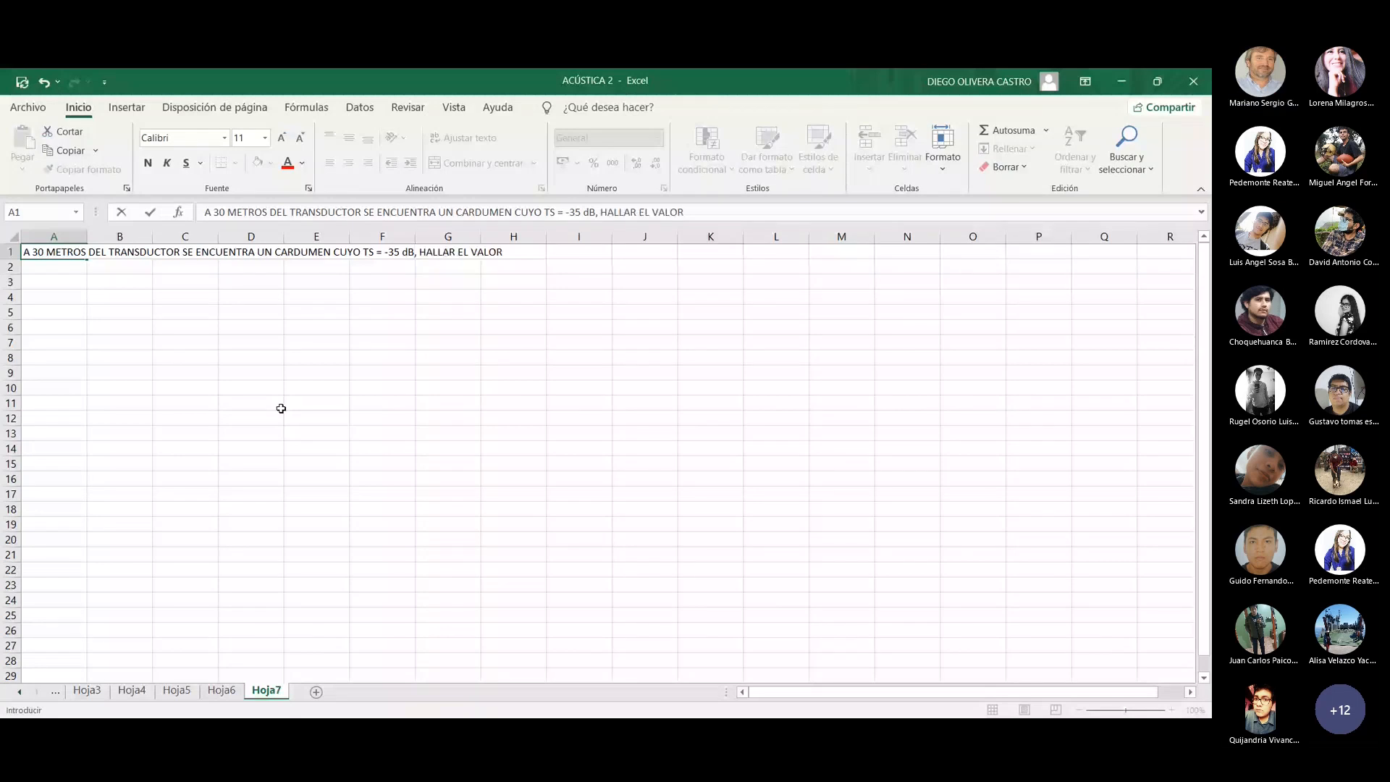
{"action": "type", "text": " Sv QUE LE CORRESPONDE"}
{"action": "key", "text": "Return"}
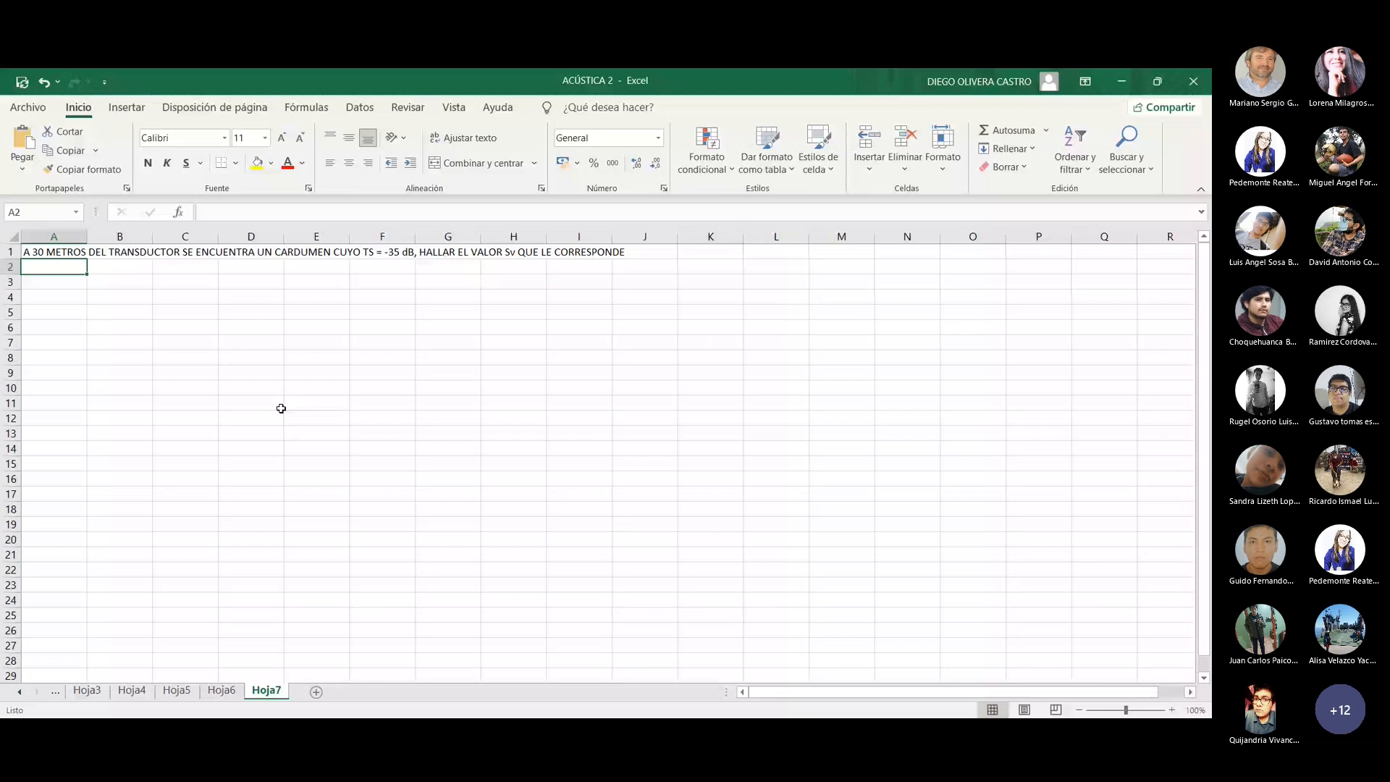
- Reword the start of the problem statement in A1 to "A UNA DISTANCIA PROMEDIO DE 30 METROS DESDE EL TRANSDUCTOR"
{"action": "key", "text": "Up"}
{"action": "key", "text": "F2"}
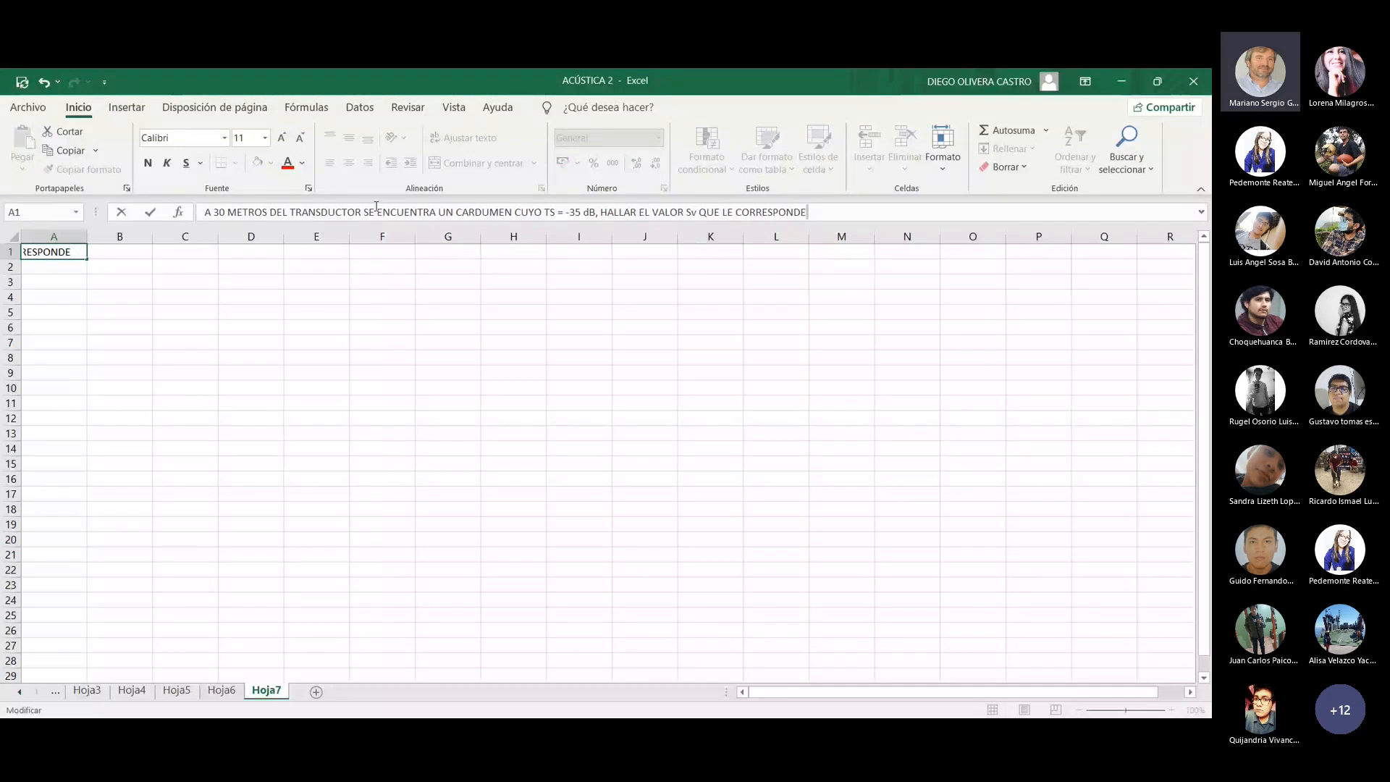
{"action": "left_click", "coordinate": [225, 212]}
{"action": "type", "text": "UNA DISTANCIA "}
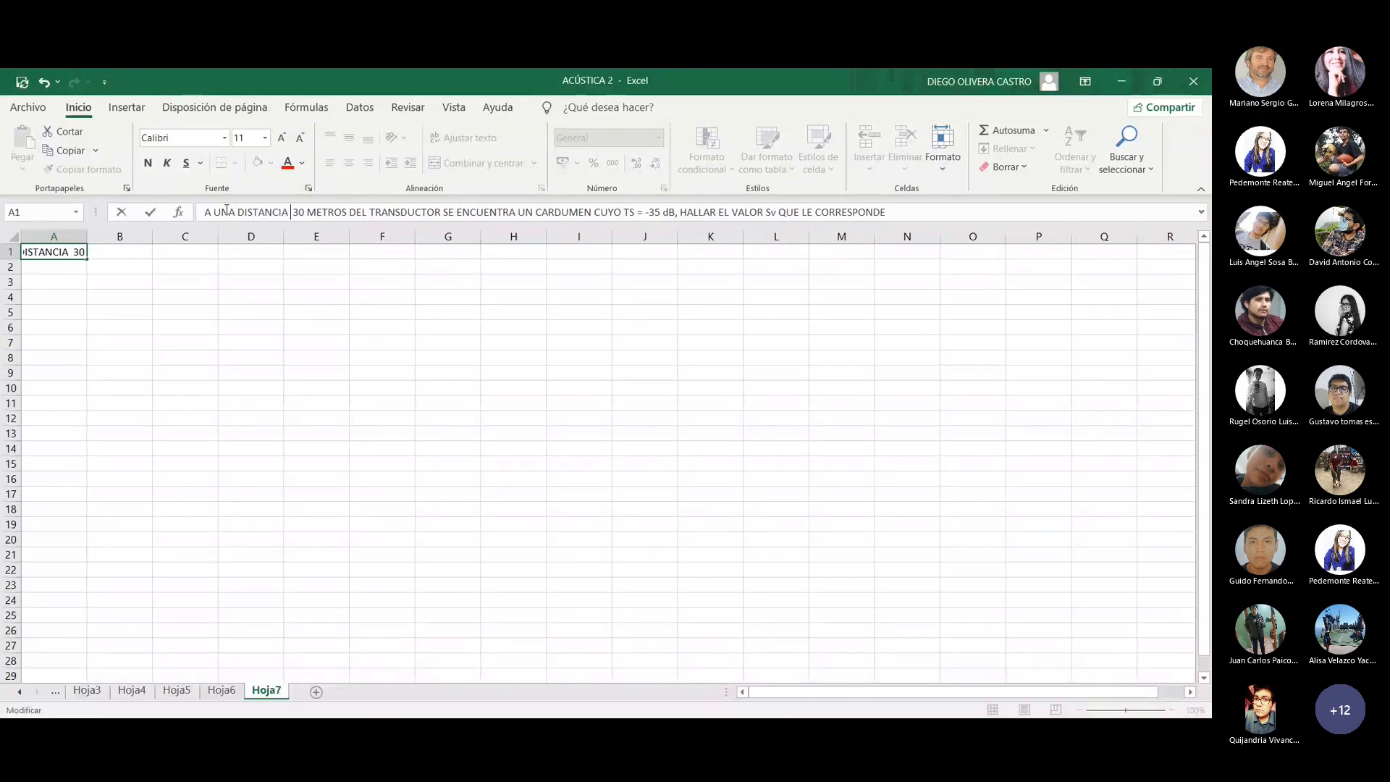
{"action": "type", "text": "PROMEDIO "}
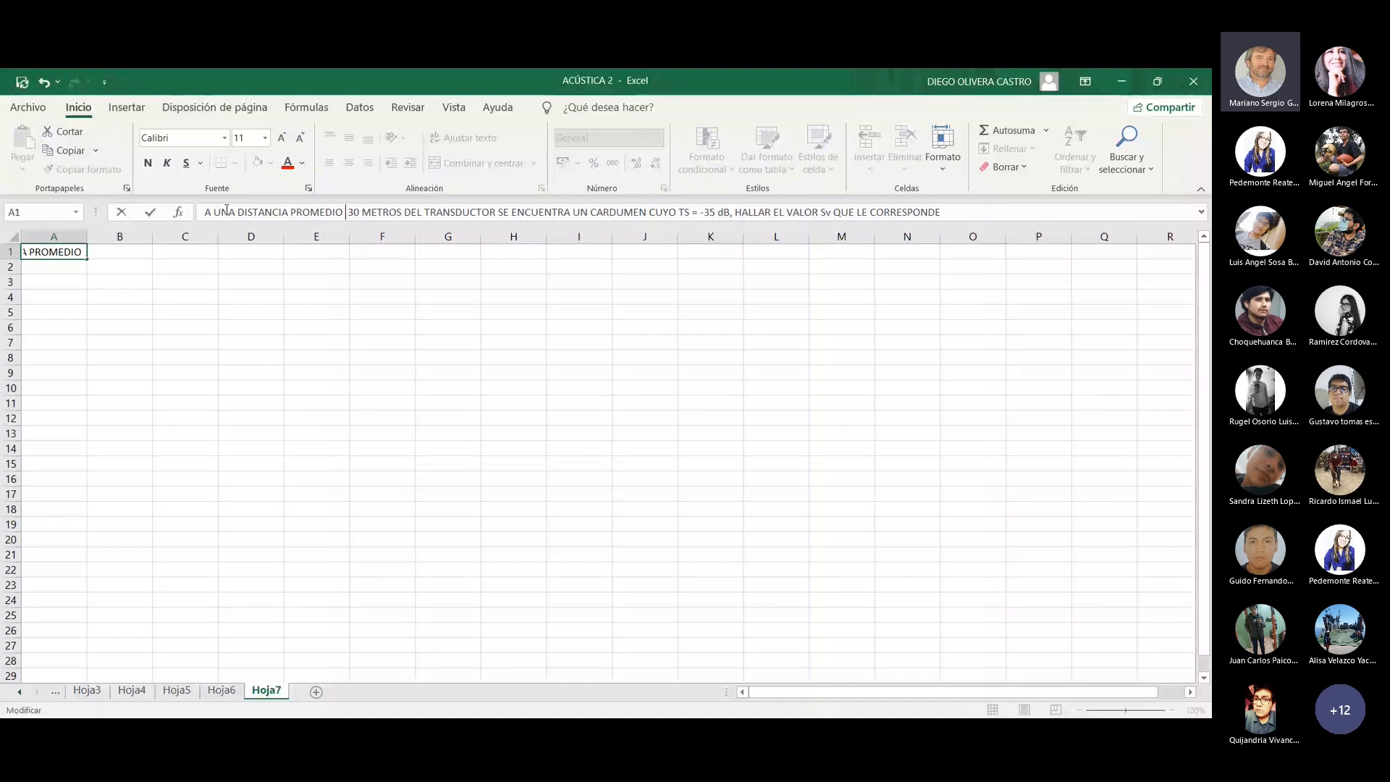
{"action": "type", "text": "DE"}
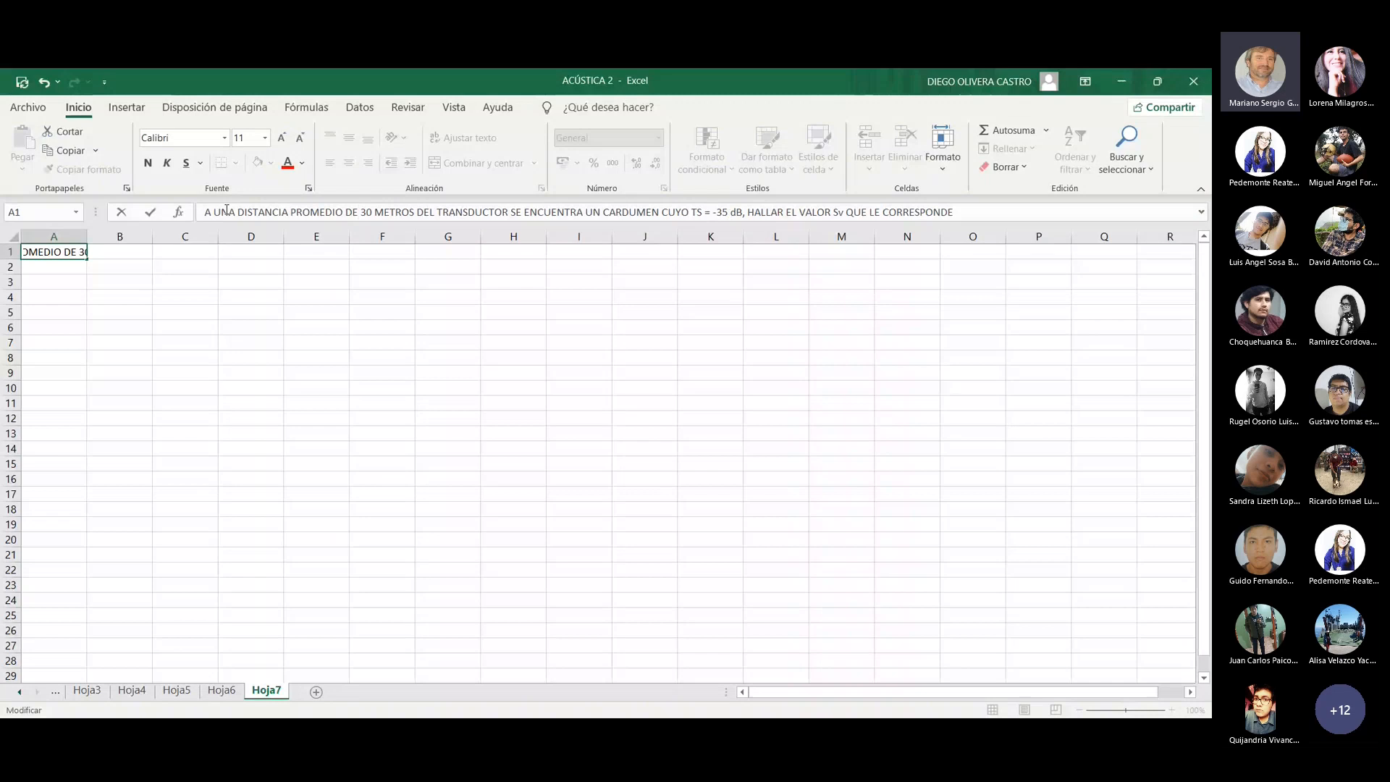
{"action": "key", "text": "BackSpace"}
{"action": "type", "text": "SDE"}
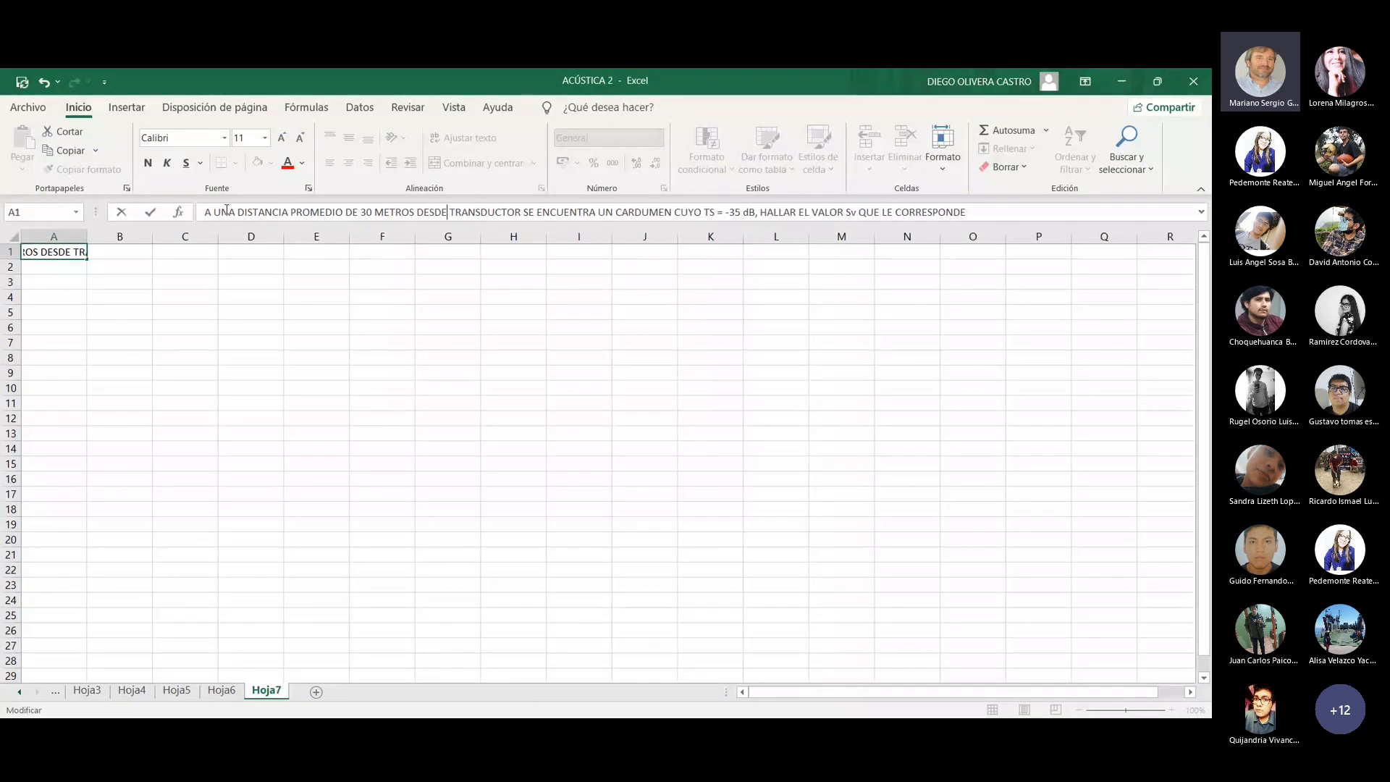
{"action": "type", "text": " EL"}
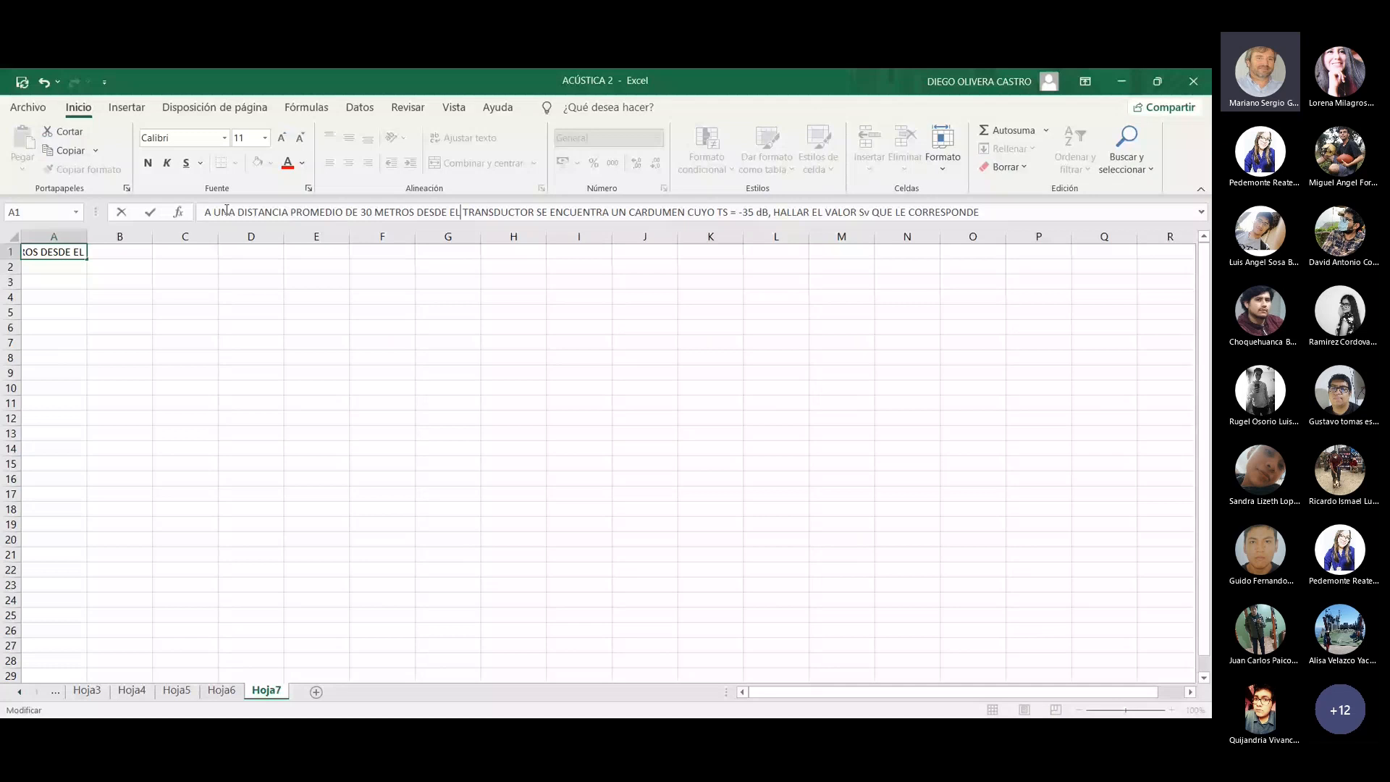
- Append "ENTRE 15 Y 45 METROS" to the end of the problem statement in A1
{"action": "key", "text": "End"}
{"action": "key", "text": "Up"}
{"action": "key", "text": "End"}
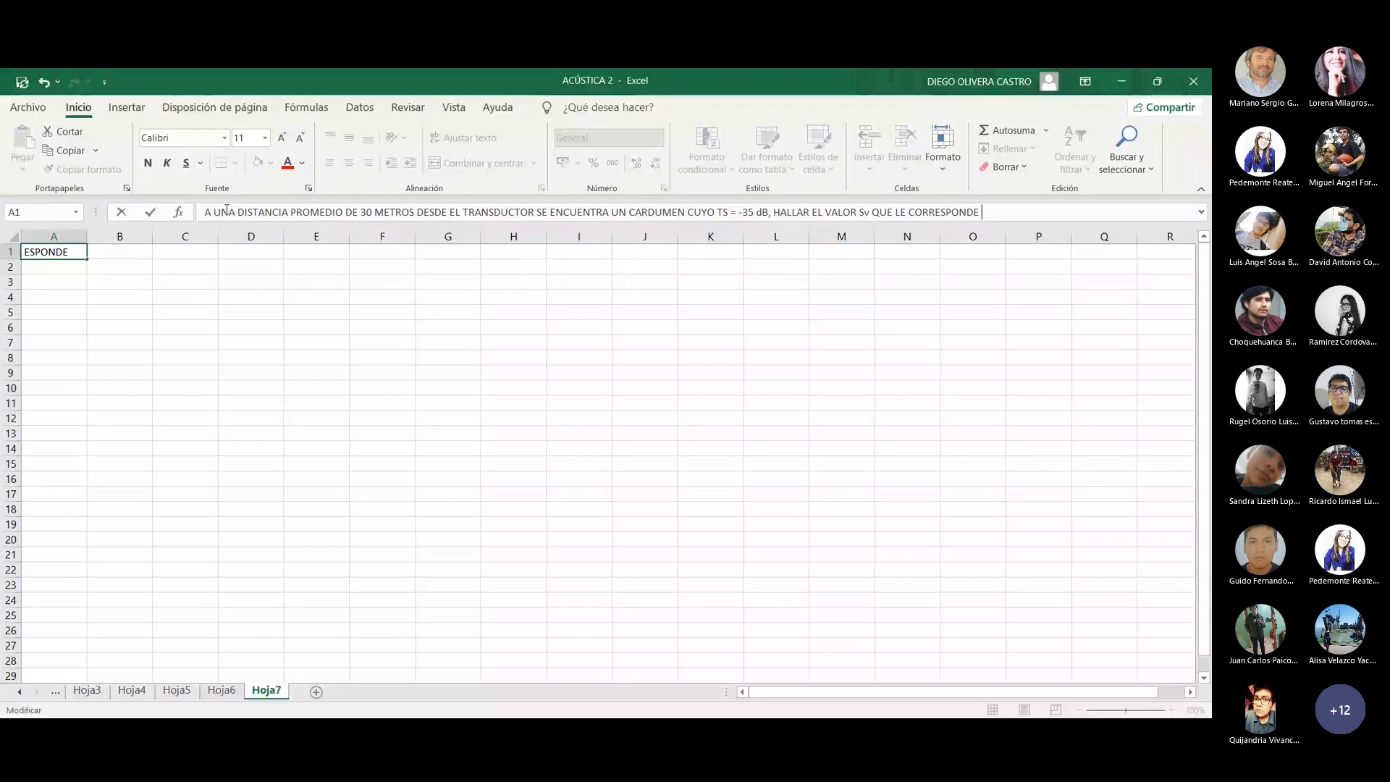
{"action": "type", "text": "ENTR"}
{"action": "type", "text": "E ENTRE"}
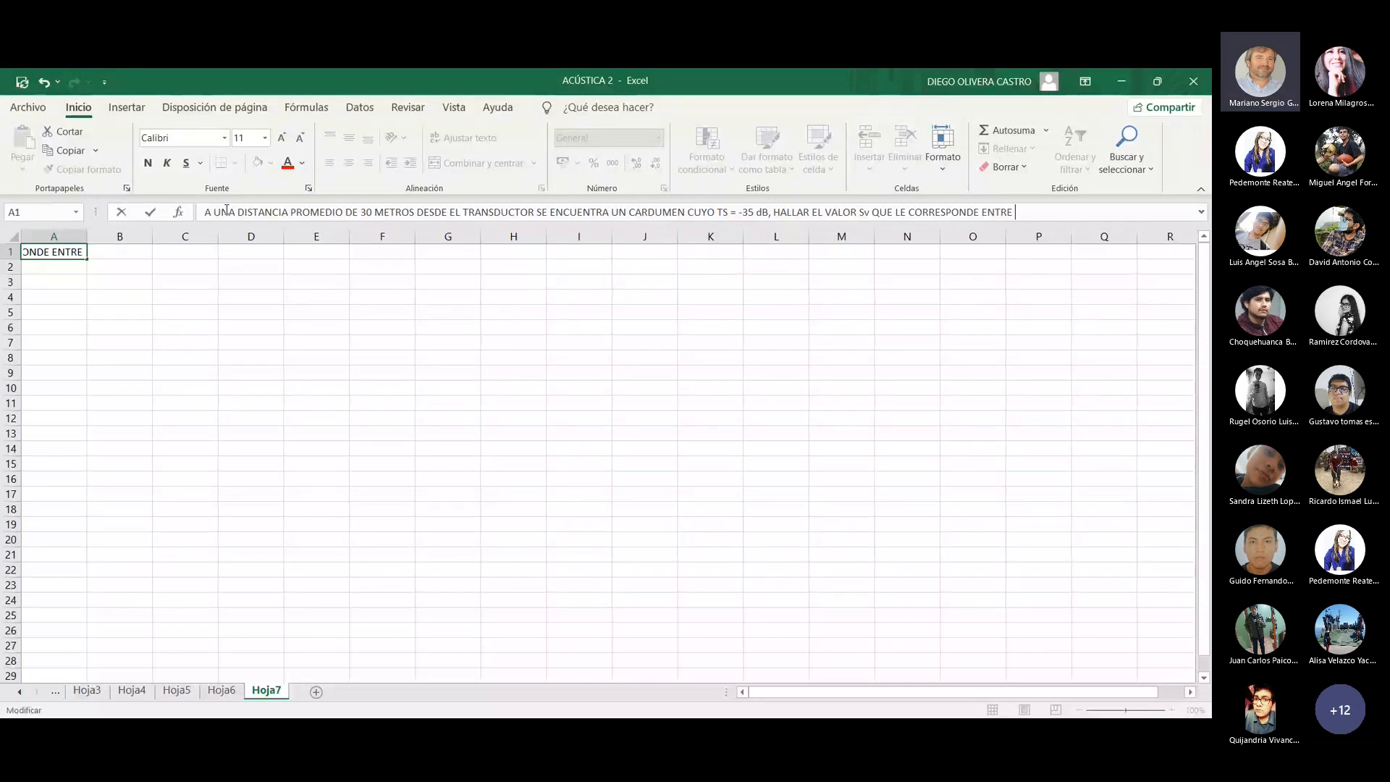
{"action": "type", "text": "15 Y "}
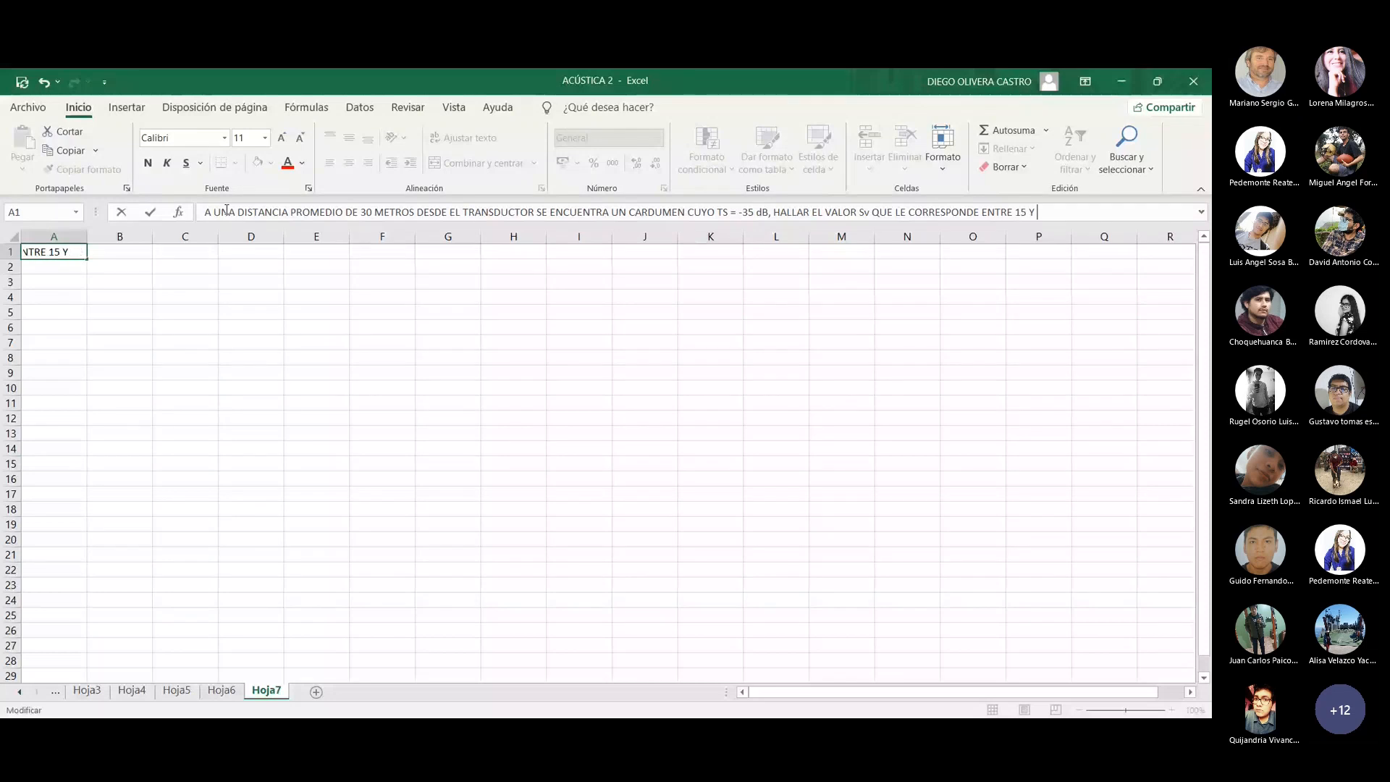
{"action": "type", "text": "45 METROS"}
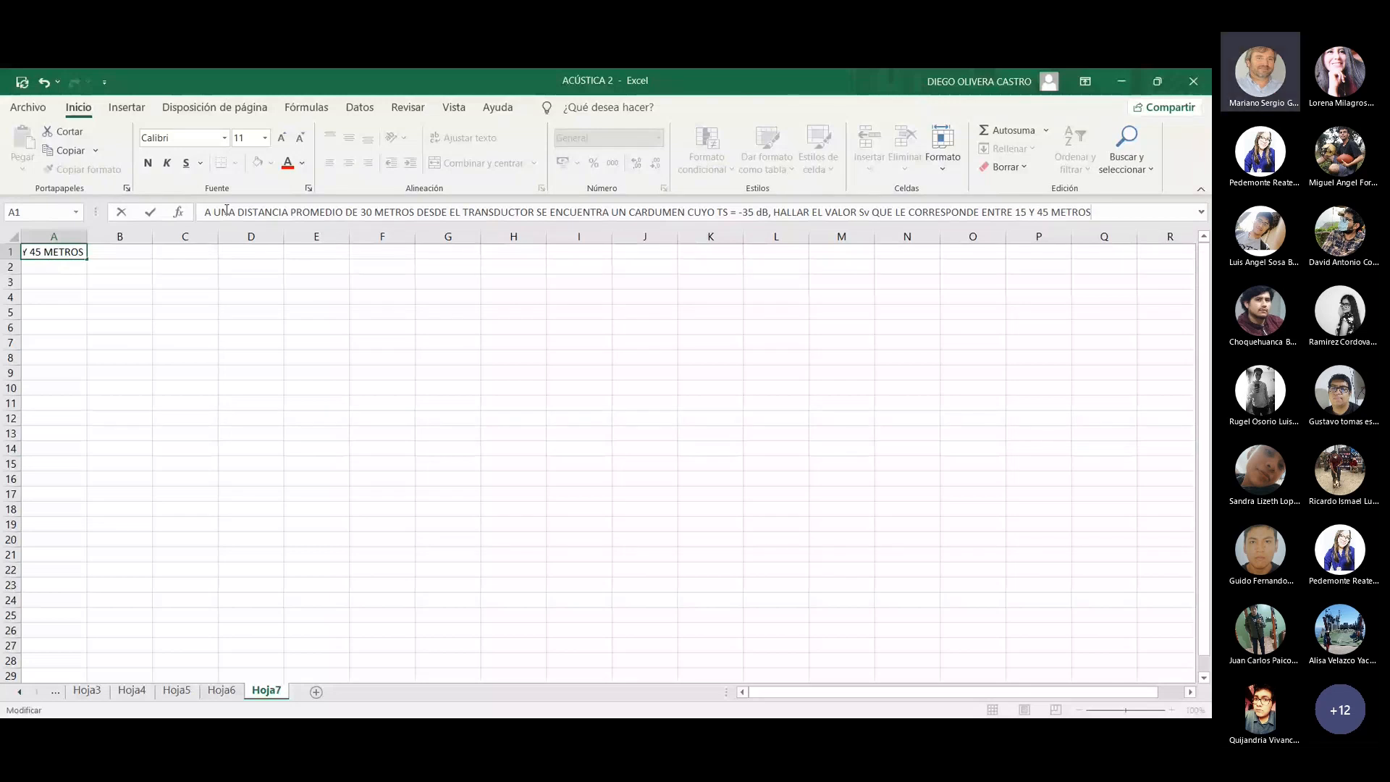
- Extend the problem statement in A1 with ". ASI MISMO HALLAR EL VALOR NASC QUE LE CORRRESPONDE AL CARDUMEN"
{"action": "type", "text": ". ASI MISMO HALLAR"}
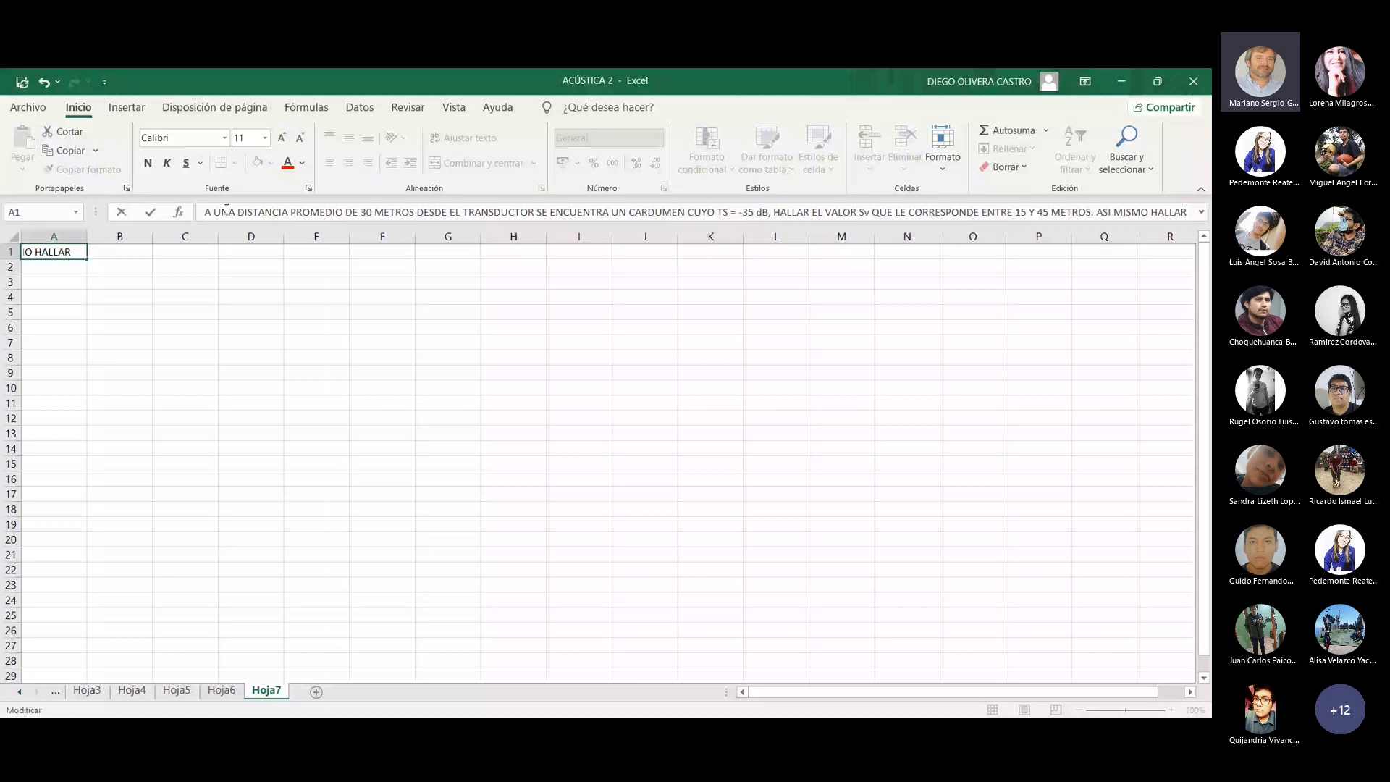
{"action": "type", "text": " EL VALOR NASC"}
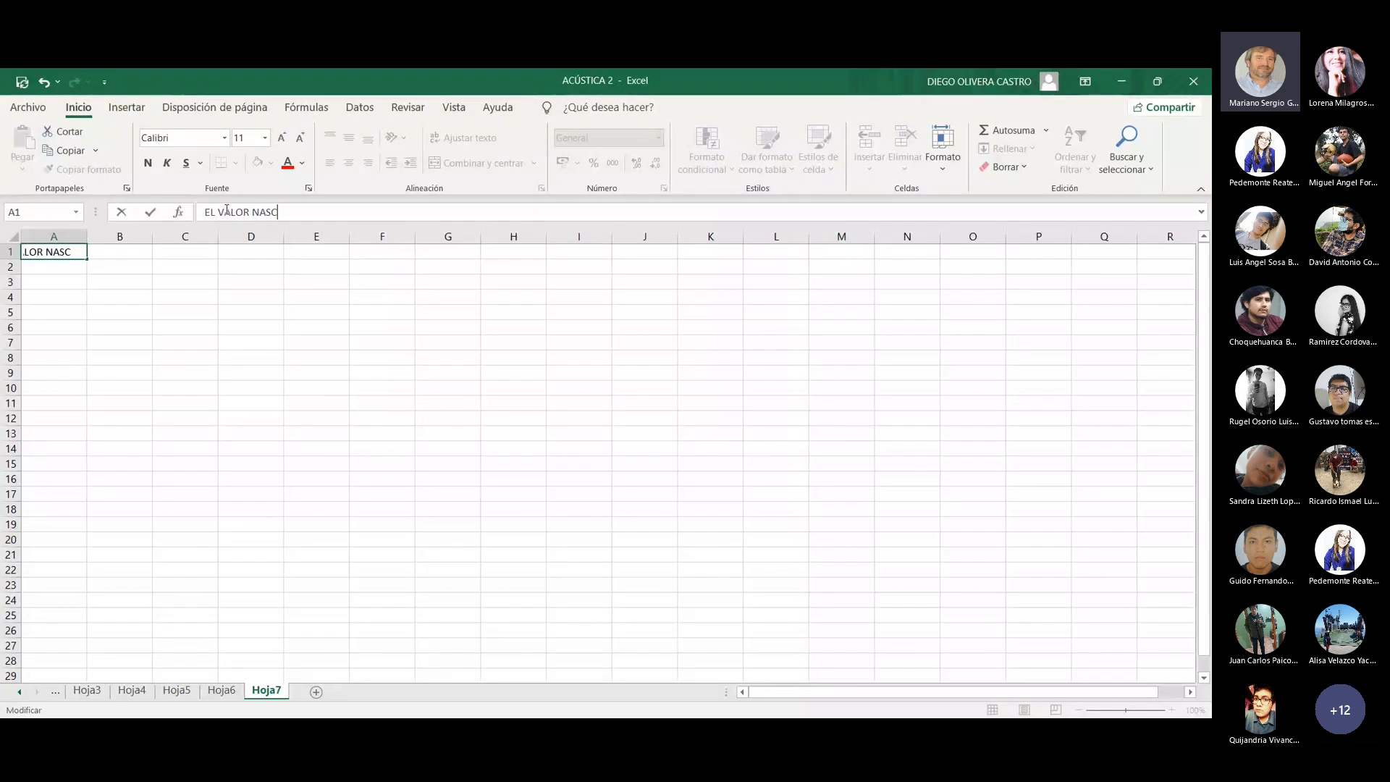
{"action": "type", "text": " QUE LE CORRRESPONDE"}
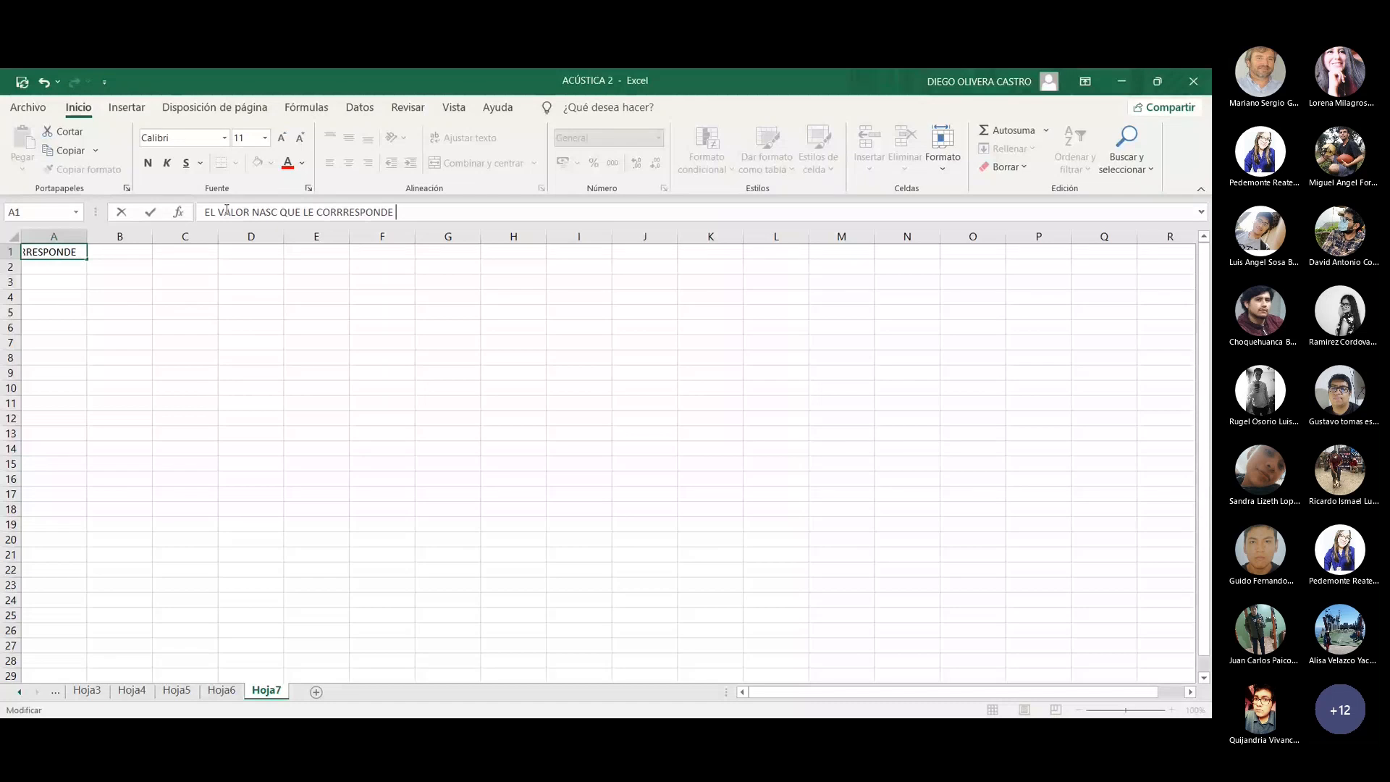
{"action": "type", "text": "AL CARD"}
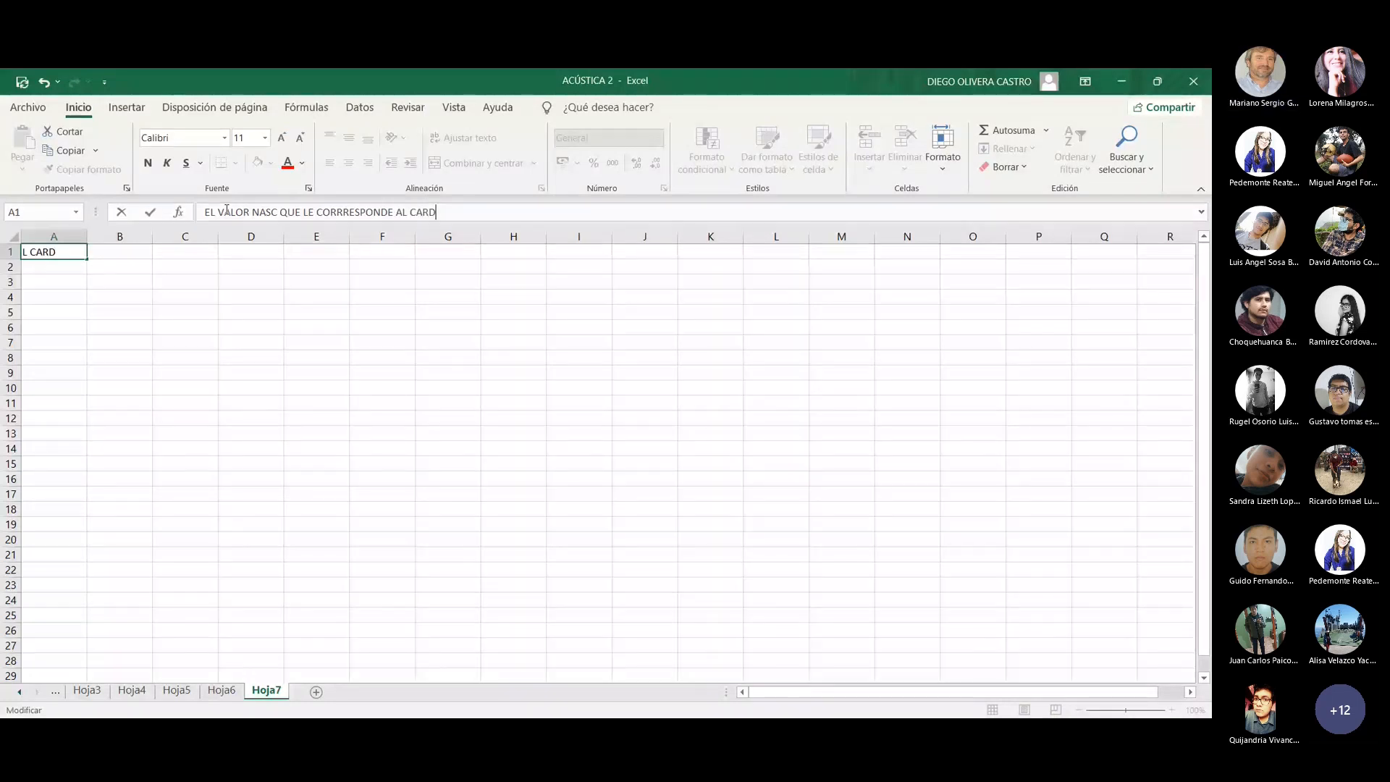
{"action": "type", "text": "UMEN"}
- Merge and center A1:J4 and wrap the problem statement's text inside it
{"action": "left_click_drag", "start_coordinate": [43, 252], "coordinate": [550, 303]}
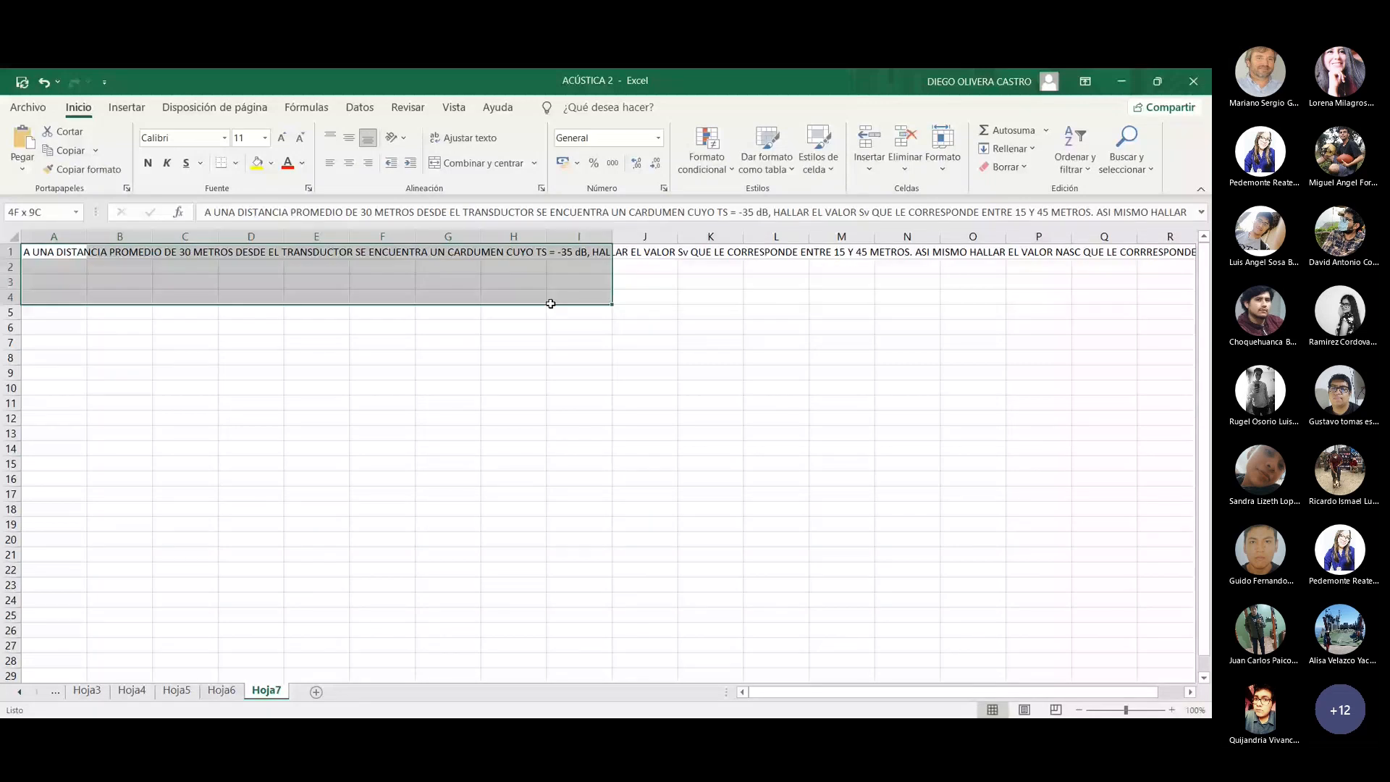
{"action": "left_click_drag", "start_coordinate": [551, 304], "coordinate": [643, 298]}
{"action": "left_click", "coordinate": [477, 163]}
{"action": "left_click", "coordinate": [464, 138]}
{"action": "left_click", "coordinate": [580, 357]}
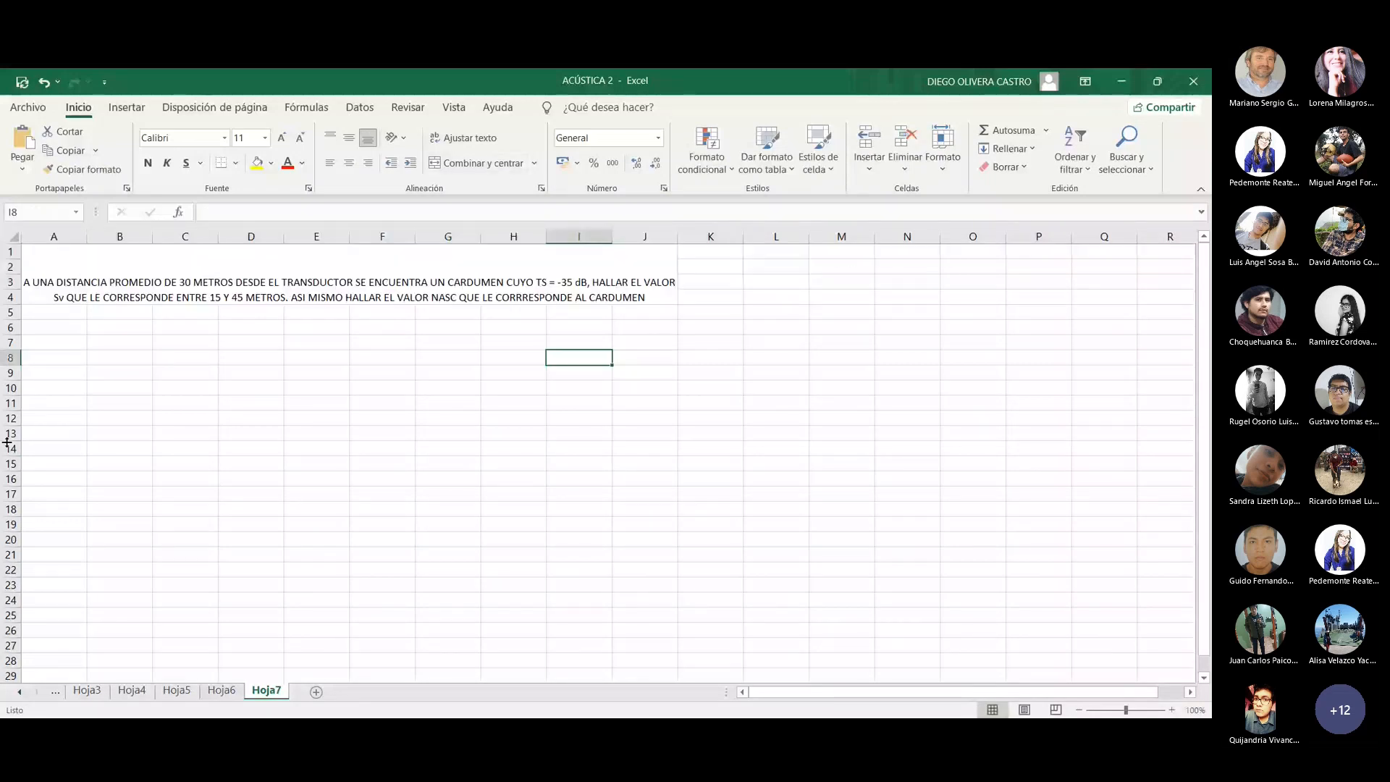
- Enter the pulse duration in row 6: "t=" in A6, 0.001 in B6 and the unit s in C6
{"action": "left_click", "coordinate": [119, 403]}
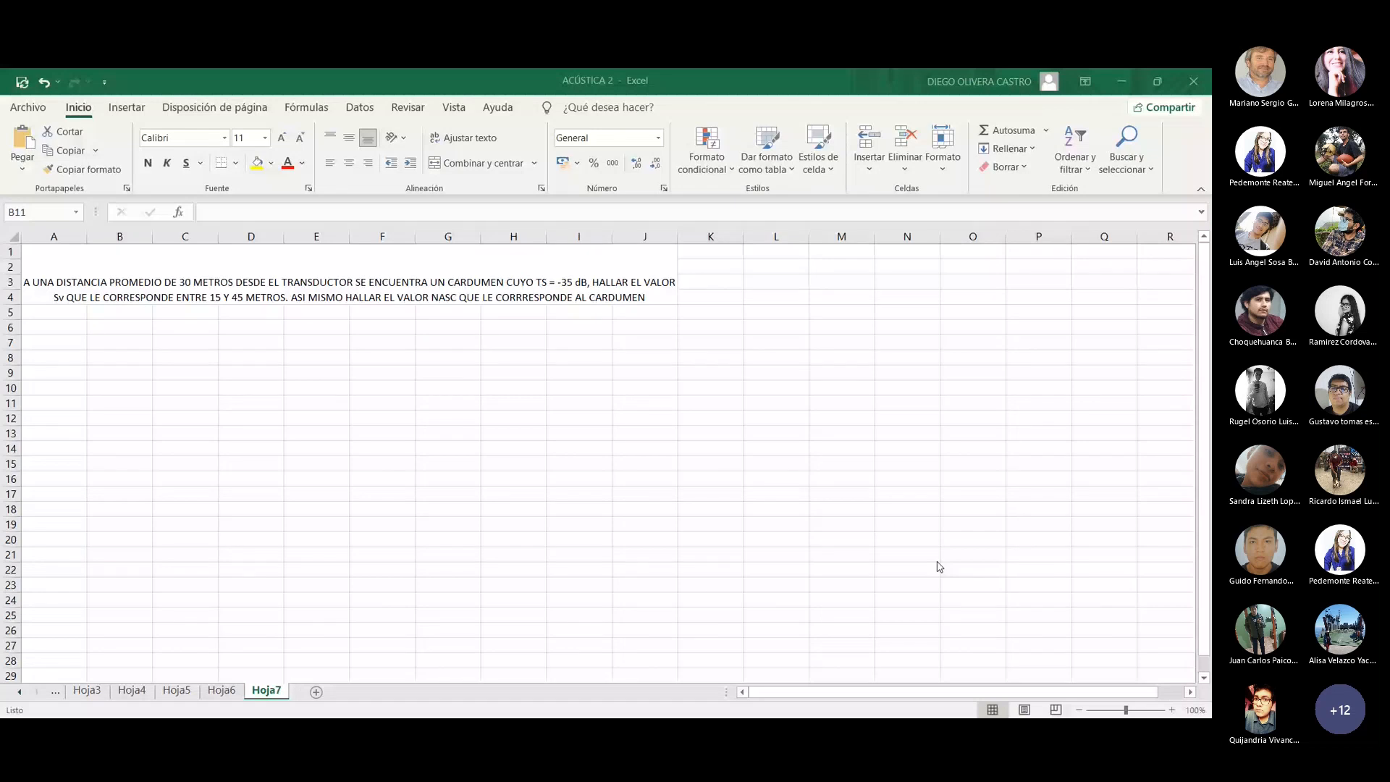
{"action": "left_click", "coordinate": [220, 432]}
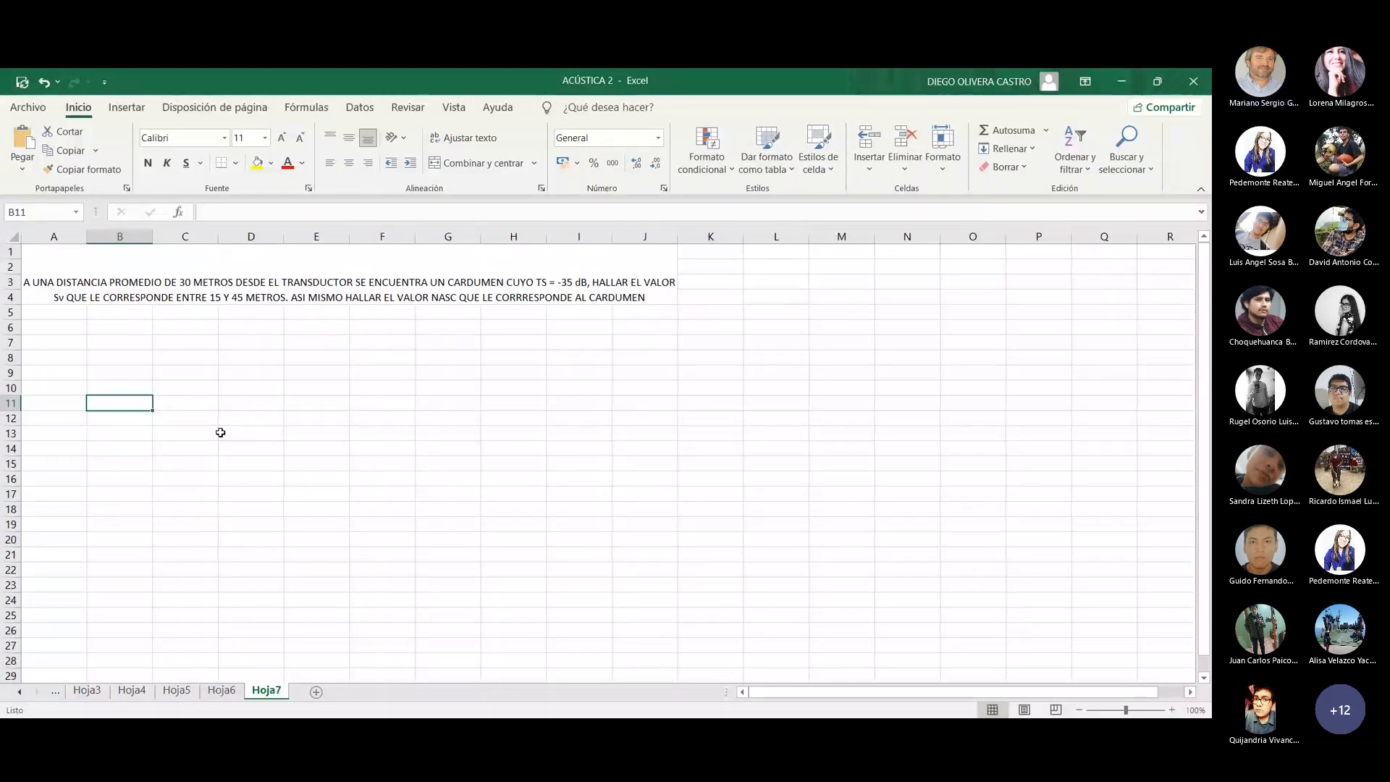
{"action": "key", "text": "Up"}
{"action": "key", "text": "Up"}
{"action": "key", "text": "Up"}
{"action": "key", "text": "Up"}
{"action": "key", "text": "Up"}
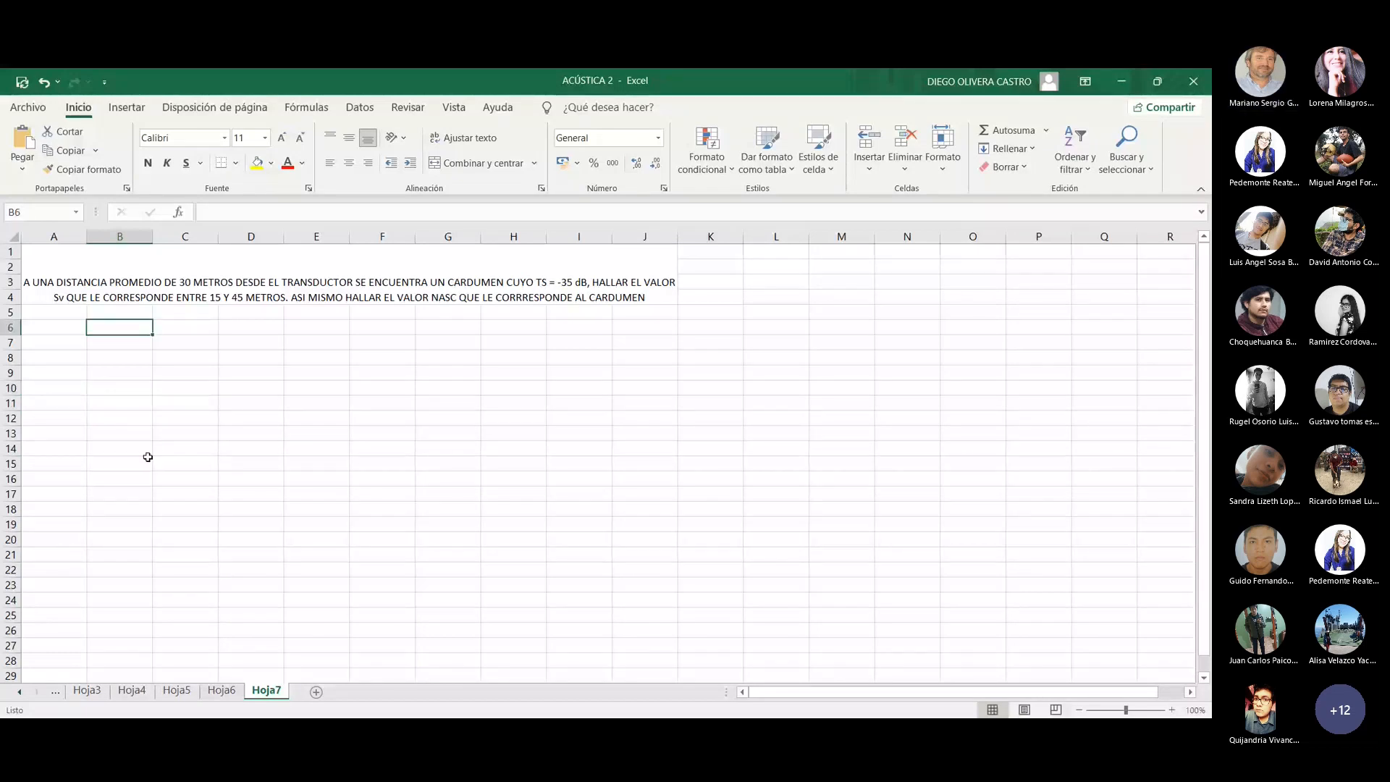
{"action": "key", "text": "Left"}
{"action": "type", "text": "t"}
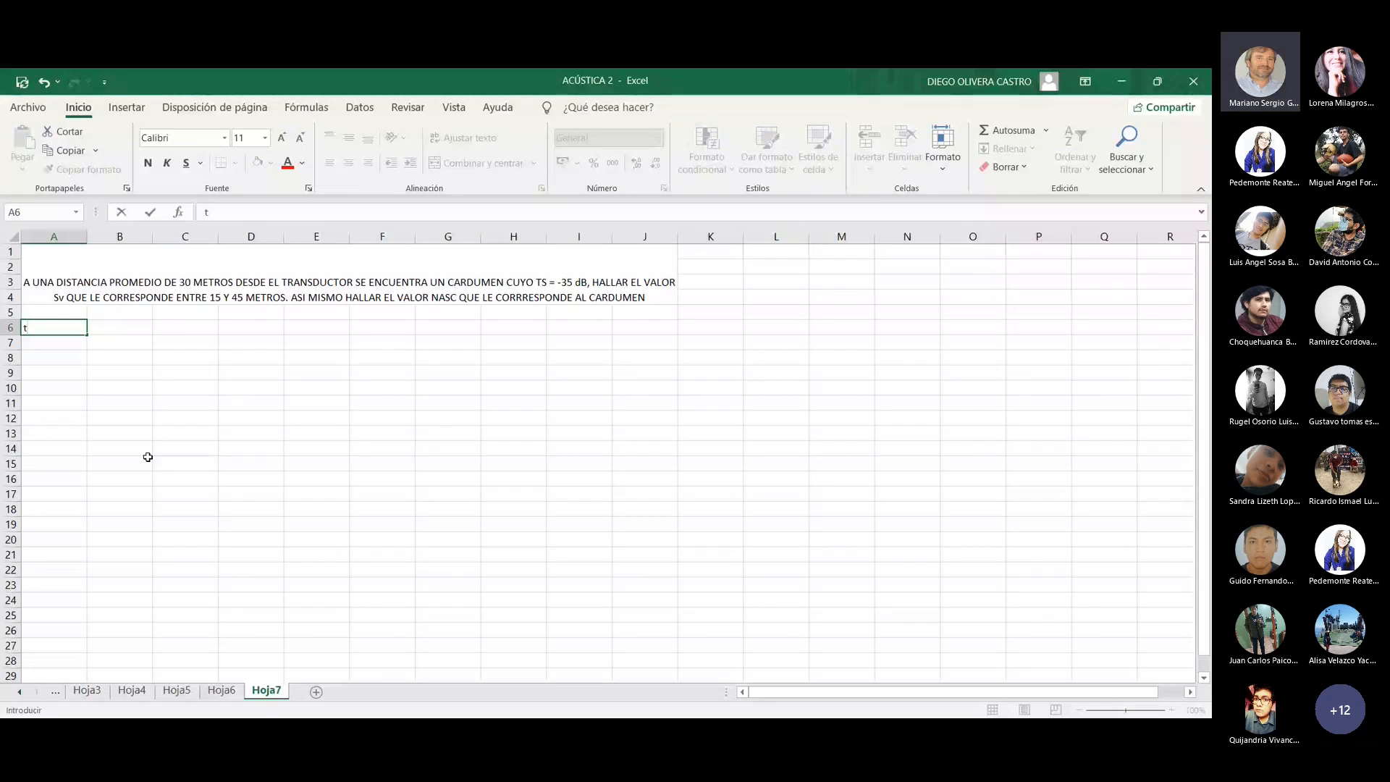
{"action": "type", "text": "="}
{"action": "key", "text": "Right"}
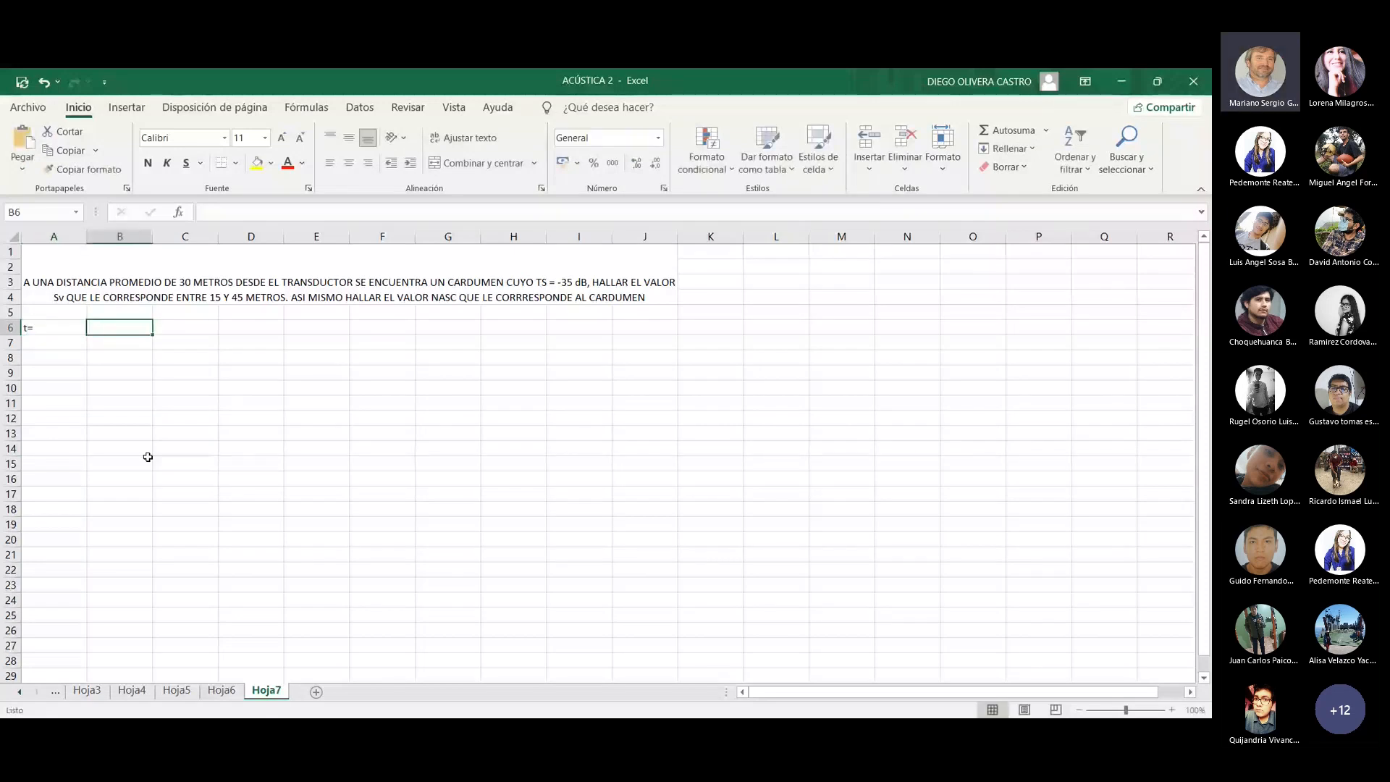
{"action": "type", "text": "0."}
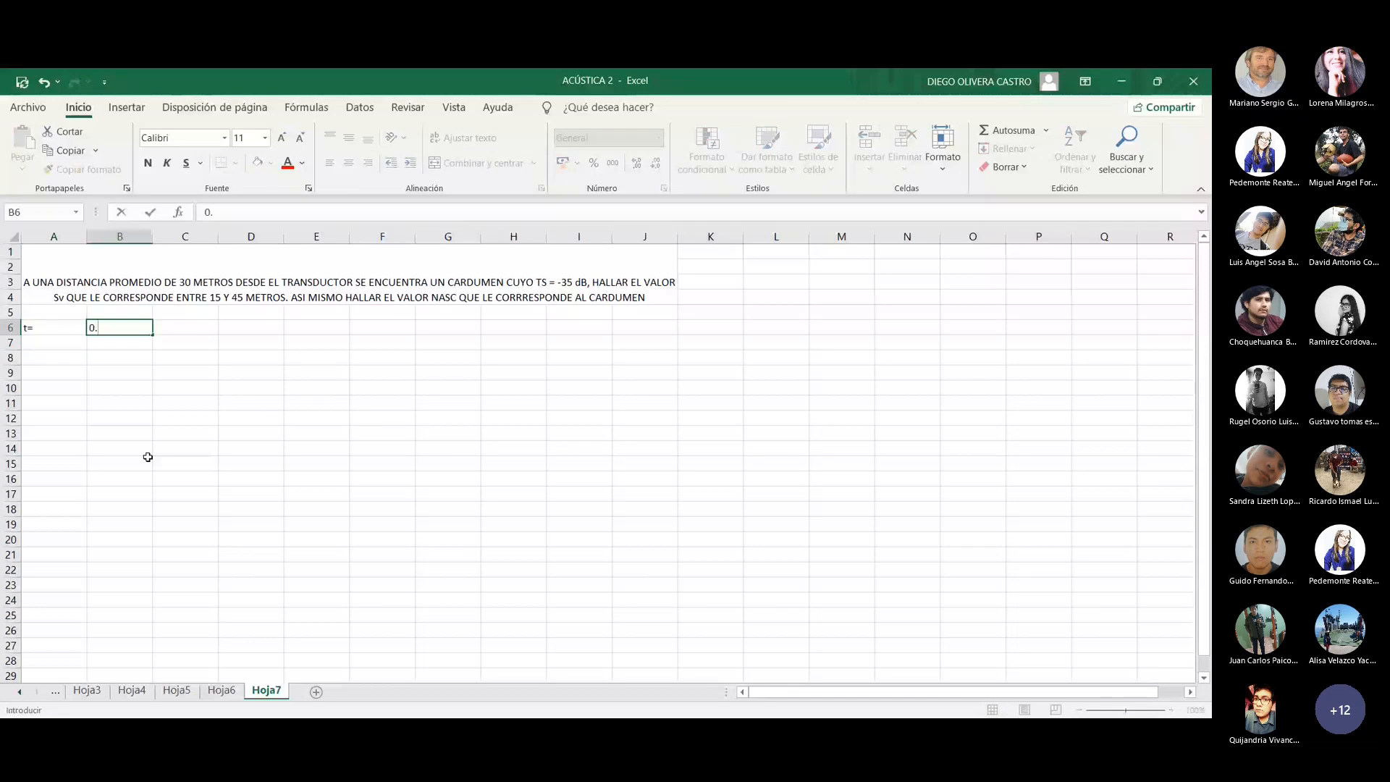
{"action": "type", "text": "001"}
{"action": "key", "text": "Right"}
{"action": "type", "text": "s"}
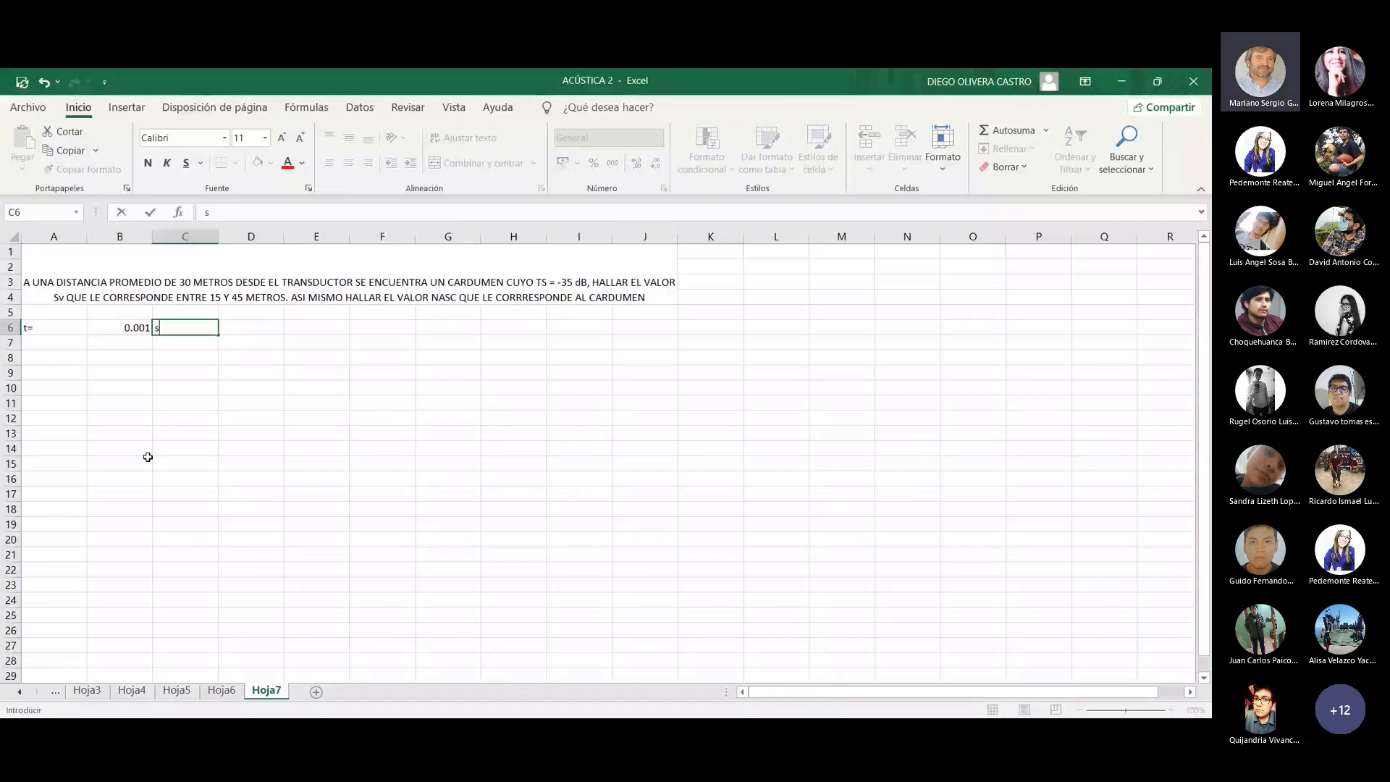
{"action": "key", "text": "Return"}
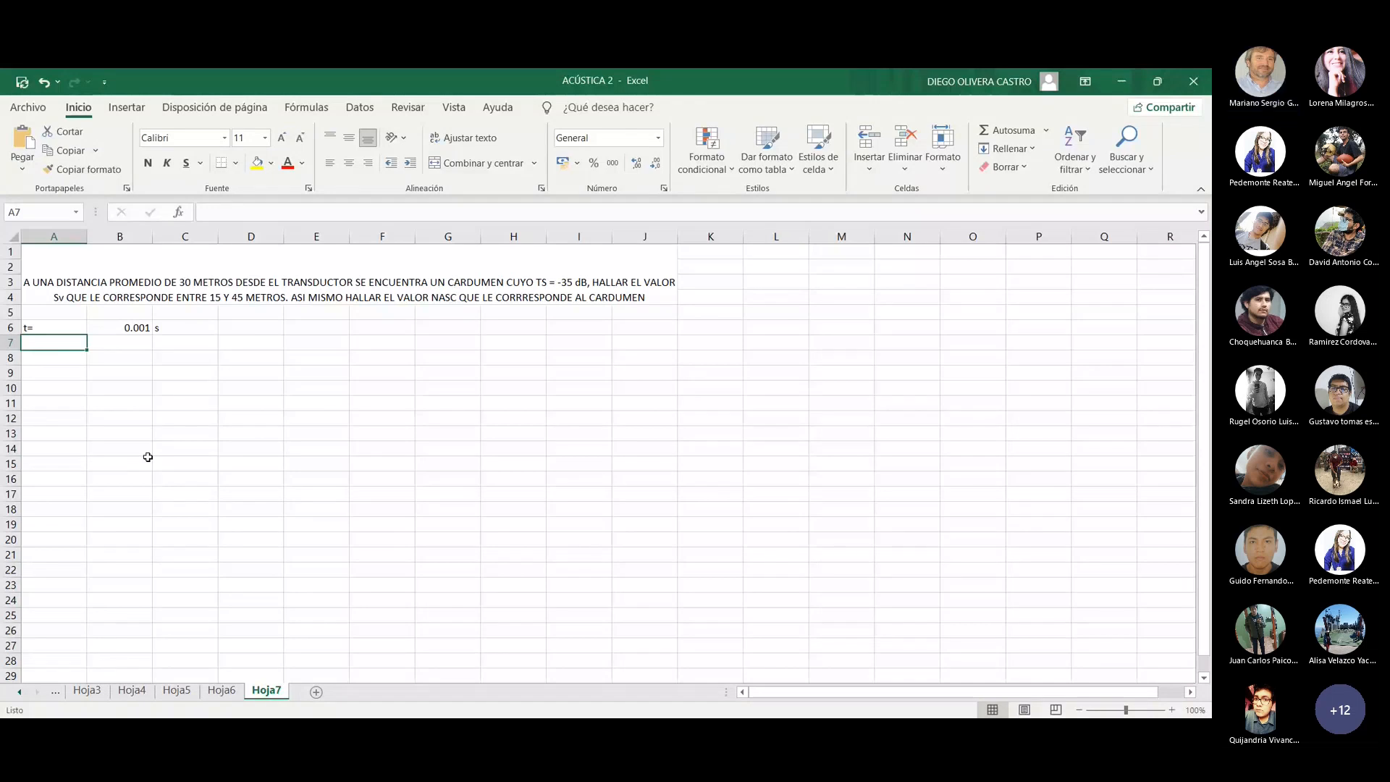
- Enter the equivalent angle in row 7: "angulo equivalente" in A7, -20.8 in B7 and the unit dB in C7
{"action": "type", "text": "angulo equiva"}
{"action": "key", "text": "Tab"}
{"action": "type", "text": "-"}
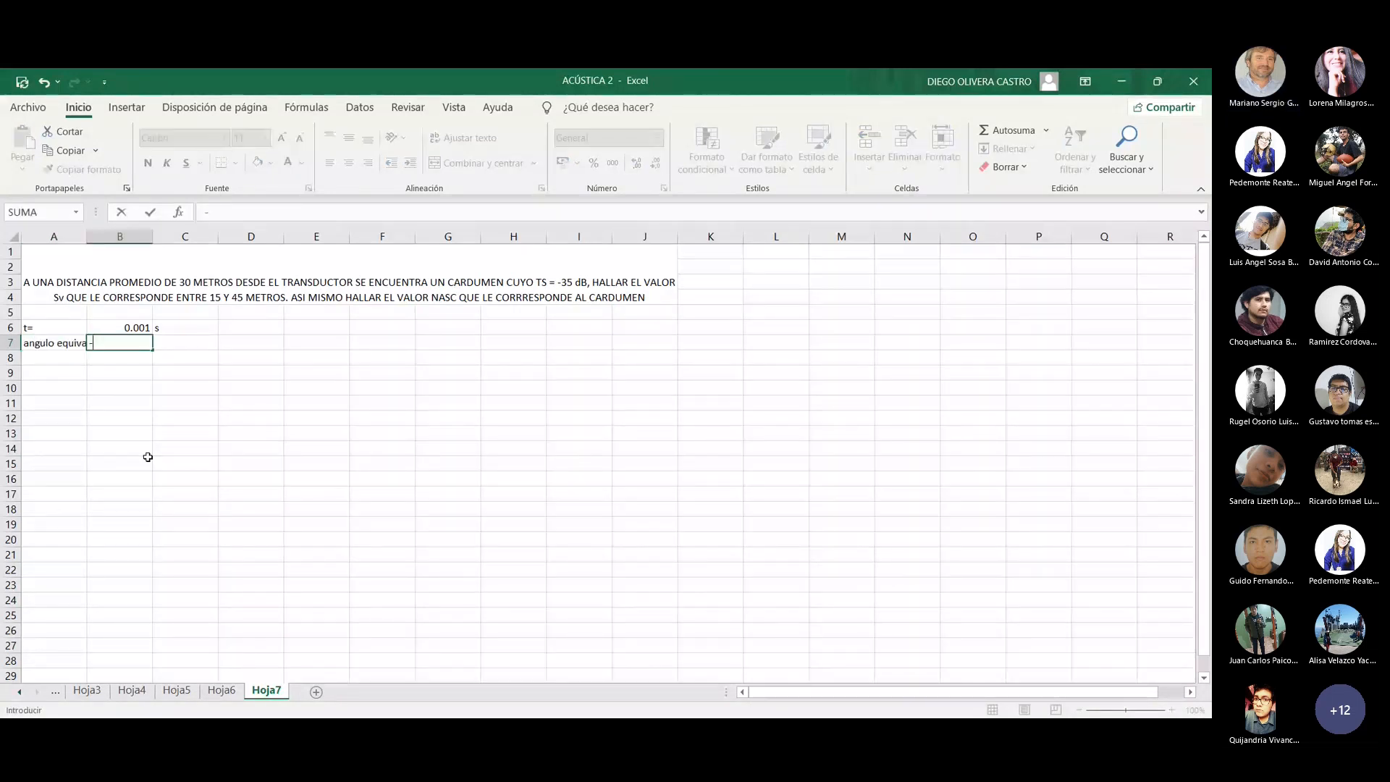
{"action": "type", "text": "20.8"}
{"action": "key", "text": "Tab"}
{"action": "type", "text": "d"}
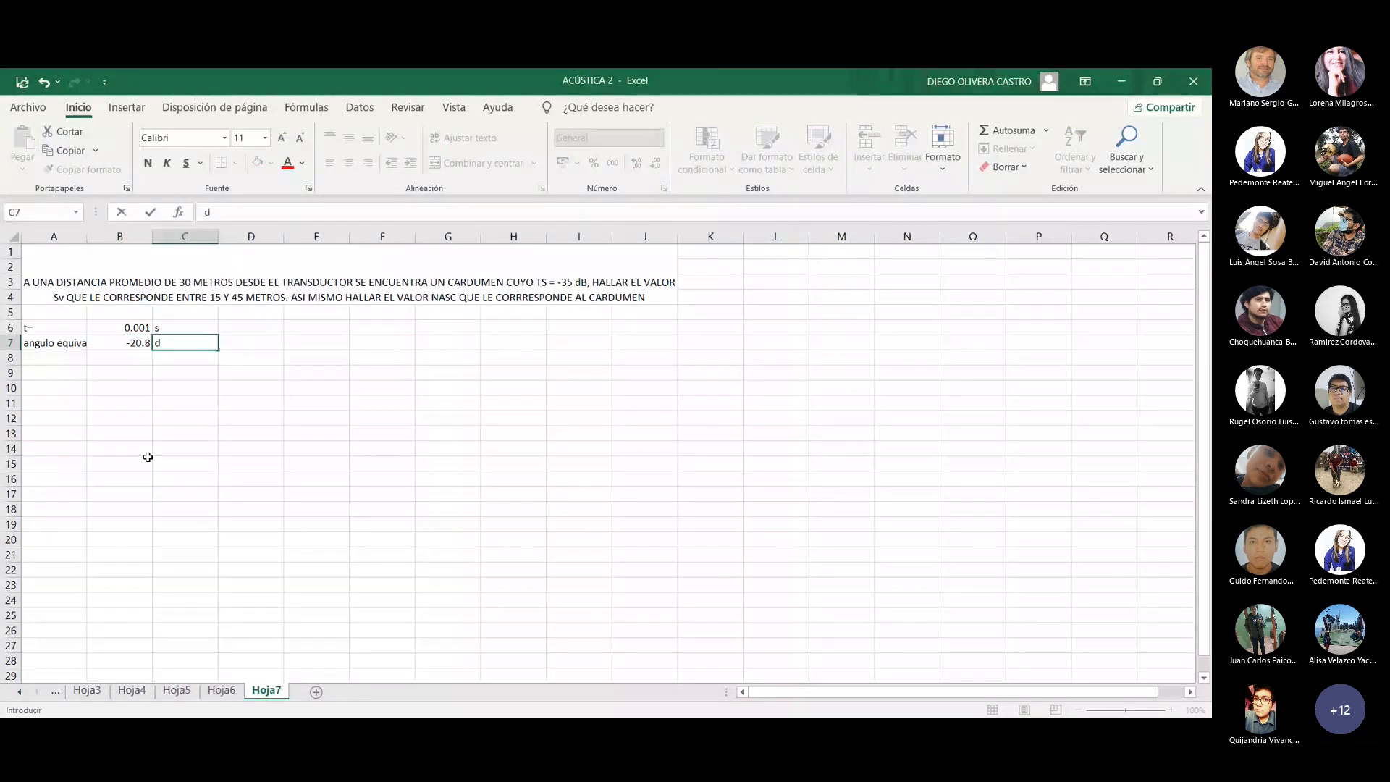
{"action": "type", "text": "B"}
- Replace the equivalent angle's label in A7 with "psi="
{"action": "key", "text": "Left"}
{"action": "key", "text": "Left"}
{"action": "key", "text": "alt+Tab"}
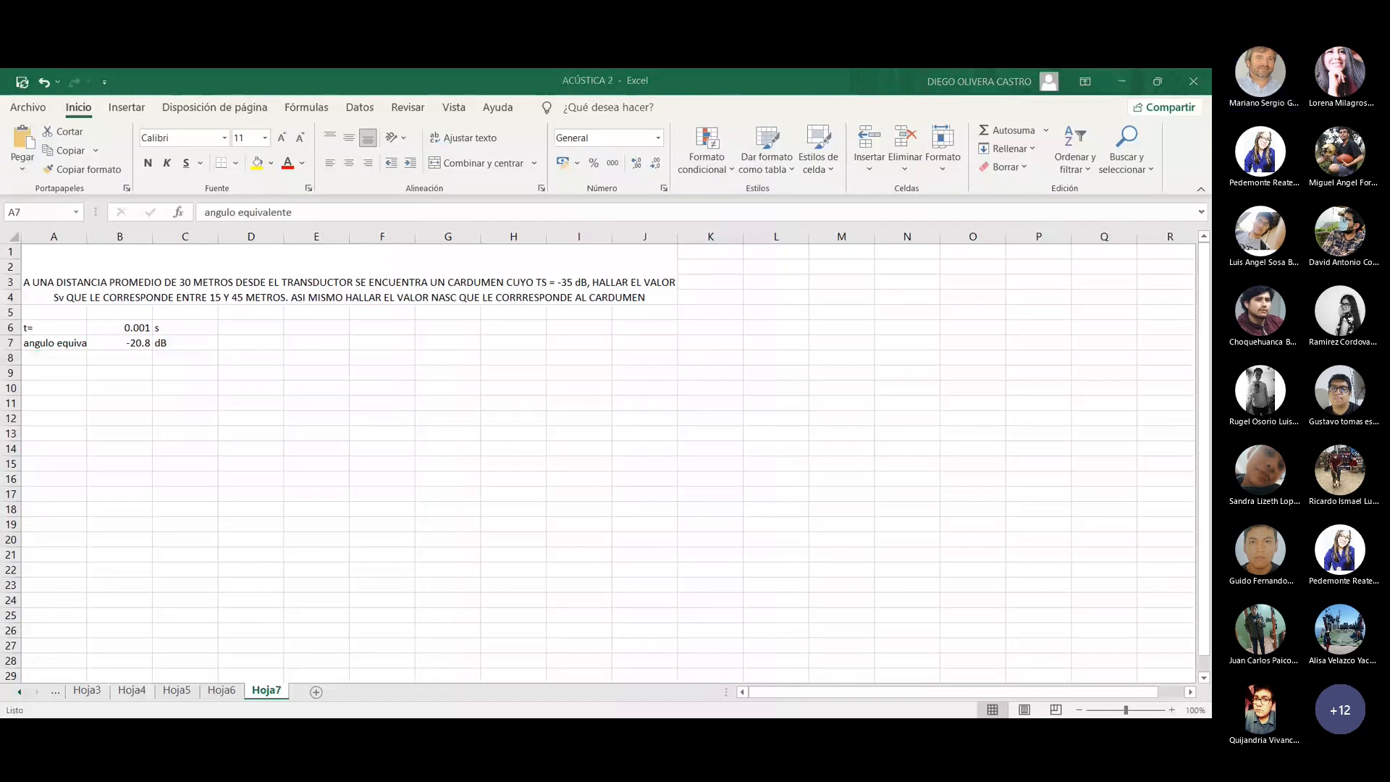
{"action": "key", "text": "alt+Tab"}
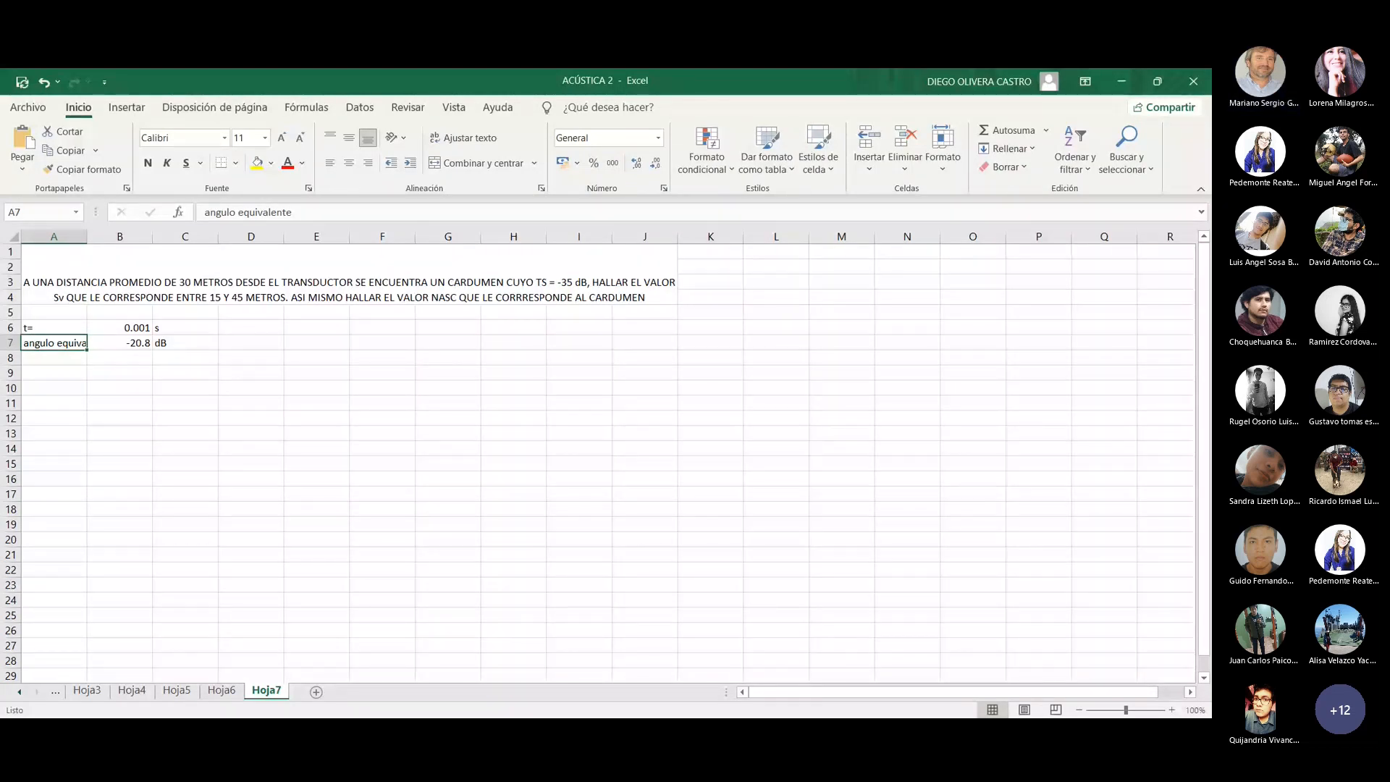
{"action": "key", "text": "BackSpace"}
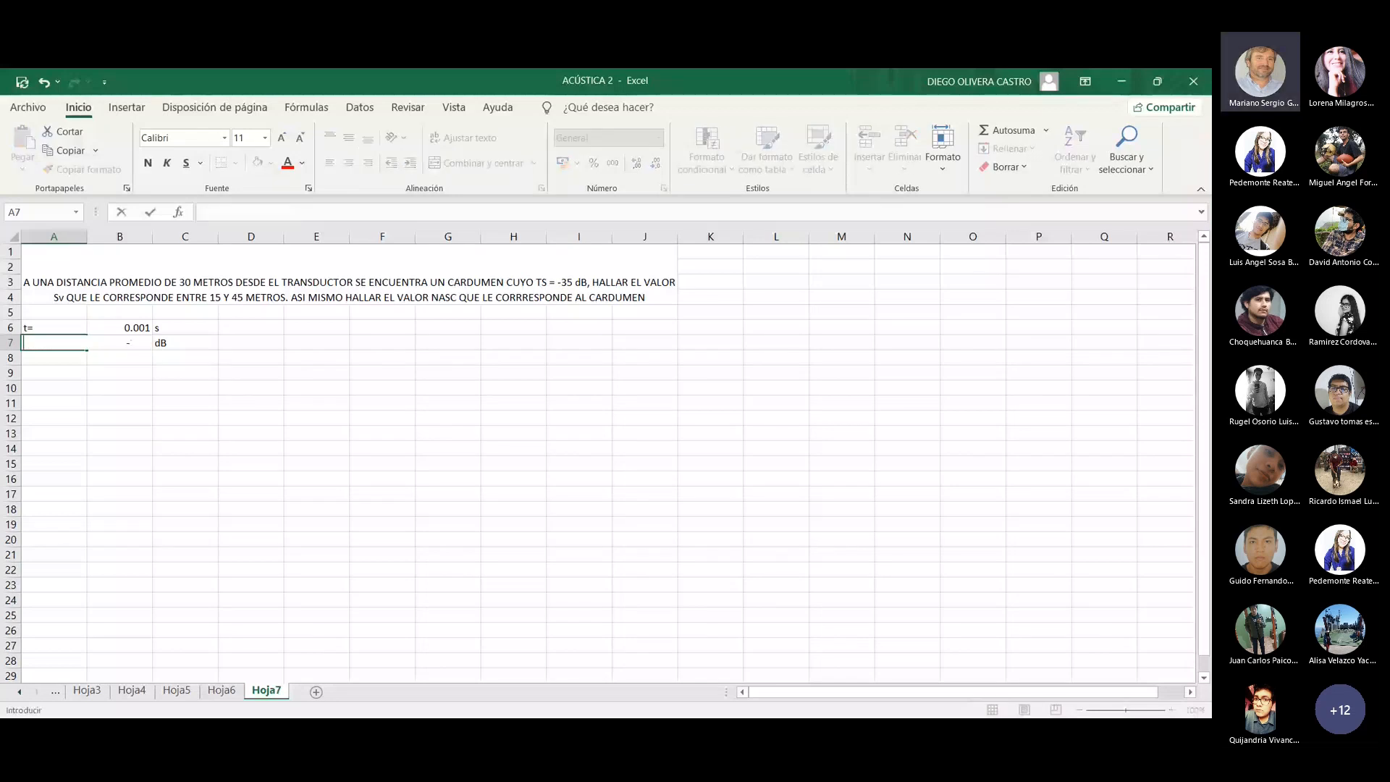
{"action": "type", "text": "psi="}
{"action": "key", "text": "Right"}
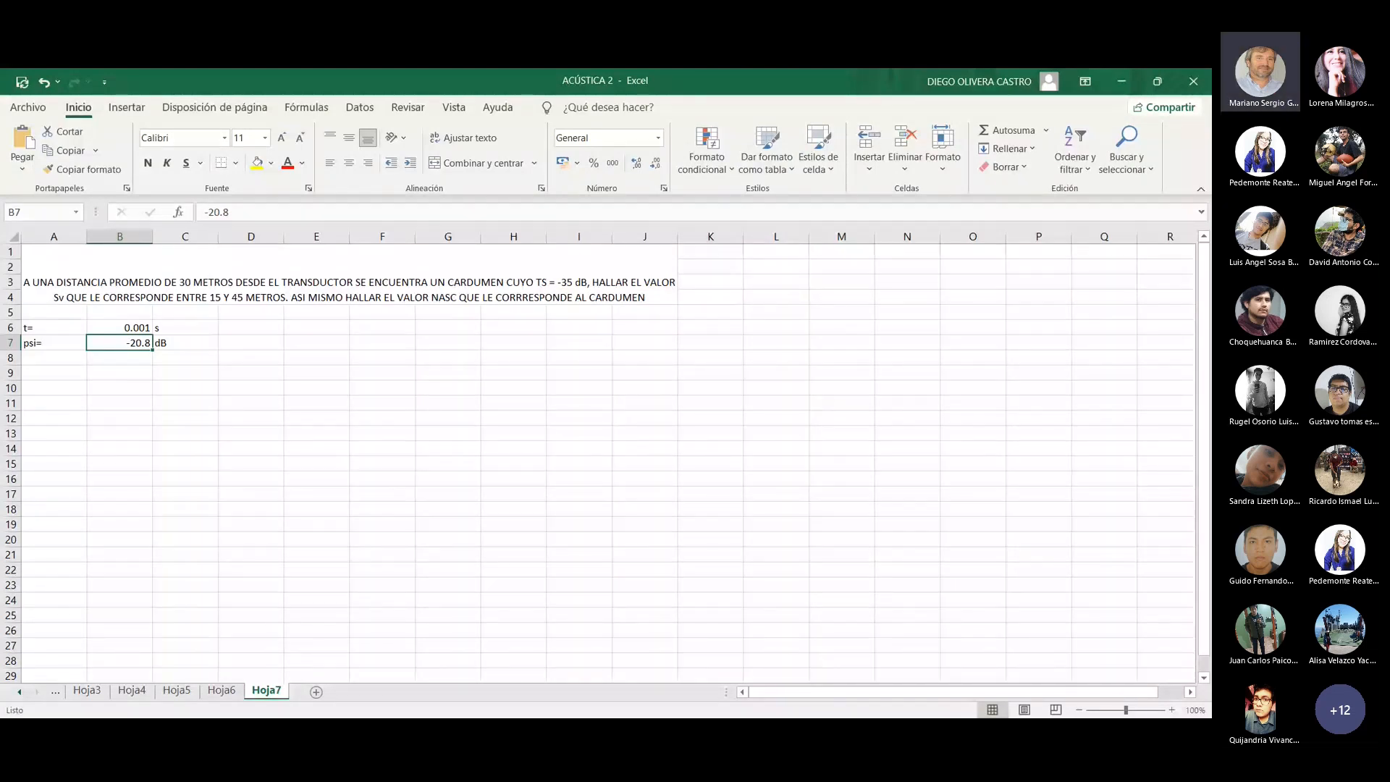
{"action": "key", "text": "alt+Tab"}
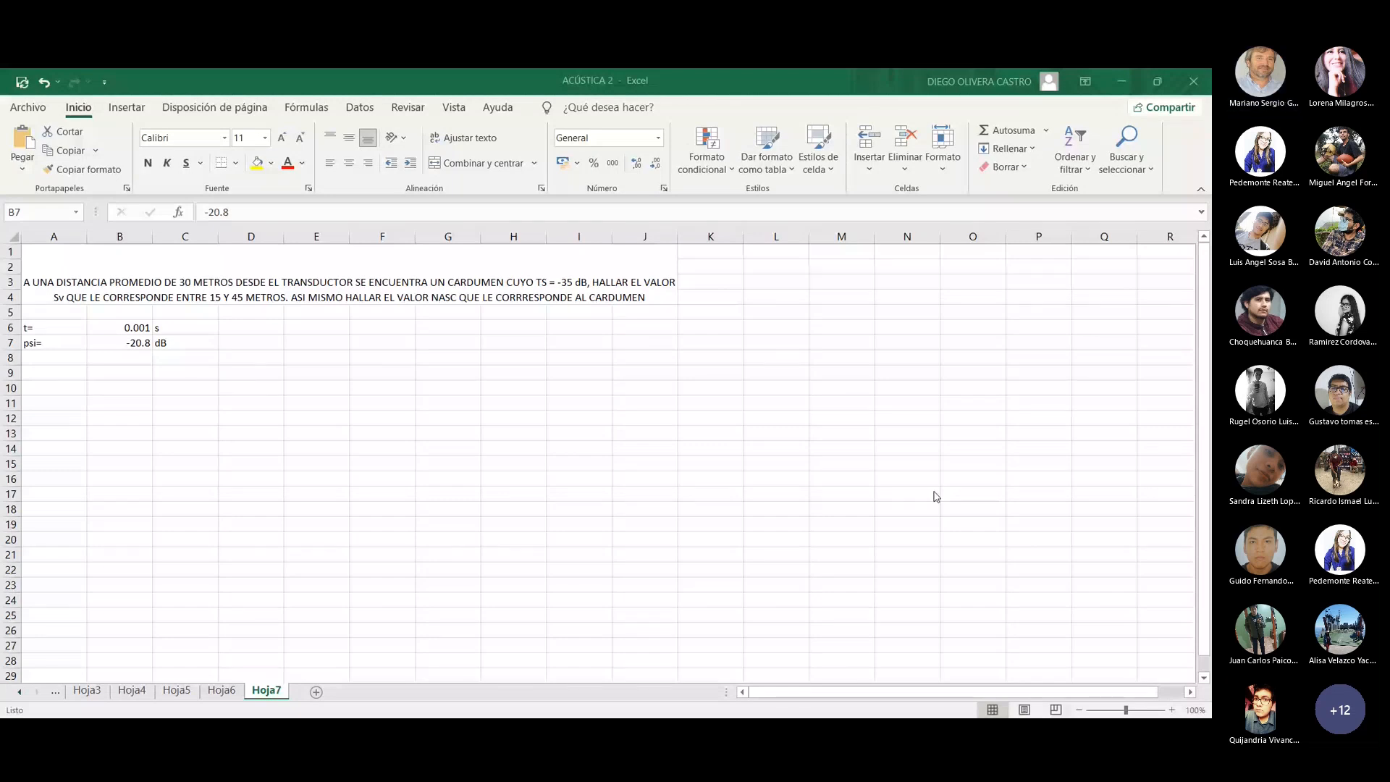
{"action": "left_click", "coordinate": [396, 383]}
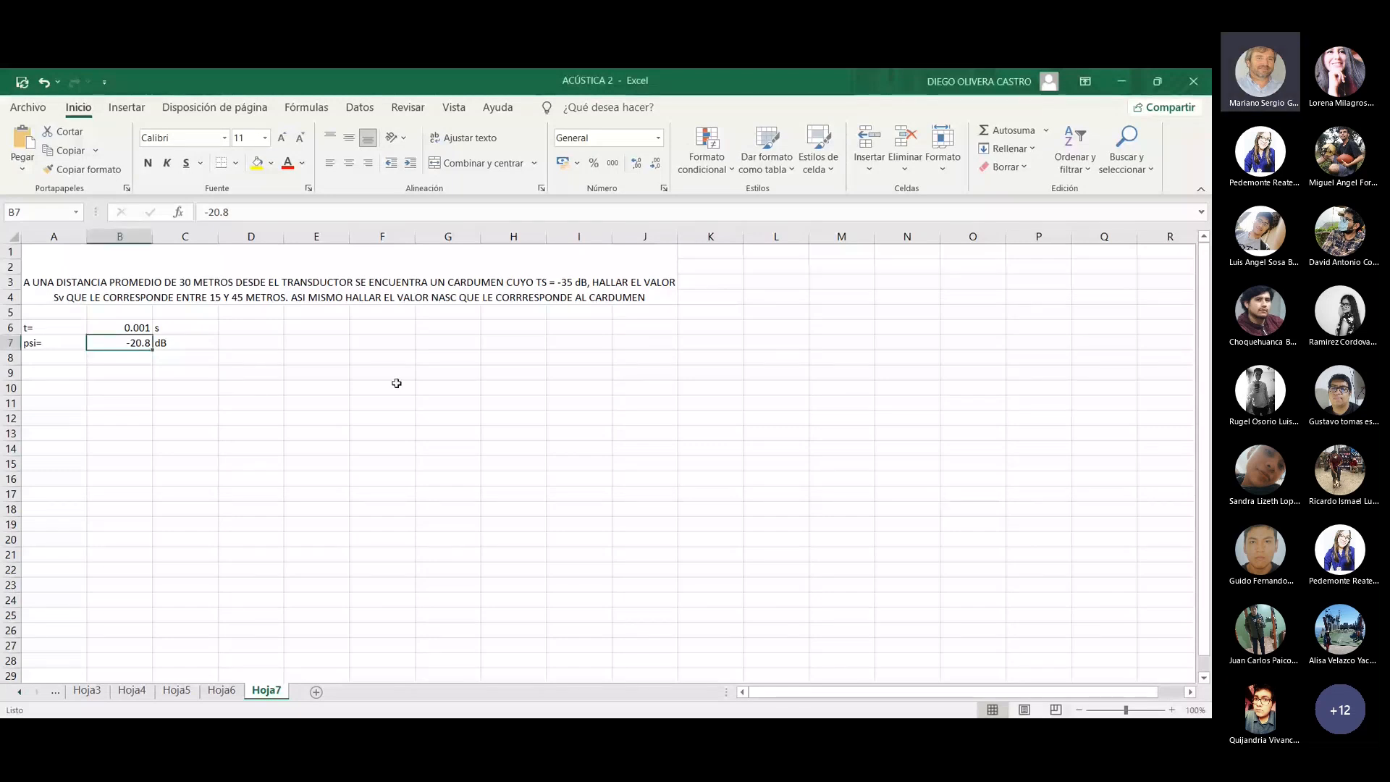
- Enter the target strength in row 8: "TS=" in A8, -35 in B8 and the unit dB in C8
{"action": "left_click", "coordinate": [71, 372]}
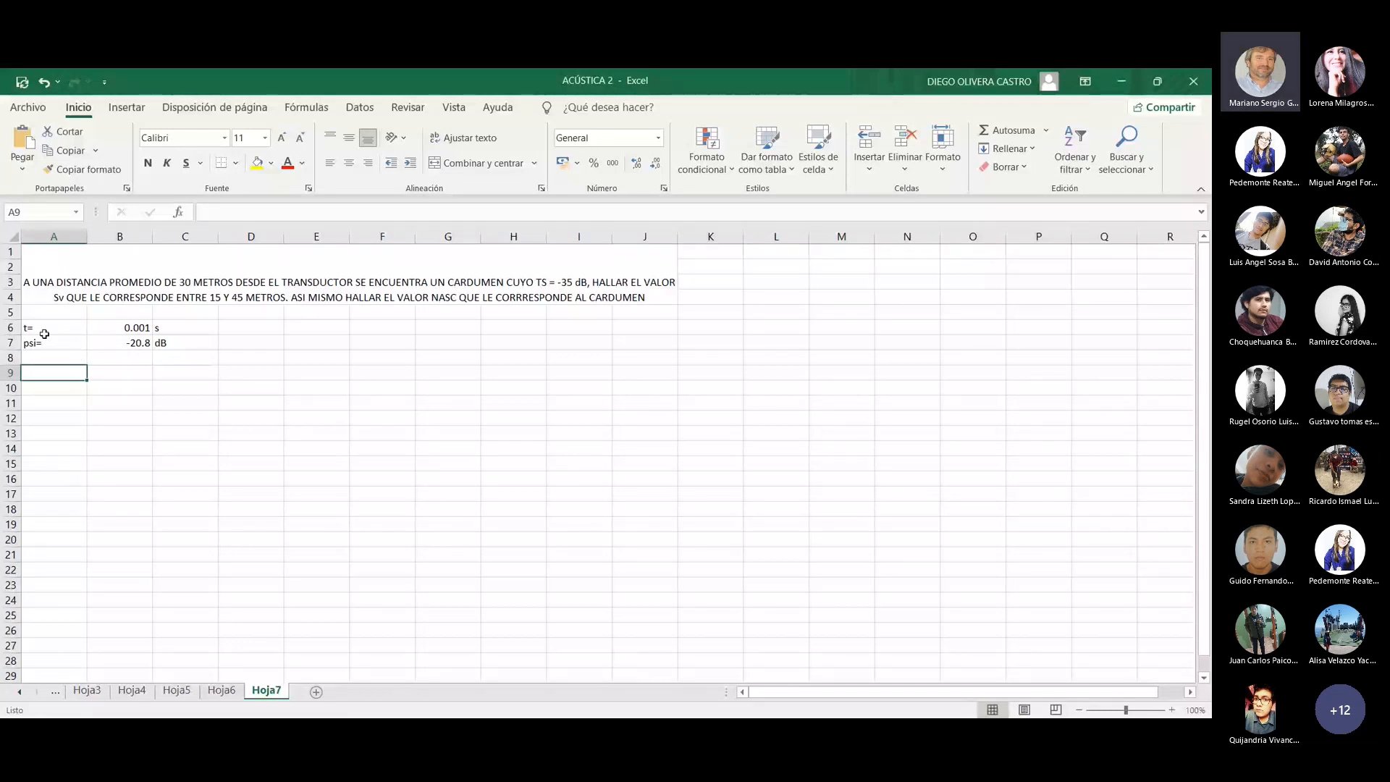
{"action": "key", "text": "Up"}
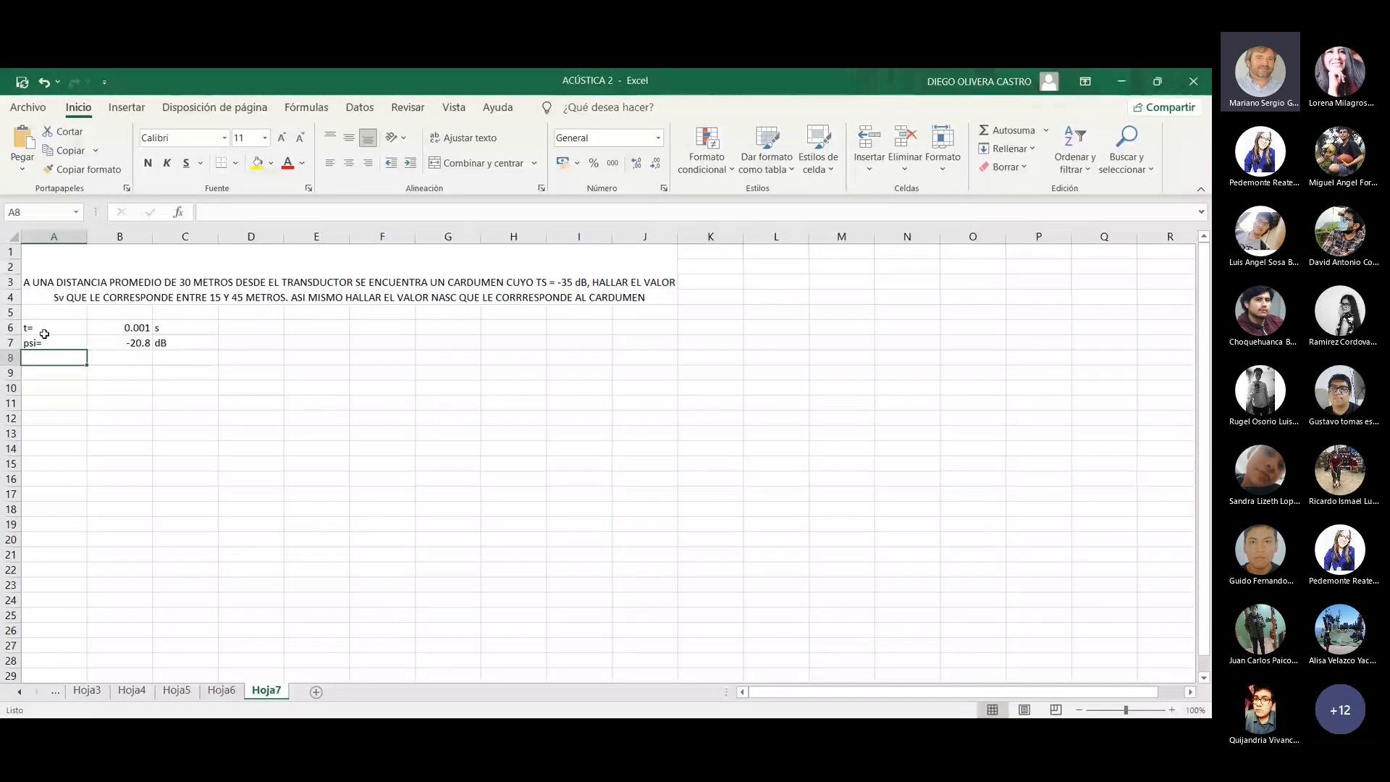
{"action": "type", "text": "TS"}
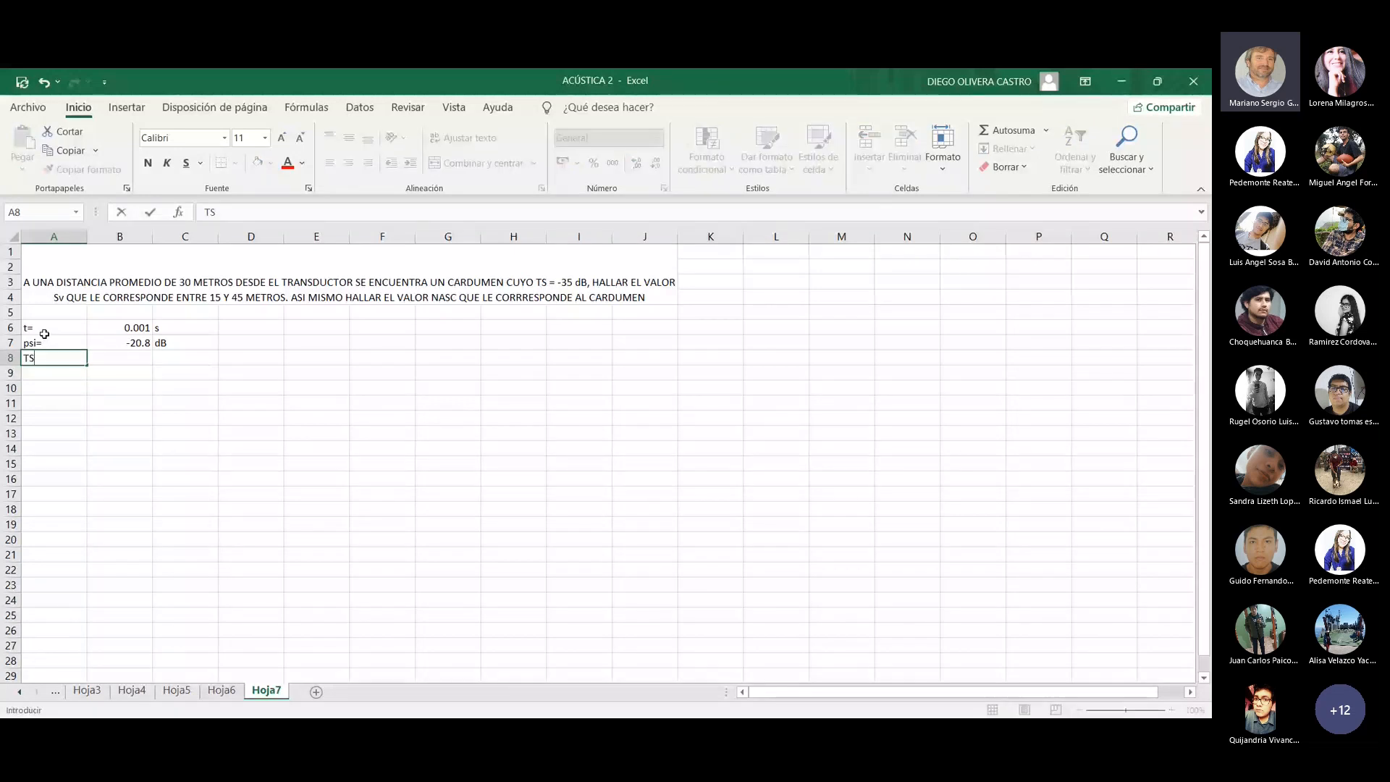
{"action": "type", "text": "="}
{"action": "key", "text": "Tab"}
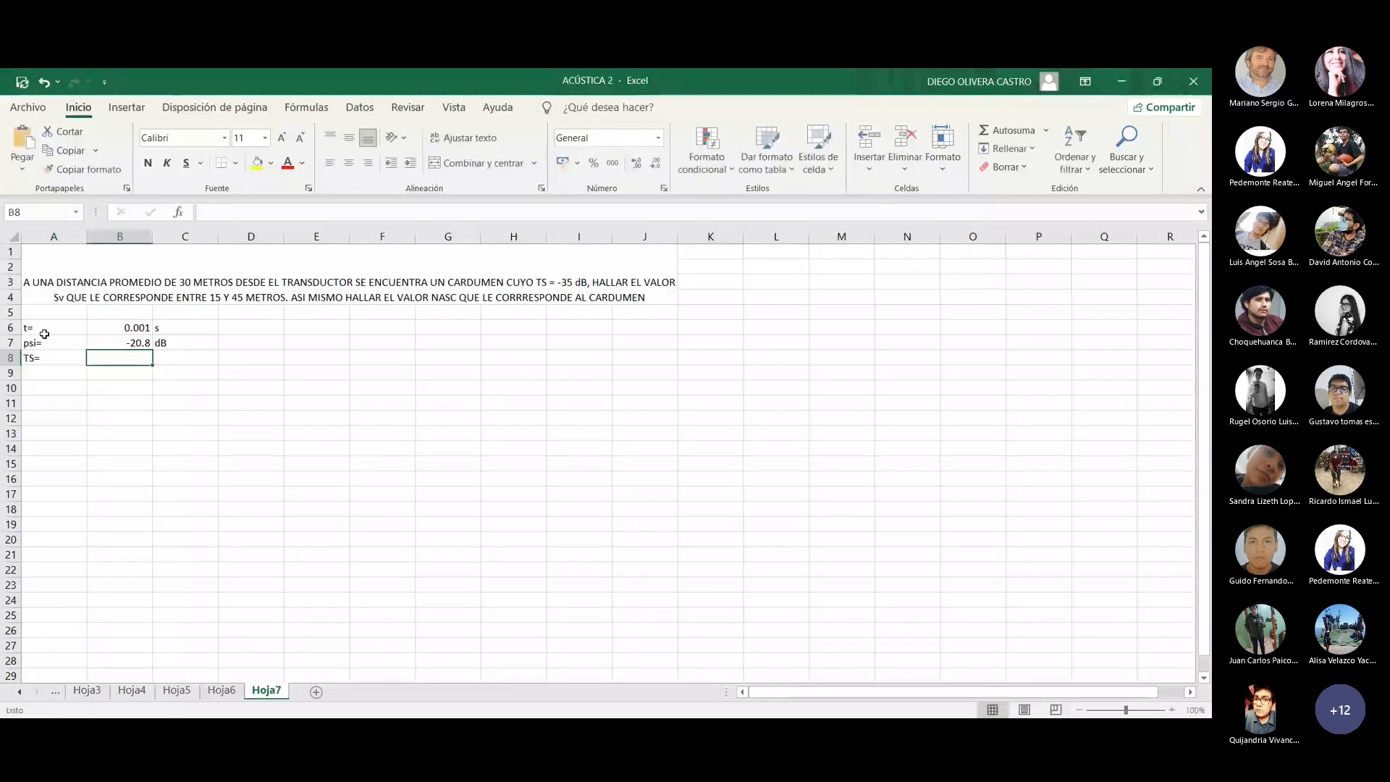
{"action": "type", "text": "-35"}
{"action": "key", "text": "Tab"}
{"action": "type", "text": "dB"}
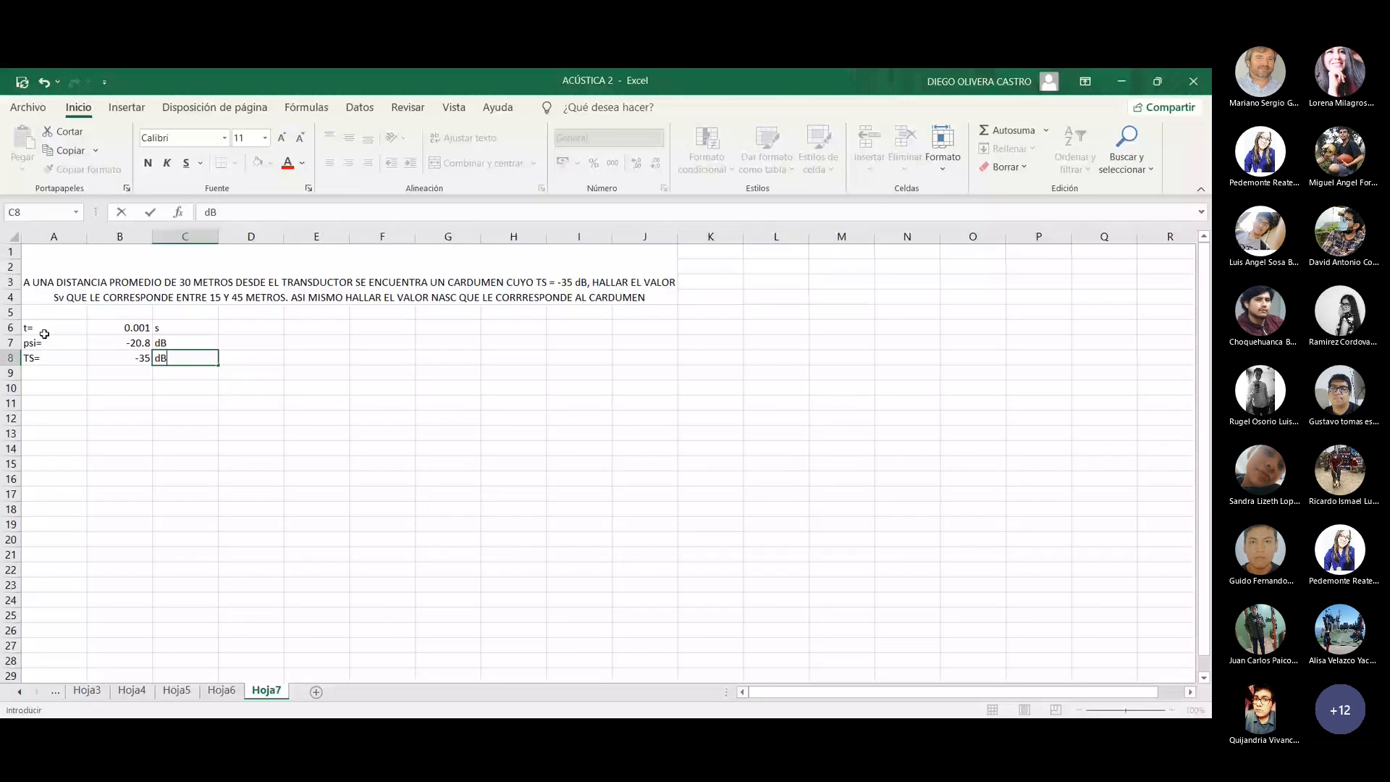
{"action": "key", "text": "Return"}
- Enter the distance in row 9: "R=" in A9, 30 in B9 and the unit m in C9
{"action": "type", "text": "R"}
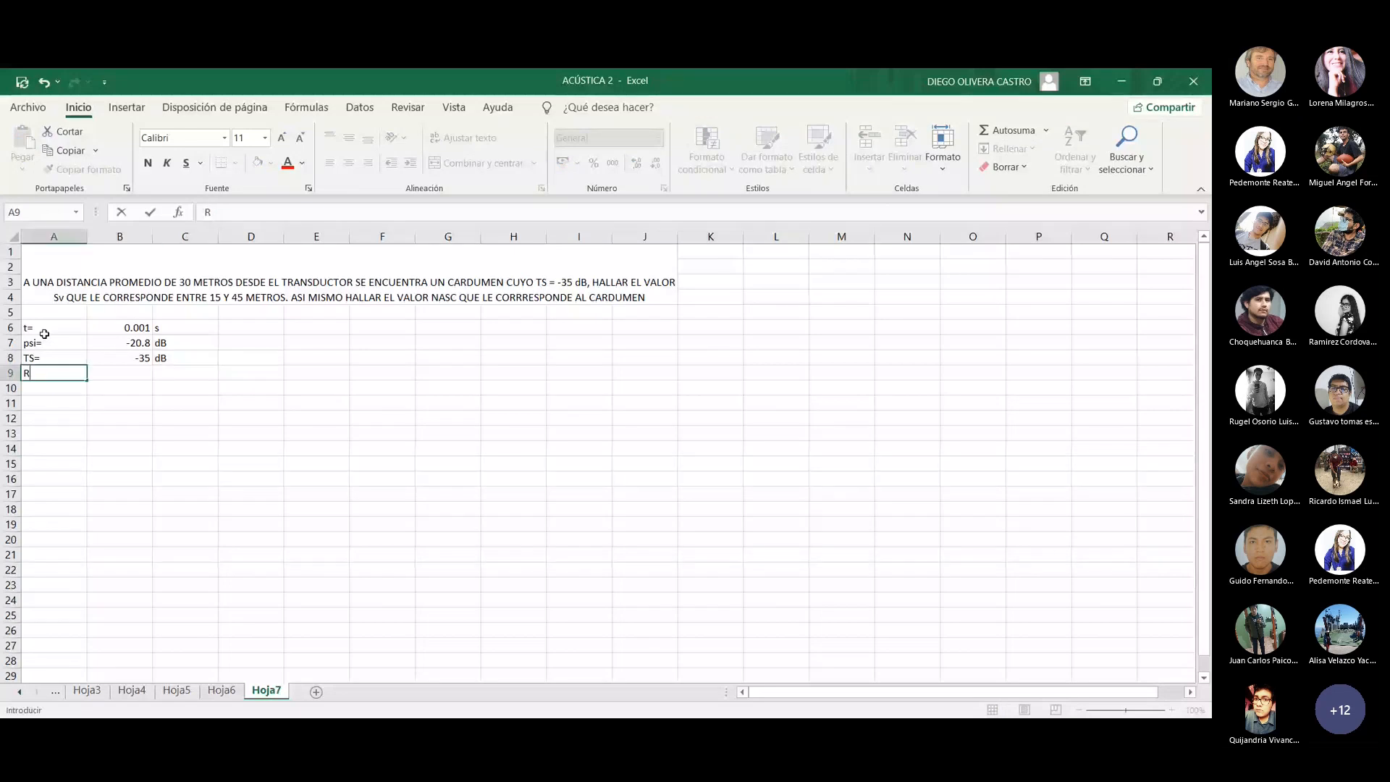
{"action": "type", "text": "="}
{"action": "key", "text": "Tab"}
{"action": "type", "text": "30"}
{"action": "key", "text": "Tab"}
{"action": "type", "text": "m"}
{"action": "key", "text": "Return"}
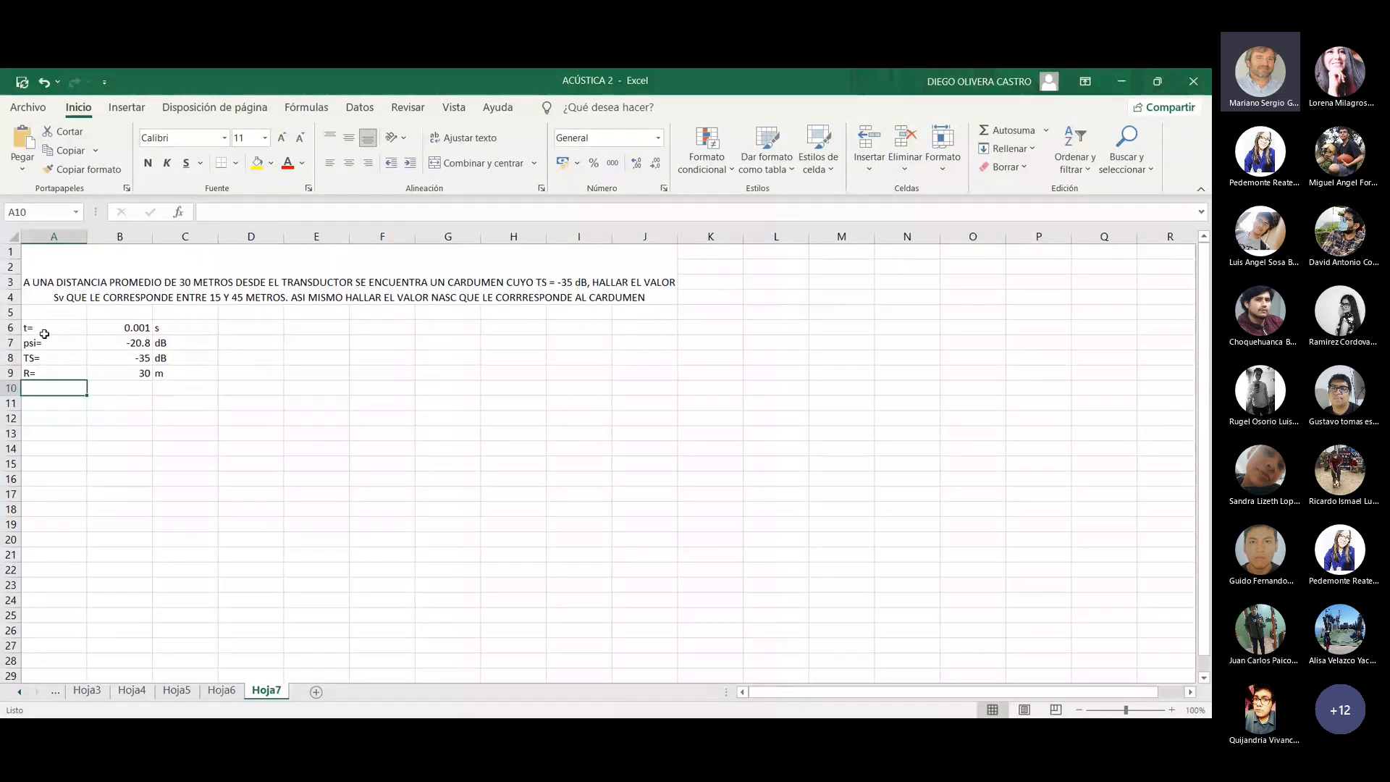
- Enter the depth limit labels Z1 in A10 and Z2 in A11
{"action": "type", "text": "Z1"}
{"action": "key", "text": "Return"}
{"action": "type", "text": "Z1"}
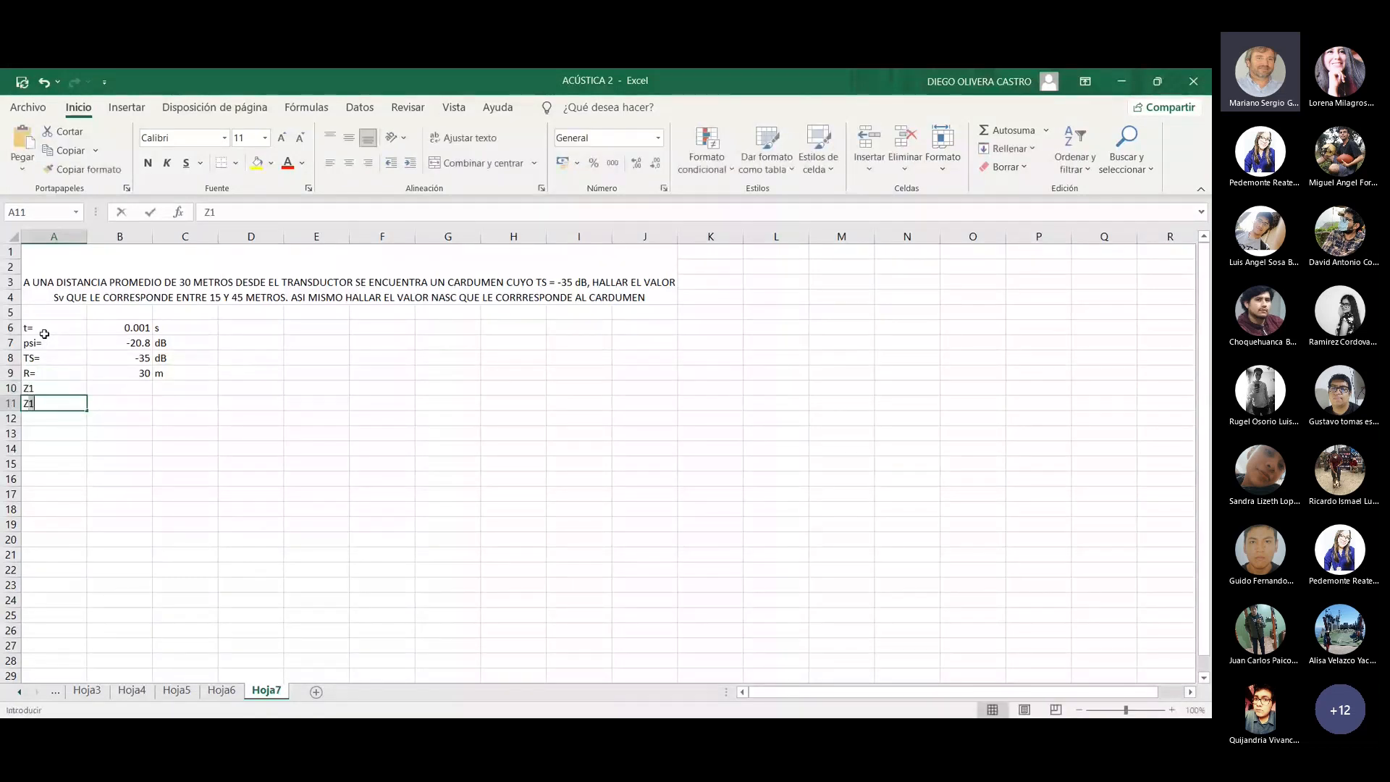
{"action": "key", "text": "BackSpace"}
{"action": "type", "text": "2"}
{"action": "key", "text": "Tab"}
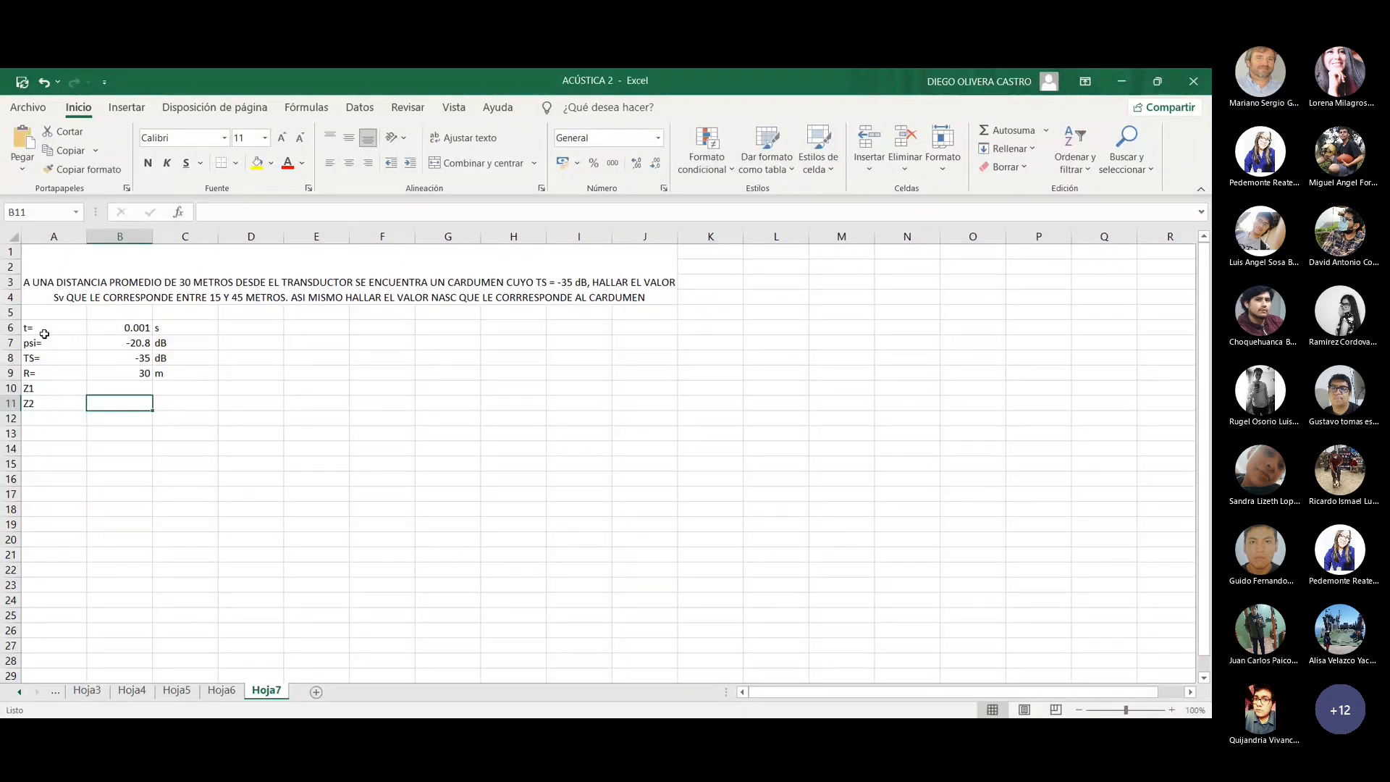
- Enter the depth limits 15 in B10 and 45 in B11, with the unit m in C10 and C11
{"action": "type", "text": "45"}
{"action": "key", "text": "Up"}
{"action": "type", "text": "15"}
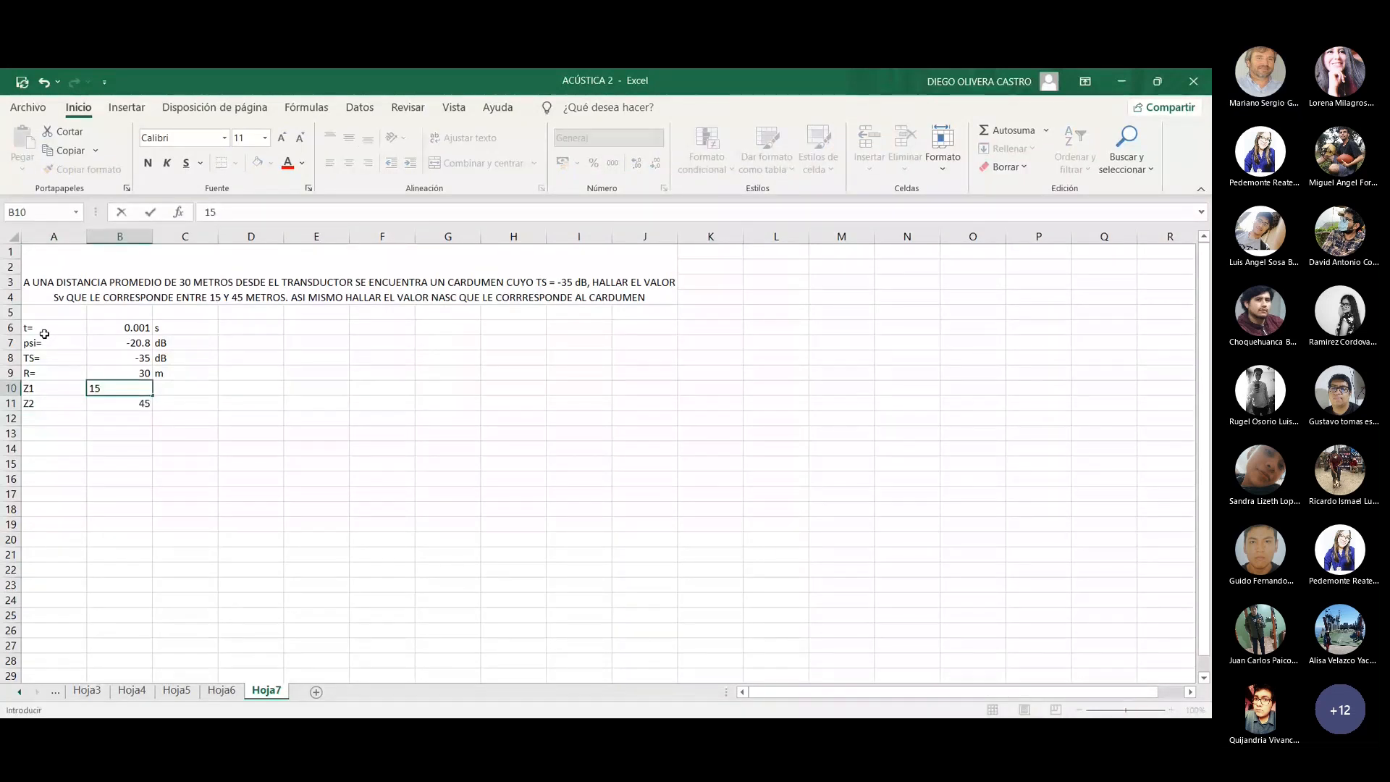
{"action": "key", "text": "Tab"}
{"action": "type", "text": "m"}
{"action": "key", "text": "Down"}
{"action": "type", "text": ","}
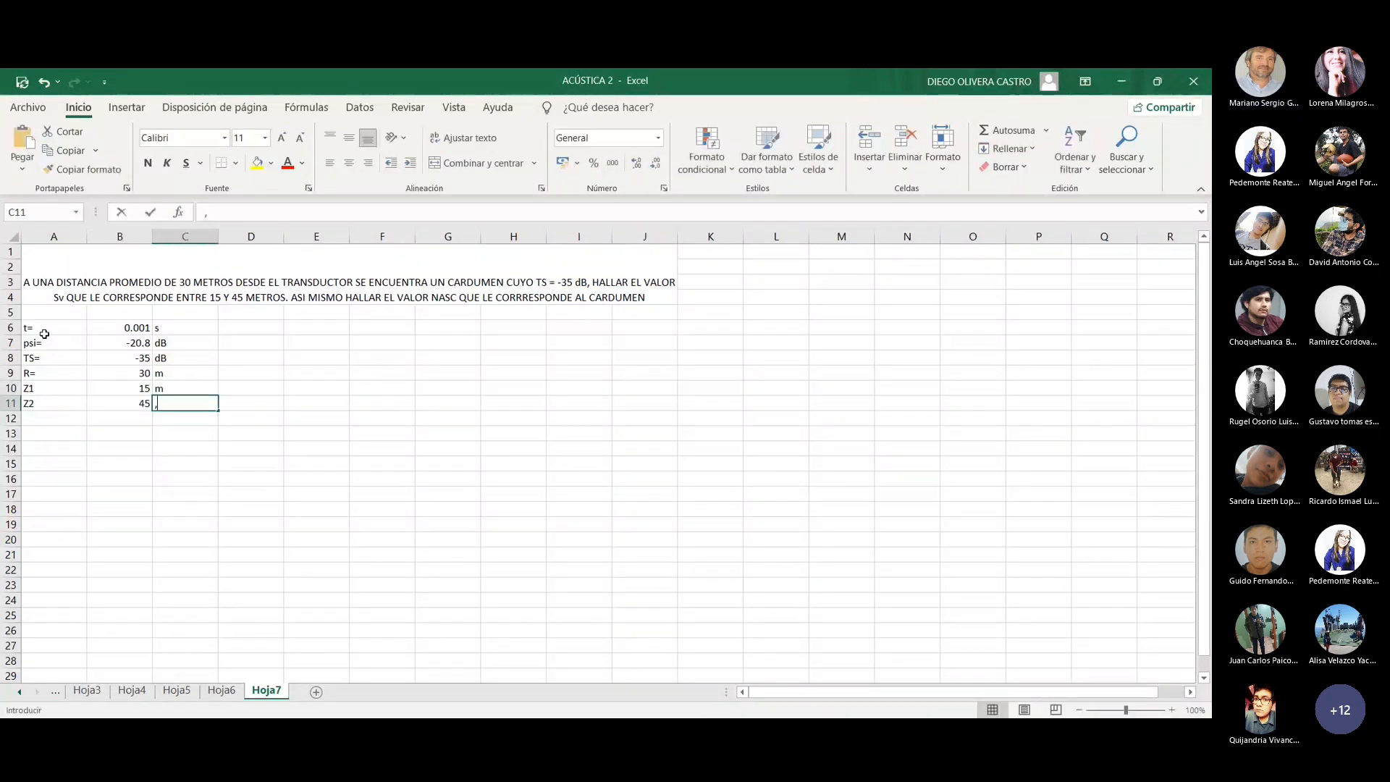
{"action": "key", "text": "BackSpace"}
{"action": "type", "text": "m"}
{"action": "key", "text": "Return"}
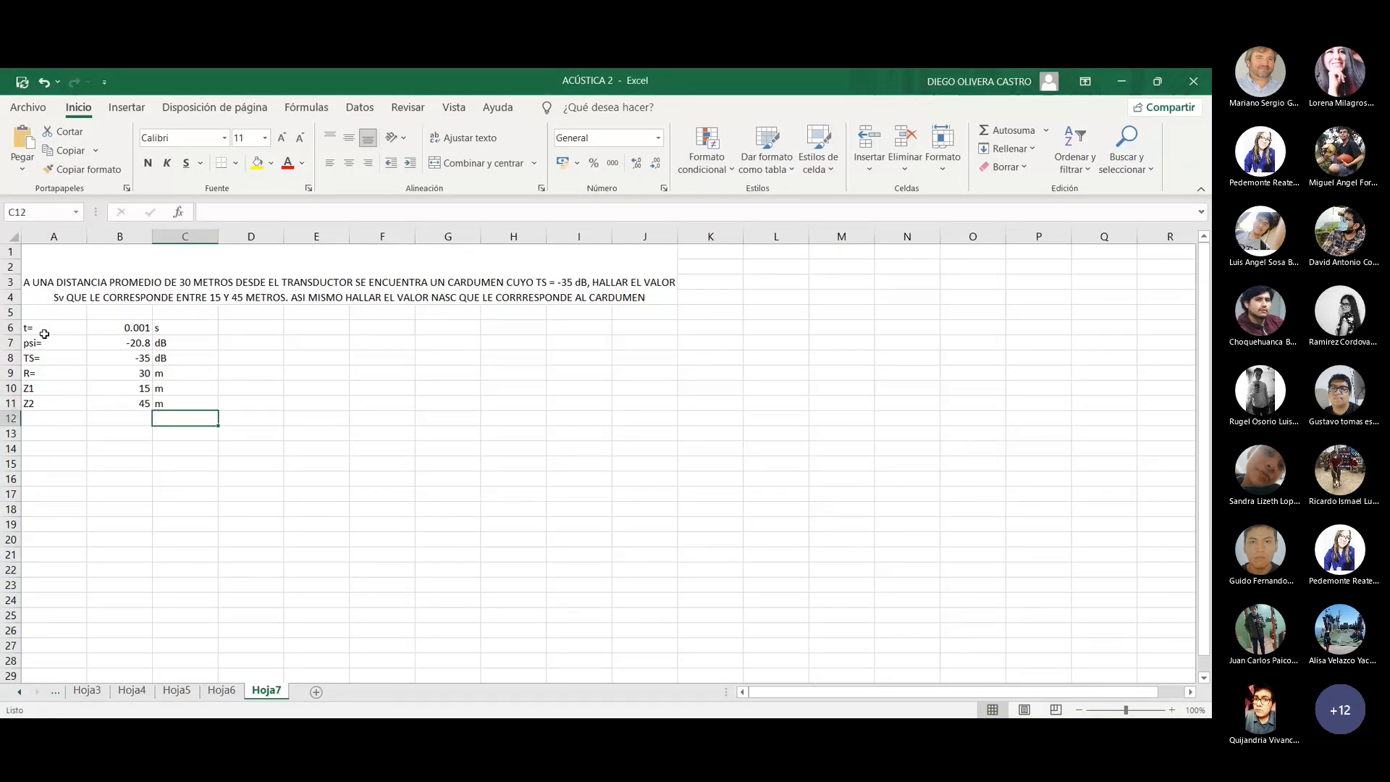
- Enter the label NASC in A12 and a question mark in B12 as the unknown
{"action": "key", "text": "Left"}
{"action": "key", "text": "Left"}
{"action": "key", "text": "Up"}
{"action": "key", "text": "Up"}
{"action": "key", "text": "Down"}
{"action": "key", "text": "Down"}
{"action": "type", "text": "NASC"}
{"action": "key", "text": "Tab"}
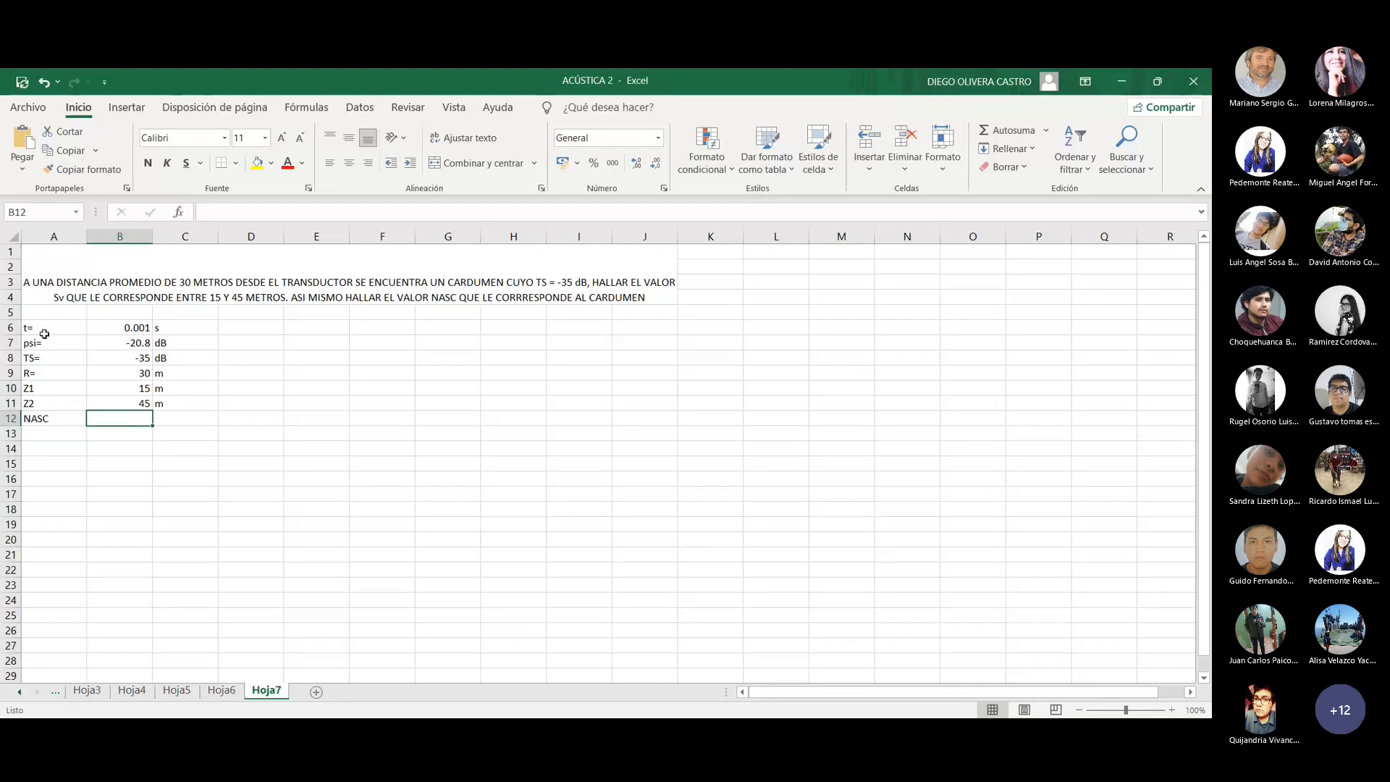
{"action": "type", "text": "?"}
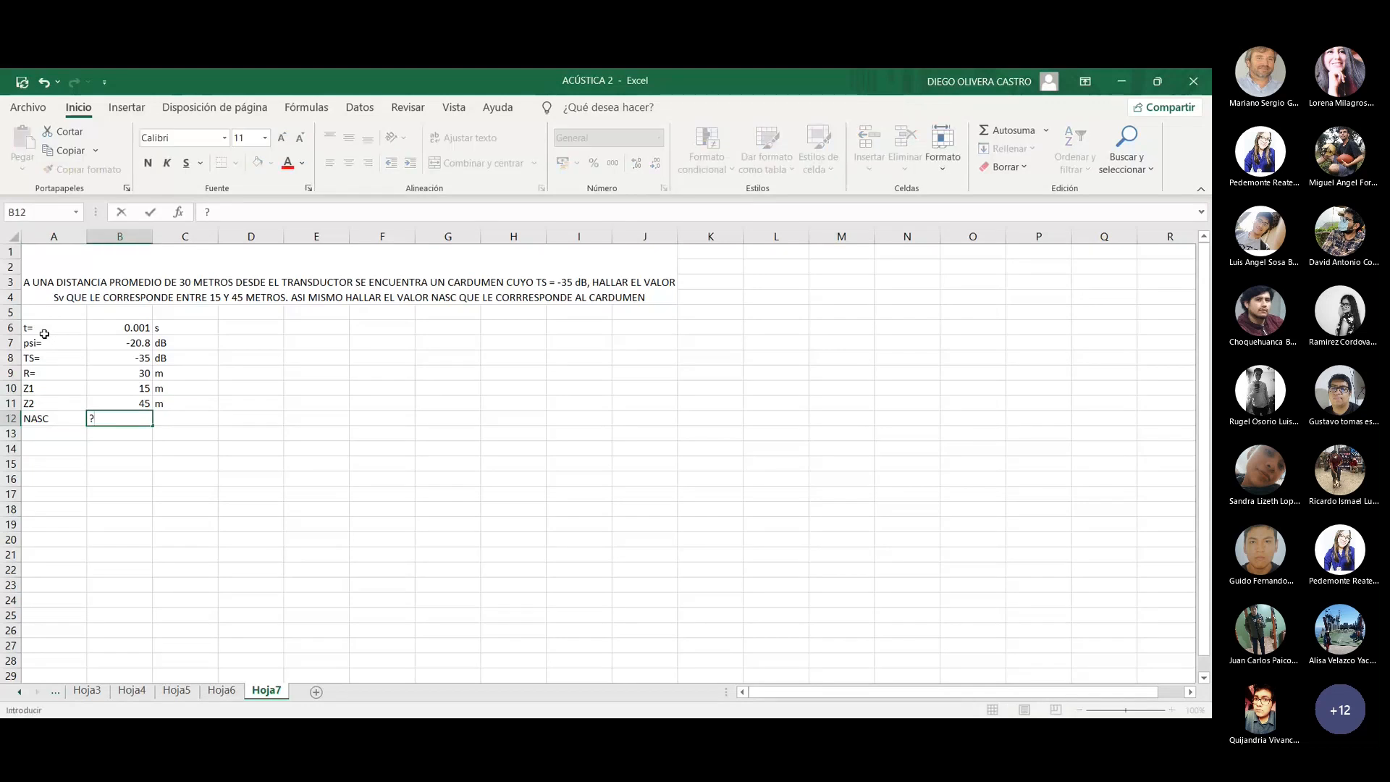
{"action": "key", "text": "Return"}
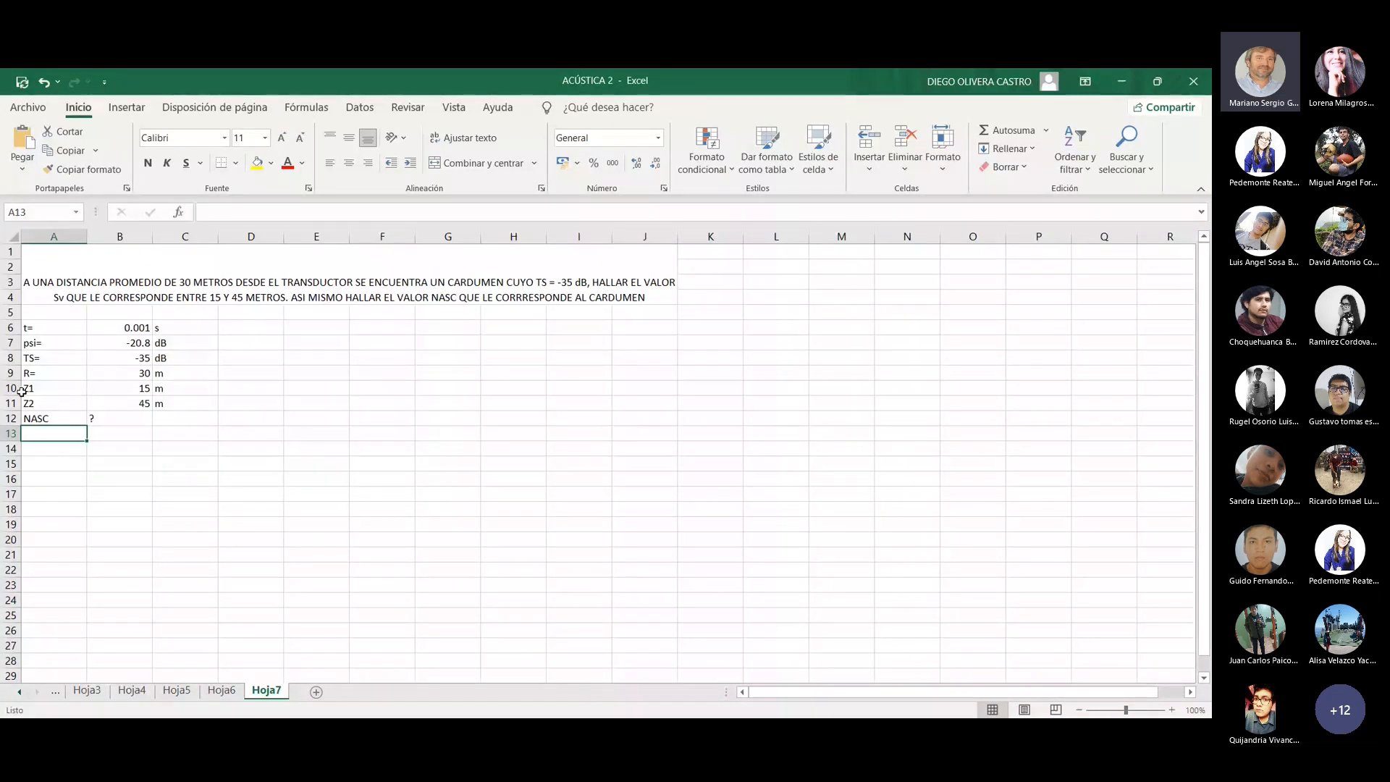
- Insert a row above the NASC row and enter the sound speed there: "c=" in A12 and 1500 in B12
{"action": "left_click", "coordinate": [12, 418]}
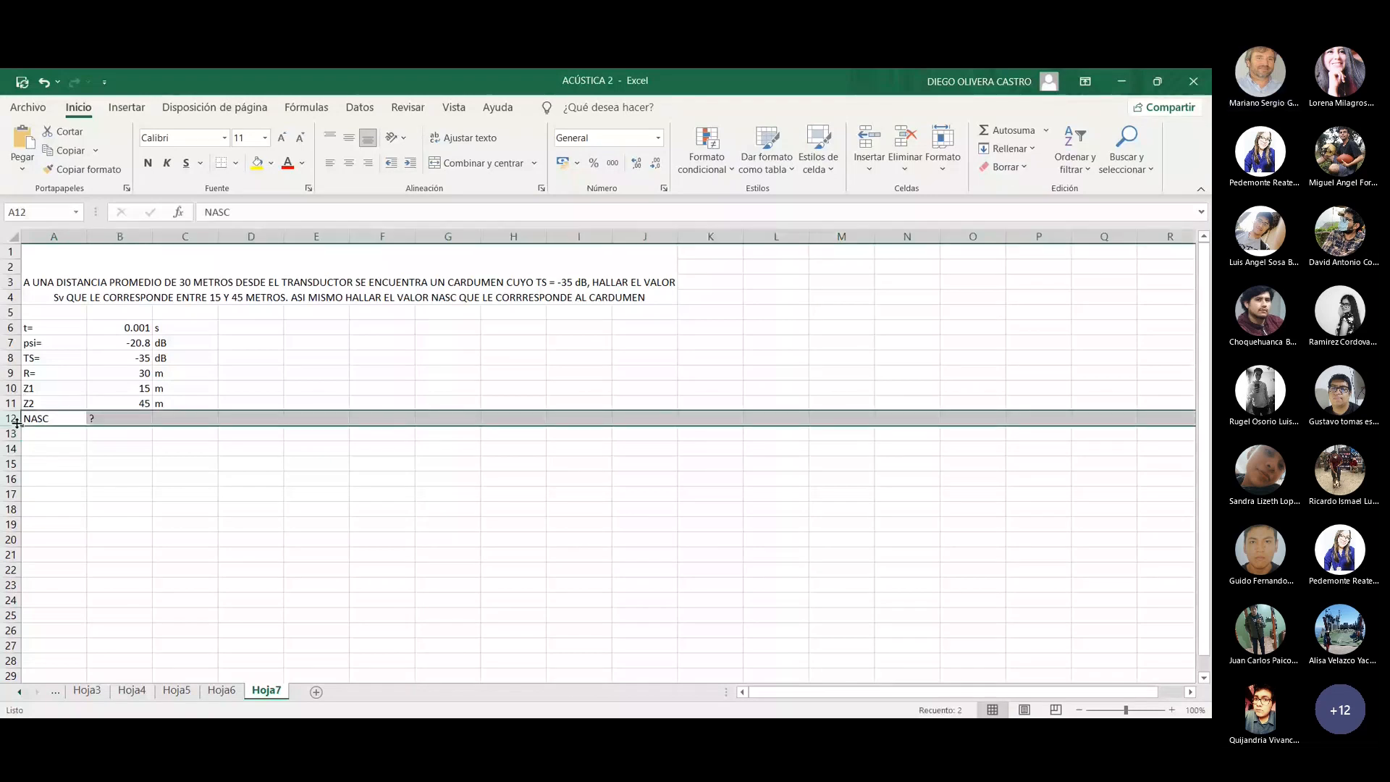
{"action": "key", "text": "ctrl+plus"}
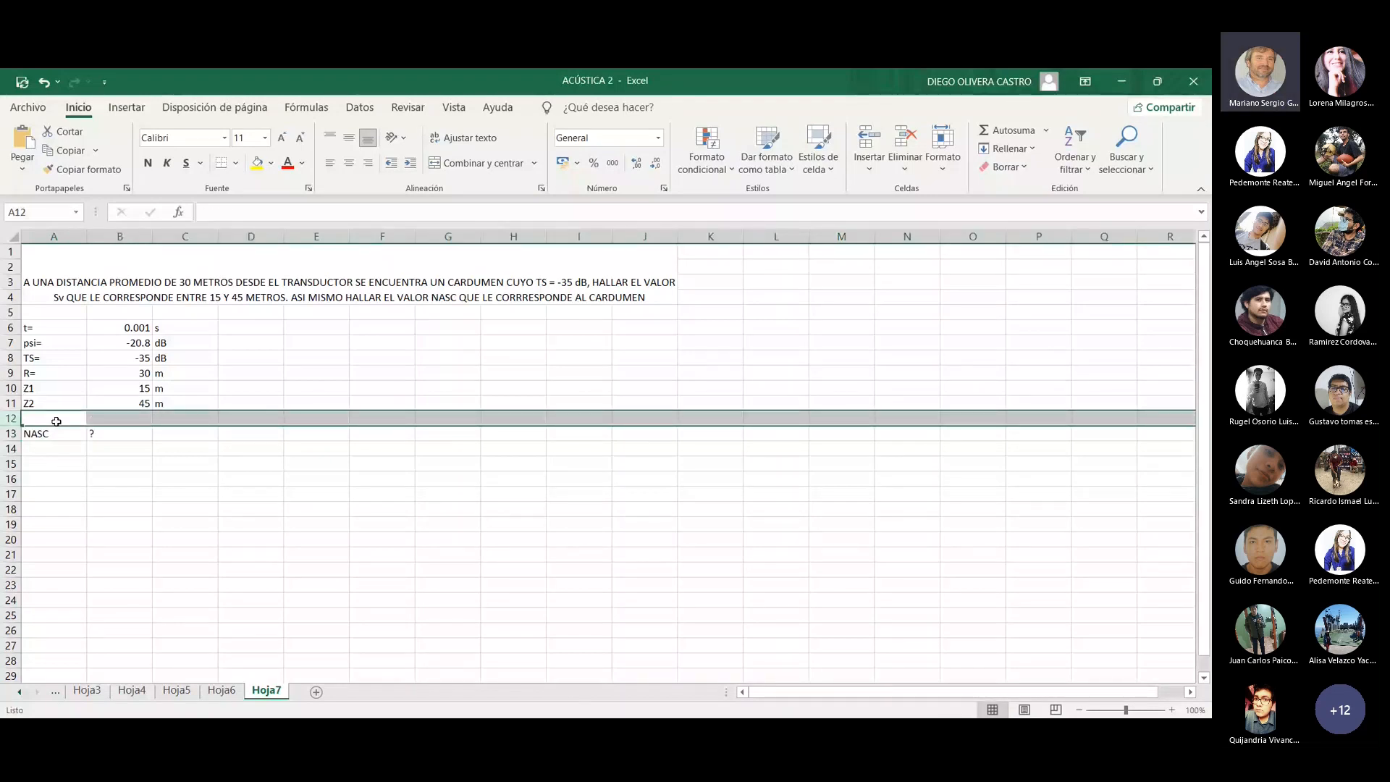
{"action": "left_click", "coordinate": [56, 421]}
{"action": "type", "text": "c"}
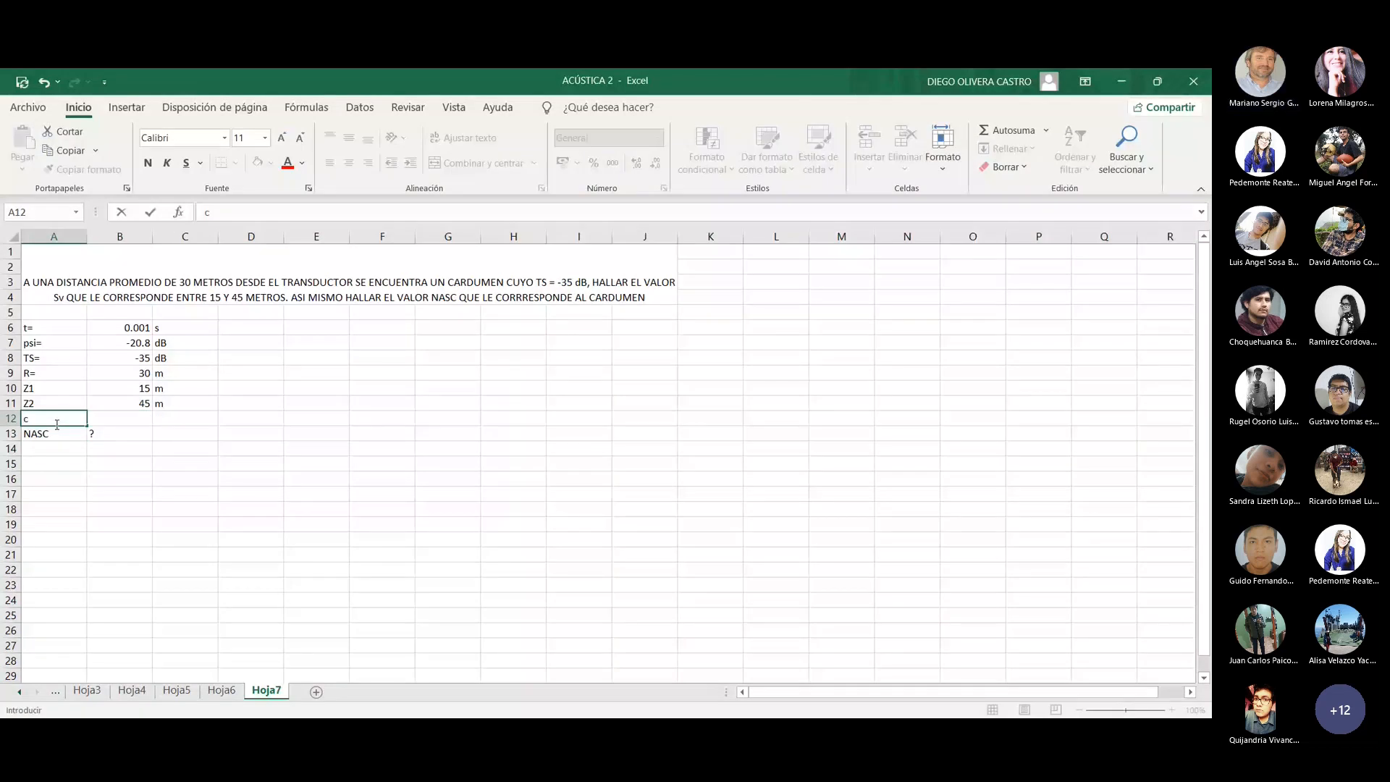
{"action": "type", "text": "="}
{"action": "key", "text": "Tab"}
{"action": "type", "text": "1500"}
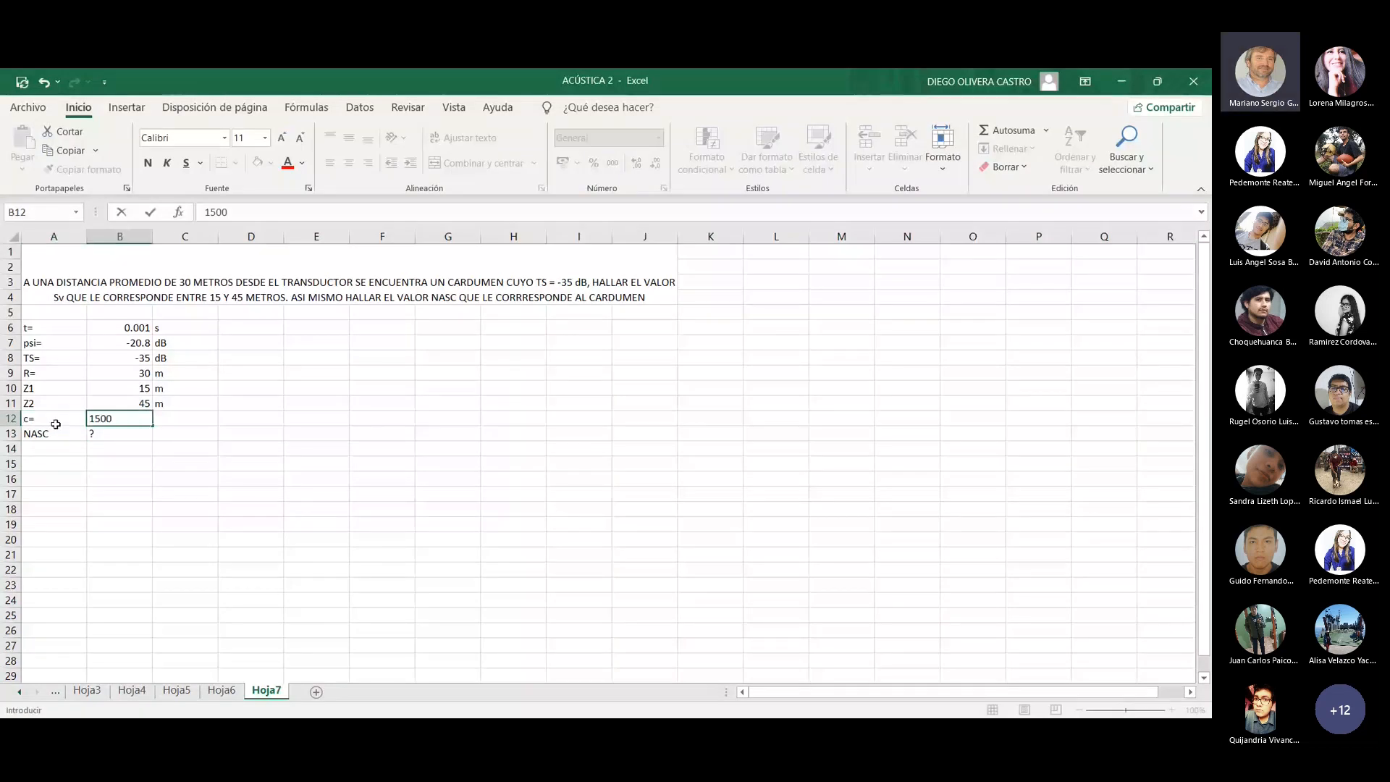
- Enter the sound speed's unit in C12 as m/s
{"action": "key", "text": "Tab"}
{"action": "type", "text": "ms"}
{"action": "key", "text": "ctrl+Return"}
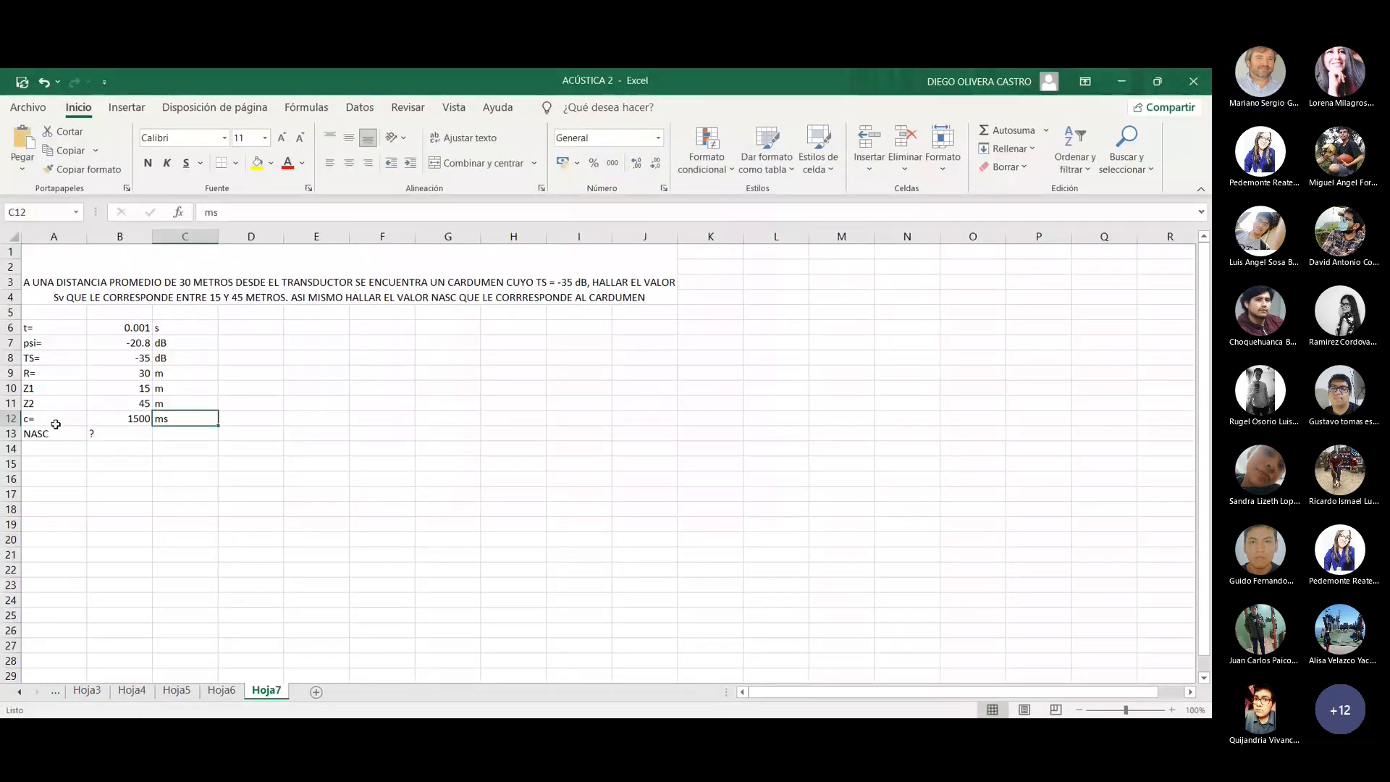
{"action": "type", "text": "m"}
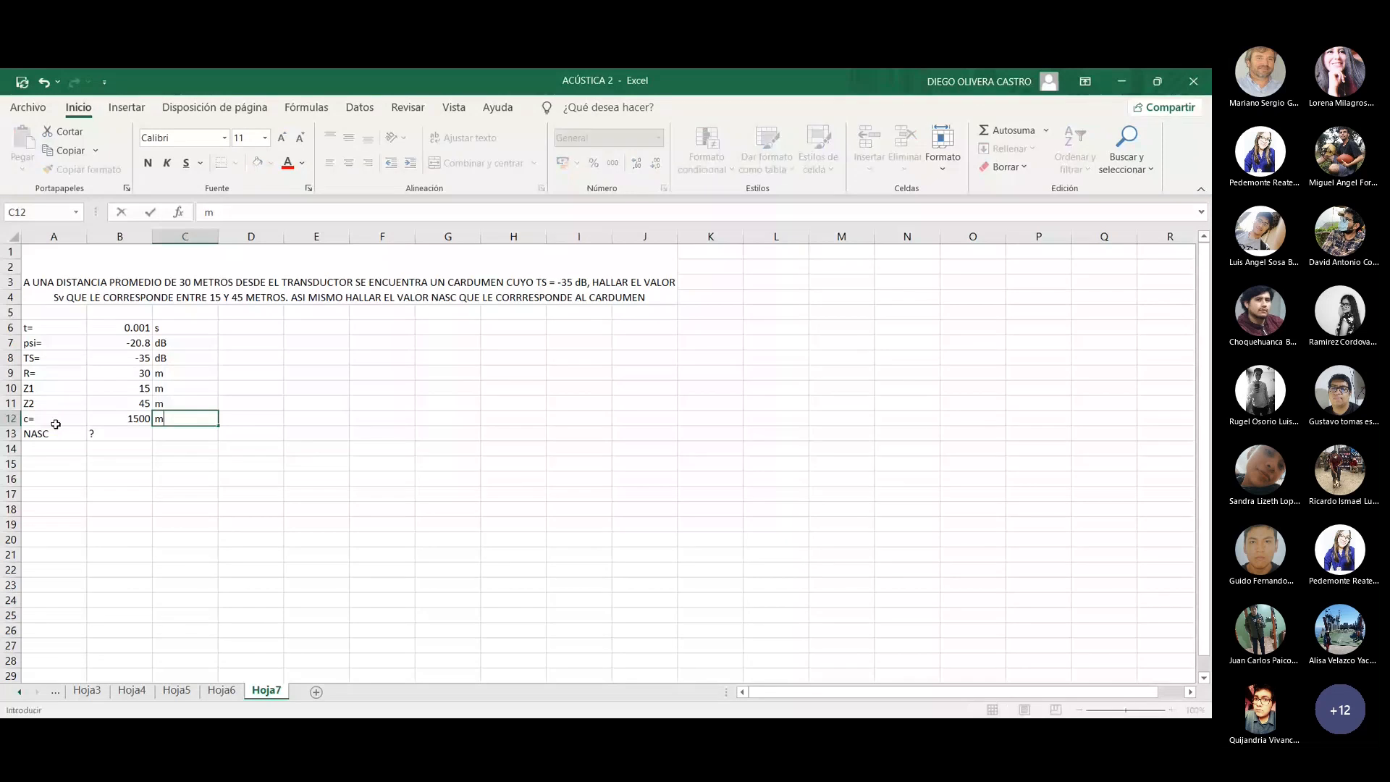
{"action": "type", "text": "/s"}
{"action": "key", "text": "Return"}
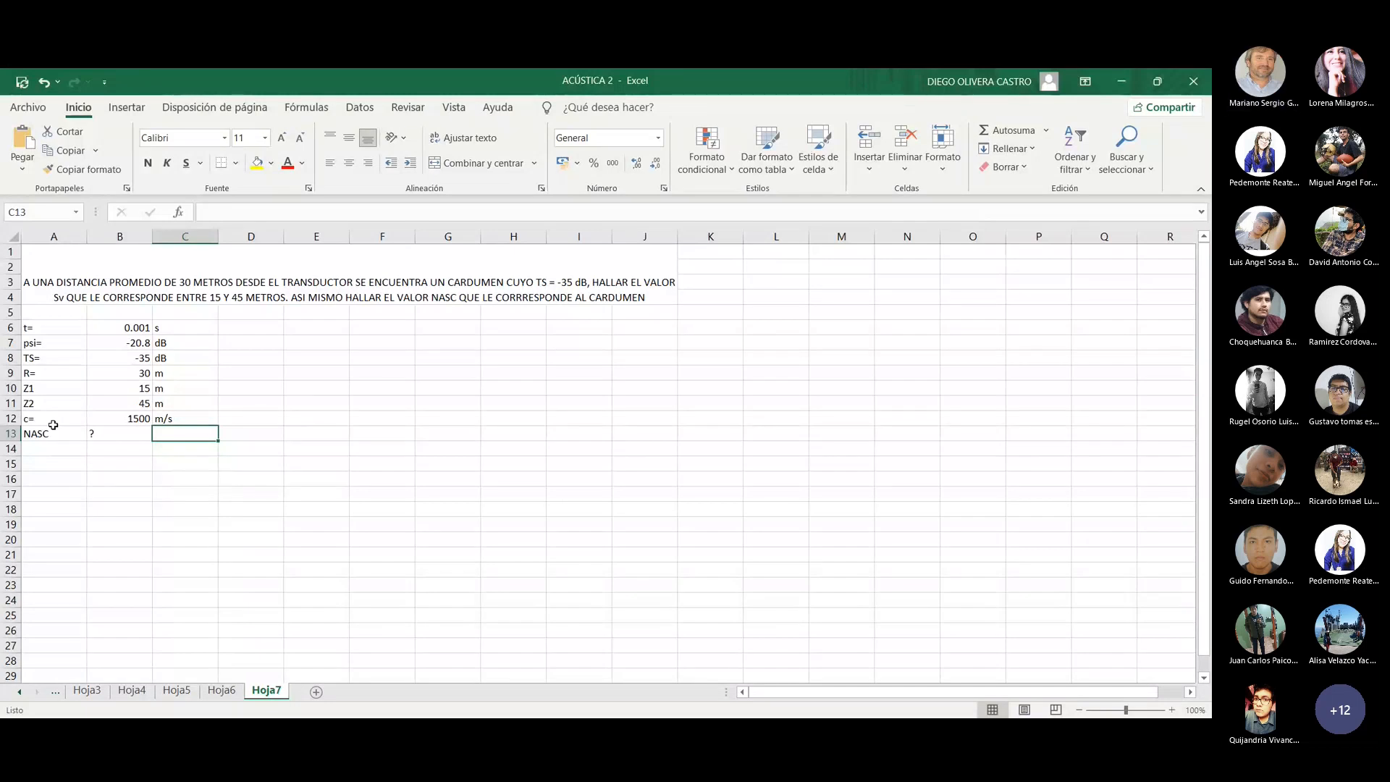
{"action": "key", "text": "Return"}
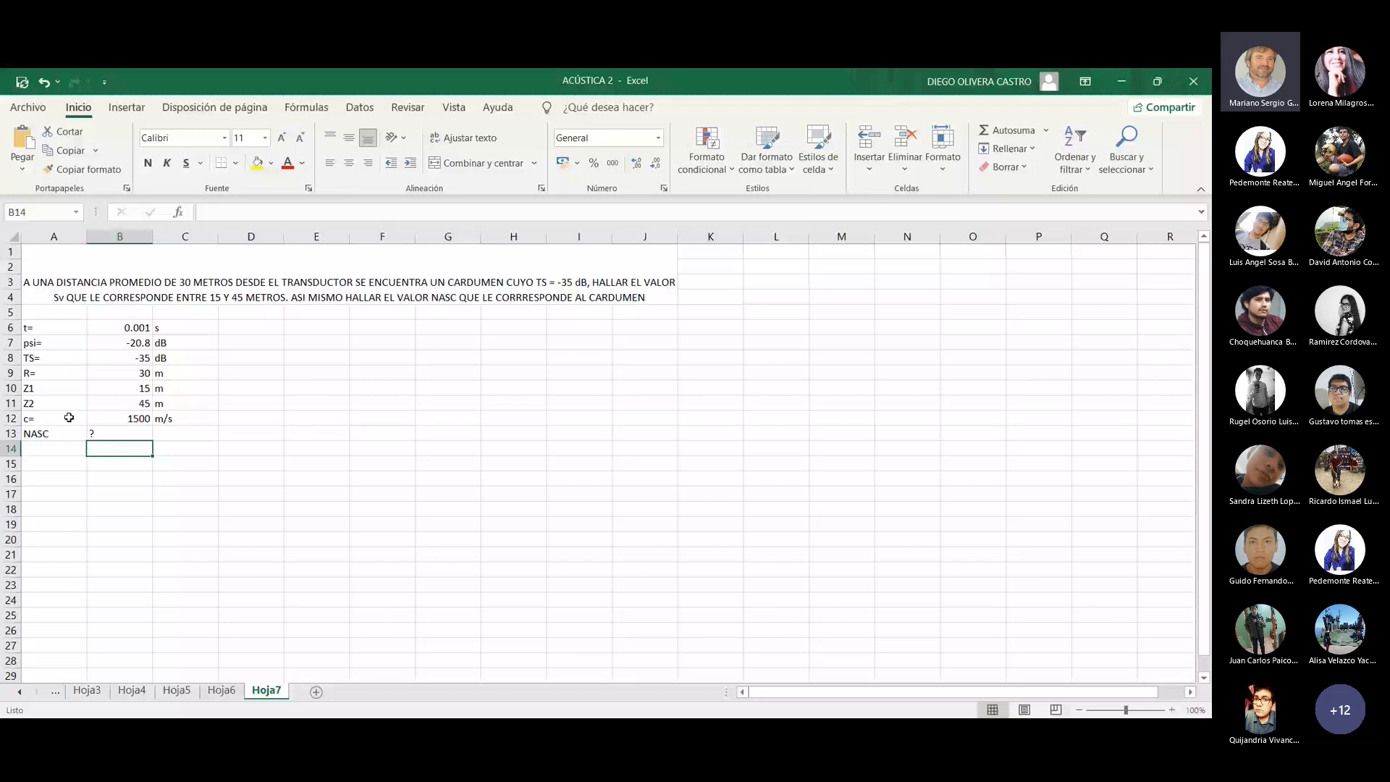
- Enter the label "psi=" in A16 to start the results block
{"action": "left_click", "coordinate": [66, 480]}
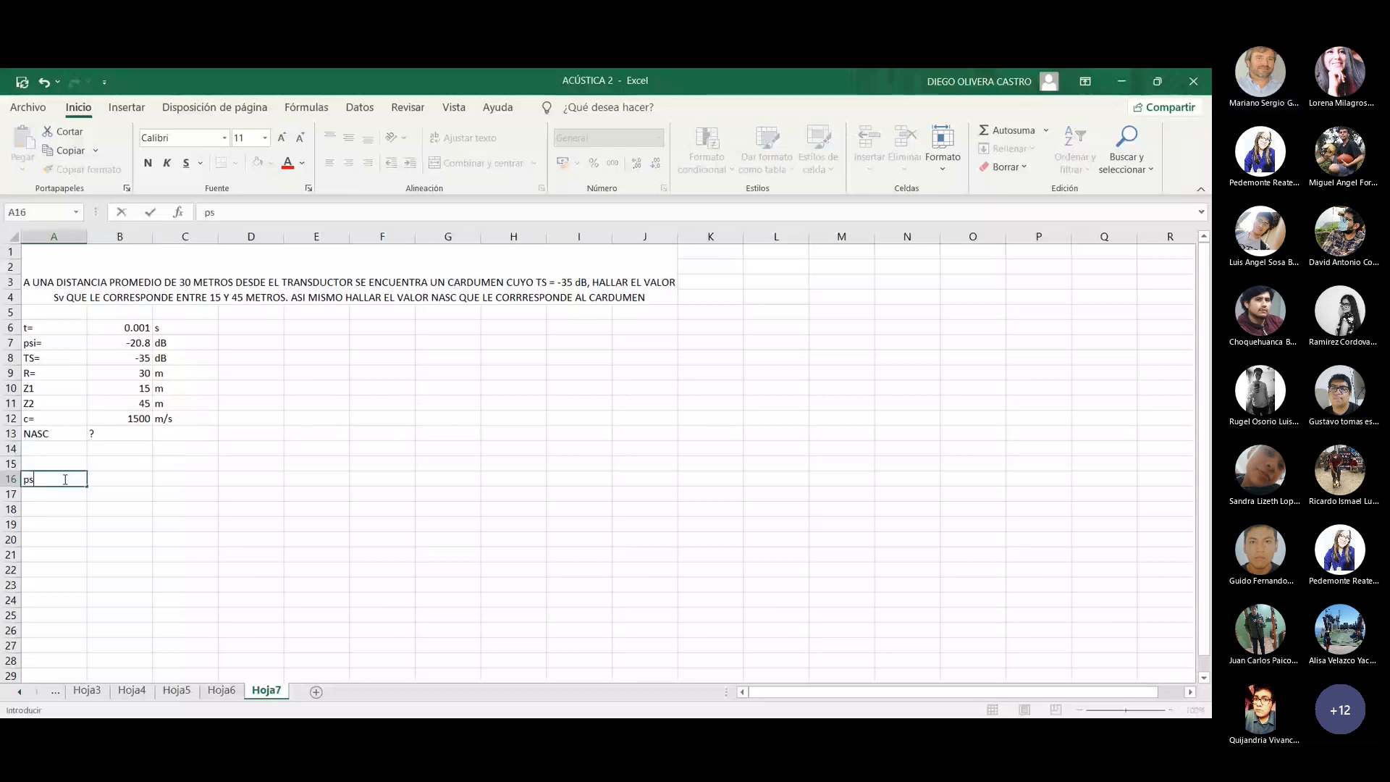
{"action": "type", "text": "psi"}
{"action": "key", "text": "Tab"}
{"action": "type", "text": "="}
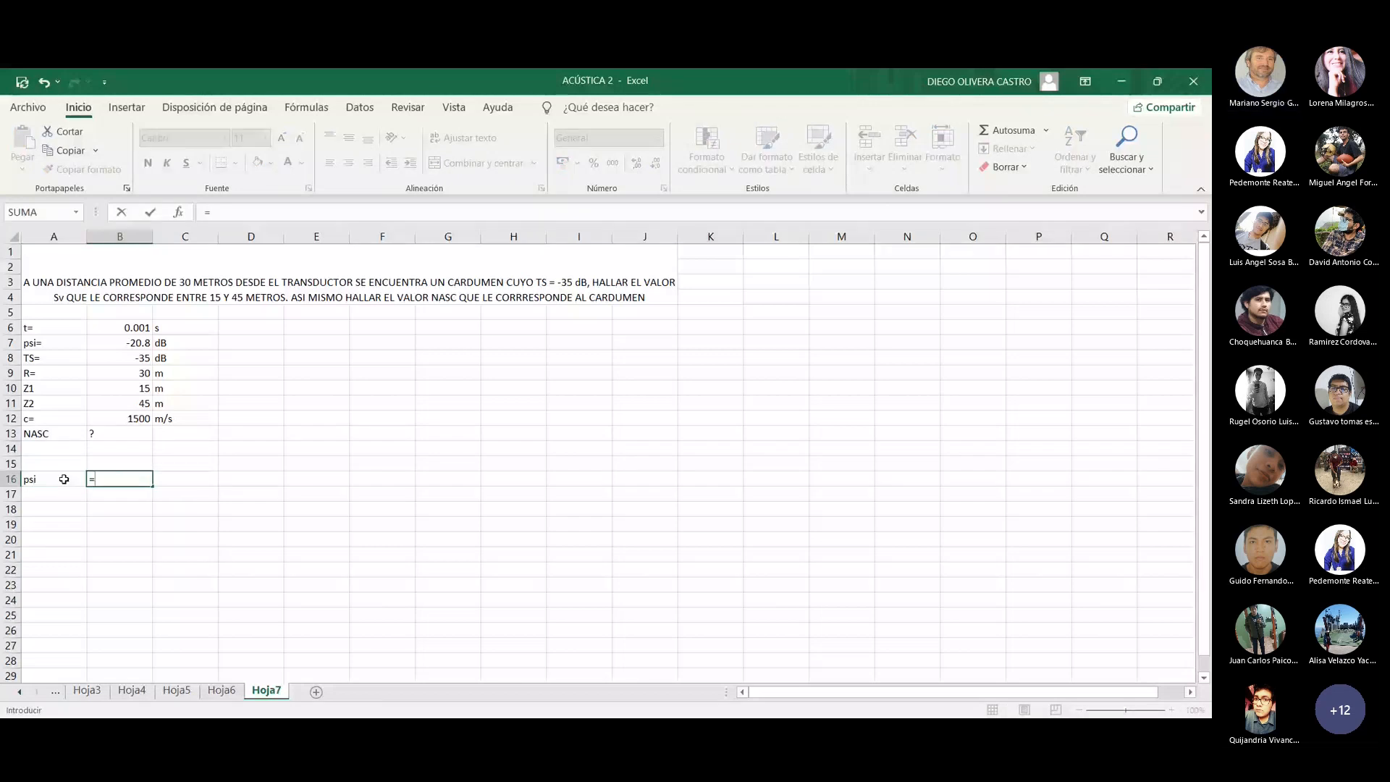
{"action": "key", "text": "Escape"}
{"action": "left_click", "coordinate": [63, 480]}
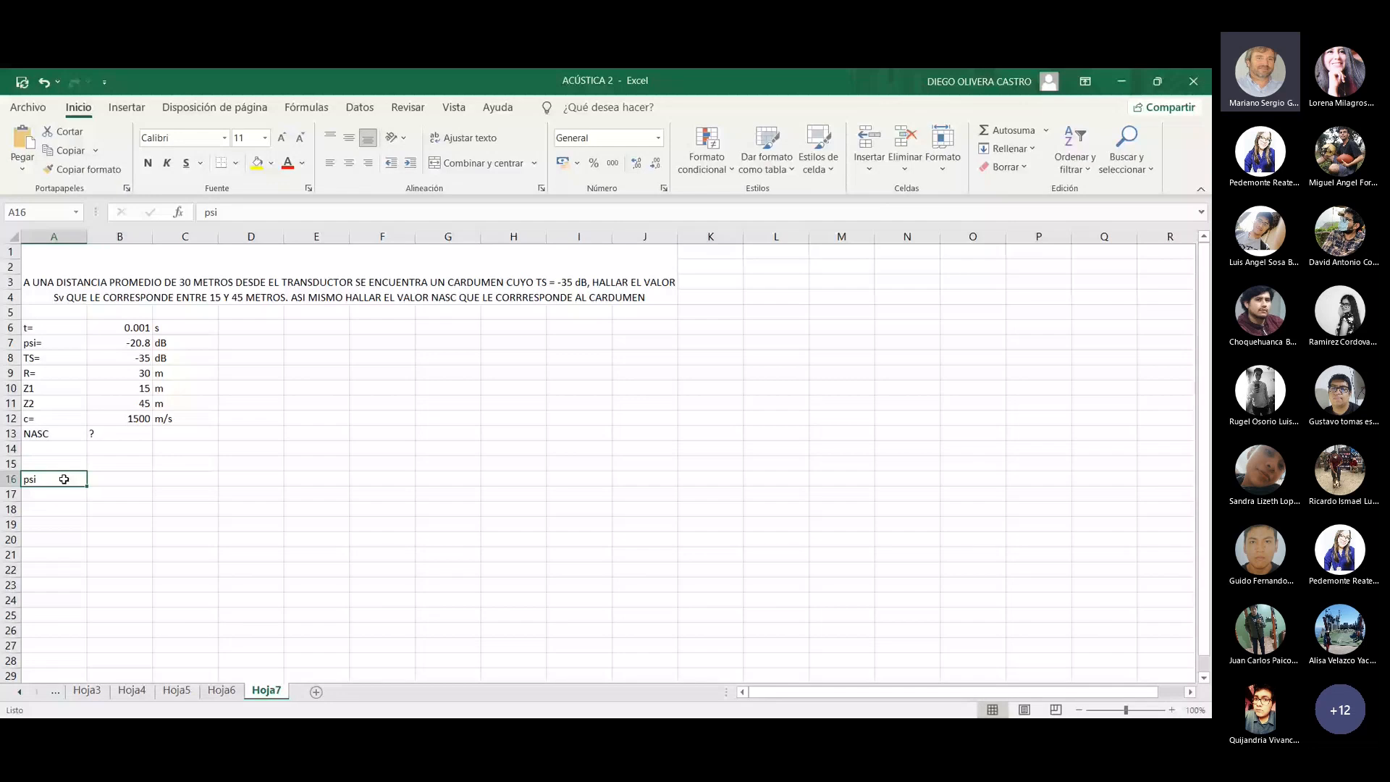
{"action": "double_click", "coordinate": [63, 480]}
{"action": "type", "text": "="}
{"action": "key", "text": "Tab"}
- Convert psi to linear form in B16 with =10^(B7/10) and enter the unit esteradianes in C16
{"action": "type", "text": "="}
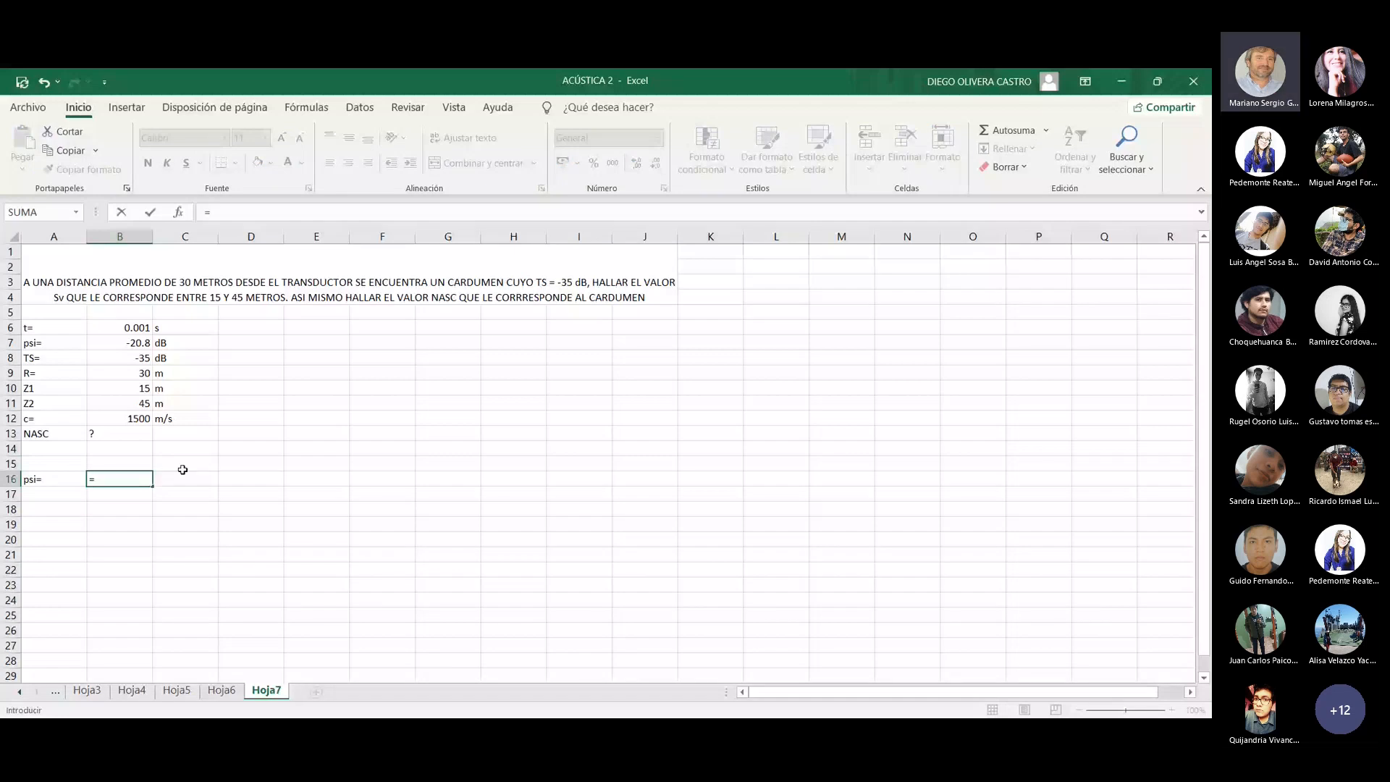
{"action": "type", "text": "10"}
{"action": "type", "text": "^"}
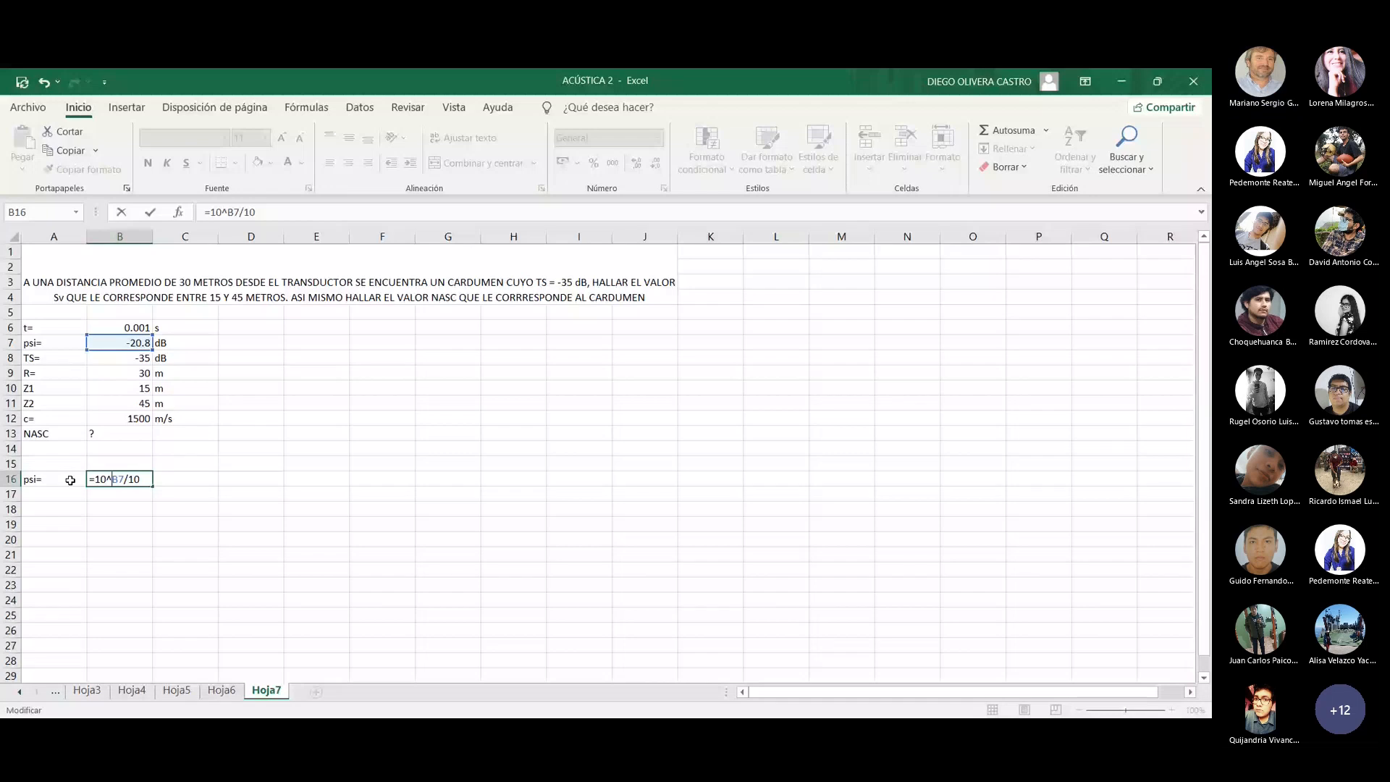
{"action": "left_click", "coordinate": [186, 484]}
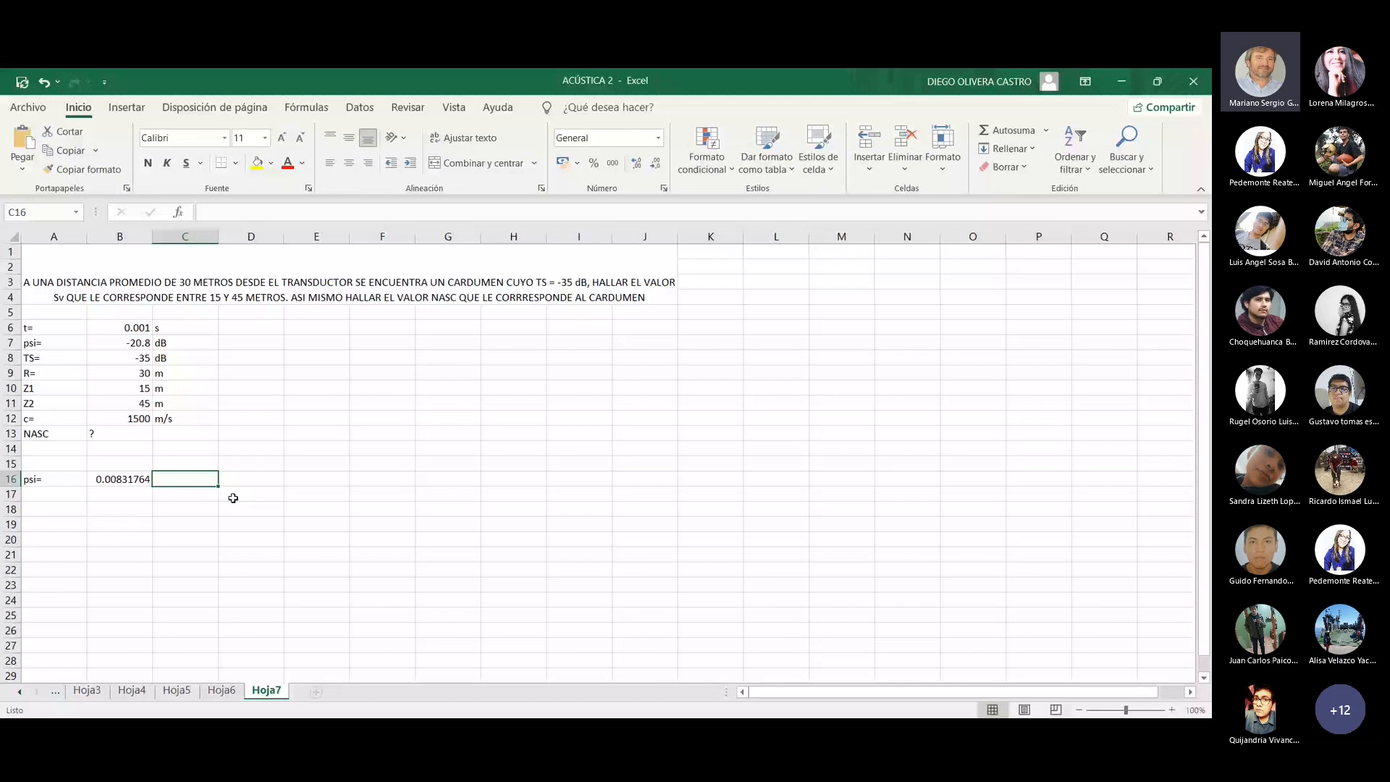
{"action": "type", "text": "esterad"}
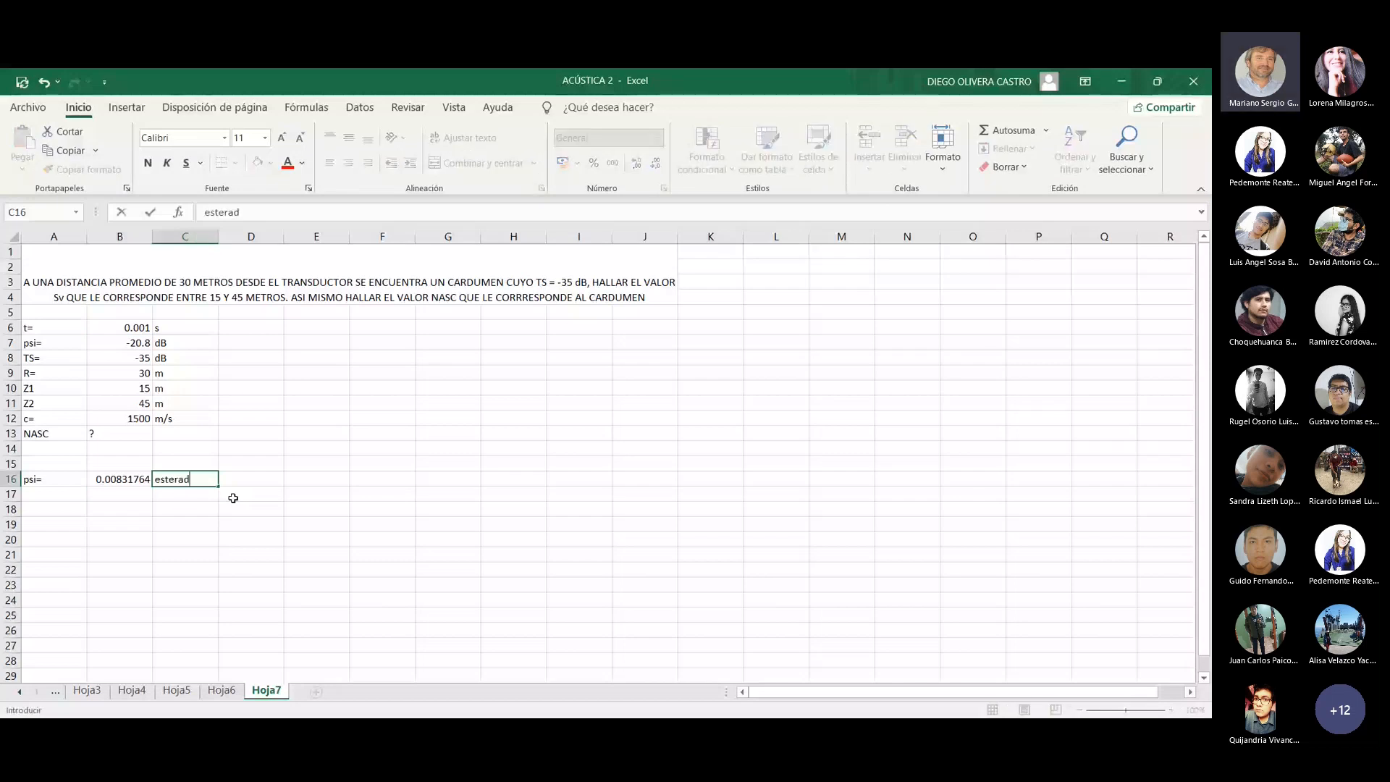
{"action": "type", "text": "ianes"}
- Fill the psi result and its unit in B16:C16 with yellow
{"action": "left_click_drag", "start_coordinate": [119, 480], "coordinate": [186, 480]}
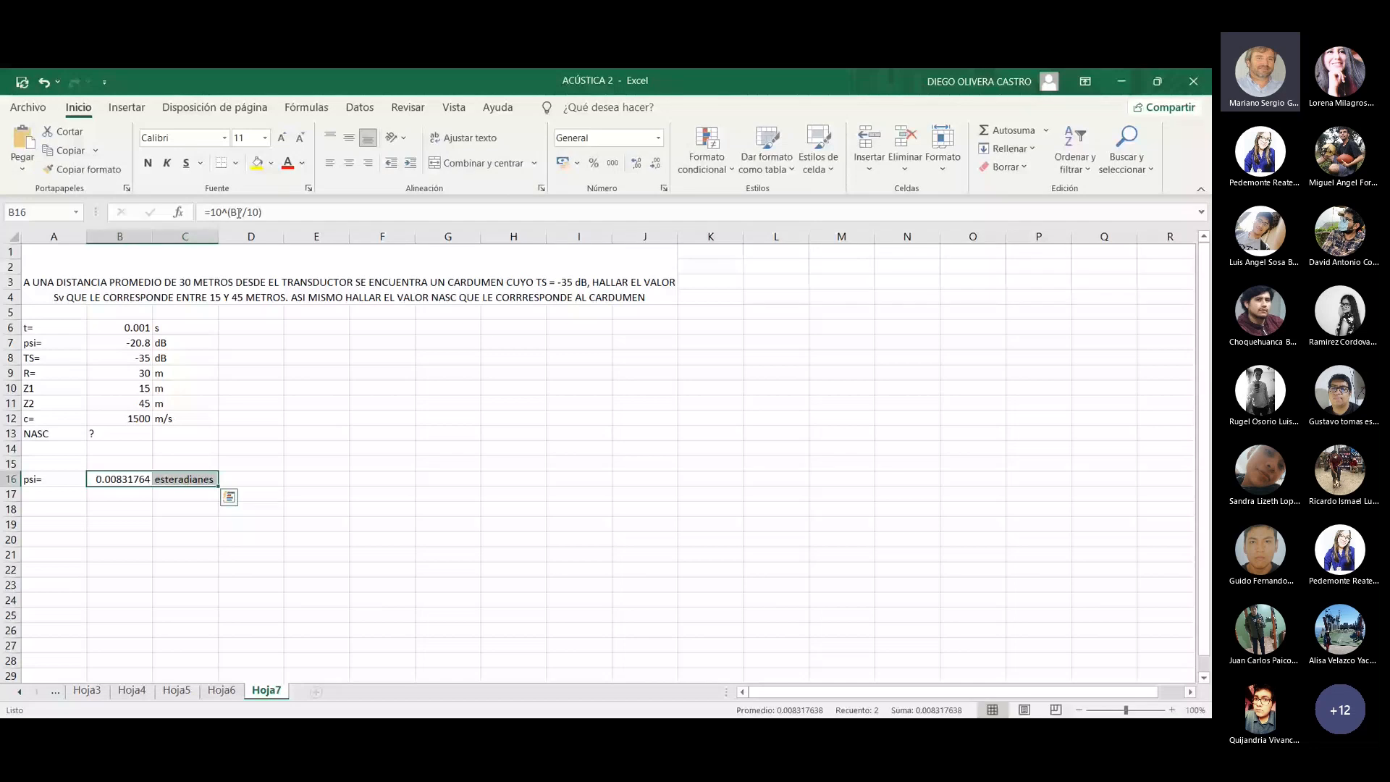
{"action": "left_click", "coordinate": [257, 162]}
{"action": "left_click", "coordinate": [102, 495]}
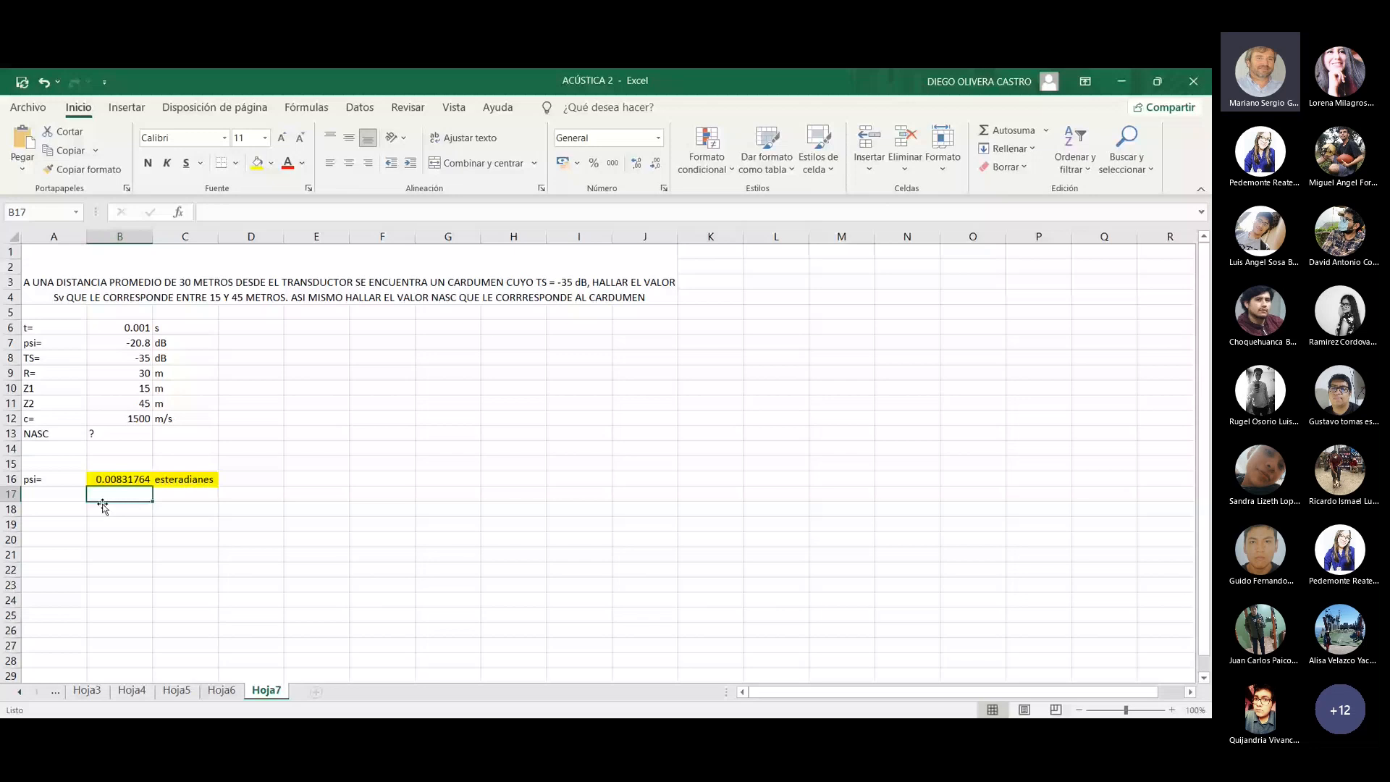
- Enter the label "TS=" in A17
{"action": "key", "text": "Left"}
{"action": "type", "text": "TS"}
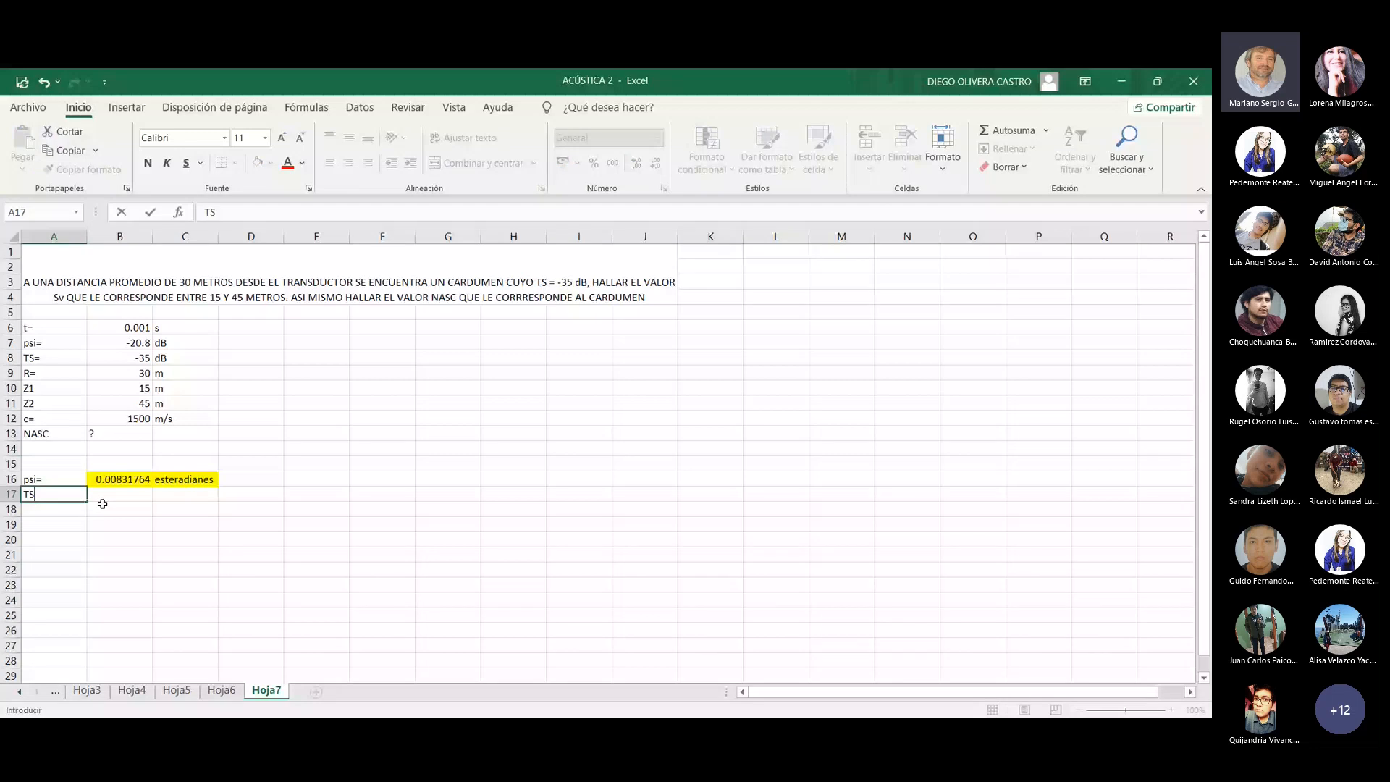
{"action": "type", "text": "="}
{"action": "key", "text": "Right"}
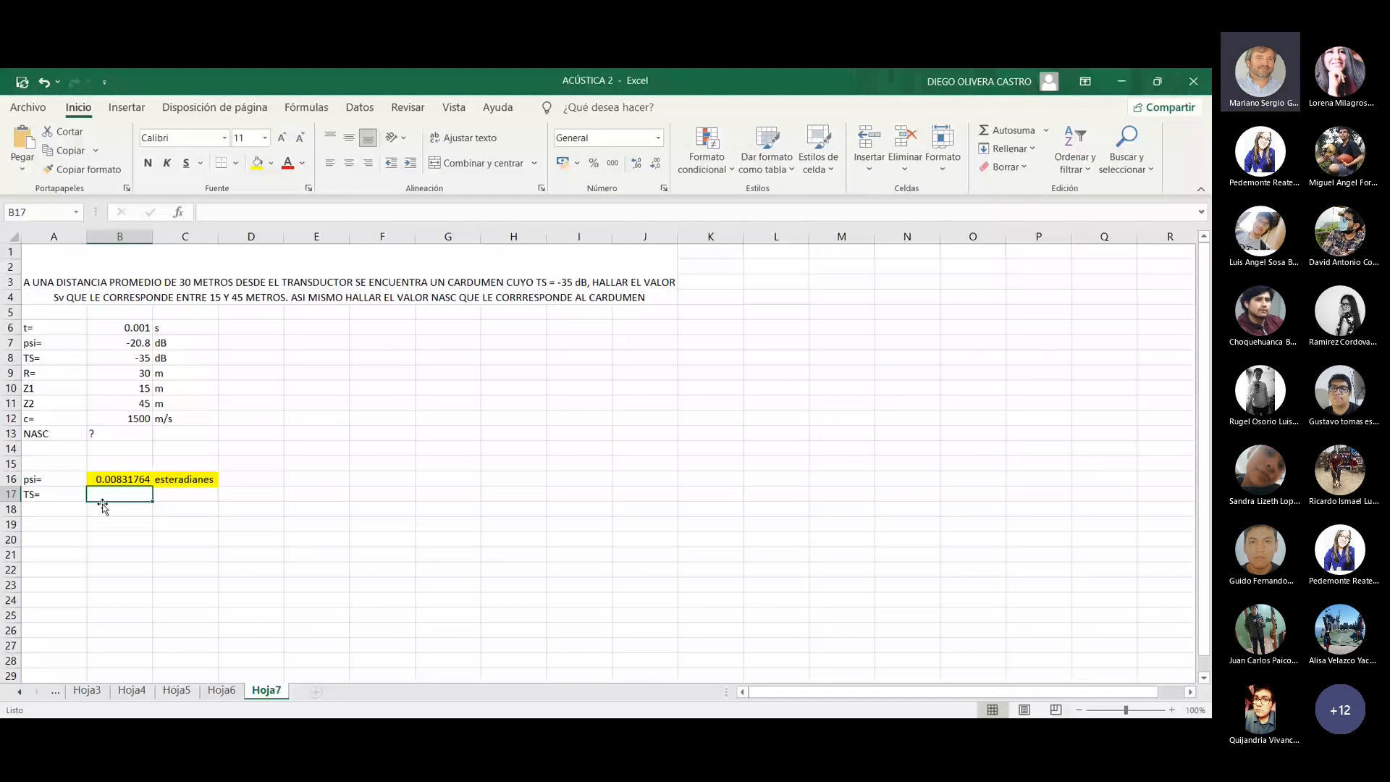
- Replace the label in A17 with "Sigma bs"
{"action": "double_click", "coordinate": [76, 494]}
{"action": "key", "text": "BackSpace"}
{"action": "key", "text": "BackSpace"}
{"action": "key", "text": "BackSpace"}
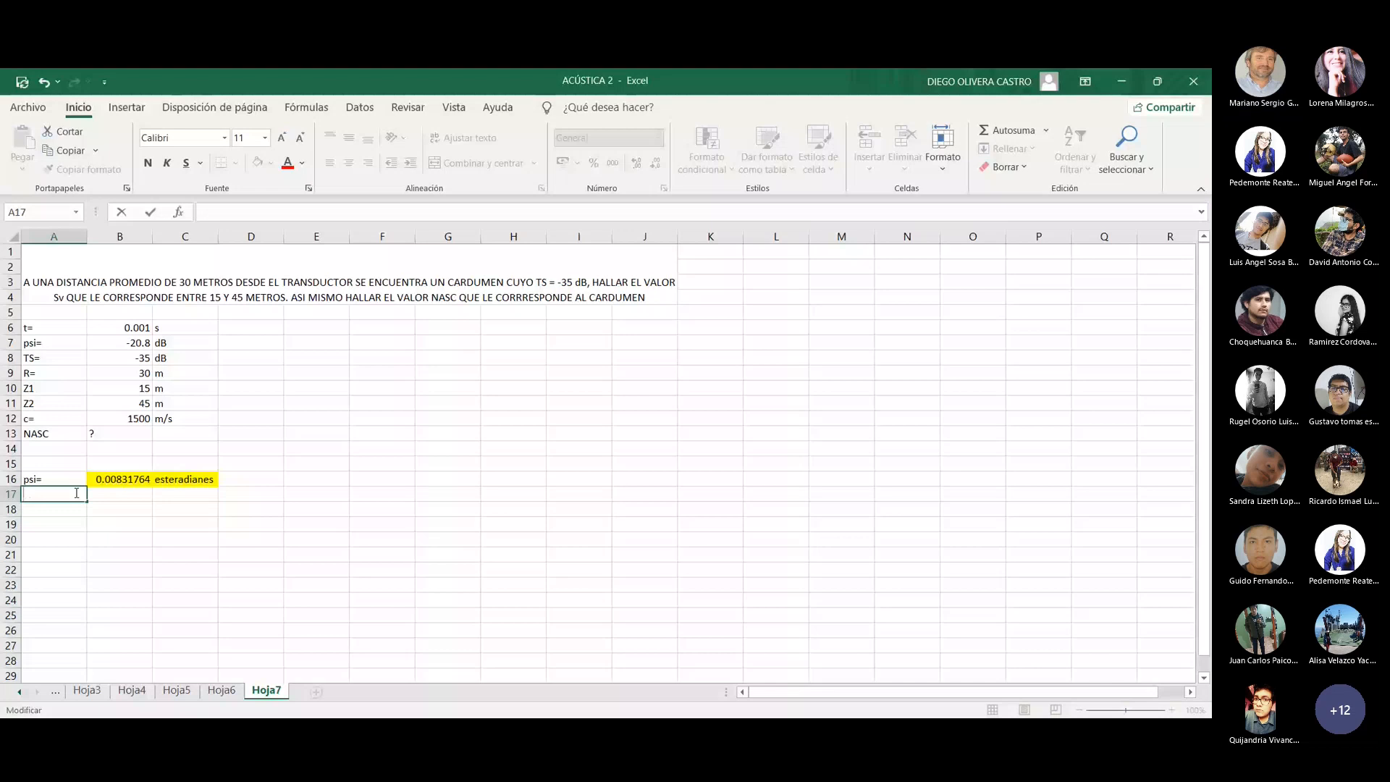
{"action": "type", "text": "Sigma bs"}
{"action": "key", "text": "Tab"}
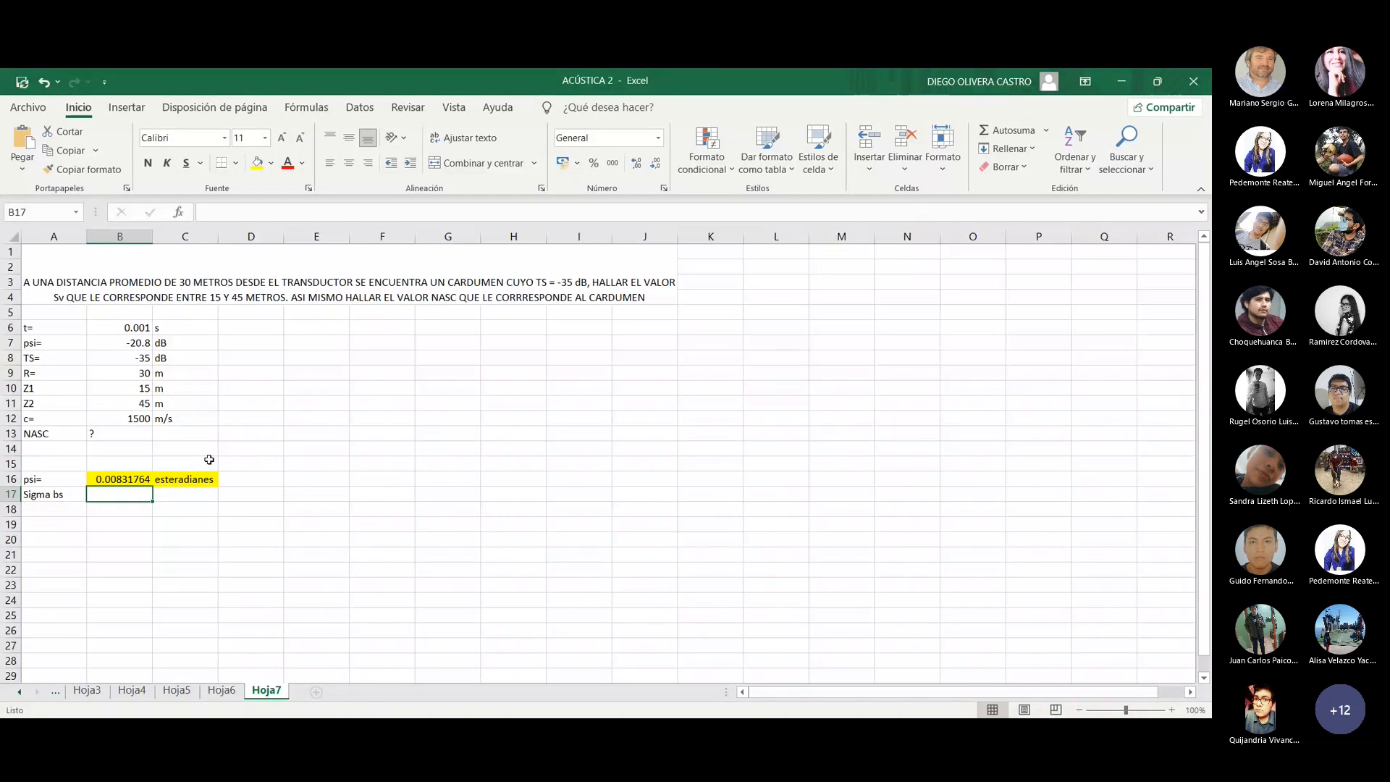
- Calculate sigma bs in B17 from the target strength with the formula =10^(B8/10)
{"action": "type", "text": "=10"}
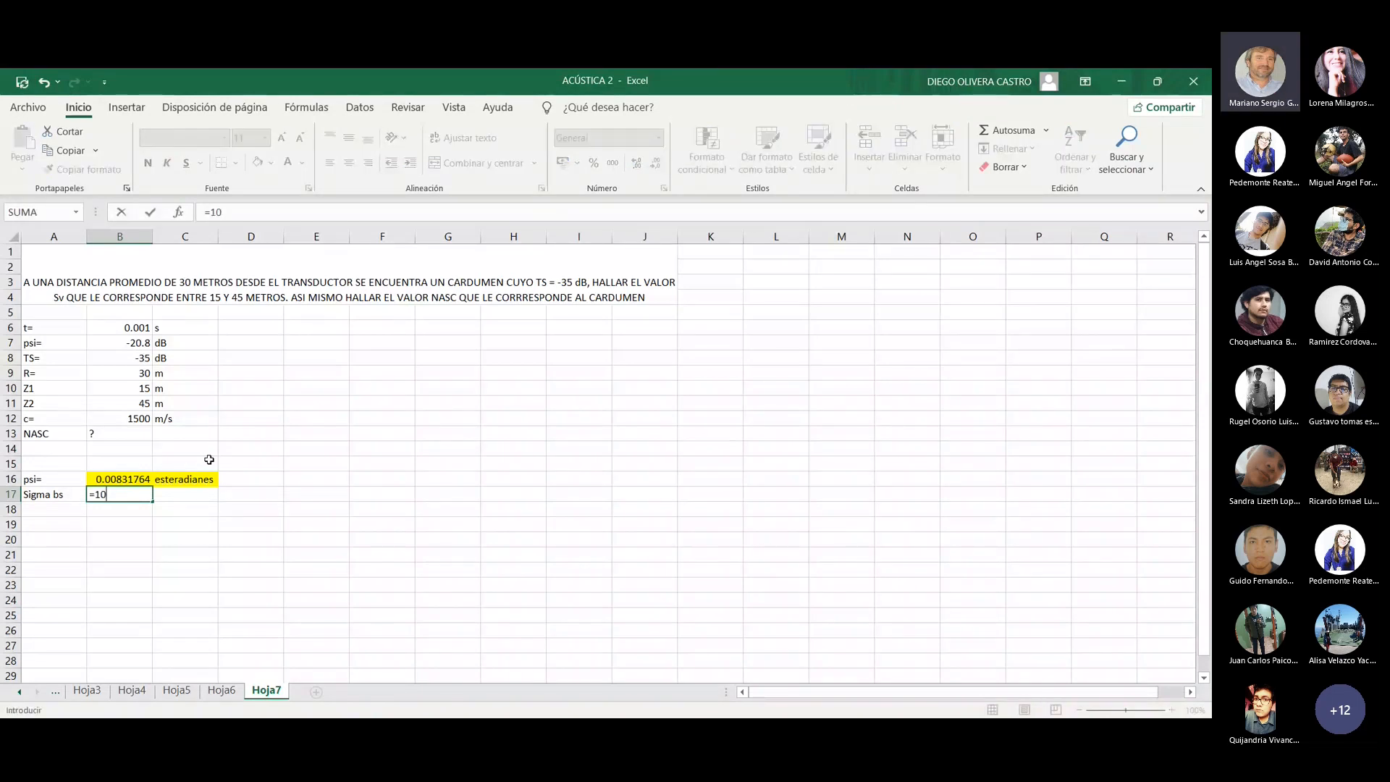
{"action": "type", "text": "^^"}
{"action": "key", "text": "BackSpace"}
{"action": "left_click", "coordinate": [136, 358]}
{"action": "type", "text": "/"}
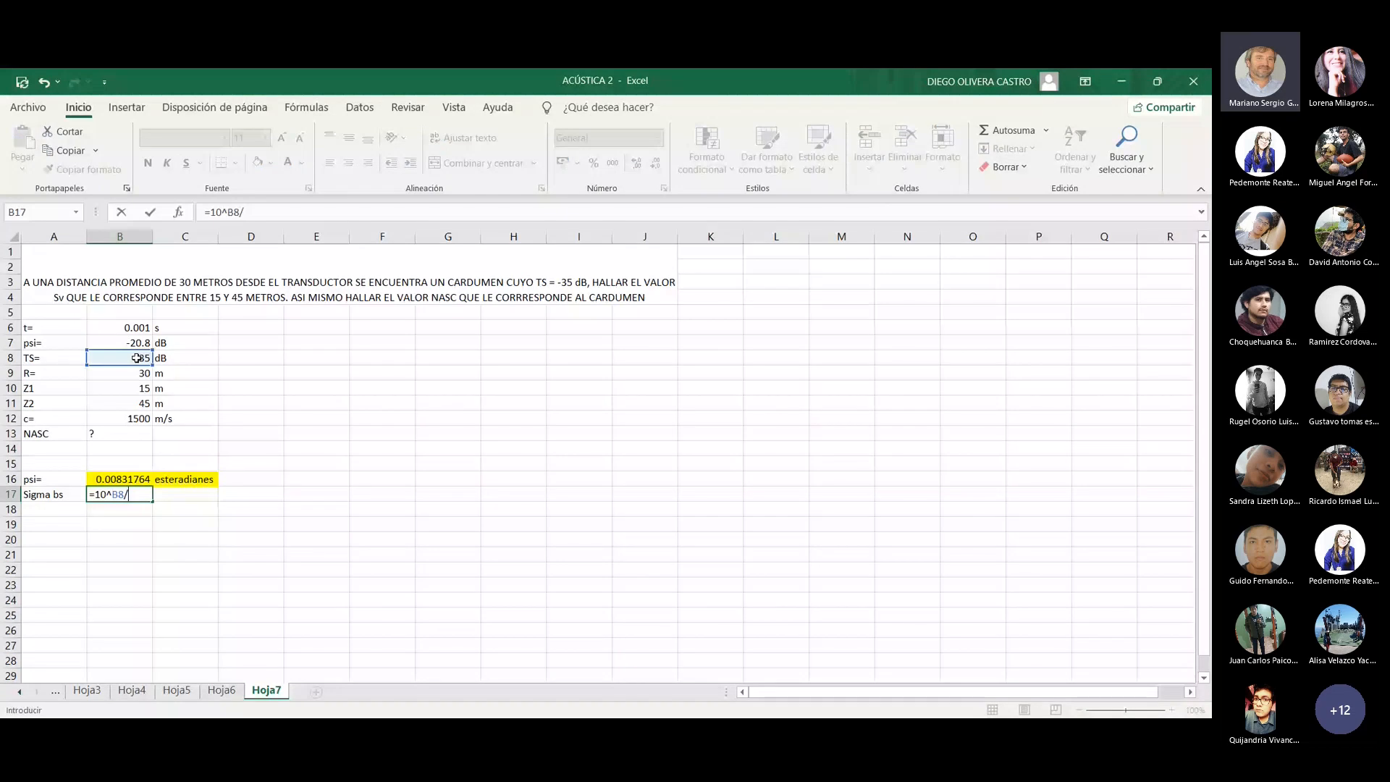
{"action": "type", "text": "10)"}
{"action": "key", "text": "Return"}
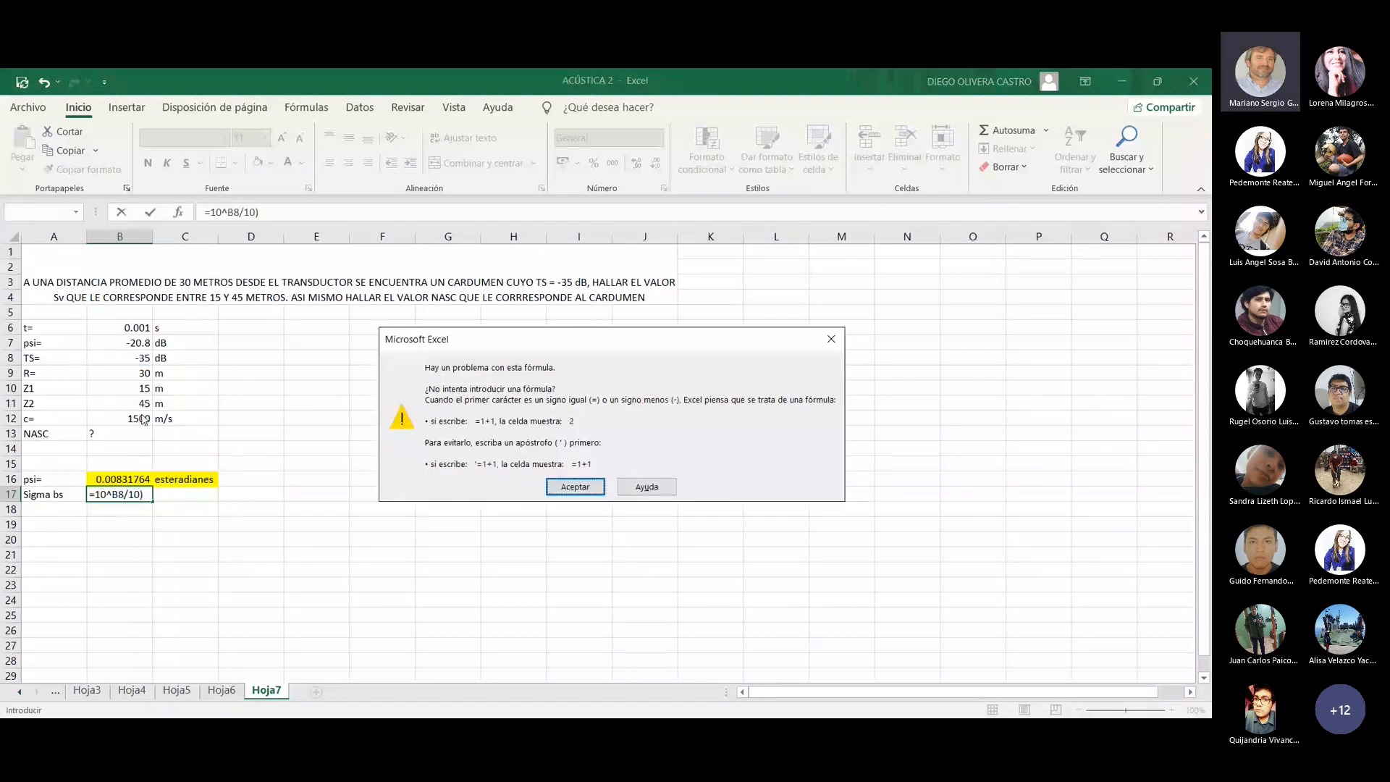
{"action": "key", "text": "Return"}
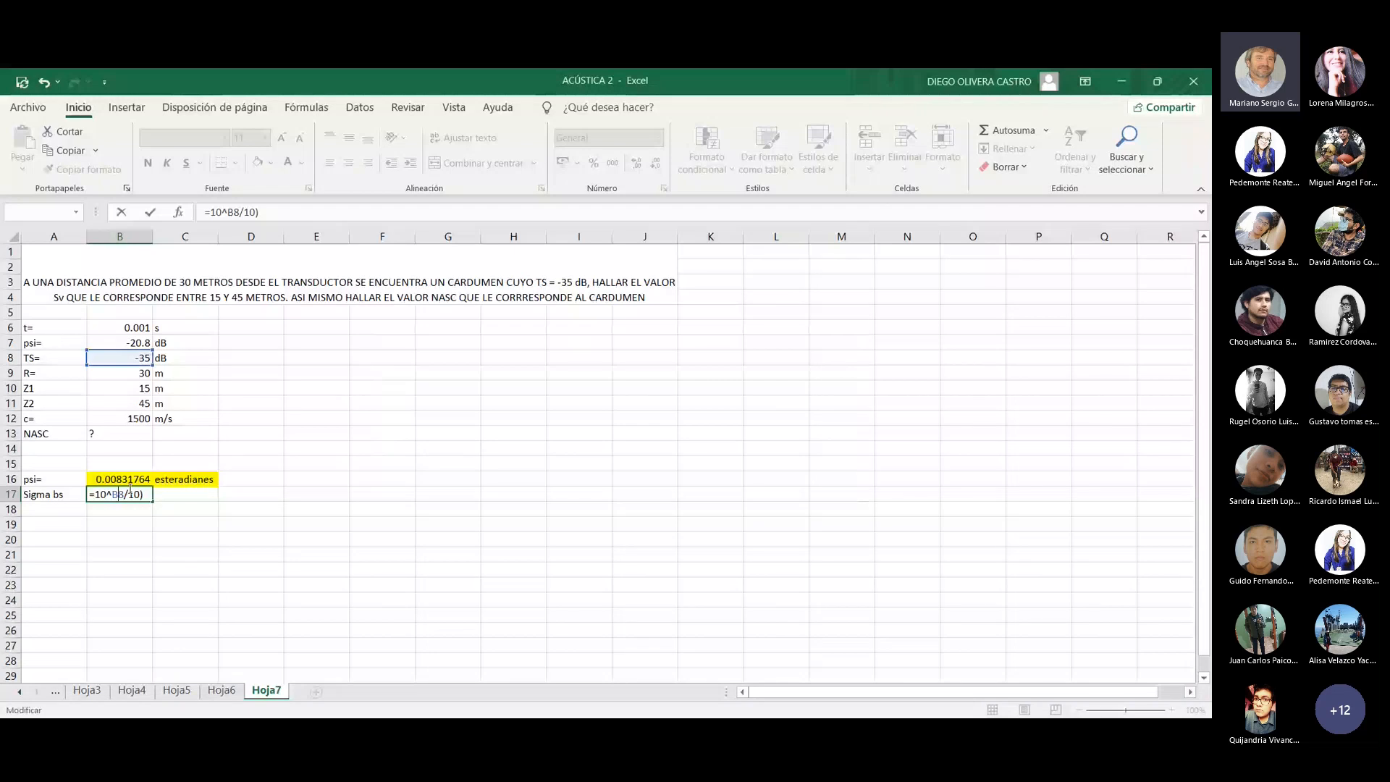
{"action": "type", "text": "("}
{"action": "key", "text": "Return"}
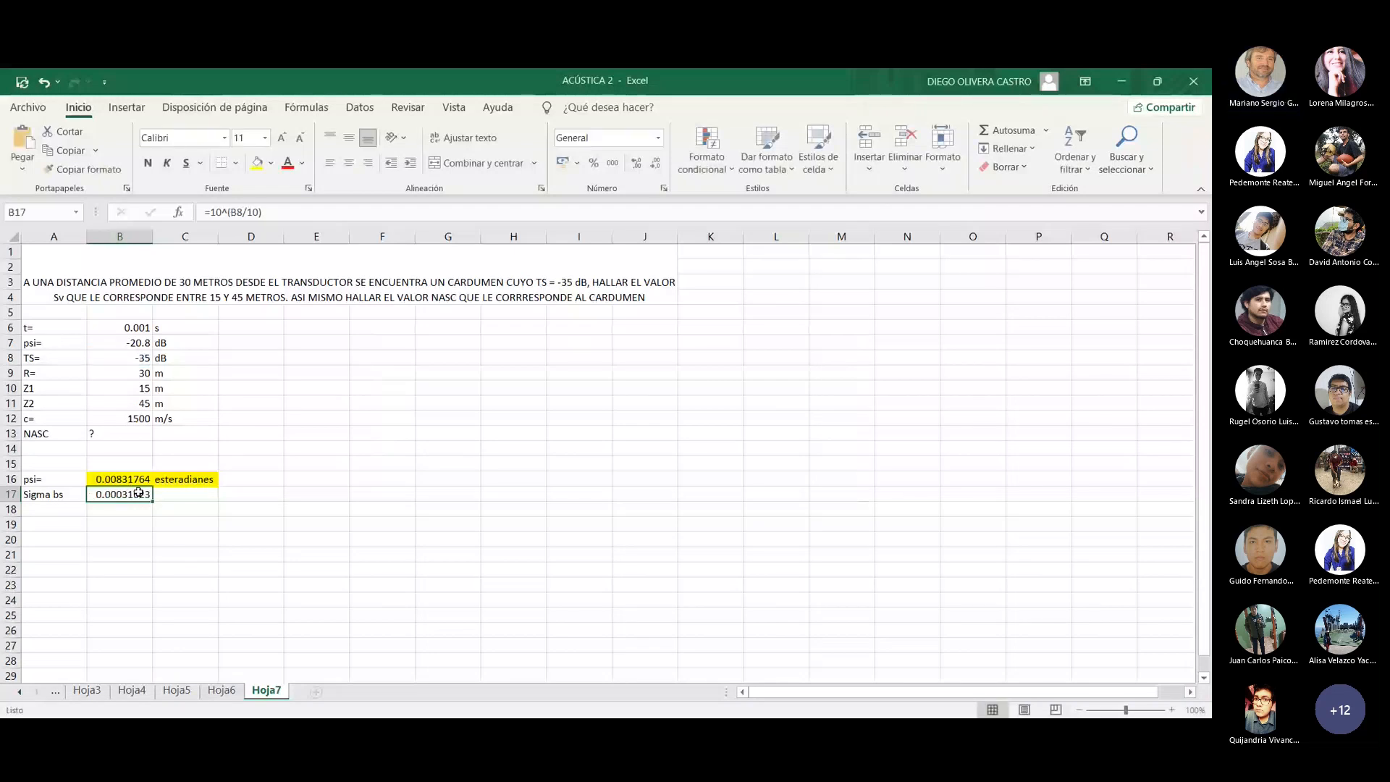
- Fill B17:C17 with yellow and enter the unit m2 for sigma bs in C17
{"action": "double_click", "coordinate": [138, 494]}
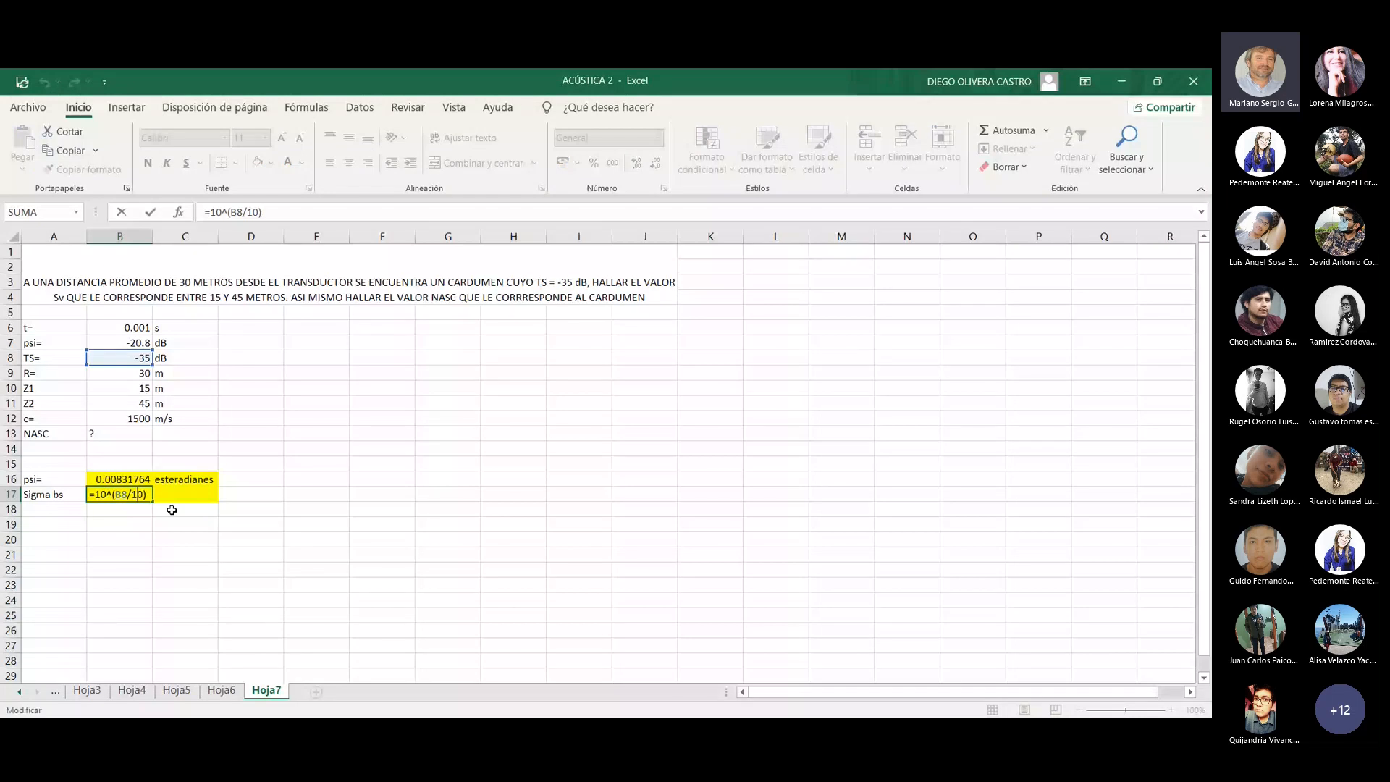
{"action": "left_click", "coordinate": [193, 493]}
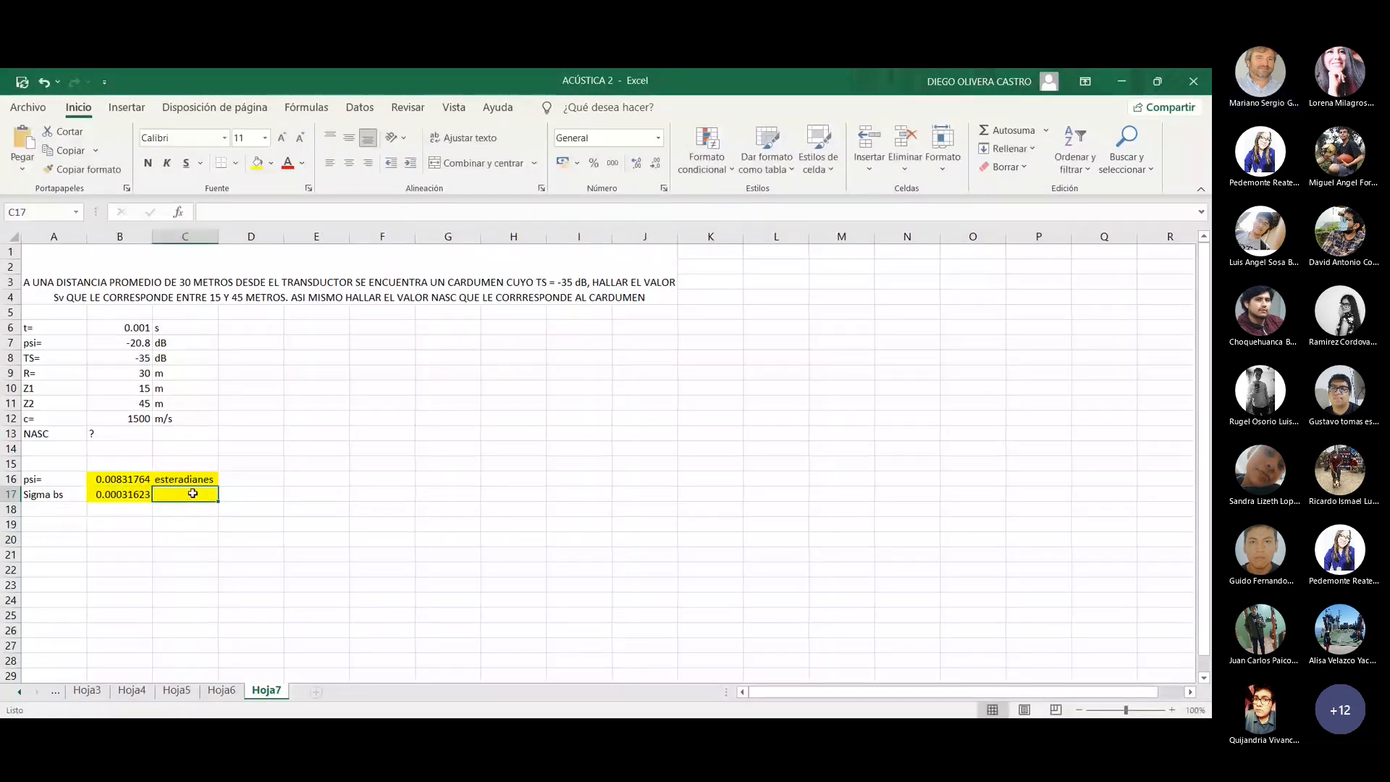
{"action": "type", "text": "m2"}
{"action": "left_click", "coordinate": [136, 514]}
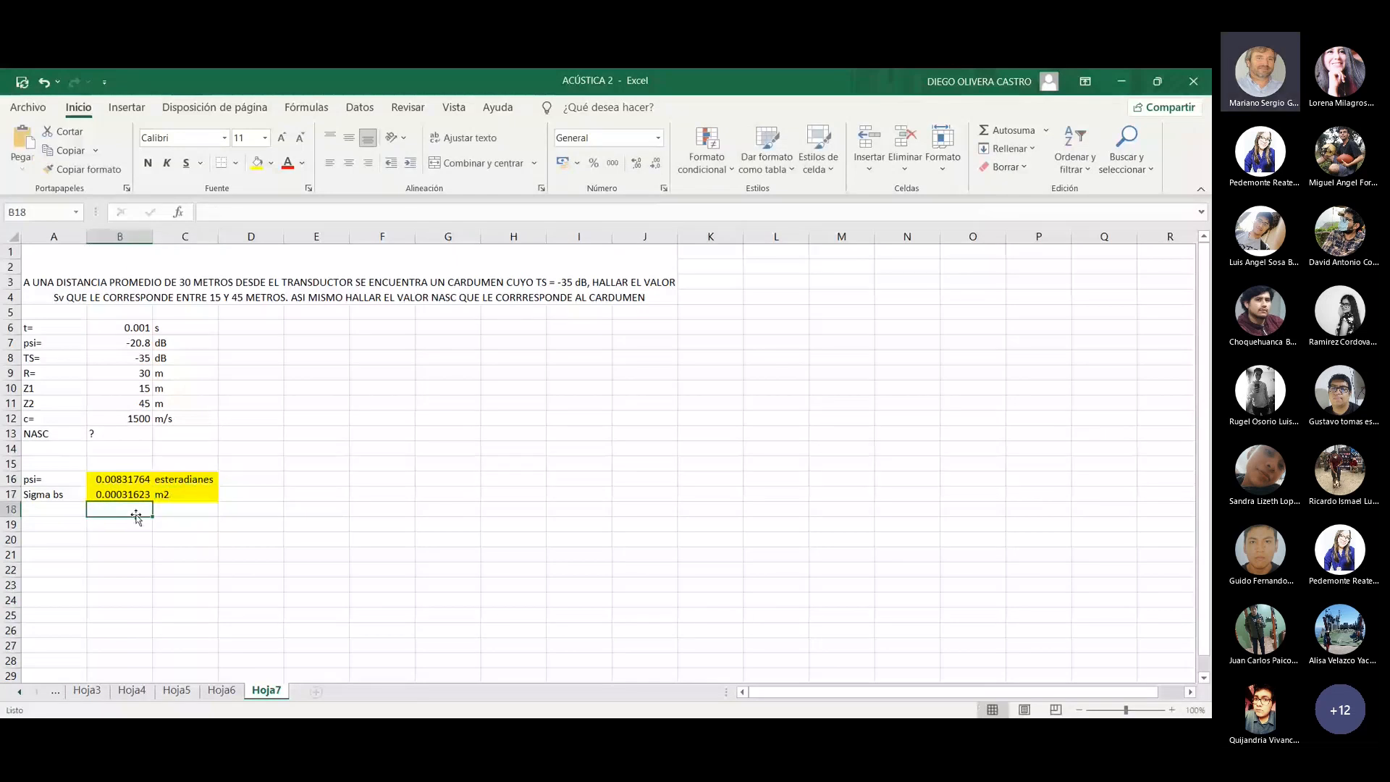
- Append an equals sign to the label in A17 so it reads "Sigma bs="
{"action": "double_click", "coordinate": [62, 495]}
{"action": "type", "text": "="}
{"action": "key", "text": "Return"}
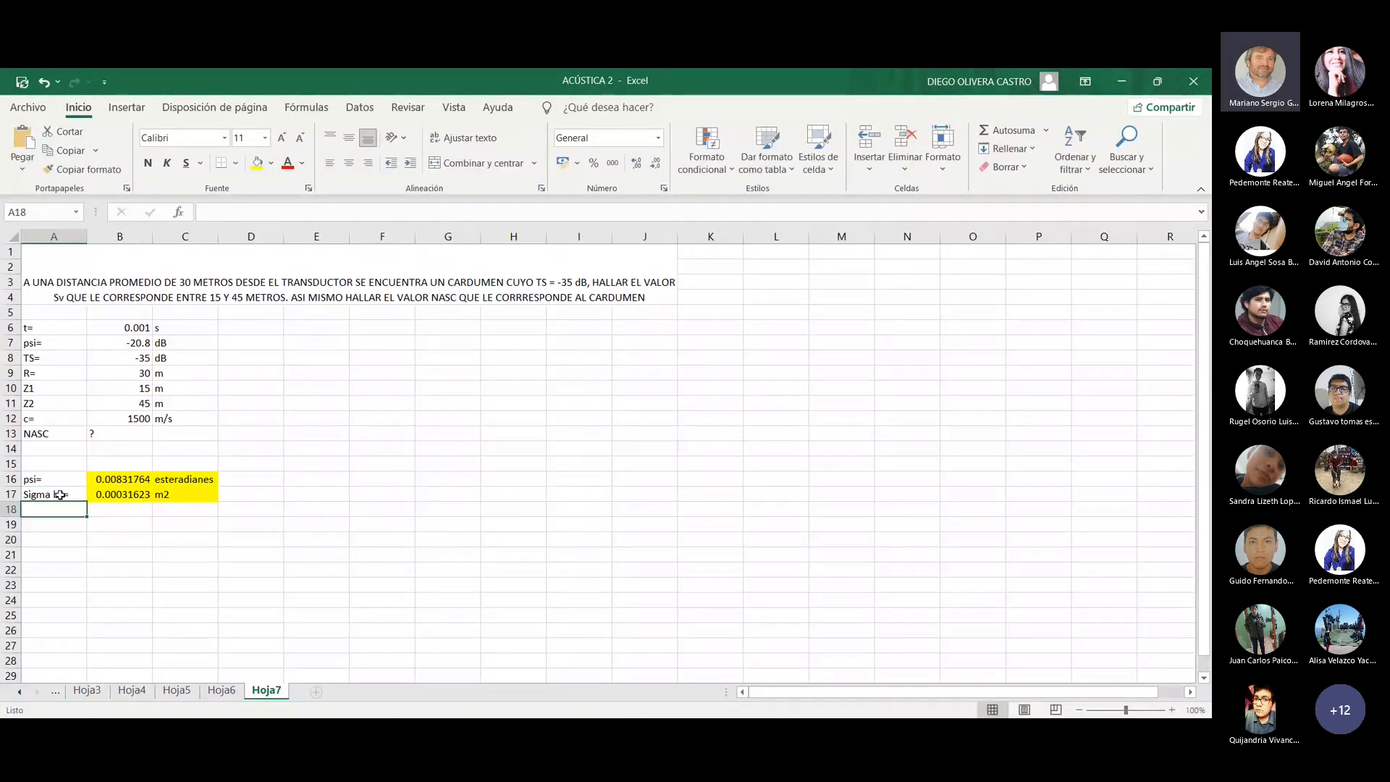
- Enter the label "VM=" in A18 and begin a formula in B18
{"action": "type", "text": "v"}
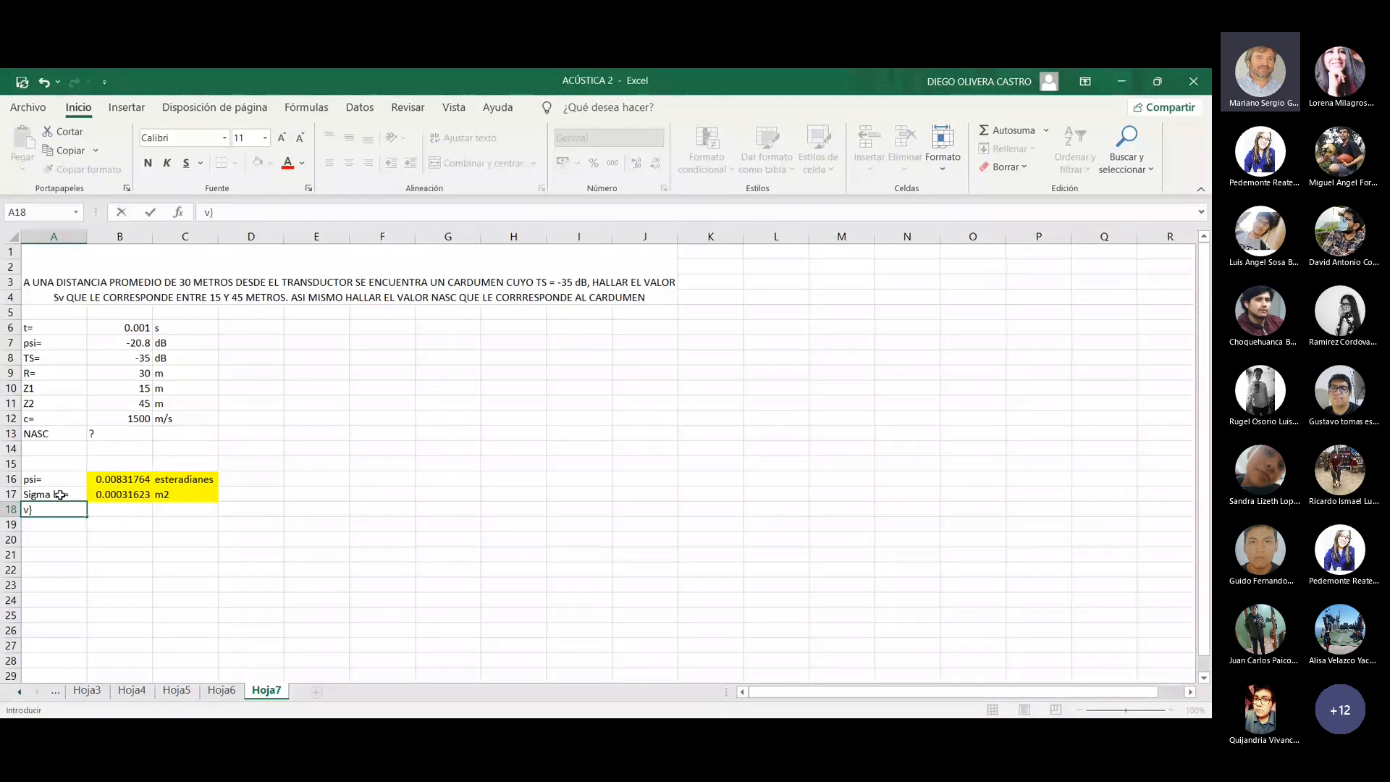
{"action": "key", "text": "BackSpace"}
{"action": "key", "text": "BackSpace"}
{"action": "type", "text": "VM="}
{"action": "key", "text": "Tab"}
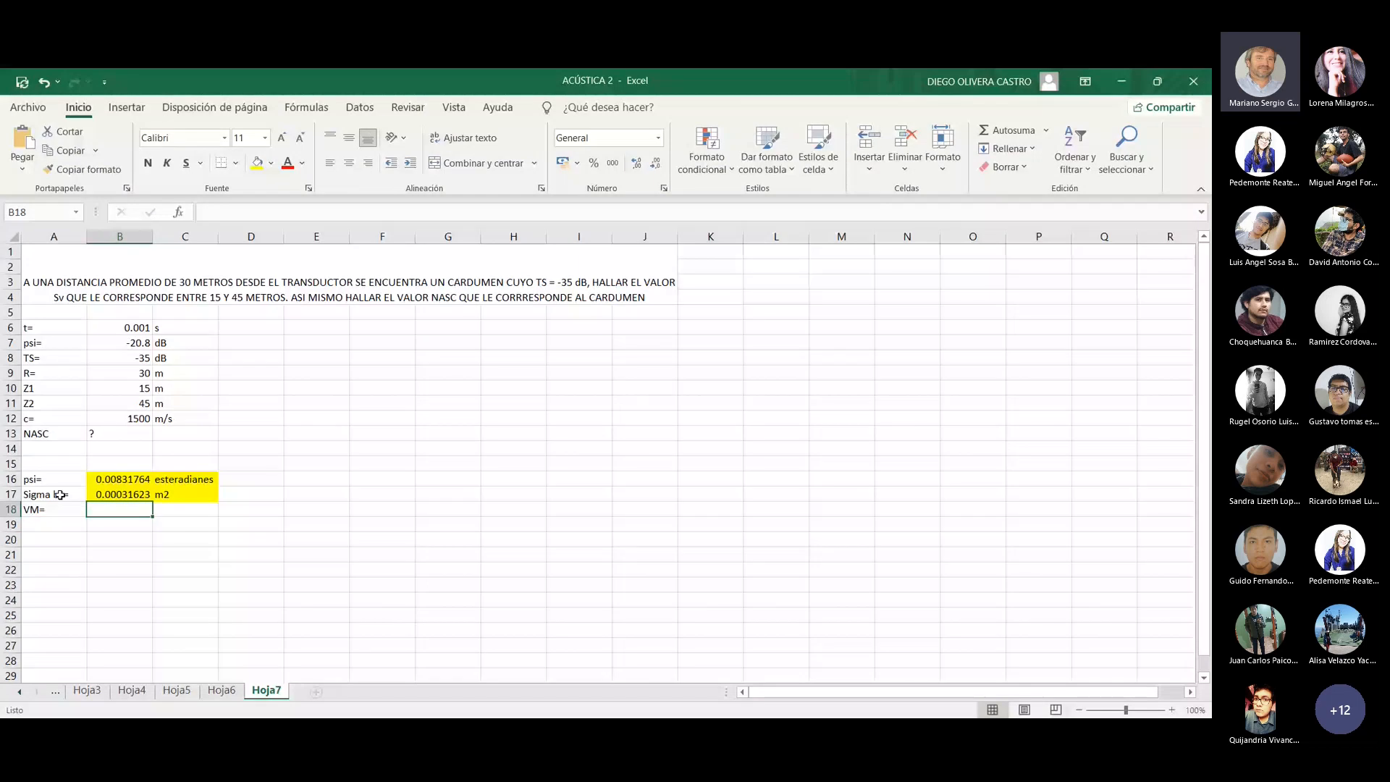
{"action": "type", "text": "="}
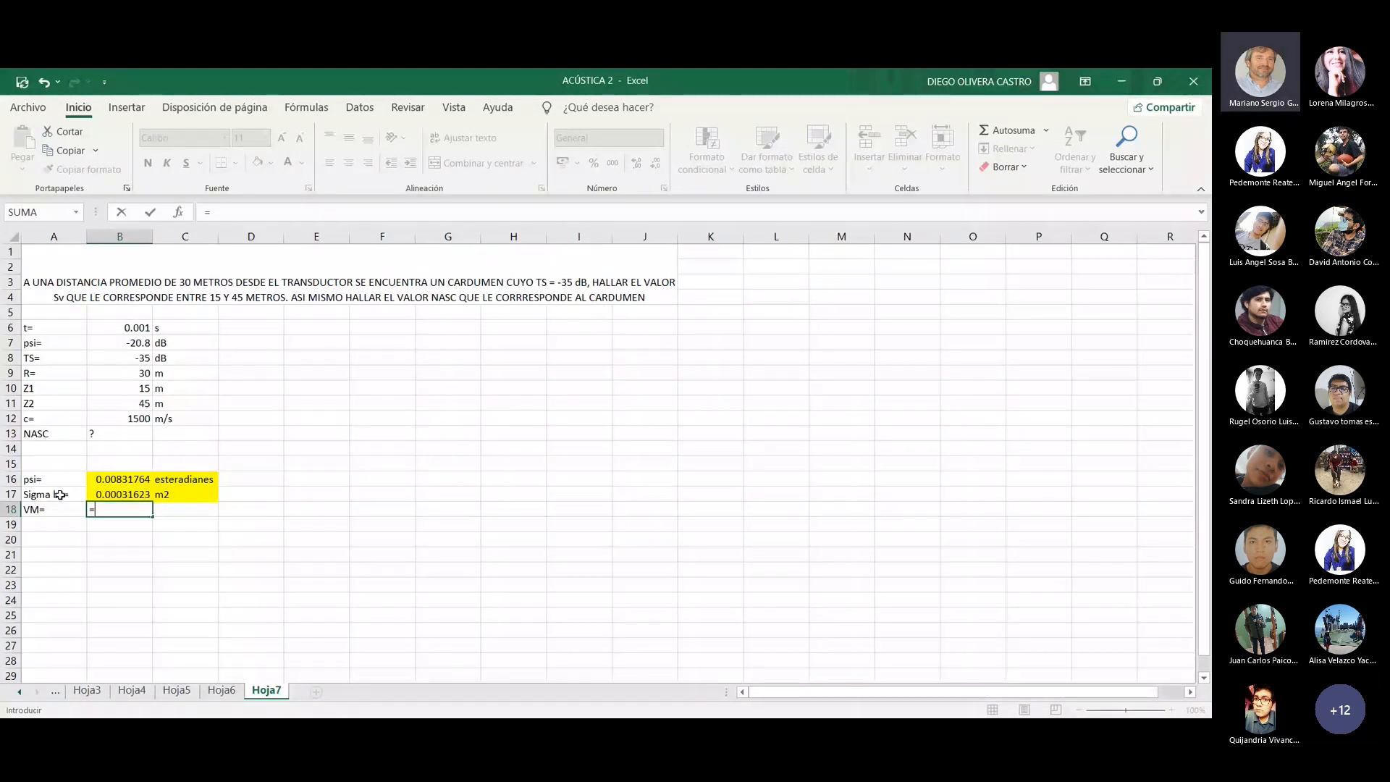
{"action": "type", "text": "R"}
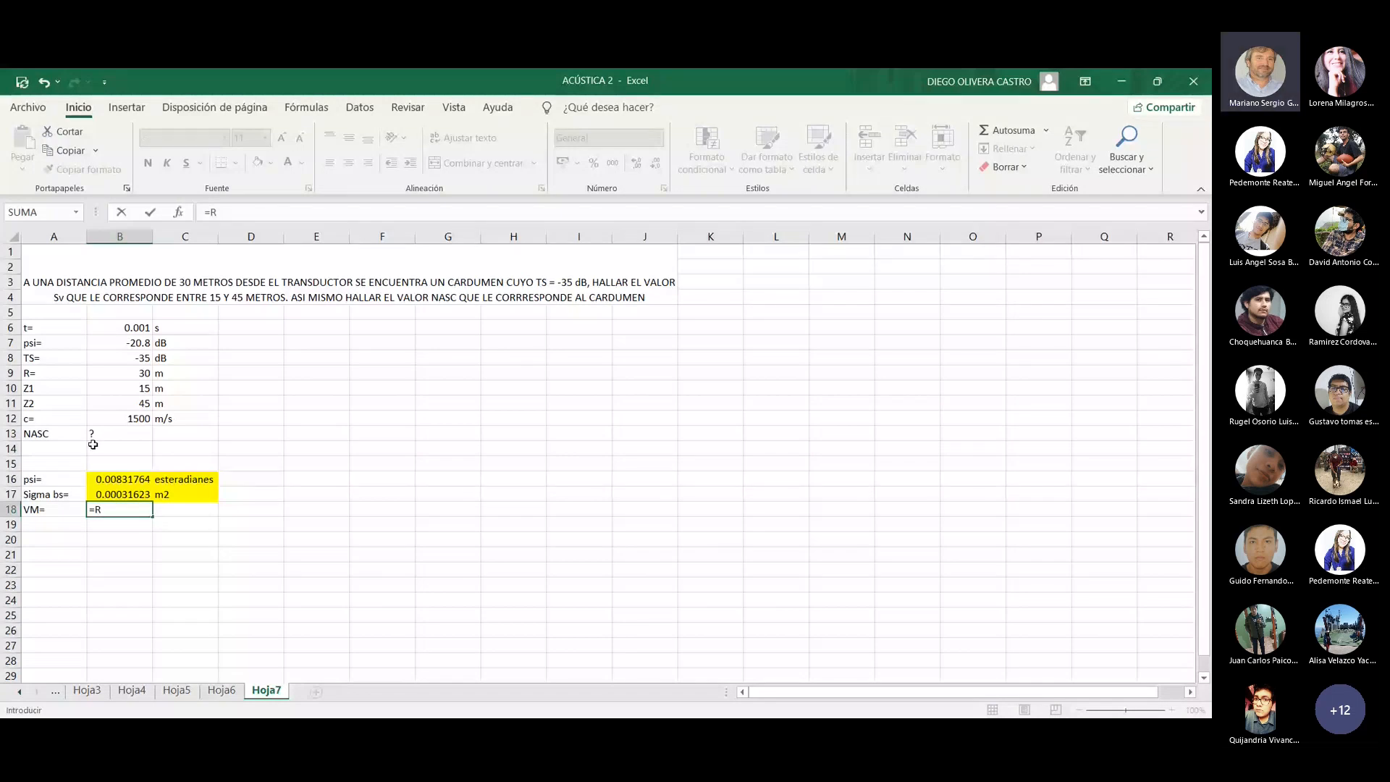
{"action": "type", "text": "^2"}
{"action": "key", "text": "BackSpace"}
{"action": "key", "text": "BackSpace"}
{"action": "key", "text": "BackSpace"}
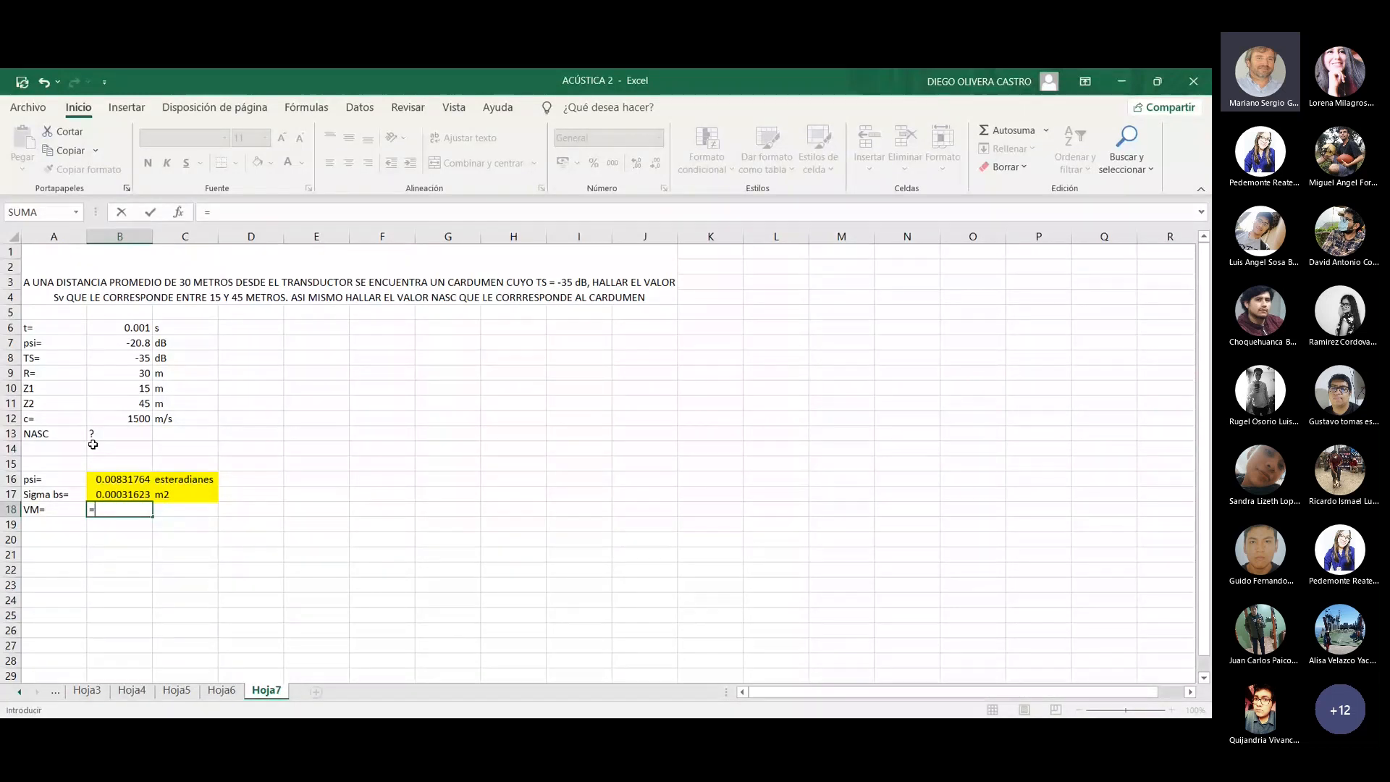
- Calculate VM in B18 from R, c, t and psi in steradians with the formula =(B9^2*B12*B6*B16)/2
{"action": "left_click", "coordinate": [140, 376]}
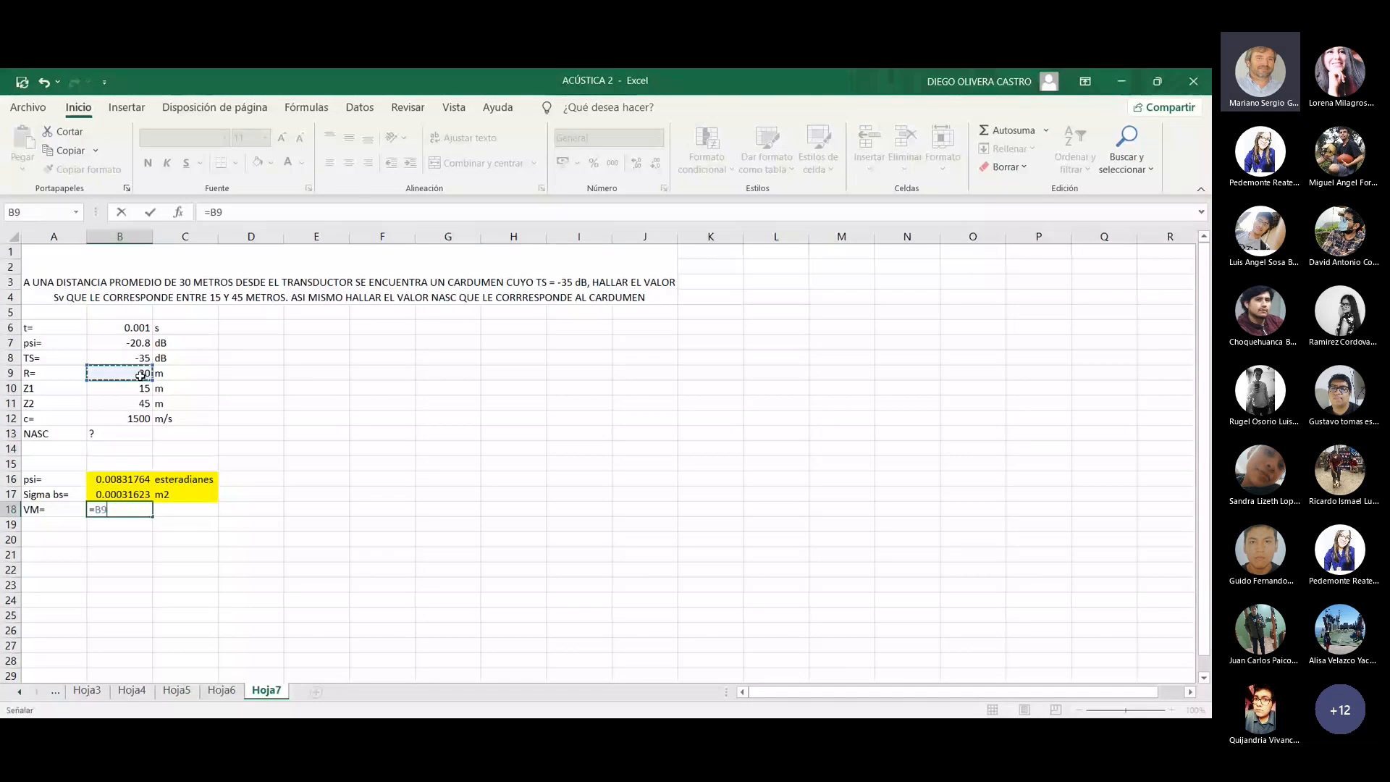
{"action": "type", "text": "^2"}
{"action": "type", "text": "*"}
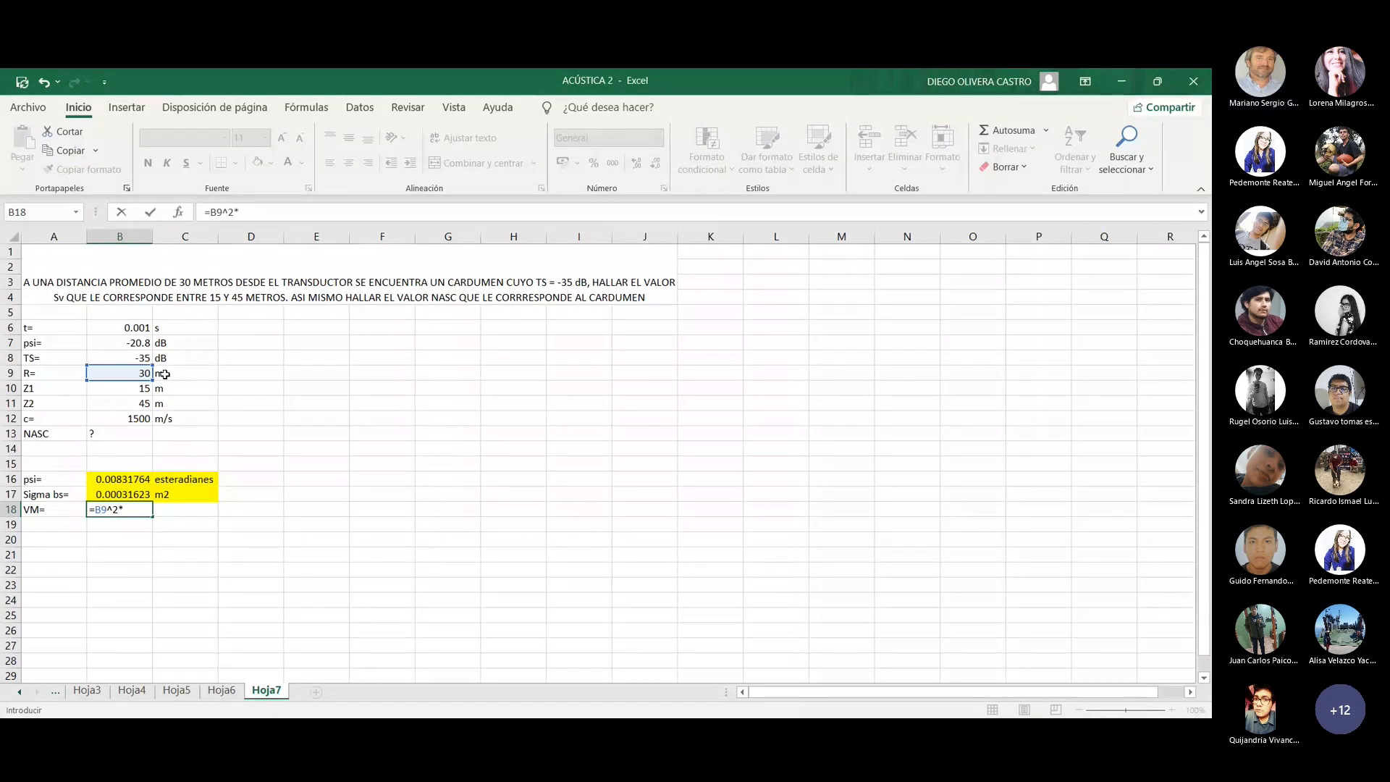
{"action": "left_click", "coordinate": [133, 419]}
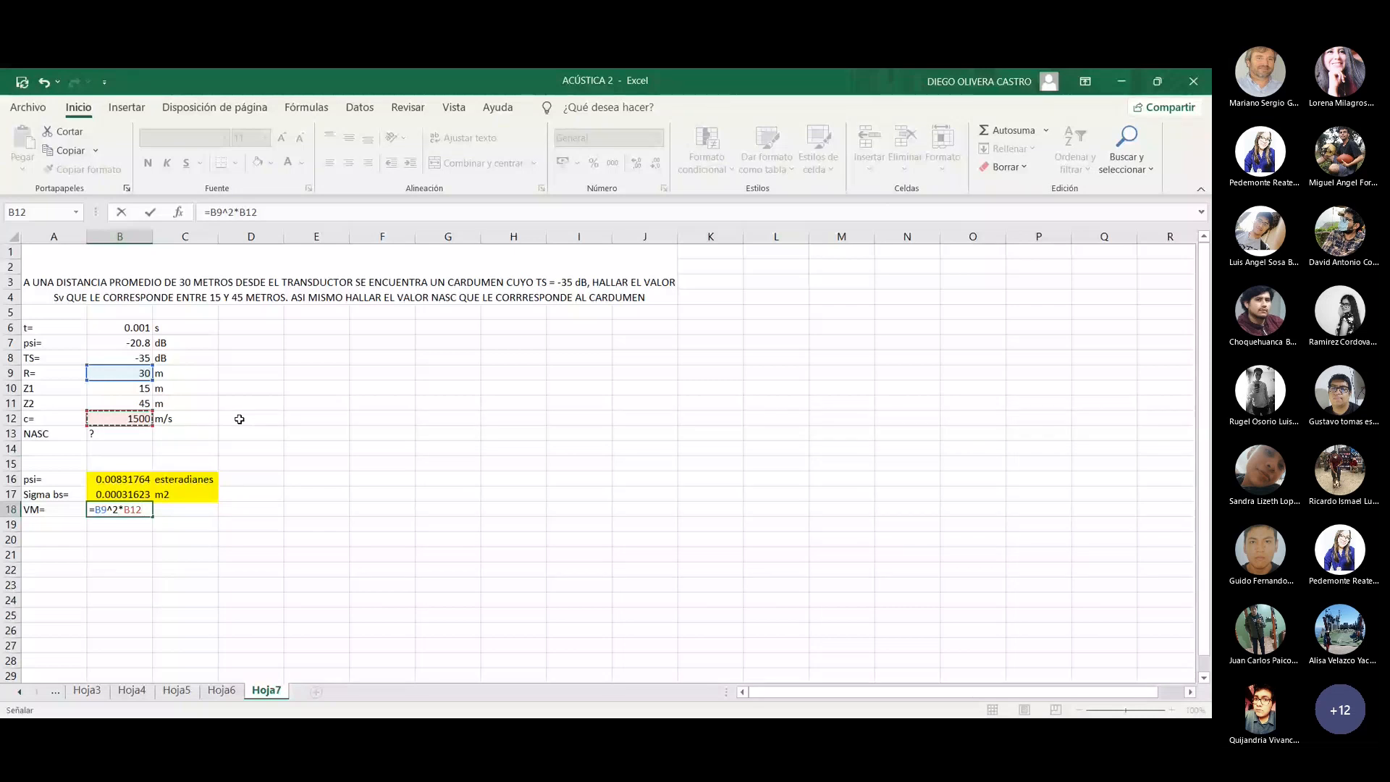
{"action": "type", "text": "*"}
{"action": "left_click", "coordinate": [129, 328]}
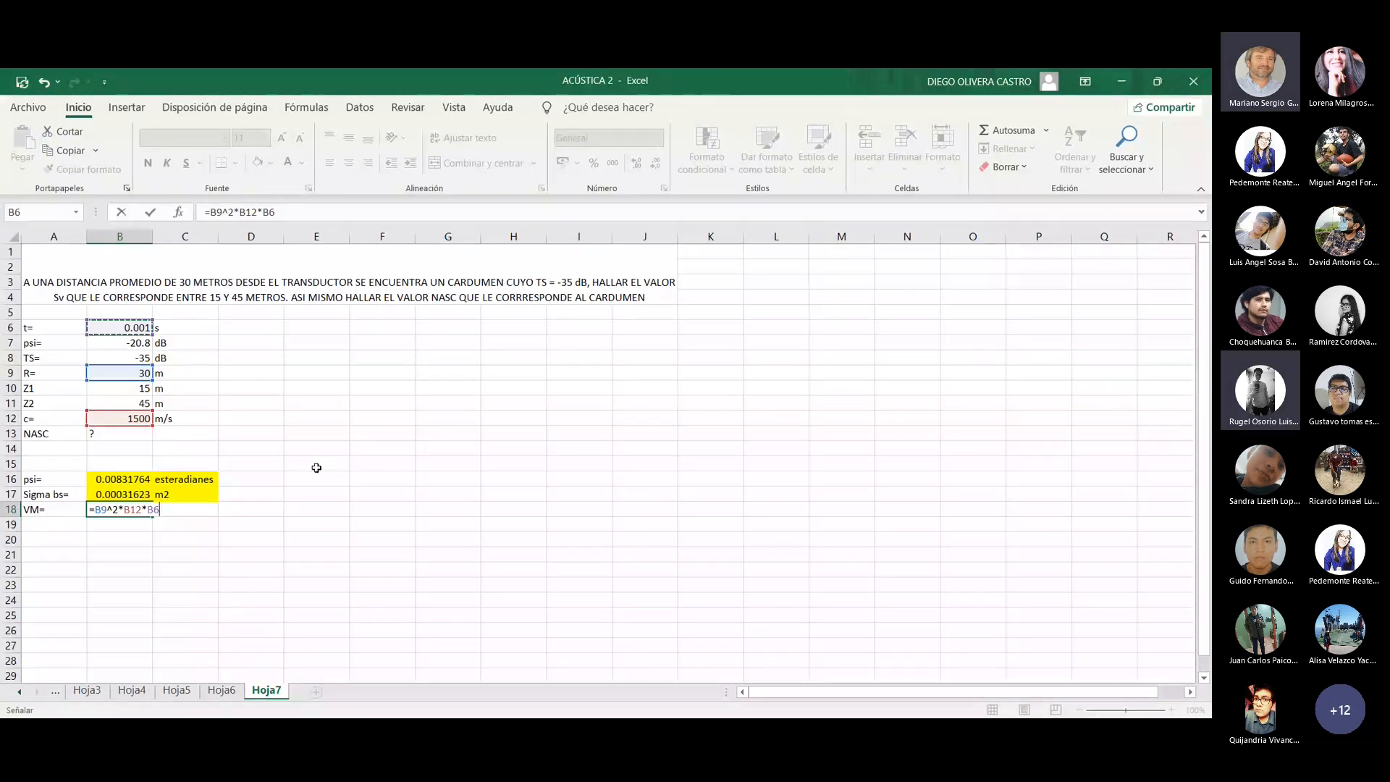
{"action": "type", "text": "*"}
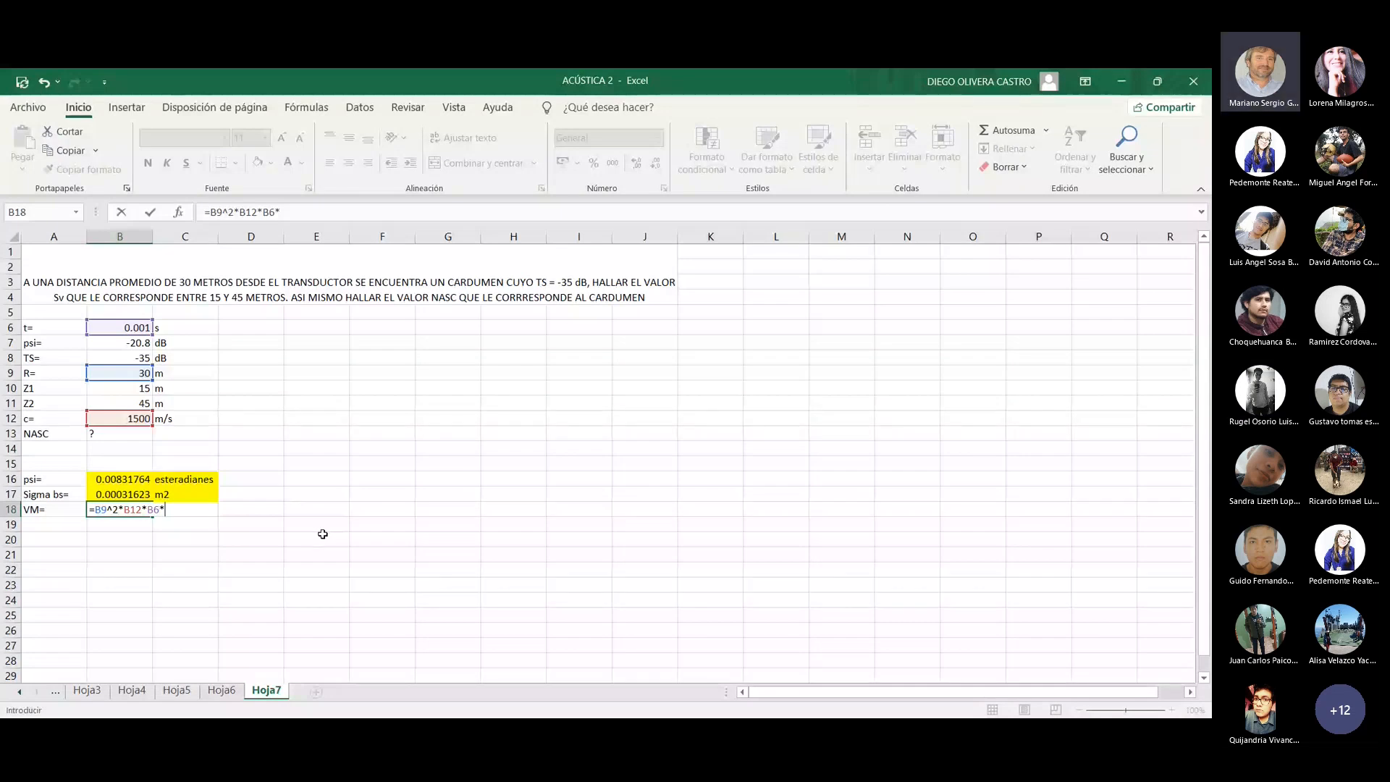
{"action": "left_click", "coordinate": [127, 482]}
{"action": "type", "text": ")/2"}
{"action": "left_click", "coordinate": [99, 510]}
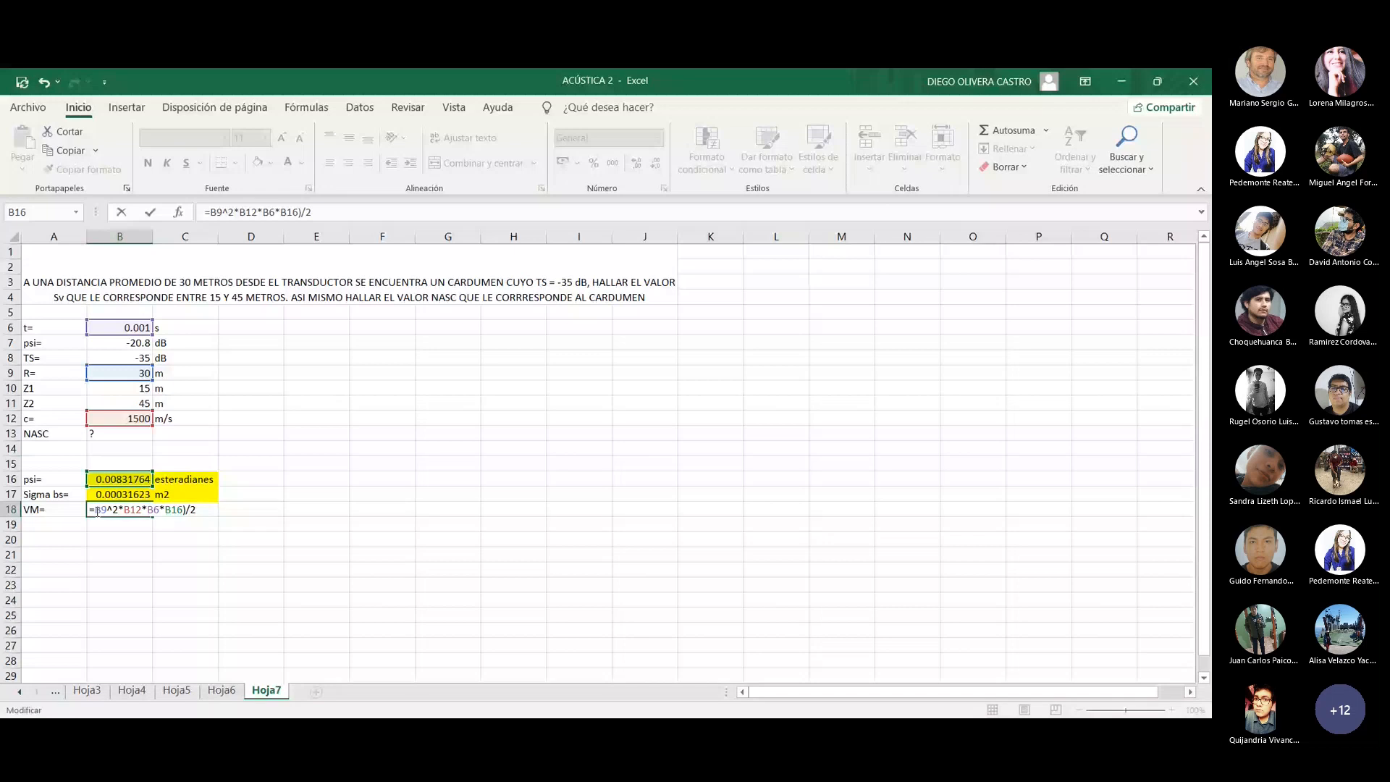
{"action": "type", "text": "("}
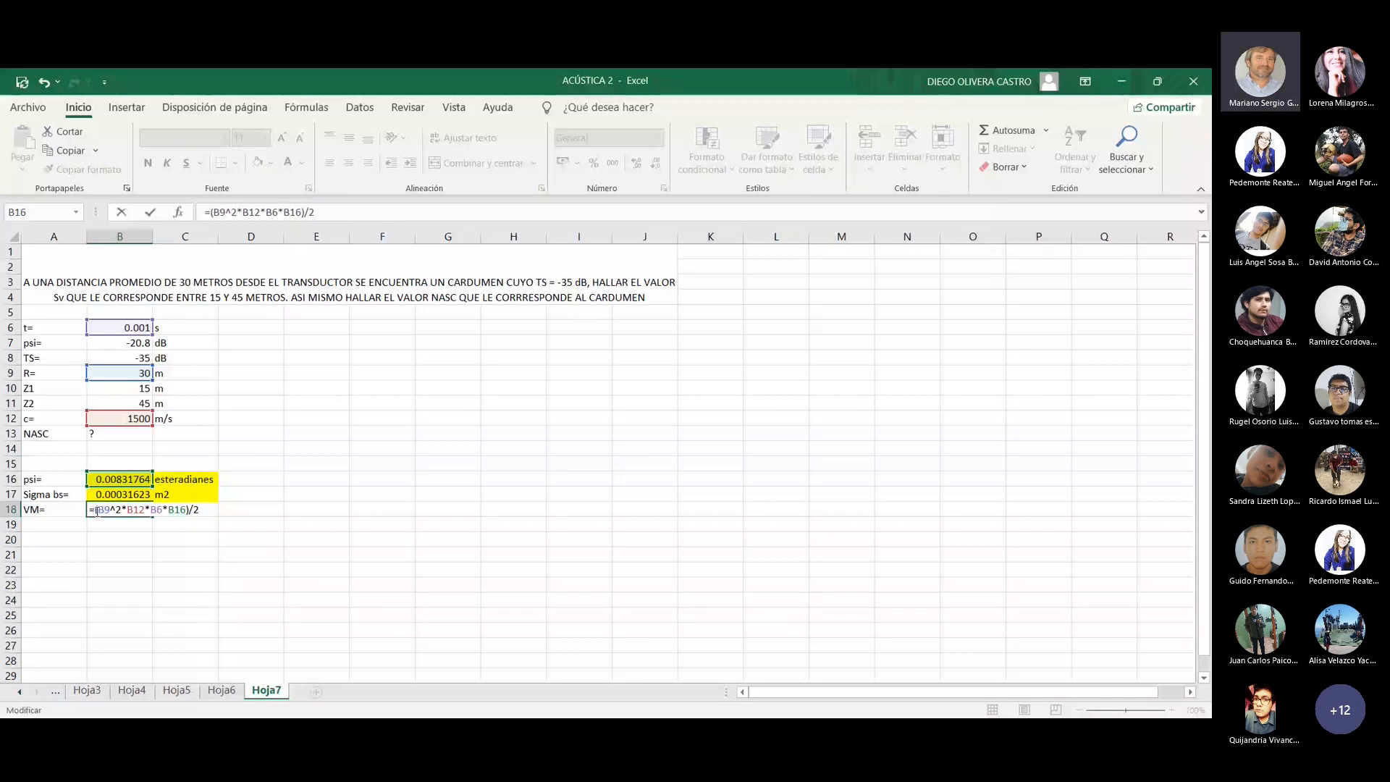
{"action": "left_click", "coordinate": [170, 513]}
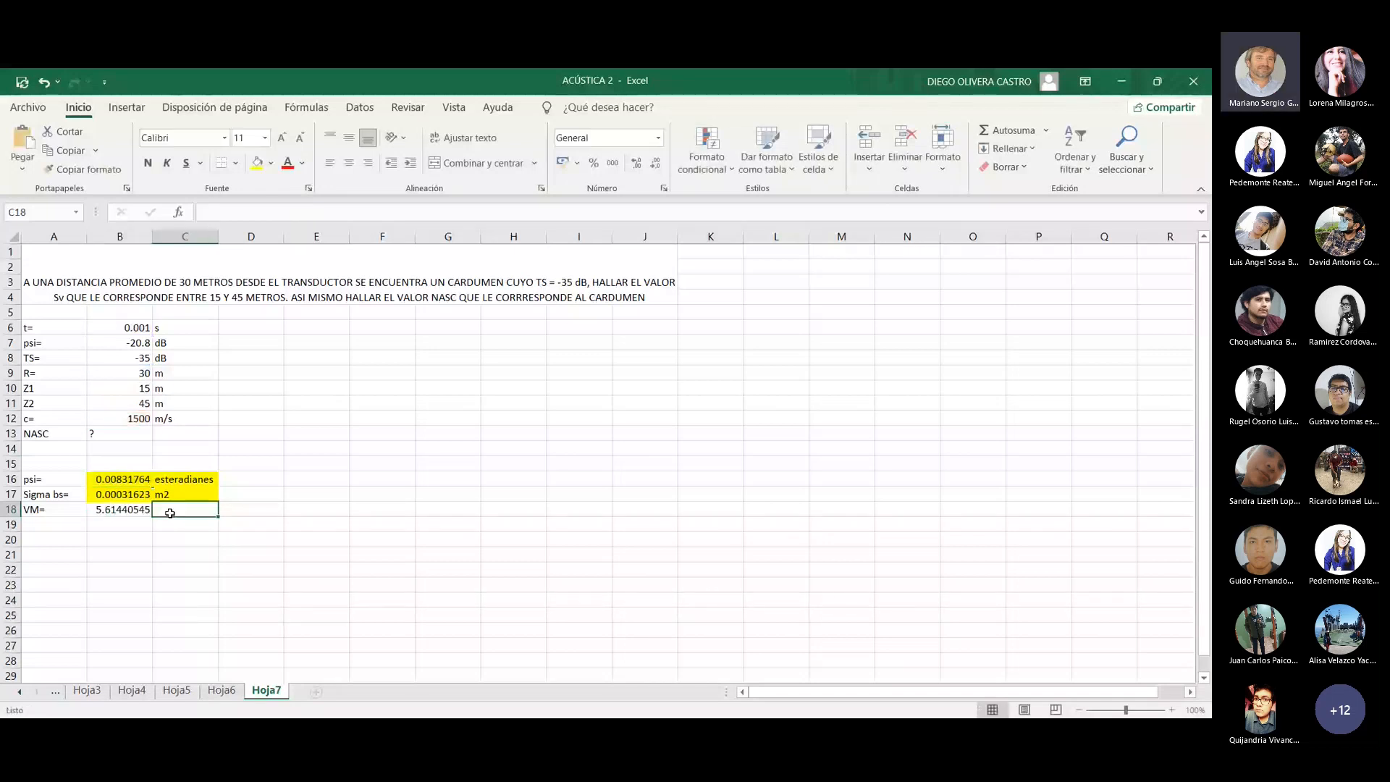
- Enter the unit m3 for VM in C18 and fill B18:C18 with yellow
{"action": "type", "text": "m2"}
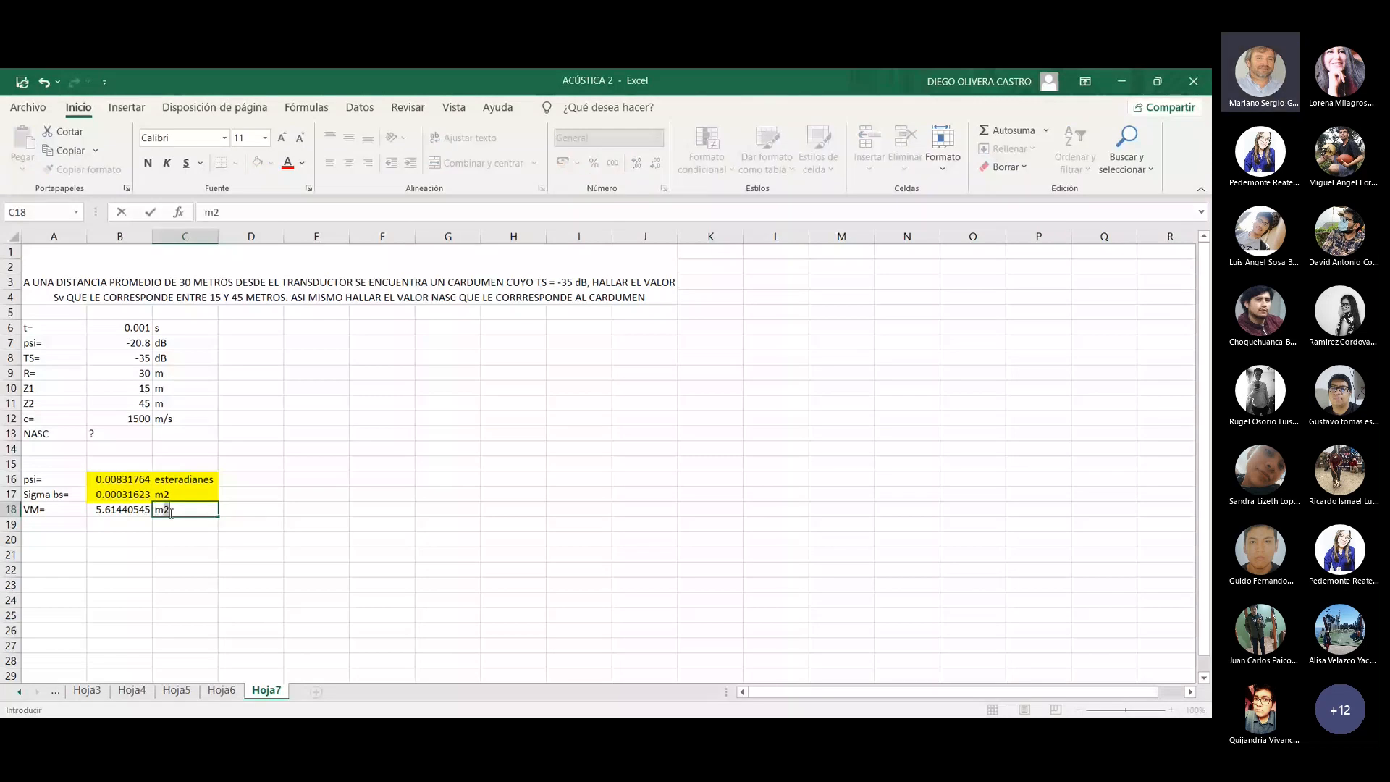
{"action": "key", "text": "BackSpace"}
{"action": "type", "text": "3"}
{"action": "key", "text": "Return"}
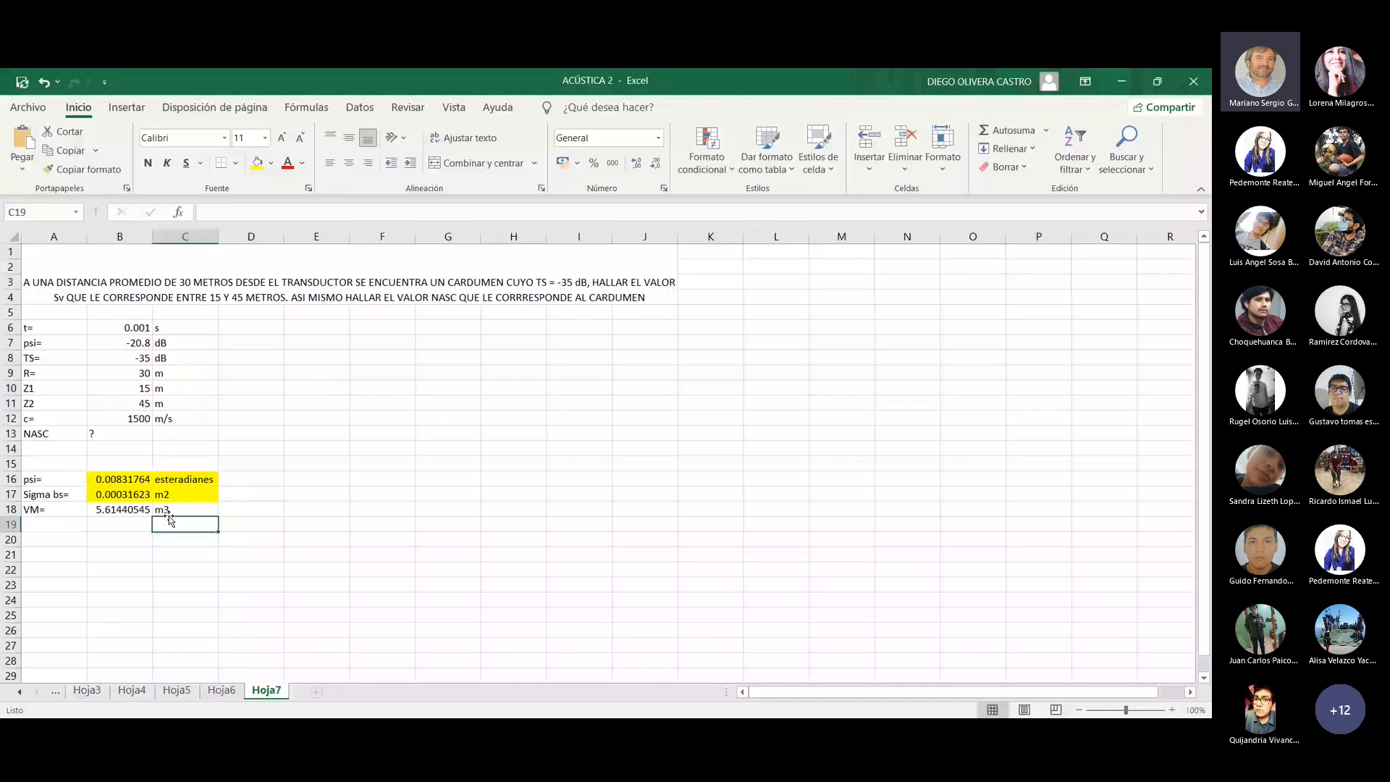
{"action": "left_click_drag", "start_coordinate": [127, 510], "coordinate": [177, 516]}
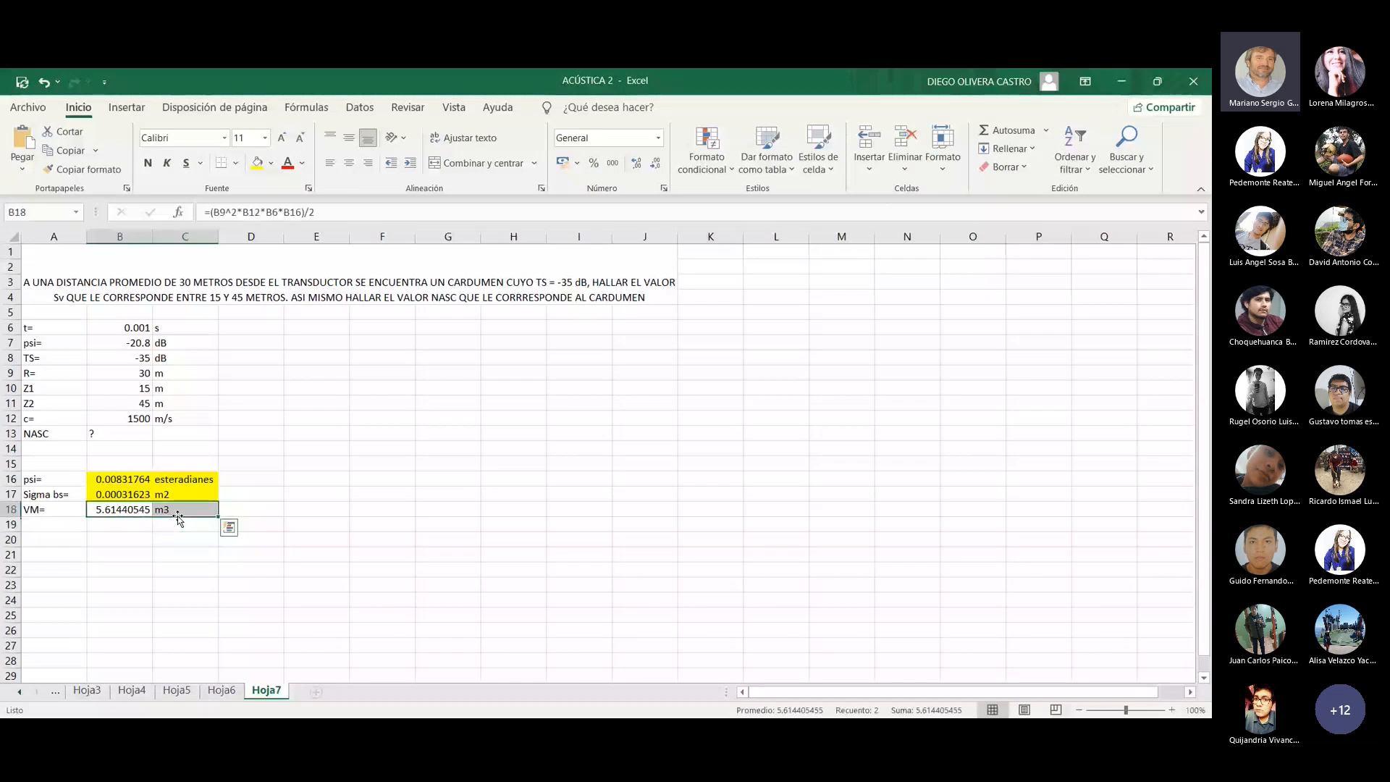
{"action": "key", "text": "F4"}
- Enter the lowercase label "sv=" in A20
{"action": "left_click", "coordinate": [78, 540]}
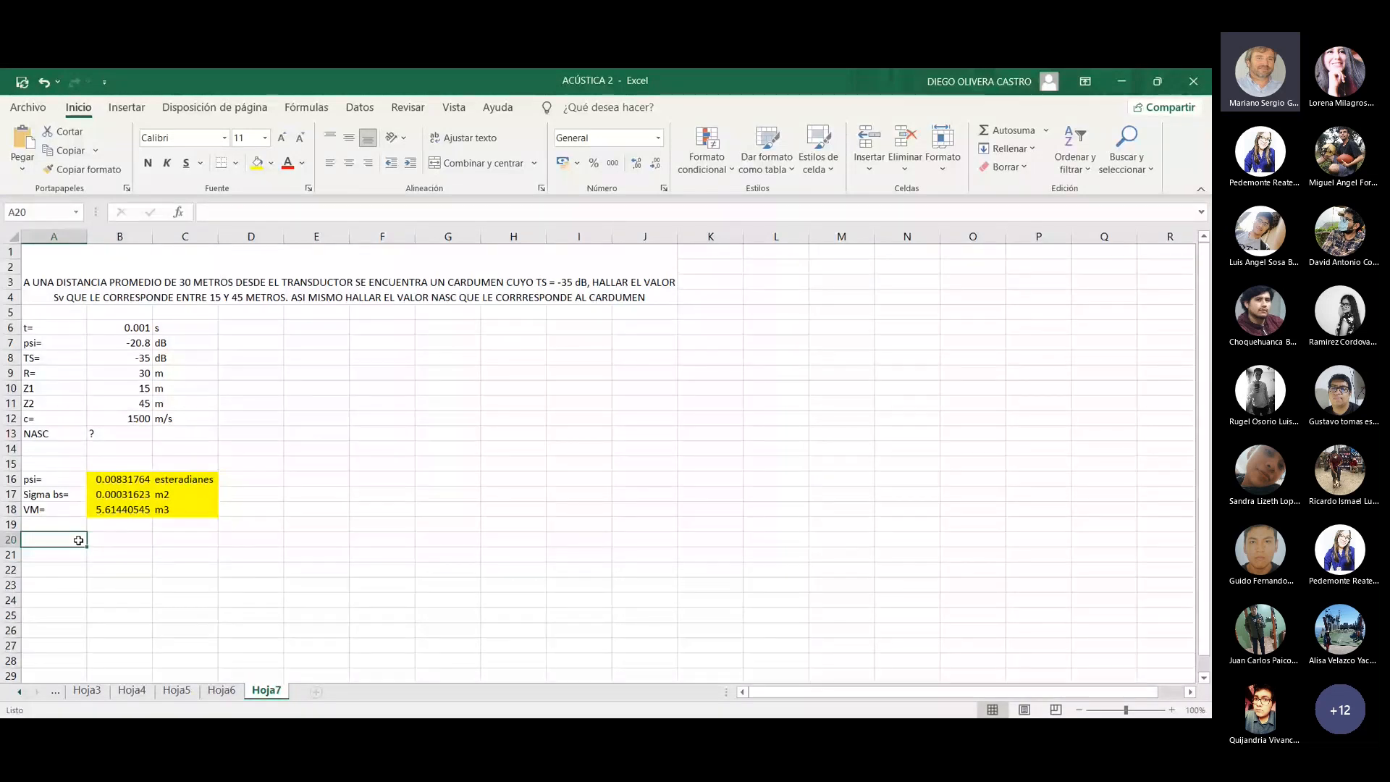
{"action": "type", "text": "Sv"}
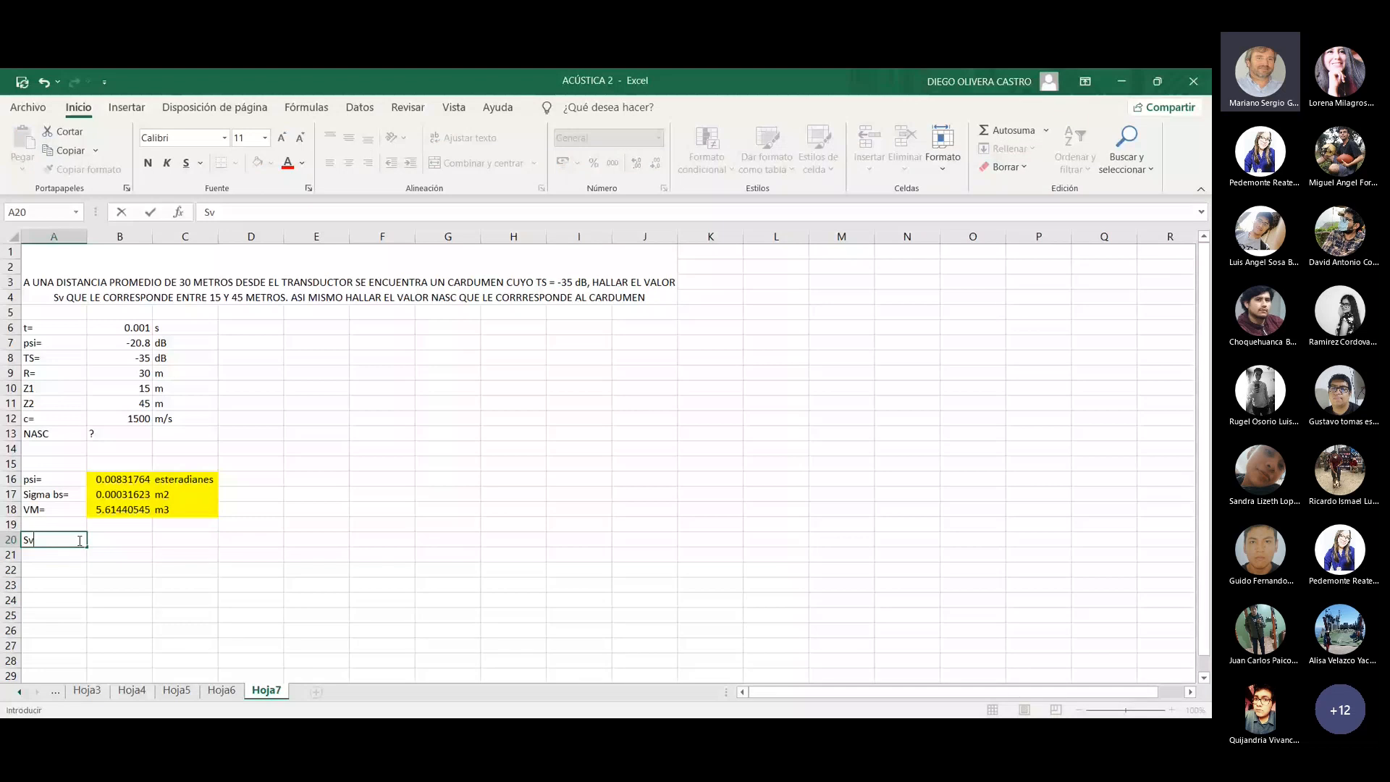
{"action": "key", "text": "BackSpace"}
{"action": "key", "text": "BackSpace"}
{"action": "type", "text": "sv"}
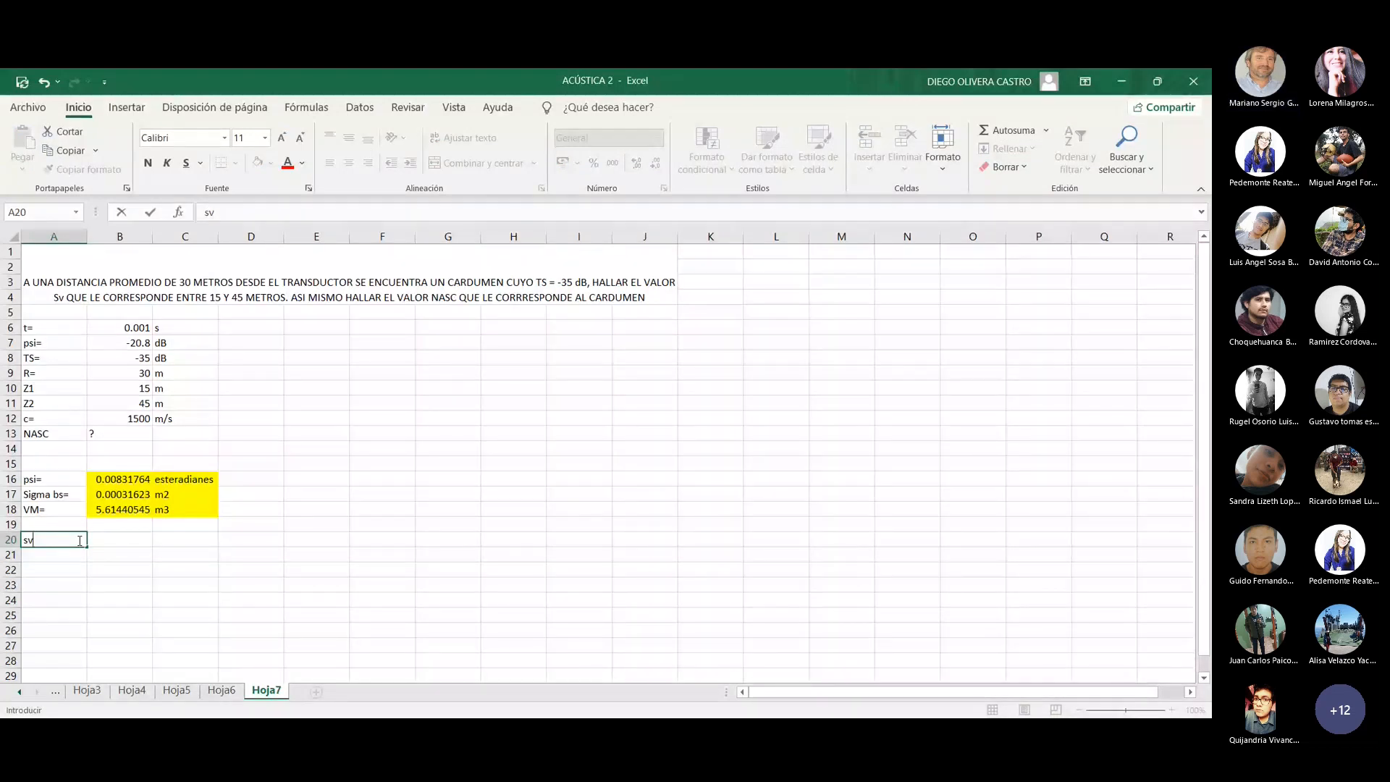
{"action": "type", "text": "="}
{"action": "key", "text": "Tab"}
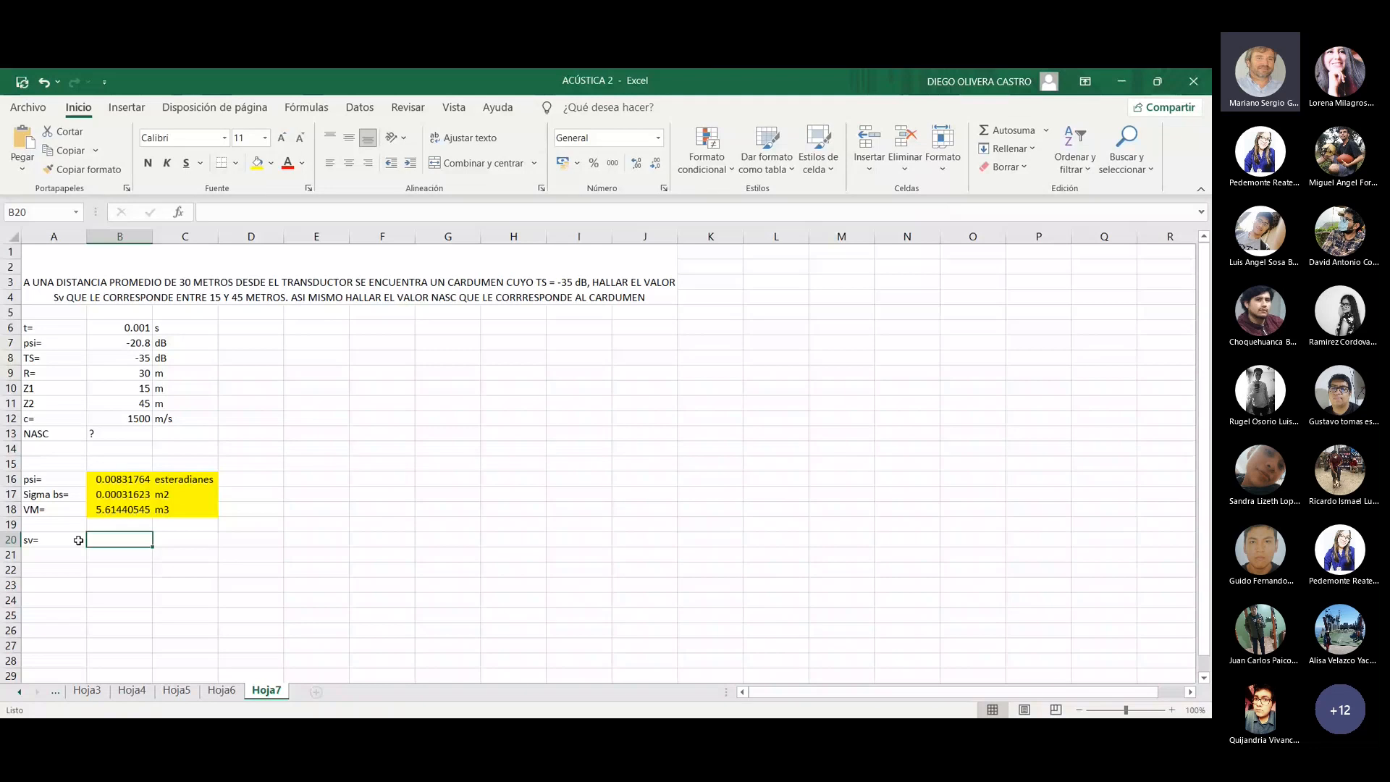
- Calculate sv in B20 by dividing sigma bs by VM with the formula =B17/B18
{"action": "type", "text": "="}
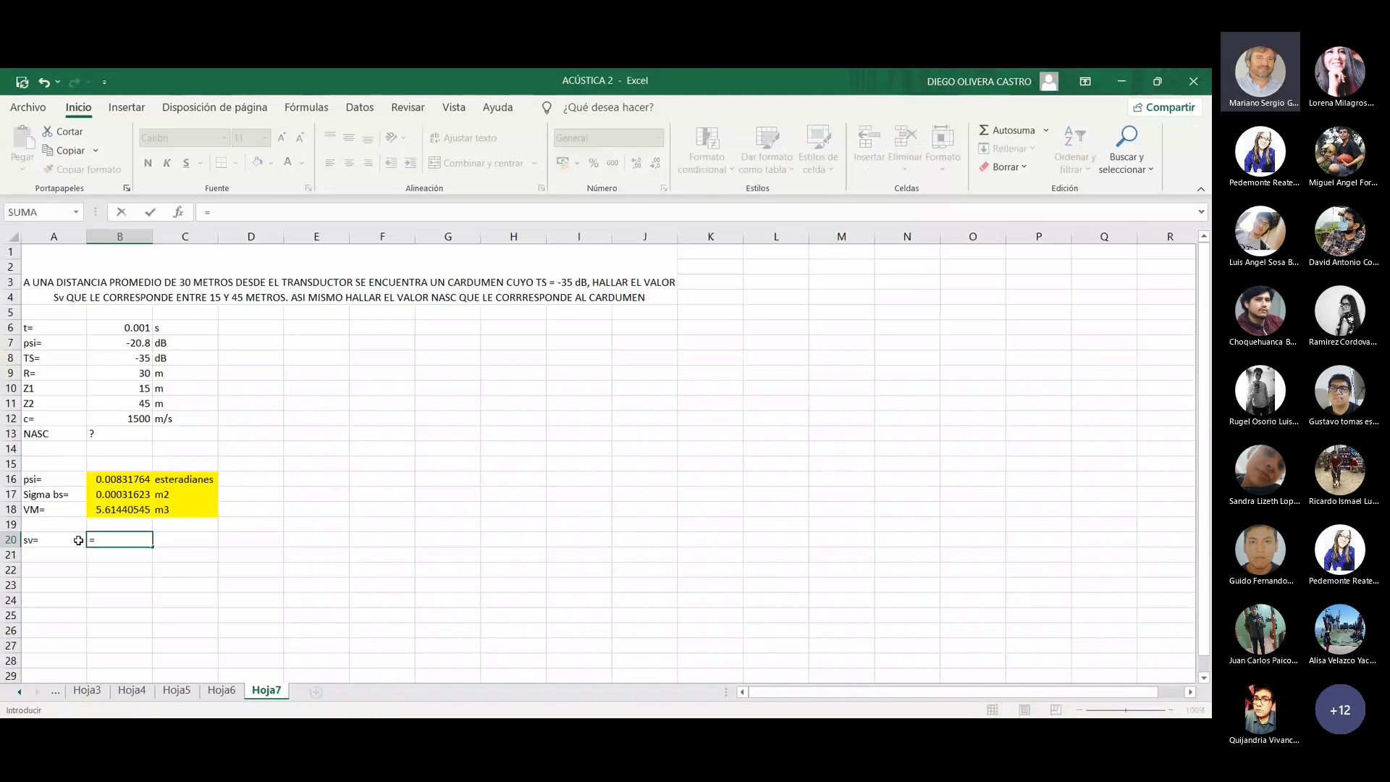
{"action": "left_click", "coordinate": [112, 495]}
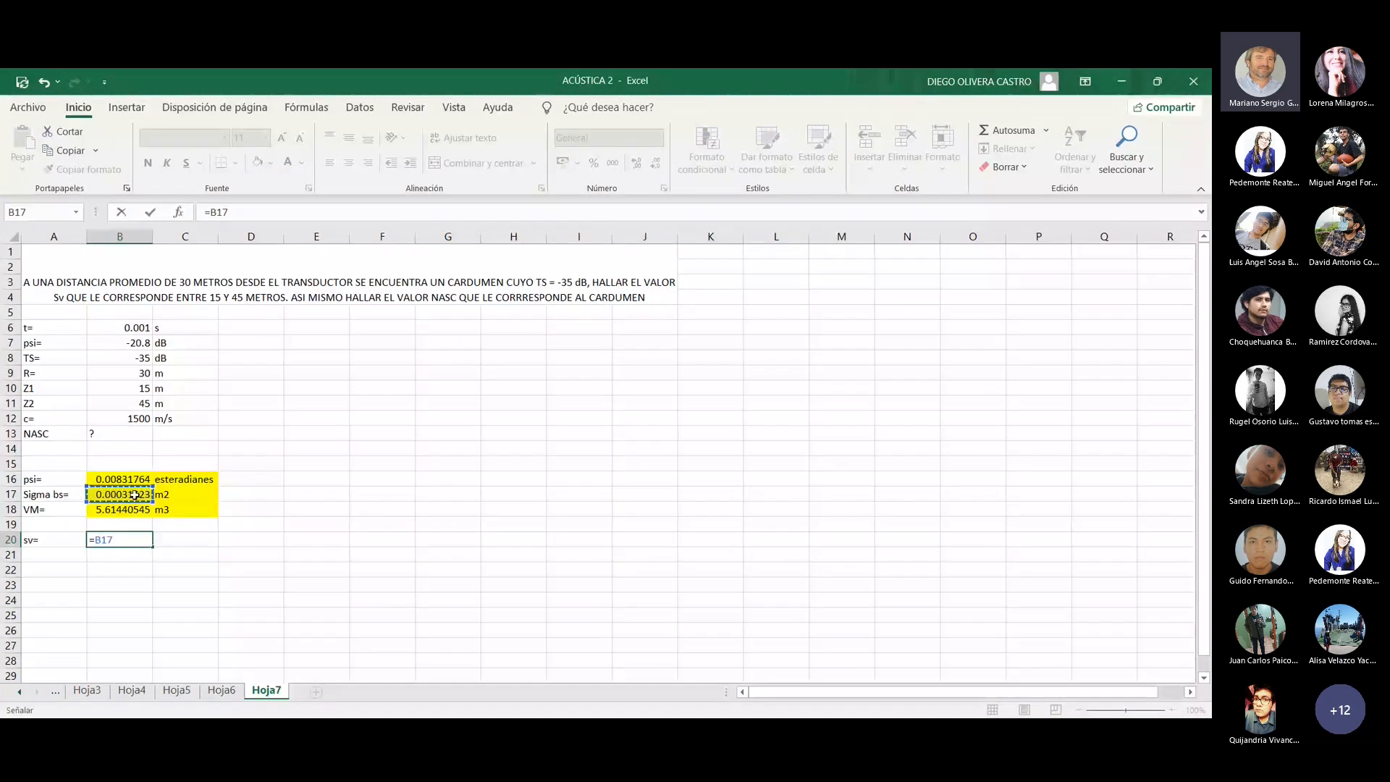
{"action": "type", "text": "/"}
{"action": "left_click", "coordinate": [119, 510]}
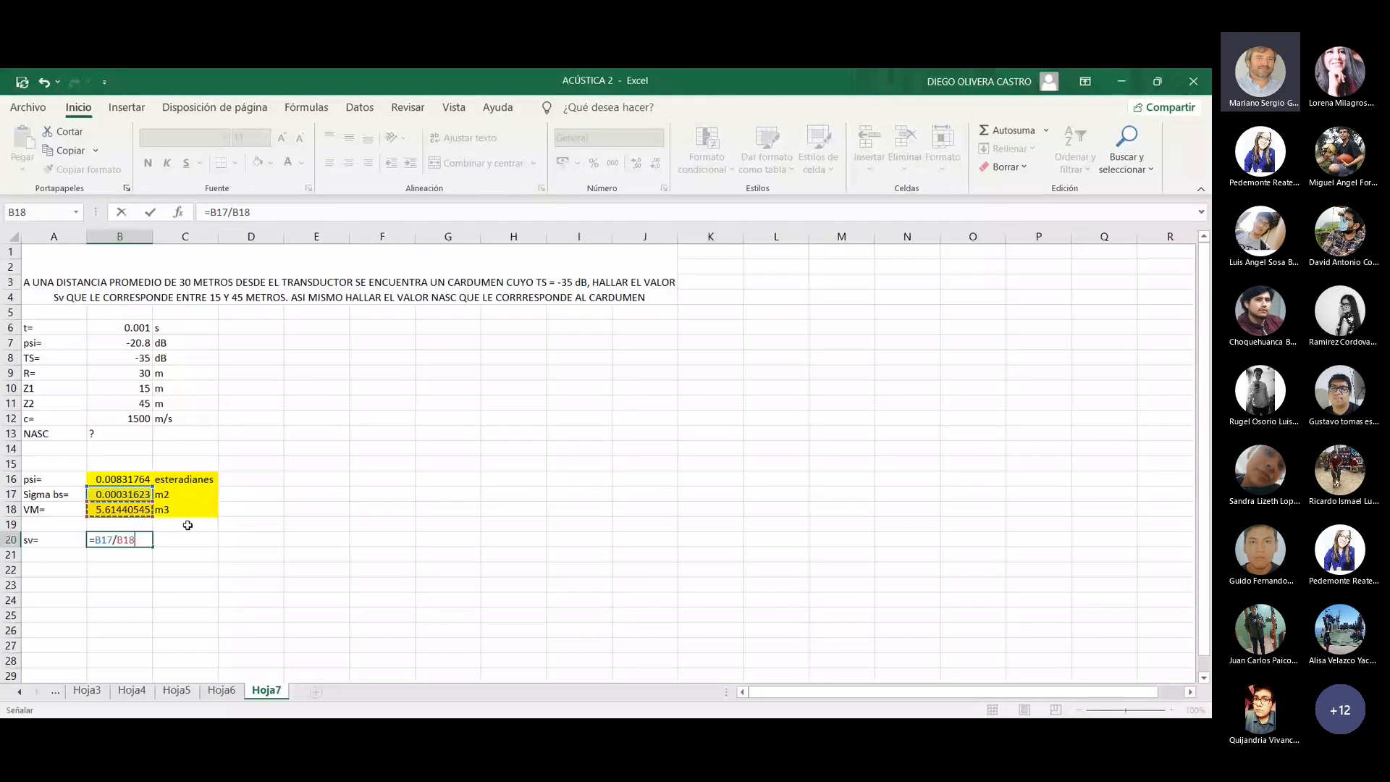
{"action": "key", "text": "Return"}
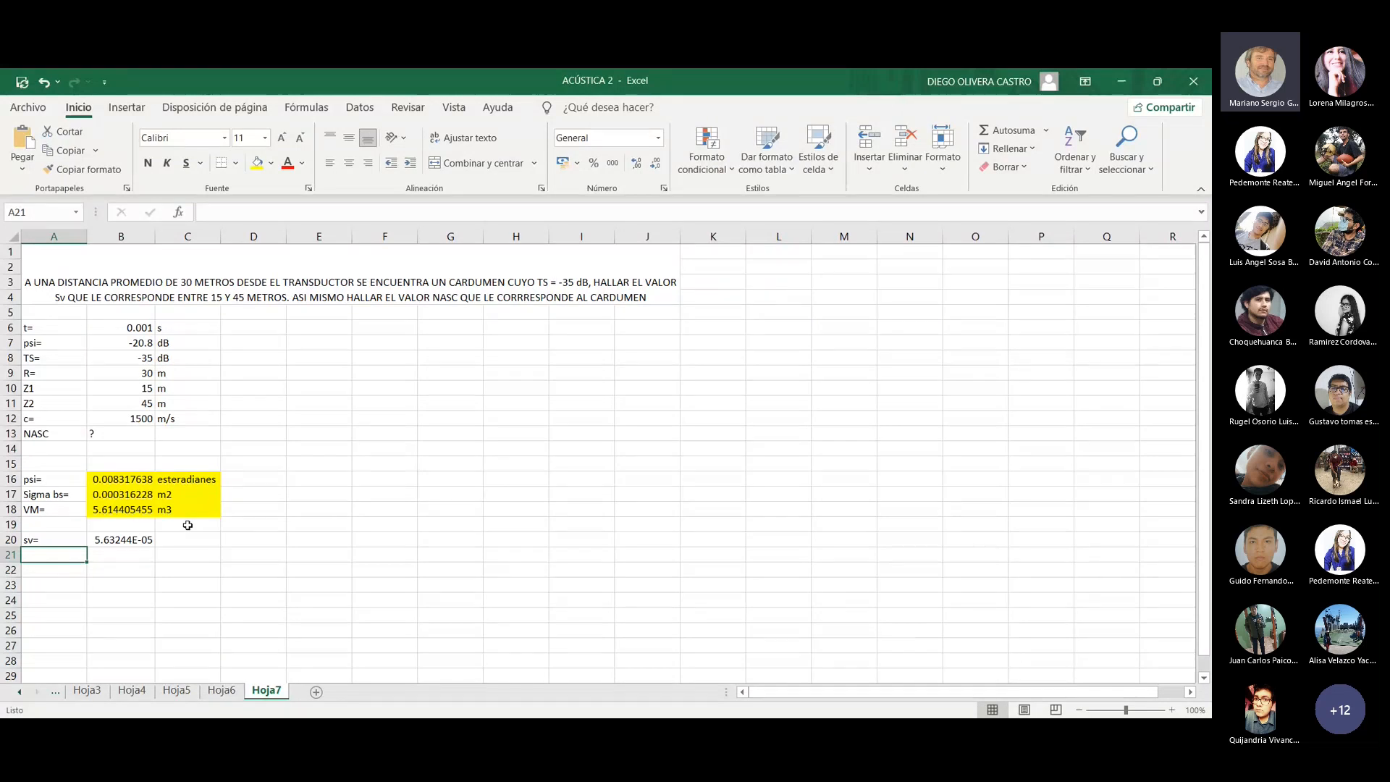
- Enter the unit m2/m3 for sv in C20 and fill B20 with yellow
{"action": "left_click", "coordinate": [195, 540]}
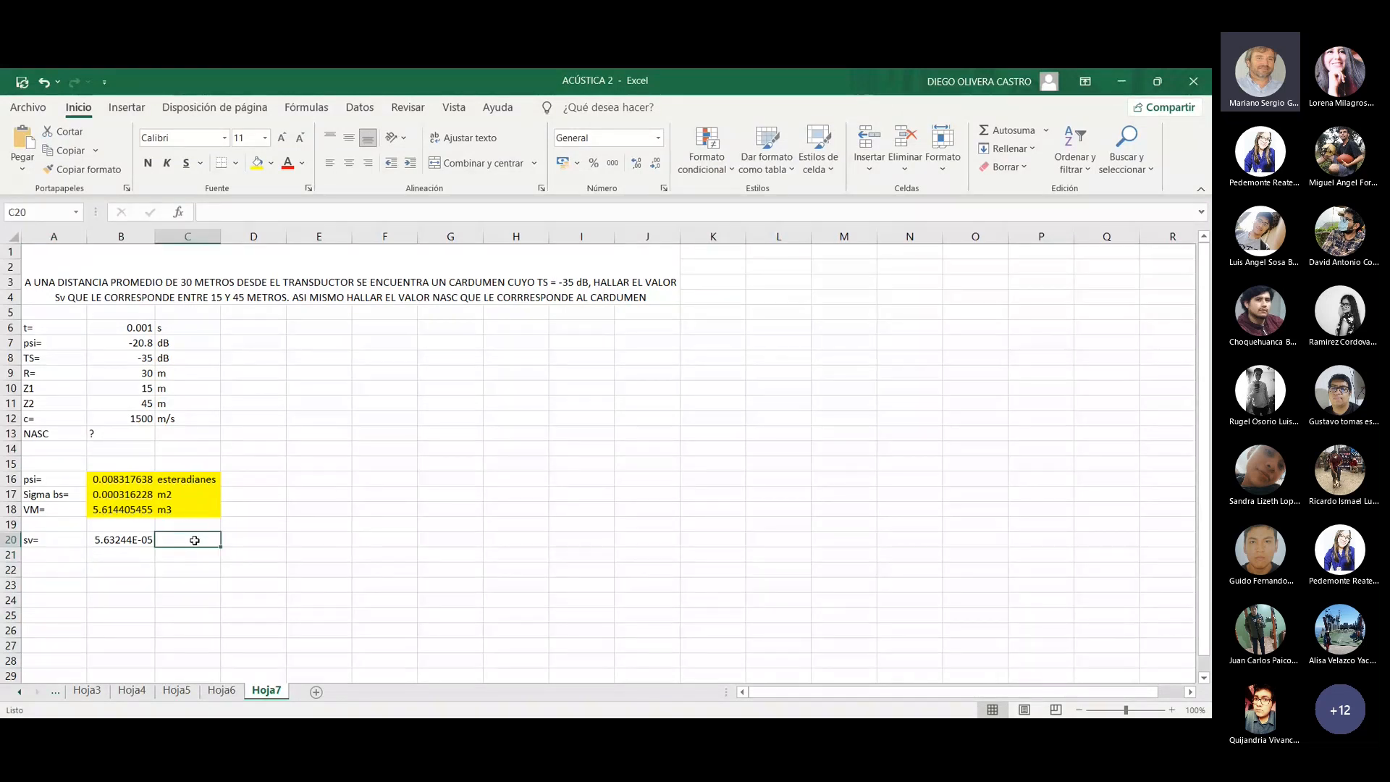
{"action": "type", "text": "m2/m3"}
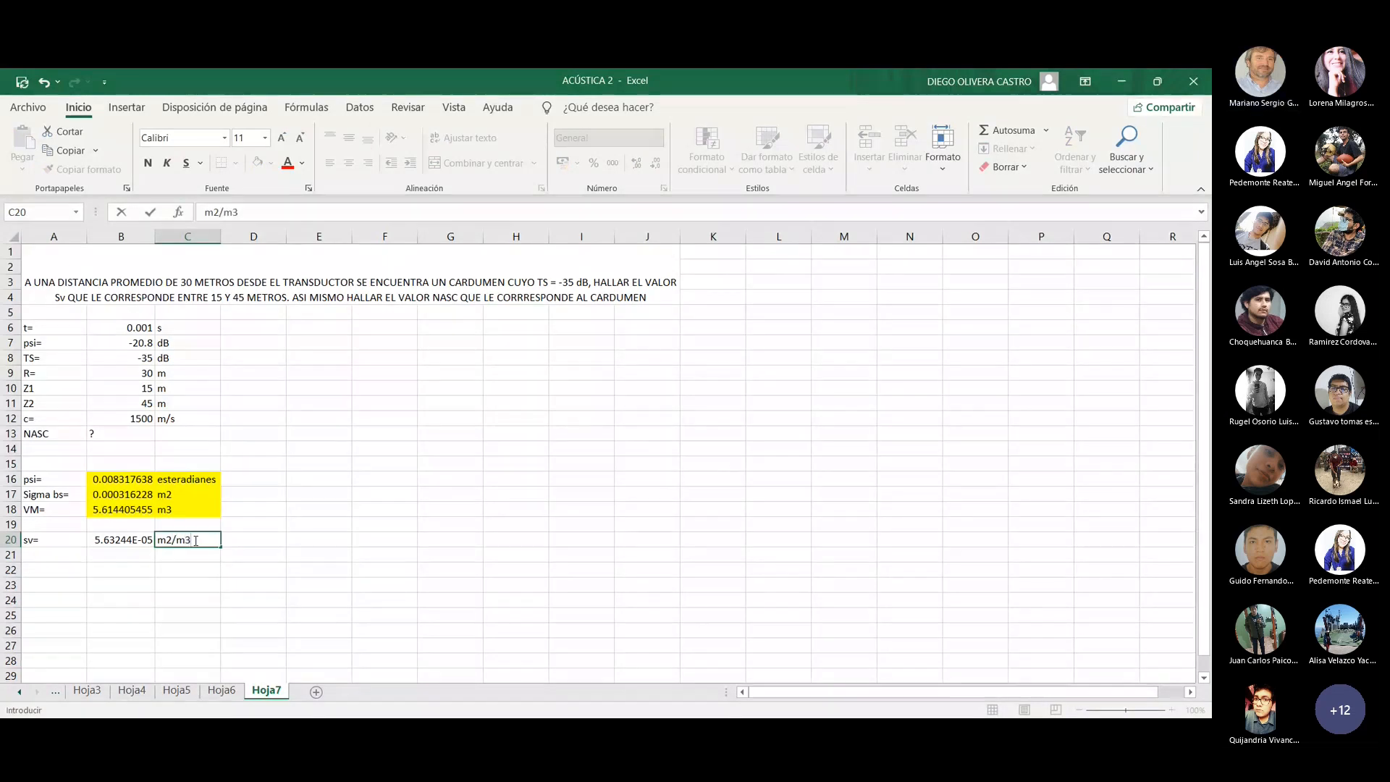
{"action": "key", "text": "Return"}
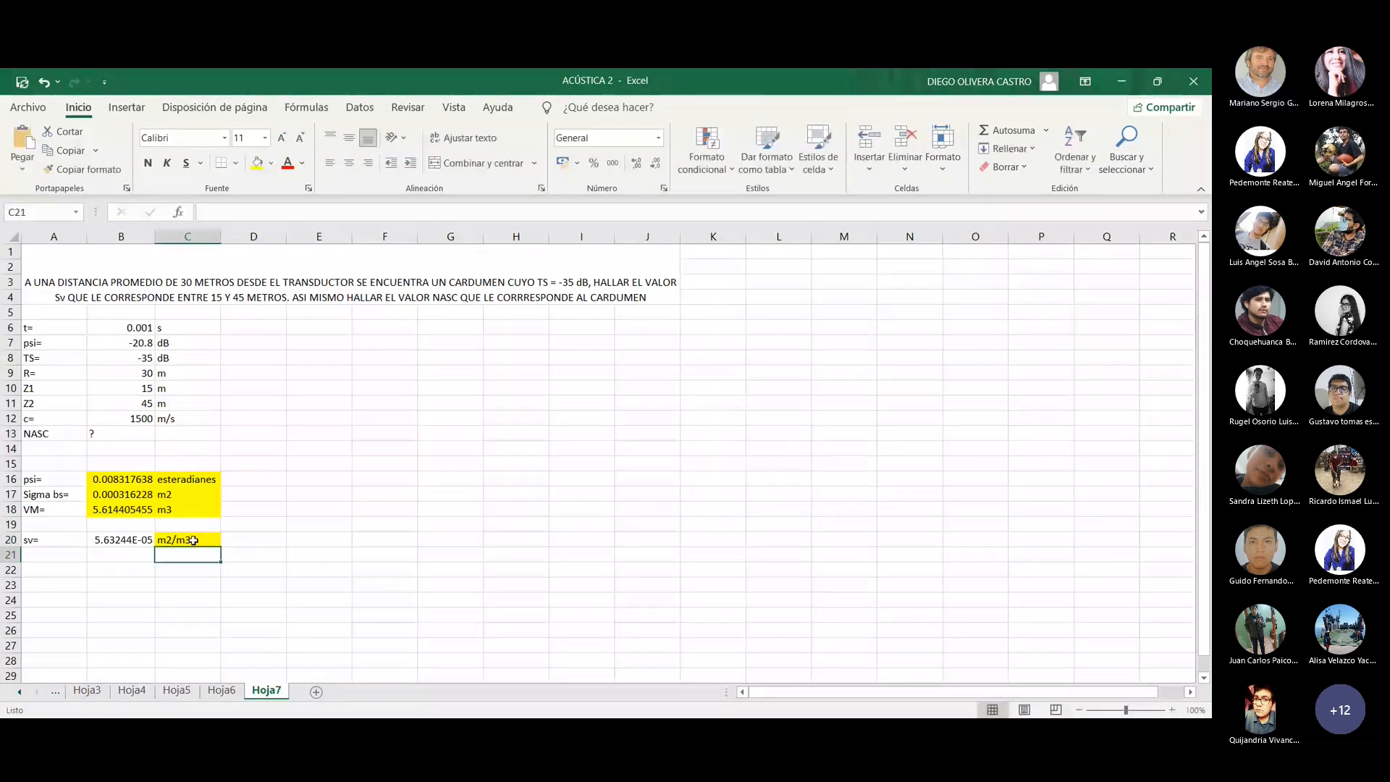
{"action": "left_click", "coordinate": [141, 541]}
{"action": "key", "text": "F4"}
- Enter the label "Sv=" in A21 and calculate Sv in B21 with the formula =10*LOG(B20)
{"action": "left_click", "coordinate": [80, 554]}
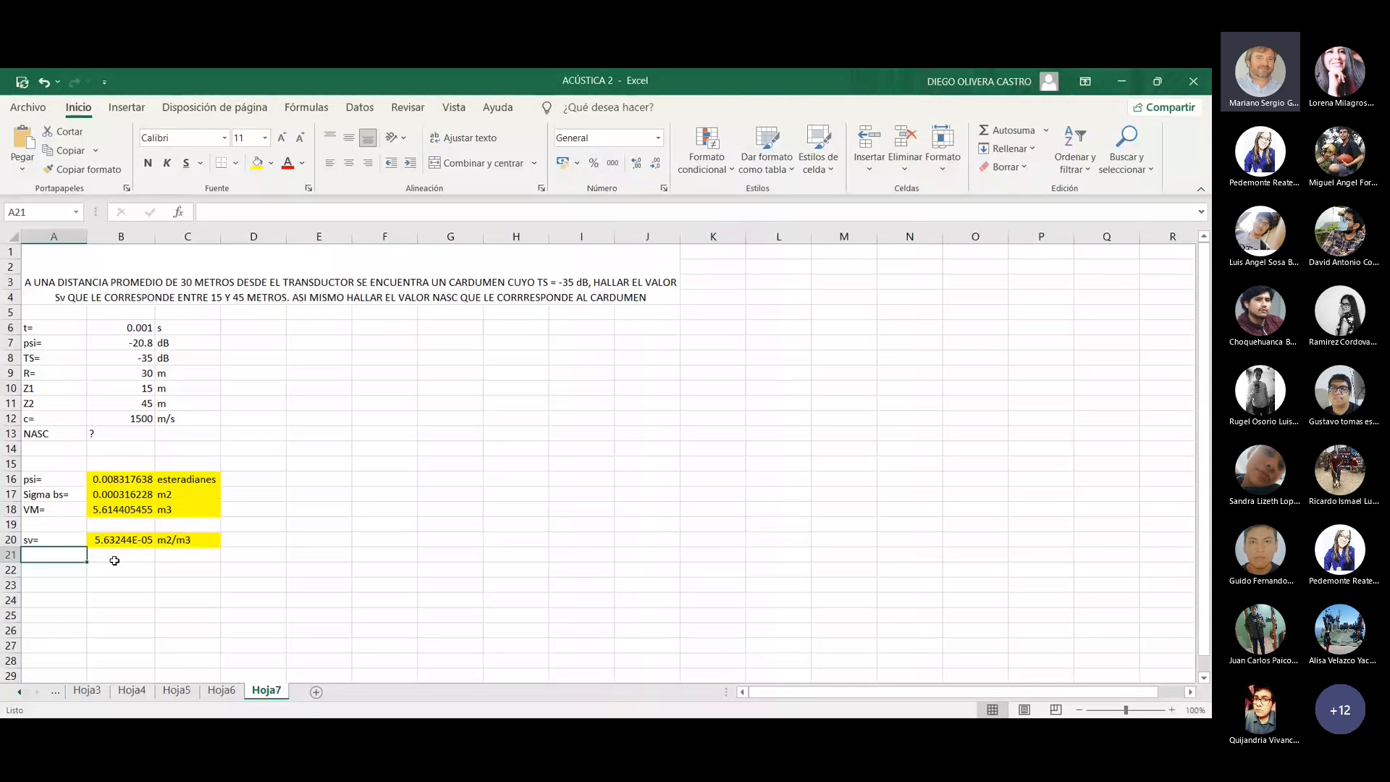
{"action": "type", "text": "Sv="}
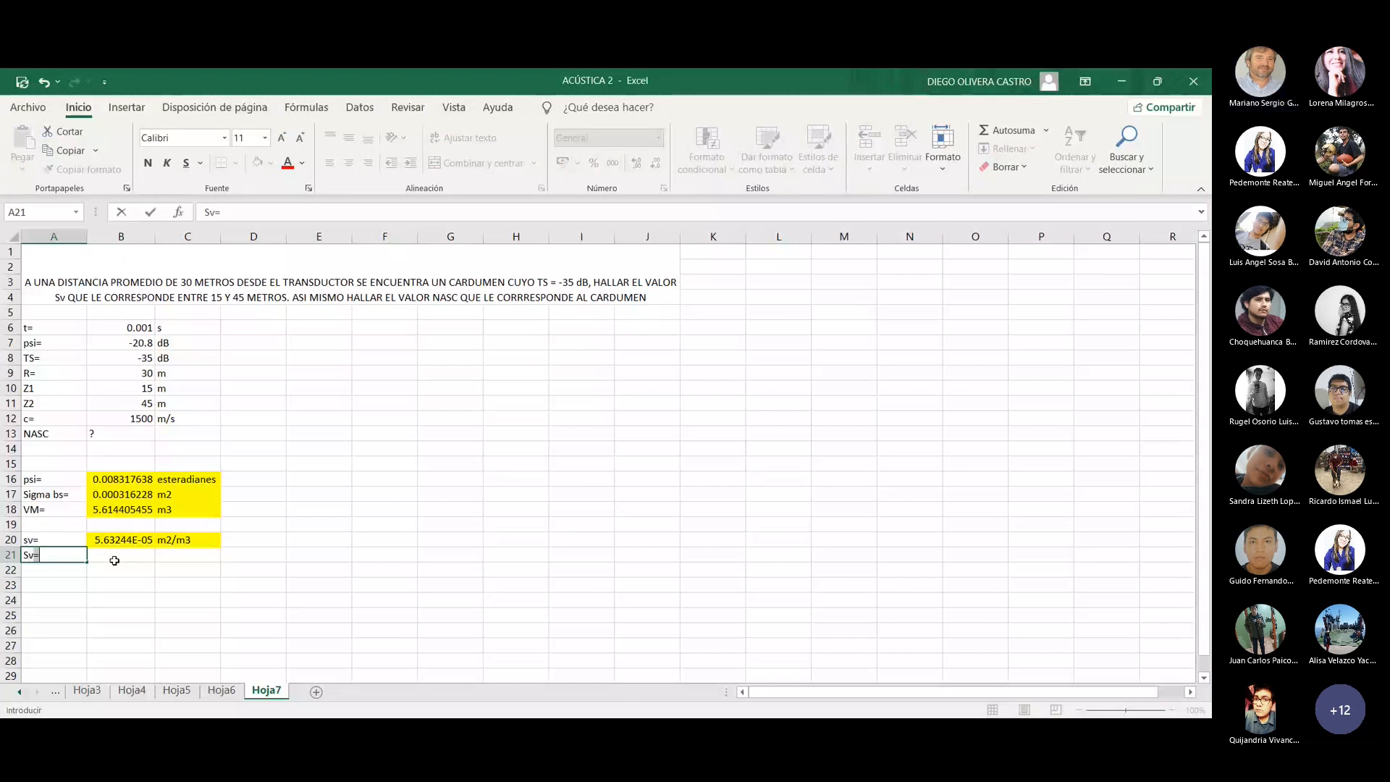
{"action": "left_click", "coordinate": [115, 560]}
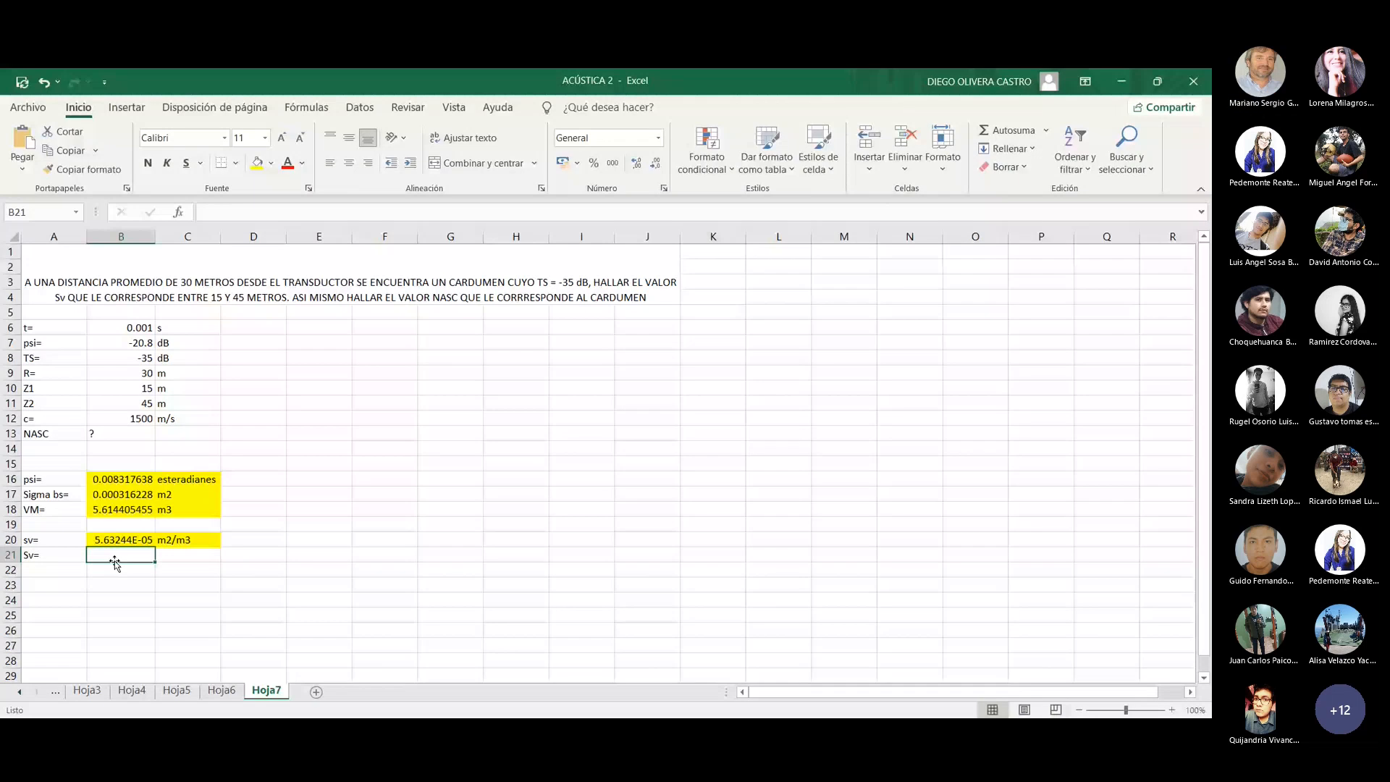
{"action": "type", "text": "=10*LOG("}
{"action": "key", "text": "Up"}
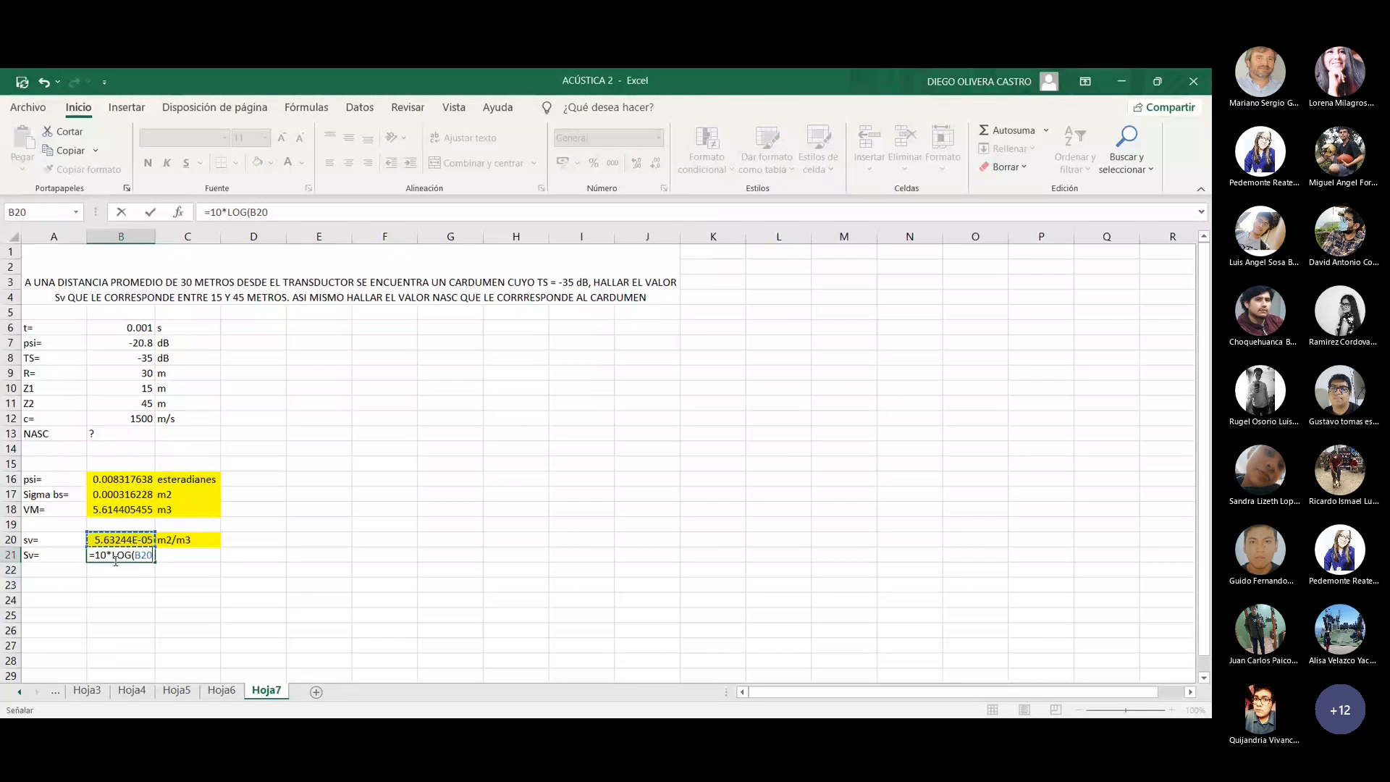
{"action": "key", "text": "Return"}
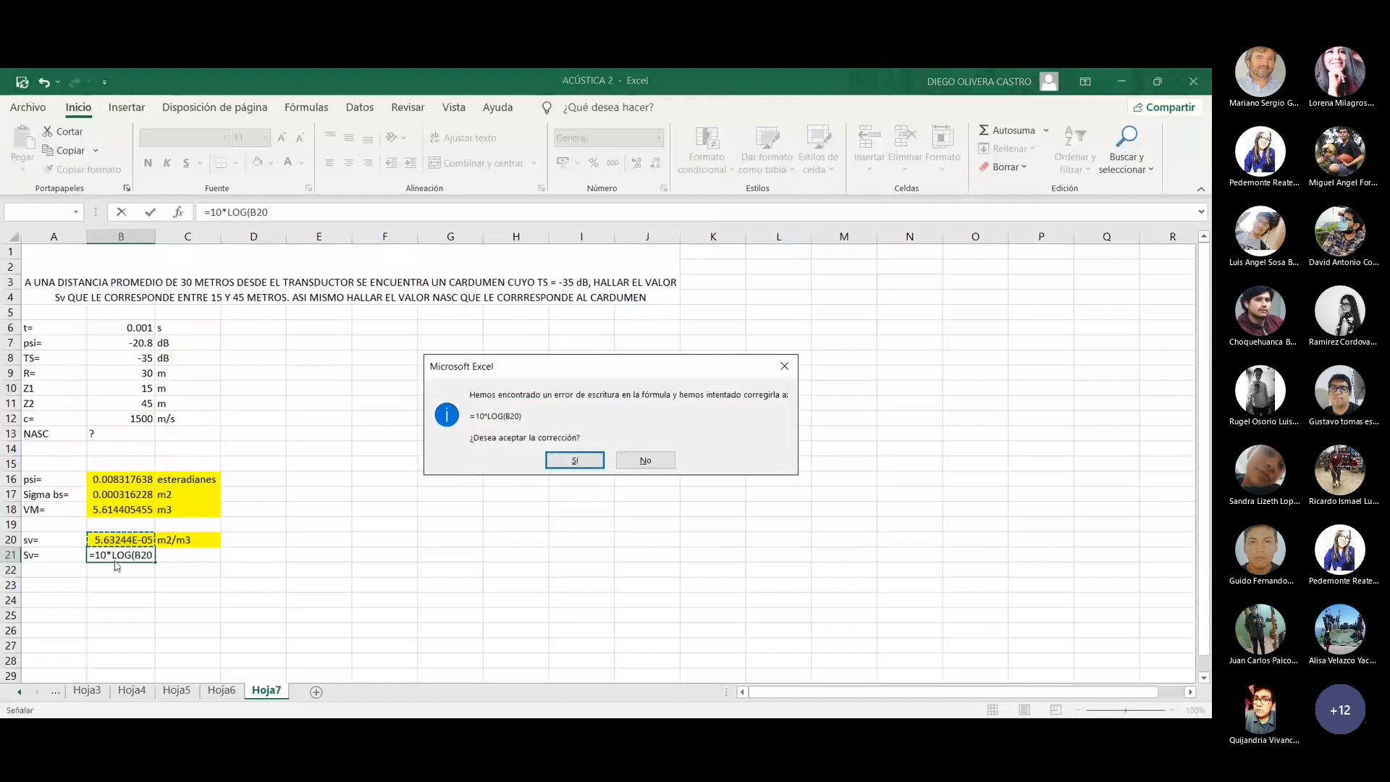
{"action": "key", "text": "Return"}
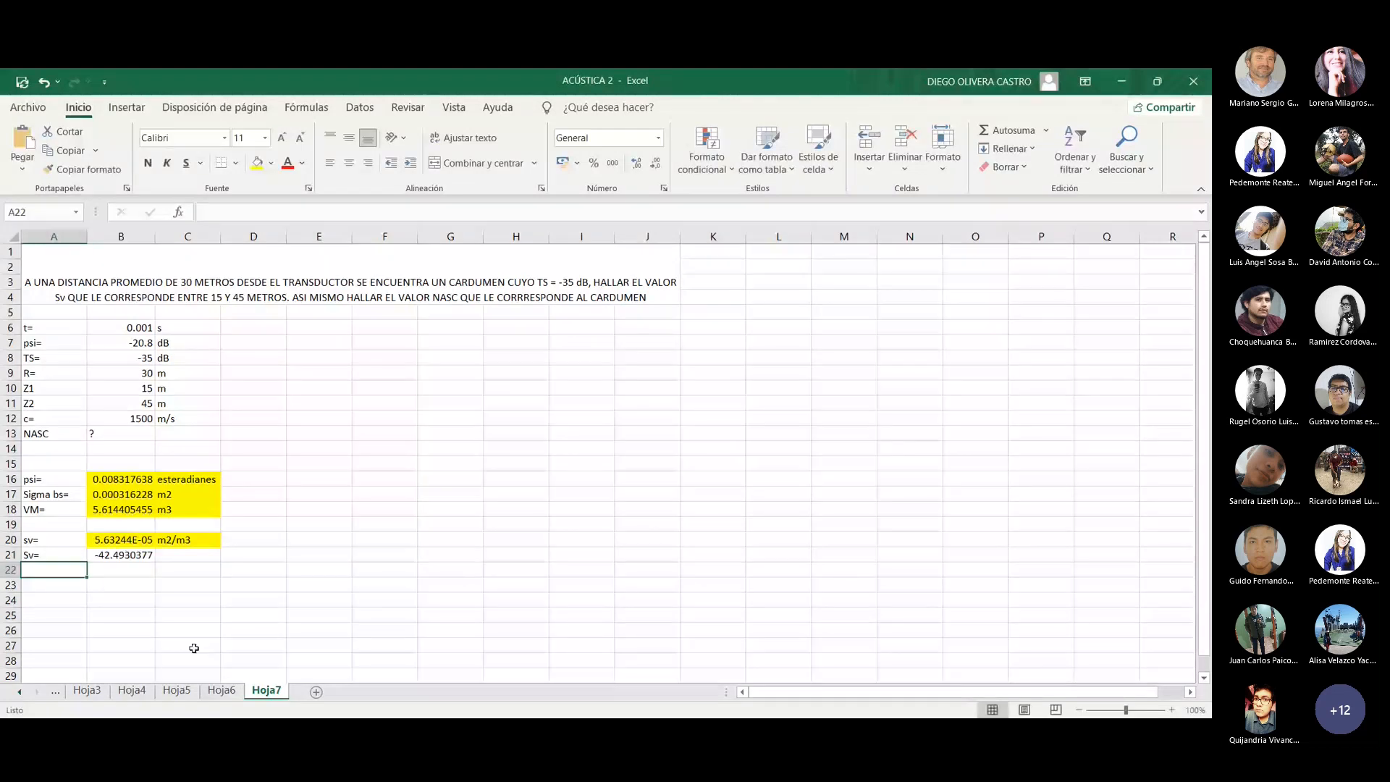
- Enter the unit dB for Sv in C21 and fill B21 with yellow
{"action": "left_click", "coordinate": [166, 556]}
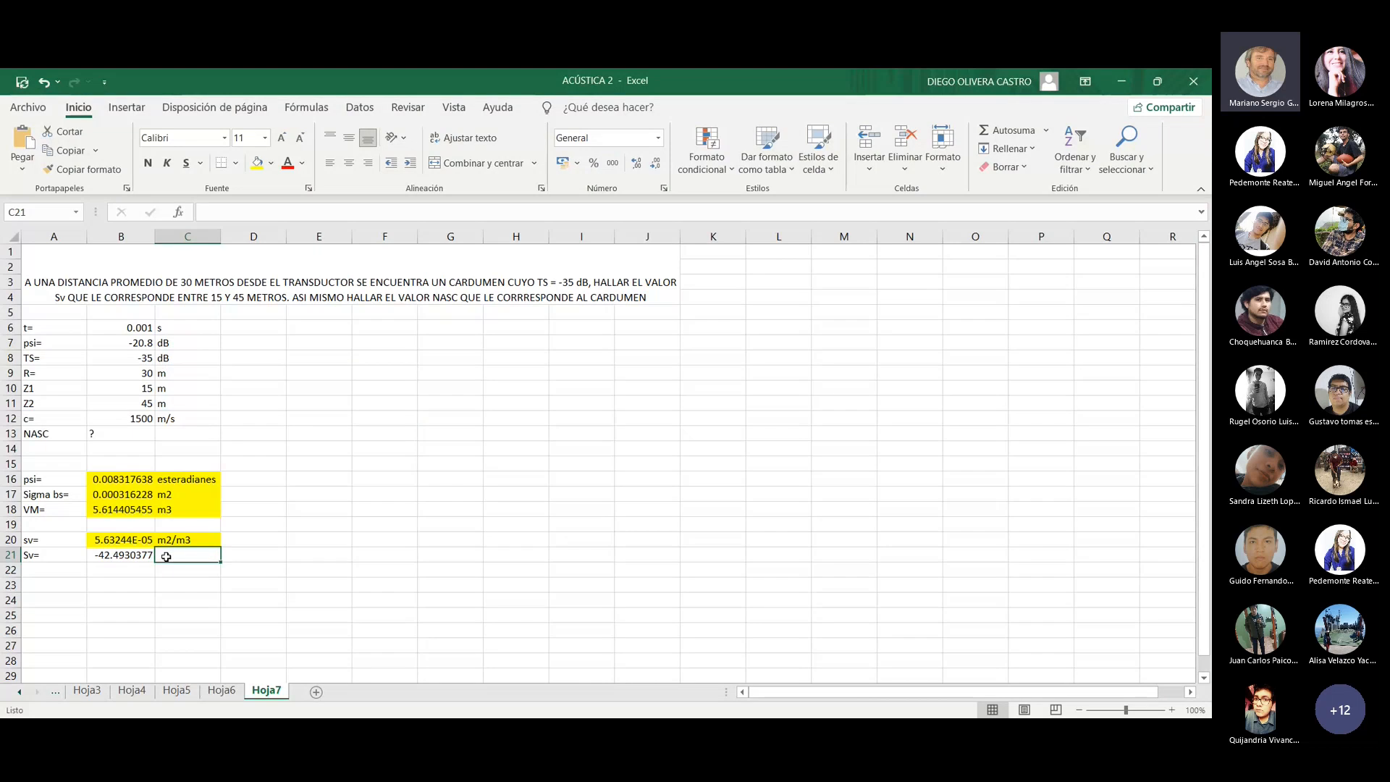
{"action": "type", "text": "d"}
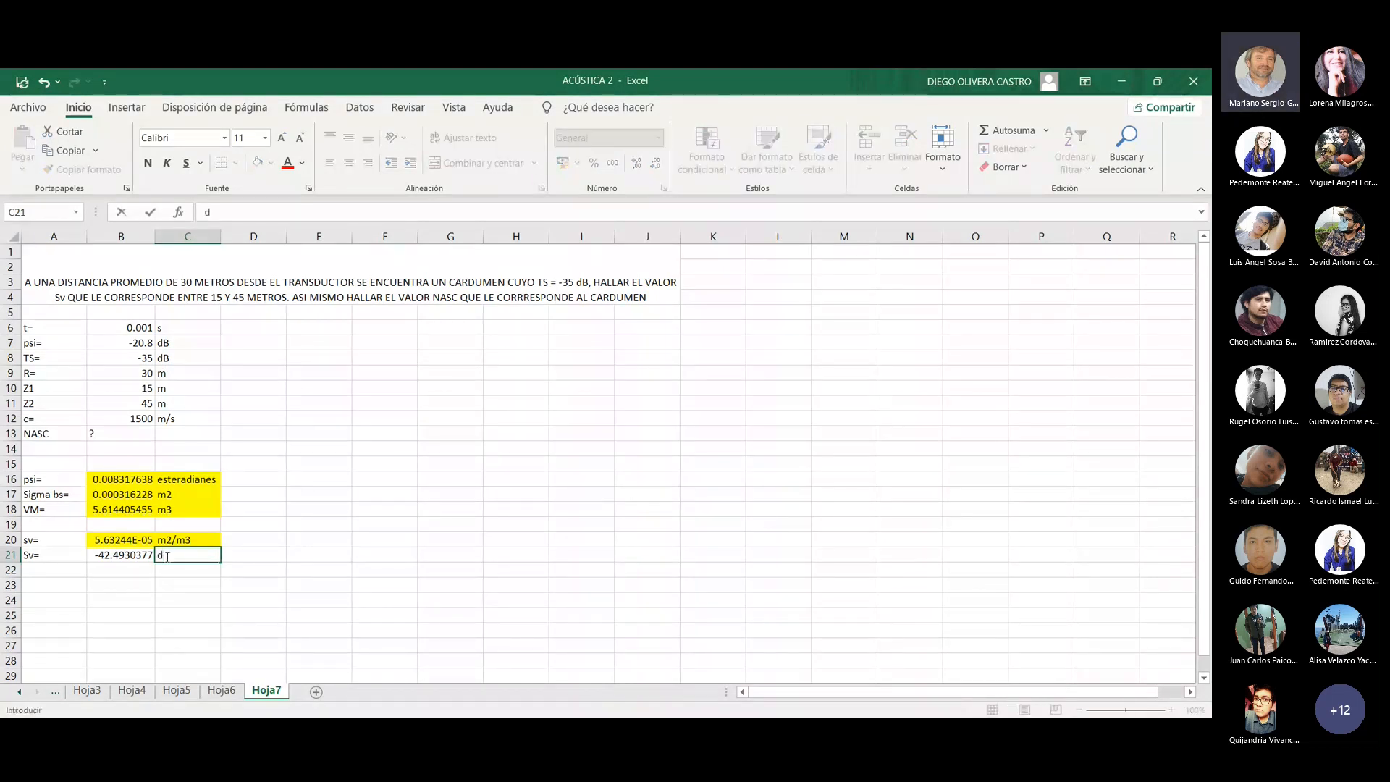
{"action": "key", "text": "Return"}
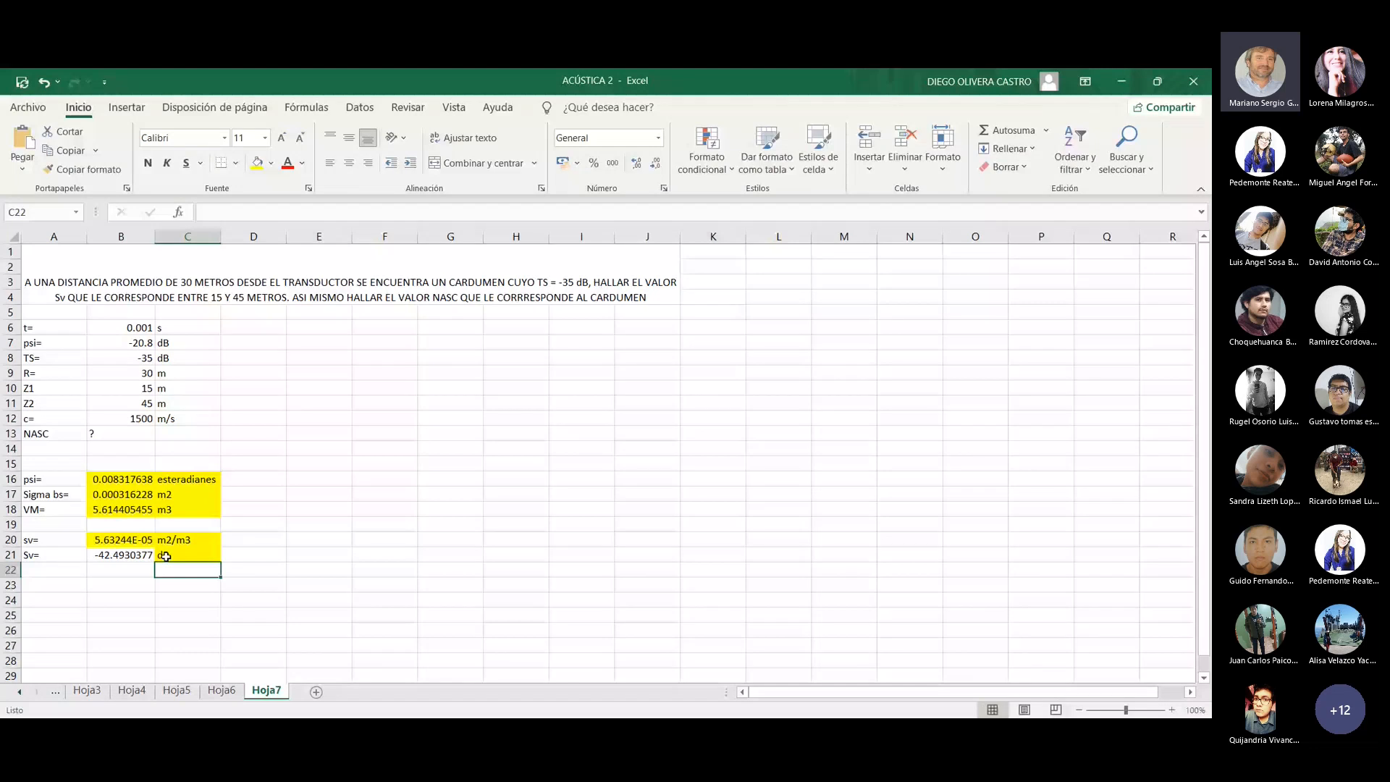
{"action": "key", "text": "Up"}
{"action": "key", "text": "Left"}
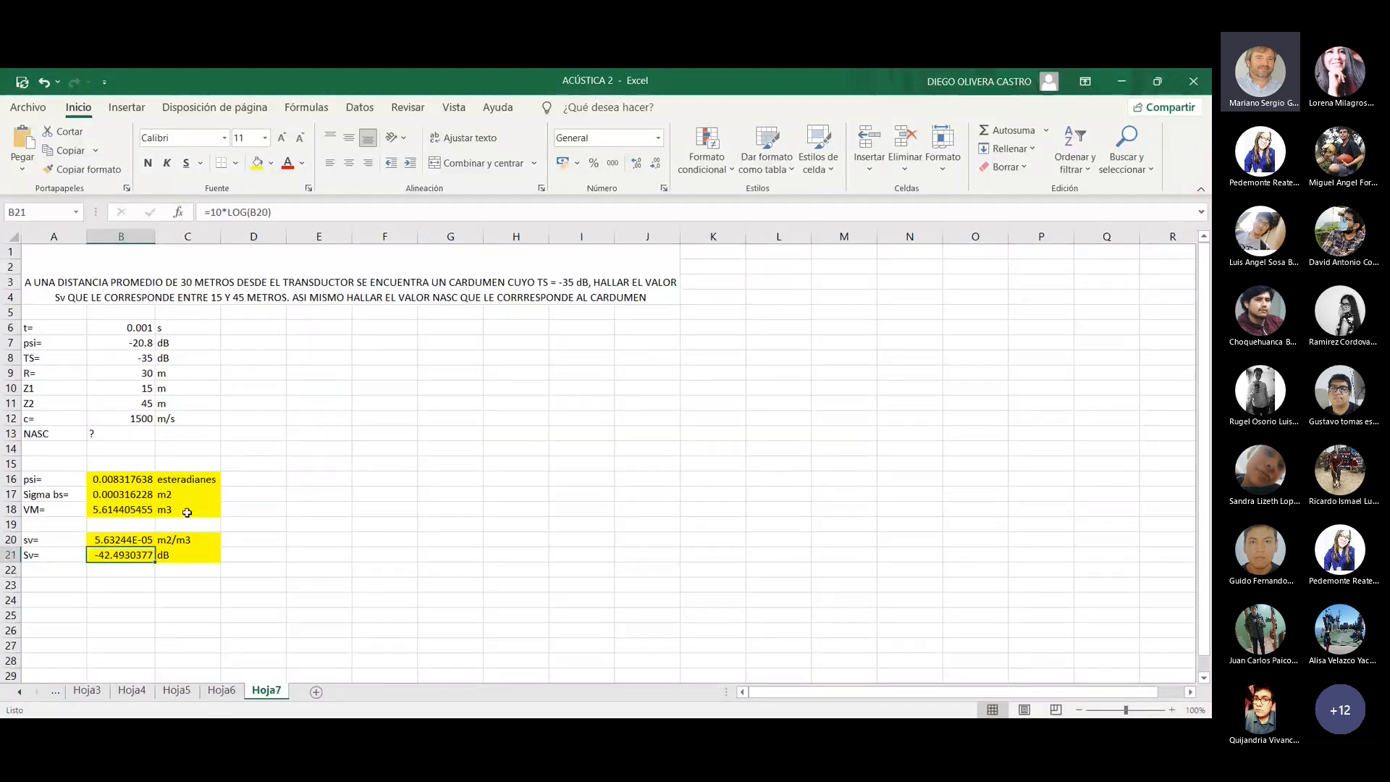
- Enter the label "NASC=" in A23
{"action": "left_click", "coordinate": [74, 583]}
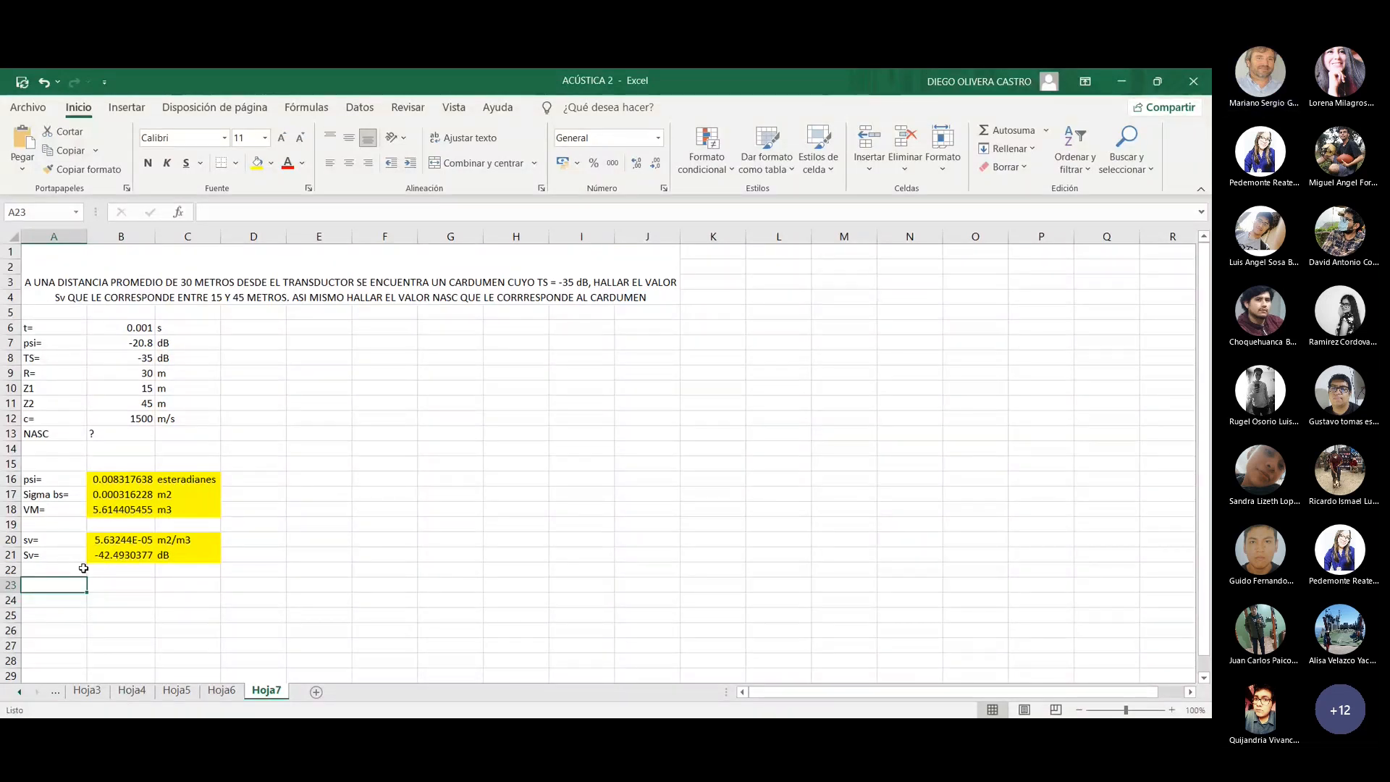
{"action": "type", "text": "NASC"}
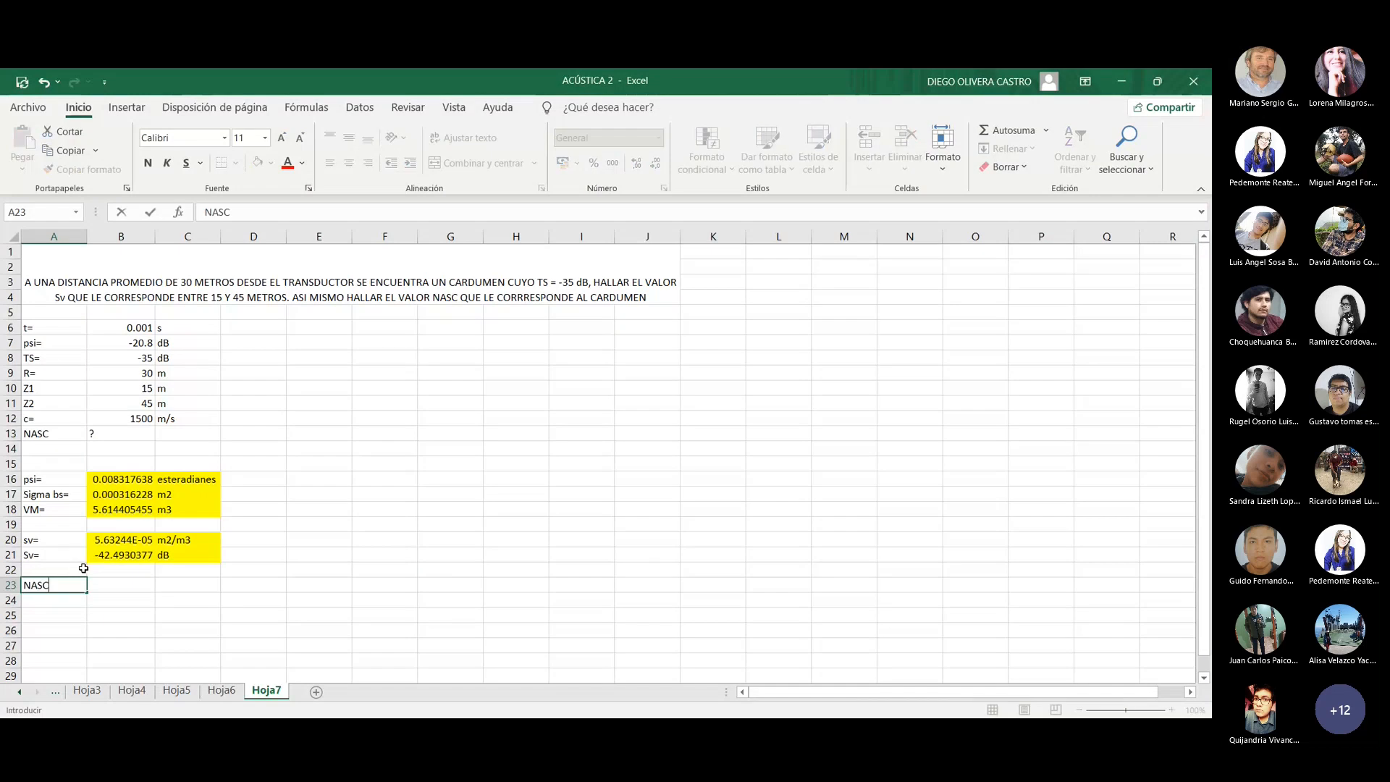
{"action": "type", "text": "="}
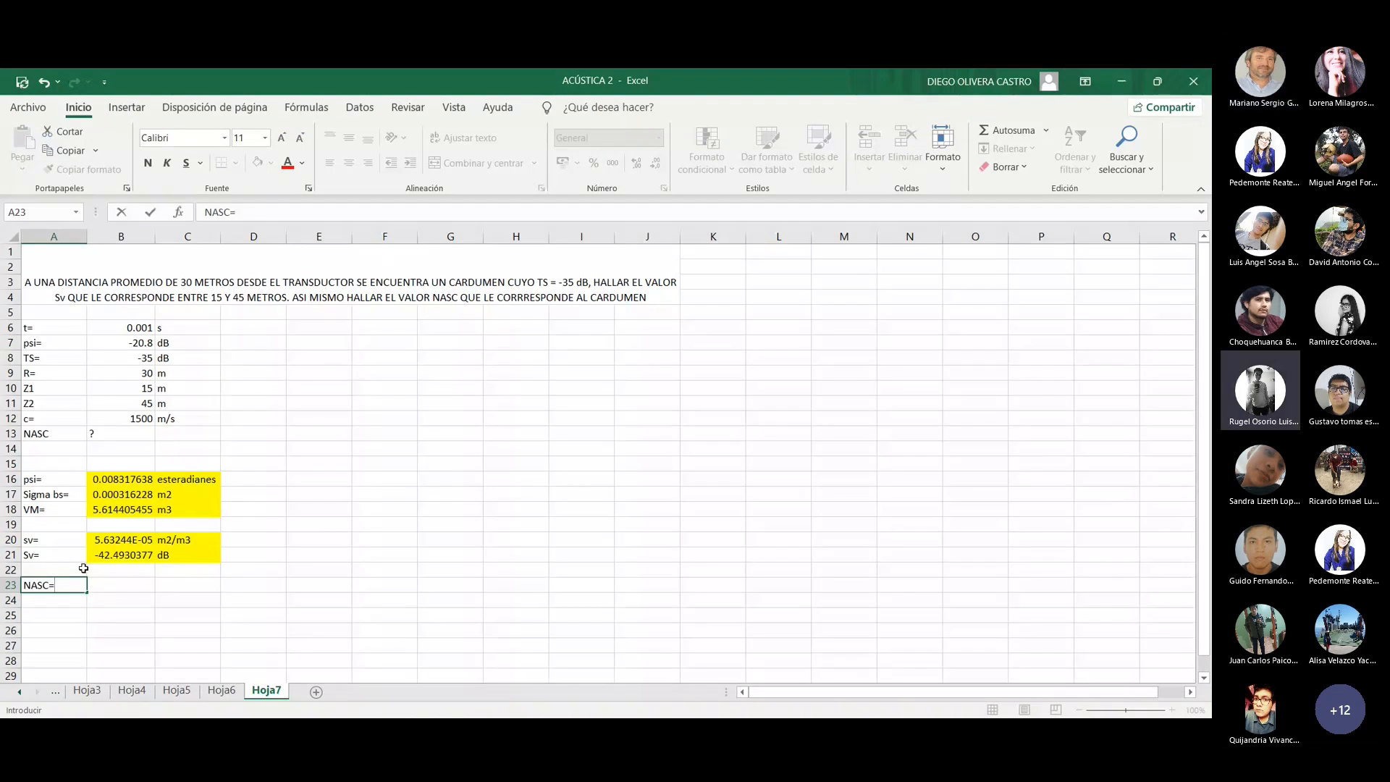
{"action": "key", "text": "Tab"}
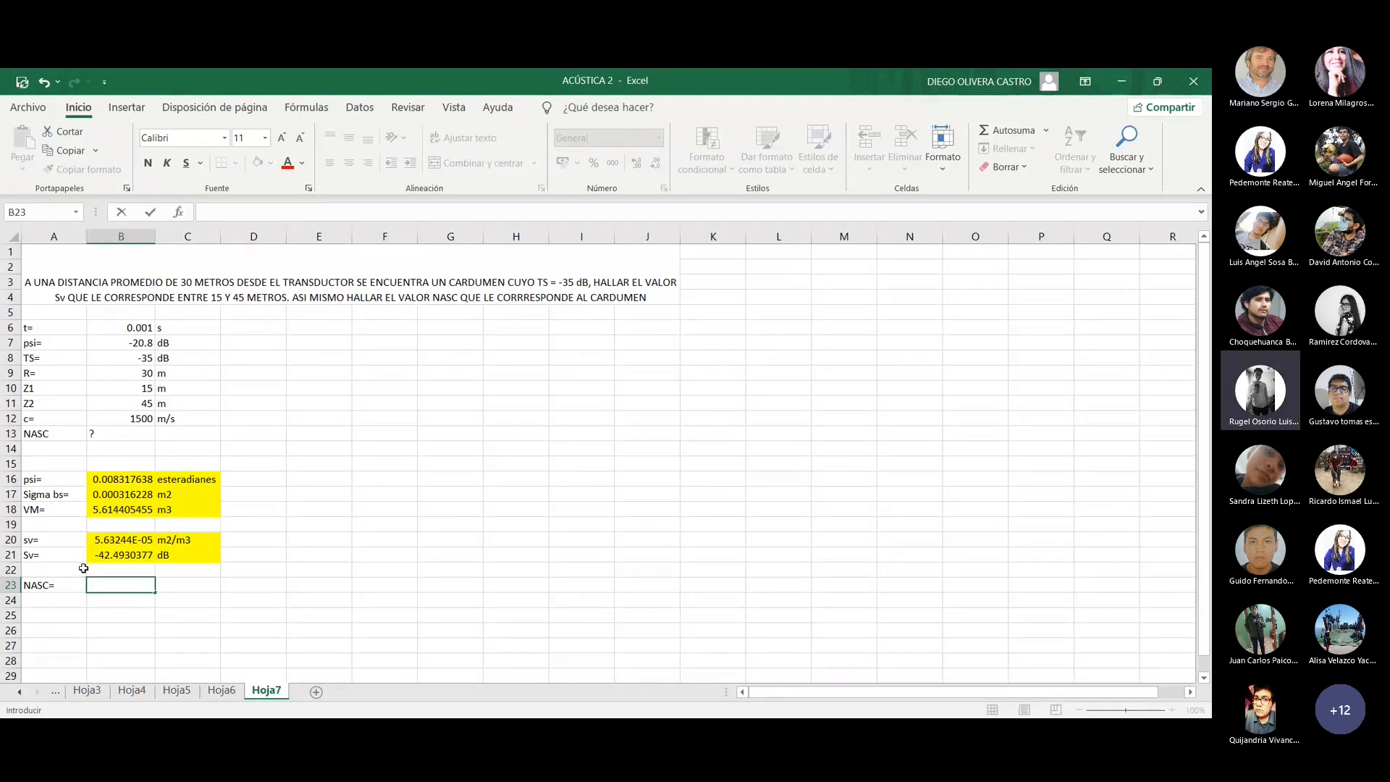
- Calculate NASC in B23 with the formula =4*PI()*1852^2*(B11-B10)*10^(B21/10)
{"action": "type", "text": "=4*PI("}
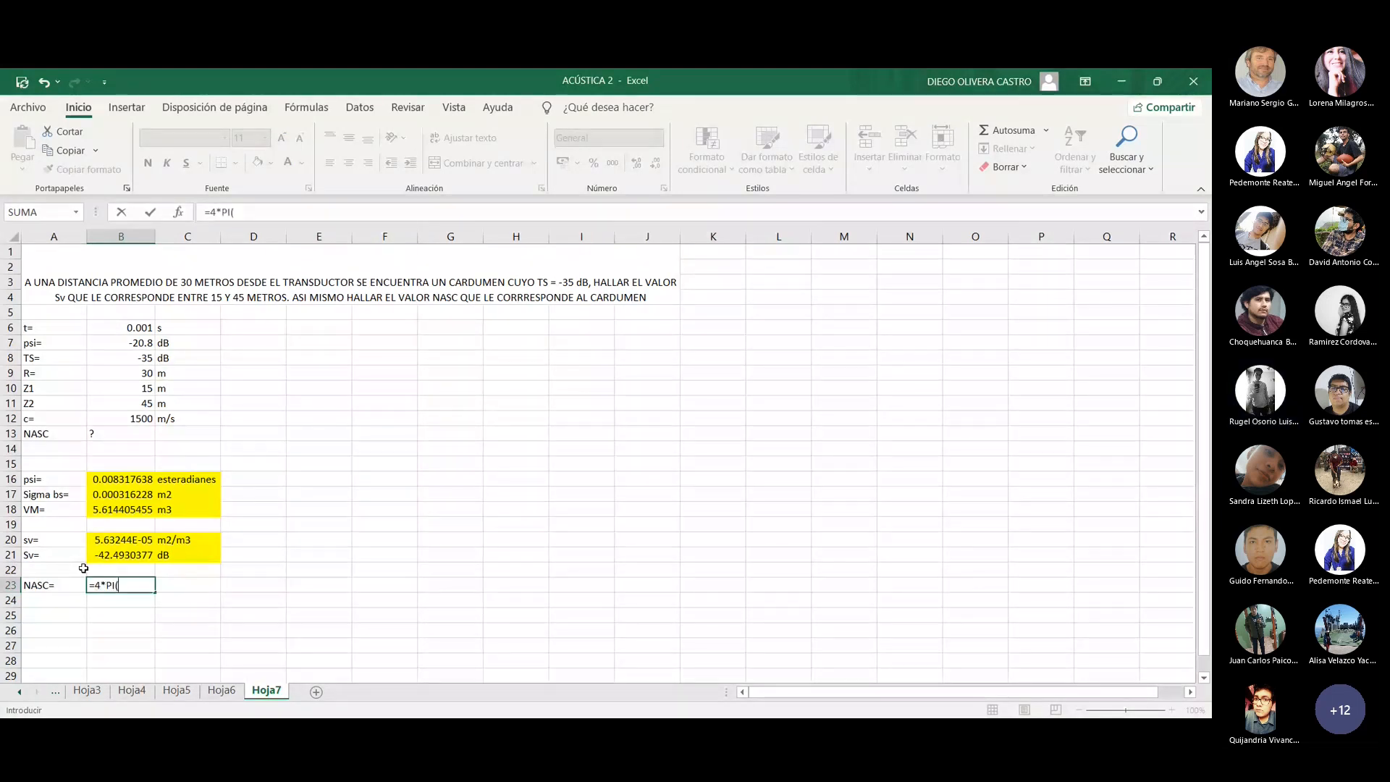
{"action": "type", "text": ")"}
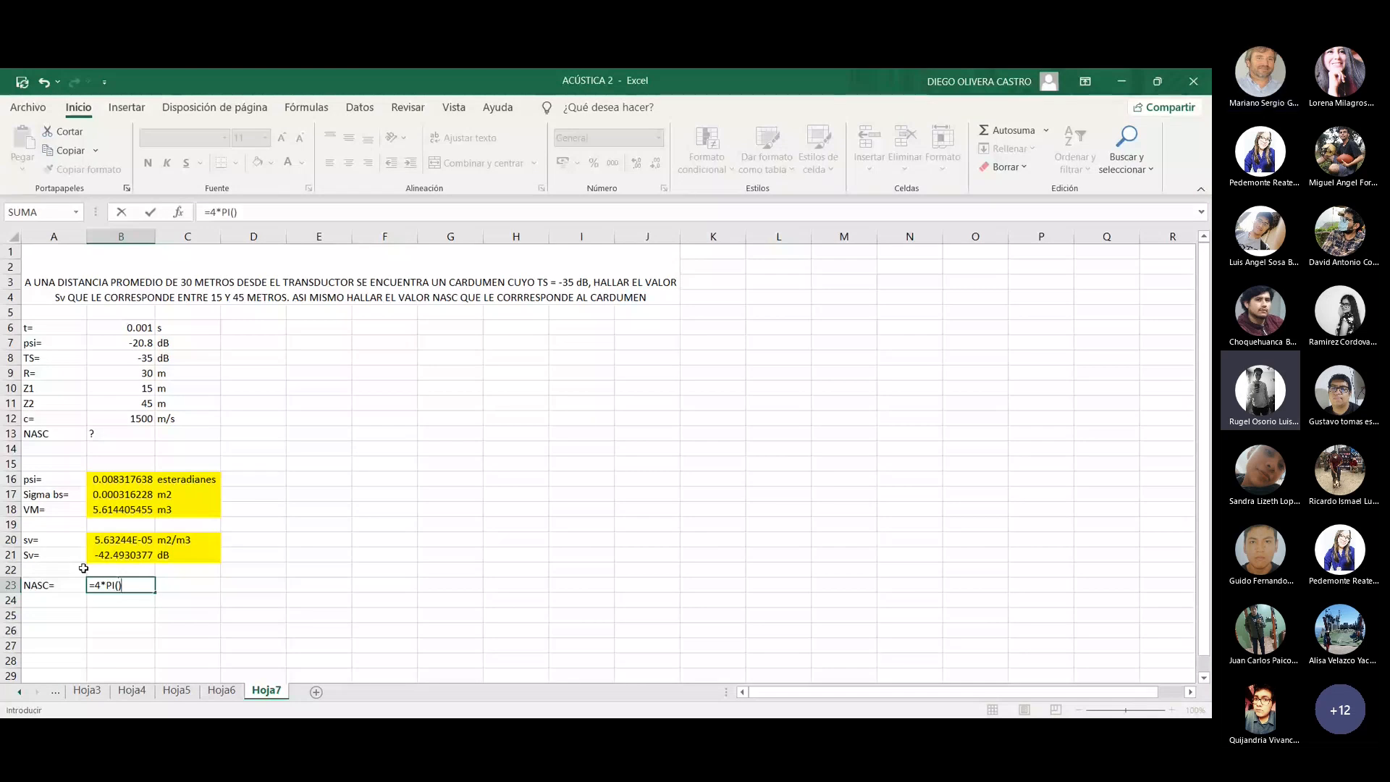
{"action": "type", "text": "*1852^2"}
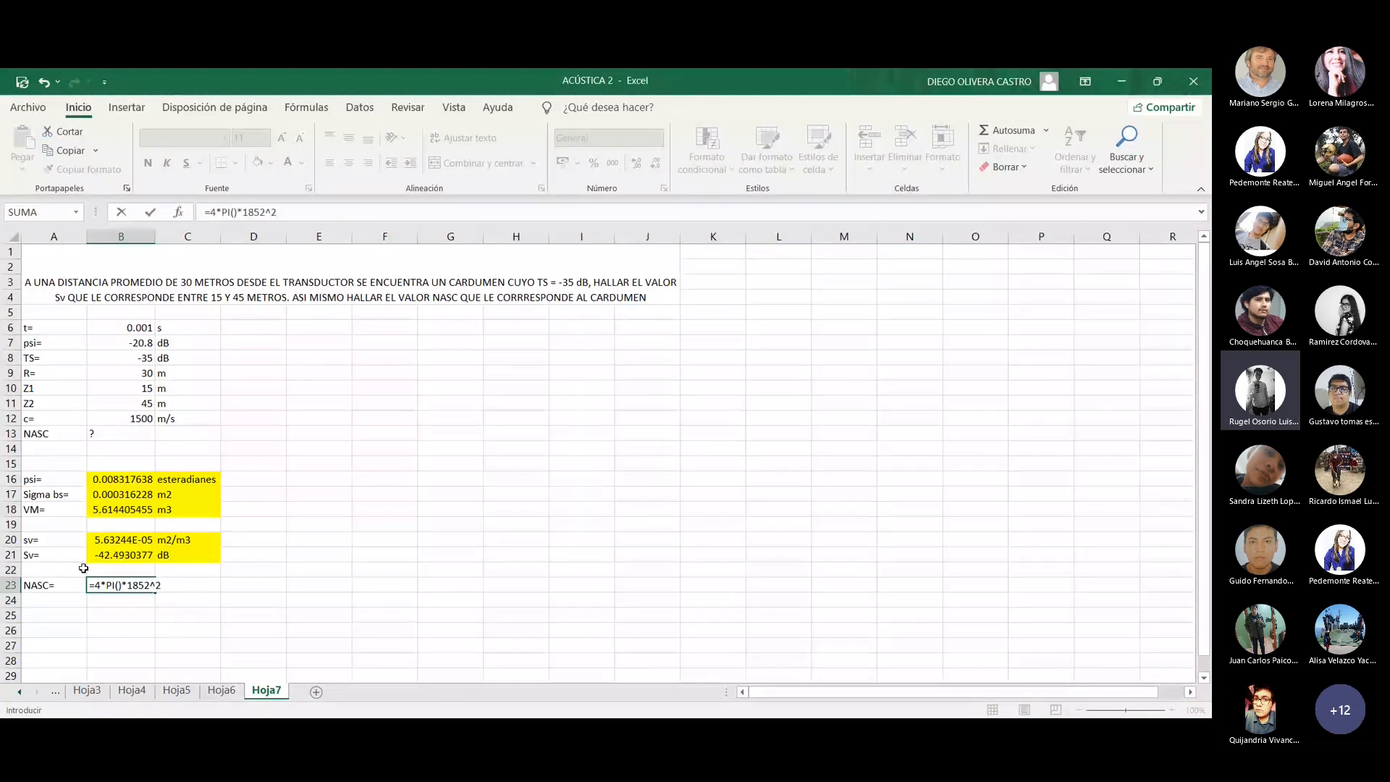
{"action": "type", "text": "*("}
{"action": "left_click", "coordinate": [120, 404]}
{"action": "type", "text": "-"}
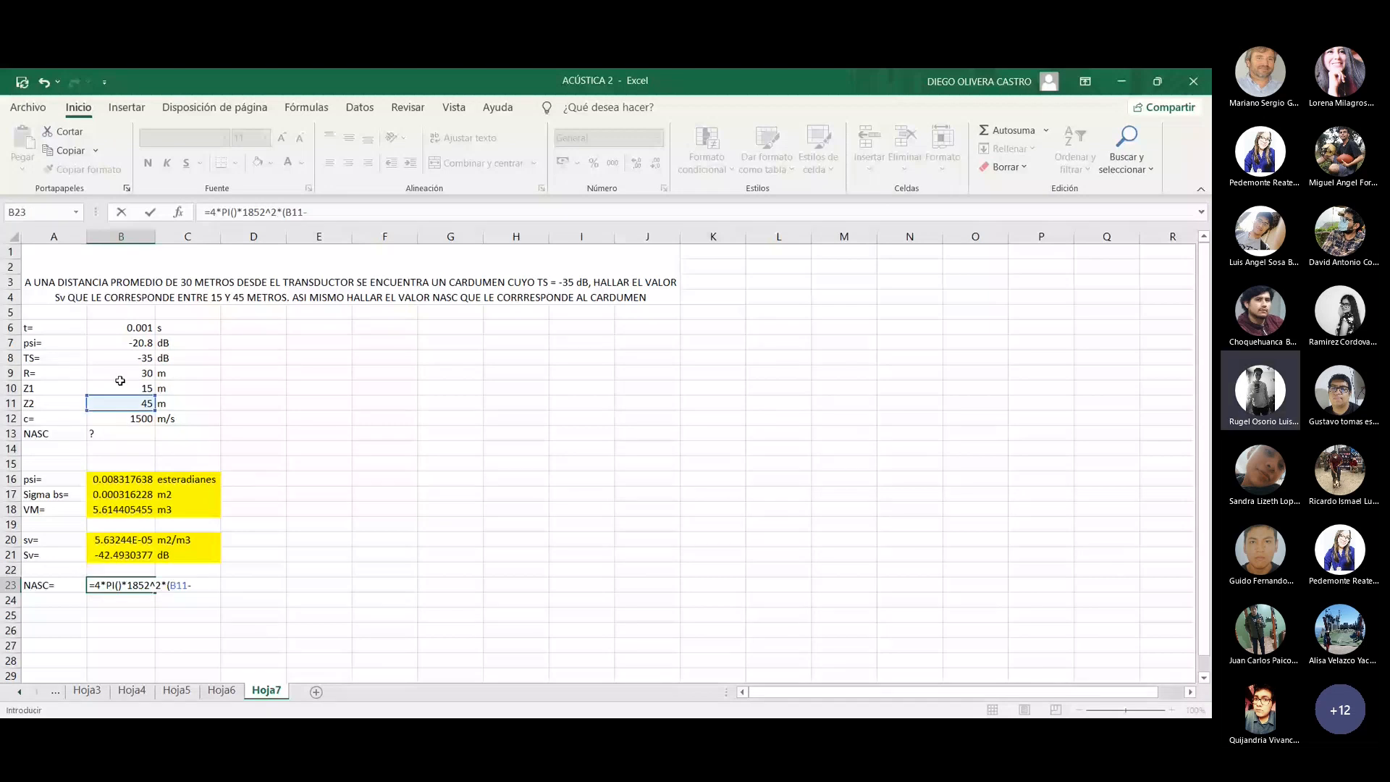
{"action": "left_click", "coordinate": [138, 386]}
{"action": "type", "text": ")*10"}
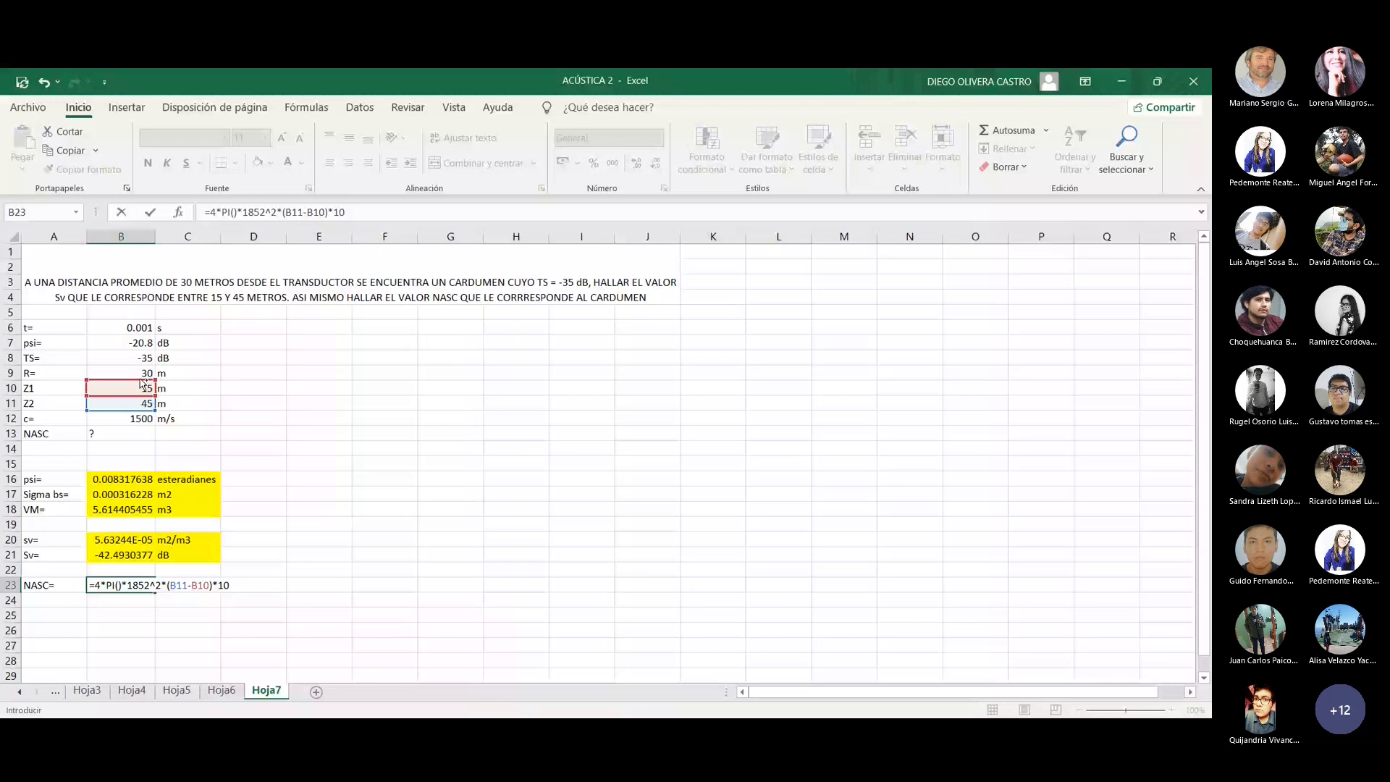
{"action": "type", "text": "^"}
{"action": "left_click", "coordinate": [125, 550]}
{"action": "type", "text": "/10)"}
{"action": "left_click", "coordinate": [236, 585]}
{"action": "type", "text": "("}
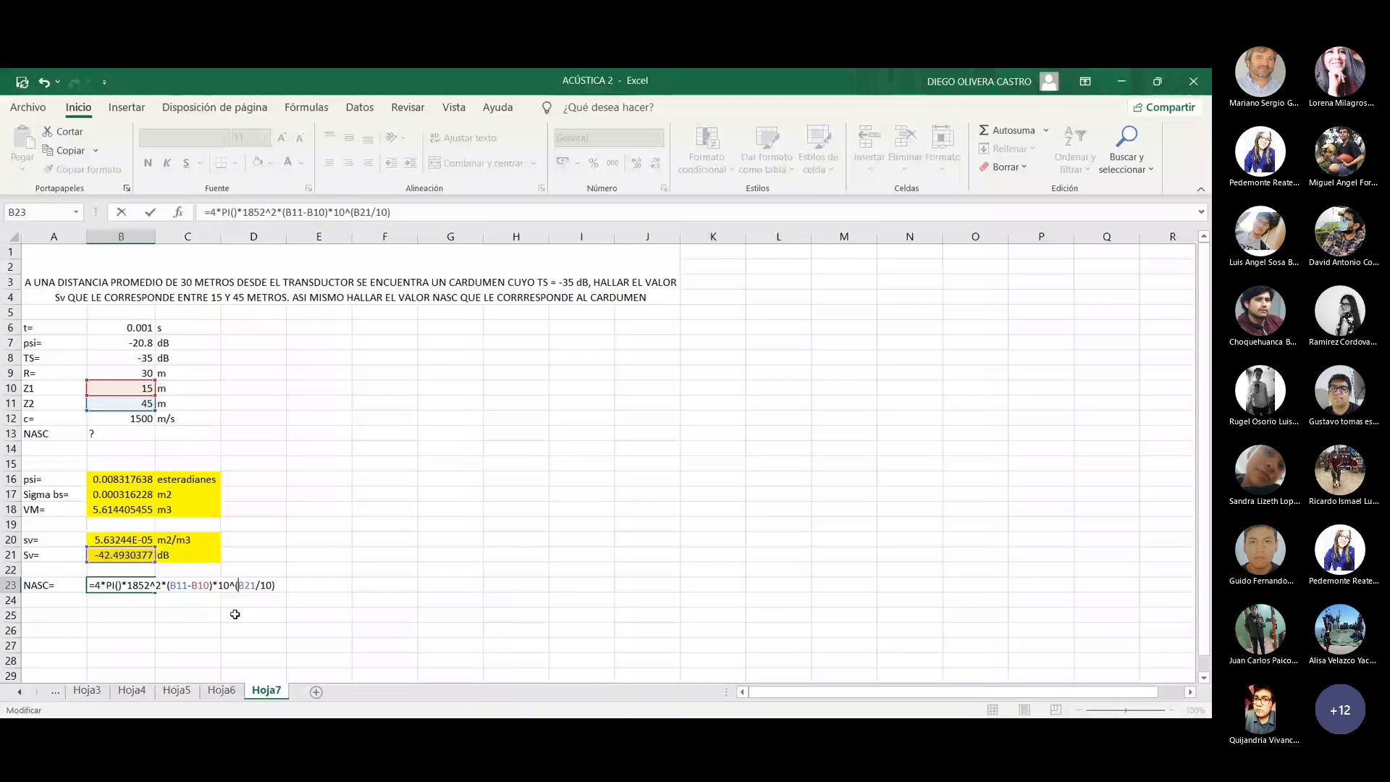
{"action": "key", "text": "Return"}
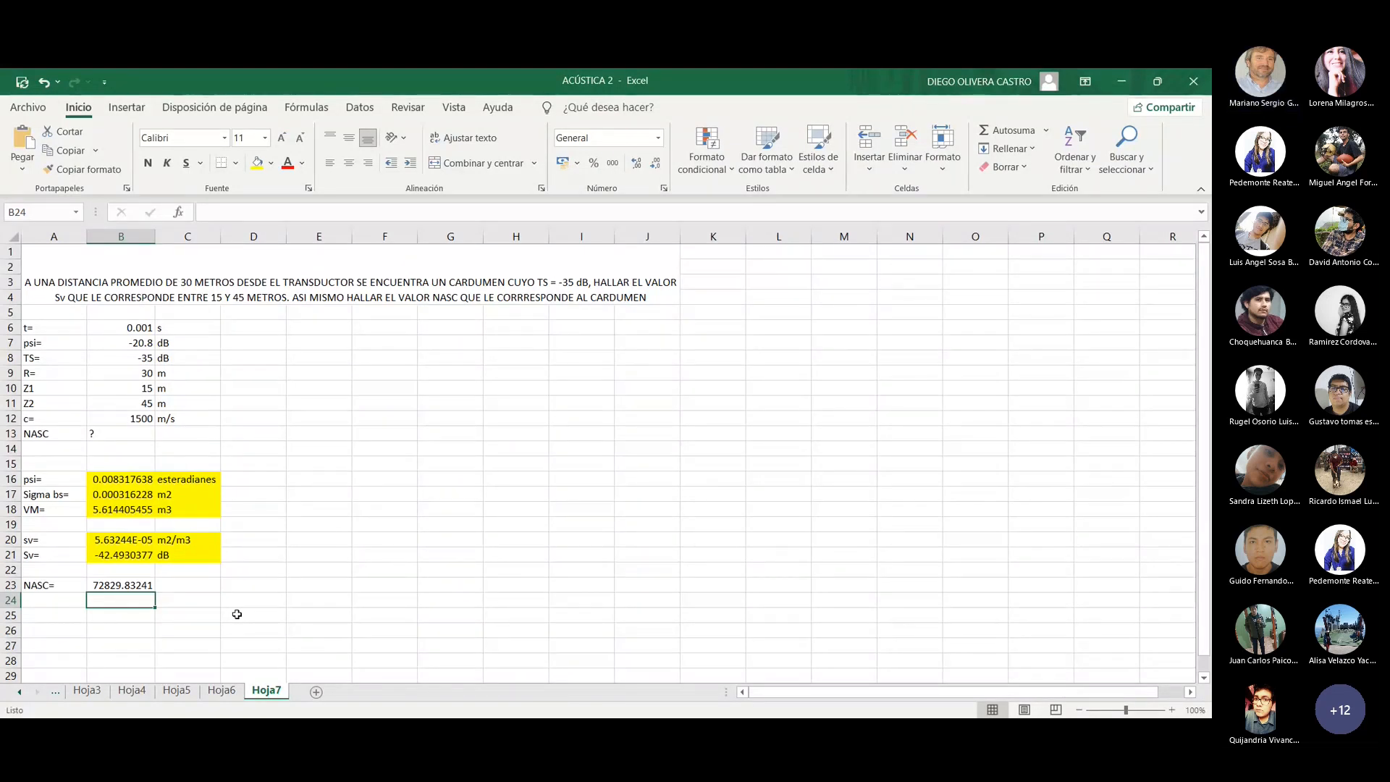
- Enter the unit m2/mn2 for NASC in C23 and fill B23 with yellow
{"action": "key", "text": "Up"}
{"action": "key", "text": "Right"}
{"action": "type", "text": "m"}
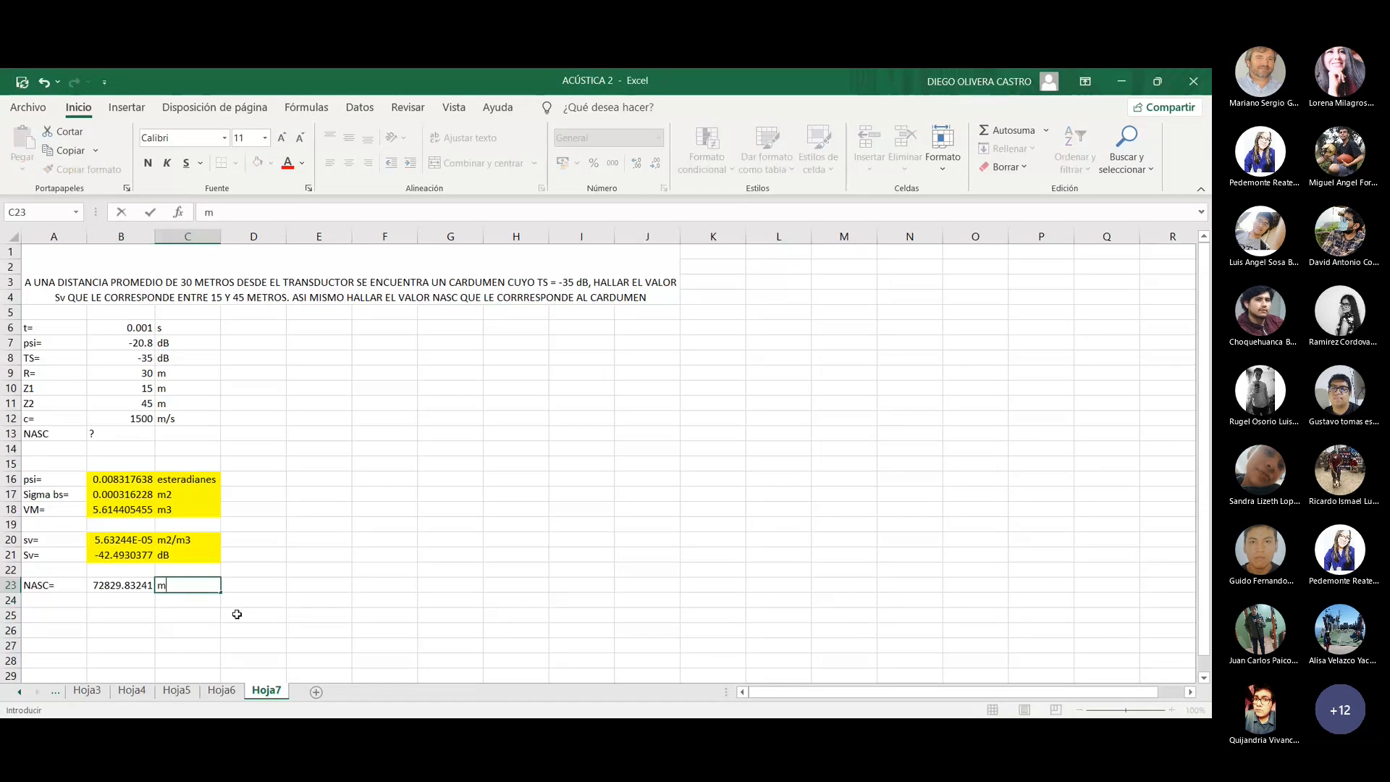
{"action": "type", "text": "2/mn2"}
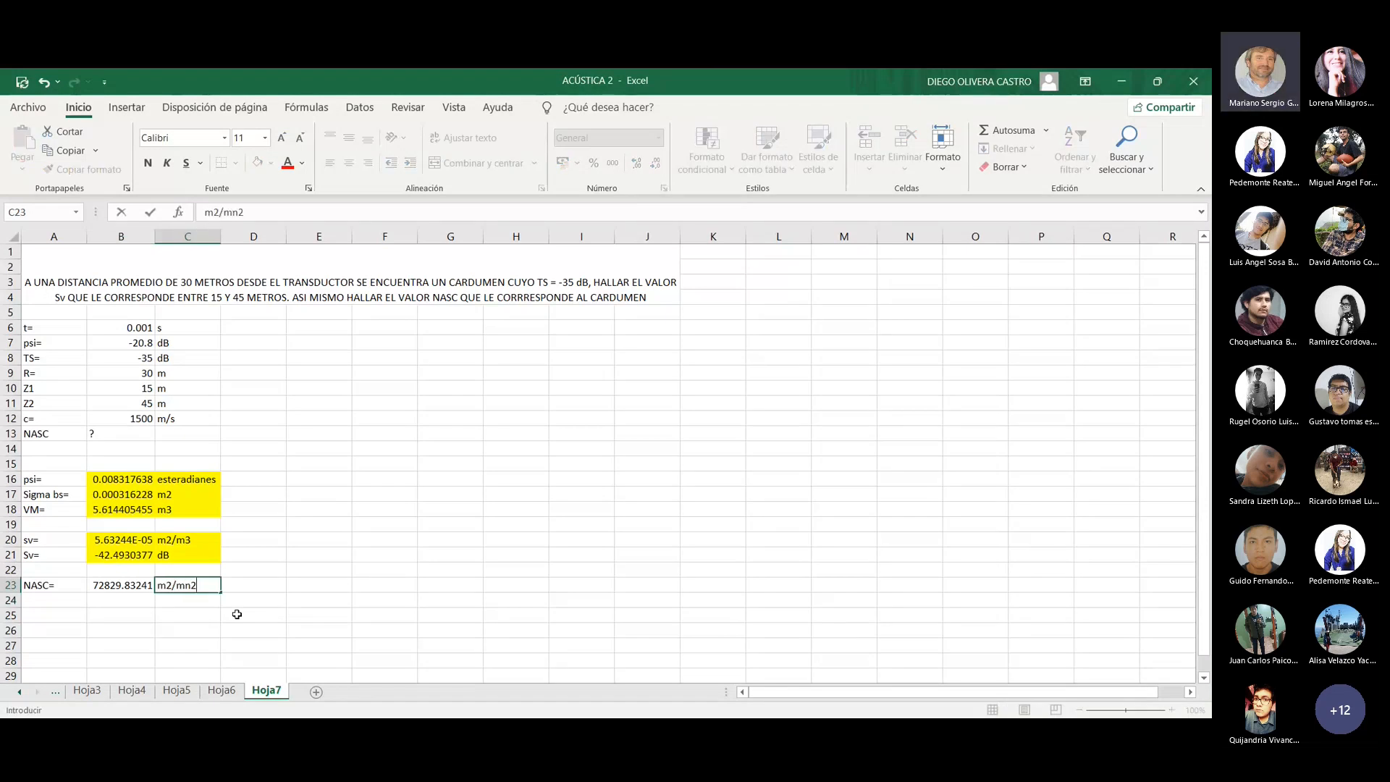
{"action": "key", "text": "Return"}
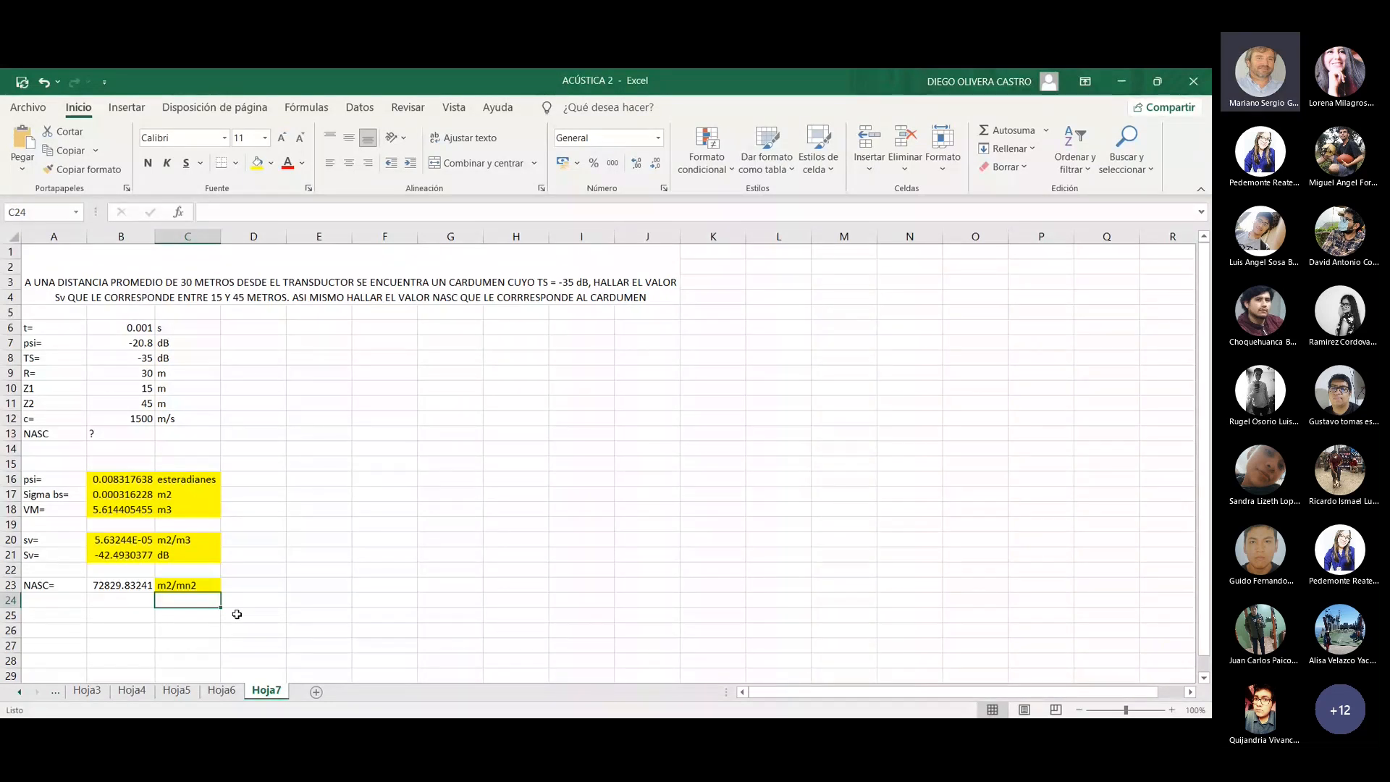
{"action": "left_click", "coordinate": [136, 582]}
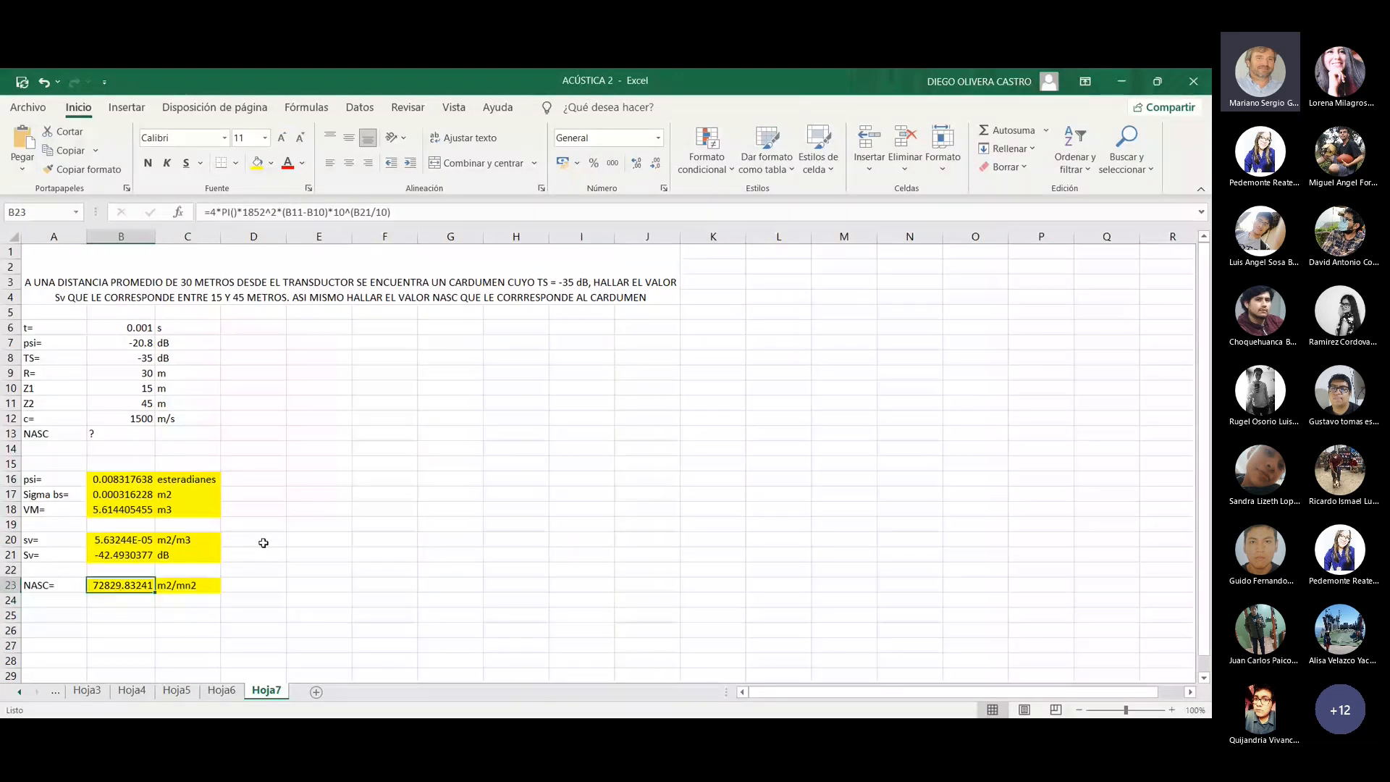
{"action": "key", "text": "Right"}
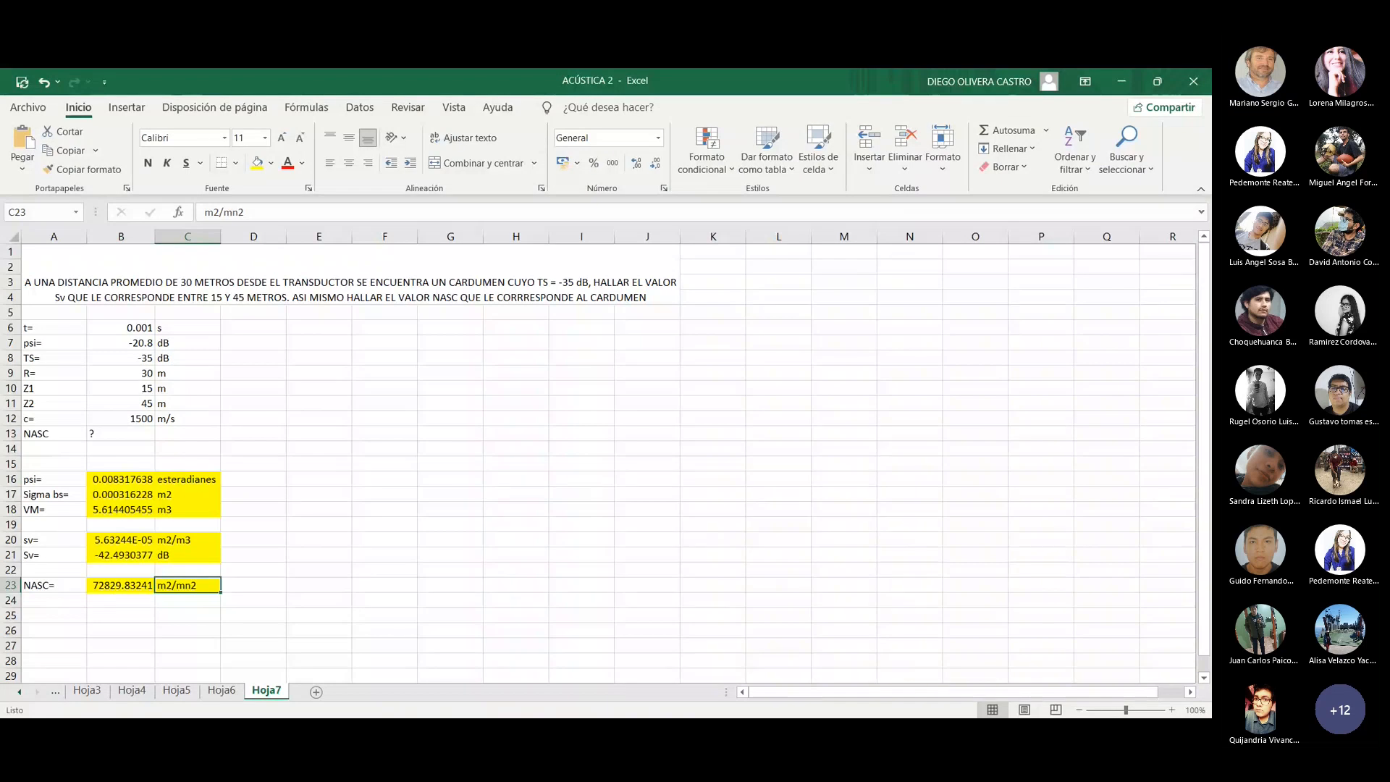
- Switch to the workbook "Ejercicio NASC teorico cap 5 2021" and move the NASC formula picture beside the data, starting at column E
{"action": "key", "text": "alt+Tab"}
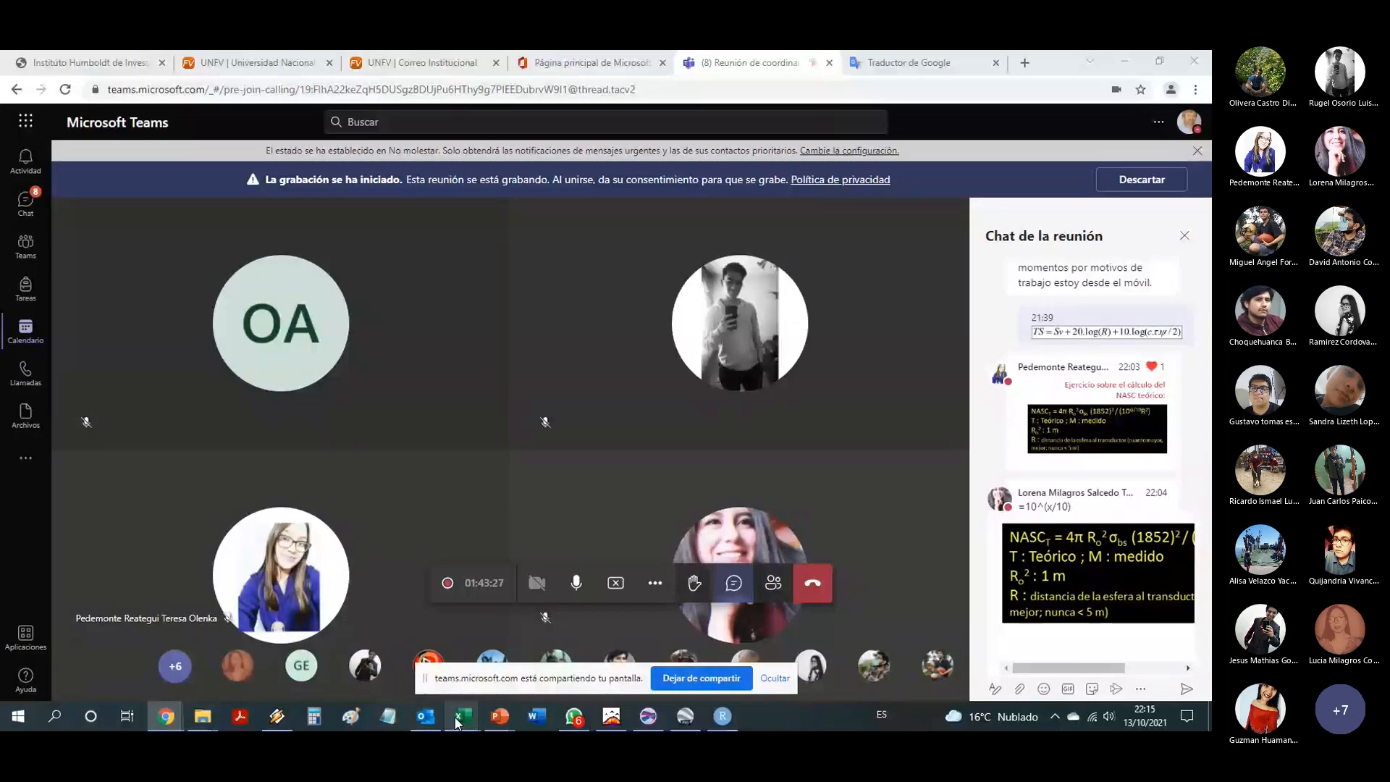
{"action": "left_click", "coordinate": [457, 719]}
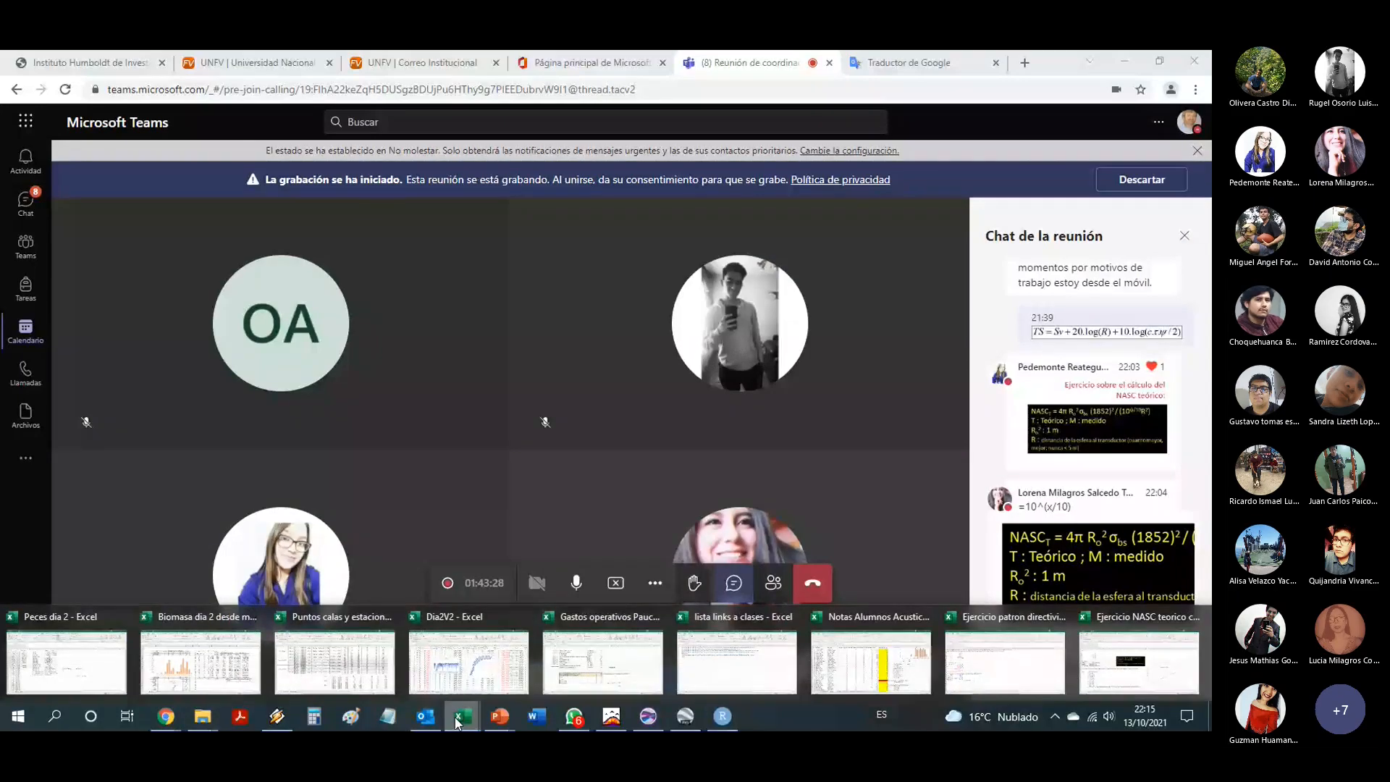
{"action": "left_click", "coordinate": [1139, 661]}
{"action": "left_click", "coordinate": [257, 335]}
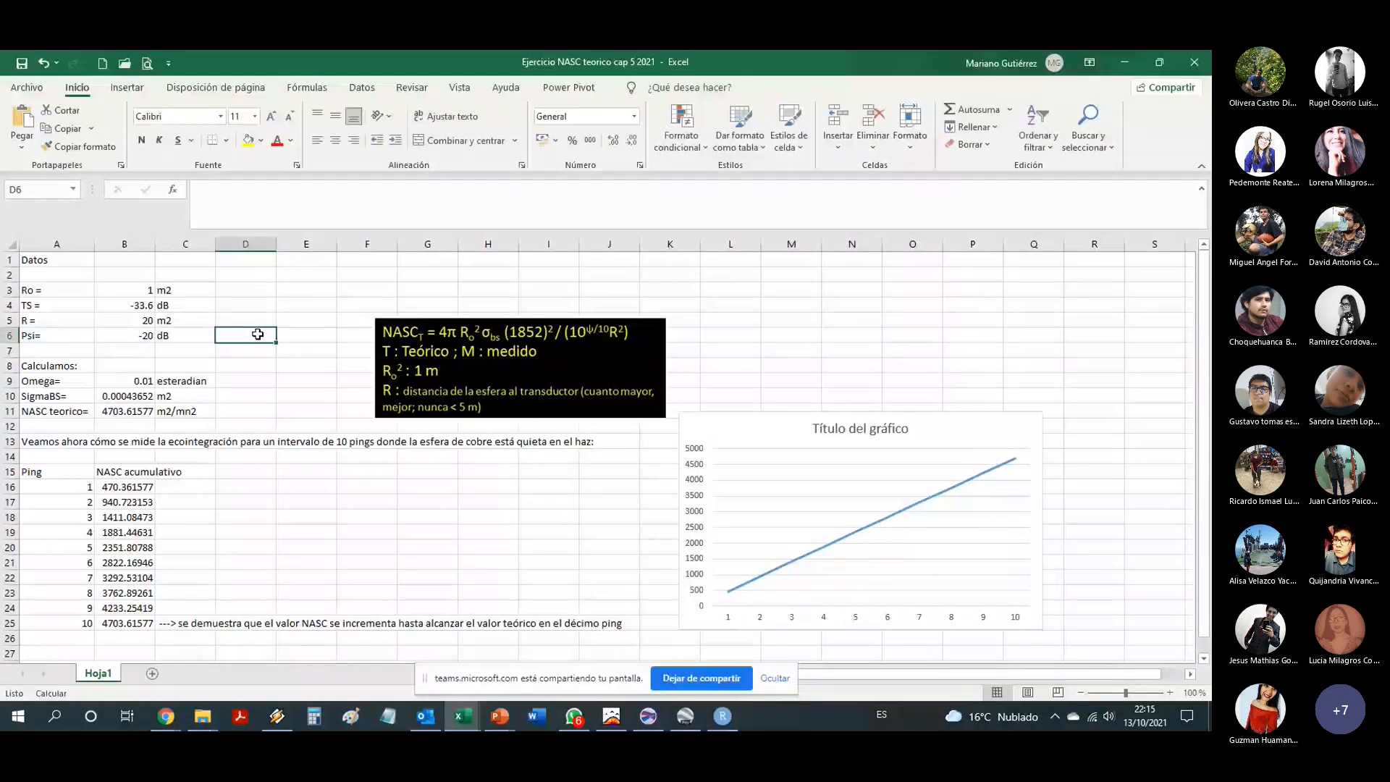
{"action": "left_click_drag", "start_coordinate": [410, 372], "coordinate": [339, 326]}
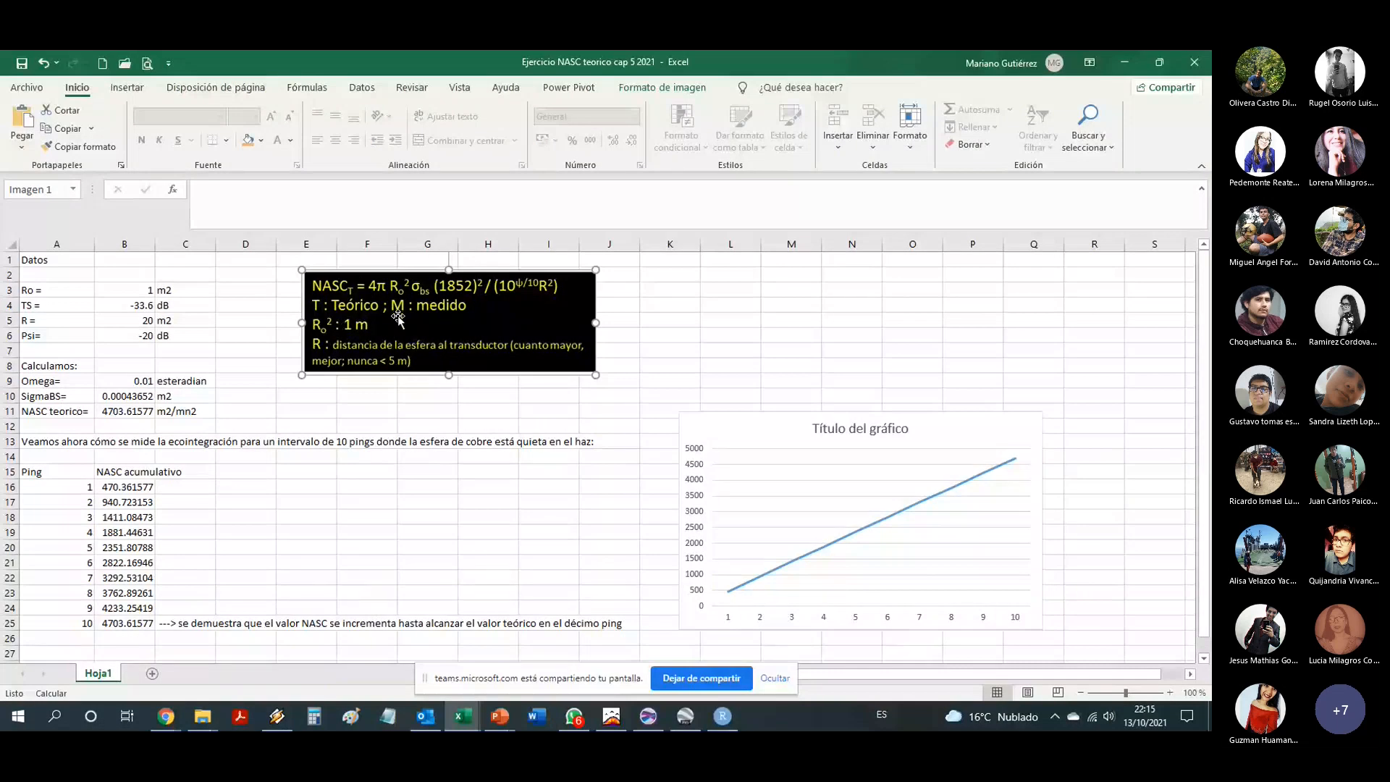
{"action": "left_click", "coordinate": [371, 409]}
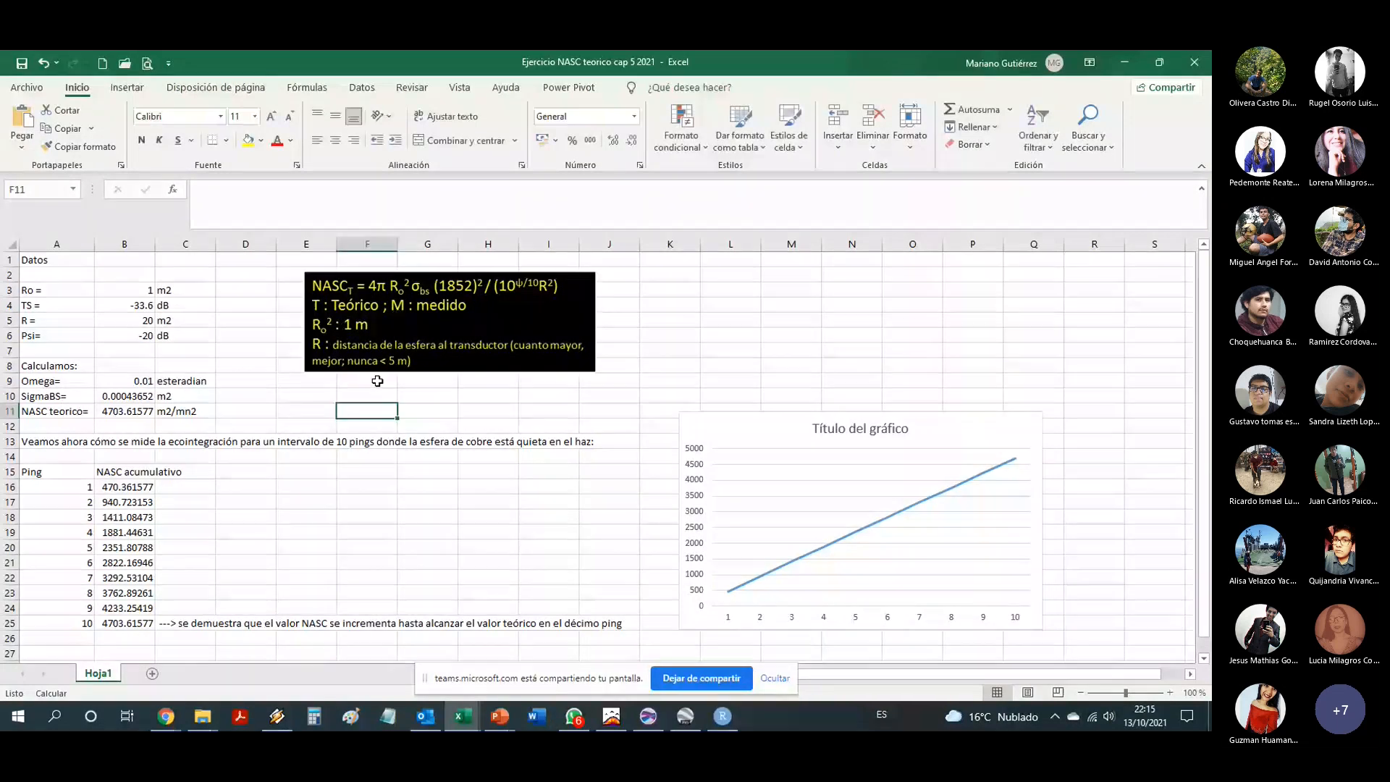
- Review the theoretical NASC formula picture against the Ro and TS data in rows 3 and 4
{"action": "left_click", "coordinate": [354, 312]}
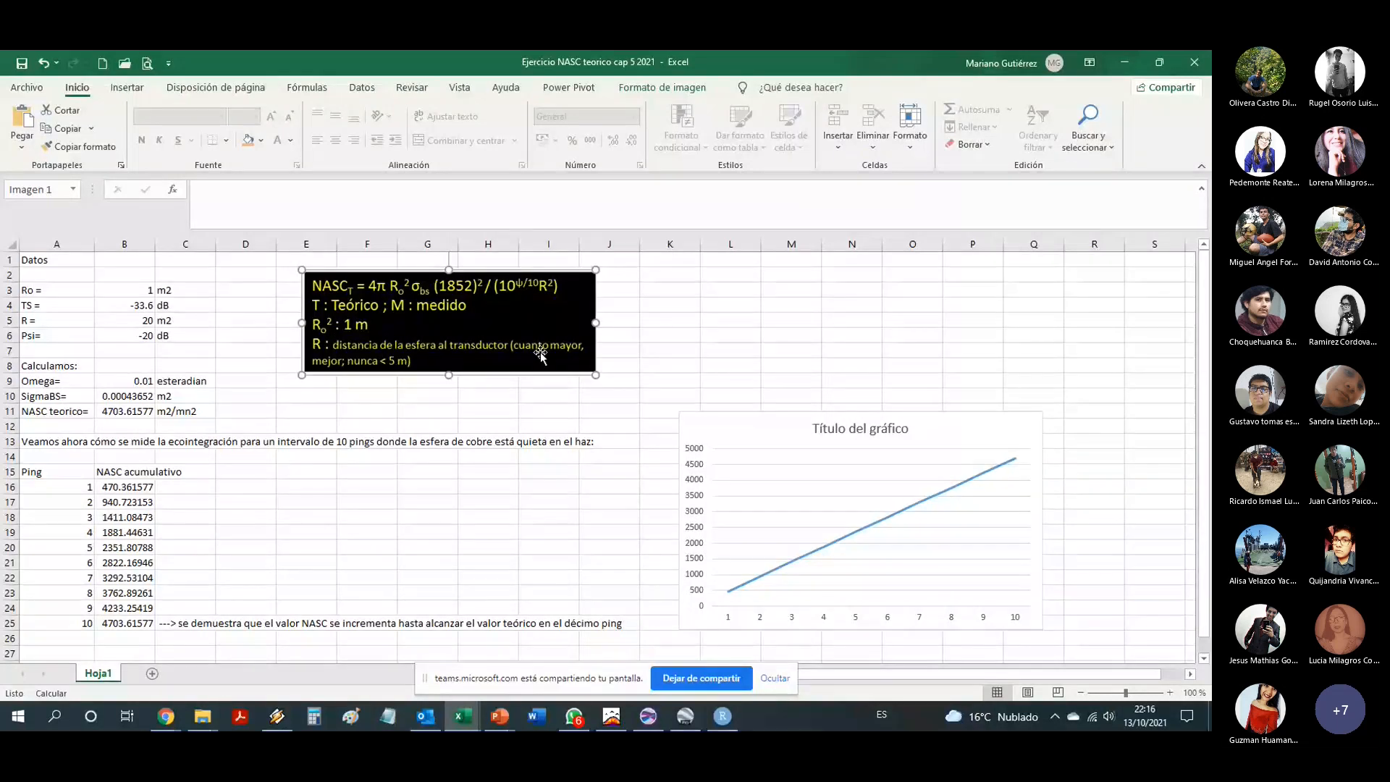
{"action": "left_click", "coordinate": [240, 302]}
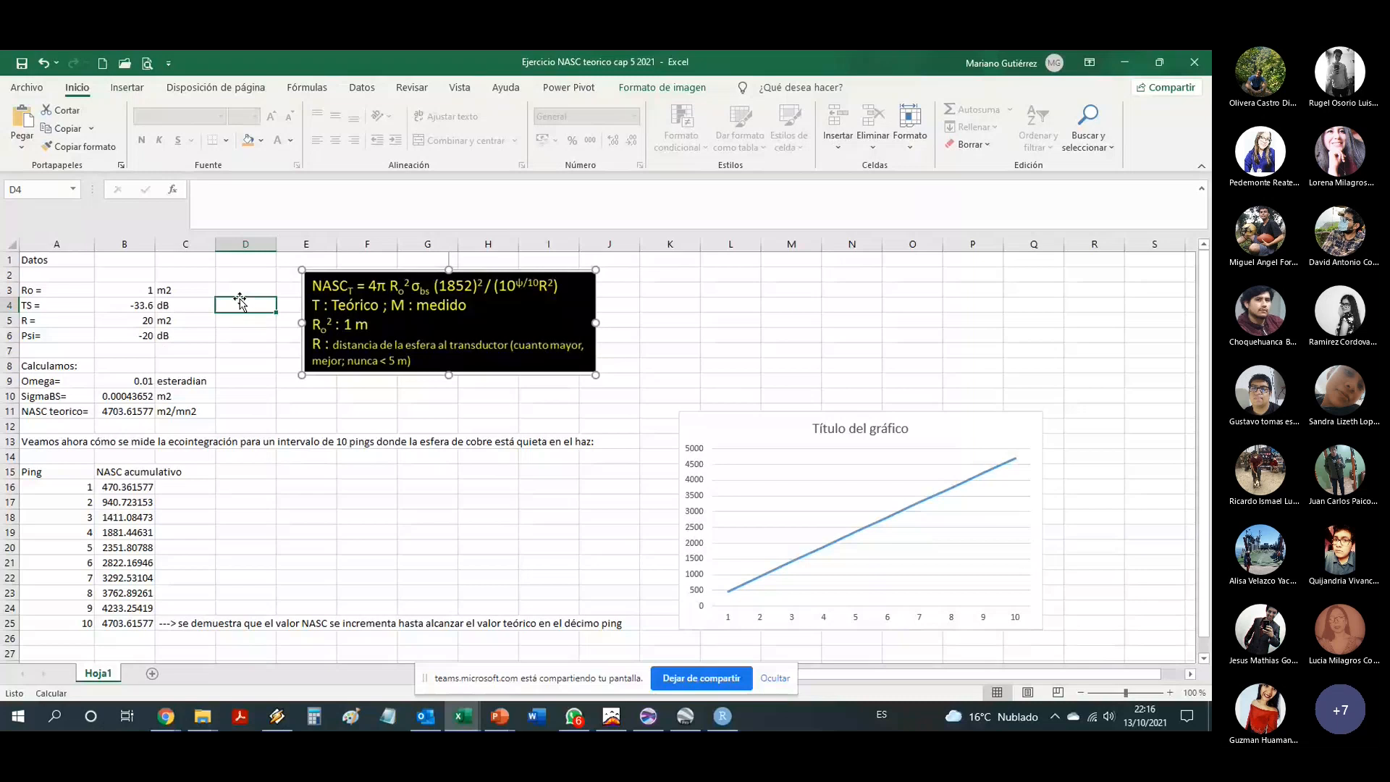
{"action": "left_click", "coordinate": [386, 309]}
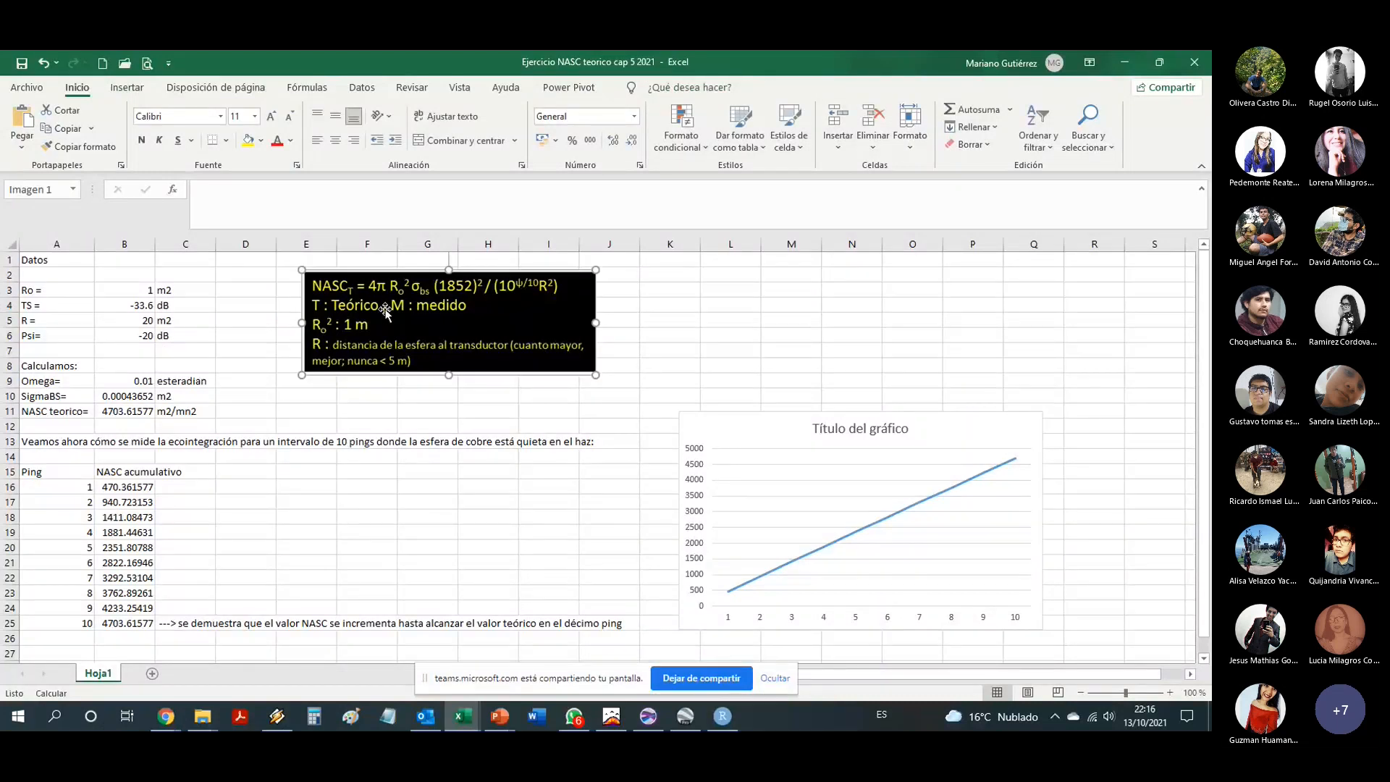
{"action": "left_click", "coordinate": [33, 292]}
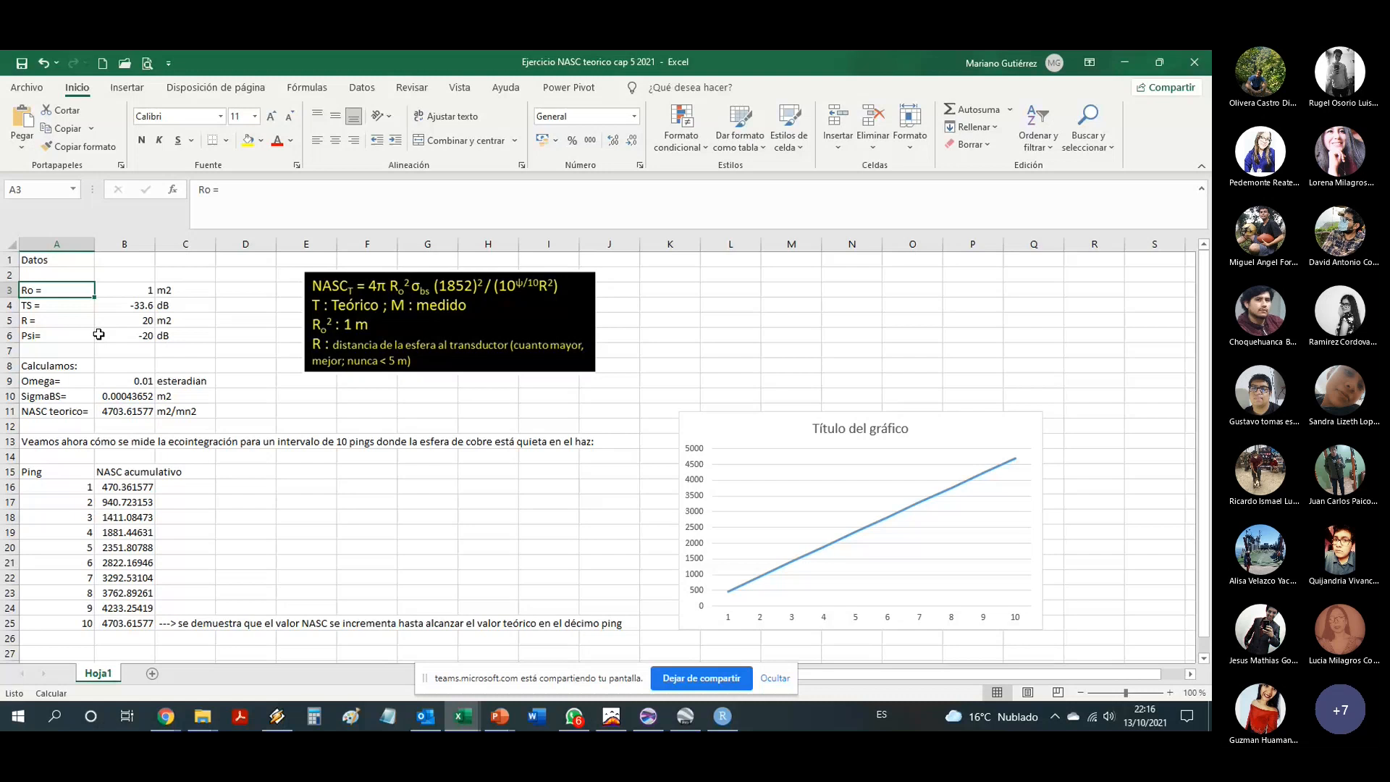
{"action": "key", "text": "Right"}
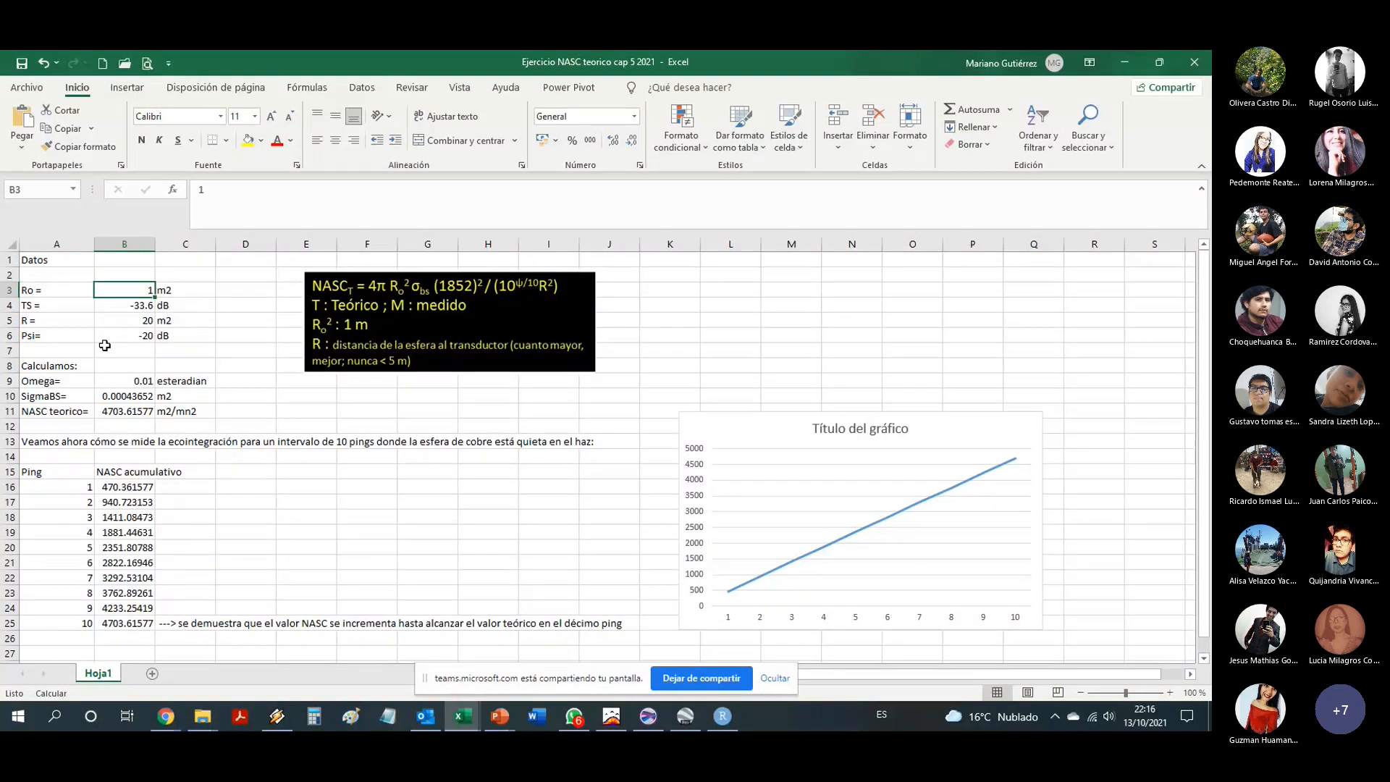
{"action": "key", "text": "Left"}
{"action": "key", "text": "Down"}
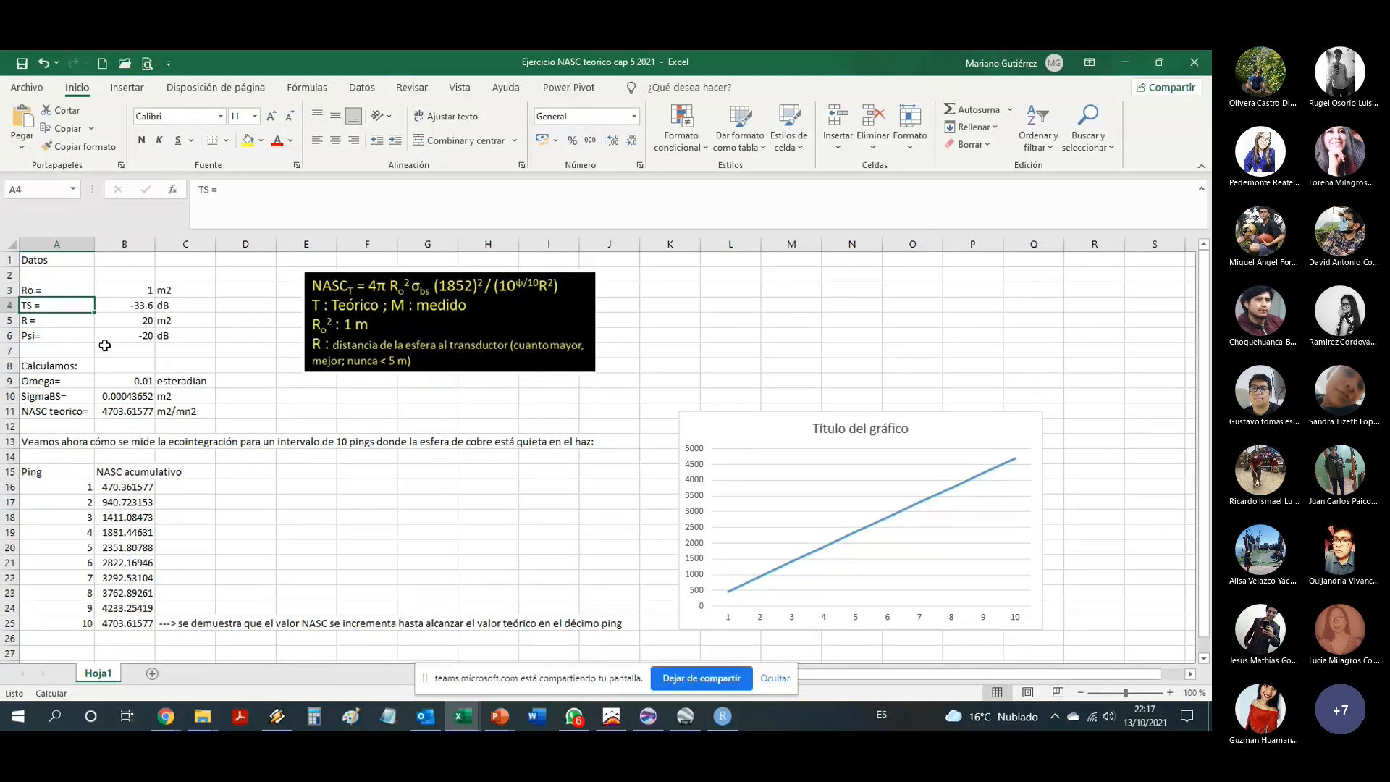
{"action": "key", "text": "Right"}
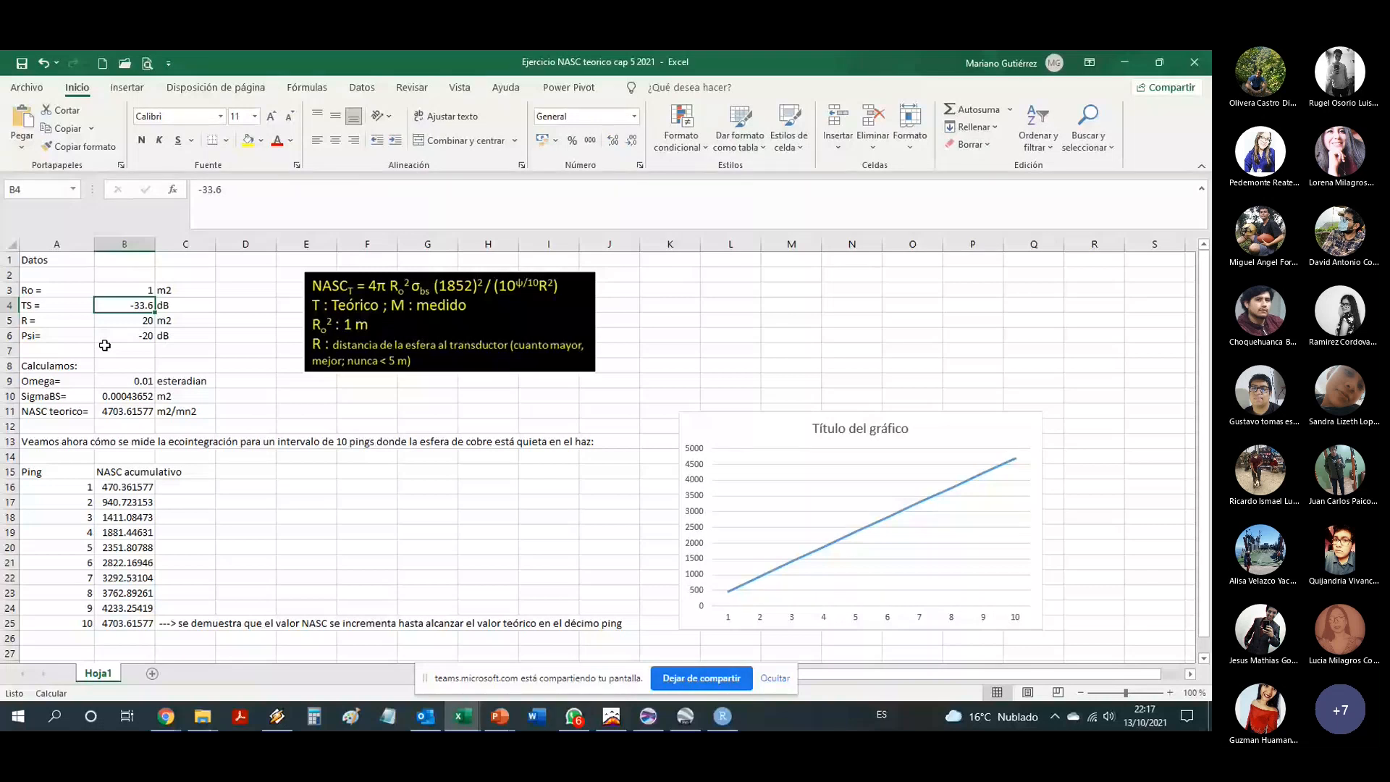
- Correct the unit of R in C5 to m
{"action": "key", "text": "Down"}
{"action": "key", "text": "Right"}
{"action": "key", "text": "Down"}
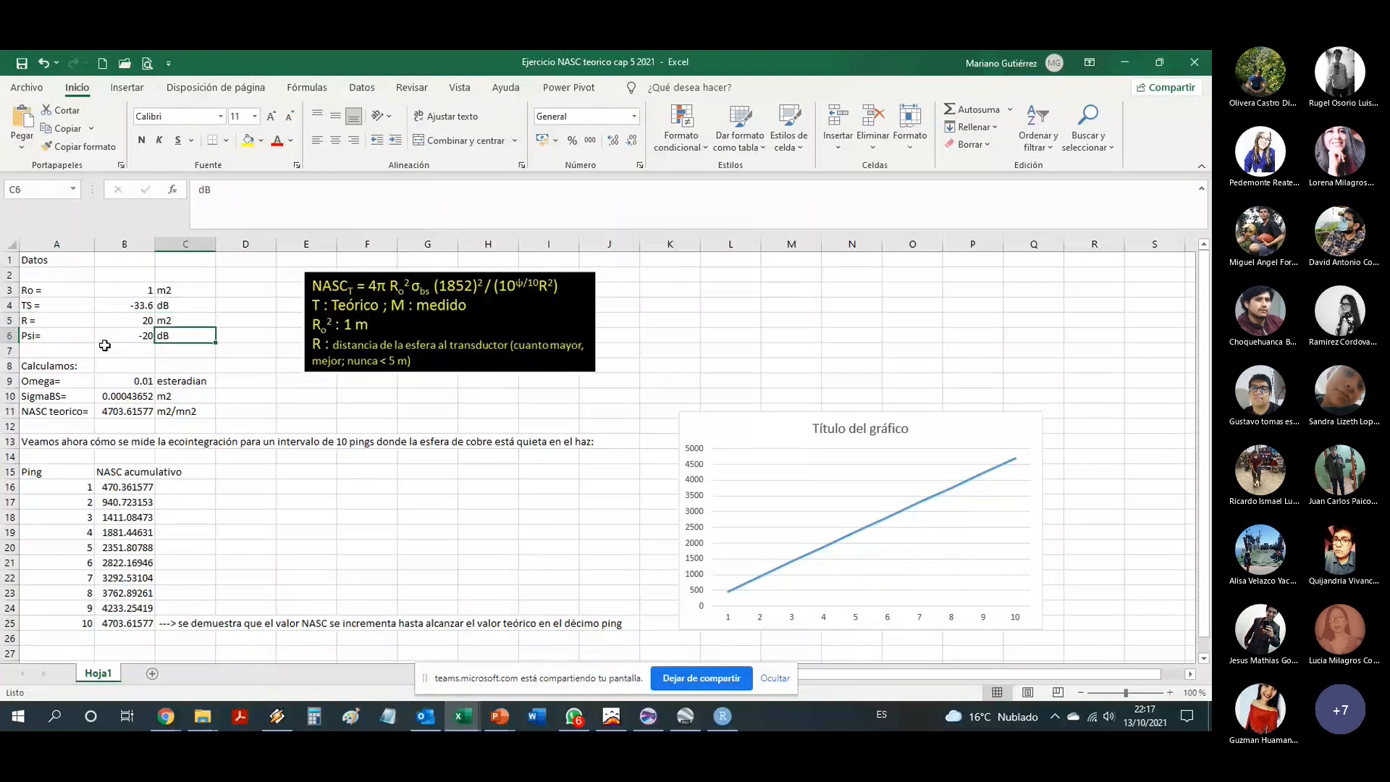
{"action": "key", "text": "Up"}
{"action": "type", "text": "m"}
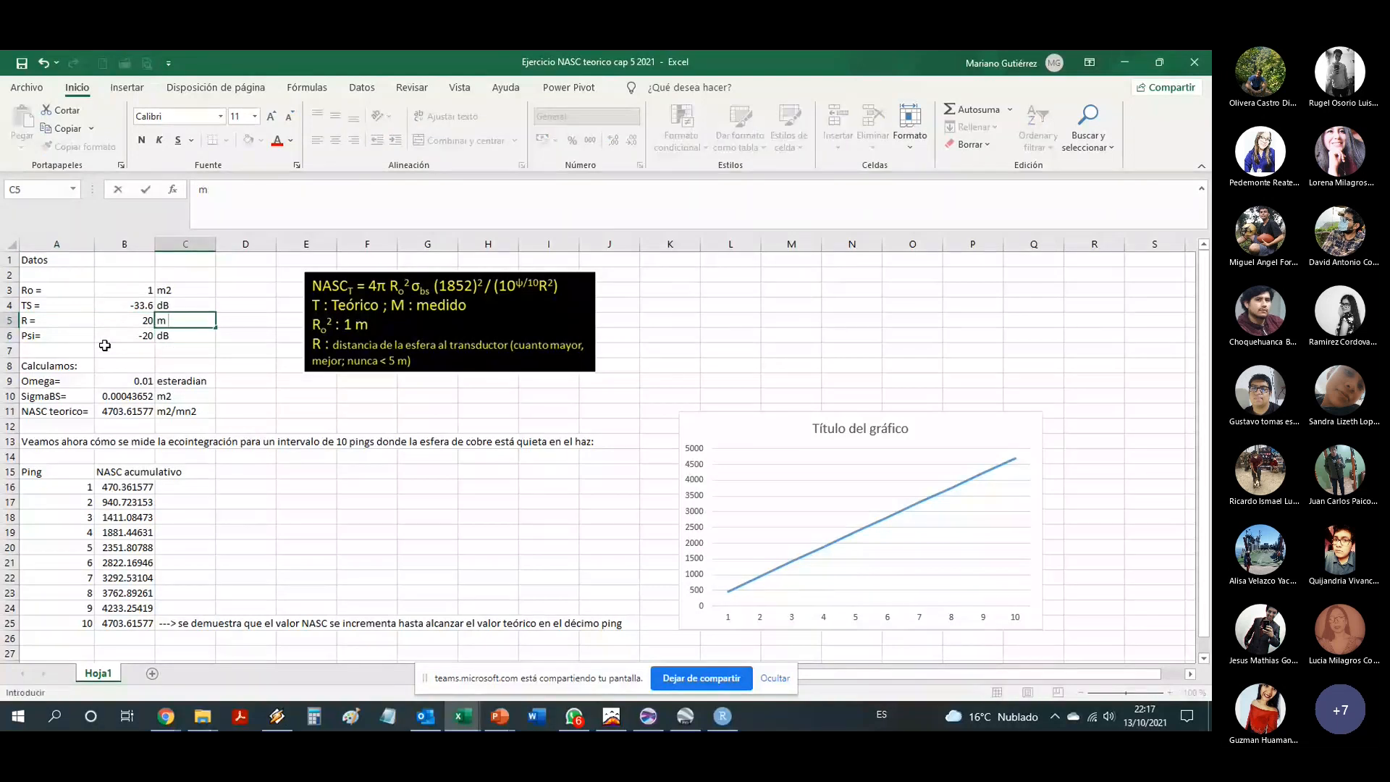
{"action": "key", "text": "Return"}
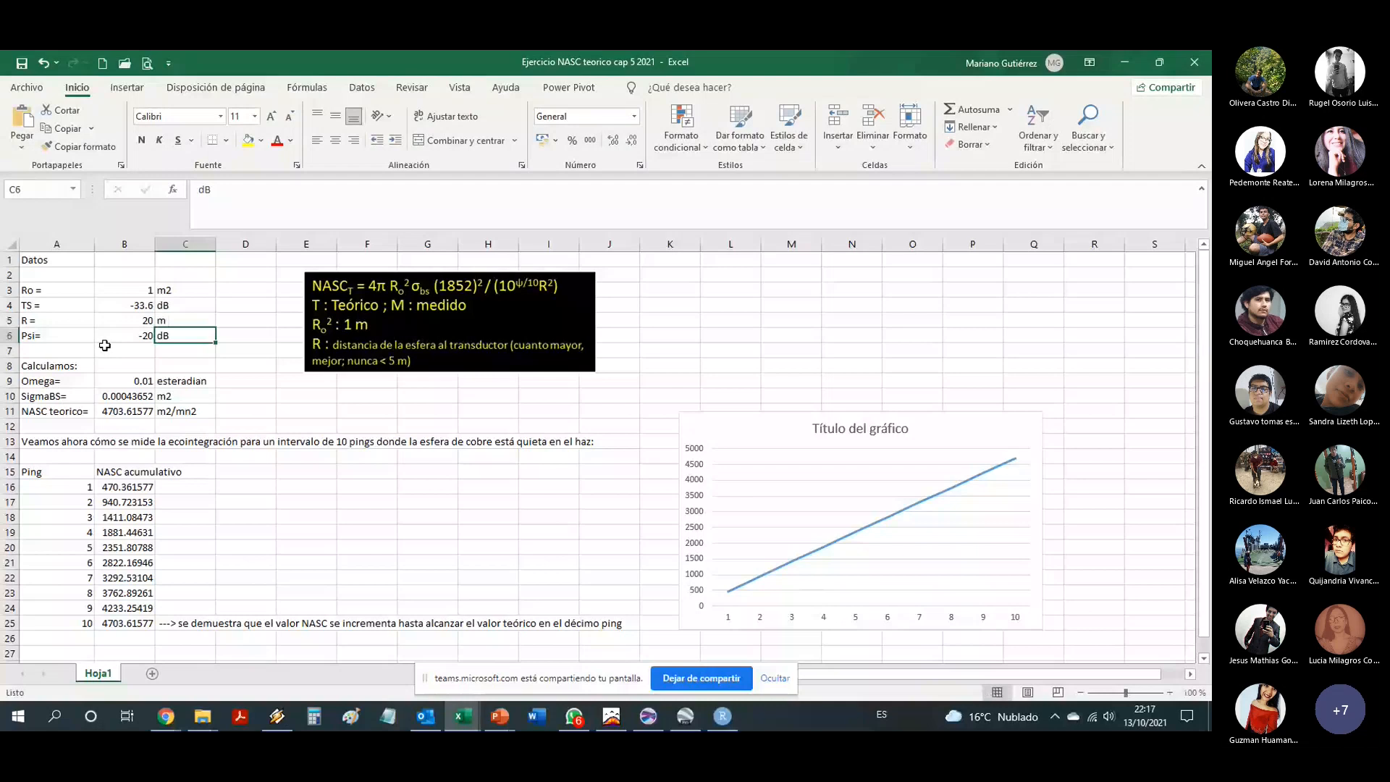
- Extend the Psi label in A6 to Psi=EBA=Omega= and widen column A to fit it
{"action": "key", "text": "Left"}
{"action": "key", "text": "Left"}
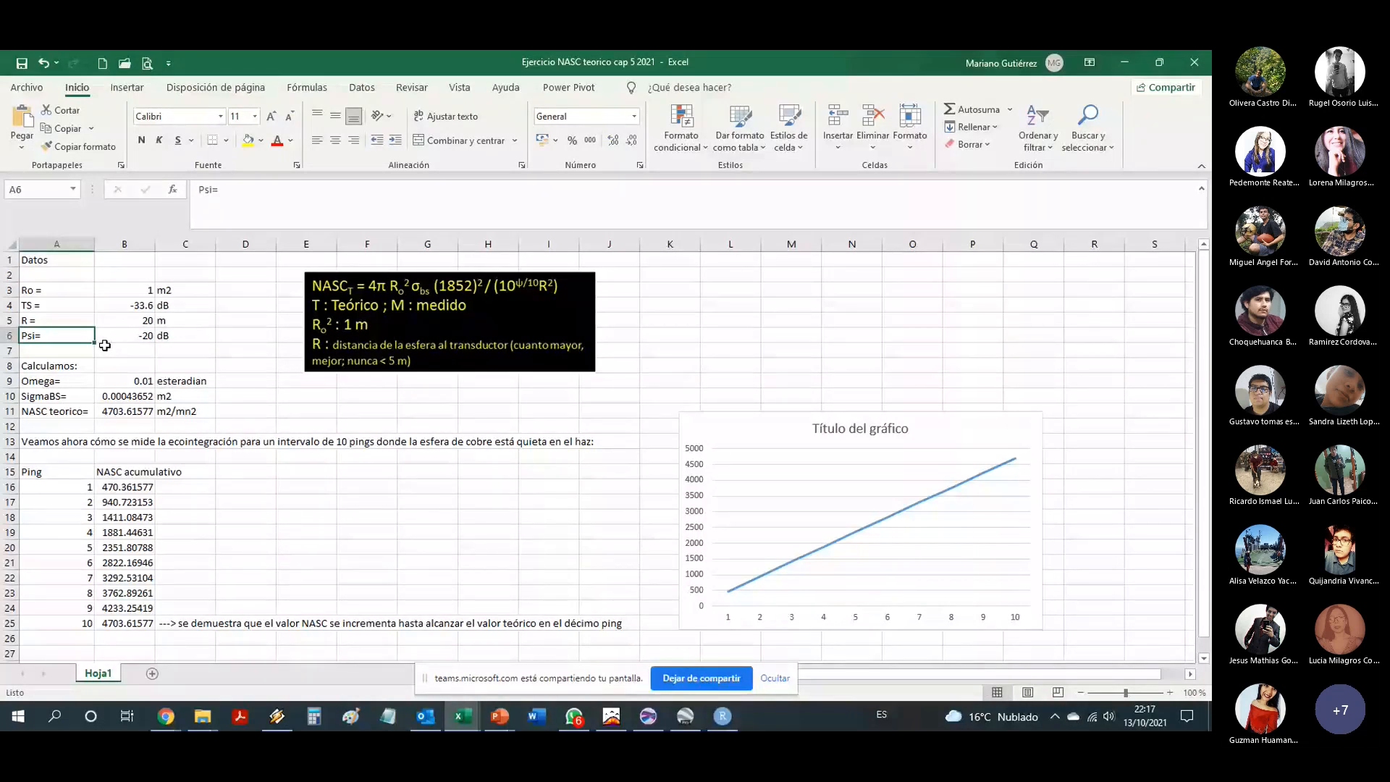
{"action": "left_click", "coordinate": [237, 183]}
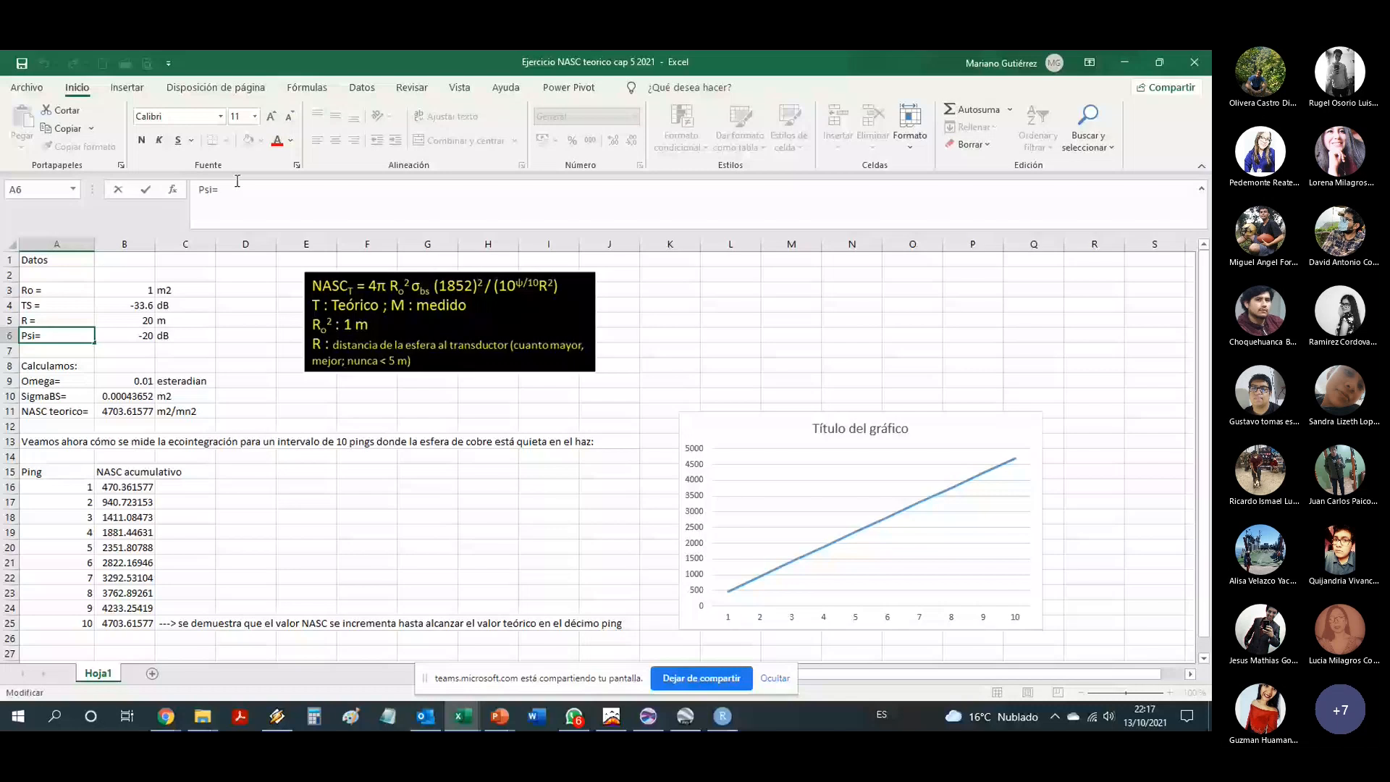
{"action": "type", "text": "EBA=Omega="}
{"action": "key", "text": "Return"}
{"action": "key", "text": "Up"}
{"action": "left_click_drag", "start_coordinate": [94, 244], "coordinate": [124, 244]}
- Remove the Omega= part from the label in A6 so it reads Psi=EBA=
{"action": "key", "text": "Down"}
{"action": "key", "text": "Down"}
{"action": "key", "text": "Down"}
{"action": "key", "text": "Right"}
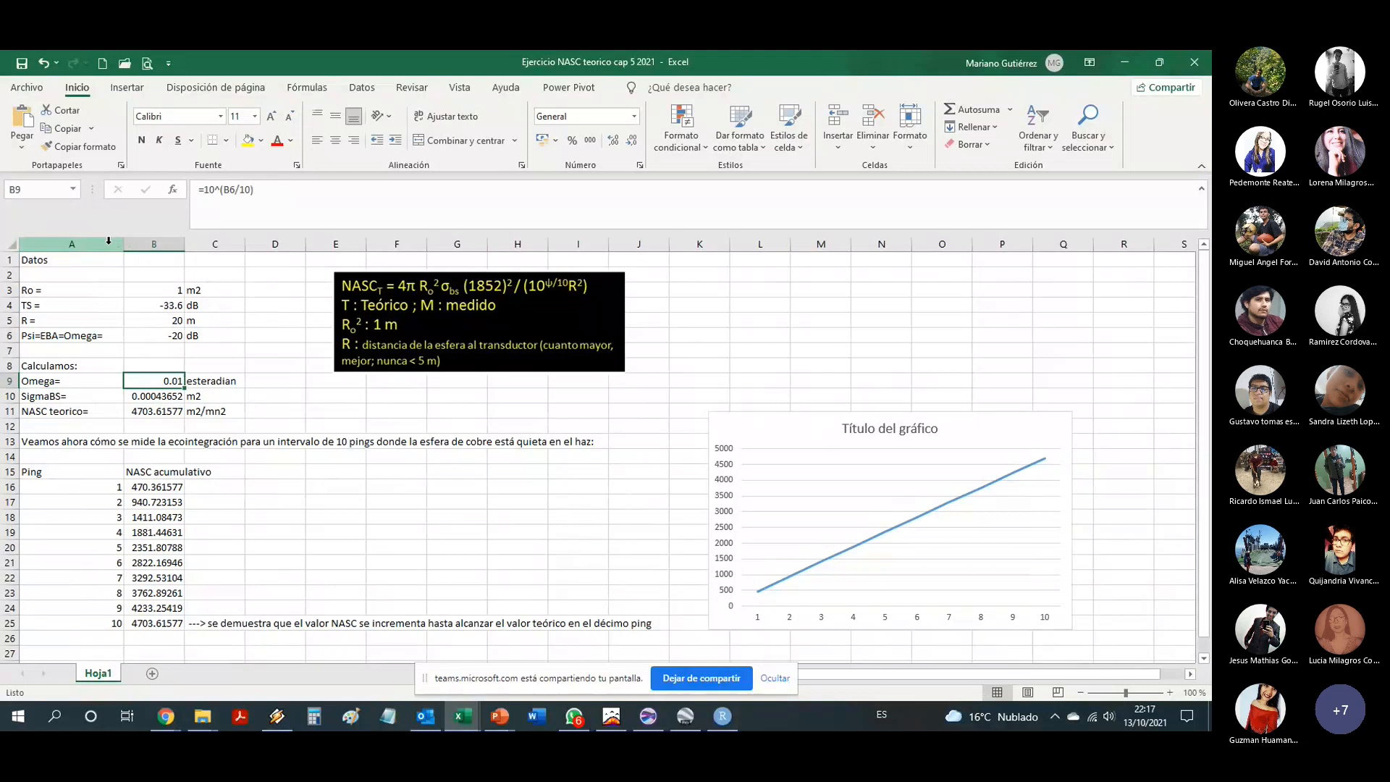
{"action": "key", "text": "Up"}
{"action": "key", "text": "Up"}
{"action": "key", "text": "Up"}
{"action": "key", "text": "Left"}
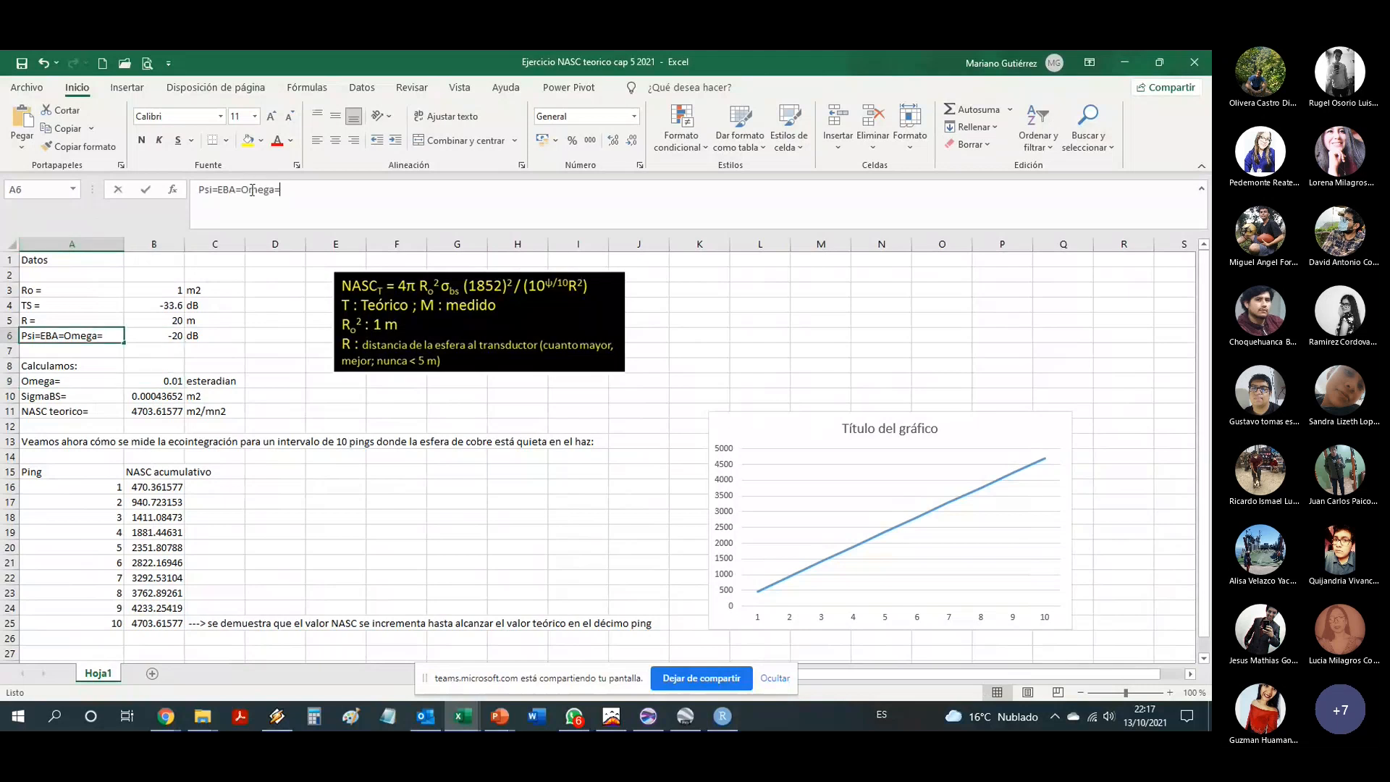
{"action": "left_click_drag", "start_coordinate": [242, 189], "coordinate": [351, 199]}
{"action": "key", "text": "Delete"}
{"action": "key", "text": "Return"}
- Check the cell reference in the Omega formula in B9 and color the value's font red
{"action": "key", "text": "Down"}
{"action": "key", "text": "Down"}
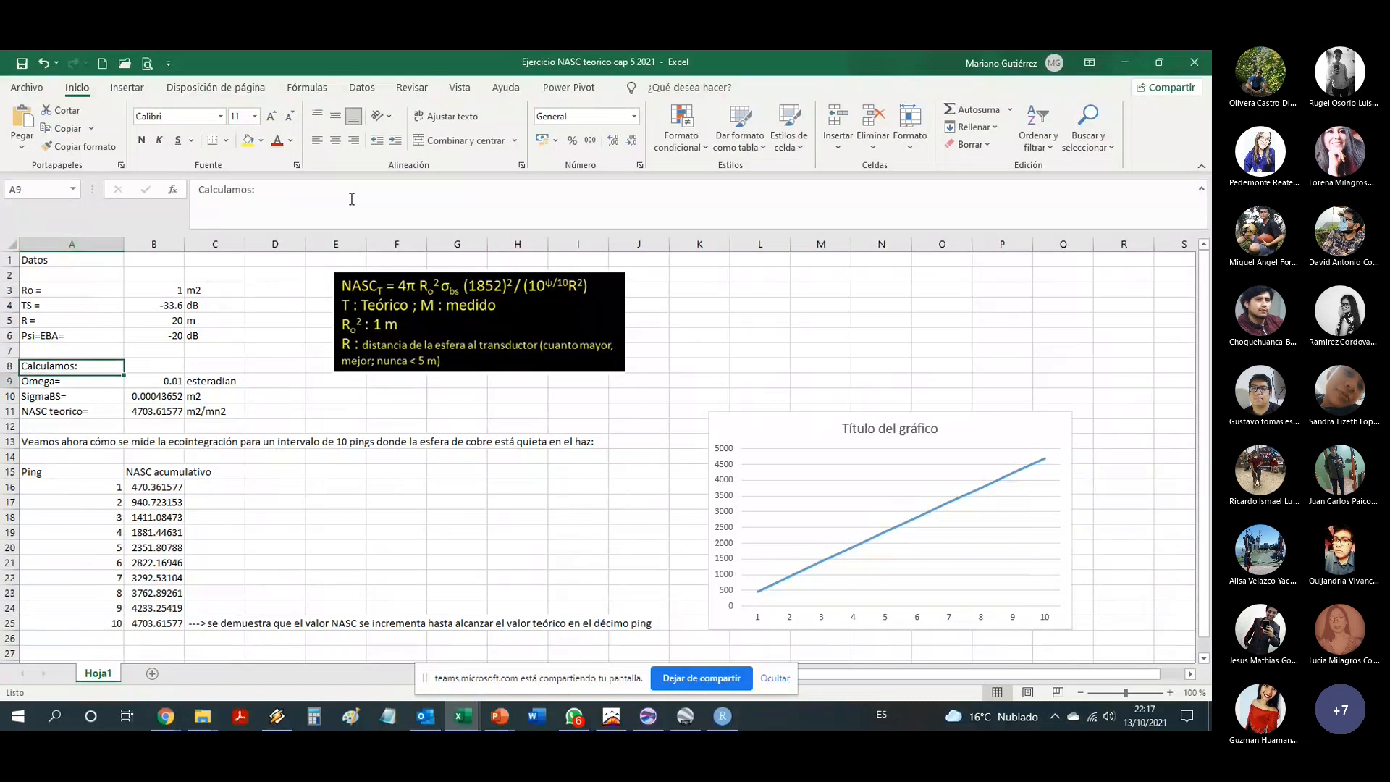
{"action": "key", "text": "Right"}
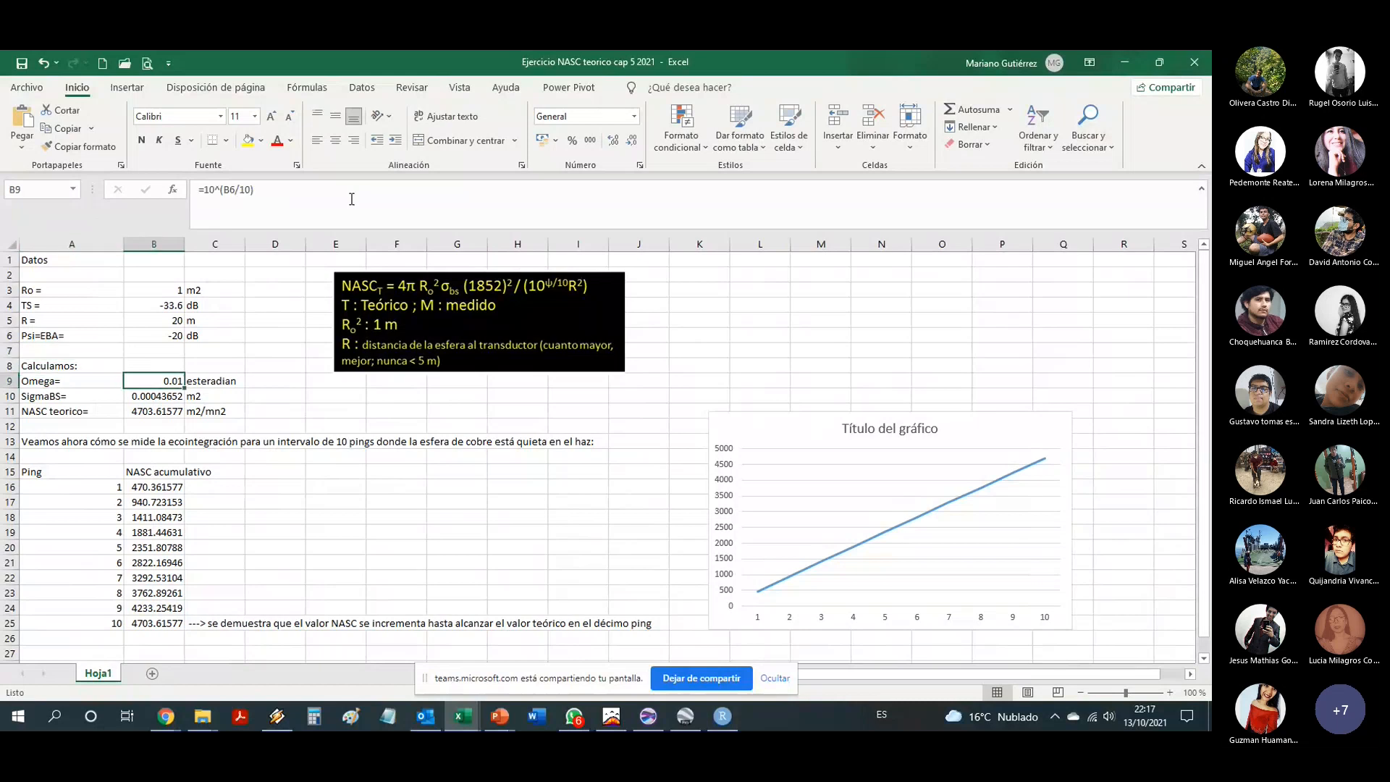
{"action": "key", "text": "F2"}
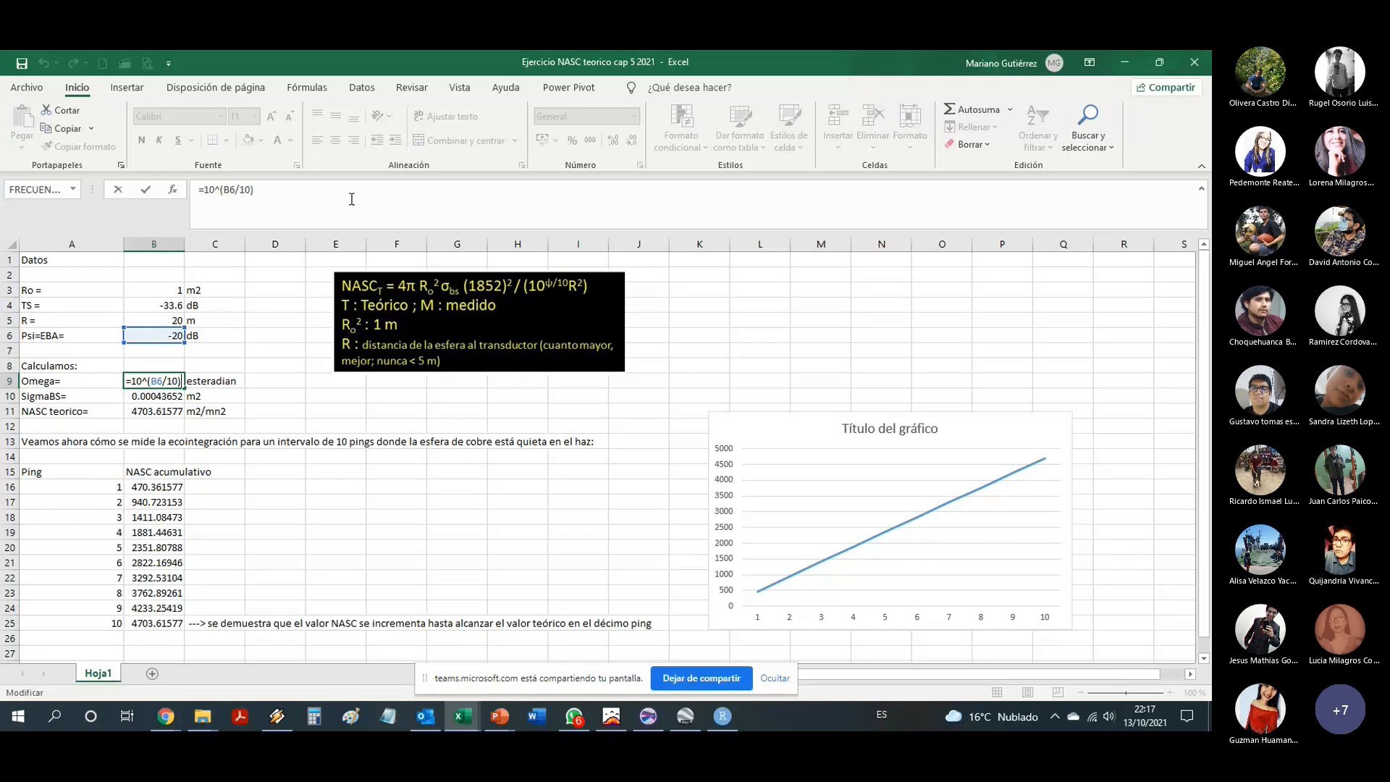
{"action": "key", "text": "Return"}
{"action": "key", "text": "Up"}
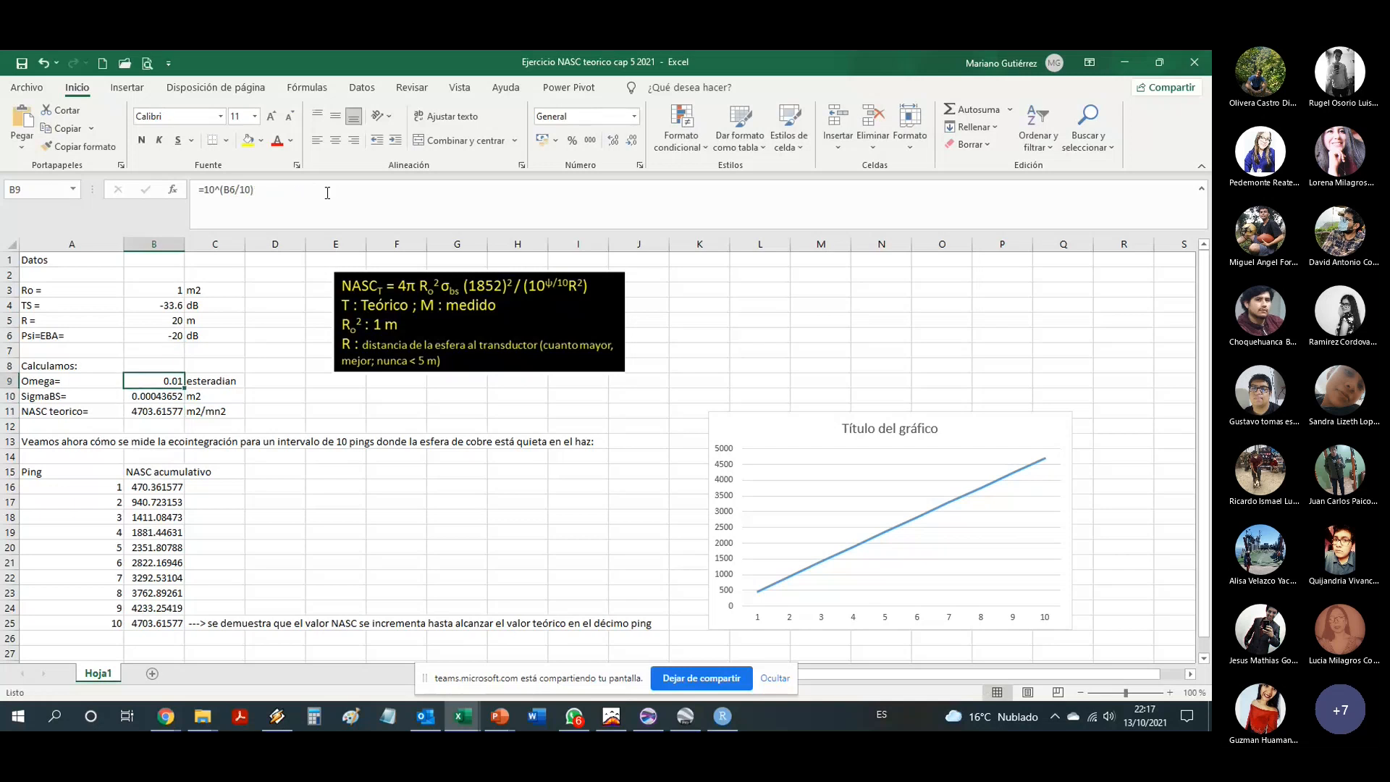
{"action": "left_click", "coordinate": [277, 141]}
- Color the SigmaBS value in B10 and the theoretical NASC value in B11 with red font
{"action": "key", "text": "Down"}
{"action": "key", "text": "Left"}
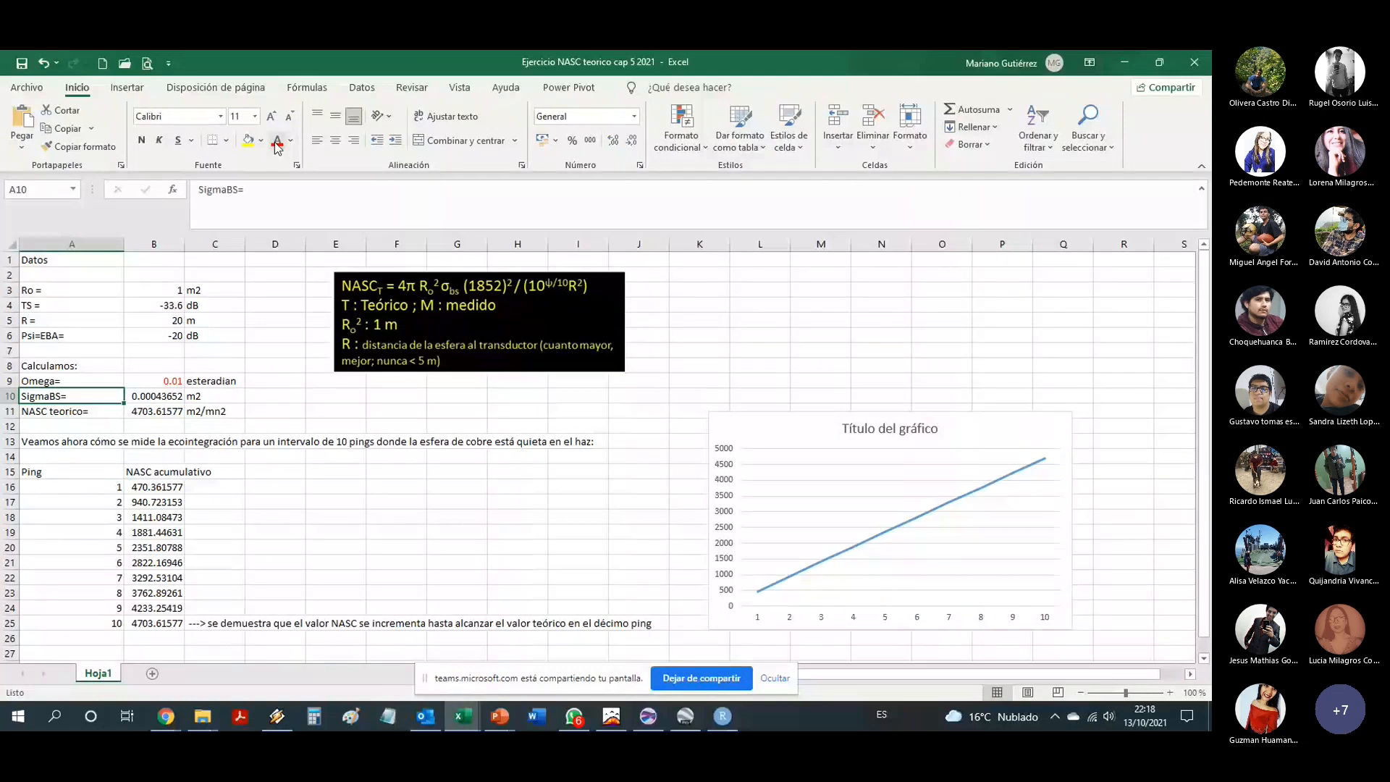
{"action": "key", "text": "Right"}
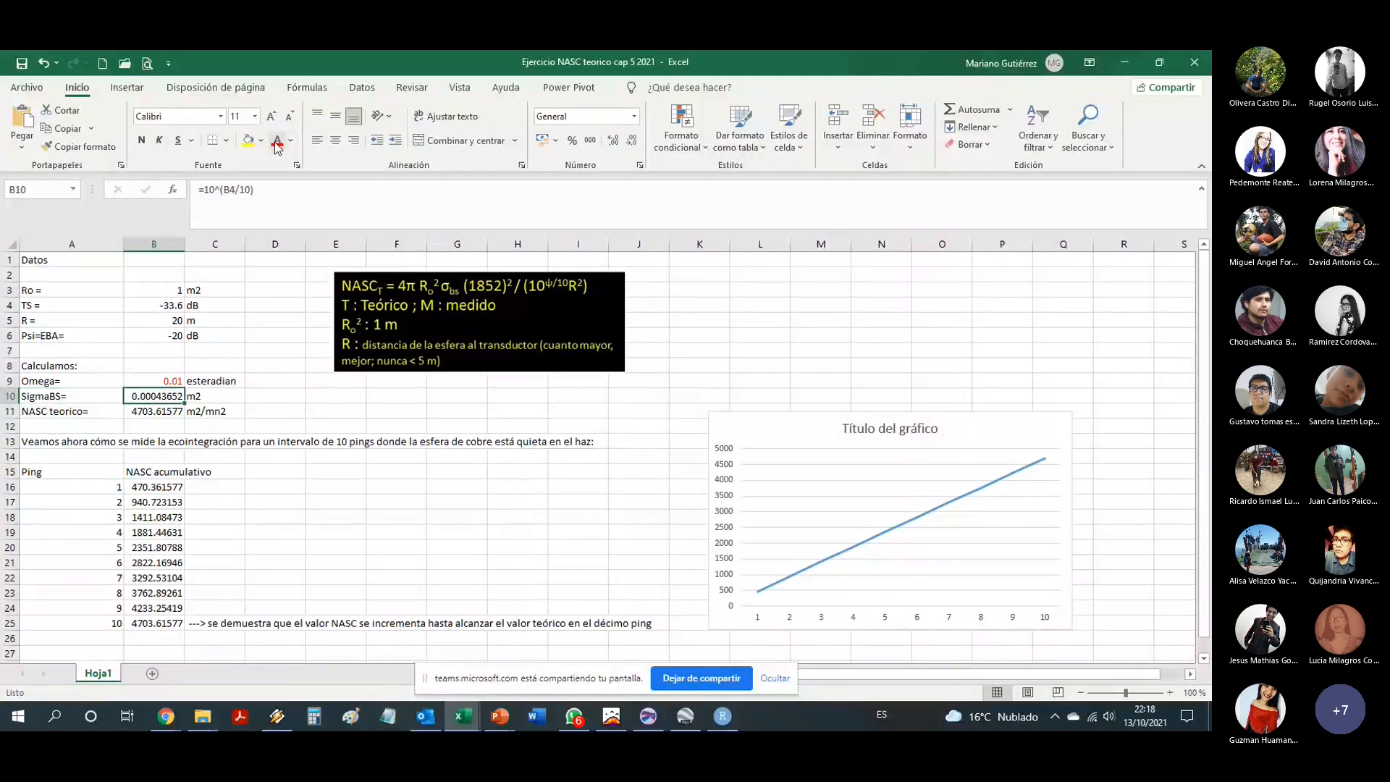
{"action": "left_click", "coordinate": [277, 143]}
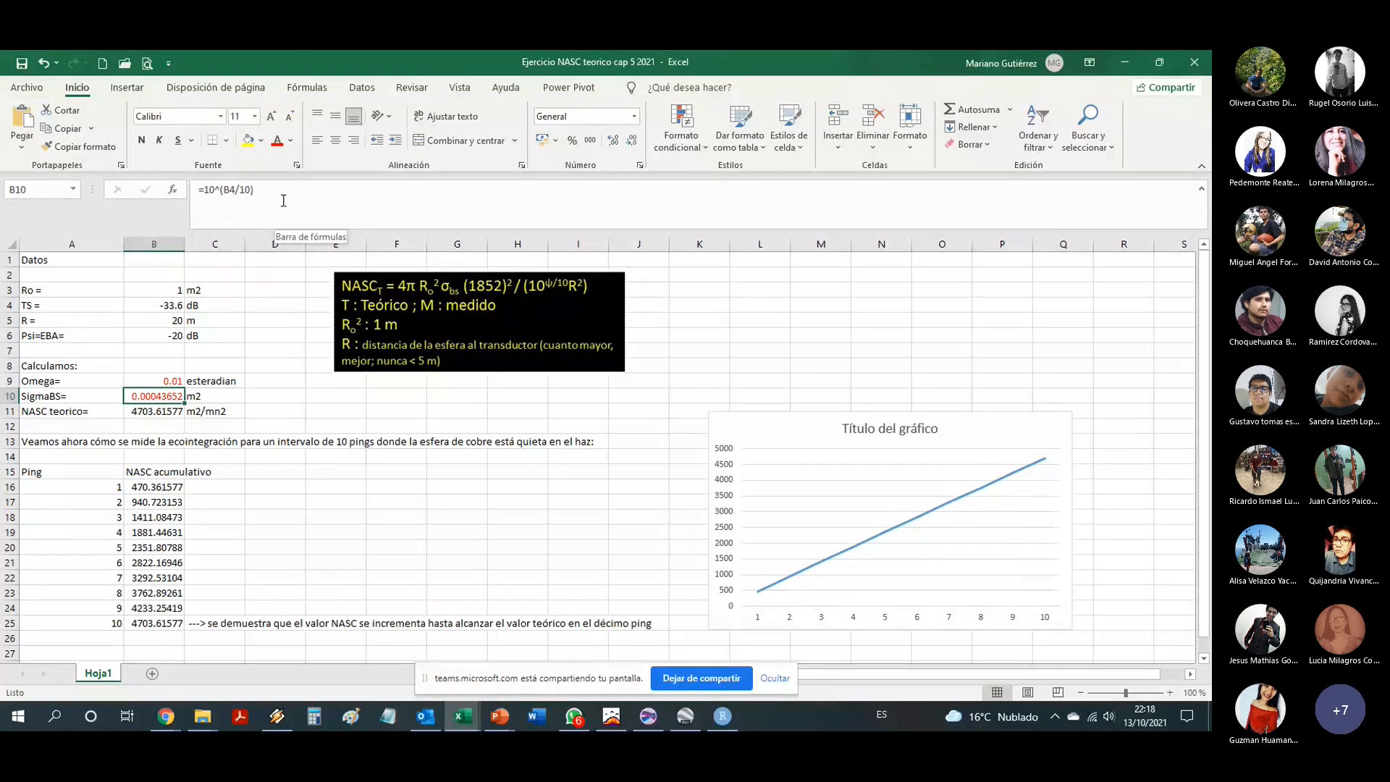
{"action": "key", "text": "Down"}
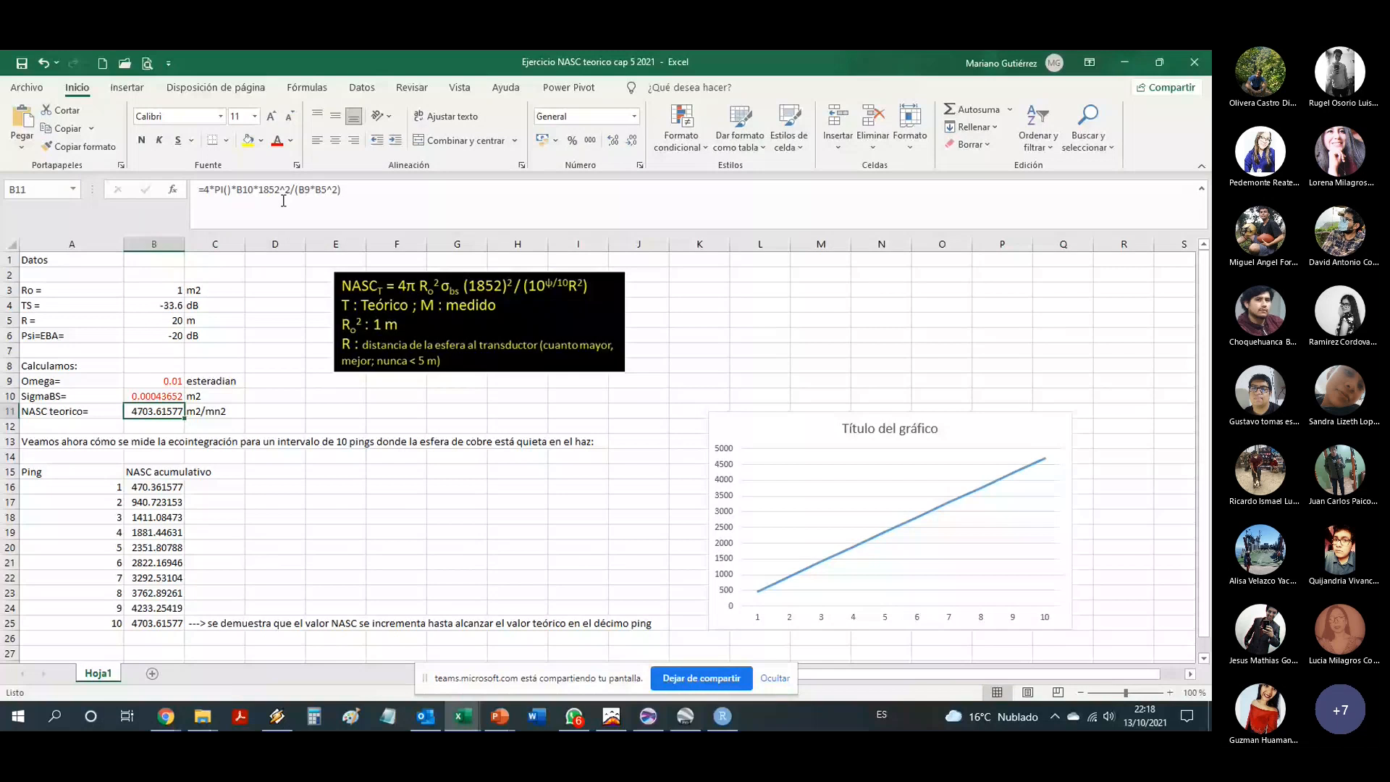
{"action": "left_click", "coordinate": [277, 141]}
{"action": "left_click", "coordinate": [157, 487]}
{"action": "left_click", "coordinate": [276, 541]}
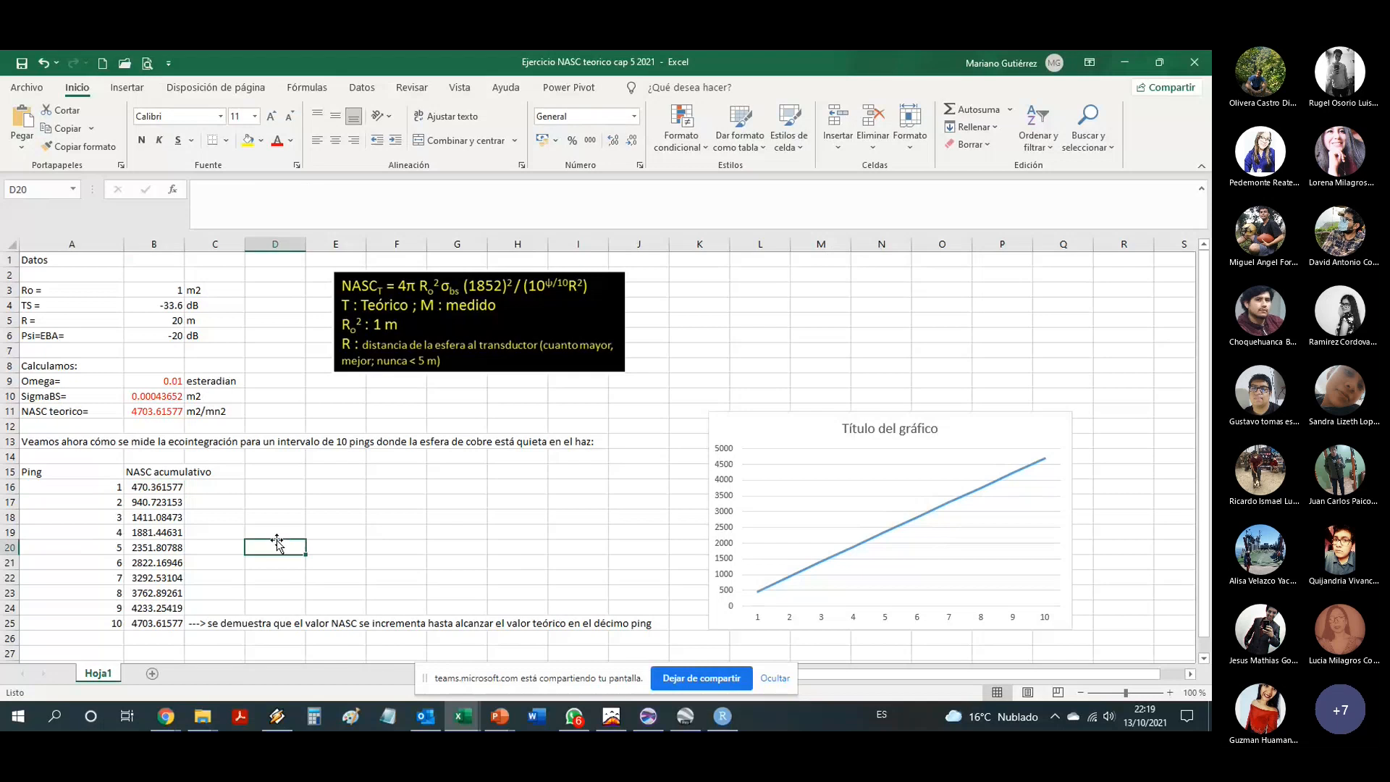
{"action": "scroll", "coordinate": [276, 542], "scroll_direction": "down", "scroll_amount": 1}
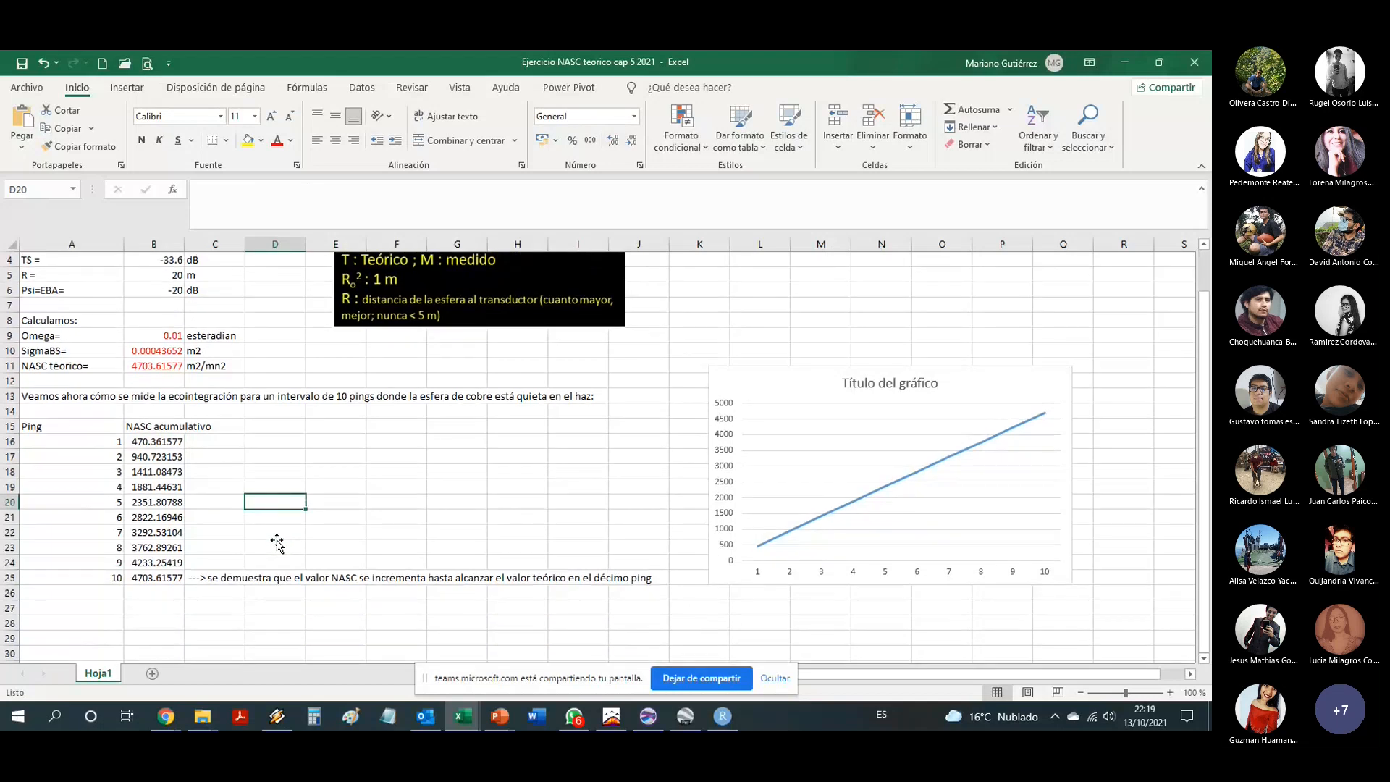
{"action": "scroll", "coordinate": [277, 543], "scroll_direction": "up", "scroll_amount": 1}
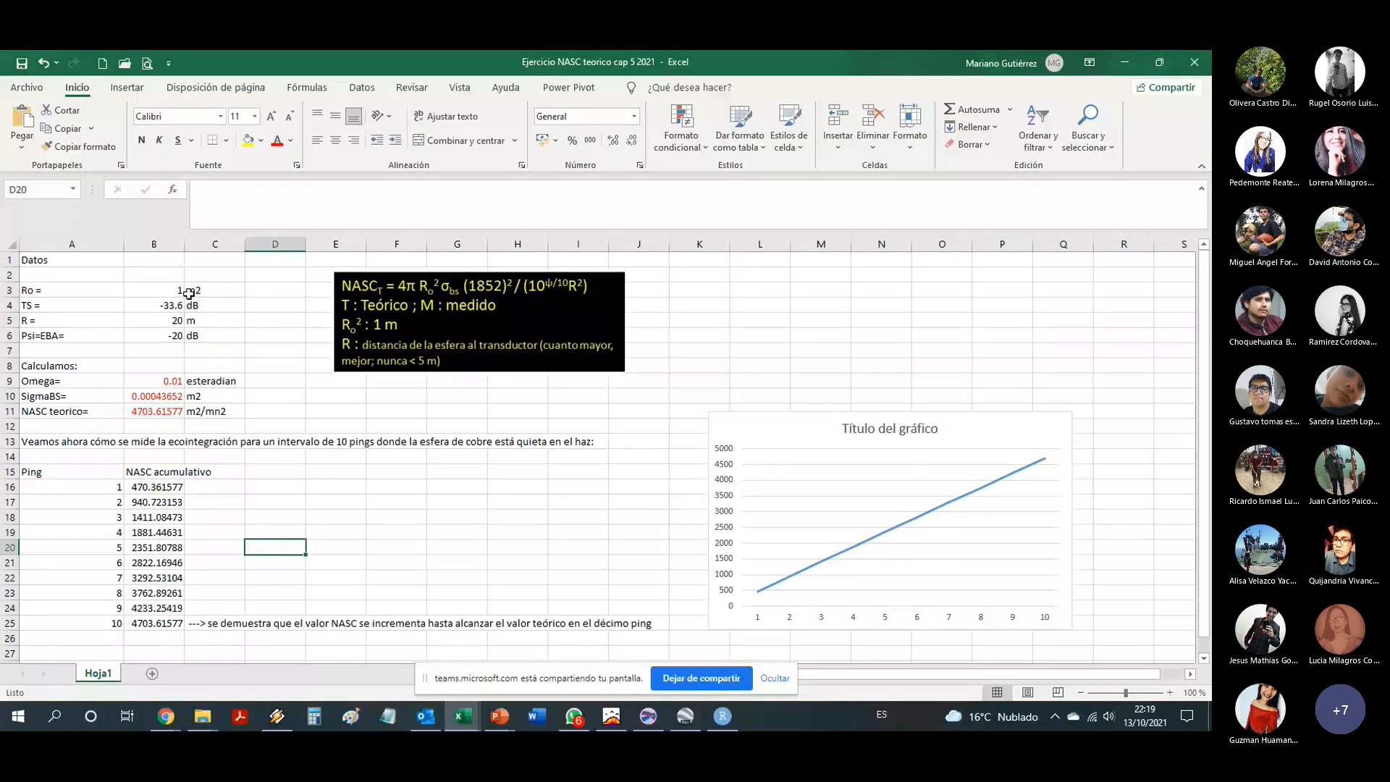
{"action": "left_click", "coordinate": [411, 310]}
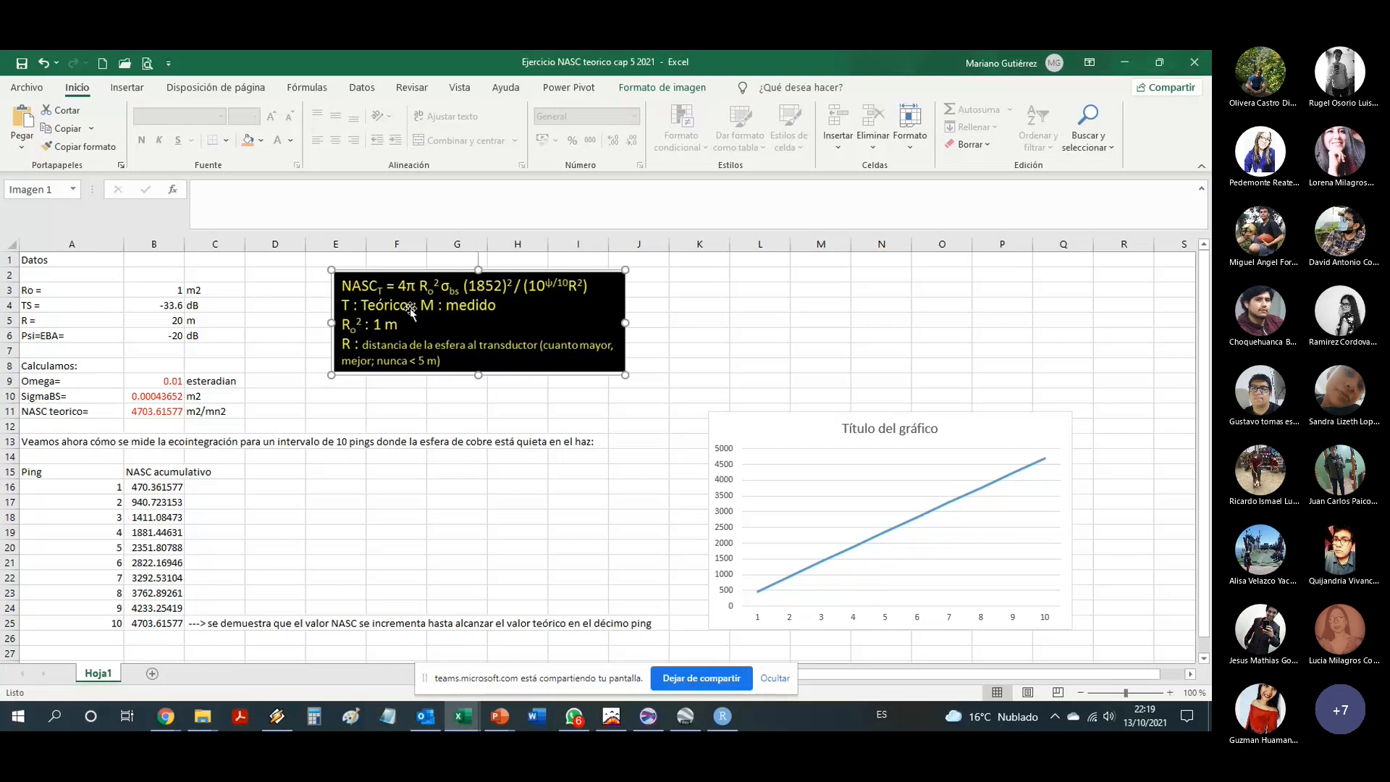
{"action": "left_click", "coordinate": [281, 313]}
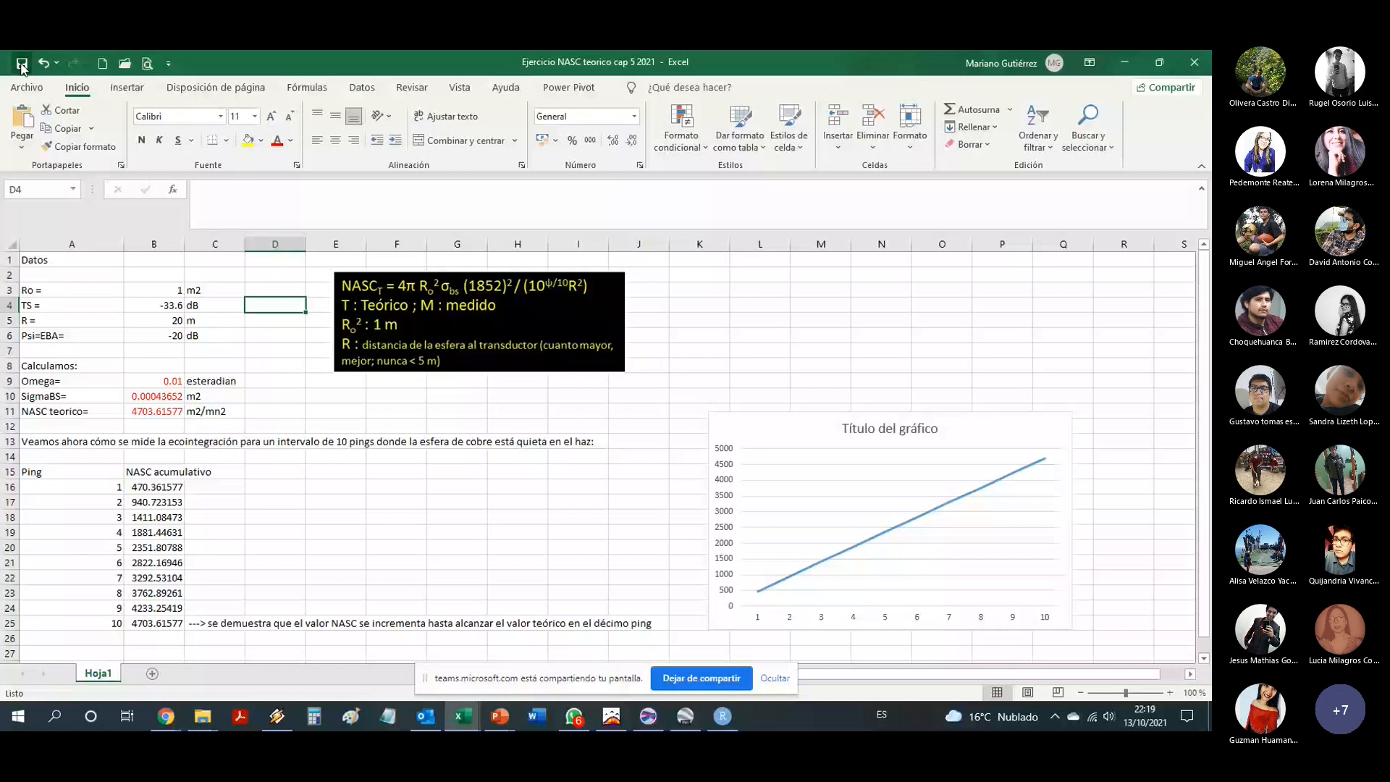
- Select the ping and cumulative NASC range A15:D26 and open its font color choices
{"action": "left_click_drag", "start_coordinate": [33, 471], "coordinate": [161, 549]}
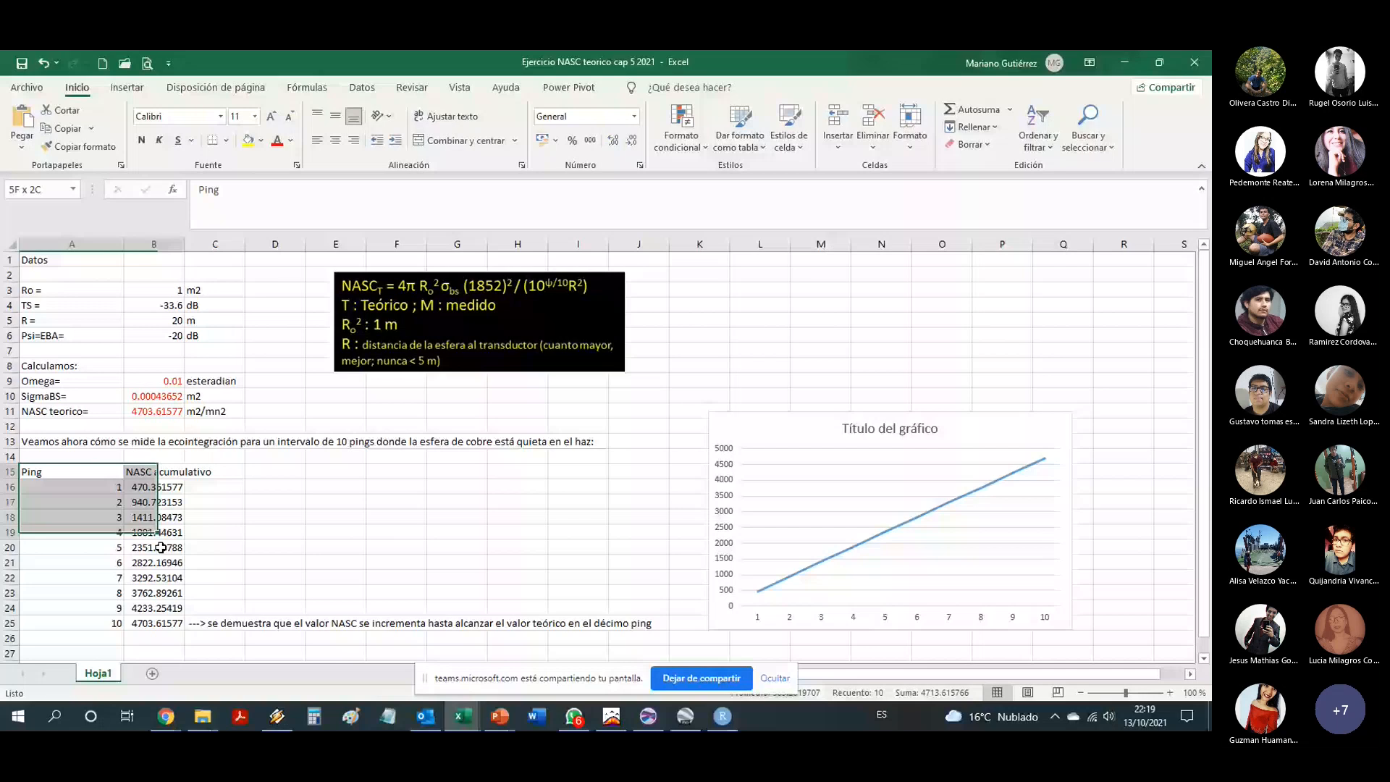
{"action": "left_click_drag", "start_coordinate": [161, 548], "coordinate": [282, 638]}
{"action": "left_click", "coordinate": [290, 141]}
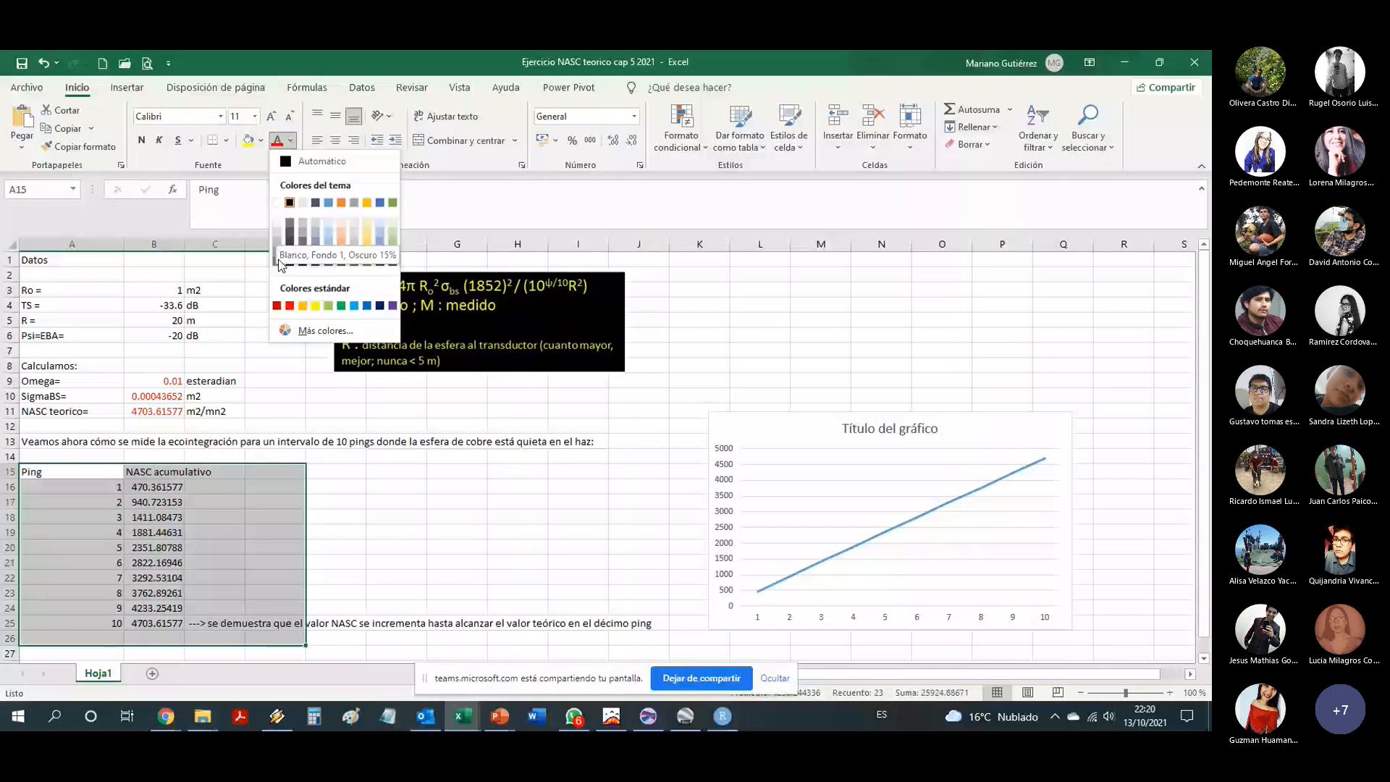